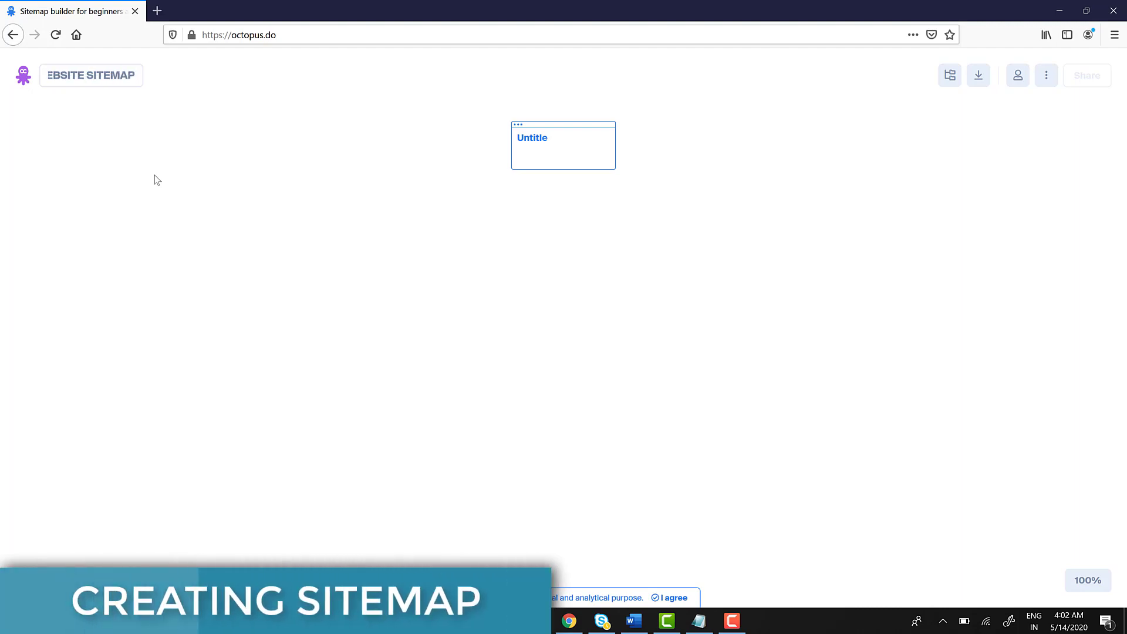
Confirm the sitemap title CLEANITY WEBSITE SITEMAP and add six empty blocks to the untitled page.
{"action": "key", "text": "Return"}
{"action": "left_click", "coordinate": [555, 140]}
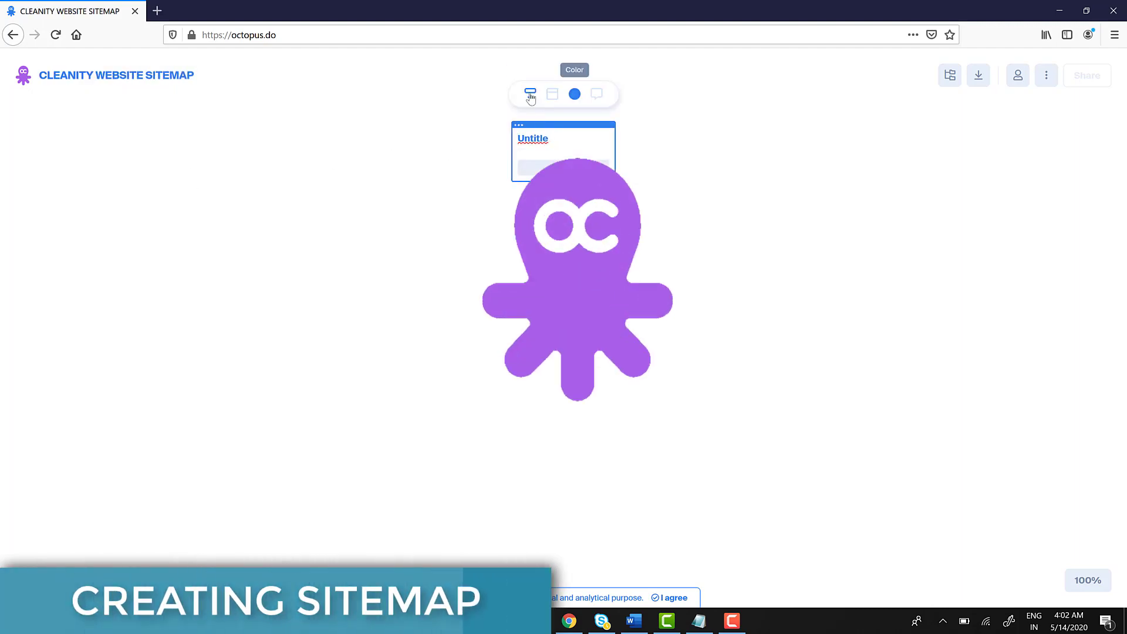
{"action": "left_click", "coordinate": [530, 95]}
{"action": "left_click", "coordinate": [539, 113]}
{"action": "left_click", "coordinate": [539, 113]}
{"action": "left_click", "coordinate": [539, 114]}
{"action": "left_click", "coordinate": [539, 113]}
{"action": "left_click", "coordinate": [540, 114]}
Remove four of the six empty blocks from the untitled page.
{"action": "left_click", "coordinate": [605, 246]}
{"action": "left_click", "coordinate": [575, 277]}
{"action": "left_click", "coordinate": [603, 229]}
{"action": "left_click", "coordinate": [574, 278]}
{"action": "left_click", "coordinate": [602, 212]}
{"action": "left_click", "coordinate": [575, 278]}
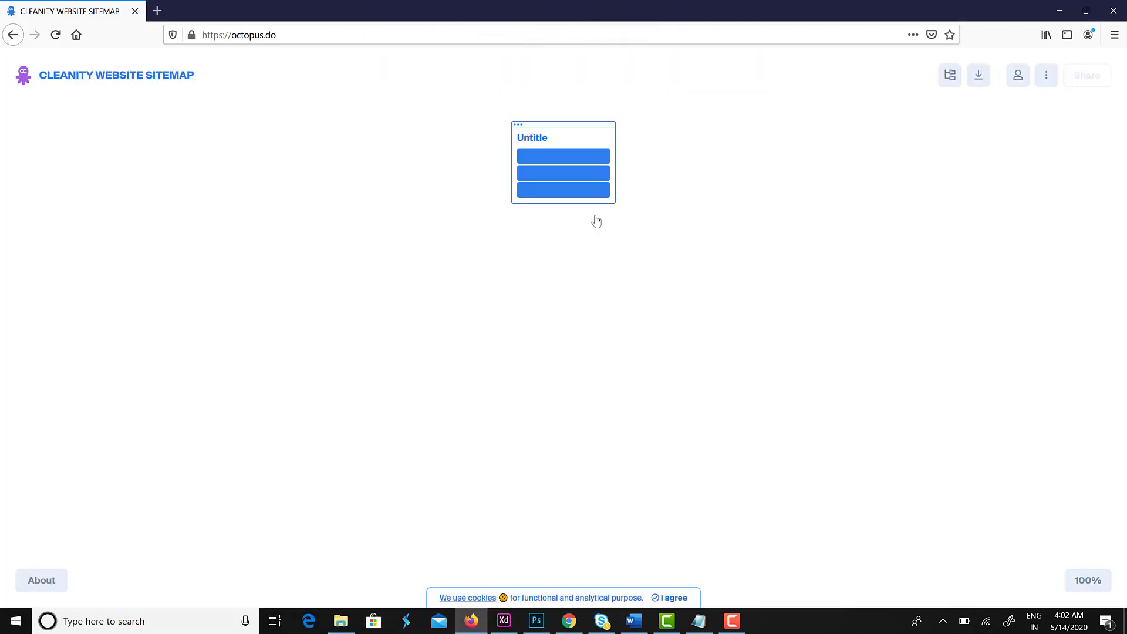
{"action": "left_click", "coordinate": [602, 173]}
{"action": "left_click", "coordinate": [575, 277]}
Name the page Home Page and label its two blocks Menu Bar and Banner Section.
{"action": "double_click", "coordinate": [544, 138]}
{"action": "type", "text": "HO"}
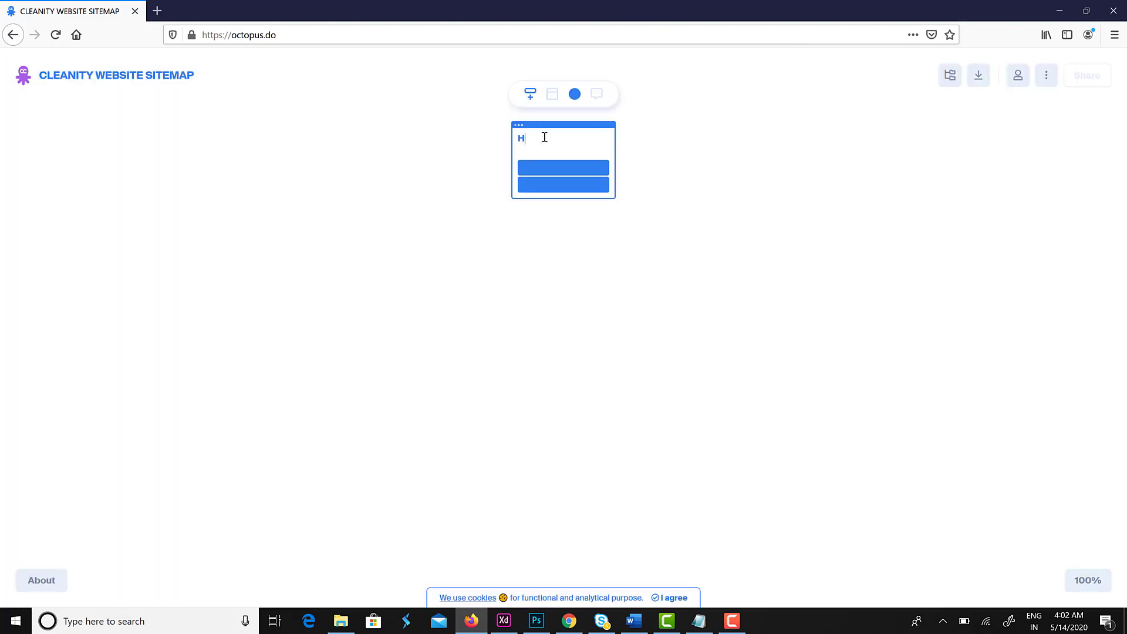
{"action": "left_click", "coordinate": [552, 170]}
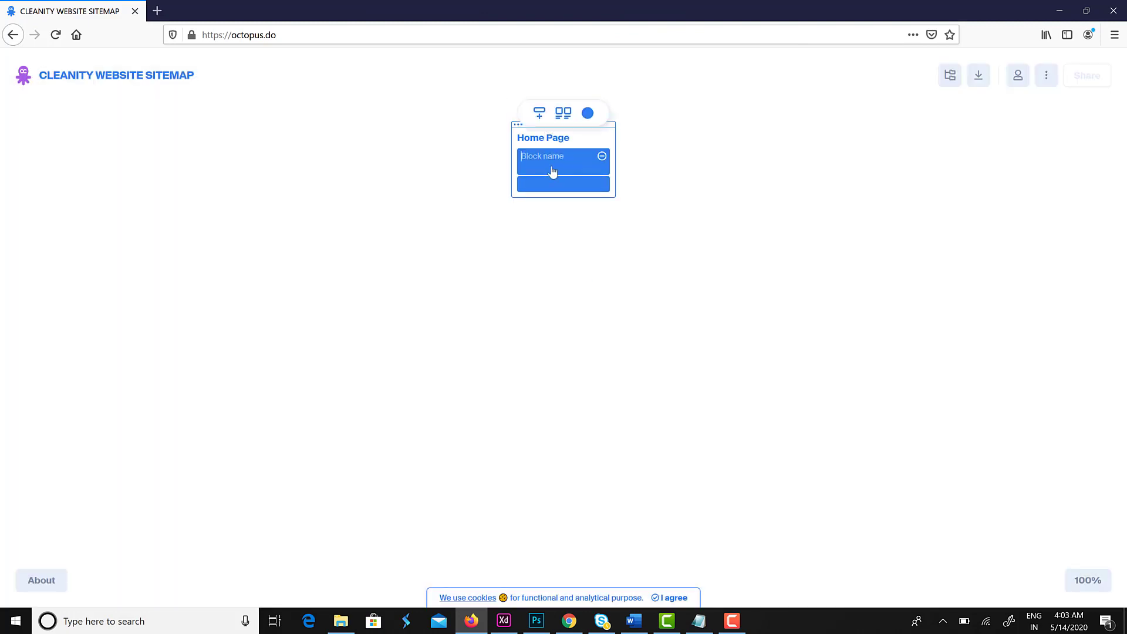
{"action": "type", "text": "Menu Bar"}
{"action": "left_click", "coordinate": [558, 186]}
{"action": "type", "text": "Banner Section"}
Add Quick Call Section, About Us Section and Our Services blocks below Banner Section on the Home Page.
{"action": "left_click", "coordinate": [540, 112]}
{"action": "type", "text": "uick Call Section"}
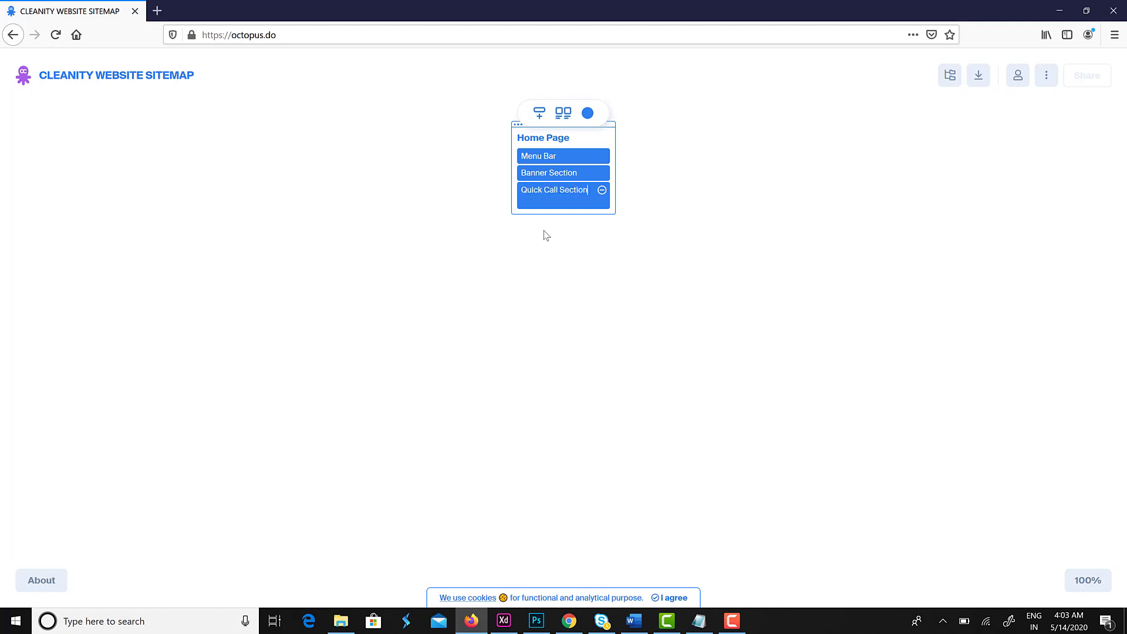
{"action": "left_click", "coordinate": [546, 235]}
{"action": "left_click", "coordinate": [539, 113]}
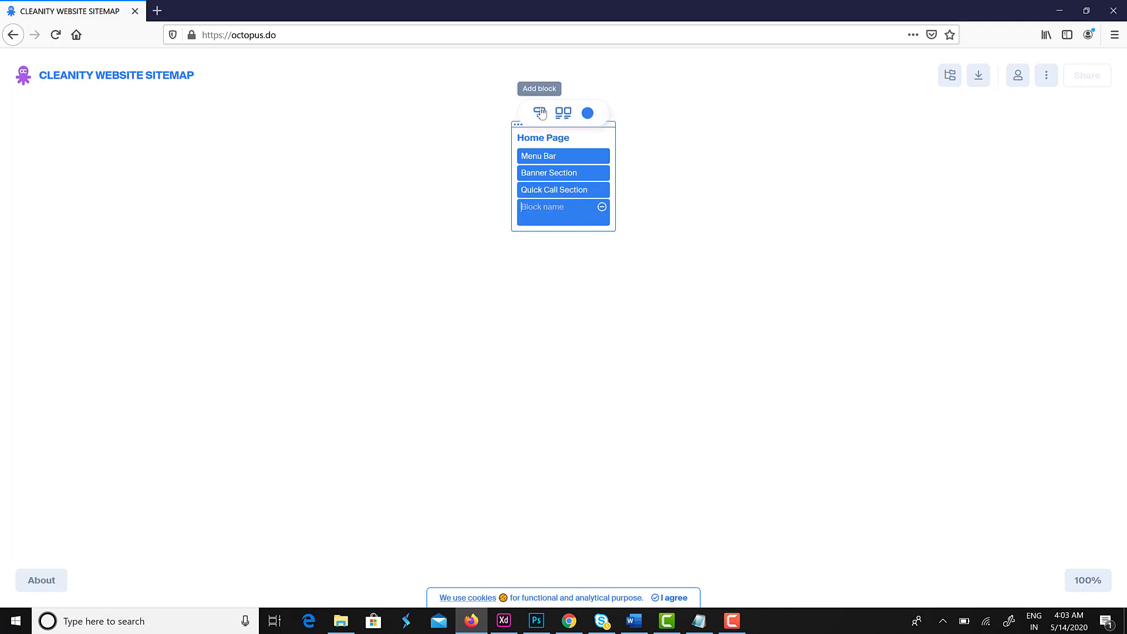
{"action": "type", "text": "About Us Section"}
{"action": "left_click", "coordinate": [540, 113]}
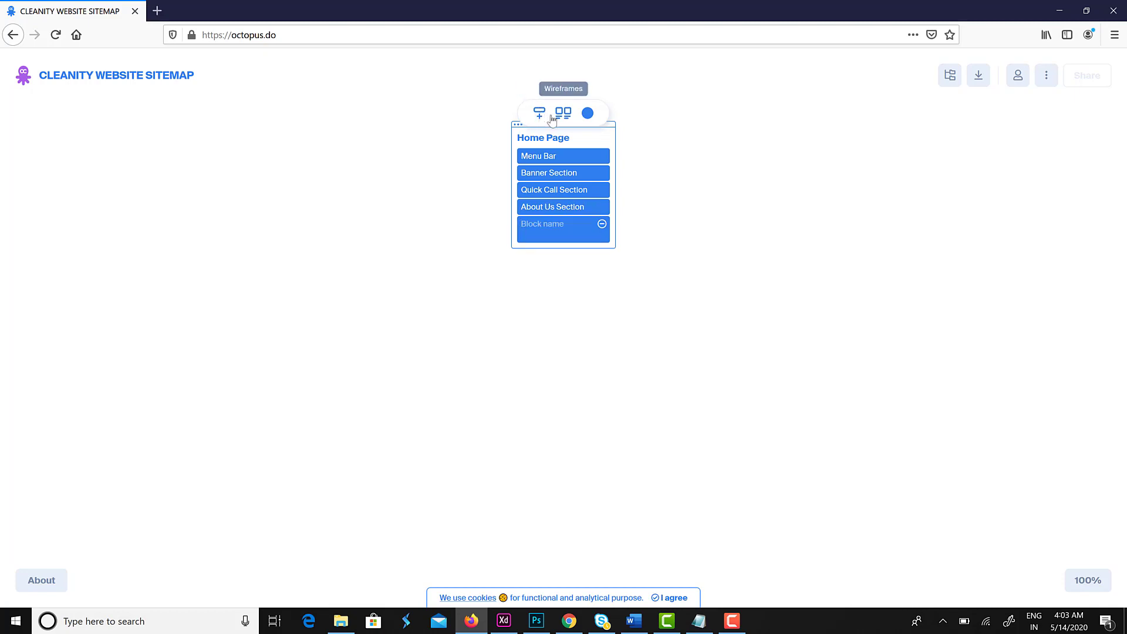
{"action": "type", "text": "Our Services"}
Add Prices - Plans, Testimonials, Contact Us and Footer blocks at the end of the Home Page.
{"action": "left_click", "coordinate": [540, 114]}
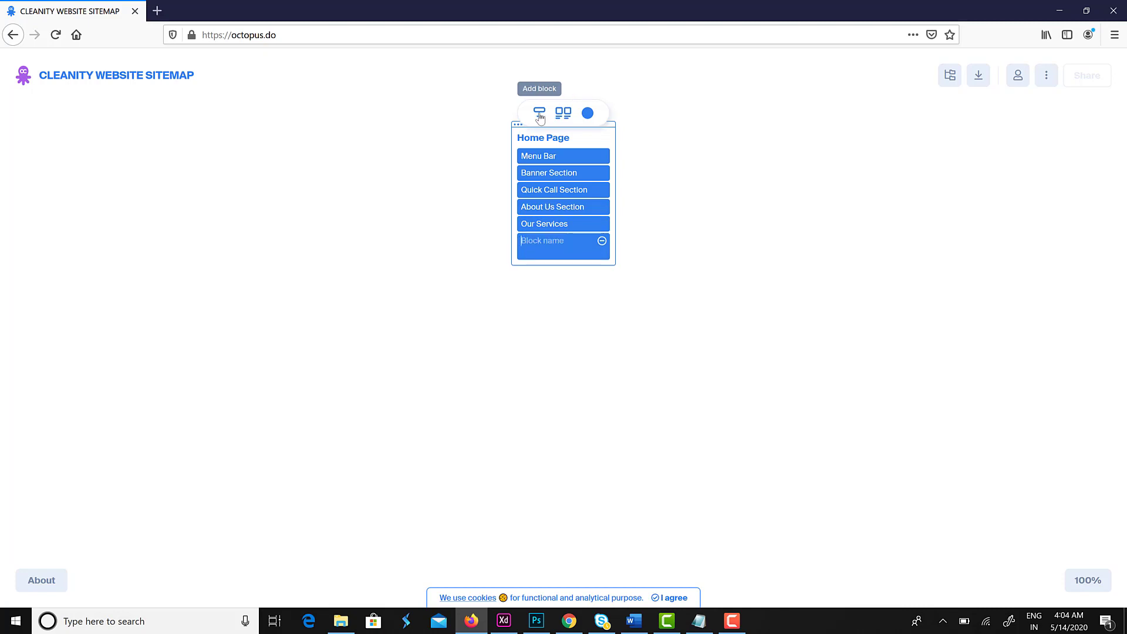
{"action": "type", "text": "Pirces"}
{"action": "type", "text": " - Plans"}
{"action": "left_click", "coordinate": [540, 116]}
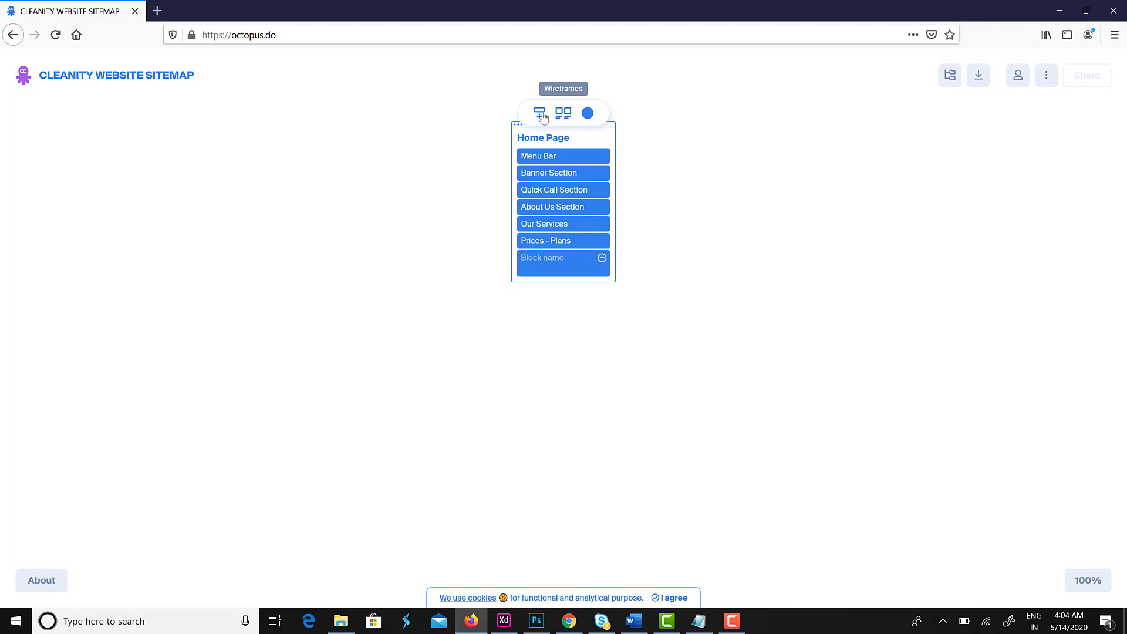
{"action": "type", "text": "Testimonials"}
{"action": "left_click", "coordinate": [541, 116]}
{"action": "type", "text": "Contact Us"}
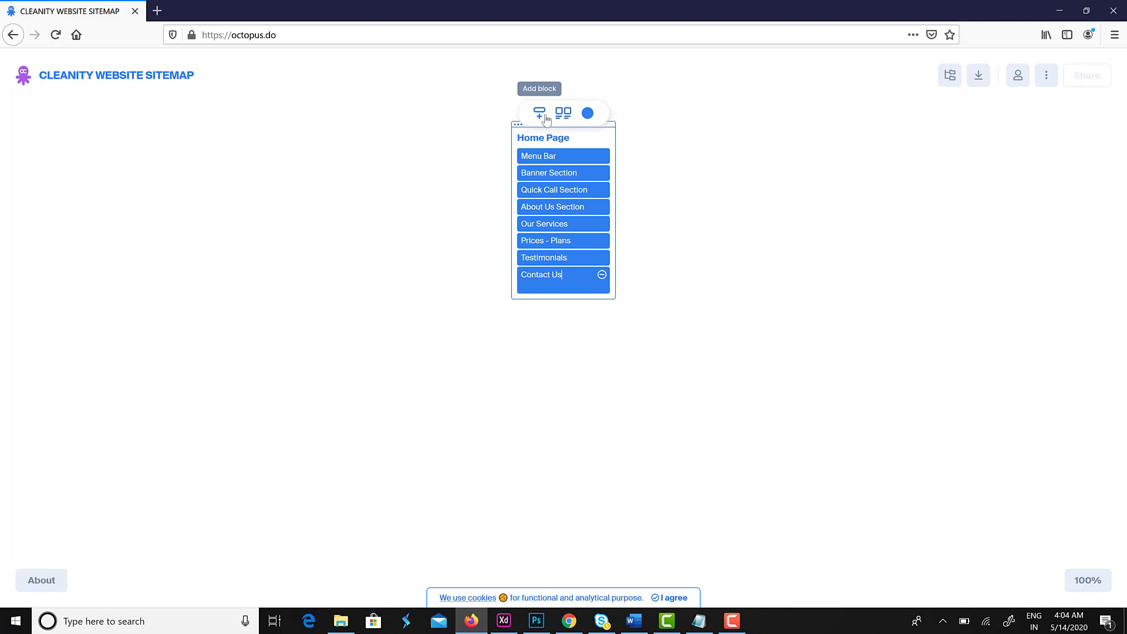
{"action": "left_click", "coordinate": [545, 117]}
{"action": "type", "text": "Footer"}
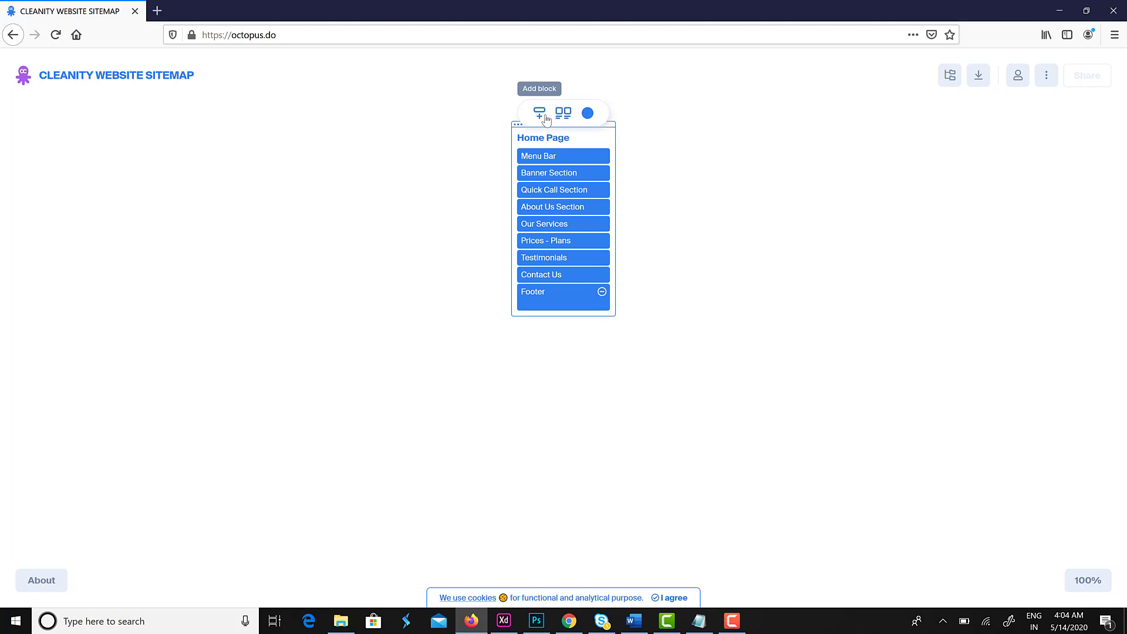
{"action": "left_click", "coordinate": [550, 139]}
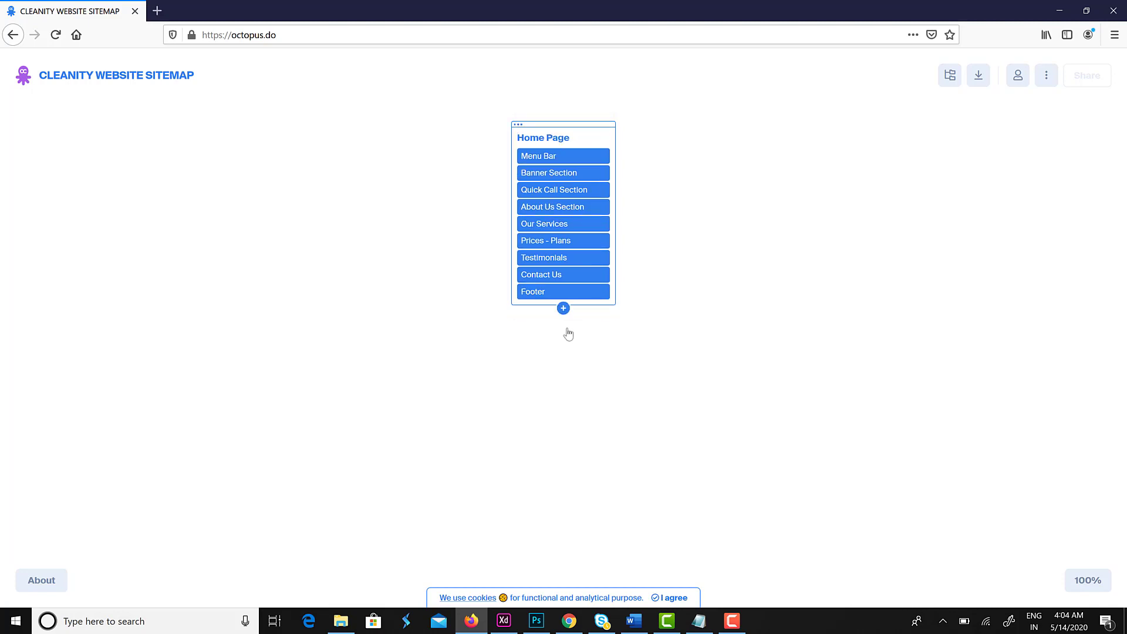
Create three sibling pages under the Home Page named About Us Page, Services Page and Plan for Performance.
{"action": "left_click", "coordinate": [563, 310]}
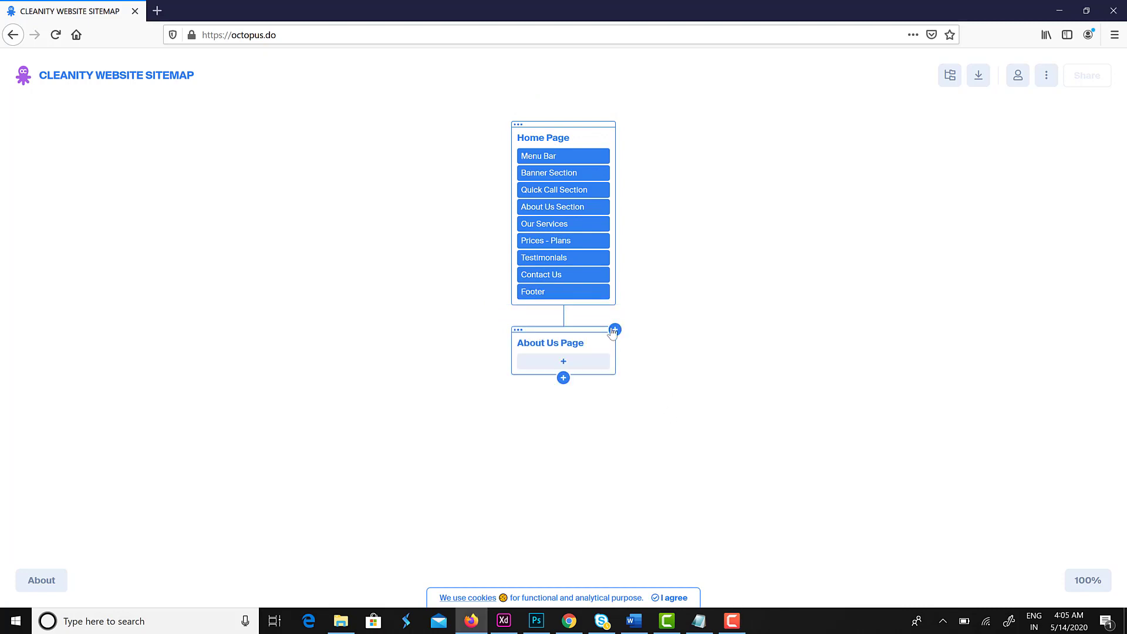
{"action": "left_click", "coordinate": [622, 355]}
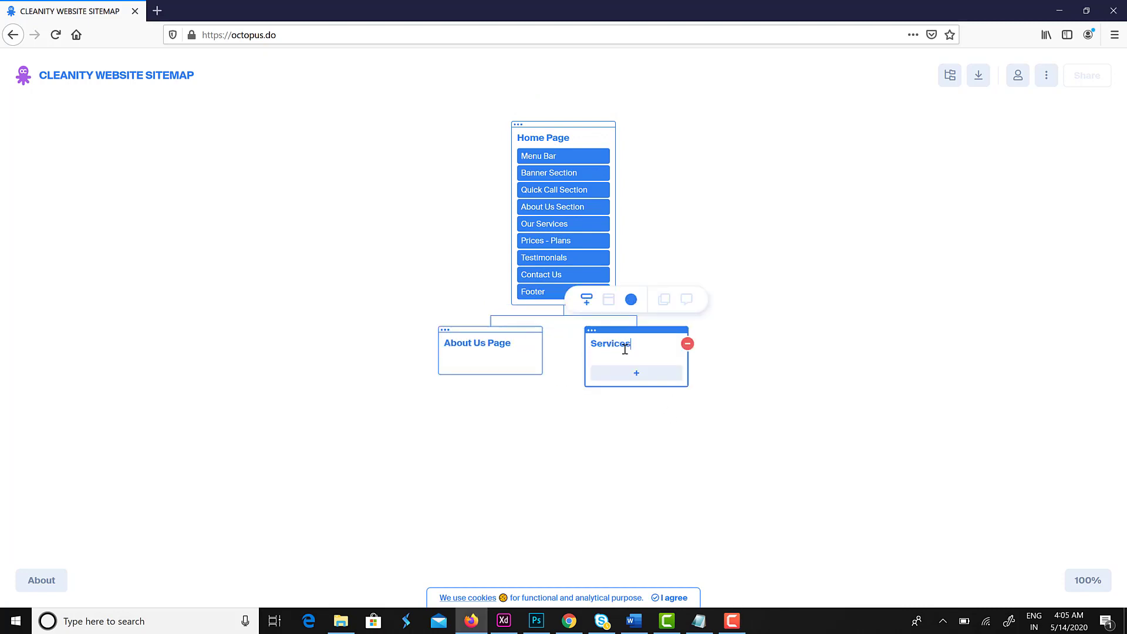
{"action": "left_click", "coordinate": [685, 346]}
{"action": "left_click", "coordinate": [688, 331]}
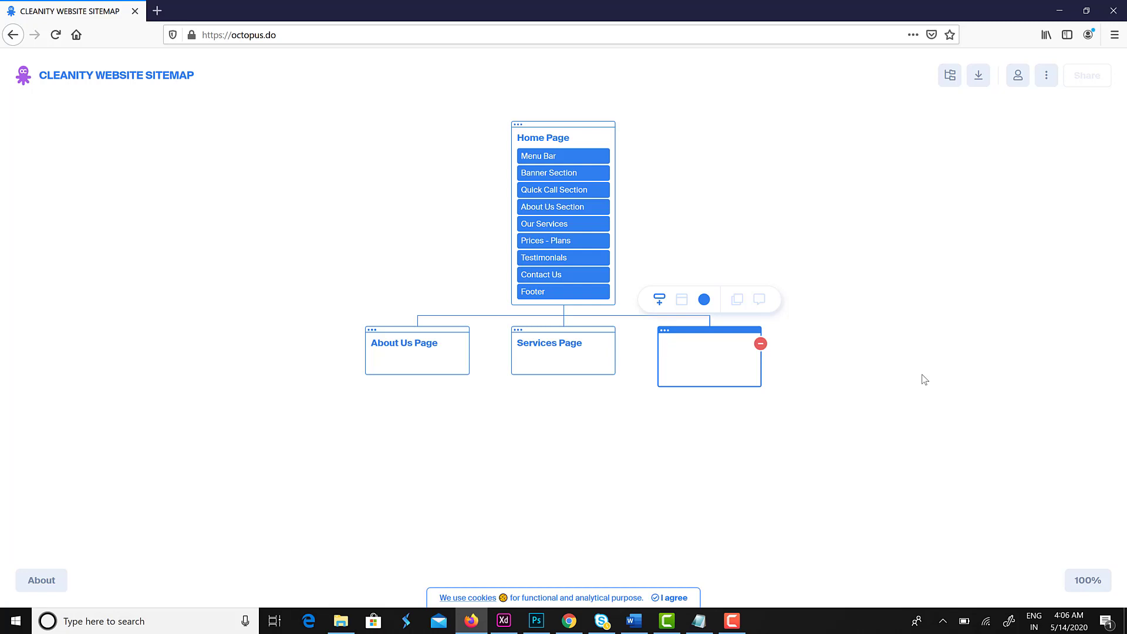
{"action": "type", "text": "Plan for Performance"}
{"action": "left_click", "coordinate": [728, 356]}
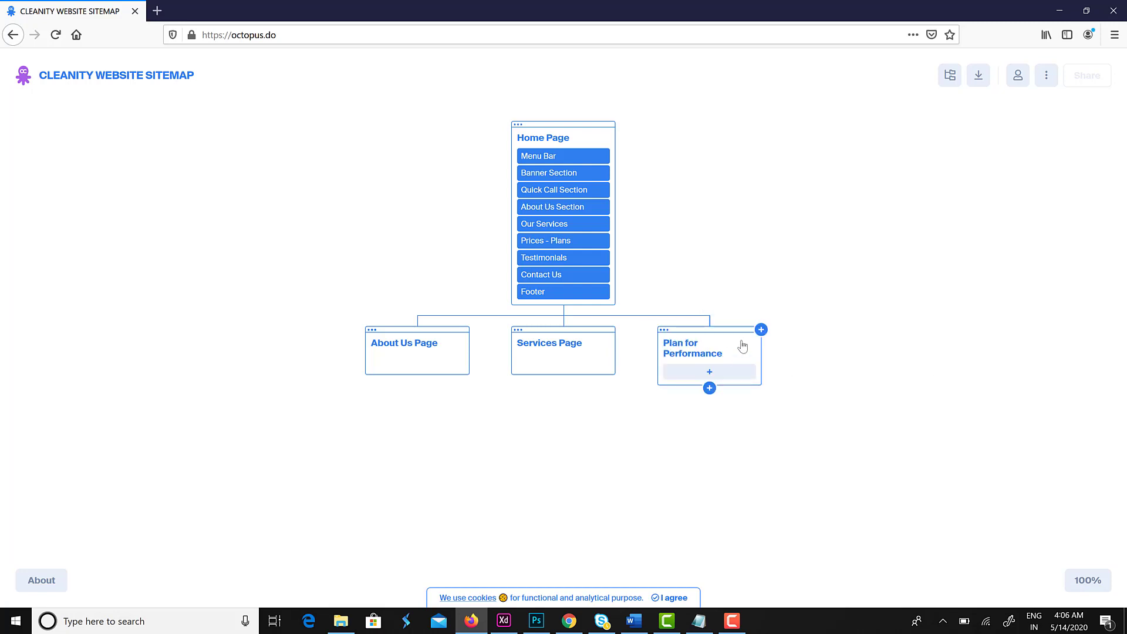
Add two more sibling pages after Plan for Performance, named Locations and Contact Us.
{"action": "left_click", "coordinate": [761, 329]}
{"action": "type", "text": "Locations"}
{"action": "left_click", "coordinate": [838, 357]}
{"action": "left_click", "coordinate": [833, 327]}
{"action": "type", "text": "Contact Us"}
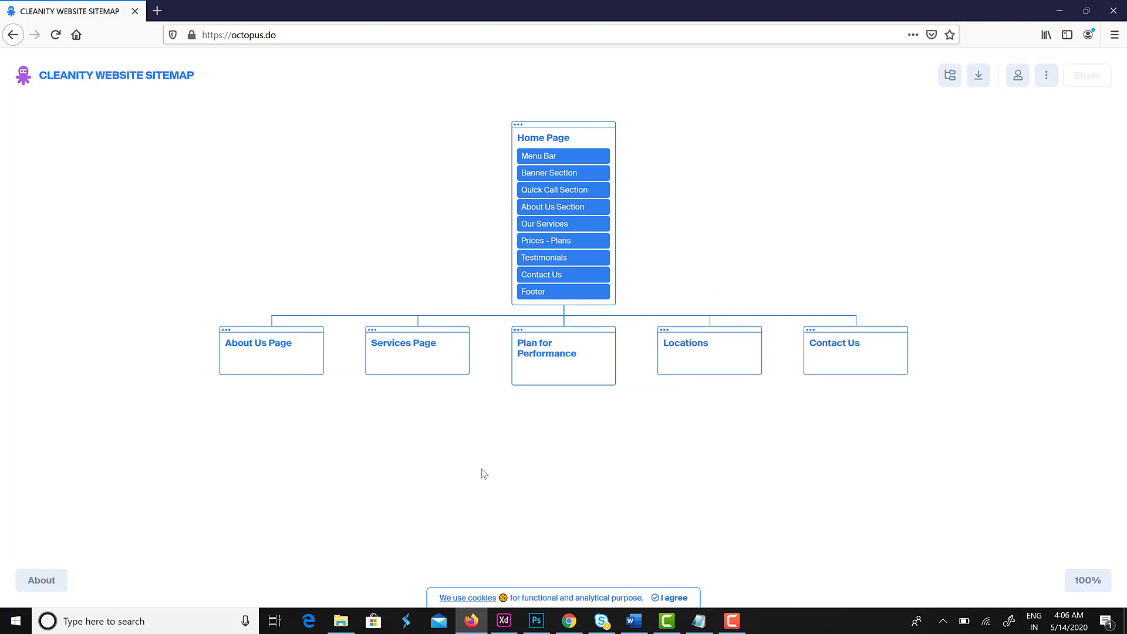
Add Image and breadcrumb, Why Choose Us, Testimonials and Footer blocks to the About Us Page.
{"action": "left_click", "coordinate": [272, 367]}
{"action": "type", "text": "Ima"}
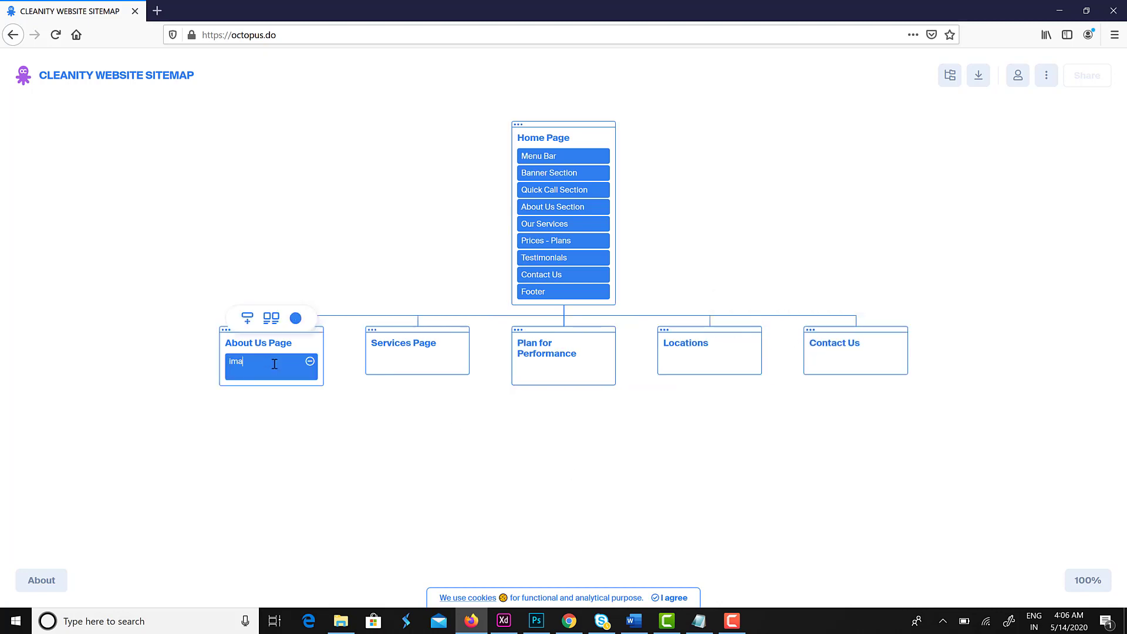
{"action": "type", "text": "ge and breadcrumb"}
{"action": "left_click", "coordinate": [303, 387]}
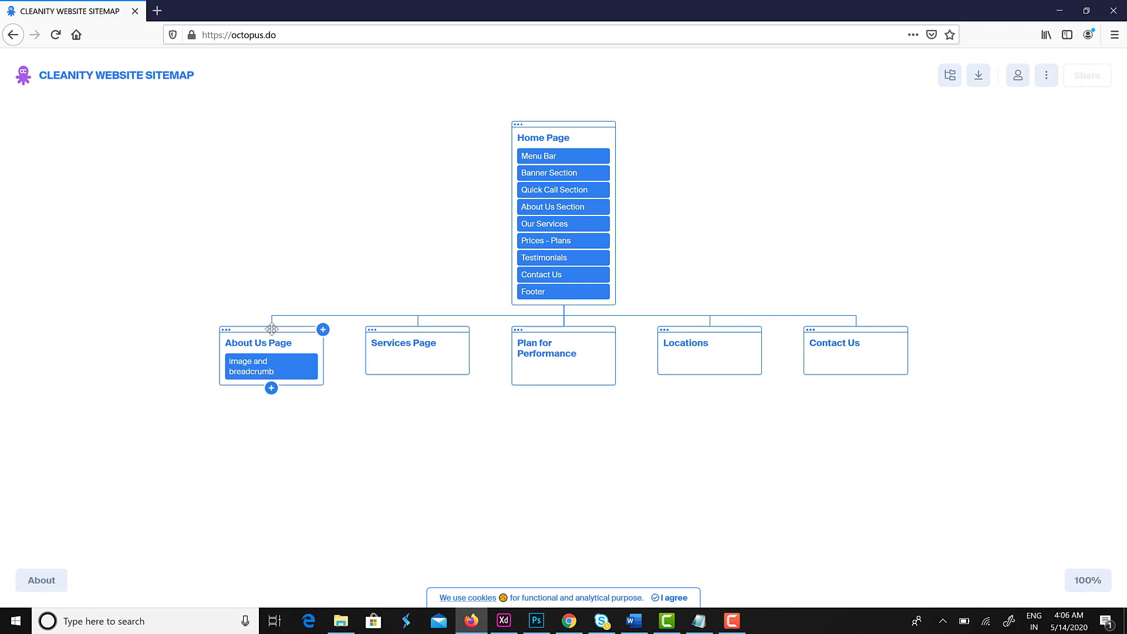
{"action": "left_click", "coordinate": [248, 321]}
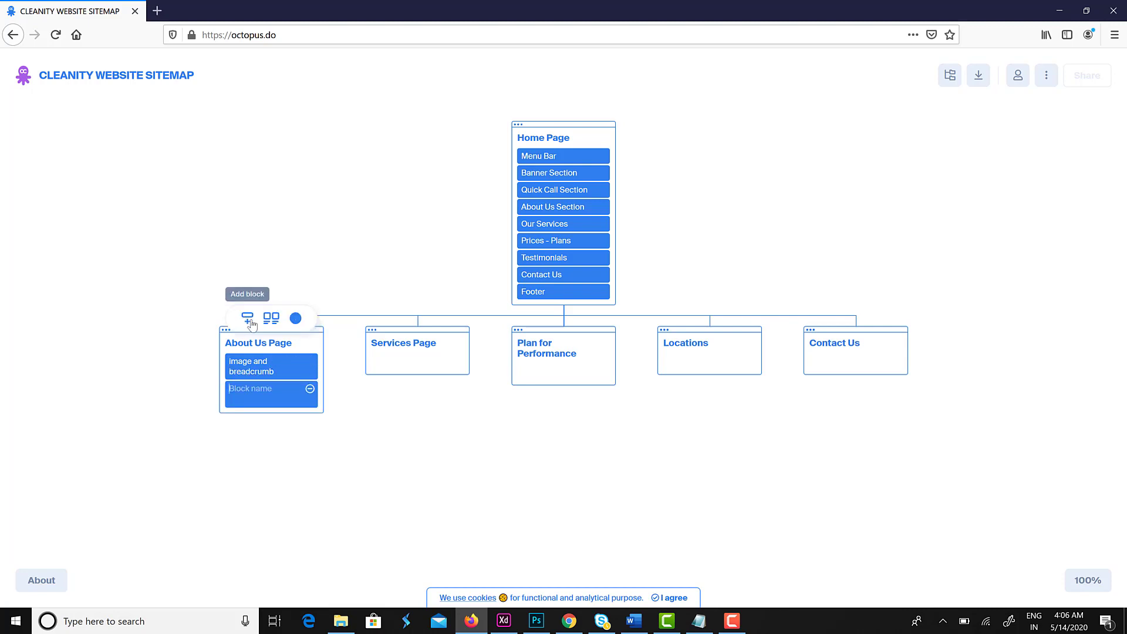
{"action": "type", "text": "Why choose Us"}
{"action": "left_click", "coordinate": [249, 321]}
{"action": "type", "text": "Testi"}
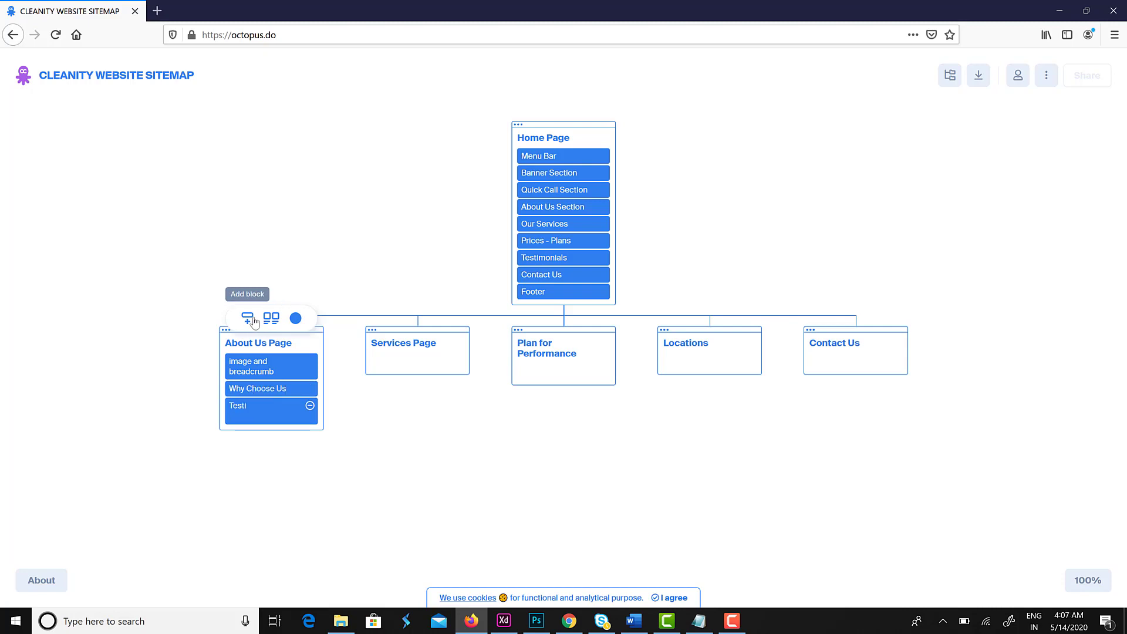
{"action": "type", "text": "monials"}
{"action": "left_click", "coordinate": [253, 321]}
{"action": "type", "text": "Footer"}
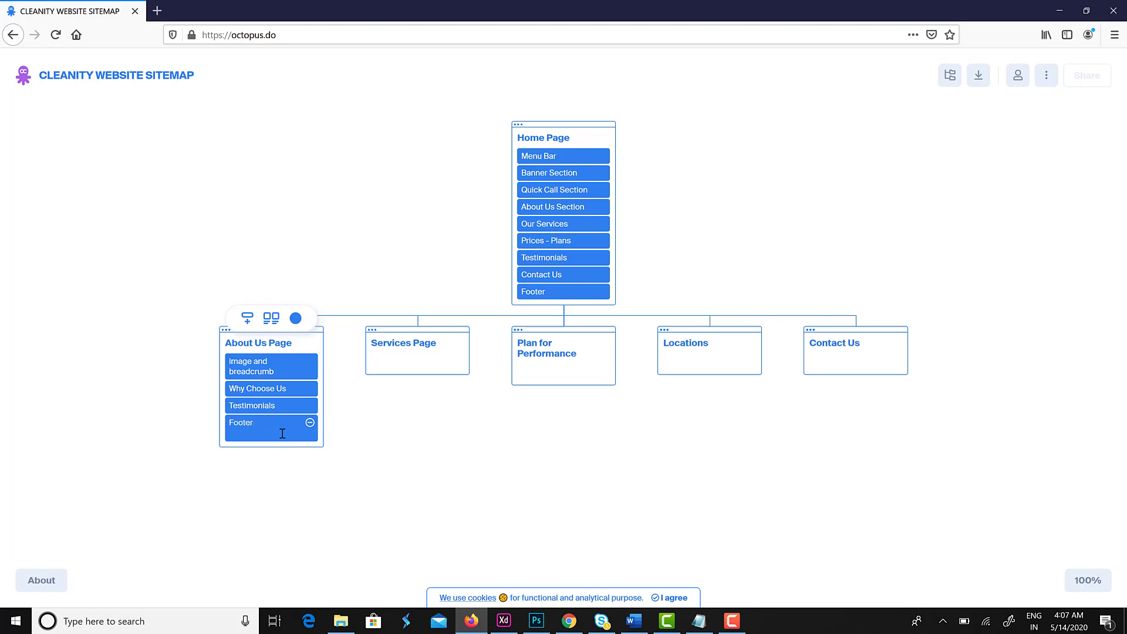
{"action": "left_click", "coordinate": [308, 450]}
Add Image and breadcrumb, Prices - Plans and Footer blocks to the Services Page.
{"action": "left_click", "coordinate": [417, 361]}
{"action": "type", "text": "S"}
{"action": "key", "text": "BackSpace"}
{"action": "key", "text": "BackSpace"}
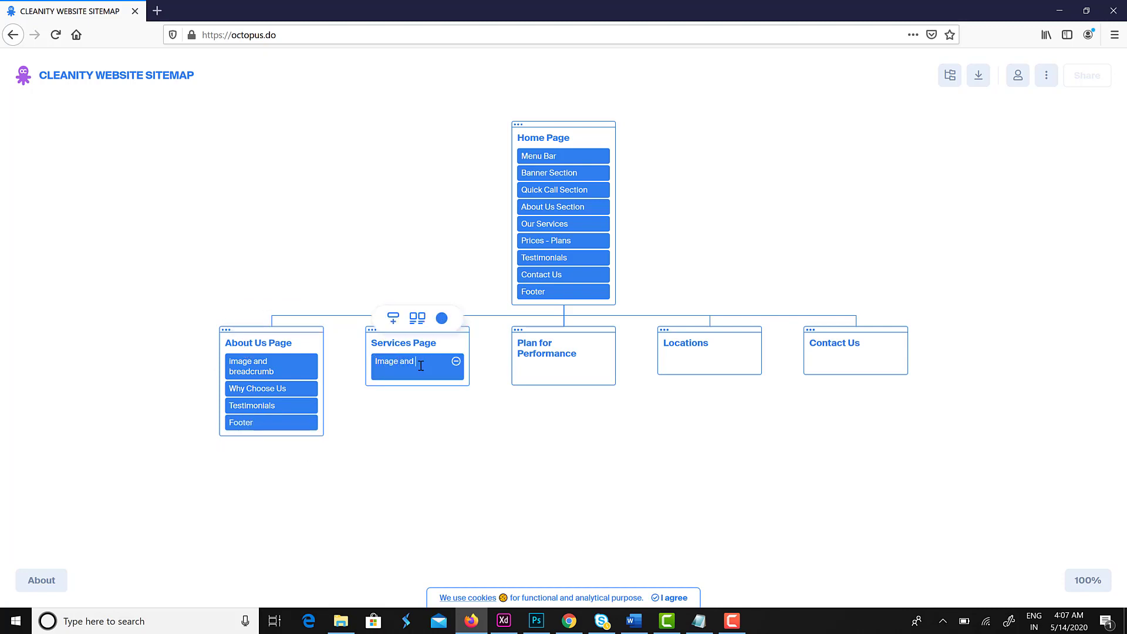
{"action": "type", "text": "Image and breadcrubm"}
{"action": "type", "text": "mb"}
{"action": "left_click", "coordinate": [392, 318]}
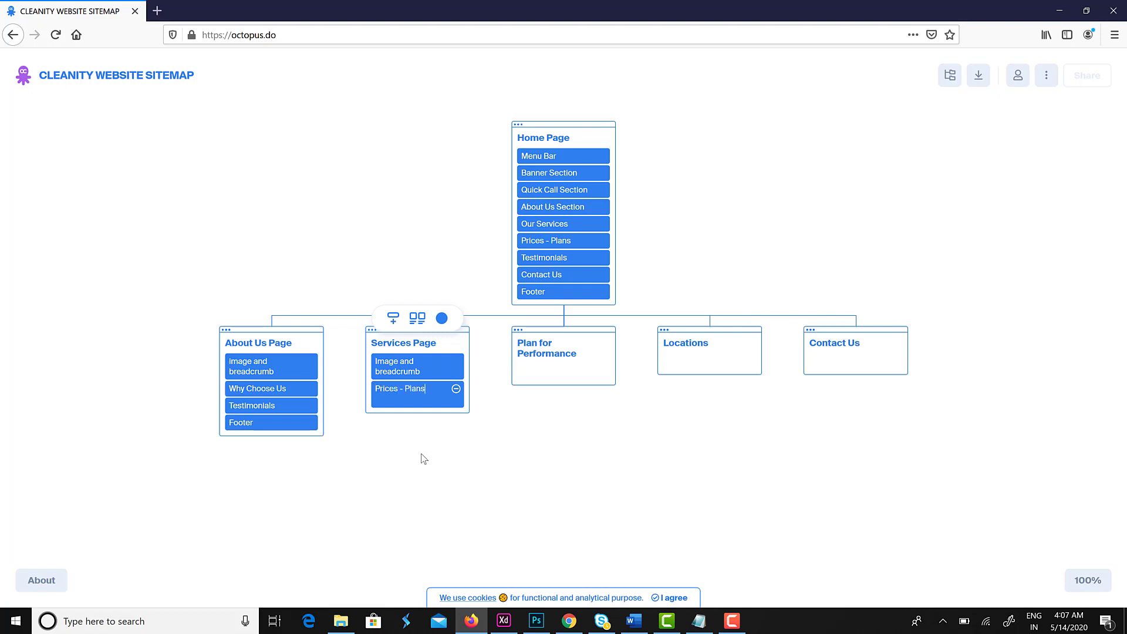
{"action": "left_click", "coordinate": [393, 319]}
{"action": "type", "text": "Footer"}
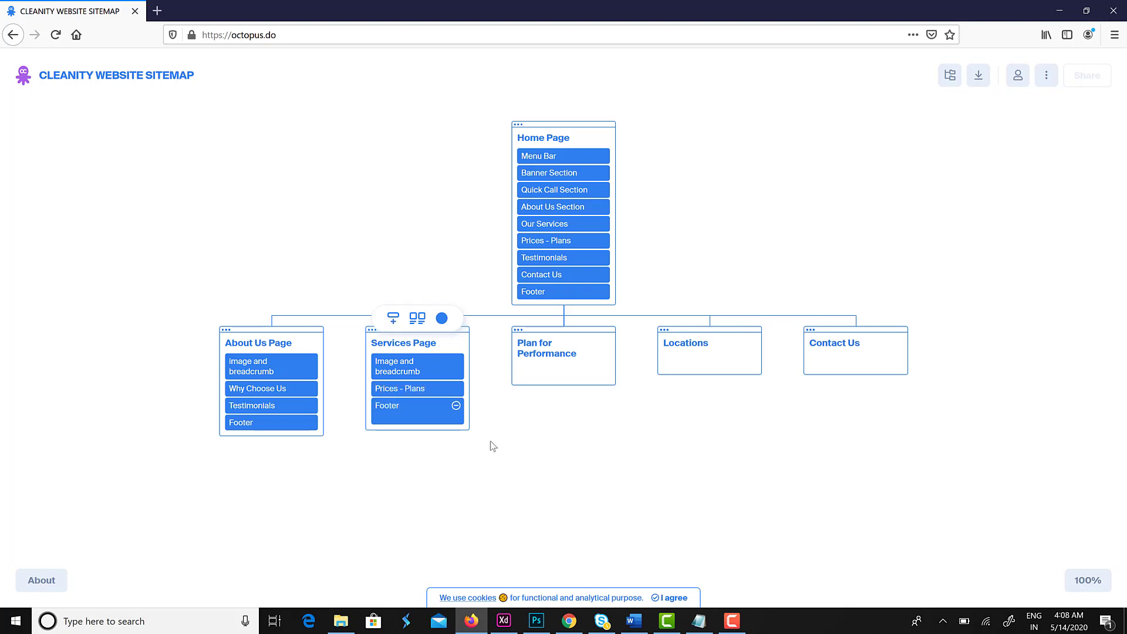
{"action": "left_click", "coordinate": [486, 438]}
Add Image and breadcrumb, some content, and Awards & Recognisations blocks to the Plan for Performance page.
{"action": "left_click", "coordinate": [563, 372]}
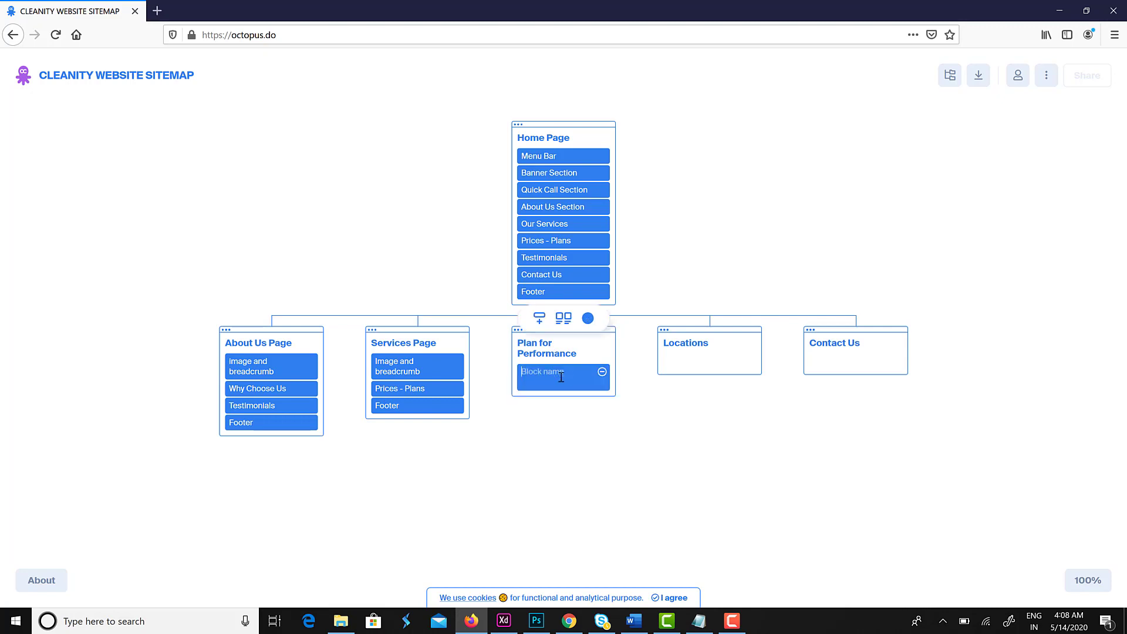
{"action": "type", "text": "Image and b"}
{"action": "type", "text": "readcrumb"}
{"action": "key", "text": "Return"}
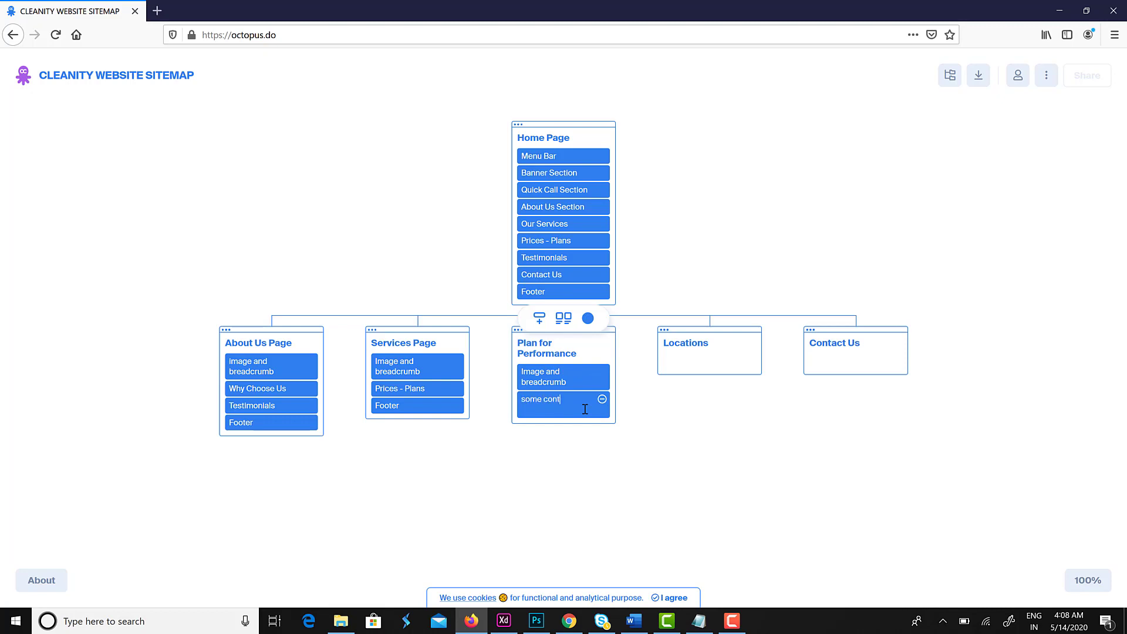
{"action": "key", "text": "Return"}
{"action": "type", "text": "Aw"}
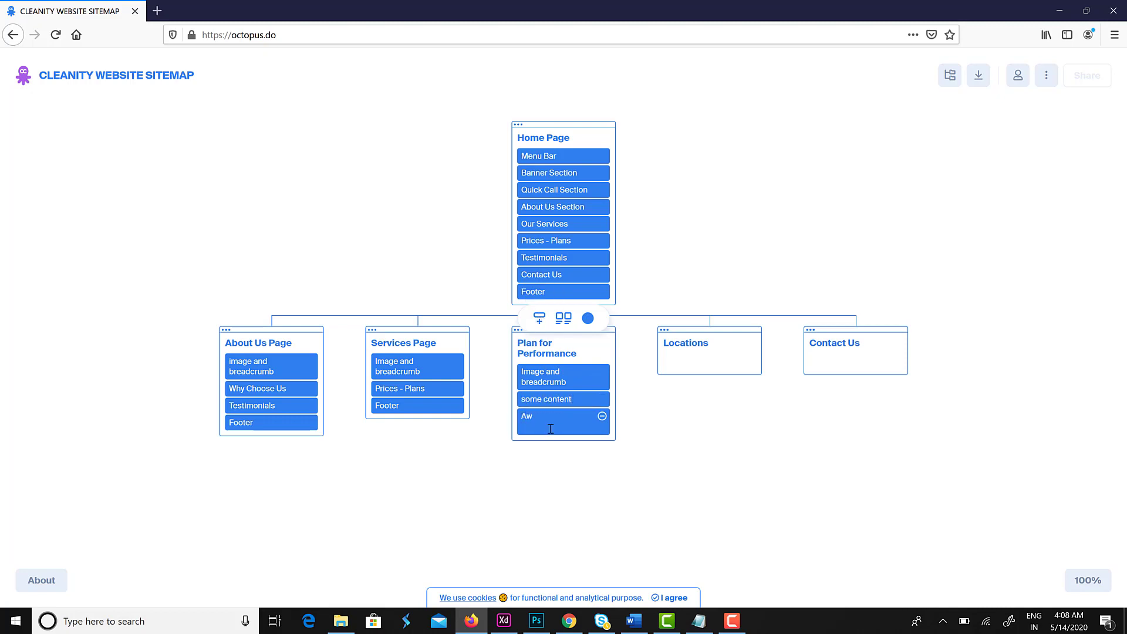
{"action": "type", "text": "ards & Recognisations"}
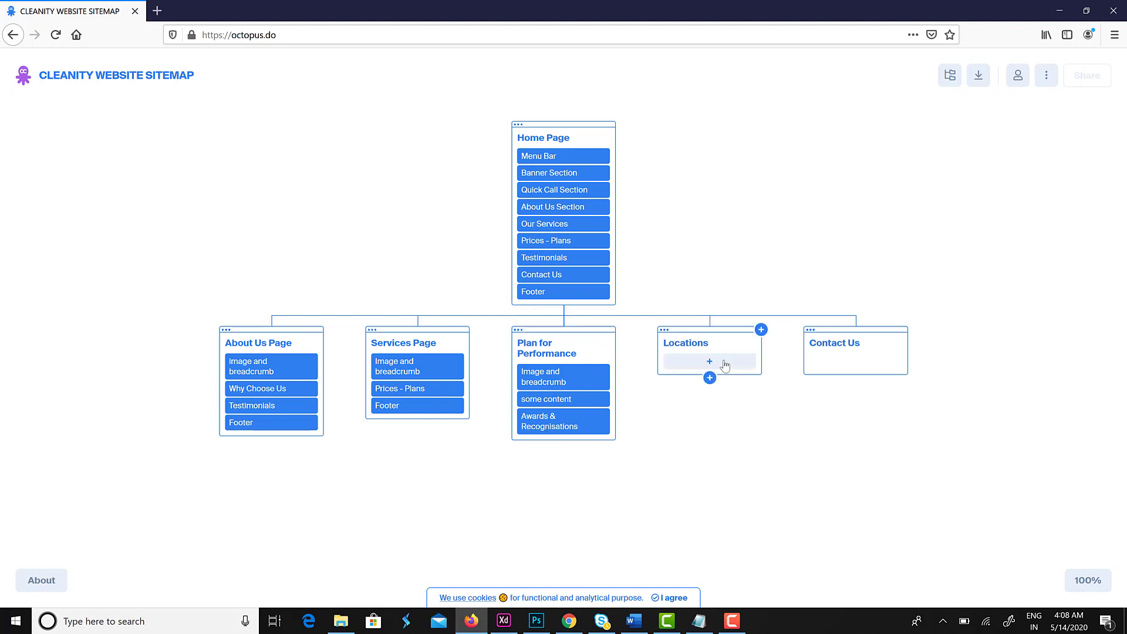
Add Image and breadcrumb and List of Locations blocks to the Locations page.
{"action": "left_click", "coordinate": [728, 365]}
{"action": "type", "text": "Image and "}
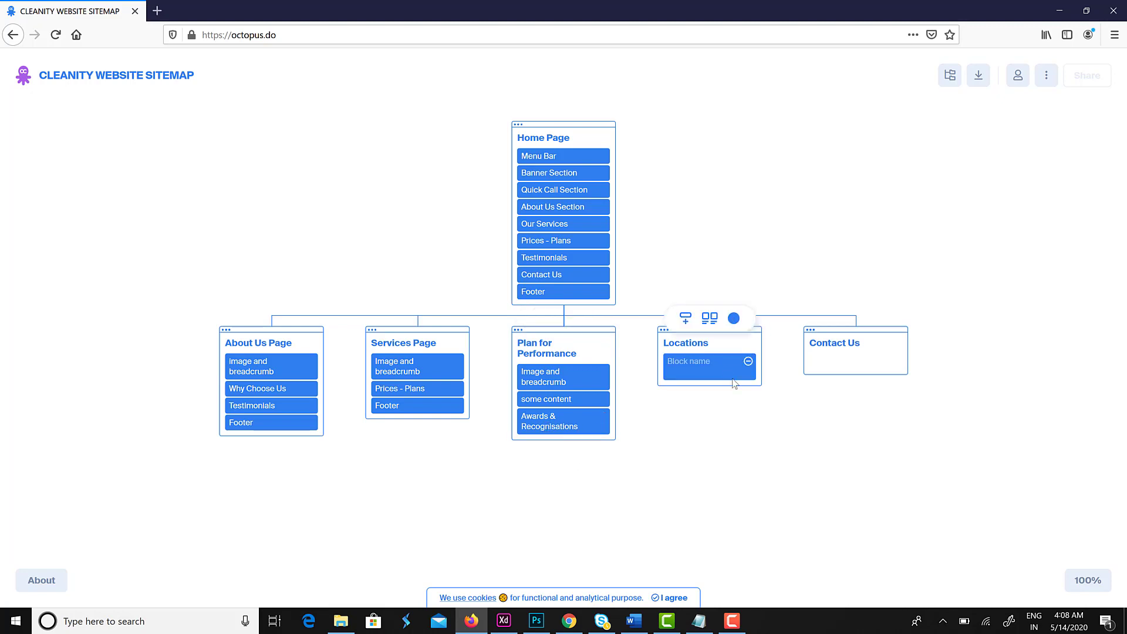
{"action": "type", "text": "breadcrumb"}
{"action": "key", "text": "Return"}
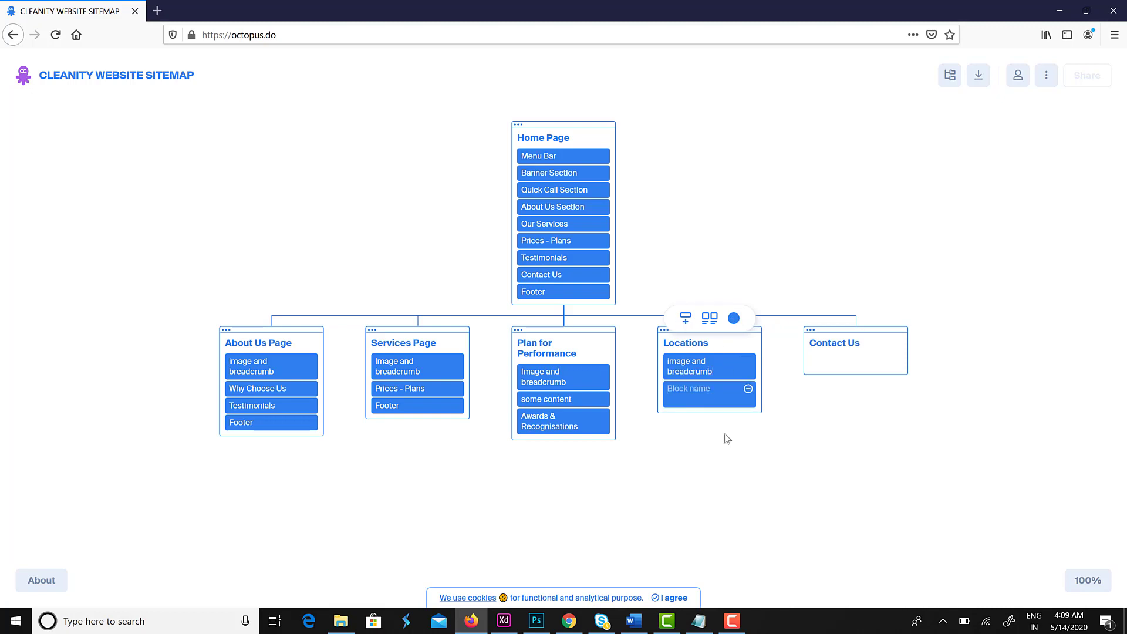
{"action": "type", "text": "List of Locations"}
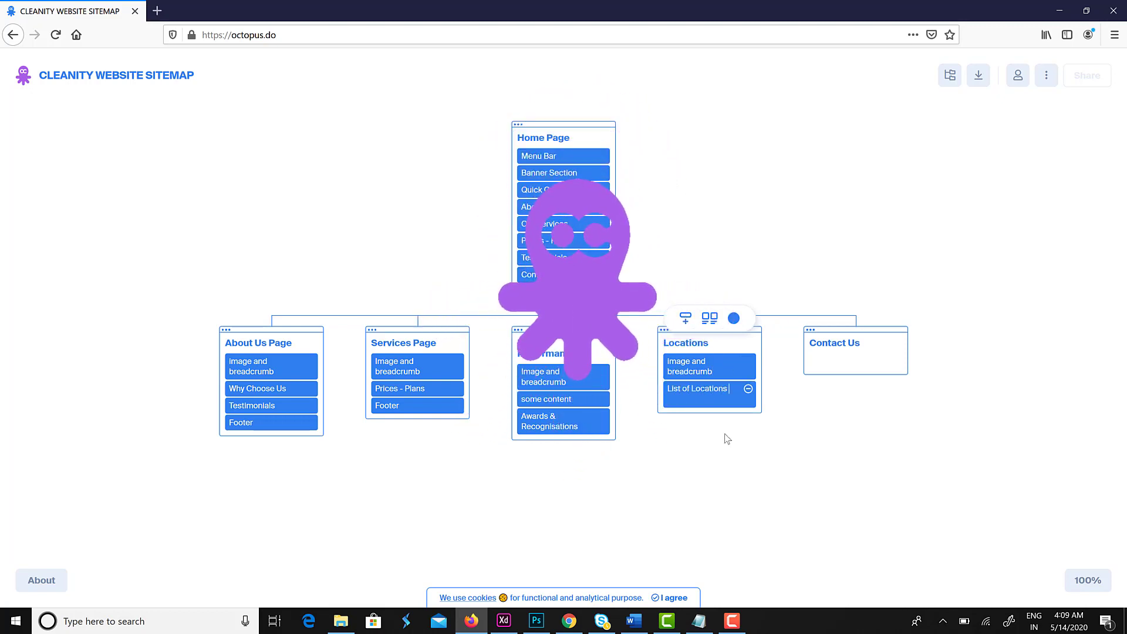
Add Image and breadcrumb and Form and address blocks to the Contact Us page.
{"action": "left_click", "coordinate": [856, 357]}
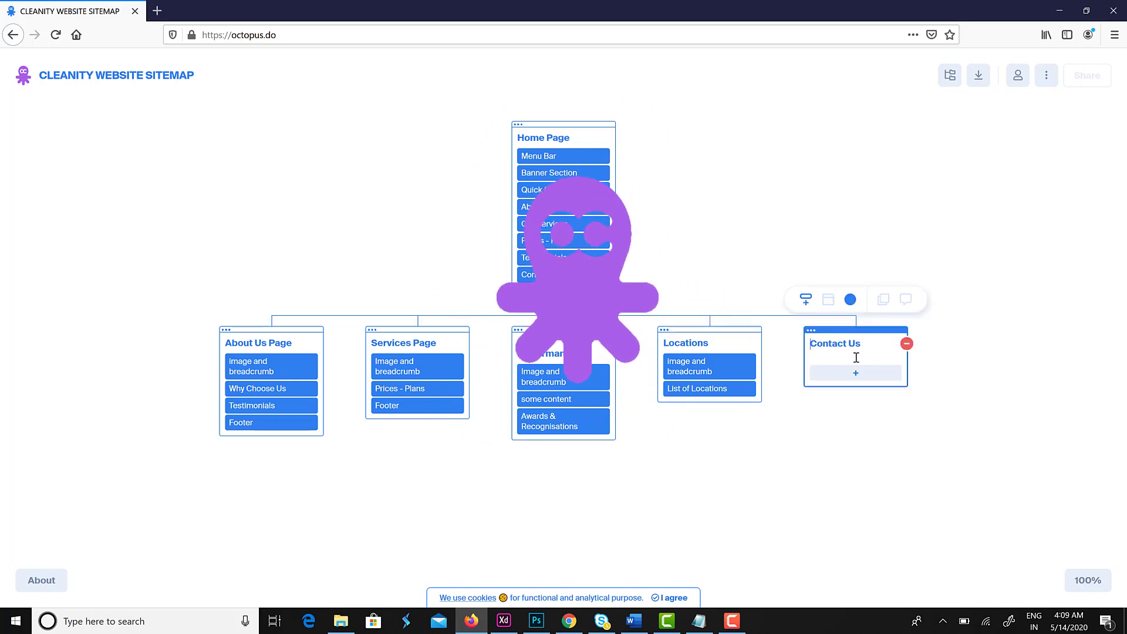
{"action": "left_click", "coordinate": [840, 374]}
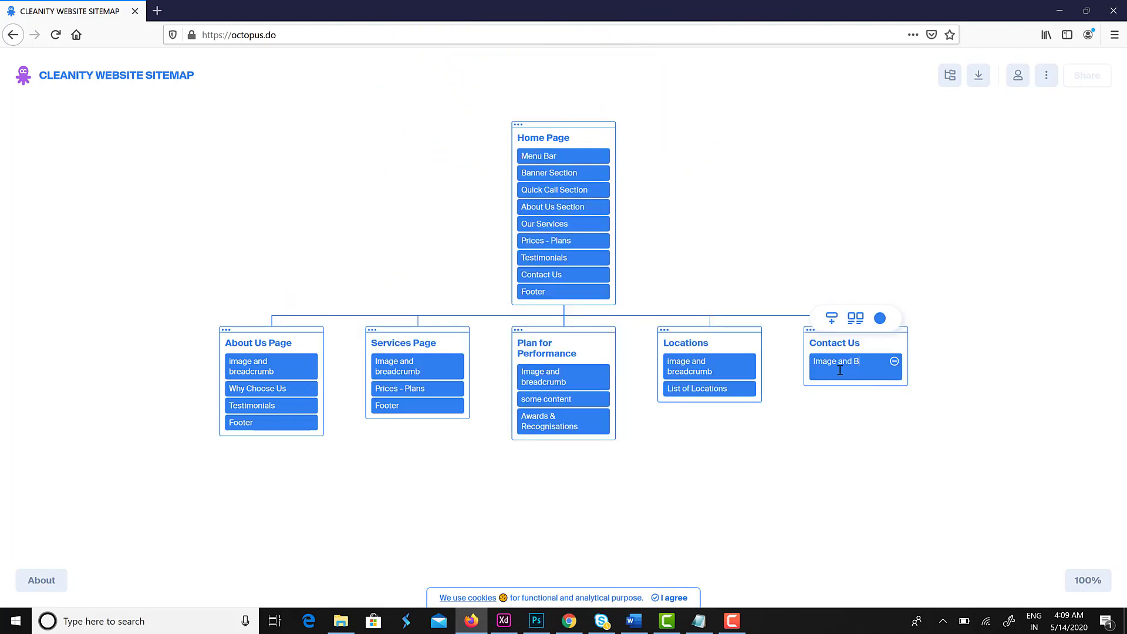
{"action": "type", "text": "Image and breadcrumb"}
{"action": "key", "text": "Return"}
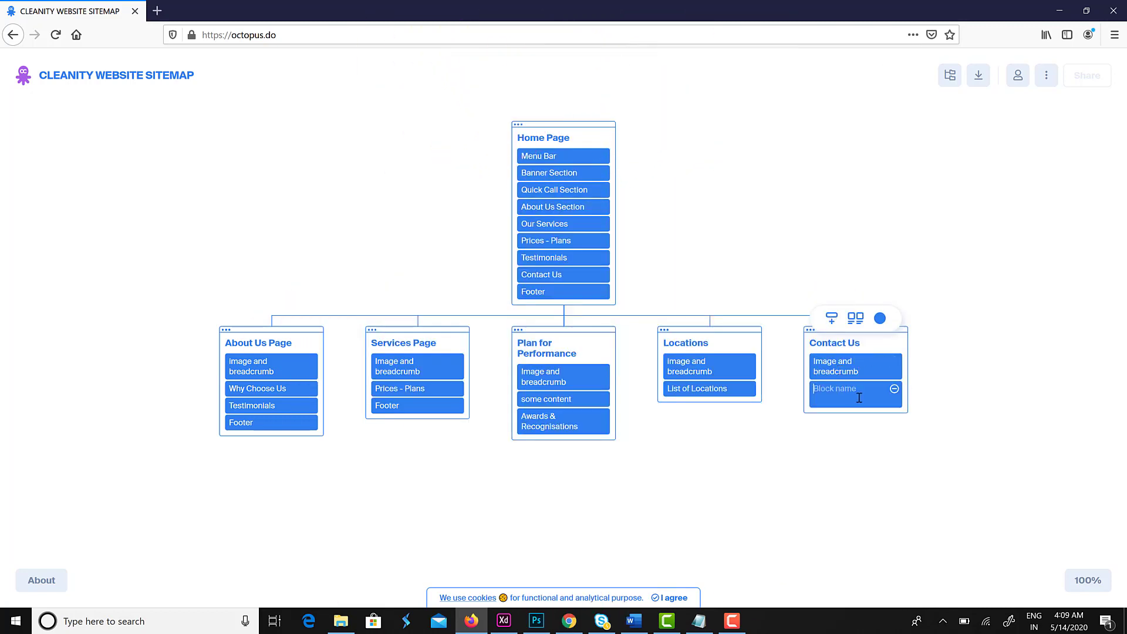
{"action": "type", "text": "Form"}
{"action": "left_click", "coordinate": [865, 424]}
Color the Home Page's Banner Section block green and its About Us Section block purple.
{"action": "left_click", "coordinate": [573, 173]}
{"action": "left_click", "coordinate": [588, 112]}
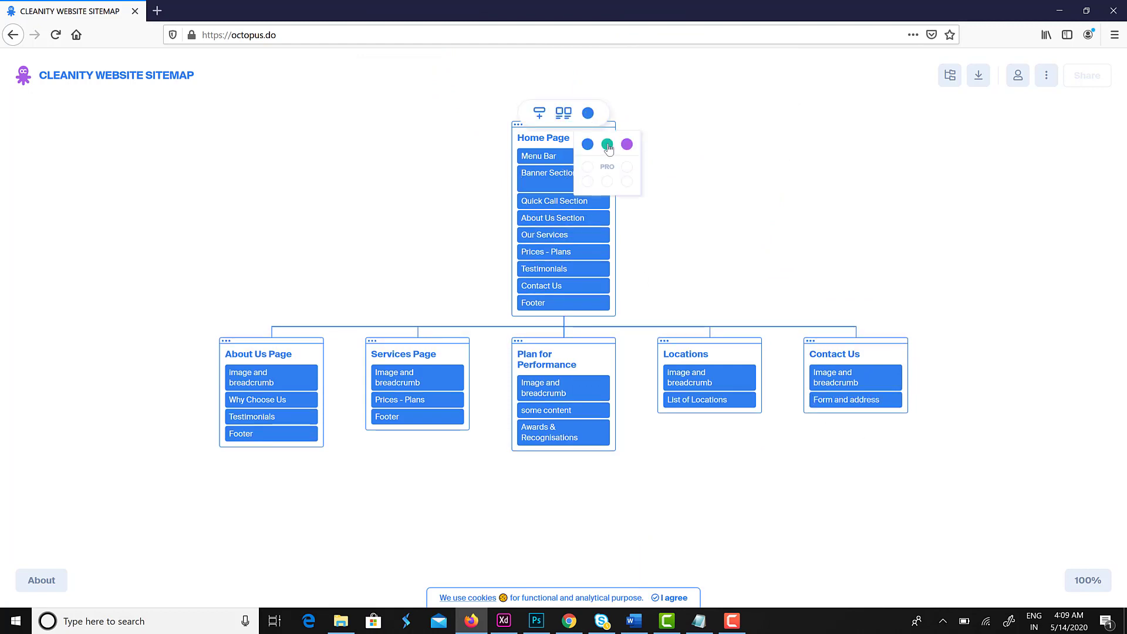
{"action": "left_click", "coordinate": [608, 144]}
{"action": "left_click", "coordinate": [573, 209]}
{"action": "left_click", "coordinate": [587, 113]}
{"action": "left_click", "coordinate": [627, 144]}
Color the Home Page's Prices - Plans block green and its Contact Us block purple.
{"action": "left_click", "coordinate": [558, 245]}
{"action": "left_click", "coordinate": [588, 113]}
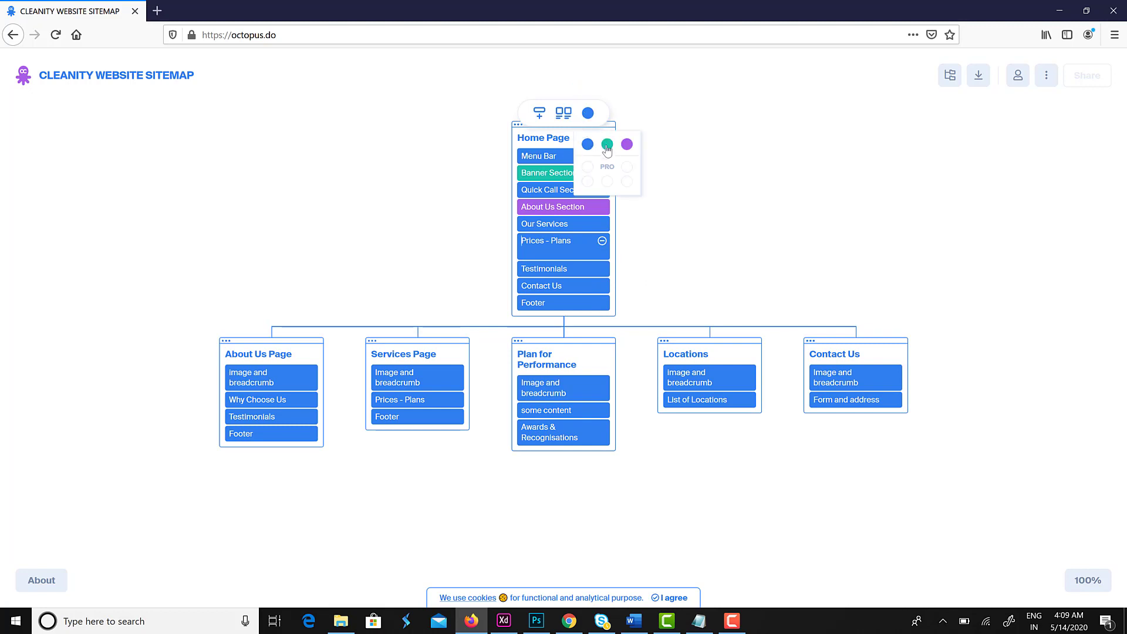
{"action": "left_click", "coordinate": [607, 144]}
{"action": "left_click", "coordinate": [561, 274]}
{"action": "left_click", "coordinate": [587, 113]}
{"action": "left_click", "coordinate": [627, 143]}
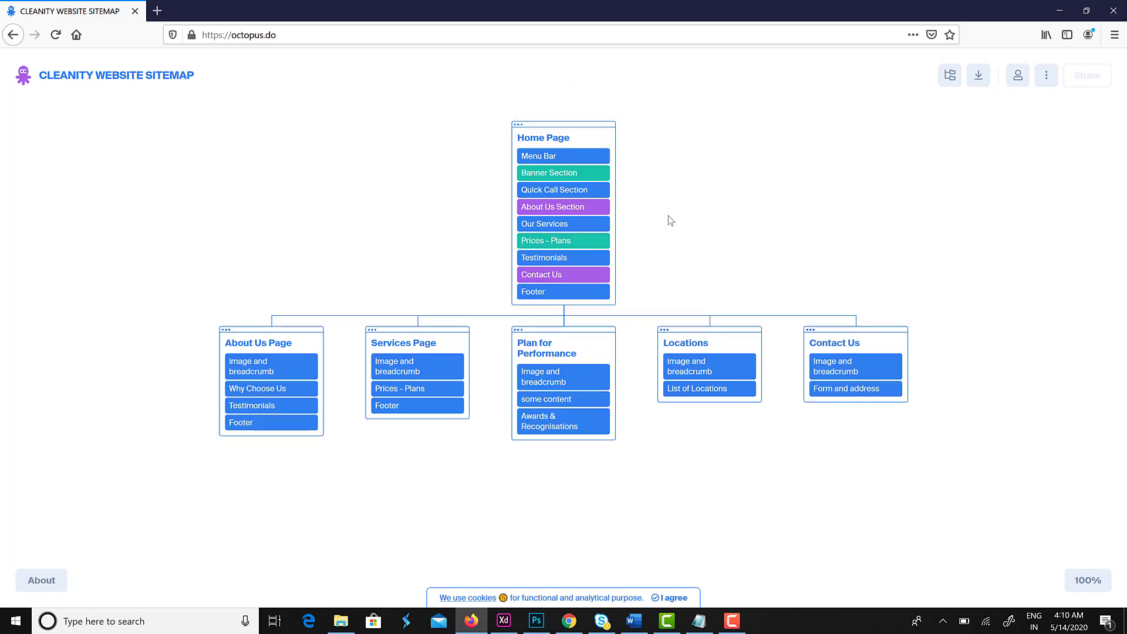
Give the Home Page's Banner Section a full-width box layout and Quick Call Section an image-with-text layout.
{"action": "left_click", "coordinate": [560, 175]}
{"action": "left_click", "coordinate": [563, 114]}
{"action": "left_click", "coordinate": [571, 143]}
{"action": "left_click", "coordinate": [571, 218]}
{"action": "left_click", "coordinate": [563, 113]}
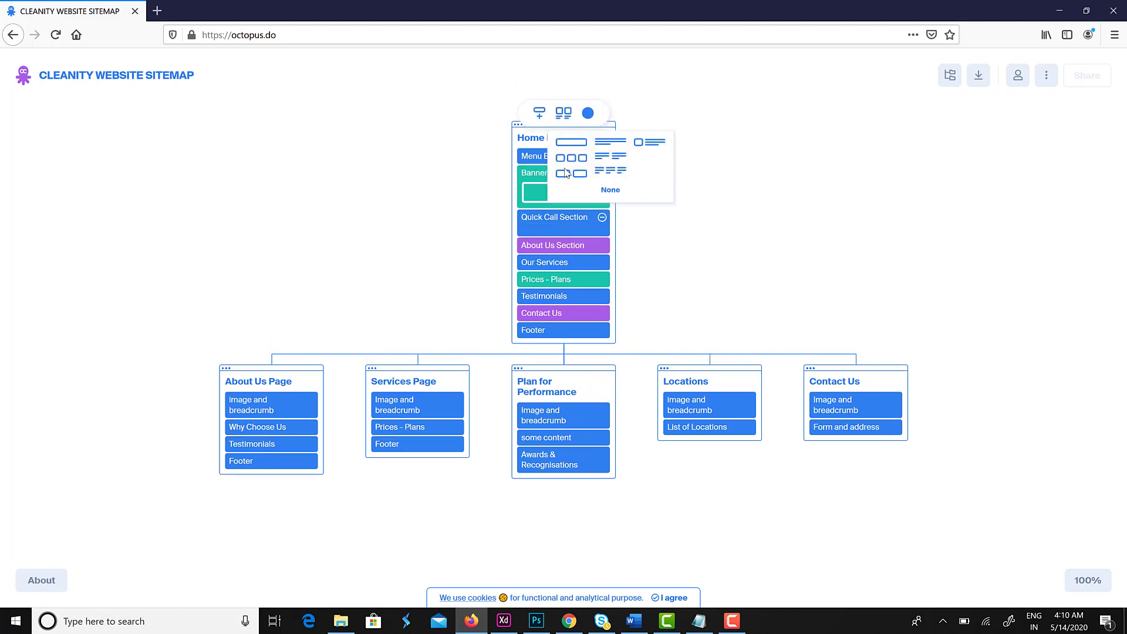
{"action": "left_click", "coordinate": [649, 143]}
Give the Home Page's About Us Section a full-width text layout and Our Services a three-box layout.
{"action": "left_click", "coordinate": [563, 258]}
{"action": "left_click", "coordinate": [564, 112]}
{"action": "left_click", "coordinate": [610, 144]}
{"action": "left_click", "coordinate": [564, 297]}
{"action": "left_click", "coordinate": [563, 112]}
{"action": "left_click", "coordinate": [571, 157]}
Give the Home Page's Prices - Plans block a two-box layout and Testimonials a three-box layout.
{"action": "left_click", "coordinate": [572, 341]}
{"action": "left_click", "coordinate": [563, 113]}
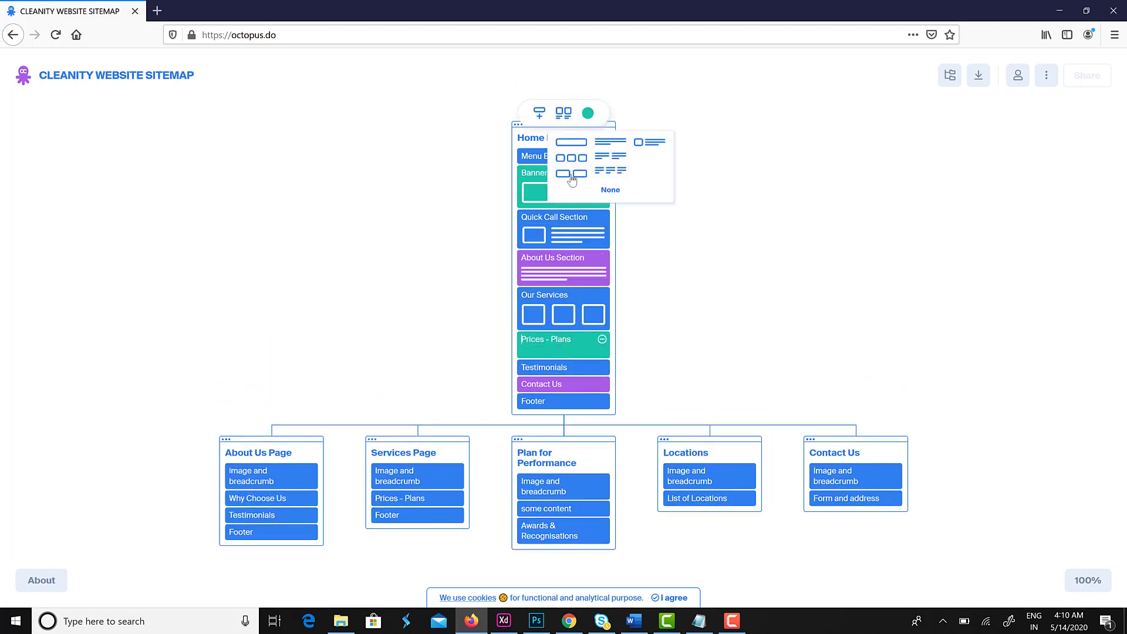
{"action": "left_click", "coordinate": [572, 174]}
{"action": "left_click", "coordinate": [568, 388]}
{"action": "left_click", "coordinate": [563, 113]}
{"action": "left_click", "coordinate": [572, 157]}
Give the Home Page's Contact Us block a full-width text layout.
{"action": "left_click", "coordinate": [579, 428]}
{"action": "left_click", "coordinate": [564, 113]}
{"action": "left_click", "coordinate": [573, 142]}
{"action": "left_click", "coordinate": [558, 446]}
{"action": "left_click", "coordinate": [559, 113]}
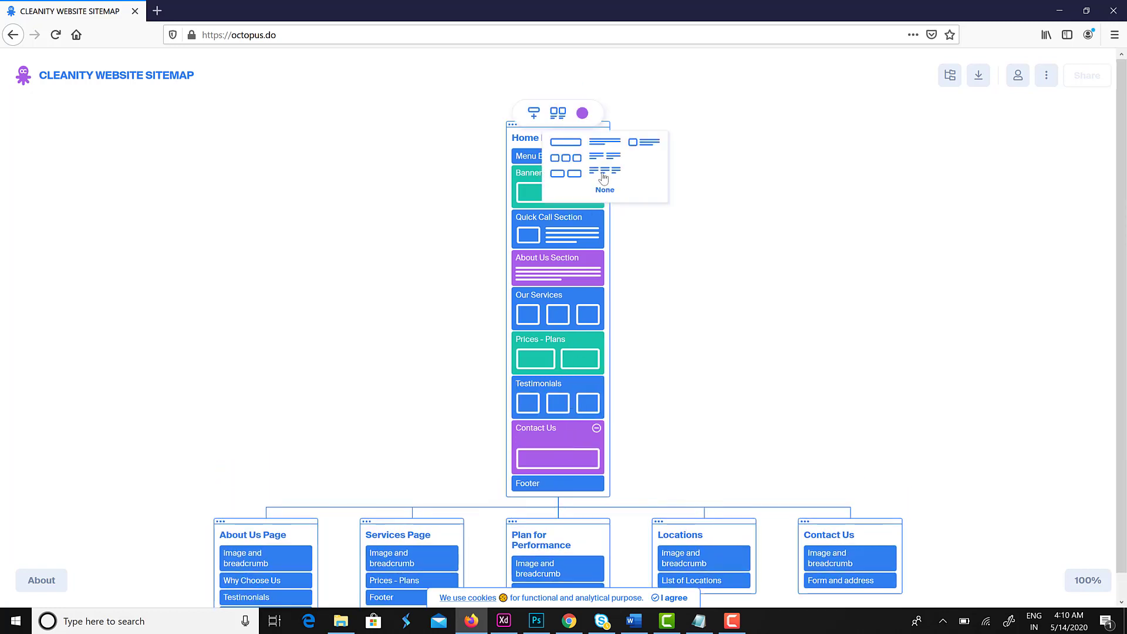
{"action": "left_click", "coordinate": [604, 144]}
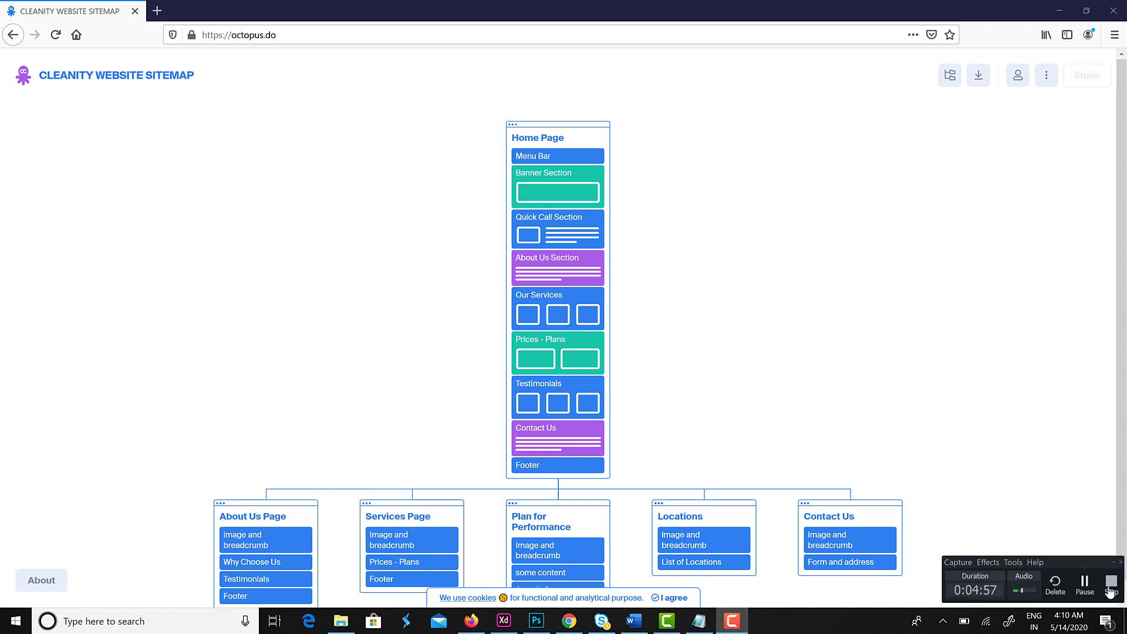
Lay out the About Us Page with a full-width box for Image and breadcrumb, image-with-text for Why Choose Us, and three boxes for Testimonials.
{"action": "left_click", "coordinate": [257, 537]}
{"action": "left_click", "coordinate": [265, 485]}
{"action": "left_click", "coordinate": [269, 521]}
{"action": "left_click", "coordinate": [247, 546]}
{"action": "left_click", "coordinate": [265, 447]}
{"action": "left_click", "coordinate": [352, 476]}
{"action": "left_click", "coordinate": [246, 566]}
{"action": "left_click", "coordinate": [265, 429]}
{"action": "left_click", "coordinate": [273, 473]}
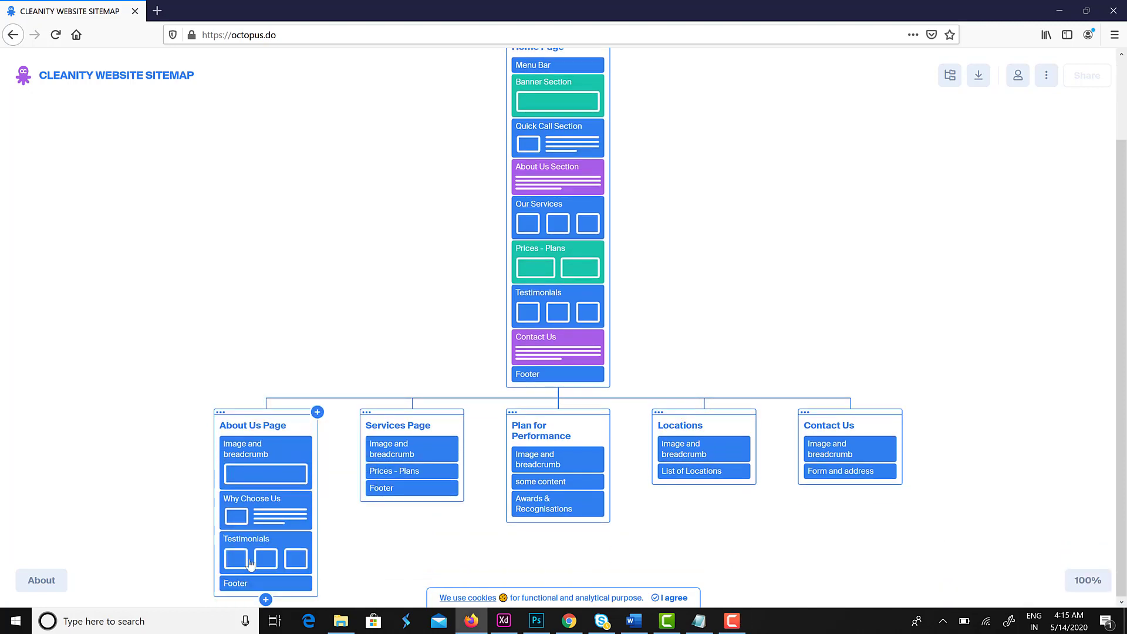
Give the About Us Page's Footer block a full-width text layout.
{"action": "left_click", "coordinate": [253, 584]}
{"action": "left_click", "coordinate": [265, 401]}
{"action": "left_click", "coordinate": [312, 429]}
Color the About Us Page's Why Choose Us block purple and its Testimonials block green.
{"action": "left_click", "coordinate": [247, 534]}
{"action": "left_click", "coordinate": [290, 380]}
{"action": "left_click", "coordinate": [329, 412]}
{"action": "left_click", "coordinate": [289, 381]}
{"action": "left_click", "coordinate": [327, 415]}
Lay out the Services Page with a full-width box, two boxes for Prices - Plans and text for Footer, coloring Prices - Plans green.
{"action": "left_click", "coordinate": [395, 433]}
{"action": "left_click", "coordinate": [411, 391]}
{"action": "left_click", "coordinate": [411, 422]}
{"action": "left_click", "coordinate": [412, 390]}
{"action": "left_click", "coordinate": [437, 421]}
{"action": "left_click", "coordinate": [411, 499]}
{"action": "left_click", "coordinate": [436, 390]}
{"action": "left_click", "coordinate": [474, 423]}
On Plan for Performance, give Image and breadcrumb a full-width box, some content two text columns, and Awards & Recognisations three boxes.
{"action": "left_click", "coordinate": [537, 449]}
{"action": "left_click", "coordinate": [558, 390]}
{"action": "left_click", "coordinate": [565, 420]}
{"action": "left_click", "coordinate": [543, 500]}
{"action": "left_click", "coordinate": [558, 390]}
{"action": "left_click", "coordinate": [604, 434]}
{"action": "left_click", "coordinate": [553, 546]}
{"action": "left_click", "coordinate": [558, 391]}
{"action": "left_click", "coordinate": [565, 436]}
Add a Footer block with a full-width text layout to the Plan for Performance page.
{"action": "scroll", "coordinate": [647, 488], "scroll_direction": "down", "scroll_amount": 1}
{"action": "left_click", "coordinate": [535, 391]}
{"action": "left_click", "coordinate": [507, 361]}
{"action": "type", "text": "Footer"}
{"action": "left_click", "coordinate": [557, 387]}
{"action": "left_click", "coordinate": [604, 412]}
Add a Footer block to the Locations page.
{"action": "scroll", "coordinate": [663, 515], "scroll_direction": "down", "scroll_amount": 1}
{"action": "scroll", "coordinate": [703, 450], "scroll_direction": "up", "scroll_amount": 1}
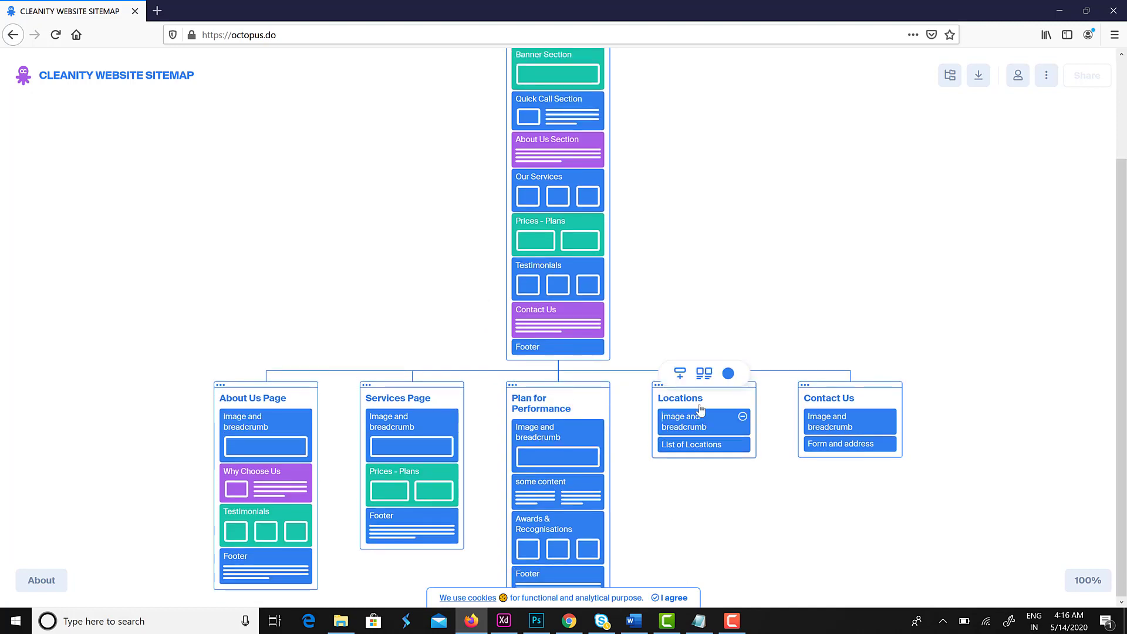
{"action": "left_click", "coordinate": [680, 373]}
{"action": "type", "text": "Footer"}
{"action": "left_click", "coordinate": [680, 374]}
{"action": "left_click", "coordinate": [742, 478]}
{"action": "left_click", "coordinate": [581, 263]}
On the Locations page, give Image and breadcrumb a full-width box, List of Locations three text columns, and Footer a full-width text layout.
{"action": "left_click", "coordinate": [699, 421]}
{"action": "left_click", "coordinate": [704, 374]}
{"action": "left_click", "coordinate": [710, 405]}
{"action": "left_click", "coordinate": [704, 472]}
{"action": "left_click", "coordinate": [706, 374]}
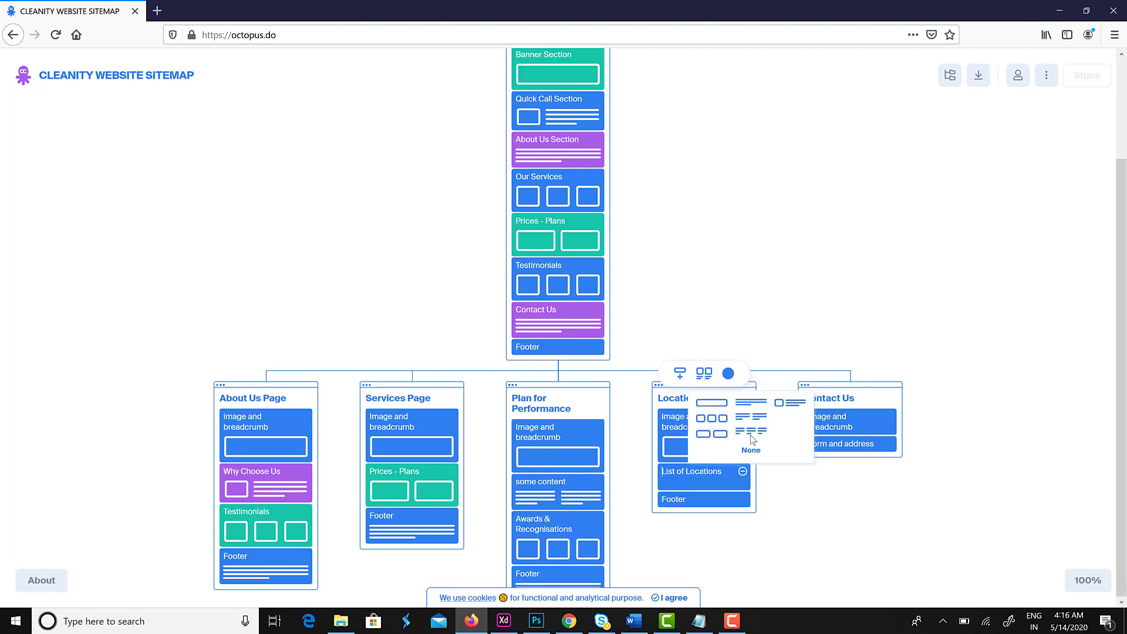
{"action": "left_click", "coordinate": [749, 437]}
{"action": "left_click", "coordinate": [682, 509]}
{"action": "left_click", "coordinate": [704, 374]}
{"action": "left_click", "coordinate": [751, 401]}
Color the List of Locations block green and the Awards & Recognisations block purple.
{"action": "left_click", "coordinate": [706, 476]}
{"action": "left_click", "coordinate": [728, 374]}
{"action": "left_click", "coordinate": [748, 405]}
{"action": "left_click", "coordinate": [558, 529]}
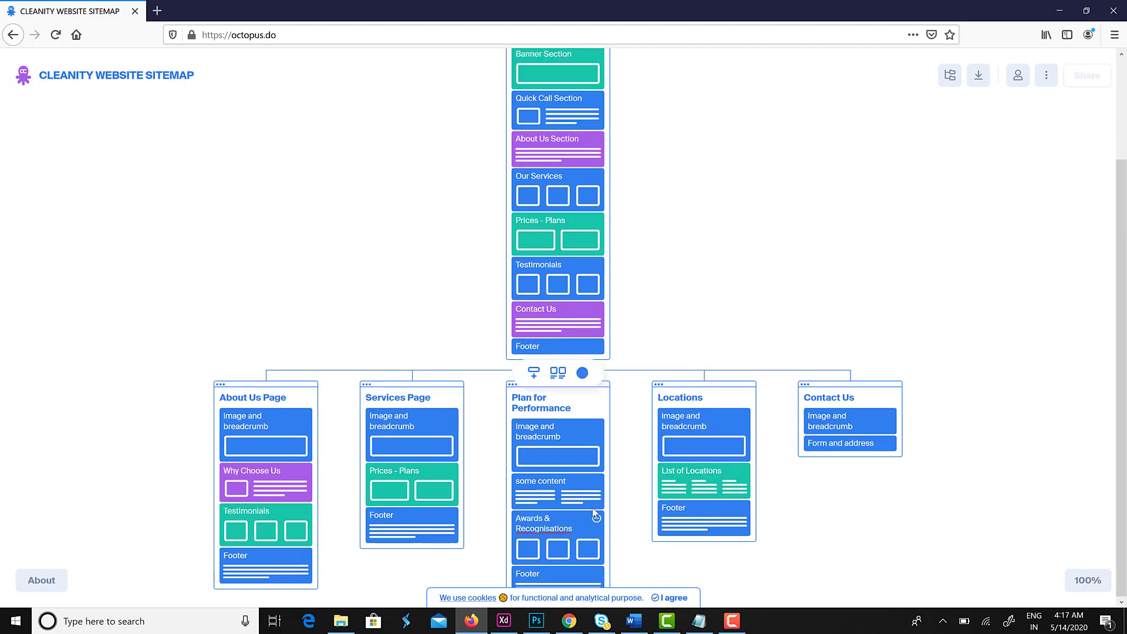
{"action": "left_click", "coordinate": [582, 373]}
{"action": "left_click", "coordinate": [621, 405]}
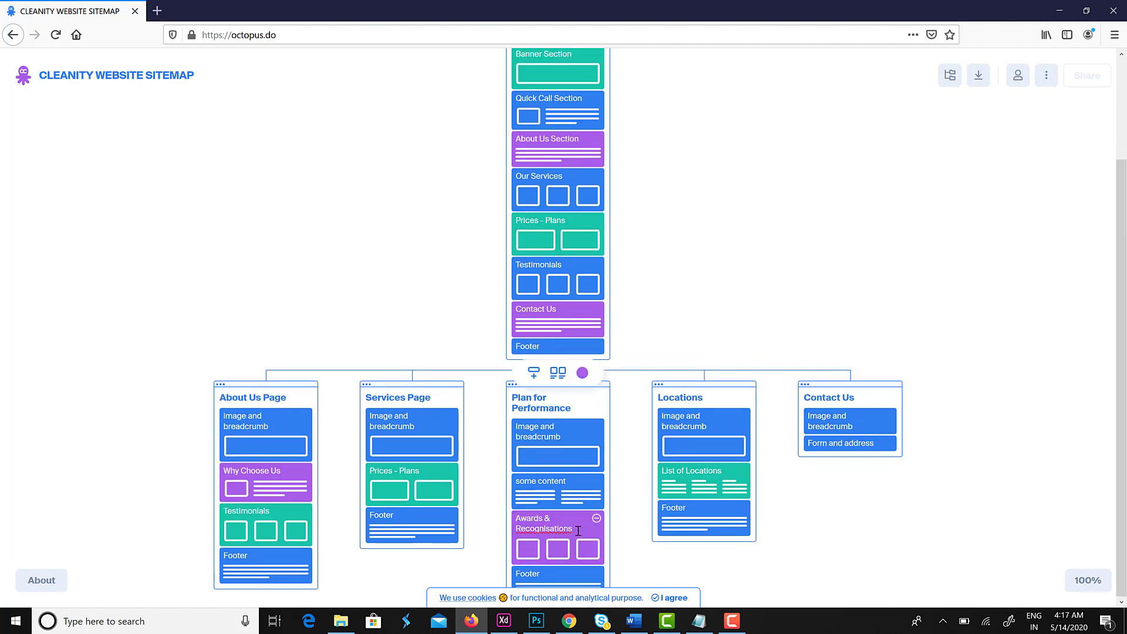
Add a Footer block to the Contact Us page.
{"action": "left_click", "coordinate": [858, 442]}
{"action": "left_click", "coordinate": [826, 373]}
{"action": "type", "text": "Footer"}
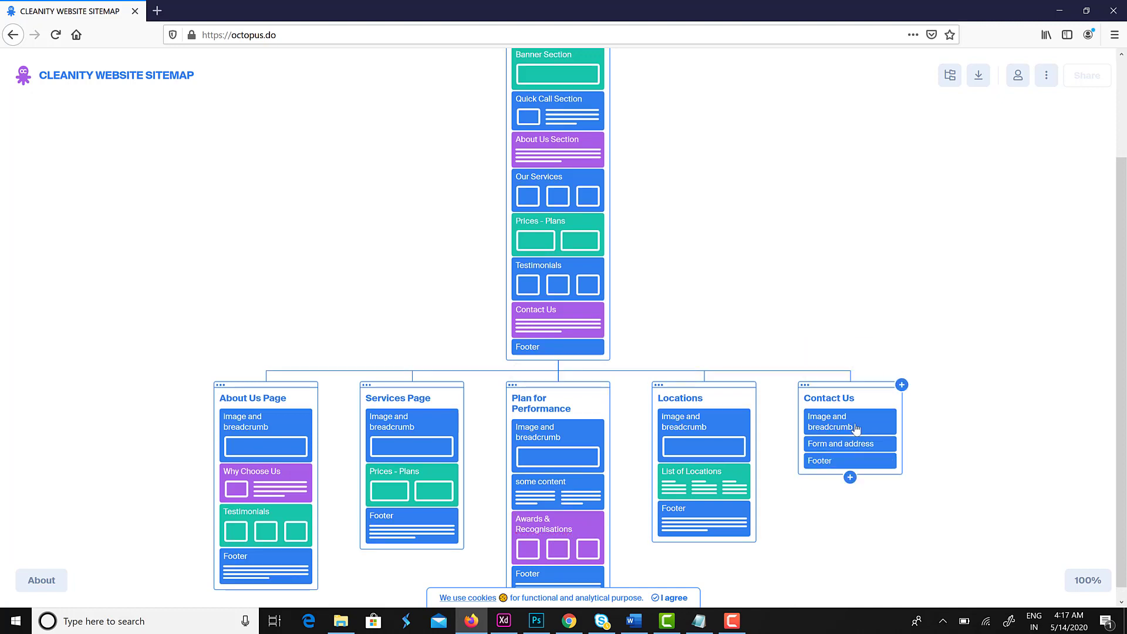
On the Contact Us page, give Image and breadcrumb a full-width box layout and Form and address an image-with-text layout.
{"action": "left_click", "coordinate": [855, 432]}
{"action": "left_click", "coordinate": [850, 374]}
{"action": "left_click", "coordinate": [854, 415]}
{"action": "left_click", "coordinate": [852, 472]}
{"action": "left_click", "coordinate": [850, 374]}
{"action": "left_click", "coordinate": [892, 415]}
Give the Contact Us page's Footer a full-width box layout and color its Form and address block green.
{"action": "left_click", "coordinate": [846, 519]}
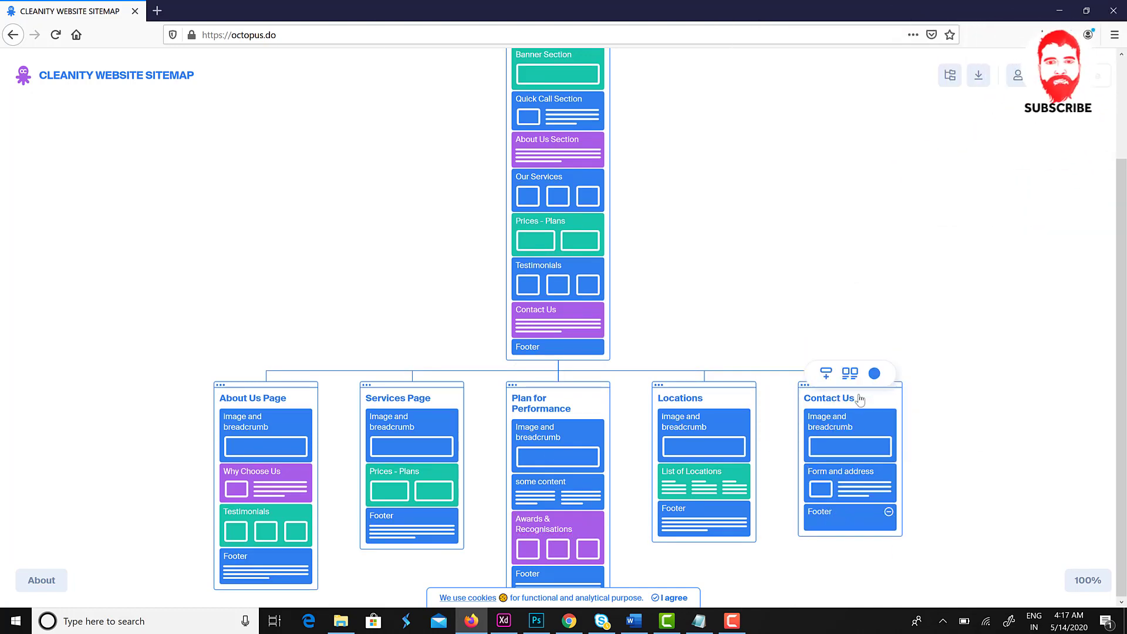
{"action": "left_click", "coordinate": [850, 374]}
{"action": "left_click", "coordinate": [855, 415]}
{"action": "scroll", "coordinate": [939, 446], "scroll_direction": "down", "scroll_amount": 1}
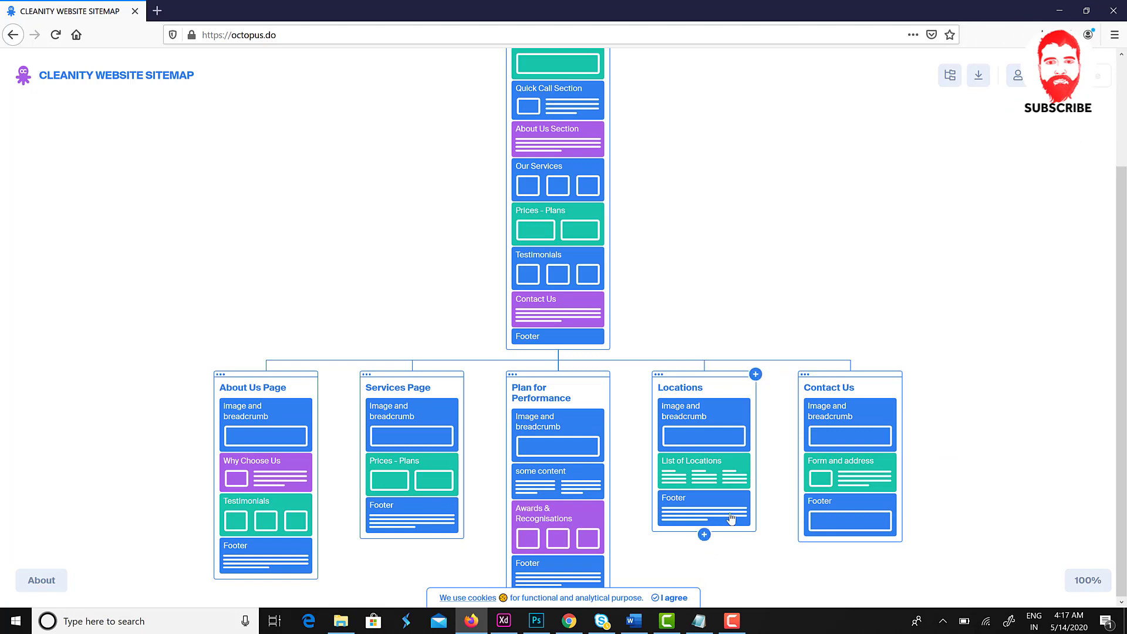
Add a child page named Service Details Page under the Services Page.
{"action": "left_click", "coordinate": [412, 542]}
{"action": "scroll", "coordinate": [667, 552], "scroll_direction": "down", "scroll_amount": 1}
{"action": "type", "text": "Service Details"}
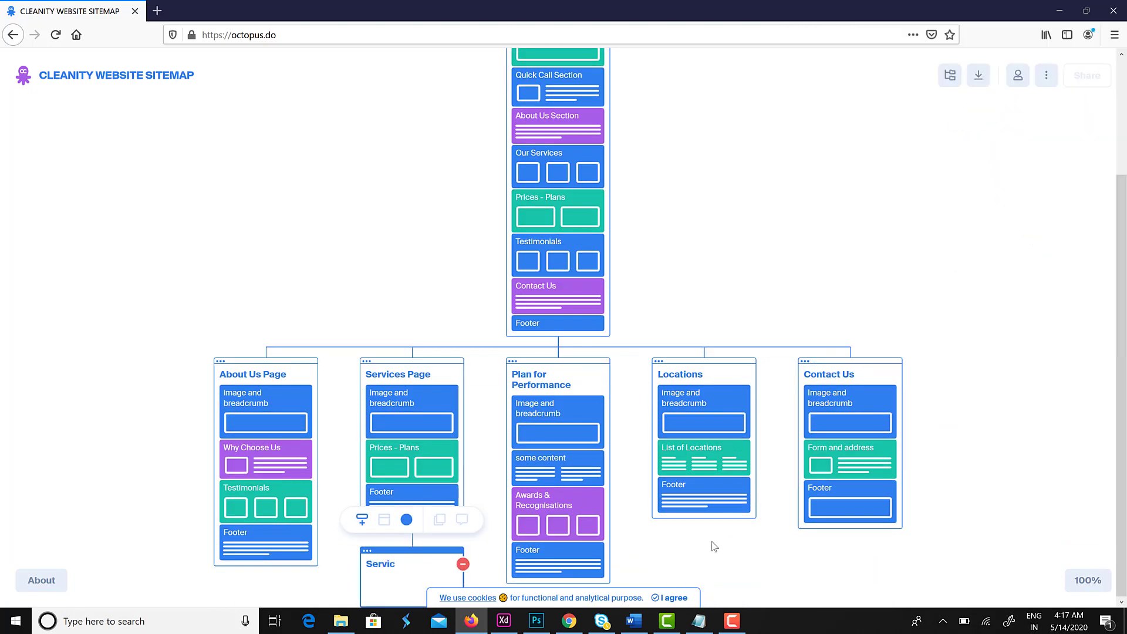
{"action": "type", "text": " Page"}
{"action": "key", "text": "Return"}
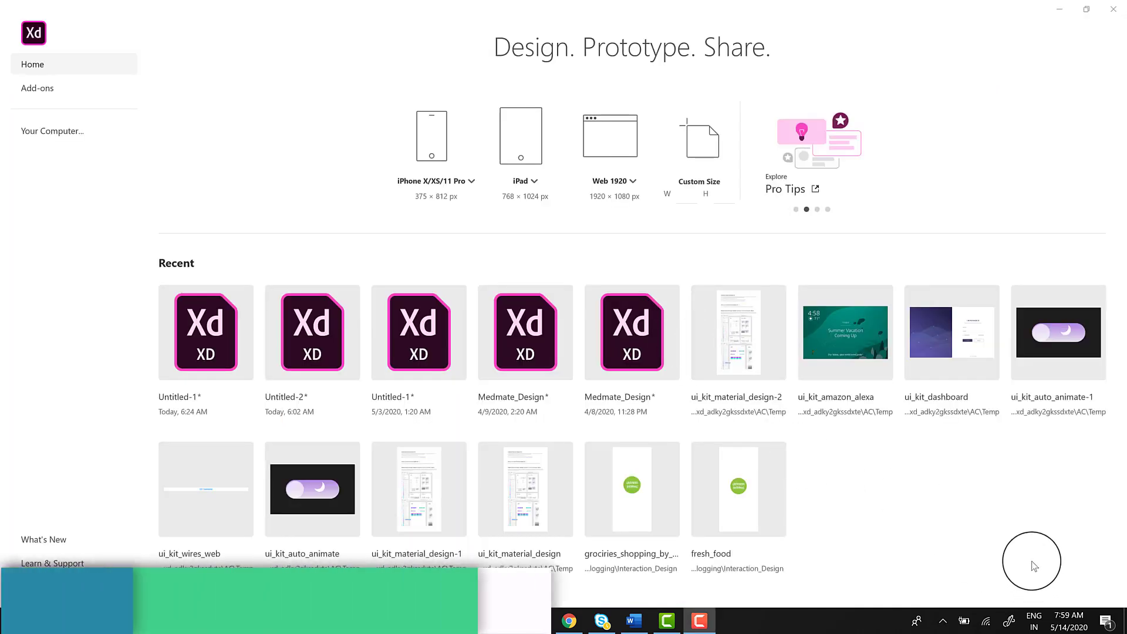
Switch to Adobe XD and review the iPhone, iPad, Web 1920 and Custom Size artboard presets on the home screen.
{"action": "left_click", "coordinate": [429, 146]}
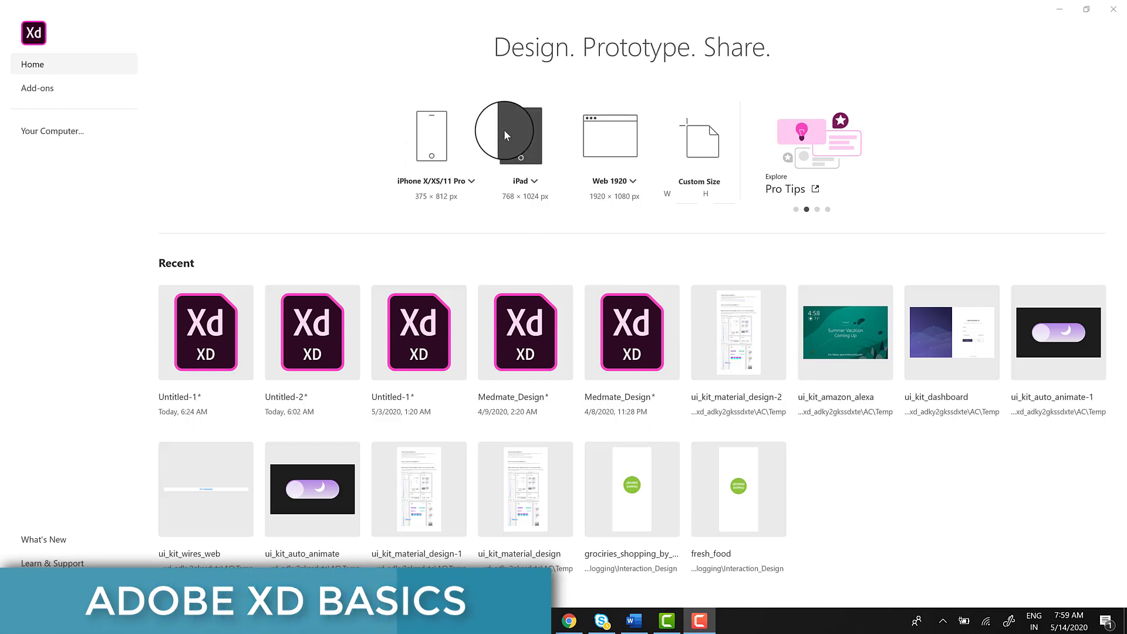
{"action": "left_click", "coordinate": [698, 201]}
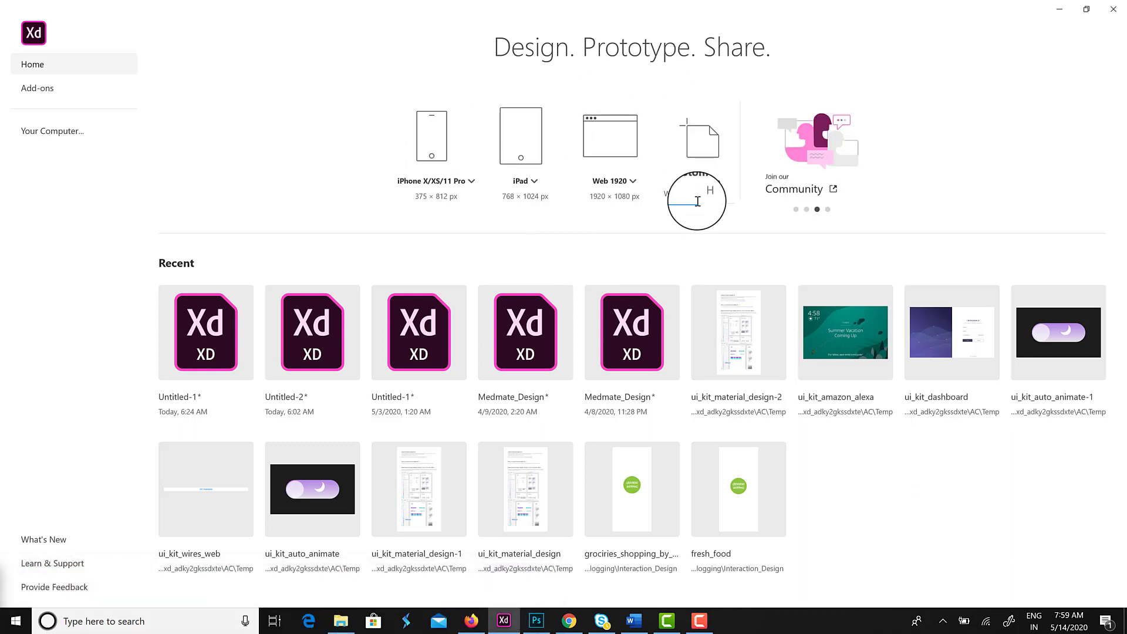
{"action": "left_click", "coordinate": [464, 182]}
{"action": "left_click", "coordinate": [555, 177]}
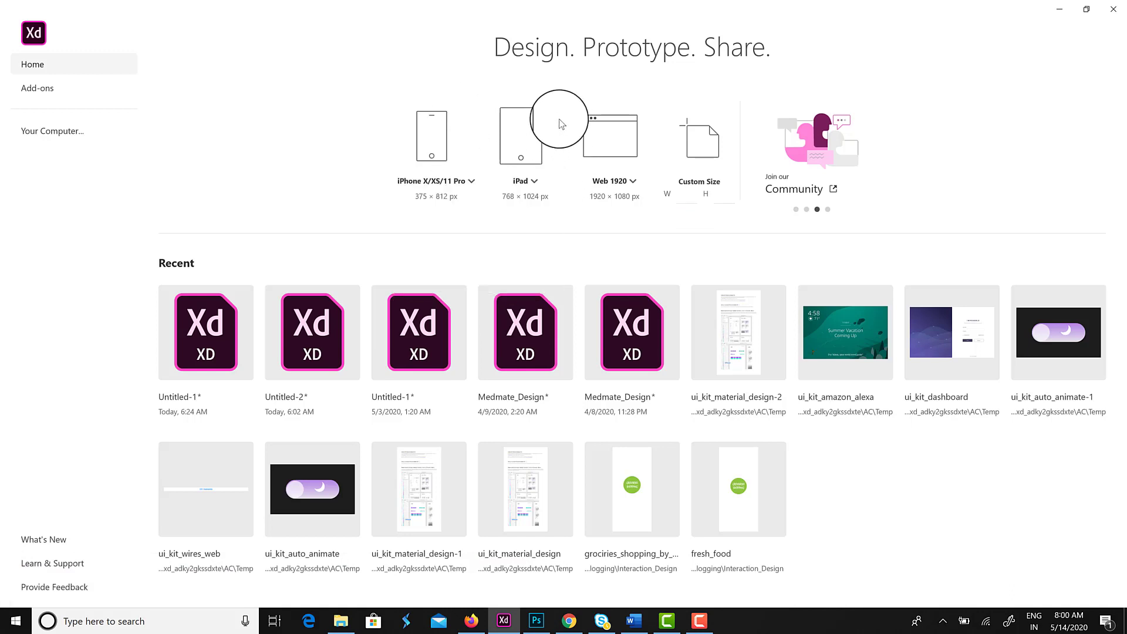
{"action": "left_click", "coordinate": [546, 186]}
{"action": "left_click", "coordinate": [643, 194]}
{"action": "left_click", "coordinate": [637, 181]}
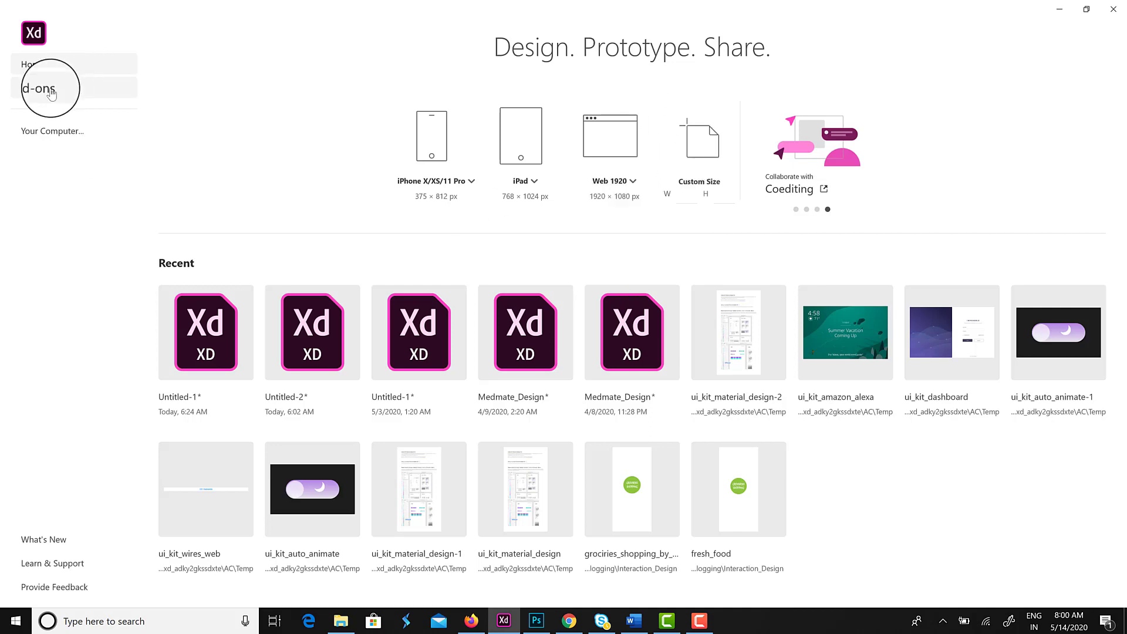
Open the Material design UI kit from the XD add-ons.
{"action": "left_click", "coordinate": [28, 93]}
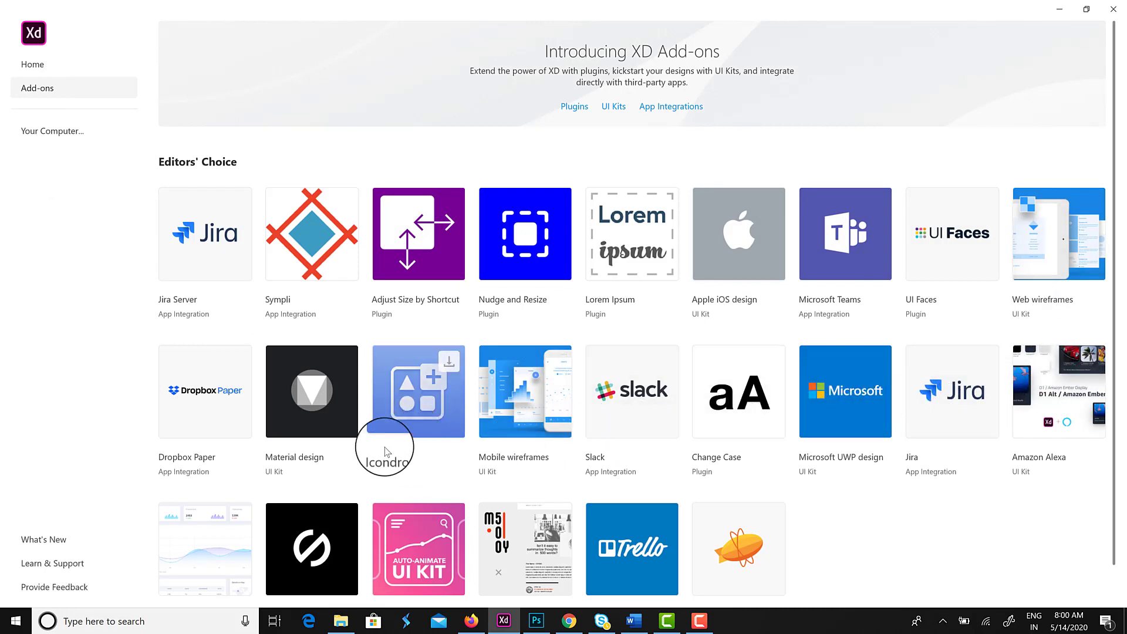
{"action": "left_click", "coordinate": [344, 362]}
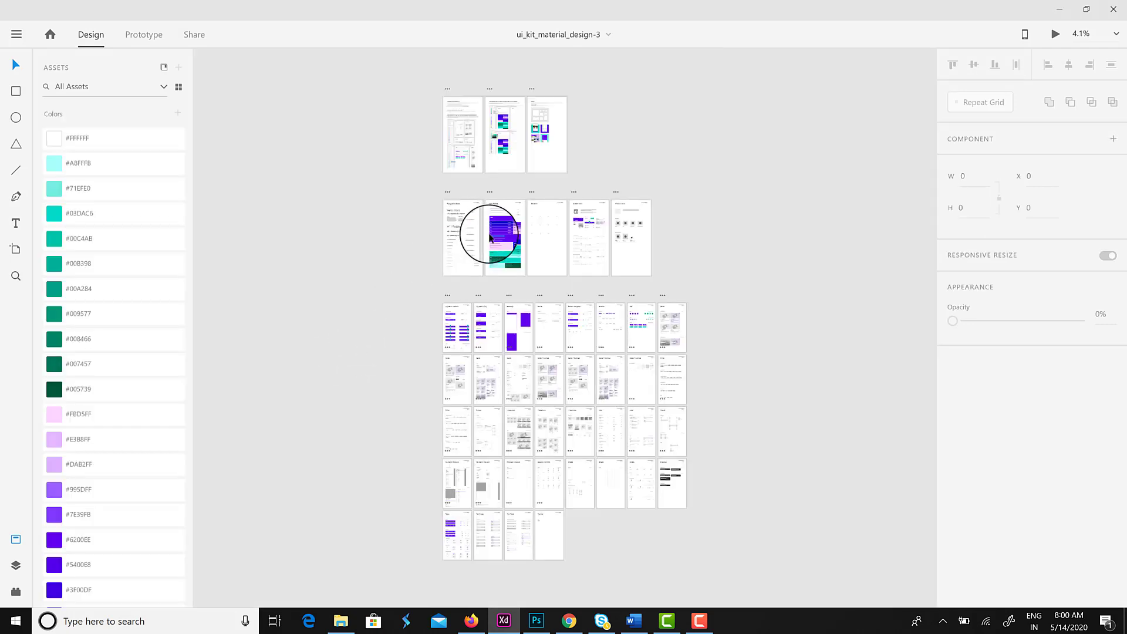
Examine the UI kit's typography, color palette, sample screens and shapes artboards.
{"action": "scroll", "coordinate": [490, 237], "scroll_direction": "up", "scroll_amount": 6}
{"action": "scroll", "coordinate": [510, 258], "scroll_direction": "down", "scroll_amount": 3}
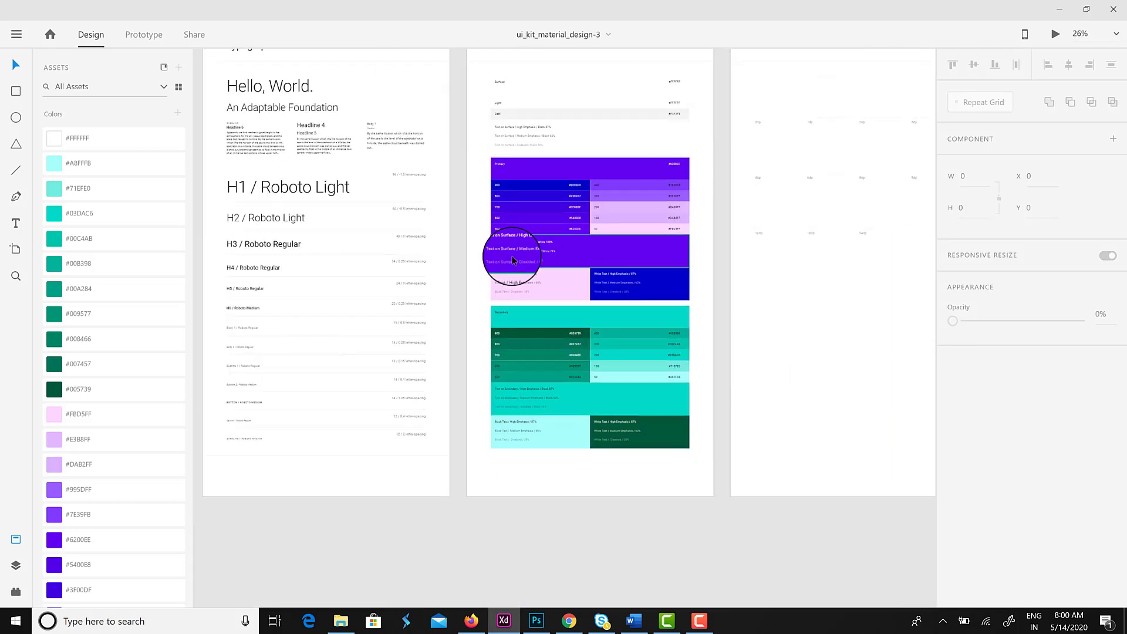
{"action": "scroll", "coordinate": [510, 259], "scroll_direction": "up", "scroll_amount": 15}
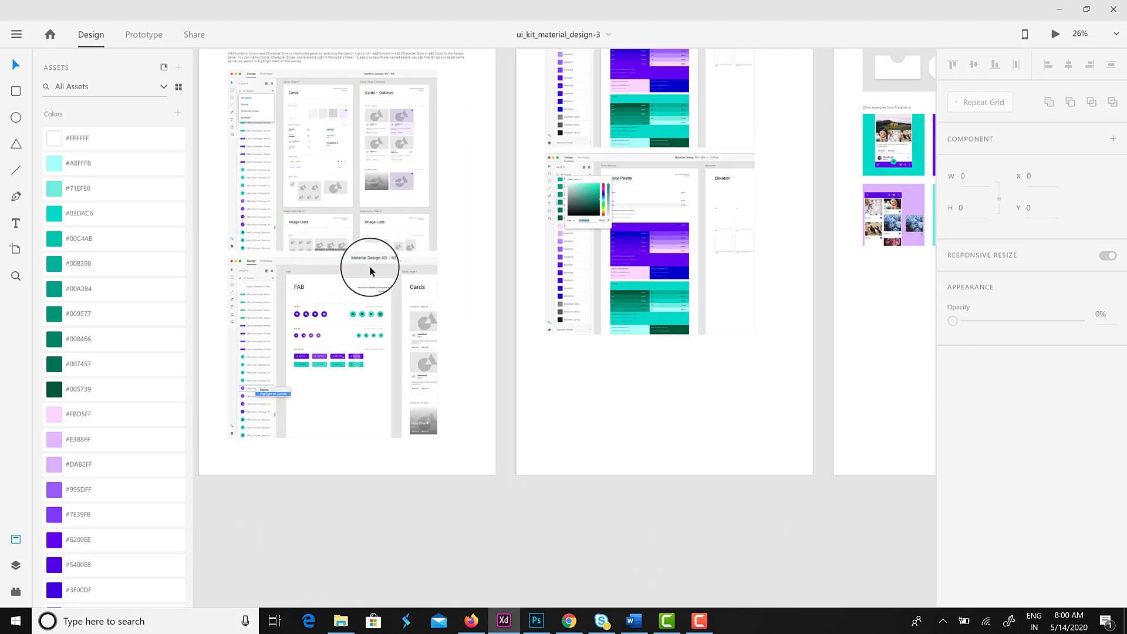
{"action": "scroll", "coordinate": [370, 270], "scroll_direction": "up", "scroll_amount": 5}
{"action": "scroll", "coordinate": [374, 272], "scroll_direction": "down", "scroll_amount": 4}
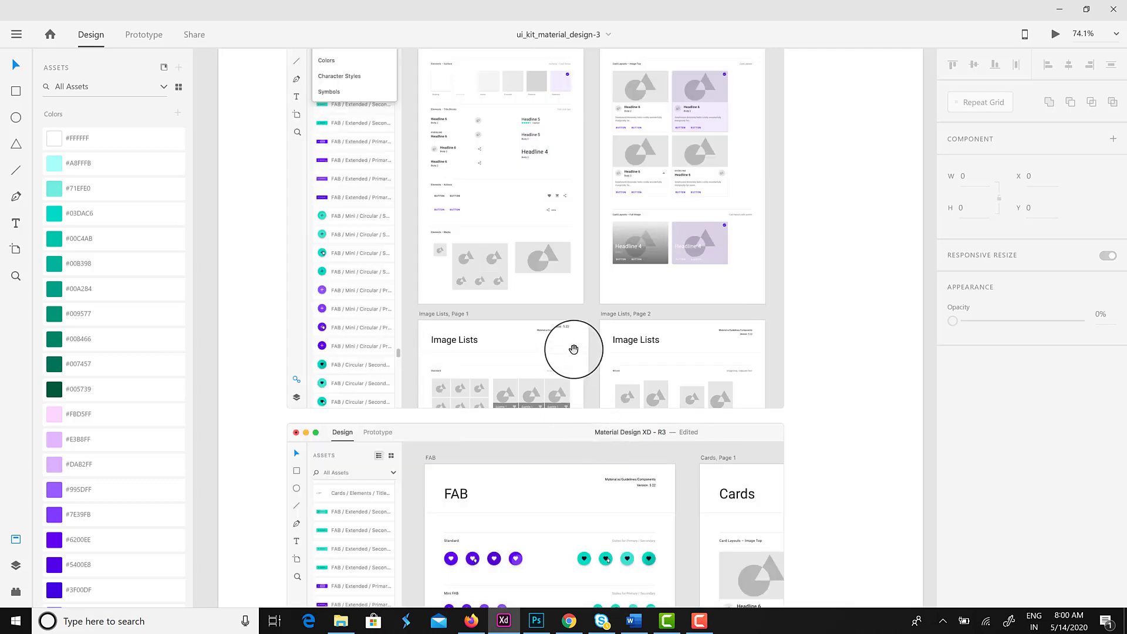
{"action": "scroll", "coordinate": [573, 349], "scroll_direction": "up", "scroll_amount": 3}
{"action": "scroll", "coordinate": [624, 473], "scroll_direction": "right", "scroll_amount": 15}
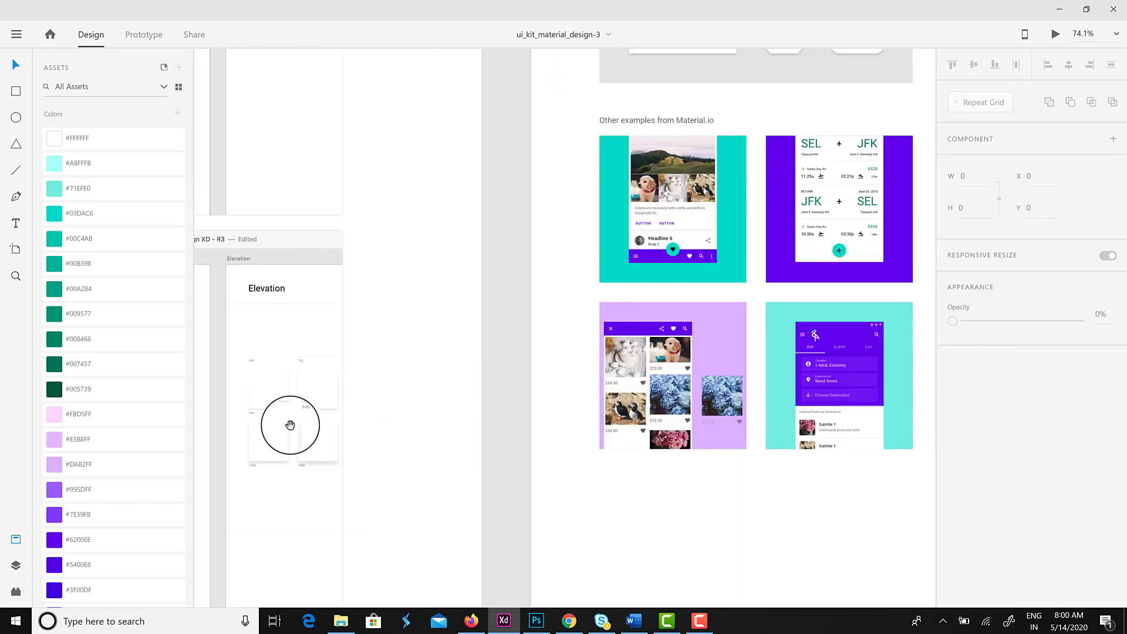
{"action": "scroll", "coordinate": [256, 425], "scroll_direction": "right", "scroll_amount": 10}
{"action": "scroll", "coordinate": [311, 417], "scroll_direction": "up", "scroll_amount": 10}
{"action": "scroll", "coordinate": [478, 370], "scroll_direction": "left", "scroll_amount": 3}
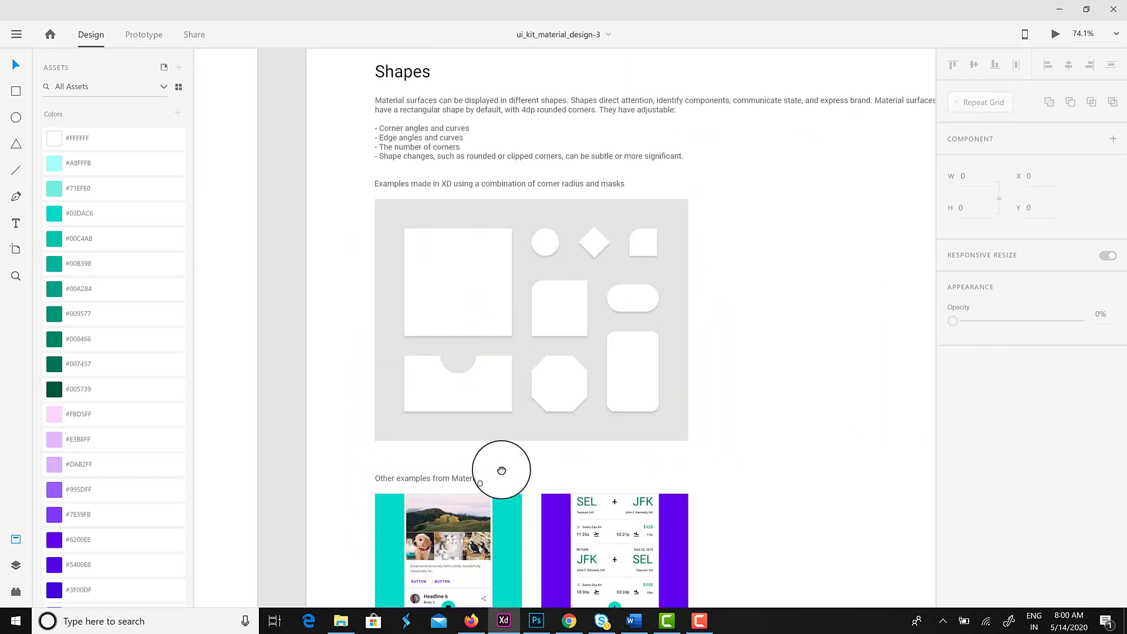
{"action": "scroll", "coordinate": [334, 312], "scroll_direction": "up", "scroll_amount": 2}
{"action": "scroll", "coordinate": [334, 311], "scroll_direction": "right", "scroll_amount": 3}
{"action": "scroll", "coordinate": [402, 317], "scroll_direction": "down", "scroll_amount": 3}
{"action": "scroll", "coordinate": [453, 407], "scroll_direction": "down", "scroll_amount": 8}
{"action": "scroll", "coordinate": [430, 163], "scroll_direction": "down", "scroll_amount": 2}
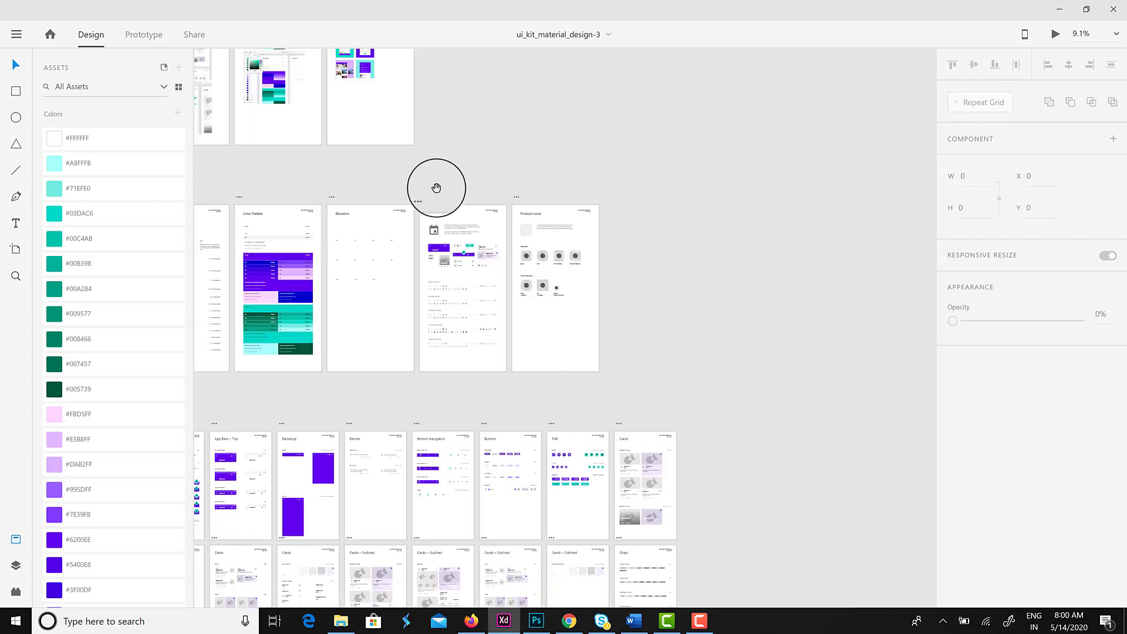
Examine the UI kit's component artboards and its system icon sets.
{"action": "scroll", "coordinate": [430, 163], "scroll_direction": "down", "scroll_amount": 3}
{"action": "scroll", "coordinate": [469, 213], "scroll_direction": "right", "scroll_amount": 1}
{"action": "scroll", "coordinate": [476, 198], "scroll_direction": "down", "scroll_amount": 2}
{"action": "scroll", "coordinate": [498, 259], "scroll_direction": "down", "scroll_amount": 3}
{"action": "scroll", "coordinate": [528, 261], "scroll_direction": "left", "scroll_amount": 2}
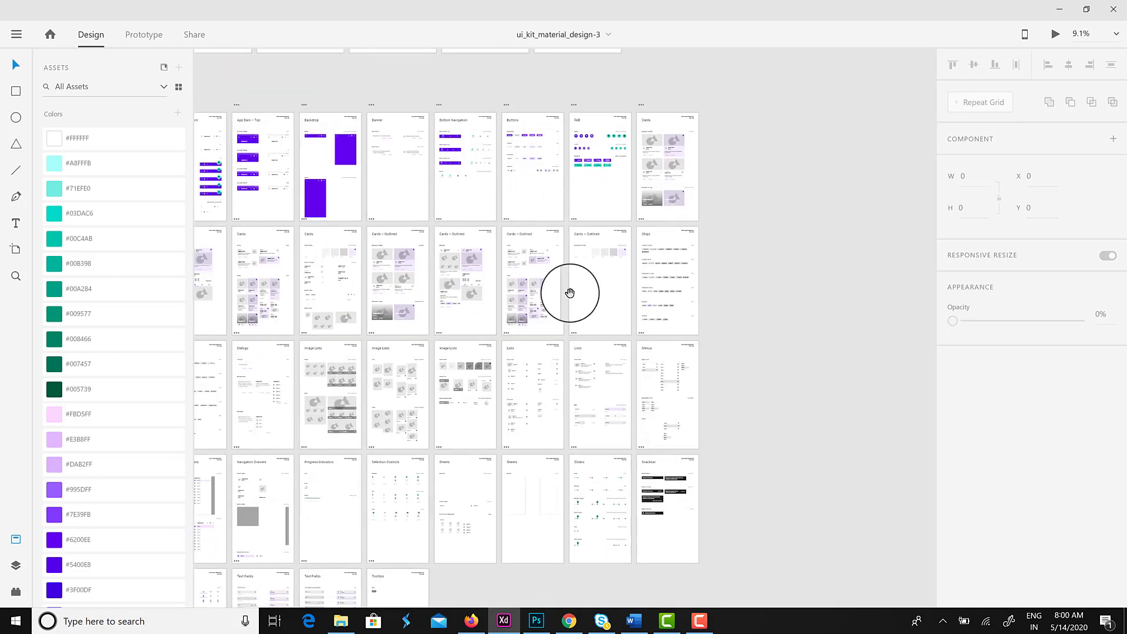
{"action": "left_click_drag", "start_coordinate": [495, 342], "coordinate": [493, 415]}
{"action": "scroll", "coordinate": [493, 416], "scroll_direction": "up", "scroll_amount": 3}
{"action": "scroll", "coordinate": [564, 259], "scroll_direction": "up", "scroll_amount": 10}
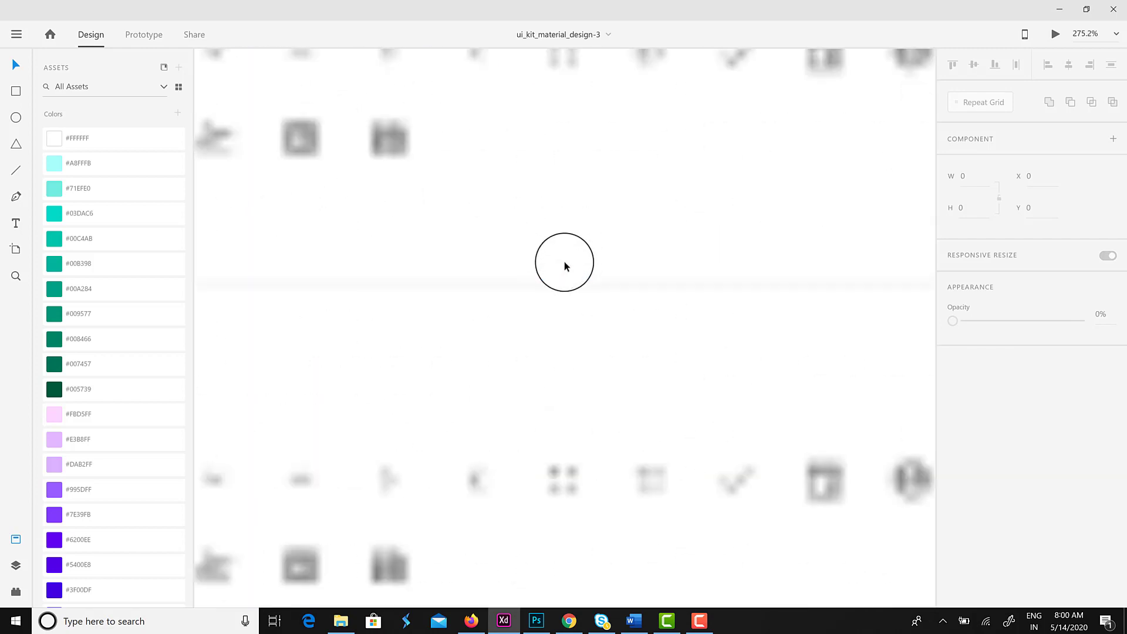
{"action": "scroll", "coordinate": [714, 387], "scroll_direction": "down", "scroll_amount": 5}
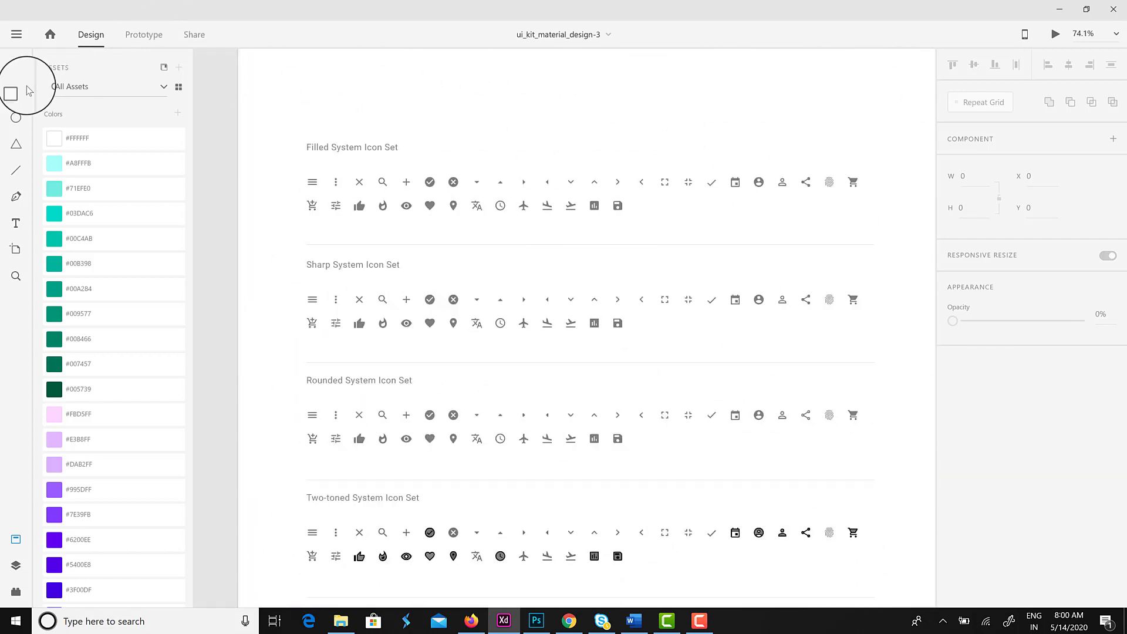
Start a new 1920 × 1080 document and name its artboard Home Page Design.
{"action": "left_click", "coordinate": [20, 29]}
{"action": "left_click", "coordinate": [17, 68]}
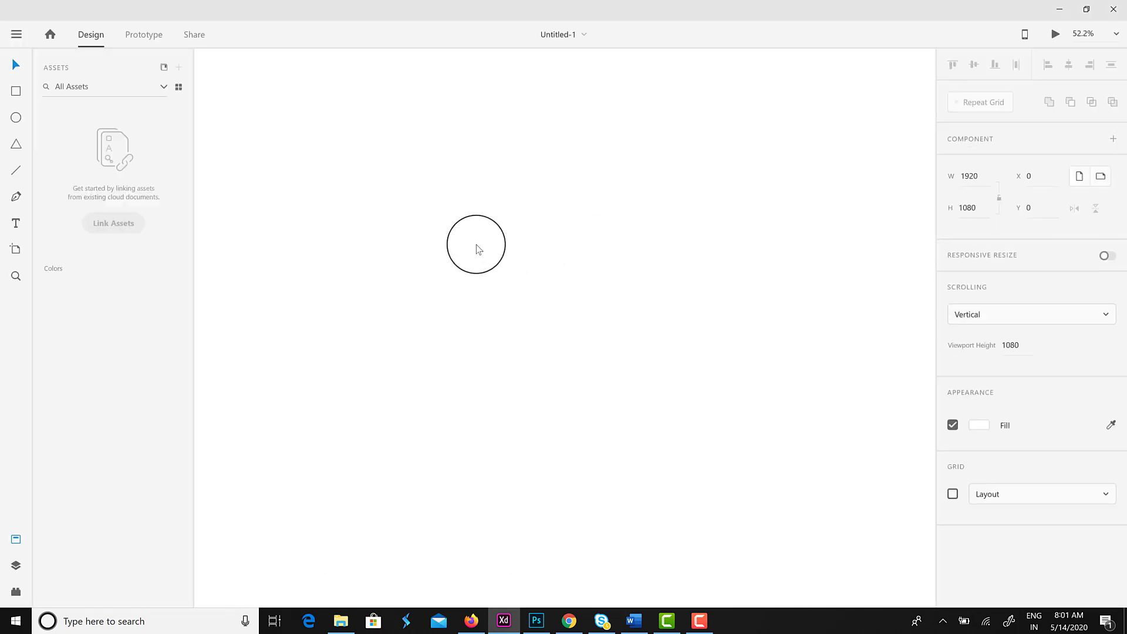
{"action": "scroll", "coordinate": [476, 245], "scroll_direction": "down", "scroll_amount": 3}
{"action": "scroll", "coordinate": [476, 245], "scroll_direction": "up", "scroll_amount": 3}
{"action": "double_click", "coordinate": [259, 132]}
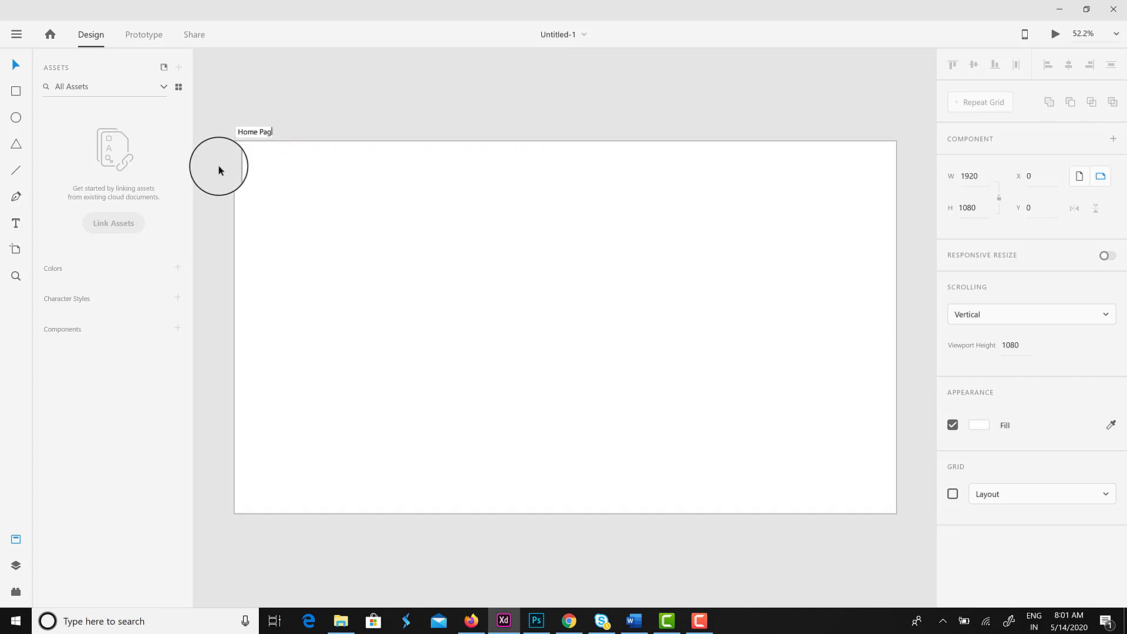
{"action": "key", "text": "Return"}
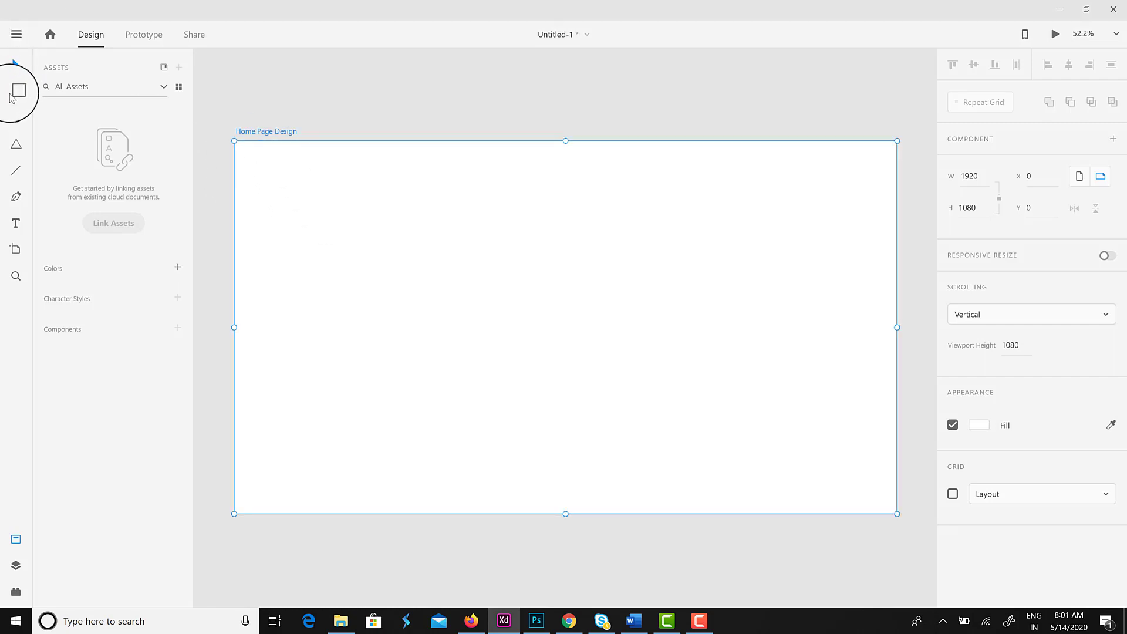
Draw a red-filled rectangle about 274 × 198 and place it near the artboard's left edge, at about X 98, Y 218.
{"action": "left_click_drag", "start_coordinate": [316, 221], "coordinate": [410, 287]}
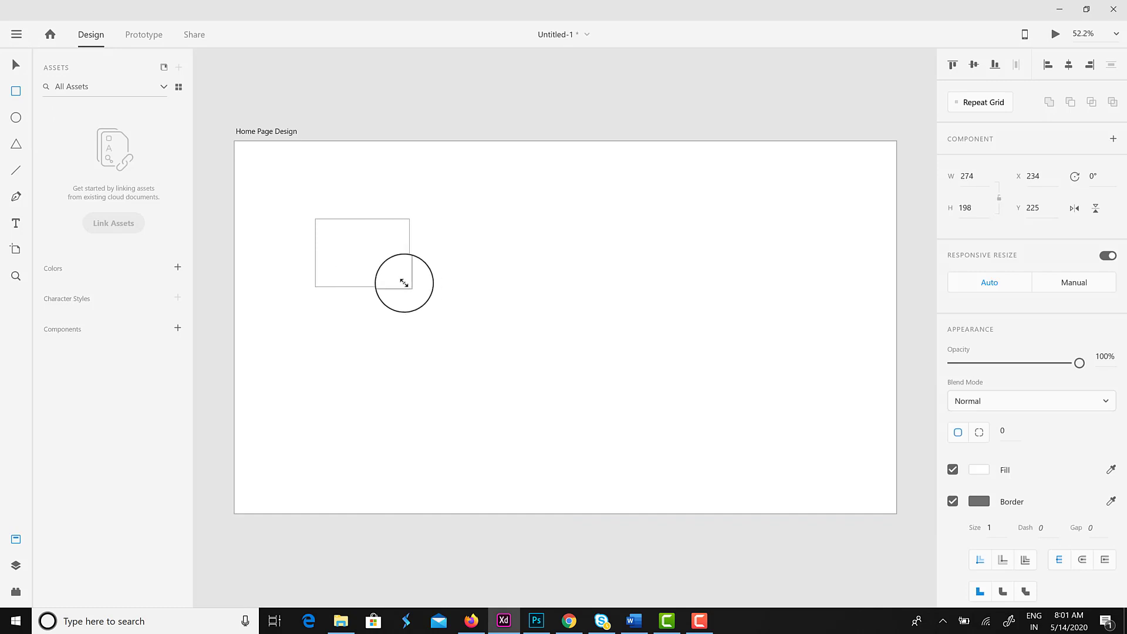
{"action": "left_click", "coordinate": [979, 469]}
{"action": "left_click", "coordinate": [810, 407]}
{"action": "left_click", "coordinate": [877, 396]}
{"action": "left_click", "coordinate": [692, 327]}
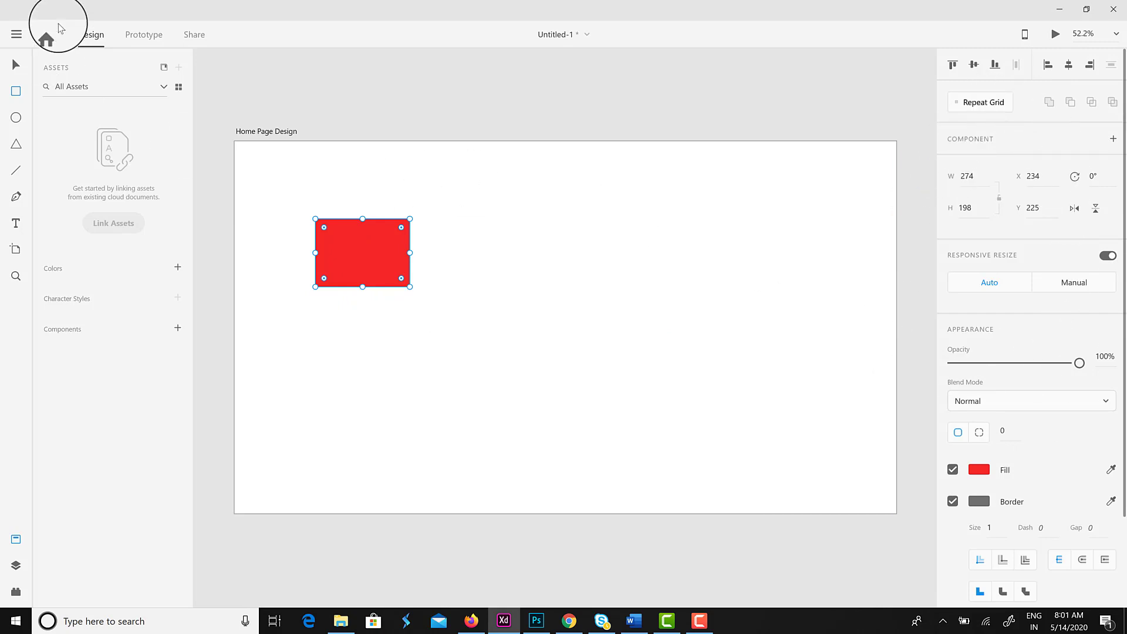
{"action": "left_click_drag", "start_coordinate": [325, 227], "coordinate": [308, 216]}
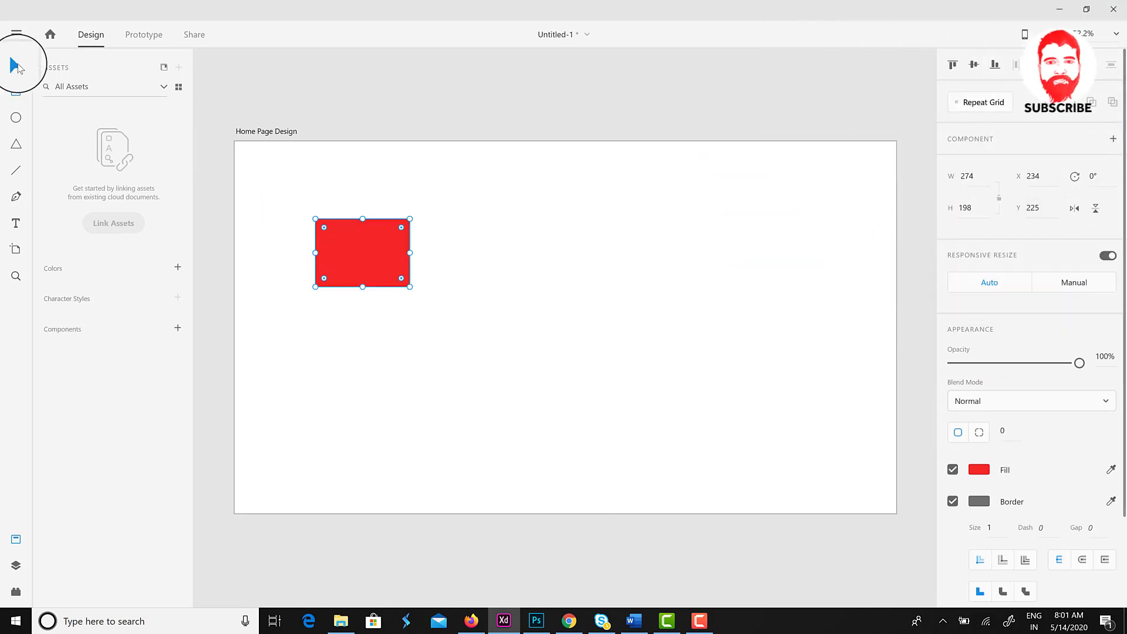
{"action": "left_click_drag", "start_coordinate": [377, 281], "coordinate": [317, 262]}
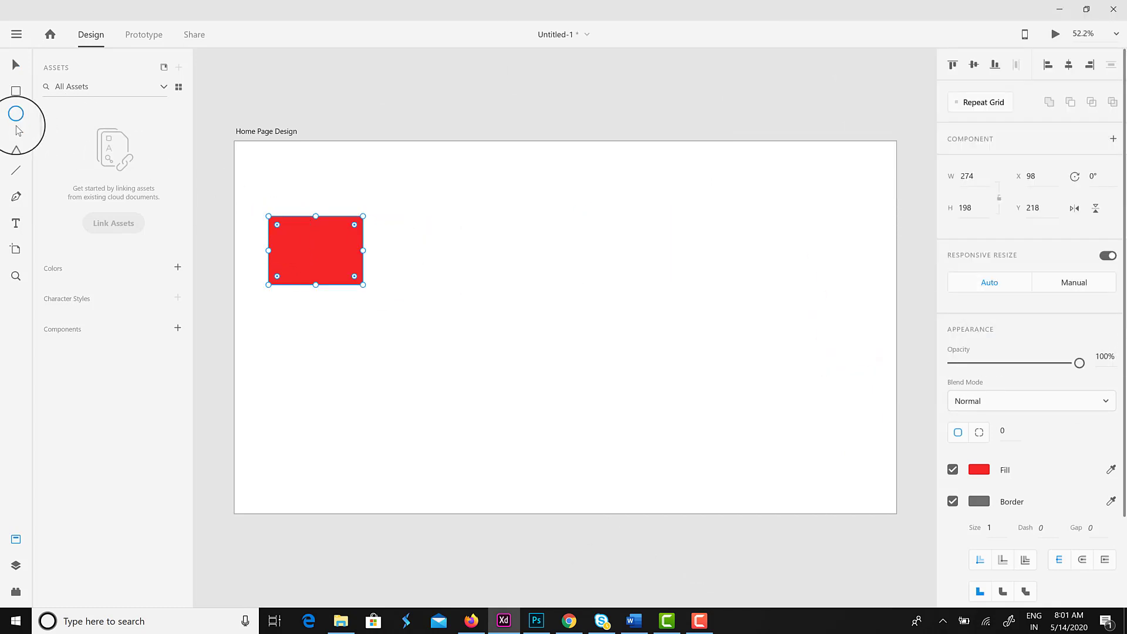
Draw a circle about 234 × 234 to the right of the rectangle and fill it red.
{"action": "left_click_drag", "start_coordinate": [498, 214], "coordinate": [578, 294]}
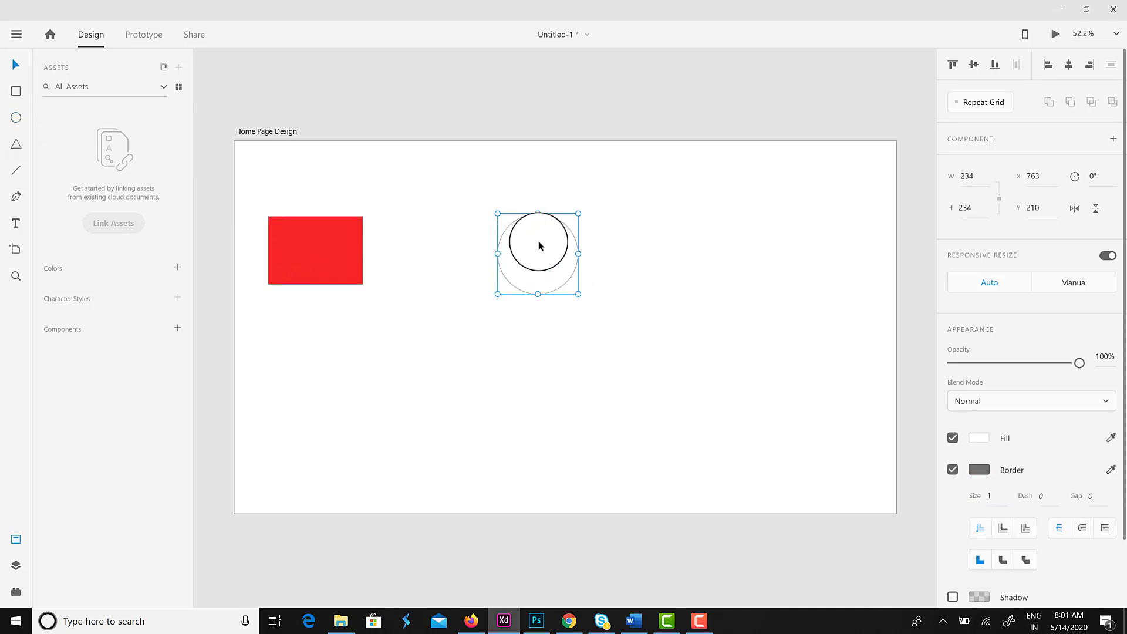
{"action": "left_click", "coordinate": [984, 441]}
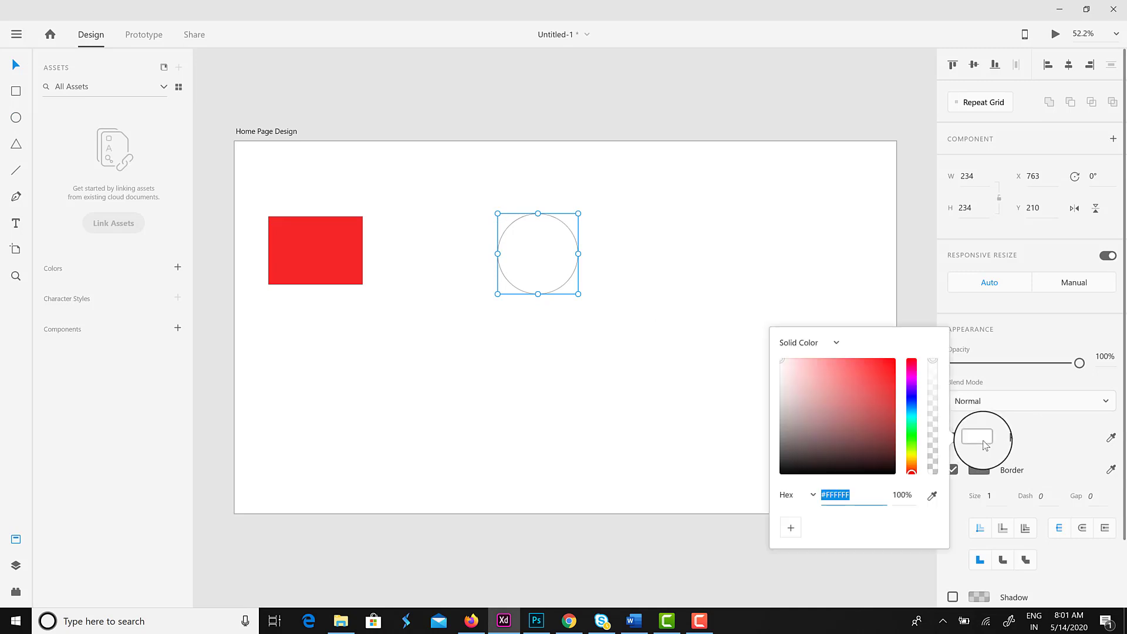
{"action": "left_click", "coordinate": [868, 360]}
{"action": "left_click", "coordinate": [687, 239]}
{"action": "left_click", "coordinate": [543, 247]}
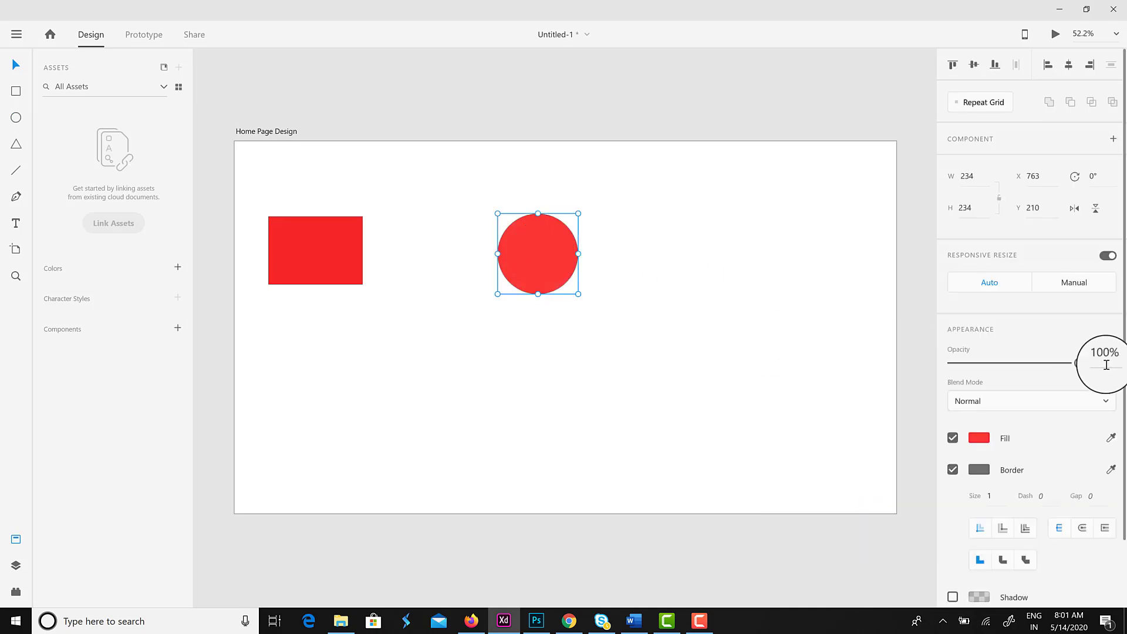
{"action": "left_click_drag", "start_coordinate": [1080, 363], "coordinate": [1097, 380]}
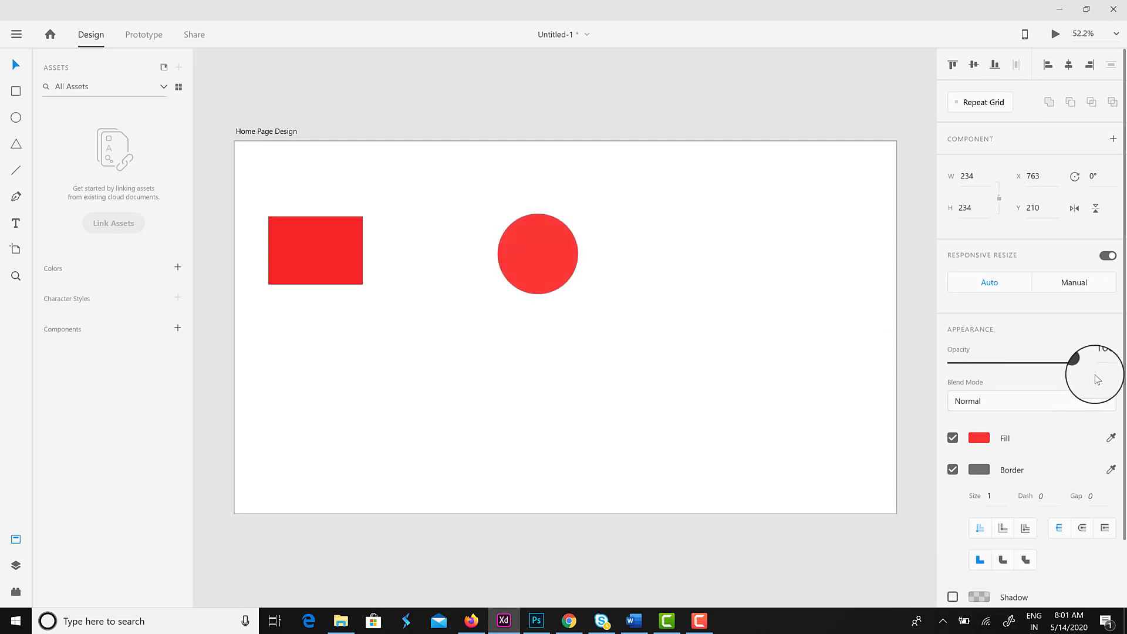
Add a translucent red drop shadow to the circle and move the circle closer to the rectangle.
{"action": "double_click", "coordinate": [549, 259]}
{"action": "scroll", "coordinate": [1043, 383], "scroll_direction": "down", "scroll_amount": 2}
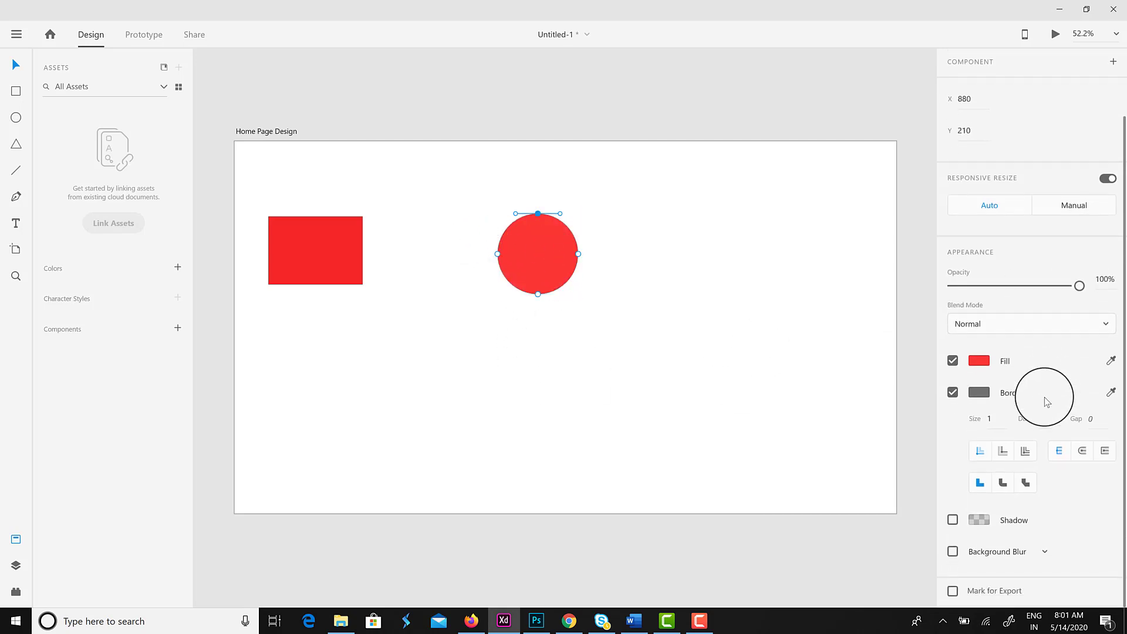
{"action": "left_click", "coordinate": [953, 520]}
{"action": "left_click", "coordinate": [987, 525]}
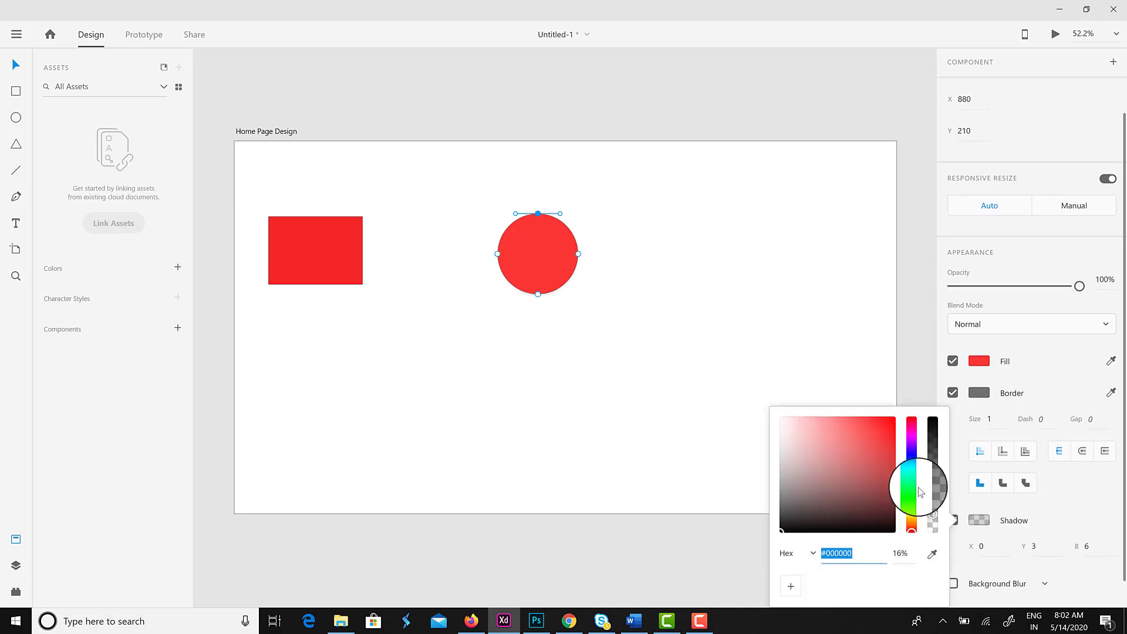
{"action": "left_click", "coordinate": [865, 368]}
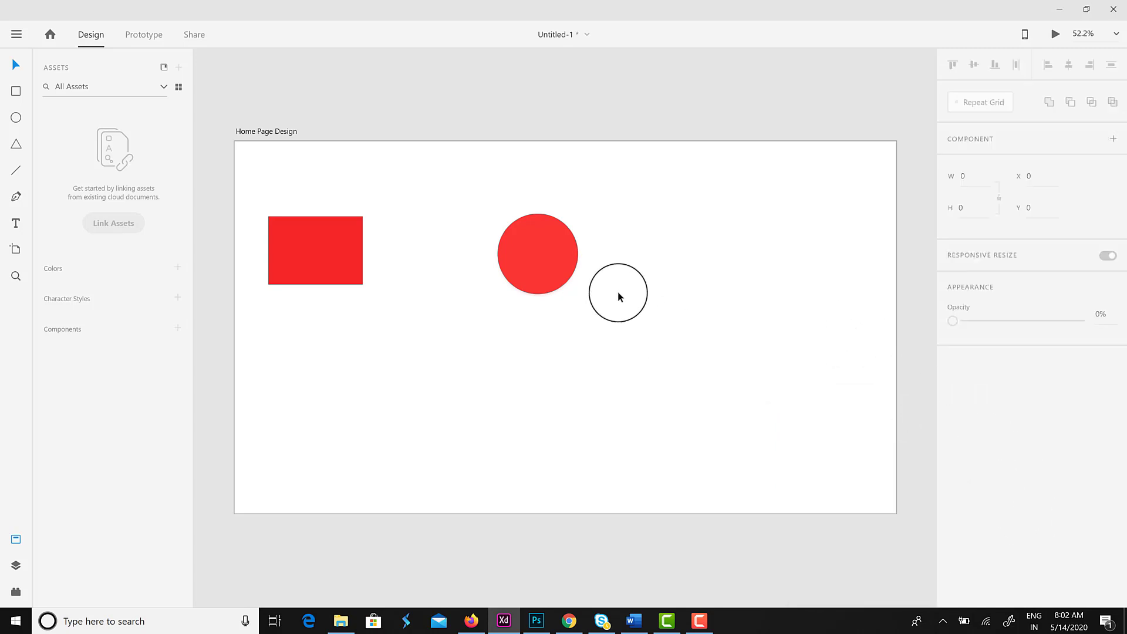
{"action": "left_click", "coordinate": [555, 287]}
{"action": "scroll", "coordinate": [1014, 560], "scroll_direction": "down", "scroll_amount": 2}
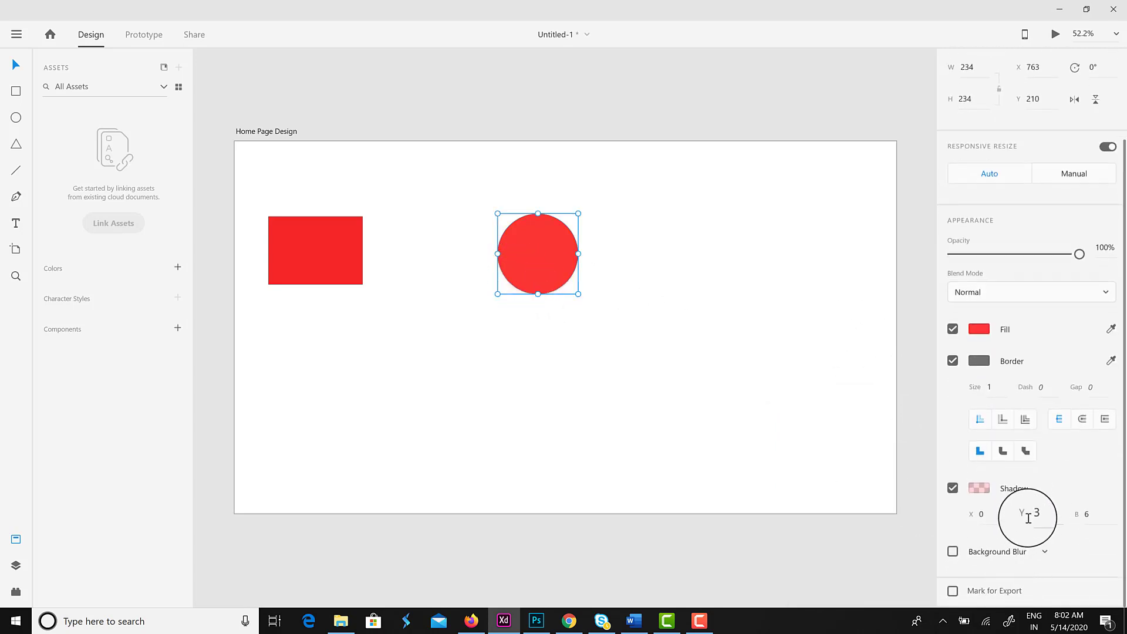
{"action": "left_click_drag", "start_coordinate": [531, 261], "coordinate": [472, 251]}
Draw a triangle about 231 × 226 right of the circle, round its corners to about 42, and fill it red.
{"action": "left_click", "coordinate": [16, 144]}
{"action": "left_click_drag", "start_coordinate": [569, 206], "coordinate": [649, 284]}
{"action": "left_click", "coordinate": [16, 65]}
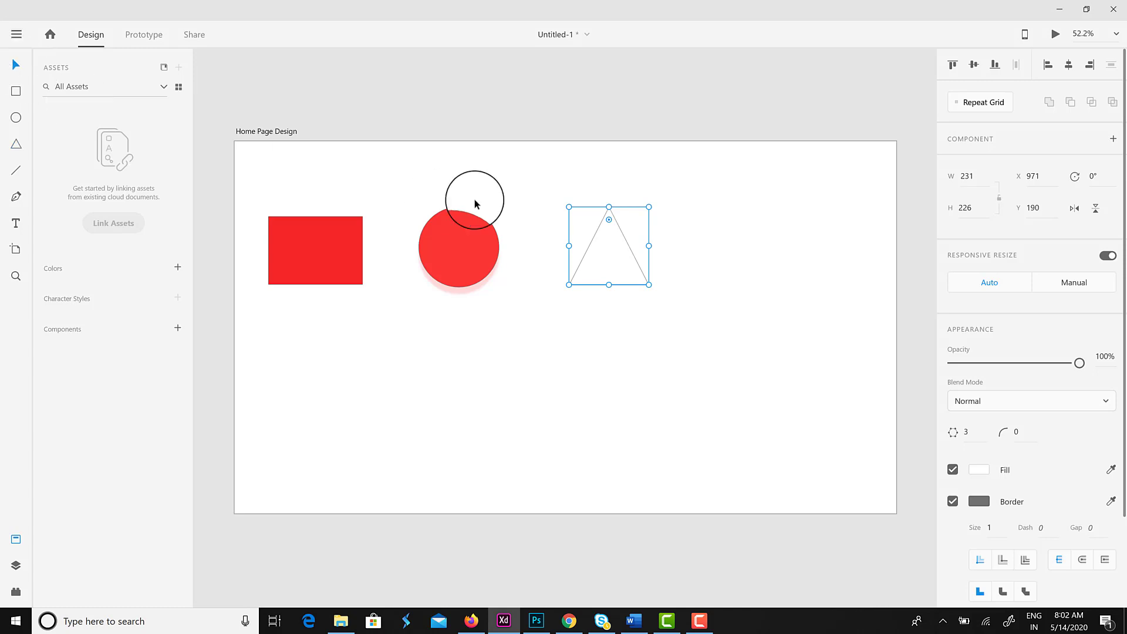
{"action": "left_click_drag", "start_coordinate": [608, 220], "coordinate": [650, 278]}
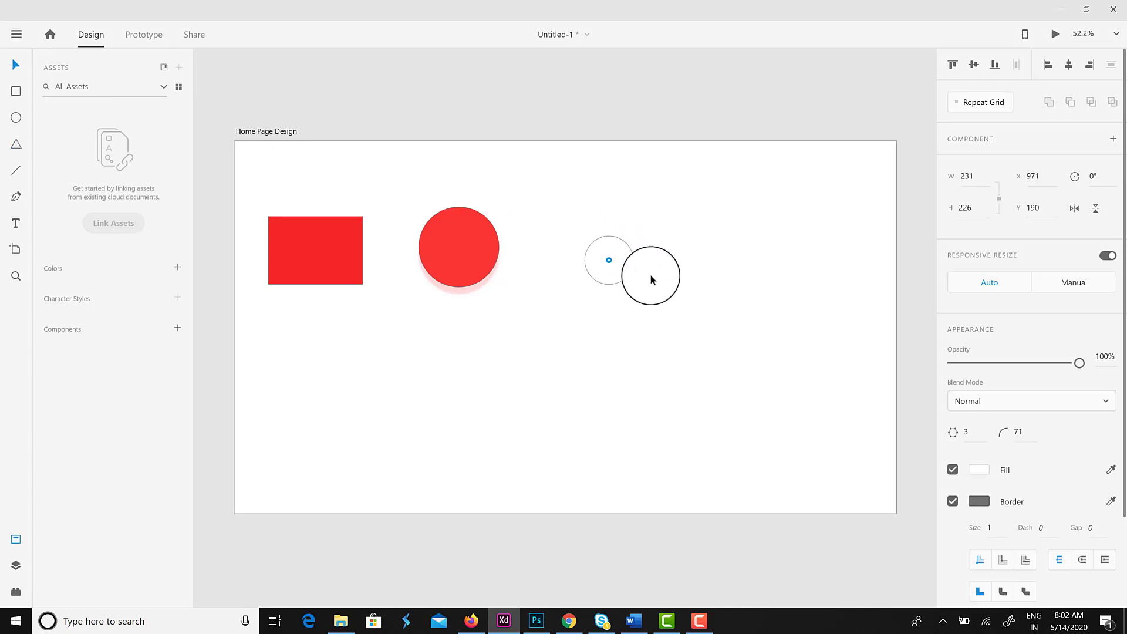
{"action": "mouse_move", "coordinate": [603, 245]}
{"action": "left_mouse_down"}
{"action": "mouse_move", "coordinate": [582, 200]}
{"action": "mouse_move", "coordinate": [621, 262]}
{"action": "mouse_move", "coordinate": [606, 248]}
{"action": "left_mouse_up"}
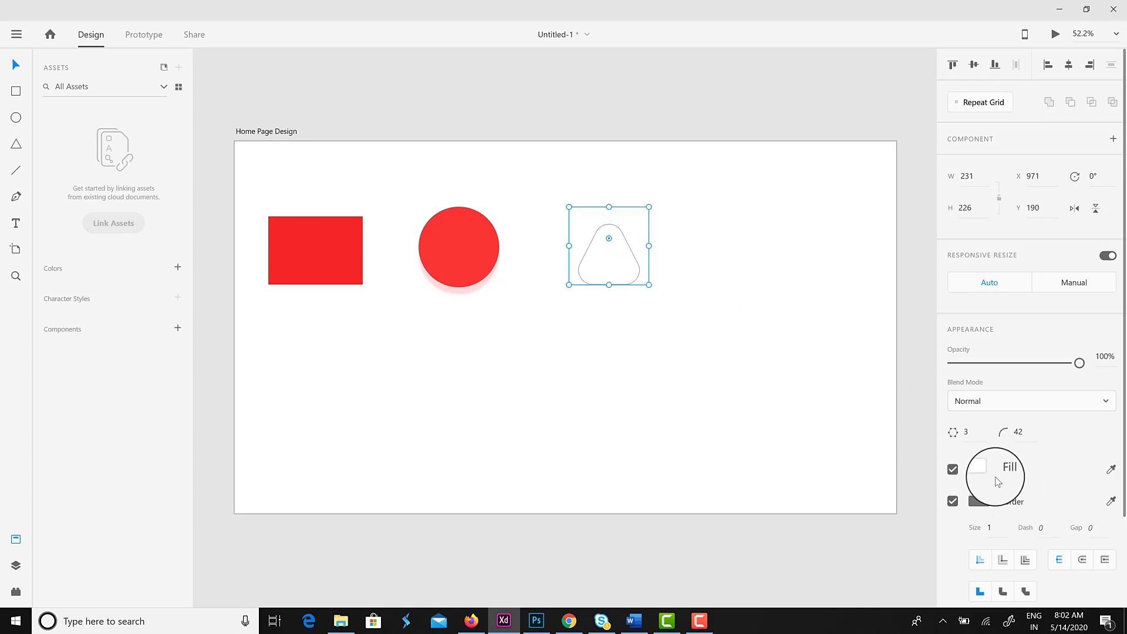
{"action": "left_click", "coordinate": [978, 469]}
{"action": "left_click", "coordinate": [877, 413]}
{"action": "left_click", "coordinate": [890, 394]}
Try to reshape the rounded triangle's outline through its anchor points, and undo the edits.
{"action": "double_click", "coordinate": [619, 266]}
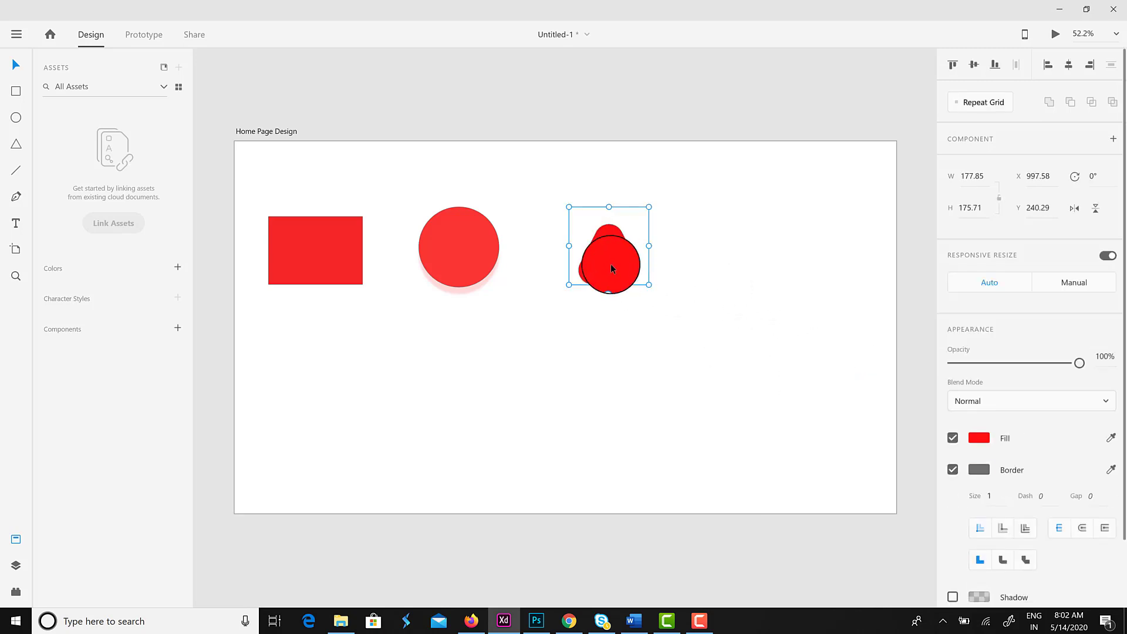
{"action": "left_click_drag", "start_coordinate": [625, 284], "coordinate": [605, 261]}
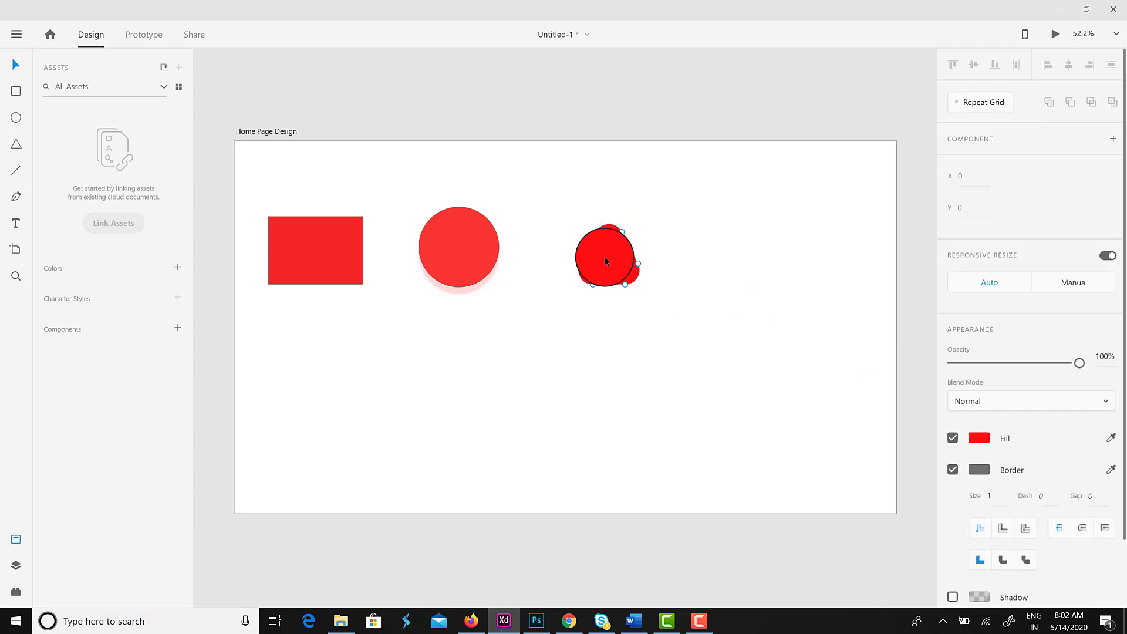
{"action": "key", "text": "ctrl+z"}
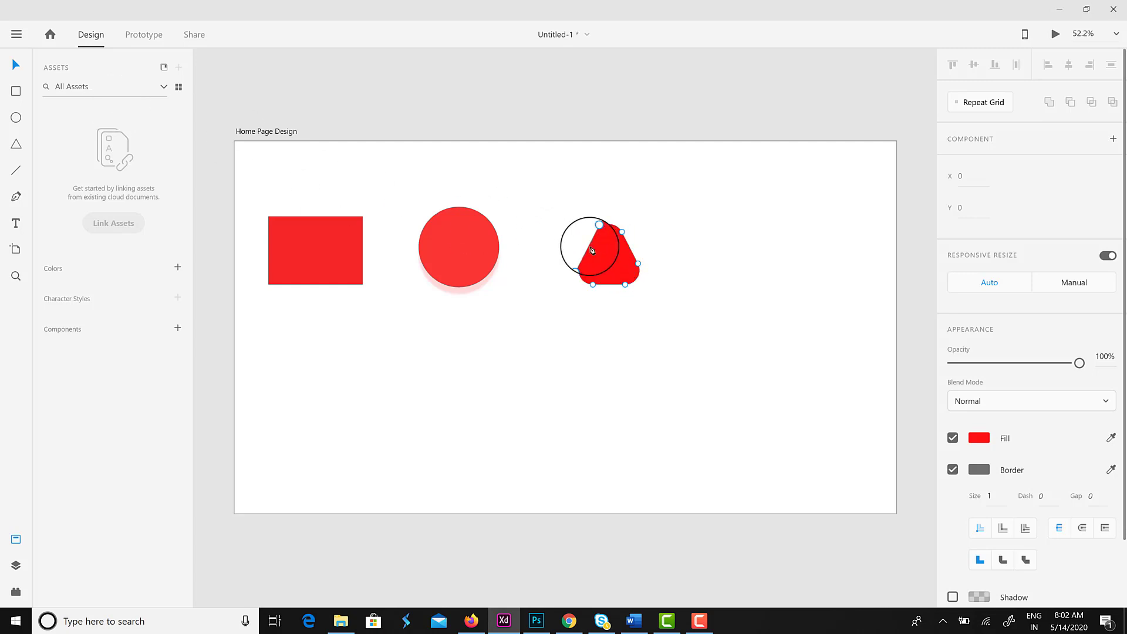
{"action": "key", "text": "ctrl+z"}
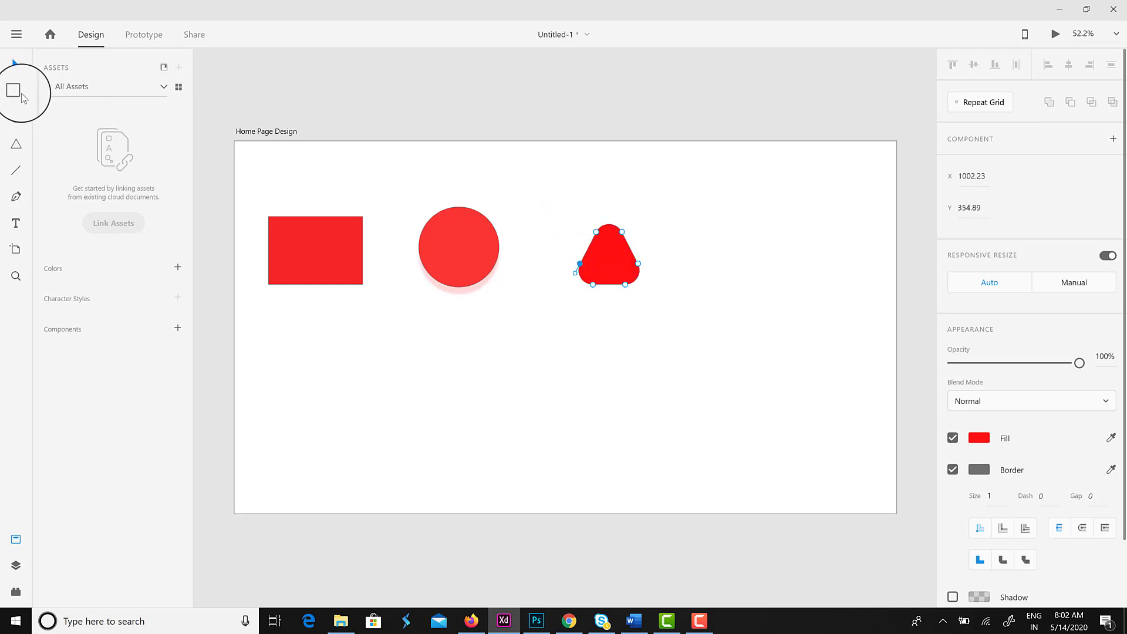
Move the rounded triangle closer to the circle, to about X 891, and set its corner count to 20.
{"action": "left_click", "coordinate": [15, 65]}
{"action": "left_click_drag", "start_coordinate": [611, 262], "coordinate": [583, 263]}
{"action": "left_click", "coordinate": [1030, 439]}
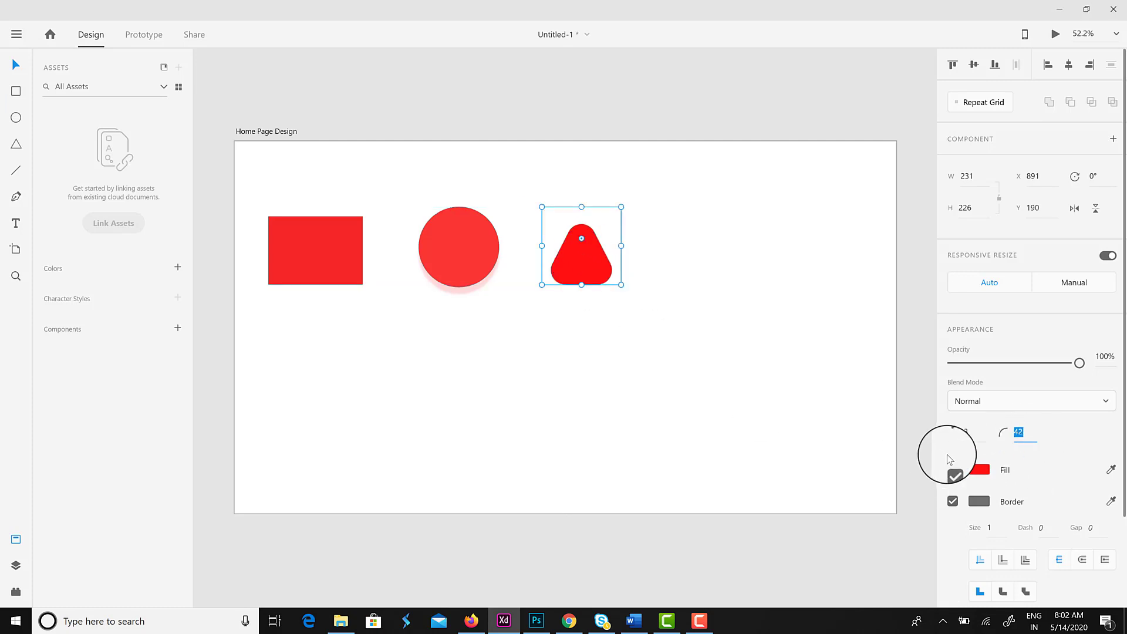
{"action": "left_click", "coordinate": [966, 431]}
{"action": "type", "text": "20"}
{"action": "key", "text": "Return"}
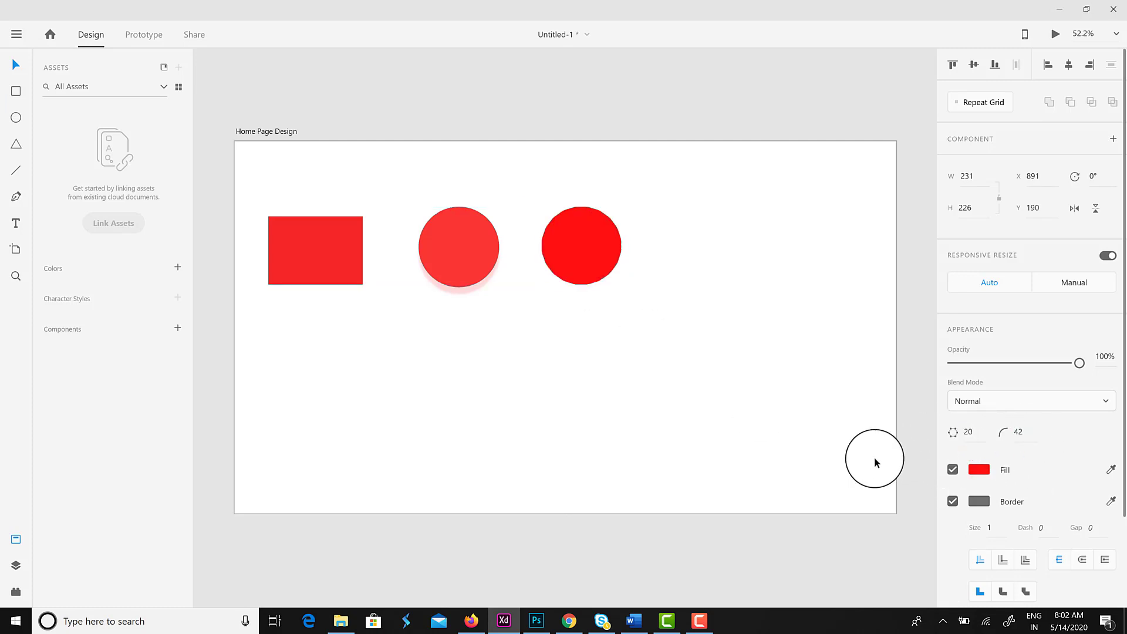
Set the polygon's corner count to 10.
{"action": "left_click_drag", "start_coordinate": [974, 437], "coordinate": [905, 441]}
{"action": "left_click", "coordinate": [1002, 449]}
{"action": "left_click_drag", "start_coordinate": [974, 432], "coordinate": [915, 447]}
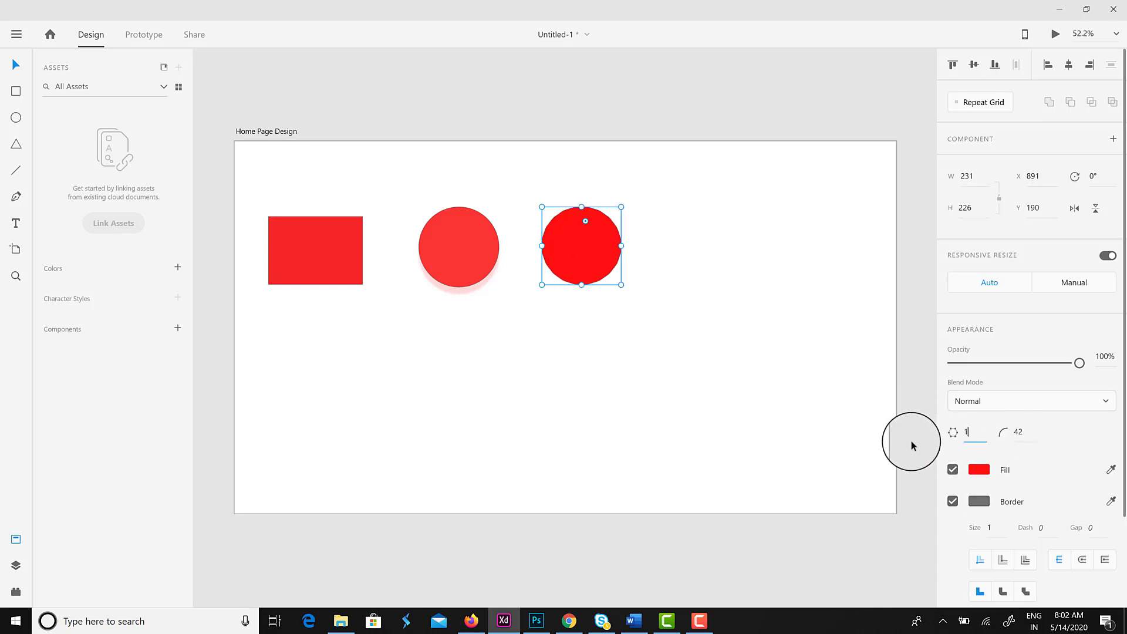
{"action": "left_click", "coordinate": [968, 432]}
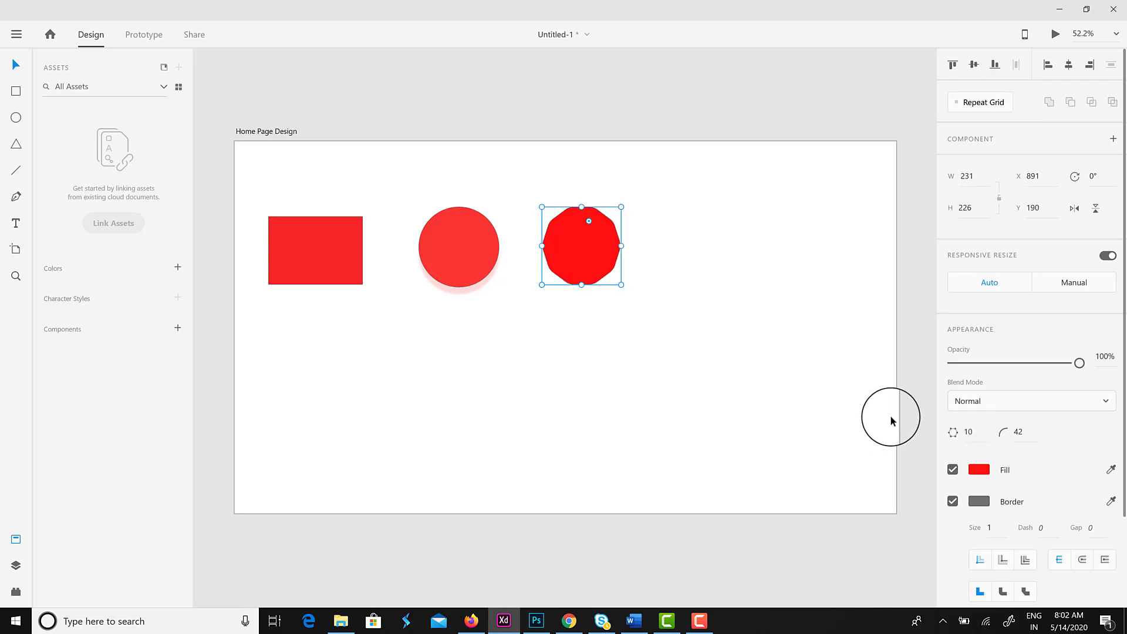
Set the polygon's corner count to 4 and move it to about X 858, Y 204.
{"action": "left_click_drag", "start_coordinate": [975, 435], "coordinate": [955, 432]}
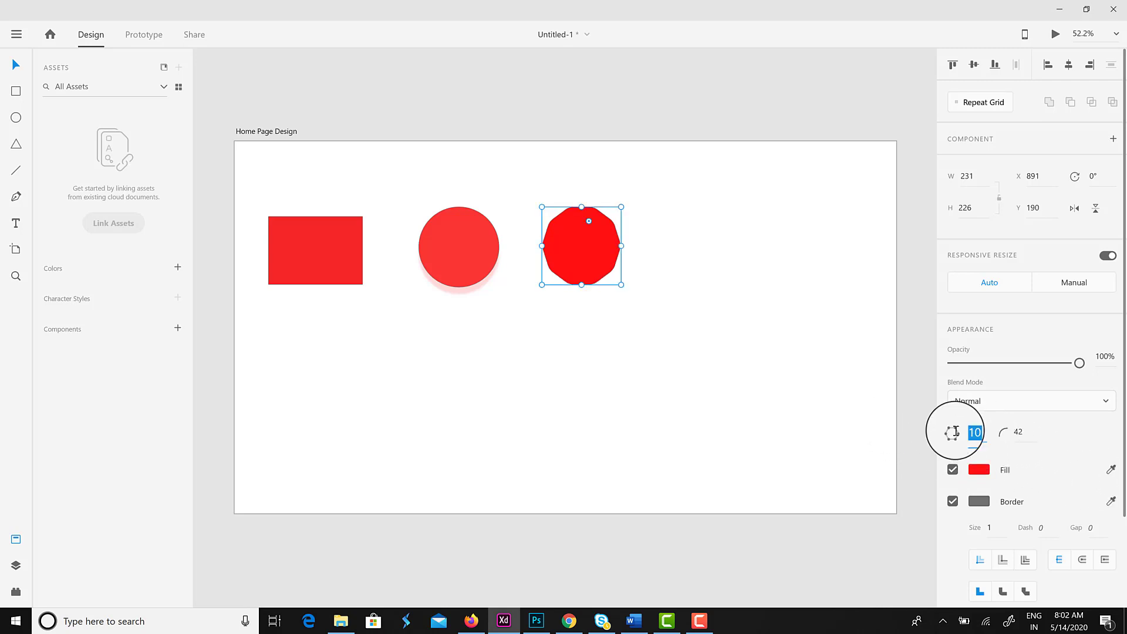
{"action": "type", "text": "4"}
{"action": "left_click_drag", "start_coordinate": [593, 264], "coordinate": [579, 259]}
{"action": "left_click", "coordinate": [1058, 352]}
{"action": "left_click", "coordinate": [978, 207]}
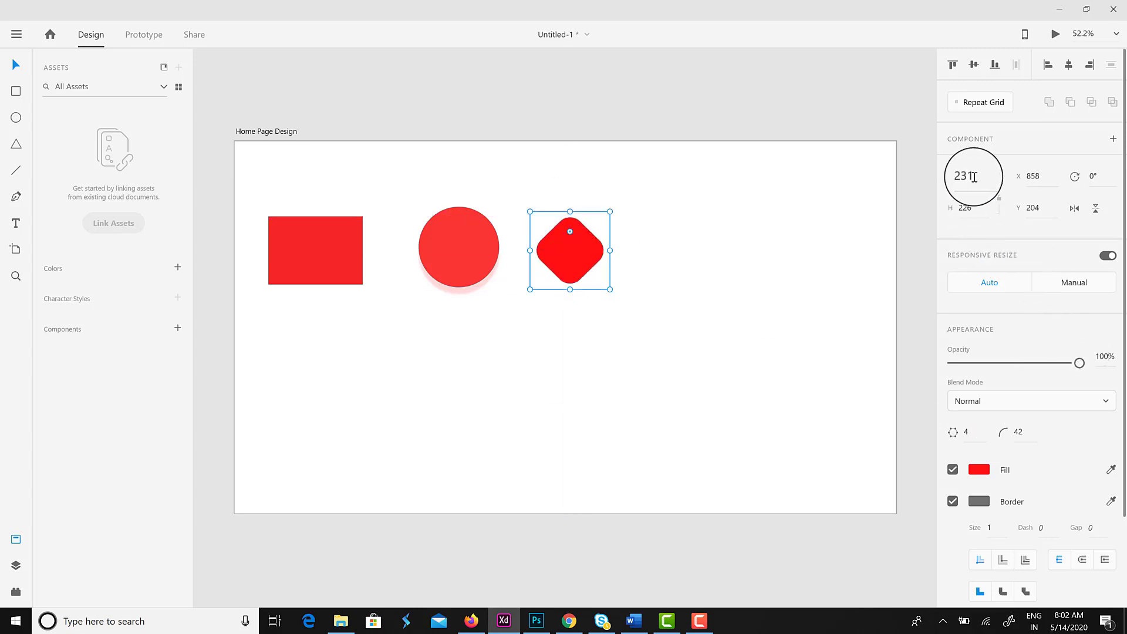
Draw three long horizontal lines, one below another, across the lower half of the artboard.
{"action": "left_click", "coordinate": [16, 171]}
{"action": "left_click_drag", "start_coordinate": [305, 355], "coordinate": [810, 388]}
{"action": "left_click_drag", "start_coordinate": [352, 399], "coordinate": [828, 425]}
{"action": "left_click_drag", "start_coordinate": [476, 459], "coordinate": [875, 434]}
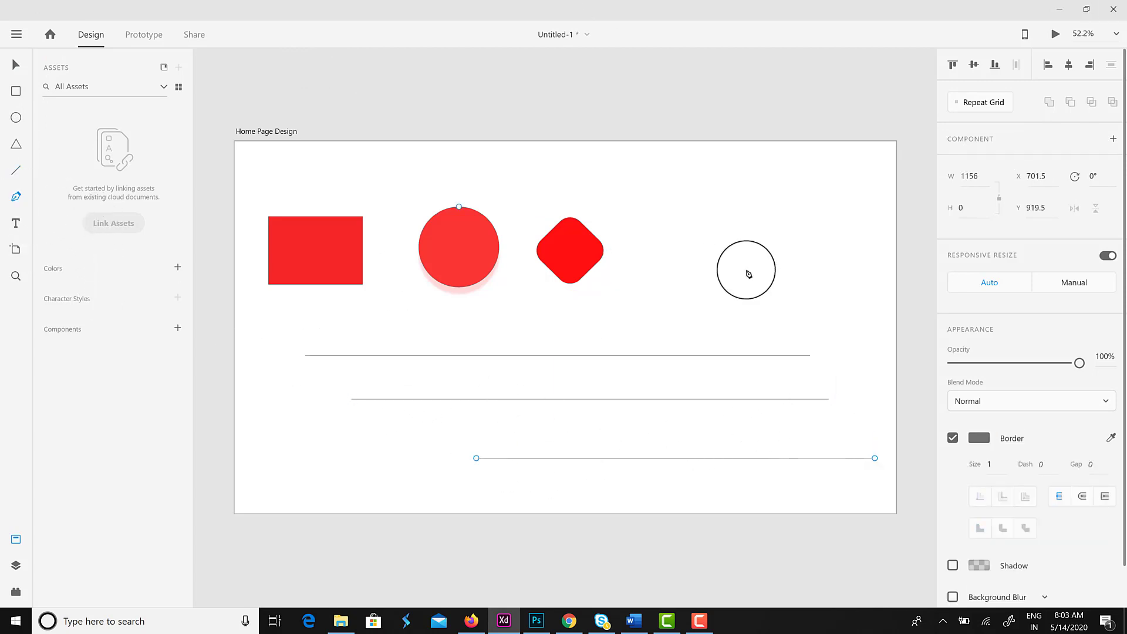
Draw a closed irregular shape about 441 × 250 with the Pen tool right of the diamond and fill it with #FF1515.
{"action": "left_click", "coordinate": [712, 233]}
{"action": "left_click", "coordinate": [721, 265]}
{"action": "left_click", "coordinate": [832, 249]}
{"action": "left_click", "coordinate": [825, 178]}
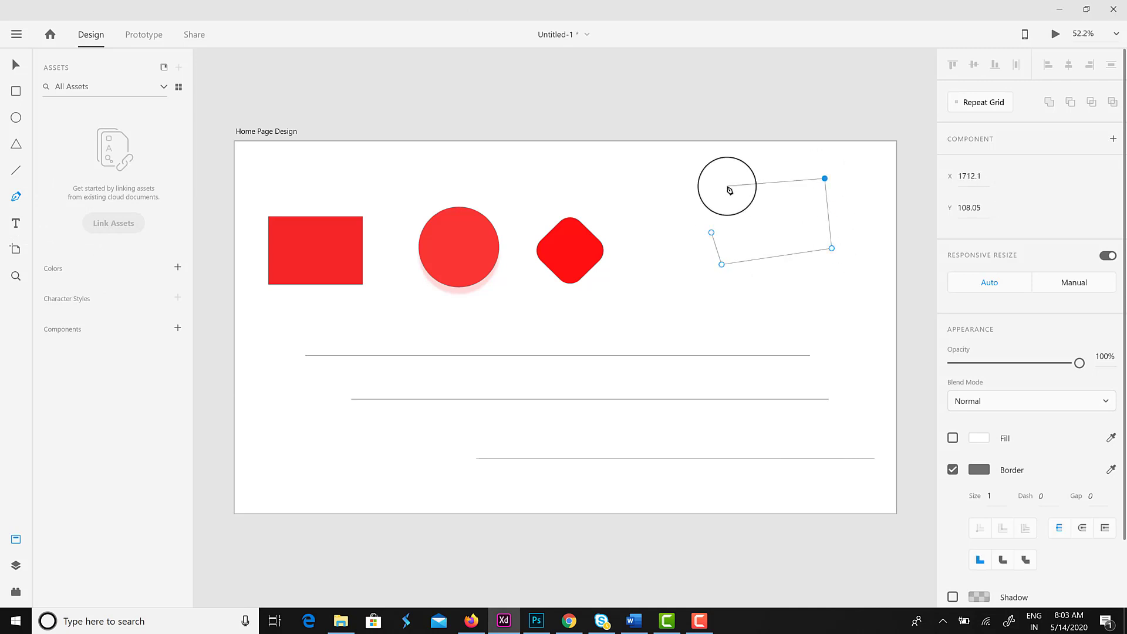
{"action": "left_click", "coordinate": [710, 234]}
{"action": "key", "text": "Escape"}
{"action": "left_click", "coordinate": [980, 438]}
{"action": "left_click", "coordinate": [875, 402]}
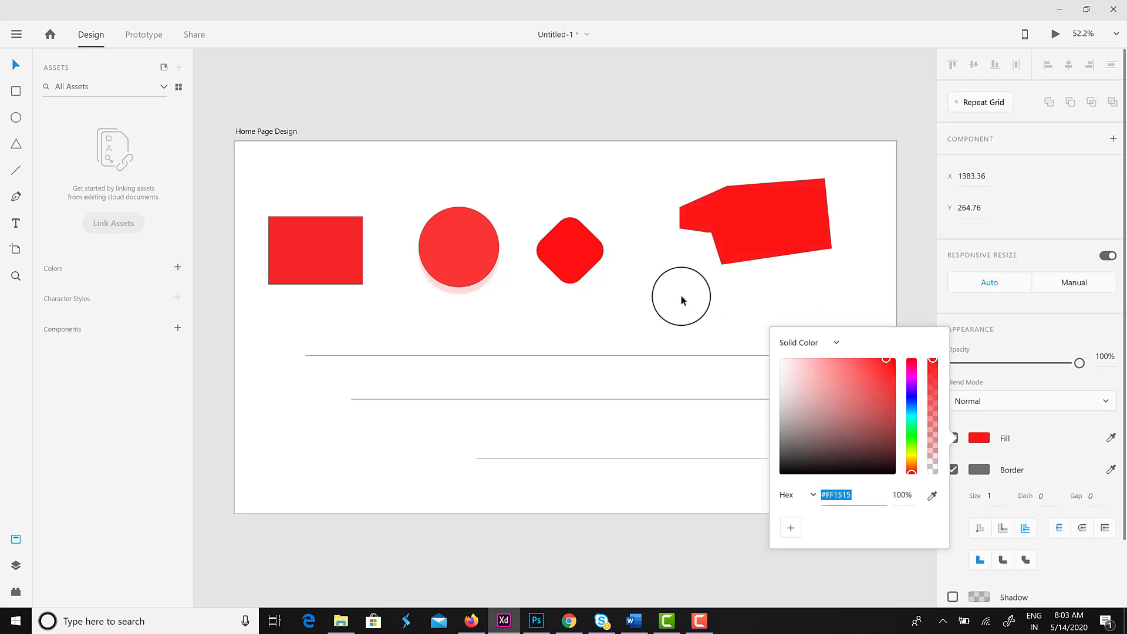
{"action": "left_click", "coordinate": [679, 302]}
{"action": "left_click", "coordinate": [724, 238]}
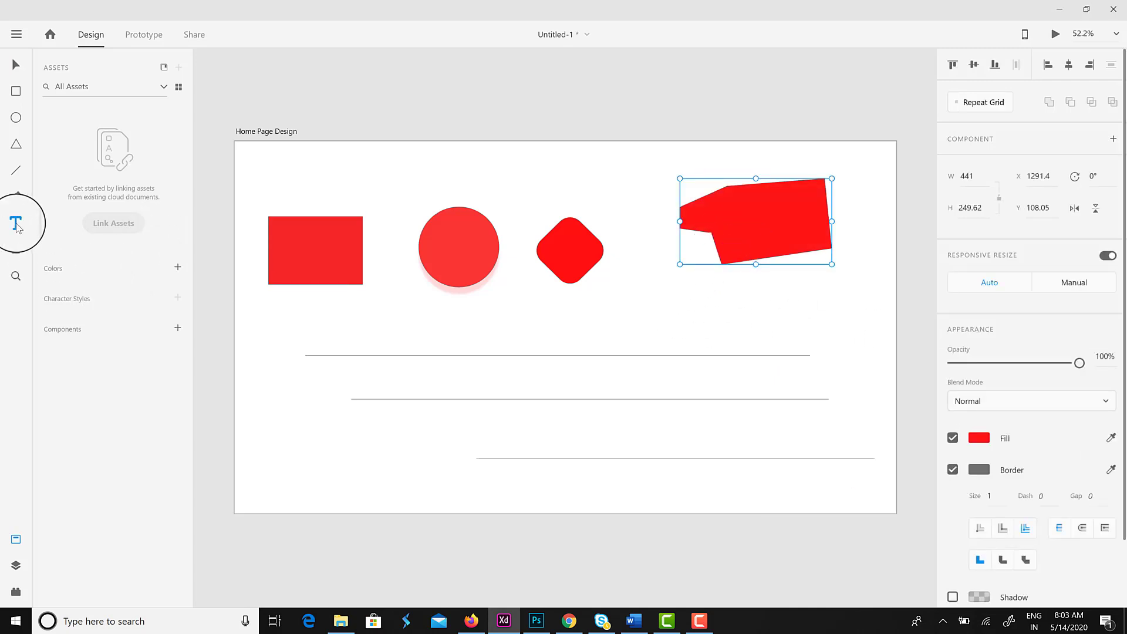
Add a line of placeholder text below the diamond, and add an iPhone XR/XS Max/11 artboard beside the Home Page Design artboard.
{"action": "left_click", "coordinate": [558, 316]}
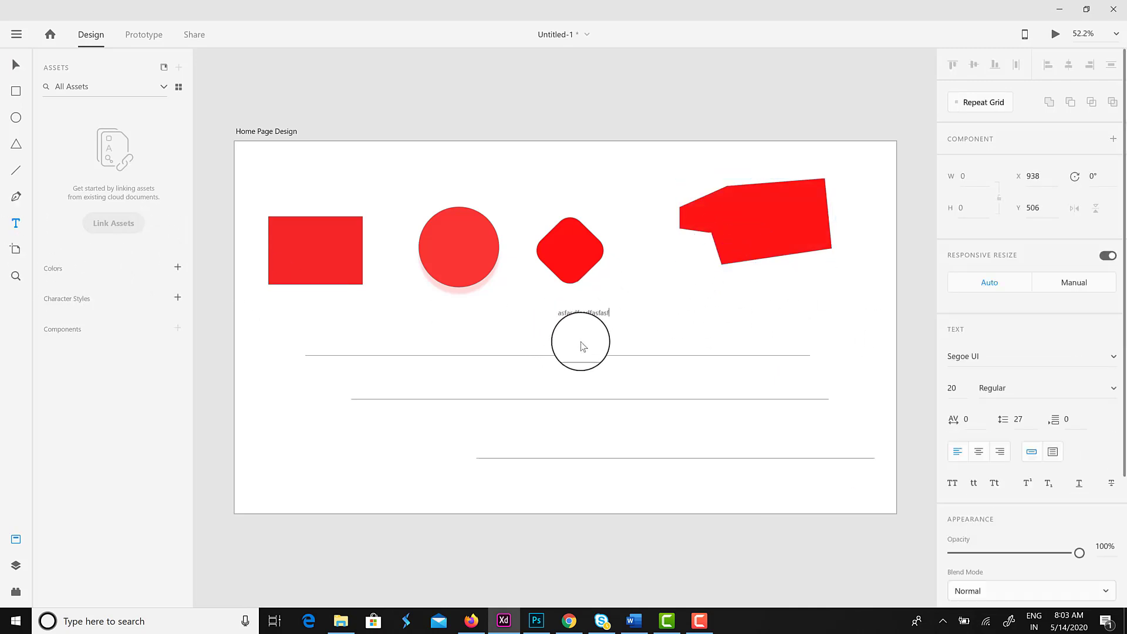
{"action": "left_click", "coordinate": [19, 255]}
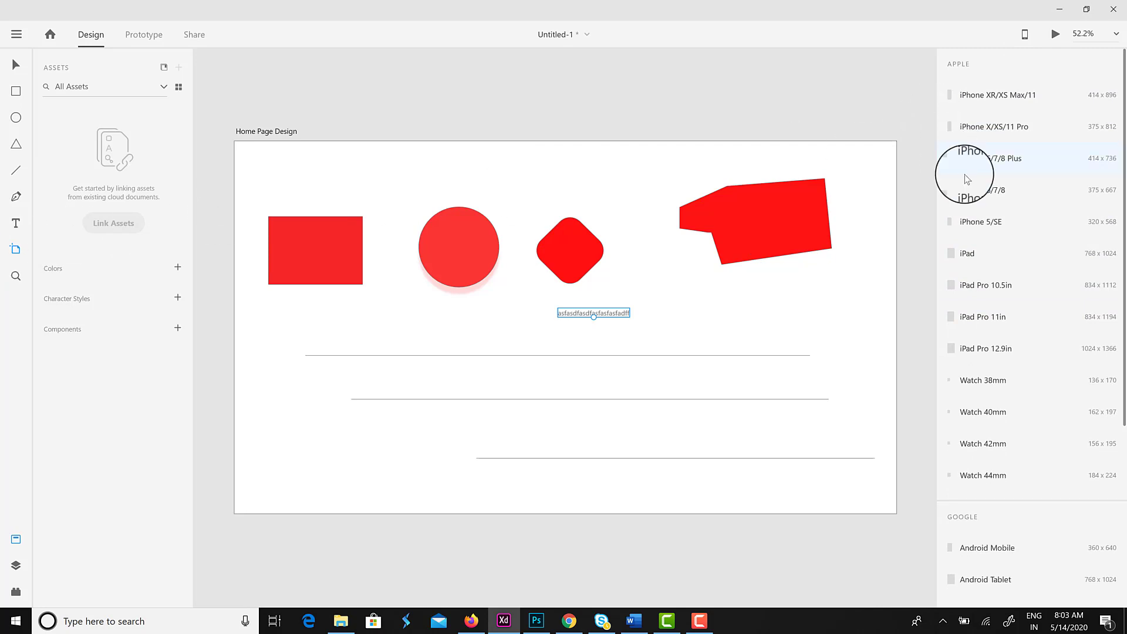
{"action": "left_click", "coordinate": [1029, 99]}
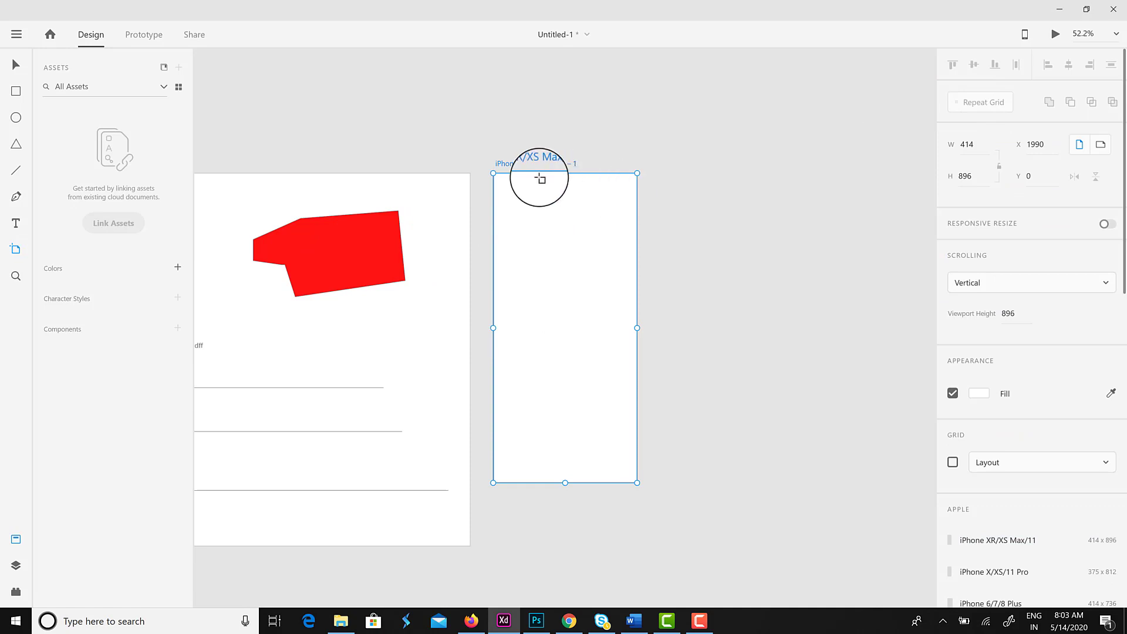
Delete the iPhone XR/XS Max/11 artboard.
{"action": "left_click", "coordinate": [16, 65]}
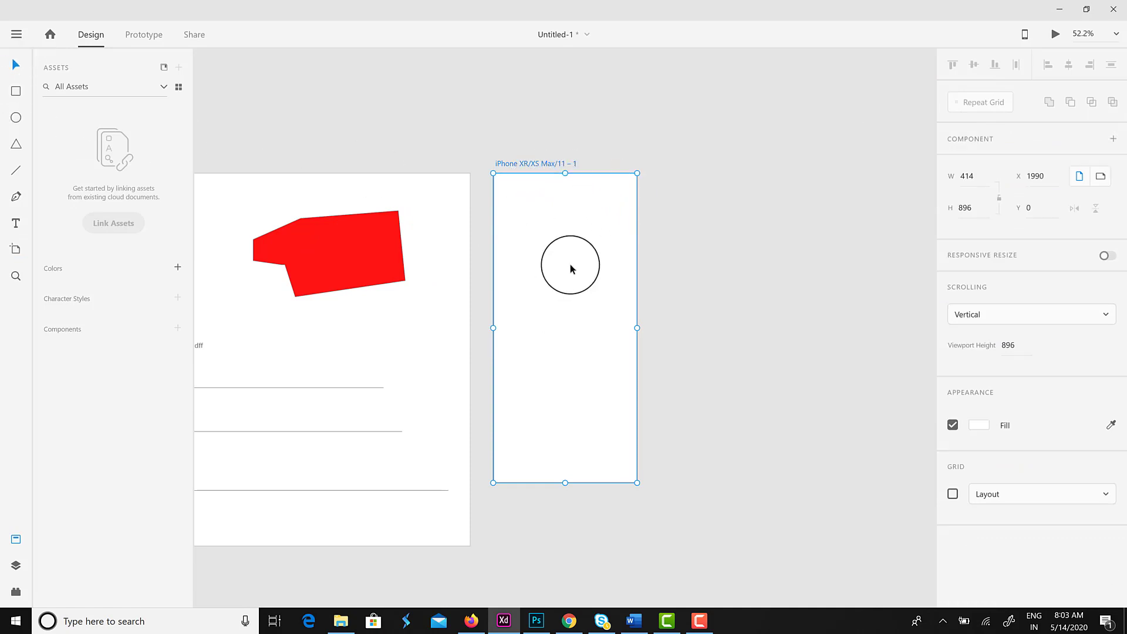
{"action": "key", "text": "Delete"}
{"action": "left_click_drag", "start_coordinate": [357, 317], "coordinate": [667, 307]}
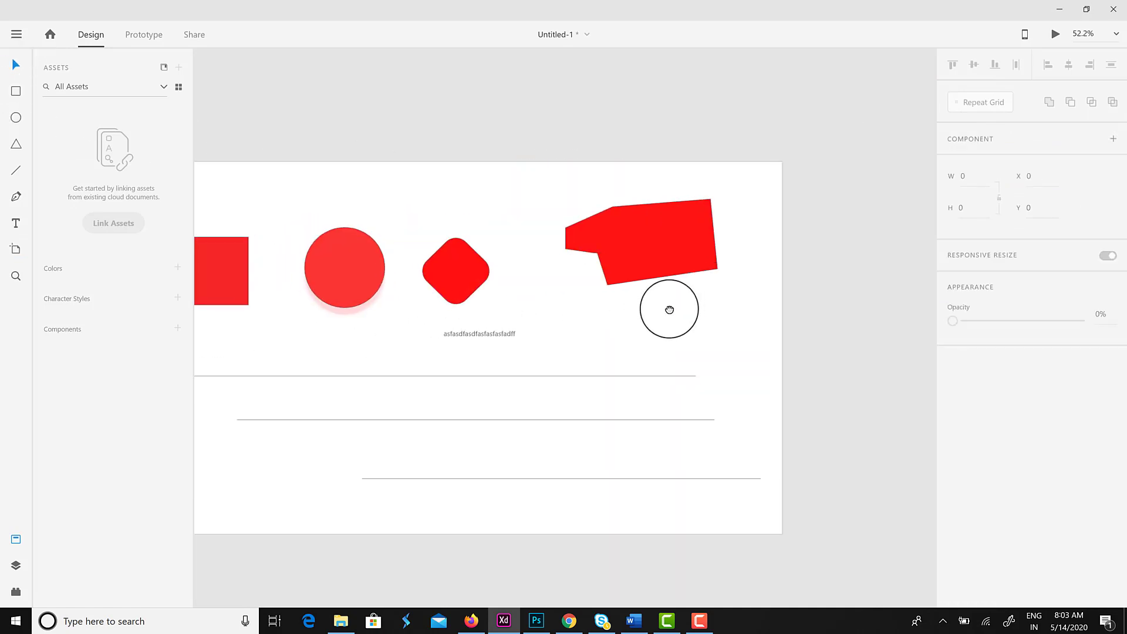
Draw a rectangle about 413 × 127 below the red rectangle, over the second line, and round its corners to 64.
{"action": "left_click", "coordinate": [16, 276]}
{"action": "left_click", "coordinate": [372, 259]}
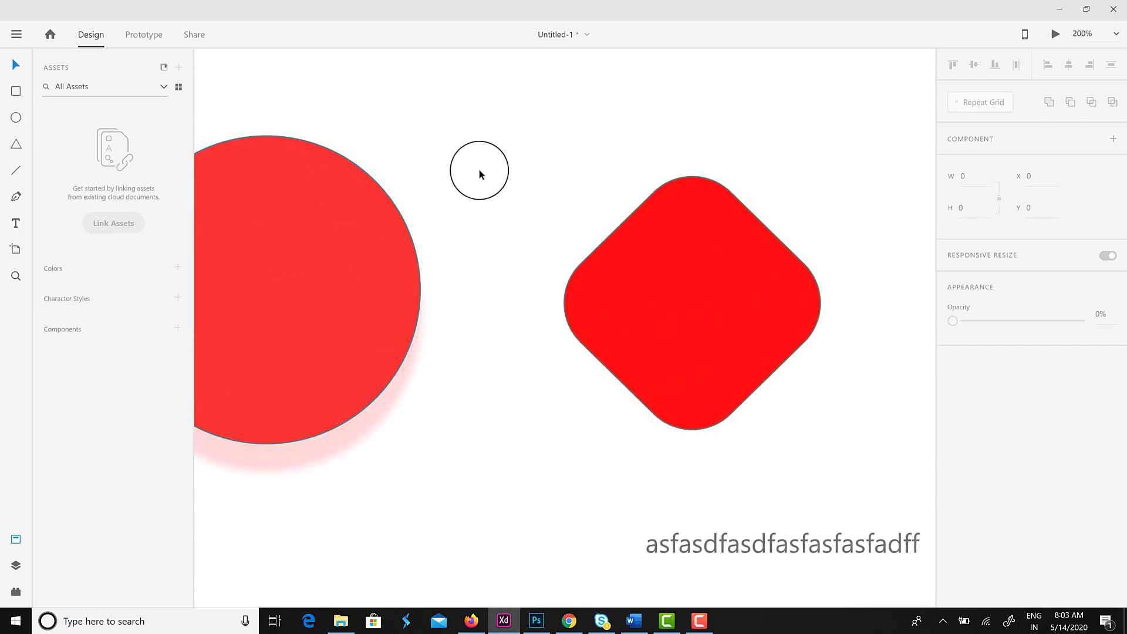
{"action": "scroll", "coordinate": [479, 173], "scroll_direction": "down", "scroll_amount": 5}
{"action": "scroll", "coordinate": [421, 237], "scroll_direction": "left", "scroll_amount": 2}
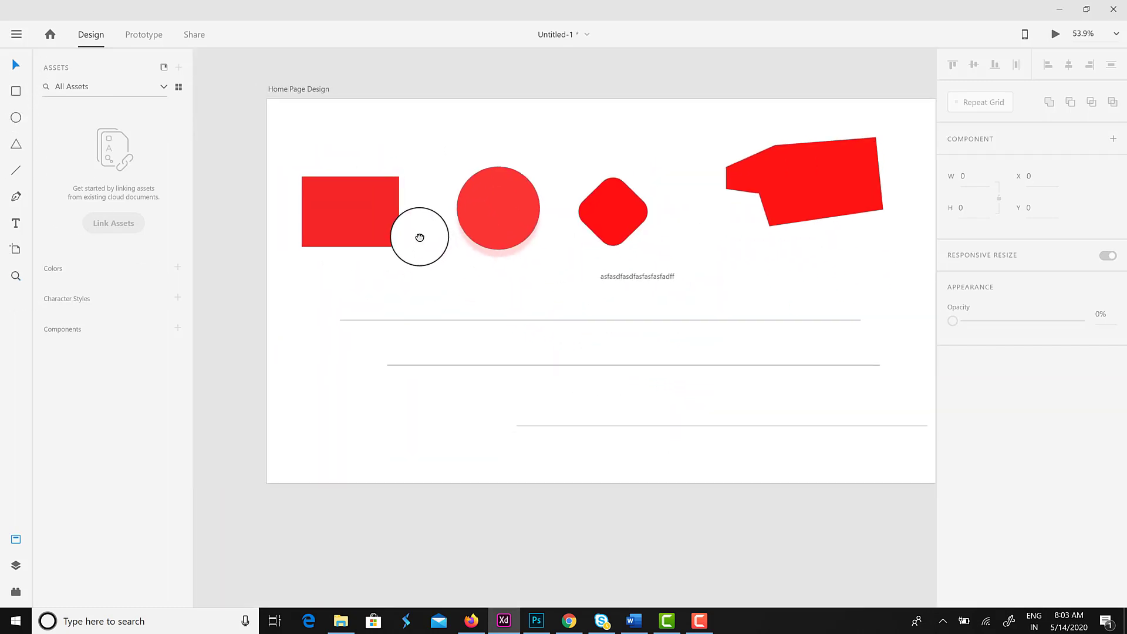
{"action": "left_click", "coordinate": [303, 243]}
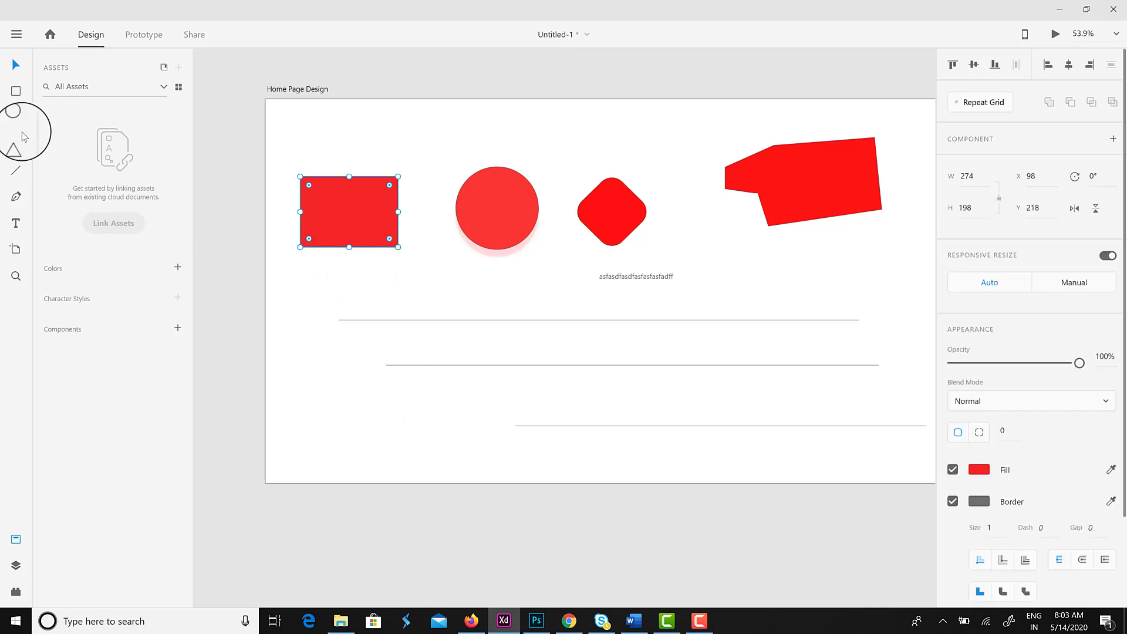
{"action": "left_click", "coordinate": [16, 94]}
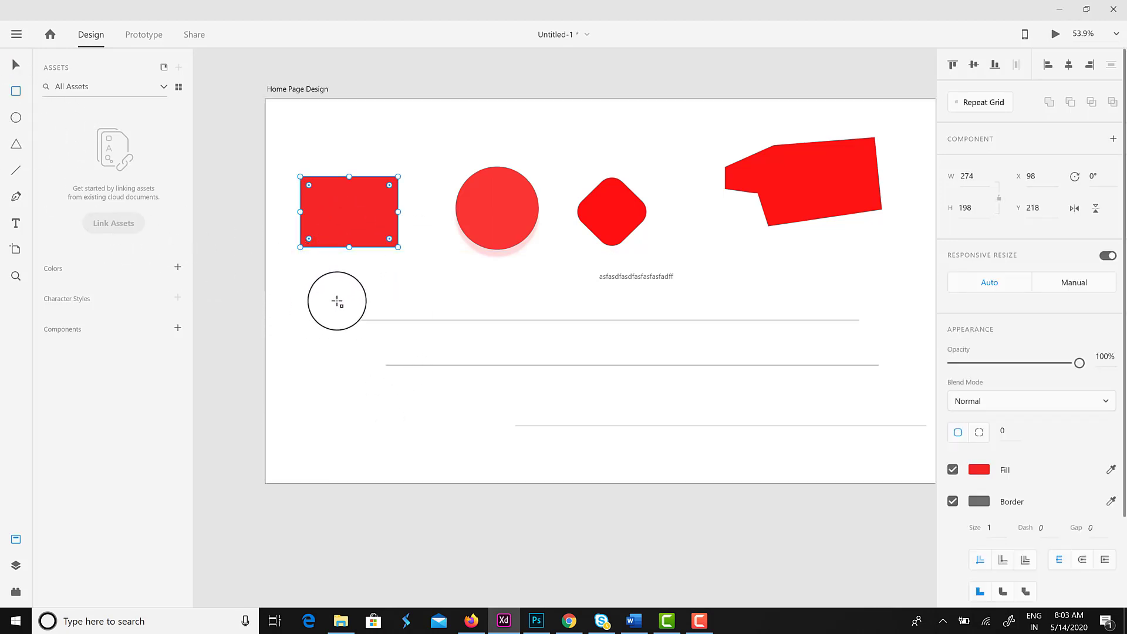
{"action": "left_click_drag", "start_coordinate": [320, 365], "coordinate": [466, 410]}
{"action": "left_click", "coordinate": [16, 65]}
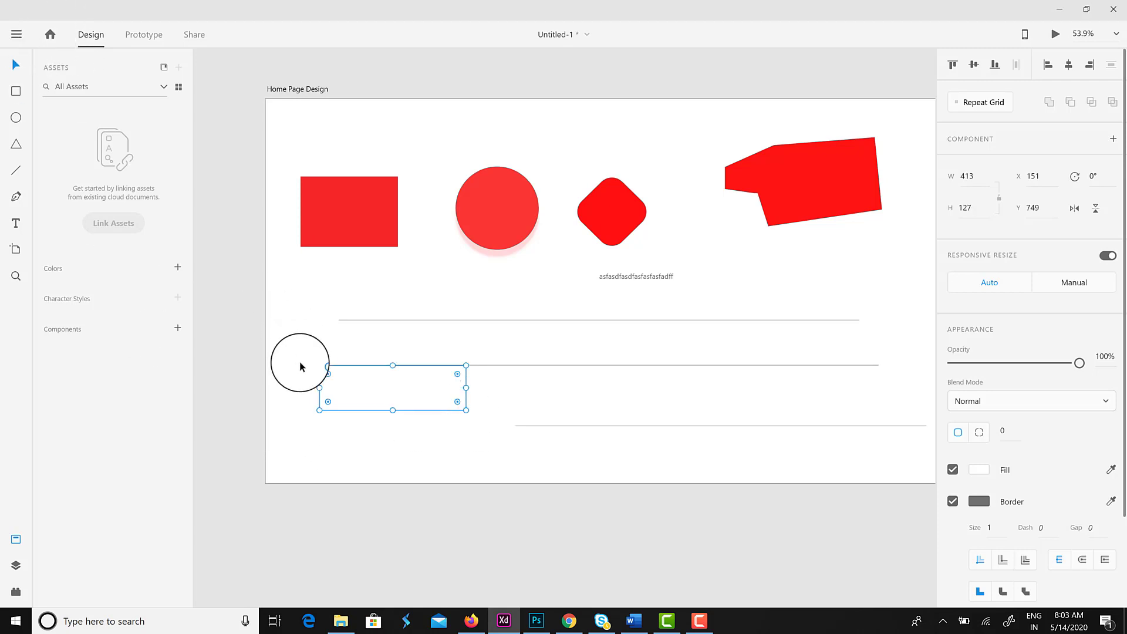
{"action": "left_click_drag", "start_coordinate": [328, 377], "coordinate": [1041, 472]}
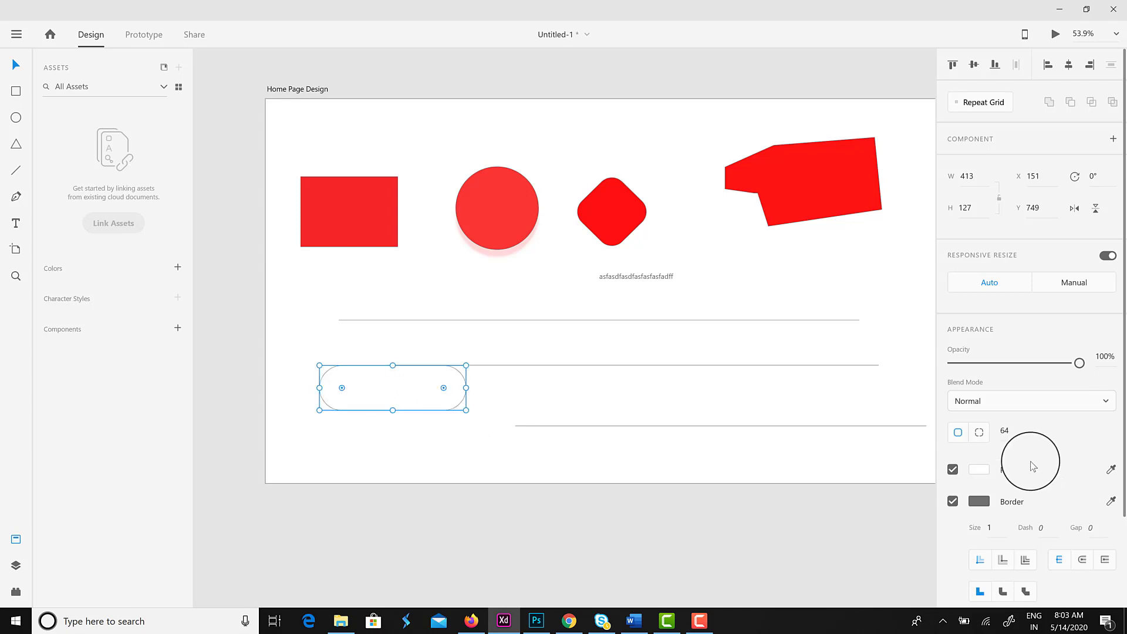
Fill the rounded rectangle with red #F02424 and move it to about X 89, Y 709.
{"action": "left_click", "coordinate": [979, 471]}
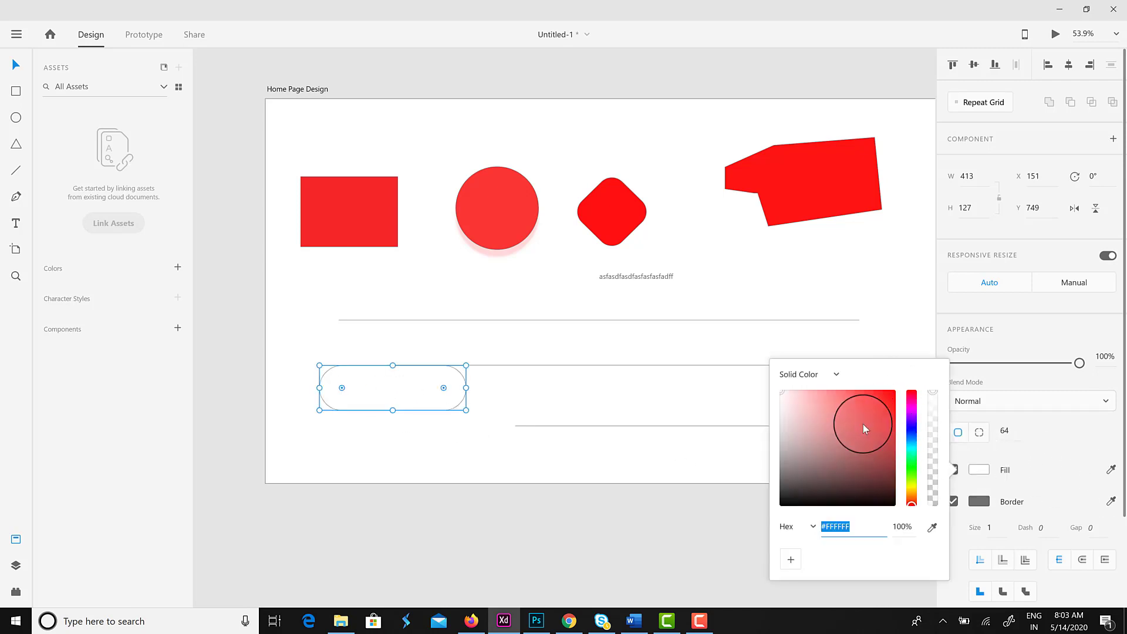
{"action": "left_click", "coordinate": [879, 397]}
{"action": "left_click", "coordinate": [522, 430]}
{"action": "left_click_drag", "start_coordinate": [409, 403], "coordinate": [387, 388]}
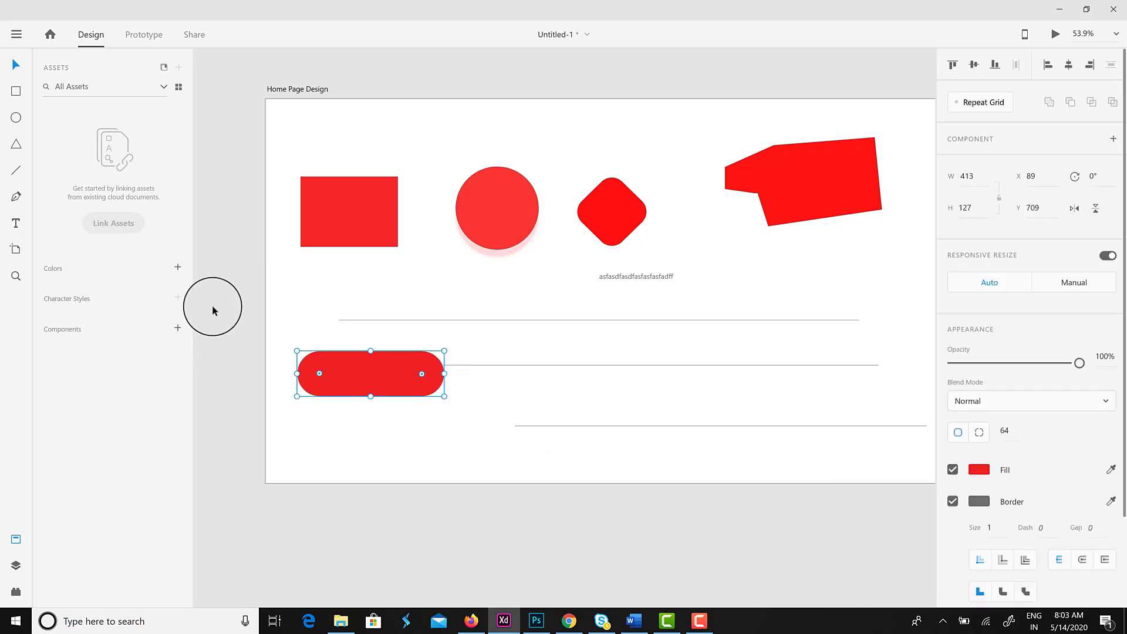
Save the rounded rectangle's colours as assets, refill it with green #0DAE6D and save that green as a colour asset too.
{"action": "left_click", "coordinate": [177, 268]}
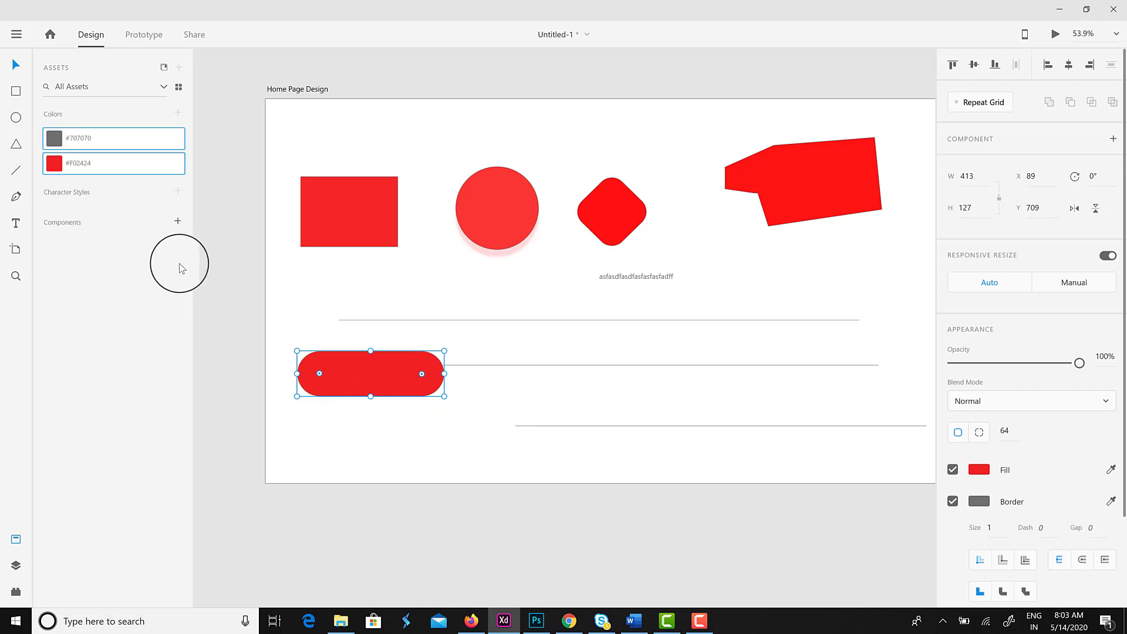
{"action": "left_click", "coordinate": [986, 473]}
{"action": "left_click", "coordinate": [886, 425]}
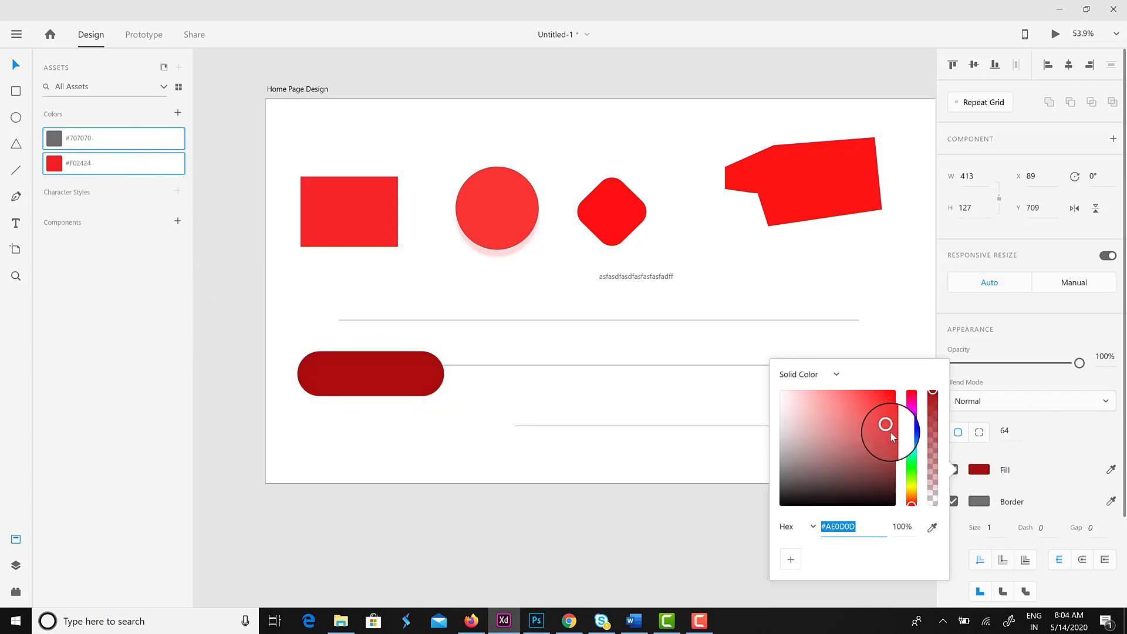
{"action": "left_click", "coordinate": [910, 457]}
{"action": "left_click", "coordinate": [399, 369]}
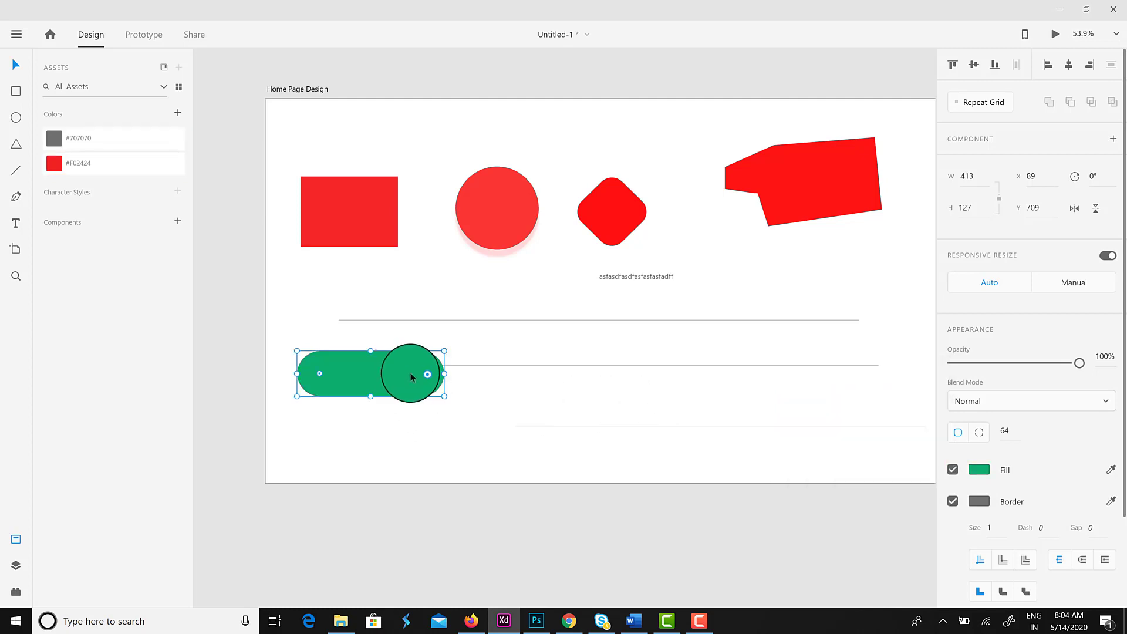
{"action": "left_click", "coordinate": [177, 113]}
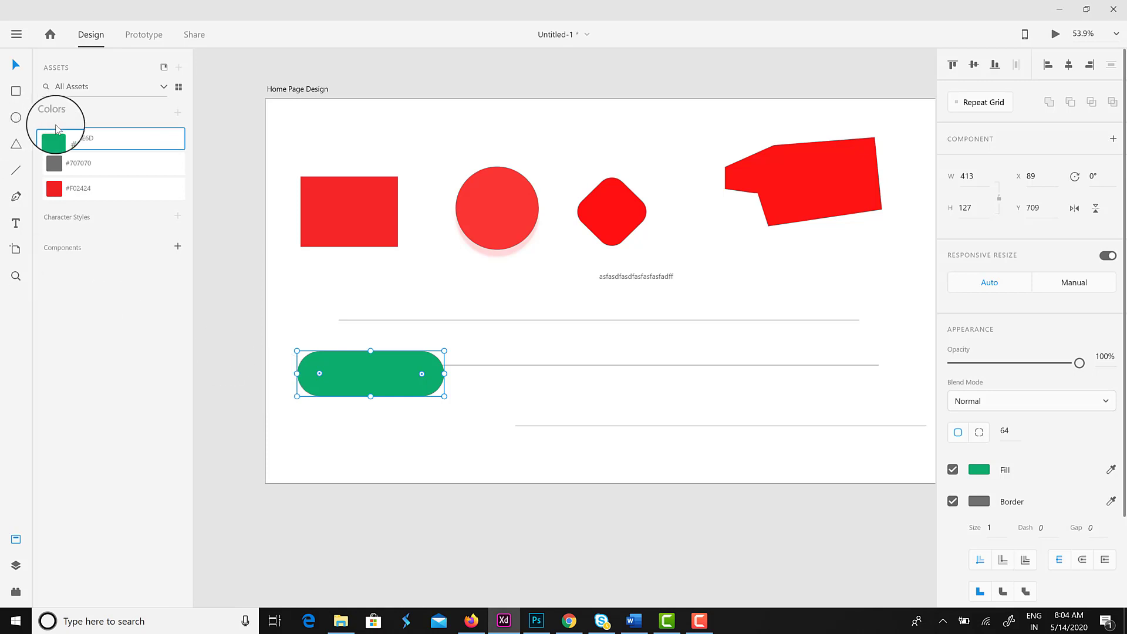
Turn the green rounded rectangle into a component asset and delete the original from the artboard.
{"action": "left_click", "coordinate": [178, 247]}
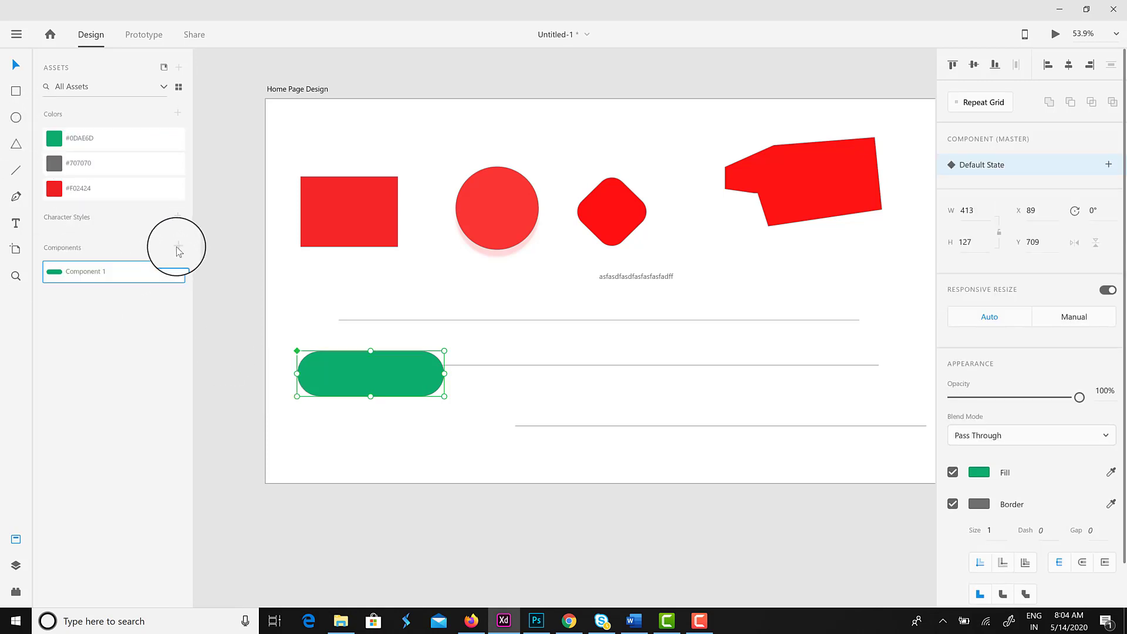
{"action": "left_click", "coordinate": [379, 395]}
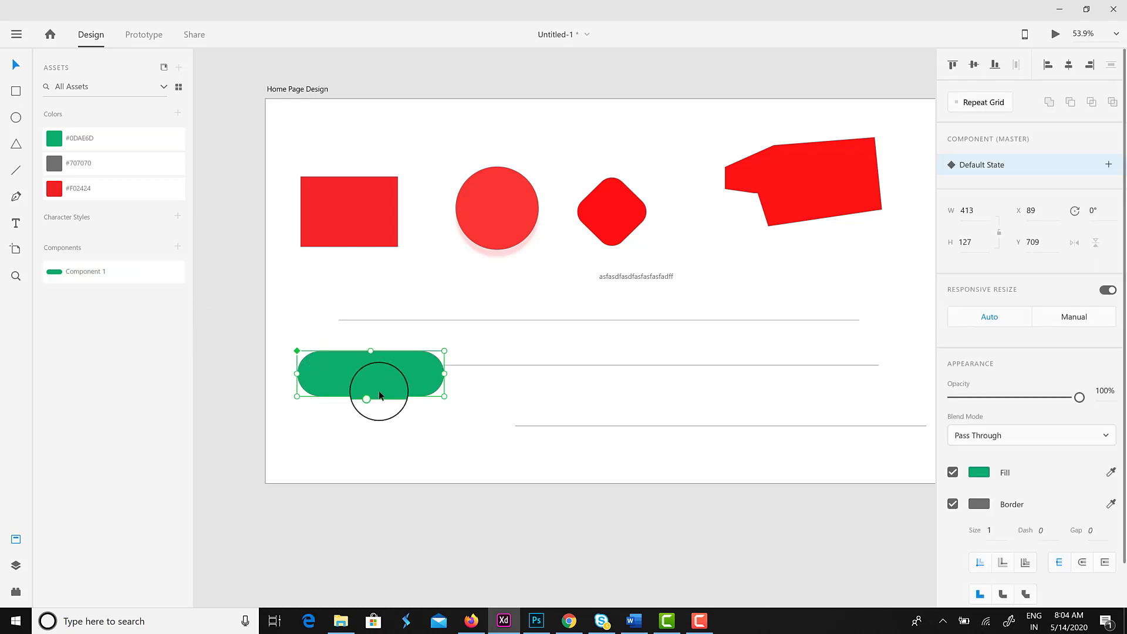
{"action": "key", "text": "Delete"}
Place three instances of the green component among the horizontal lines on the lower half of the artboard.
{"action": "left_click_drag", "start_coordinate": [96, 277], "coordinate": [473, 408]}
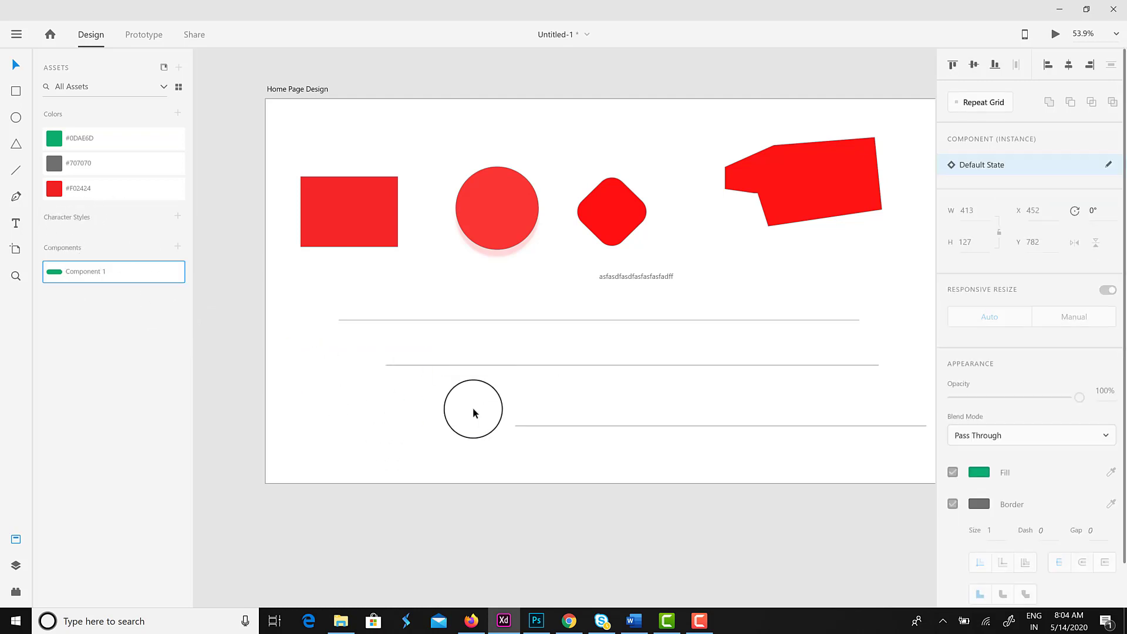
{"action": "left_click_drag", "start_coordinate": [141, 281], "coordinate": [793, 343]}
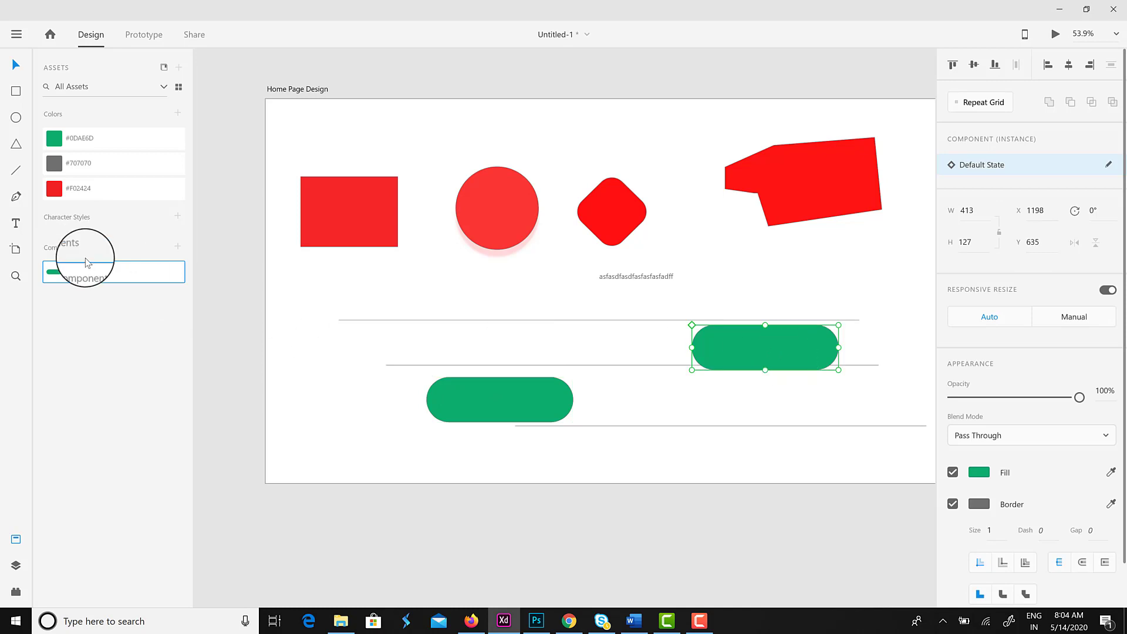
{"action": "left_click_drag", "start_coordinate": [88, 264], "coordinate": [552, 326]}
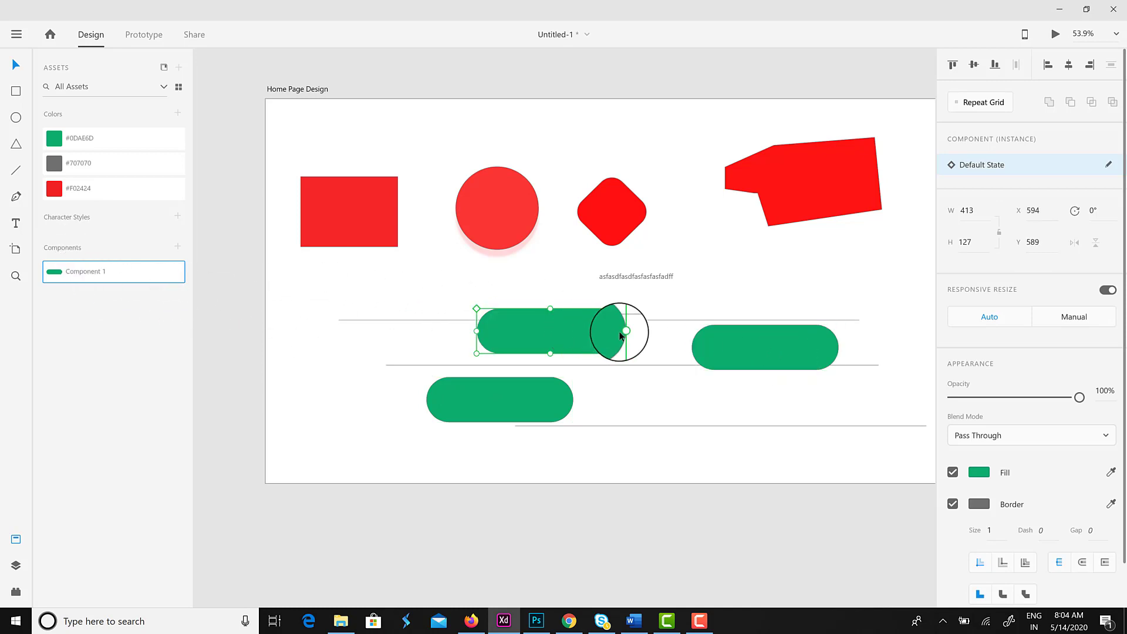
Try the saved colour assets on the uppermost component instance and leave it filled with #F02424.
{"action": "left_click", "coordinate": [212, 322]}
{"action": "left_click", "coordinate": [464, 351]}
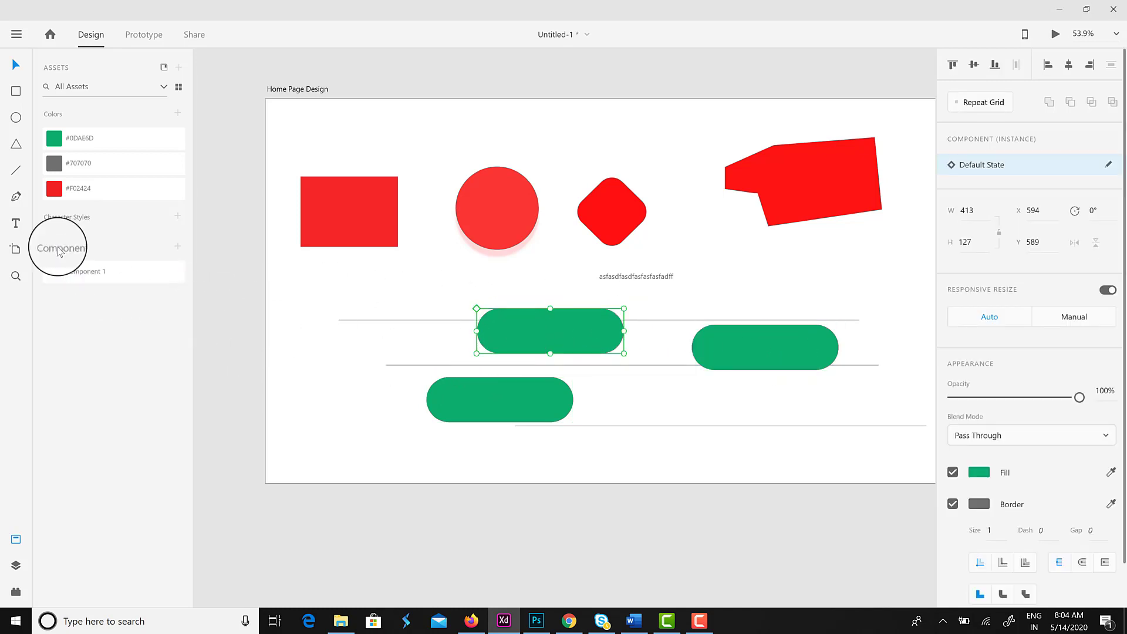
{"action": "left_click", "coordinate": [54, 162]}
{"action": "left_click", "coordinate": [59, 186]}
{"action": "left_click", "coordinate": [54, 138]}
{"action": "left_click", "coordinate": [54, 162]}
{"action": "left_click", "coordinate": [54, 188]}
{"action": "left_click", "coordinate": [54, 163]}
{"action": "left_click", "coordinate": [54, 188]}
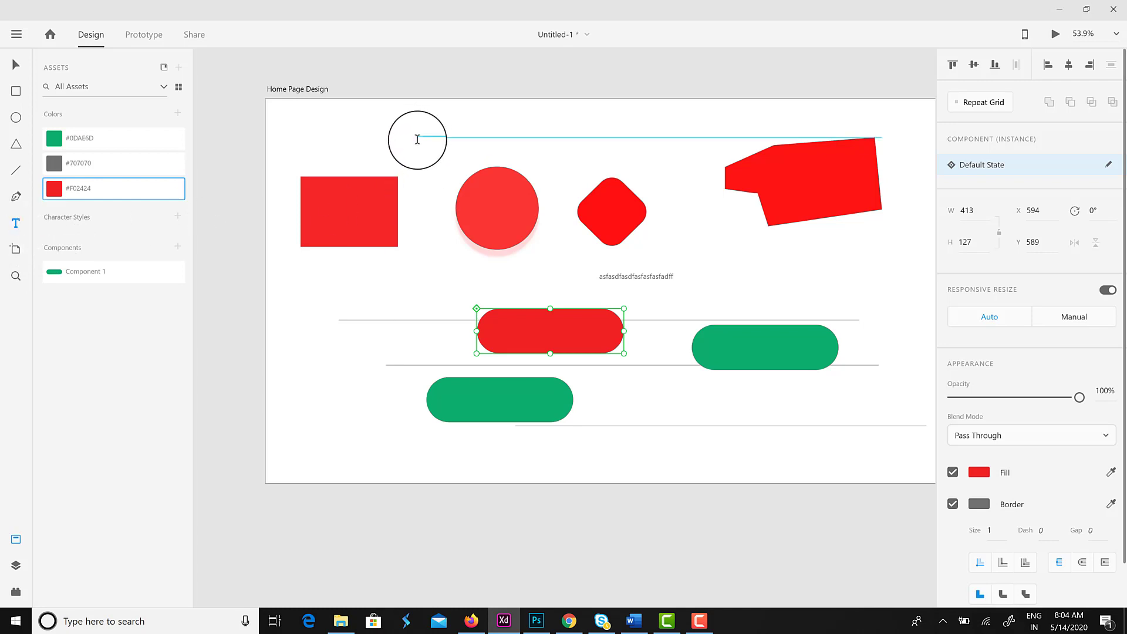
Add the text "Heading" above the shapes and format it at size 50 in Bold.
{"action": "left_click", "coordinate": [409, 135]}
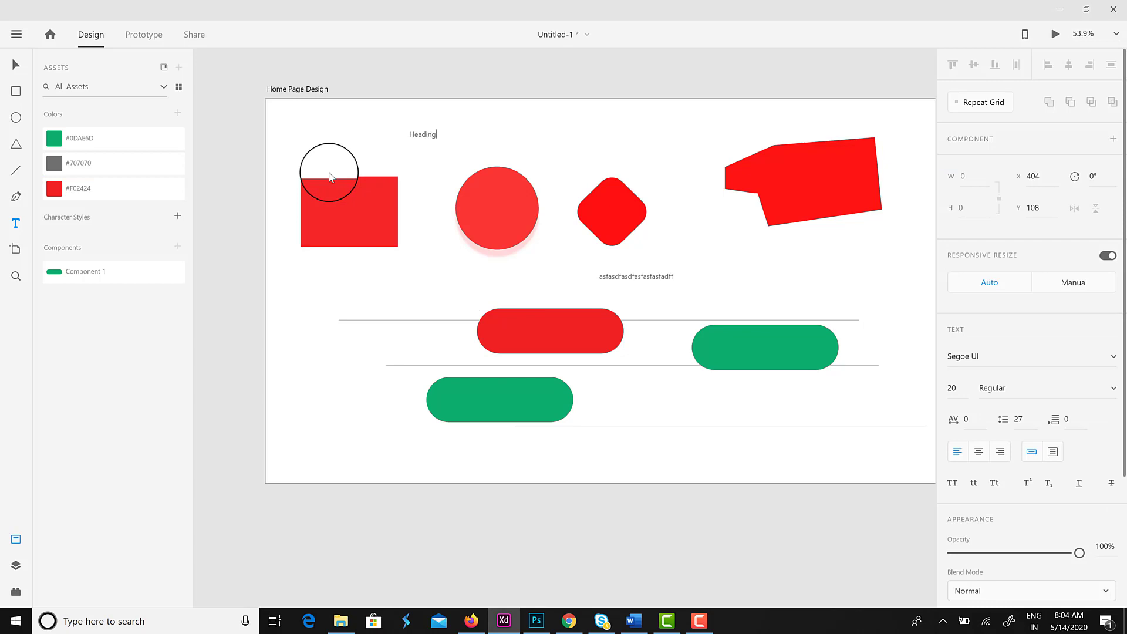
{"action": "left_click", "coordinate": [952, 388]}
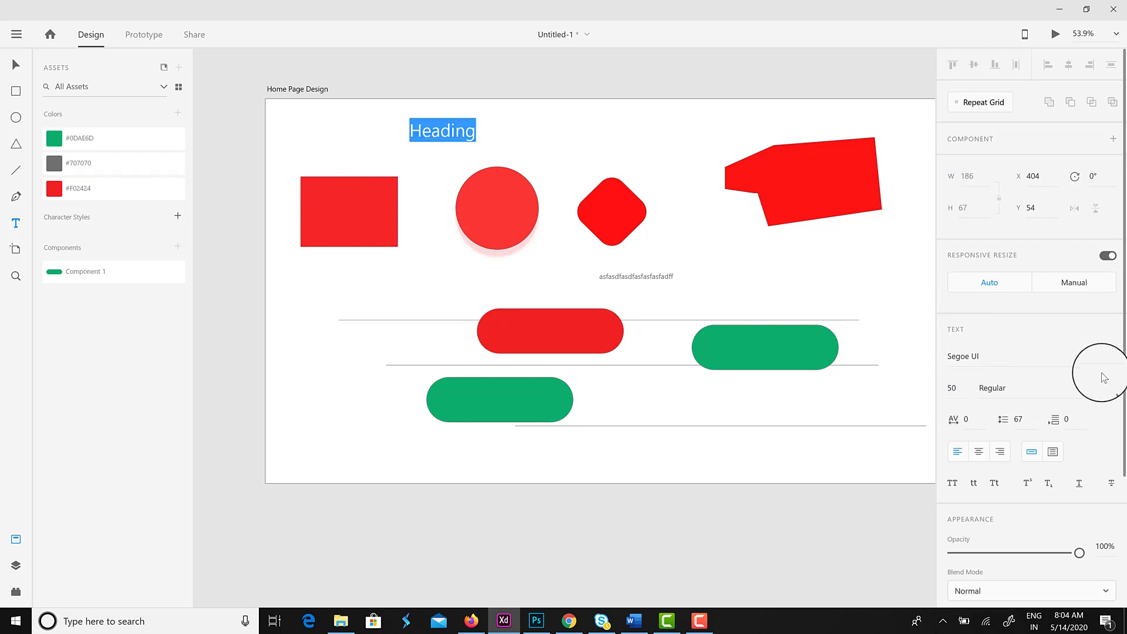
{"action": "left_click", "coordinate": [1114, 386]}
{"action": "left_click", "coordinate": [991, 339]}
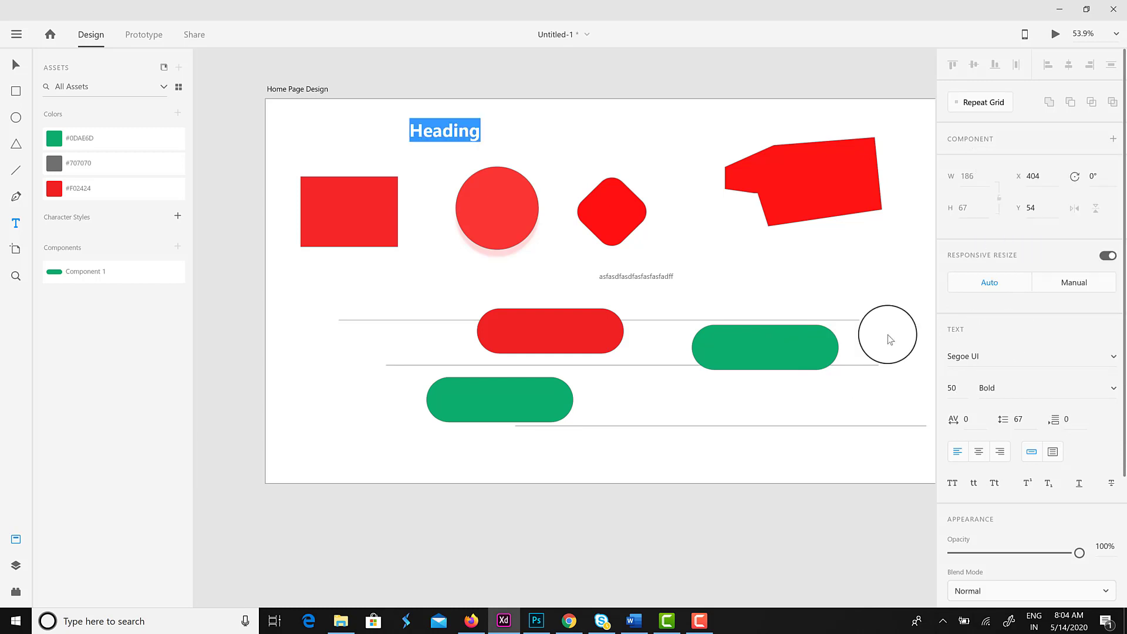
Save the Heading text's formatting as a character style and name it "heading".
{"action": "left_click", "coordinate": [178, 217]}
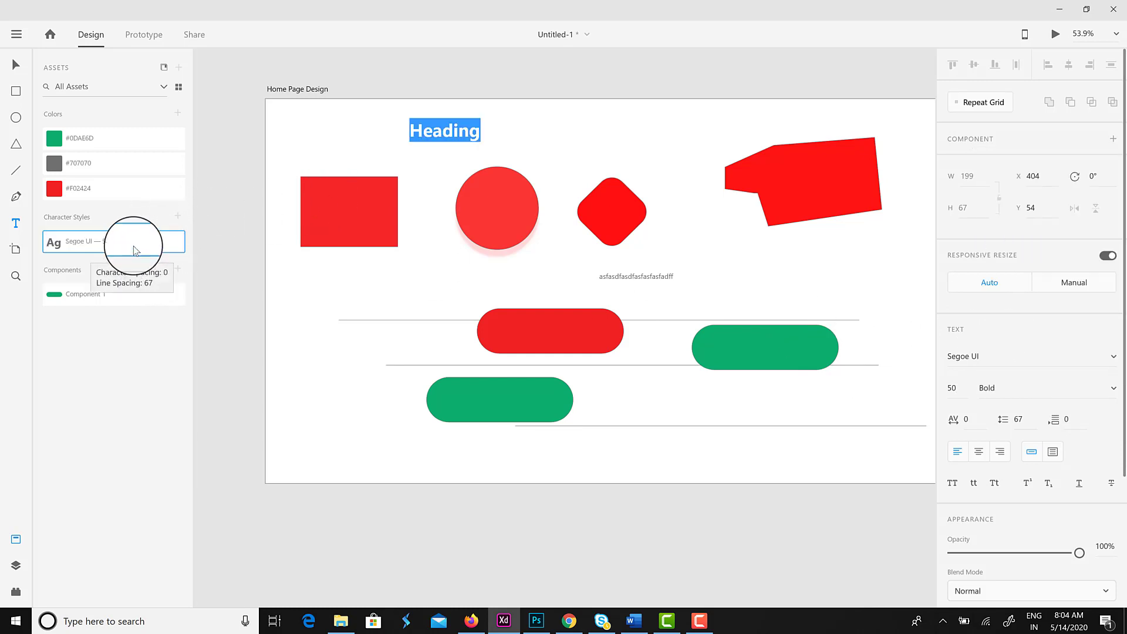
{"action": "double_click", "coordinate": [113, 249]}
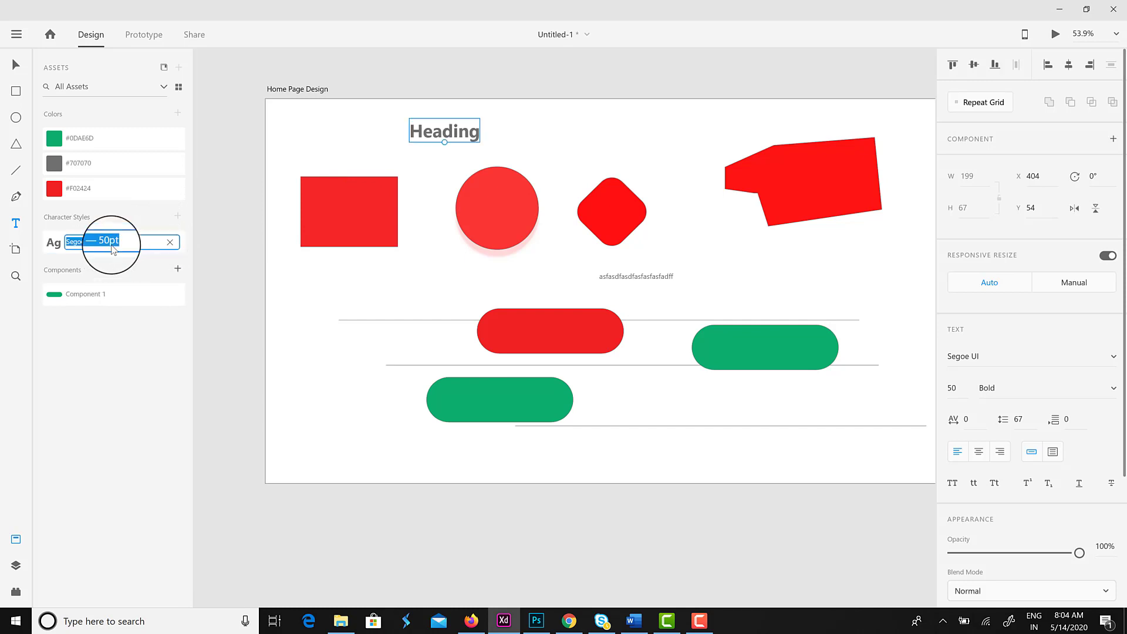
{"action": "type", "text": "heading"}
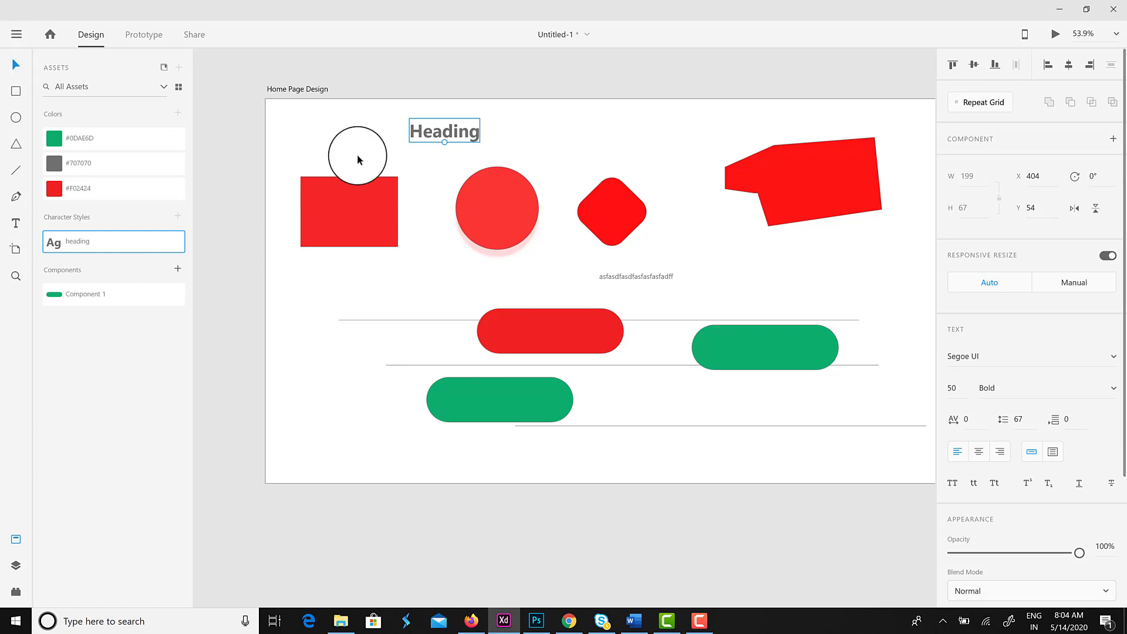
Move the Heading text above the red rectangle and add the text "hello" above the gap between circle and diamond.
{"action": "left_click_drag", "start_coordinate": [451, 134], "coordinate": [358, 126]}
{"action": "left_click", "coordinate": [442, 134]}
{"action": "left_click", "coordinate": [19, 226]}
{"action": "left_click", "coordinate": [533, 121]}
{"action": "type", "text": "hello"}
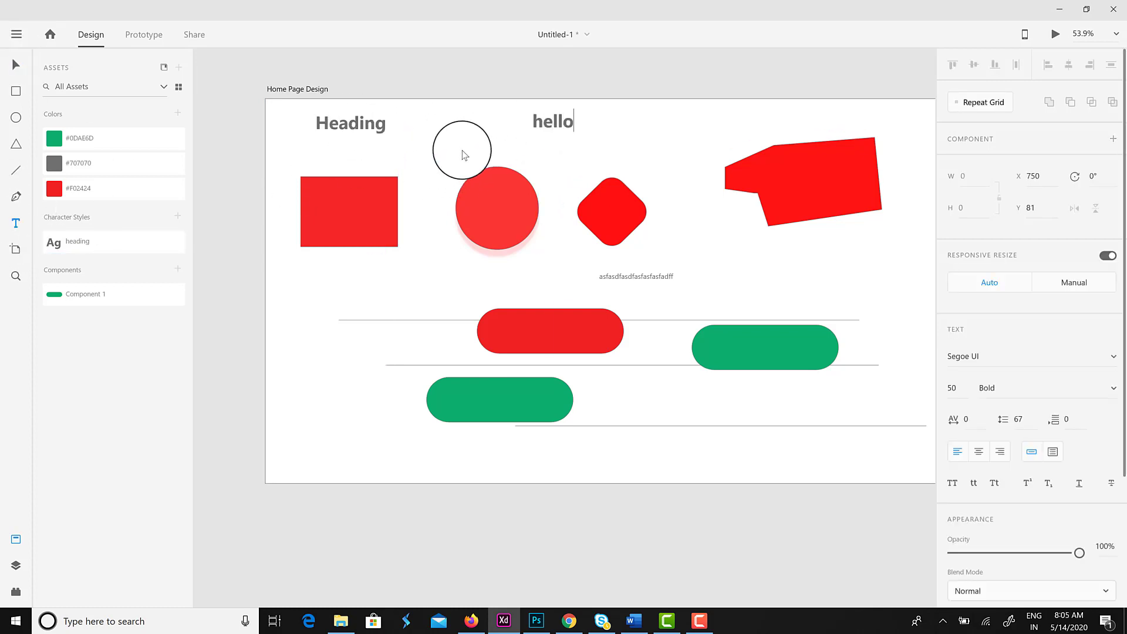
Set the "hello" text to Arial at size 20, and reapply the heading character style to it.
{"action": "key", "text": "ctrl+a"}
{"action": "left_click", "coordinate": [990, 356]}
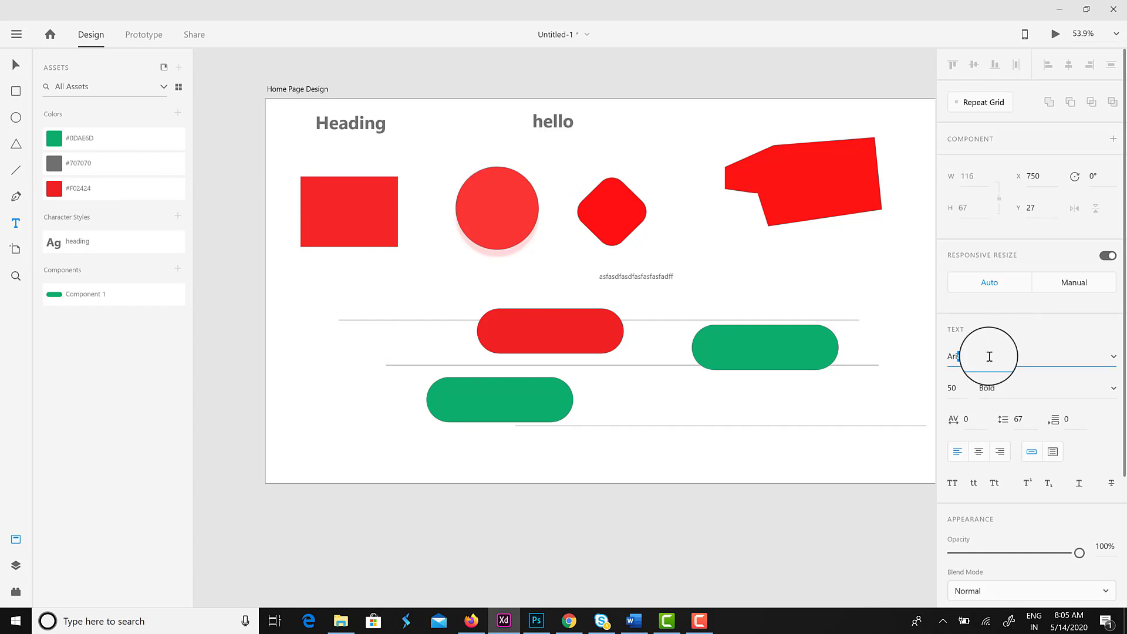
{"action": "left_click", "coordinate": [956, 394]}
{"action": "type", "text": "50"}
{"action": "key", "text": "Return"}
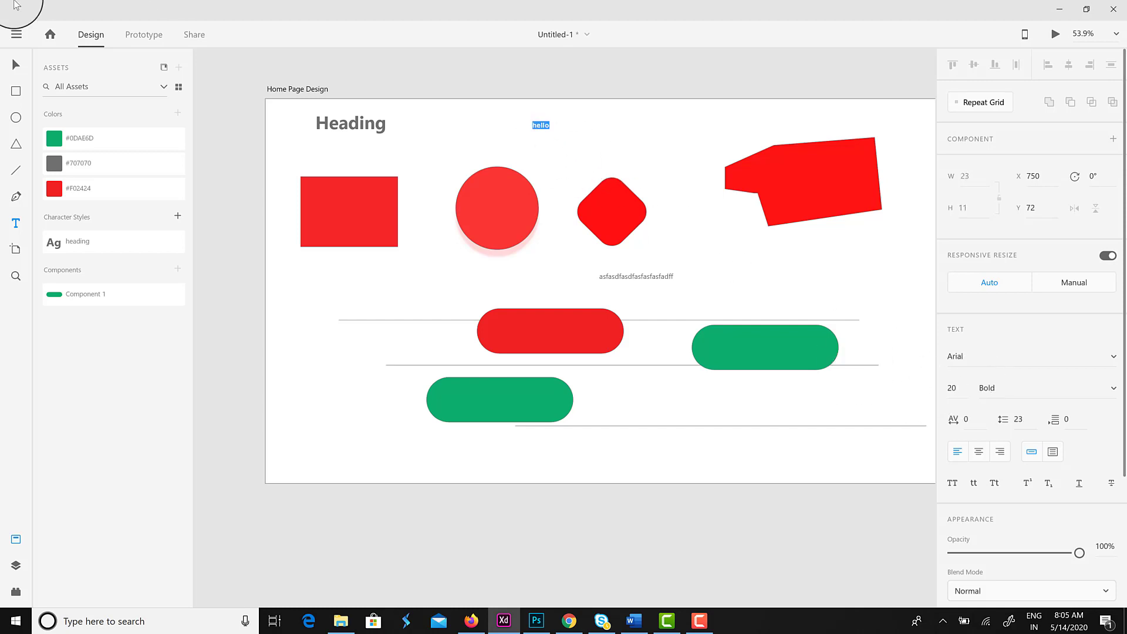
{"action": "left_click", "coordinate": [98, 246]}
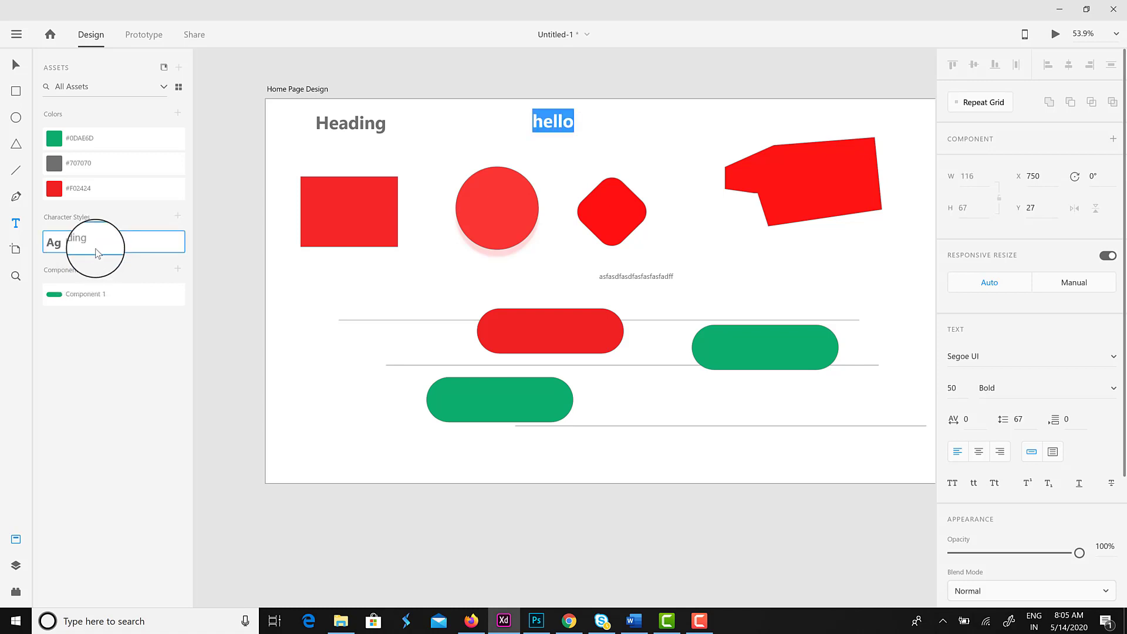
Add the text "asdfasfasdfsa" between Heading and hello and apply the heading character style to it.
{"action": "left_click", "coordinate": [438, 125]}
{"action": "type", "text": "asdfasfasdfsa"}
{"action": "key", "text": "Escape"}
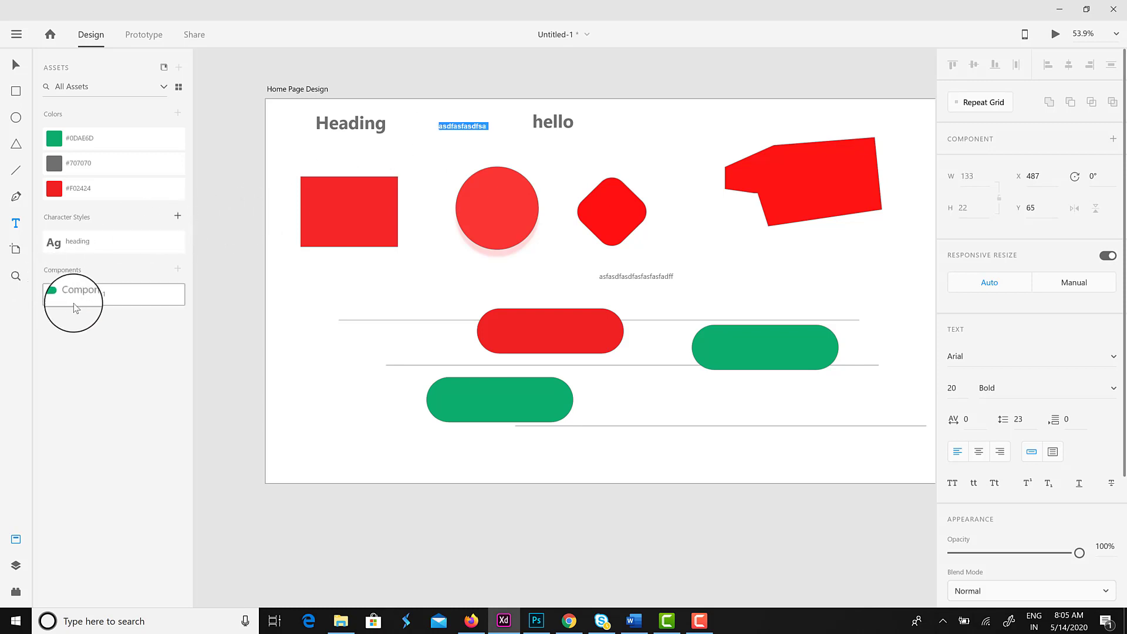
{"action": "left_click", "coordinate": [100, 245]}
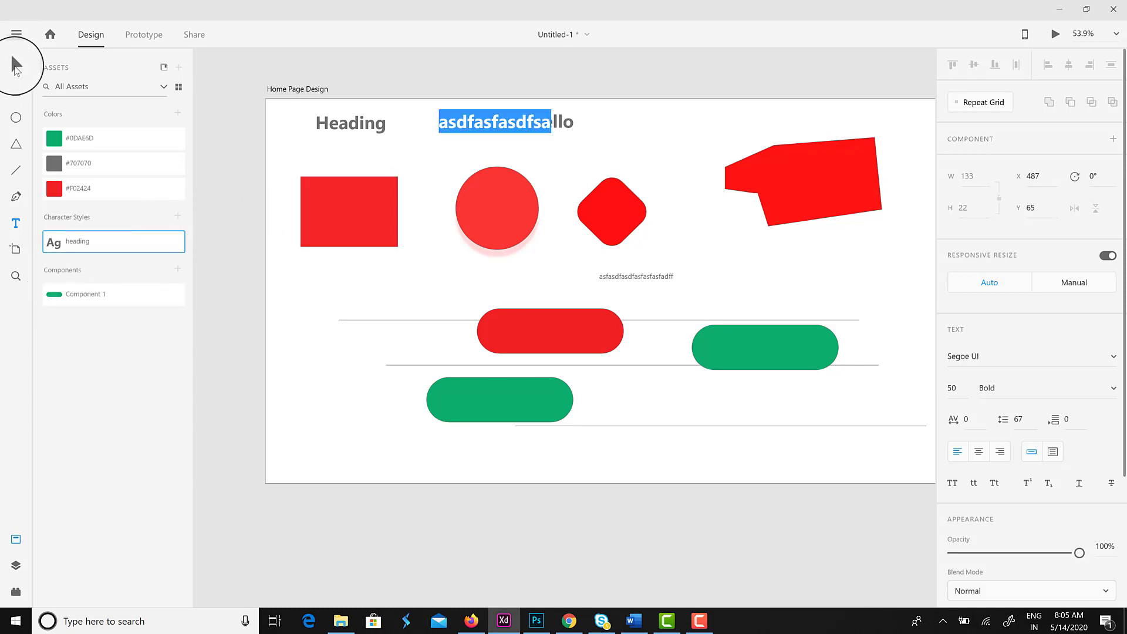
Move the "asdfasfasdfsa" text slightly down and left, just above the red circle.
{"action": "left_click", "coordinate": [16, 64]}
{"action": "left_click_drag", "start_coordinate": [503, 128], "coordinate": [478, 150]}
{"action": "left_click", "coordinate": [397, 302]}
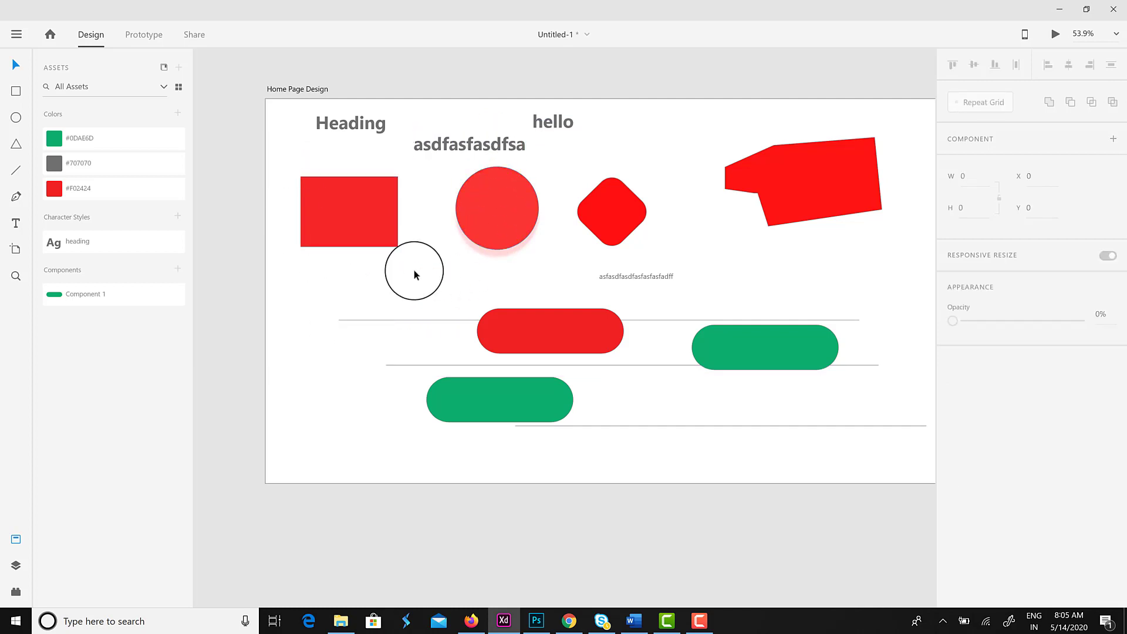
Duplicate the Home Page Design artboard and rename the copy page 2.
{"action": "scroll", "coordinate": [414, 274], "scroll_direction": "down", "scroll_amount": 4}
{"action": "left_click_drag", "start_coordinate": [330, 157], "coordinate": [765, 460]}
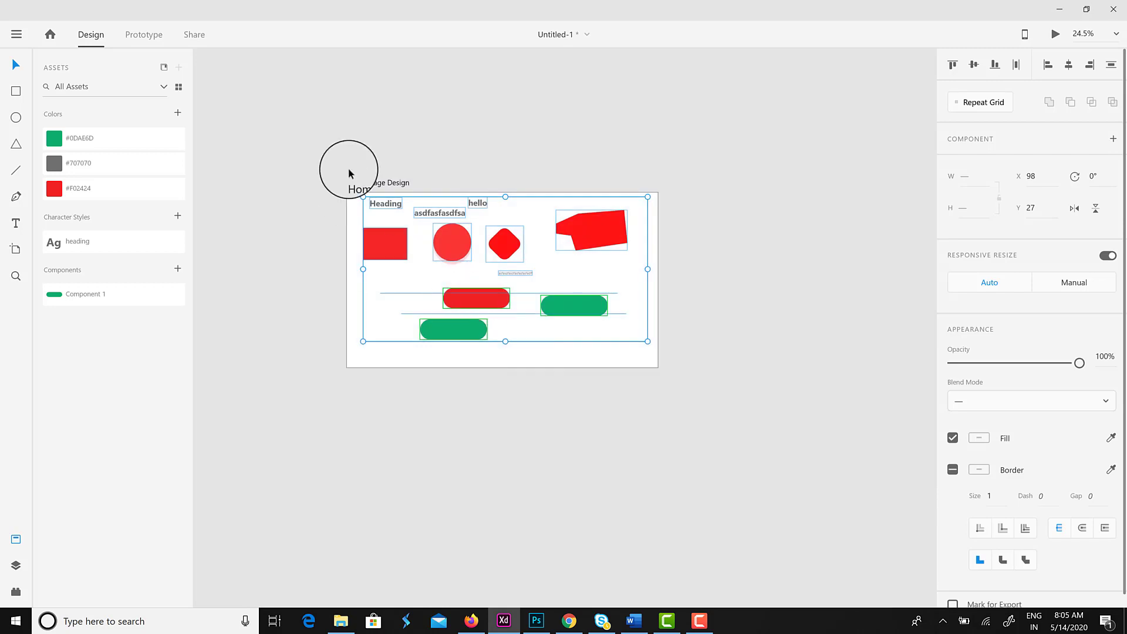
{"action": "right_click", "coordinate": [373, 182]}
{"action": "left_click", "coordinate": [378, 160]}
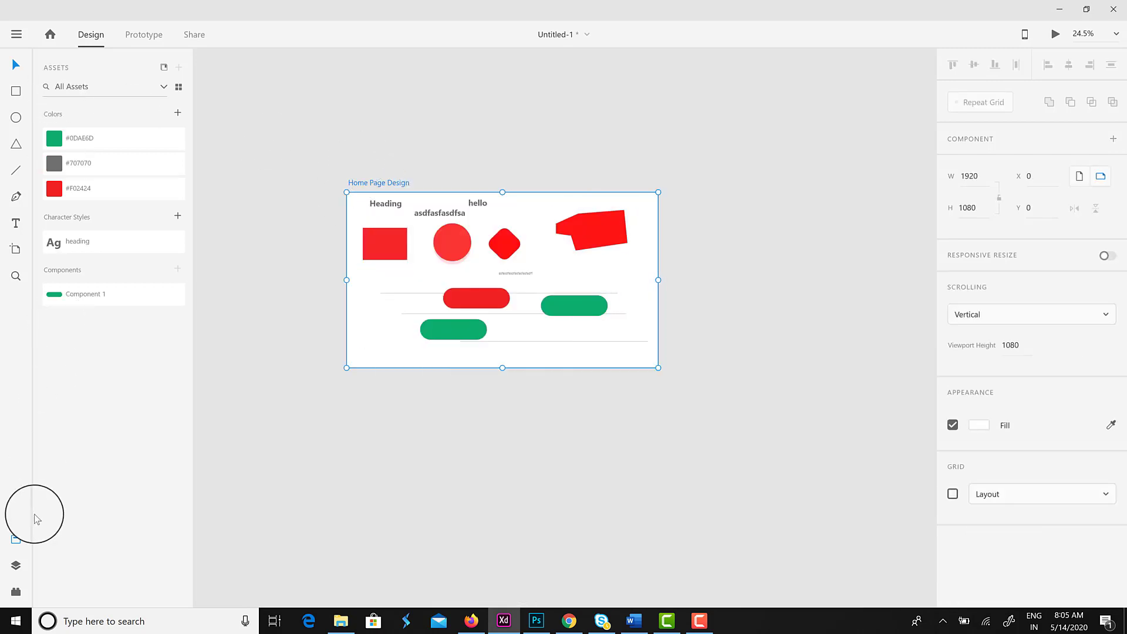
{"action": "left_click", "coordinate": [15, 566]}
{"action": "right_click", "coordinate": [108, 114]}
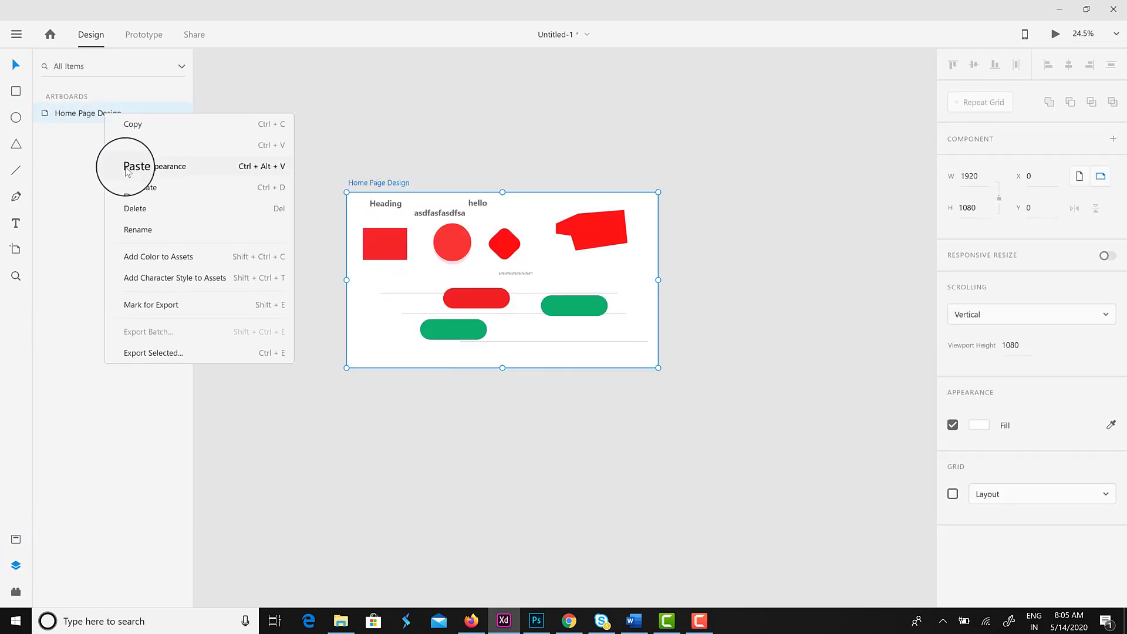
{"action": "left_click", "coordinate": [121, 160]}
{"action": "double_click", "coordinate": [440, 231]}
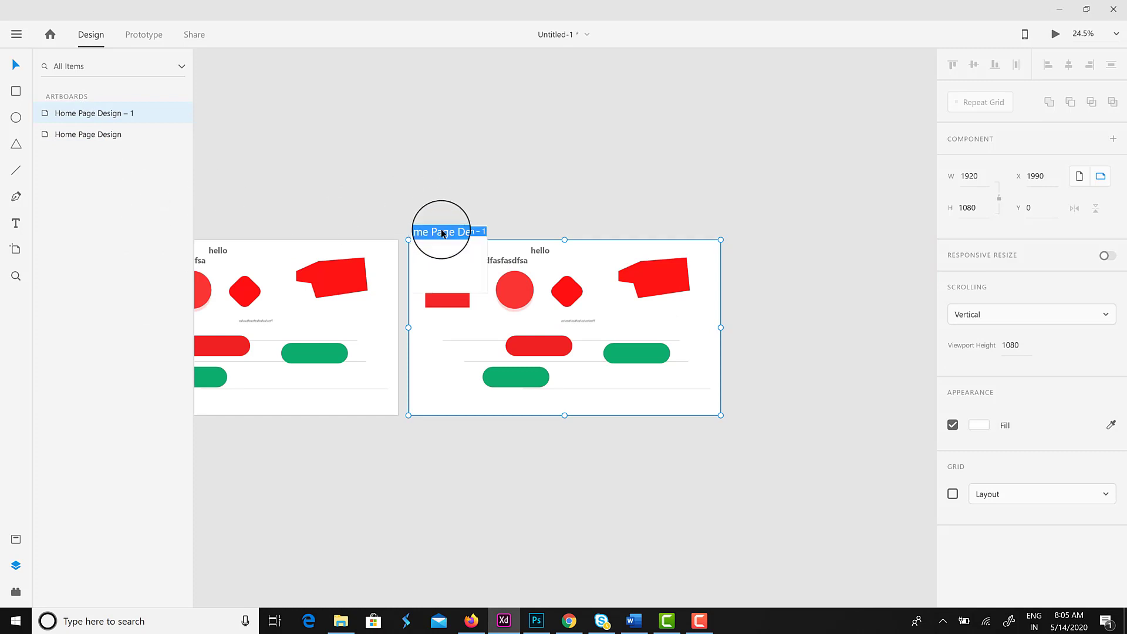
{"action": "type", "text": "page 2"}
{"action": "key", "text": "Return"}
Delete the rounded buttons, the lines and the red rectangle from the page 2 artboard.
{"action": "left_click", "coordinate": [514, 290]}
{"action": "left_click_drag", "start_coordinate": [601, 395], "coordinate": [499, 335]}
{"action": "key", "text": "Delete"}
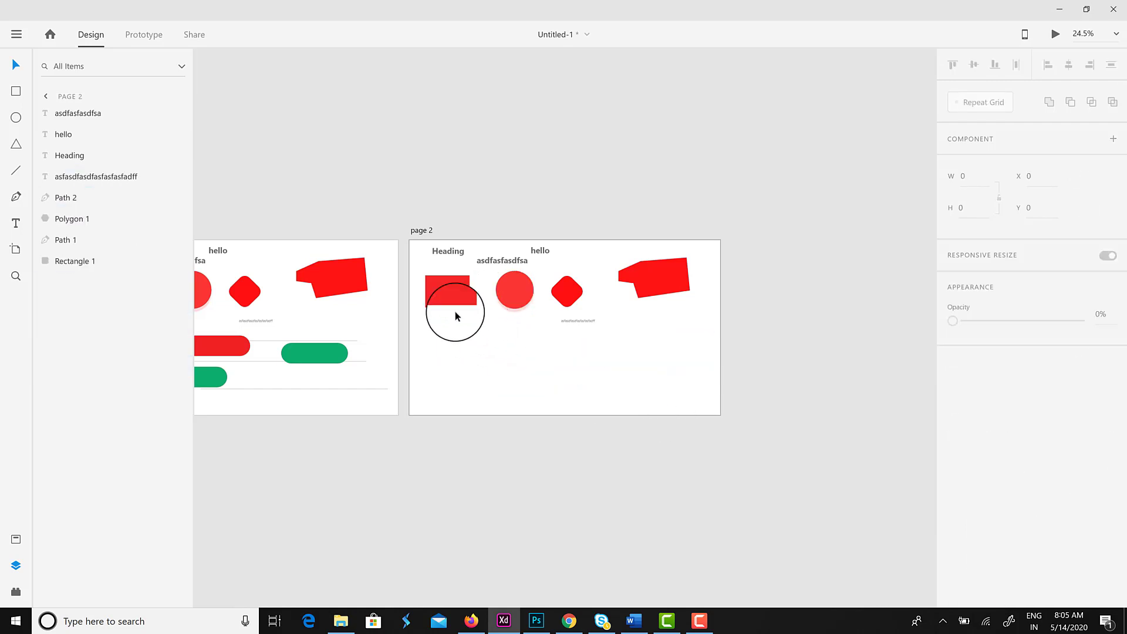
{"action": "left_click", "coordinate": [464, 301]}
{"action": "key", "text": "Delete"}
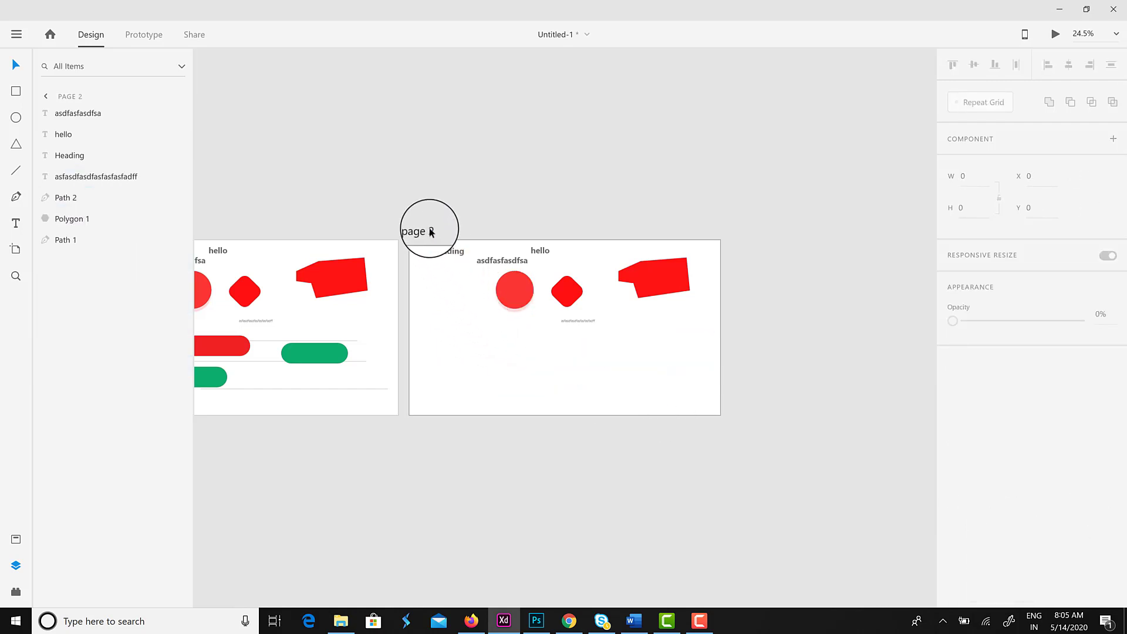
On the Home Page Design artboard, delete the green button on the right and the three lines.
{"action": "right_click", "coordinate": [431, 232]}
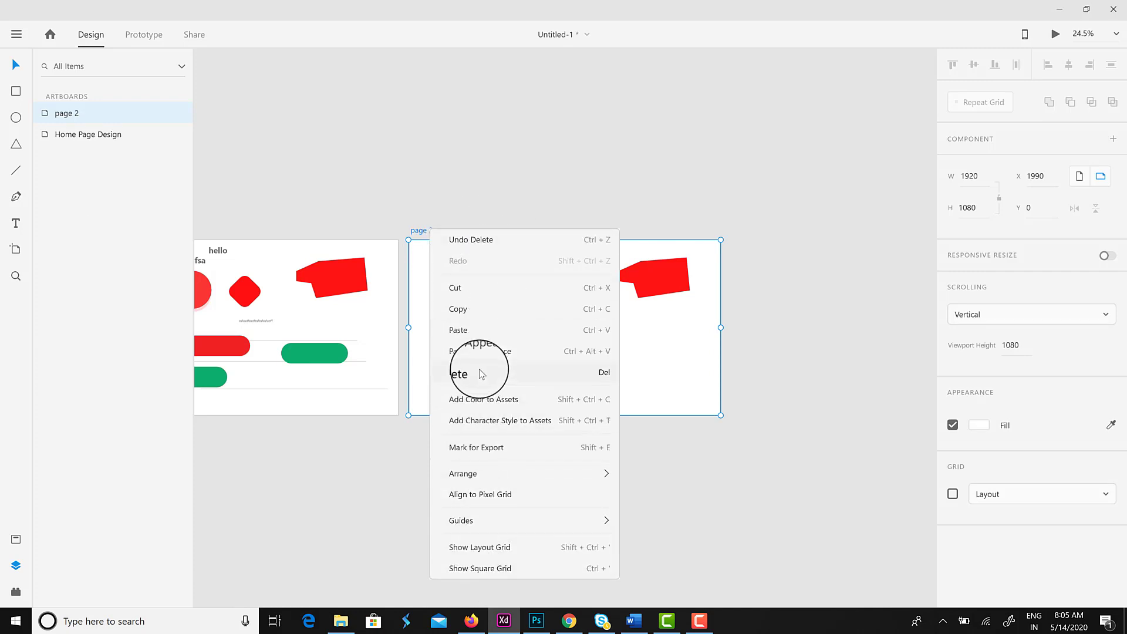
{"action": "left_click", "coordinate": [100, 136]}
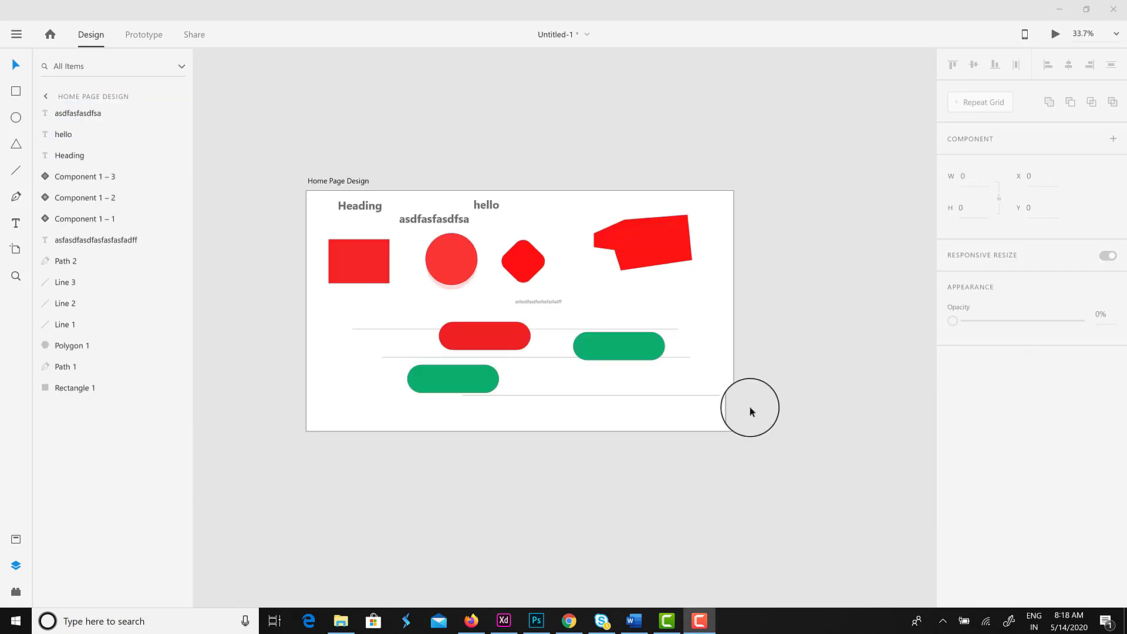
{"action": "scroll", "coordinate": [749, 408], "scroll_direction": "up", "scroll_amount": 3}
{"action": "left_click_drag", "start_coordinate": [761, 438], "coordinate": [597, 254]}
{"action": "key", "text": "Delete"}
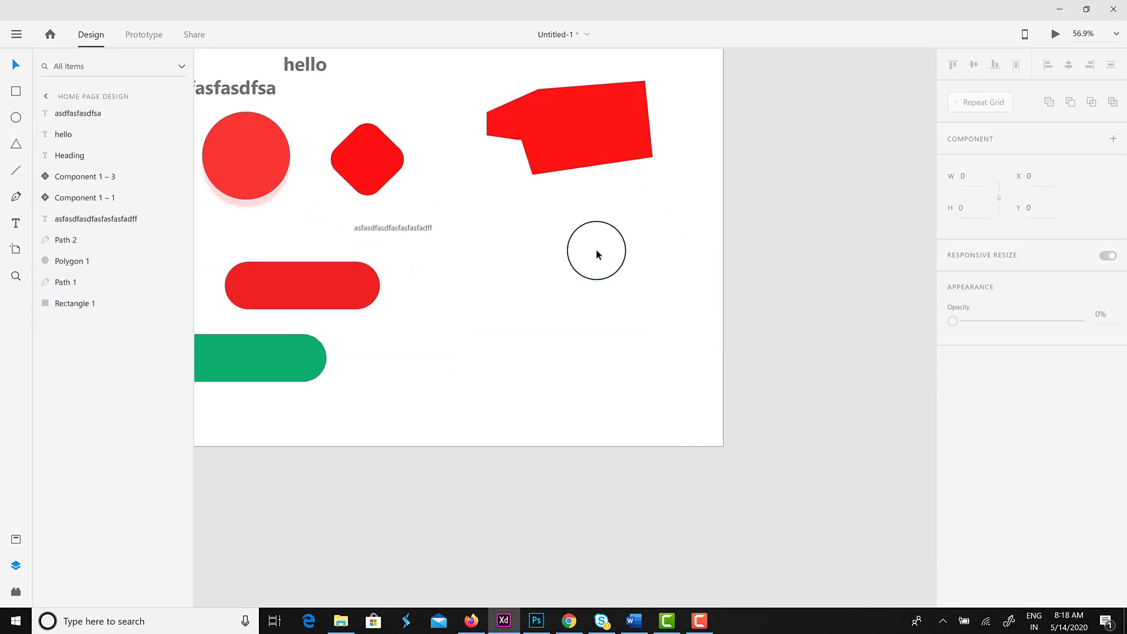
Draw a white rectangle about 287 by 206 just right of the red rounded button.
{"action": "left_click", "coordinate": [17, 91]}
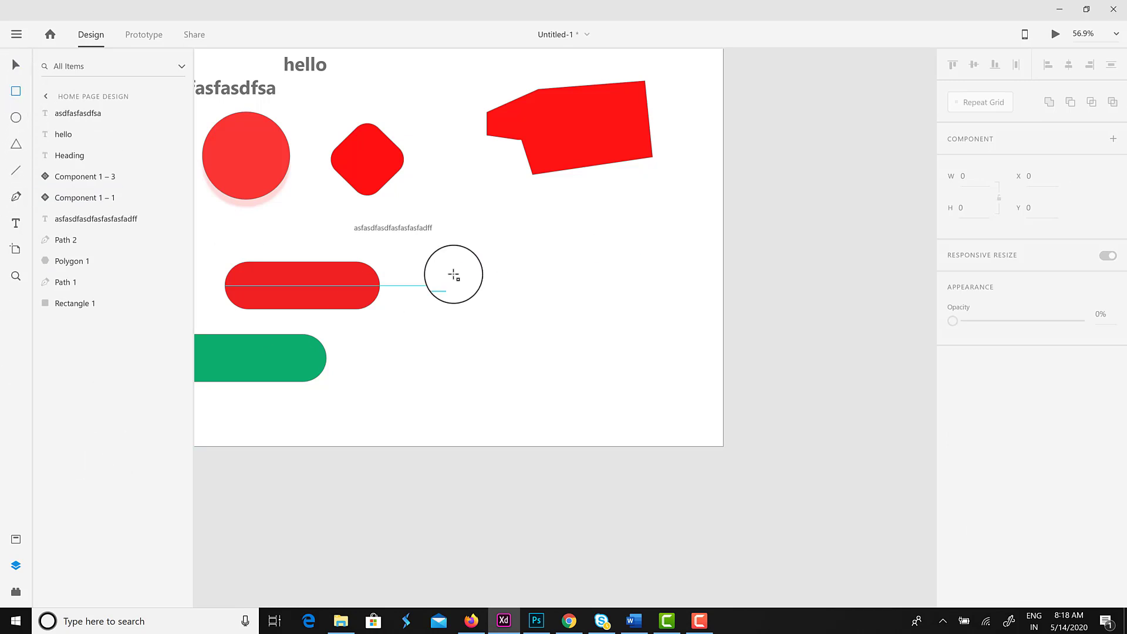
{"action": "left_click_drag", "start_coordinate": [494, 316], "coordinate": [549, 358]}
{"action": "left_click", "coordinate": [23, 68]}
{"action": "left_click_drag", "start_coordinate": [463, 301], "coordinate": [443, 311]}
Add an enlarged "BOX1" text inside the new rectangle and align both objects on their vertical middle.
{"action": "left_click", "coordinate": [15, 224]}
{"action": "left_click", "coordinate": [443, 307]}
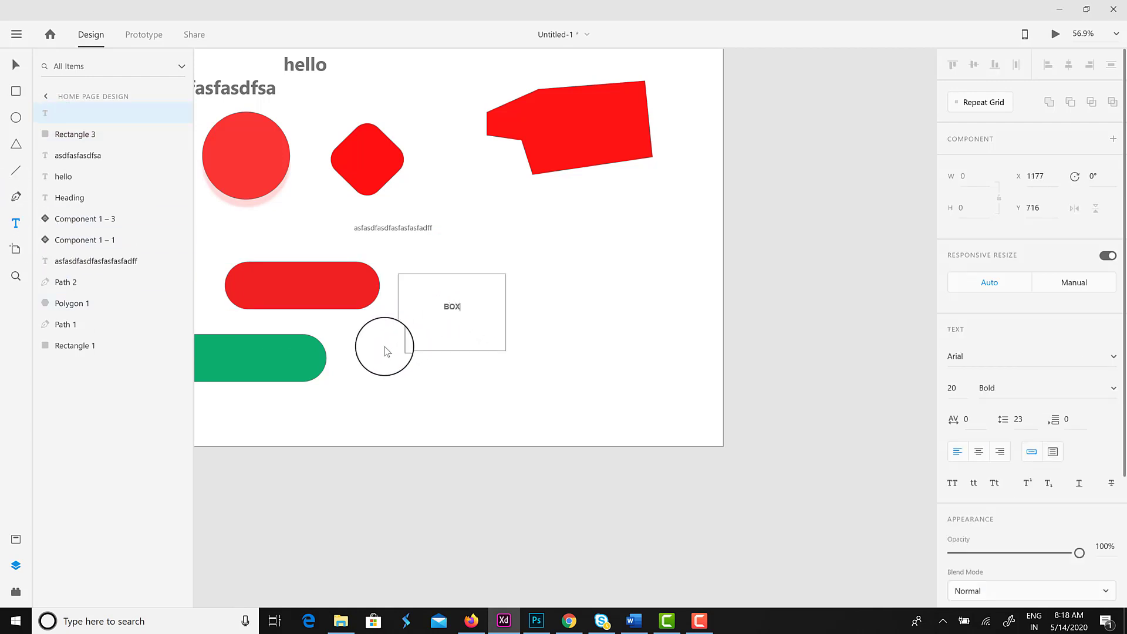
{"action": "left_click", "coordinate": [16, 65]}
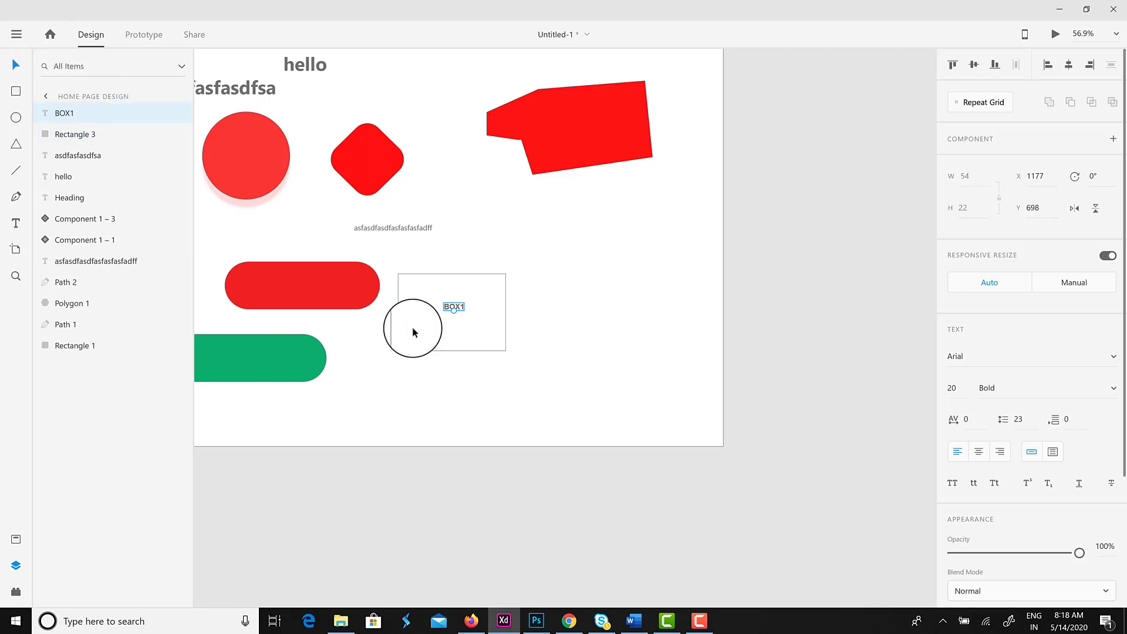
{"action": "left_click_drag", "start_coordinate": [458, 327], "coordinate": [453, 322]}
{"action": "left_click", "coordinate": [474, 350], "text": "shift"}
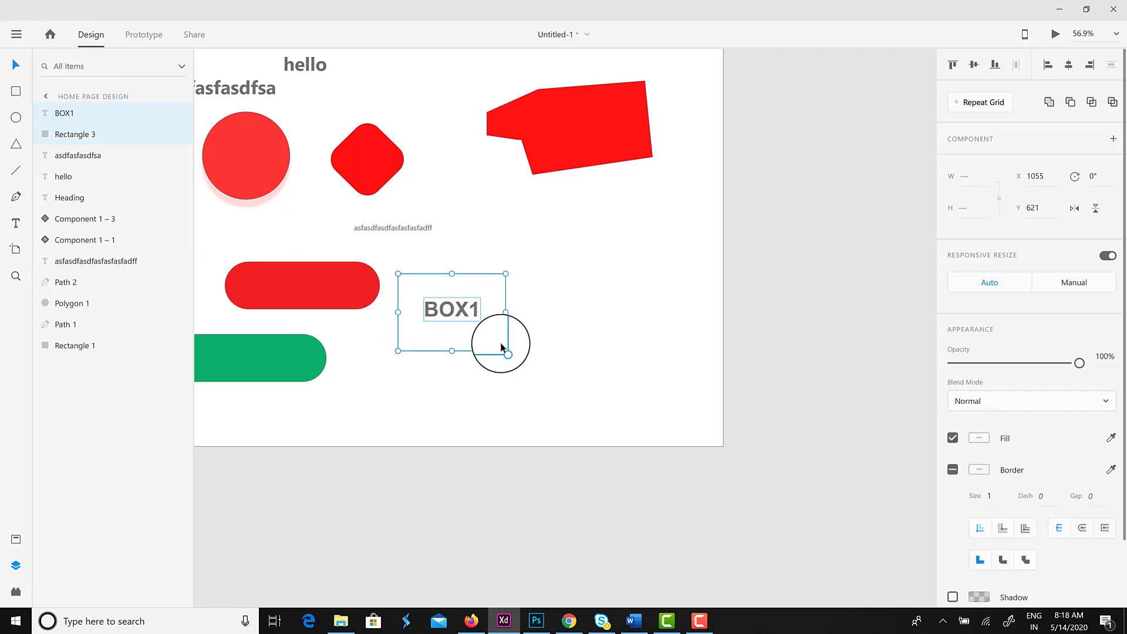
{"action": "left_click", "coordinate": [973, 65]}
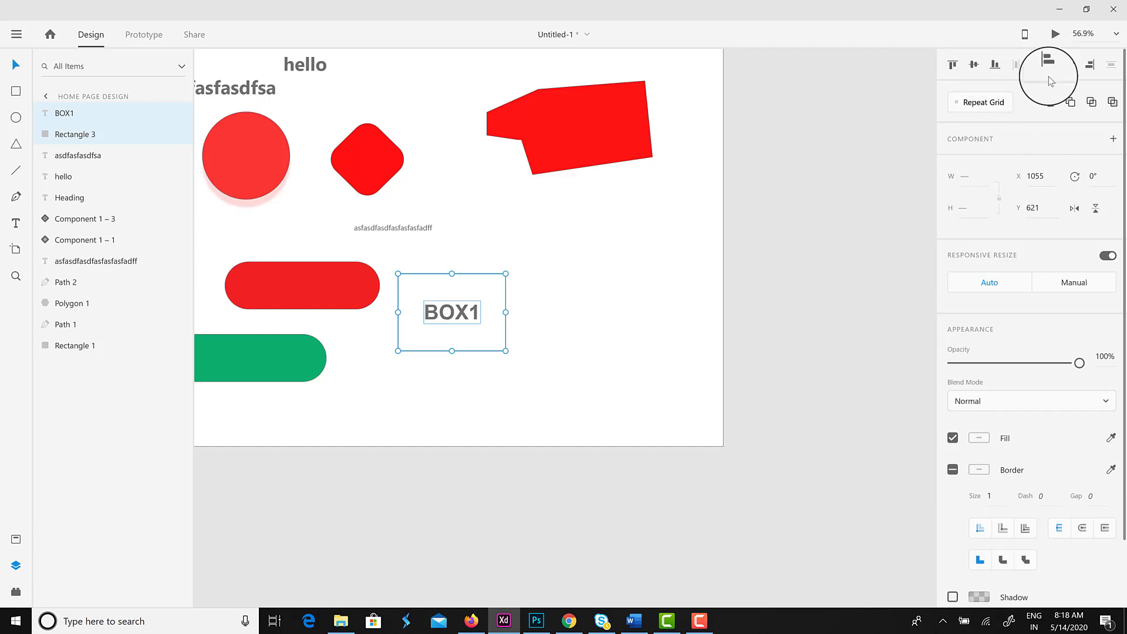
Turn the BOX1 text and its rectangle into a Repeat Grid, extended to three boxes across and further downward.
{"action": "left_click", "coordinate": [985, 102]}
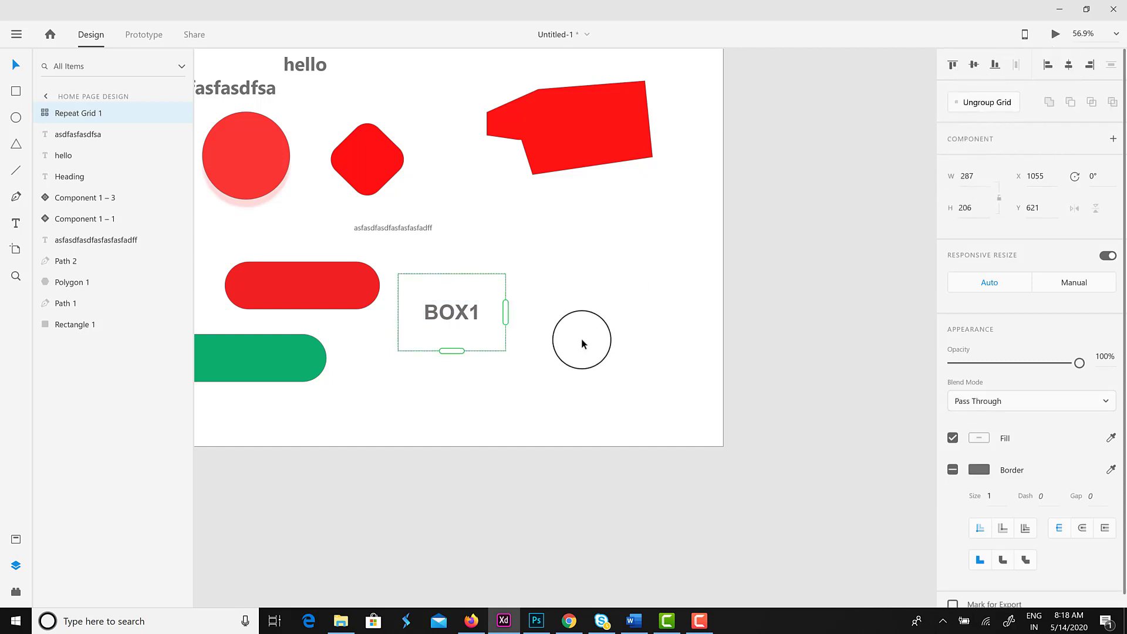
{"action": "left_click_drag", "start_coordinate": [535, 318], "coordinate": [745, 369]}
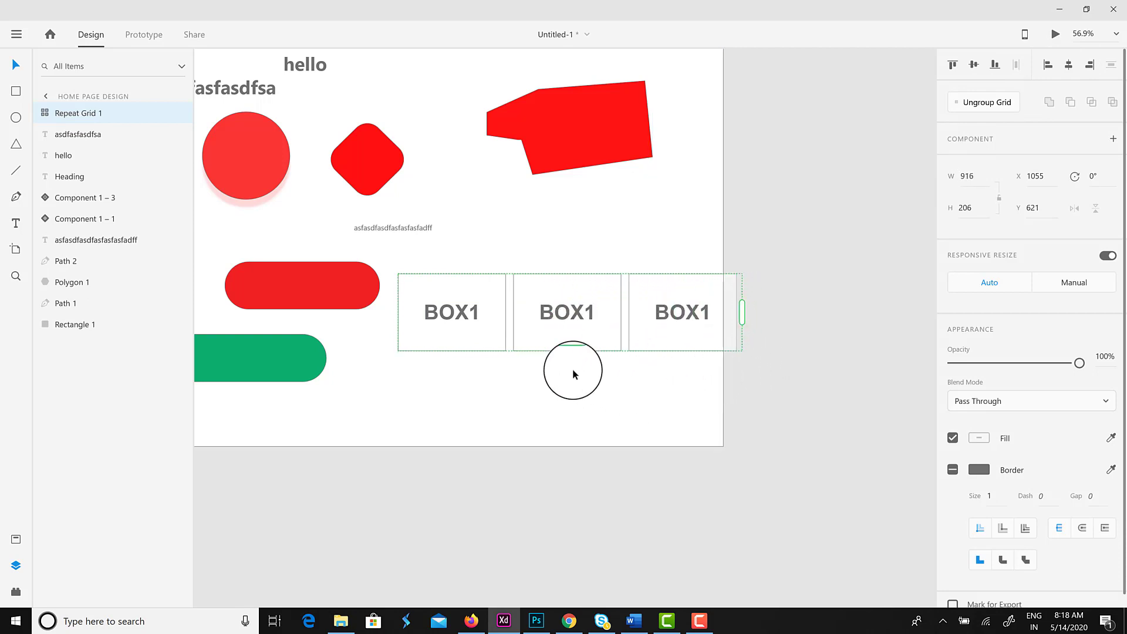
{"action": "left_click_drag", "start_coordinate": [567, 351], "coordinate": [592, 447]}
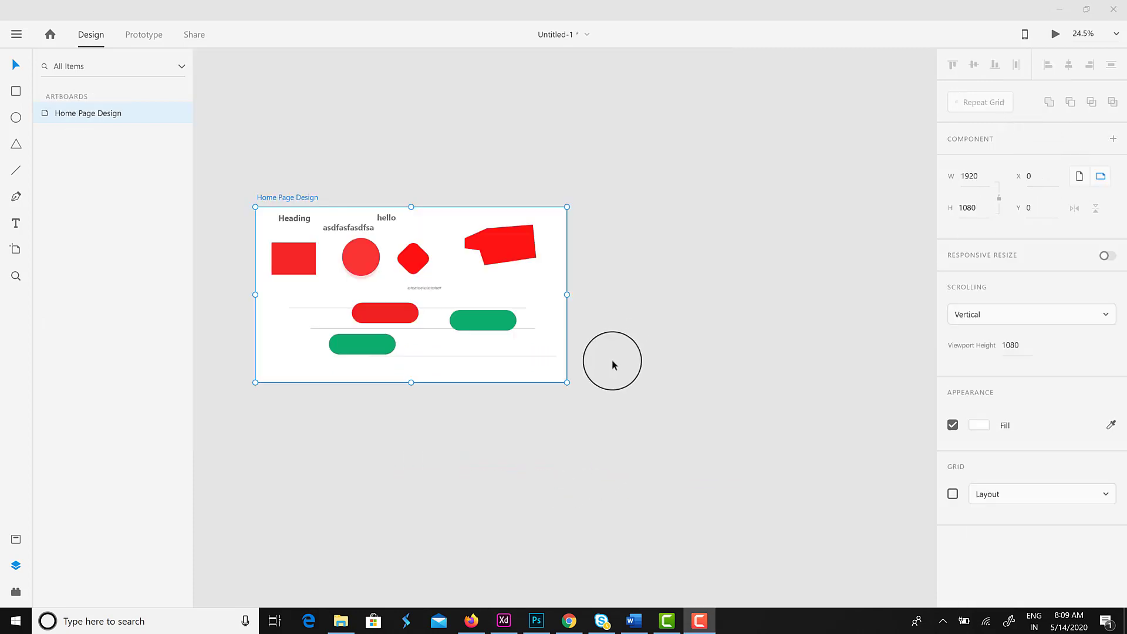
Make a duplicate of the full Home Page Design artboard and name it page 2.
{"action": "scroll", "coordinate": [503, 357], "scroll_direction": "up", "scroll_amount": 2}
{"action": "scroll", "coordinate": [502, 357], "scroll_direction": "down", "scroll_amount": 1}
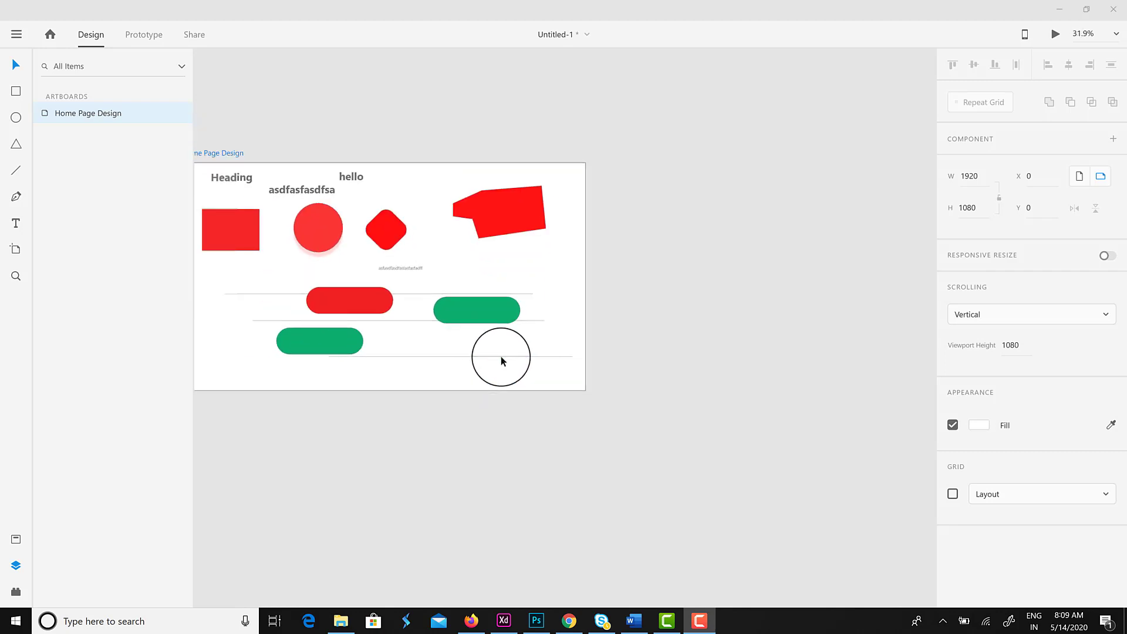
{"action": "left_click", "coordinate": [497, 353]}
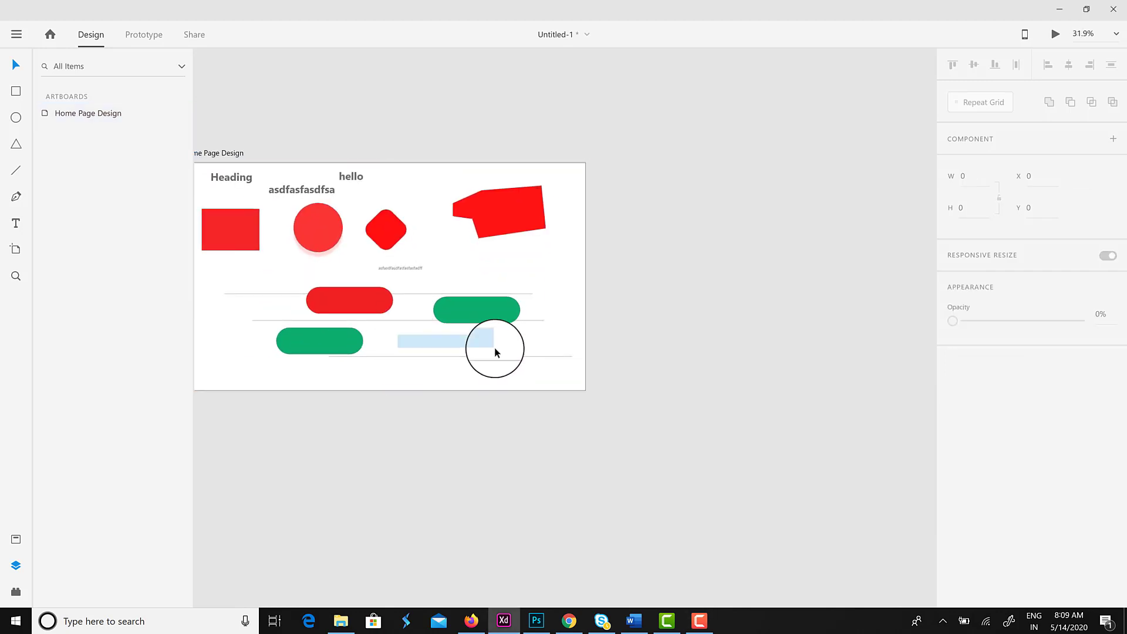
{"action": "right_click", "coordinate": [108, 113]}
{"action": "left_click", "coordinate": [145, 203]}
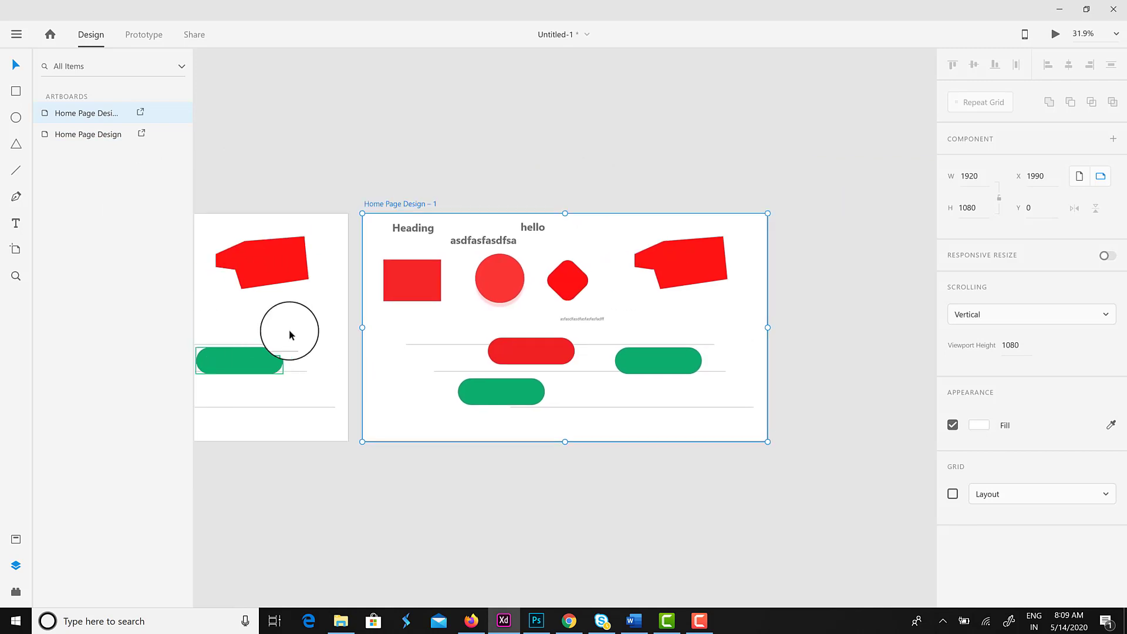
{"action": "double_click", "coordinate": [397, 205]}
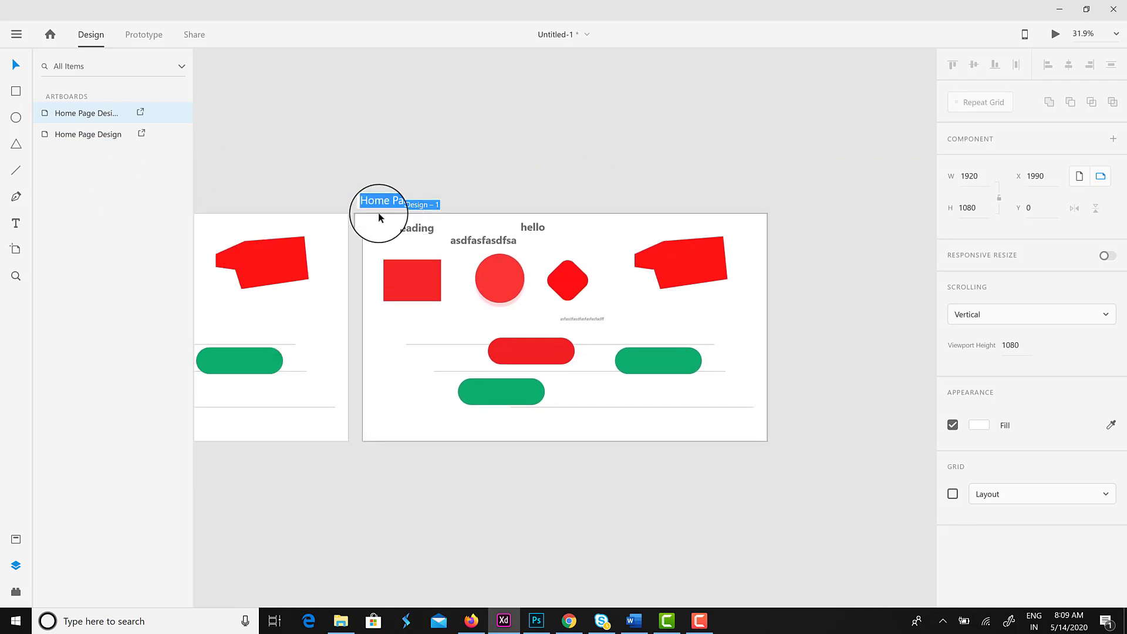
{"action": "key", "text": "Return"}
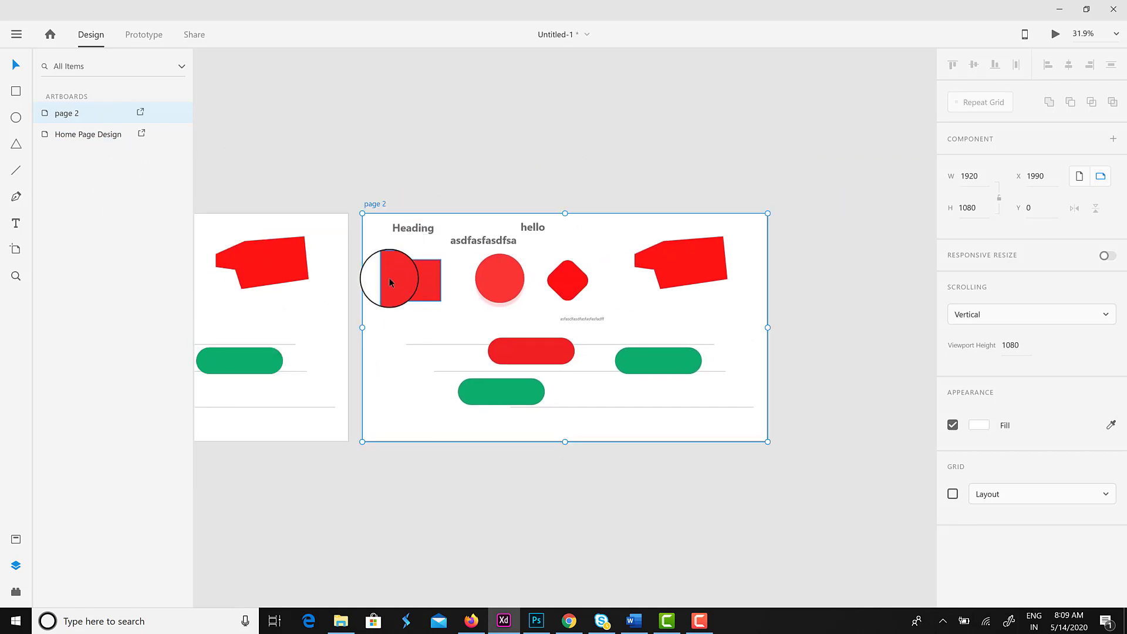
Delete all shapes, lines, buttons and the small text from page 2, keeping Heading, hello and asdfasfasdfsa.
{"action": "left_click_drag", "start_coordinate": [390, 281], "coordinate": [681, 399]}
{"action": "mouse_move", "coordinate": [731, 467]}
{"action": "left_mouse_down"}
{"action": "mouse_move", "coordinate": [396, 278]}
{"action": "mouse_move", "coordinate": [738, 393]}
{"action": "left_mouse_up"}
{"action": "key", "text": "Delete"}
Draw a rectangle about 1578 by 456 on page 2 below the texts and fill it with olive.
{"action": "left_click", "coordinate": [16, 91]}
{"action": "left_click", "coordinate": [978, 470]}
{"action": "left_click_drag", "start_coordinate": [907, 440], "coordinate": [908, 478]}
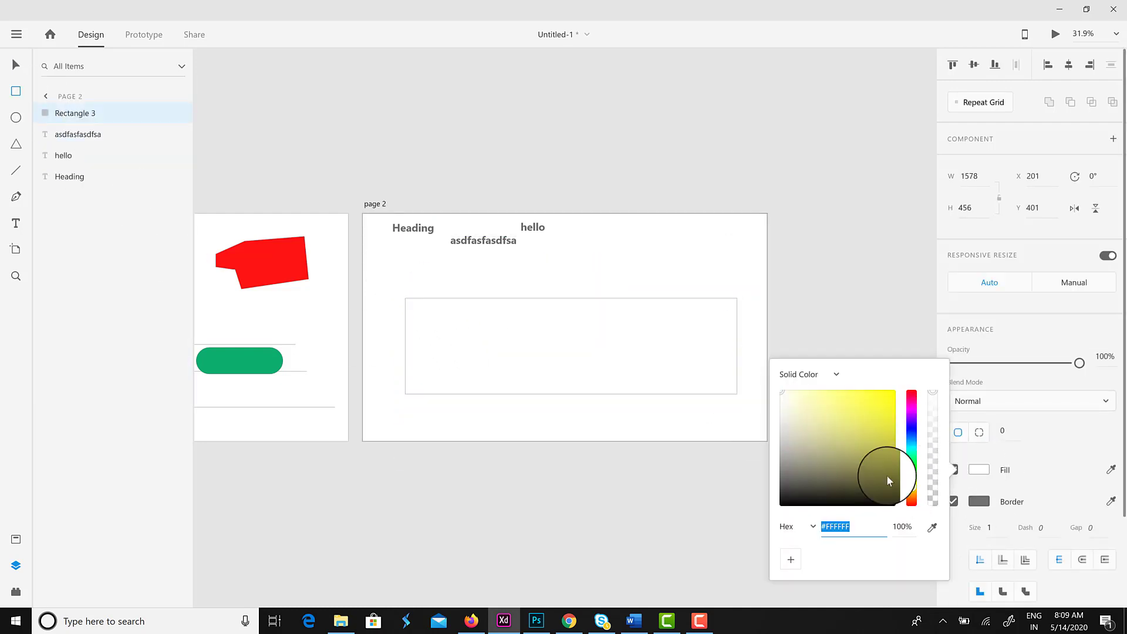
{"action": "left_click", "coordinate": [886, 453]}
{"action": "left_click", "coordinate": [606, 314]}
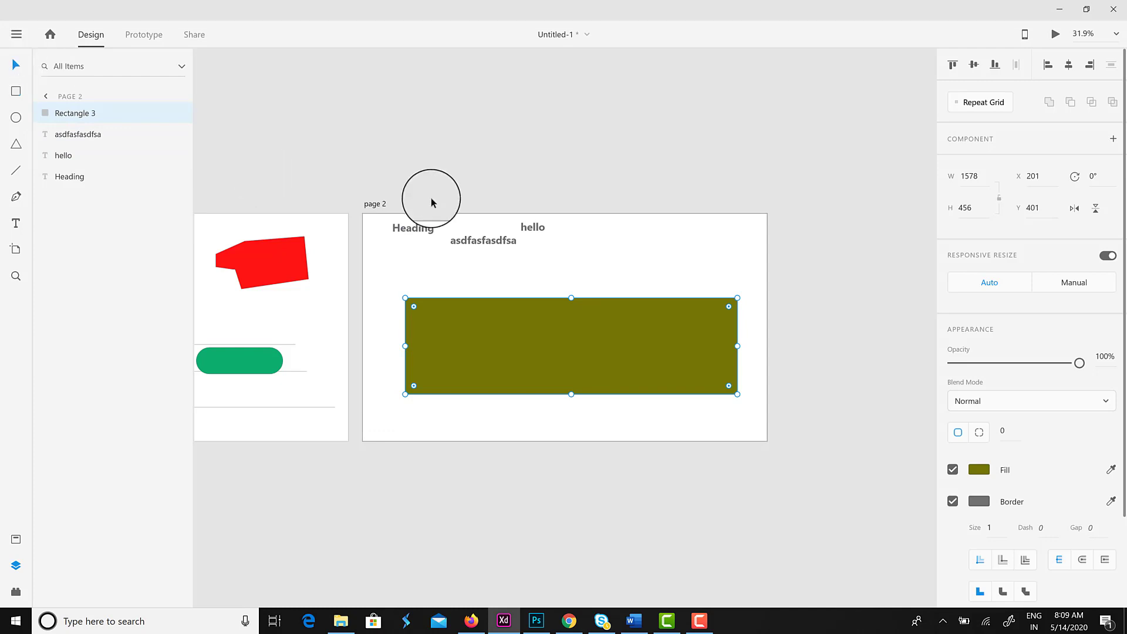
Duplicate the page 2 artboard and rename the copy page 3.
{"action": "left_click", "coordinate": [386, 206]}
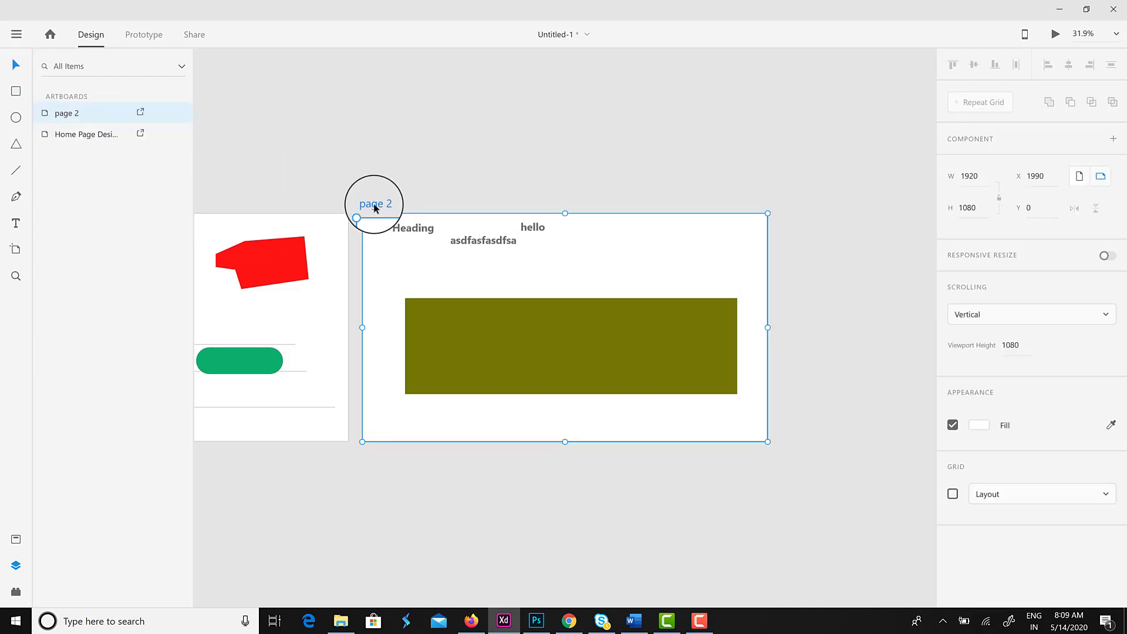
{"action": "right_click", "coordinate": [79, 113]}
{"action": "left_click", "coordinate": [101, 193]}
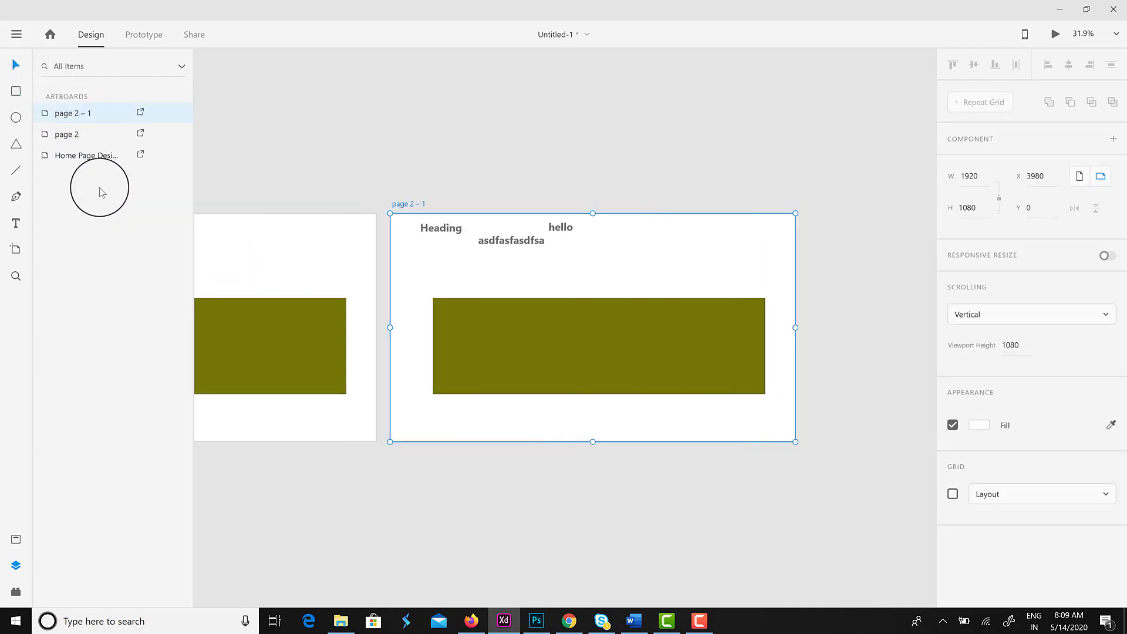
{"action": "double_click", "coordinate": [385, 205]}
{"action": "type", "text": "page 3"}
{"action": "key", "text": "Return"}
Change the fill of the large rectangle on page 3 to black.
{"action": "left_click", "coordinate": [509, 333]}
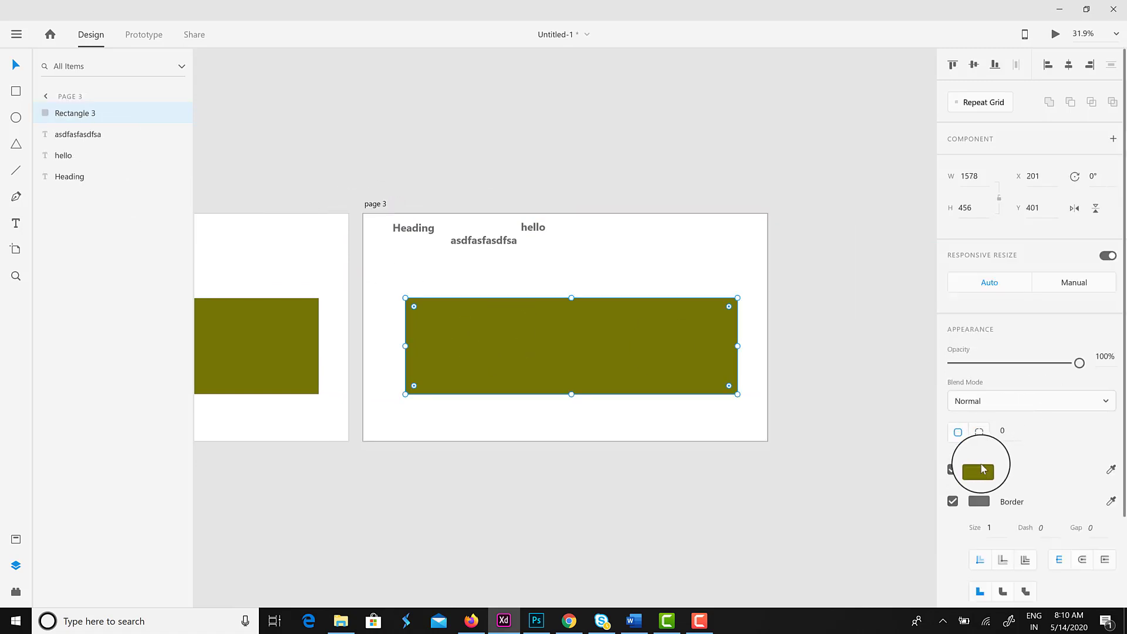
{"action": "left_click", "coordinate": [982, 469]}
{"action": "left_click_drag", "start_coordinate": [911, 446], "coordinate": [912, 469]}
{"action": "left_click_drag", "start_coordinate": [887, 449], "coordinate": [838, 473]}
{"action": "key", "text": "Escape"}
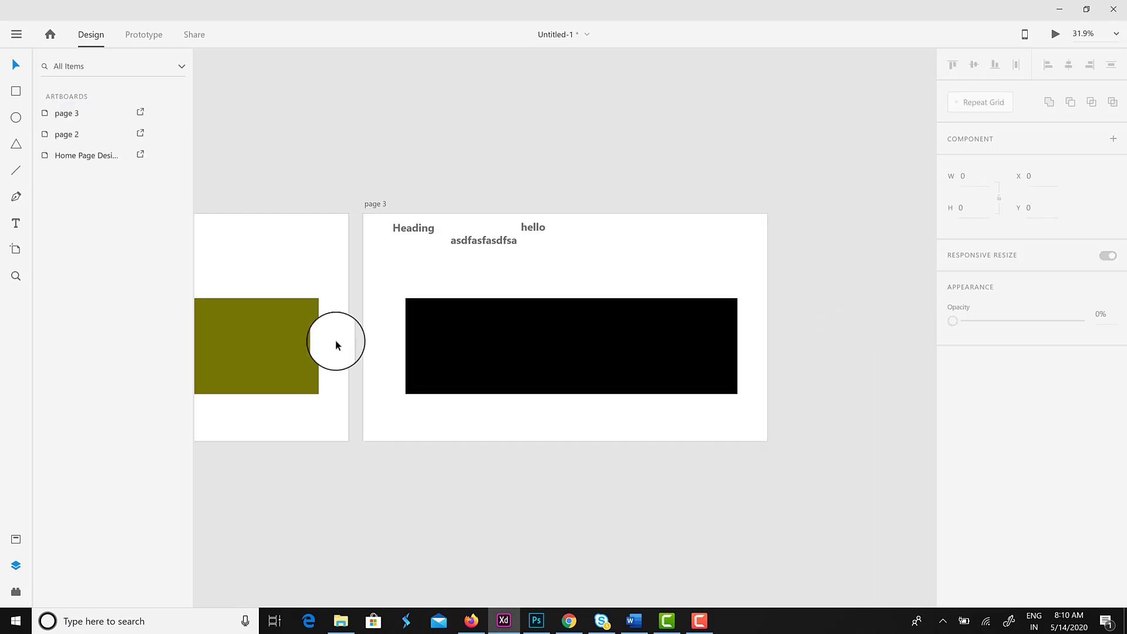
In prototype mode, link the Home Page Design artboard to page 2 with the Tap trigger and Transition action.
{"action": "left_click_drag", "start_coordinate": [460, 367], "coordinate": [786, 344]}
{"action": "scroll", "coordinate": [554, 323], "scroll_direction": "down", "scroll_amount": 5}
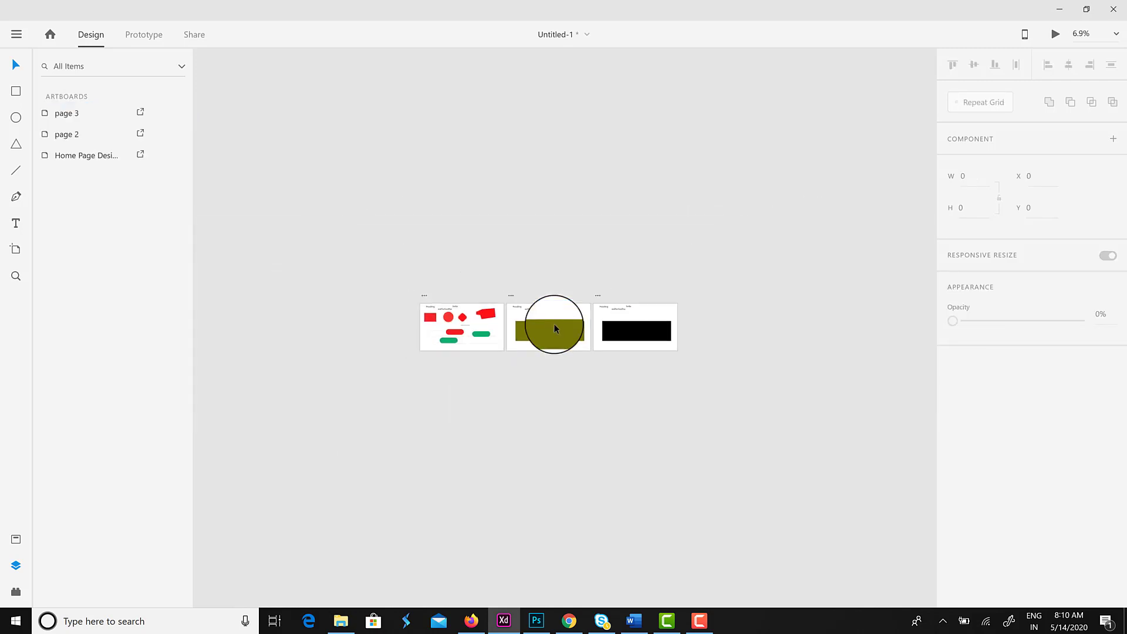
{"action": "scroll", "coordinate": [554, 323], "scroll_direction": "up", "scroll_amount": 3}
{"action": "left_click", "coordinate": [144, 34]}
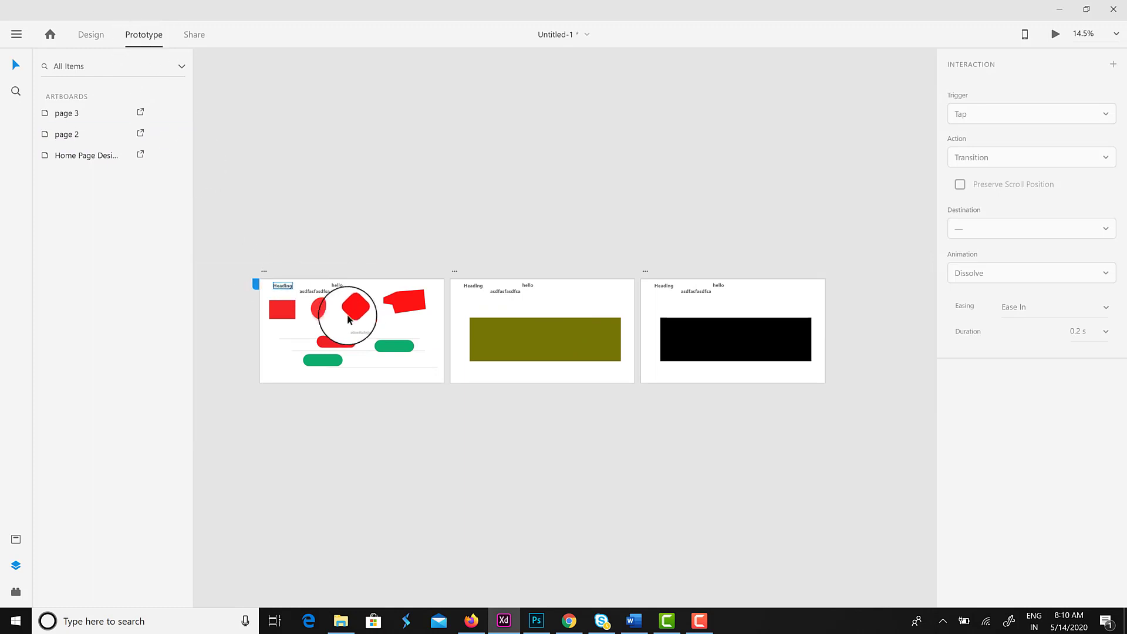
{"action": "scroll", "coordinate": [360, 315], "scroll_direction": "up", "scroll_amount": 4}
{"action": "left_click", "coordinate": [596, 352]}
{"action": "left_click_drag", "start_coordinate": [601, 354], "coordinate": [623, 379]}
{"action": "left_click", "coordinate": [1087, 155]}
{"action": "left_click", "coordinate": [1082, 181]}
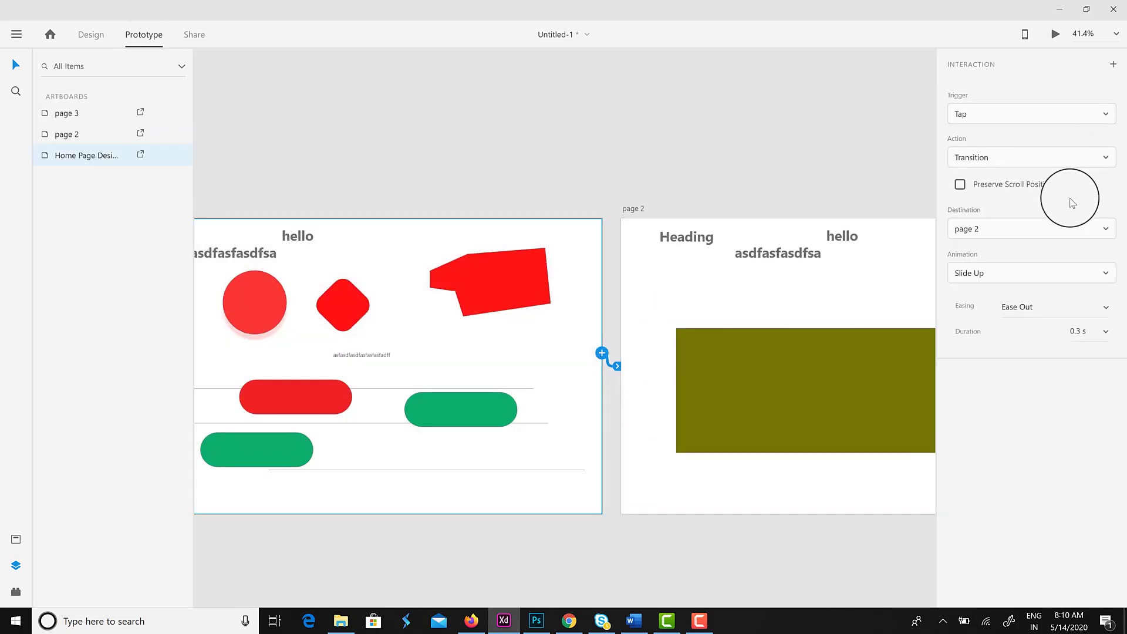
Set the animation of the transition from Home Page Design to page 2 to Dissolve.
{"action": "left_click", "coordinate": [1042, 276]}
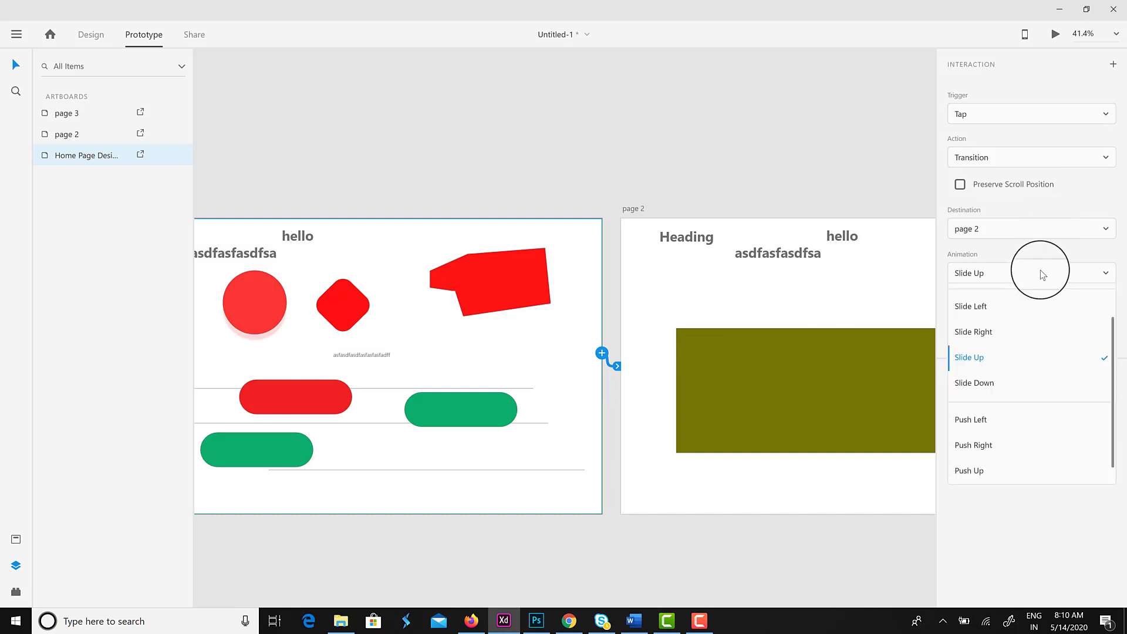
{"action": "left_click", "coordinate": [1002, 424]}
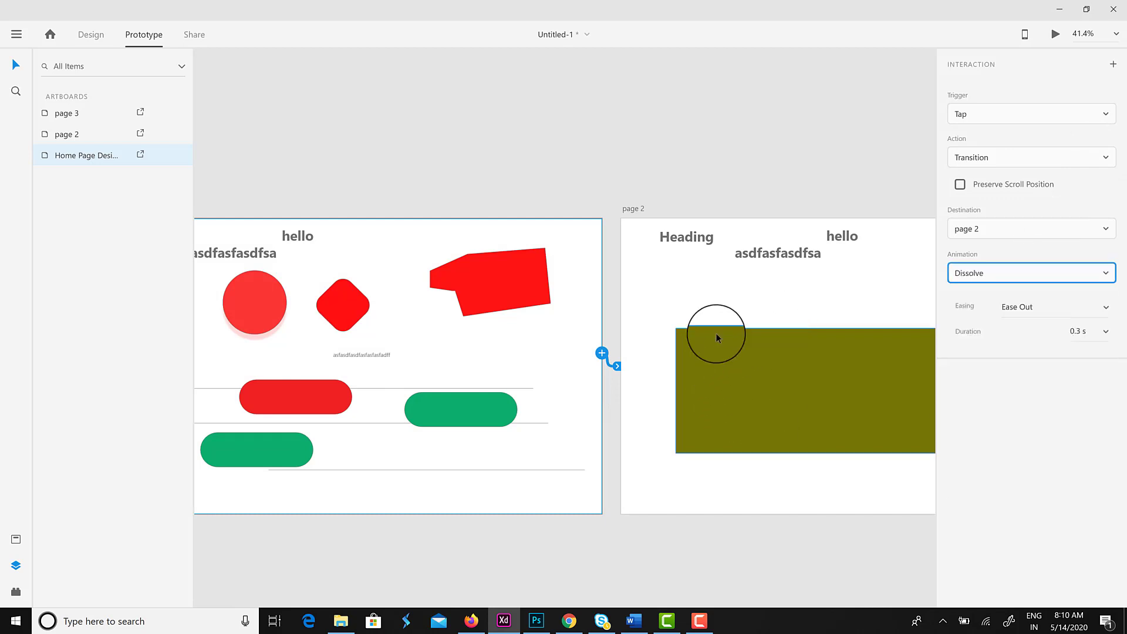
{"action": "key", "text": "space"}
{"action": "key", "text": "Escape"}
{"action": "left_click", "coordinate": [824, 534]}
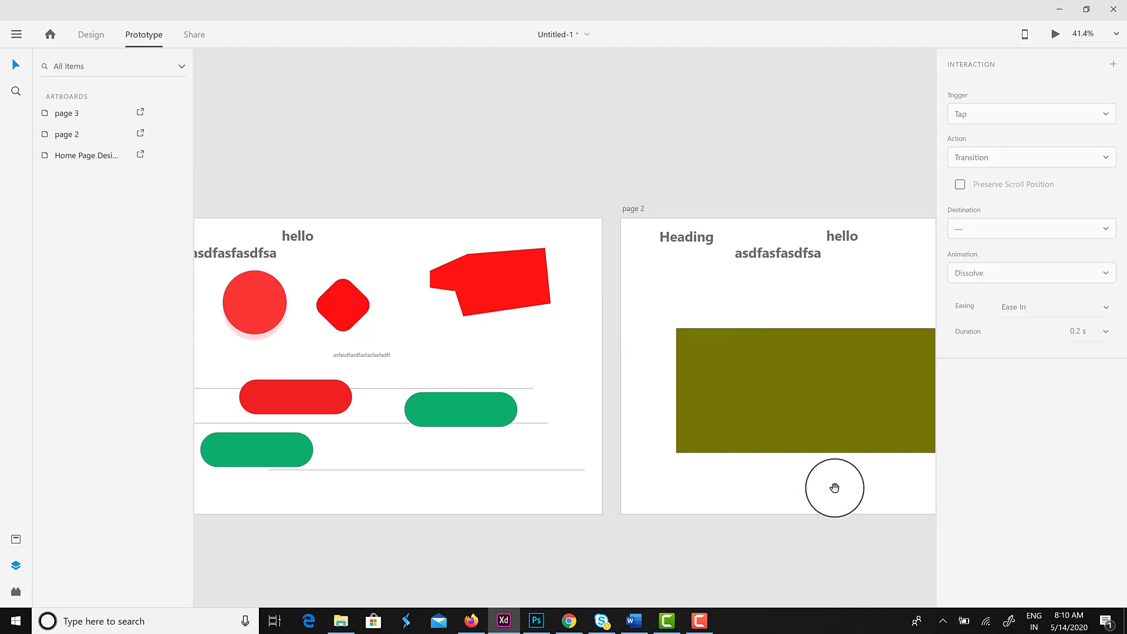
{"action": "left_click_drag", "start_coordinate": [834, 488], "coordinate": [310, 428]}
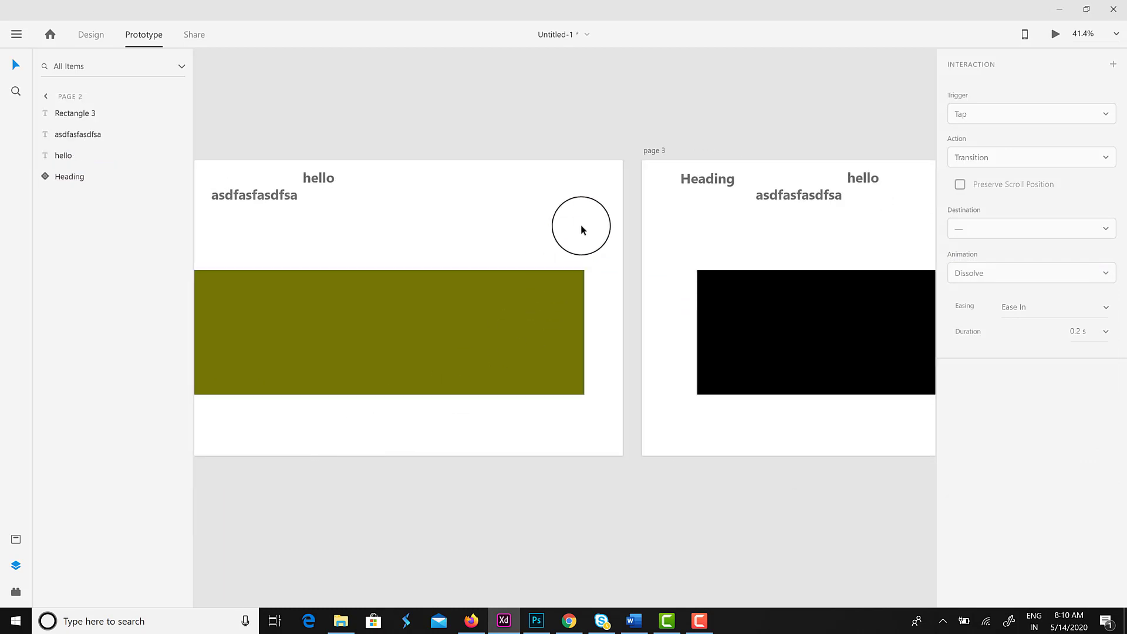
Link the page 2 artboard to page 3 and choose an animation for the transition.
{"action": "left_click", "coordinate": [581, 226]}
{"action": "left_click_drag", "start_coordinate": [624, 294], "coordinate": [659, 342]}
{"action": "left_click", "coordinate": [1021, 276]}
{"action": "left_click", "coordinate": [990, 485]}
{"action": "left_click", "coordinate": [788, 481]}
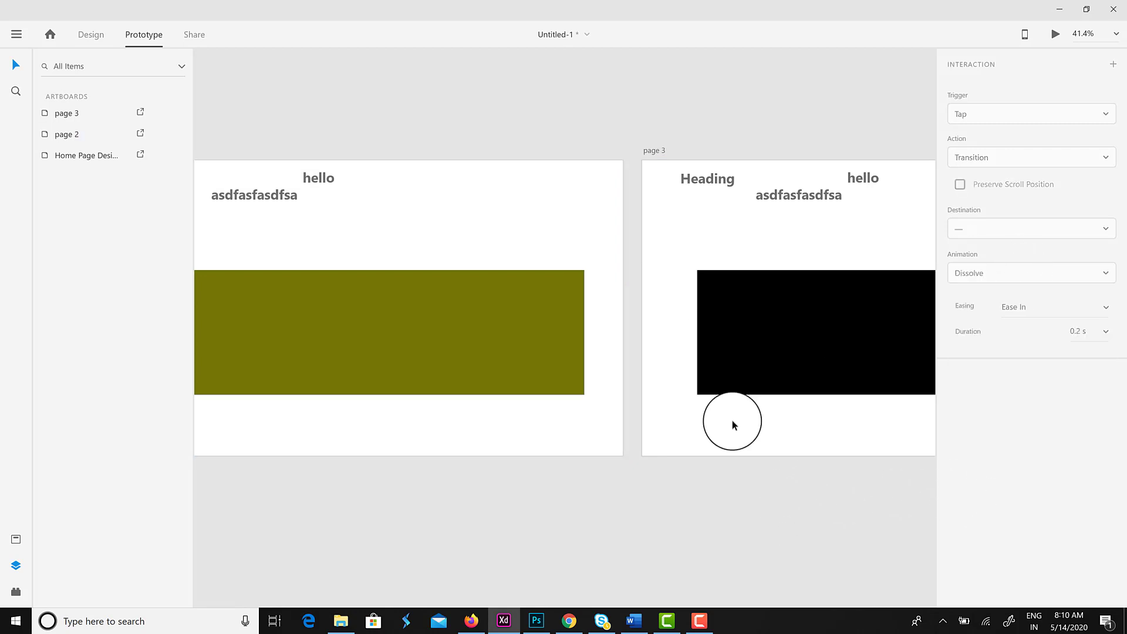
Preview the prototype from the Home Page Design artboard and test its transition to the linked page.
{"action": "scroll", "coordinate": [725, 370], "scroll_direction": "down", "scroll_amount": 8}
{"action": "left_click", "coordinate": [544, 365]}
{"action": "key", "text": "Escape"}
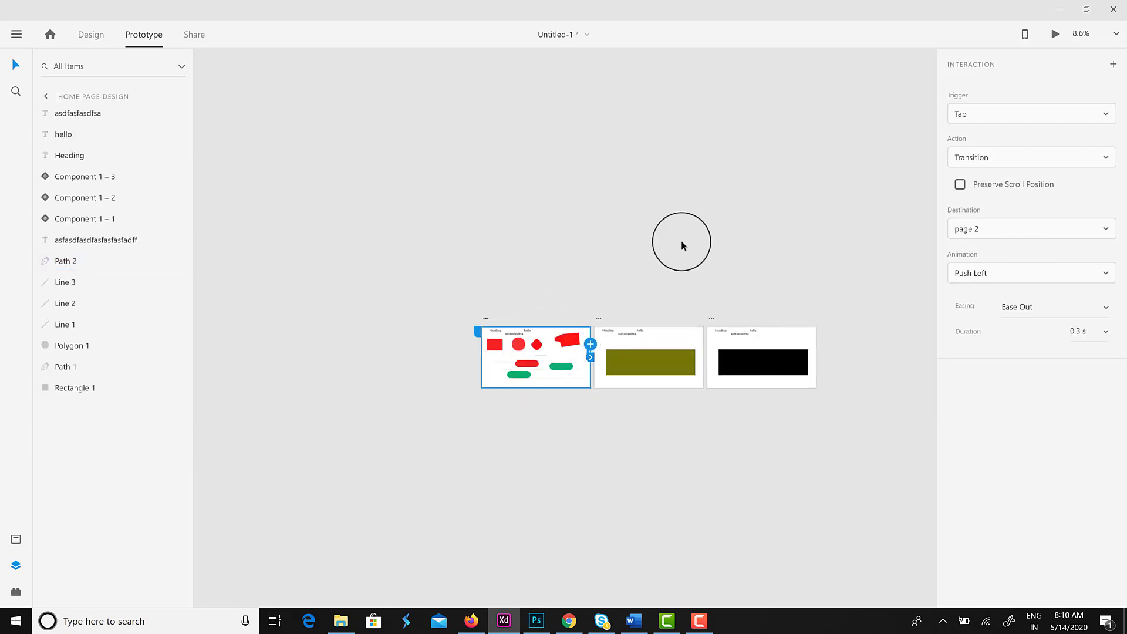
{"action": "left_click", "coordinate": [1055, 43]}
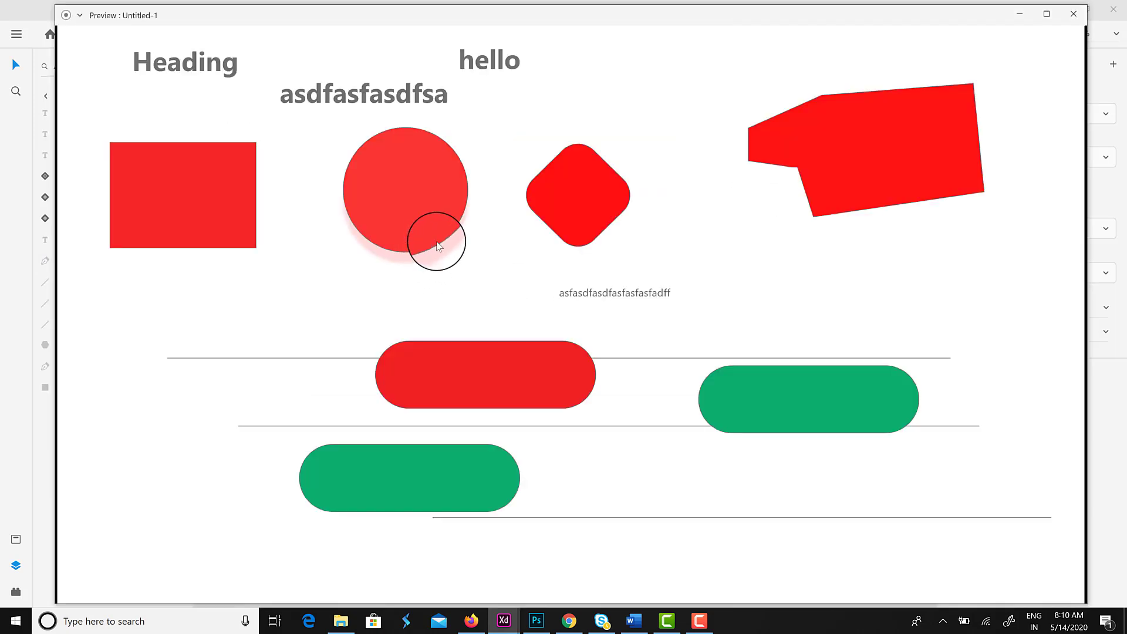
{"action": "left_click", "coordinate": [434, 242]}
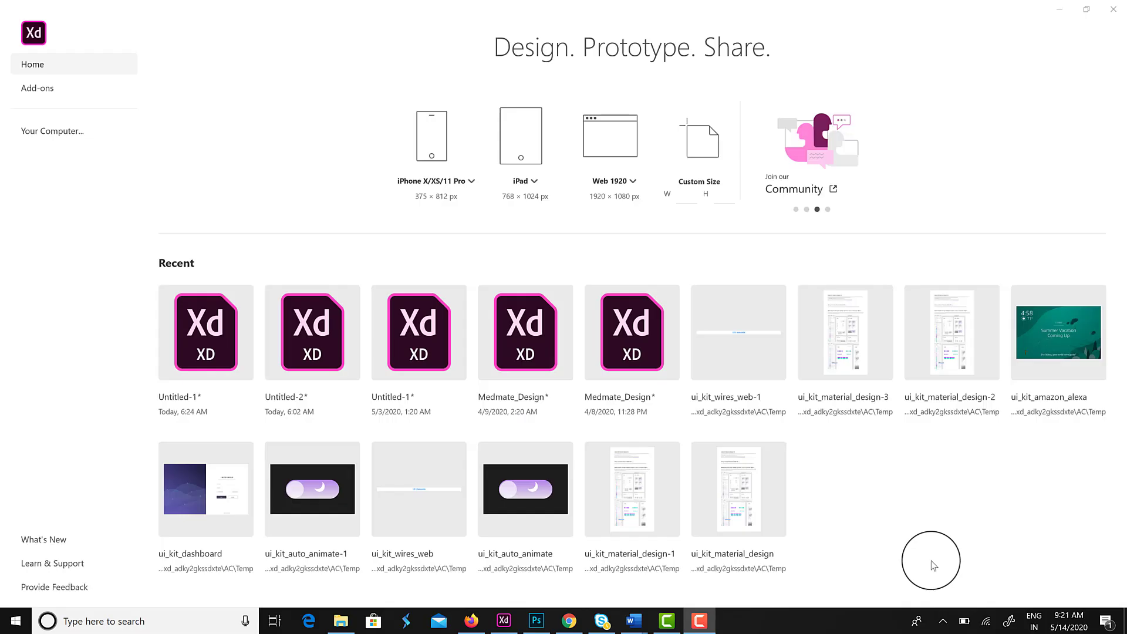
Create a new Web 1920 document (1920 × 1080) and rename its artboard Home _ Wireframe.
{"action": "left_click", "coordinate": [633, 181]}
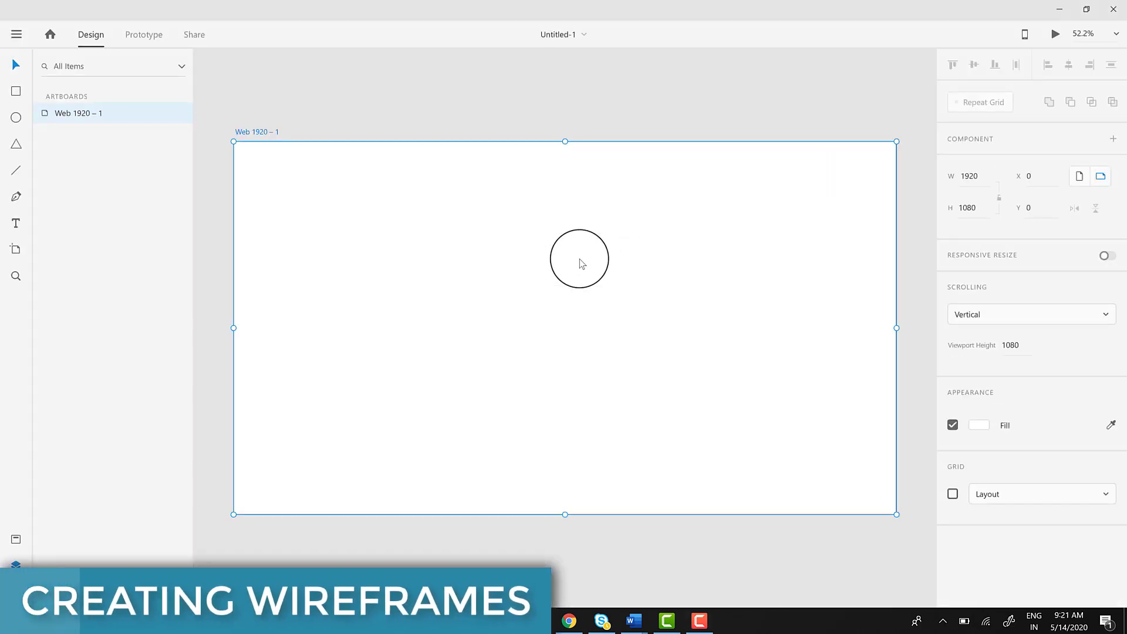
{"action": "double_click", "coordinate": [275, 134]}
{"action": "type", "text": "H"}
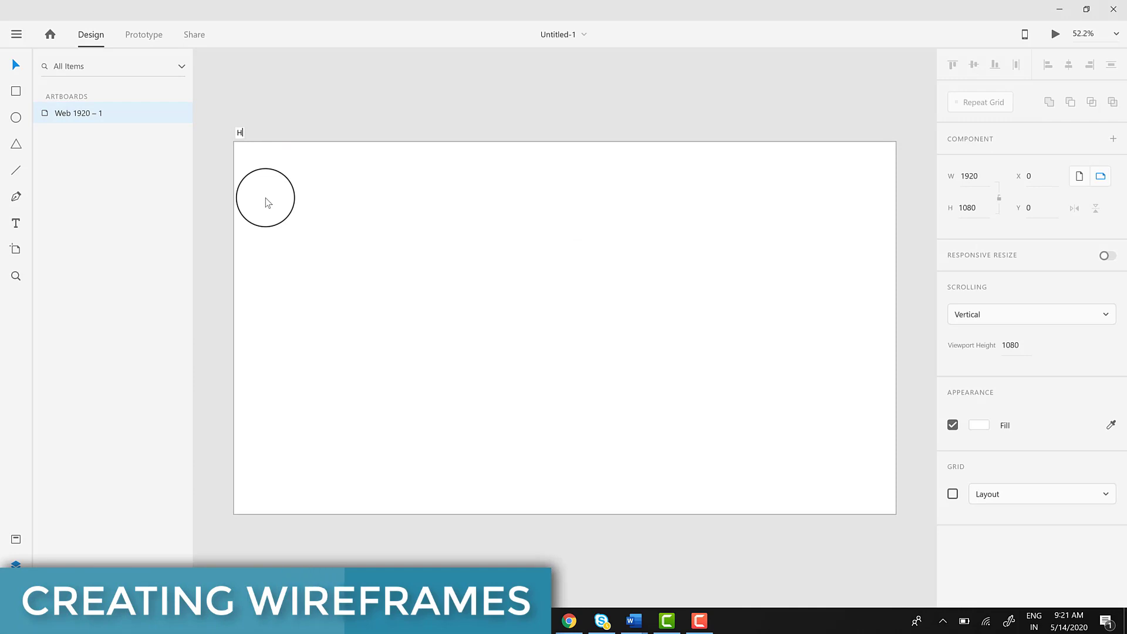
{"action": "type", "text": "ome _ W"}
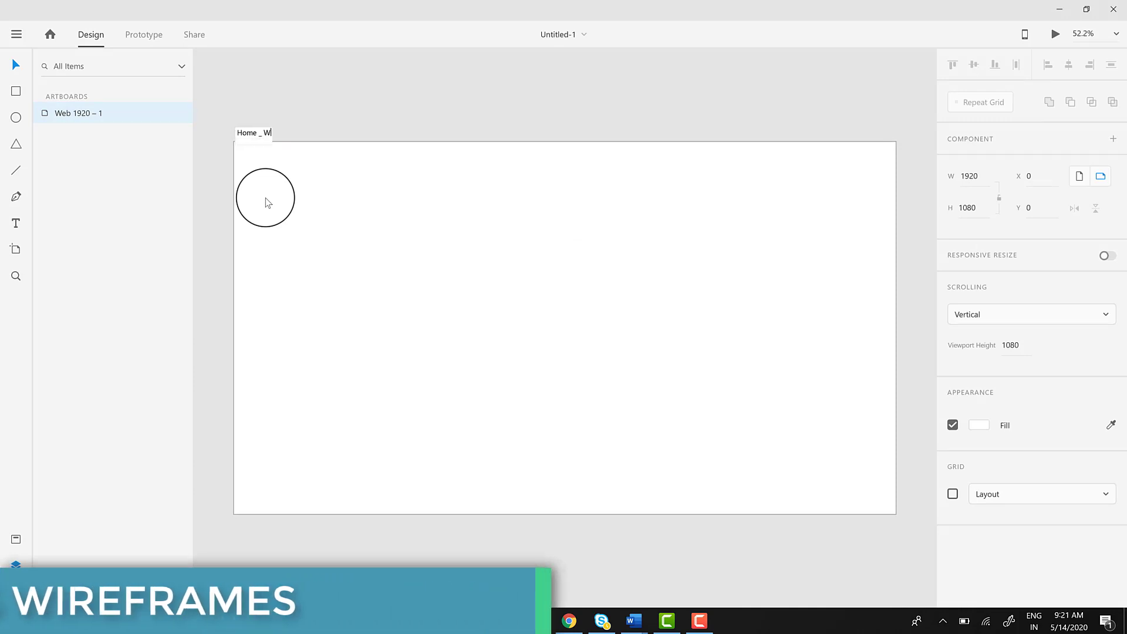
{"action": "type", "text": "ireframe"}
{"action": "key", "text": "Return"}
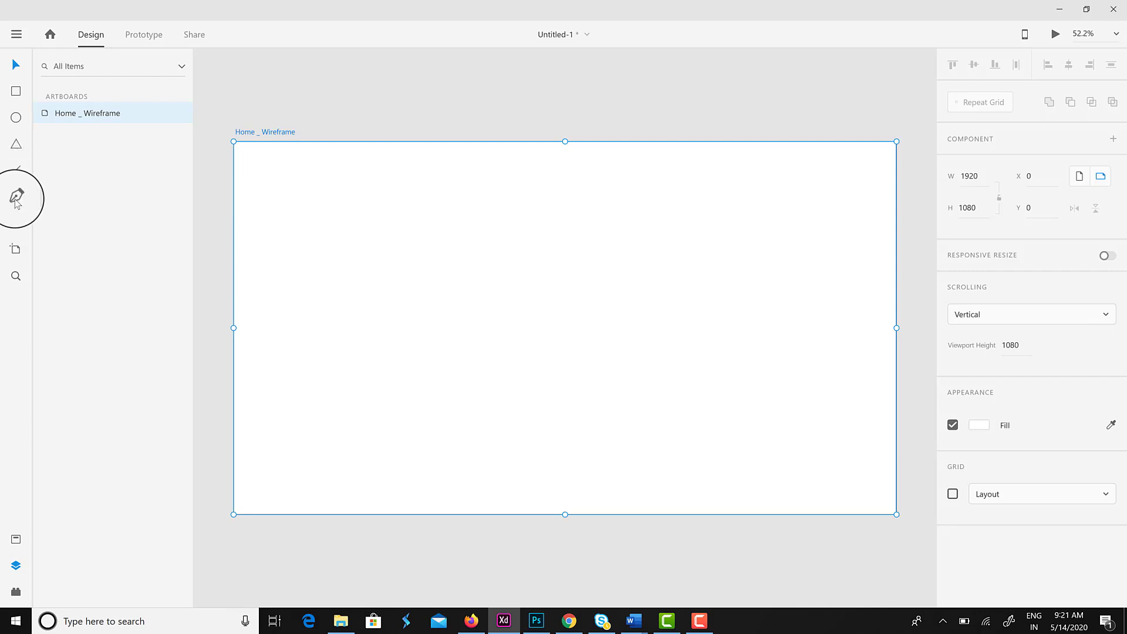
With the Pen tool, draw a closed four-sided shape about 491 × 129 with a slanted right side at the artboard's upper left edge.
{"action": "left_click", "coordinate": [233, 153]}
{"action": "left_click", "coordinate": [385, 154]}
{"action": "left_click", "coordinate": [404, 199]}
{"action": "left_click", "coordinate": [233, 199]}
{"action": "left_click", "coordinate": [232, 154]}
{"action": "left_click", "coordinate": [16, 65]}
{"action": "left_click", "coordinate": [382, 160]}
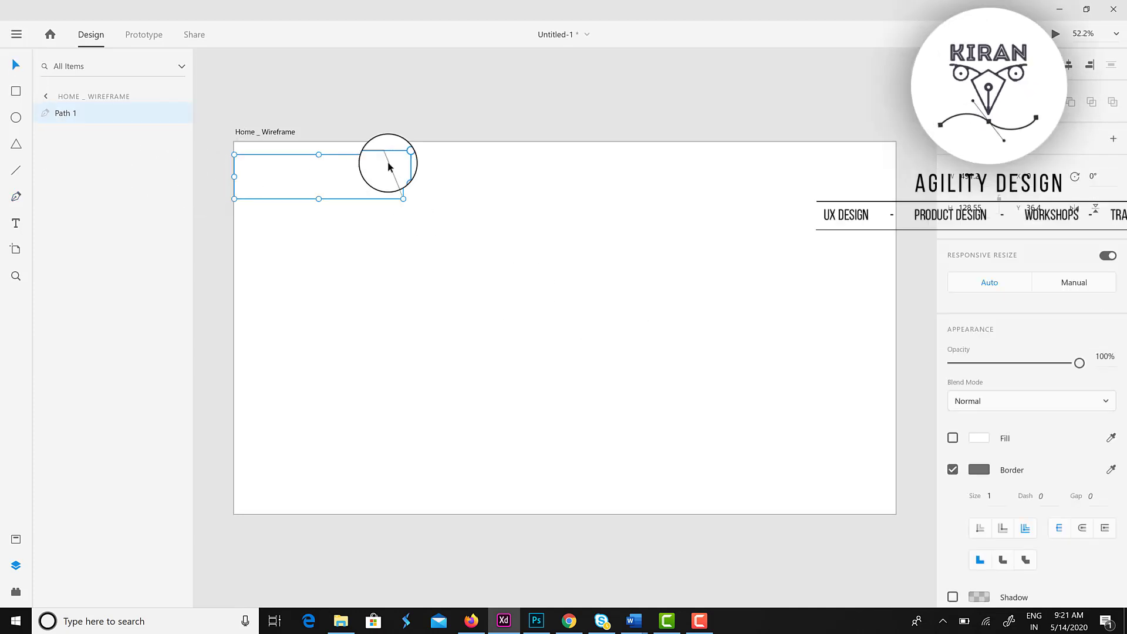
Enable the fill of the slanted shape and set it to light grey #F1F1F1.
{"action": "left_click", "coordinate": [951, 437]}
{"action": "left_click", "coordinate": [978, 437]}
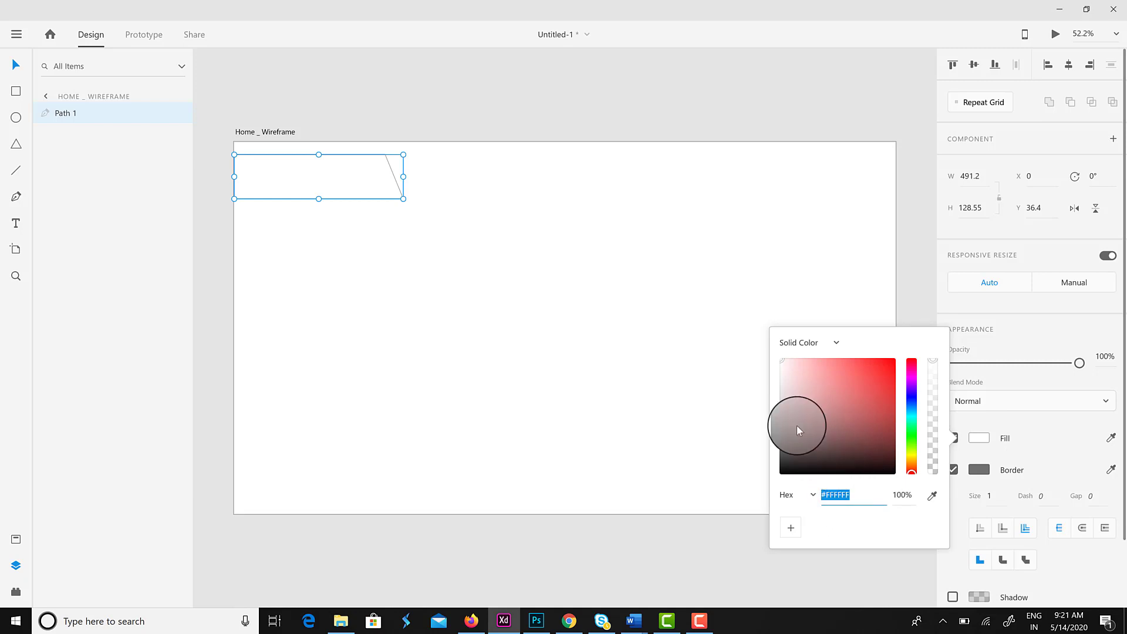
{"action": "left_click_drag", "start_coordinate": [805, 448], "coordinate": [772, 371]}
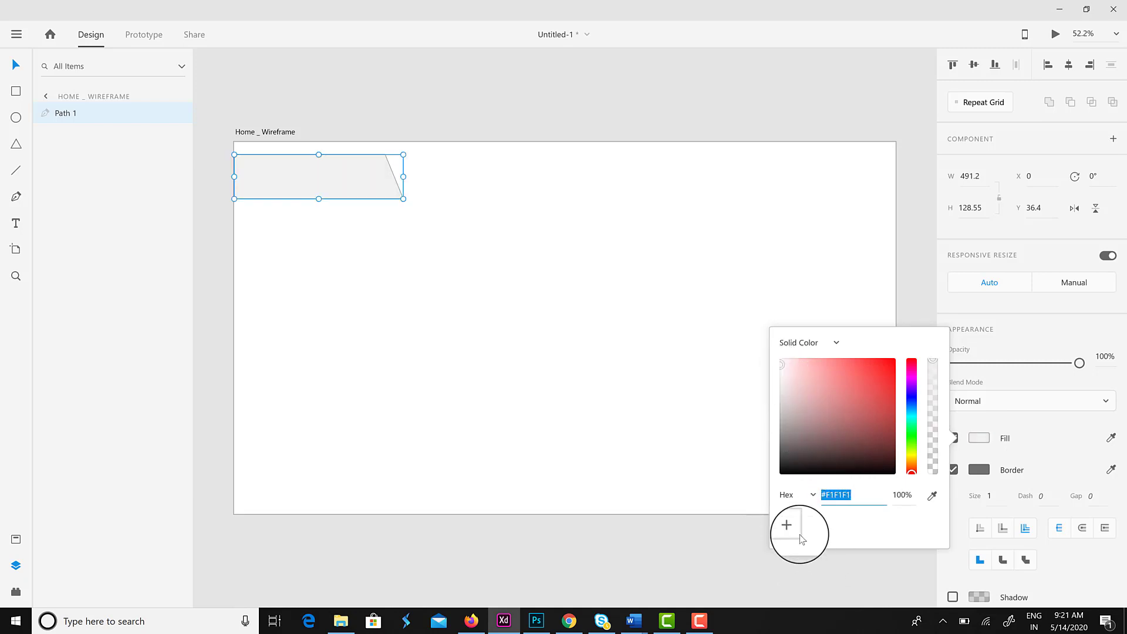
{"action": "left_click", "coordinate": [457, 362]}
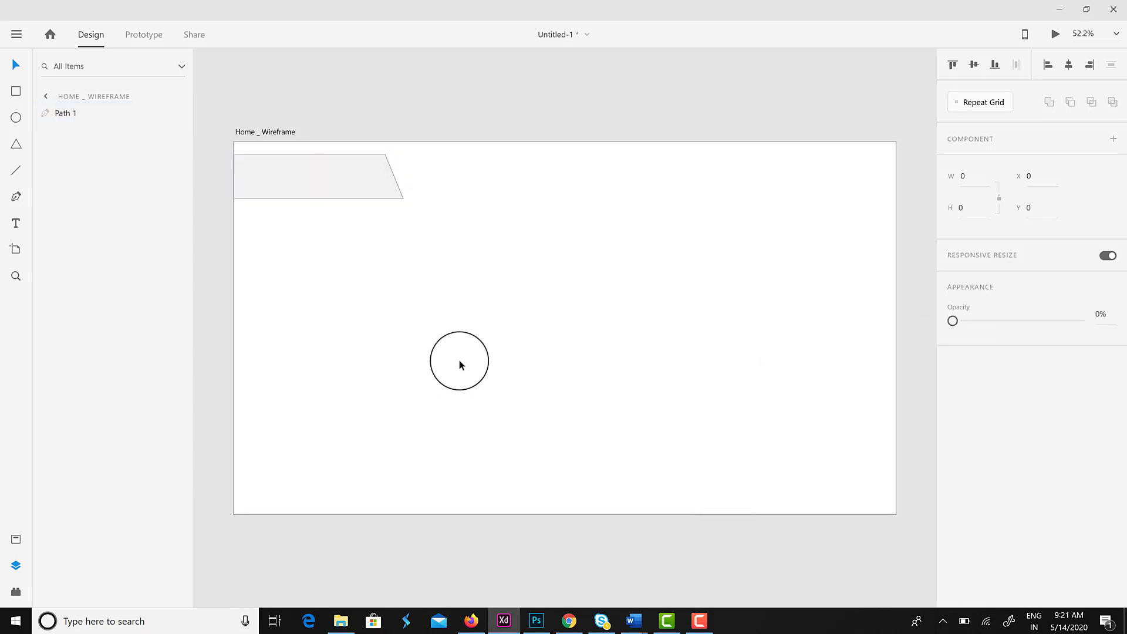
Draw a menu bar rectangle about 1312 × 77 that starts over the slanted shape and runs to its right.
{"action": "left_click", "coordinate": [319, 179]}
{"action": "key", "text": "r"}
{"action": "left_click_drag", "start_coordinate": [373, 167], "coordinate": [862, 194]}
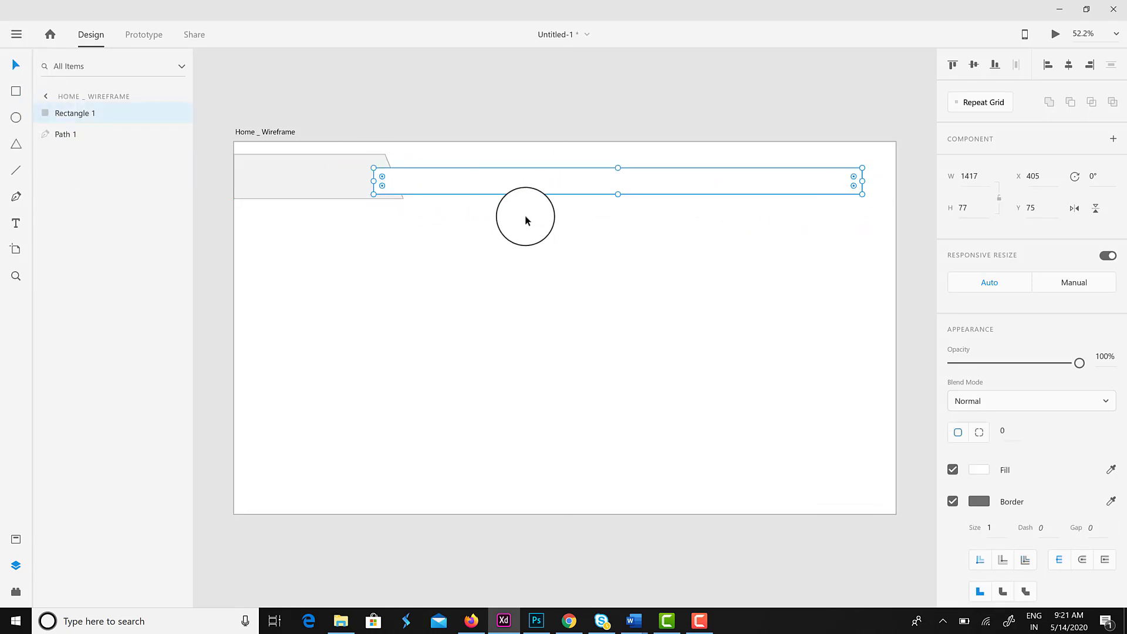
{"action": "left_click_drag", "start_coordinate": [533, 197], "coordinate": [537, 198]}
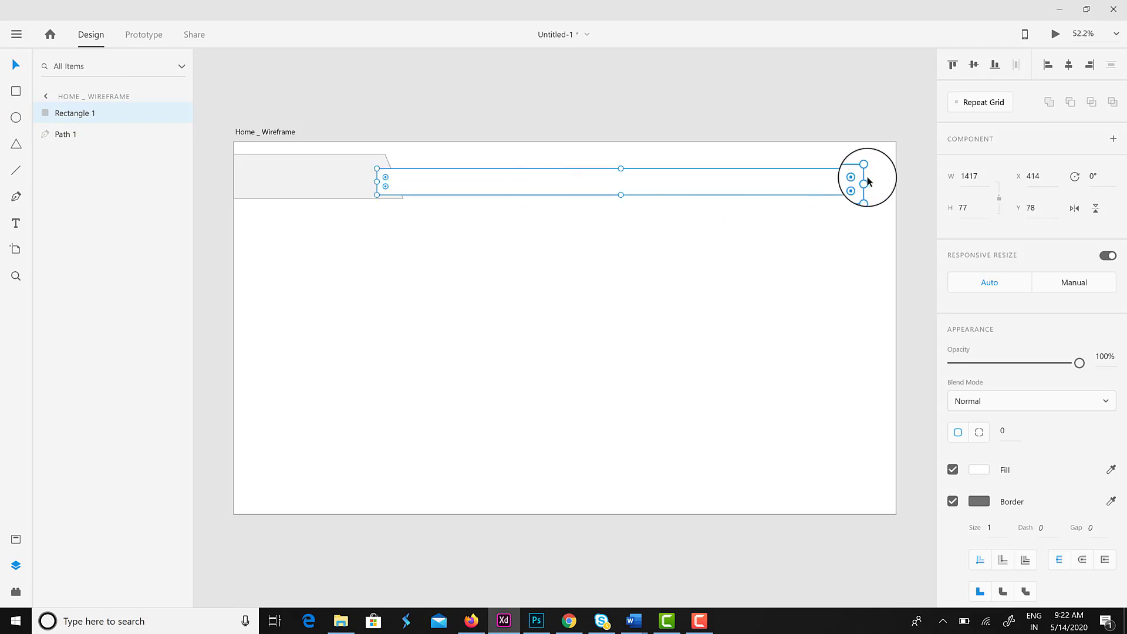
{"action": "left_click_drag", "start_coordinate": [864, 182], "coordinate": [829, 184]}
Send the menu bar rectangle behind the slanted shape and shift it slightly to the right.
{"action": "right_click", "coordinate": [526, 199]}
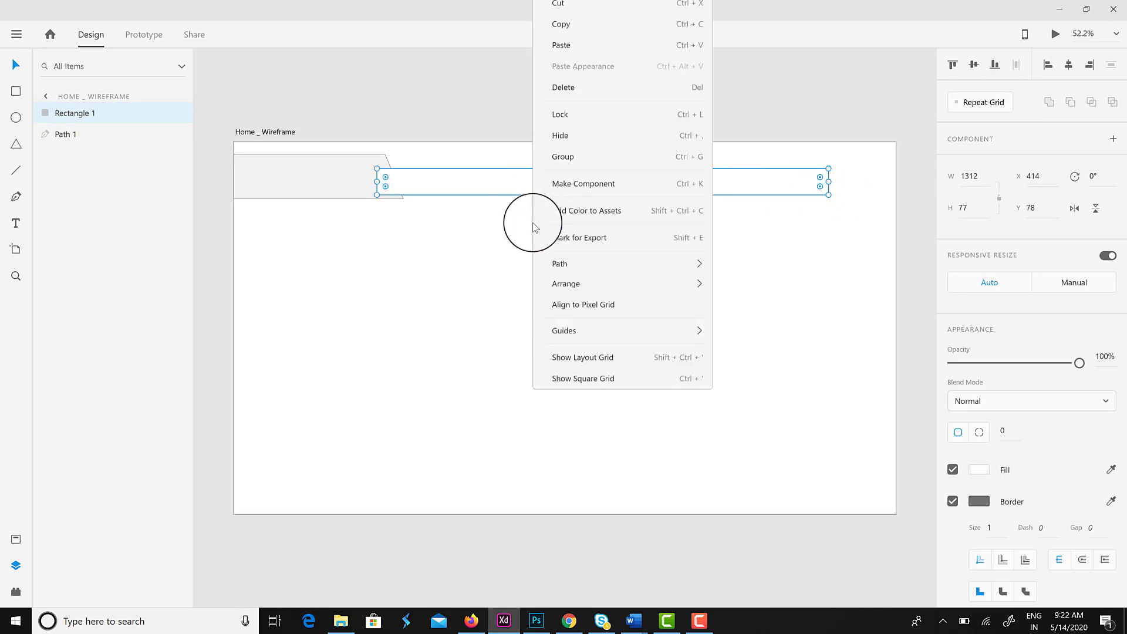
{"action": "mouse_move", "coordinate": [717, 336]}
{"action": "left_click", "coordinate": [731, 401]}
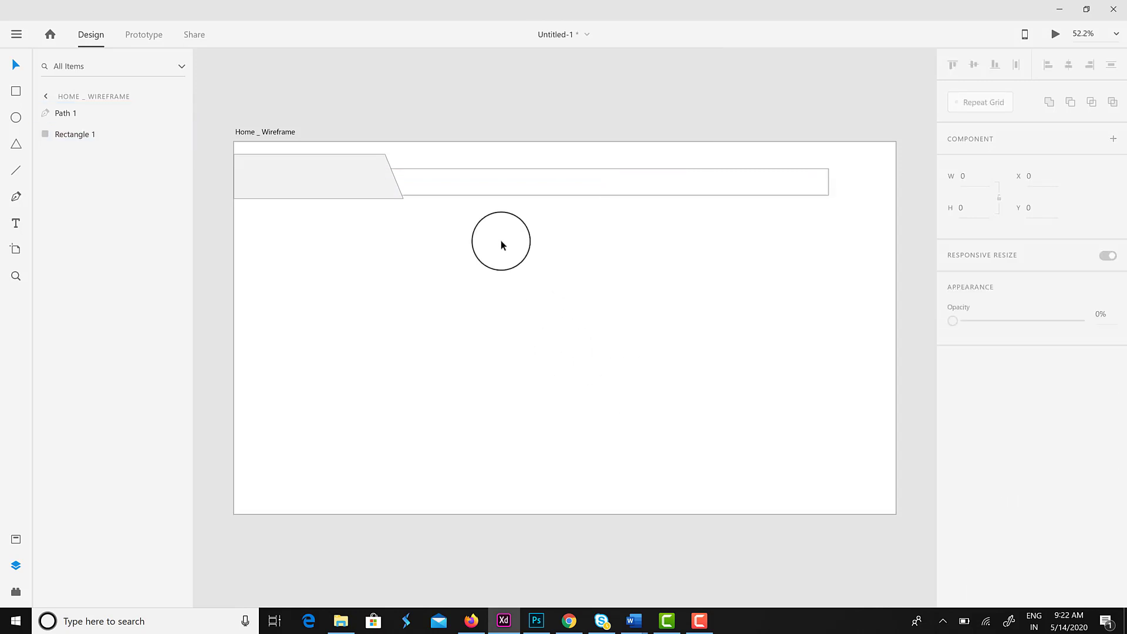
{"action": "left_click_drag", "start_coordinate": [487, 178], "coordinate": [494, 181]}
Add the text HOME at font size 22 near the start of the menu bar and centre it vertically in the bar.
{"action": "left_click", "coordinate": [16, 223]}
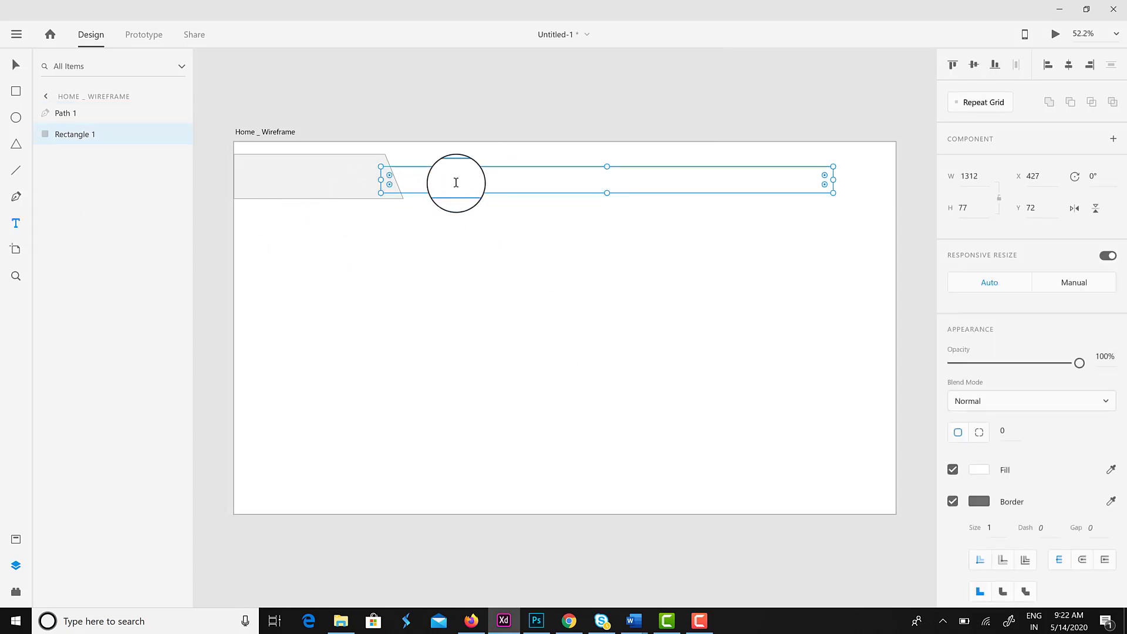
{"action": "left_click", "coordinate": [419, 184]}
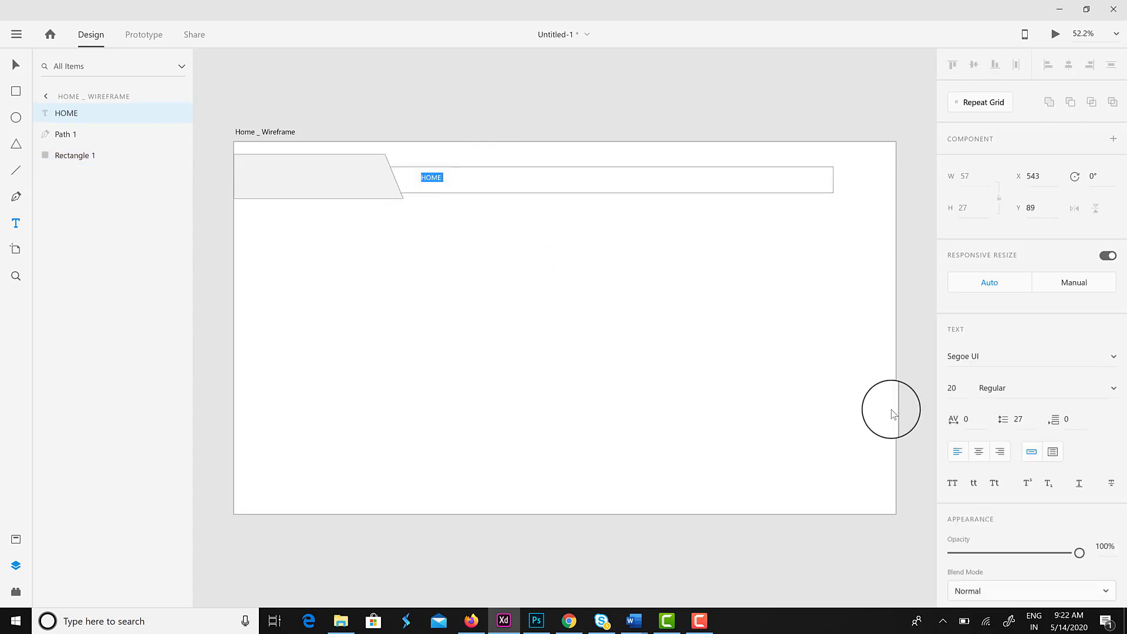
{"action": "left_click", "coordinate": [952, 388]}
{"action": "key", "text": "Return"}
{"action": "left_click", "coordinate": [15, 64]}
{"action": "left_click_drag", "start_coordinate": [420, 181], "coordinate": [426, 183]}
{"action": "left_click", "coordinate": [545, 188], "text": "shift"}
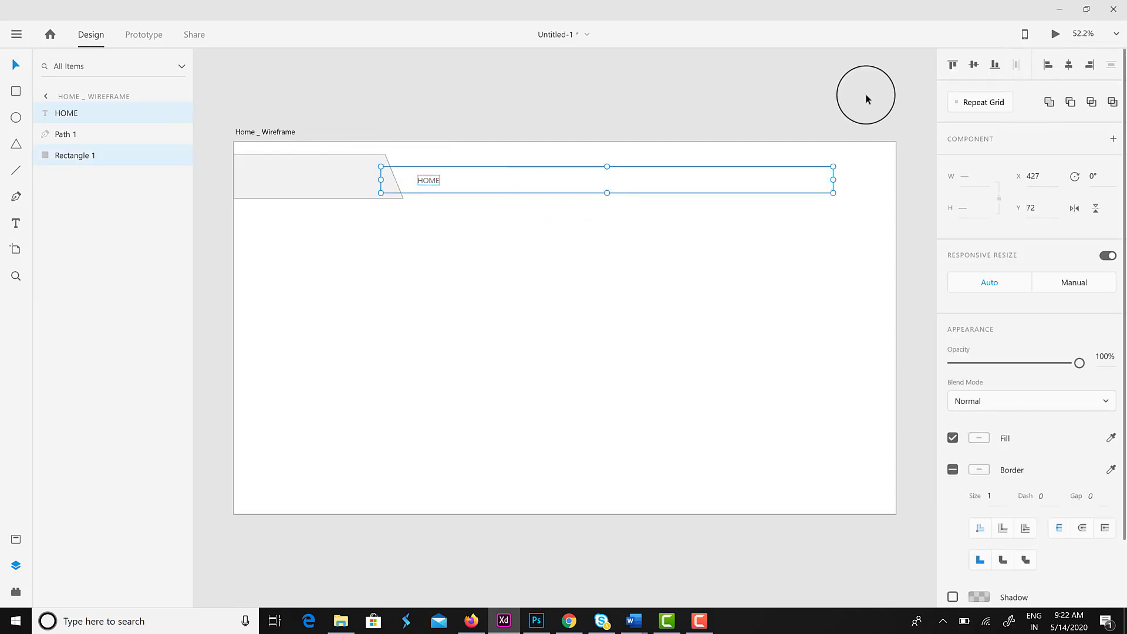
Duplicate the HOME label along the menu bar to make the labels ABOUT US and SERVICES.
{"action": "left_click", "coordinate": [428, 182]}
{"action": "left_click_drag", "start_coordinate": [428, 181], "coordinate": [488, 182]}
{"action": "double_click", "coordinate": [488, 181]}
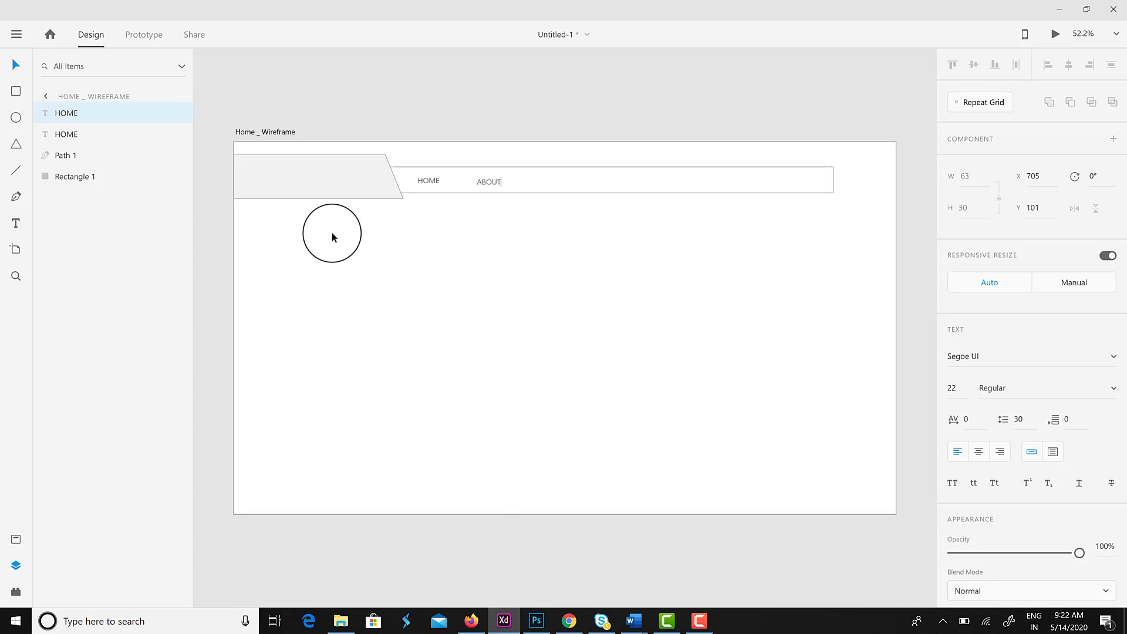
{"action": "left_click", "coordinate": [16, 75]}
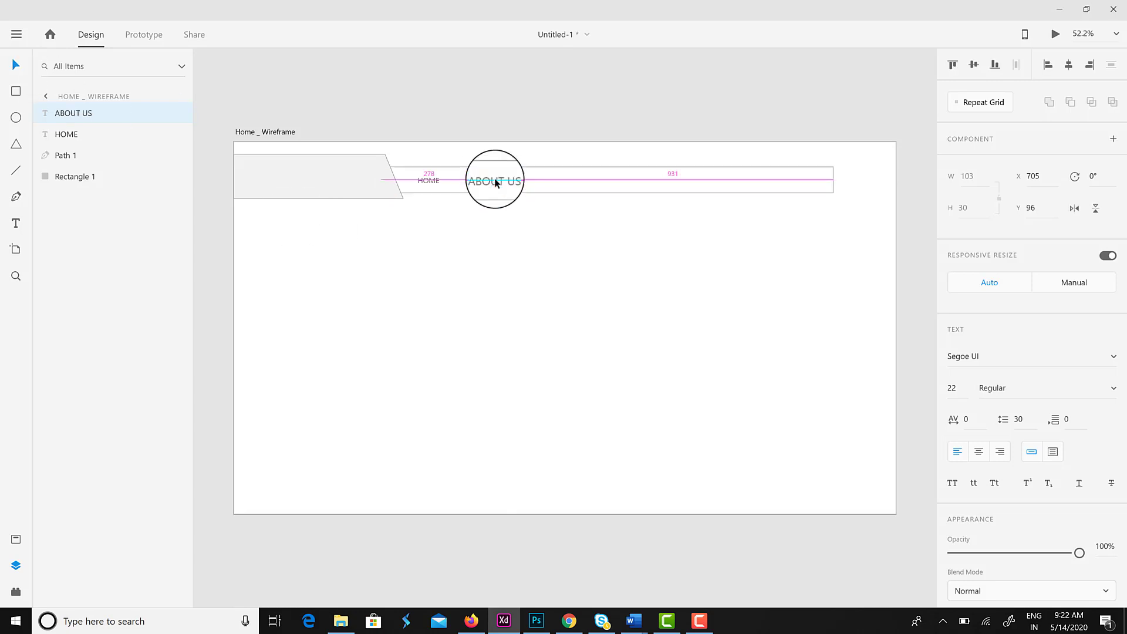
{"action": "left_click_drag", "start_coordinate": [495, 181], "coordinate": [567, 179]}
{"action": "double_click", "coordinate": [549, 184]}
{"action": "type", "text": "SERVICES"}
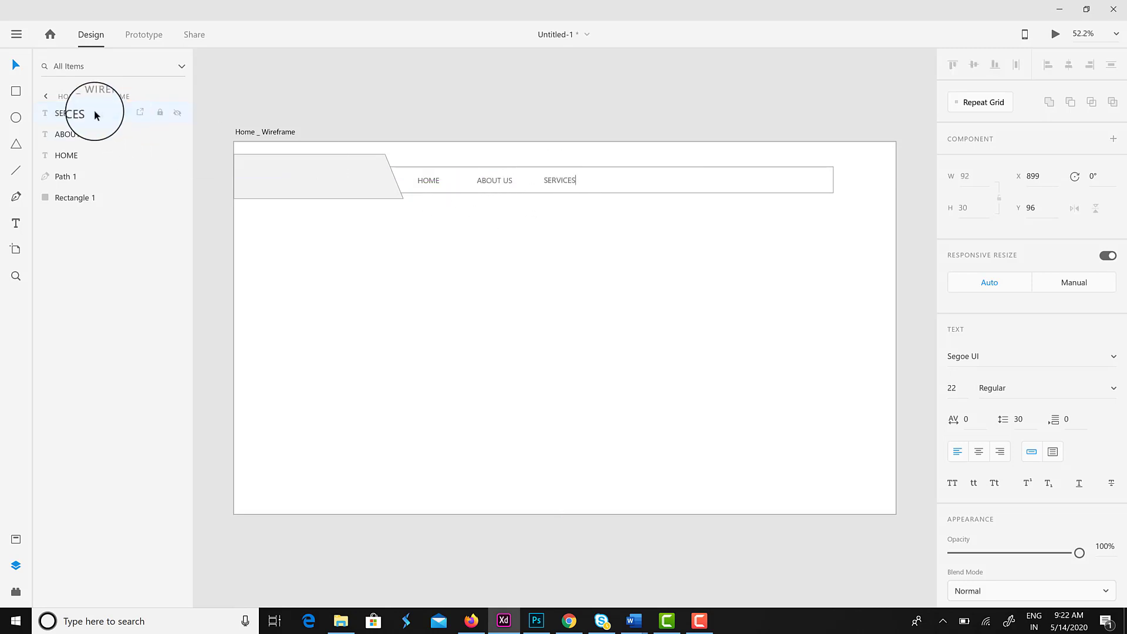
{"action": "left_click", "coordinate": [16, 65]}
Duplicate further menu labels to the right of SERVICES and change their texts to PAY FOR PERFORMANCE and LOCATIONS.
{"action": "left_click_drag", "start_coordinate": [571, 182], "coordinate": [630, 181]}
{"action": "double_click", "coordinate": [626, 180]}
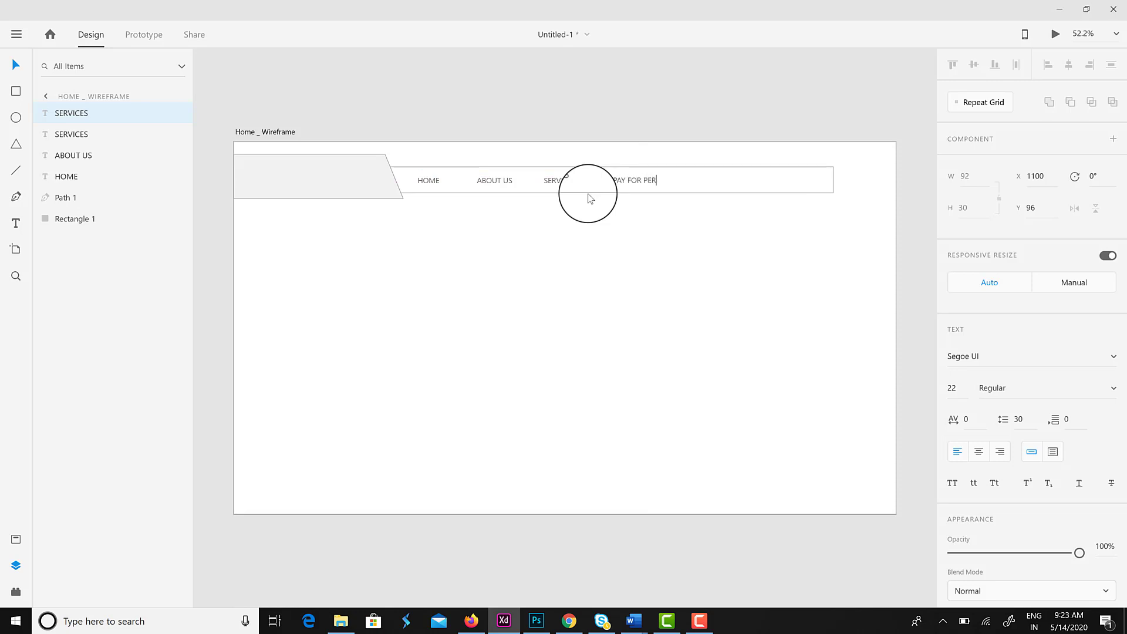
{"action": "left_click", "coordinate": [15, 65]}
{"action": "left_click_drag", "start_coordinate": [669, 181], "coordinate": [783, 186]}
{"action": "double_click", "coordinate": [759, 181]}
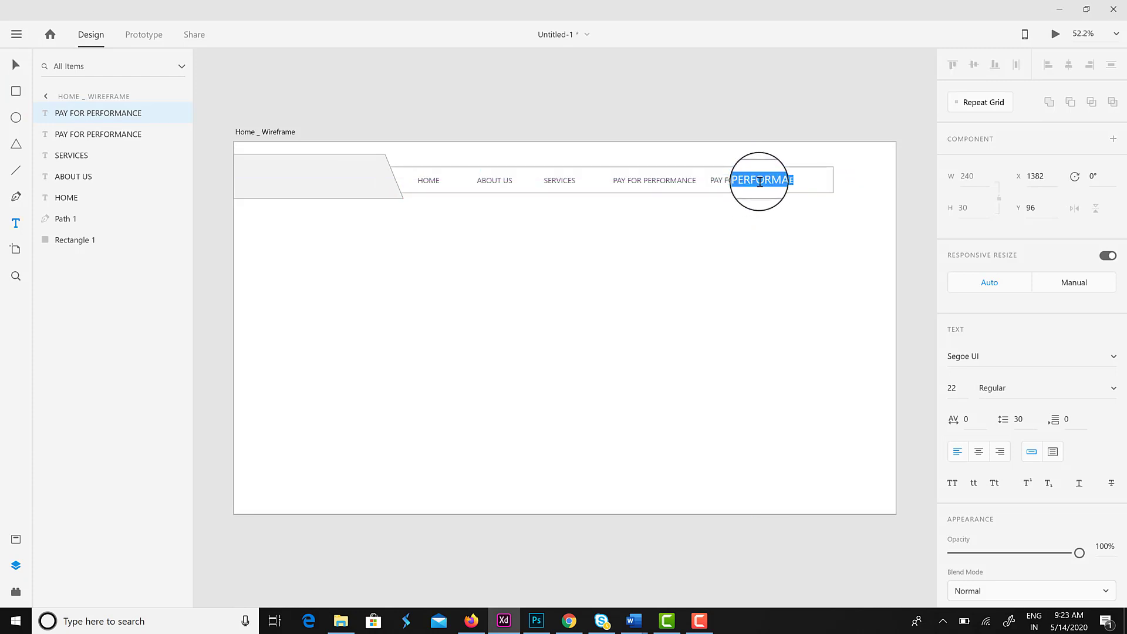
{"action": "key", "text": "ctrl+a"}
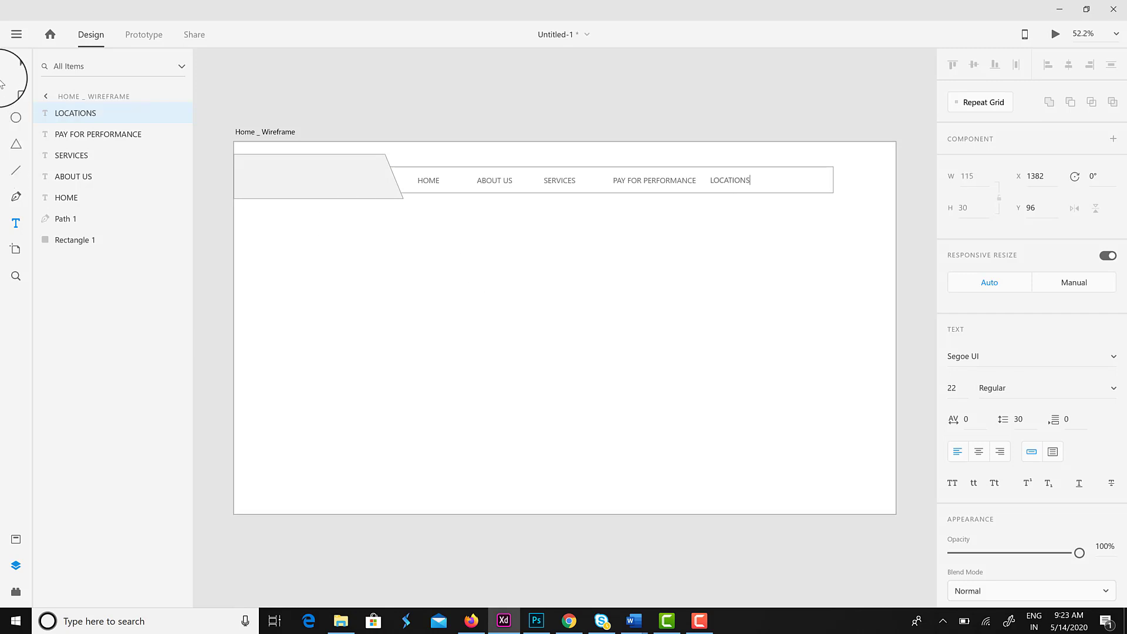
{"action": "left_click", "coordinate": [16, 65]}
Duplicate the LOCATIONS label to the end of the menu bar and change the copy's text to CONTACT US.
{"action": "left_click_drag", "start_coordinate": [728, 181], "coordinate": [816, 184]}
{"action": "double_click", "coordinate": [813, 182]}
{"action": "double_click", "coordinate": [809, 180]}
{"action": "type", "text": "CONTACT US"}
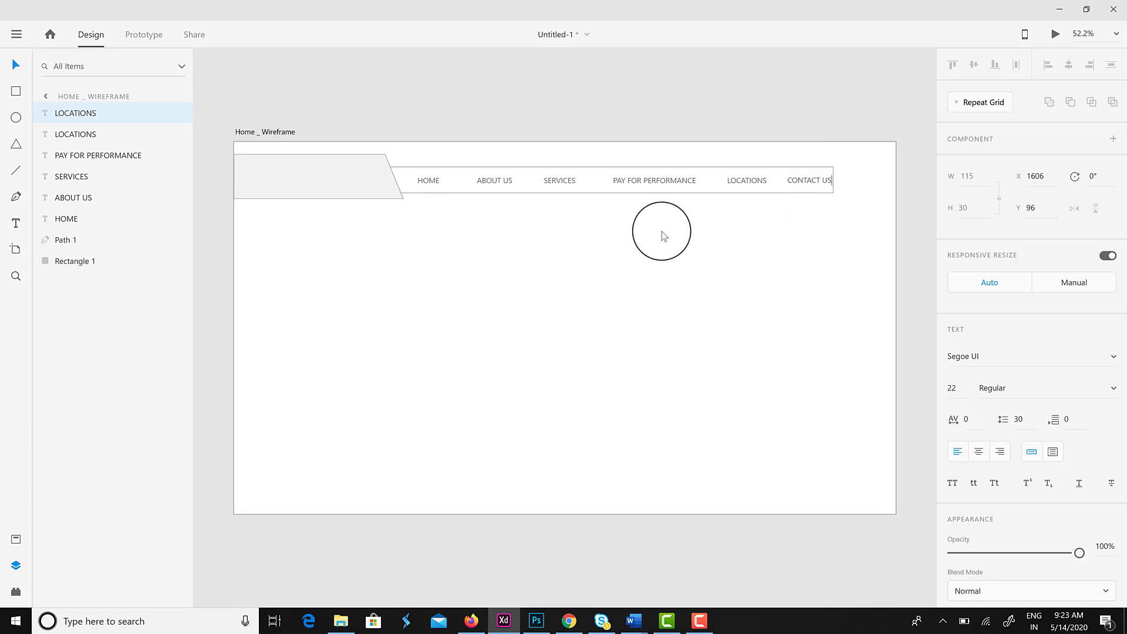
{"action": "key", "text": "Escape"}
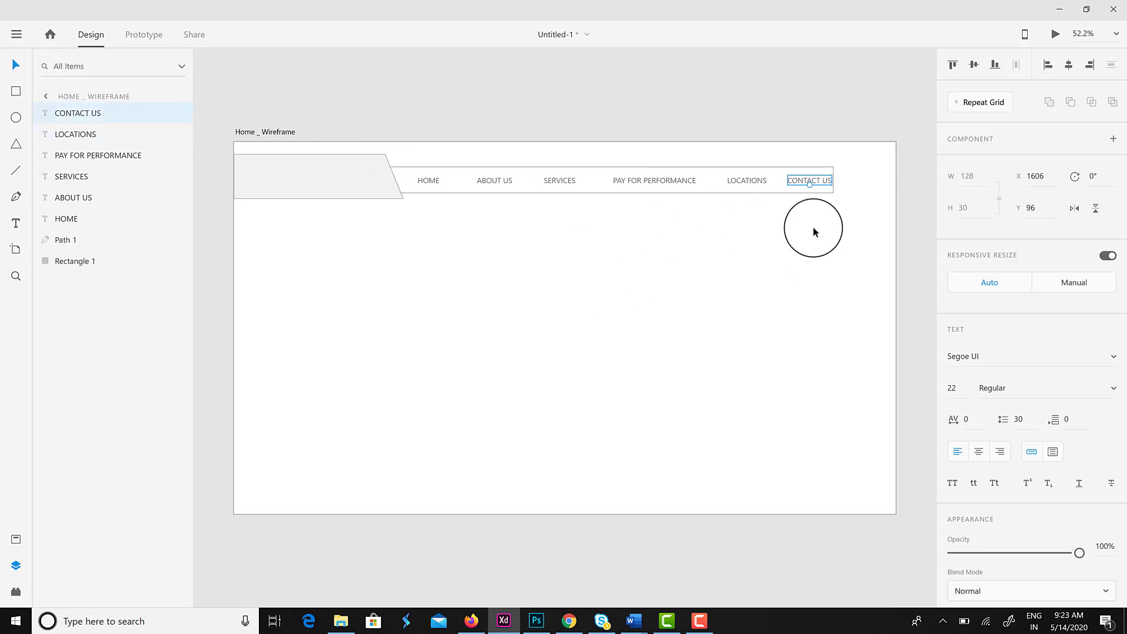
Distribute the six menu labels evenly in the horizontal direction and extend the menu bar slightly past CONTACT US.
{"action": "left_click_drag", "start_coordinate": [835, 249], "coordinate": [415, 171]}
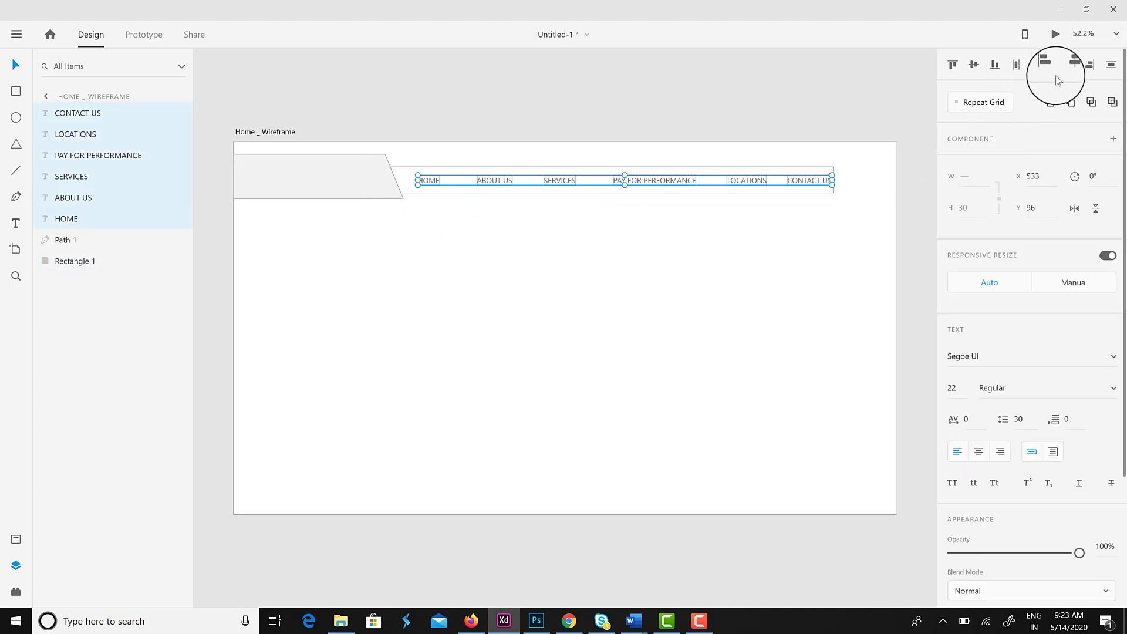
{"action": "left_click", "coordinate": [1016, 65]}
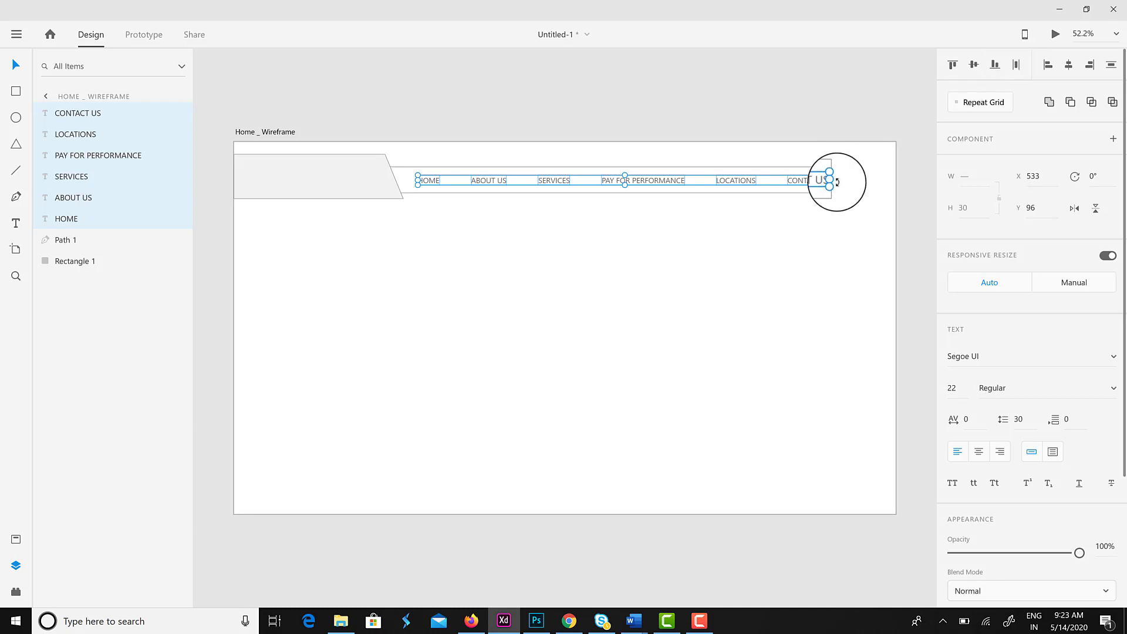
{"action": "left_click", "coordinate": [627, 207]}
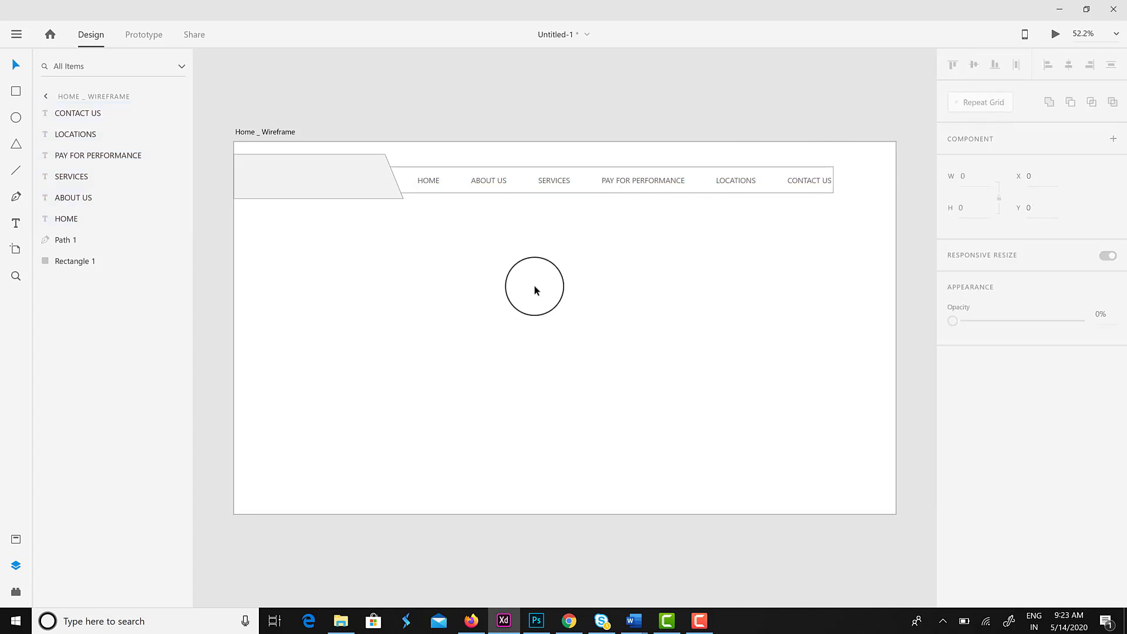
{"action": "left_click", "coordinate": [766, 188]}
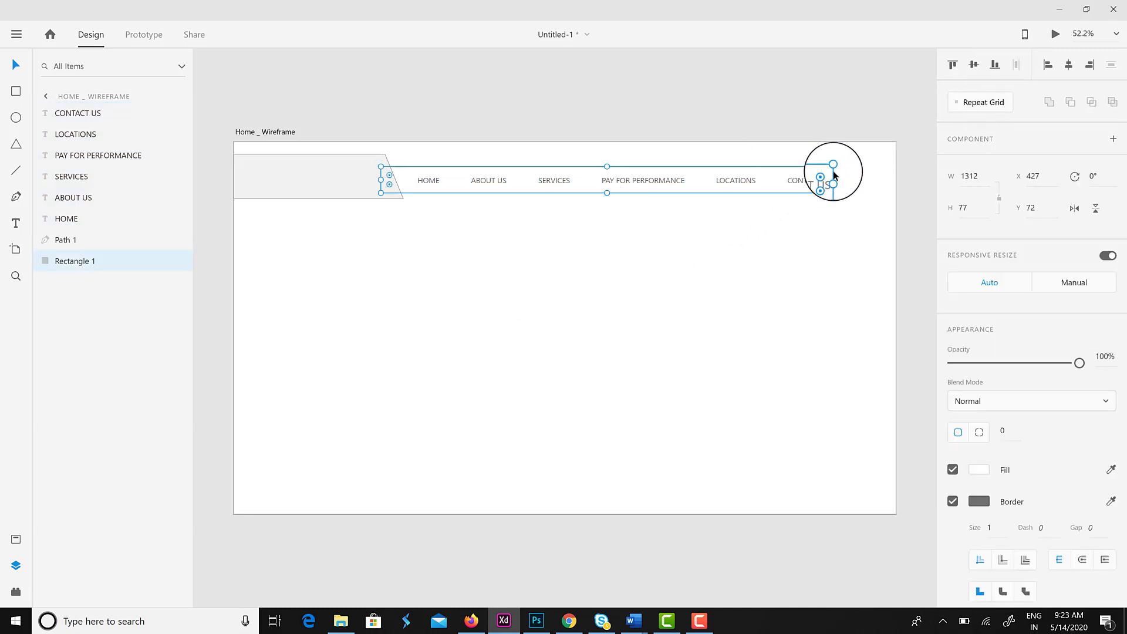
{"action": "left_click_drag", "start_coordinate": [833, 183], "coordinate": [843, 182]}
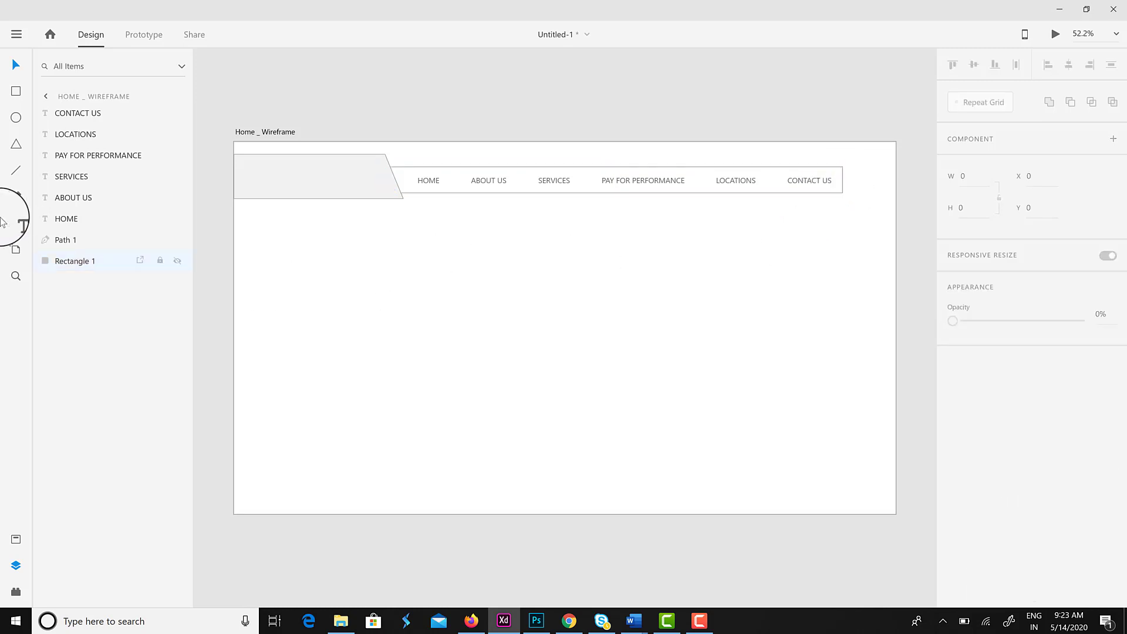
Add large LOGO text on the grey slanted shape and centre it within the shape.
{"action": "left_click", "coordinate": [16, 223]}
{"action": "left_click", "coordinate": [270, 179]}
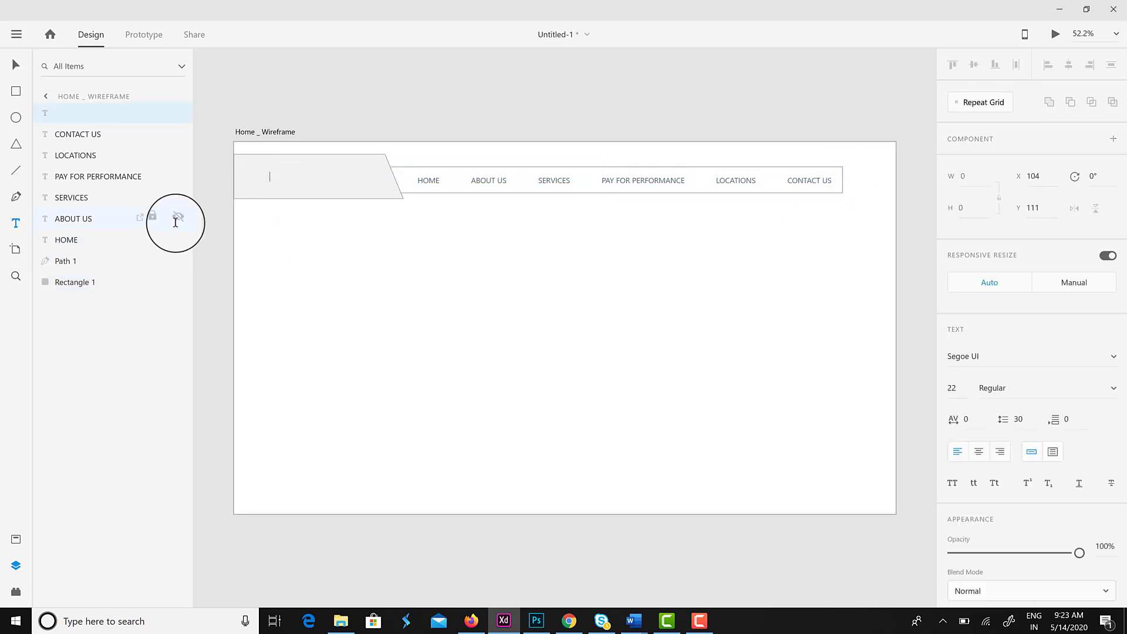
{"action": "left_click", "coordinate": [8, 70]}
{"action": "left_click_drag", "start_coordinate": [281, 179], "coordinate": [314, 178]}
{"action": "left_click", "coordinate": [315, 178], "text": "shift"}
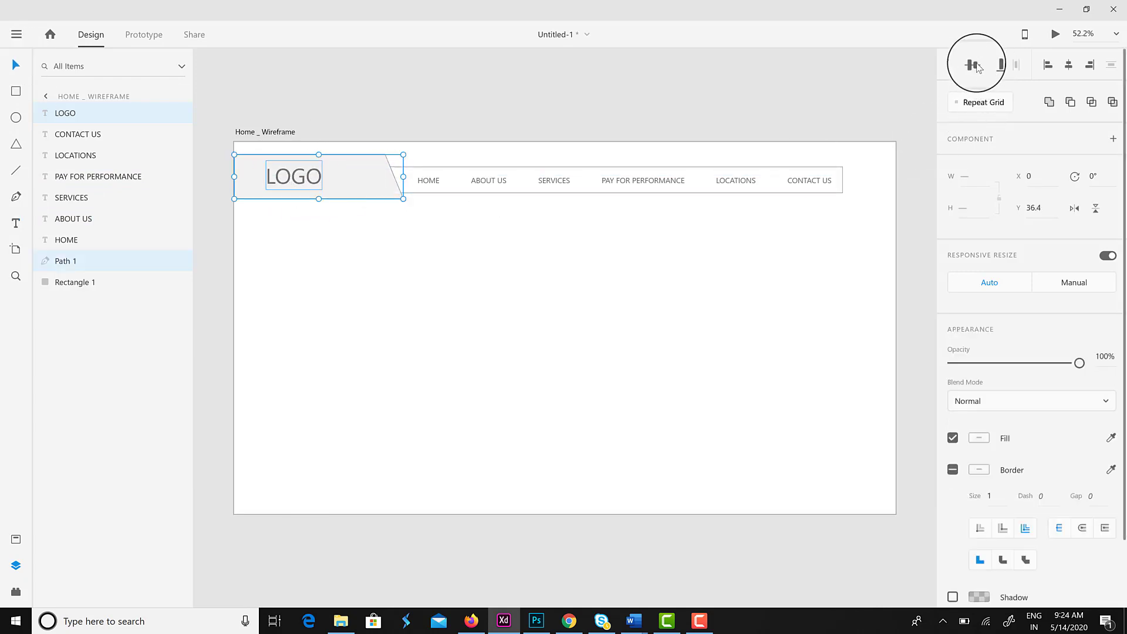
{"action": "left_click", "coordinate": [1068, 64]}
{"action": "left_click", "coordinate": [389, 340]}
Draw a small circle above the right end of the menu bar and add the company's contact e-mail text beside it.
{"action": "key", "text": "e"}
{"action": "mouse_move", "coordinate": [800, 140]}
{"action": "left_mouse_down"}
{"action": "mouse_move", "coordinate": [816, 156]}
{"action": "mouse_move", "coordinate": [748, 156]}
{"action": "mouse_move", "coordinate": [843, 162]}
{"action": "left_mouse_up"}
{"action": "left_click", "coordinate": [16, 65]}
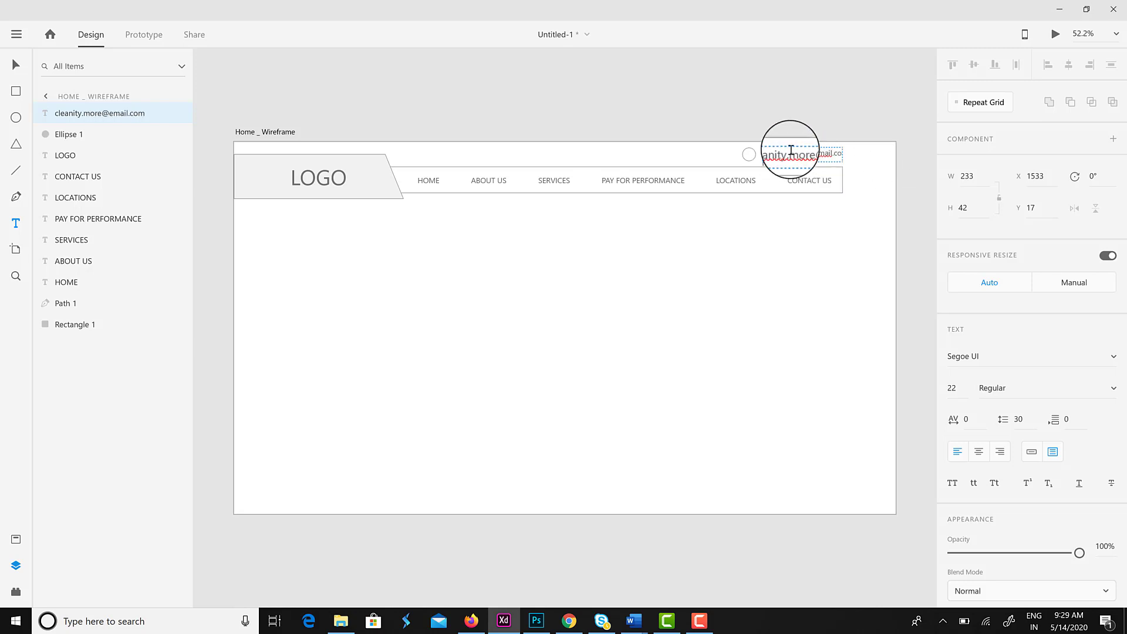
Widen the contact text box above the menu bar and add the company's phone number as a second line.
{"action": "left_click", "coordinate": [16, 65]}
{"action": "left_click_drag", "start_coordinate": [843, 155], "coordinate": [861, 160]}
{"action": "double_click", "coordinate": [832, 160]}
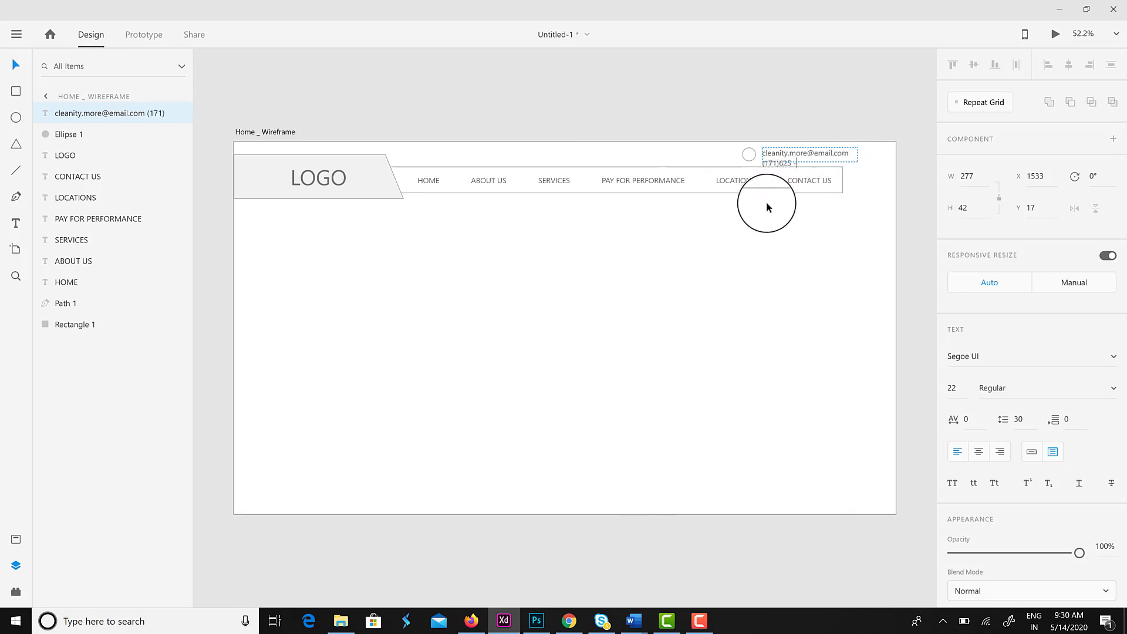
{"action": "left_click", "coordinate": [16, 65]}
Fit the contact text box to both lines and place it with the circle just above the menu bar's end.
{"action": "left_click_drag", "start_coordinate": [811, 162], "coordinate": [822, 174]}
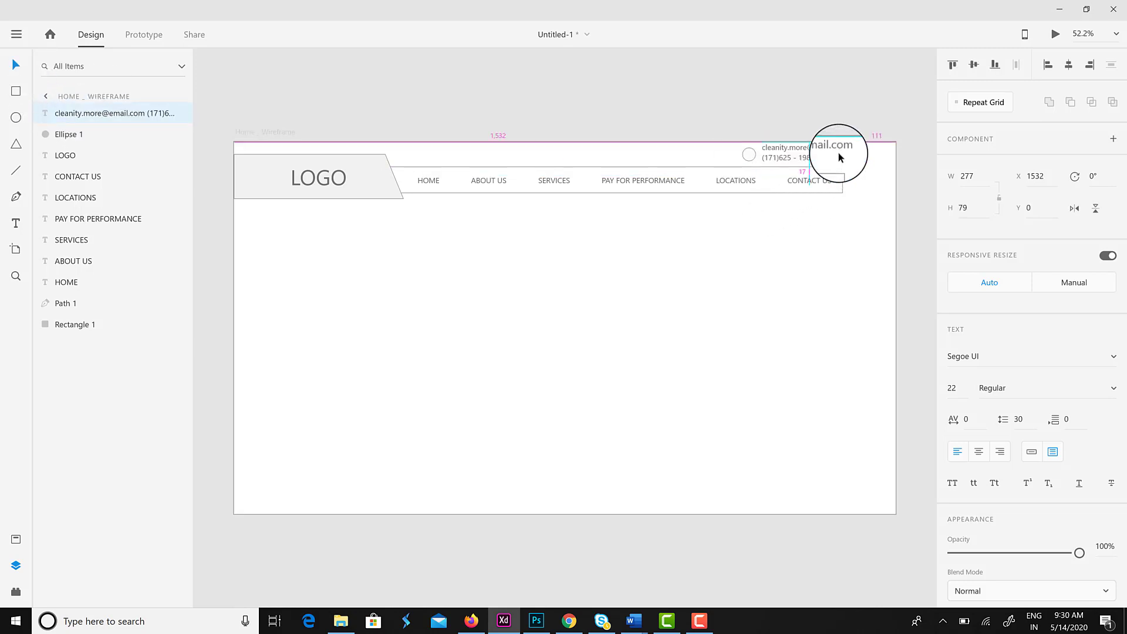
{"action": "left_click_drag", "start_coordinate": [749, 159], "coordinate": [757, 164]}
{"action": "left_click", "coordinate": [787, 162]}
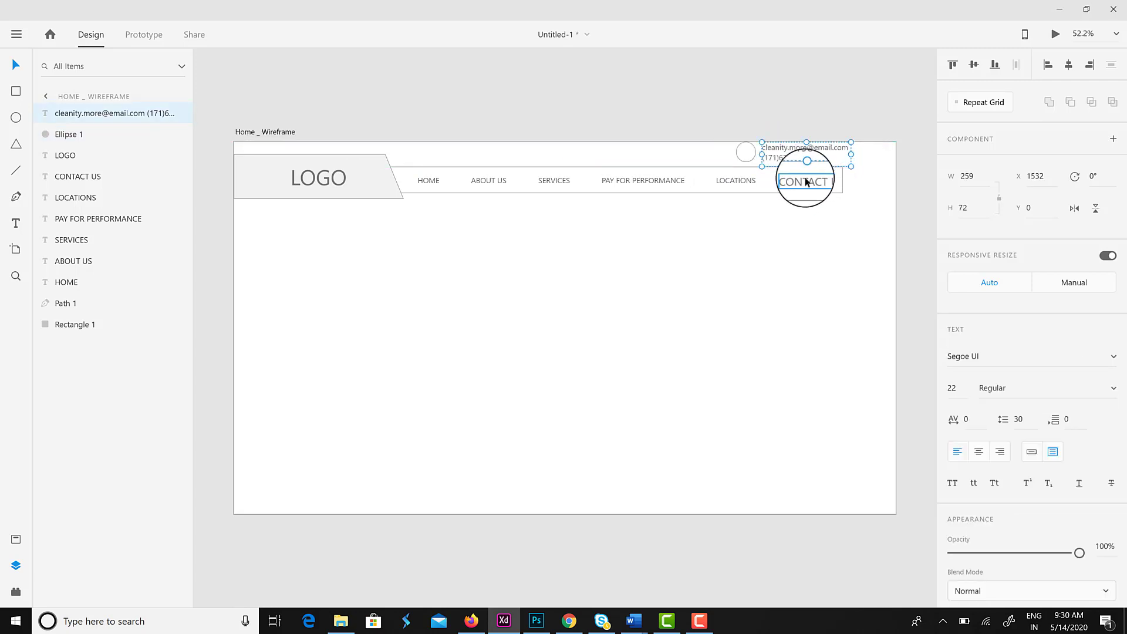
{"action": "left_click", "coordinate": [788, 303]}
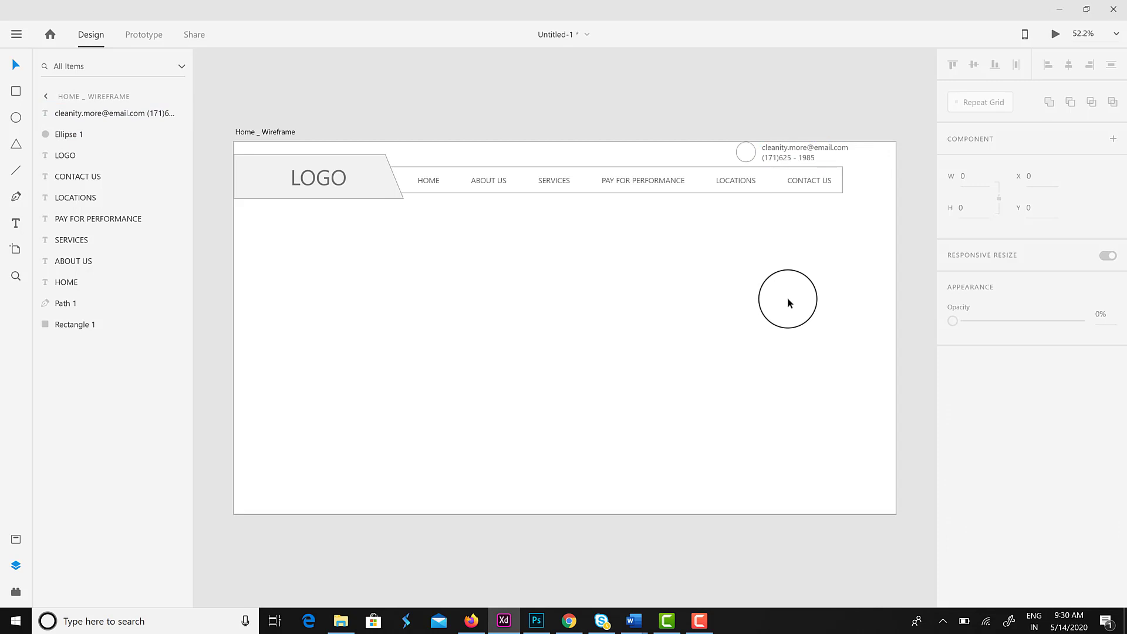
{"action": "left_click", "coordinate": [744, 155]}
{"action": "left_click", "coordinate": [767, 160]}
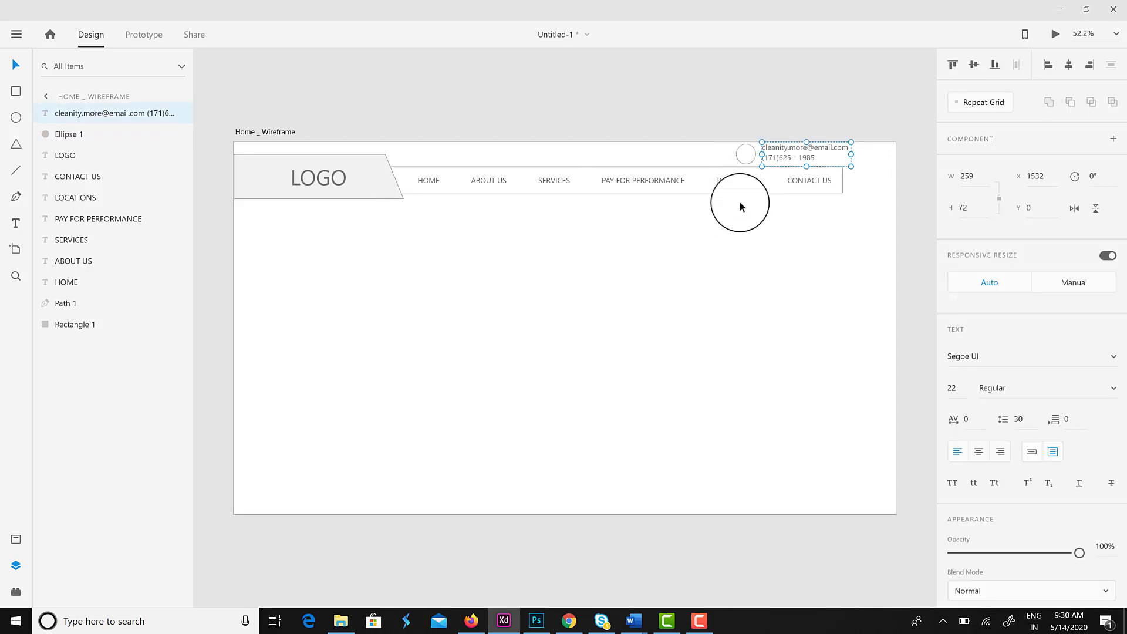
{"action": "left_click", "coordinate": [744, 154], "text": "shift"}
{"action": "left_click_drag", "start_coordinate": [745, 154], "coordinate": [739, 154]}
{"action": "left_click", "coordinate": [704, 309]}
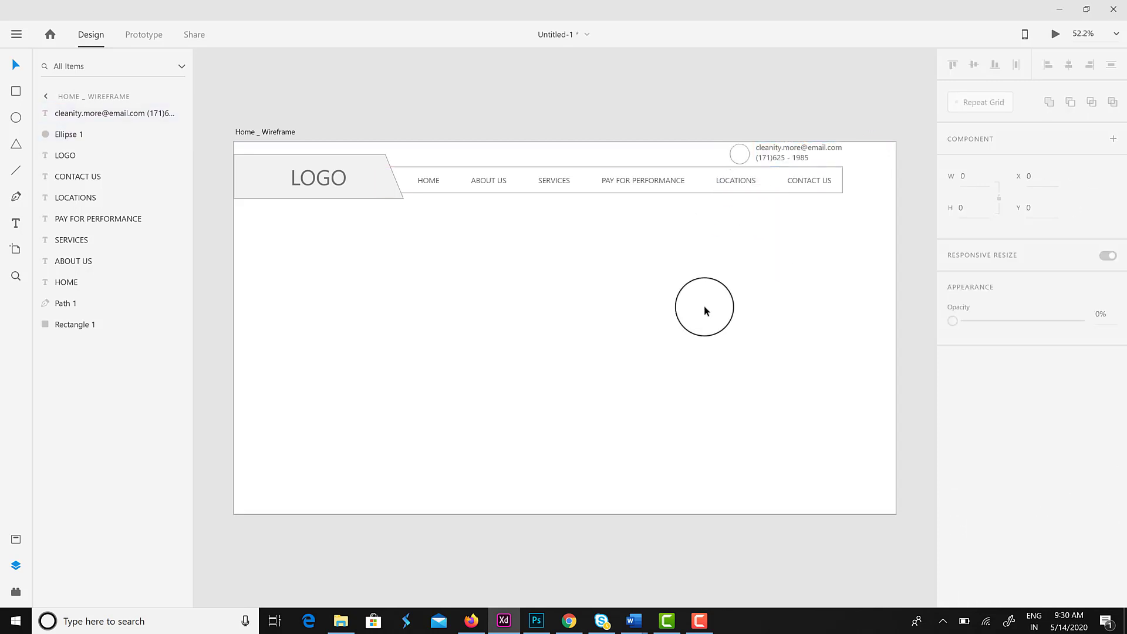
Draw a wide rectangle just below the header and stretch it to about 1800 by 403.
{"action": "left_click", "coordinate": [16, 91]}
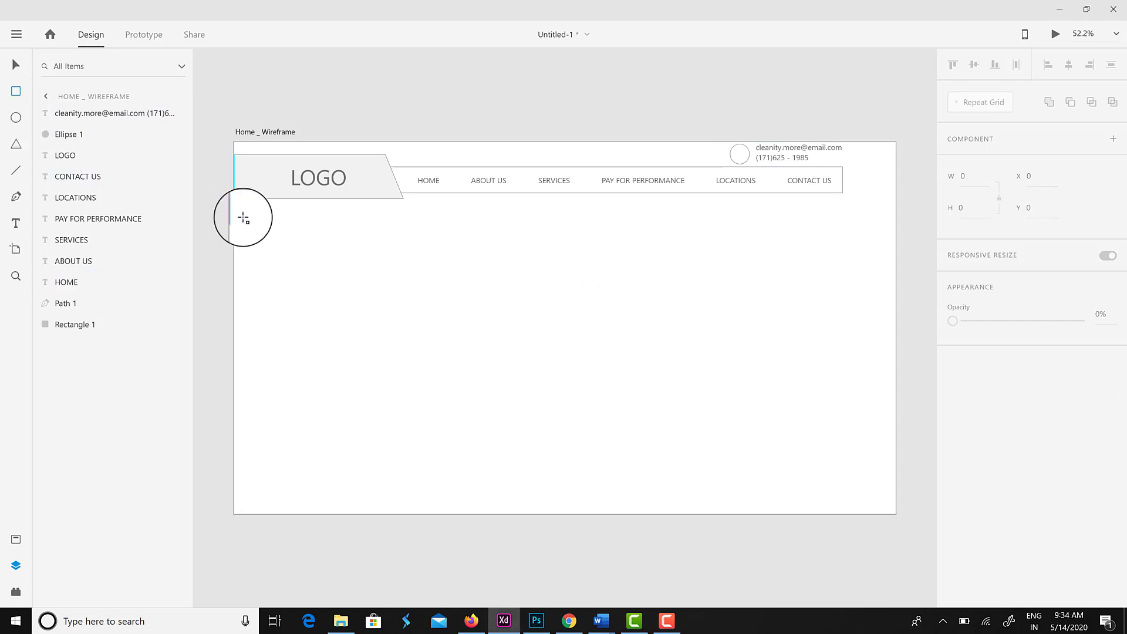
{"action": "left_click_drag", "start_coordinate": [266, 215], "coordinate": [290, 232]}
{"action": "mouse_move", "coordinate": [514, 282]}
{"action": "left_mouse_down"}
{"action": "mouse_move", "coordinate": [860, 332]}
{"action": "mouse_move", "coordinate": [845, 327]}
{"action": "left_mouse_up"}
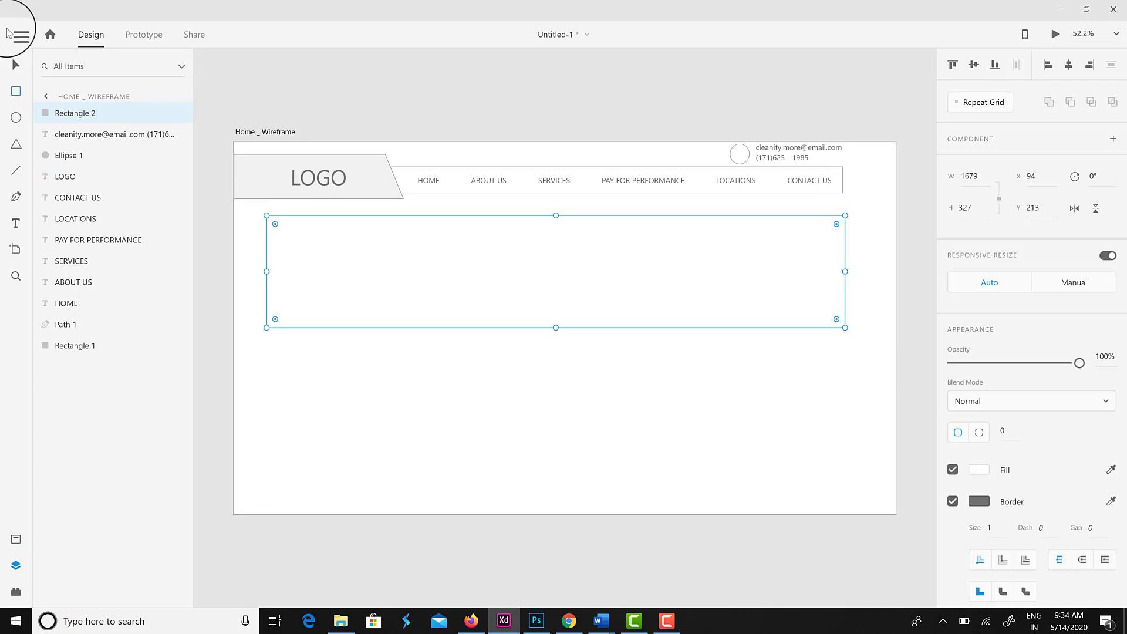
{"action": "left_click_drag", "start_coordinate": [428, 274], "coordinate": [427, 261]}
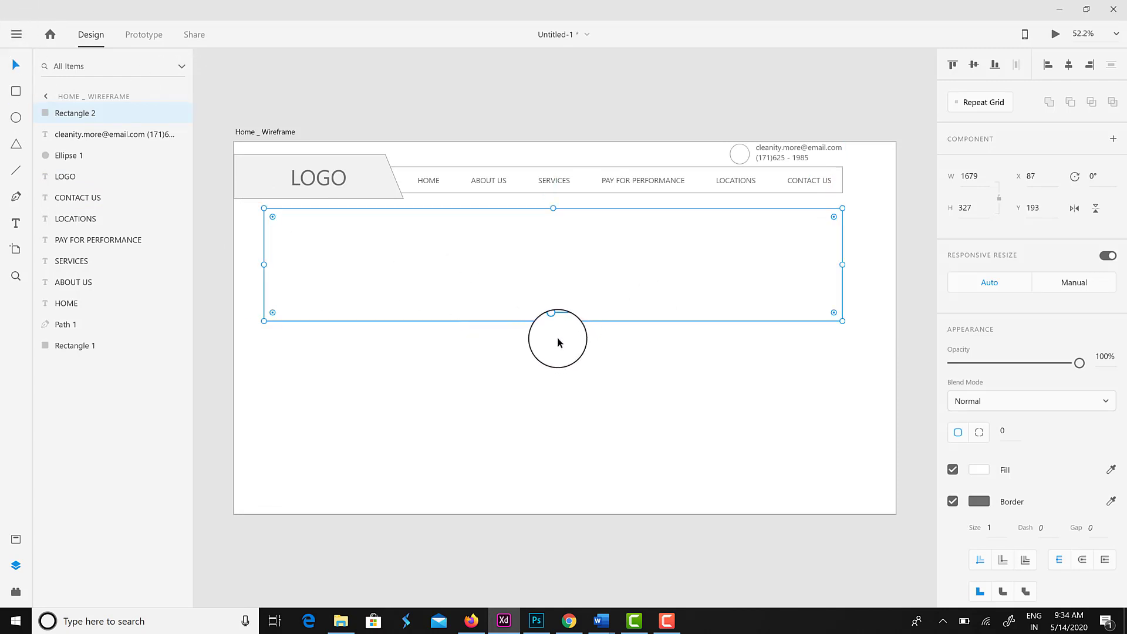
{"action": "left_click_drag", "start_coordinate": [553, 321], "coordinate": [546, 348]}
{"action": "left_click_drag", "start_coordinate": [842, 277], "coordinate": [872, 277]}
{"action": "left_click_drag", "start_coordinate": [265, 278], "coordinate": [251, 278]}
Extend the menu bar to line up with the large rectangle's edge and distribute the six menu labels evenly in the horizontal direction.
{"action": "left_click", "coordinate": [843, 178]}
{"action": "left_click_drag", "start_coordinate": [843, 180], "coordinate": [871, 180]}
{"action": "left_click", "coordinate": [813, 181]}
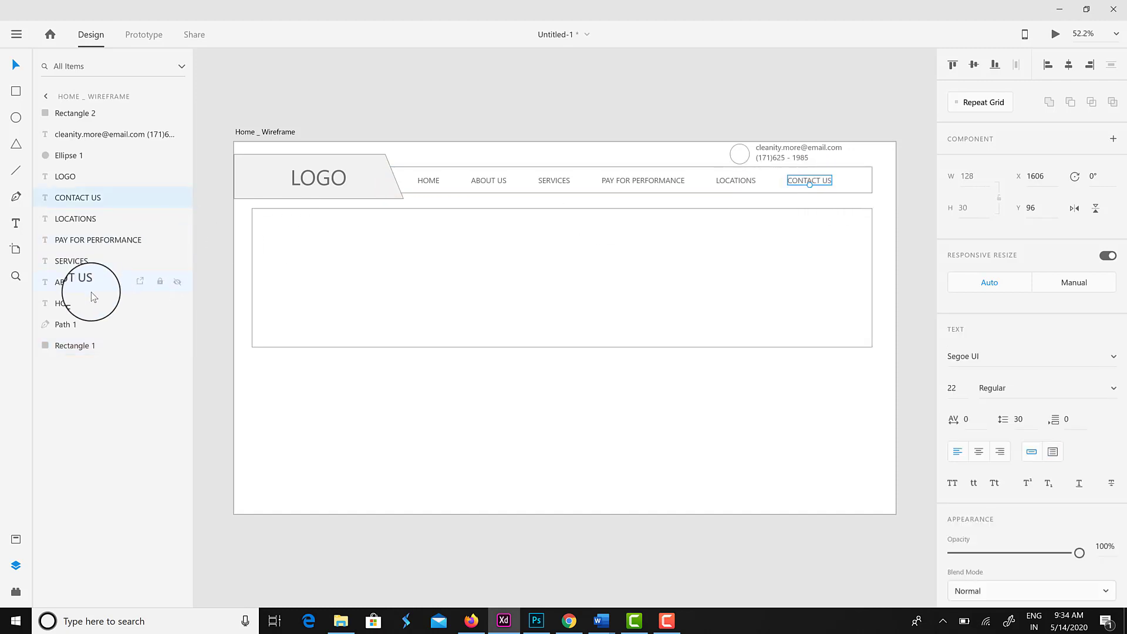
{"action": "left_click", "coordinate": [429, 179], "text": "shift"}
{"action": "left_click", "coordinate": [131, 286], "text": "shift"}
{"action": "left_click", "coordinate": [1016, 65]}
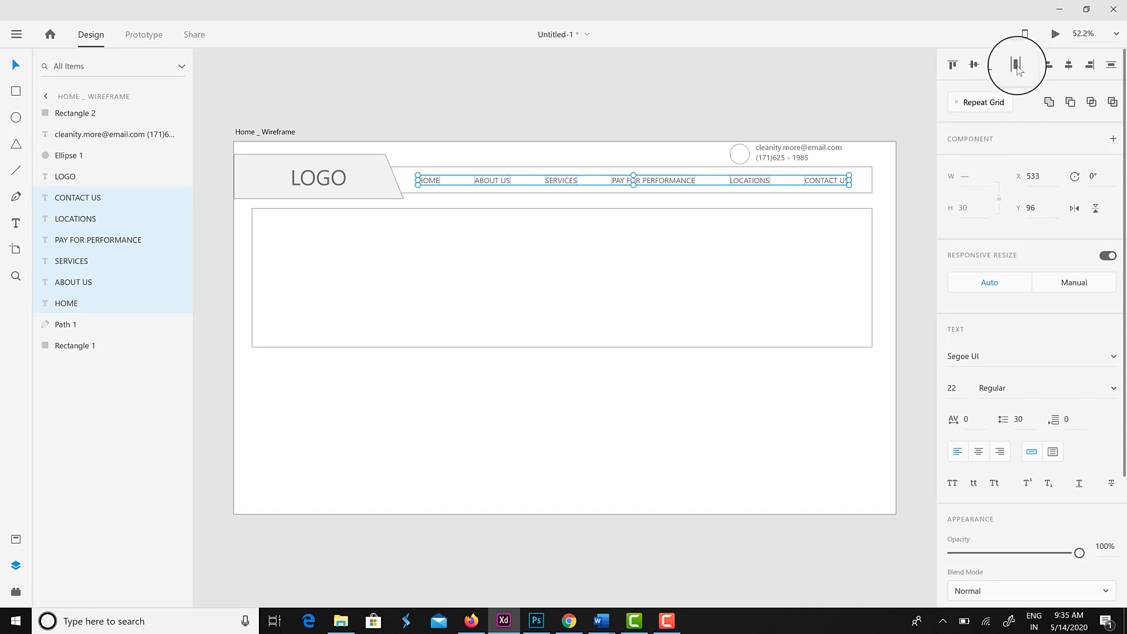
Fill the large rectangle below the header with the saved light grey swatch.
{"action": "left_click", "coordinate": [648, 289]}
{"action": "left_click", "coordinate": [979, 470]}
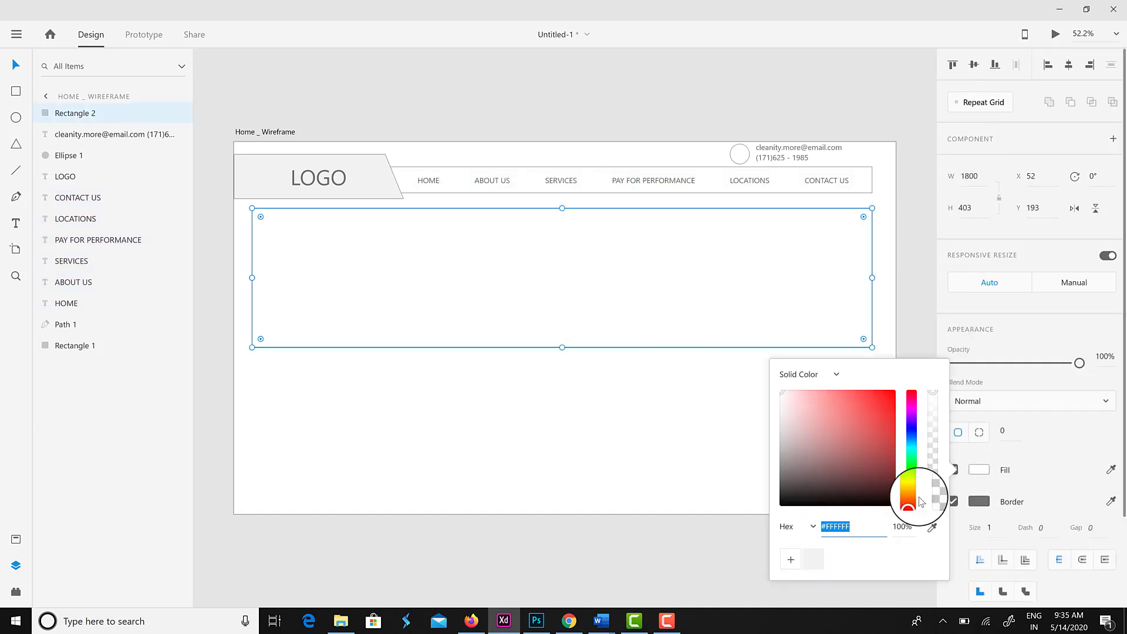
{"action": "left_click", "coordinate": [810, 557]}
{"action": "left_click", "coordinate": [576, 304]}
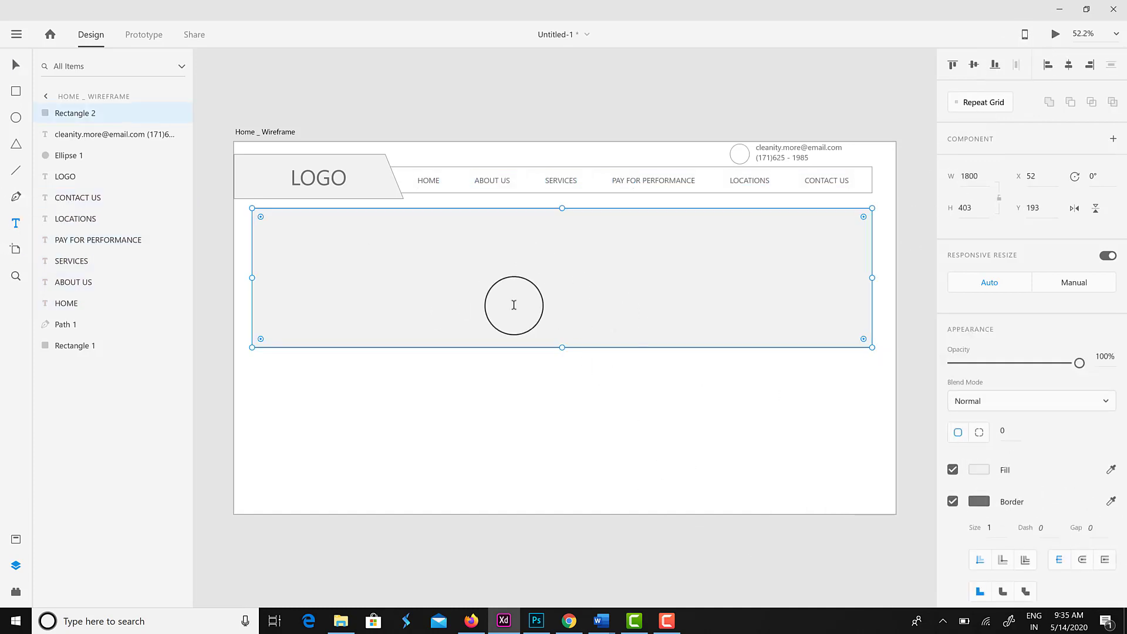
Add BANNER text at size 98 and centre it vertically and horizontally in the grey rectangle.
{"action": "left_click", "coordinate": [419, 318]}
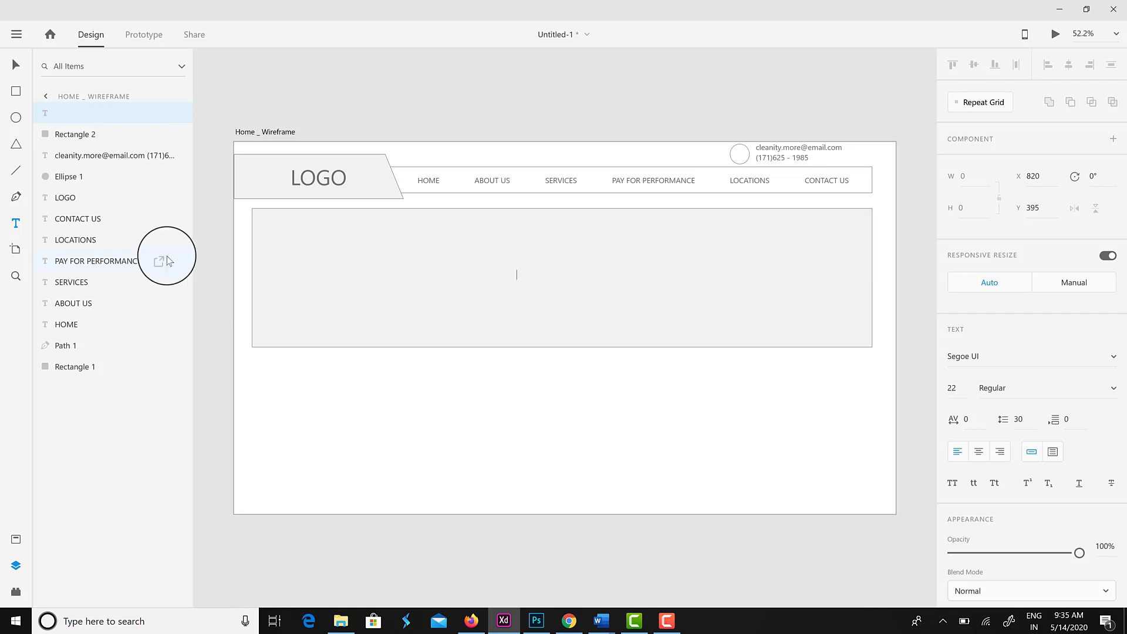
{"action": "left_click", "coordinate": [16, 64]}
{"action": "left_click_drag", "start_coordinate": [531, 280], "coordinate": [584, 265]}
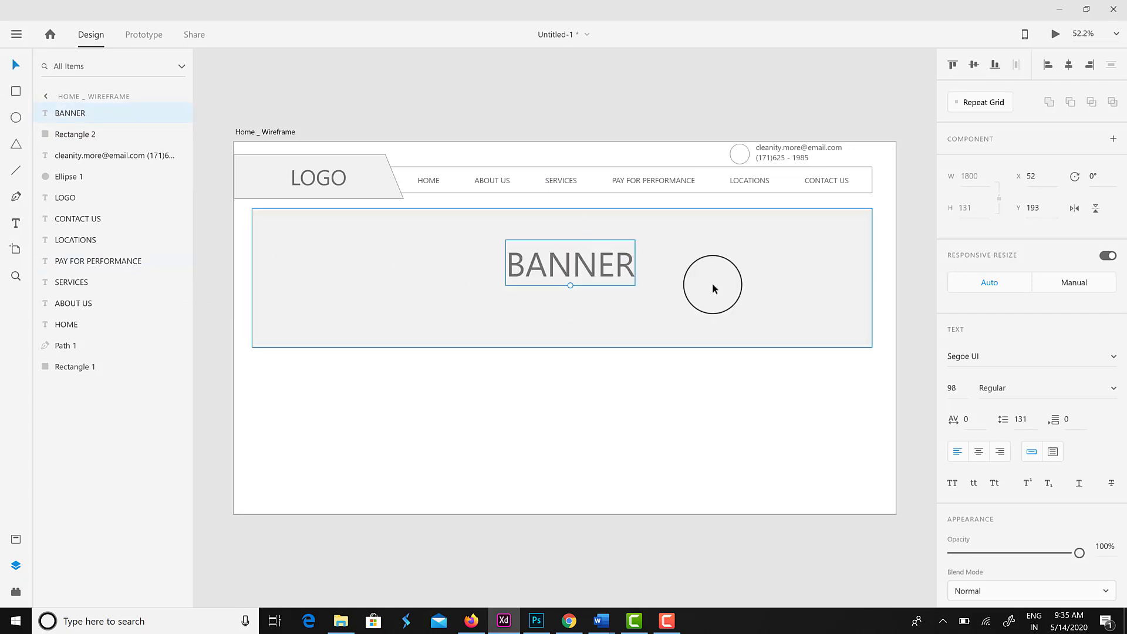
{"action": "left_click", "coordinate": [714, 288], "text": "shift"}
{"action": "left_click", "coordinate": [973, 65]}
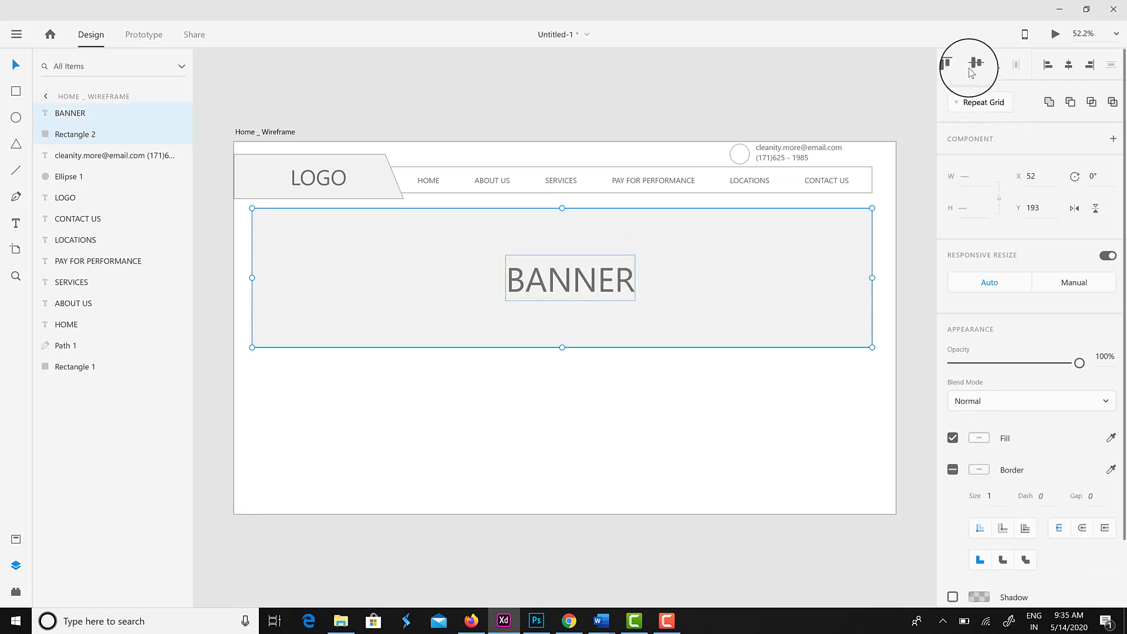
{"action": "left_click", "coordinate": [1064, 72]}
{"action": "left_click", "coordinate": [716, 401]}
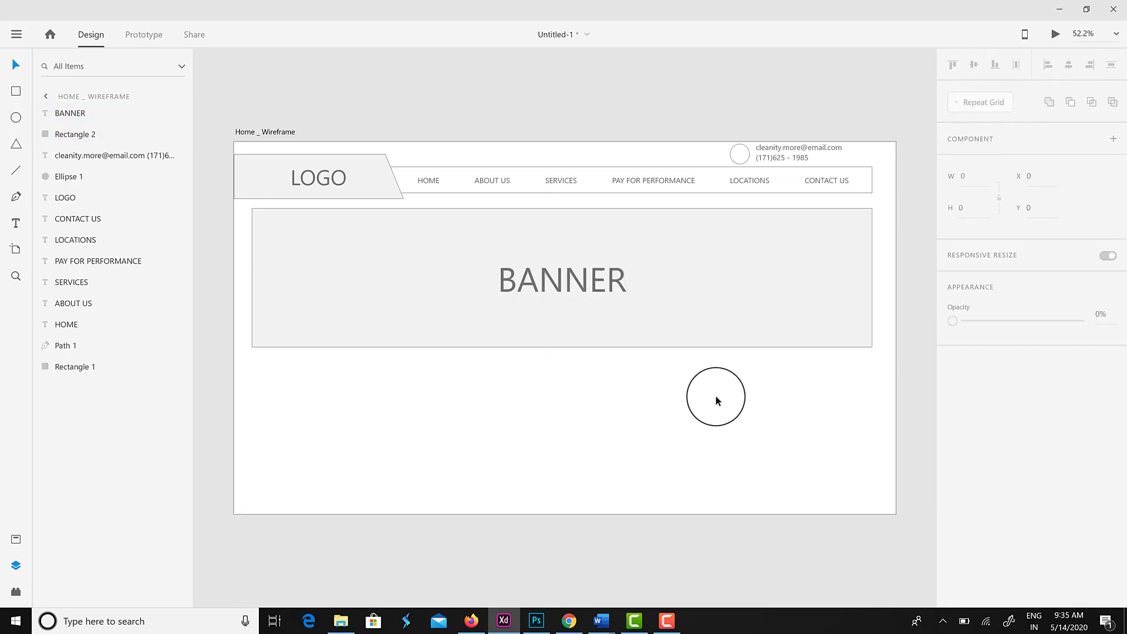
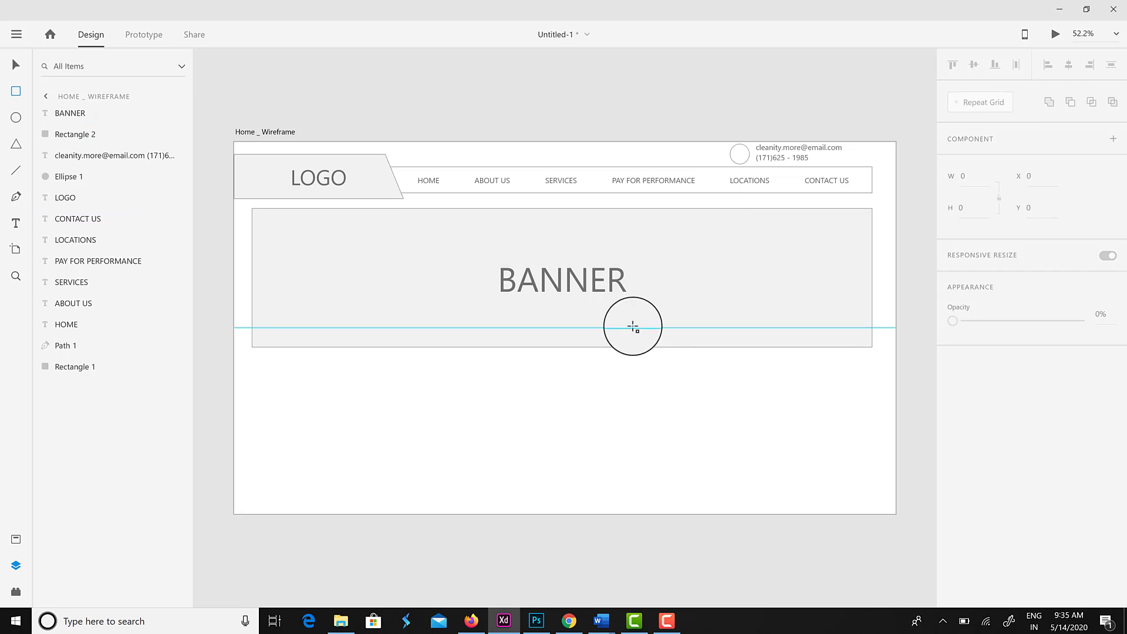
Draw a white box about 629 by 173 across the banner's lower edge and add a size 44 GET INFROMATION heading inside it.
{"action": "mouse_move", "coordinate": [634, 318]}
{"action": "left_mouse_down"}
{"action": "mouse_move", "coordinate": [703, 348]}
{"action": "mouse_move", "coordinate": [849, 372]}
{"action": "left_mouse_up"}
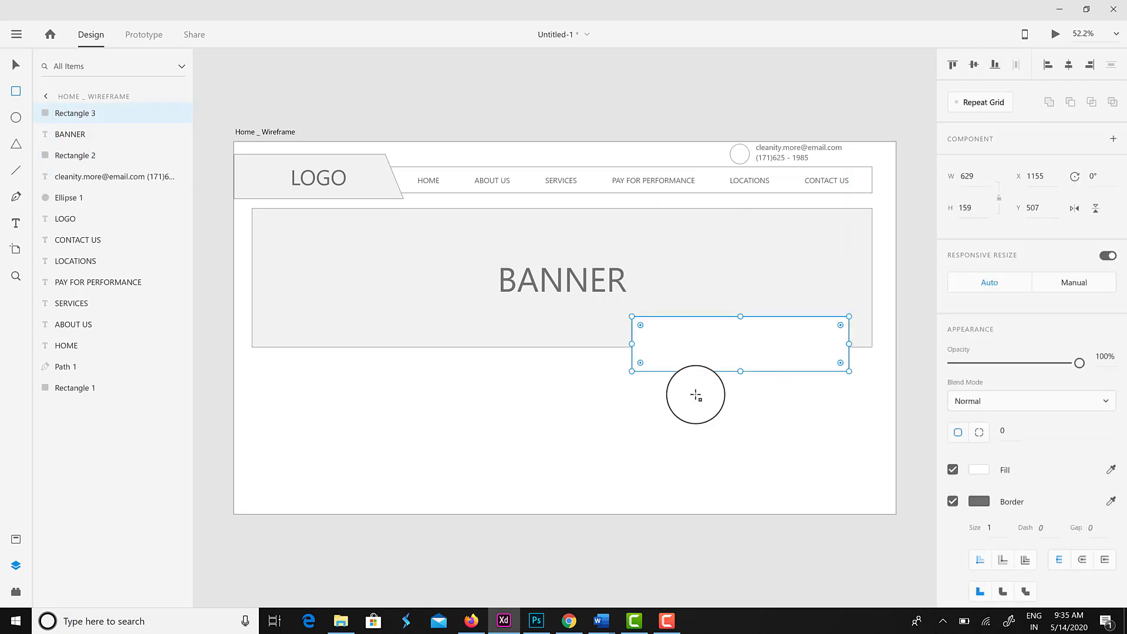
{"action": "left_click_drag", "start_coordinate": [738, 371], "coordinate": [738, 377]}
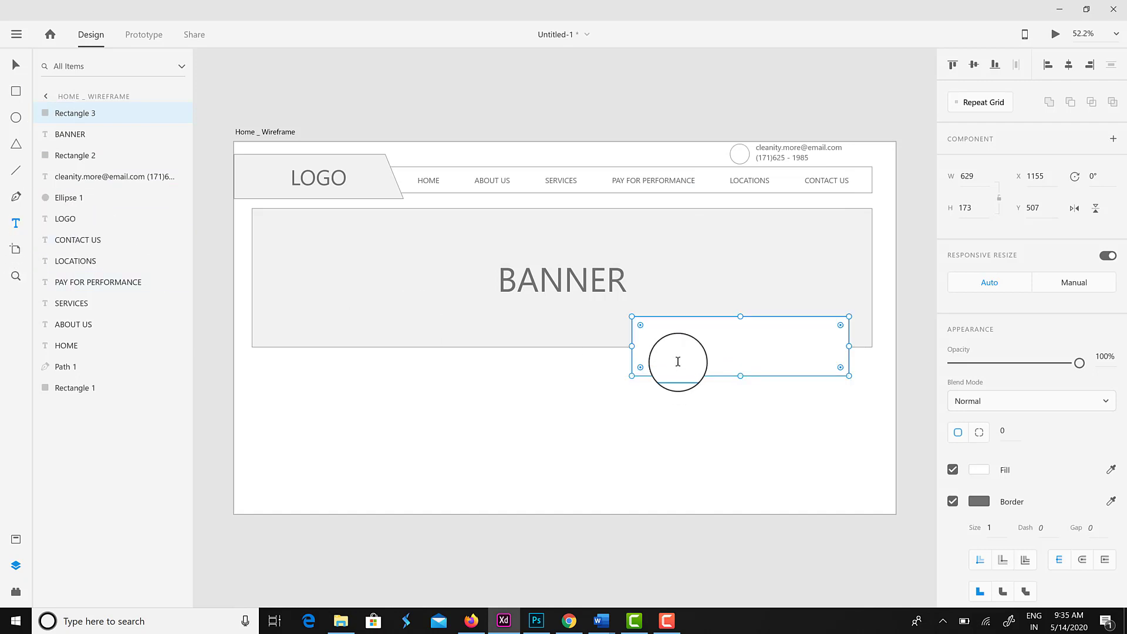
{"action": "left_click", "coordinate": [673, 329]}
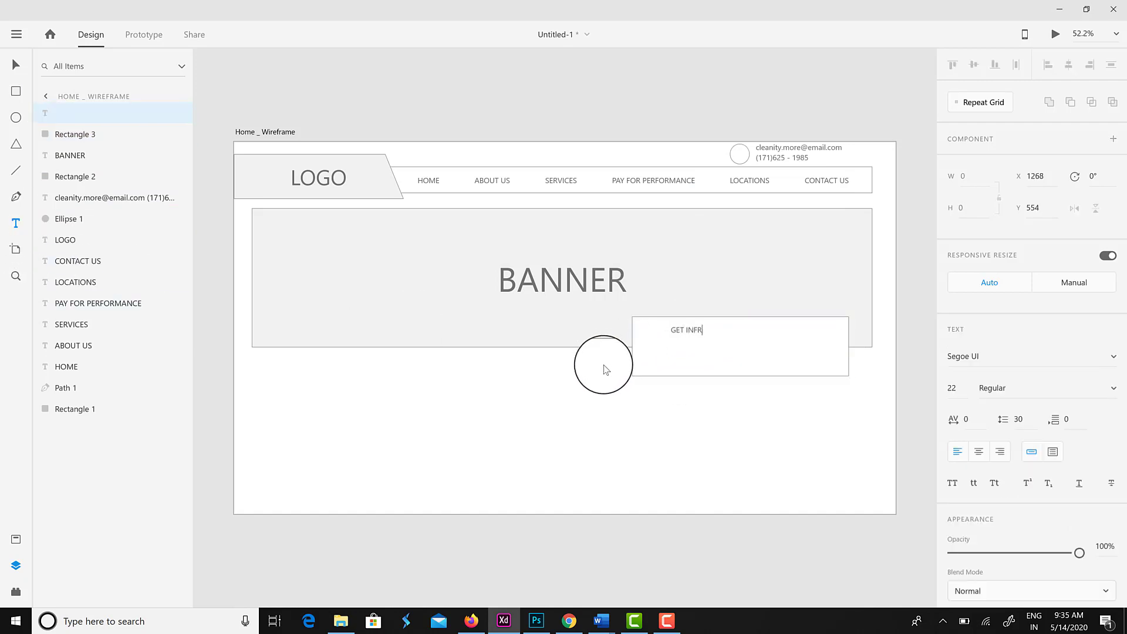
{"action": "left_click", "coordinate": [16, 64]}
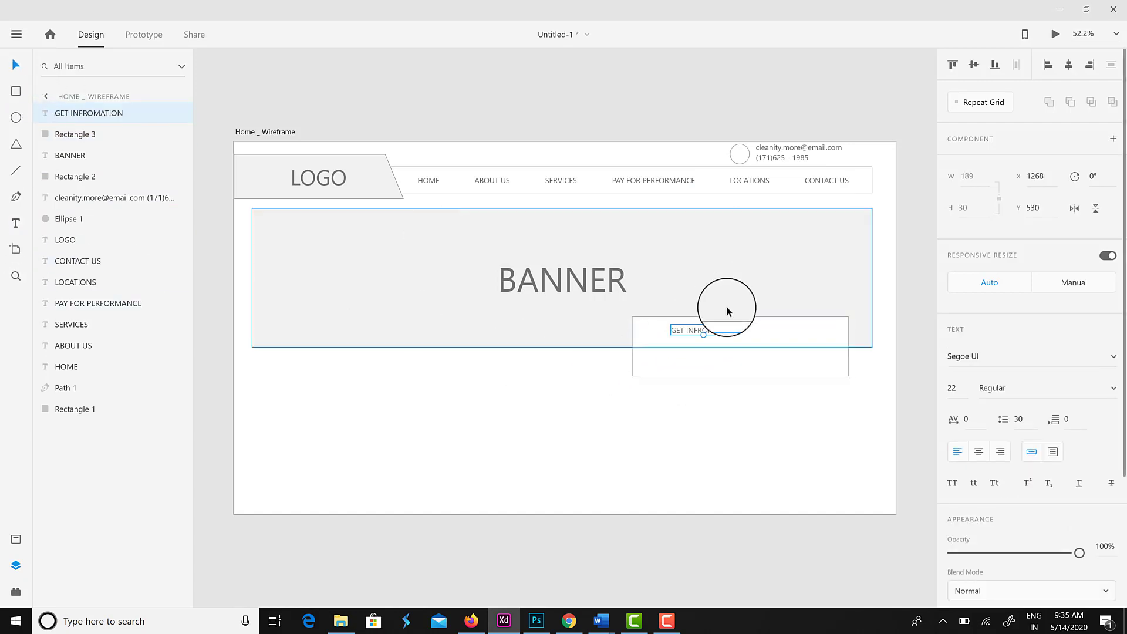
{"action": "left_click_drag", "start_coordinate": [704, 335], "coordinate": [822, 330]}
Correct the spelling of the white box's heading to GET INFORMATION.
{"action": "double_click", "coordinate": [729, 339]}
{"action": "type", "text": "ORMA"}
{"action": "key", "text": "BackSpace"}
{"action": "key", "text": "BackSpace"}
{"action": "key", "text": "BackSpace"}
{"action": "key", "text": "BackSpace"}
{"action": "type", "text": "ORMATION"}
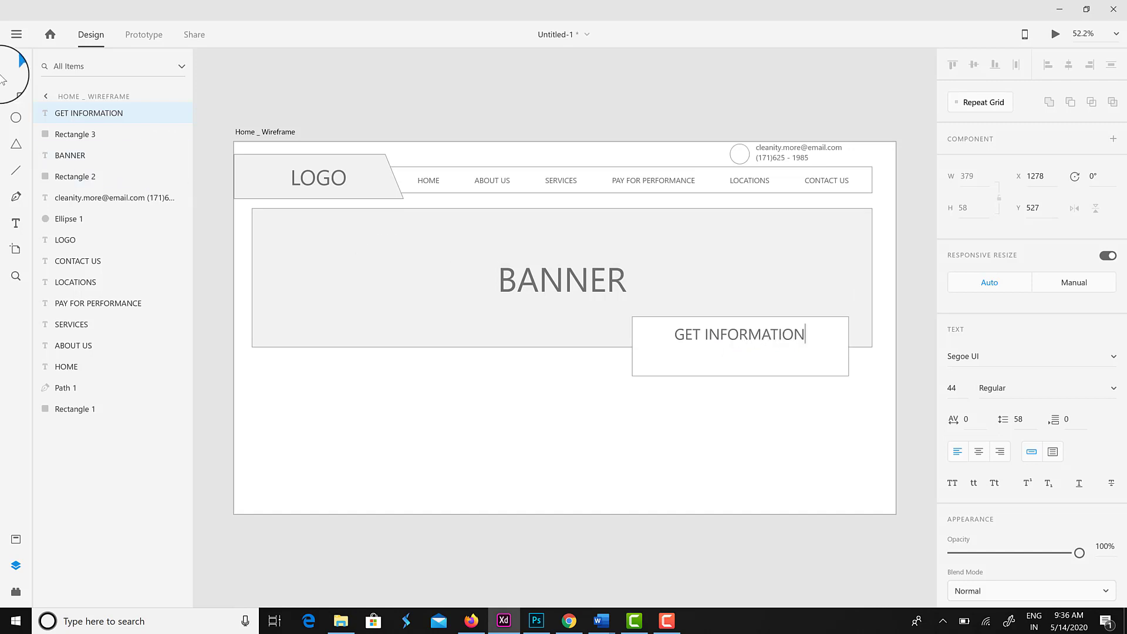
{"action": "key", "text": "Escape"}
Duplicate the header contact text below GET INFORMATION, enlarge the copy to size 30 and left-align it with the heading.
{"action": "left_click", "coordinate": [793, 154]}
{"action": "double_click", "coordinate": [796, 155]}
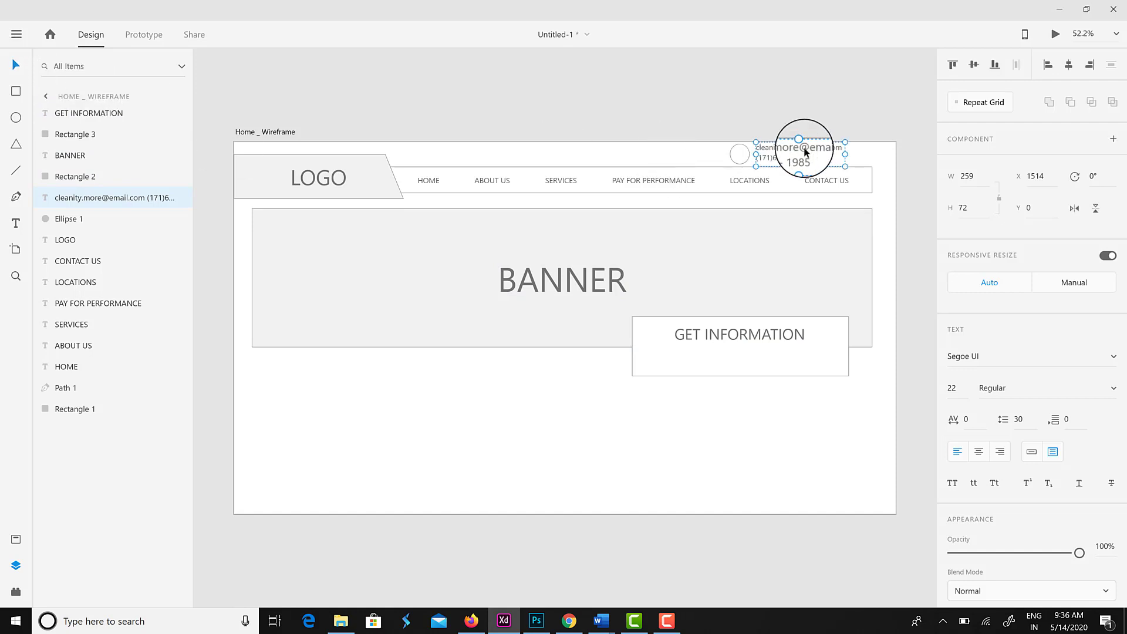
{"action": "left_click", "coordinate": [742, 354]}
{"action": "left_click_drag", "start_coordinate": [804, 156], "coordinate": [773, 370]}
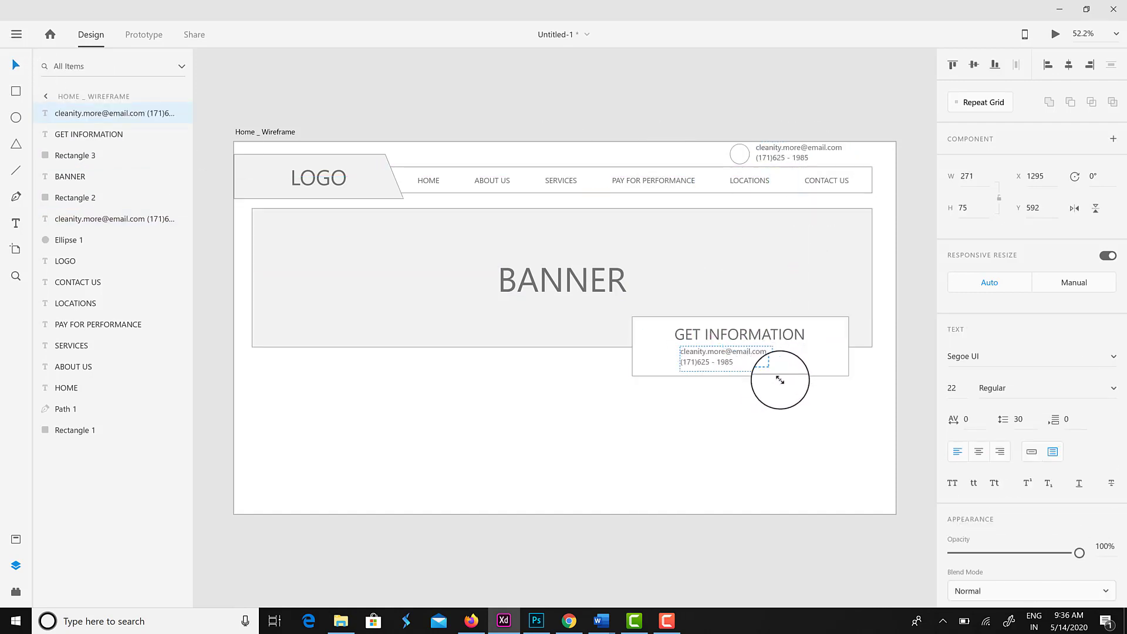
{"action": "left_click", "coordinate": [748, 351]}
{"action": "left_click", "coordinate": [748, 351], "text": "shift"}
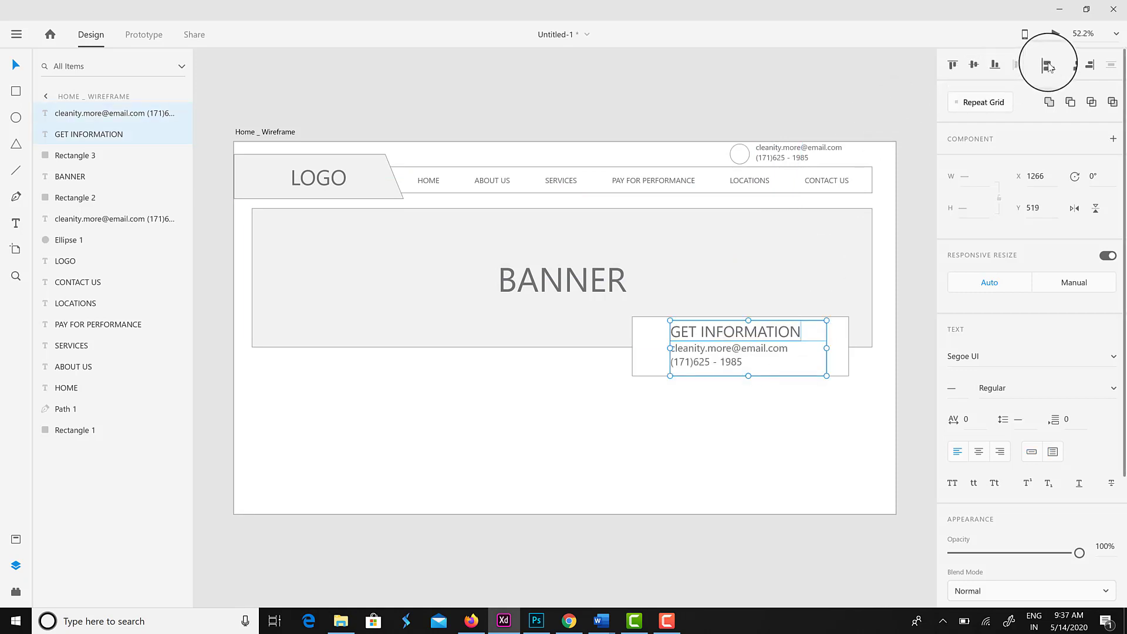
Set the GET INFORMATION heading's font size to 30.
{"action": "triple_click", "coordinate": [730, 329]}
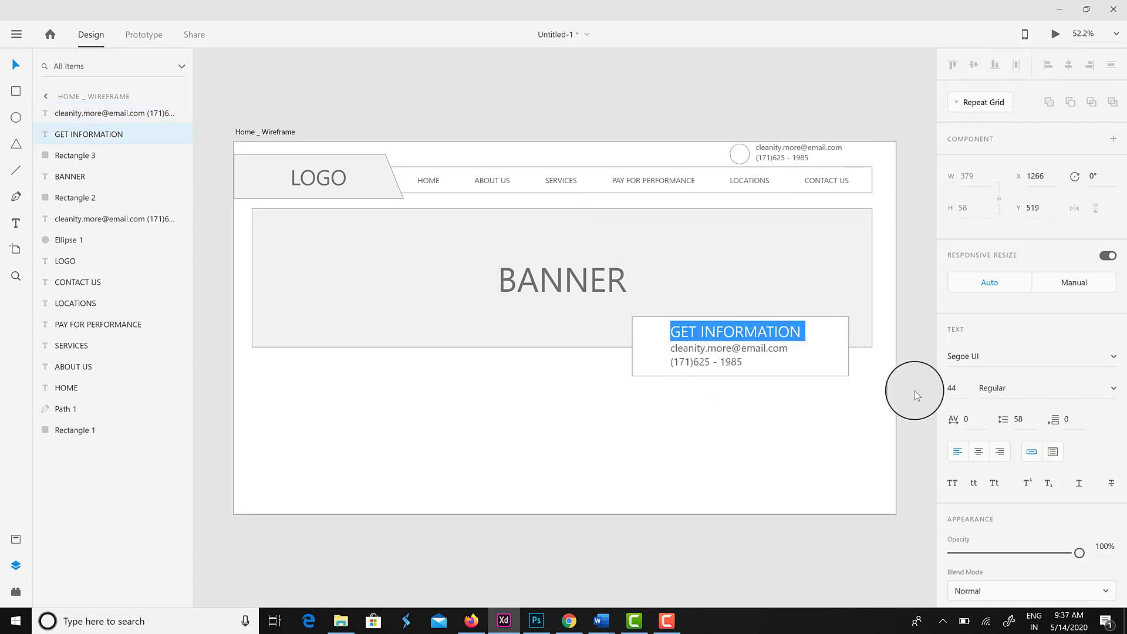
{"action": "left_click", "coordinate": [957, 388]}
{"action": "type", "text": "30"}
{"action": "key", "text": "Return"}
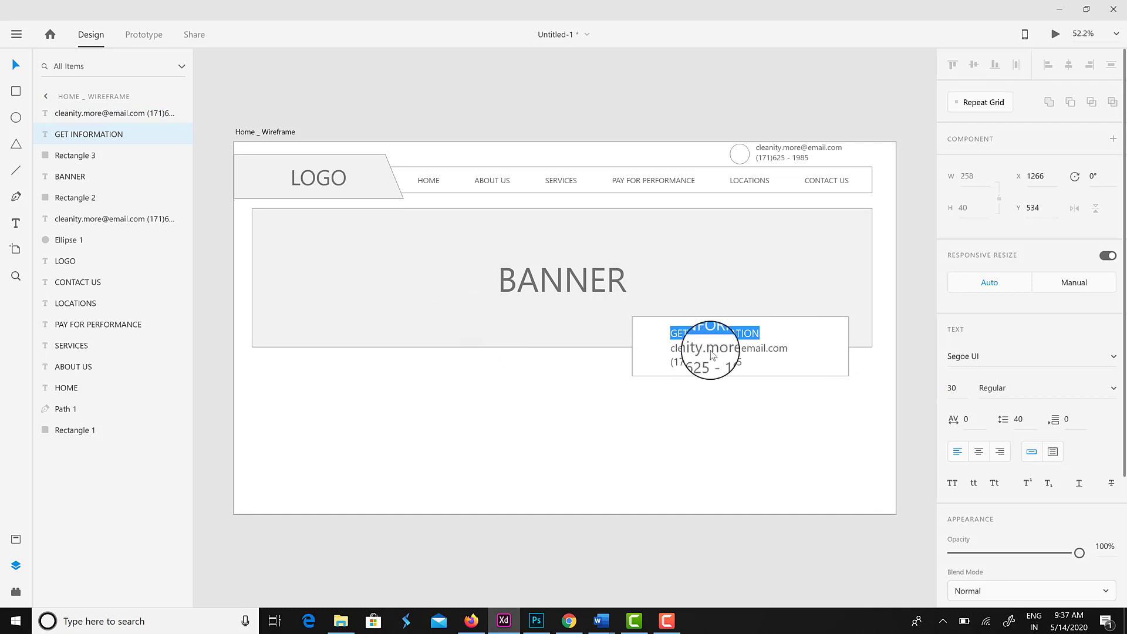
Set the contact text in the white box to Bold.
{"action": "left_click", "coordinate": [692, 353]}
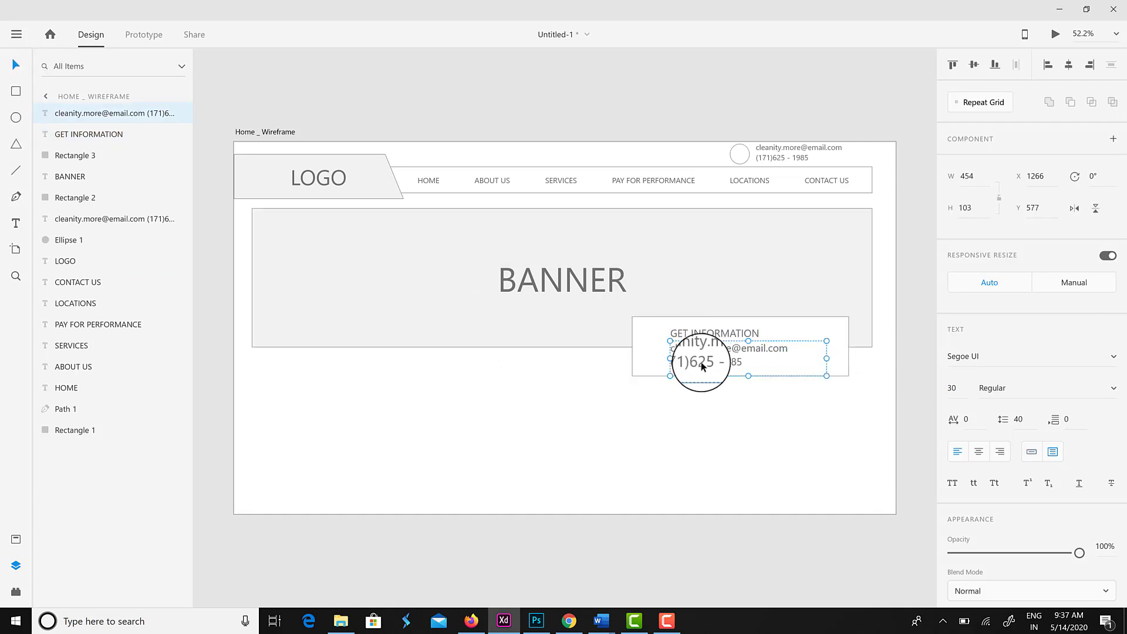
{"action": "left_click", "coordinate": [1113, 388]}
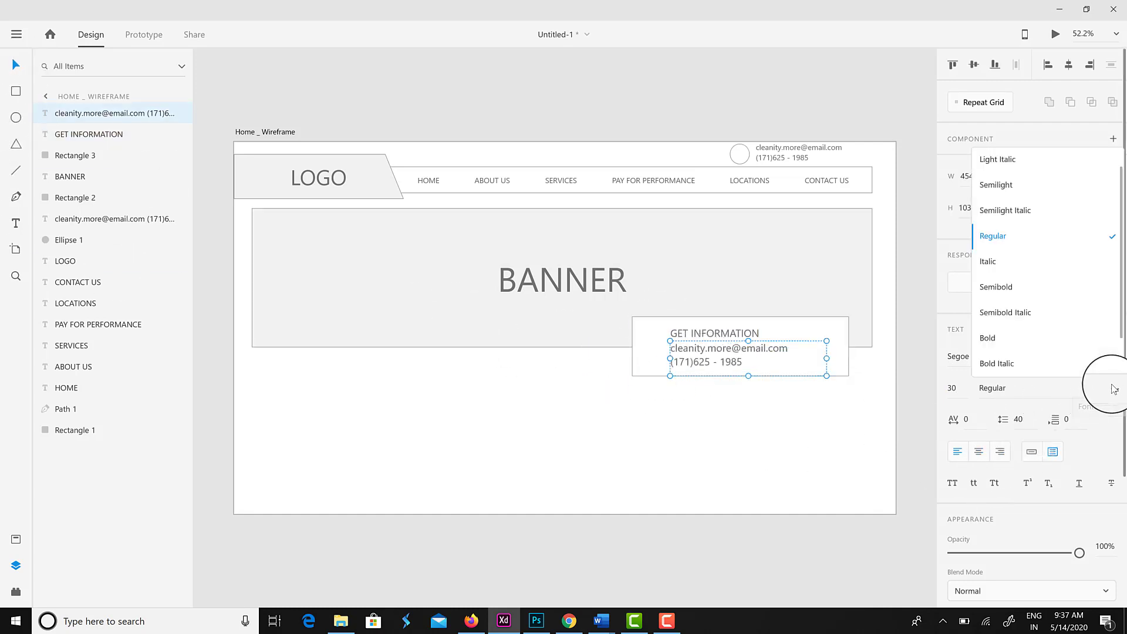
{"action": "left_click", "coordinate": [993, 338]}
{"action": "left_click", "coordinate": [730, 402]}
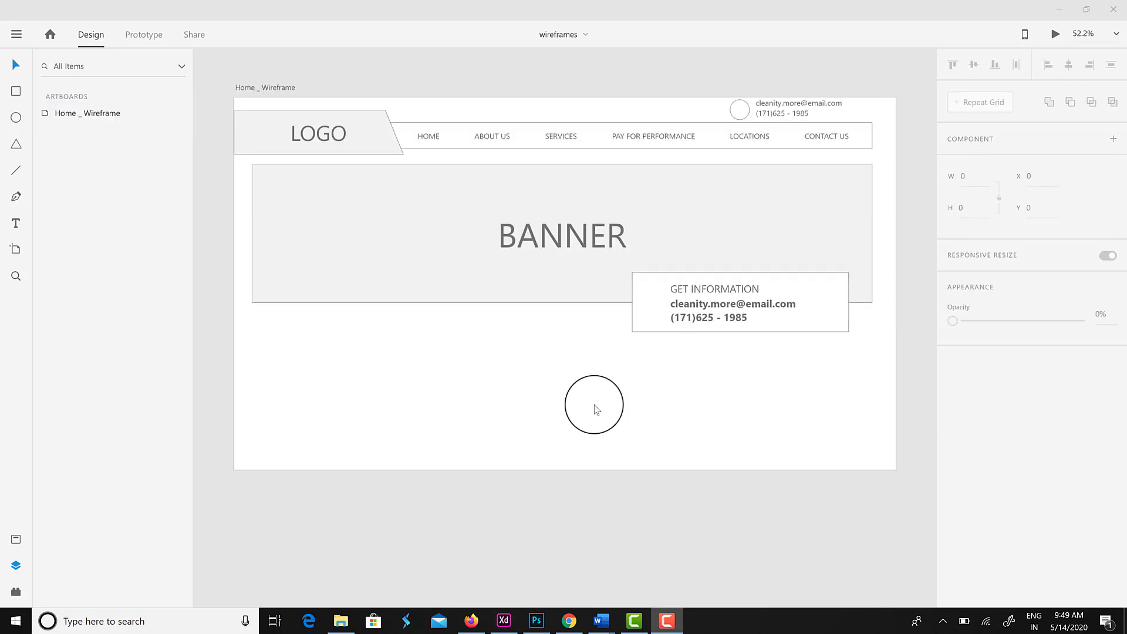
Extend the Home _ Wireframe artboard downward to make room for more sections below the banner.
{"action": "left_click", "coordinate": [642, 414]}
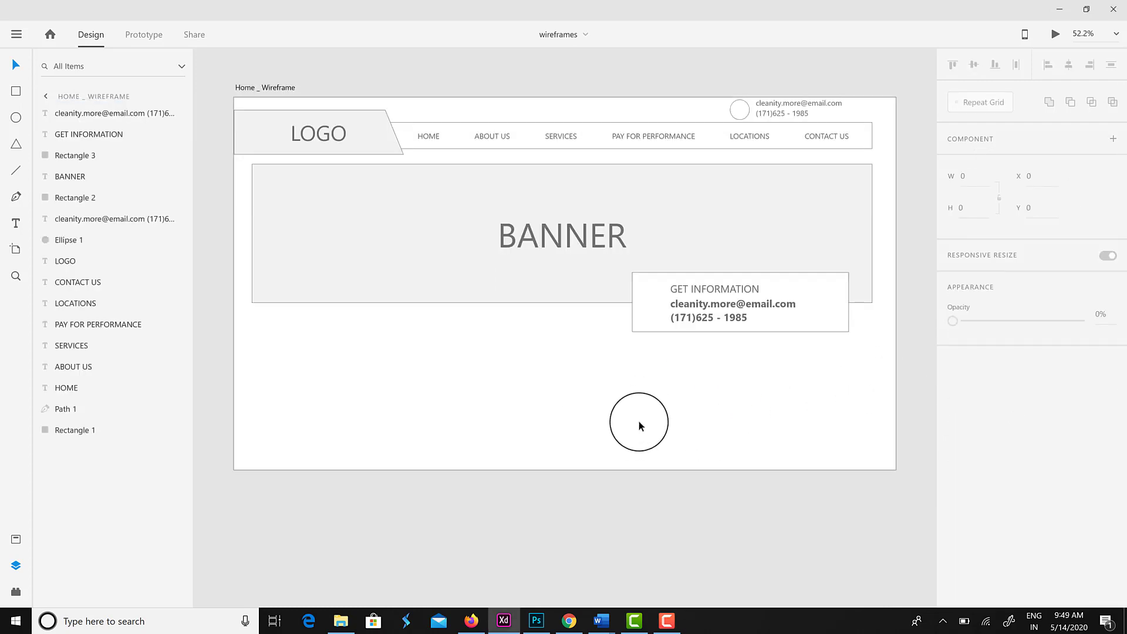
{"action": "left_click", "coordinate": [264, 87]}
{"action": "left_click_drag", "start_coordinate": [565, 470], "coordinate": [565, 611]}
{"action": "scroll", "coordinate": [566, 457], "scroll_direction": "down", "scroll_amount": 1}
{"action": "scroll", "coordinate": [566, 456], "scroll_direction": "down", "scroll_amount": 1}
{"action": "left_click_drag", "start_coordinate": [561, 536], "coordinate": [561, 597]}
{"action": "left_click", "coordinate": [573, 339]}
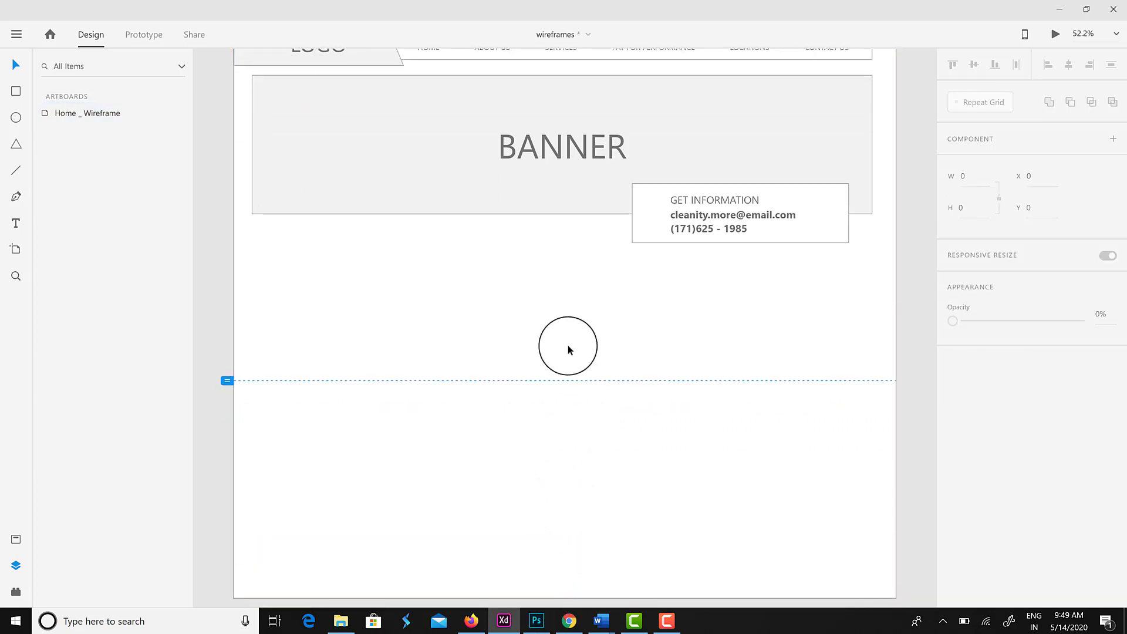
Add a bold ABOUT US heading below the banner, near the artboard's left margin, at font size 40.
{"action": "key", "text": "v"}
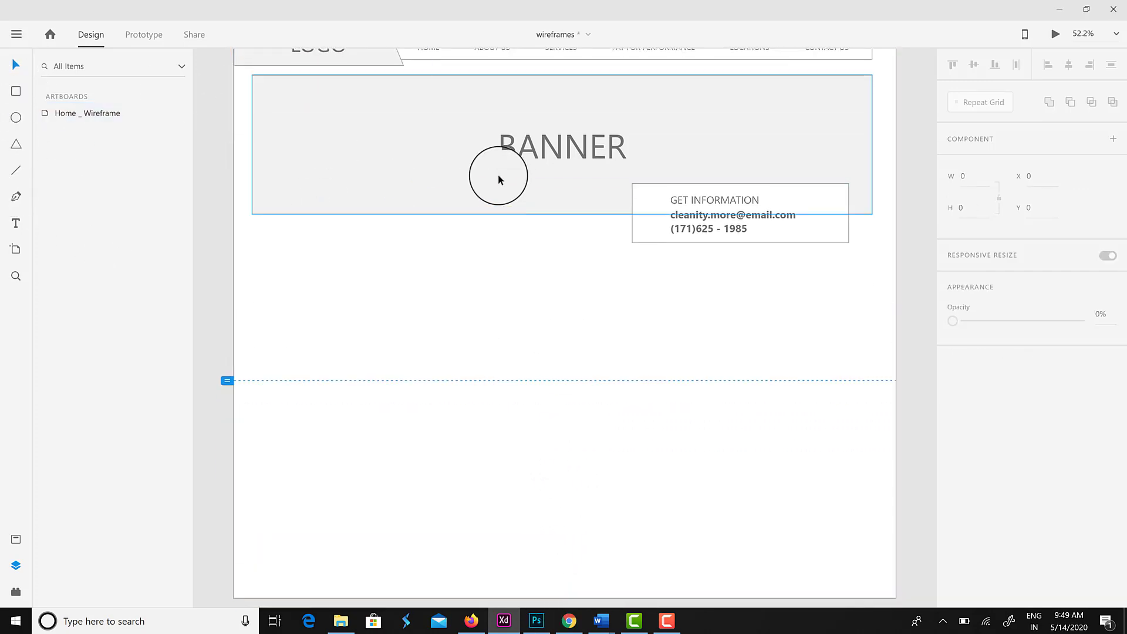
{"action": "left_click", "coordinate": [528, 160]}
{"action": "left_click", "coordinate": [16, 223]}
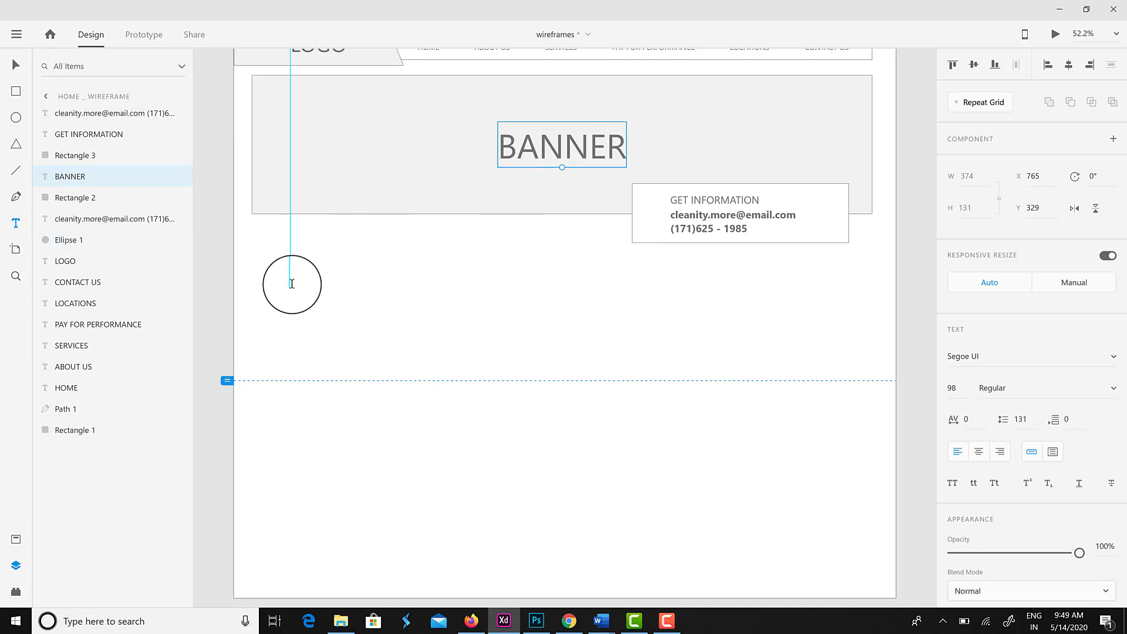
{"action": "left_click", "coordinate": [288, 275]}
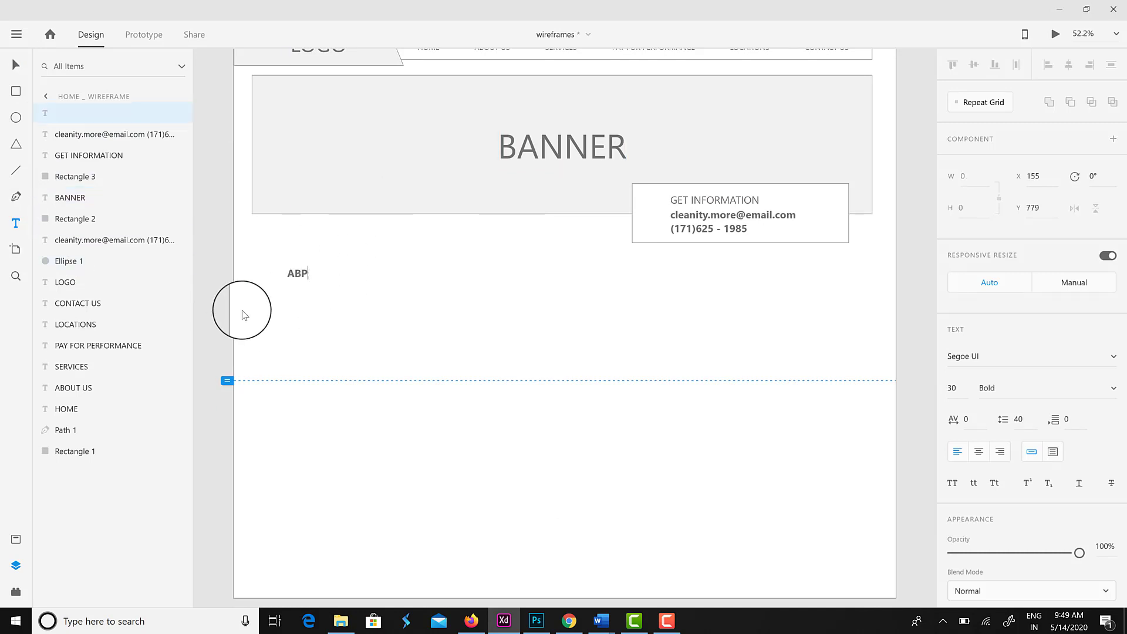
{"action": "type", "text": "ABOUT US"}
{"action": "key", "text": "ctrl+a"}
{"action": "left_click", "coordinate": [952, 388]}
{"action": "type", "text": "40"}
{"action": "key", "text": "Return"}
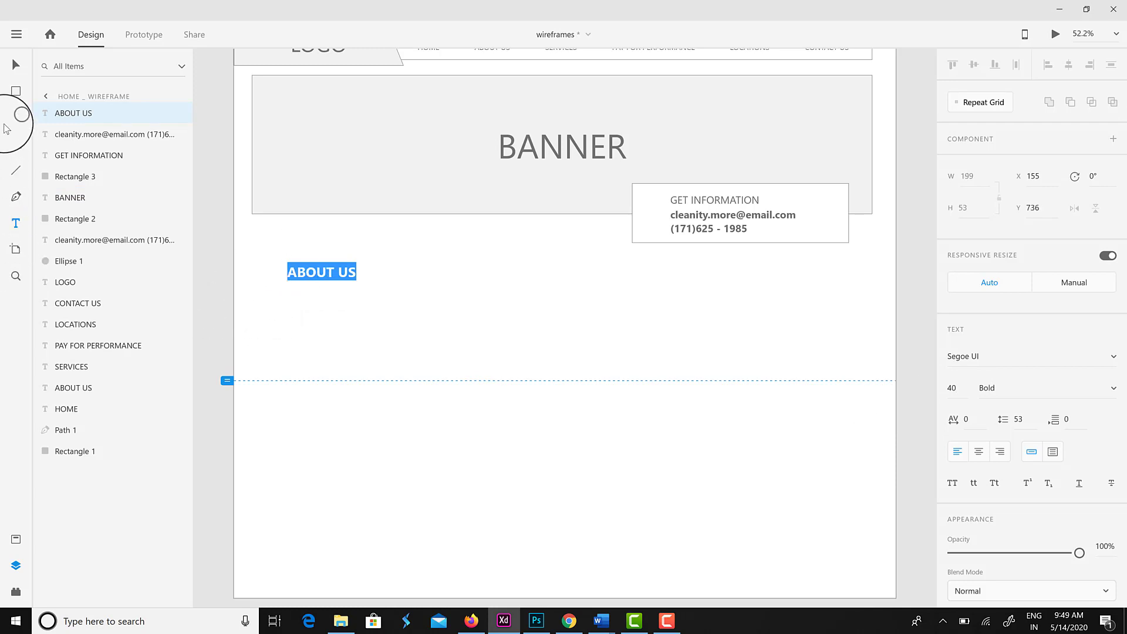
Save the ABOUT US heading's formatting as a character style named Heading.
{"action": "left_click", "coordinate": [16, 539]}
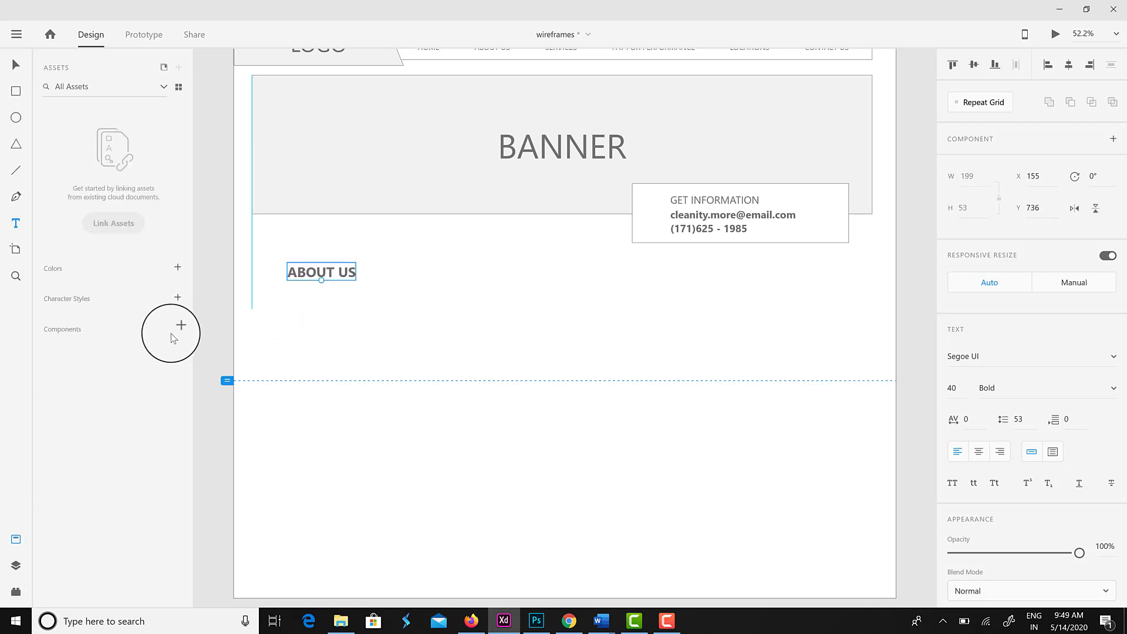
{"action": "left_click", "coordinate": [178, 298]}
{"action": "left_click", "coordinate": [95, 172]}
{"action": "type", "text": "Heading"}
{"action": "key", "text": "Return"}
{"action": "left_click", "coordinate": [356, 379]}
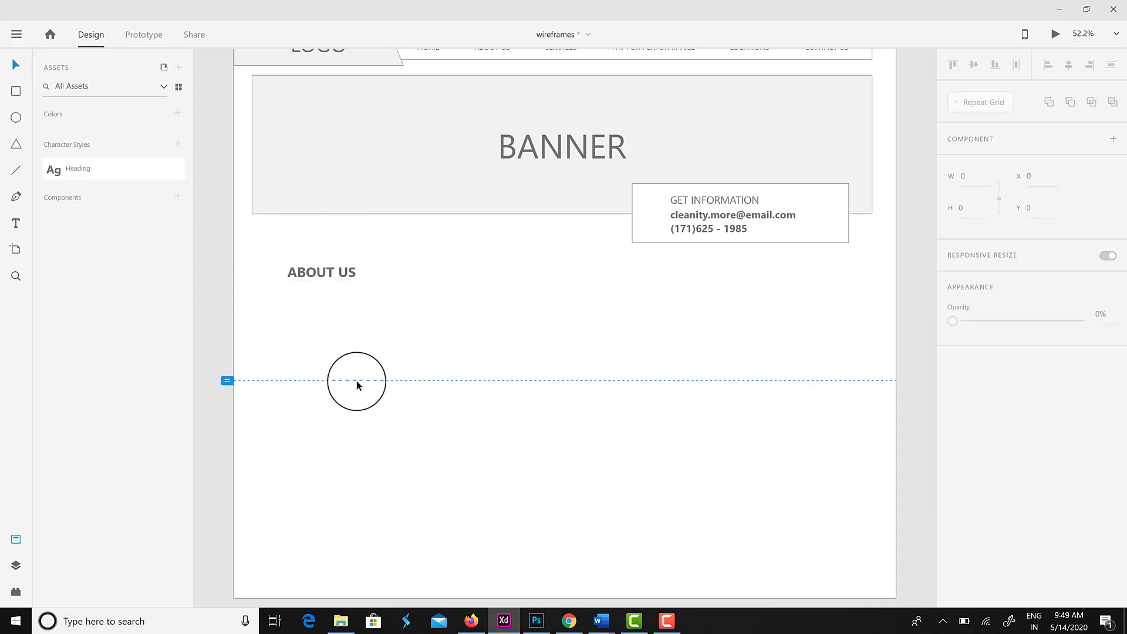
Draw an image placeholder about 454 by 439 below ABOUT US, left-align it with the heading and fill it with F2F2F2.
{"action": "mouse_move", "coordinate": [304, 300]}
{"action": "left_mouse_down"}
{"action": "mouse_move", "coordinate": [445, 415]}
{"action": "mouse_move", "coordinate": [461, 452]}
{"action": "left_mouse_up"}
{"action": "left_click", "coordinate": [8, 67]}
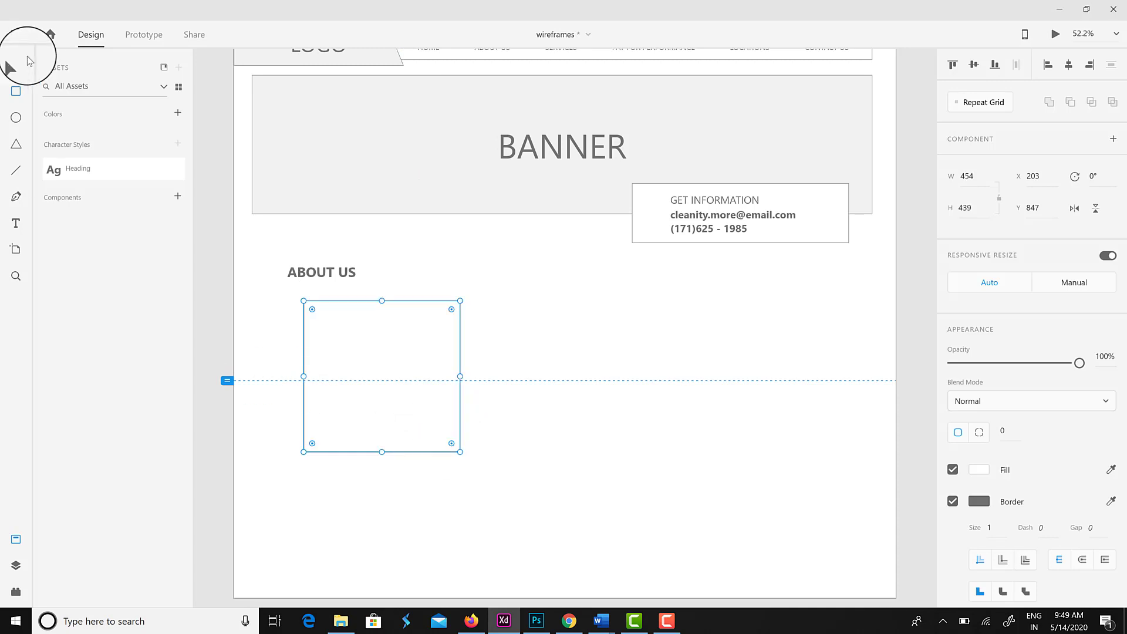
{"action": "left_click_drag", "start_coordinate": [348, 337], "coordinate": [331, 337]}
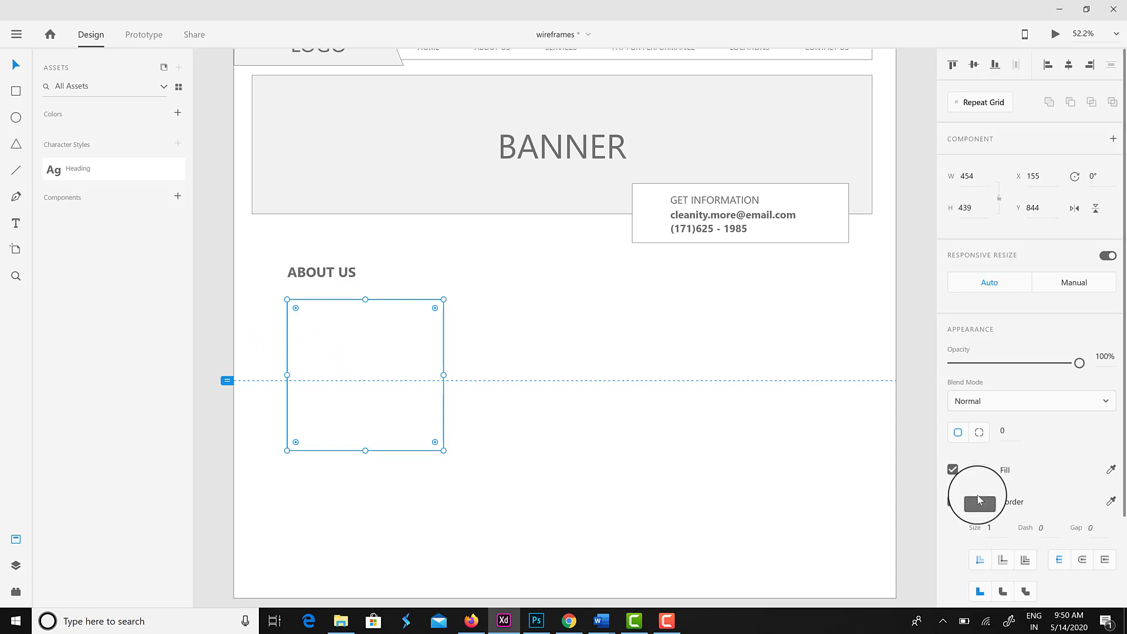
{"action": "left_click", "coordinate": [979, 470]}
{"action": "type", "text": "F2F2F2"}
{"action": "key", "text": "Return"}
{"action": "left_click", "coordinate": [651, 501]}
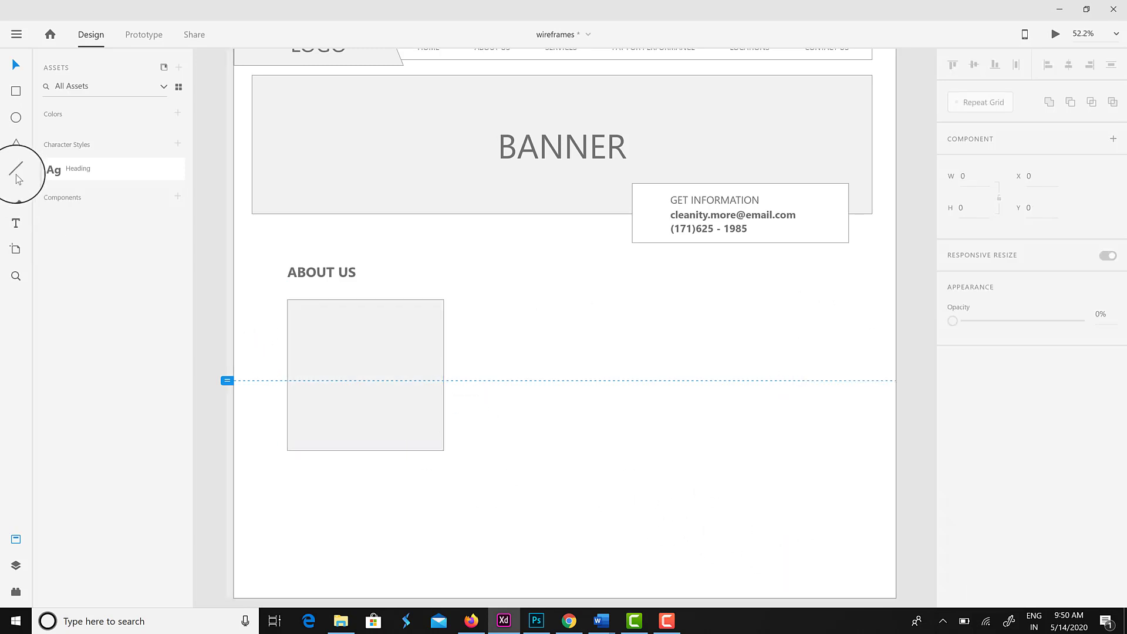
Add a Lorem ipsum paragraph in an area text box beside the image placeholder in the ABOUT US section.
{"action": "left_click_drag", "start_coordinate": [460, 302], "coordinate": [874, 449]}
{"action": "type", "text": "Lorem ipsum dolor sit amet, consectetur adipiscing elit, sed do eiusmod tempor incididunt ut labore et dolore magna aliqua. Ut enim ad minim veniam, quis nostrud exercitation ullamco laboris nisi ut aliquip ex ea commodo consequat. Duis aute irure dolor in reprehenderit in voluptate velit esse cillum dolore eu fugiat nulla pariatur. Excepteur sint occaecat cupidatat non proident, sunt in culpa qui officia deserunt mollit anim id est laborum."}
{"action": "left_click", "coordinate": [26, 78]}
{"action": "left_click_drag", "start_coordinate": [666, 453], "coordinate": [692, 344]}
Shrink the image placeholder slightly and duplicate the Lorem ipsum paragraph below the first one.
{"action": "left_click", "coordinate": [433, 421]}
{"action": "left_click_drag", "start_coordinate": [443, 450], "coordinate": [432, 436]}
{"action": "left_click", "coordinate": [557, 350]}
{"action": "left_click_drag", "start_coordinate": [557, 349], "coordinate": [594, 403]}
{"action": "left_click", "coordinate": [570, 456]}
{"action": "scroll", "coordinate": [588, 426], "scroll_direction": "down", "scroll_amount": 2}
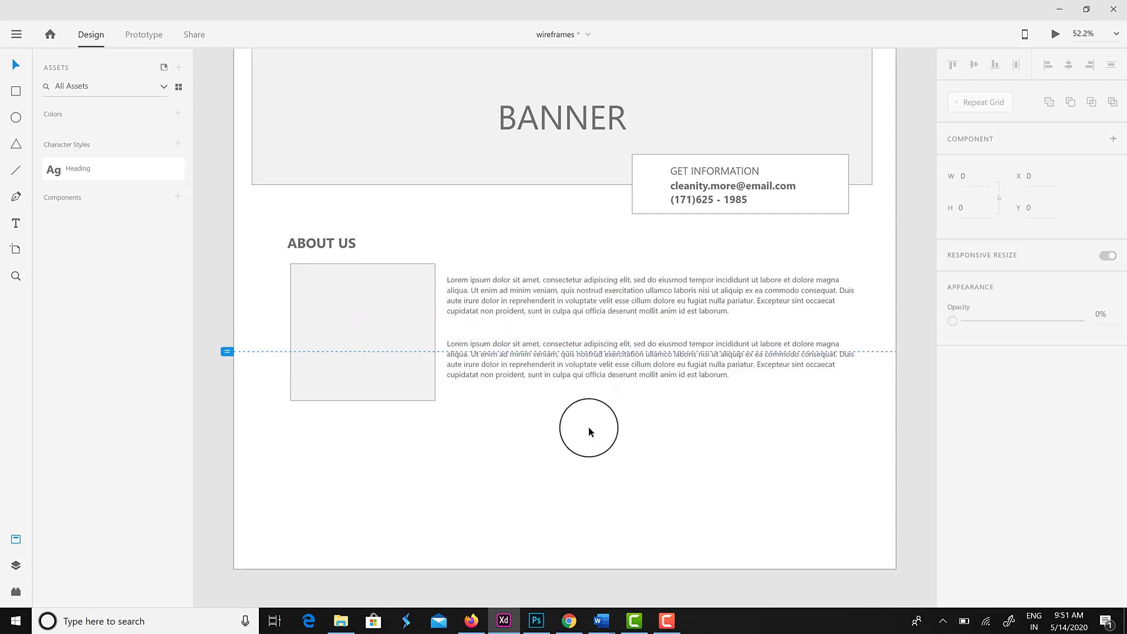
{"action": "left_click", "coordinate": [512, 328]}
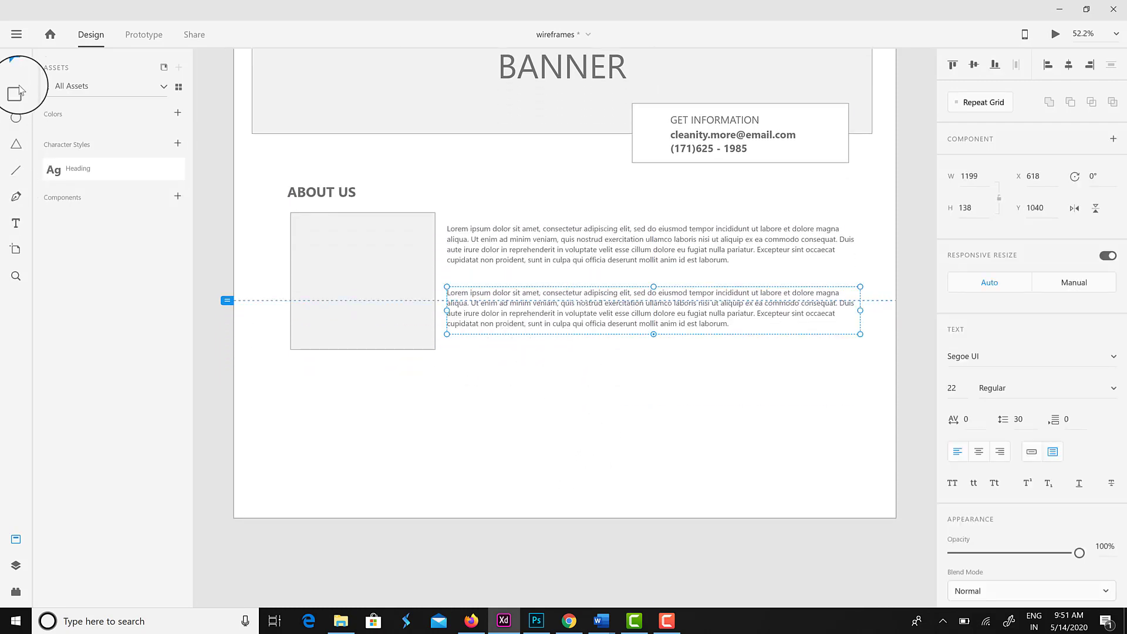
Duplicate the ABOUT US heading below the image placeholder and change the copy's text to SERVICES.
{"action": "left_click_drag", "start_coordinate": [322, 189], "coordinate": [329, 409]}
{"action": "double_click", "coordinate": [327, 409]}
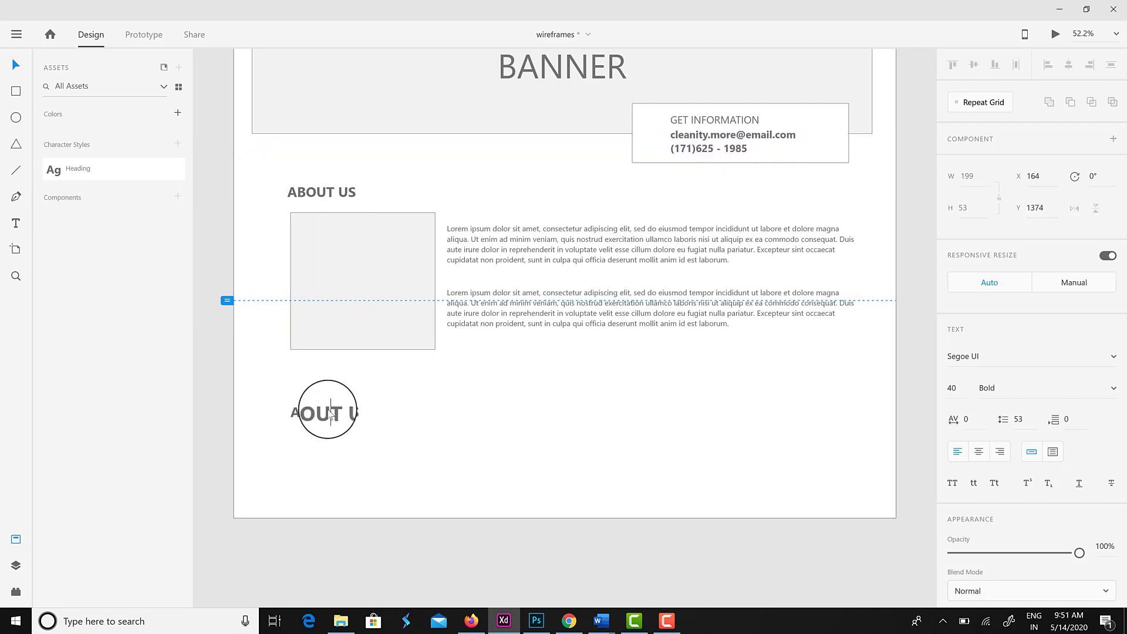
{"action": "type", "text": "Ser"}
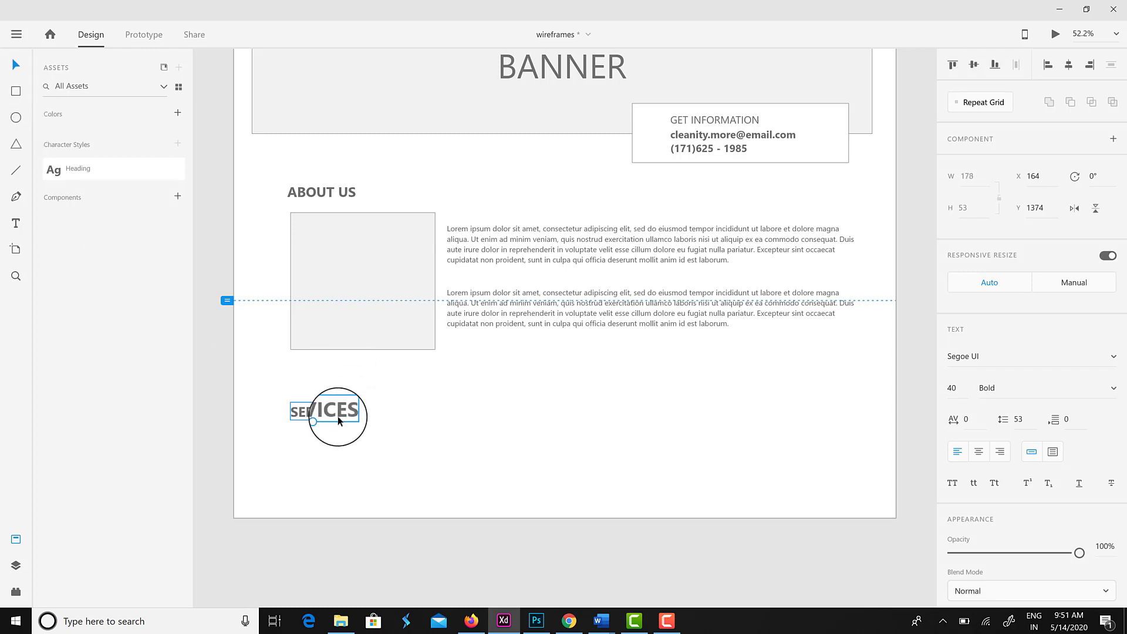
{"action": "left_click", "coordinate": [498, 525]}
Extend the Home _ Wireframe artboard further downward to make room for content under SERVICES.
{"action": "scroll", "coordinate": [309, 141], "scroll_direction": "up", "scroll_amount": 5}
{"action": "left_click", "coordinate": [279, 134]}
{"action": "scroll", "coordinate": [360, 161], "scroll_direction": "down", "scroll_amount": 10}
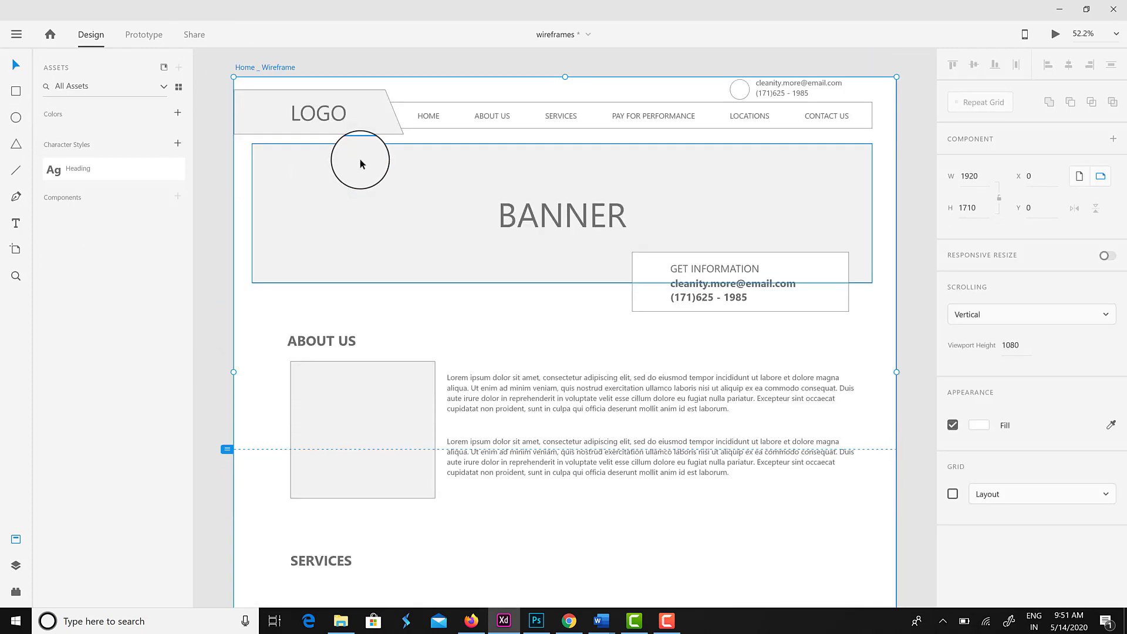
{"action": "left_click_drag", "start_coordinate": [568, 242], "coordinate": [548, 530]}
{"action": "left_click", "coordinate": [335, 140]}
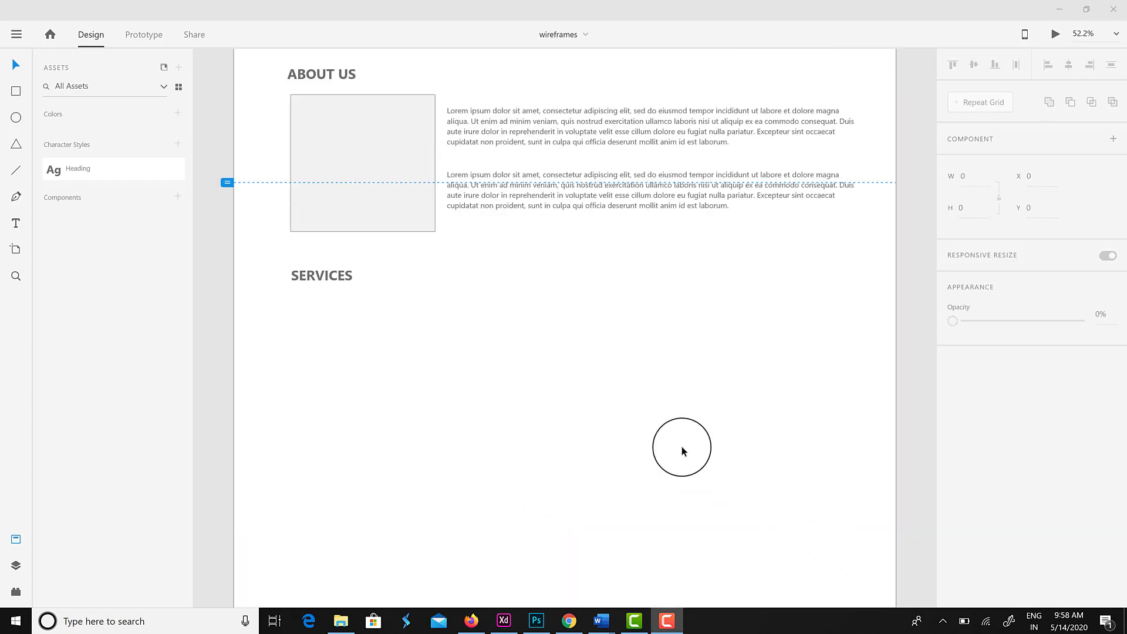
Draw an icon box about 66 by 57 below SERVICES and place a left-aligned CARPET CLEANING label under it.
{"action": "left_click_drag", "start_coordinate": [300, 317], "coordinate": [325, 336]}
{"action": "left_click", "coordinate": [16, 223]}
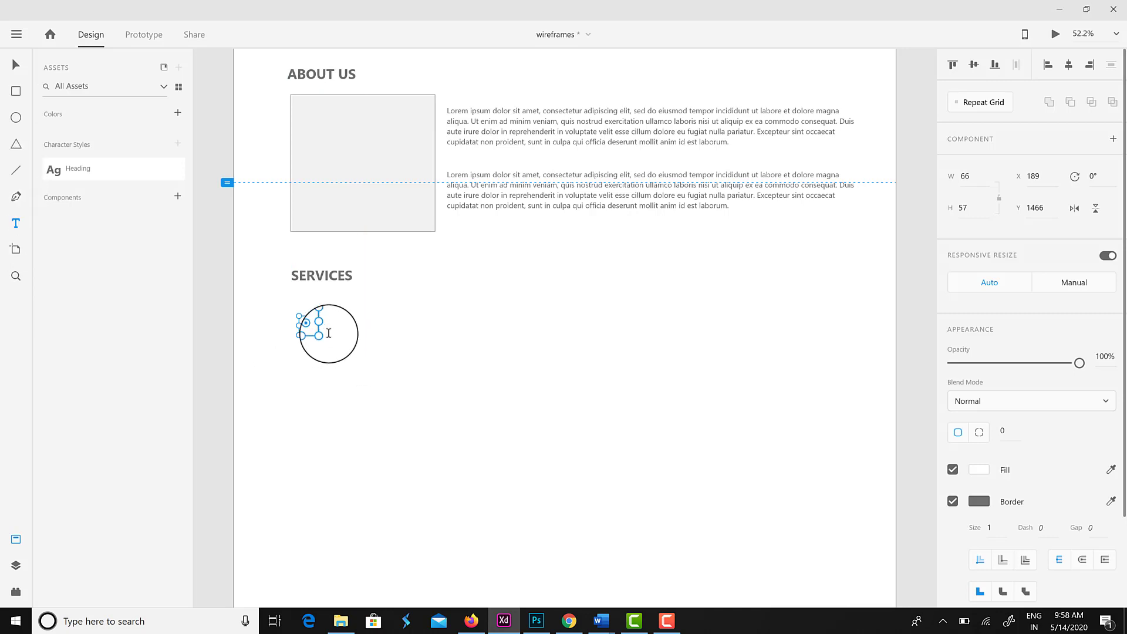
{"action": "left_click", "coordinate": [359, 334]}
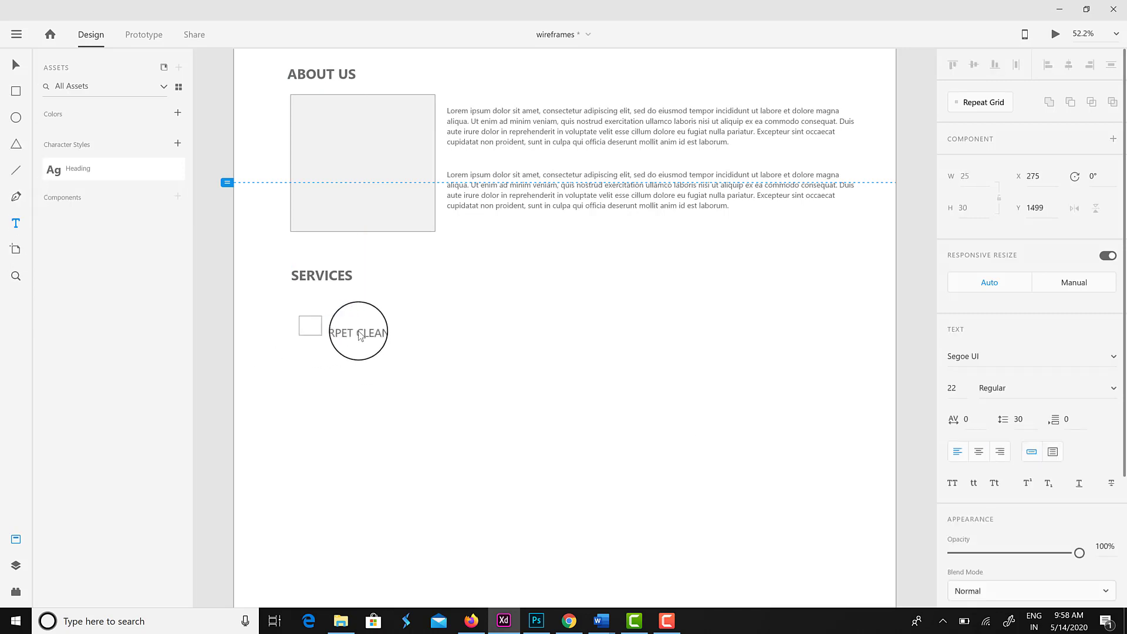
{"action": "left_click", "coordinate": [15, 64]}
{"action": "left_click_drag", "start_coordinate": [363, 332], "coordinate": [313, 351]}
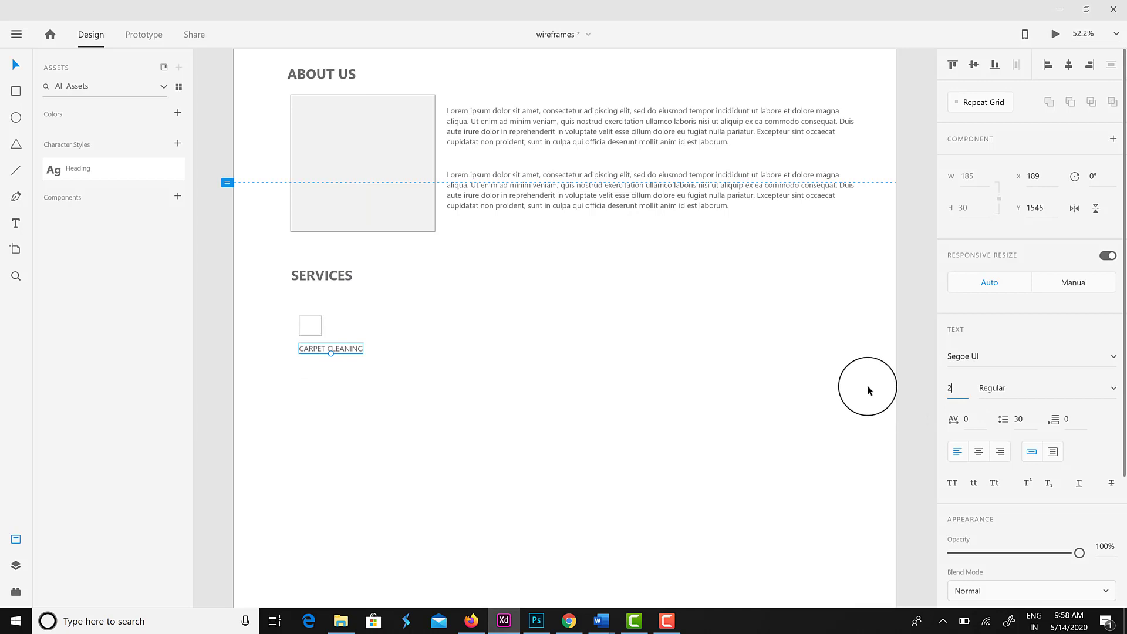
Set the CARPET CLEANING label to font size 26 and Bold.
{"action": "left_click", "coordinate": [1104, 387]}
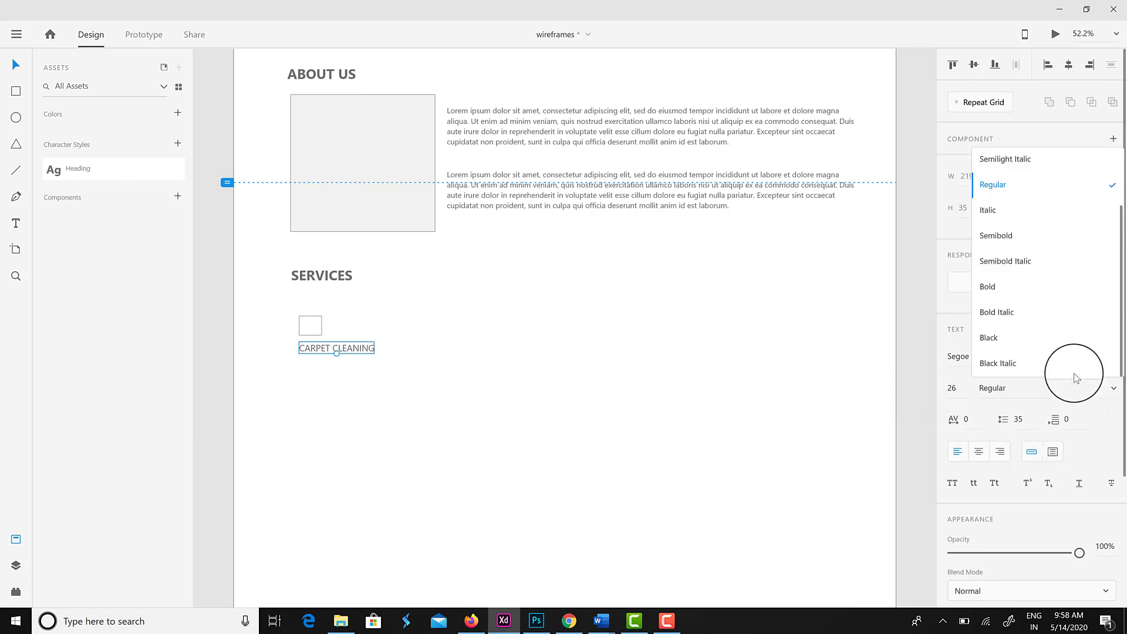
{"action": "left_click", "coordinate": [1000, 286]}
{"action": "left_click_drag", "start_coordinate": [348, 352], "coordinate": [348, 353]}
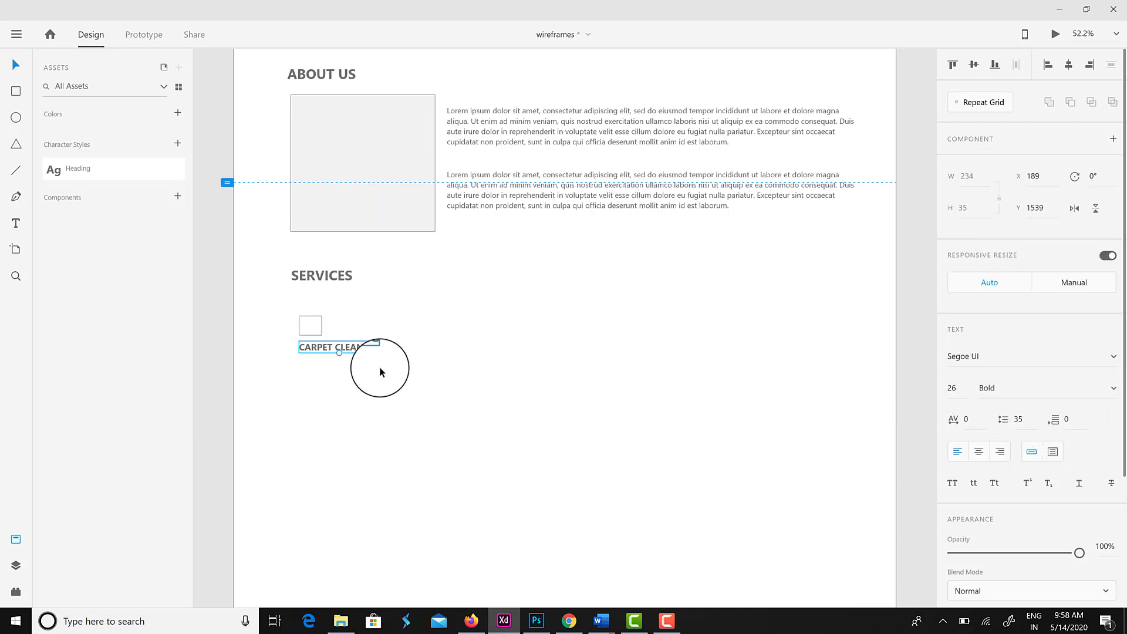
{"action": "left_click", "coordinate": [342, 398]}
{"action": "left_click_drag", "start_coordinate": [303, 365], "coordinate": [468, 409]}
{"action": "type", "text": "•\tTrash Removal"}
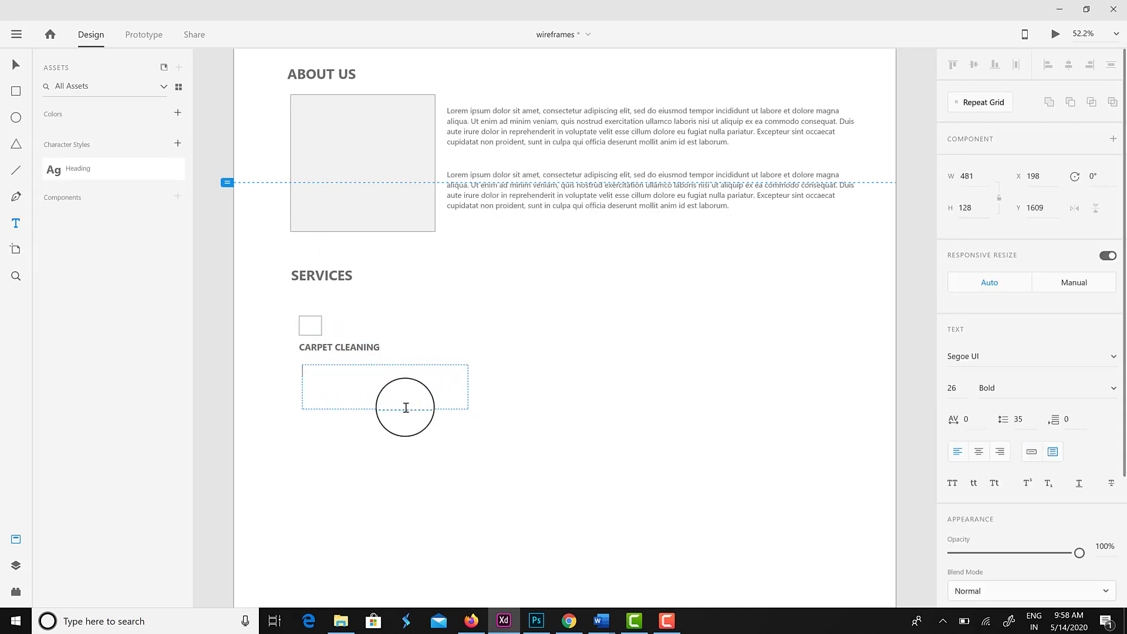
{"action": "left_click", "coordinate": [486, 191]}
{"action": "key", "text": "ctrl+a"}
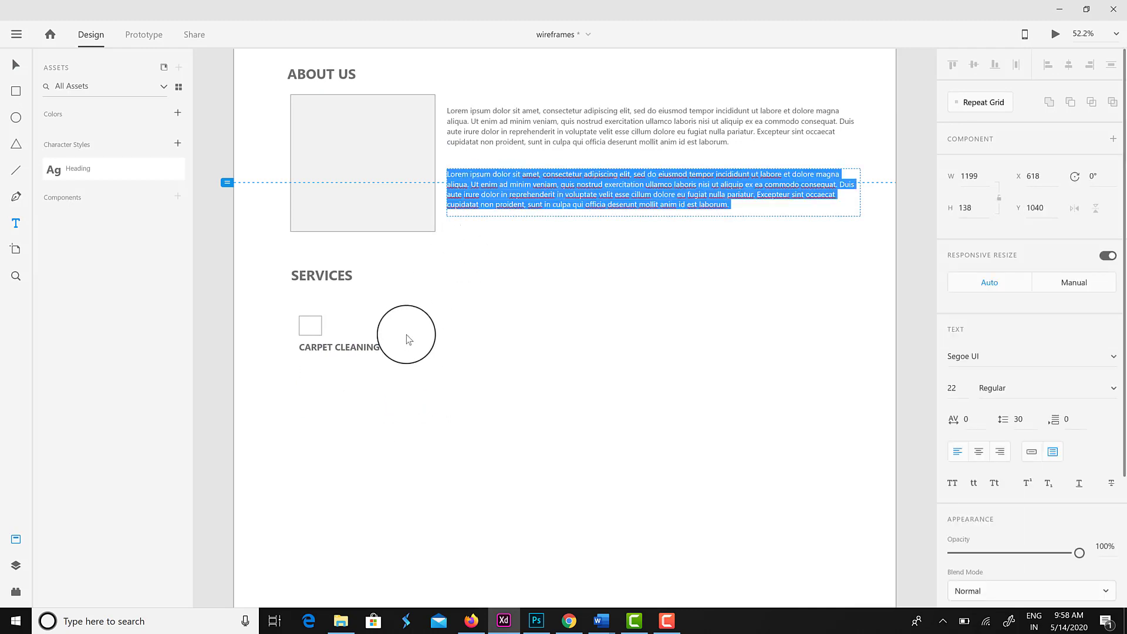
Duplicate the lower ABOUT US paragraph below CARPET CLEANING, left-align it with the label and narrow its text box to about 395.
{"action": "left_click", "coordinate": [16, 64]}
{"action": "left_click_drag", "start_coordinate": [602, 186], "coordinate": [454, 375]}
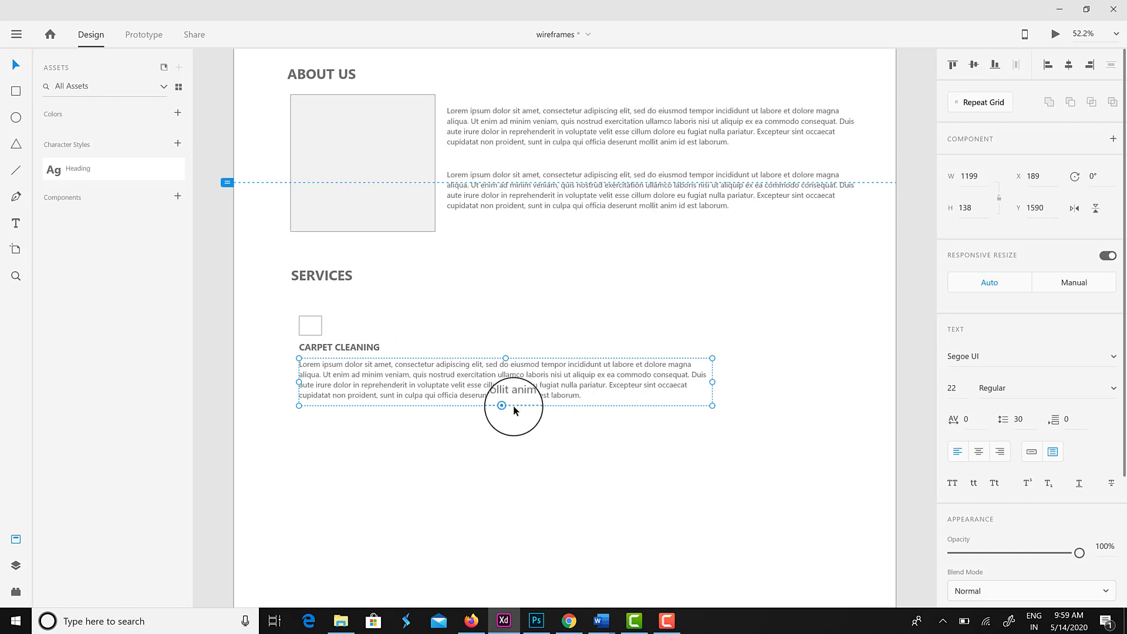
{"action": "left_click_drag", "start_coordinate": [712, 405], "coordinate": [435, 428]}
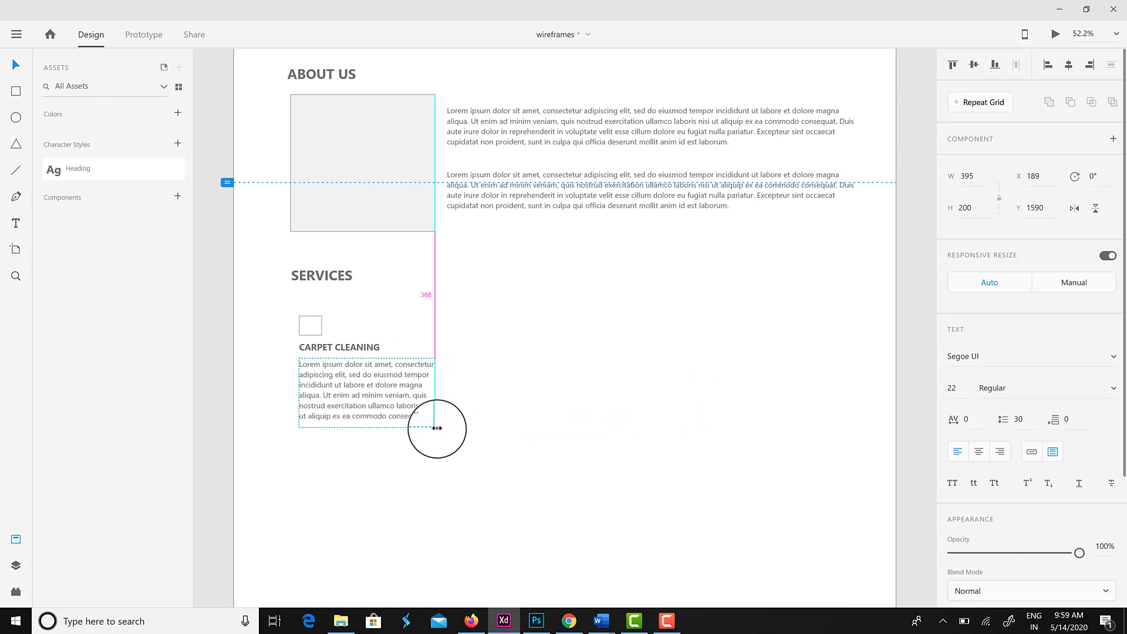
{"action": "left_click_drag", "start_coordinate": [361, 428], "coordinate": [361, 545]}
Trim the paragraph under CARPET CLEANING so that it ends with "aliqua.".
{"action": "double_click", "coordinate": [360, 403]}
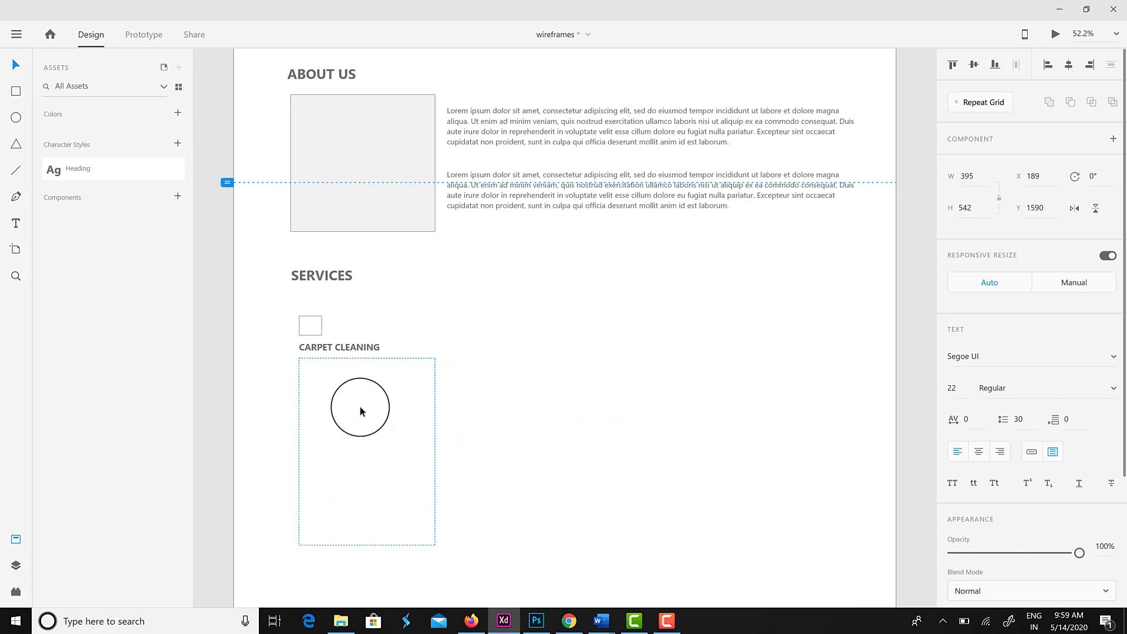
{"action": "left_click_drag", "start_coordinate": [328, 398], "coordinate": [428, 500]}
{"action": "key", "text": "Delete"}
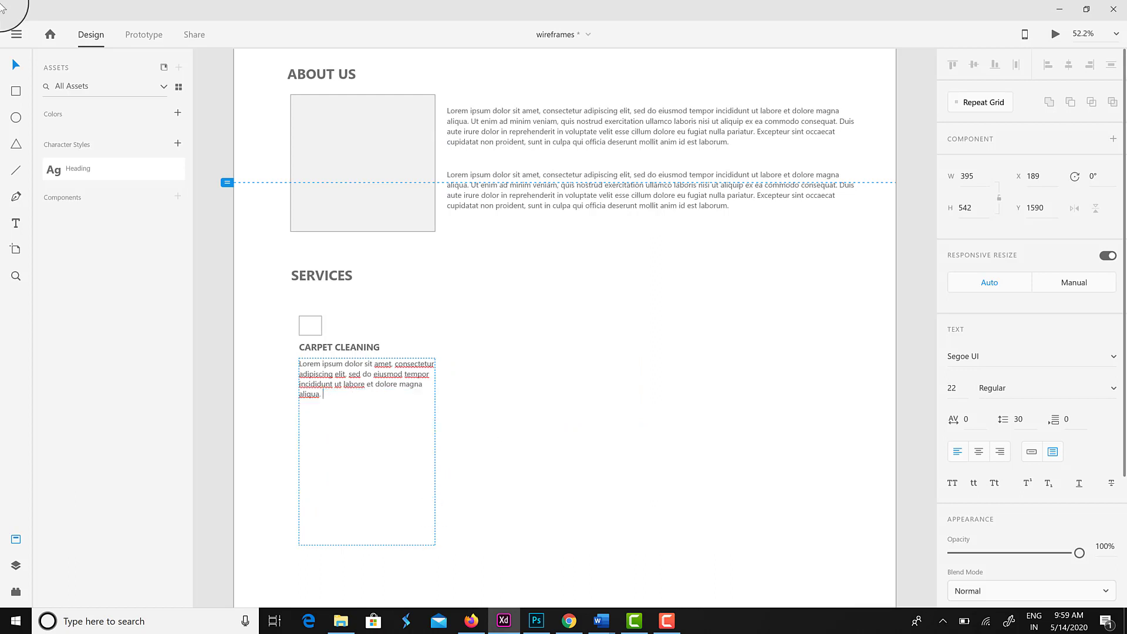
{"action": "left_click", "coordinate": [16, 66]}
Fit the text box to its paragraph and turn the icon box, label and paragraph into a two-by-two repeat grid.
{"action": "left_click_drag", "start_coordinate": [367, 545], "coordinate": [293, 322]}
{"action": "left_click", "coordinate": [365, 346]}
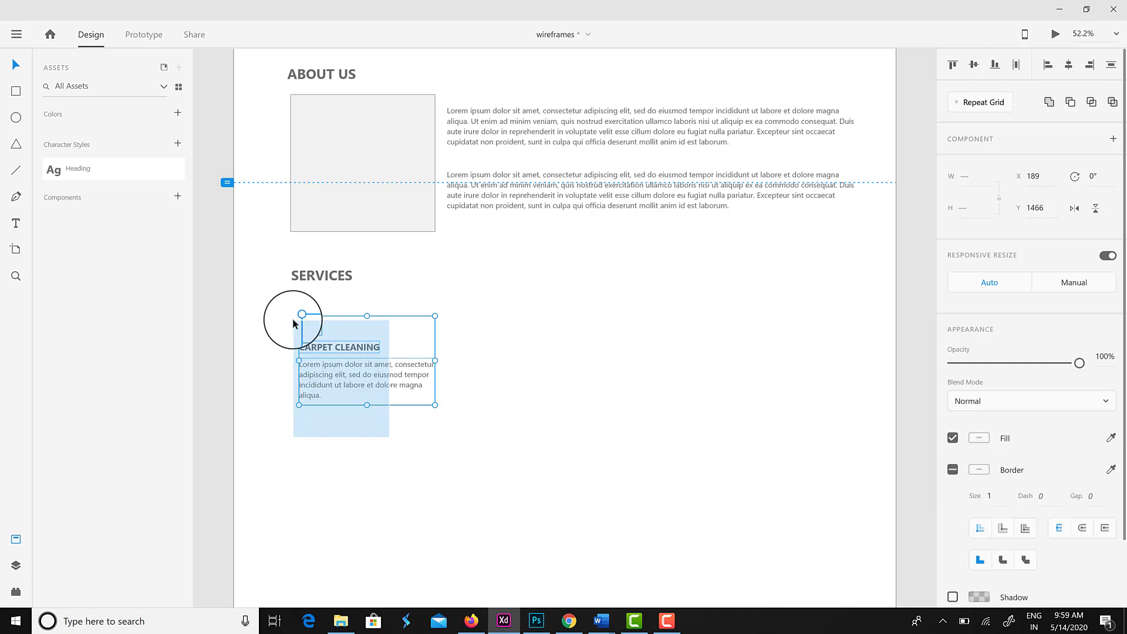
{"action": "left_click", "coordinate": [983, 102]}
{"action": "left_click_drag", "start_coordinate": [438, 359], "coordinate": [592, 383]}
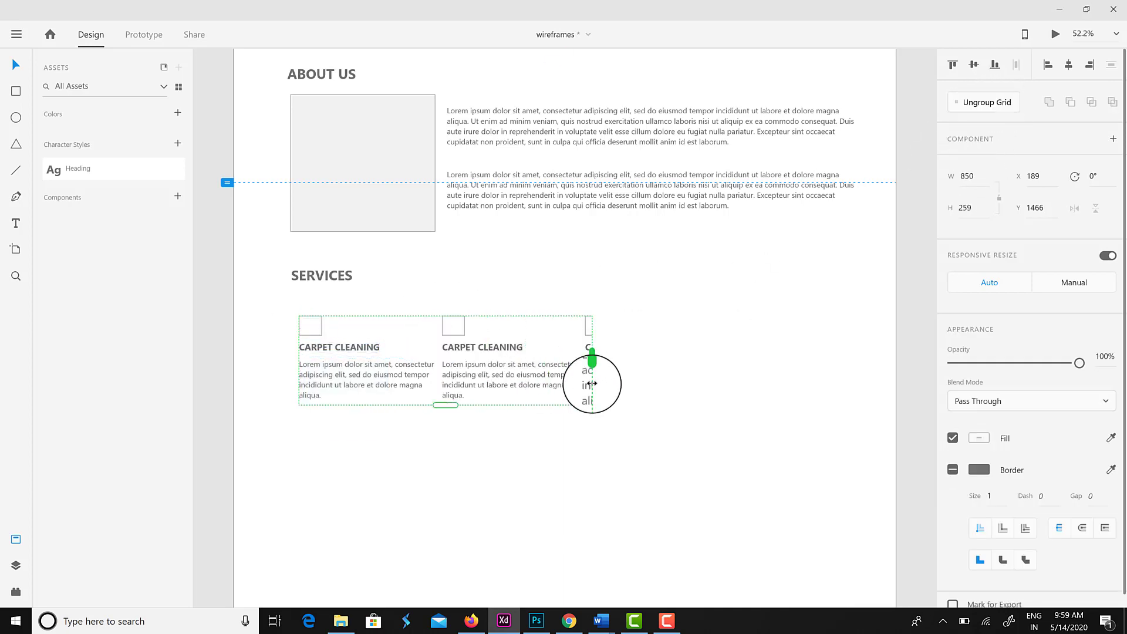
{"action": "left_click_drag", "start_coordinate": [440, 407], "coordinate": [442, 507]}
{"action": "left_click", "coordinate": [432, 545]}
Retitle the three repeated service cards WINDOWS CLEANING, MOPPING and PLUMBER.
{"action": "left_click", "coordinate": [478, 347]}
{"action": "double_click", "coordinate": [503, 346]}
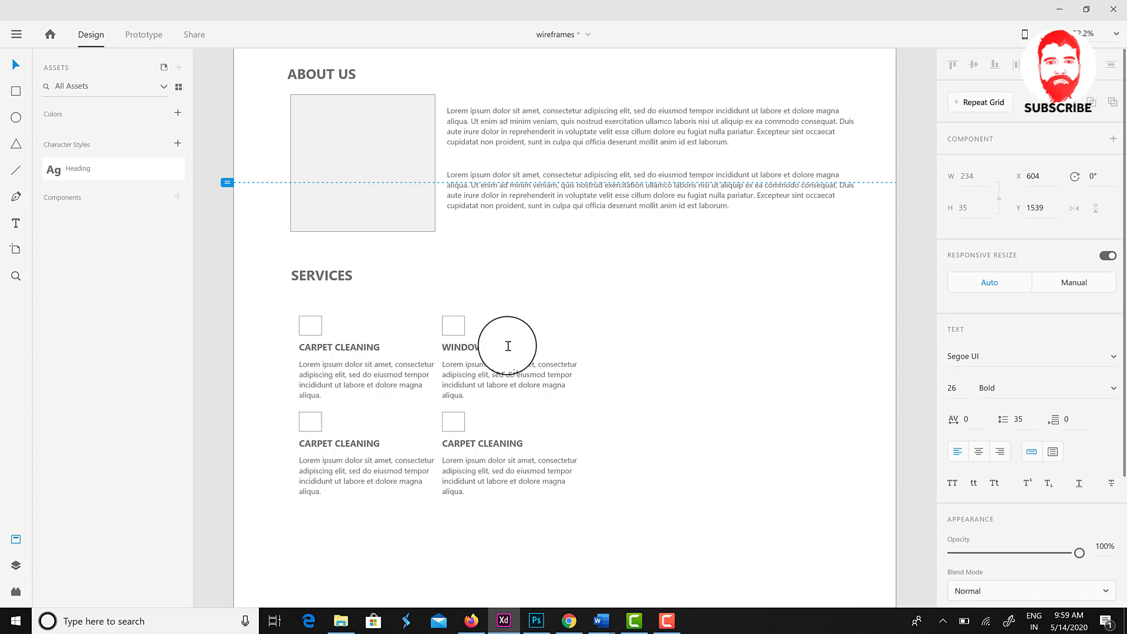
{"action": "left_click", "coordinate": [359, 445]}
{"action": "double_click", "coordinate": [359, 445]}
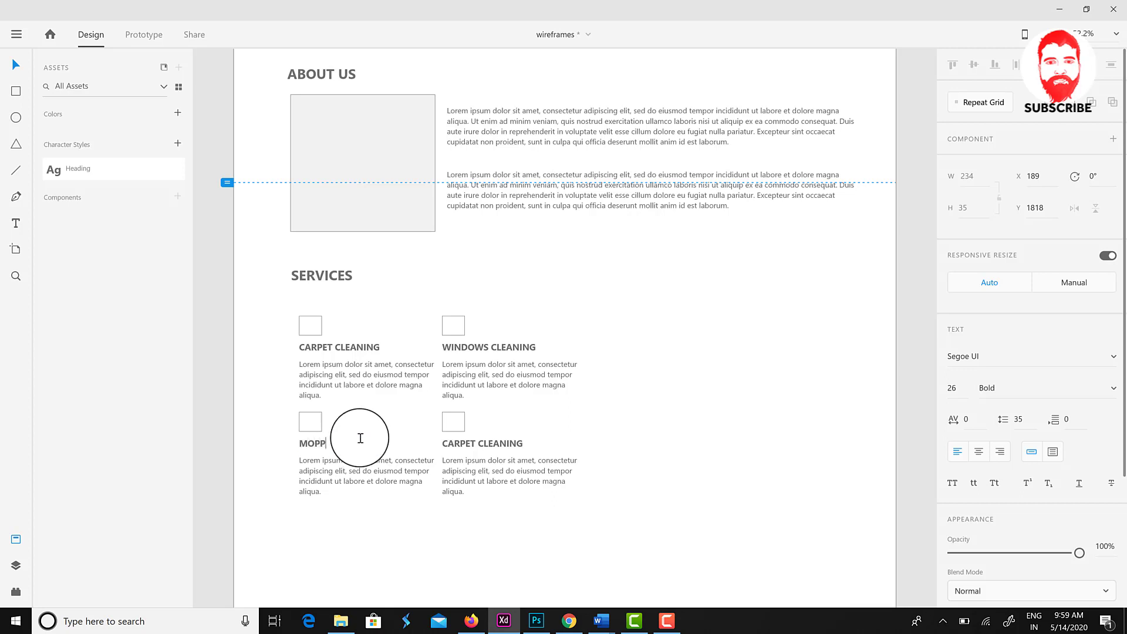
{"action": "left_click", "coordinate": [479, 450]}
{"action": "double_click", "coordinate": [485, 445]}
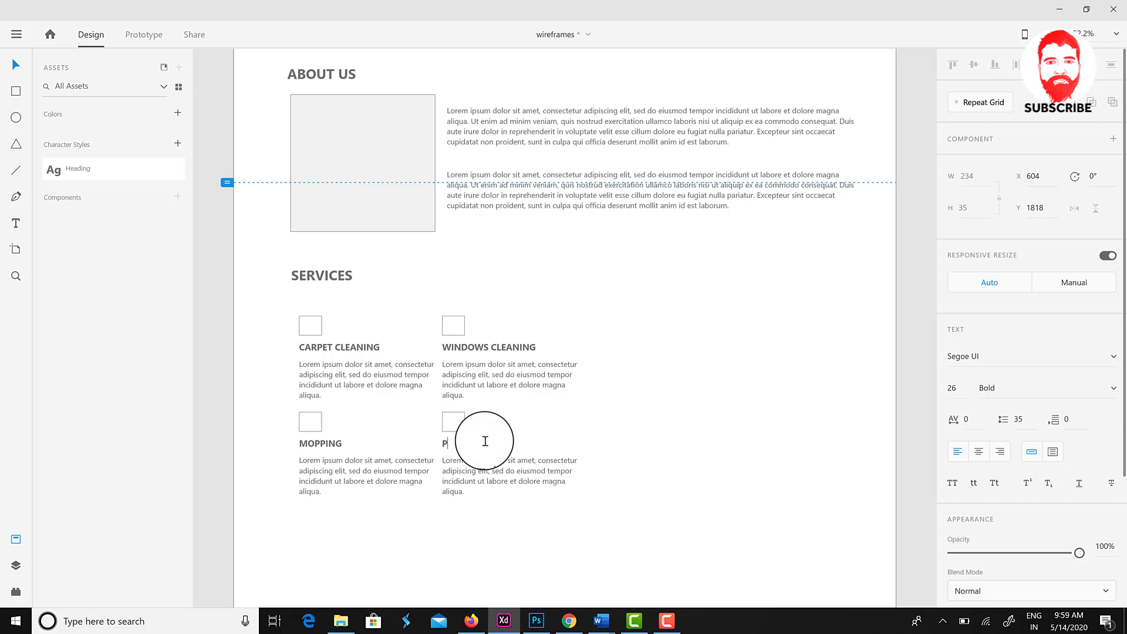
{"action": "key", "text": "Escape"}
{"action": "left_click", "coordinate": [529, 541]}
Draw a button rectangle about 328 by 82 below the MOPPING card, left-align it with the cards and fill it with the saved light grey.
{"action": "left_click", "coordinate": [17, 94]}
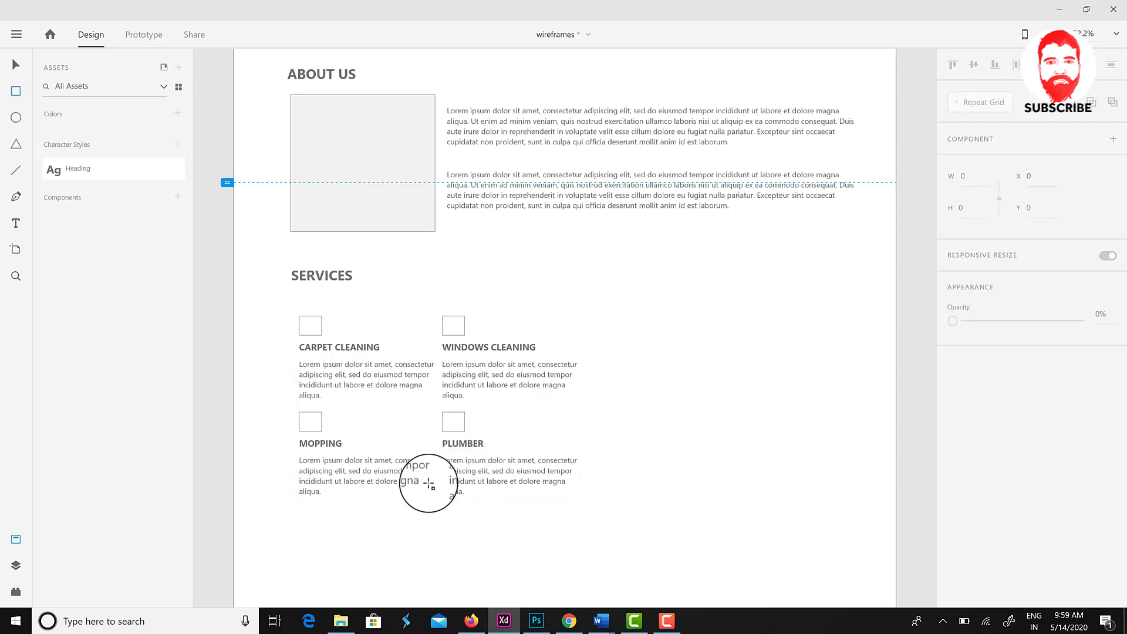
{"action": "mouse_move", "coordinate": [303, 506]}
{"action": "left_mouse_down"}
{"action": "mouse_move", "coordinate": [373, 536]}
{"action": "mouse_move", "coordinate": [416, 535]}
{"action": "left_mouse_up"}
{"action": "left_click", "coordinate": [16, 64]}
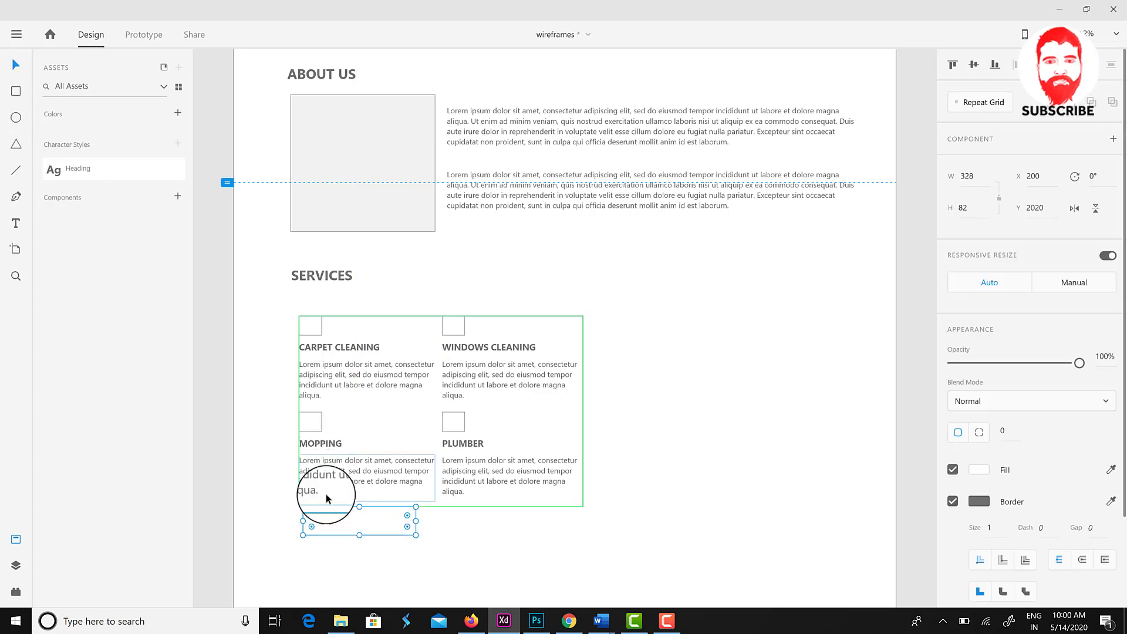
{"action": "left_click_drag", "start_coordinate": [327, 521], "coordinate": [323, 521]}
{"action": "left_click", "coordinate": [978, 470]}
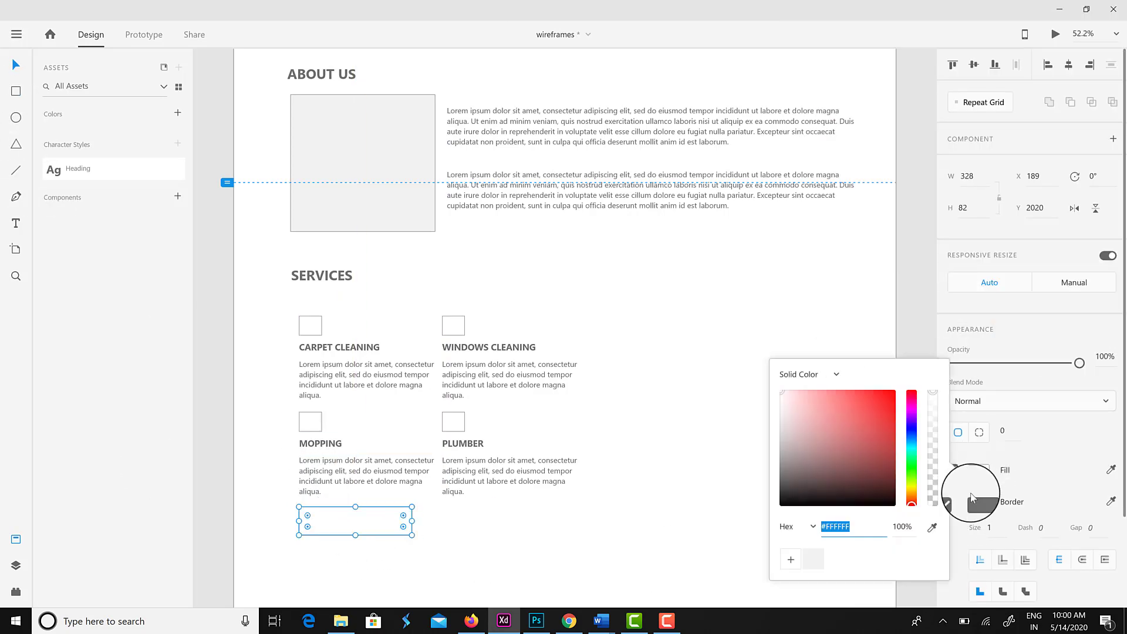
{"action": "left_click", "coordinate": [813, 558]}
{"action": "left_click", "coordinate": [329, 540]}
Add the bold label MORE SERVICES at size 26 on the button rectangle and centre it there.
{"action": "left_click", "coordinate": [16, 223]}
{"action": "left_click", "coordinate": [304, 520]}
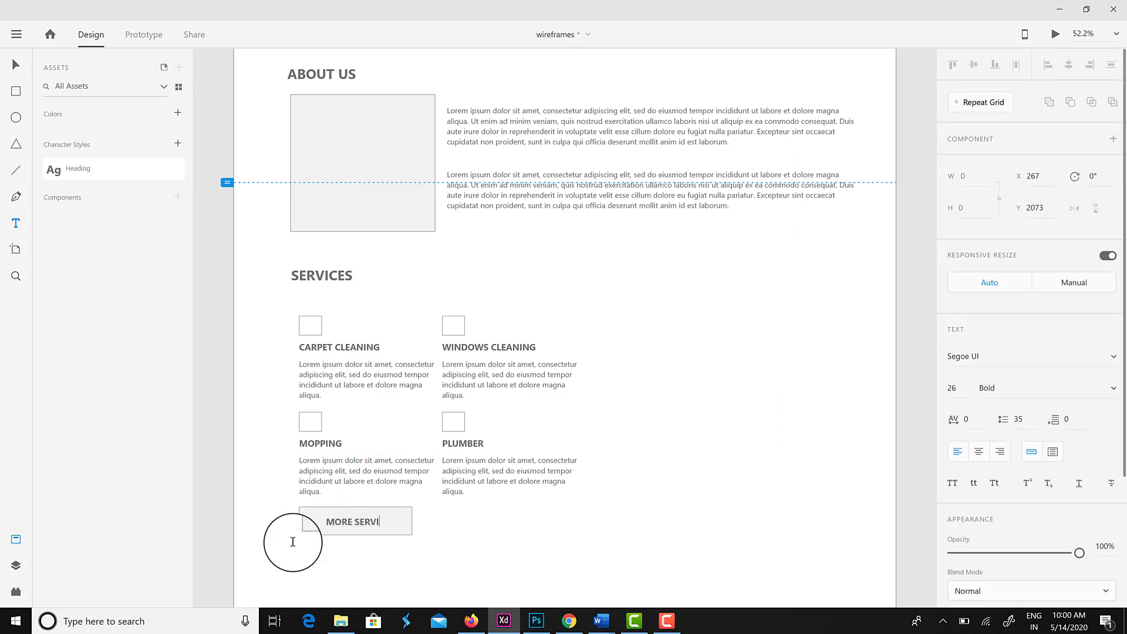
{"action": "left_click", "coordinate": [16, 65]}
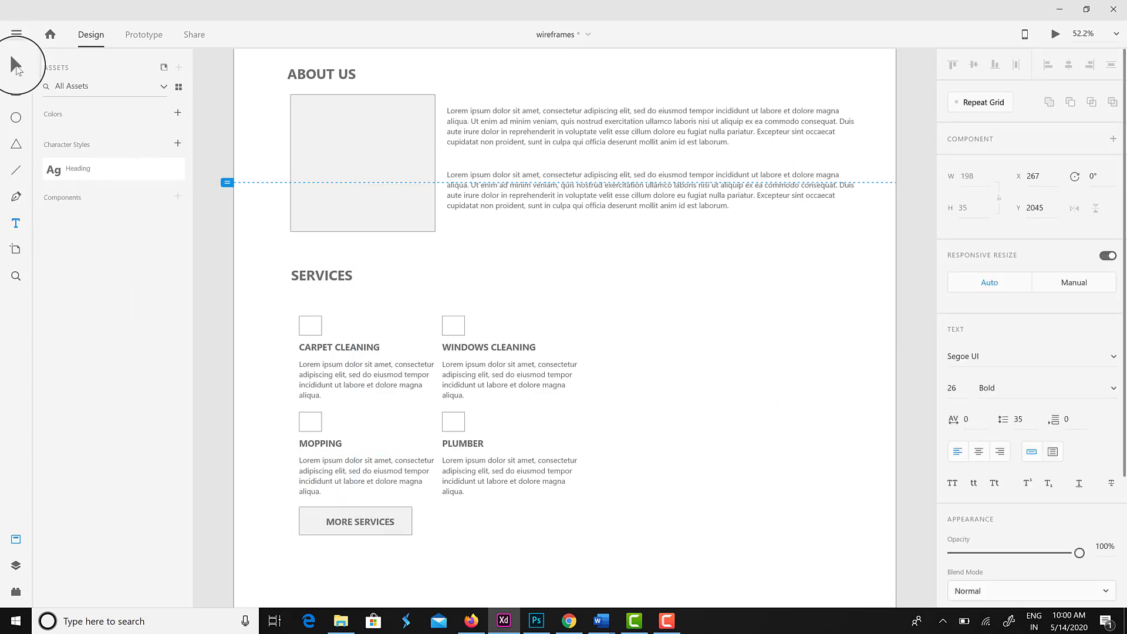
{"action": "left_click", "coordinate": [381, 531], "text": "shift"}
{"action": "left_click", "coordinate": [972, 66]}
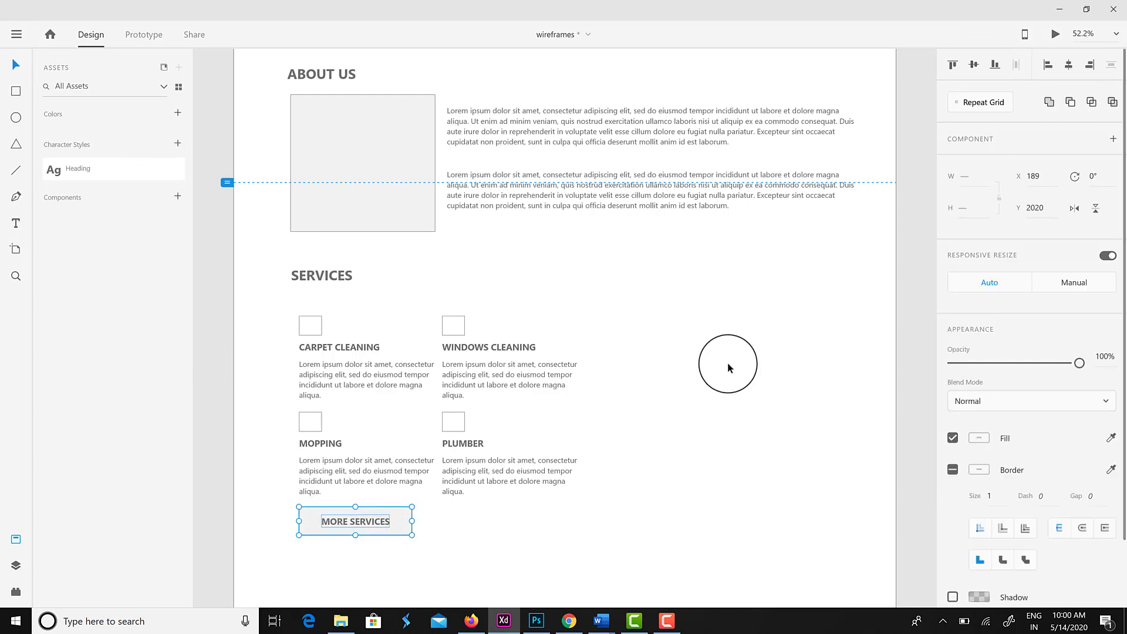
{"action": "key", "text": "Escape"}
Duplicate the ABOUT US image placeholder into the empty area beside the service cards and enlarge the copy to about 588 by 557.
{"action": "left_click", "coordinate": [395, 181]}
{"action": "key", "text": "ctrl+d"}
{"action": "left_click_drag", "start_coordinate": [794, 468], "coordinate": [871, 519]}
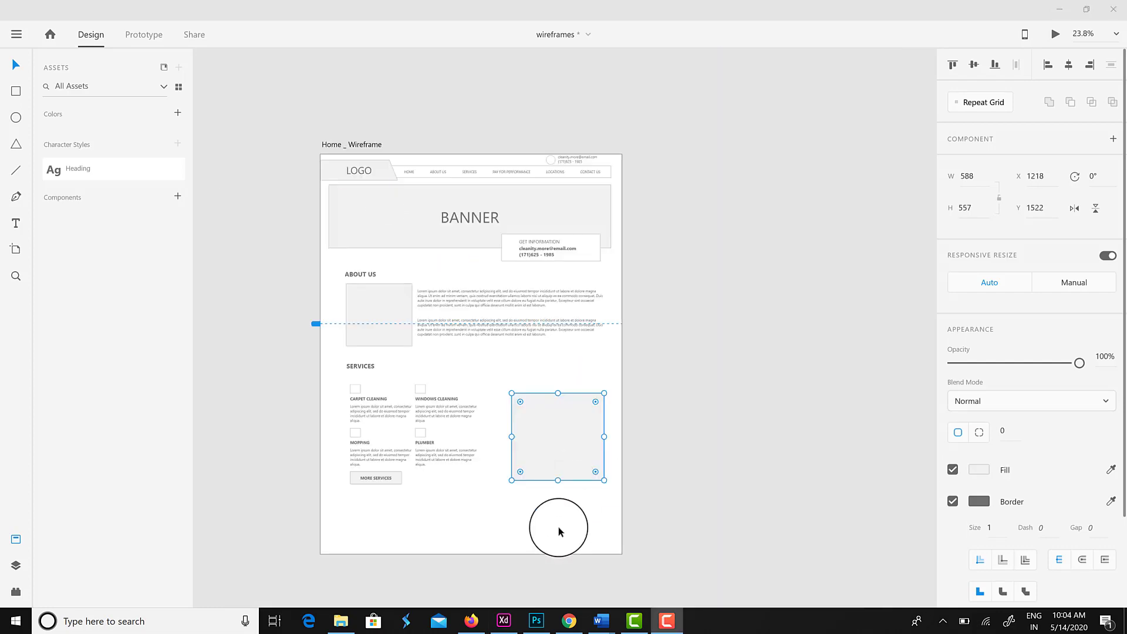
{"action": "key", "text": "Escape"}
Move the ABOUT US heading above its paragraphs, to about X 618, Y 755.
{"action": "scroll", "coordinate": [559, 511], "scroll_direction": "up", "scroll_amount": 3}
{"action": "left_click_drag", "start_coordinate": [559, 503], "coordinate": [608, 307]}
{"action": "scroll", "coordinate": [608, 307], "scroll_direction": "up", "scroll_amount": 3}
{"action": "left_click_drag", "start_coordinate": [322, 204], "coordinate": [491, 212]}
{"action": "scroll", "coordinate": [533, 282], "scroll_direction": "down", "scroll_amount": 3}
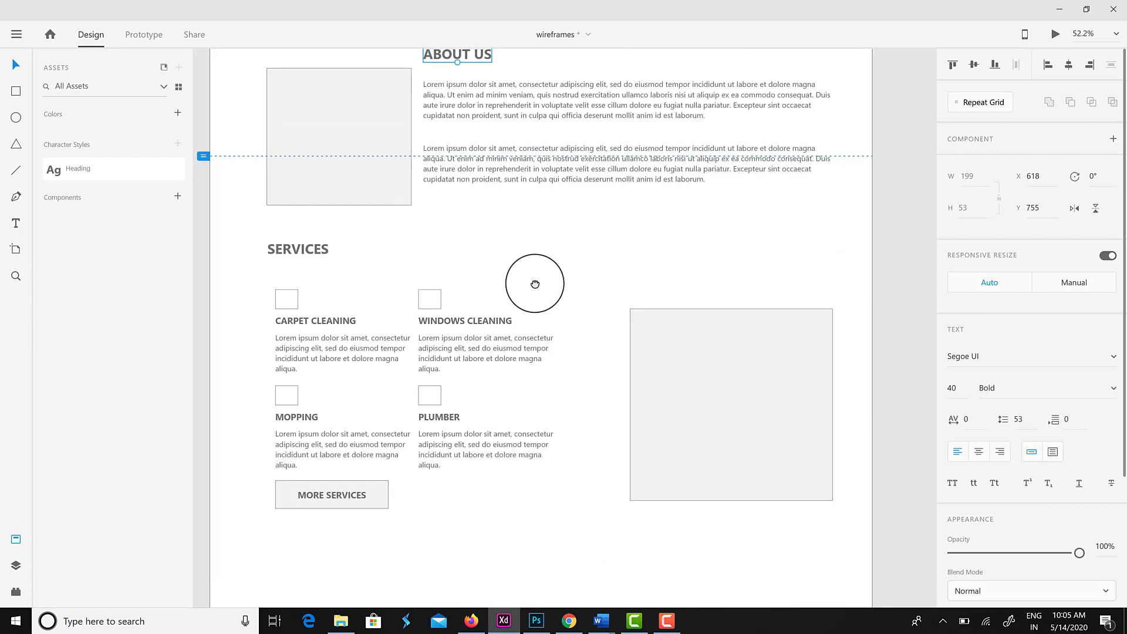
Move the ABOUT US image placeholder up to about X 153, Y 780, and shift the SERVICES heading slightly closer to its cards.
{"action": "scroll", "coordinate": [543, 323], "scroll_direction": "up", "scroll_amount": 2}
{"action": "left_click", "coordinate": [360, 234]}
{"action": "left_click_drag", "start_coordinate": [360, 235], "coordinate": [360, 229]}
{"action": "left_click_drag", "start_coordinate": [402, 264], "coordinate": [463, 235]}
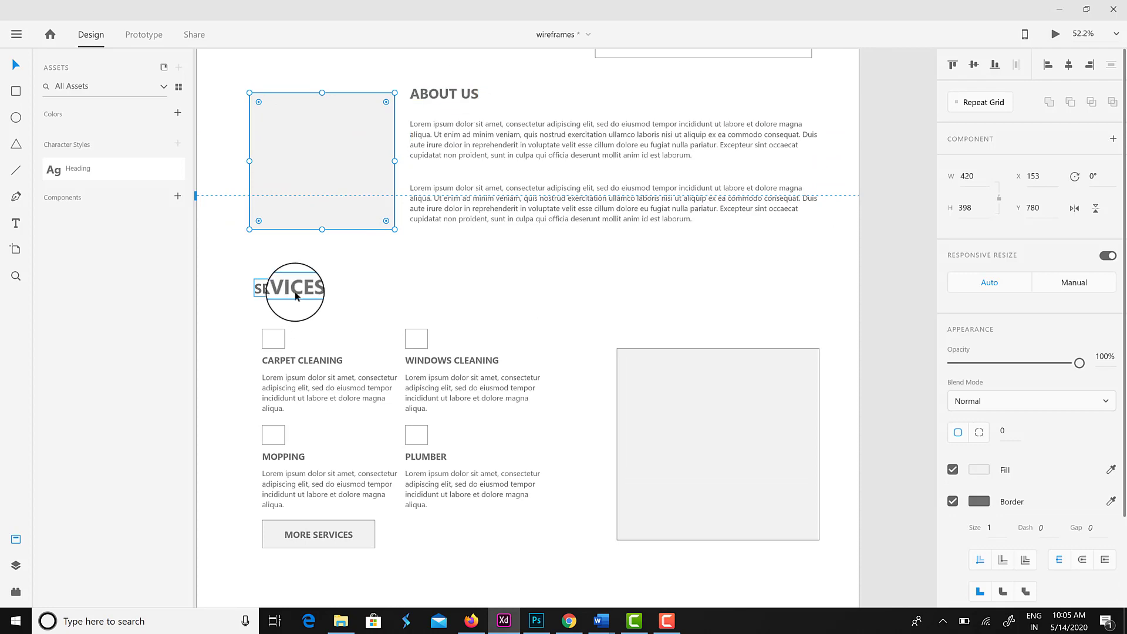
{"action": "left_click_drag", "start_coordinate": [289, 290], "coordinate": [293, 297]}
{"action": "left_click_drag", "start_coordinate": [382, 372], "coordinate": [422, 452]}
{"action": "left_click_drag", "start_coordinate": [499, 451], "coordinate": [455, 245]}
Copy the SERVICES heading below the service cards, retitle it PRICES FOR OUR SERVICES and position it near the artboard's middle.
{"action": "left_click_drag", "start_coordinate": [383, 250], "coordinate": [483, 357]}
{"action": "key", "text": "ctrl+z"}
{"action": "left_click_drag", "start_coordinate": [359, 253], "coordinate": [515, 401]}
{"action": "double_click", "coordinate": [422, 267]}
{"action": "left_click", "coordinate": [20, 74]}
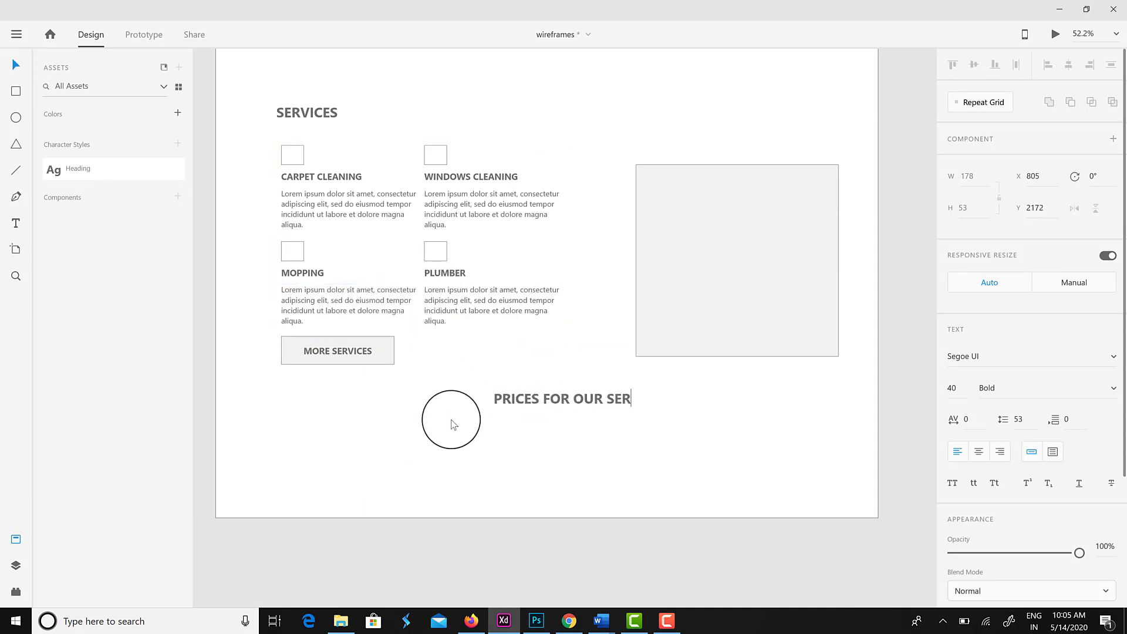
{"action": "left_click", "coordinate": [666, 470]}
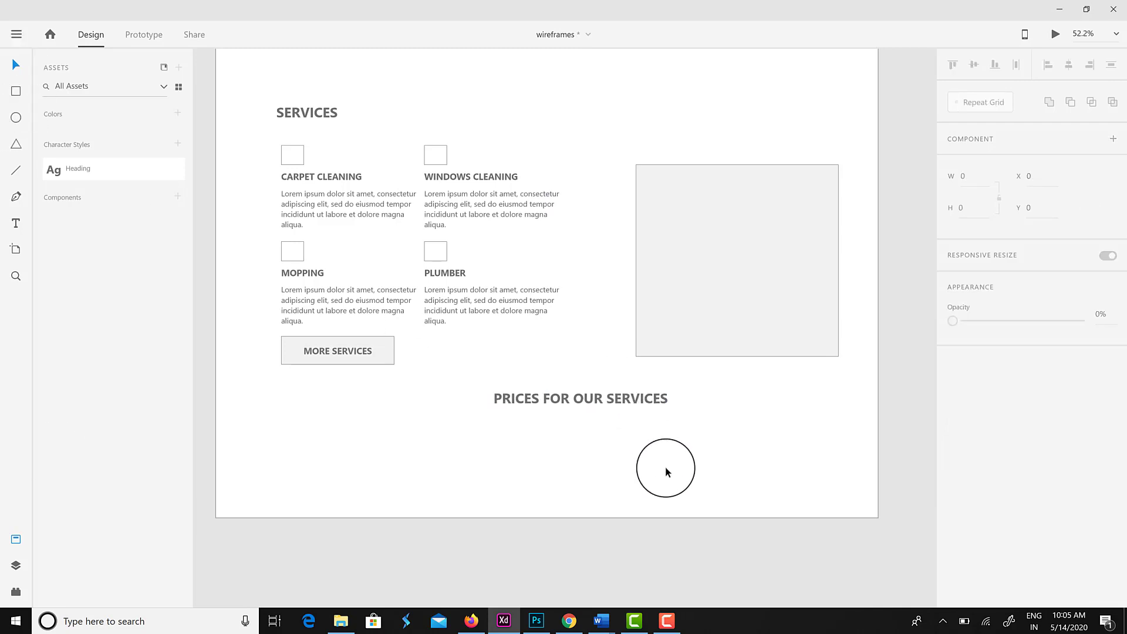
{"action": "left_click_drag", "start_coordinate": [635, 398], "coordinate": [593, 438]}
{"action": "left_click", "coordinate": [567, 489]}
Extend the home page artboard downward to a height of about 4055.
{"action": "scroll", "coordinate": [488, 491], "scroll_direction": "down", "scroll_amount": 5}
{"action": "left_click", "coordinate": [435, 301]}
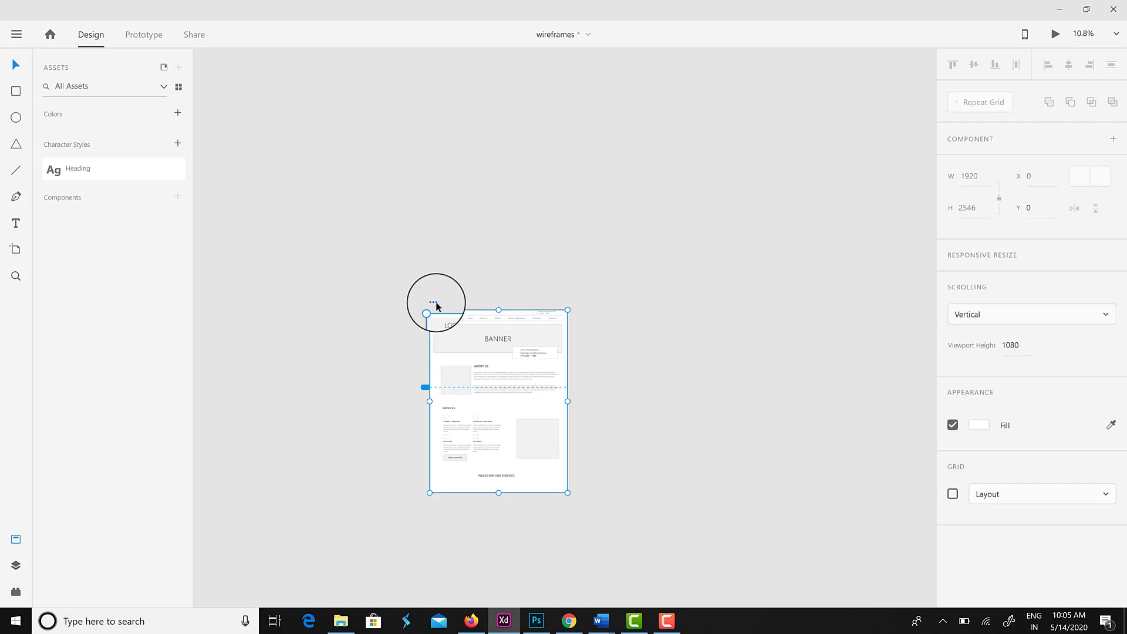
{"action": "scroll", "coordinate": [513, 489], "scroll_direction": "up", "scroll_amount": 5}
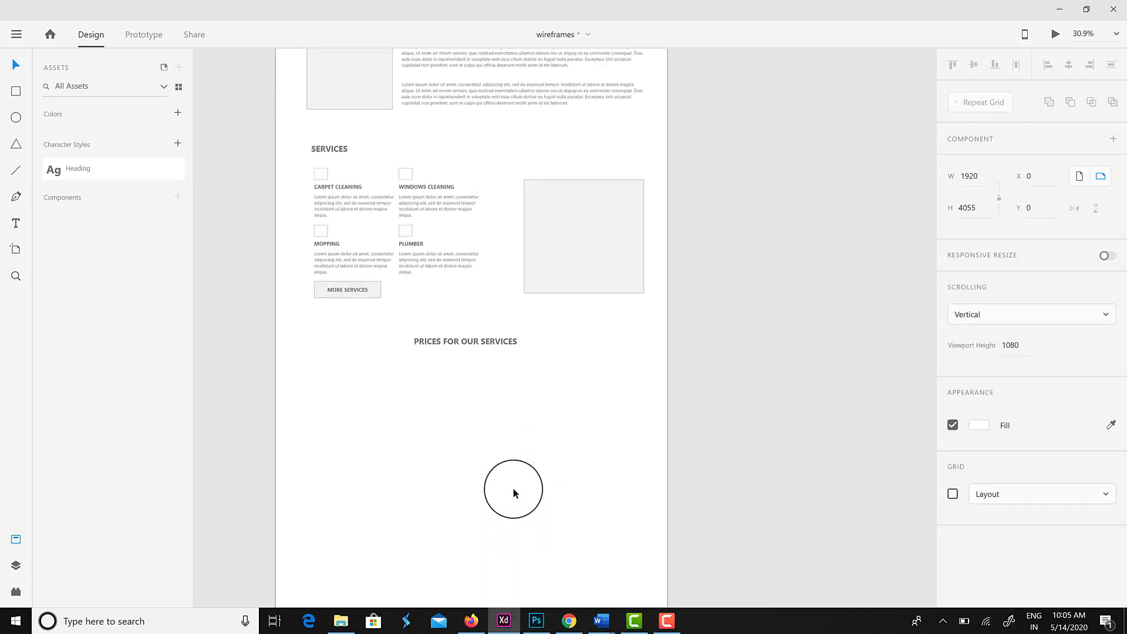
Centre the PRICES FOR OUR SERVICES heading horizontally on the artboard.
{"action": "left_click", "coordinate": [512, 394]}
{"action": "mouse_move", "coordinate": [509, 397]}
{"action": "left_mouse_down"}
{"action": "mouse_move", "coordinate": [500, 348]}
{"action": "mouse_move", "coordinate": [508, 397]}
{"action": "left_mouse_up"}
{"action": "left_click", "coordinate": [581, 386]}
Copy the large services image placeholder to below the PRICES FOR OUR SERVICES heading, at about X 158, Y 2520.
{"action": "left_click", "coordinate": [596, 325]}
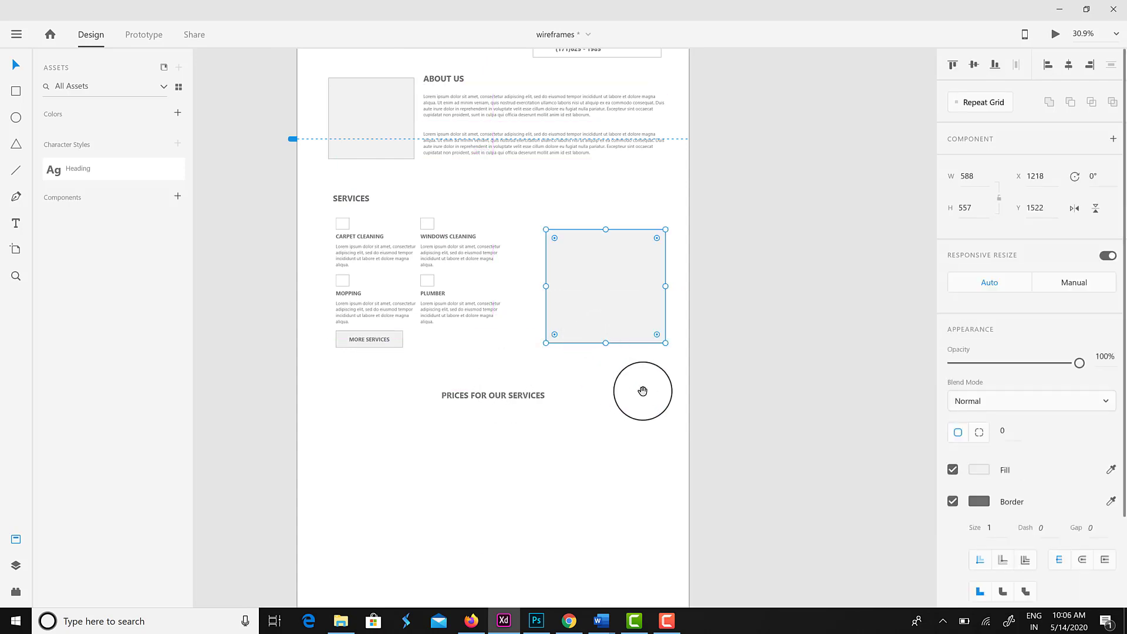
{"action": "scroll", "coordinate": [597, 383], "scroll_direction": "down", "scroll_amount": 3}
{"action": "left_click_drag", "start_coordinate": [569, 167], "coordinate": [376, 335]}
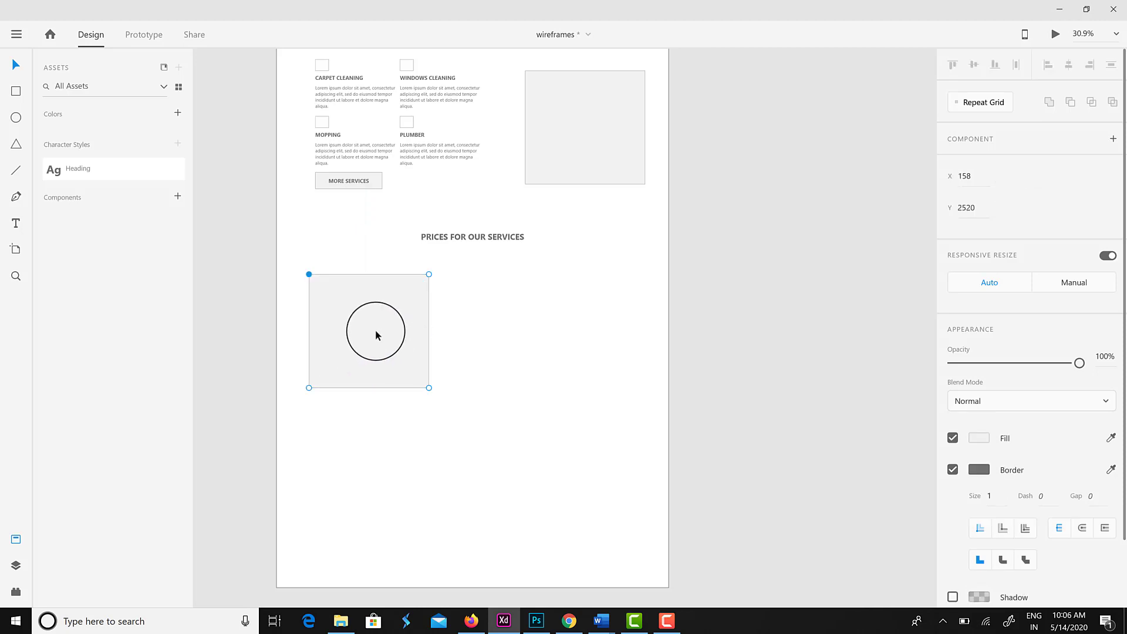
Add the bold label PLAN 1 at size 65 to the placeholder under the prices heading and centre it both ways.
{"action": "left_click", "coordinate": [16, 223]}
{"action": "left_click", "coordinate": [352, 329]}
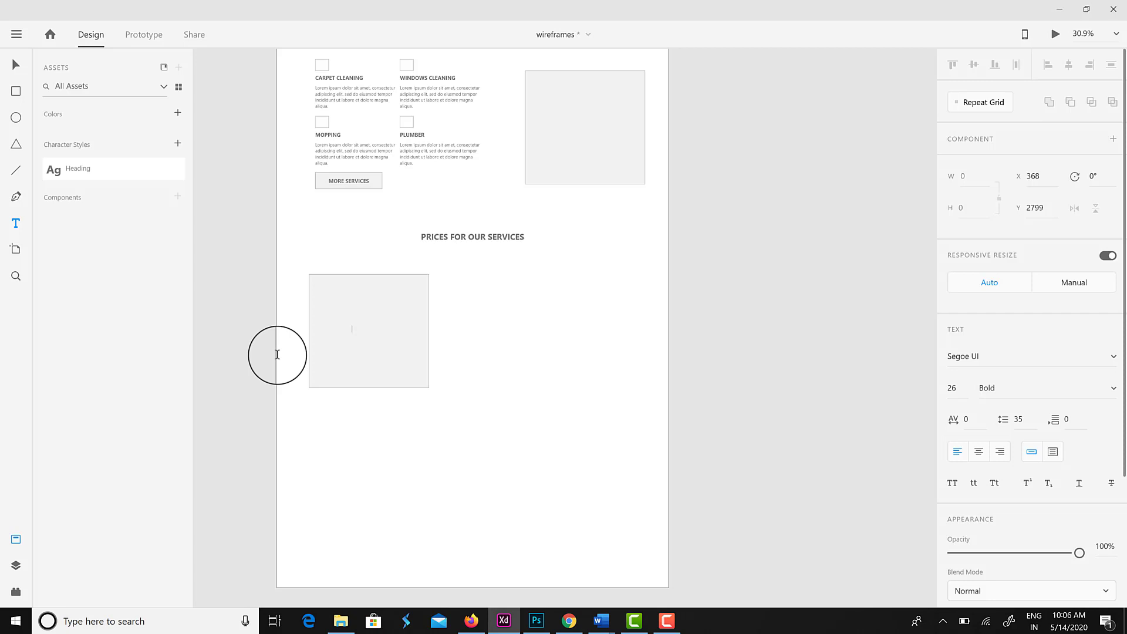
{"action": "left_click", "coordinate": [16, 64]}
{"action": "scroll", "coordinate": [387, 341], "scroll_direction": "up", "scroll_amount": 4}
{"action": "scroll", "coordinate": [385, 347], "scroll_direction": "down", "scroll_amount": 3}
{"action": "left_click", "coordinate": [377, 343]}
{"action": "double_click", "coordinate": [360, 327]}
{"action": "left_click", "coordinate": [345, 330]}
{"action": "left_click", "coordinate": [372, 350], "text": "shift"}
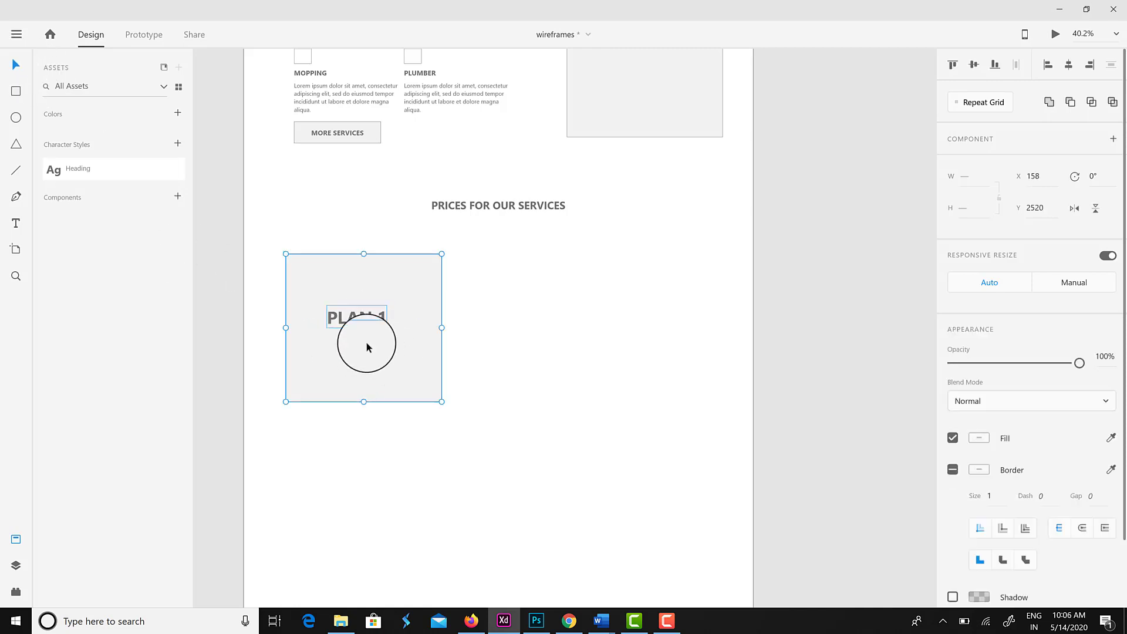
{"action": "left_click", "coordinate": [975, 67]}
{"action": "left_click", "coordinate": [1070, 65]}
{"action": "left_click", "coordinate": [571, 285]}
Set the font size of the whole PLAN 1 label to 50.
{"action": "double_click", "coordinate": [373, 331]}
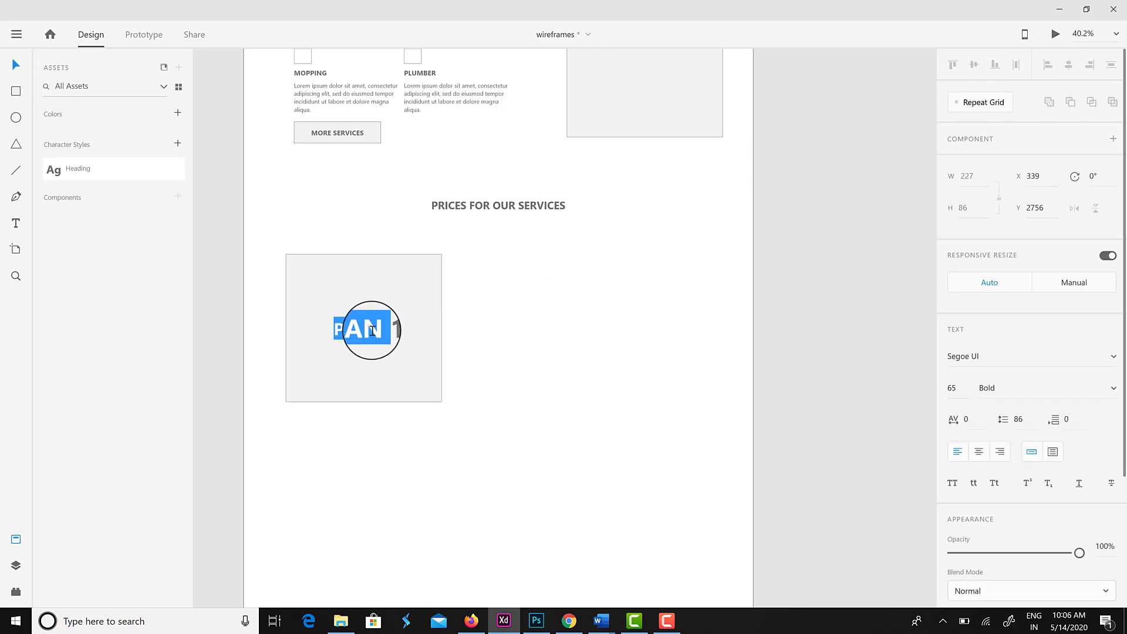
{"action": "left_click", "coordinate": [950, 389]}
{"action": "triple_click", "coordinate": [360, 326]}
{"action": "left_click", "coordinate": [959, 385]}
{"action": "left_click", "coordinate": [957, 391]}
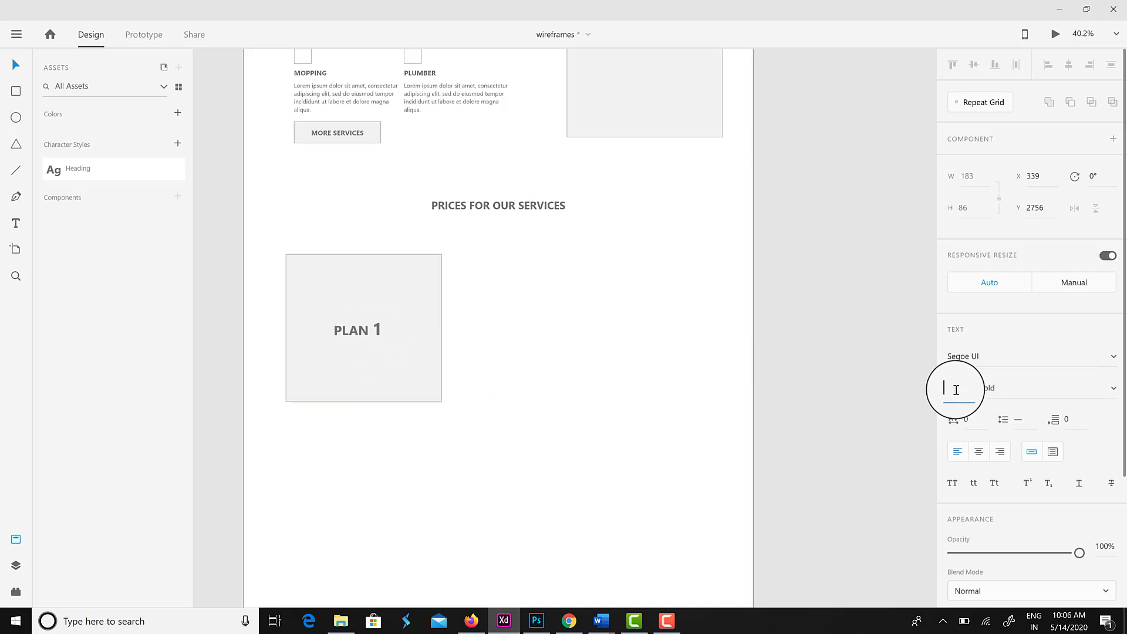
{"action": "type", "text": "50"}
Align the resized PLAN 1 label to the middle and centre of its placeholder.
{"action": "left_click", "coordinate": [16, 65]}
{"action": "left_click", "coordinate": [364, 326]}
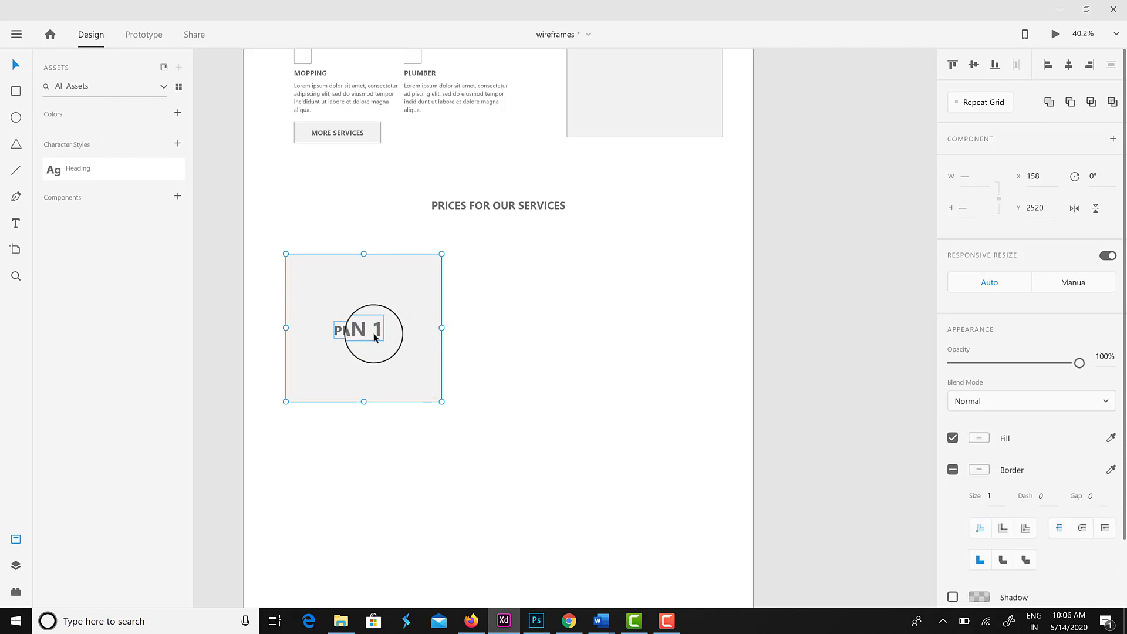
{"action": "left_click", "coordinate": [974, 66]}
{"action": "left_click", "coordinate": [1069, 65]}
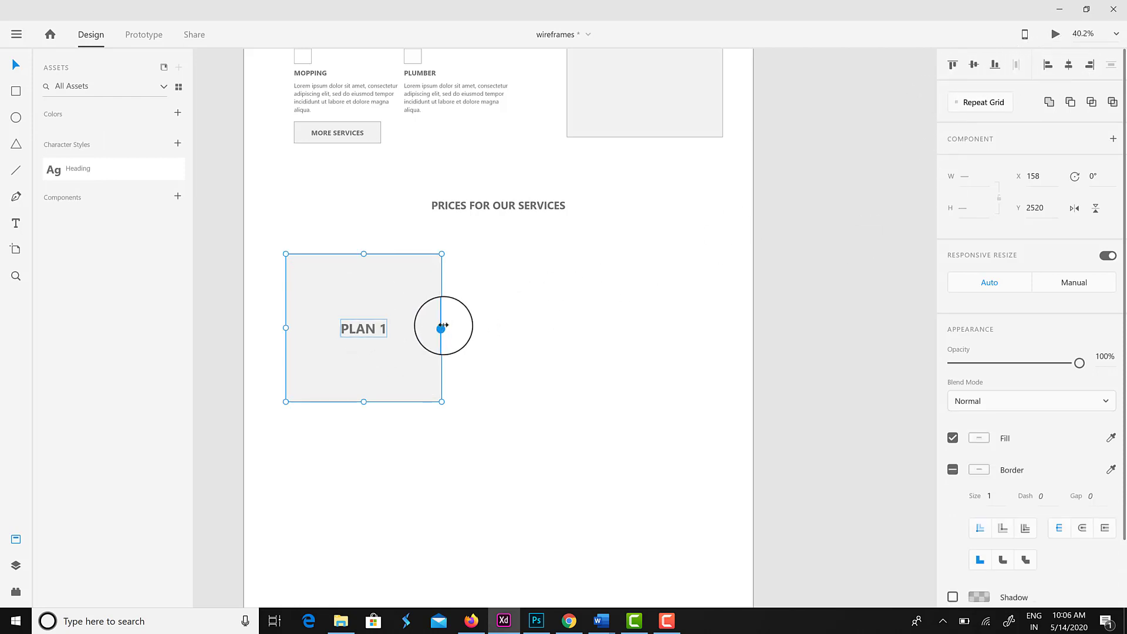
{"action": "left_click", "coordinate": [983, 102]}
{"action": "left_click_drag", "start_coordinate": [443, 328], "coordinate": [722, 378]}
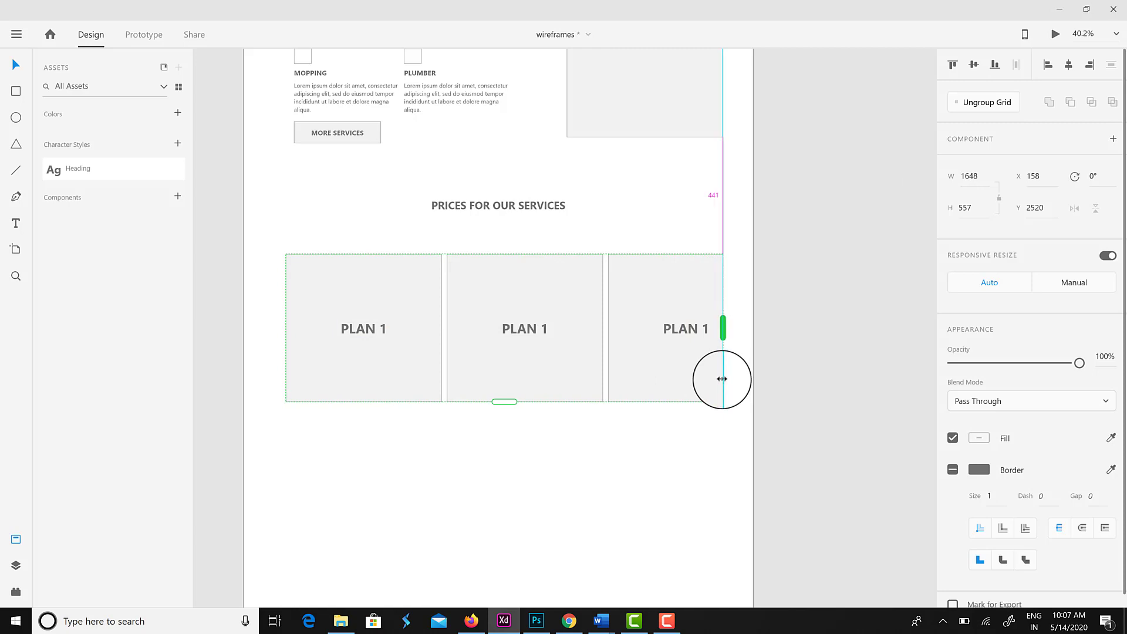
{"action": "key", "text": "ctrl+z"}
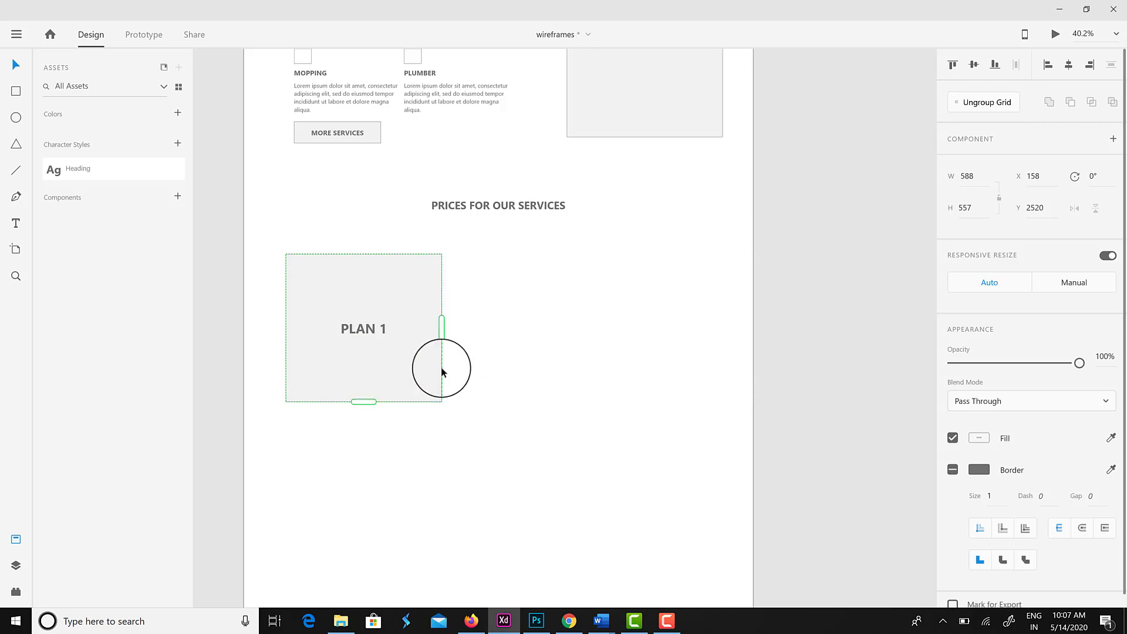
{"action": "left_click", "coordinate": [977, 103]}
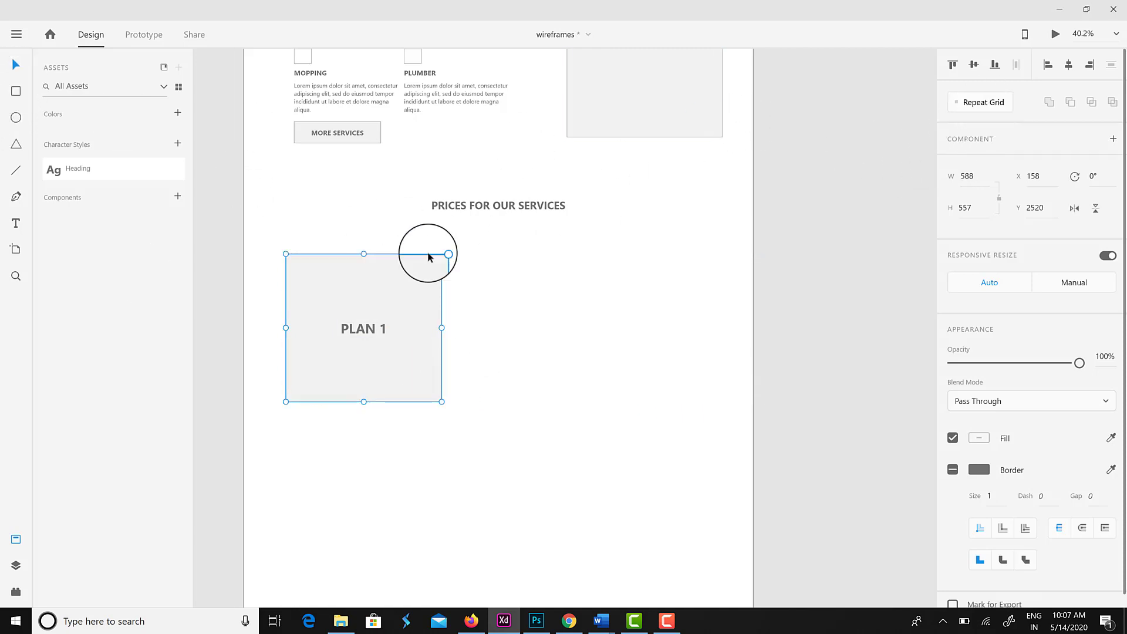
Narrow the PLAN 1 card and turn it into a repeat grid of three cards in a row with wider gaps.
{"action": "left_click_drag", "start_coordinate": [442, 328], "coordinate": [681, 358]}
{"action": "left_click", "coordinate": [980, 102]}
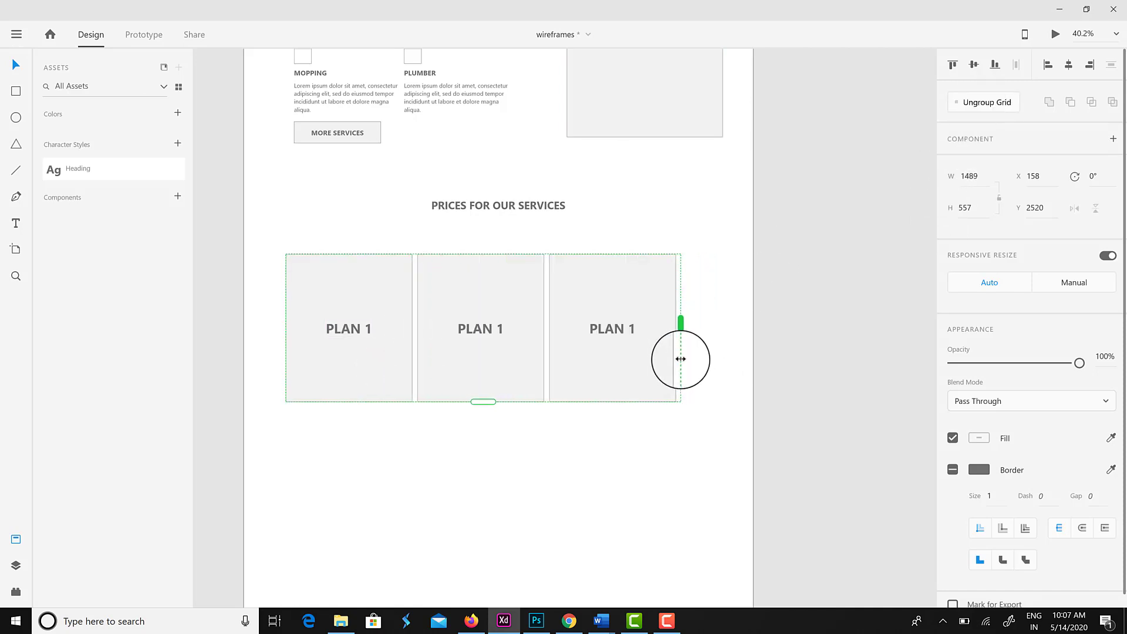
{"action": "left_click_drag", "start_coordinate": [417, 333], "coordinate": [440, 335]}
Retitle the second and third plan cards PLAN 2 and PLAN 3.
{"action": "double_click", "coordinate": [520, 330]}
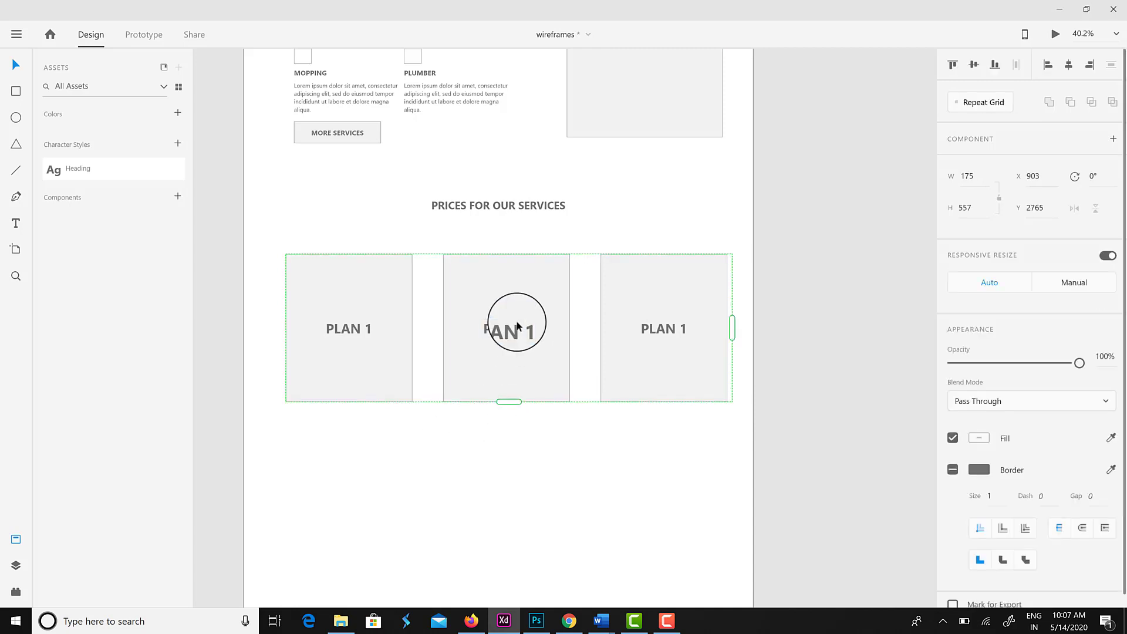
{"action": "double_click", "coordinate": [527, 330]}
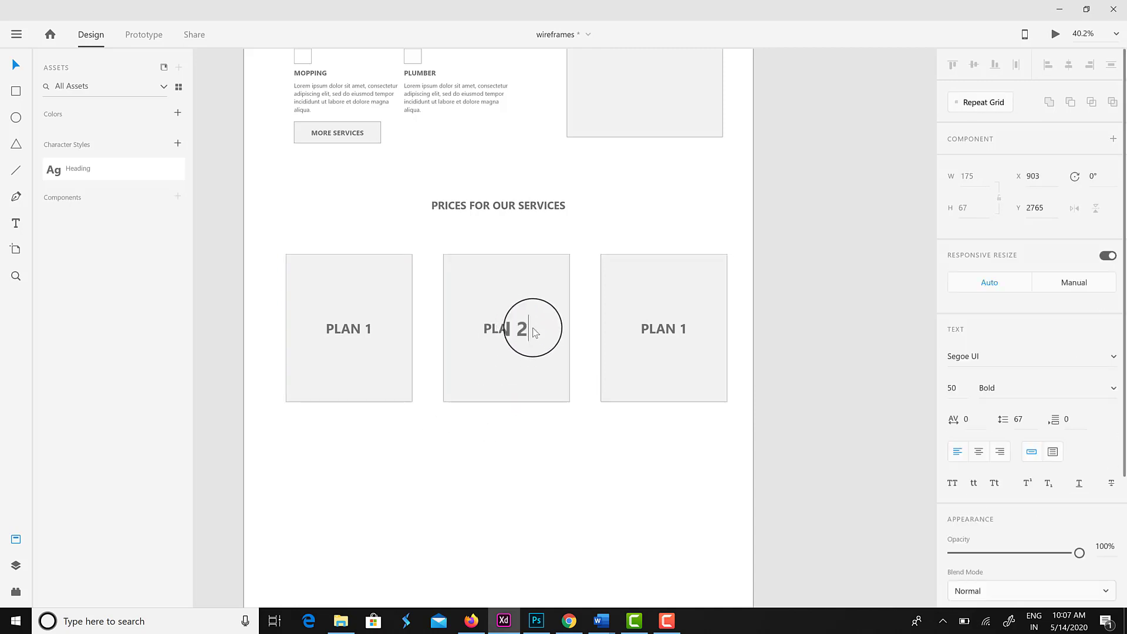
{"action": "double_click", "coordinate": [680, 333]}
{"action": "double_click", "coordinate": [682, 330]}
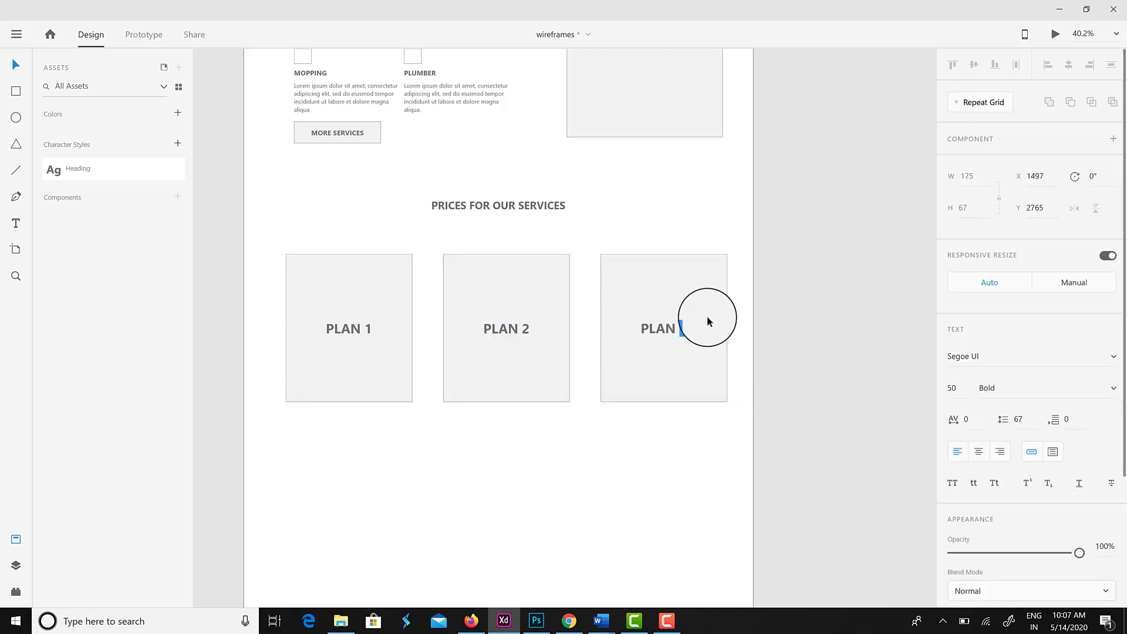
{"action": "left_click", "coordinate": [19, 66]}
Move the row of plan cards up closer to the prices heading, to about X 155, Y 2438.
{"action": "left_click", "coordinate": [322, 327]}
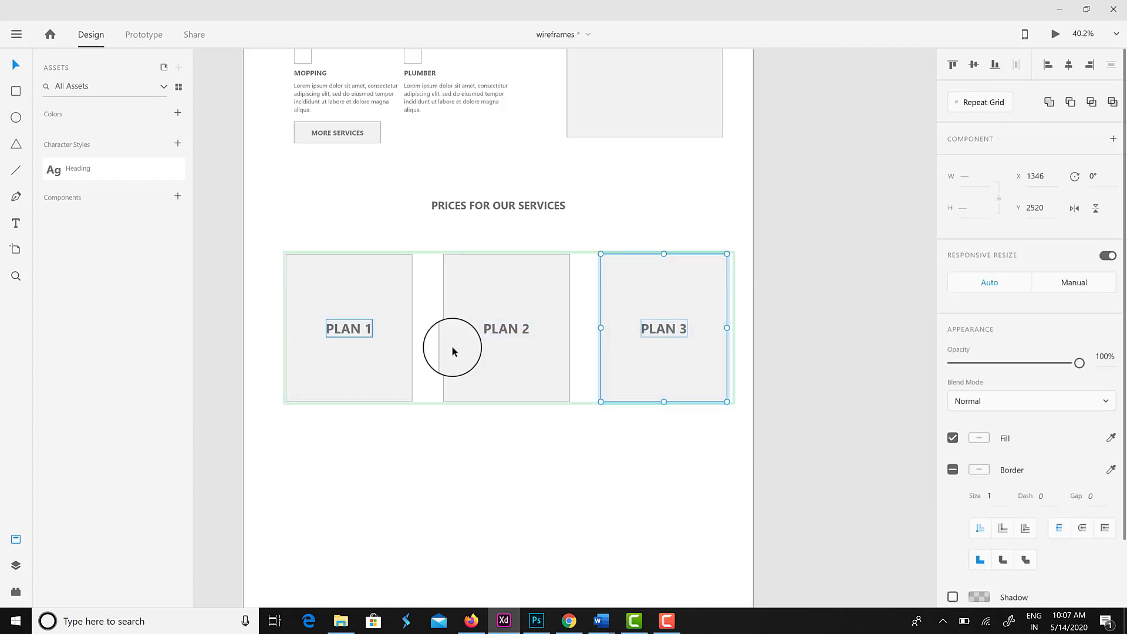
{"action": "double_click", "coordinate": [349, 329]}
{"action": "left_click", "coordinate": [265, 265]}
{"action": "left_click_drag", "start_coordinate": [787, 446], "coordinate": [404, 333]}
{"action": "left_click_drag", "start_coordinate": [472, 321], "coordinate": [469, 300]}
{"action": "left_click_drag", "start_coordinate": [429, 351], "coordinate": [430, 255]}
{"action": "left_click", "coordinate": [431, 254]}
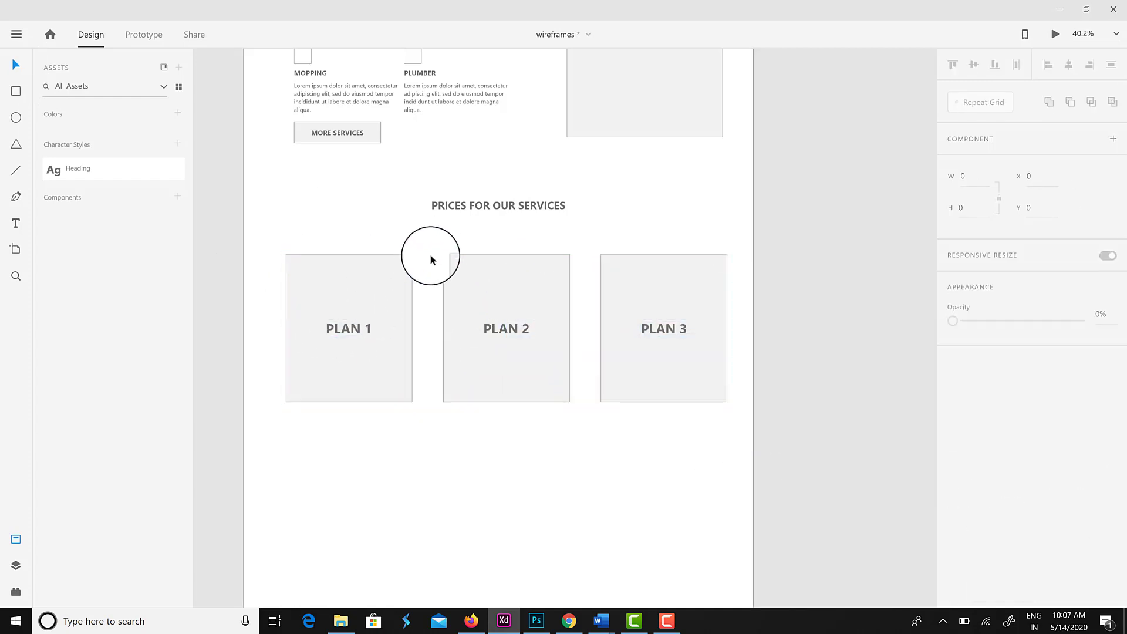
{"action": "left_click", "coordinate": [320, 291]}
{"action": "left_click_drag", "start_coordinate": [339, 309], "coordinate": [335, 284]}
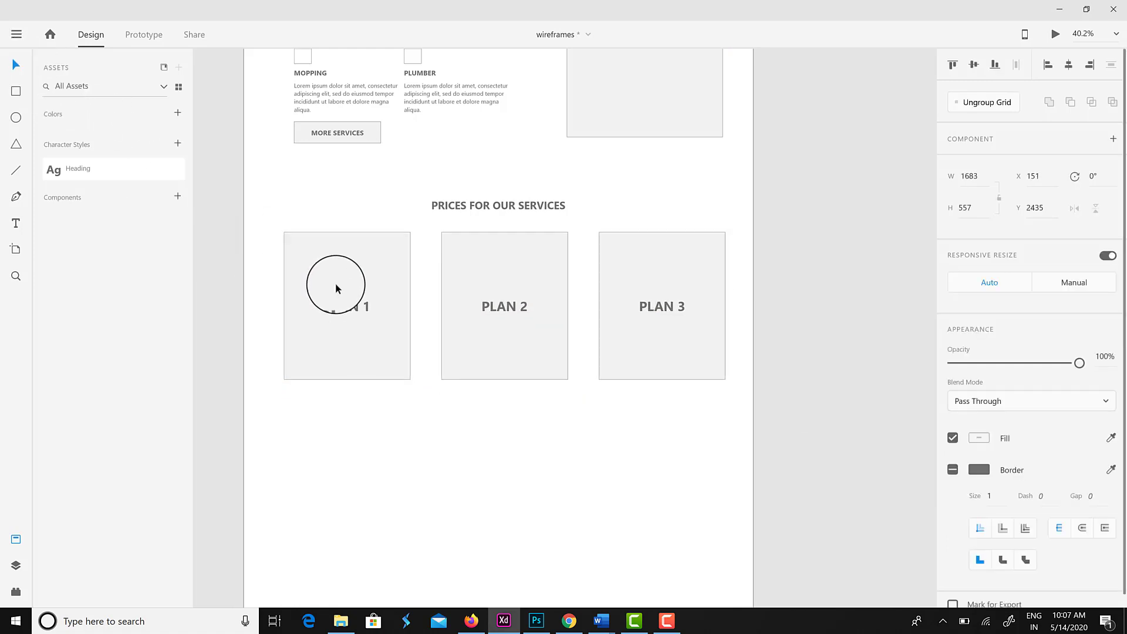
{"action": "scroll", "coordinate": [414, 421], "scroll_direction": "up", "scroll_amount": 3}
{"action": "scroll", "coordinate": [414, 422], "scroll_direction": "down", "scroll_amount": 5}
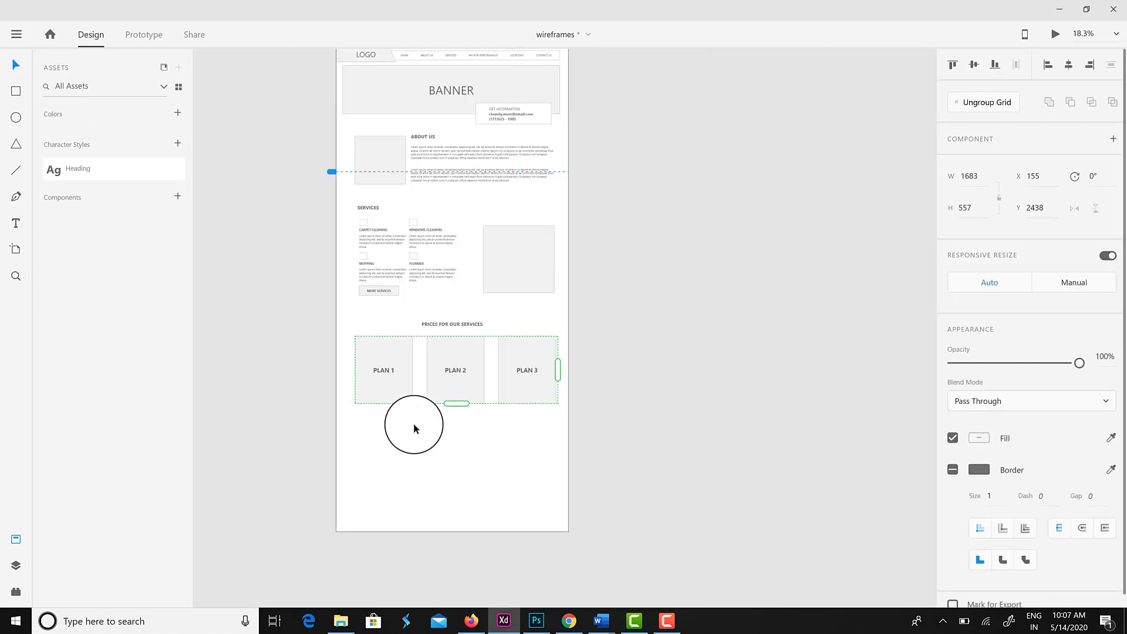
Copy the prices heading below the plan cards and retitle it CLIENT TESTIMONIALS, centred on the artboard.
{"action": "scroll", "coordinate": [415, 425], "scroll_direction": "up", "scroll_amount": 1}
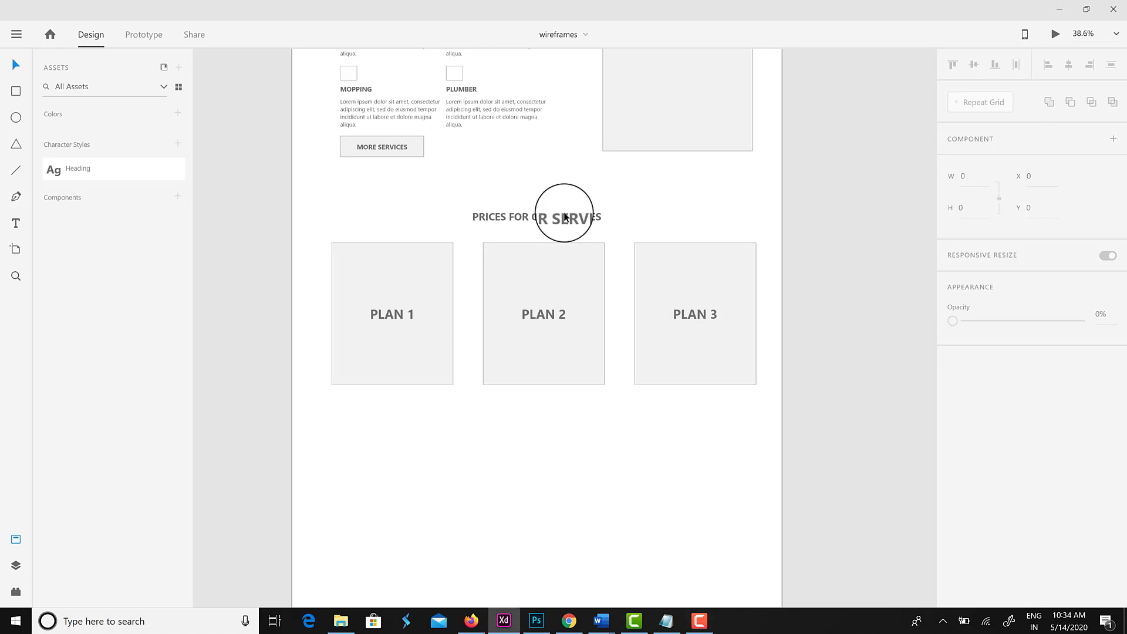
{"action": "left_click_drag", "start_coordinate": [563, 216], "coordinate": [563, 425]}
{"action": "double_click", "coordinate": [542, 425]}
{"action": "type", "text": "CLIENT TESTIMONIALS"}
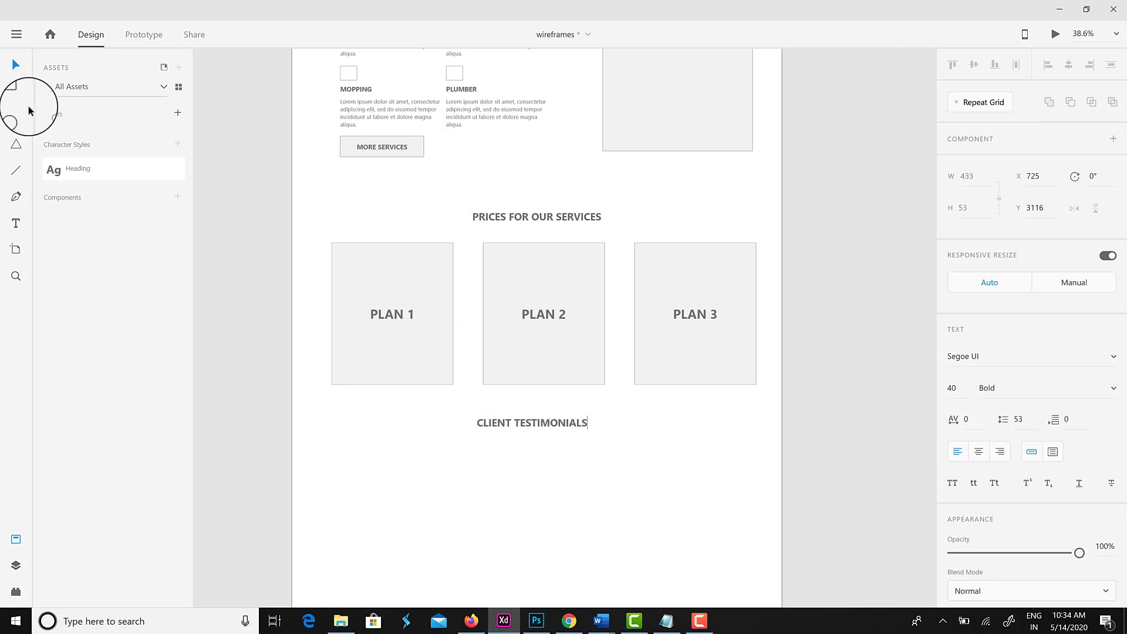
{"action": "left_click", "coordinate": [16, 64]}
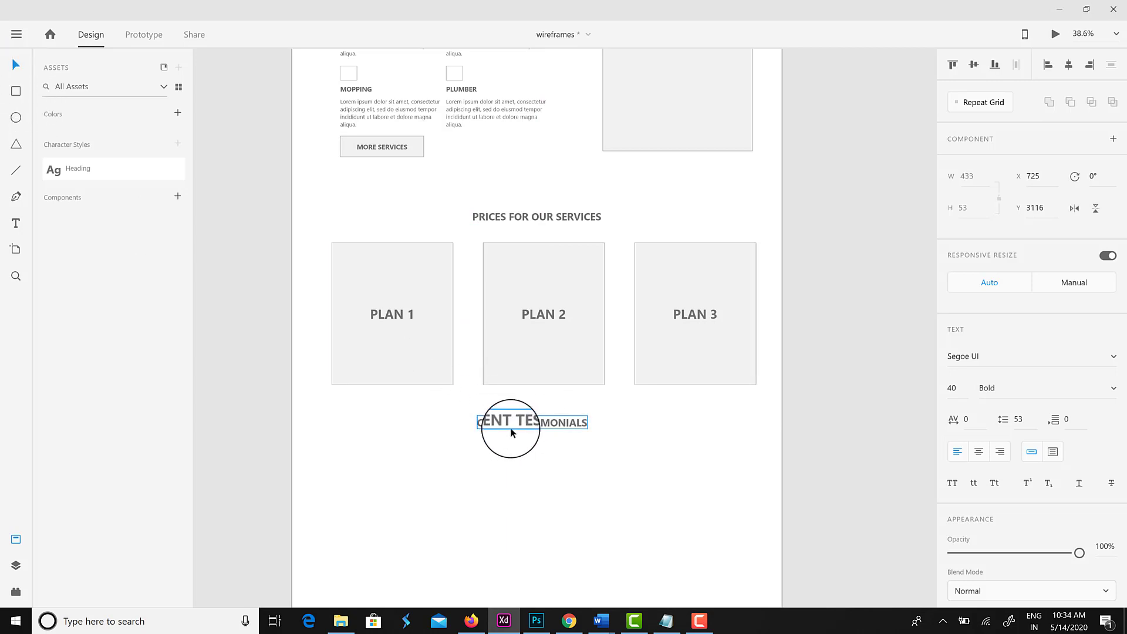
{"action": "left_click", "coordinate": [679, 423]}
Copy the grey image placeholder from the SERVICES section to below the CLIENT TESTIMONIALS heading, aligned with the first plan card.
{"action": "scroll", "coordinate": [649, 440], "scroll_direction": "down", "scroll_amount": 2}
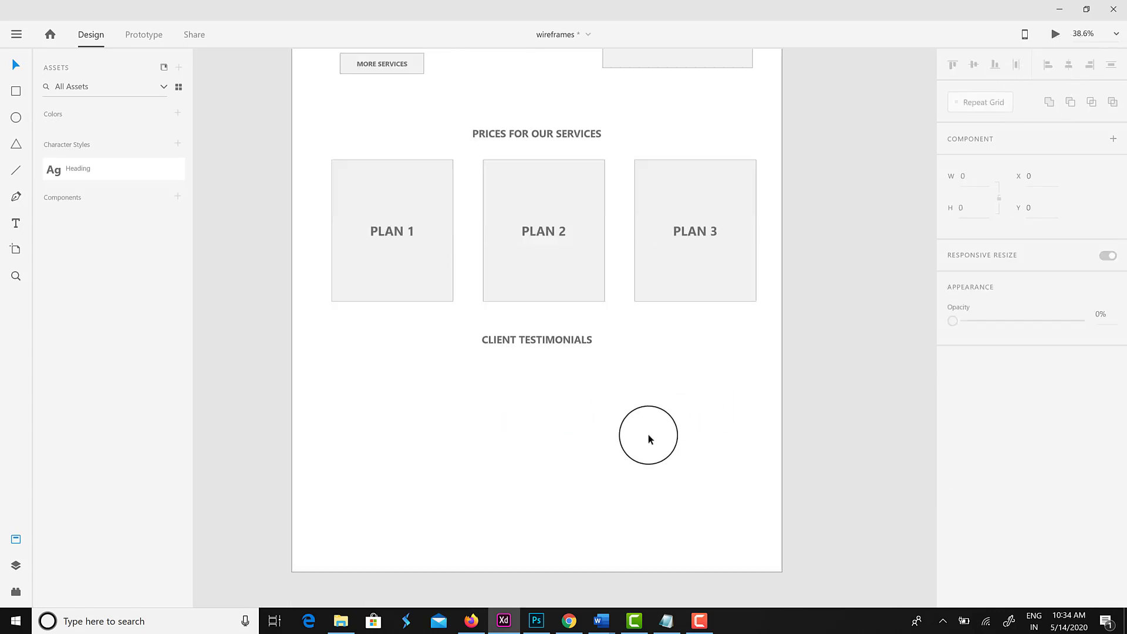
{"action": "scroll", "coordinate": [649, 440], "scroll_direction": "up", "scroll_amount": 4}
{"action": "scroll", "coordinate": [649, 441], "scroll_direction": "up", "scroll_amount": 1}
{"action": "left_click", "coordinate": [682, 202]}
{"action": "left_click", "coordinate": [525, 239], "text": "shift"}
{"action": "left_click", "coordinate": [511, 239]}
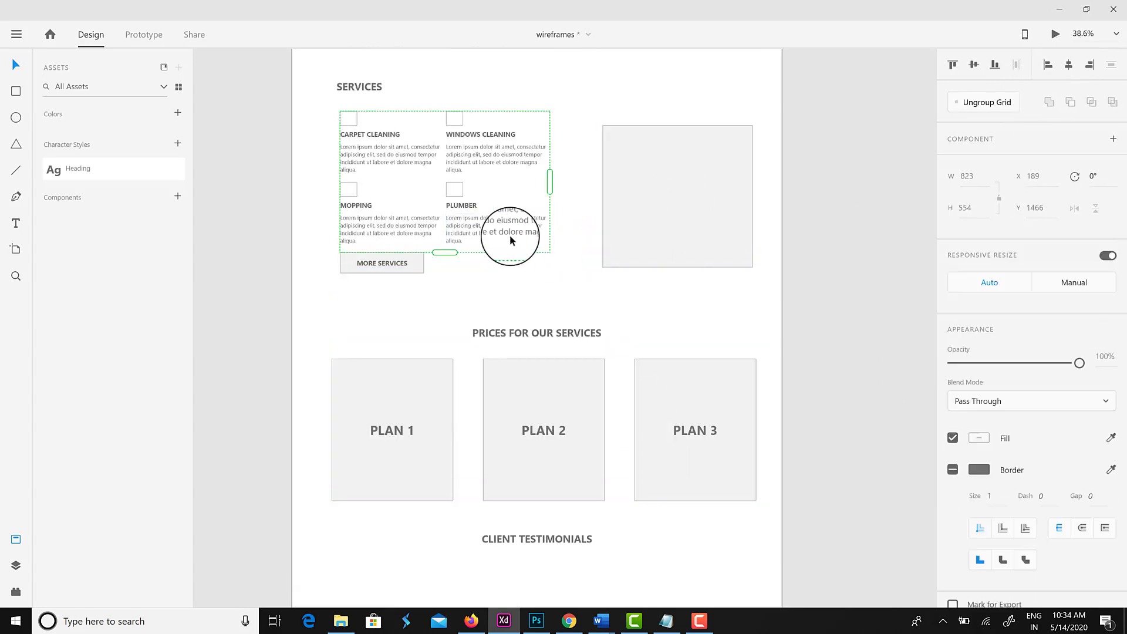
{"action": "left_click", "coordinate": [689, 260]}
{"action": "left_click_drag", "start_coordinate": [689, 260], "coordinate": [648, 444]}
{"action": "scroll", "coordinate": [693, 417], "scroll_direction": "down", "scroll_amount": 3}
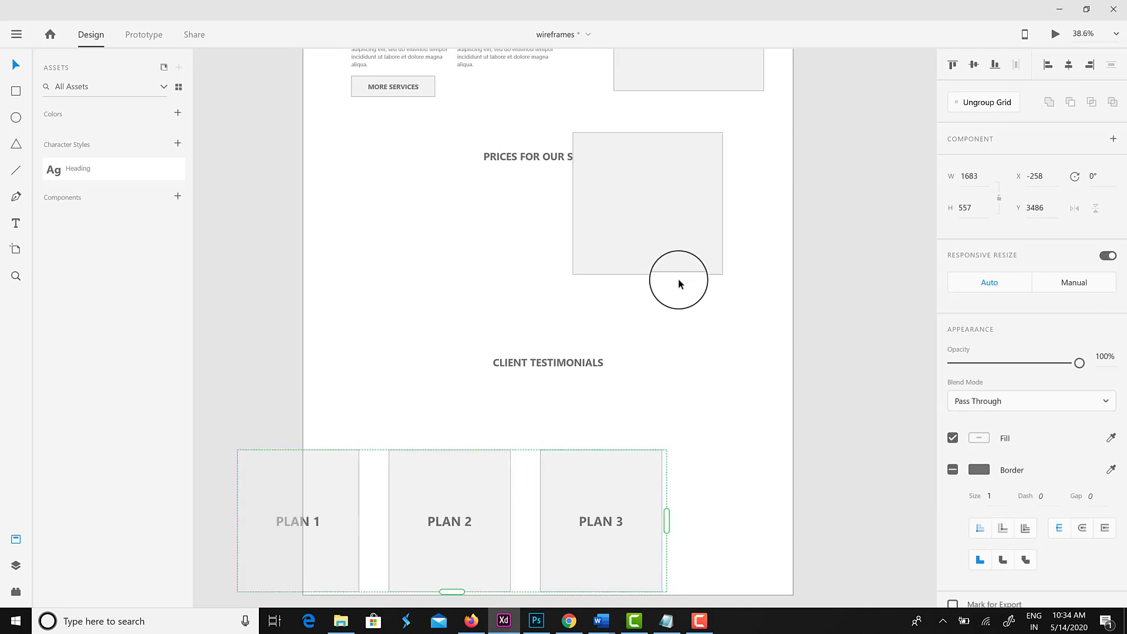
{"action": "left_click_drag", "start_coordinate": [675, 157], "coordinate": [437, 438]}
Resize the copied testimonial placeholder into a wide box of about 842 by 265.
{"action": "left_click_drag", "start_coordinate": [416, 550], "coordinate": [417, 476]}
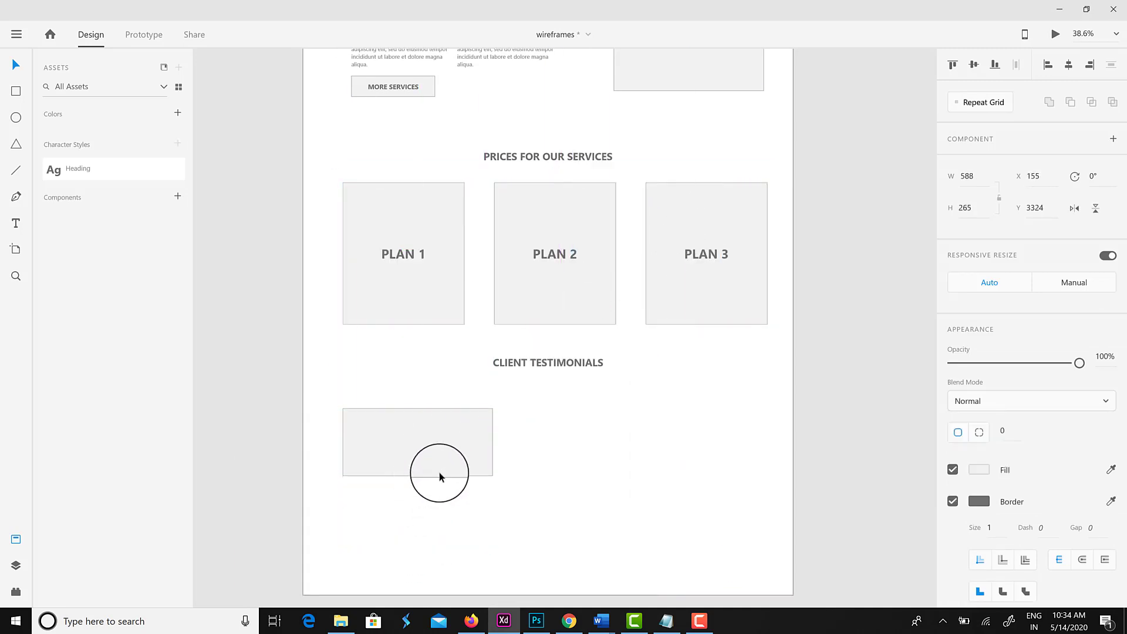
{"action": "left_click_drag", "start_coordinate": [492, 441], "coordinate": [558, 446]}
{"action": "left_click", "coordinate": [549, 523]}
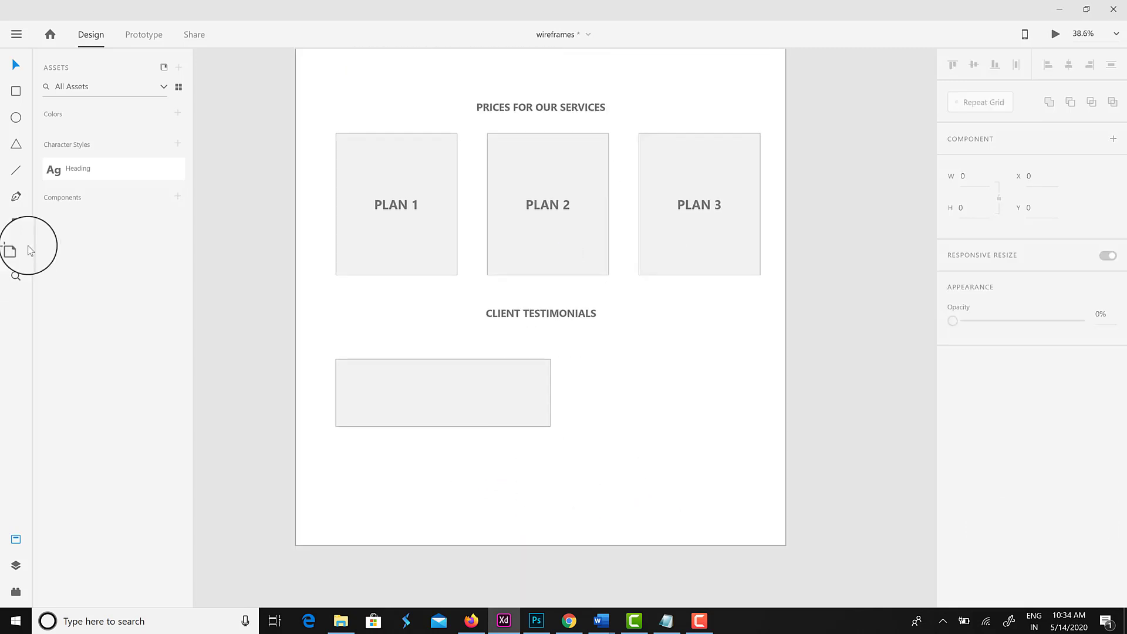
Draw a small circle below the testimonial box and centre it horizontally with the box.
{"action": "left_click_drag", "start_coordinate": [445, 442], "coordinate": [460, 458]}
{"action": "left_click", "coordinate": [463, 377], "text": "shift"}
{"action": "left_click", "coordinate": [1068, 64]}
{"action": "left_click", "coordinate": [435, 461], "text": "shift"}
Draw a small closed triangle with the Pen tool, overlapping the testimonial box's lower edge and pointing down at the circle.
{"action": "scroll", "coordinate": [442, 458], "scroll_direction": "up", "scroll_amount": 5, "text": "ctrl"}
{"action": "scroll", "coordinate": [443, 461], "scroll_direction": "down", "scroll_amount": 3, "text": "ctrl"}
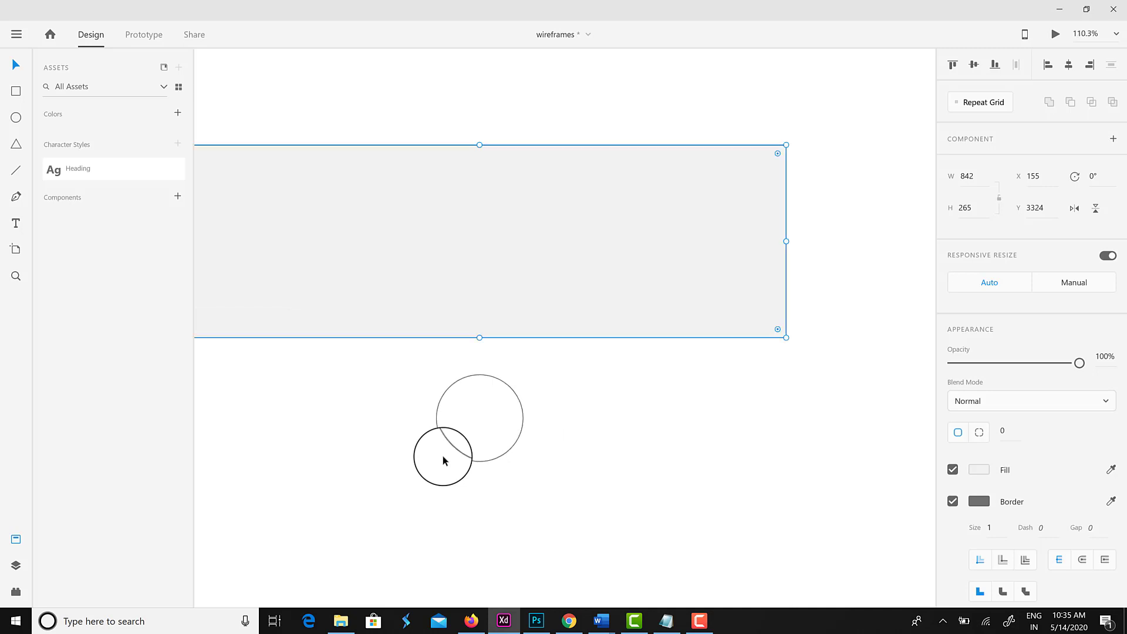
{"action": "left_click", "coordinate": [475, 364]}
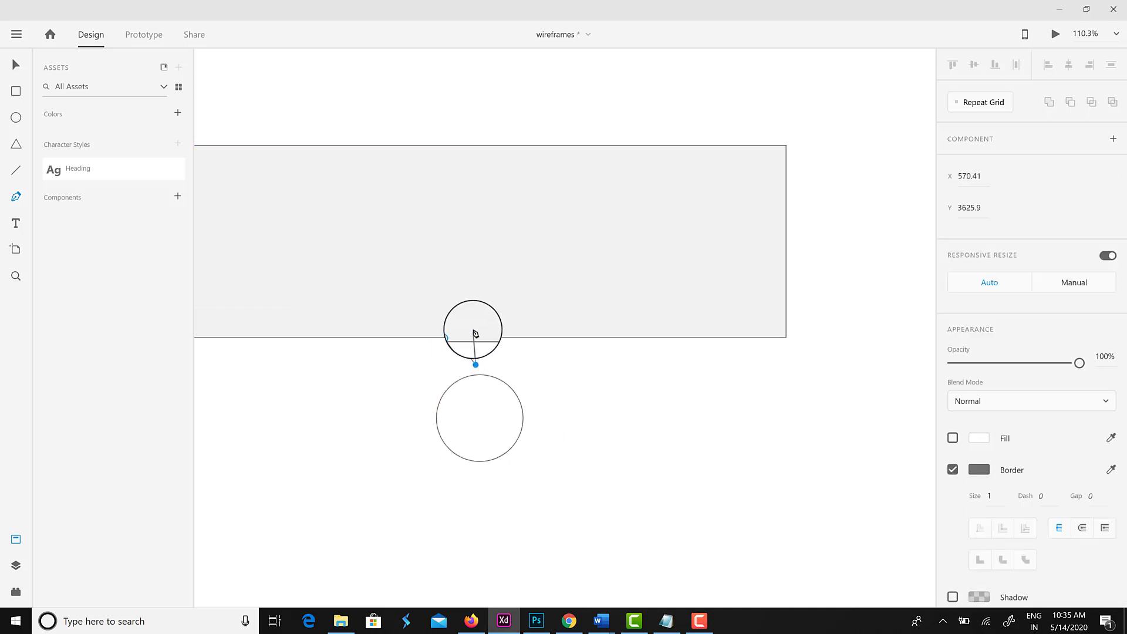
{"action": "left_click", "coordinate": [453, 335]}
{"action": "key", "text": "Escape"}
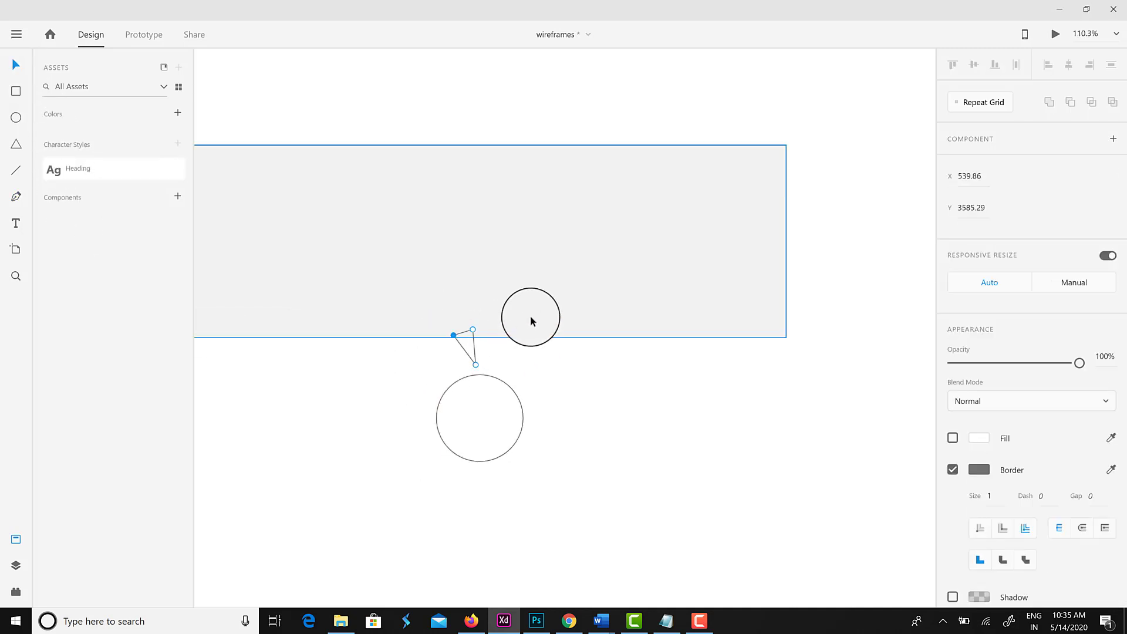
Merge the triangle and the testimonial box into one speech-bubble shape with the Add operation.
{"action": "left_click", "coordinate": [519, 330], "text": "shift"}
{"action": "left_click", "coordinate": [1070, 101]}
{"action": "left_click", "coordinate": [1091, 102]}
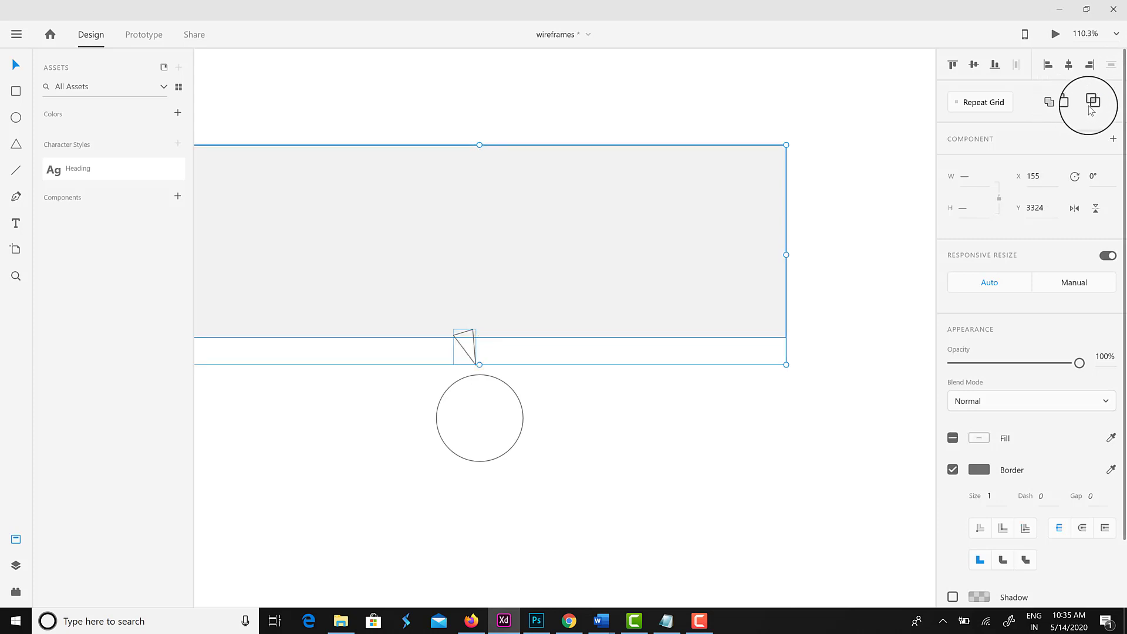
{"action": "left_click", "coordinate": [1049, 102]}
{"action": "left_click", "coordinate": [658, 428]}
Draw a text area of about 768 by 174 inside the speech bubble and paste the copied ABOUT US paragraph into it.
{"action": "scroll", "coordinate": [658, 458], "scroll_direction": "down", "scroll_amount": 3}
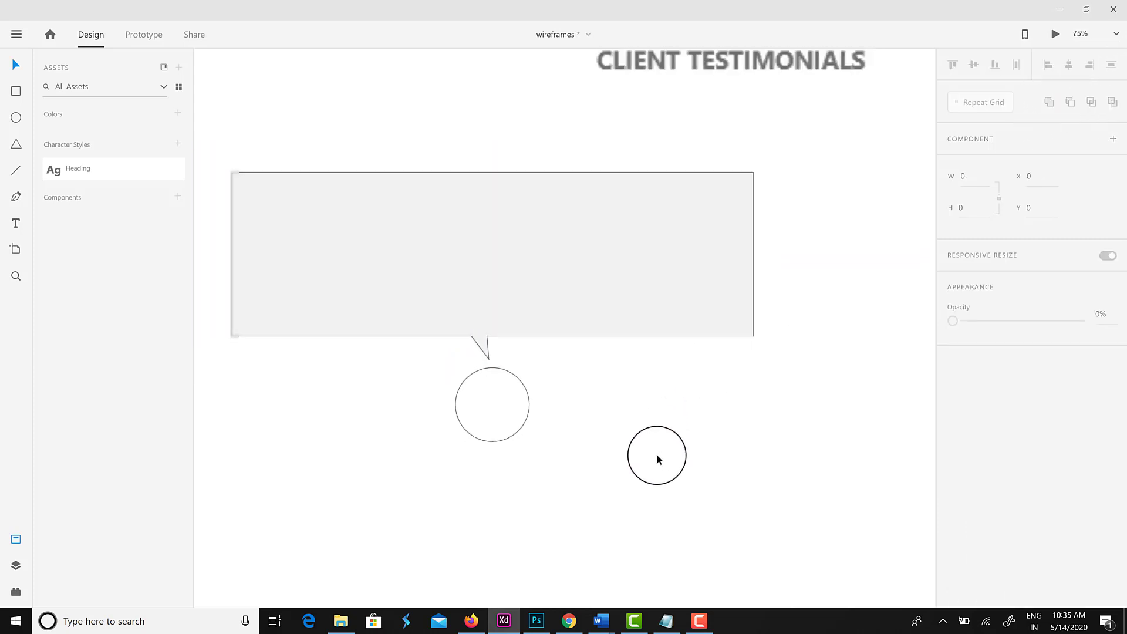
{"action": "scroll", "coordinate": [656, 458], "scroll_direction": "down", "scroll_amount": 5}
{"action": "scroll", "coordinate": [599, 461], "scroll_direction": "up", "scroll_amount": 5}
{"action": "scroll", "coordinate": [558, 196], "scroll_direction": "down", "scroll_amount": 2}
{"action": "scroll", "coordinate": [585, 109], "scroll_direction": "up", "scroll_amount": 5}
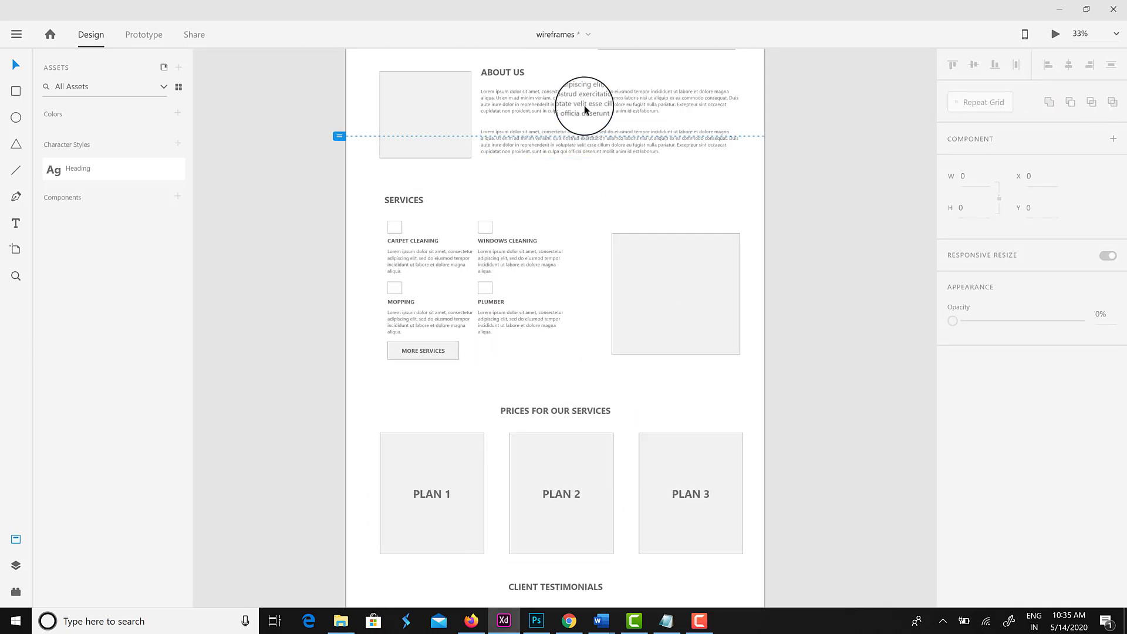
{"action": "left_click", "coordinate": [585, 110]}
{"action": "scroll", "coordinate": [578, 465], "scroll_direction": "down", "scroll_amount": 6}
{"action": "scroll", "coordinate": [420, 354], "scroll_direction": "up", "scroll_amount": 1}
{"action": "left_click_drag", "start_coordinate": [399, 290], "coordinate": [569, 322]}
{"action": "key", "text": "ctrl+v"}
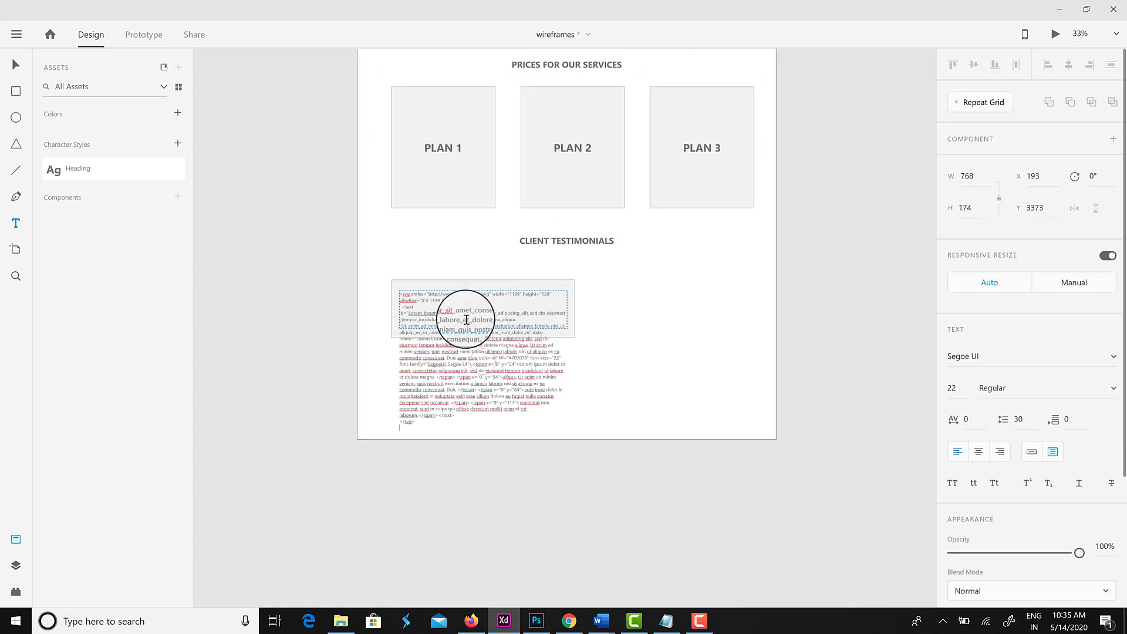
Delete the mistakenly pasted SVG code text block from the first testimonial bubble.
{"action": "key", "text": "ctrl+a"}
{"action": "key", "text": "Escape"}
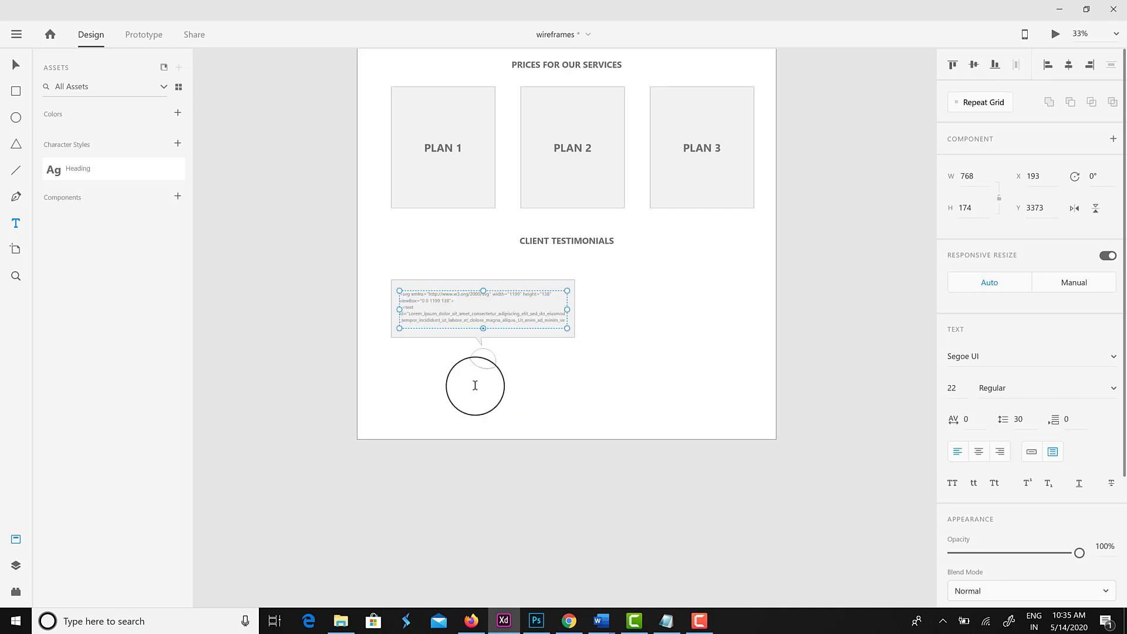
{"action": "key", "text": "Delete"}
Copy the first ABOUT US paragraph and paste it for use in the CLIENT TESTIMONIALS section.
{"action": "scroll", "coordinate": [573, 291], "scroll_direction": "up", "scroll_amount": 5}
{"action": "left_click", "coordinate": [565, 75]}
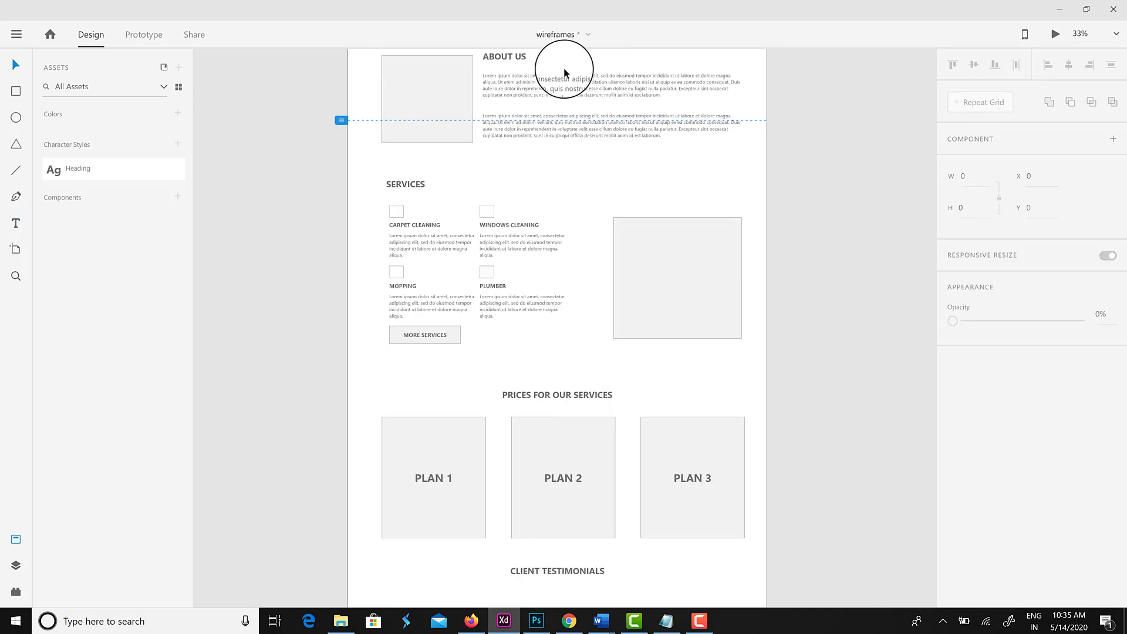
{"action": "key", "text": "ctrl+c"}
{"action": "scroll", "coordinate": [587, 235], "scroll_direction": "down", "scroll_amount": 3}
{"action": "left_click", "coordinate": [511, 450]}
{"action": "key", "text": "ctrl+v"}
Fit the pasted paragraph inside the first testimonial bubble and shorten it so it ends with "commodo consequat.".
{"action": "left_click_drag", "start_coordinate": [476, 337], "coordinate": [443, 448]}
{"action": "left_click_drag", "start_coordinate": [646, 455], "coordinate": [542, 469]}
{"action": "left_click_drag", "start_coordinate": [458, 469], "coordinate": [460, 505]}
{"action": "double_click", "coordinate": [423, 461]}
{"action": "left_click_drag", "start_coordinate": [424, 463], "coordinate": [545, 506]}
{"action": "key", "text": "BackSpace"}
{"action": "left_click", "coordinate": [16, 66]}
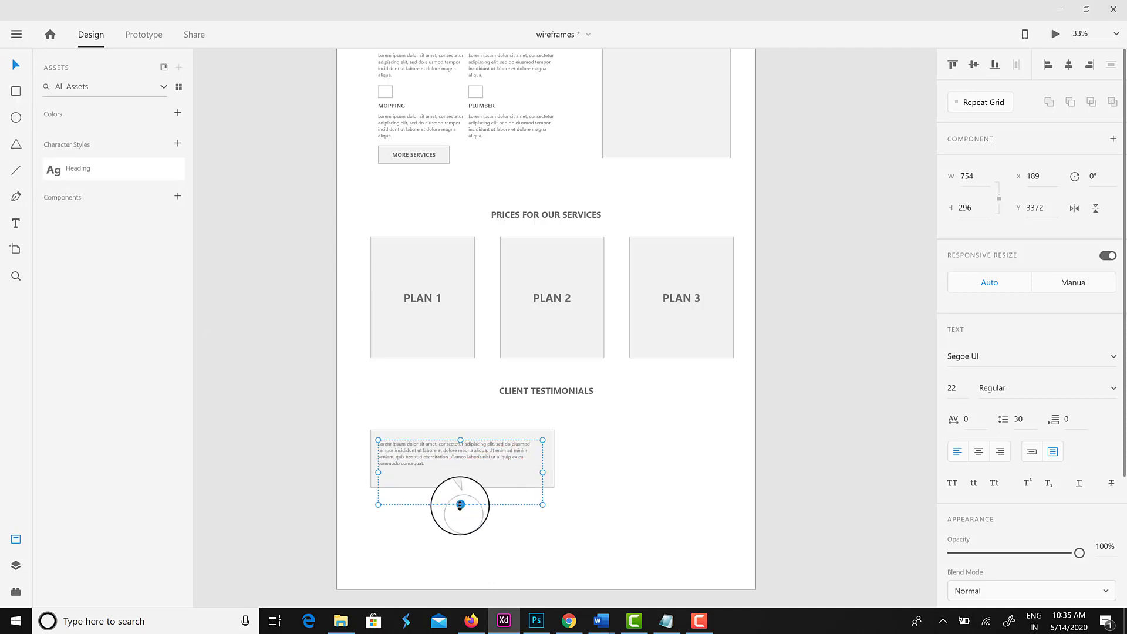
Turn the testimonial bubble, text and circle into a two-column repeat grid and move it up closer to the CLIENT TESTIMONIALS heading.
{"action": "left_click_drag", "start_coordinate": [342, 397], "coordinate": [492, 528]}
{"action": "left_click", "coordinate": [983, 102]}
{"action": "left_click_drag", "start_coordinate": [554, 478], "coordinate": [730, 505]}
{"action": "left_click", "coordinate": [595, 544]}
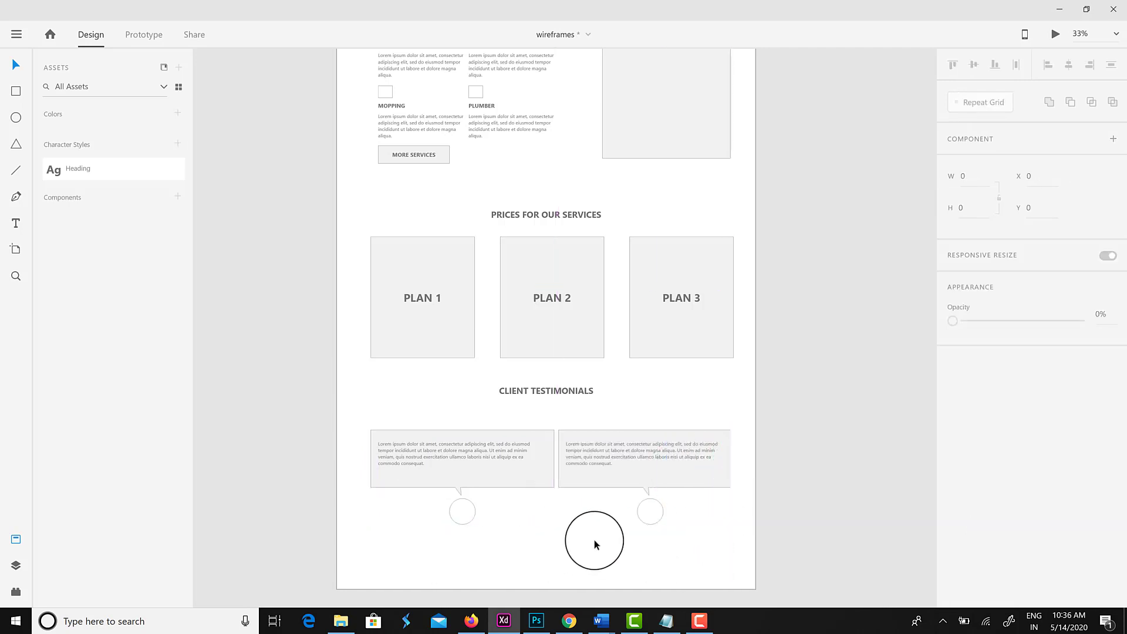
{"action": "left_click_drag", "start_coordinate": [539, 470], "coordinate": [575, 454]}
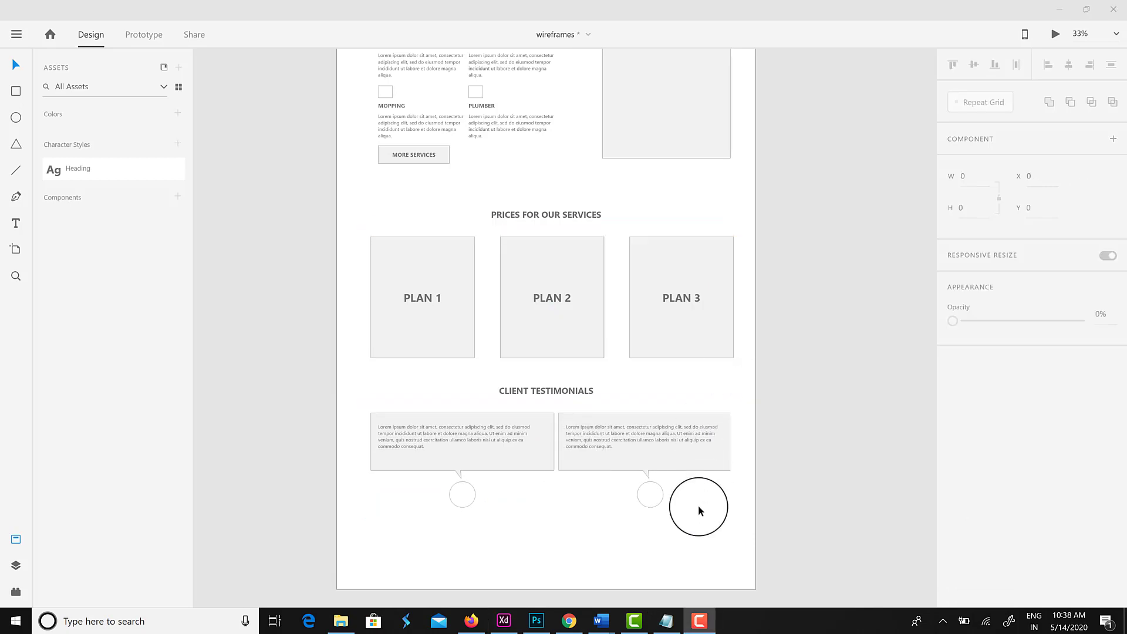
Extend the Home _ Wireframe artboard downward to a height of about 4732.
{"action": "scroll", "coordinate": [698, 511], "scroll_direction": "down", "scroll_amount": 3}
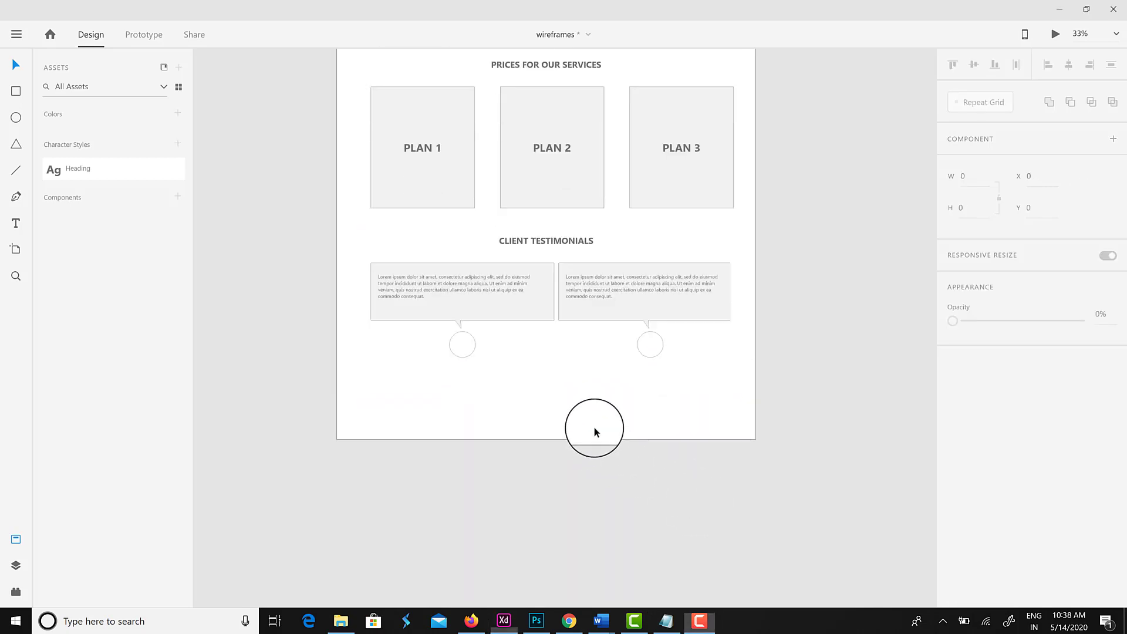
{"action": "scroll", "coordinate": [490, 250], "scroll_direction": "up", "scroll_amount": 15}
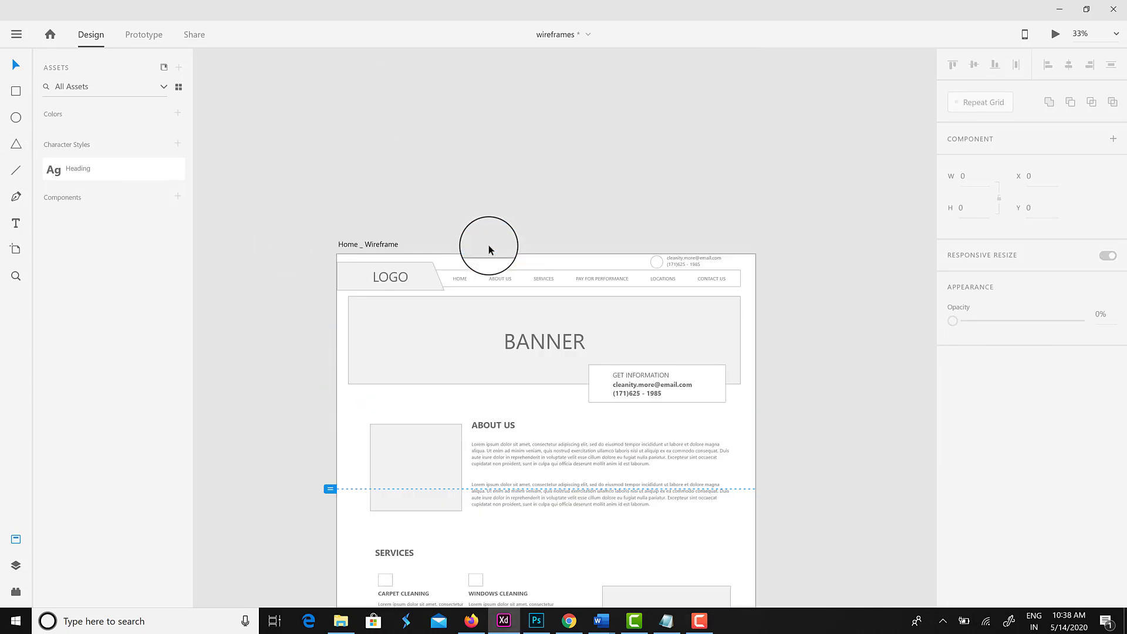
{"action": "left_click", "coordinate": [382, 260]}
{"action": "scroll", "coordinate": [442, 265], "scroll_direction": "down", "scroll_amount": 9}
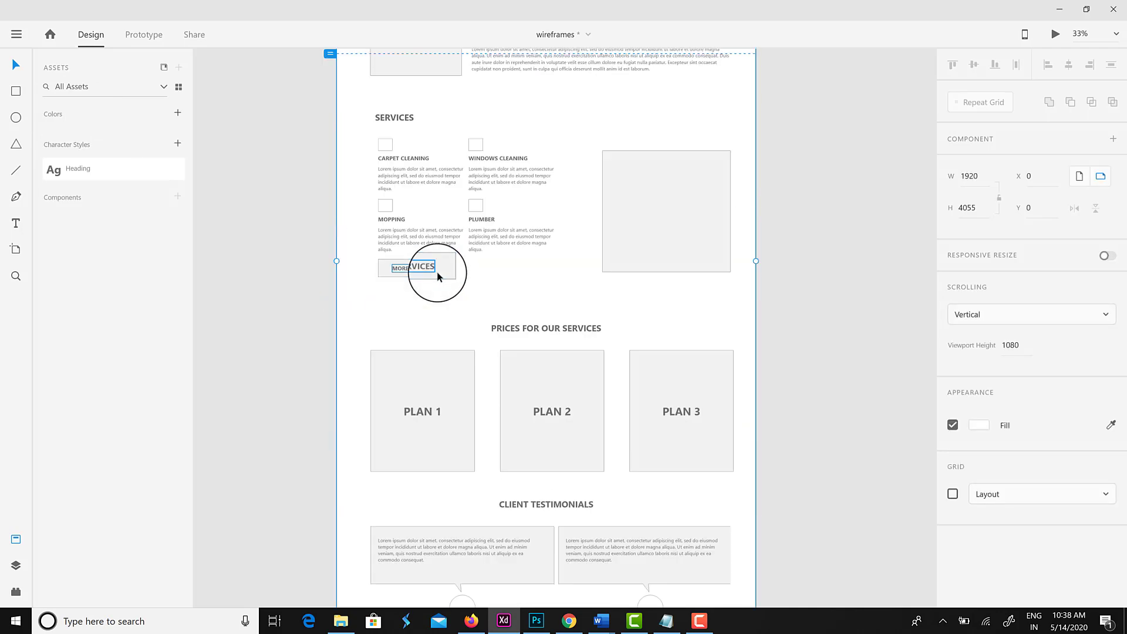
{"action": "scroll", "coordinate": [436, 271], "scroll_direction": "down", "scroll_amount": 8}
{"action": "left_click_drag", "start_coordinate": [546, 288], "coordinate": [531, 437]}
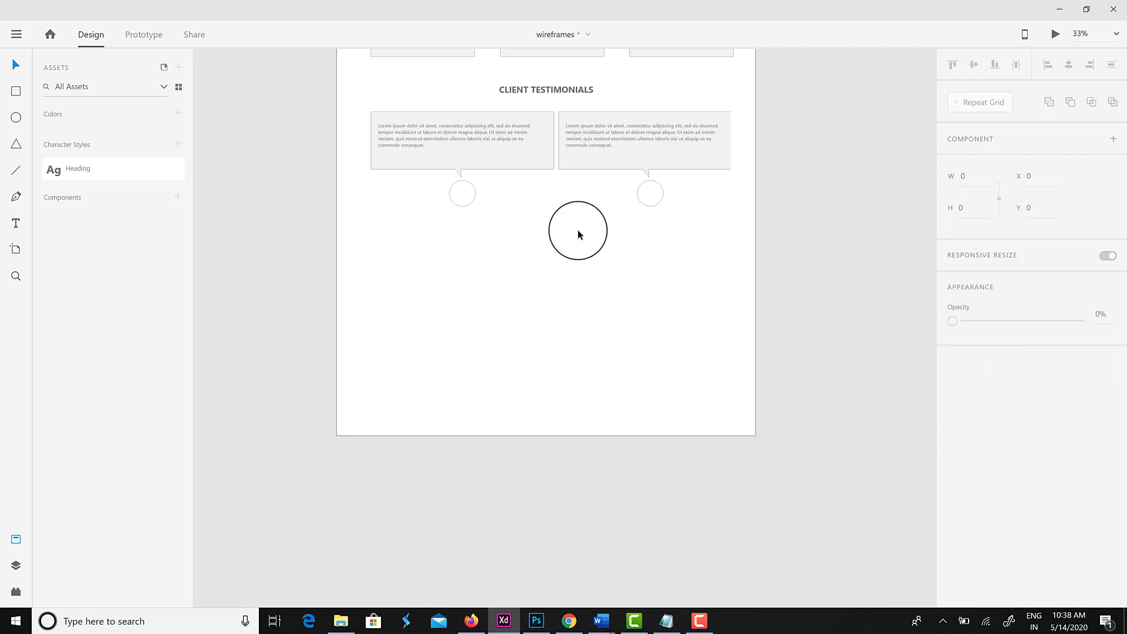
Duplicate the CLIENT TESTIMONIALS heading below the testimonials, change the copy to CONTACT US, and centre it horizontally on the artboard.
{"action": "left_click_drag", "start_coordinate": [552, 90], "coordinate": [564, 244]}
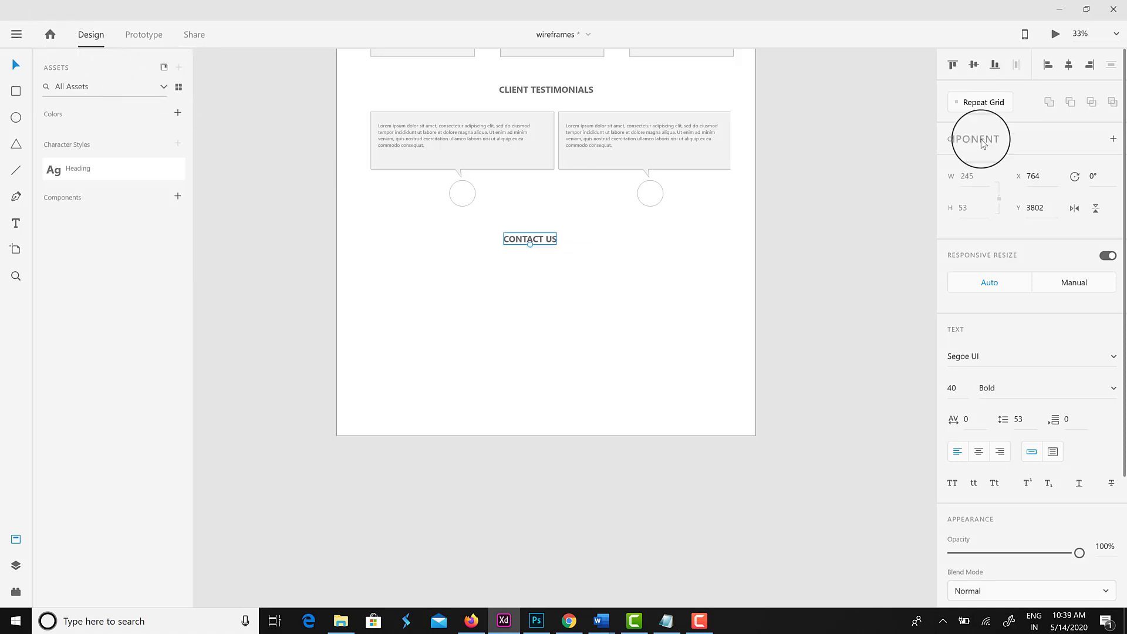
{"action": "left_click", "coordinate": [1068, 65]}
{"action": "left_click", "coordinate": [561, 301]}
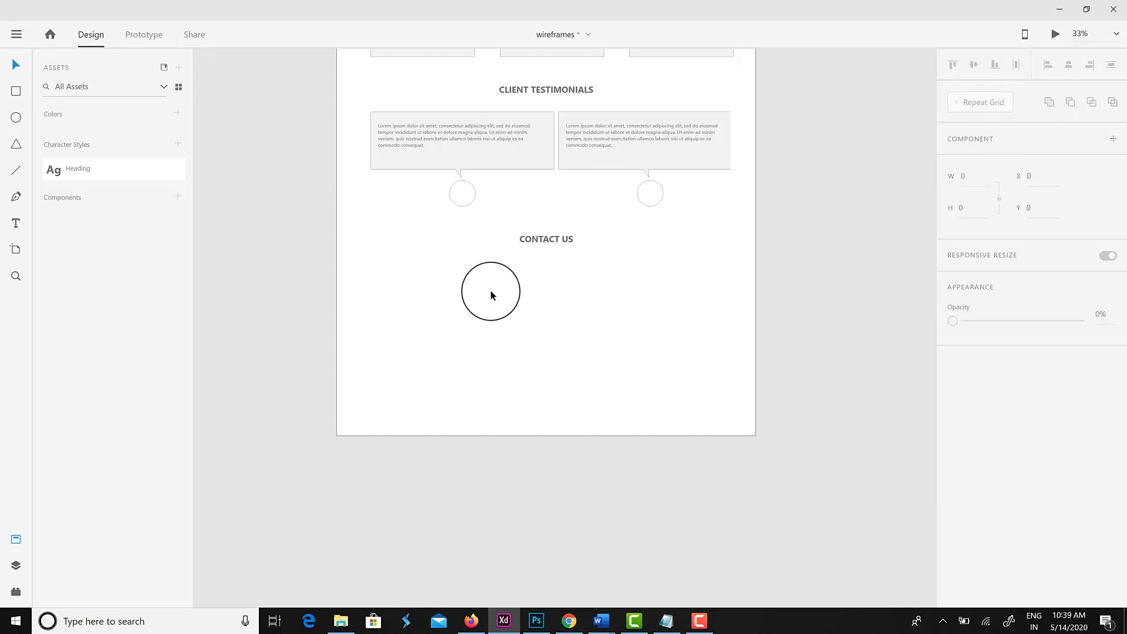
Add an area text block with the phone, e-mail and address details below the CONTACT US heading and shorten its frame to fit.
{"action": "left_click", "coordinate": [485, 134]}
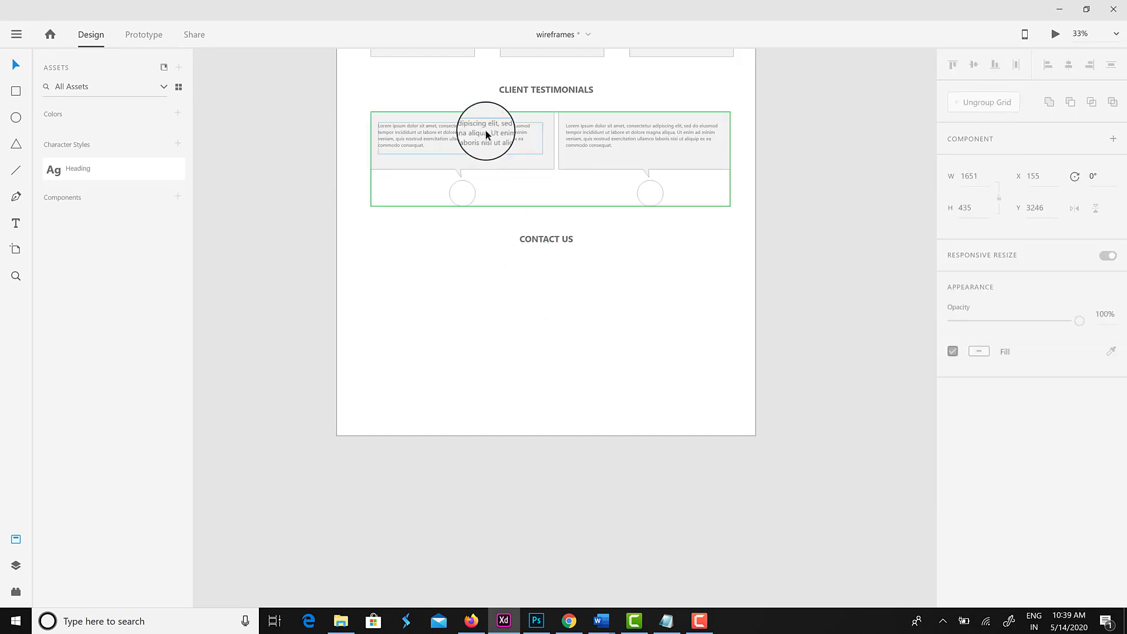
{"action": "key", "text": "t"}
{"action": "left_click_drag", "start_coordinate": [379, 268], "coordinate": [546, 385]}
{"action": "key", "text": "ctrl+v"}
{"action": "left_click", "coordinate": [16, 65]}
{"action": "left_click_drag", "start_coordinate": [463, 385], "coordinate": [458, 367]}
{"action": "left_click", "coordinate": [463, 408]}
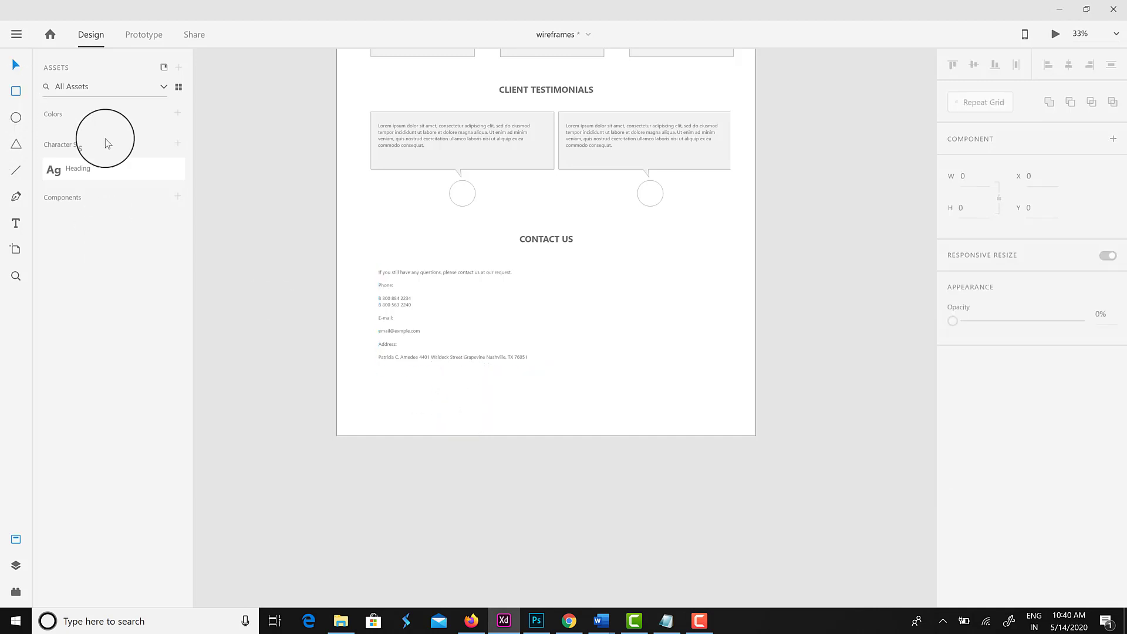
Create three stacked form field rectangles beside the contact details, making the third a taller message box about 762 by 157.
{"action": "mouse_move", "coordinate": [554, 266]}
{"action": "left_mouse_down"}
{"action": "mouse_move", "coordinate": [721, 280]}
{"action": "mouse_move", "coordinate": [672, 288]}
{"action": "mouse_move", "coordinate": [674, 339]}
{"action": "mouse_move", "coordinate": [639, 343]}
{"action": "mouse_move", "coordinate": [639, 356]}
{"action": "left_mouse_up"}
{"action": "left_click", "coordinate": [15, 65]}
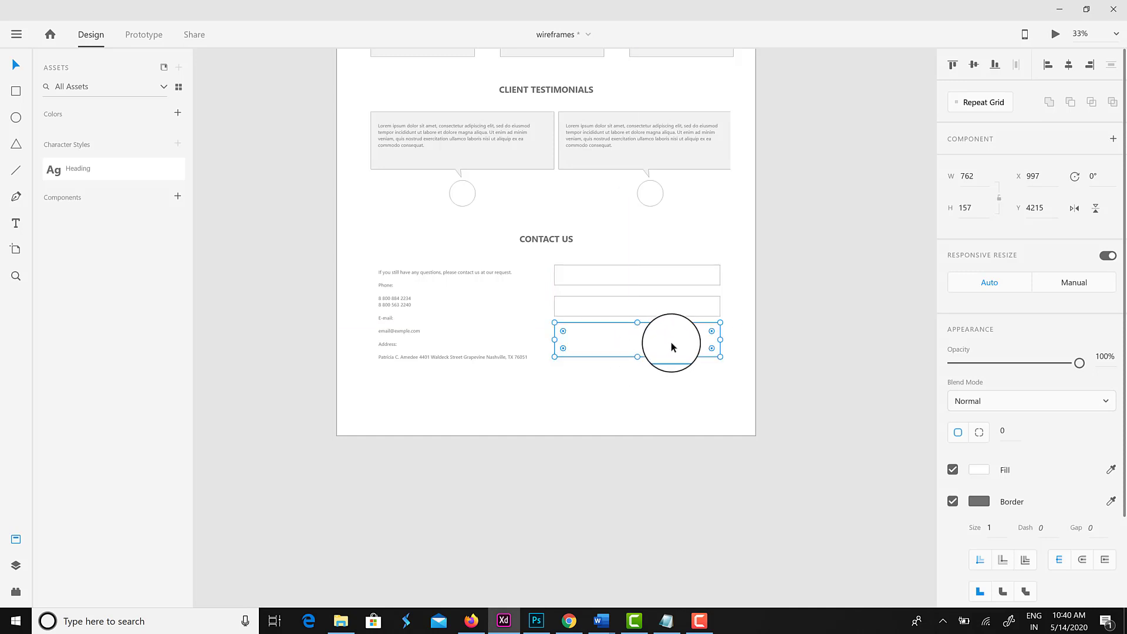
{"action": "key", "text": "Down"}
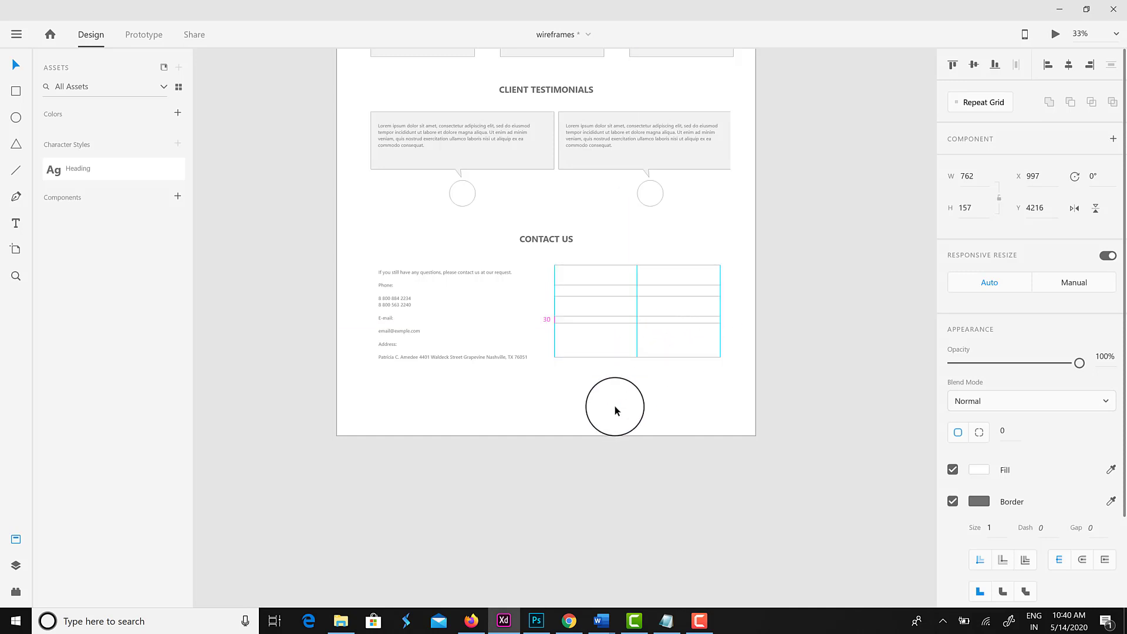
{"action": "left_click", "coordinate": [642, 420]}
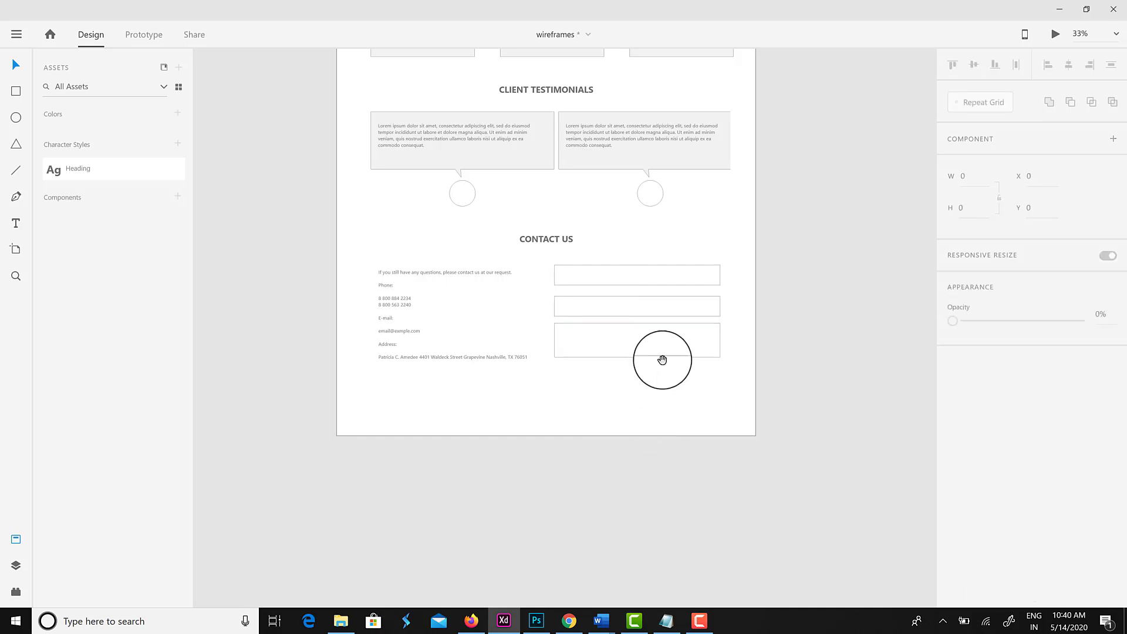
Copy the MORE SERVICES button with its label and place it under the message box, aligned with the box's right edge.
{"action": "scroll", "coordinate": [659, 380], "scroll_direction": "up", "scroll_amount": 6}
{"action": "left_click", "coordinate": [453, 201]}
{"action": "left_click_drag", "start_coordinate": [503, 229], "coordinate": [450, 206]}
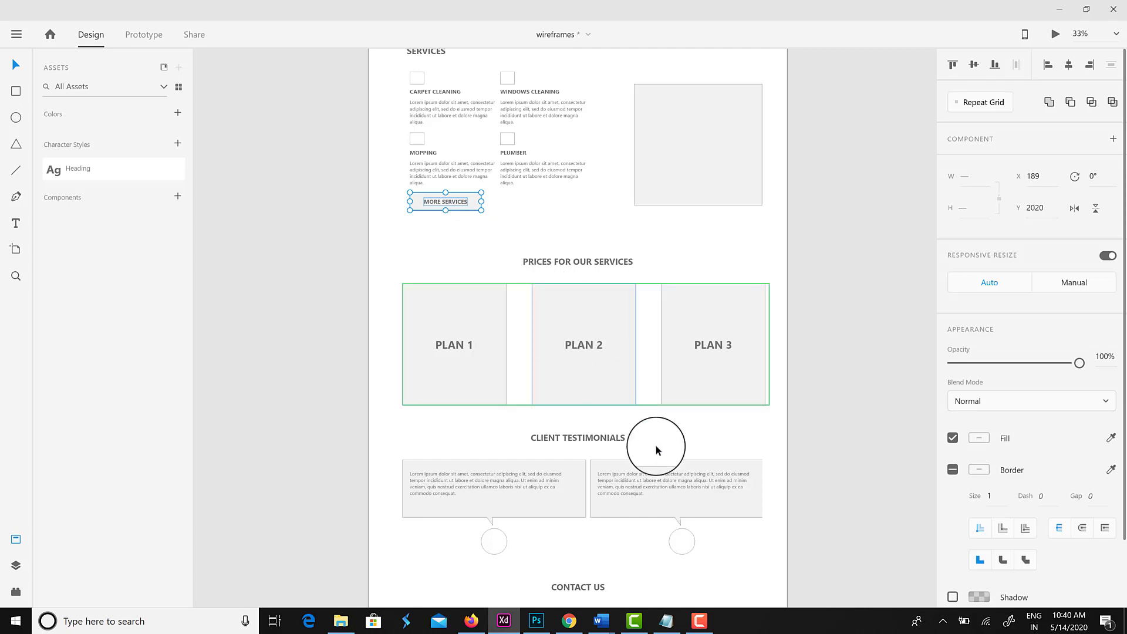
{"action": "scroll", "coordinate": [644, 427], "scroll_direction": "down", "scroll_amount": 10}
{"action": "left_click", "coordinate": [676, 372]}
{"action": "key", "text": "ctrl+z"}
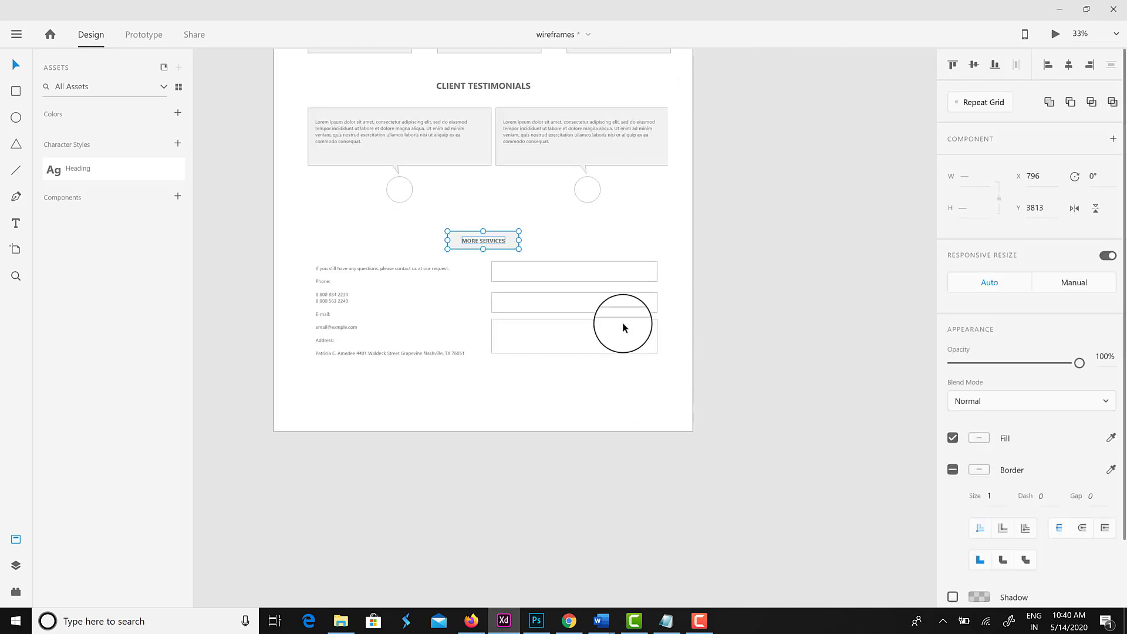
{"action": "left_click_drag", "start_coordinate": [508, 249], "coordinate": [628, 372]}
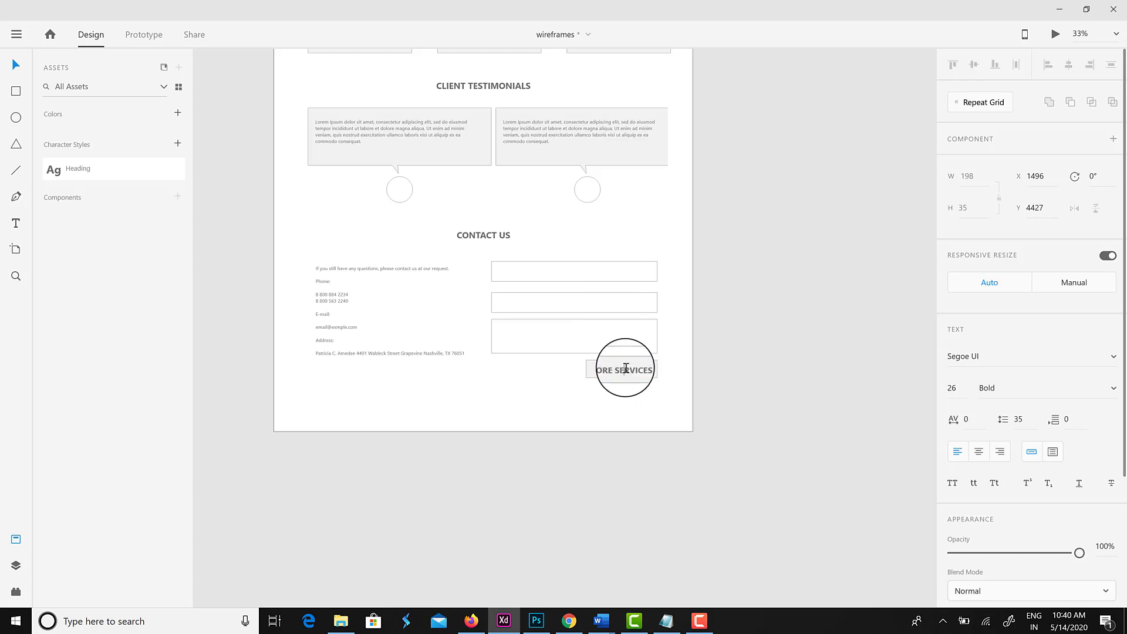
Change the copied button's label to SEND MESSAGE and centre it within the button.
{"action": "type", "text": "s"}
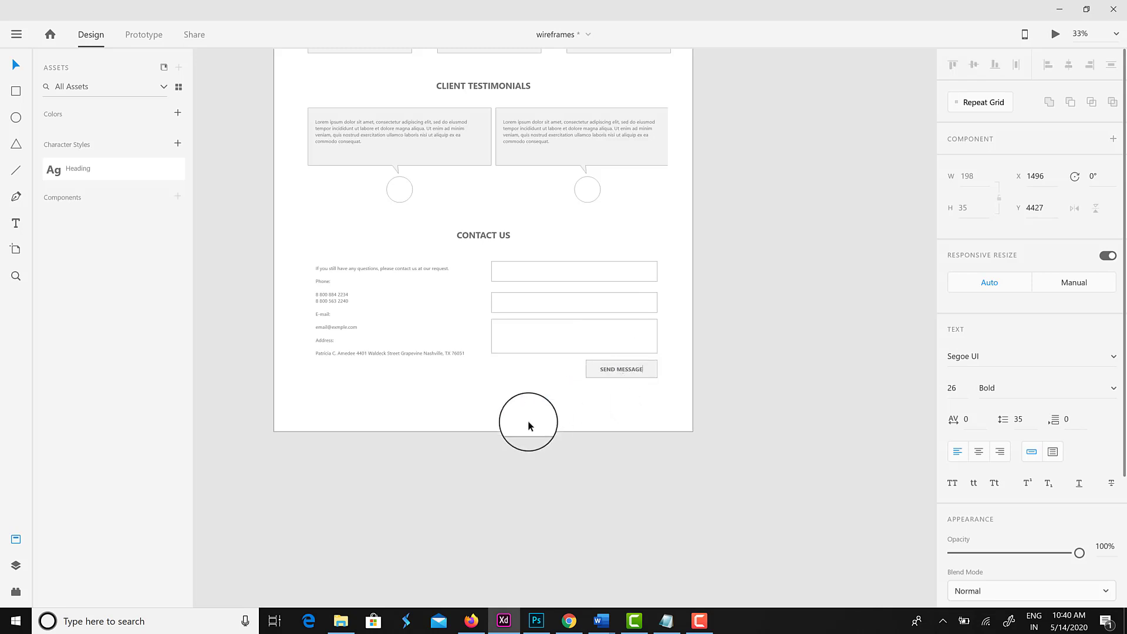
{"action": "left_click_drag", "start_coordinate": [707, 460], "coordinate": [594, 370]}
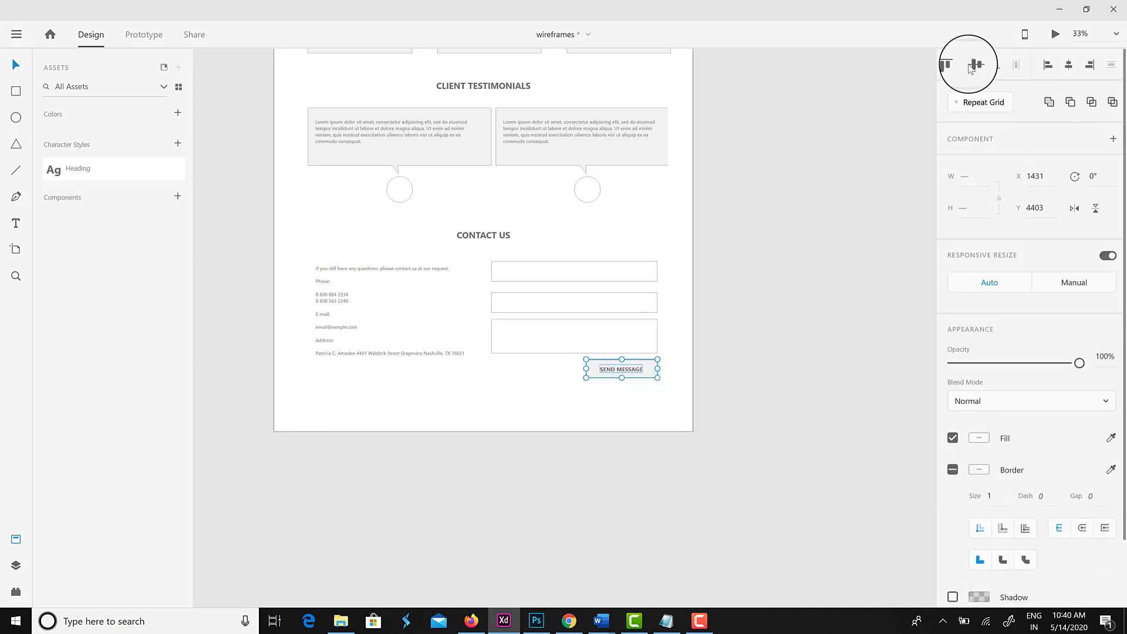
{"action": "left_click", "coordinate": [828, 282]}
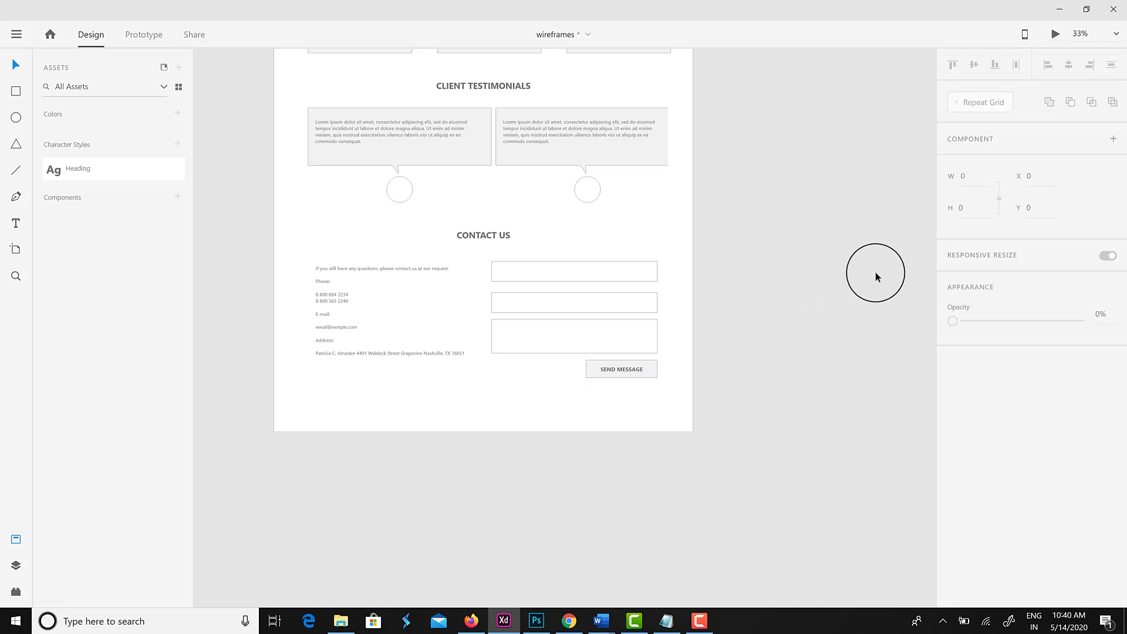
Draw a footer bar about 2082 by 104 across the artboard's bottom edge and fill it with light grey.
{"action": "left_click_drag", "start_coordinate": [65, 172], "coordinate": [42, 167]}
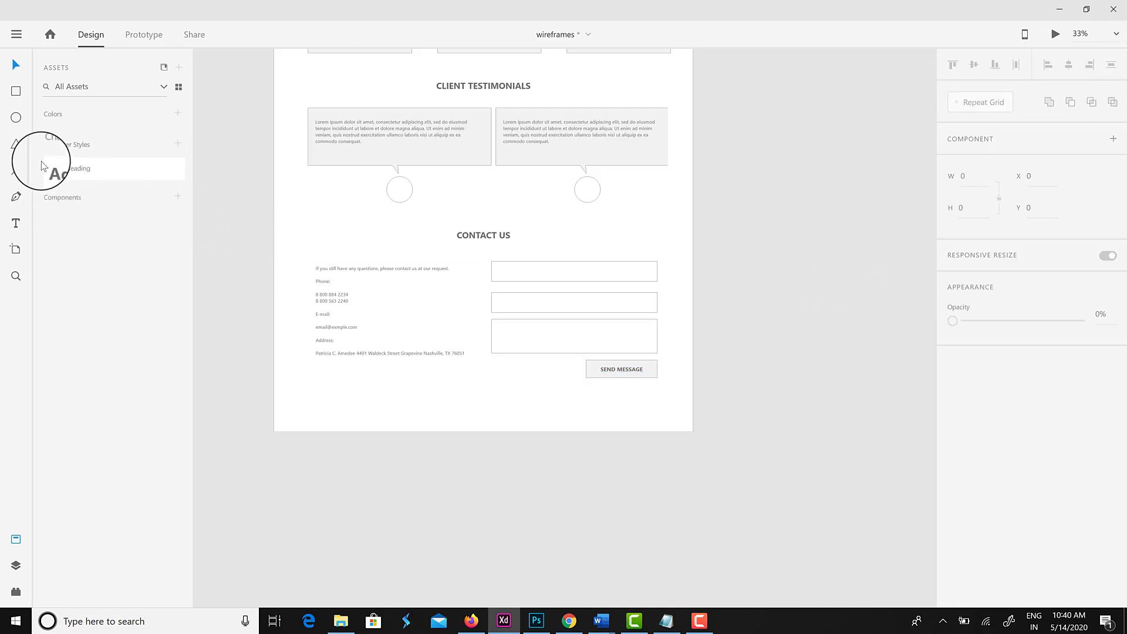
{"action": "key", "text": "r"}
{"action": "mouse_move", "coordinate": [255, 409]}
{"action": "left_mouse_down"}
{"action": "mouse_move", "coordinate": [646, 478]}
{"action": "mouse_move", "coordinate": [712, 461]}
{"action": "mouse_move", "coordinate": [710, 433]}
{"action": "left_mouse_up"}
{"action": "left_click", "coordinate": [16, 65]}
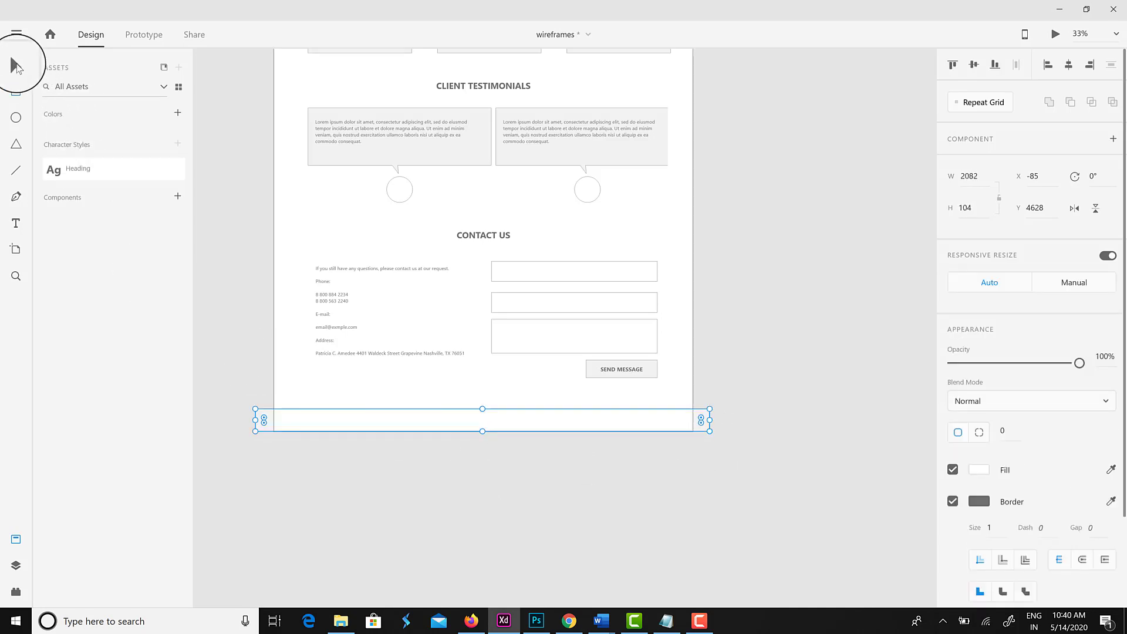
{"action": "left_click", "coordinate": [360, 486]}
{"action": "left_click", "coordinate": [319, 422]}
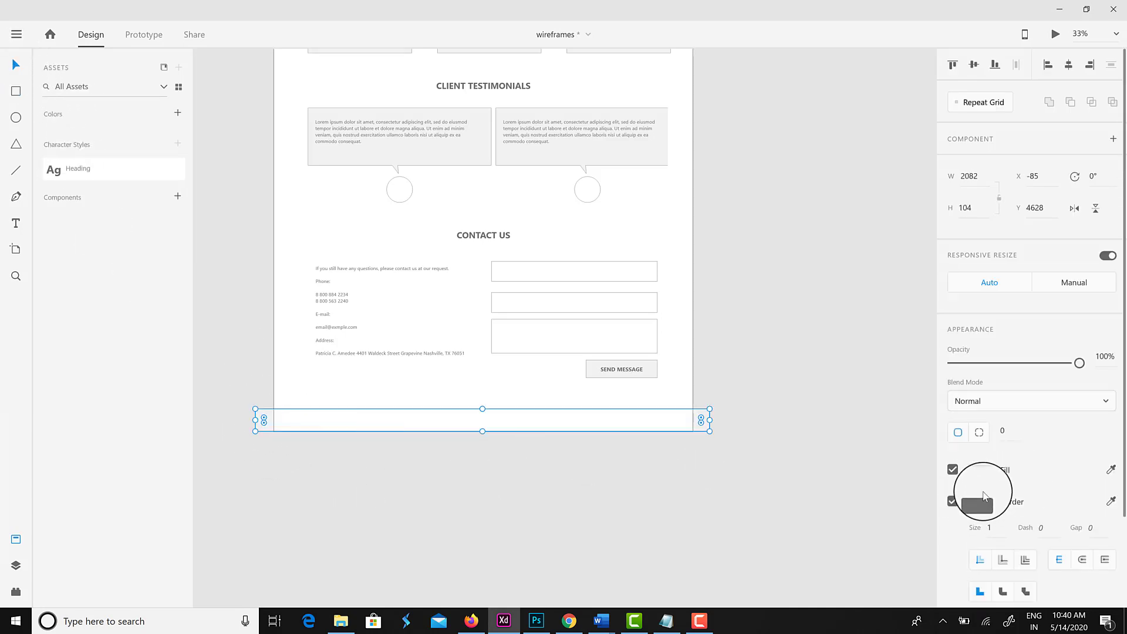
{"action": "left_click", "coordinate": [977, 470]}
{"action": "left_click", "coordinate": [632, 524]}
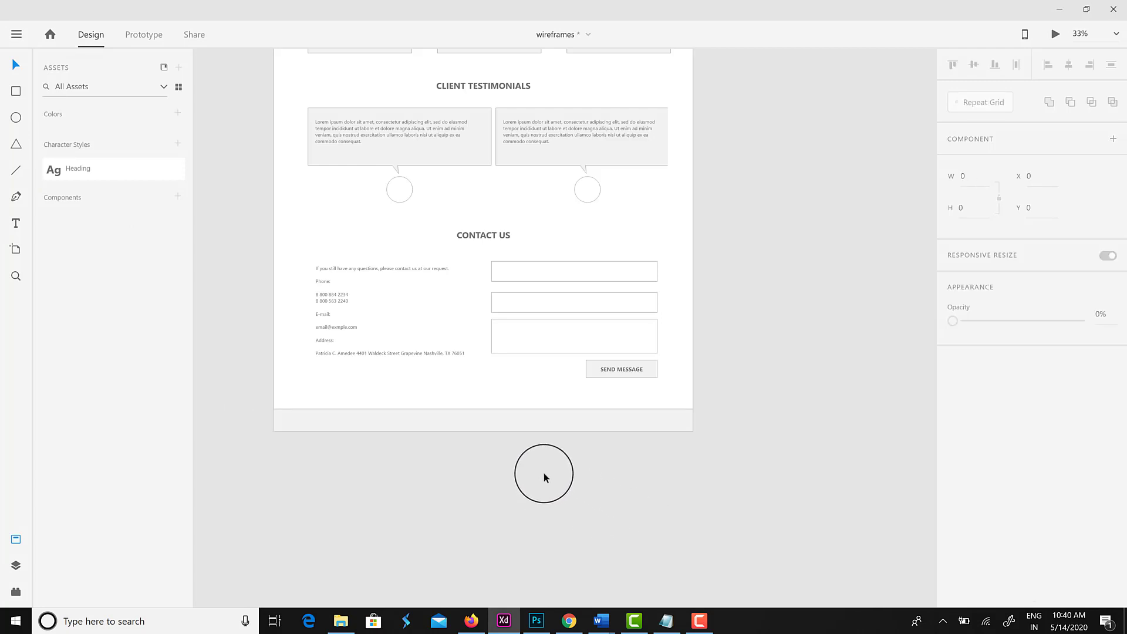
Add the copyright text "© 2020. CLEANITY. All Rights Reserved." in the middle of the footer bar.
{"action": "left_click", "coordinate": [16, 223]}
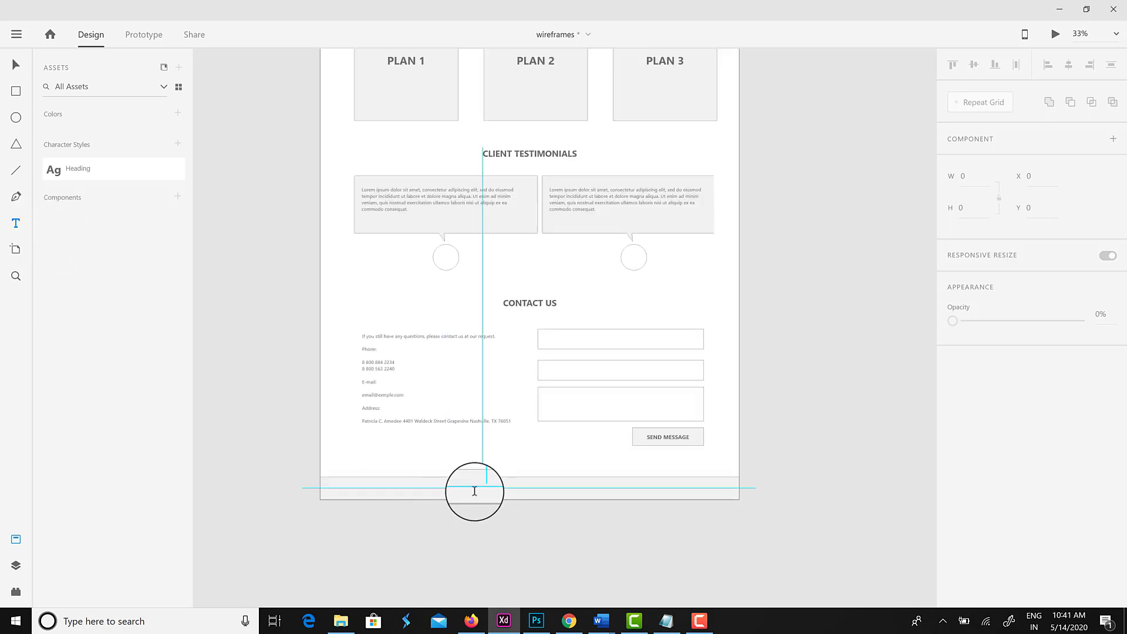
{"action": "left_click", "coordinate": [482, 485]}
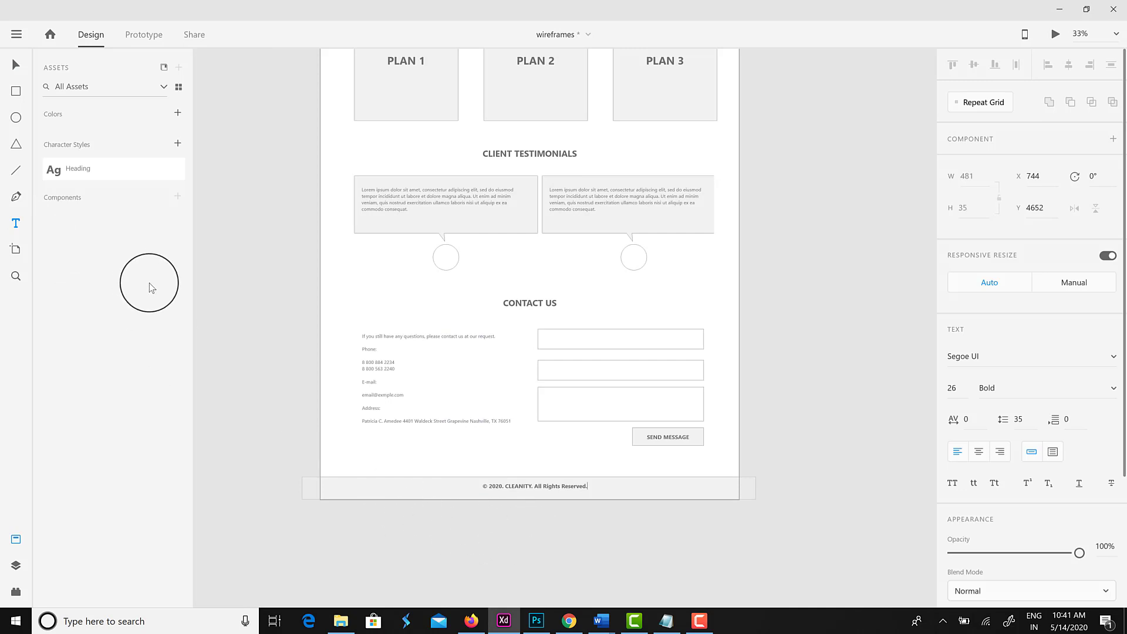
{"action": "left_click", "coordinate": [17, 70]}
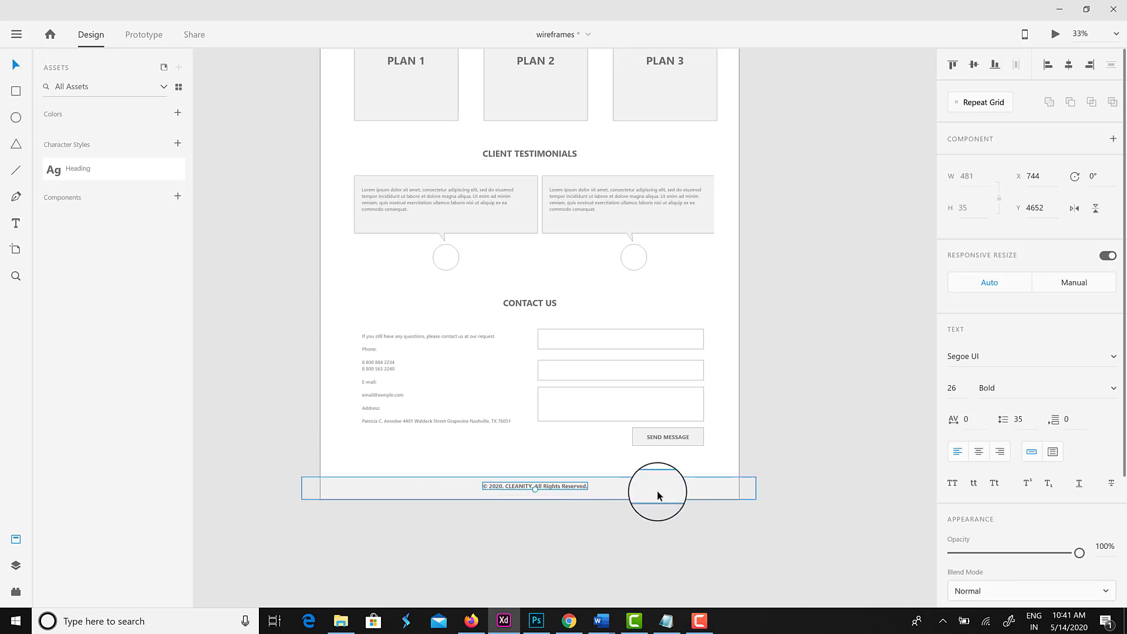
Trim both ends of the footer bar so it matches the artboard's edges.
{"action": "left_click", "coordinate": [746, 487]}
{"action": "left_click_drag", "start_coordinate": [753, 487], "coordinate": [738, 488]}
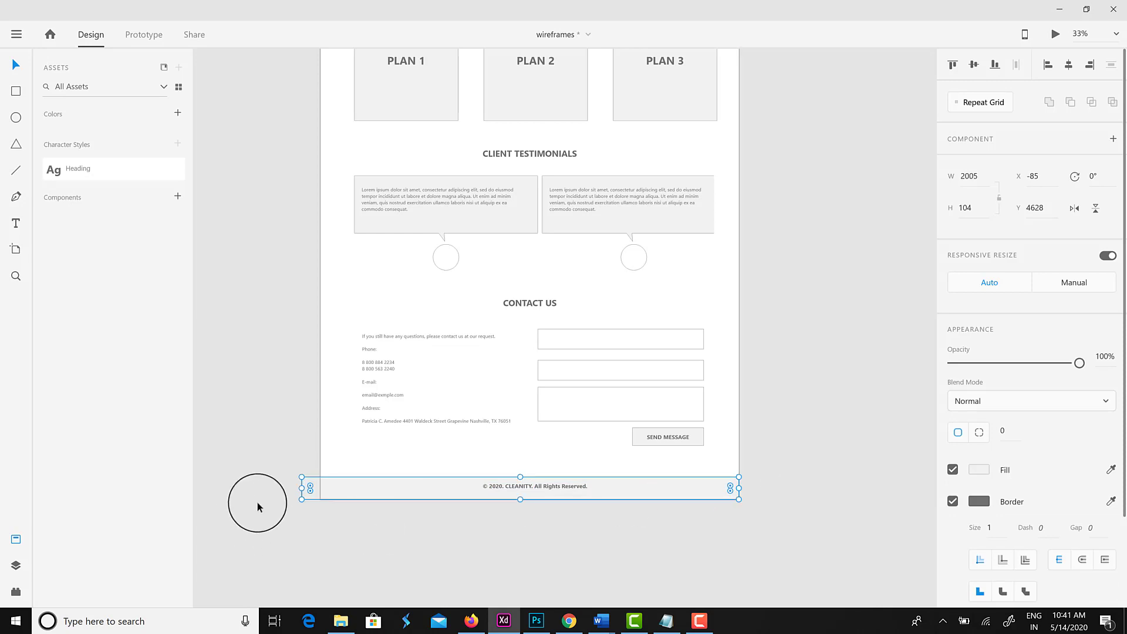
{"action": "left_click_drag", "start_coordinate": [301, 488], "coordinate": [320, 498]}
Align the copyright text and the footer bar to their vertical middle.
{"action": "left_click", "coordinate": [511, 486]}
{"action": "left_click", "coordinate": [611, 491], "text": "shift"}
{"action": "left_click", "coordinate": [979, 66]}
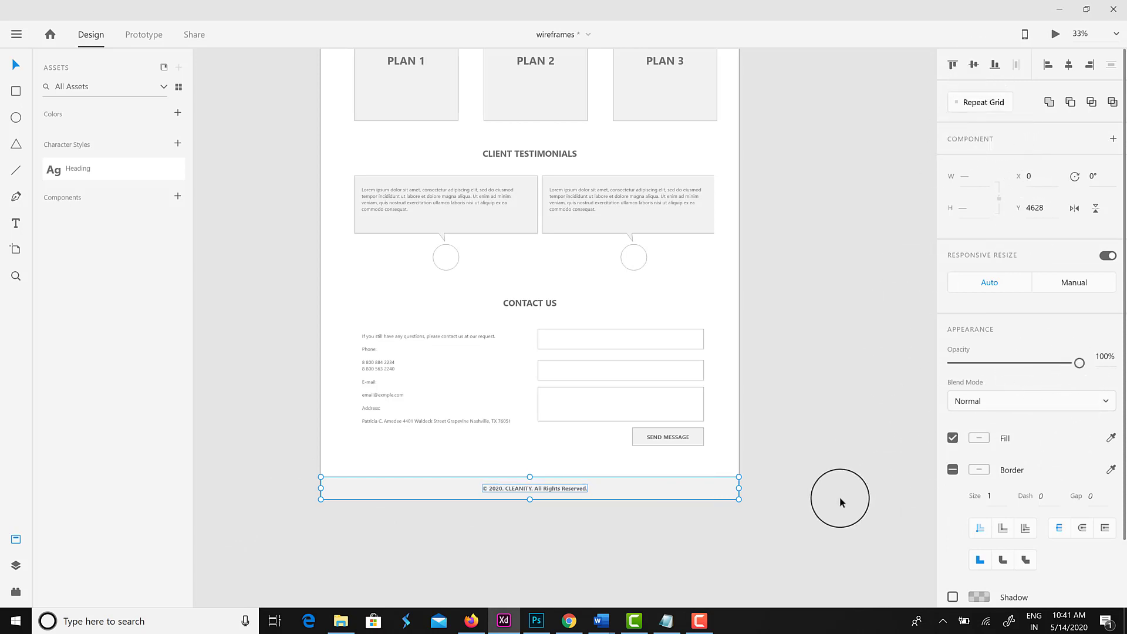
{"action": "left_click", "coordinate": [775, 536]}
Set the copyright text's font weight to Regular.
{"action": "left_click", "coordinate": [554, 490]}
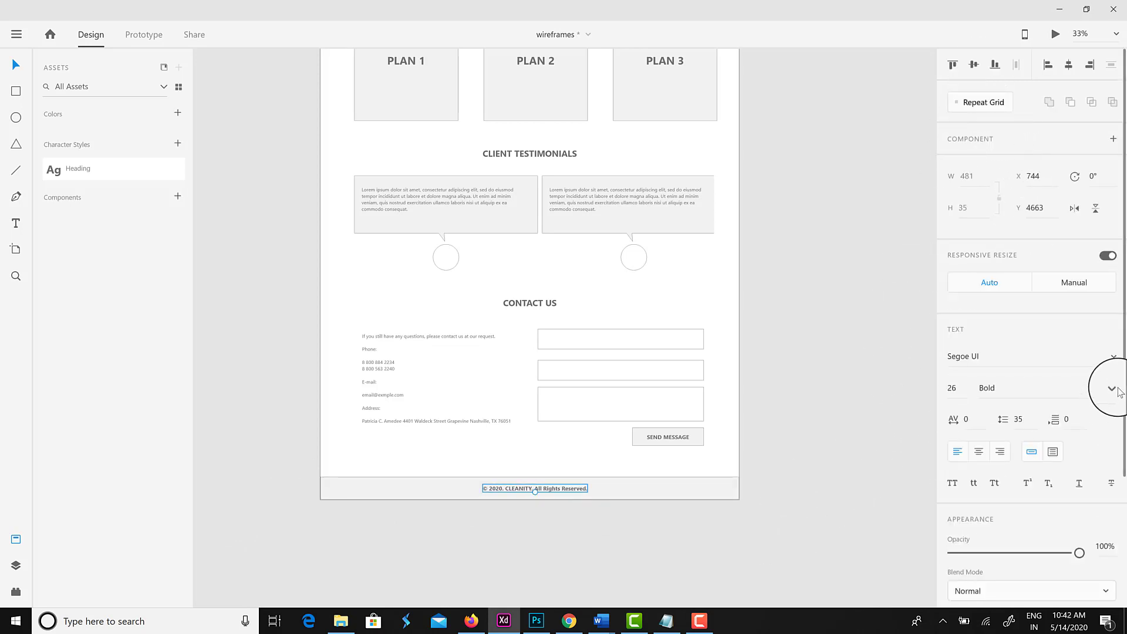
{"action": "left_click", "coordinate": [1113, 388]}
{"action": "left_click", "coordinate": [1035, 184]}
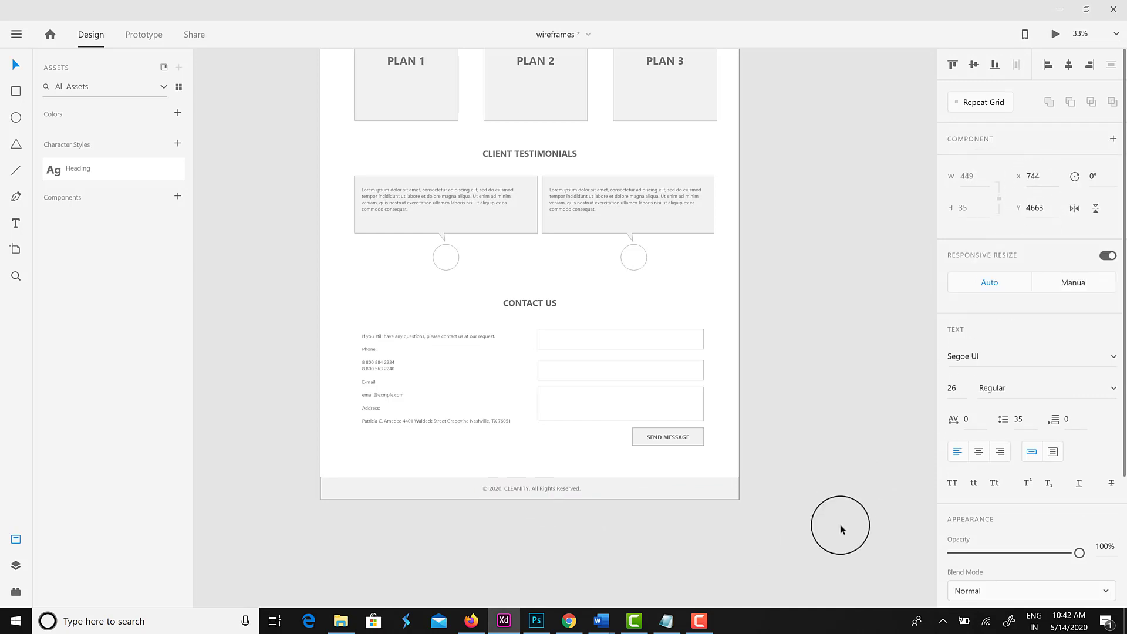
{"action": "left_click", "coordinate": [622, 571]}
Duplicate the Home _ Wireframe artboard.
{"action": "scroll", "coordinate": [622, 571], "scroll_direction": "down", "scroll_amount": 1}
{"action": "scroll", "coordinate": [558, 533], "scroll_direction": "up", "scroll_amount": 3}
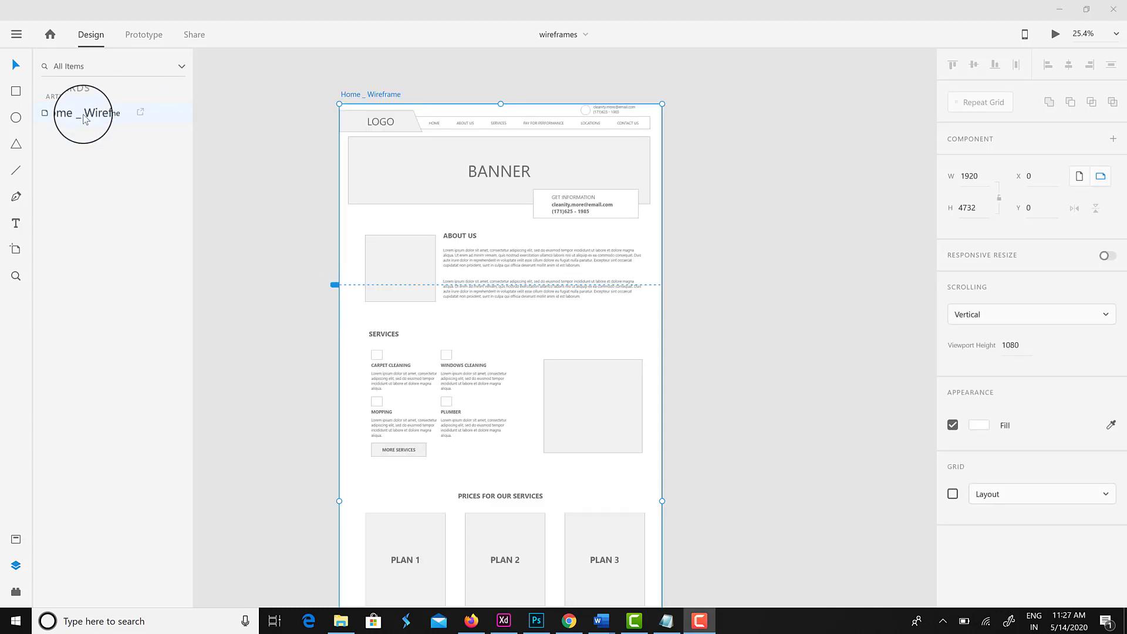
{"action": "right_click", "coordinate": [83, 113]}
{"action": "left_click", "coordinate": [119, 187]}
Rename the duplicated artboard as "About US_ Wireframe".
{"action": "double_click", "coordinate": [76, 112]}
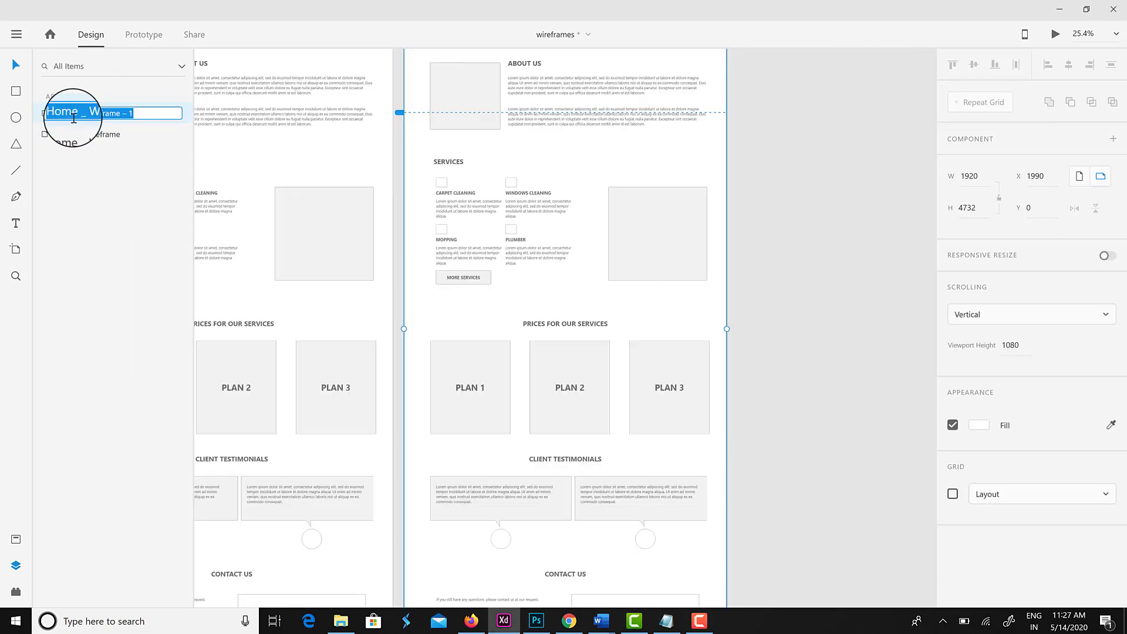
{"action": "left_click_drag", "start_coordinate": [75, 113], "coordinate": [2, 134]}
{"action": "type", "text": "About"}
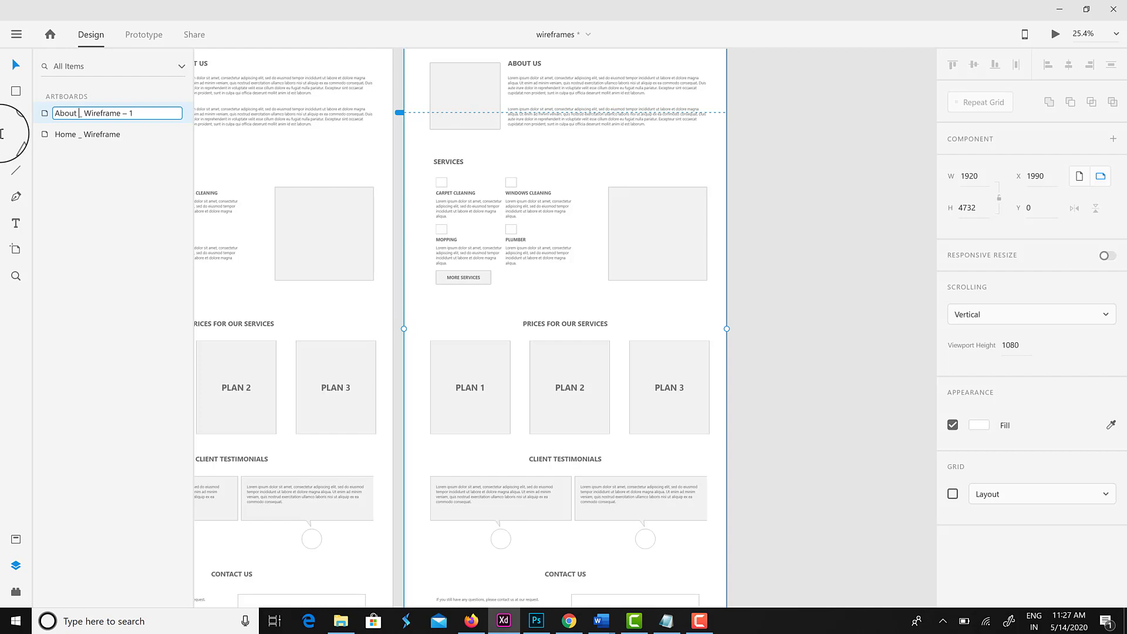
{"action": "left_click", "coordinate": [149, 113]}
{"action": "key", "text": "BackSpace"}
{"action": "key", "text": "BackSpace"}
{"action": "key", "text": "BackSpace"}
{"action": "key", "text": "BackSpace"}
{"action": "left_click", "coordinate": [657, 256]}
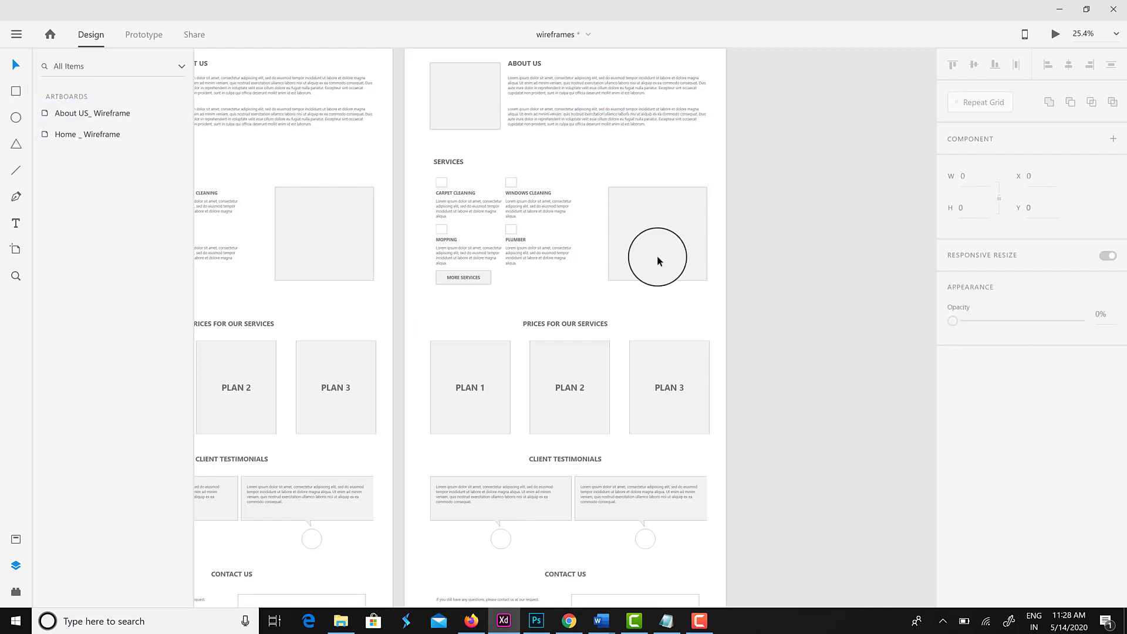
Draw a rectangle about 129 by 65 px over the ABOUT US navigation item and fill it with #E0E0E0.
{"action": "left_click_drag", "start_coordinate": [617, 212], "coordinate": [656, 472]}
{"action": "scroll", "coordinate": [611, 240], "scroll_direction": "up", "scroll_amount": 10}
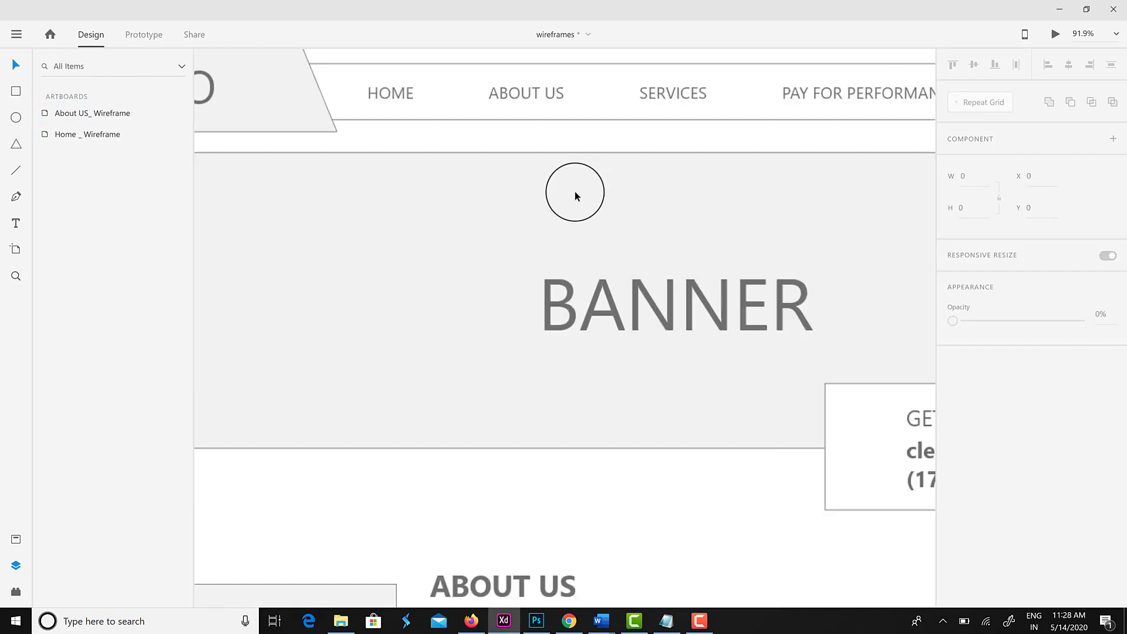
{"action": "left_click", "coordinate": [603, 169]}
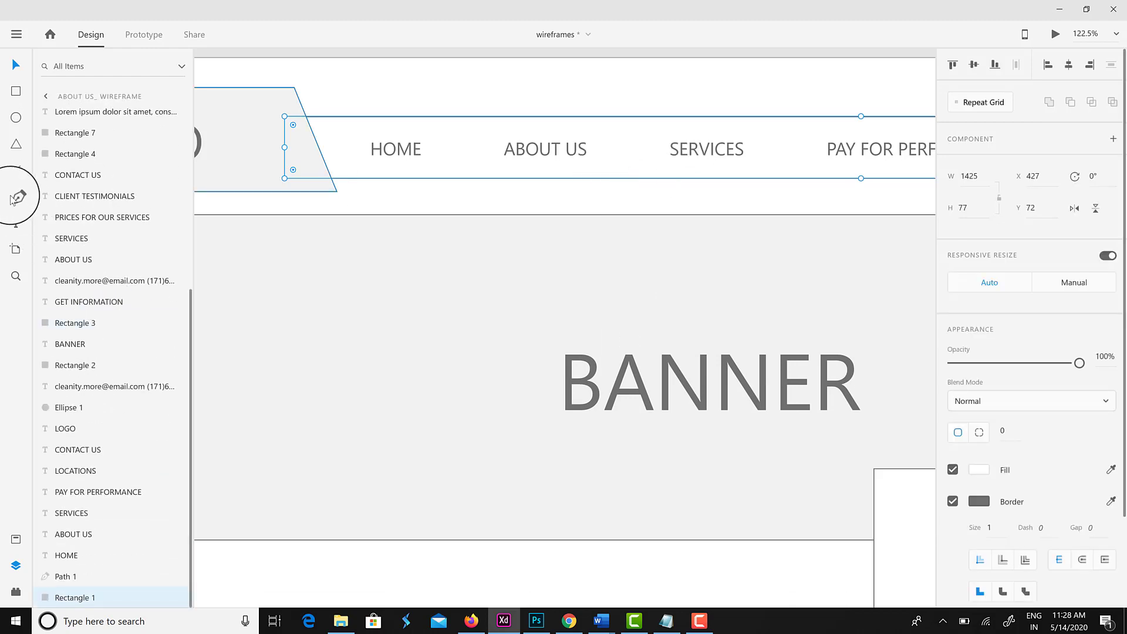
{"action": "left_click", "coordinate": [16, 90]}
{"action": "left_click_drag", "start_coordinate": [493, 126], "coordinate": [597, 178]}
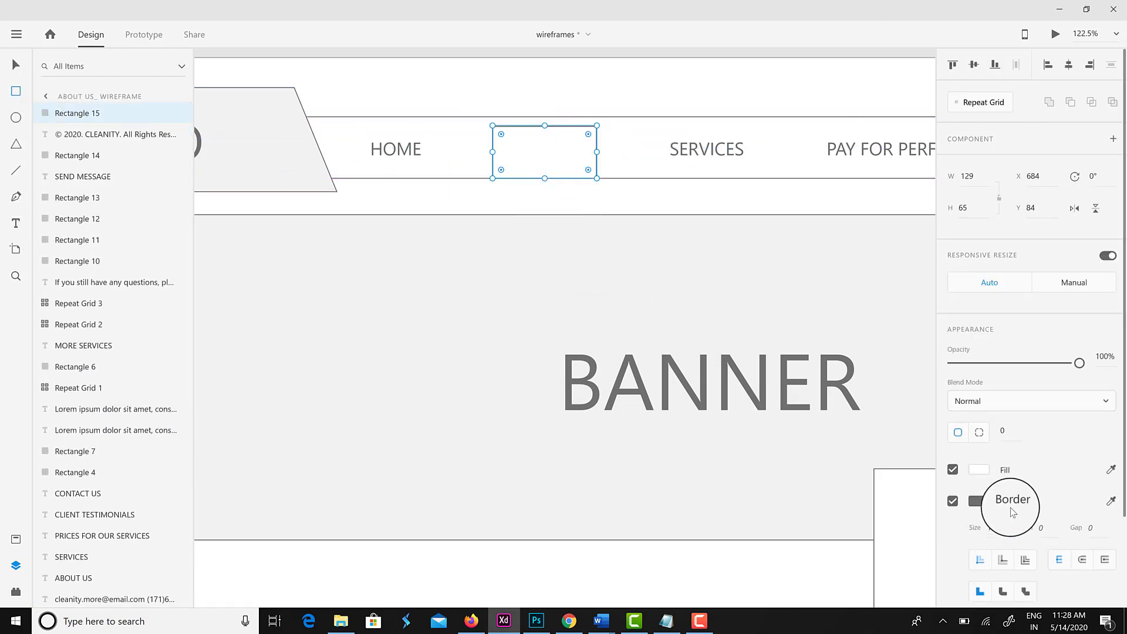
{"action": "left_click", "coordinate": [979, 469]}
{"action": "left_click_drag", "start_coordinate": [775, 420], "coordinate": [773, 403]}
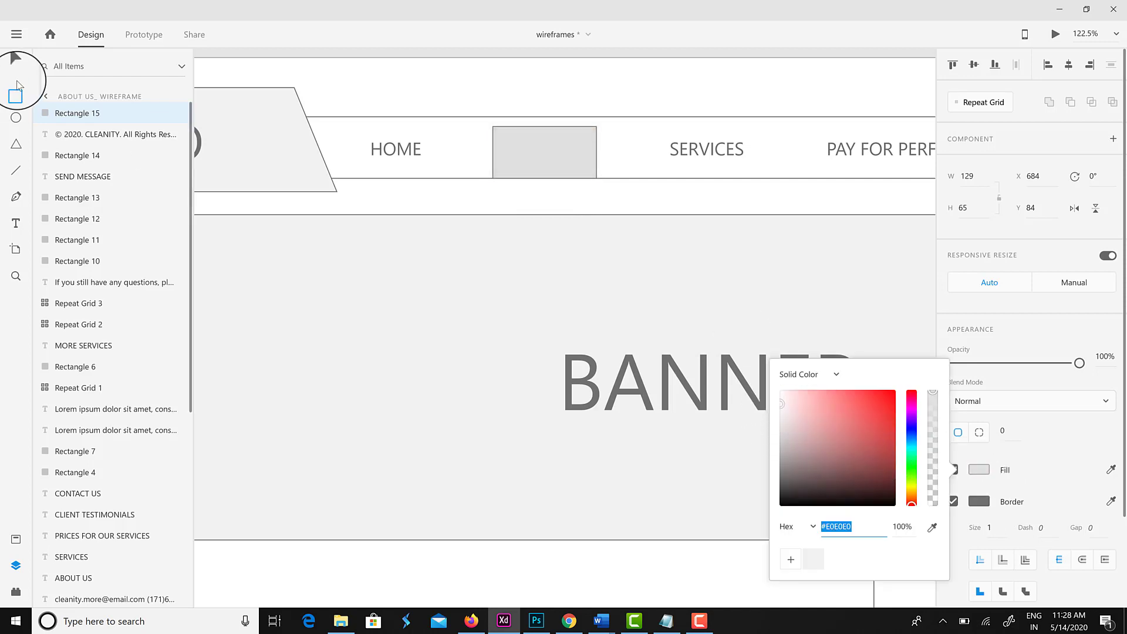
Place the grey rectangle behind the ABOUT US label and stretch it to the navigation bar's full height of 77 px.
{"action": "left_click", "coordinate": [16, 64]}
{"action": "right_click", "coordinate": [519, 141]}
{"action": "mouse_move", "coordinate": [587, 478]}
{"action": "left_click", "coordinate": [740, 541]}
{"action": "left_click_drag", "start_coordinate": [149, 596], "coordinate": [120, 567]}
{"action": "left_click_drag", "start_coordinate": [544, 125], "coordinate": [541, 116]}
Reduce the About US page's banner rectangle to a thin bar and delete its BANNER text.
{"action": "scroll", "coordinate": [523, 261], "scroll_direction": "down", "scroll_amount": 10}
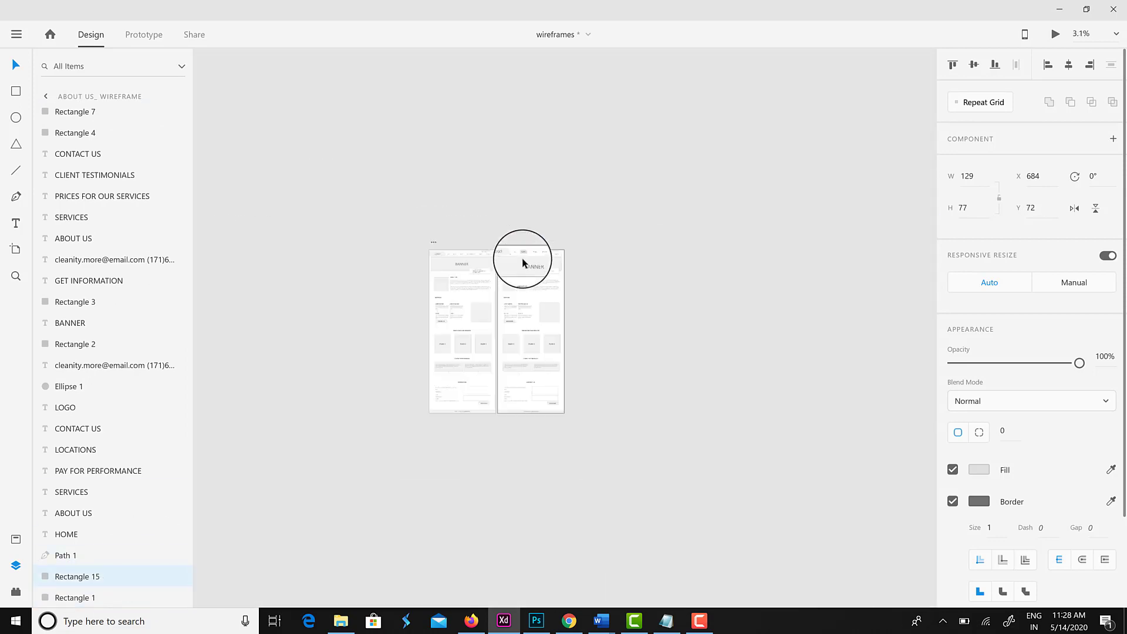
{"action": "scroll", "coordinate": [523, 262], "scroll_direction": "up", "scroll_amount": 4}
{"action": "left_click", "coordinate": [637, 295]}
{"action": "left_click", "coordinate": [545, 271]}
{"action": "left_click", "coordinate": [523, 292]}
{"action": "left_click_drag", "start_coordinate": [550, 295], "coordinate": [473, 254]}
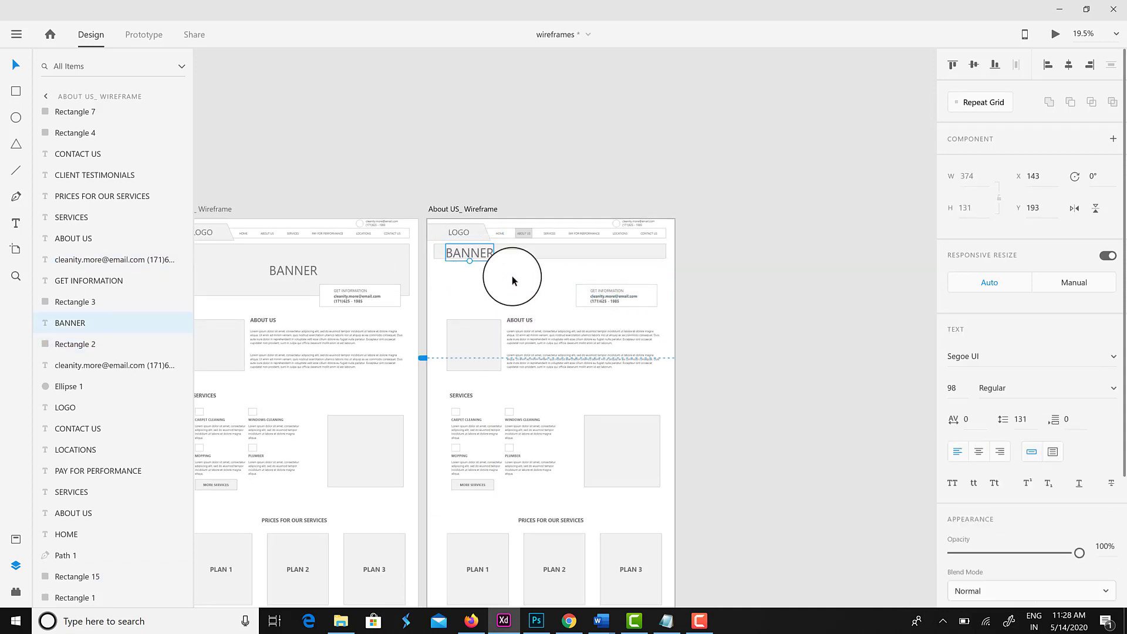
{"action": "key", "text": "Delete"}
Add the breadcrumb text "HOME / ABOUT US" at the start of the thin bar below the navigation.
{"action": "scroll", "coordinate": [511, 277], "scroll_direction": "down", "scroll_amount": 3}
{"action": "scroll", "coordinate": [510, 276], "scroll_direction": "up", "scroll_amount": 4}
{"action": "scroll", "coordinate": [512, 281], "scroll_direction": "up", "scroll_amount": 3}
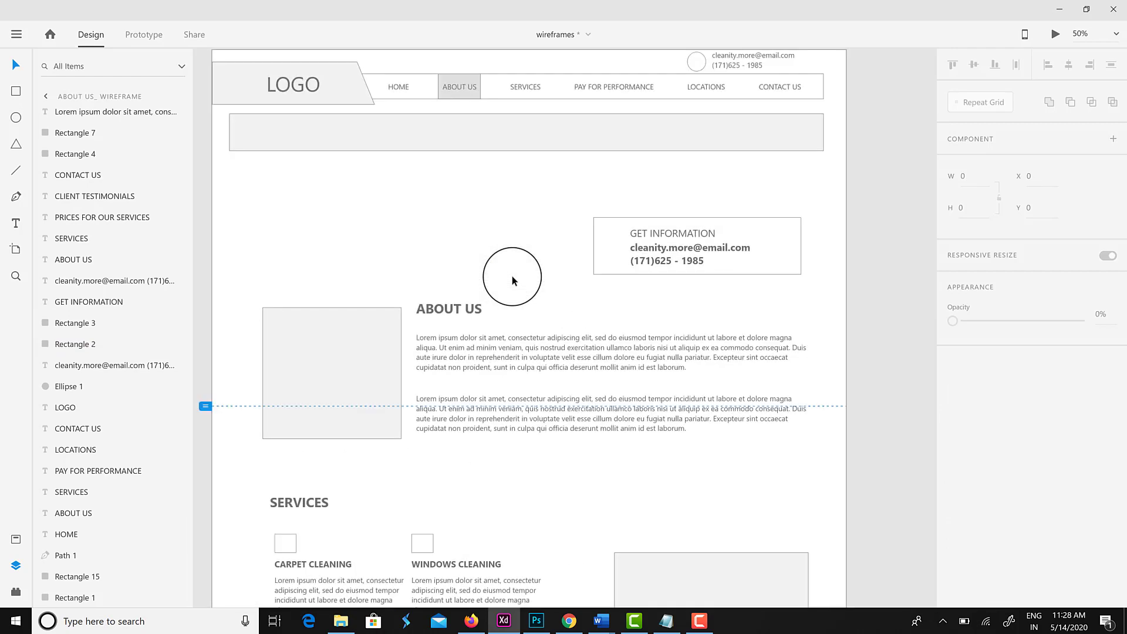
{"action": "key", "text": "t"}
{"action": "left_click", "coordinate": [304, 201]}
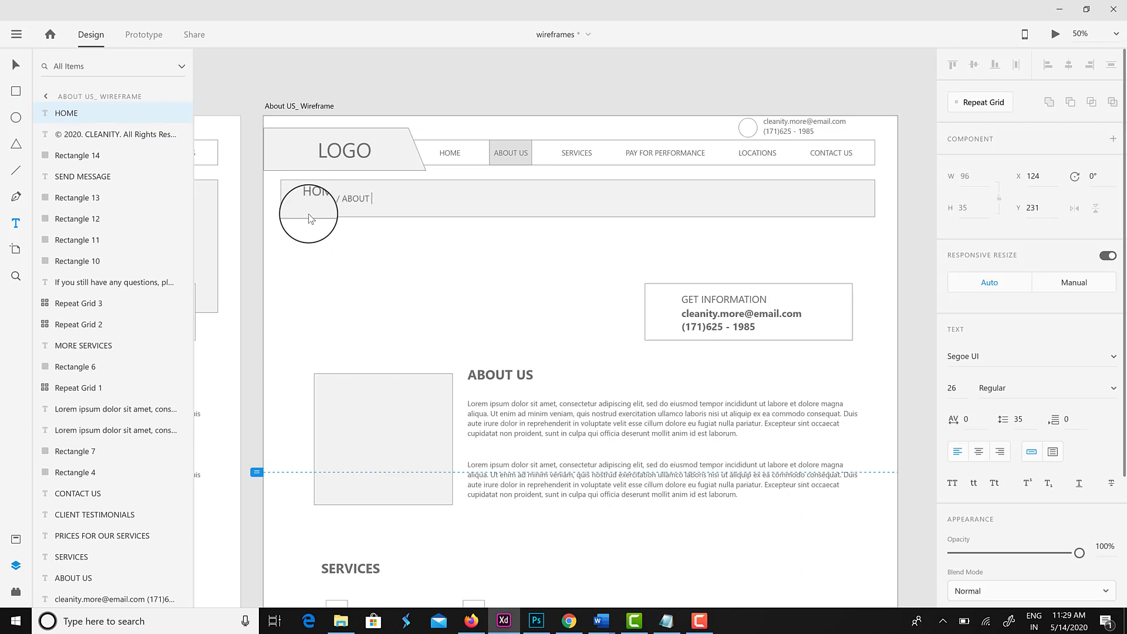
{"action": "left_click", "coordinate": [16, 64]}
Move the GET INFORMATION box up to overlap the breadcrumb bar and raise the ABOUT US image and text below it.
{"action": "left_click_drag", "start_coordinate": [612, 243], "coordinate": [824, 241]}
{"action": "scroll", "coordinate": [678, 325], "scroll_direction": "down", "scroll_amount": 3}
{"action": "left_click_drag", "start_coordinate": [312, 211], "coordinate": [618, 313]}
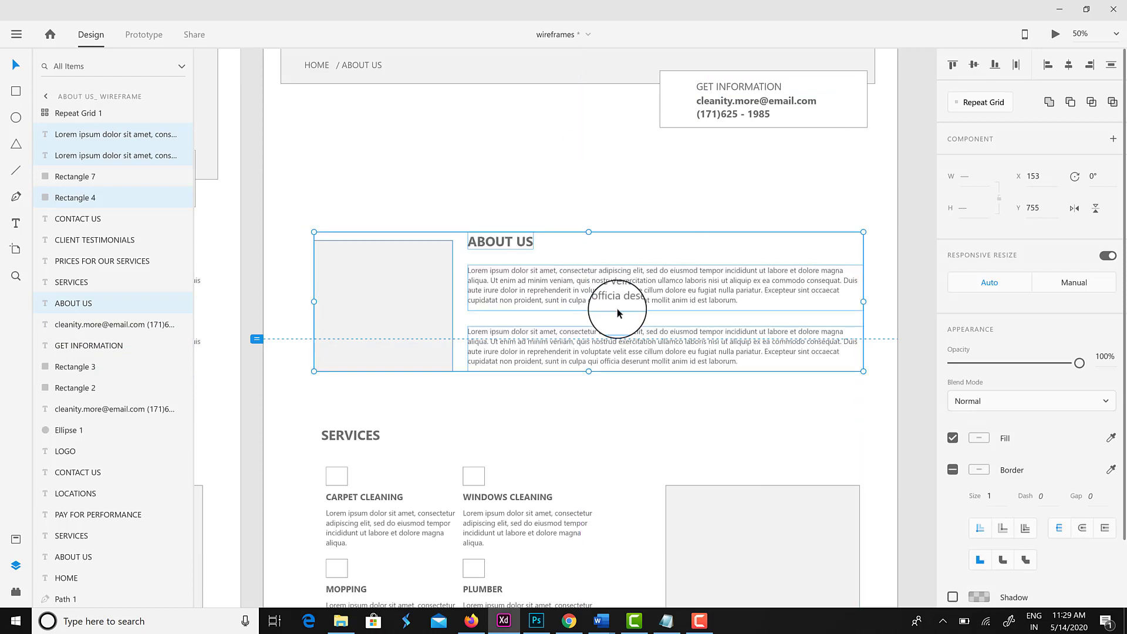
{"action": "left_click_drag", "start_coordinate": [705, 277], "coordinate": [696, 196]}
{"action": "left_click", "coordinate": [646, 382]}
Delete the SERVICES and PRICES FOR OUR SERVICES sections from the About US wireframe.
{"action": "scroll", "coordinate": [649, 385], "scroll_direction": "down", "scroll_amount": 3}
{"action": "left_click_drag", "start_coordinate": [295, 178], "coordinate": [830, 482]}
{"action": "key", "text": "Delete"}
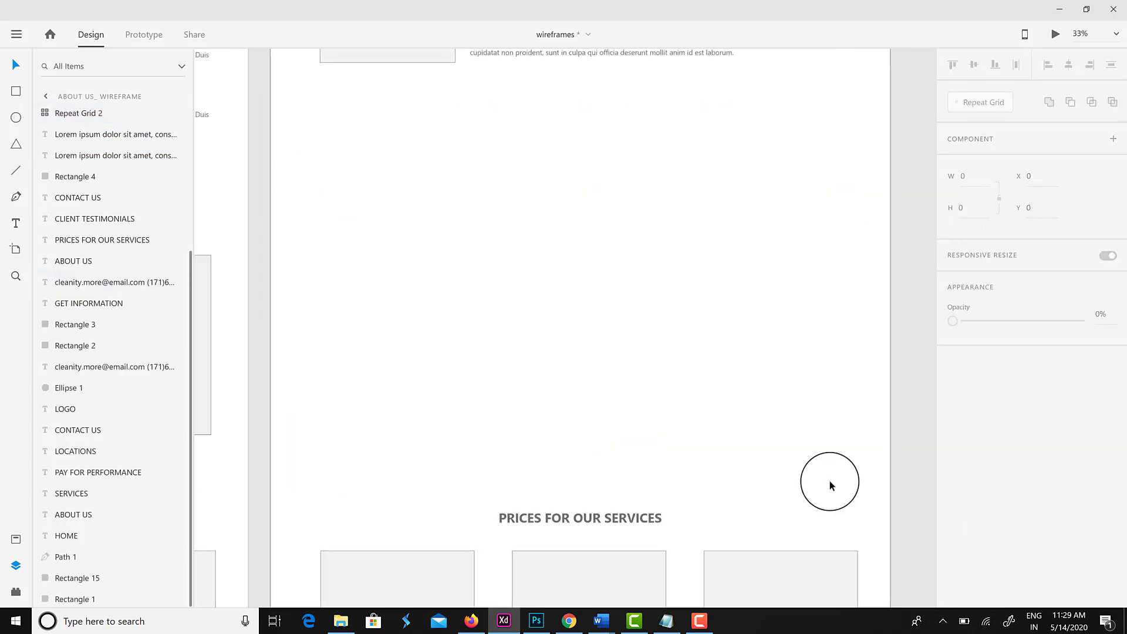
{"action": "key", "text": "ctrl+minus"}
{"action": "left_click_drag", "start_coordinate": [423, 379], "coordinate": [738, 516]}
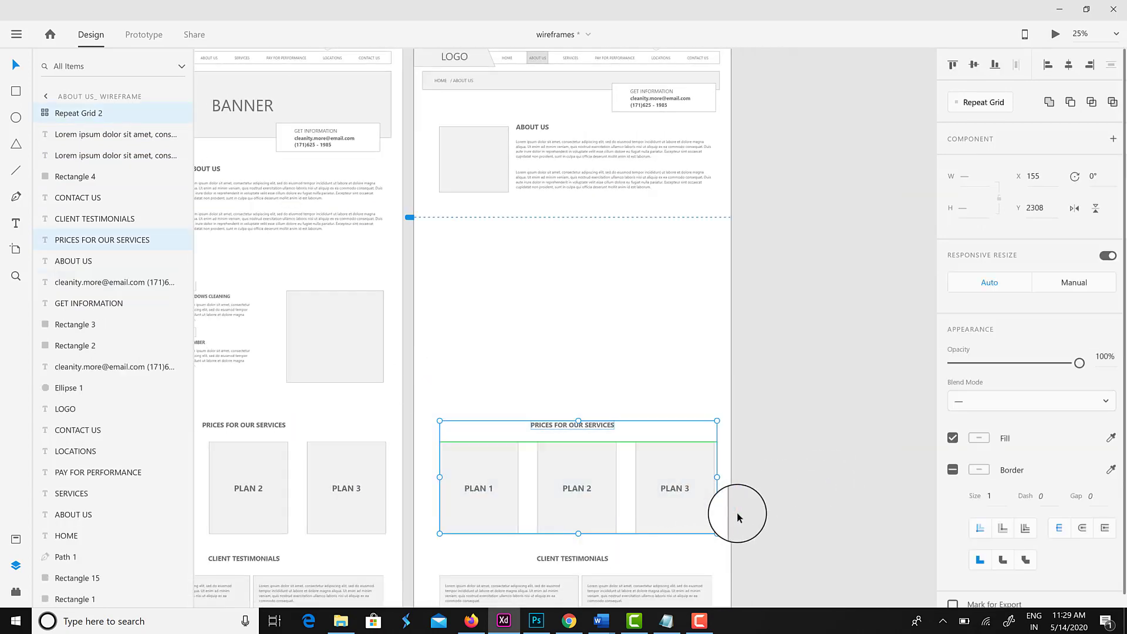
{"action": "key", "text": "Delete"}
Move the testimonials, contact and footer sections up together to directly below the ABOUT US section.
{"action": "scroll", "coordinate": [569, 394], "scroll_direction": "down", "scroll_amount": 5}
{"action": "left_click_drag", "start_coordinate": [441, 268], "coordinate": [730, 552]}
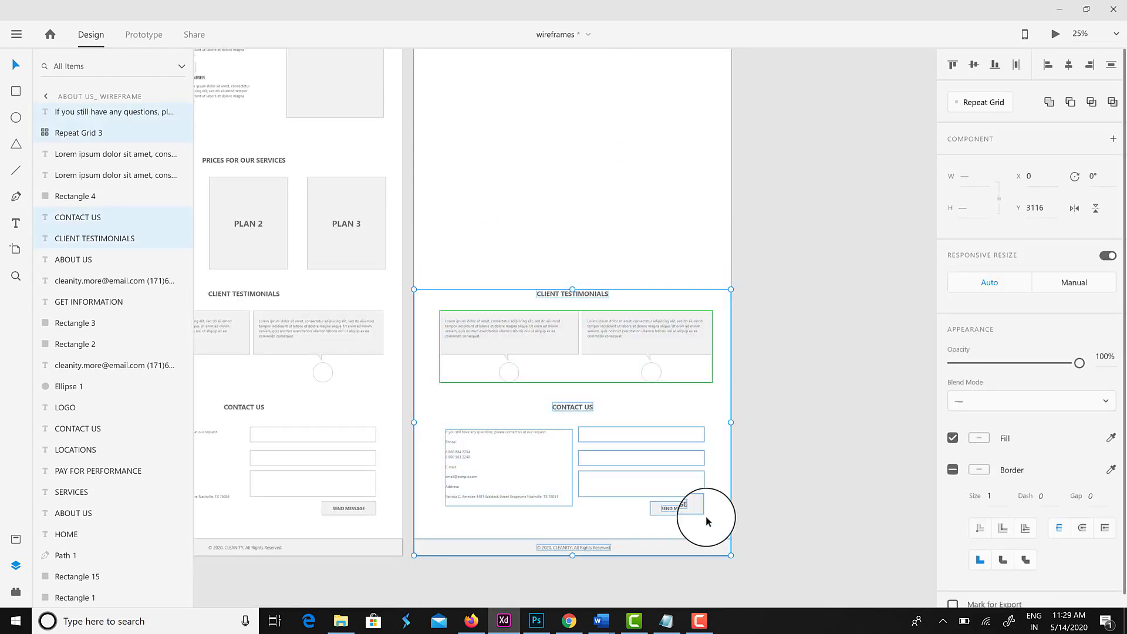
{"action": "scroll", "coordinate": [597, 390], "scroll_direction": "up", "scroll_amount": 5}
{"action": "left_click_drag", "start_coordinate": [615, 529], "coordinate": [587, 196]}
{"action": "scroll", "coordinate": [593, 411], "scroll_direction": "down", "scroll_amount": 5}
{"action": "left_click", "coordinate": [596, 543]}
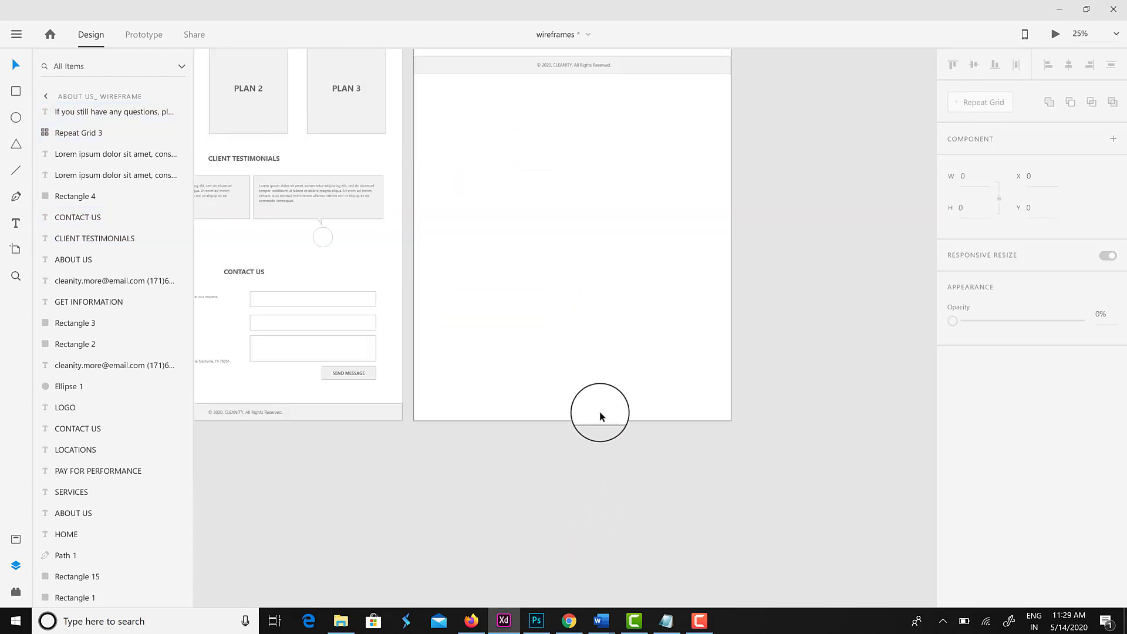
Shorten the About US artboard so it ends at the footer bar, and save the document.
{"action": "left_click", "coordinate": [587, 420]}
{"action": "left_click_drag", "start_coordinate": [573, 420], "coordinate": [548, 136]}
{"action": "scroll", "coordinate": [636, 194], "scroll_direction": "up", "scroll_amount": 7}
{"action": "key", "text": "Escape"}
{"action": "left_click_drag", "start_coordinate": [620, 367], "coordinate": [707, 202]}
{"action": "key", "text": "ctrl+s"}
{"action": "scroll", "coordinate": [742, 335], "scroll_direction": "up", "scroll_amount": 3}
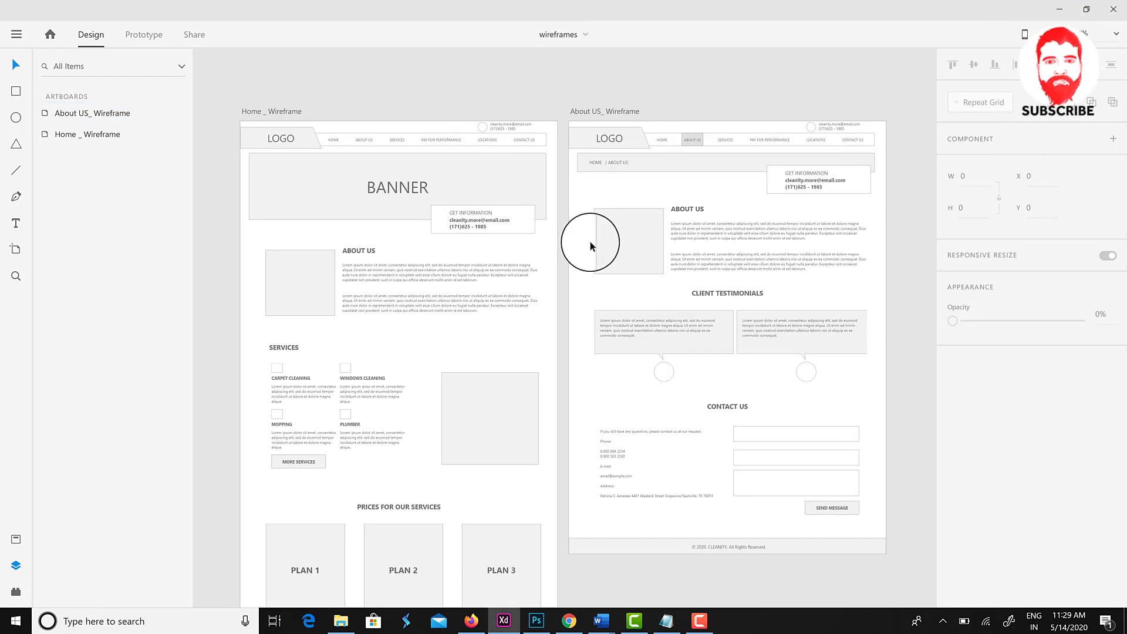
Link the Home wireframe artboard to the About US wireframe in Prototype mode and open the transition's animation options.
{"action": "left_click", "coordinate": [144, 34]}
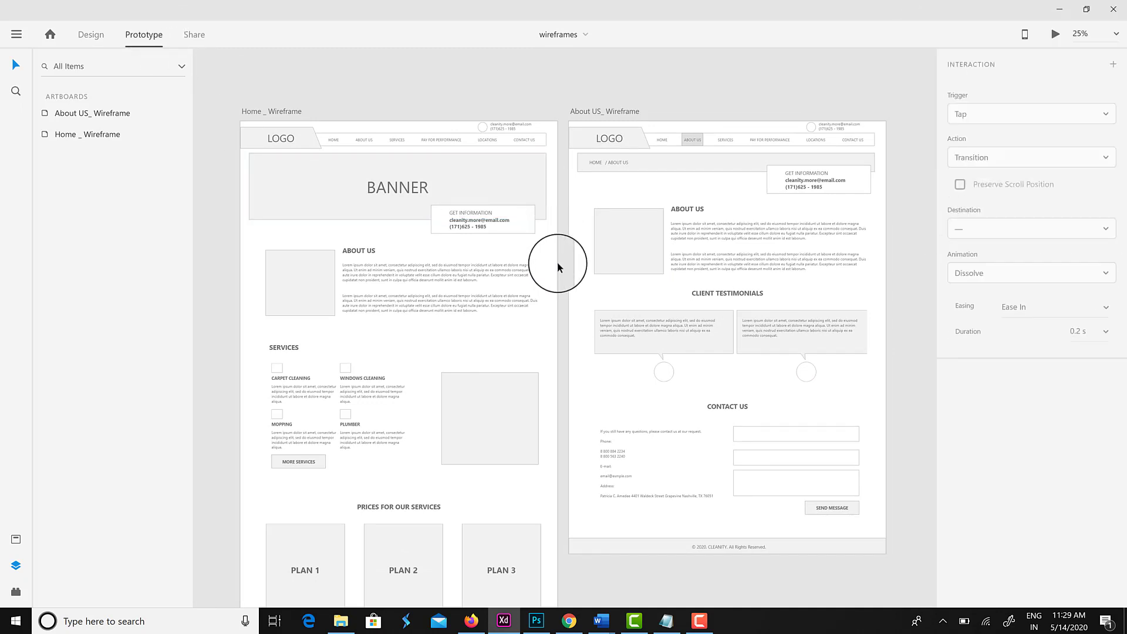
{"action": "left_click", "coordinate": [555, 300]}
{"action": "left_click_drag", "start_coordinate": [558, 501], "coordinate": [861, 476]}
{"action": "left_click", "coordinate": [994, 277]}
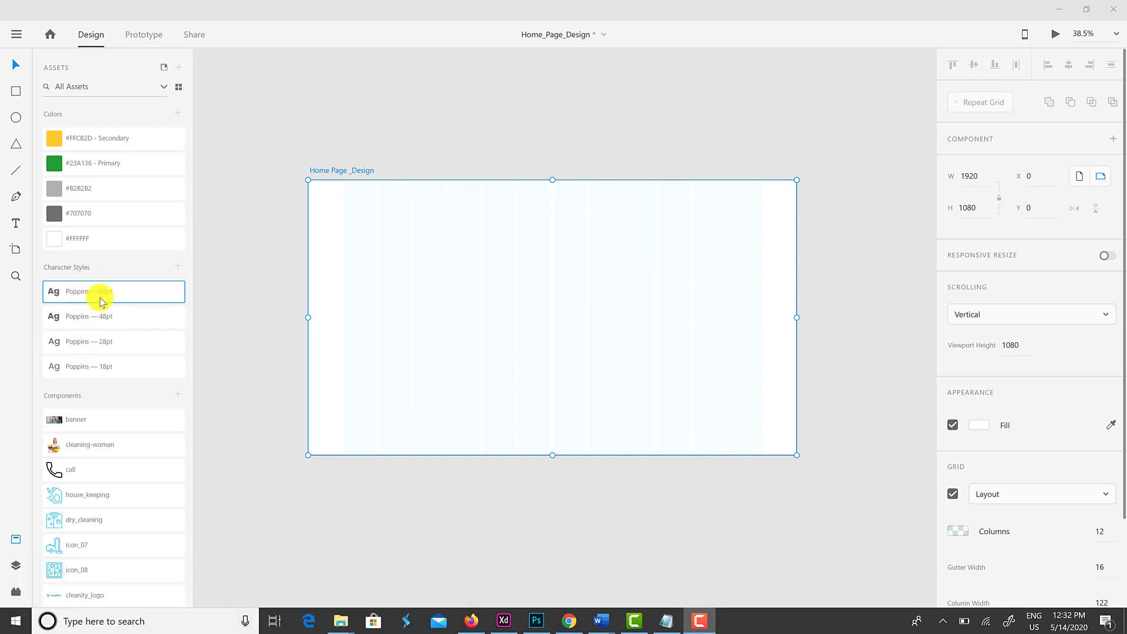
{"action": "left_click_drag", "start_coordinate": [88, 424], "coordinate": [386, 377]}
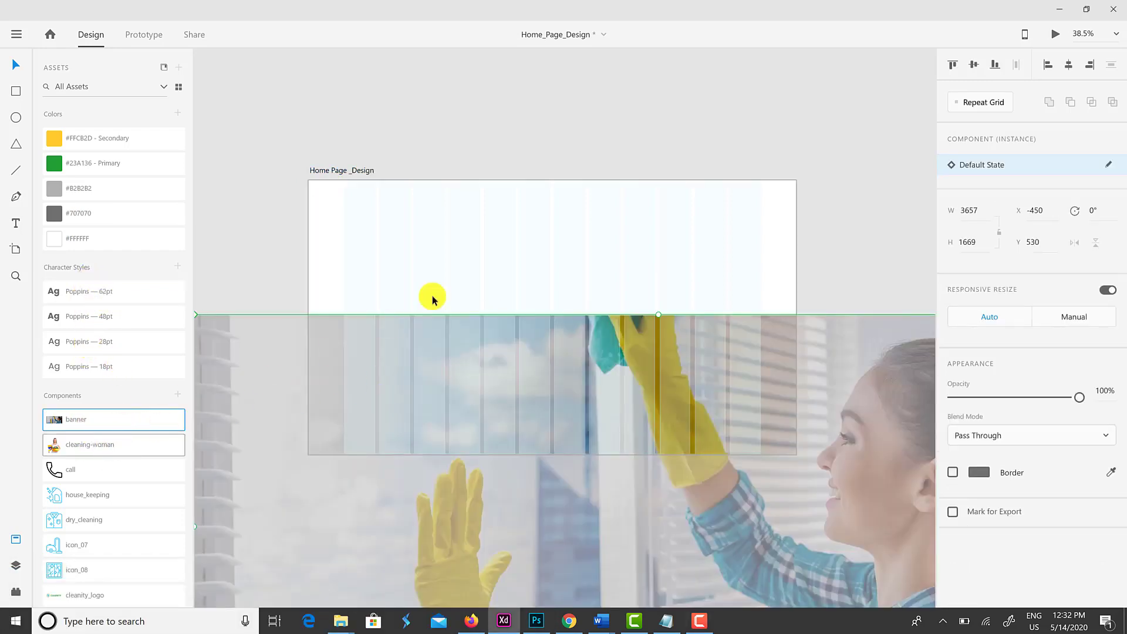
{"action": "left_click_drag", "start_coordinate": [88, 444], "coordinate": [466, 265]}
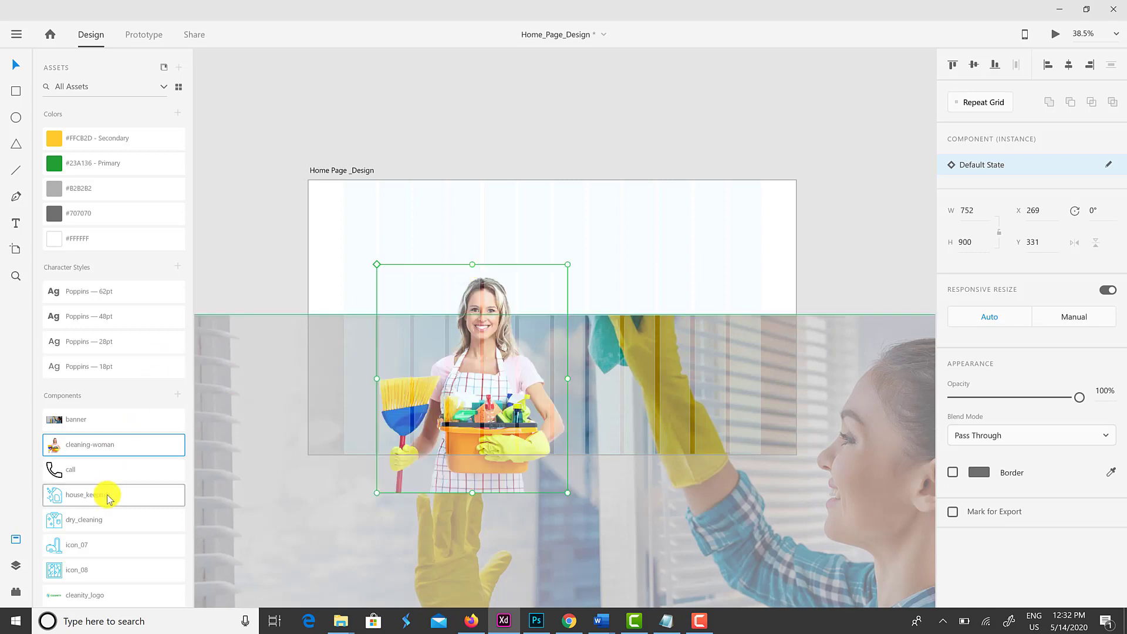
{"action": "left_click_drag", "start_coordinate": [141, 593], "coordinate": [421, 243]}
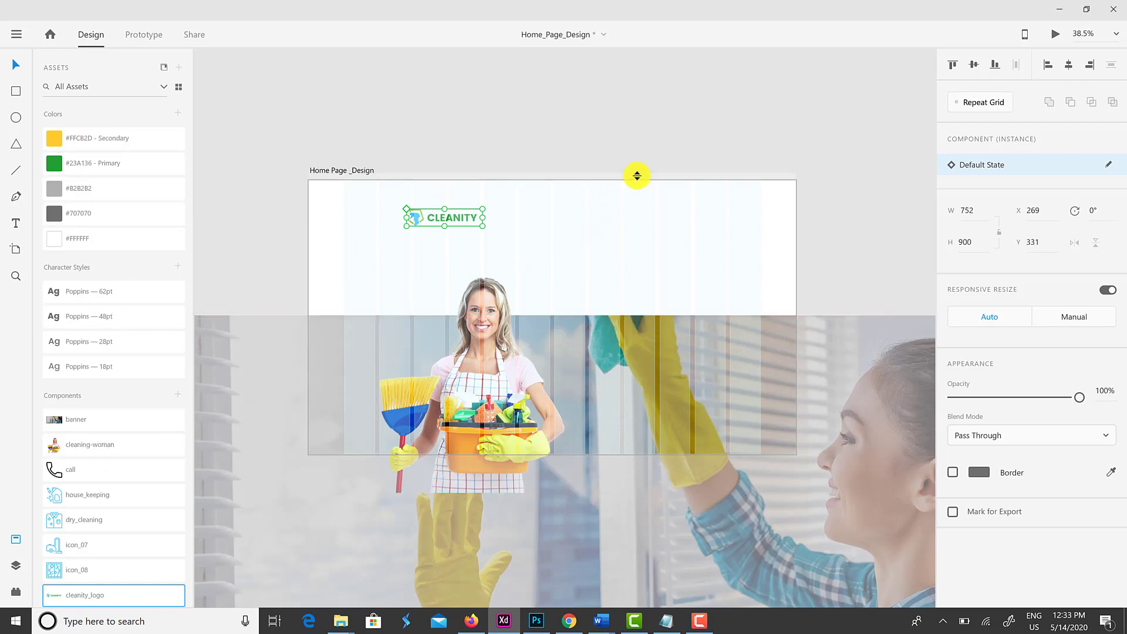
{"action": "key", "text": "ctrl+z"}
{"action": "key", "text": "ctrl+z"}
{"action": "key", "text": "ctrl+z"}
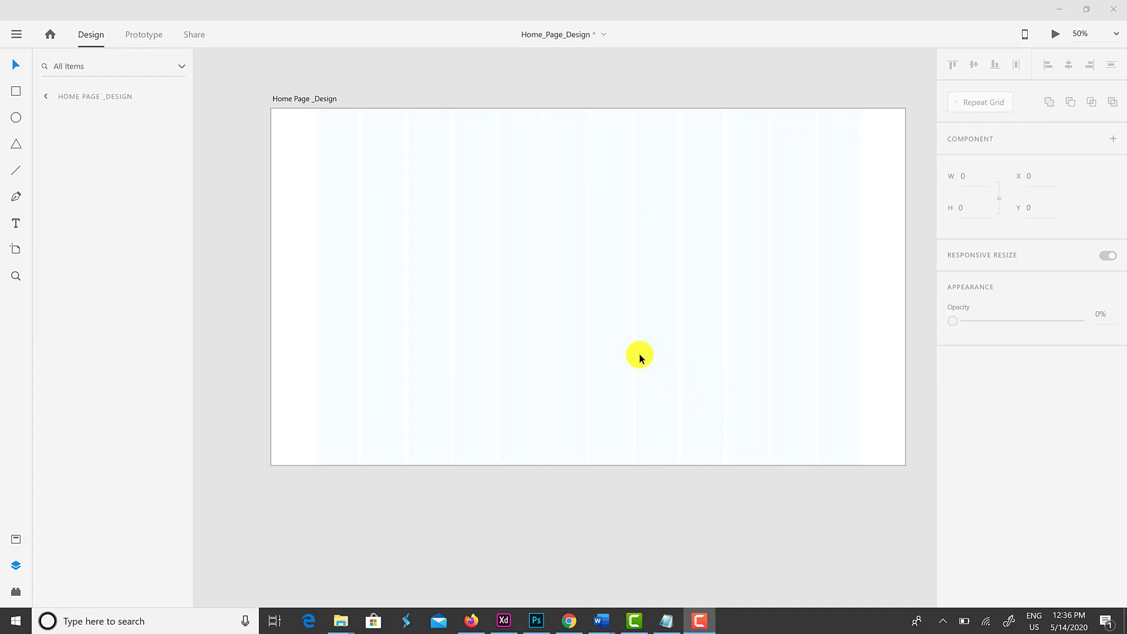
Draw a closed slanted-edge shape about 338 by 111 px with the Pen tool in the Home Page _Design artboard's top-left corner.
{"action": "scroll", "coordinate": [639, 358], "scroll_direction": "up", "scroll_amount": 3}
{"action": "left_click", "coordinate": [794, 443]}
{"action": "left_click", "coordinate": [262, 110]}
{"action": "left_click", "coordinate": [18, 541]}
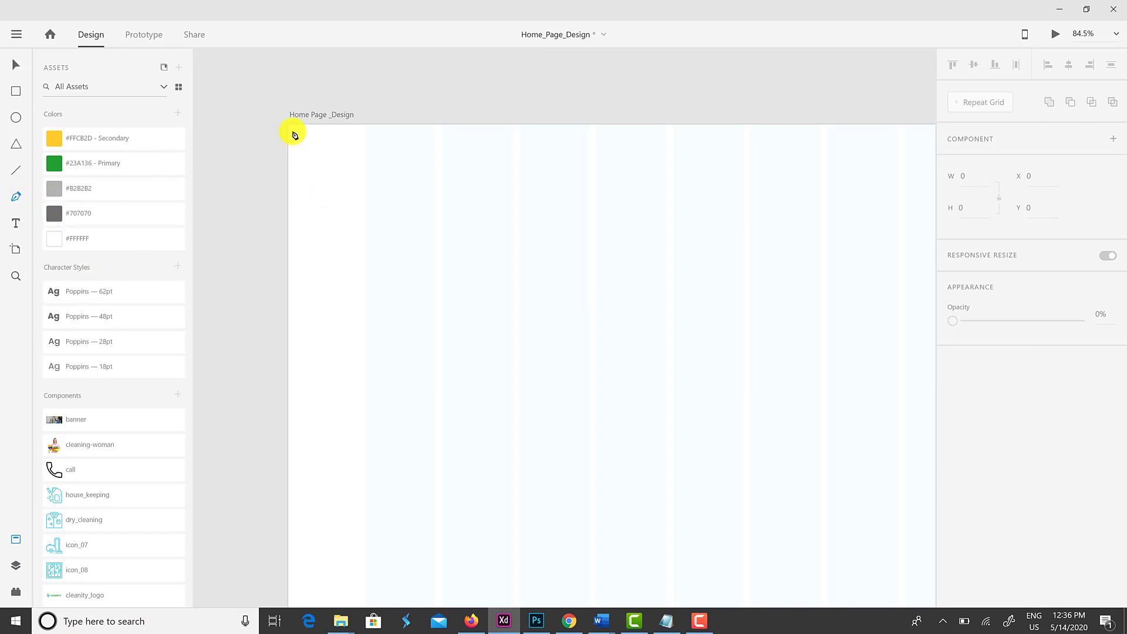
{"action": "scroll", "coordinate": [290, 138], "scroll_direction": "up", "scroll_amount": 10}
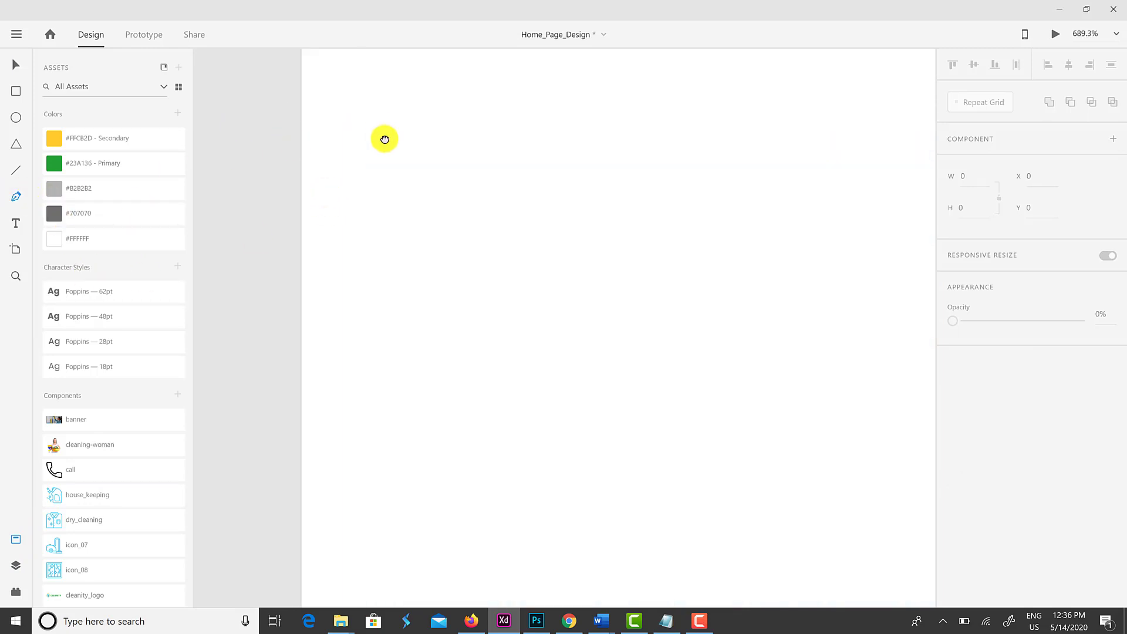
{"action": "scroll", "coordinate": [382, 277], "scroll_direction": "down", "scroll_amount": 4}
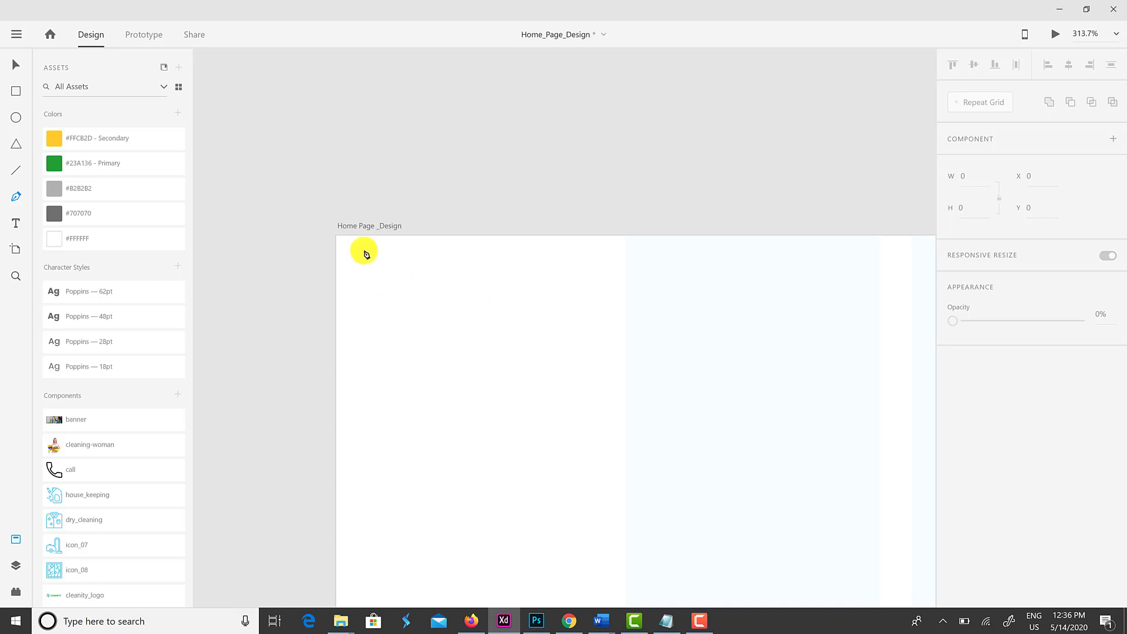
{"action": "scroll", "coordinate": [364, 253], "scroll_direction": "right", "scroll_amount": 5}
{"action": "scroll", "coordinate": [364, 254], "scroll_direction": "down", "scroll_amount": 2}
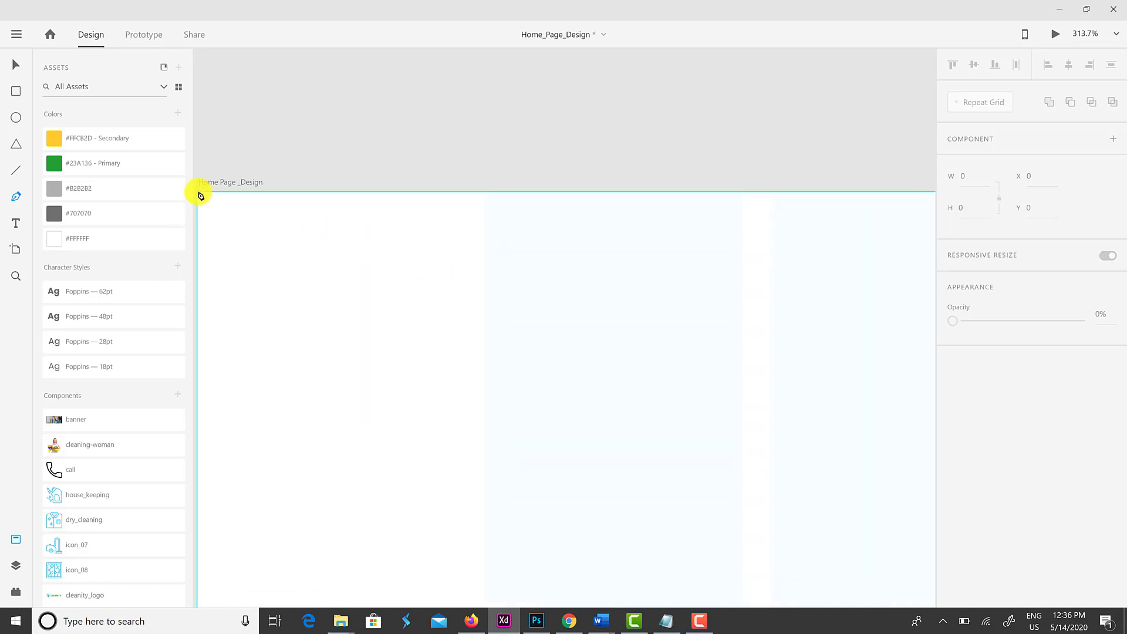
{"action": "left_click", "coordinate": [199, 193]}
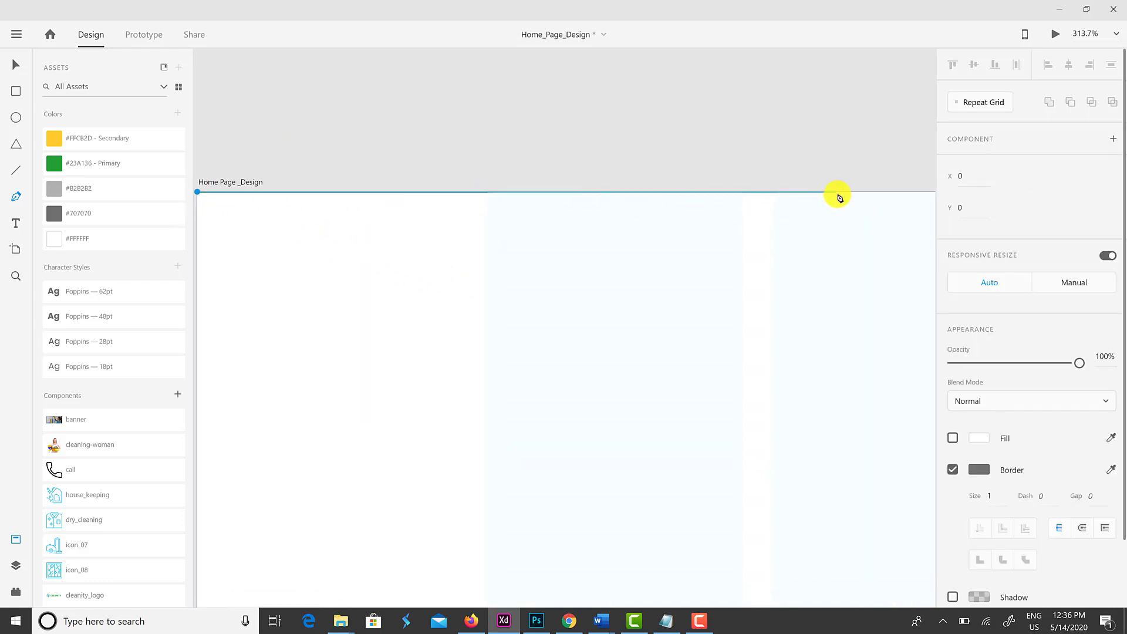
{"action": "left_click", "coordinate": [898, 421]}
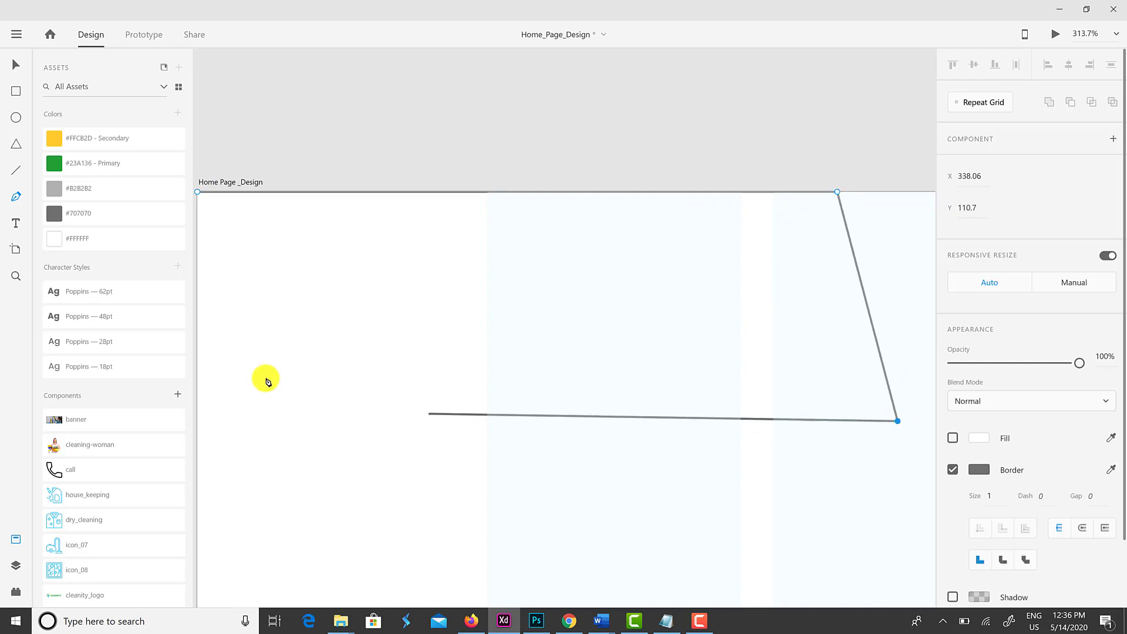
{"action": "left_click", "coordinate": [197, 421]}
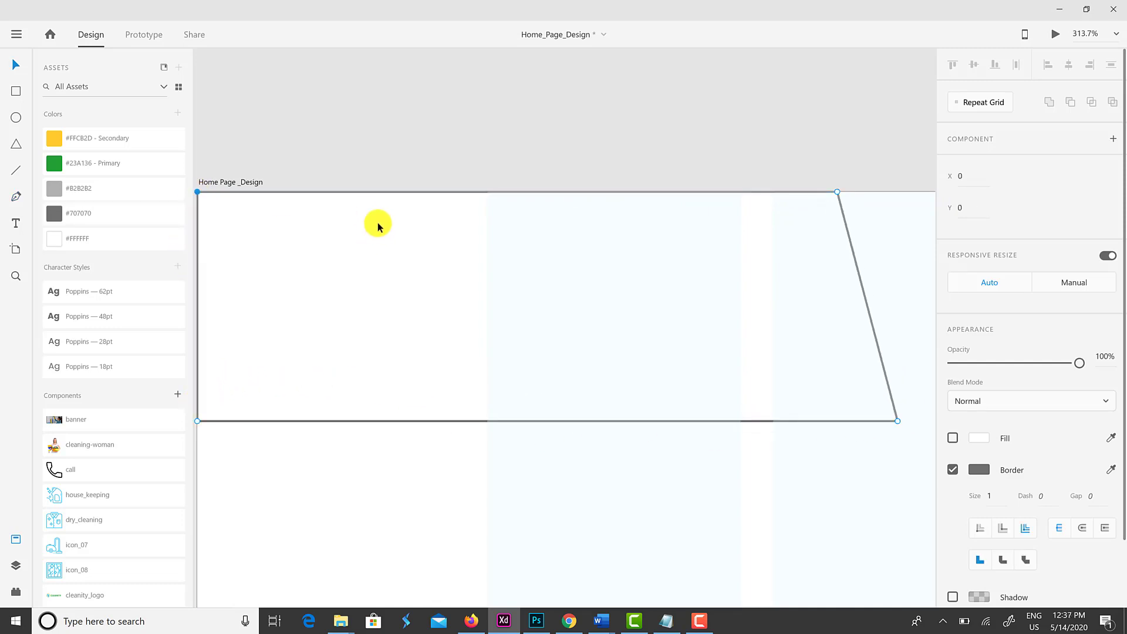
Fill the slanted header shape with white #FFFFFF and remove its border.
{"action": "scroll", "coordinate": [406, 252], "scroll_direction": "down", "scroll_amount": 5}
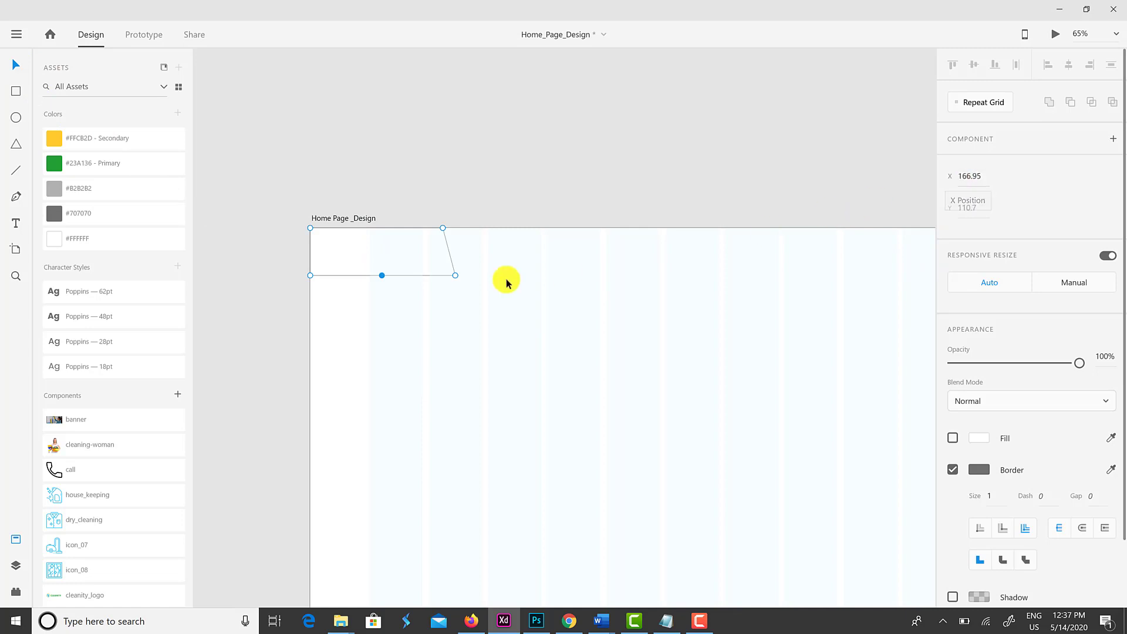
{"action": "key", "text": "Escape"}
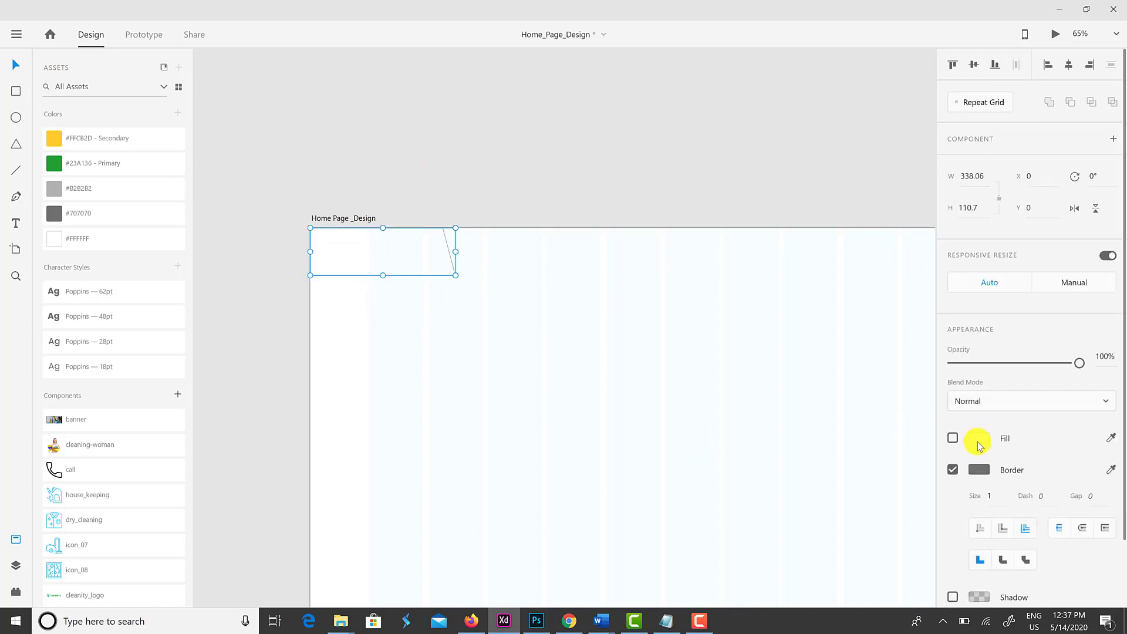
{"action": "left_click", "coordinate": [978, 441]}
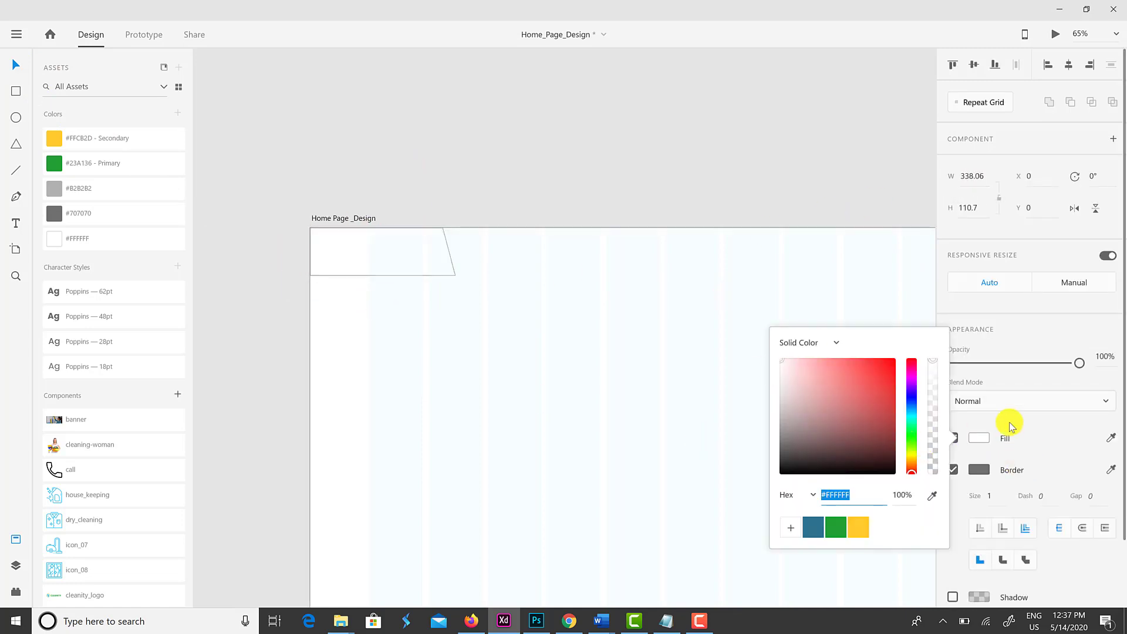
{"action": "left_click", "coordinate": [952, 470]}
{"action": "left_click", "coordinate": [953, 470]}
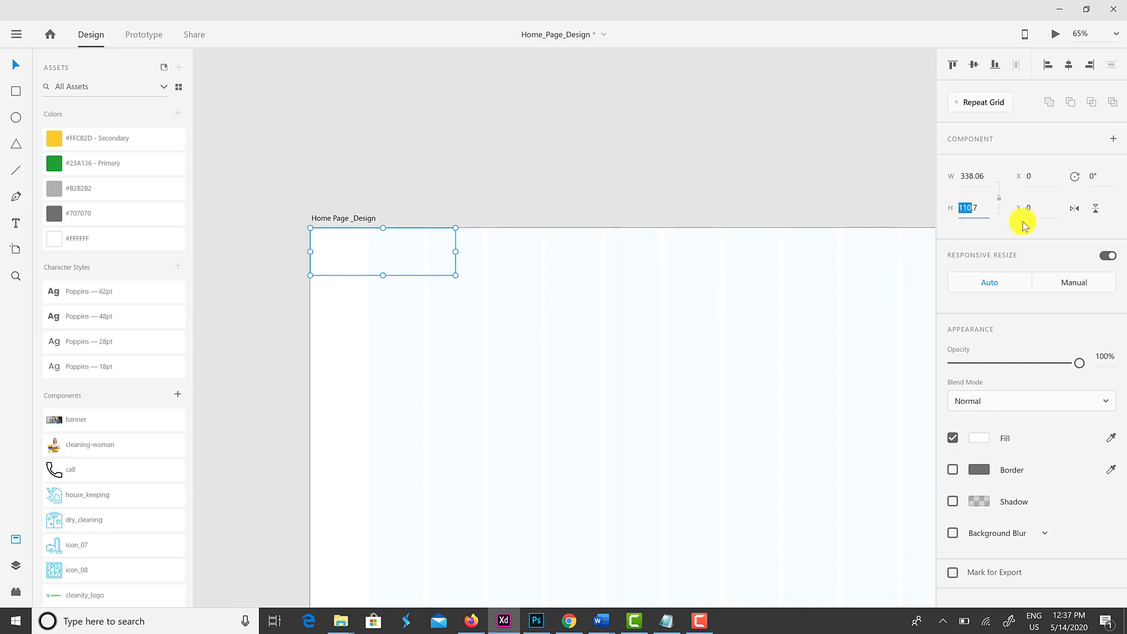
Resize the white slanted header shape to 350 by 150 px and turn on its shadow.
{"action": "left_click", "coordinate": [973, 175]}
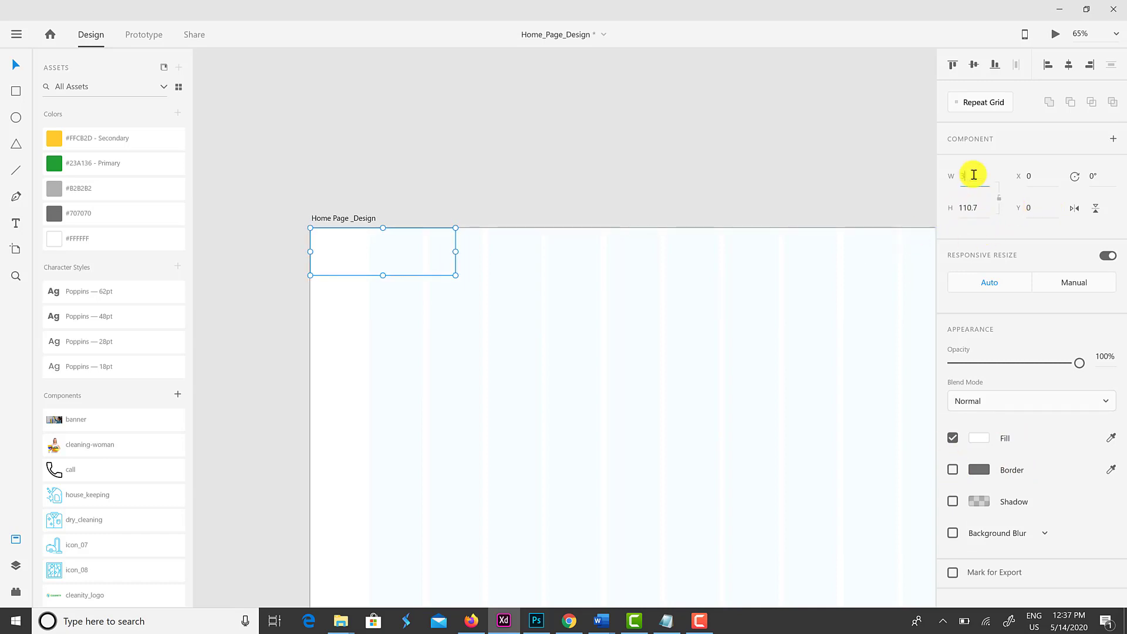
{"action": "key", "text": "Tab"}
{"action": "type", "text": "150"}
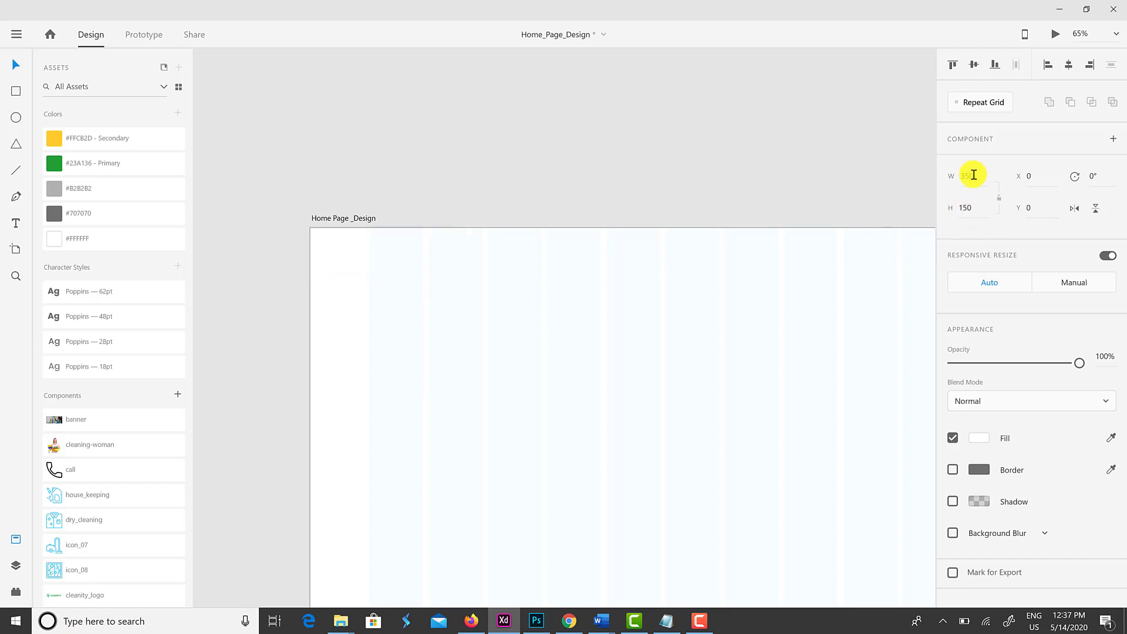
{"action": "left_click", "coordinate": [431, 283]}
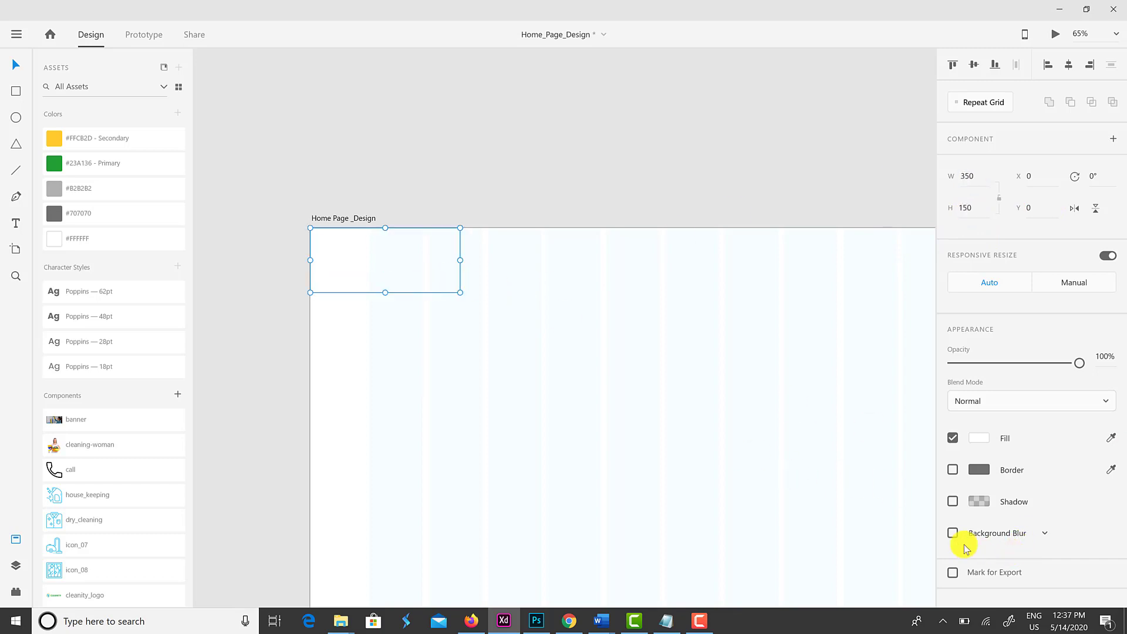
{"action": "left_click", "coordinate": [953, 501]}
{"action": "left_click", "coordinate": [586, 412]}
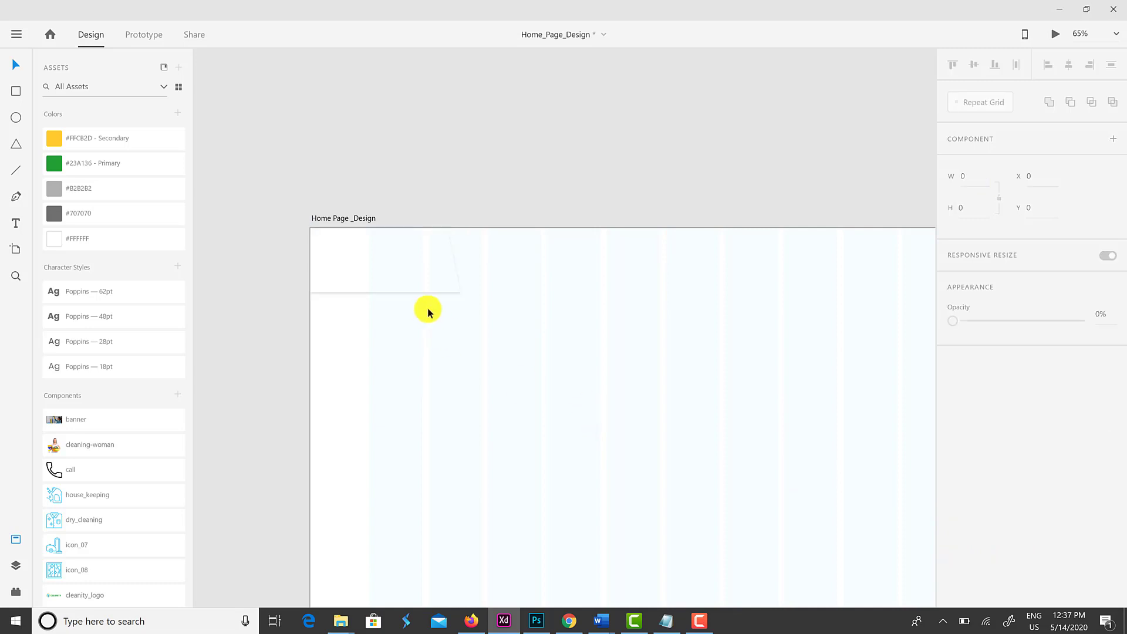
Duplicate the white slanted shape to about X 140 and fill the copy with the yellow #FFCB2D secondary colour.
{"action": "left_click", "coordinate": [435, 271]}
{"action": "left_click_drag", "start_coordinate": [435, 271], "coordinate": [470, 275]}
{"action": "left_click", "coordinate": [140, 141]}
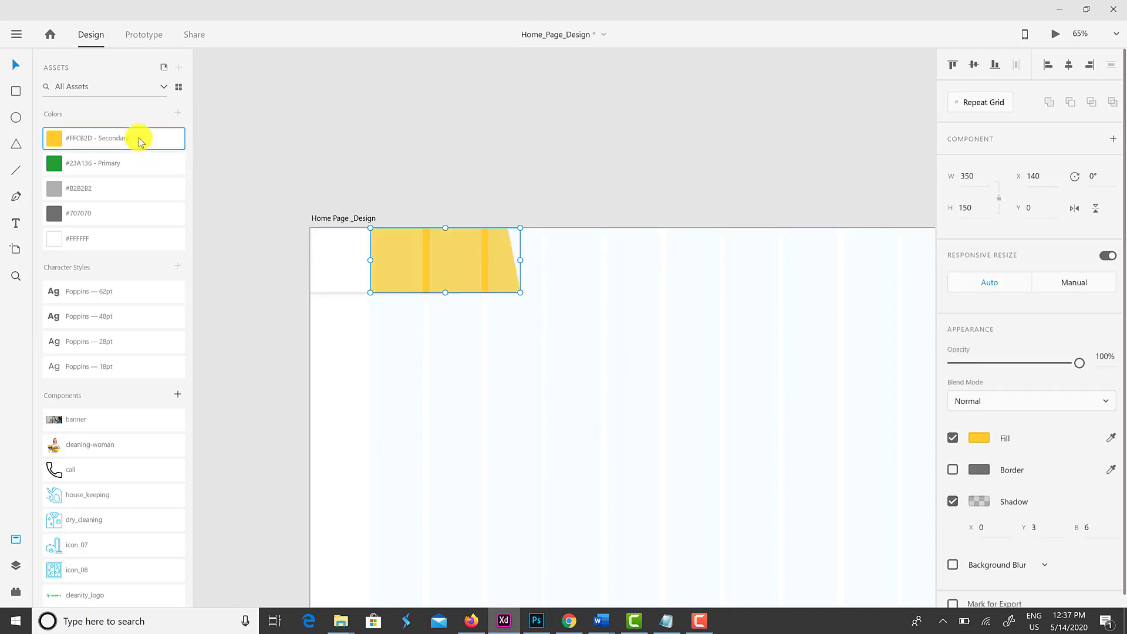
Send the yellow copy behind the white shape and shift it back so only a narrow slanted strip shows.
{"action": "right_click", "coordinate": [427, 292]}
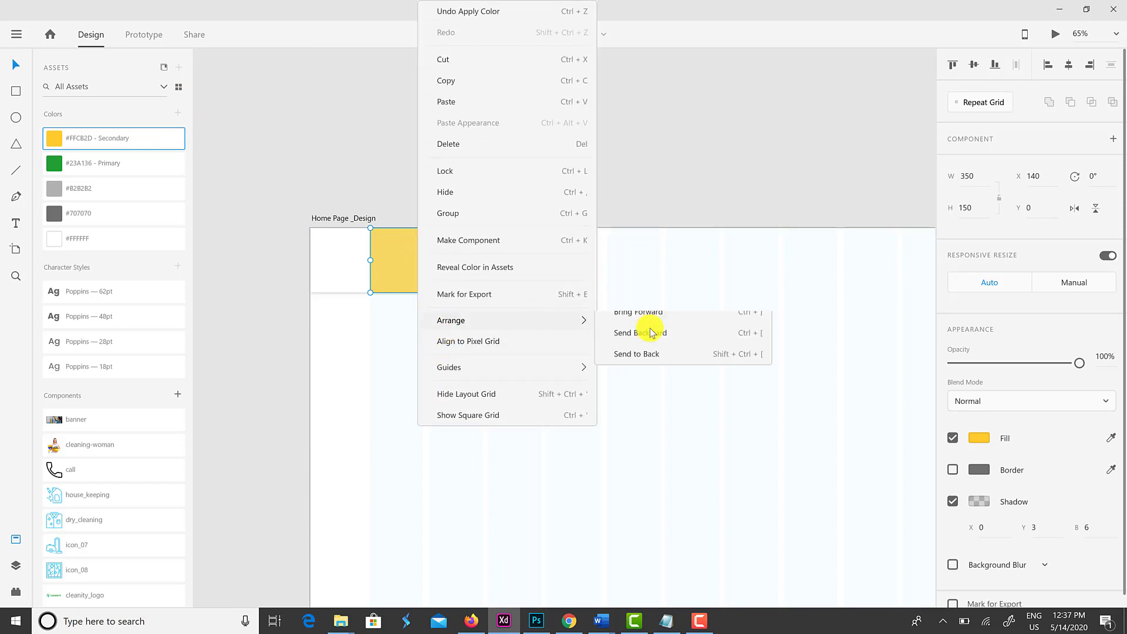
{"action": "mouse_move", "coordinate": [564, 320]}
{"action": "left_click", "coordinate": [645, 386]}
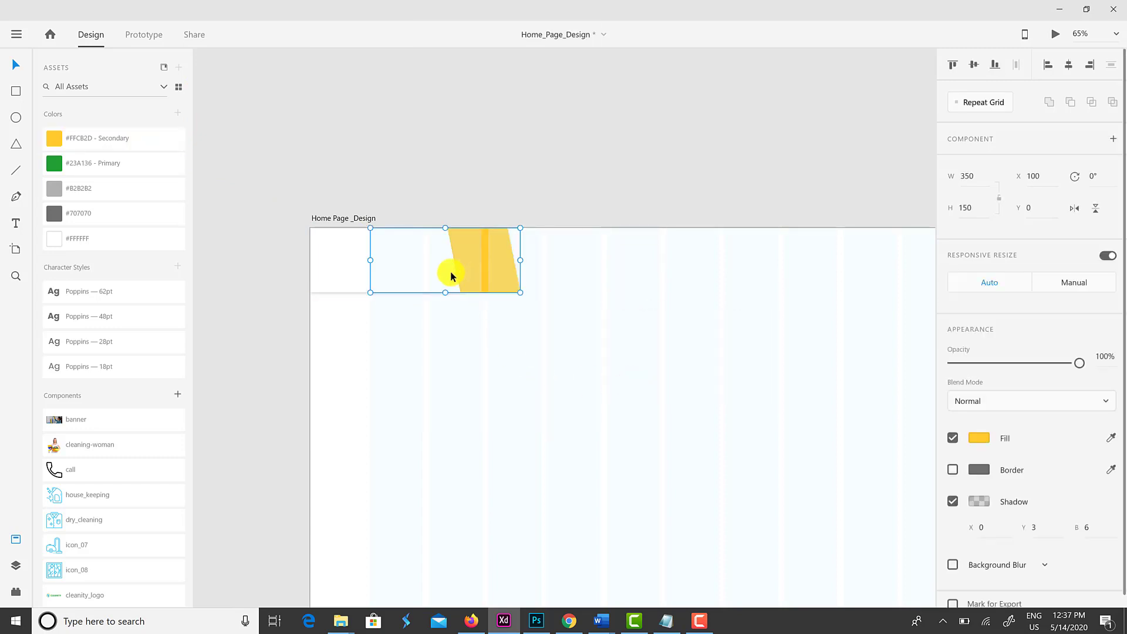
{"action": "left_click_drag", "start_coordinate": [451, 270], "coordinate": [441, 275]}
{"action": "left_click", "coordinate": [569, 340]}
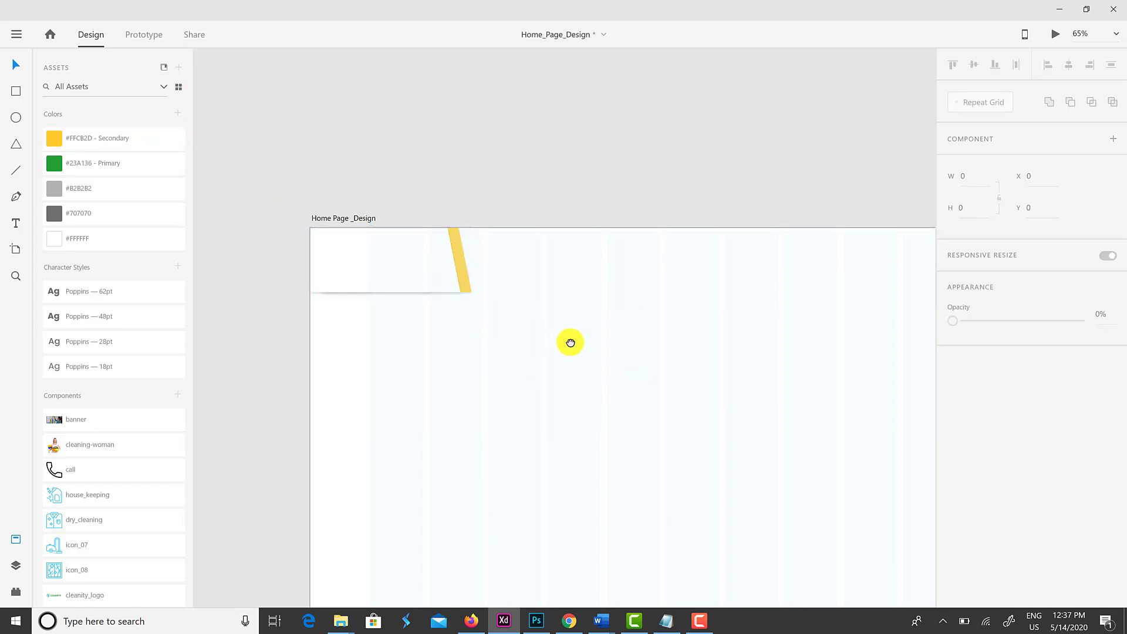
Draw a header bar about 986 px wide, fill it with the green #23A136 primary colour and set its height to 120 px.
{"action": "left_click_drag", "start_coordinate": [568, 340], "coordinate": [495, 322]}
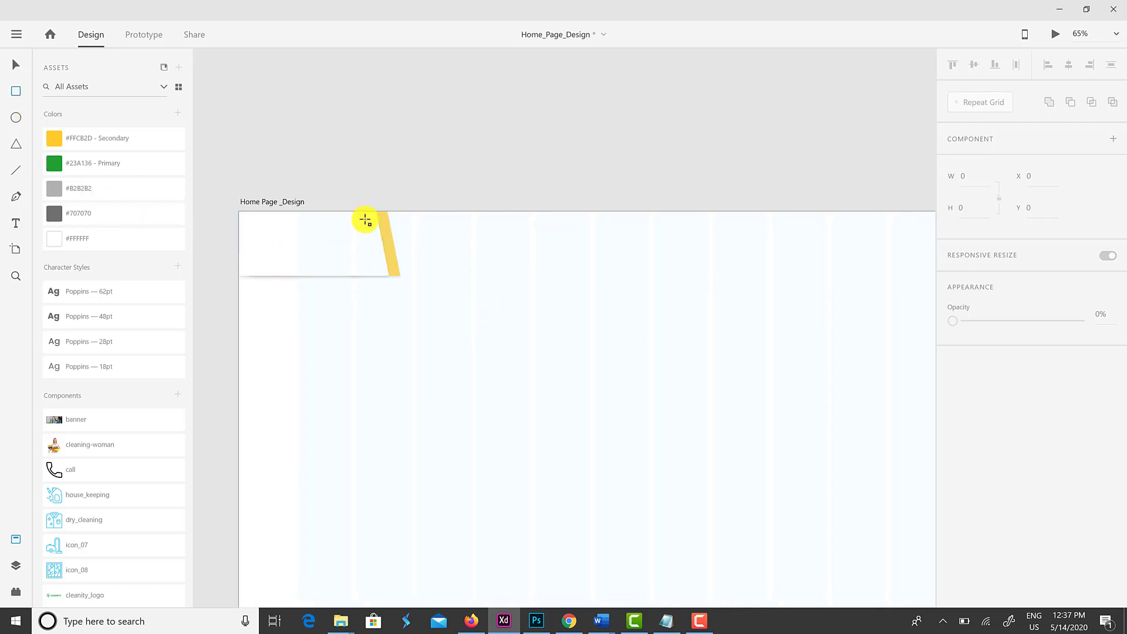
{"action": "left_click_drag", "start_coordinate": [358, 237], "coordinate": [781, 268]}
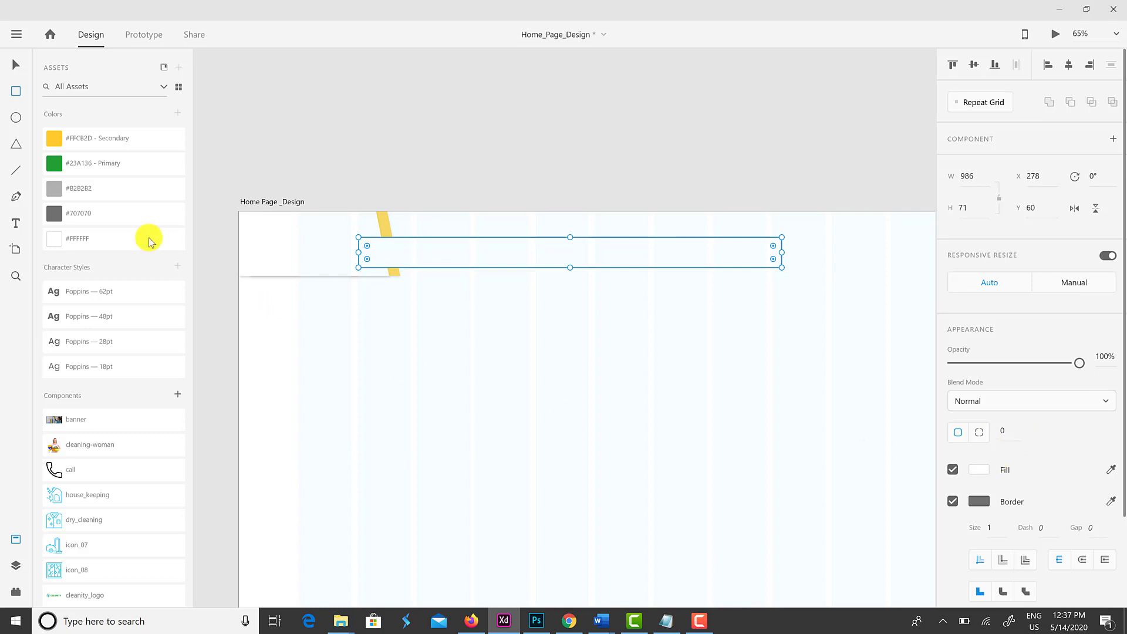
{"action": "left_click", "coordinate": [119, 164]}
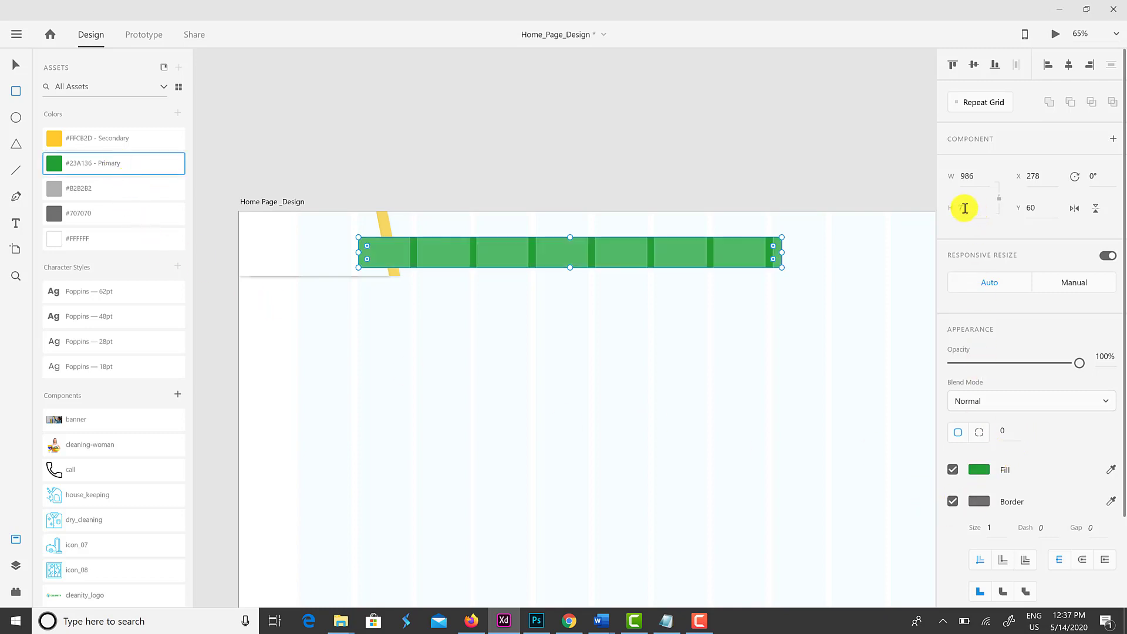
{"action": "type", "text": "120"}
{"action": "key", "text": "Return"}
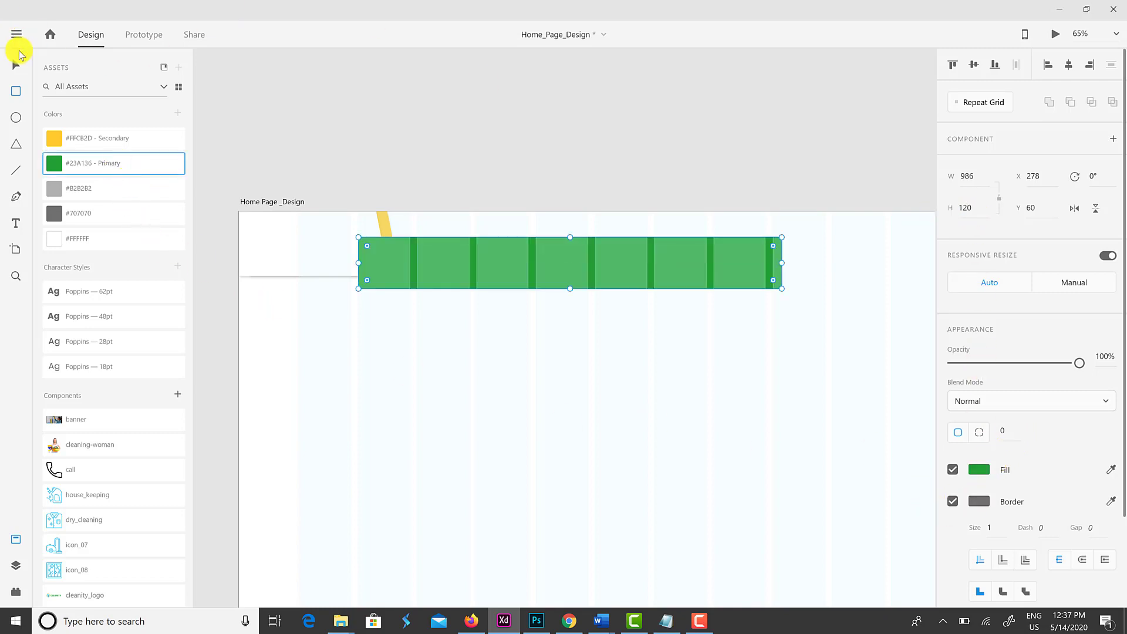
Move the green bar over the yellow strip to about X 321, reducing its height to 100 px and further to about 86 px.
{"action": "left_click_drag", "start_coordinate": [539, 276], "coordinate": [541, 257]}
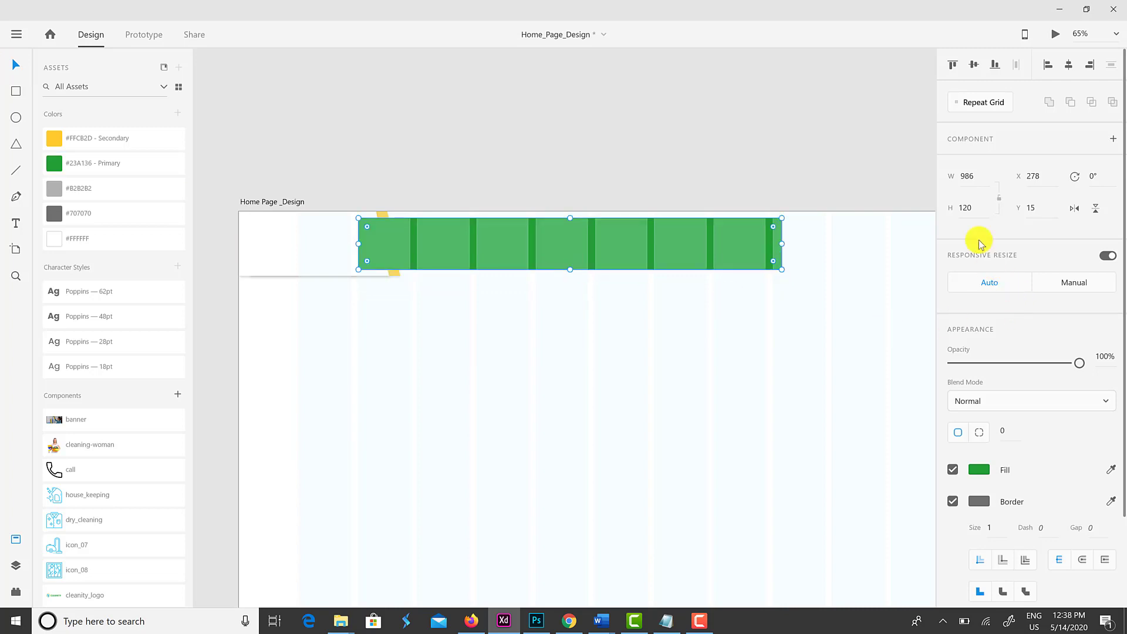
{"action": "type", "text": "100"}
{"action": "key", "text": "Return"}
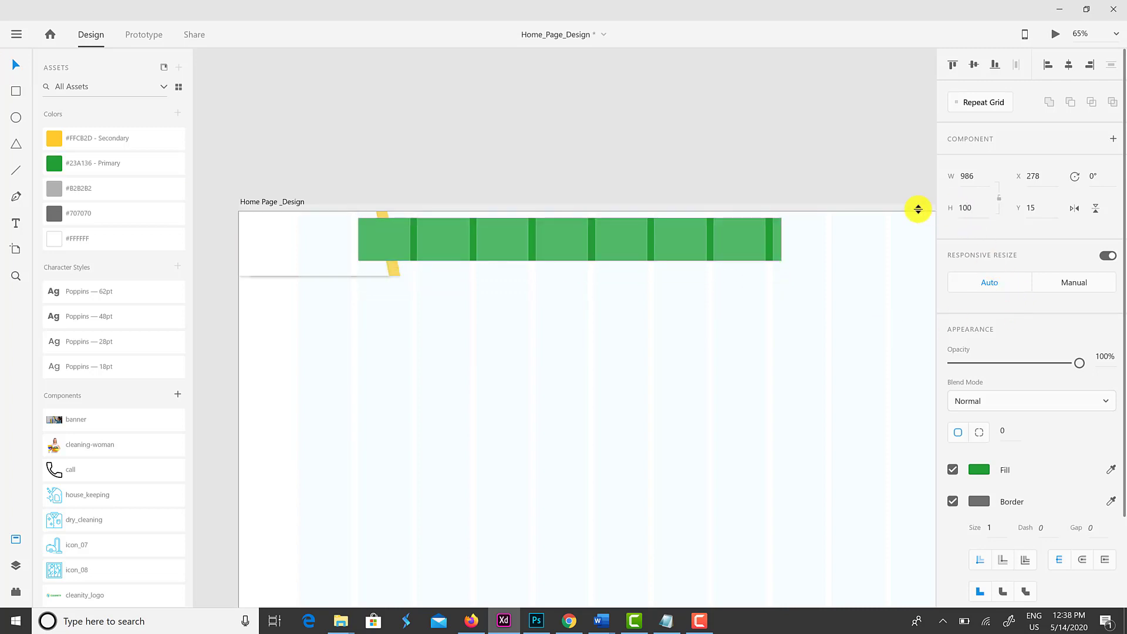
{"action": "left_click_drag", "start_coordinate": [529, 244], "coordinate": [551, 254]}
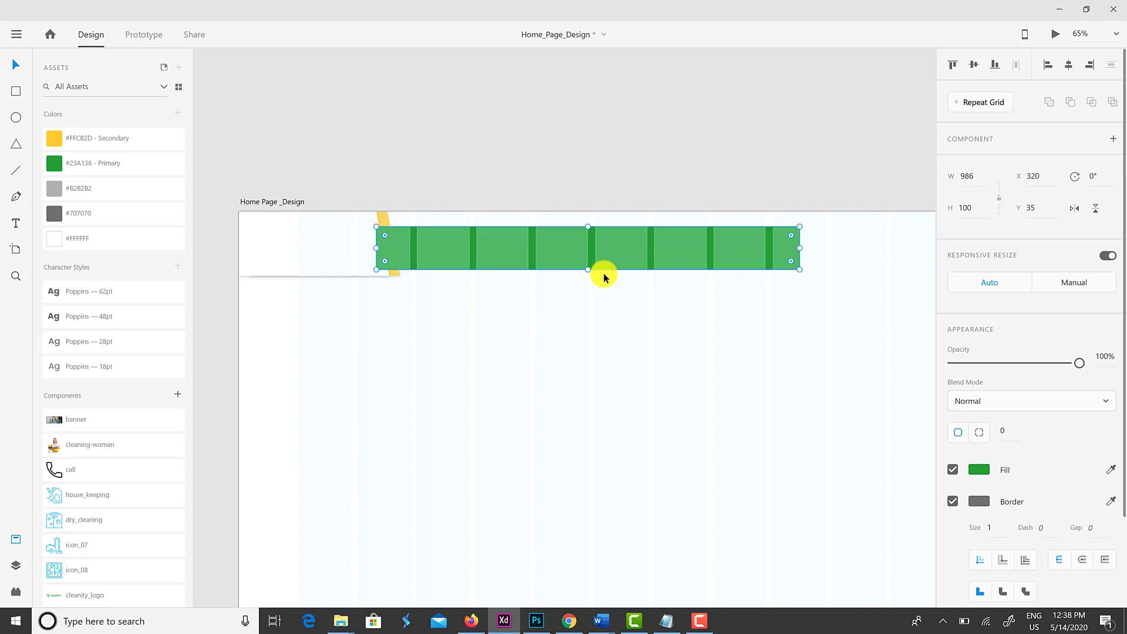
{"action": "left_click_drag", "start_coordinate": [587, 263], "coordinate": [597, 260]}
Send the green bar behind the slanted header shapes and raise it to about Y 32.
{"action": "right_click", "coordinate": [598, 260]}
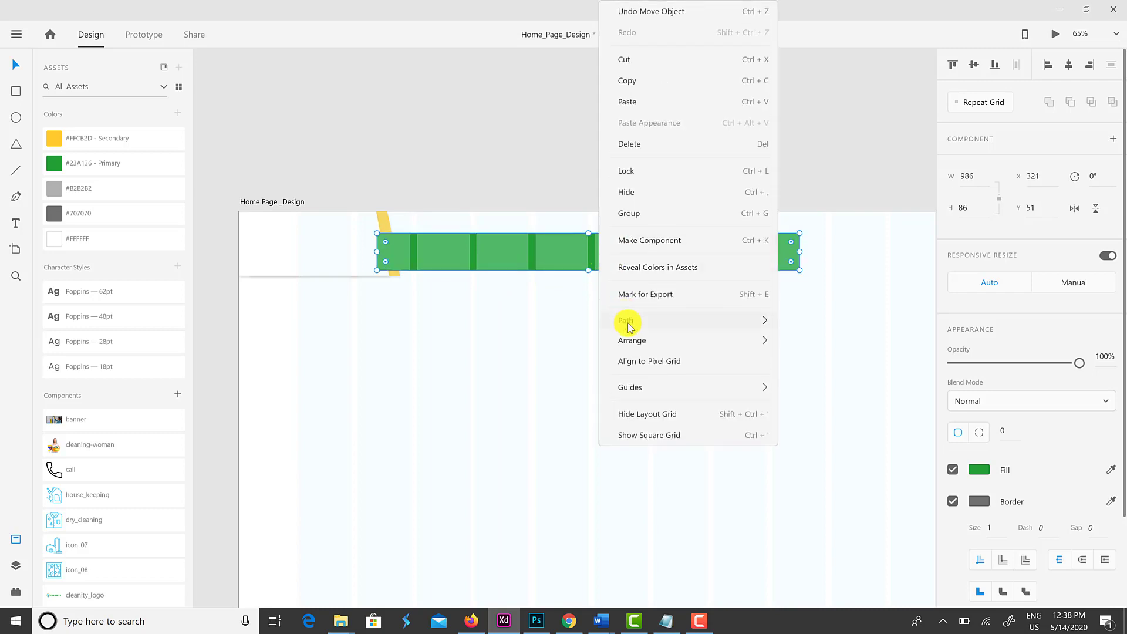
{"action": "mouse_move", "coordinate": [734, 339]}
{"action": "left_click", "coordinate": [797, 405]}
{"action": "left_click_drag", "start_coordinate": [544, 261], "coordinate": [545, 260]}
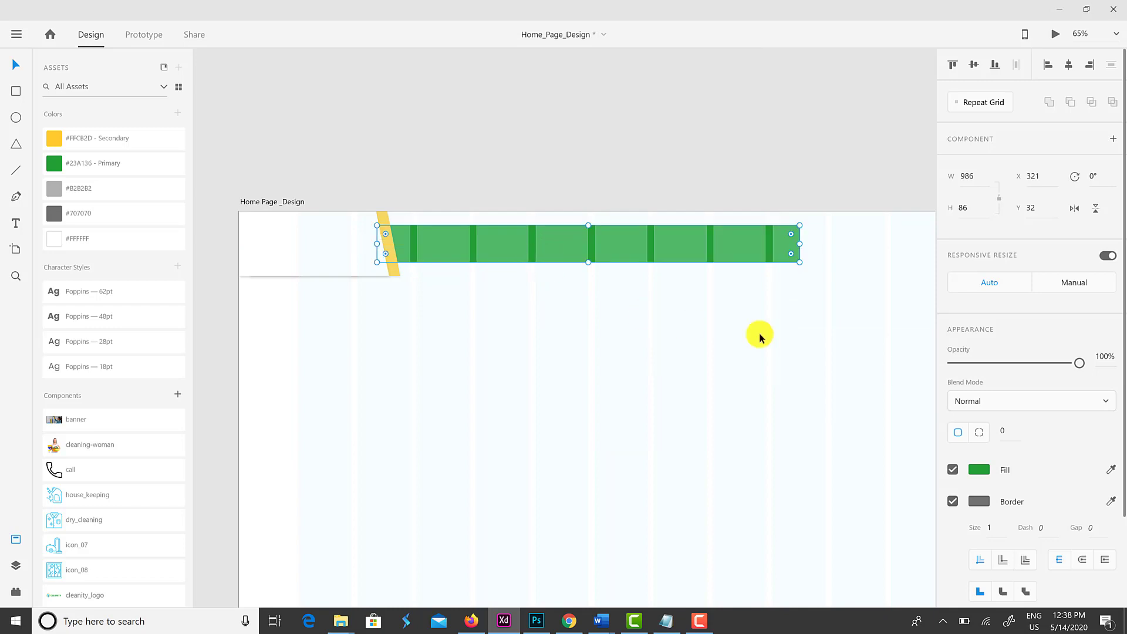
Set the green bar's height to 90 px and widen it to about 1459 px, ending at the last grid column.
{"action": "left_click", "coordinate": [972, 208]}
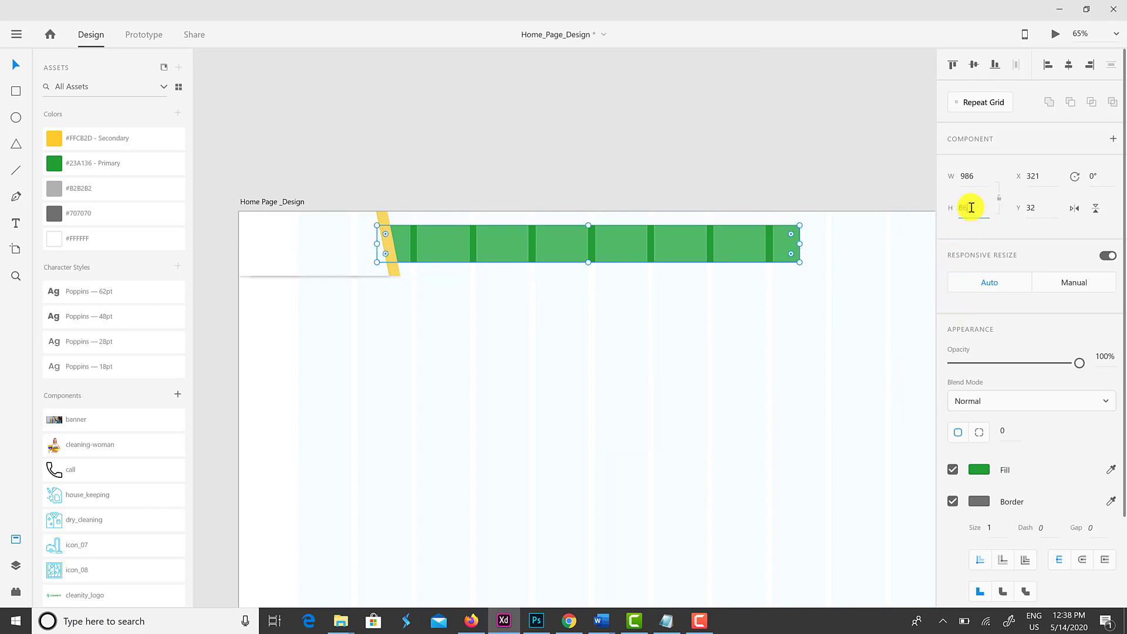
{"action": "type", "text": "90"}
{"action": "key", "text": "Return"}
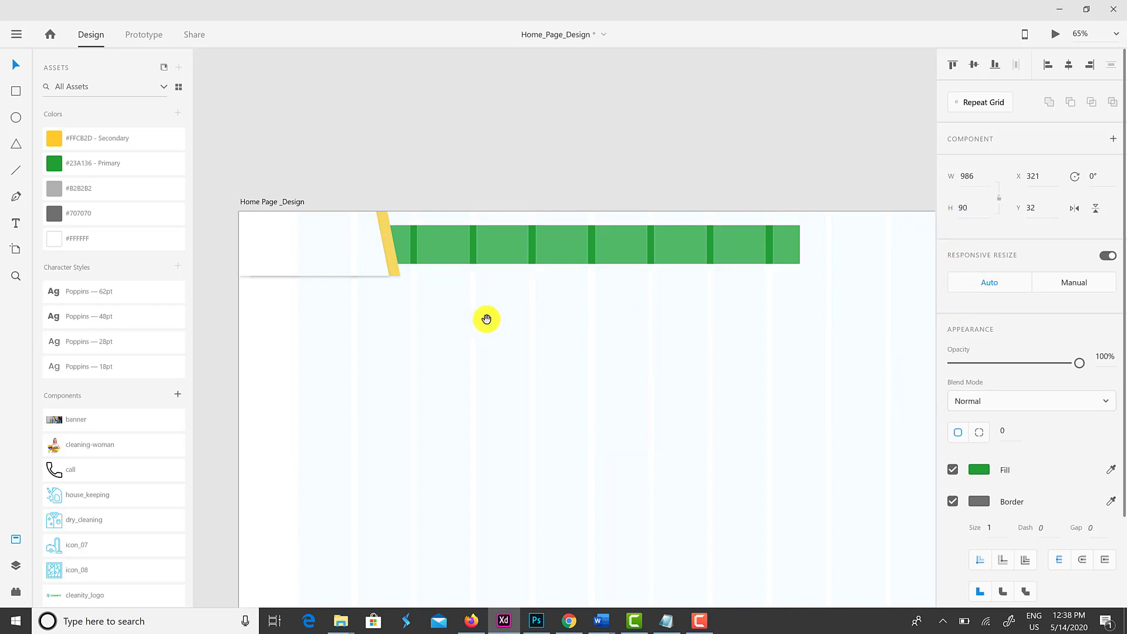
{"action": "left_click_drag", "start_coordinate": [437, 301], "coordinate": [392, 315]}
{"action": "key", "text": "ctrl+minus"}
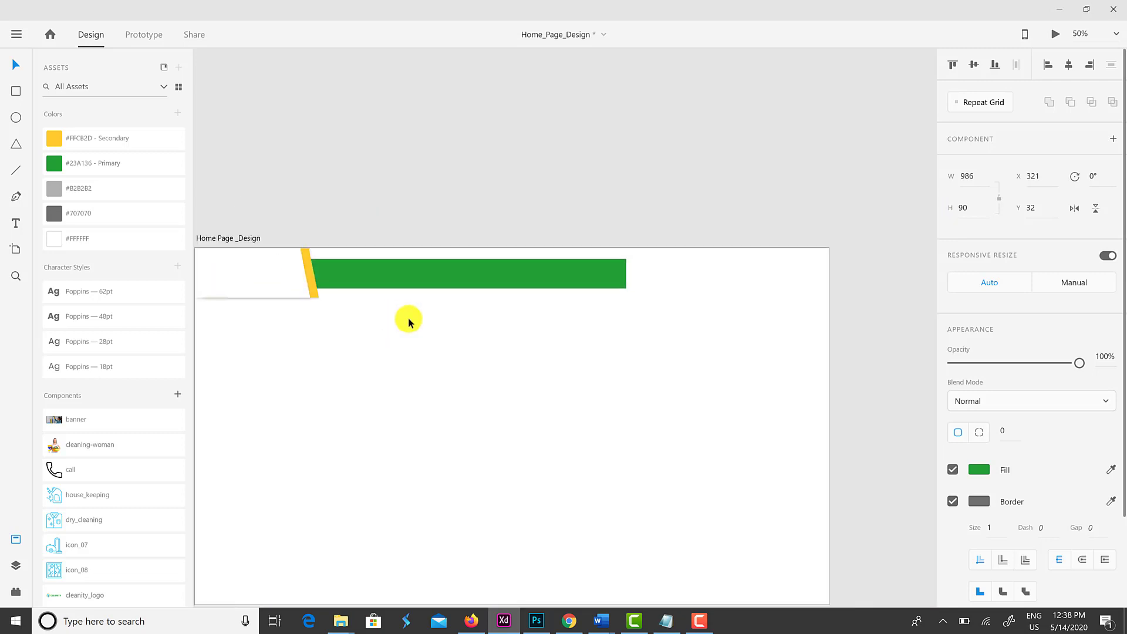
{"action": "left_click_drag", "start_coordinate": [627, 273], "coordinate": [785, 287]}
{"action": "scroll", "coordinate": [765, 297], "scroll_direction": "left", "scroll_amount": 3}
{"action": "scroll", "coordinate": [765, 297], "scroll_direction": "down", "scroll_amount": 1}
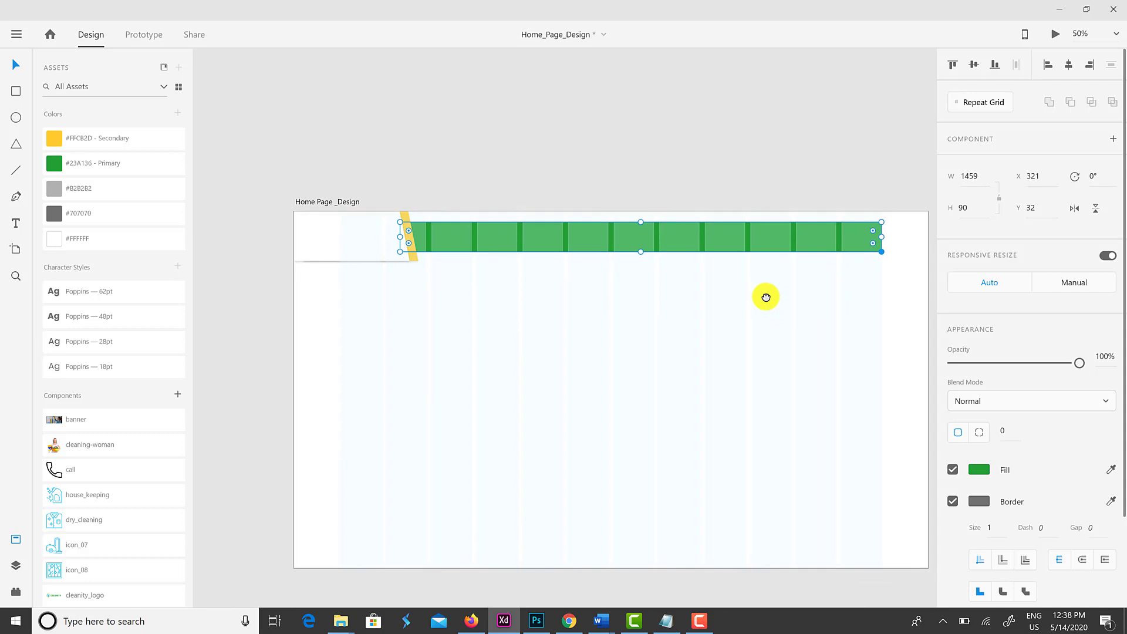
{"action": "left_click", "coordinate": [664, 317]}
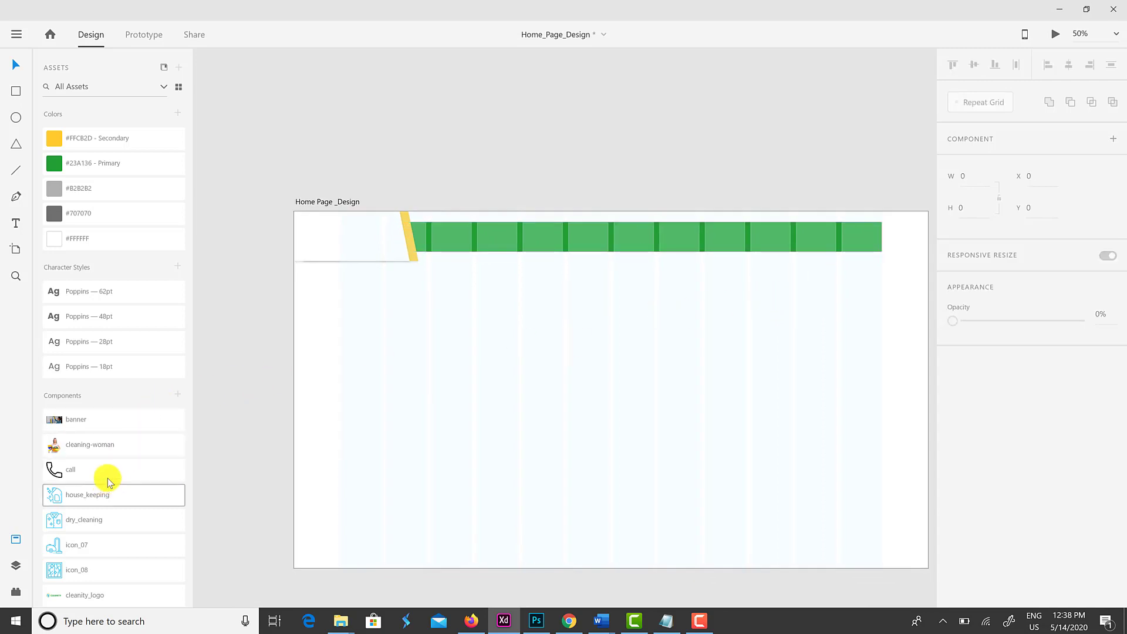
Place the cleanity_logo component on the white slanted shape and centre the two horizontally.
{"action": "left_click_drag", "start_coordinate": [101, 595], "coordinate": [336, 234]}
{"action": "left_click", "coordinate": [372, 323]}
{"action": "left_click", "coordinate": [367, 239]}
{"action": "left_click", "coordinate": [378, 263], "text": "shift"}
{"action": "left_click", "coordinate": [1070, 66]}
{"action": "left_click", "coordinate": [463, 333]}
{"action": "left_click_drag", "start_coordinate": [649, 335], "coordinate": [611, 329]}
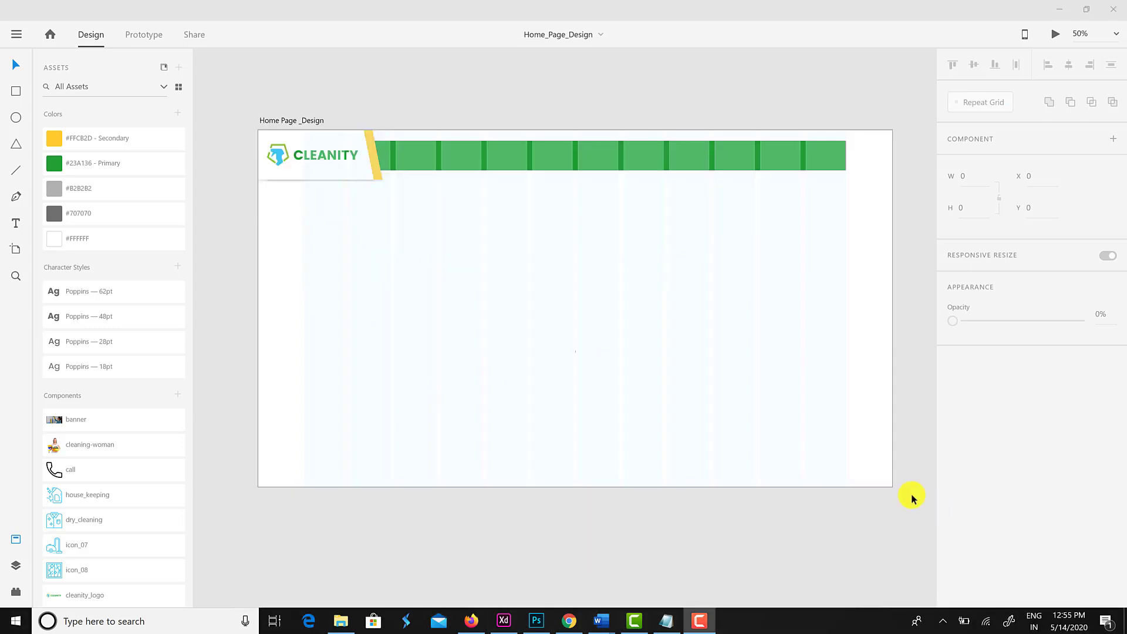
Draw a rectangle below the header and set its size to 1920 by 1080 px.
{"action": "left_click", "coordinate": [16, 91]}
{"action": "left_click_drag", "start_coordinate": [292, 202], "coordinate": [663, 381]}
{"action": "left_click", "coordinate": [16, 64]}
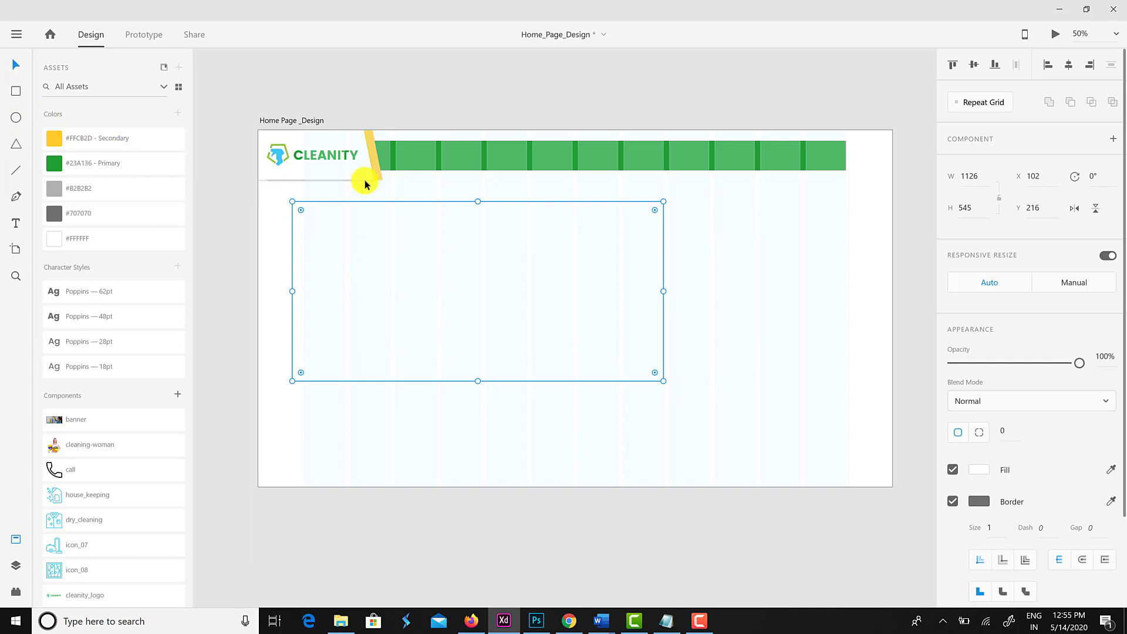
{"action": "left_click", "coordinate": [970, 178]}
{"action": "type", "text": "1920"}
{"action": "key", "text": "Tab"}
{"action": "type", "text": "1080"}
{"action": "key", "text": "Return"}
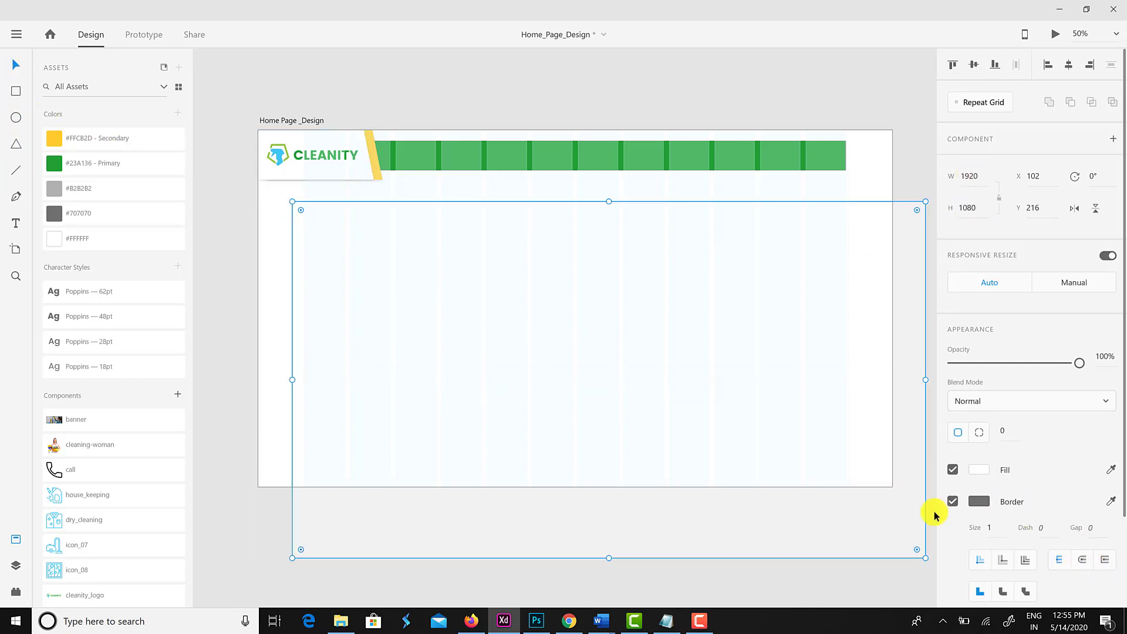
Remove the large rectangle's border, fill it with blue #30738E and align it to the artboard's left edge at about Y 172.
{"action": "left_click", "coordinate": [952, 502]}
{"action": "left_click", "coordinate": [979, 470]}
{"action": "left_click", "coordinate": [813, 558]}
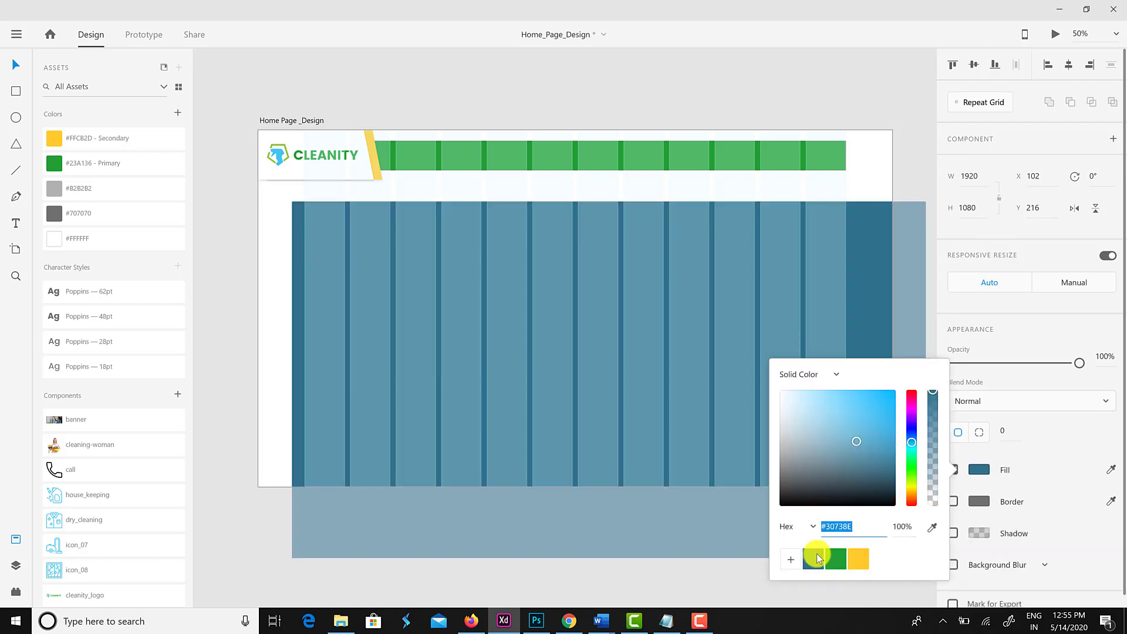
{"action": "left_click", "coordinate": [451, 519]}
{"action": "left_click_drag", "start_coordinate": [531, 486], "coordinate": [502, 477]}
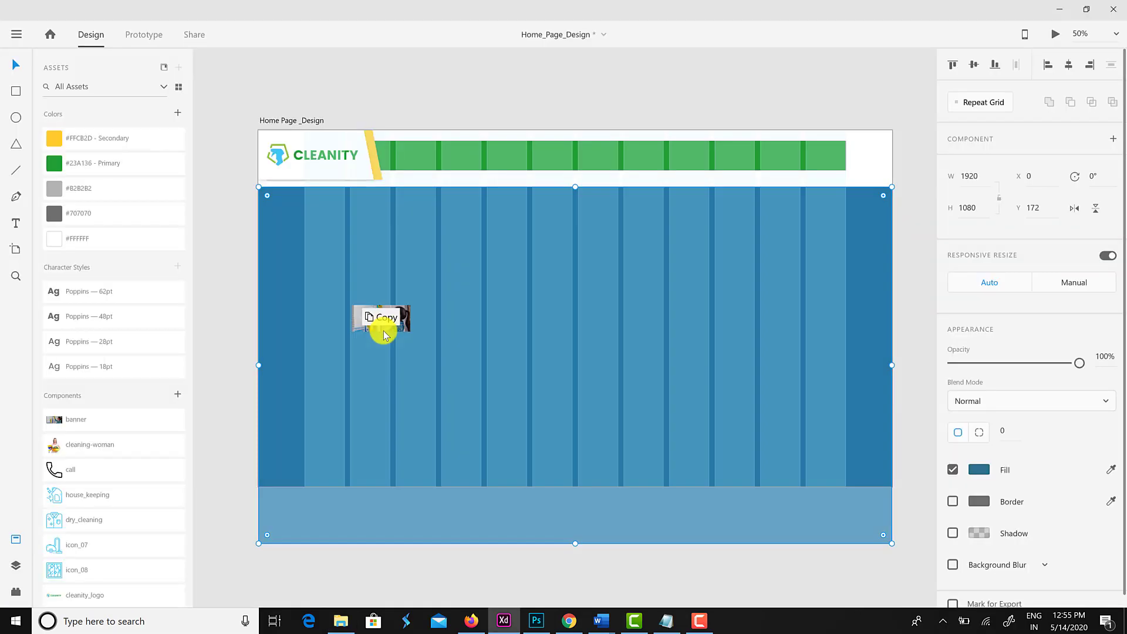
Place the banner component across the artboard and position it just below the header.
{"action": "left_click_drag", "start_coordinate": [378, 325], "coordinate": [493, 302]}
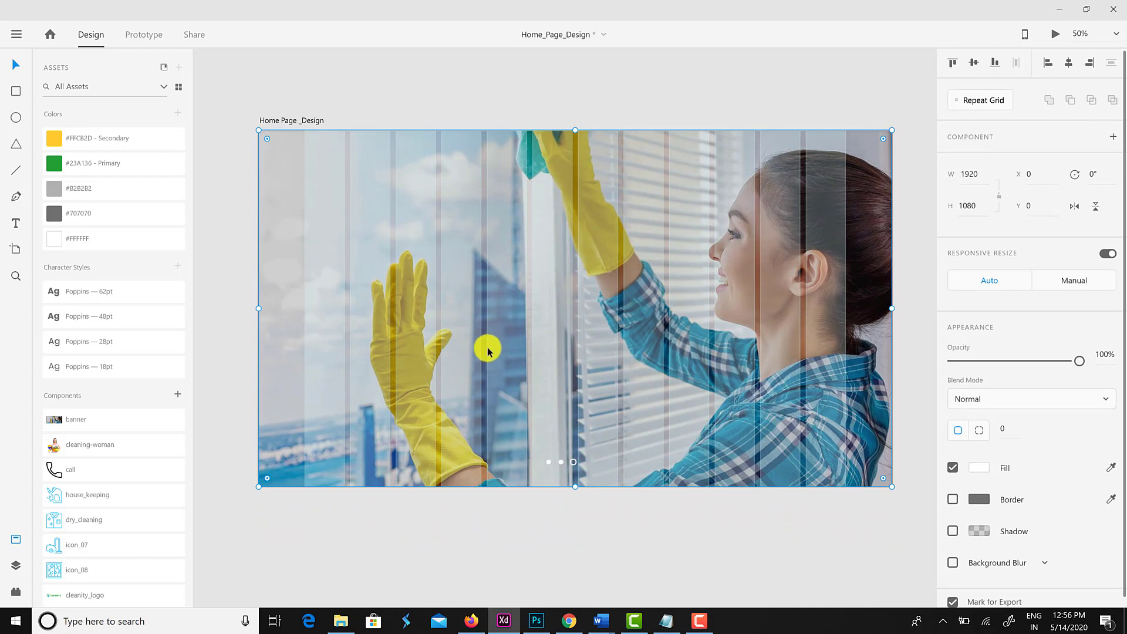
{"action": "left_click_drag", "start_coordinate": [487, 350], "coordinate": [494, 414]}
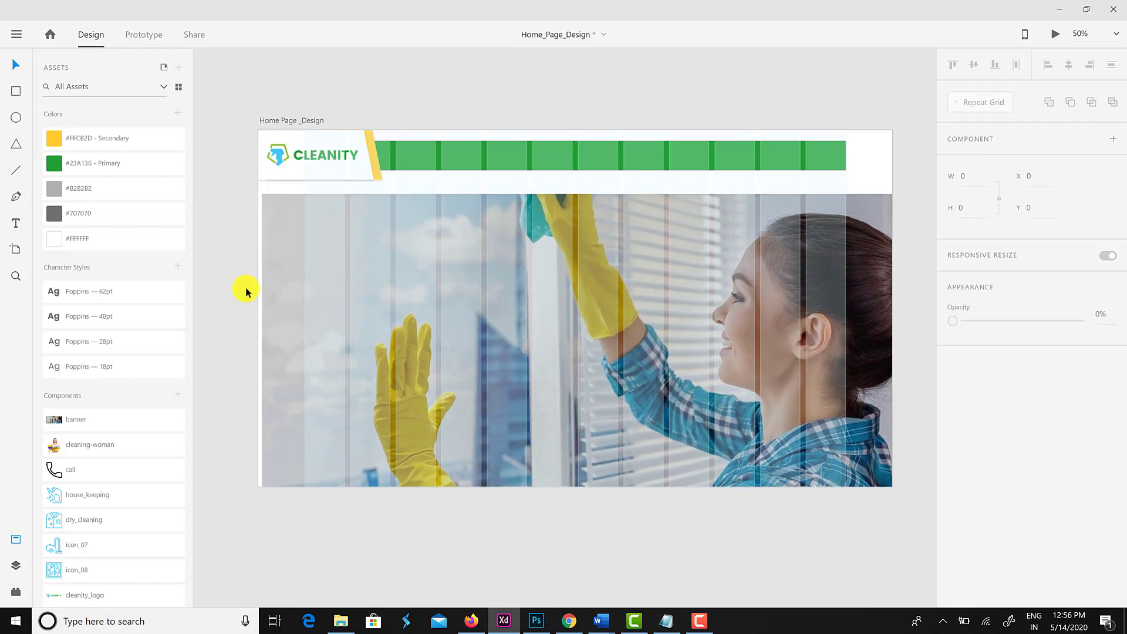
{"action": "key", "text": "ctrl+z"}
Draw a rectangle about 695 by 519 px over the left part of the banner photo.
{"action": "key", "text": "r"}
{"action": "left_click_drag", "start_coordinate": [285, 212], "coordinate": [514, 383]}
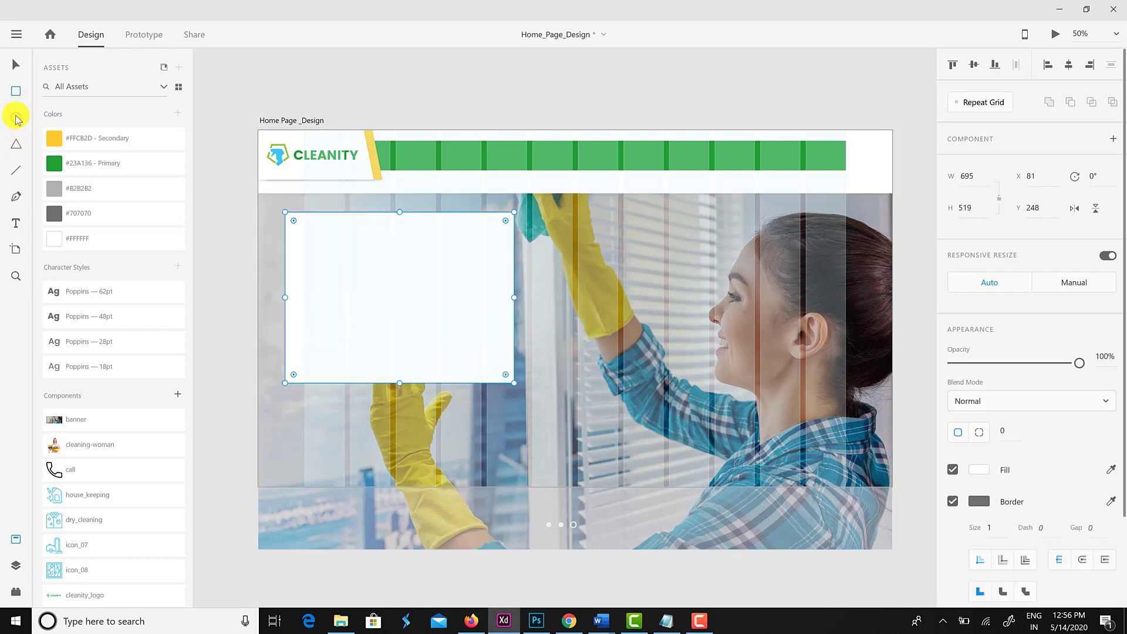
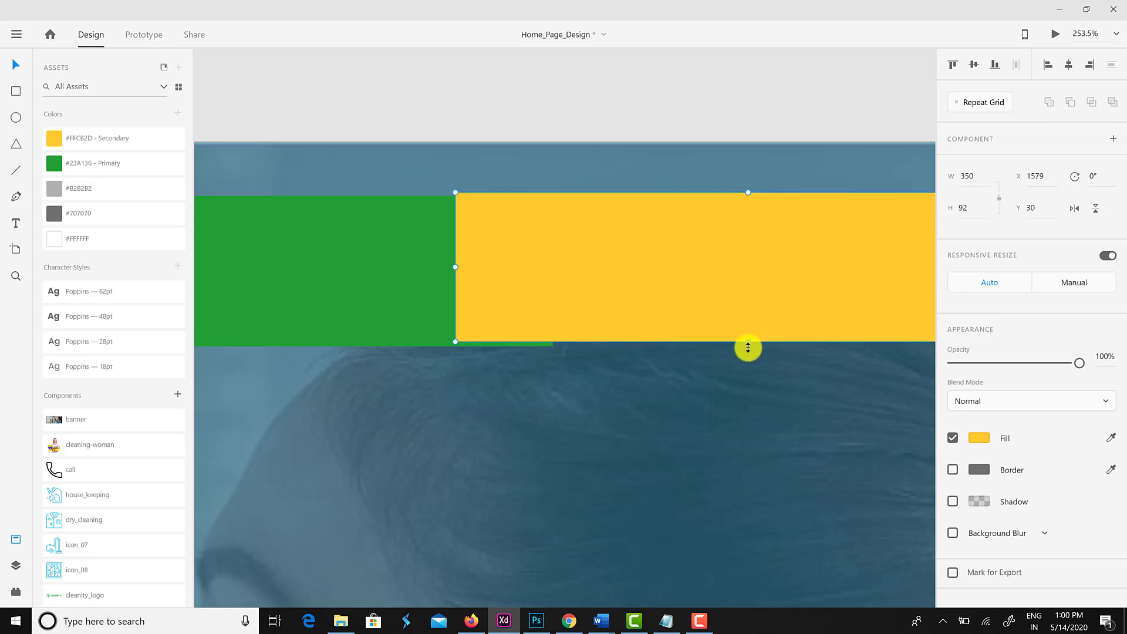
Match the yellow slanted shape to the green bar's colour and 90 px height, and move it to about X 1360.
{"action": "left_click_drag", "start_coordinate": [747, 345], "coordinate": [748, 346]}
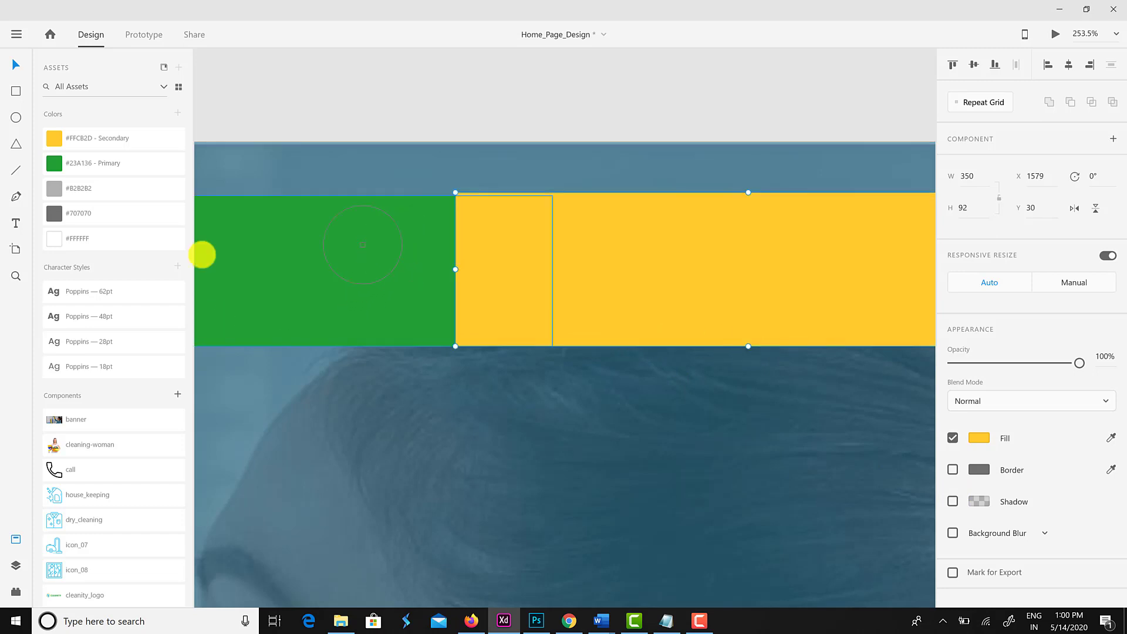
{"action": "left_click", "coordinate": [333, 259]}
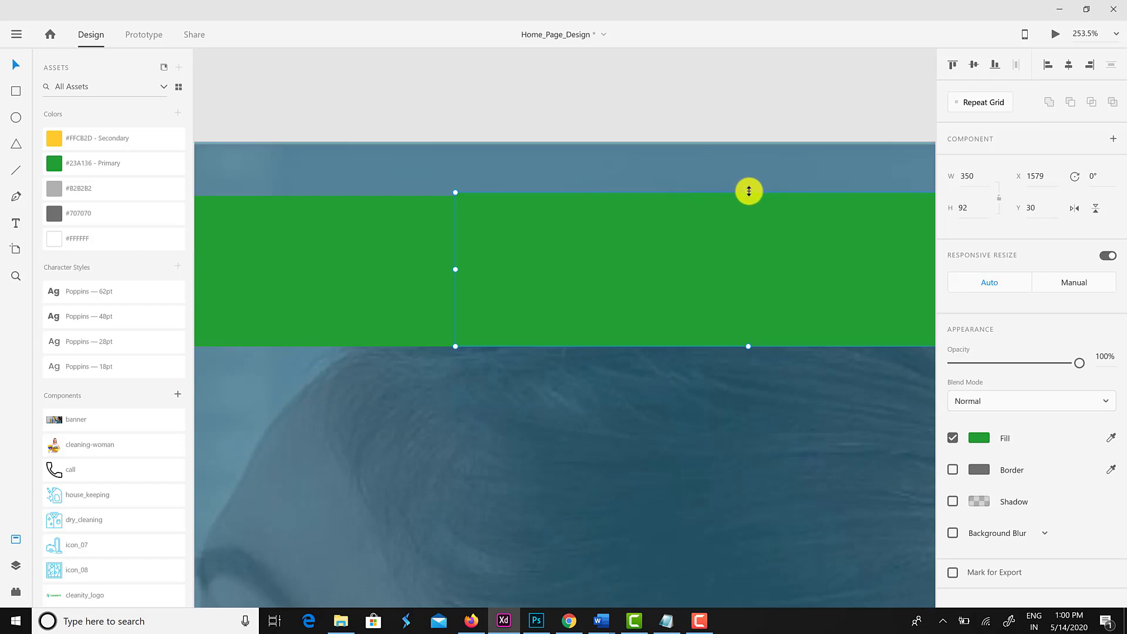
{"action": "left_click_drag", "start_coordinate": [748, 190], "coordinate": [748, 194]}
{"action": "scroll", "coordinate": [688, 294], "scroll_direction": "down", "scroll_amount": 4}
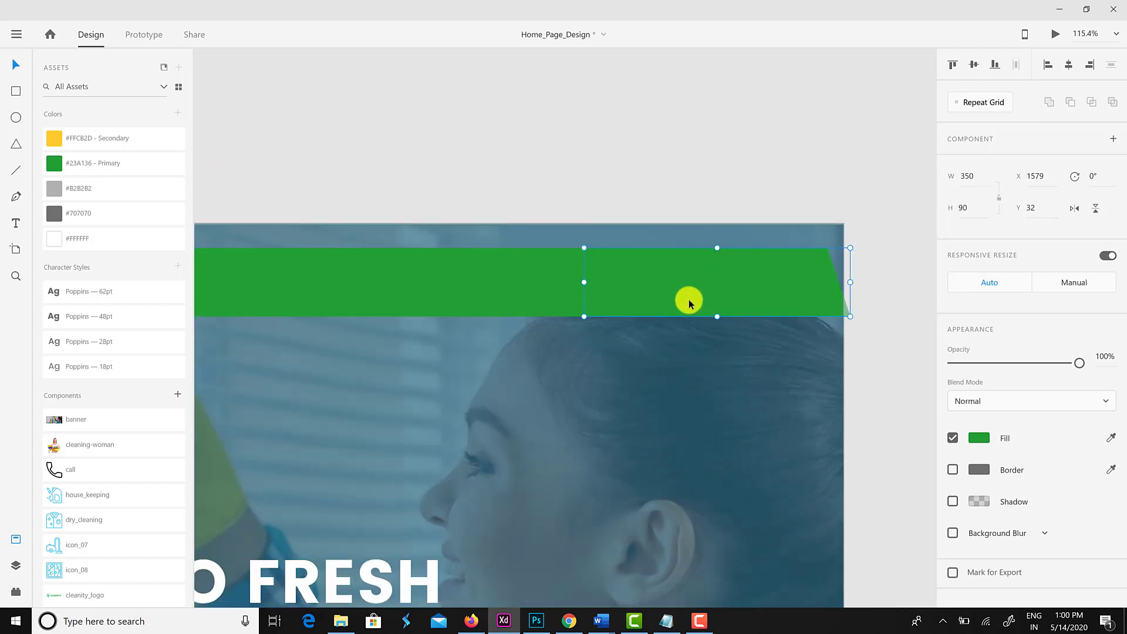
{"action": "left_click_drag", "start_coordinate": [690, 303], "coordinate": [519, 304]}
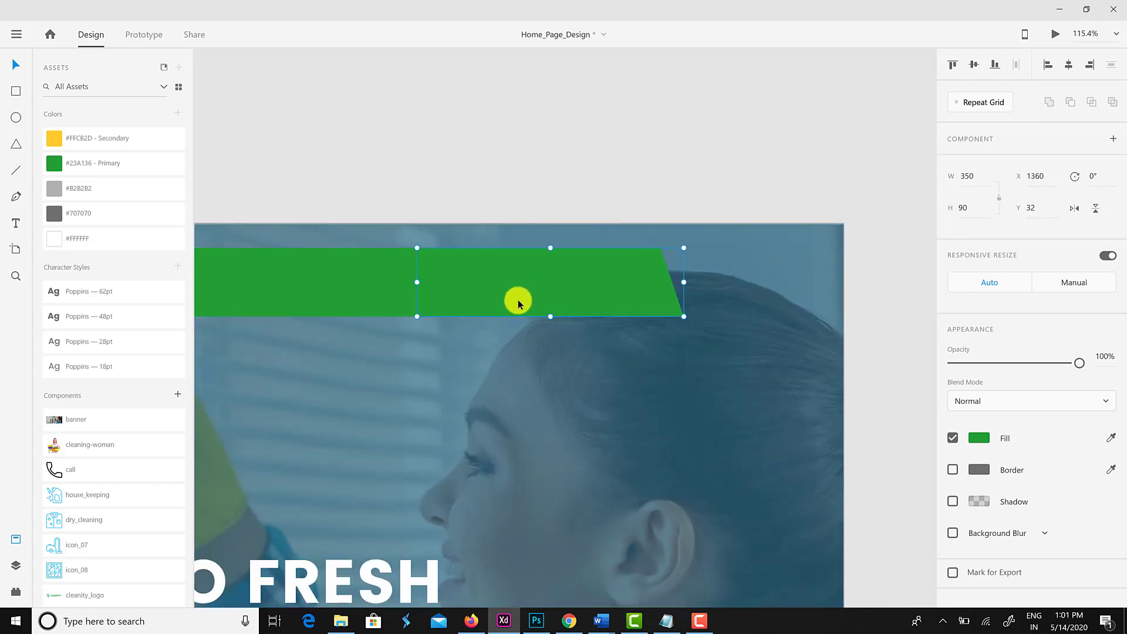
Move the green slanted shape at the end of the header bar to about X 1194.
{"action": "scroll", "coordinate": [526, 306], "scroll_direction": "down", "scroll_amount": 5}
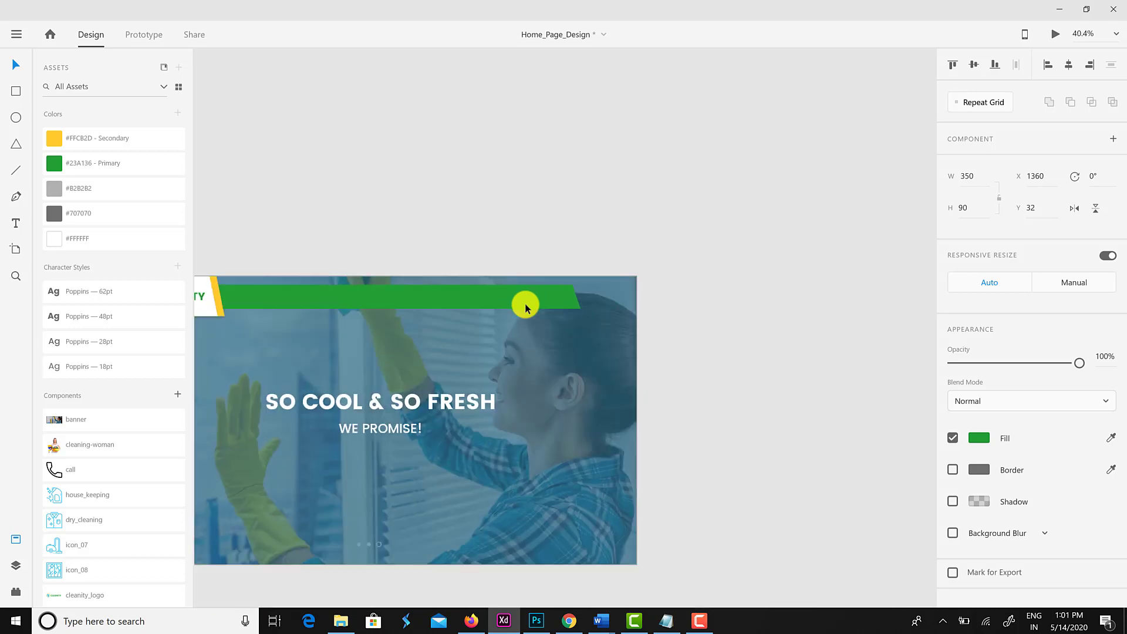
{"action": "left_click", "coordinate": [403, 300]}
{"action": "left_click_drag", "start_coordinate": [562, 296], "coordinate": [516, 304]}
{"action": "left_click", "coordinate": [558, 297]}
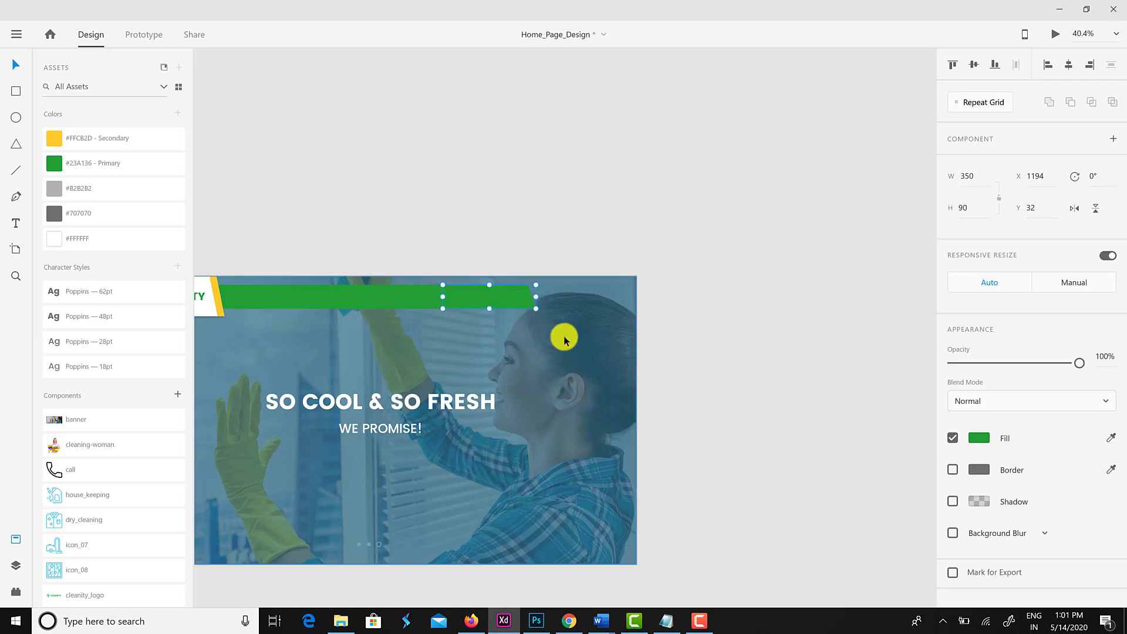
{"action": "left_click", "coordinate": [684, 337]}
{"action": "left_click_drag", "start_coordinate": [525, 348], "coordinate": [675, 286]}
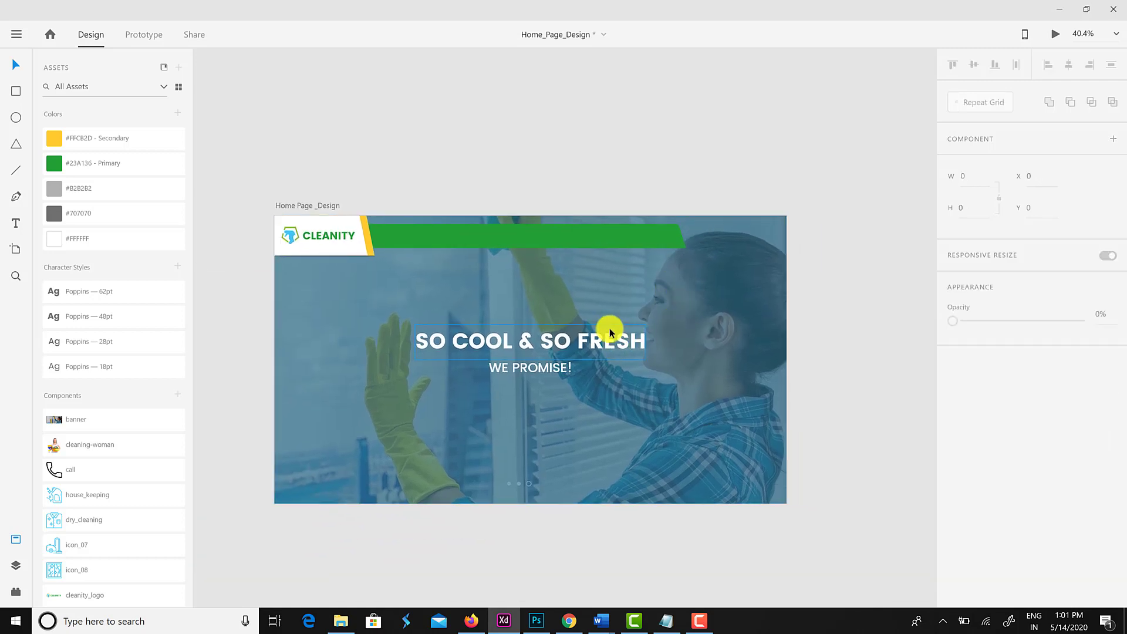
Add the text HOME near the start of the green header bar, just after the logo.
{"action": "scroll", "coordinate": [594, 312], "scroll_direction": "up", "scroll_amount": 6}
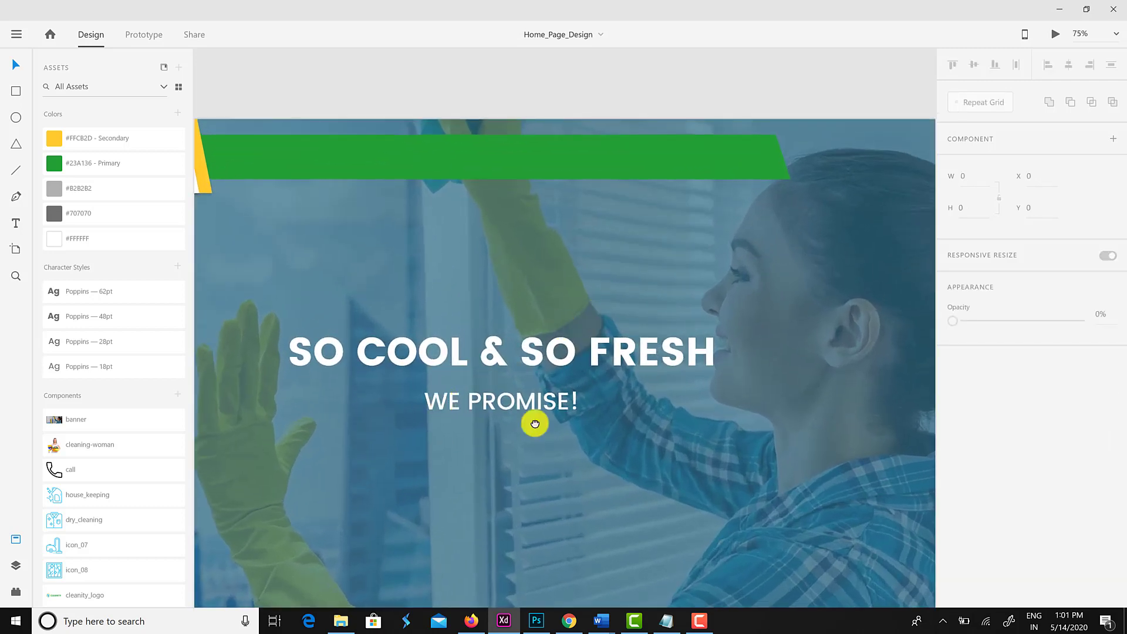
{"action": "key", "text": "t"}
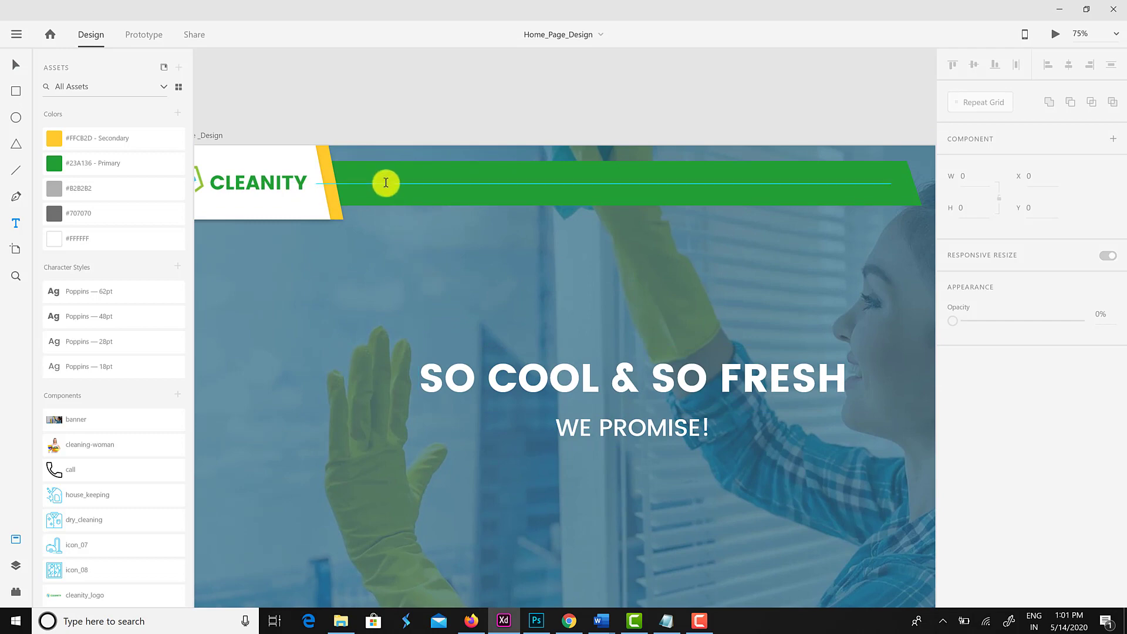
{"action": "left_click", "coordinate": [385, 181]}
{"action": "type", "text": "HOME"}
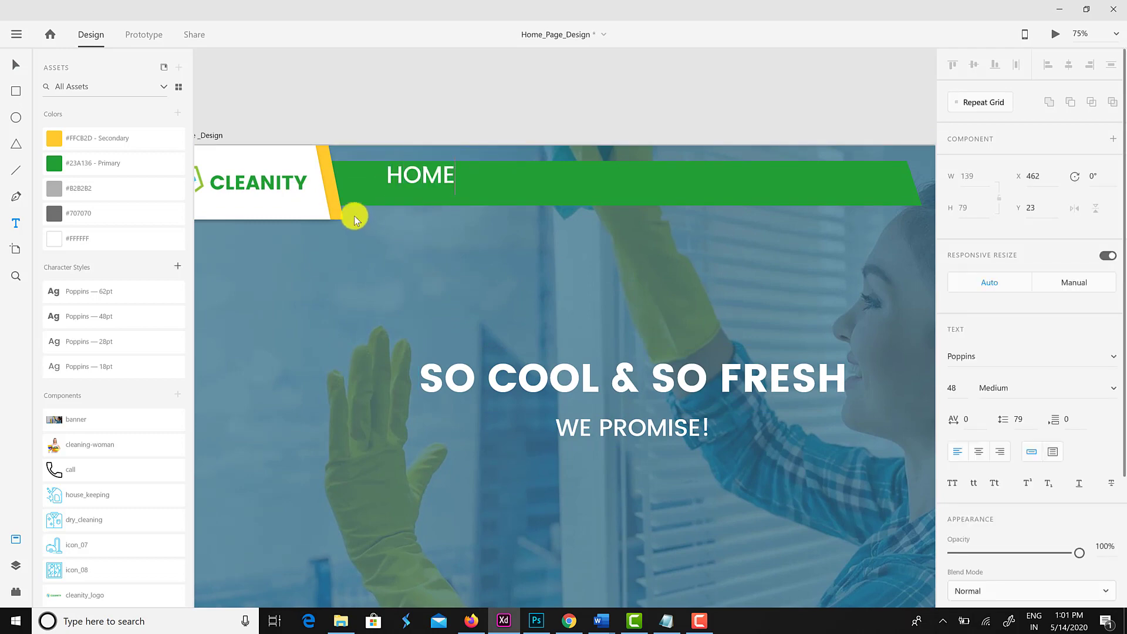
{"action": "left_click", "coordinate": [16, 65]}
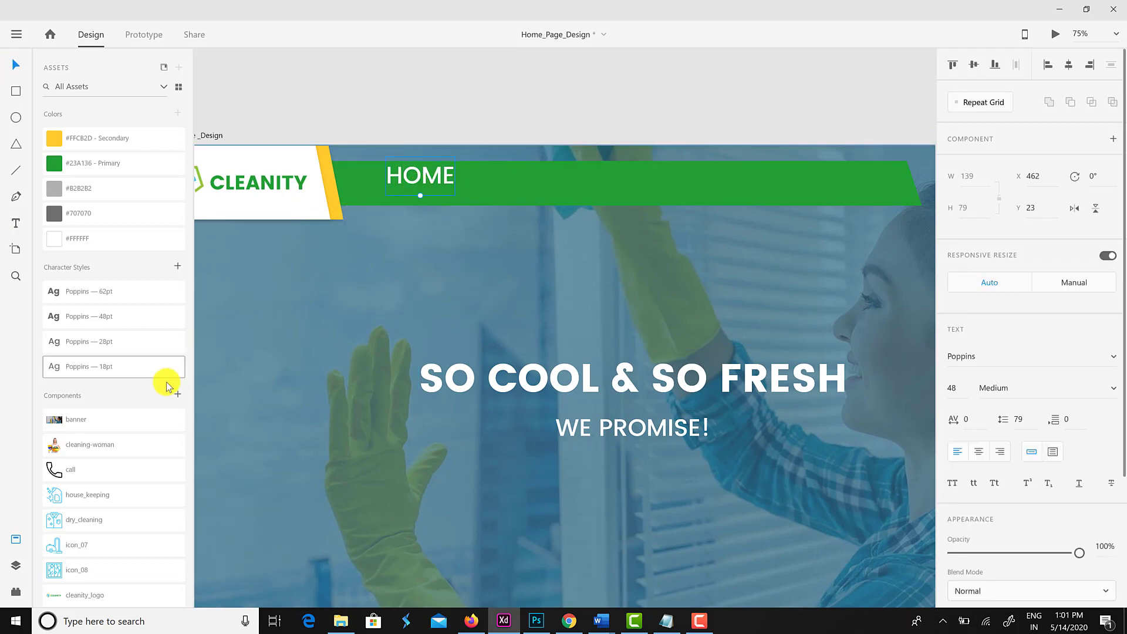
Style HOME as Poppins 18pt in white #FFFFFF with Medium weight and centre it vertically on the green bar.
{"action": "left_click", "coordinate": [106, 368]}
{"action": "left_click", "coordinate": [83, 239]}
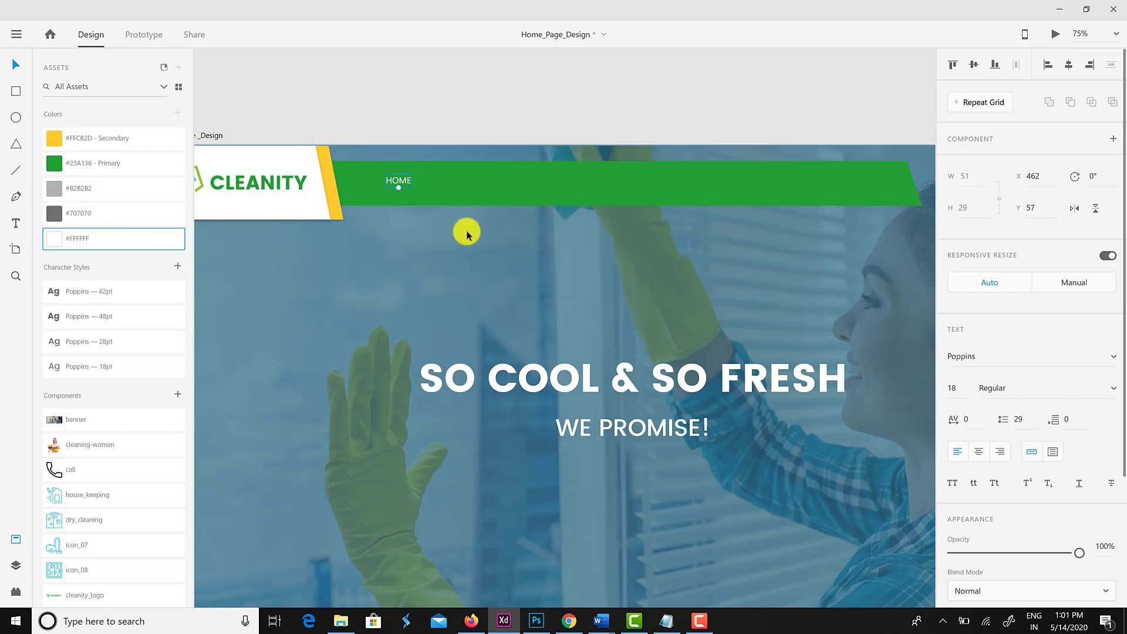
{"action": "left_click", "coordinate": [1113, 388]}
{"action": "left_click", "coordinate": [998, 458]}
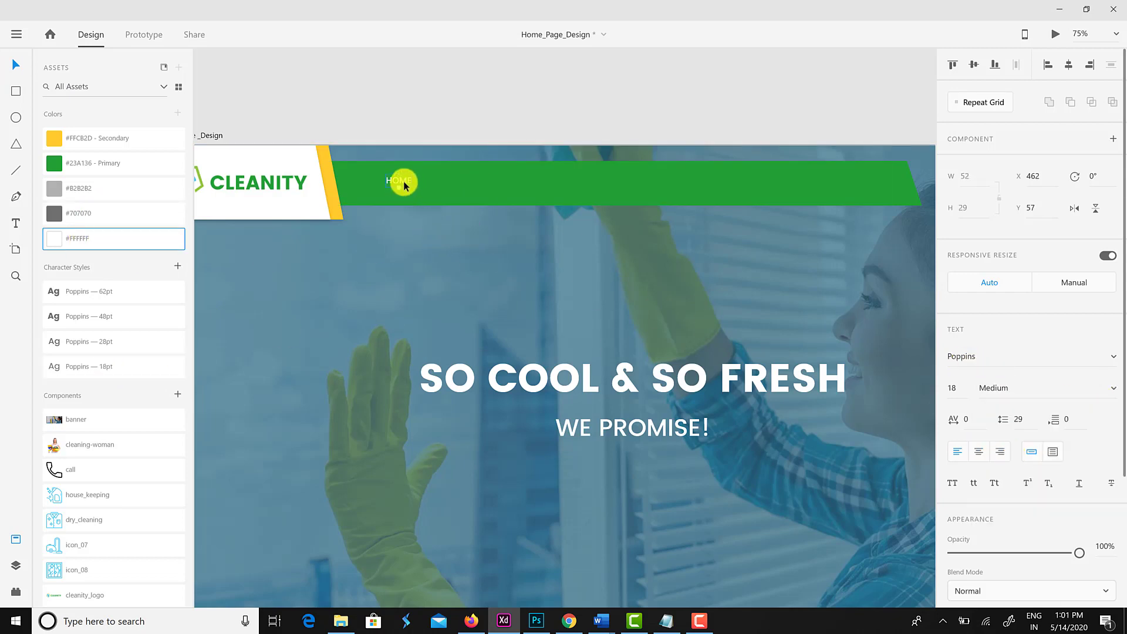
{"action": "left_click", "coordinate": [467, 196]}
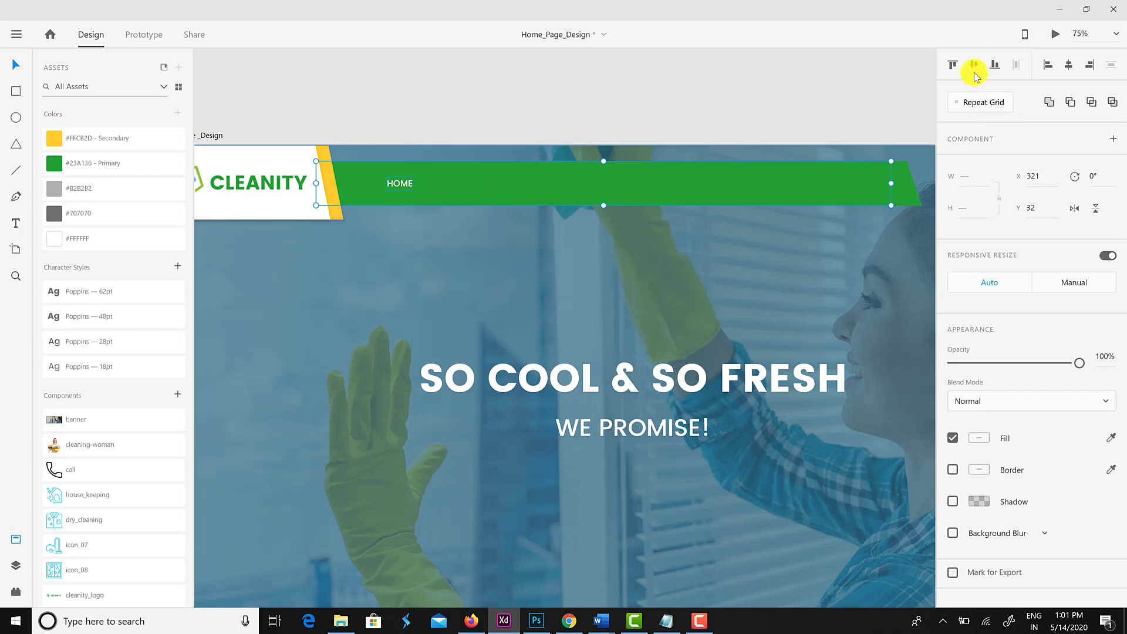
Duplicate the menu label along the bar to about X 611 as ABOUT US and about X 785 as SERVICES.
{"action": "left_click_drag", "start_coordinate": [397, 184], "coordinate": [474, 185]}
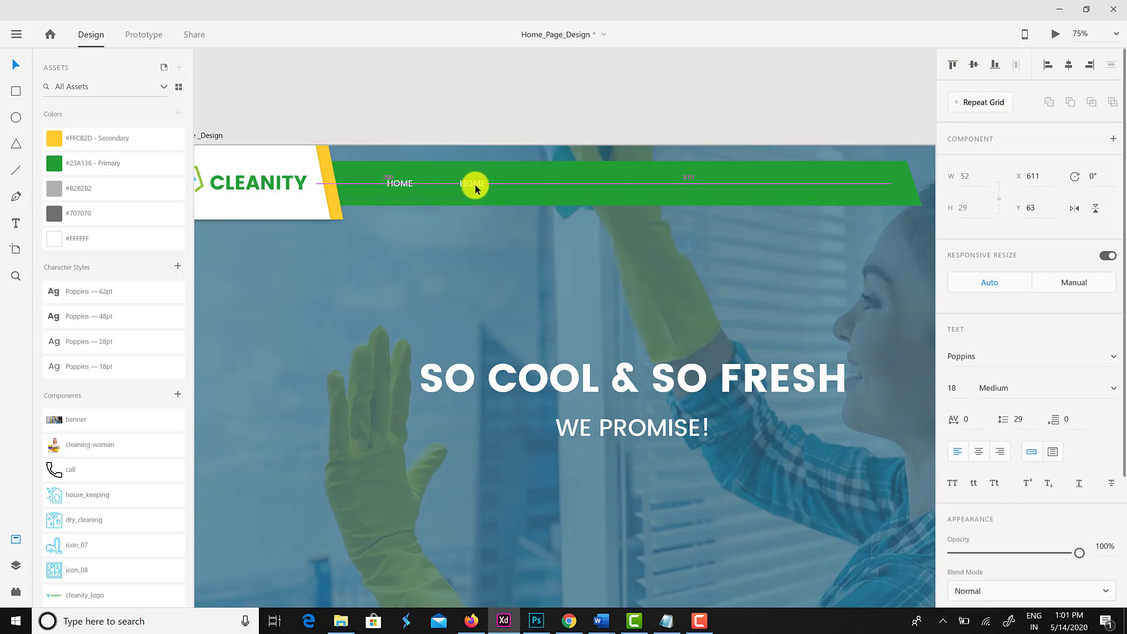
{"action": "double_click", "coordinate": [475, 184]}
{"action": "type", "text": "ABOUT US"}
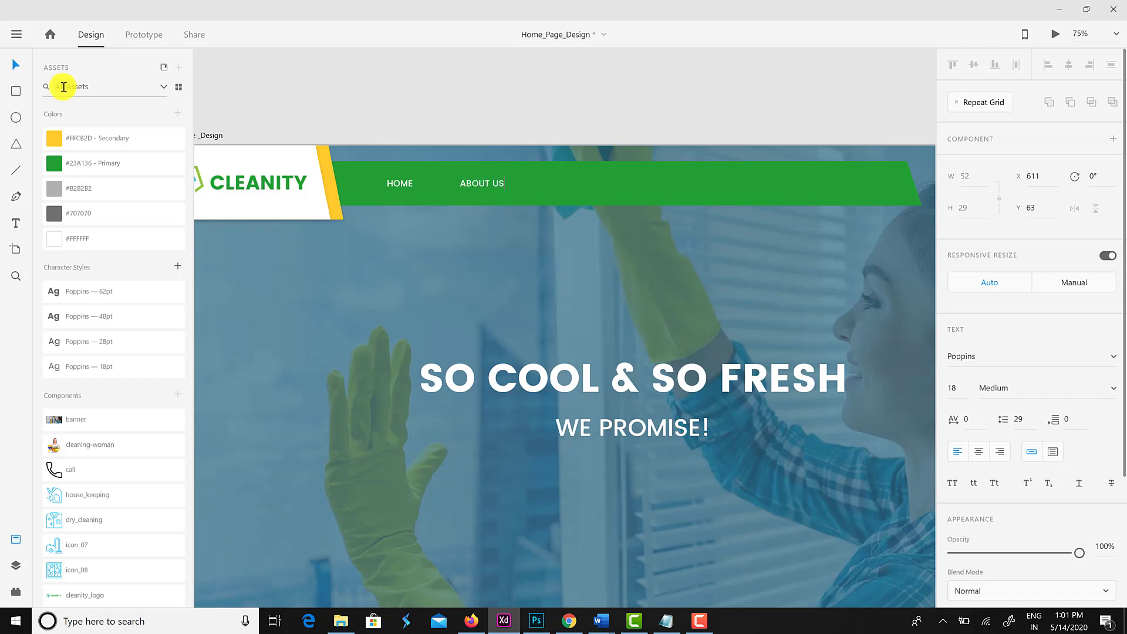
{"action": "left_click", "coordinate": [16, 64]}
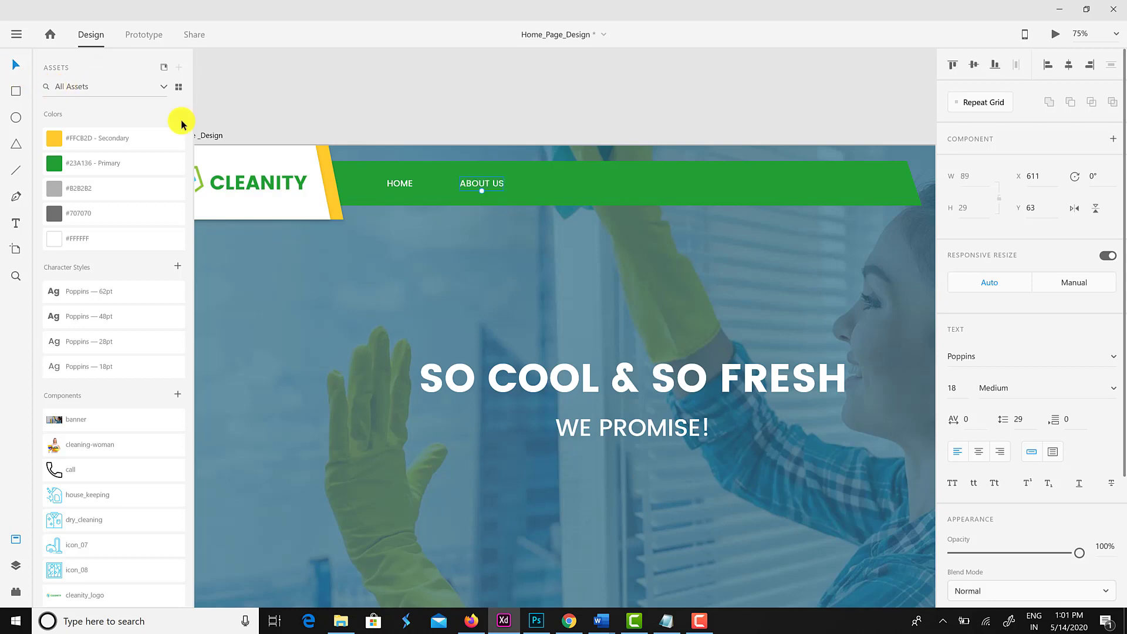
{"action": "left_click_drag", "start_coordinate": [483, 183], "coordinate": [569, 181]}
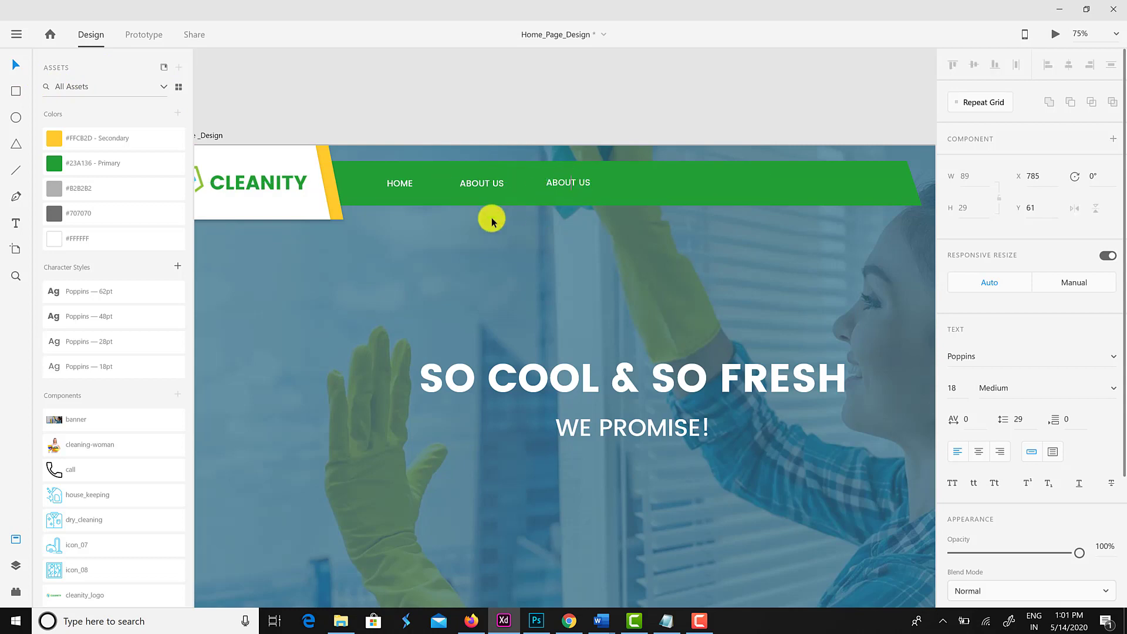
{"action": "triple_click", "coordinate": [571, 181]}
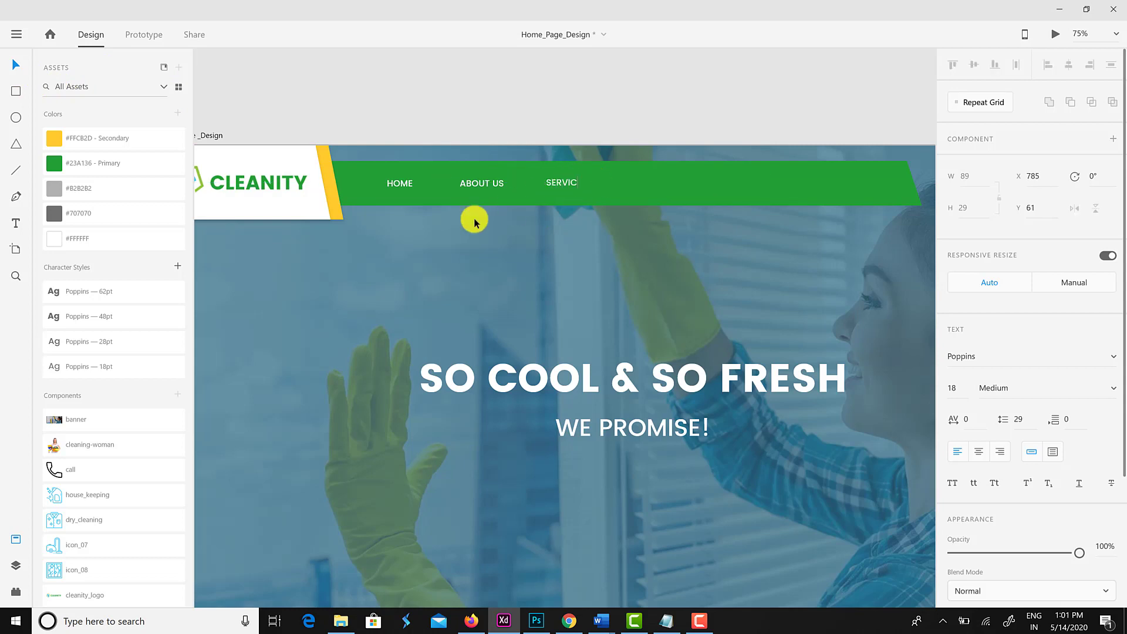
{"action": "left_click", "coordinate": [23, 66]}
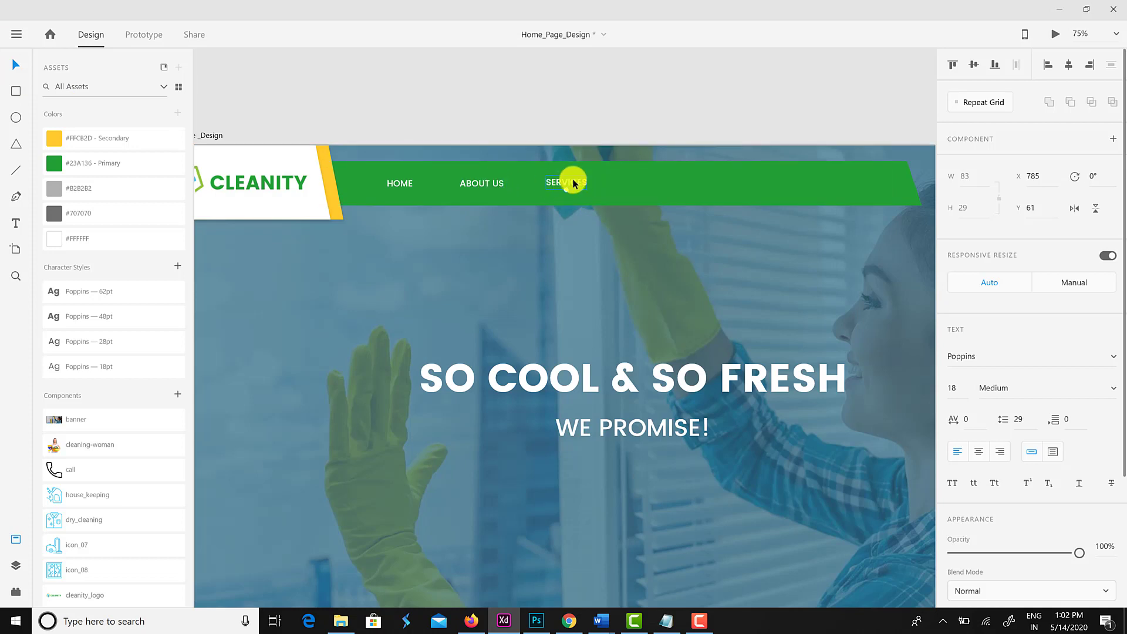
Duplicate further menu labels along the bar: PAY FOR PERFORMANCE at about X 963 and LOCATIONS at about X 1217.
{"action": "left_click_drag", "start_coordinate": [574, 182], "coordinate": [662, 187]}
{"action": "double_click", "coordinate": [652, 183]}
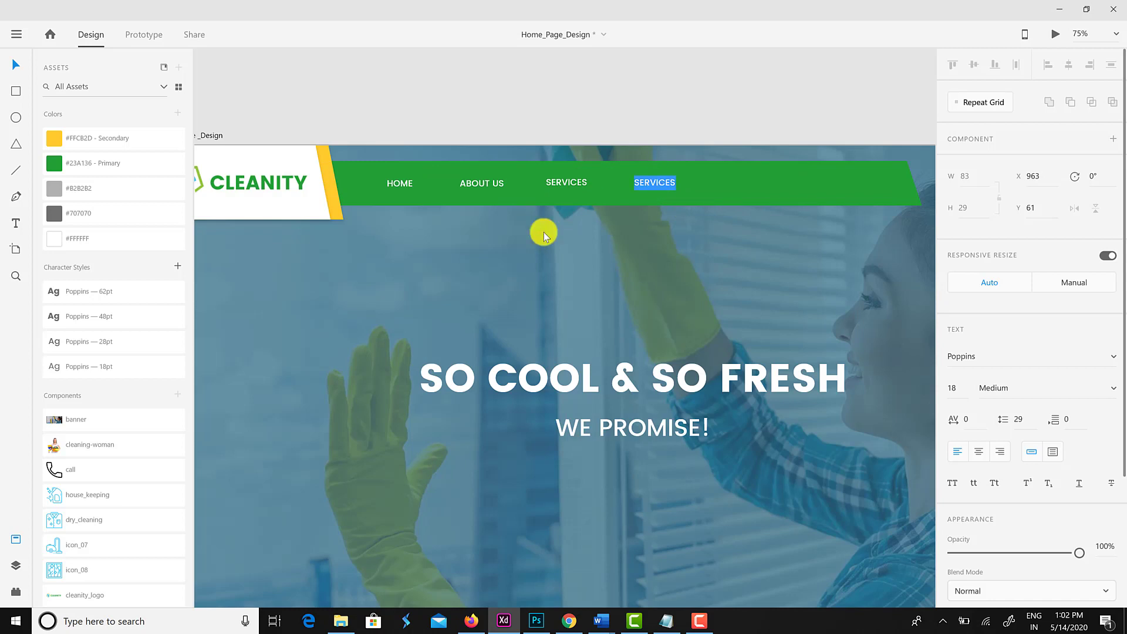
{"action": "type", "text": "PAY FOR PERFORMAN"}
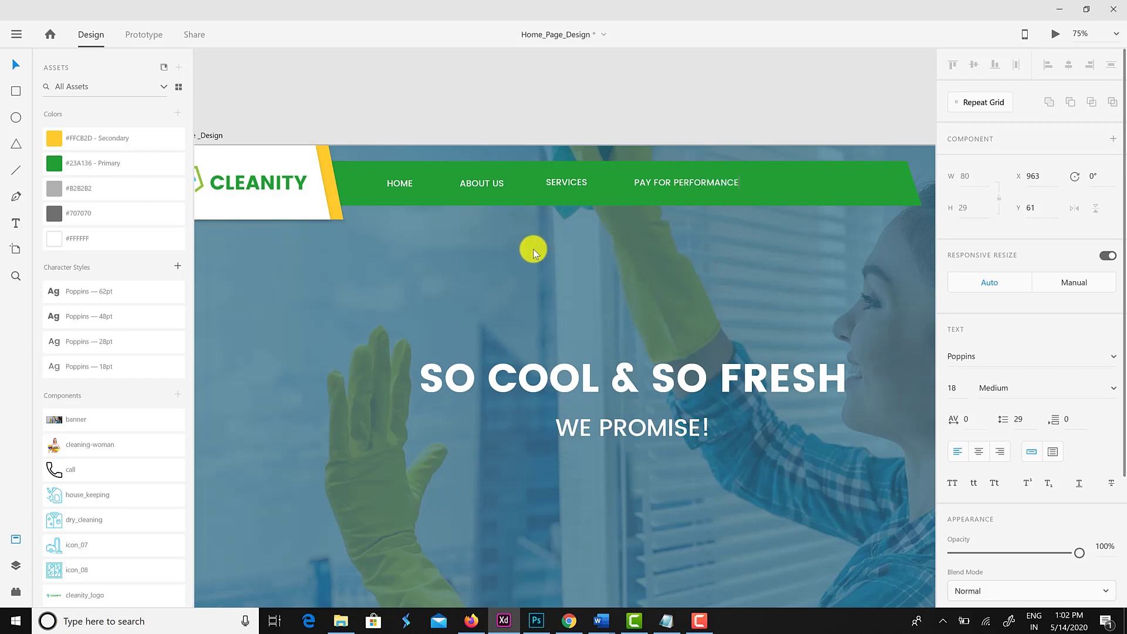
{"action": "left_click", "coordinate": [14, 64]}
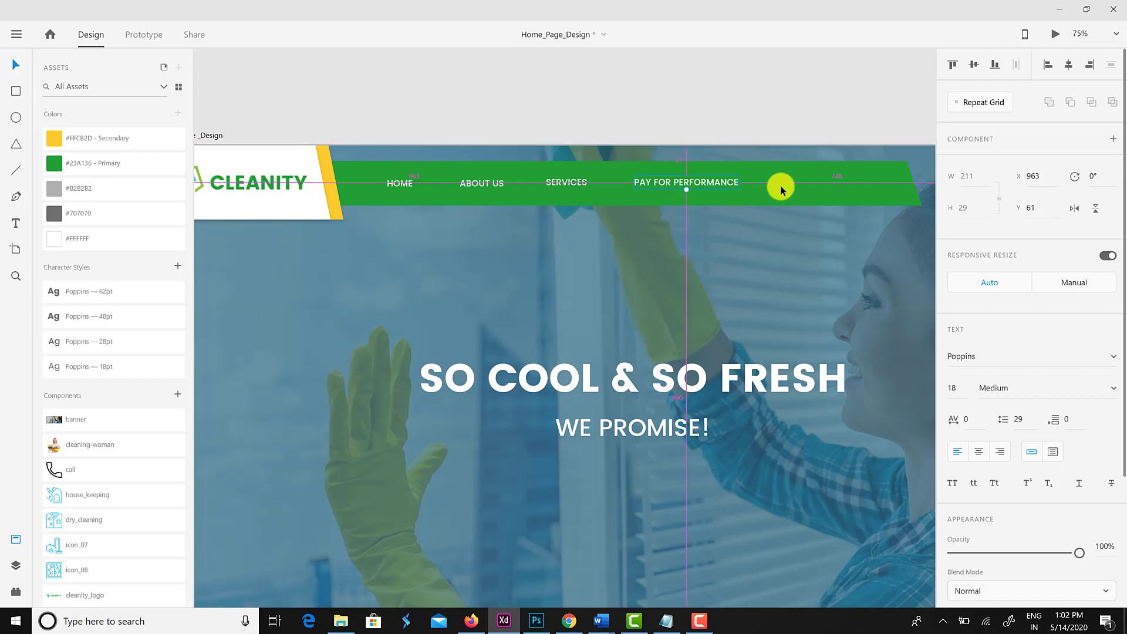
{"action": "left_click_drag", "start_coordinate": [707, 182], "coordinate": [819, 182]}
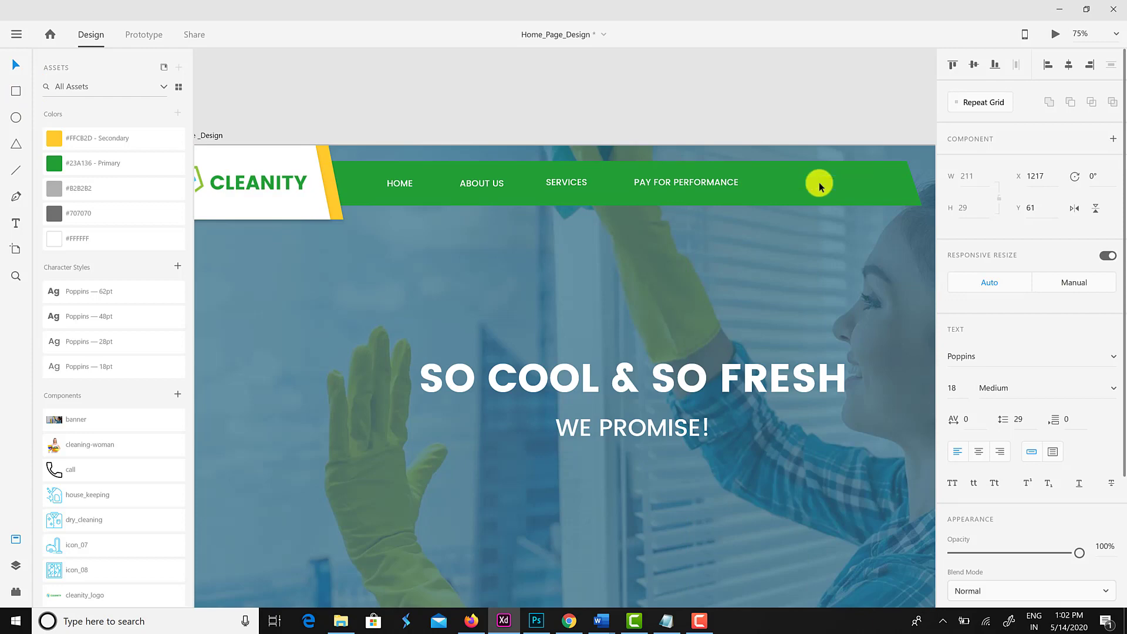
{"action": "double_click", "coordinate": [818, 182]}
{"action": "type", "text": "LOCATIONS"}
Duplicate LOCATIONS to about X 1407 at the bar's end and change the copy's text to CONTACT US.
{"action": "left_click_drag", "start_coordinate": [805, 183], "coordinate": [892, 182]}
{"action": "double_click", "coordinate": [878, 182]}
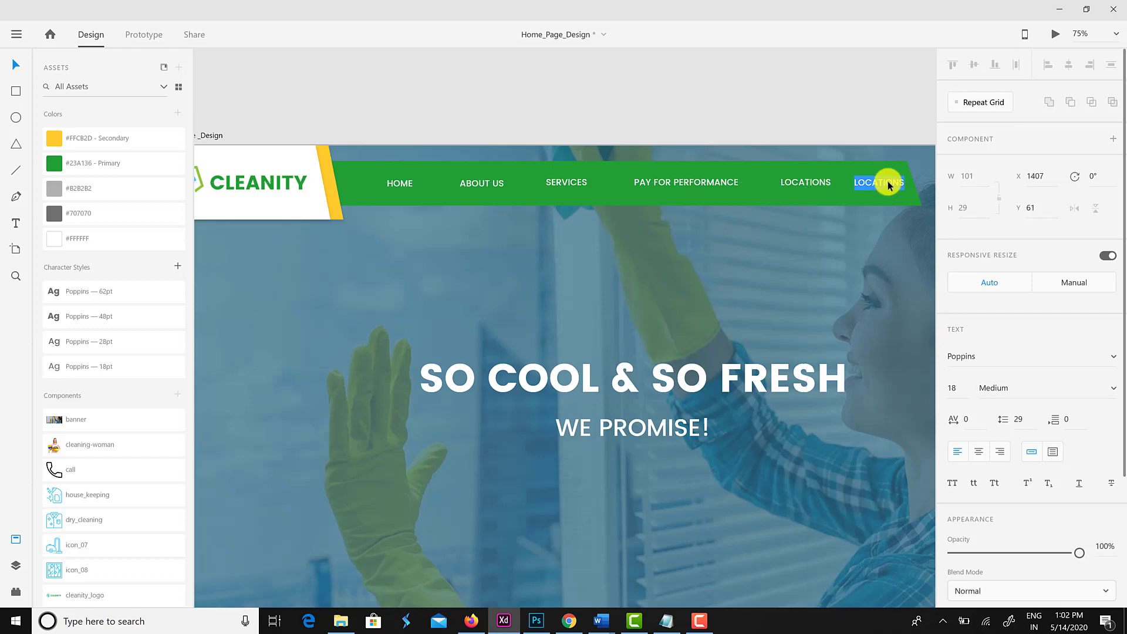
{"action": "left_click", "coordinate": [875, 181]}
{"action": "type", "text": "CONTACT US"}
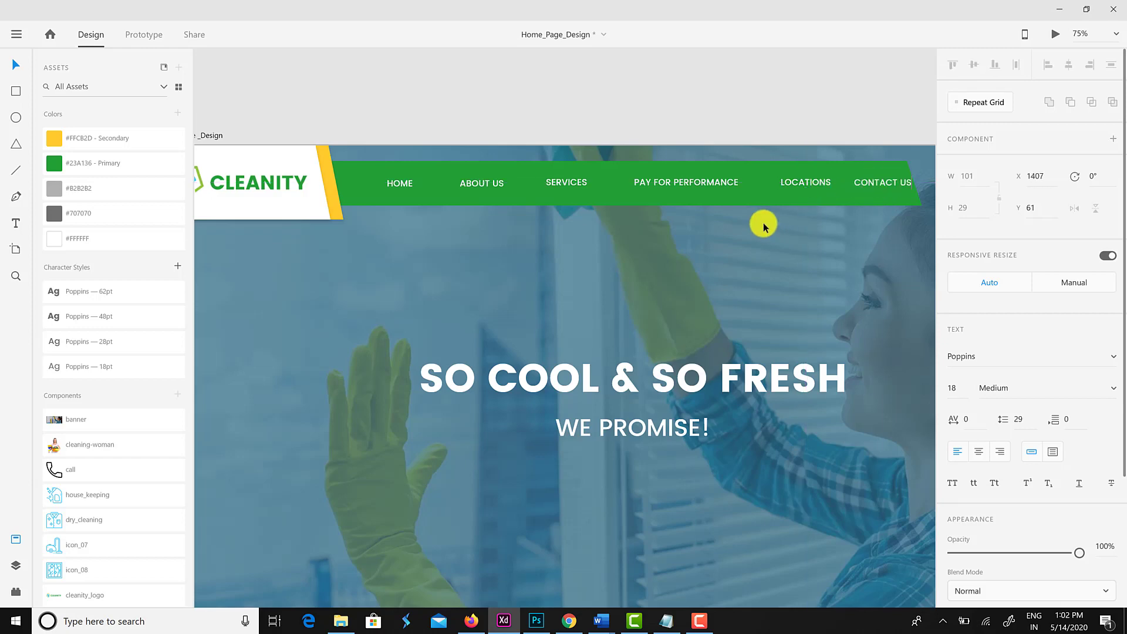
{"action": "left_click", "coordinate": [13, 70]}
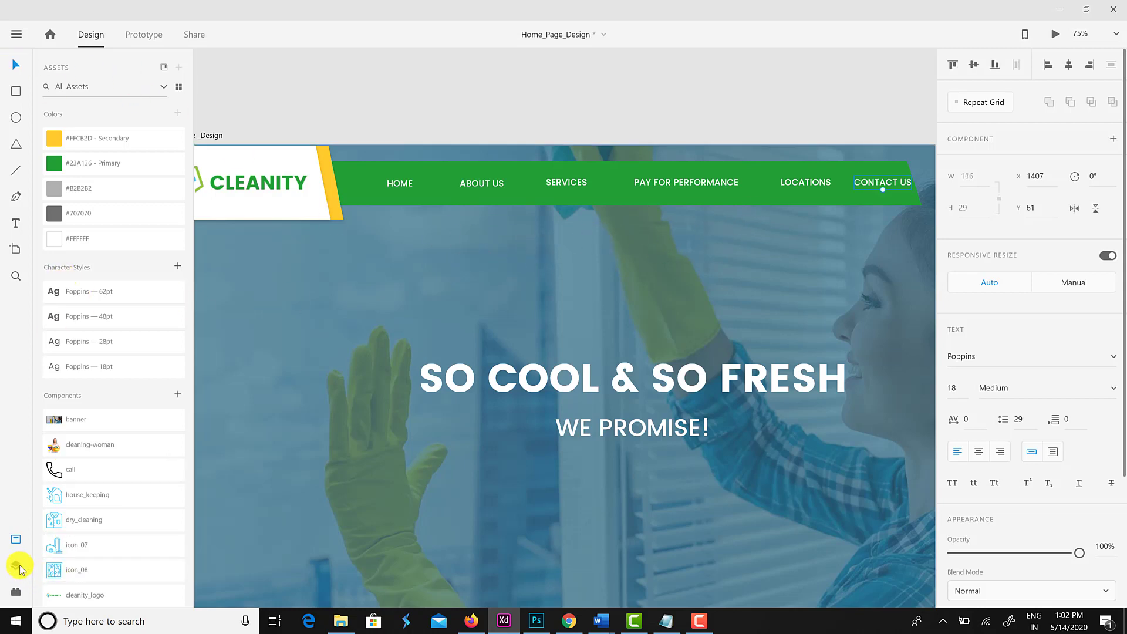
Distribute the six menu labels from HOME to CONTACT US evenly in the horizontal direction.
{"action": "left_click", "coordinate": [19, 568]}
{"action": "left_click", "coordinate": [67, 220], "text": "shift"}
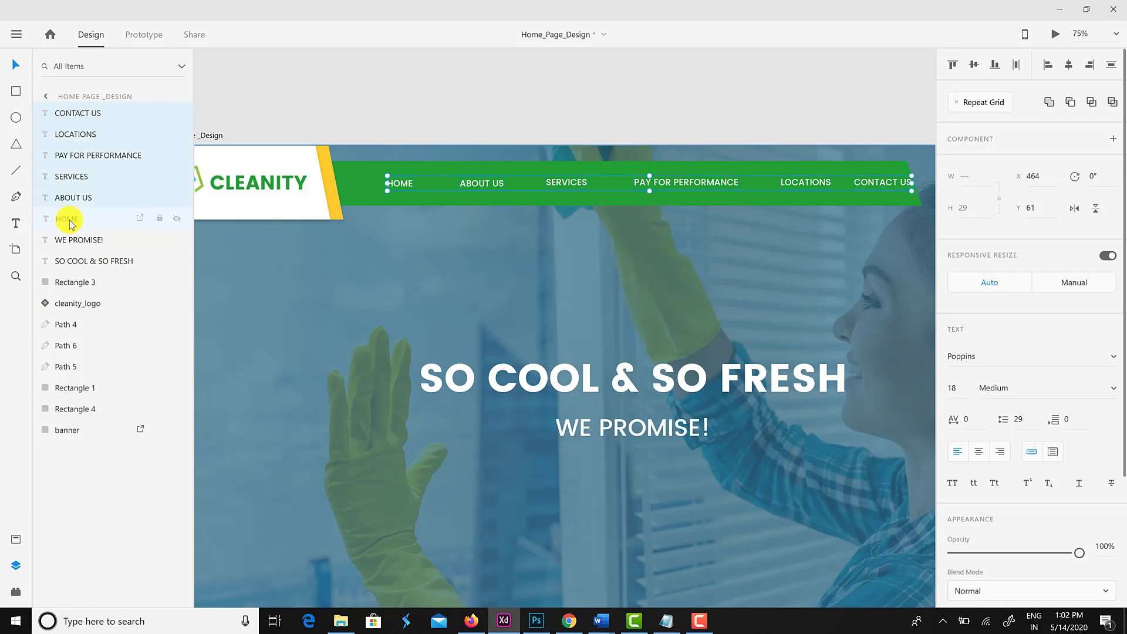
{"action": "left_click", "coordinate": [1015, 66]}
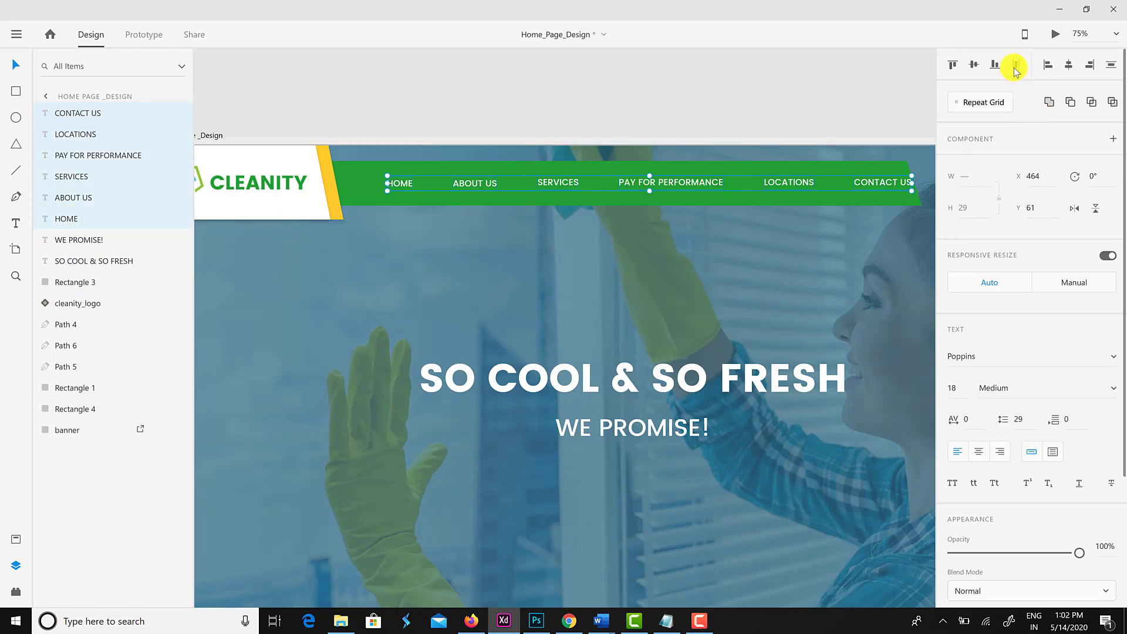
Shift the six menu labels together to X 397 and align their vertical middles.
{"action": "key", "text": "shift+Left"}
{"action": "key", "text": "shift+Left"}
{"action": "key", "text": "shift+Left"}
{"action": "key", "text": "shift+Left"}
{"action": "key", "text": "shift+Left"}
{"action": "key", "text": "shift+Left"}
{"action": "key", "text": "shift+Left"}
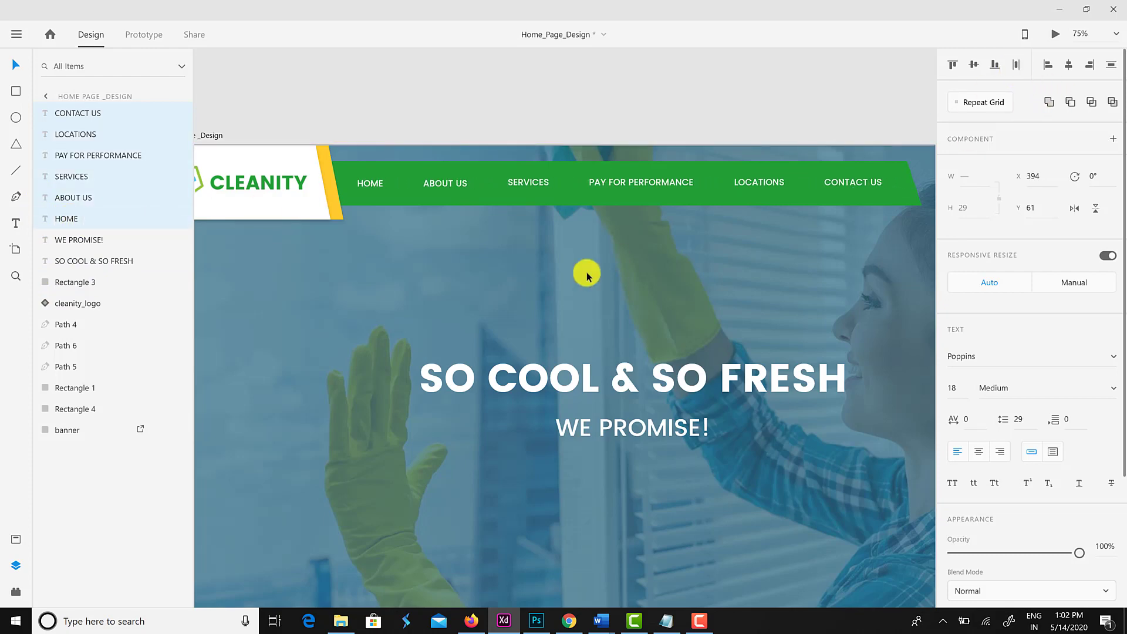
{"action": "key", "text": "Right"}
{"action": "key", "text": "Right"}
{"action": "key", "text": "Right"}
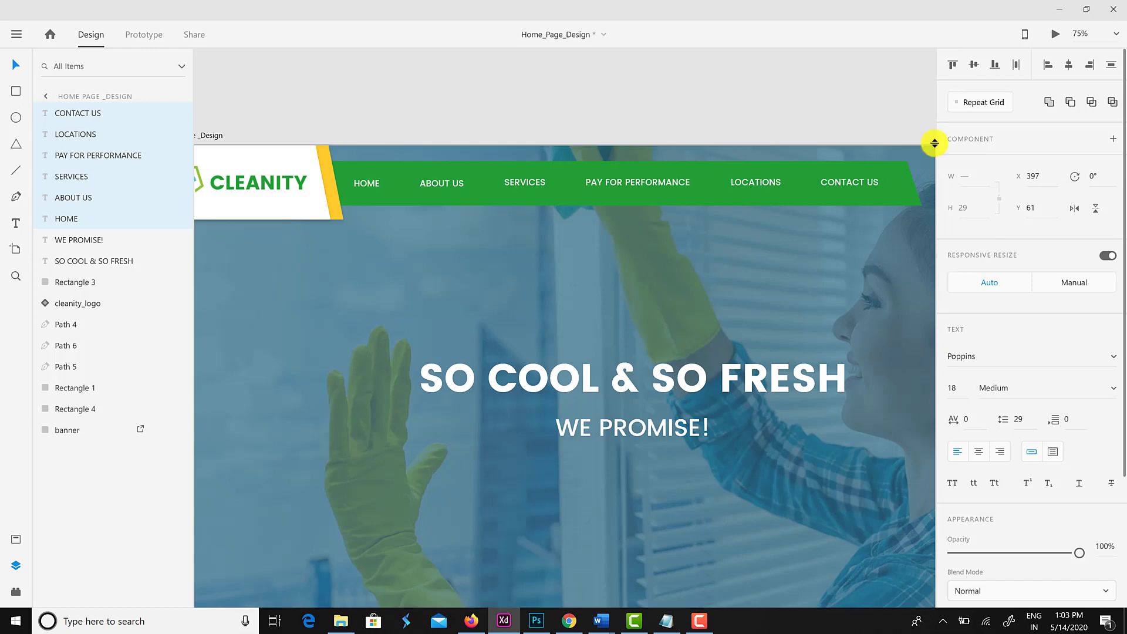
{"action": "left_click", "coordinate": [975, 65]}
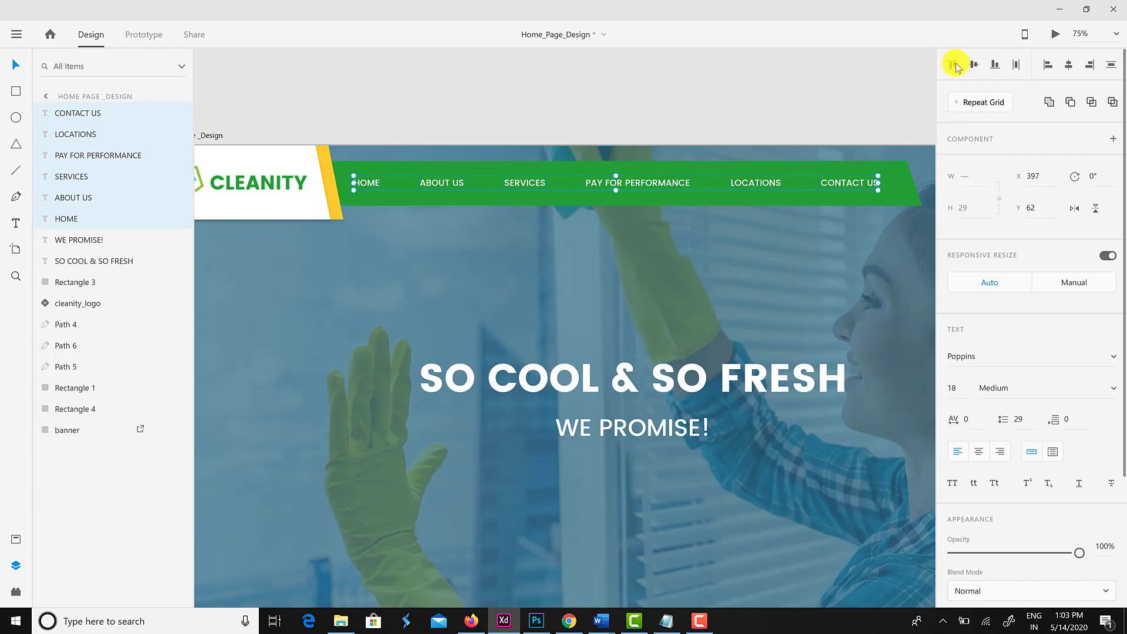
{"action": "left_click", "coordinate": [737, 291]}
Extend the Home Page _Design artboard downward to a height of about 2241 px and show its 12-column layout grid.
{"action": "scroll", "coordinate": [738, 292], "scroll_direction": "down", "scroll_amount": 3}
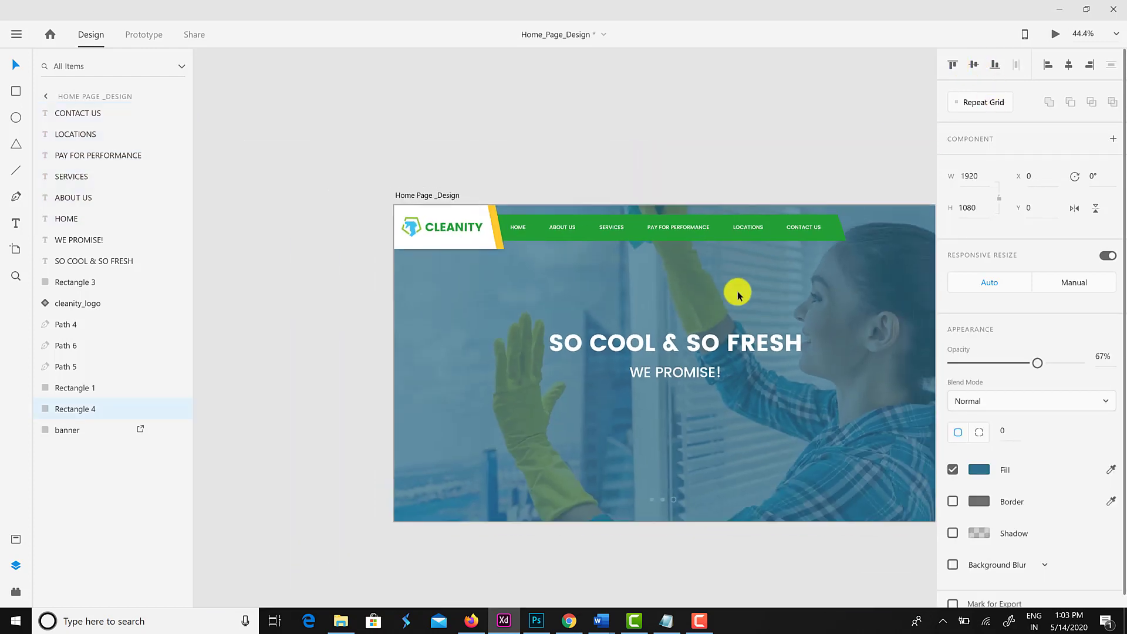
{"action": "left_click_drag", "start_coordinate": [778, 296], "coordinate": [716, 267]}
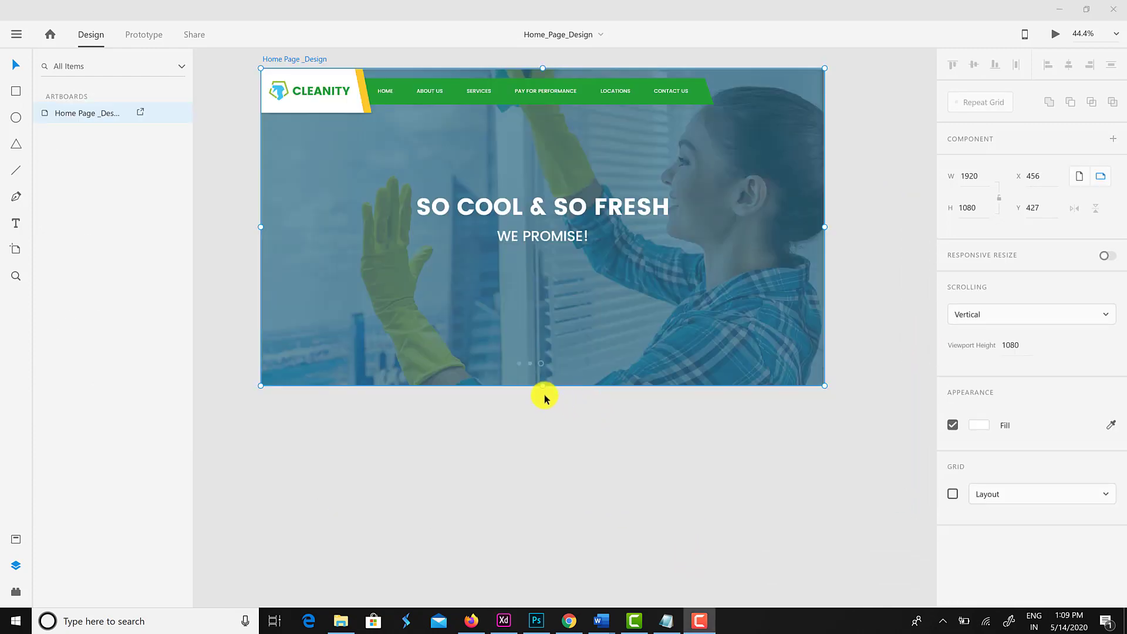
{"action": "left_click_drag", "start_coordinate": [541, 385], "coordinate": [545, 493]}
{"action": "scroll", "coordinate": [552, 449], "scroll_direction": "up", "scroll_amount": 5}
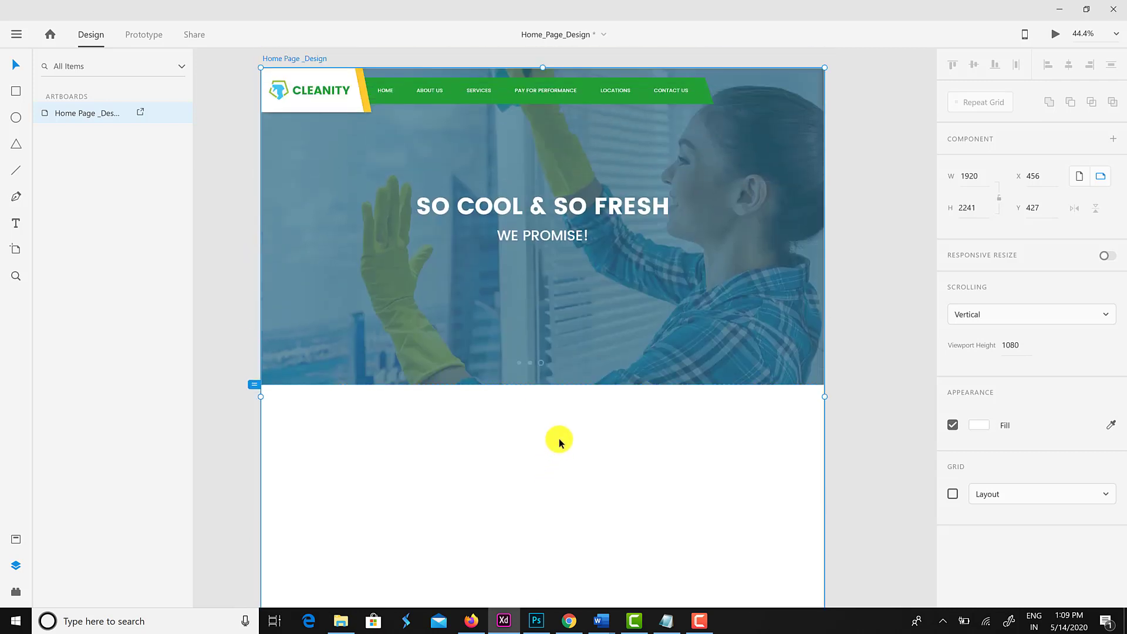
{"action": "left_click", "coordinate": [861, 334]}
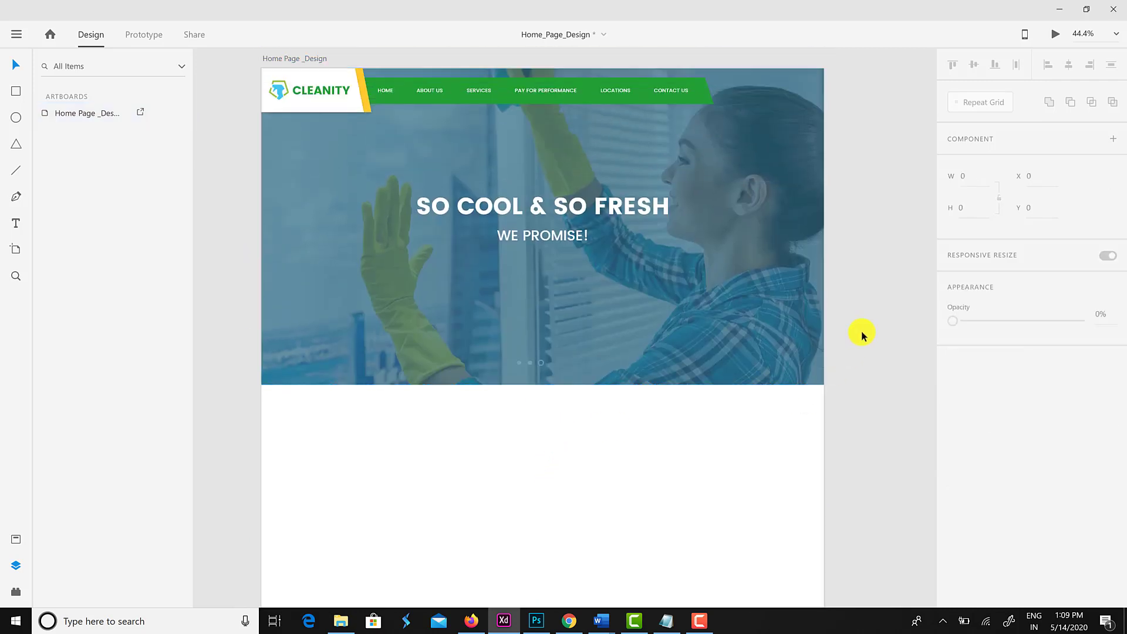
{"action": "left_click", "coordinate": [282, 57]}
{"action": "scroll", "coordinate": [798, 437], "scroll_direction": "up", "scroll_amount": 5}
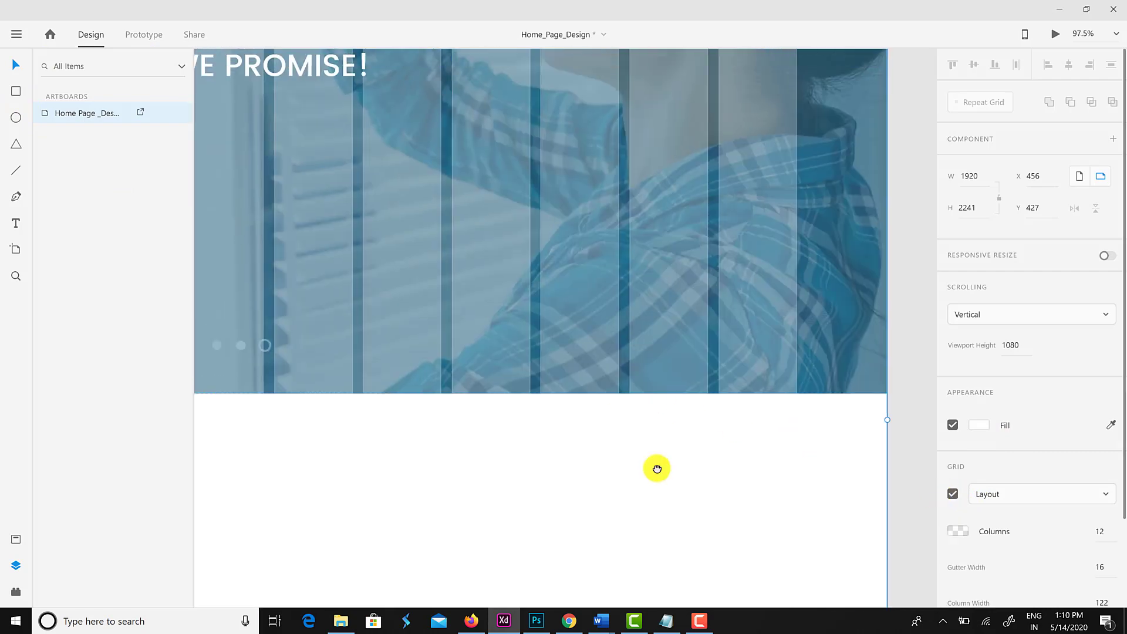
Draw a rectangle over the banner's lower edge at about X 1366, Y 864, and set its size to 400 by 300 px.
{"action": "left_click", "coordinate": [16, 91]}
{"action": "left_click_drag", "start_coordinate": [532, 251], "coordinate": [796, 434]}
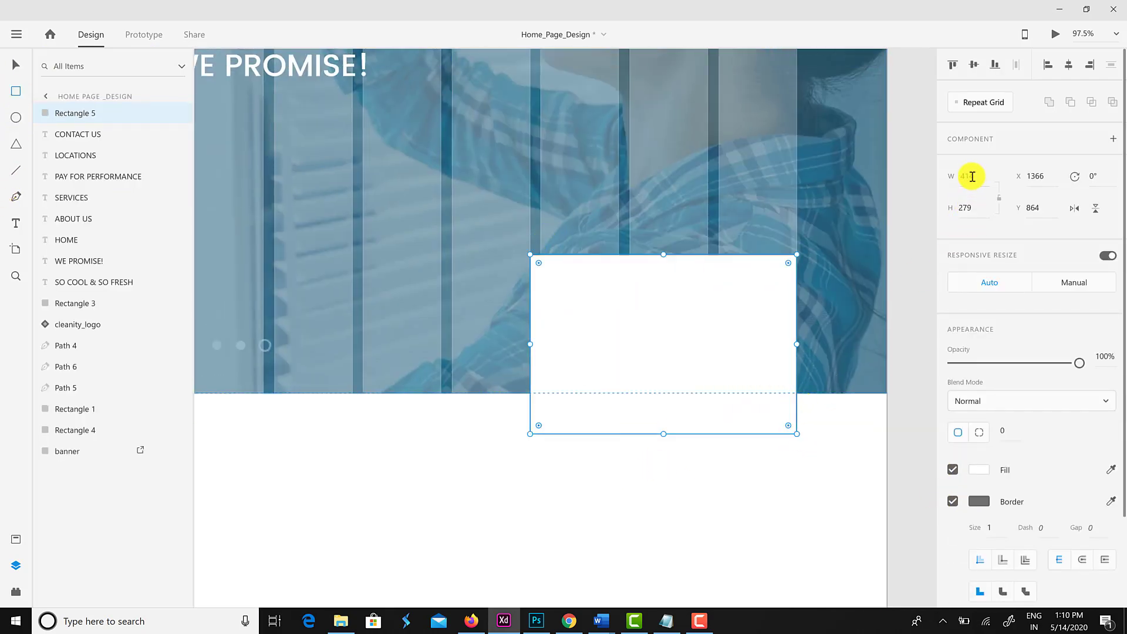
{"action": "type", "text": "400"}
{"action": "key", "text": "Tab"}
{"action": "type", "text": "300"}
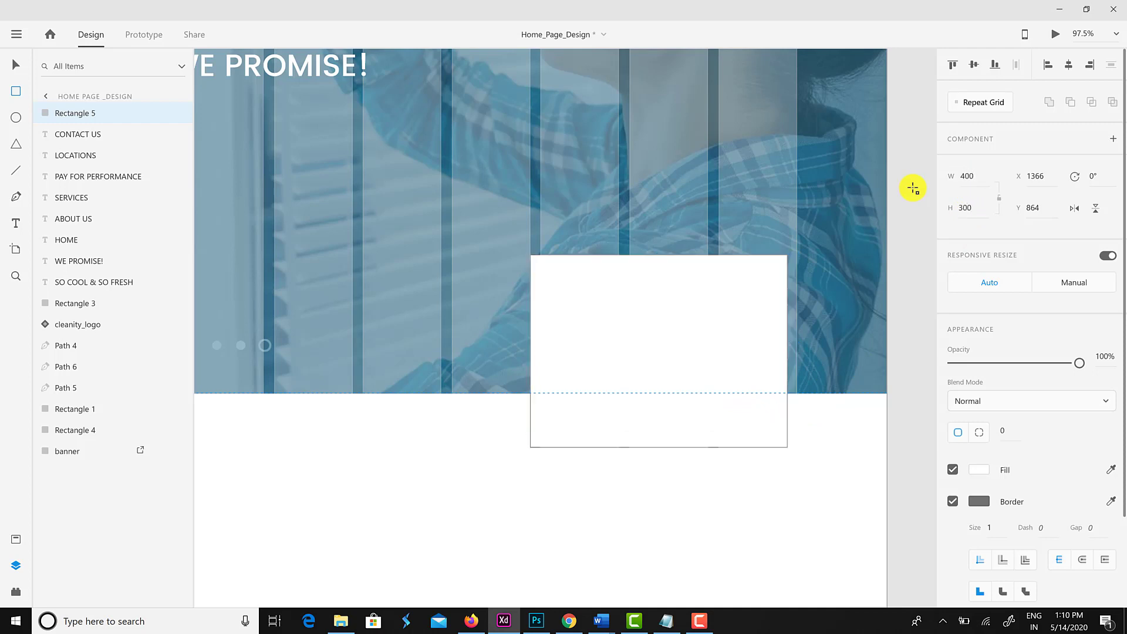
Set the white rectangle's size to 300 by 150 px.
{"action": "key", "text": "Return"}
{"action": "type", "text": "3"}
{"action": "key", "text": "Return"}
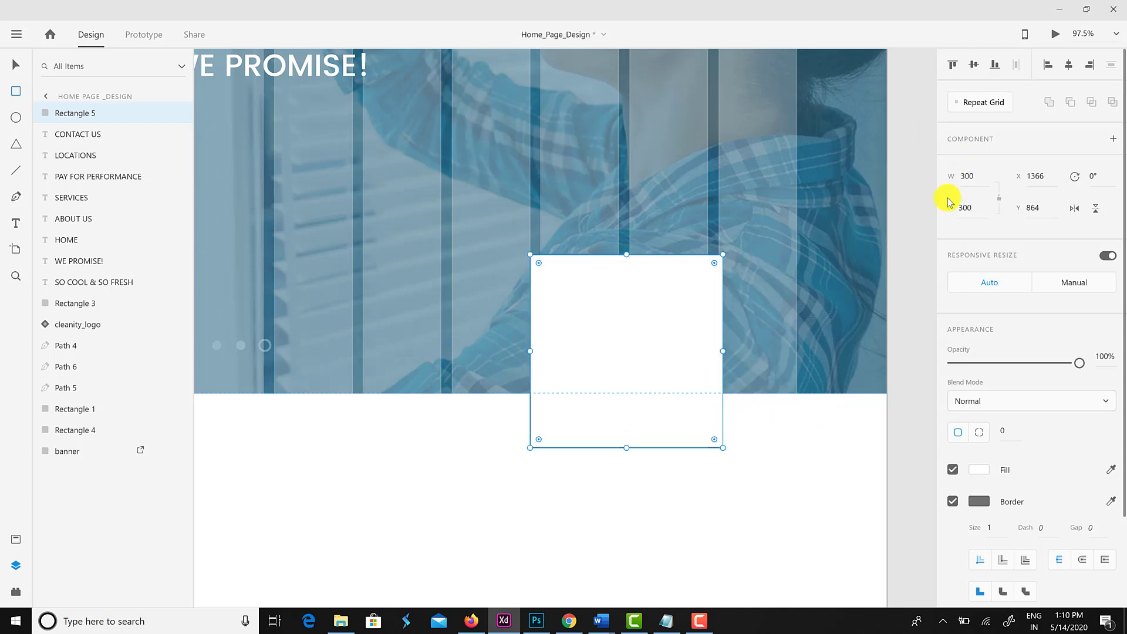
{"action": "type", "text": "150"}
{"action": "key", "text": "Return"}
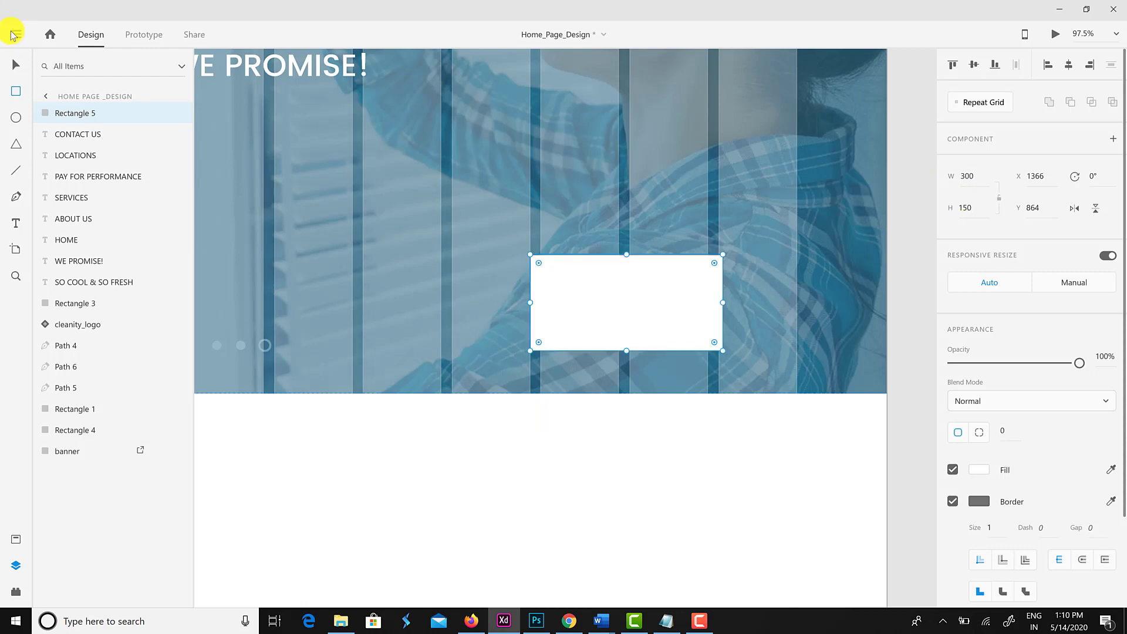
Move the white rectangle onto the banner's lower edge, widen it to about 414 px, and place it at X 1366, Y 990.5.
{"action": "left_click", "coordinate": [16, 64]}
{"action": "left_click_drag", "start_coordinate": [633, 327], "coordinate": [684, 377]}
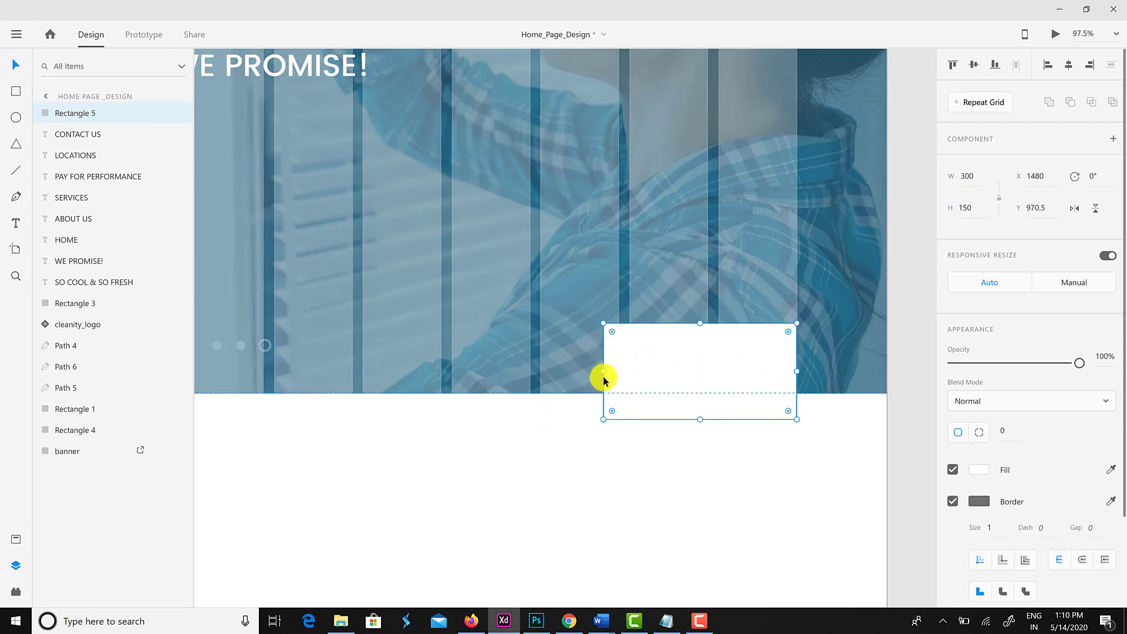
{"action": "left_click_drag", "start_coordinate": [595, 371], "coordinate": [530, 372]}
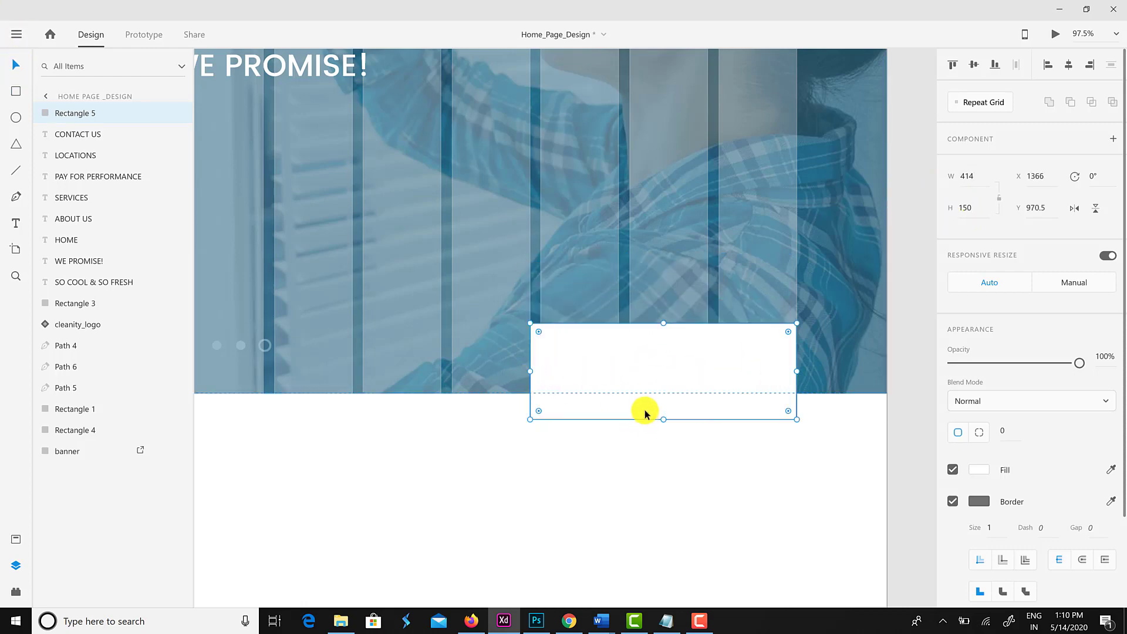
{"action": "left_click_drag", "start_coordinate": [644, 414], "coordinate": [644, 425]}
{"action": "key", "text": "ctrl+0"}
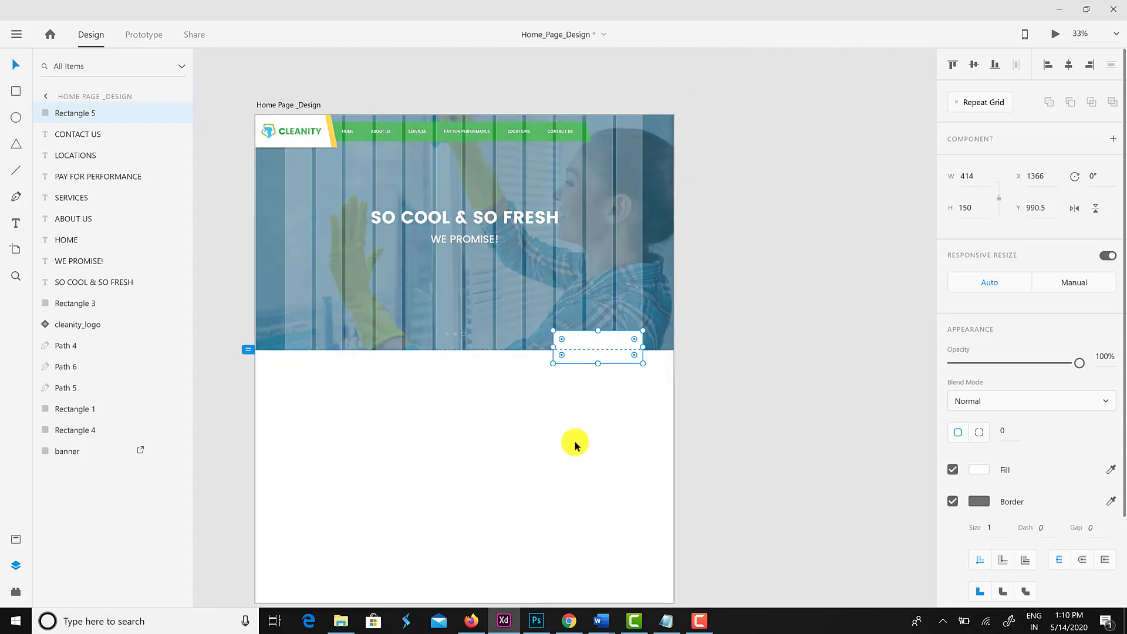
Fill the rectangle with the Secondary yellow #FFCB2D and extend it leftward and upward to about 536 by 200 px.
{"action": "left_click", "coordinate": [16, 539]}
{"action": "left_click", "coordinate": [70, 138]}
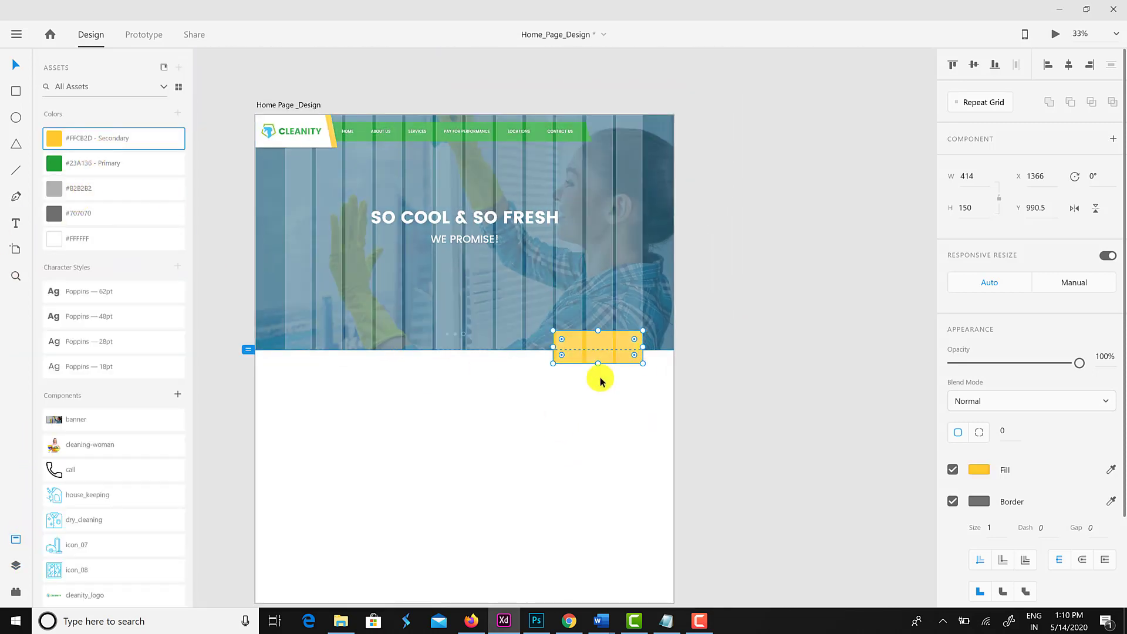
{"action": "left_click_drag", "start_coordinate": [553, 348], "coordinate": [546, 348]}
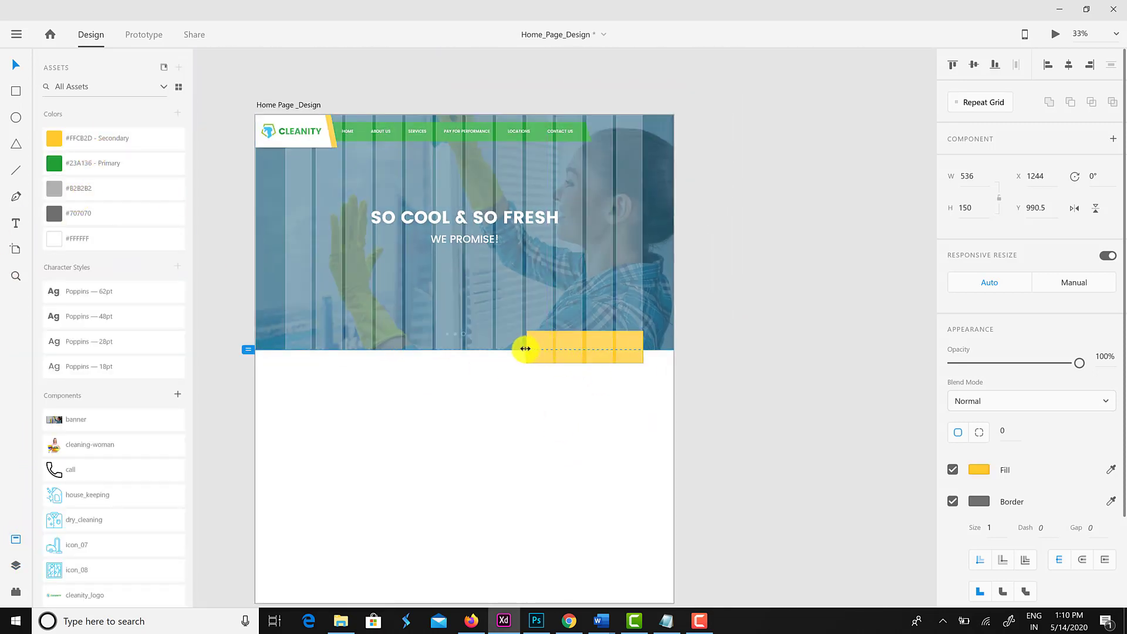
{"action": "left_click_drag", "start_coordinate": [584, 330], "coordinate": [581, 321]}
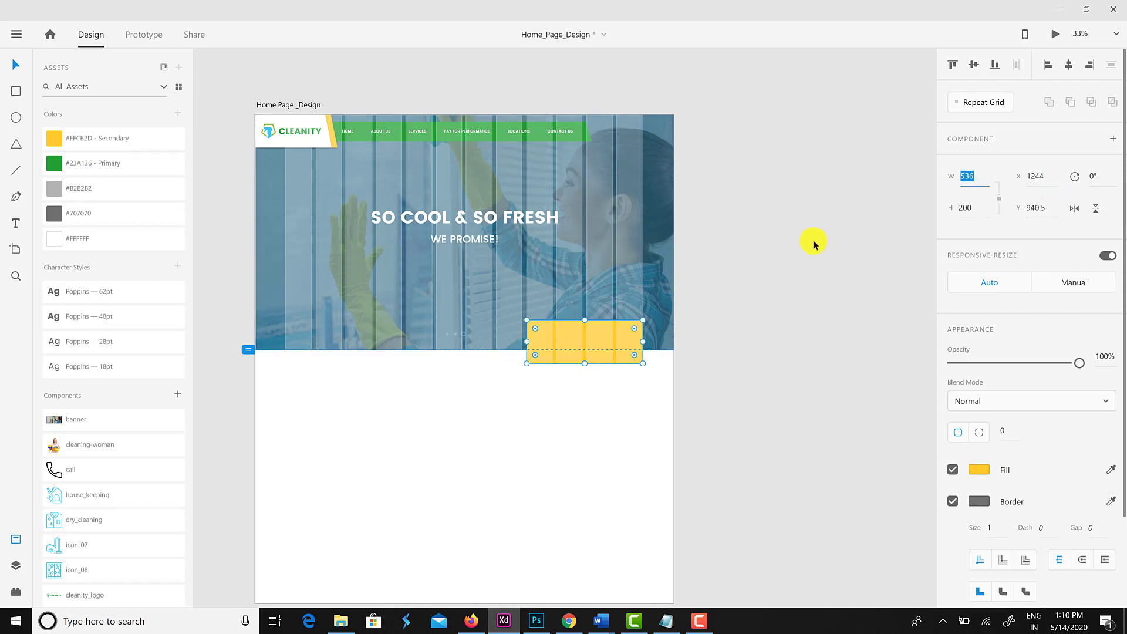
Set the yellow rectangle's size to 530 by 220 px and shift it down to Y 955.5.
{"action": "key", "text": "Tab"}
{"action": "type", "text": "220"}
{"action": "key", "text": "Return"}
{"action": "left_click_drag", "start_coordinate": [614, 340], "coordinate": [614, 343]}
Give the yellow rectangle a drop shadow and remove its border.
{"action": "scroll", "coordinate": [1000, 526], "scroll_direction": "down", "scroll_amount": 2}
{"action": "left_click", "coordinate": [953, 520]}
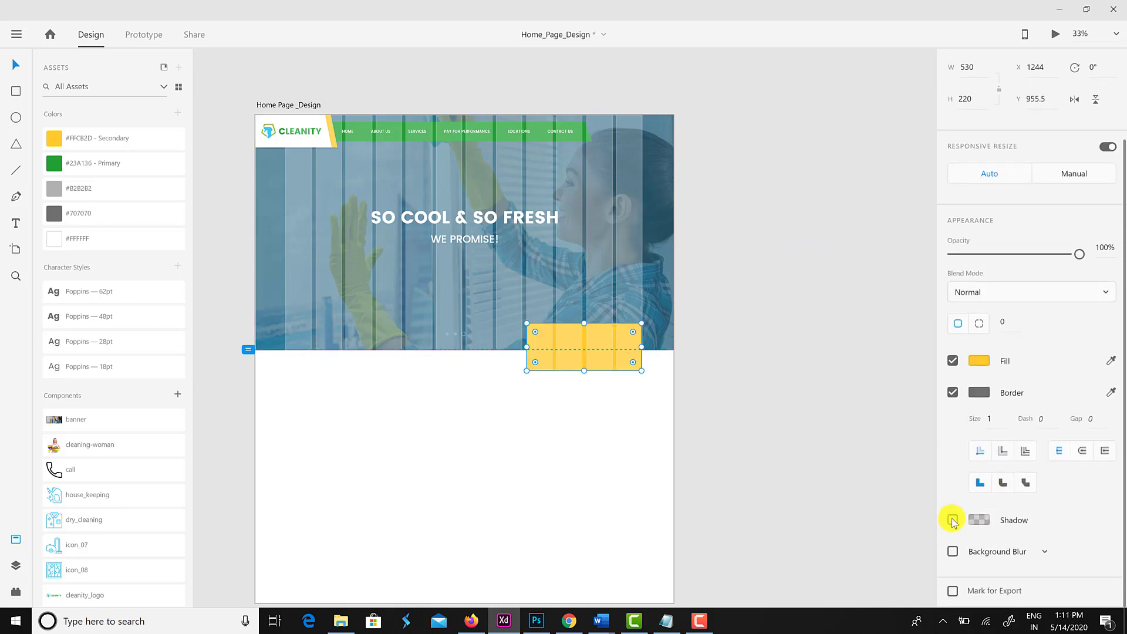
{"action": "left_click", "coordinate": [953, 393]}
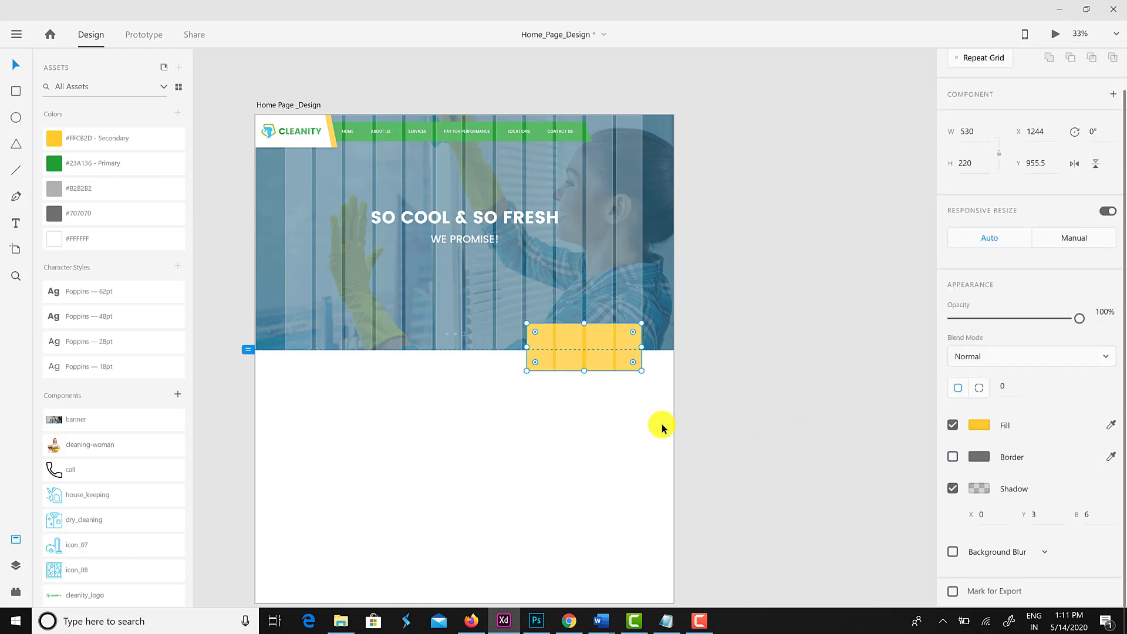
Shift the yellow rectangle to X 1250, Y 959.5 so that its right edge meets the layout columns.
{"action": "scroll", "coordinate": [645, 417], "scroll_direction": "up", "scroll_amount": 10}
{"action": "scroll", "coordinate": [734, 399], "scroll_direction": "down", "scroll_amount": 10}
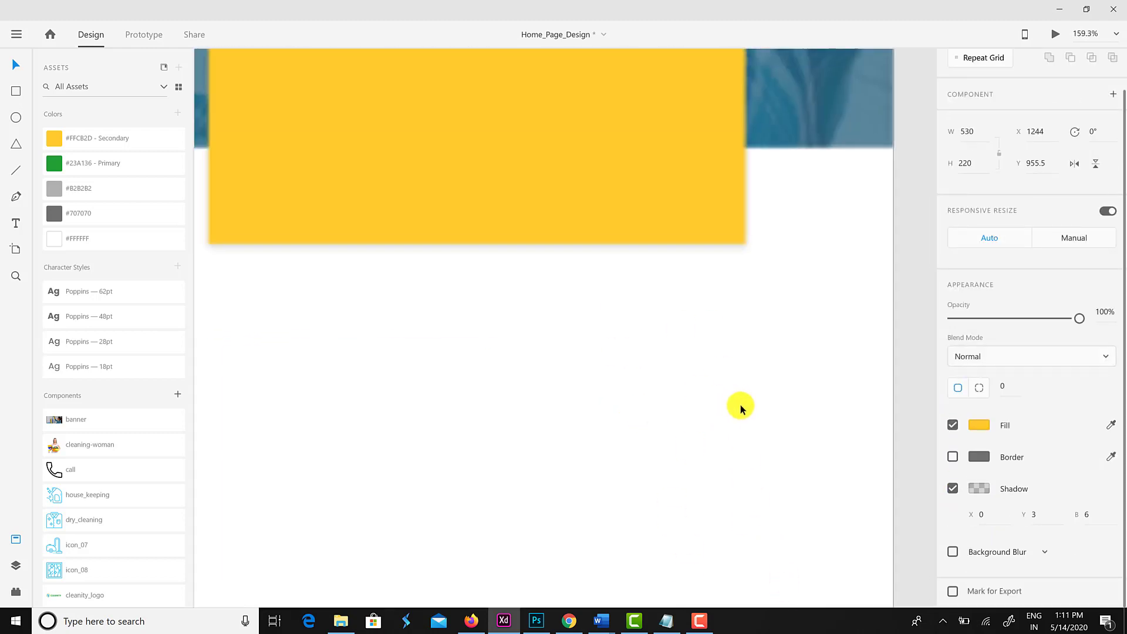
{"action": "scroll", "coordinate": [739, 411], "scroll_direction": "up", "scroll_amount": 2}
{"action": "left_click_drag", "start_coordinate": [720, 302], "coordinate": [700, 289]}
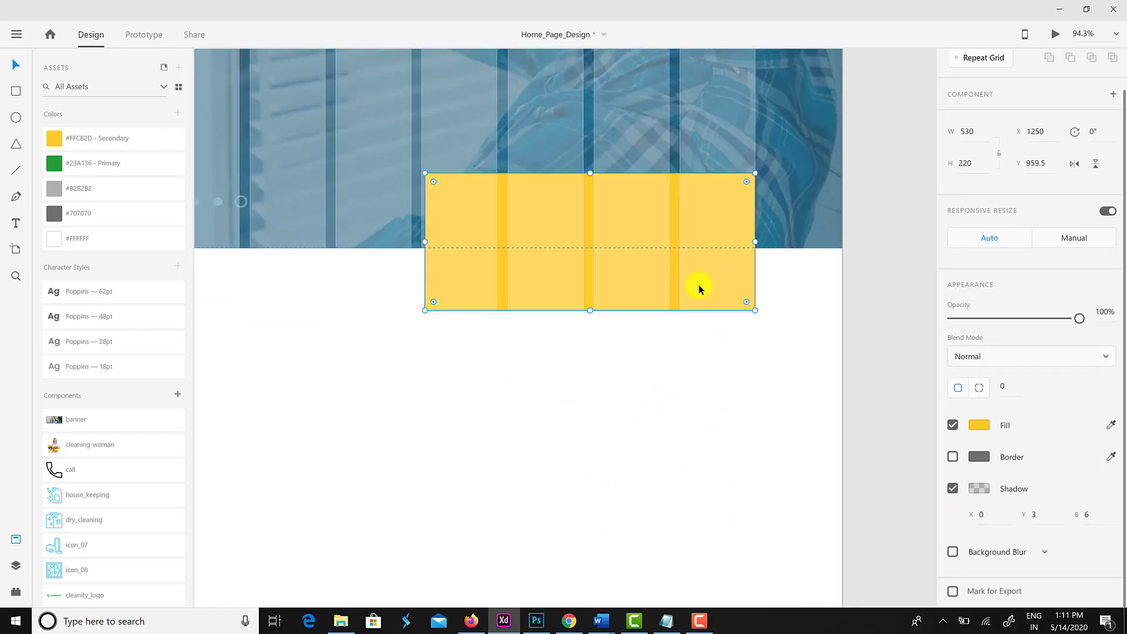
Add the text GET INFORMATION in the upper part of the yellow rectangle.
{"action": "key", "text": "t"}
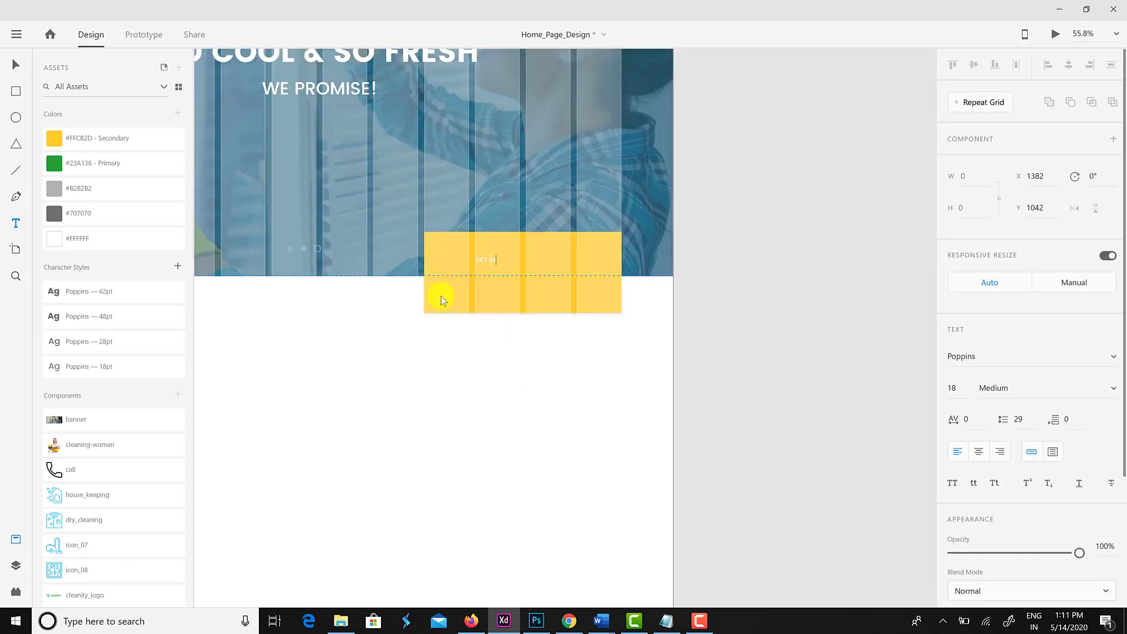
{"action": "type", "text": "ORMATION"}
{"action": "left_click", "coordinate": [16, 65]}
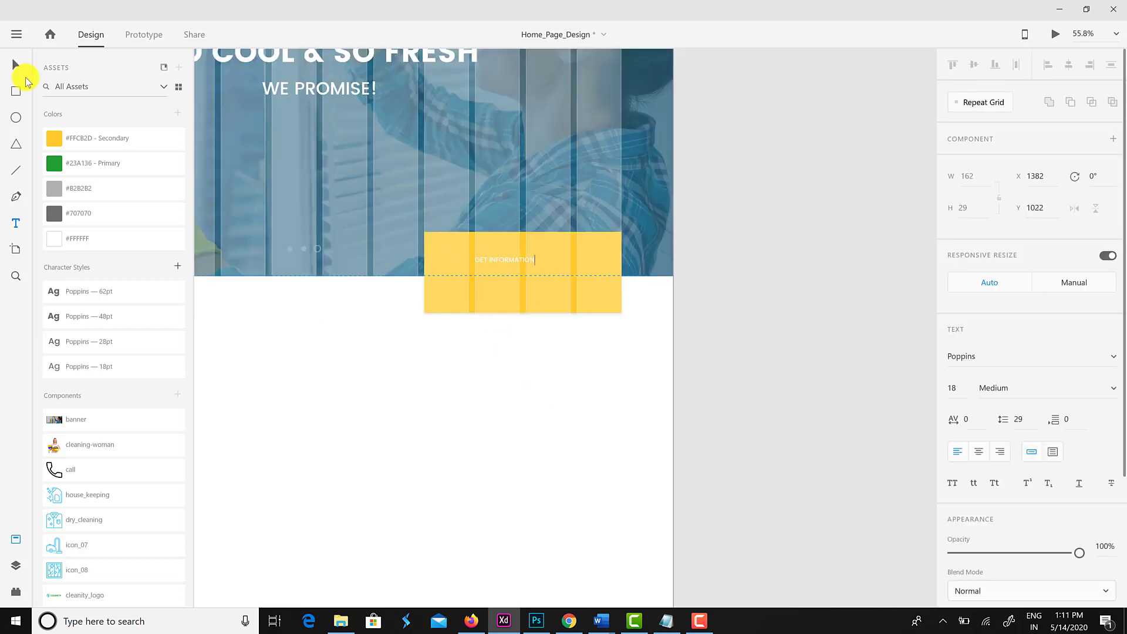
Style the GET INFORMATION text as Poppins 28pt Bold in white #FFFFFF and place it at X 1276, Y 994.
{"action": "left_click", "coordinate": [113, 338]}
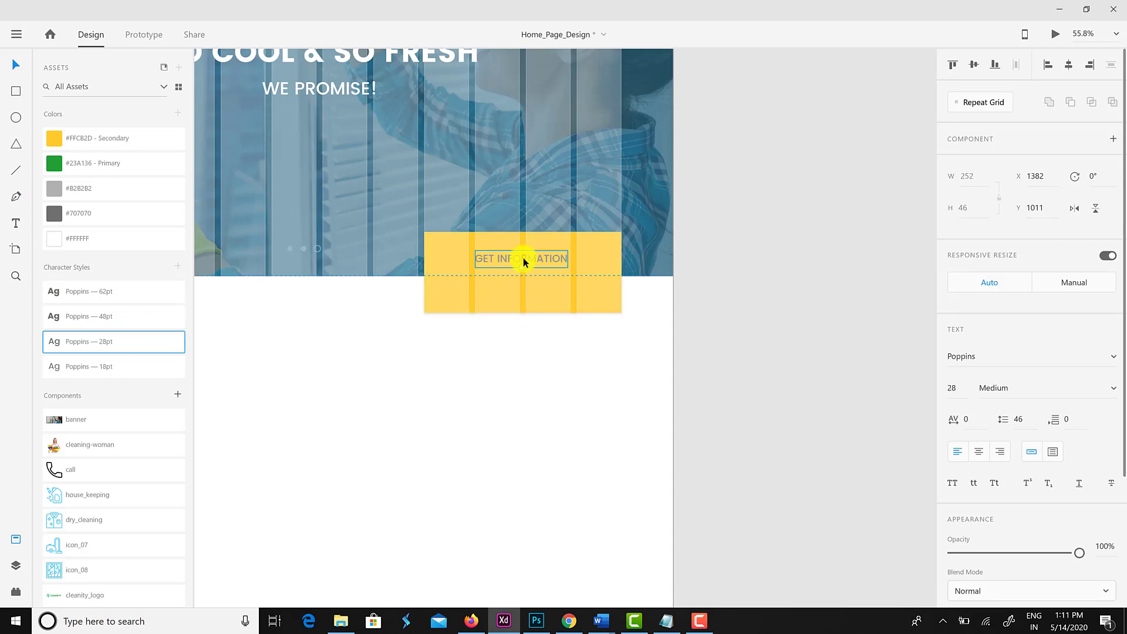
{"action": "left_click_drag", "start_coordinate": [523, 259], "coordinate": [496, 249]}
{"action": "left_click", "coordinate": [1104, 387]}
{"action": "left_click", "coordinate": [992, 513]}
{"action": "left_click", "coordinate": [54, 238]}
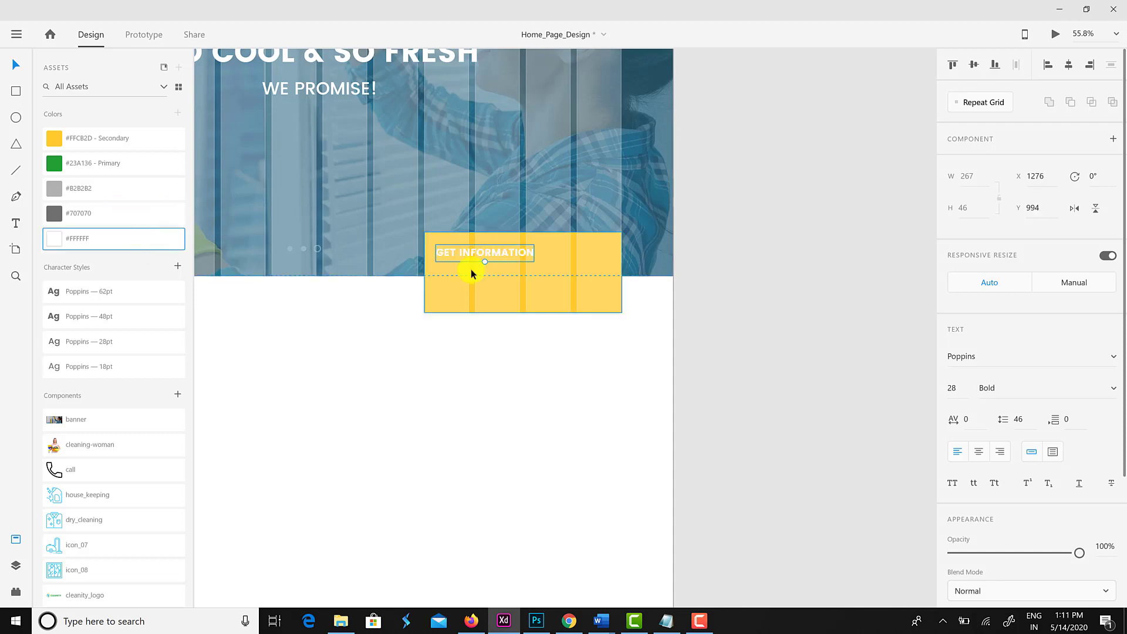
{"action": "left_click", "coordinate": [476, 325]}
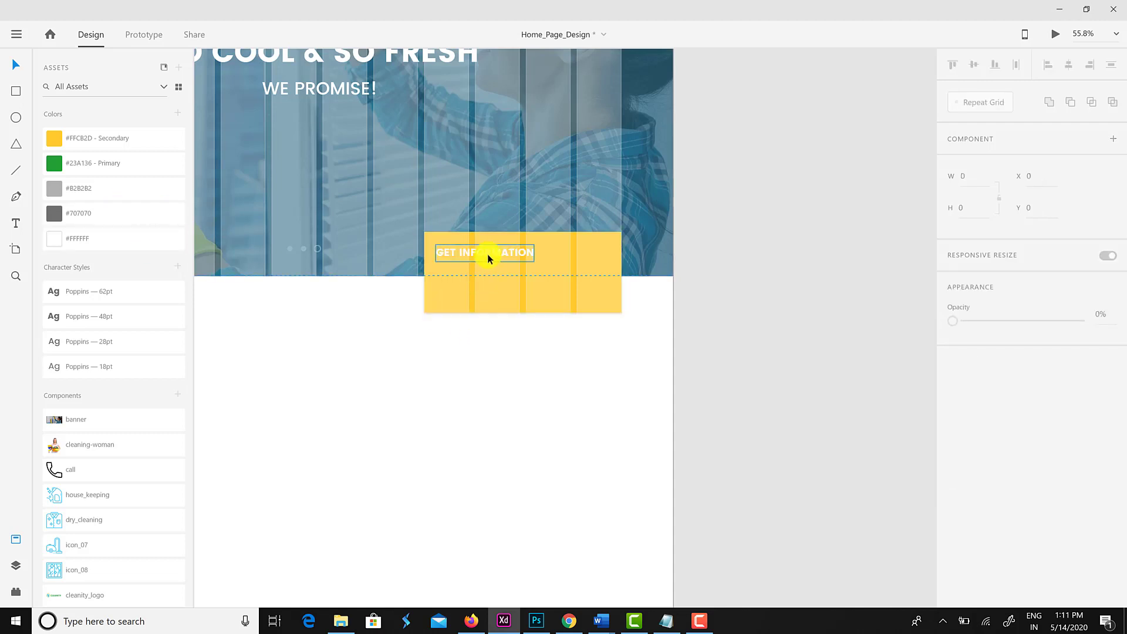
Duplicate the GET INFORMATION text just below it and replace the copy with the contact e-mail and phone number.
{"action": "left_click_drag", "start_coordinate": [485, 254], "coordinate": [490, 275]}
{"action": "double_click", "coordinate": [489, 275]}
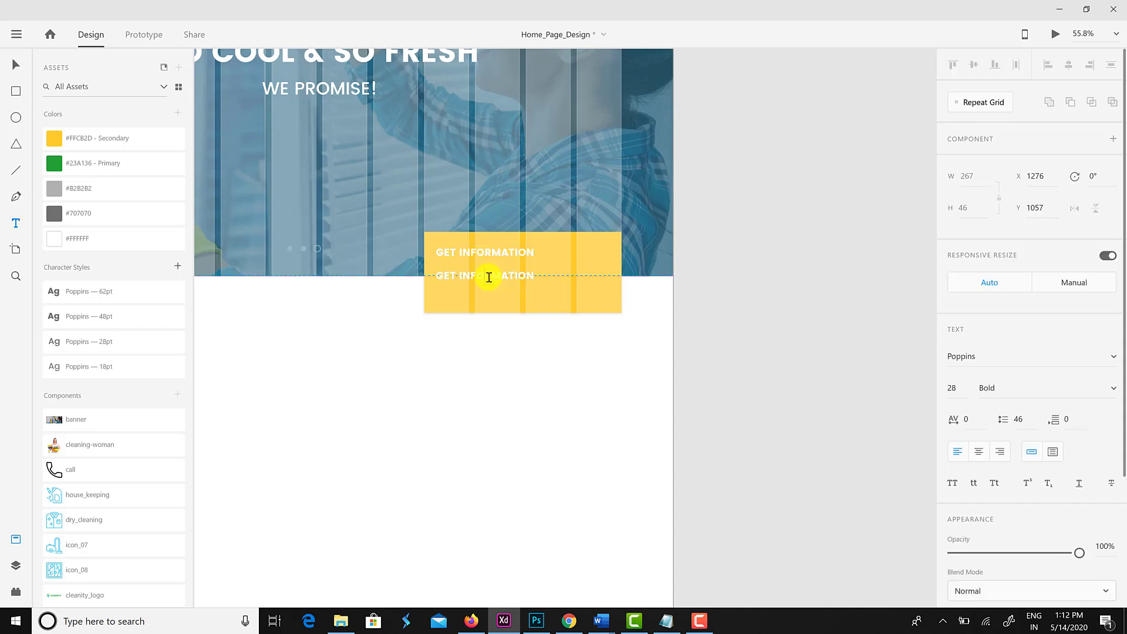
{"action": "key", "text": "ctrl+a"}
{"action": "key", "text": "ctrl+v"}
{"action": "key", "text": "Escape"}
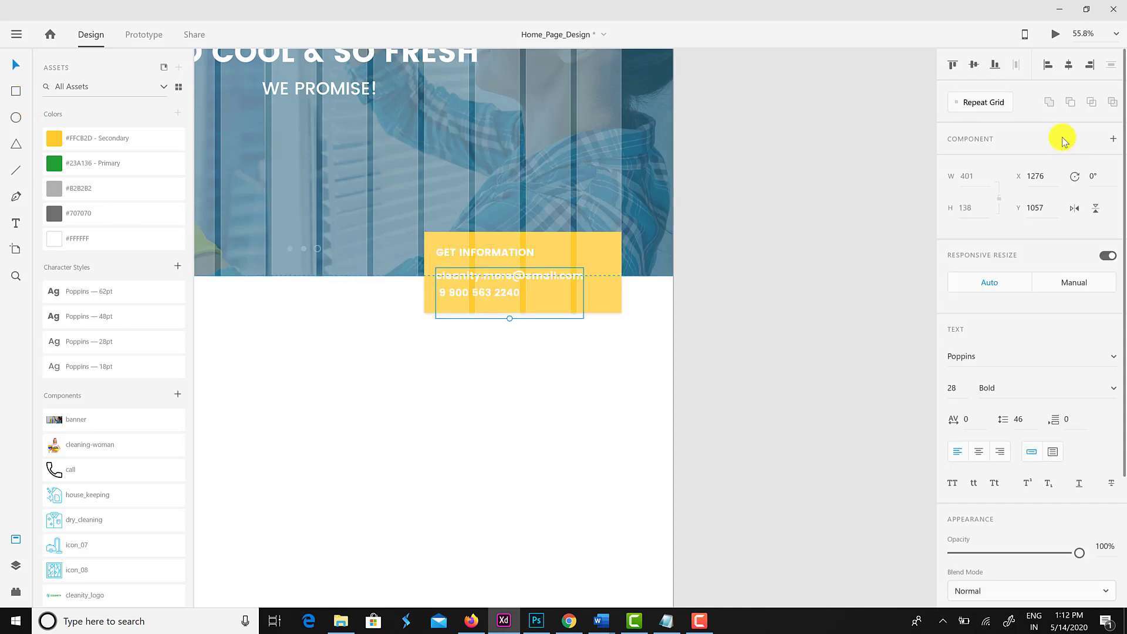
Shift the contact text to X 1257, Y 1061 and apply the Poppins 28pt character style to all of it.
{"action": "left_click_drag", "start_coordinate": [514, 301], "coordinate": [507, 302]}
{"action": "double_click", "coordinate": [515, 296]}
{"action": "key", "text": "ctrl+a"}
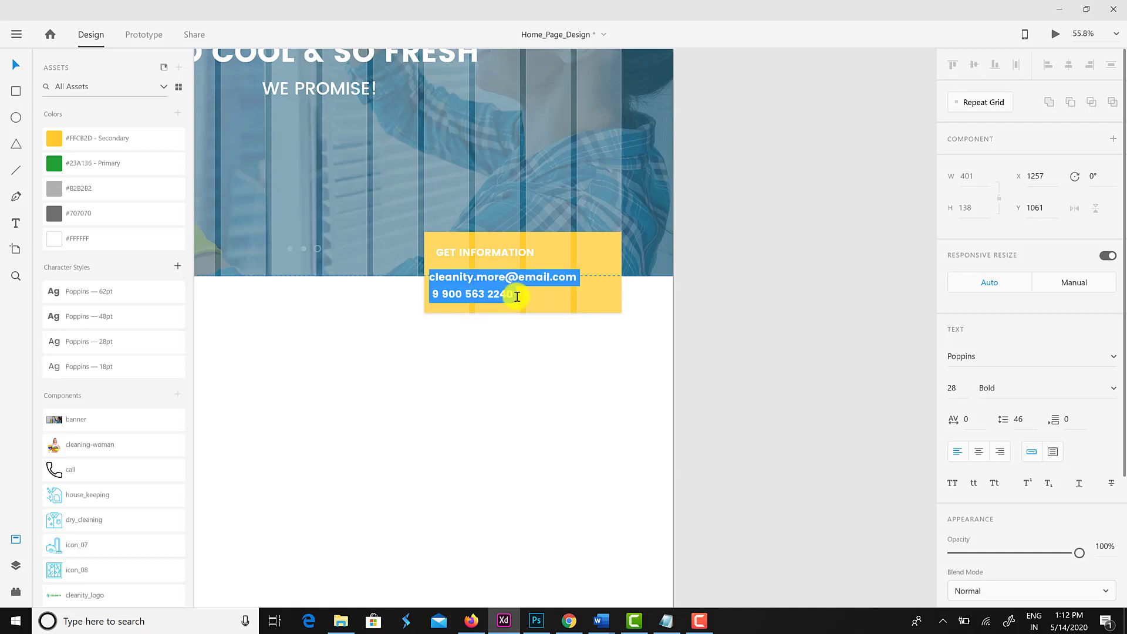
{"action": "left_click", "coordinate": [106, 343]}
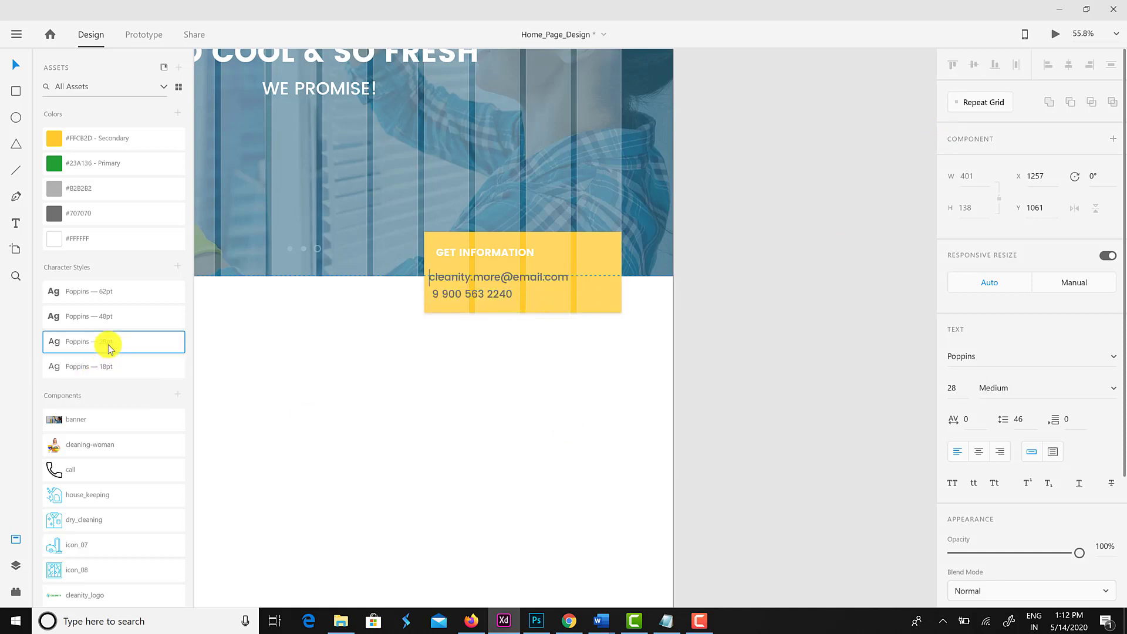
{"action": "left_click", "coordinate": [472, 305]}
{"action": "left_click", "coordinate": [16, 64]}
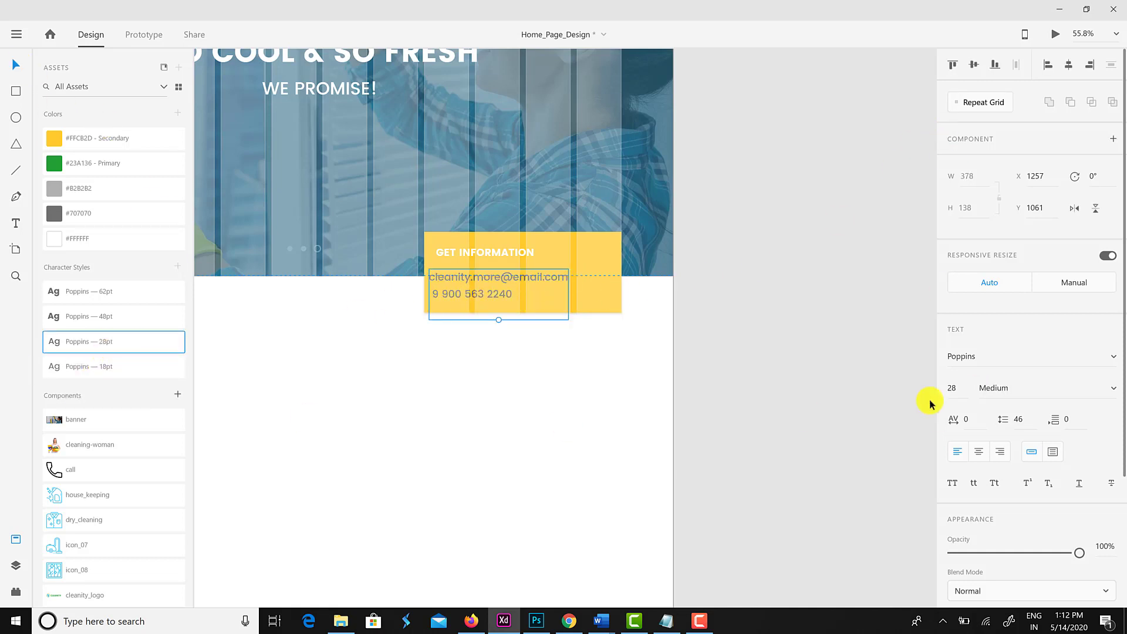
Move the contact text to X 1280, Y 1051.5, beneath the GET INFORMATION heading.
{"action": "left_click", "coordinate": [88, 236]}
{"action": "left_click_drag", "start_coordinate": [499, 320], "coordinate": [483, 299]}
{"action": "key", "text": "ctrl+z"}
{"action": "left_click", "coordinate": [81, 229]}
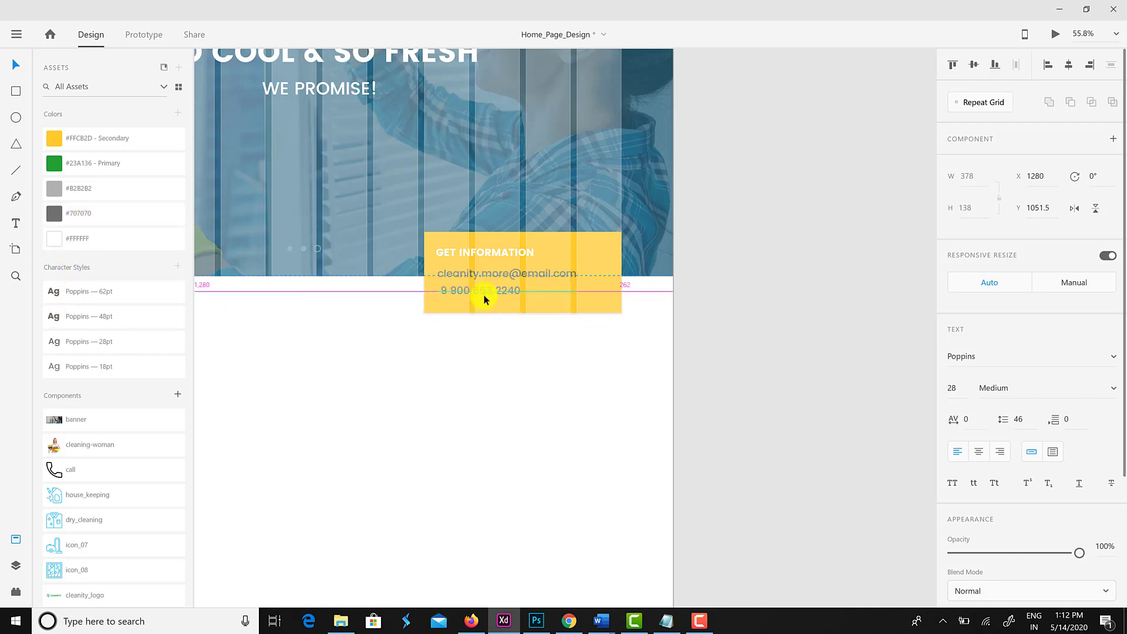
Try the Poppins 48pt character style on the GET INFORMATION heading, and undo it.
{"action": "left_click", "coordinate": [478, 253]}
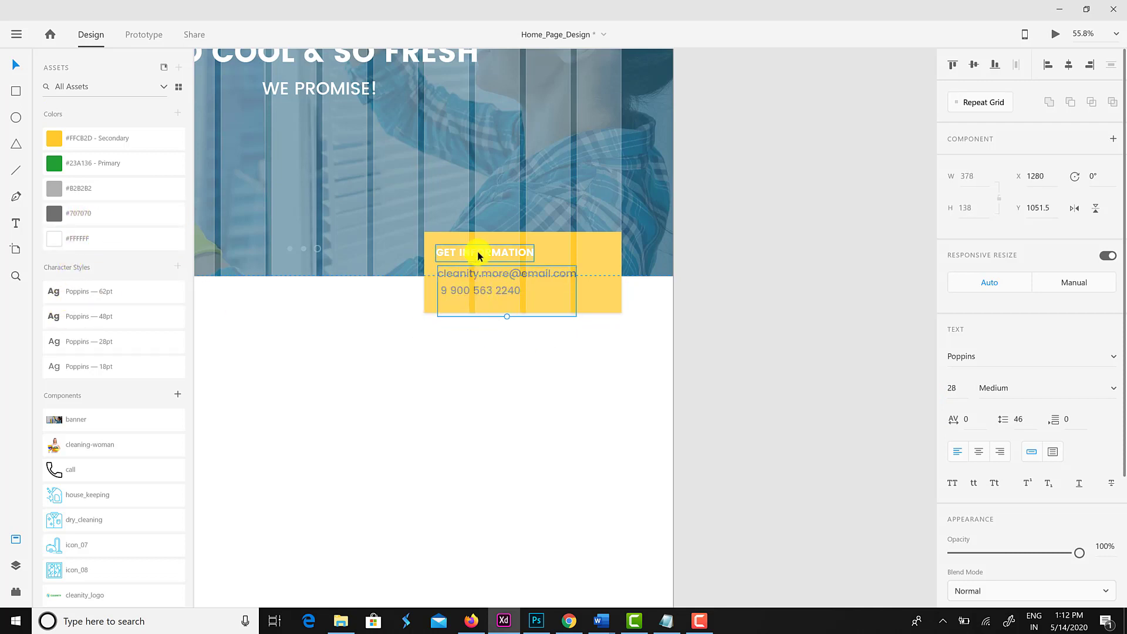
{"action": "double_click", "coordinate": [475, 254]}
{"action": "left_click", "coordinate": [118, 318]}
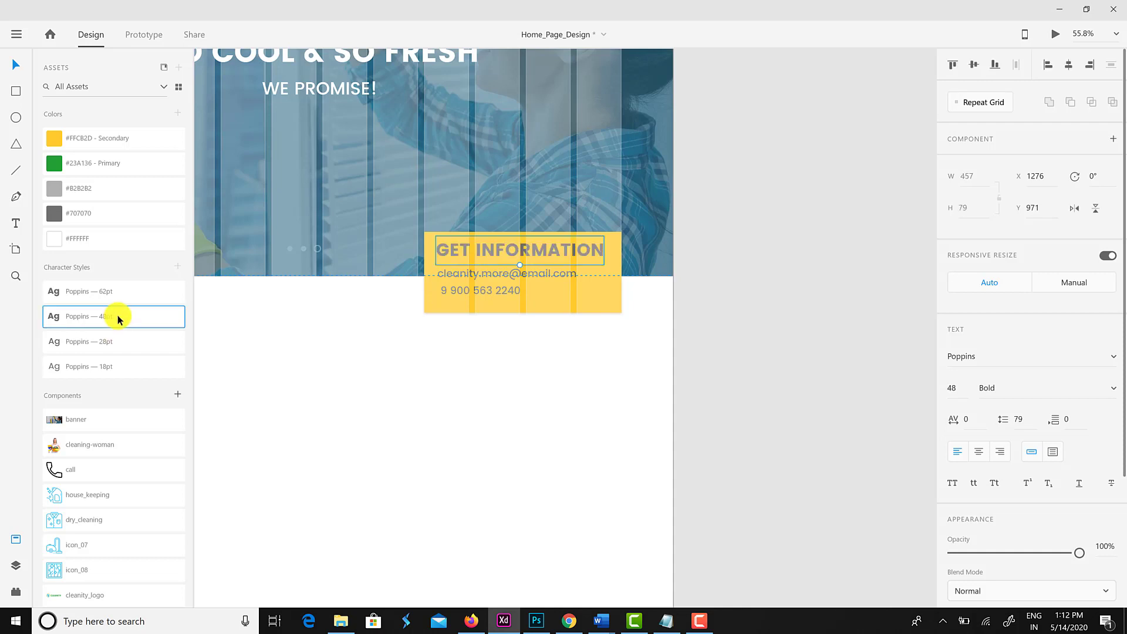
{"action": "key", "text": "ctrl+z"}
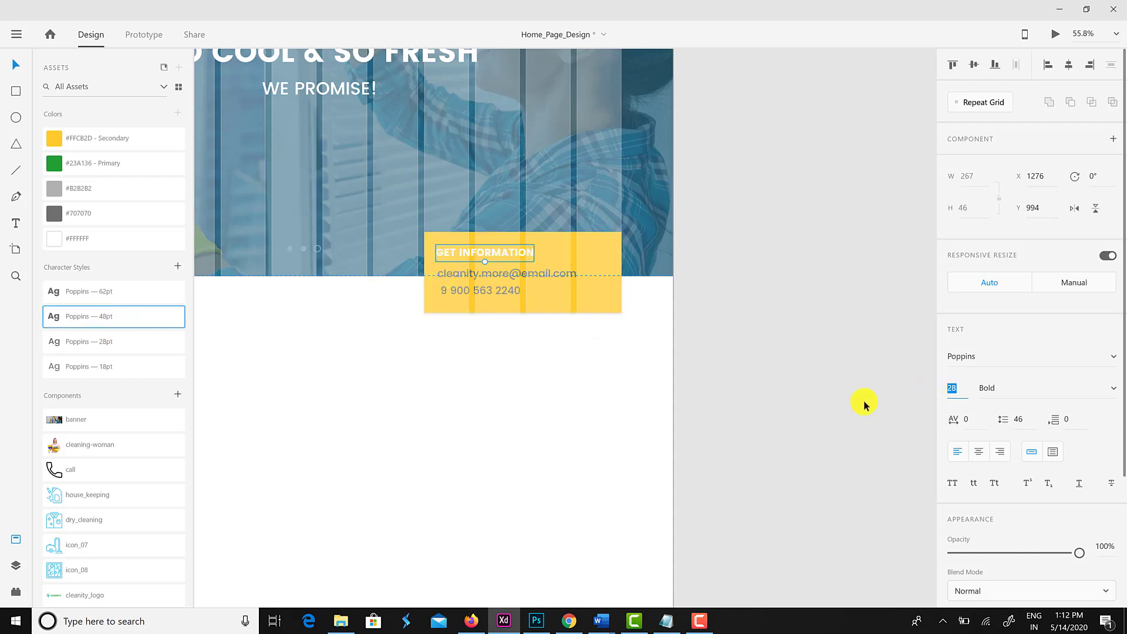
Increase the GET INFORMATION heading's font size and line up its left edge with the contact text.
{"action": "left_click_drag", "start_coordinate": [508, 251], "coordinate": [506, 248]}
{"action": "left_click", "coordinate": [492, 307]}
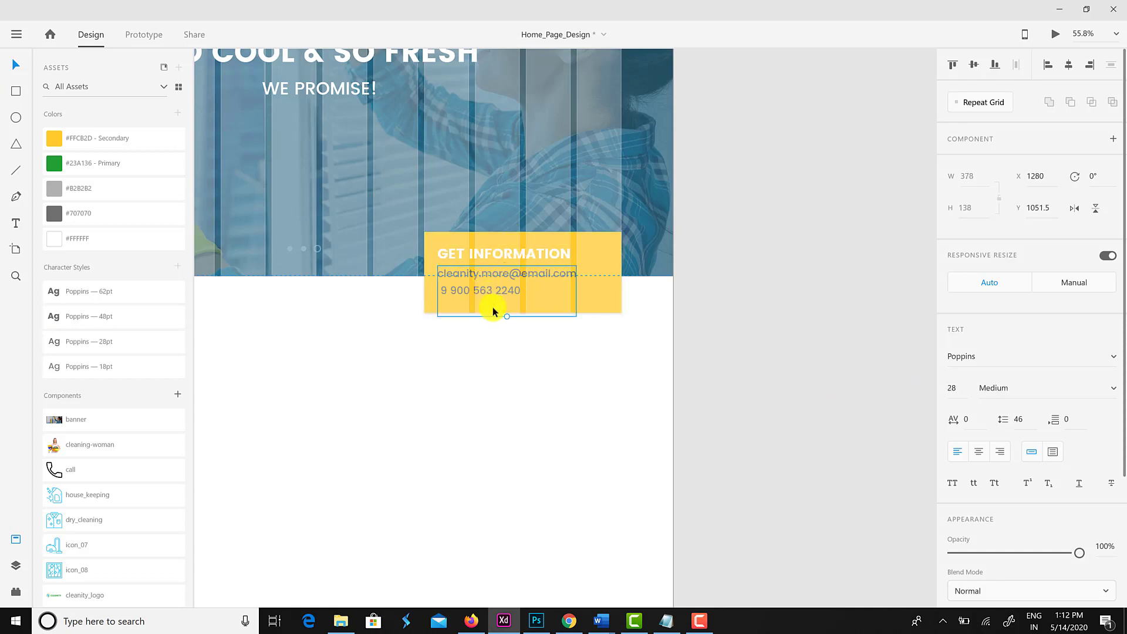
Remove the empty last line from the contact text and move it to X 1346, Y 1052.5, leaving room for an icon.
{"action": "double_click", "coordinate": [516, 289]}
{"action": "left_click", "coordinate": [531, 294]}
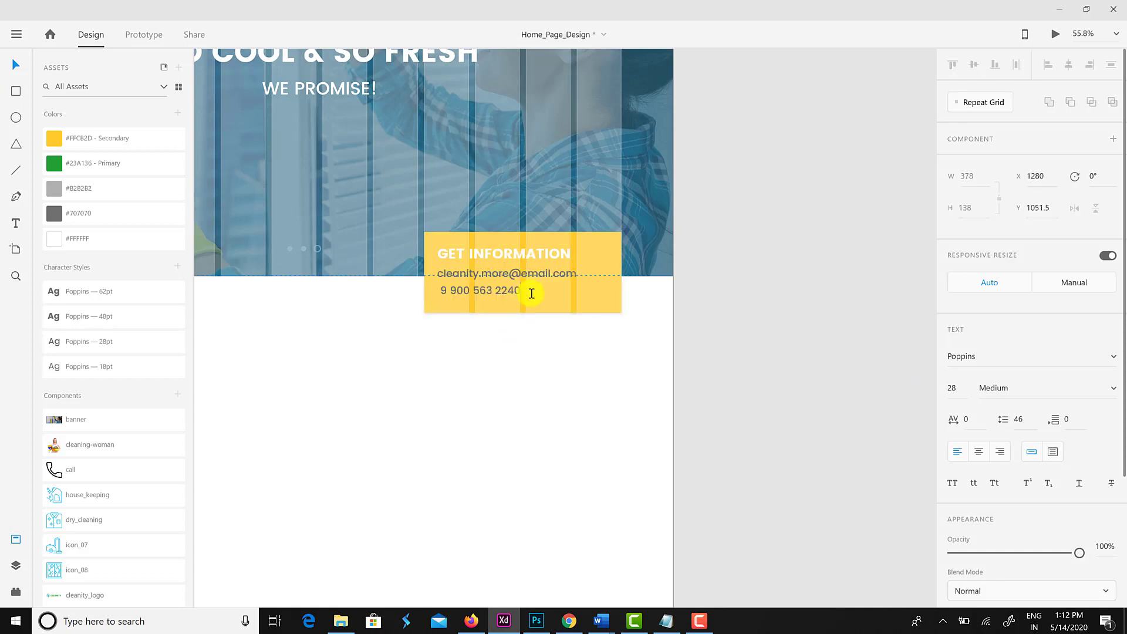
{"action": "left_click", "coordinate": [17, 65]}
{"action": "left_click_drag", "start_coordinate": [522, 283], "coordinate": [546, 282]}
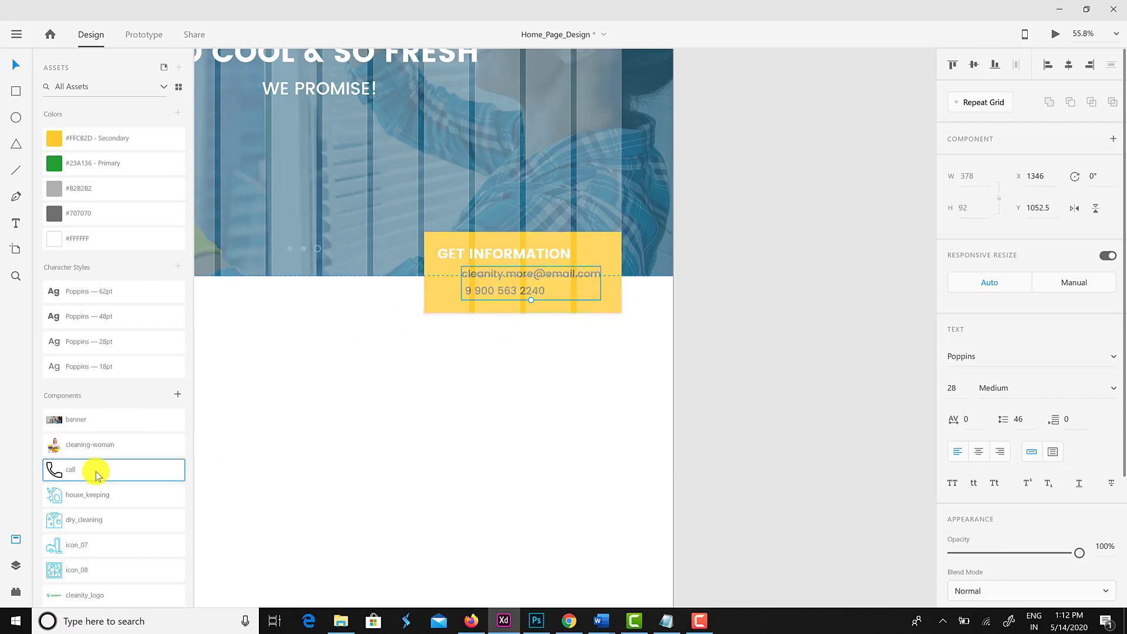
Place the call icon component, scale it down, and position it in the yellow box beside the contact text.
{"action": "left_click_drag", "start_coordinate": [93, 470], "coordinate": [501, 350]}
{"action": "left_click_drag", "start_coordinate": [572, 418], "coordinate": [456, 295]}
{"action": "left_click", "coordinate": [502, 338]}
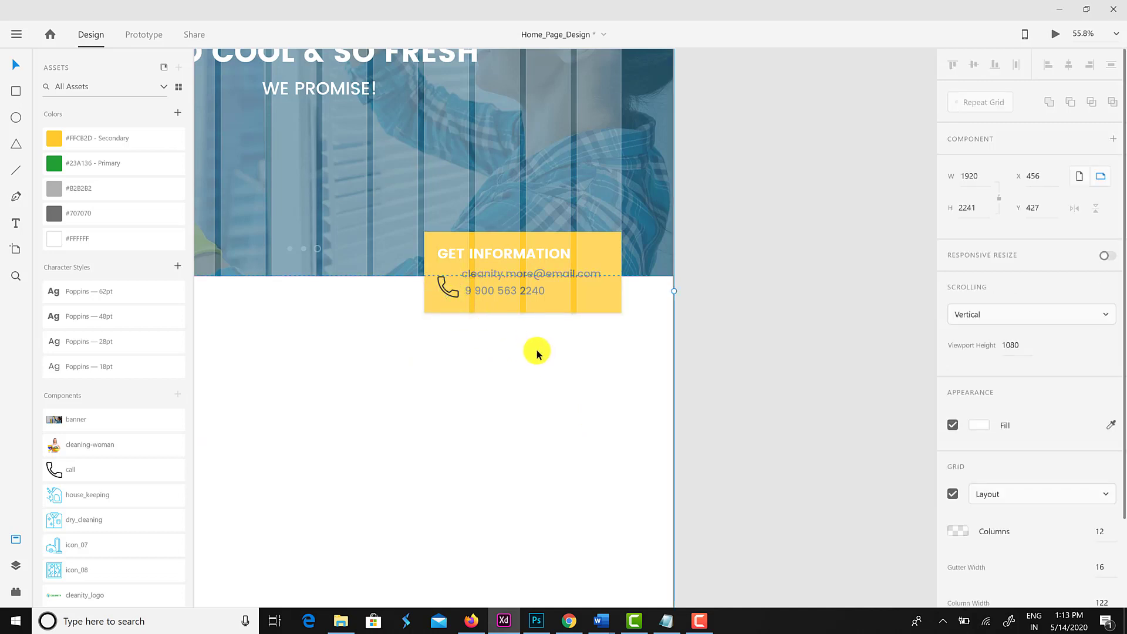
Hide the layout grid of the Home Page _Design artboard.
{"action": "left_click", "coordinate": [690, 399]}
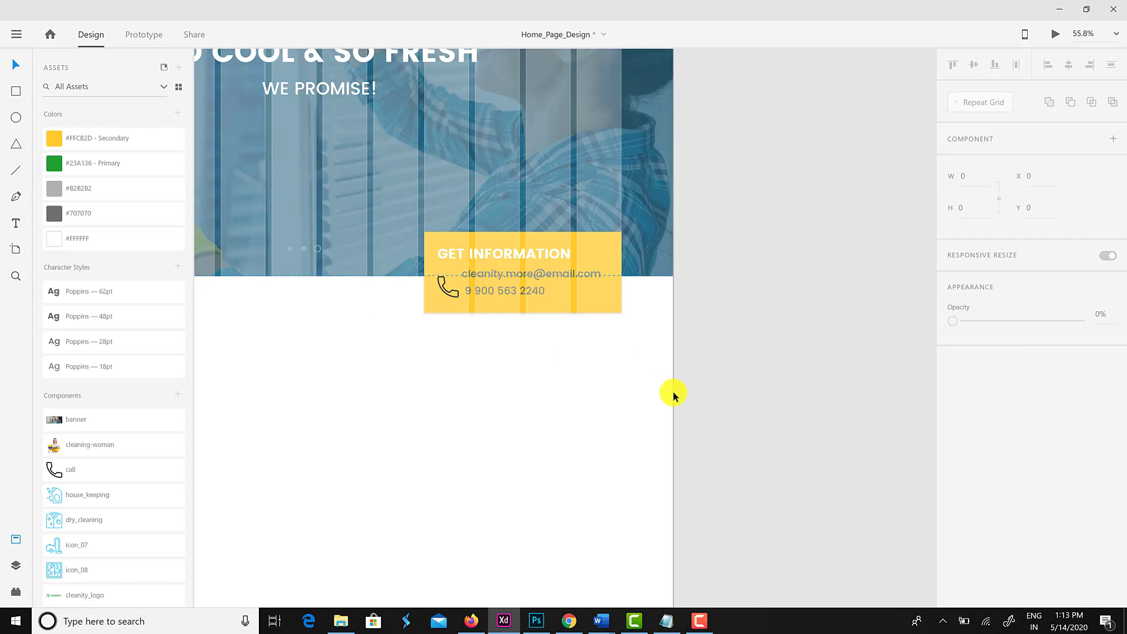
{"action": "left_click", "coordinate": [672, 395]}
{"action": "left_click", "coordinate": [953, 494]}
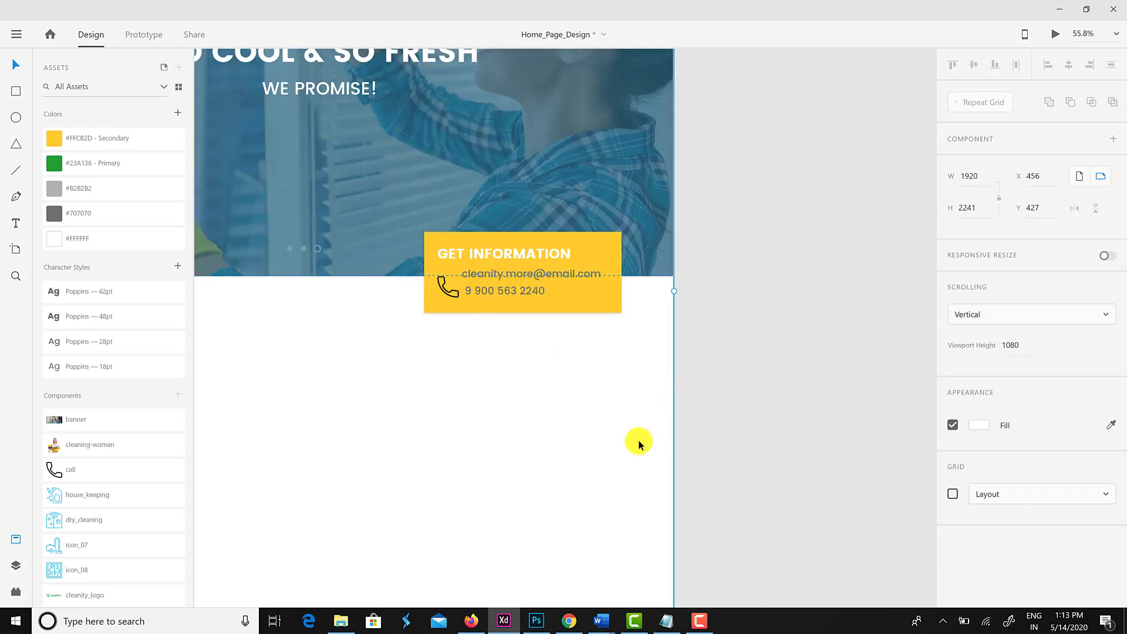
Move the artboard's viewport height marker down until it lies below the yellow box.
{"action": "scroll", "coordinate": [639, 443], "scroll_direction": "left", "scroll_amount": 3}
{"action": "scroll", "coordinate": [712, 441], "scroll_direction": "down", "scroll_amount": 2}
{"action": "scroll", "coordinate": [698, 452], "scroll_direction": "up", "scroll_amount": 1}
{"action": "left_click", "coordinate": [684, 465]}
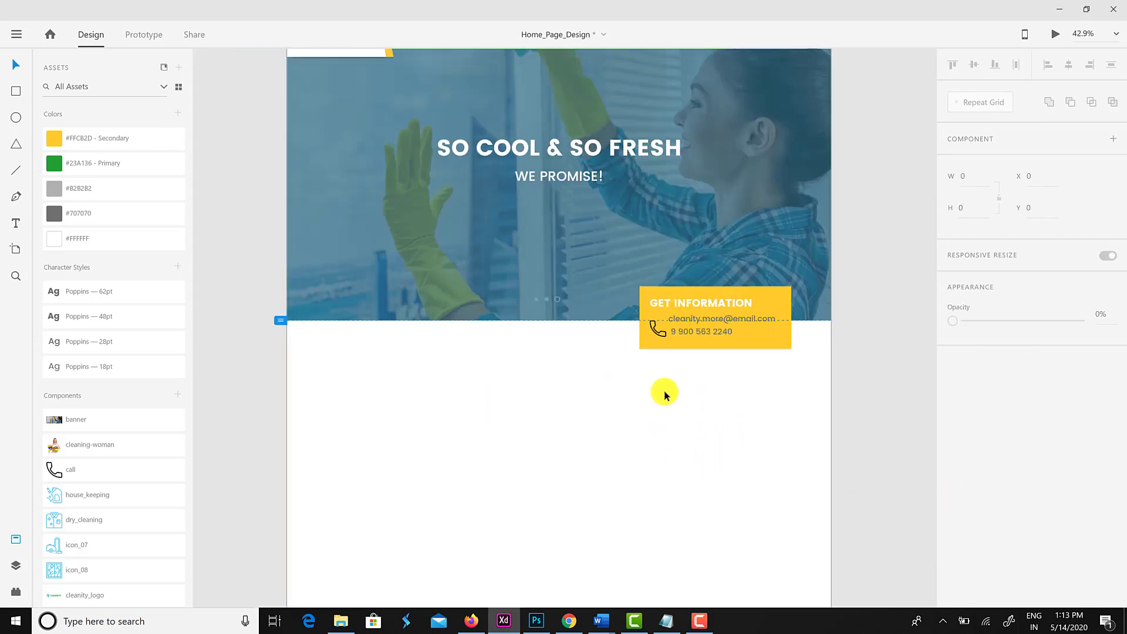
{"action": "left_click_drag", "start_coordinate": [277, 320], "coordinate": [277, 389]}
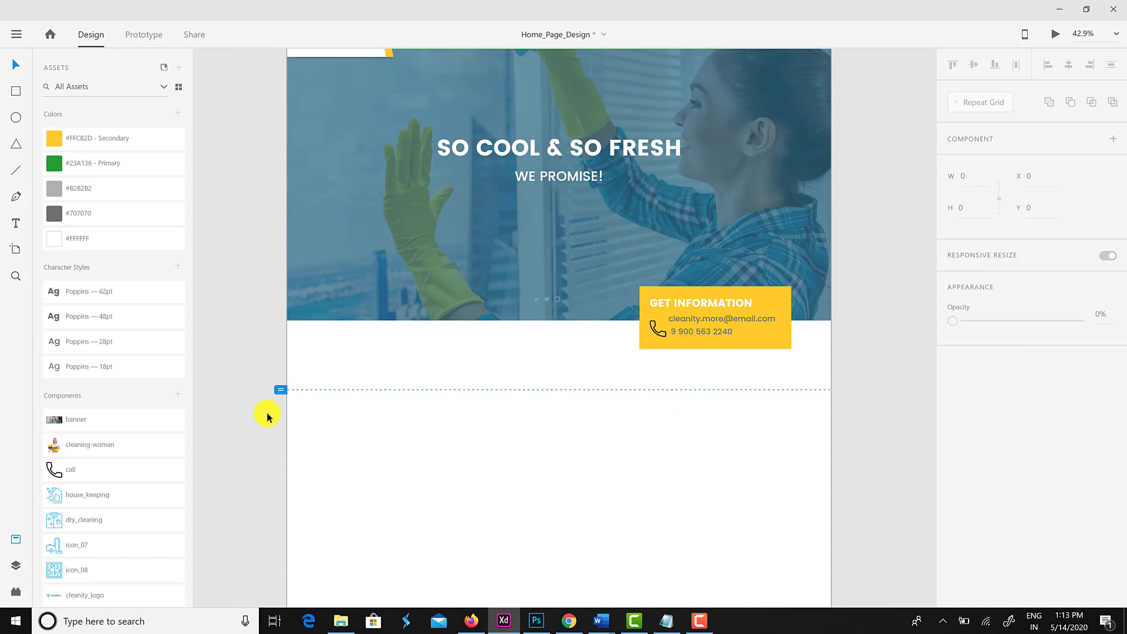
Shift the contact text to X 1338 in the yellow box and set its fill color to #000000.
{"action": "left_click", "coordinate": [690, 332]}
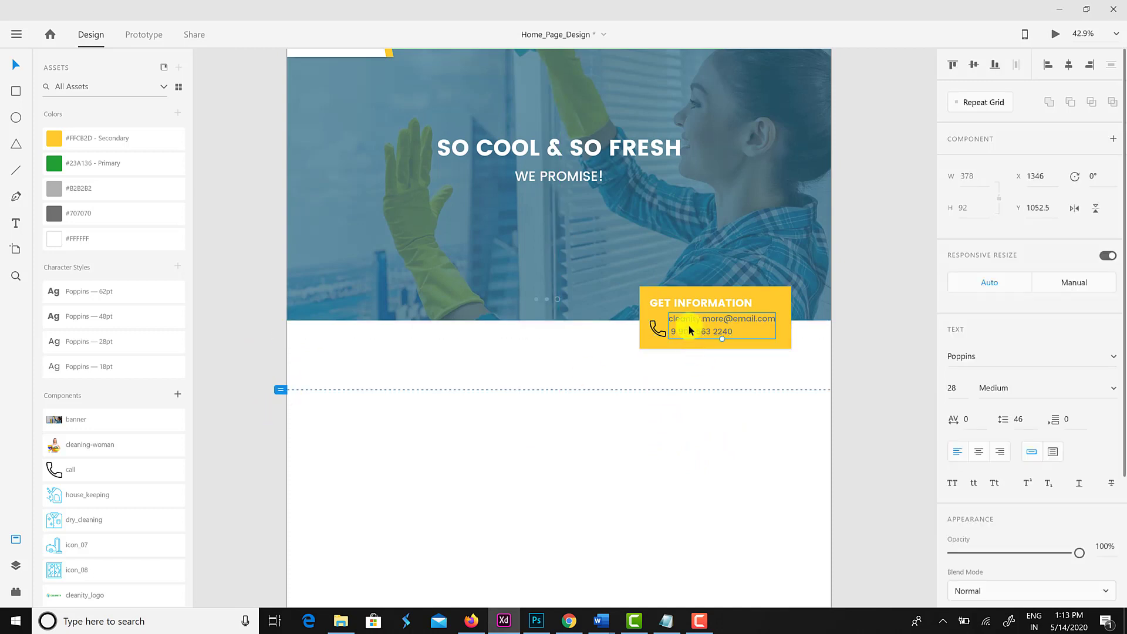
{"action": "left_click", "coordinate": [660, 336]}
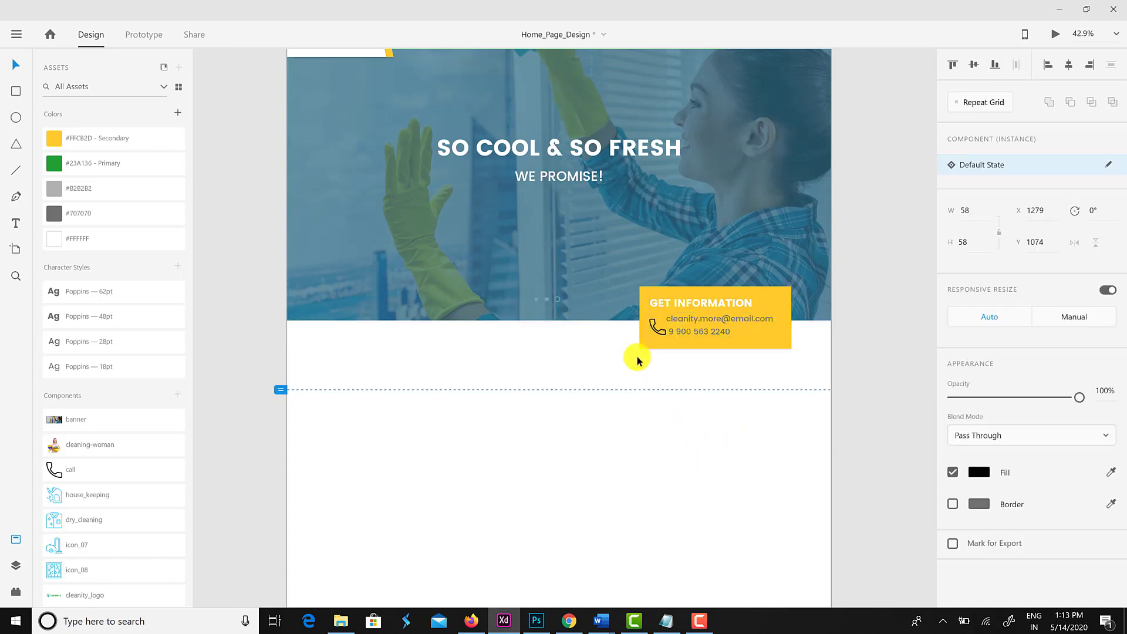
{"action": "left_click", "coordinate": [723, 330]}
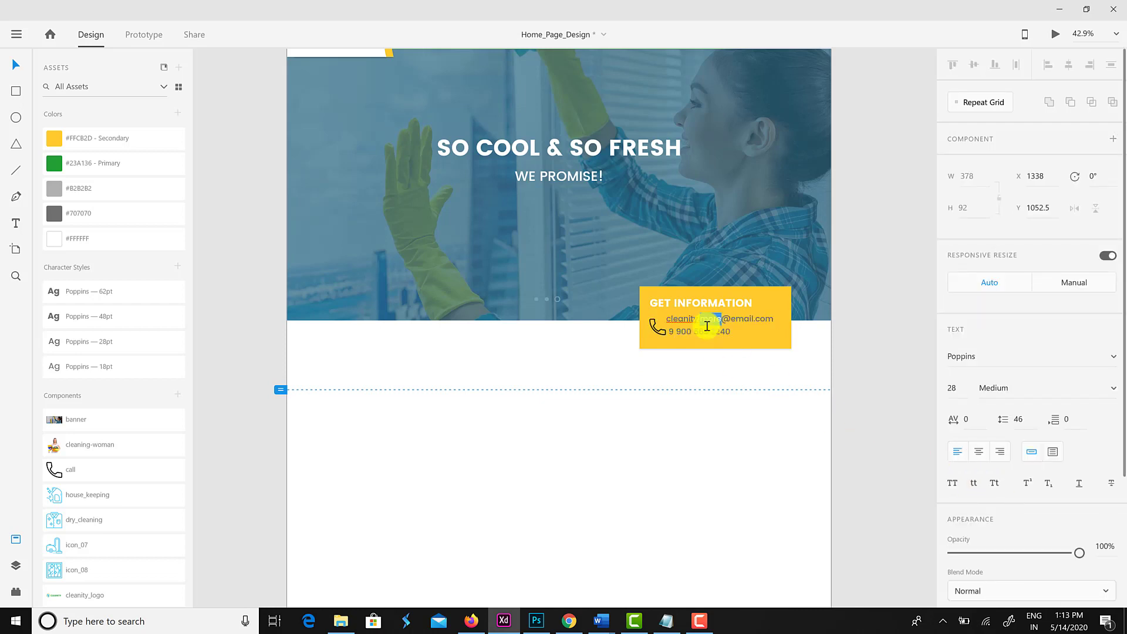
{"action": "key", "text": "ctrl+a"}
{"action": "scroll", "coordinate": [1109, 410], "scroll_direction": "down", "scroll_amount": 3}
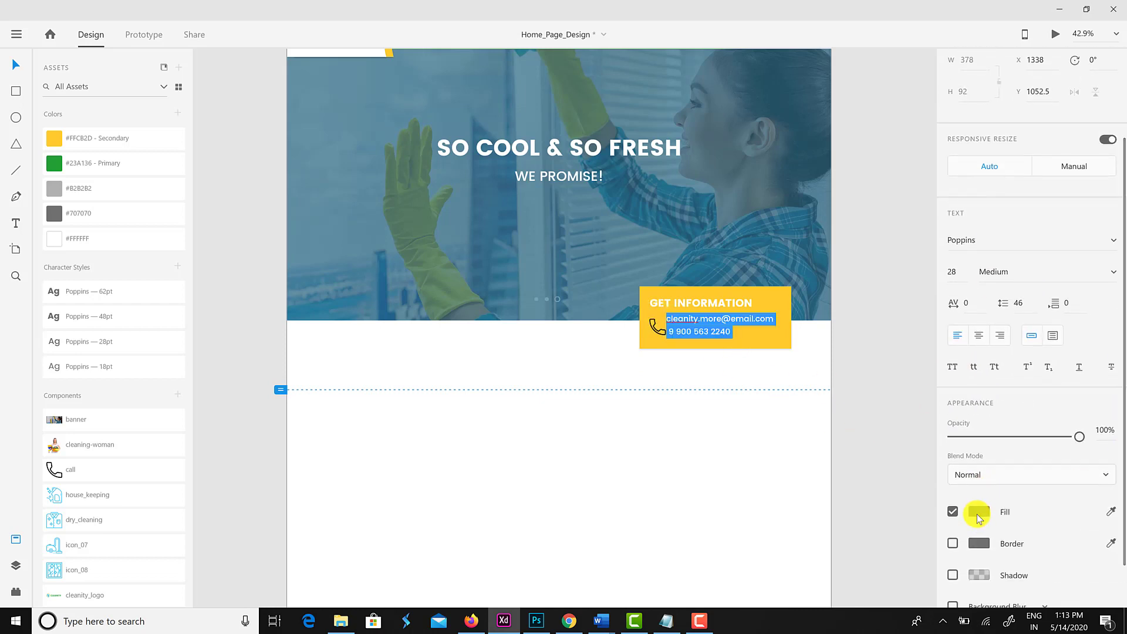
{"action": "left_click", "coordinate": [979, 511]}
{"action": "type", "text": "000000"}
{"action": "key", "text": "Return"}
{"action": "left_click", "coordinate": [14, 71]}
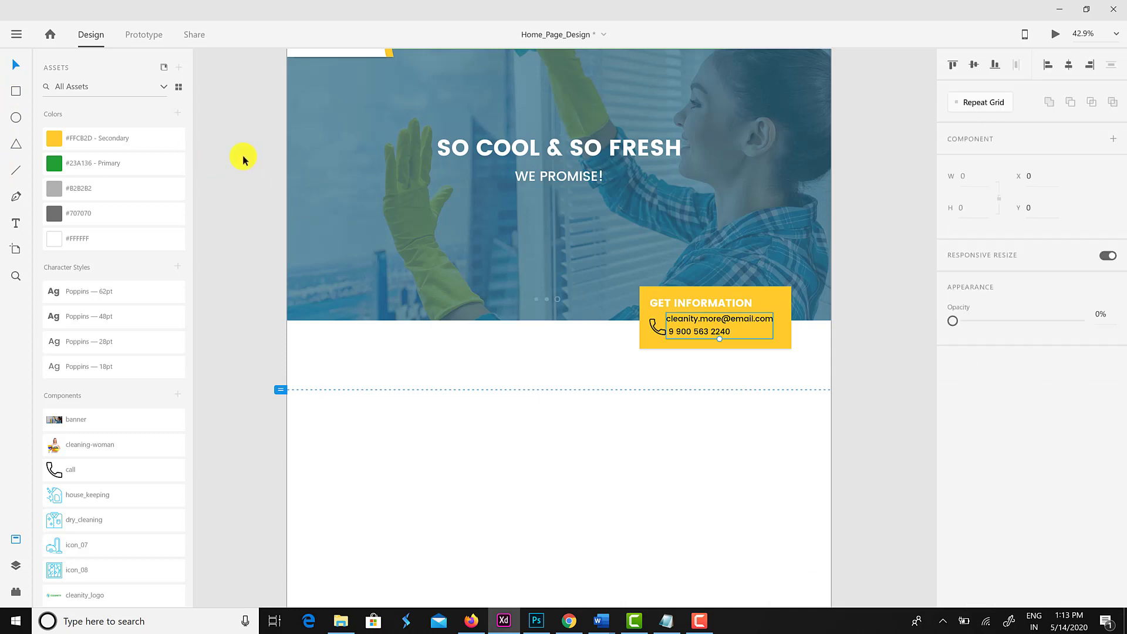
Move the artboard's viewport height marker up close to the banner's lower edge.
{"action": "left_click", "coordinate": [499, 317]}
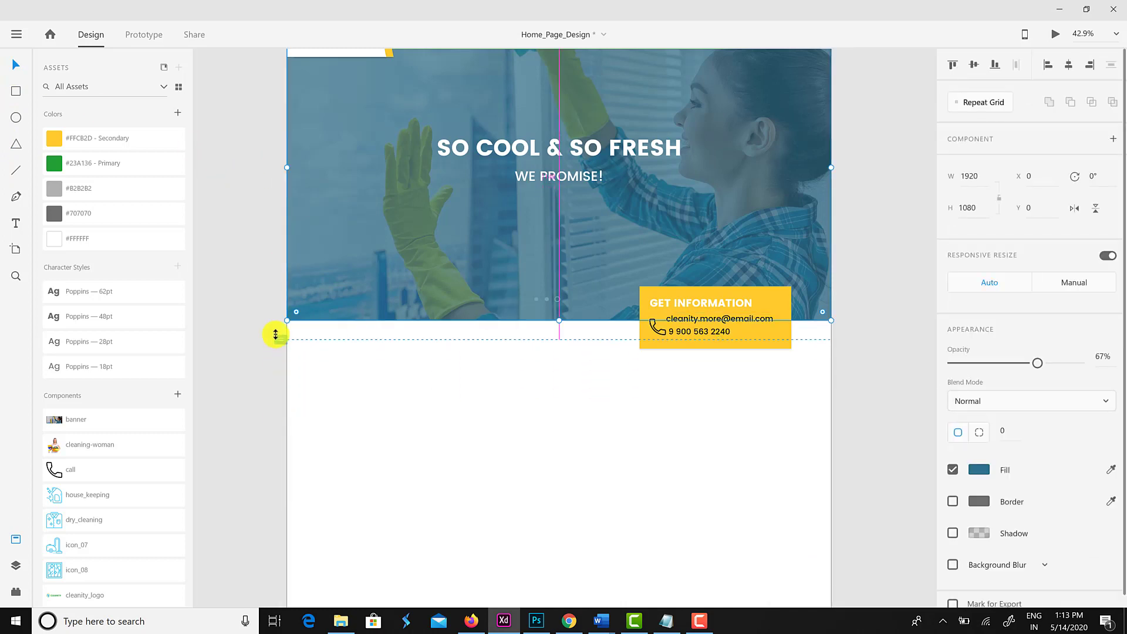
{"action": "left_click", "coordinate": [513, 420]}
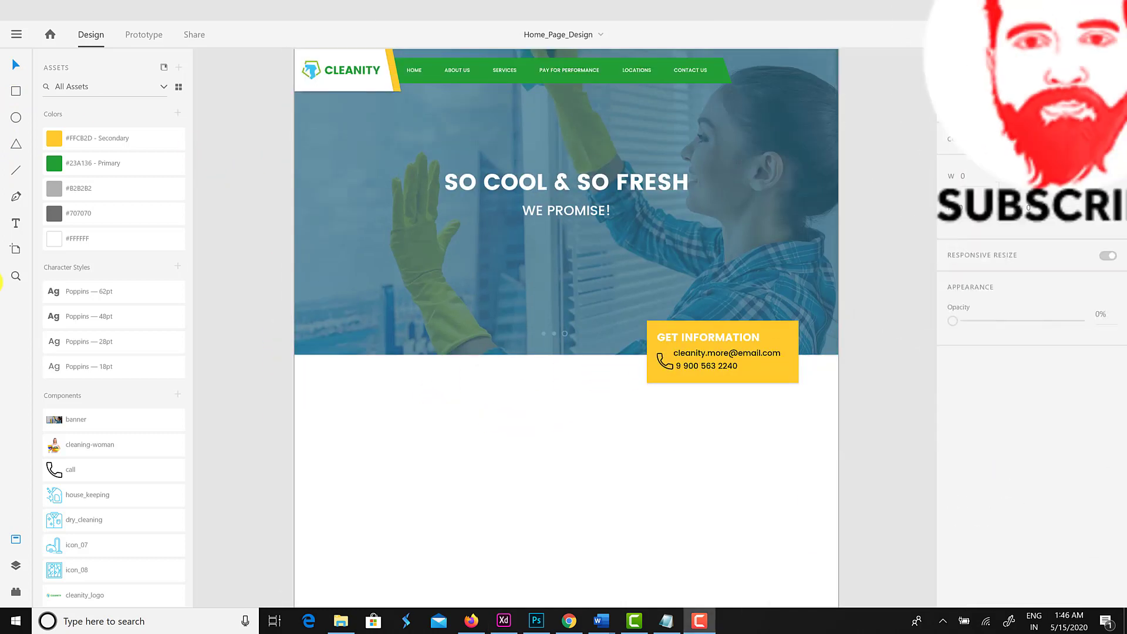
{"action": "left_click", "coordinate": [16, 124]}
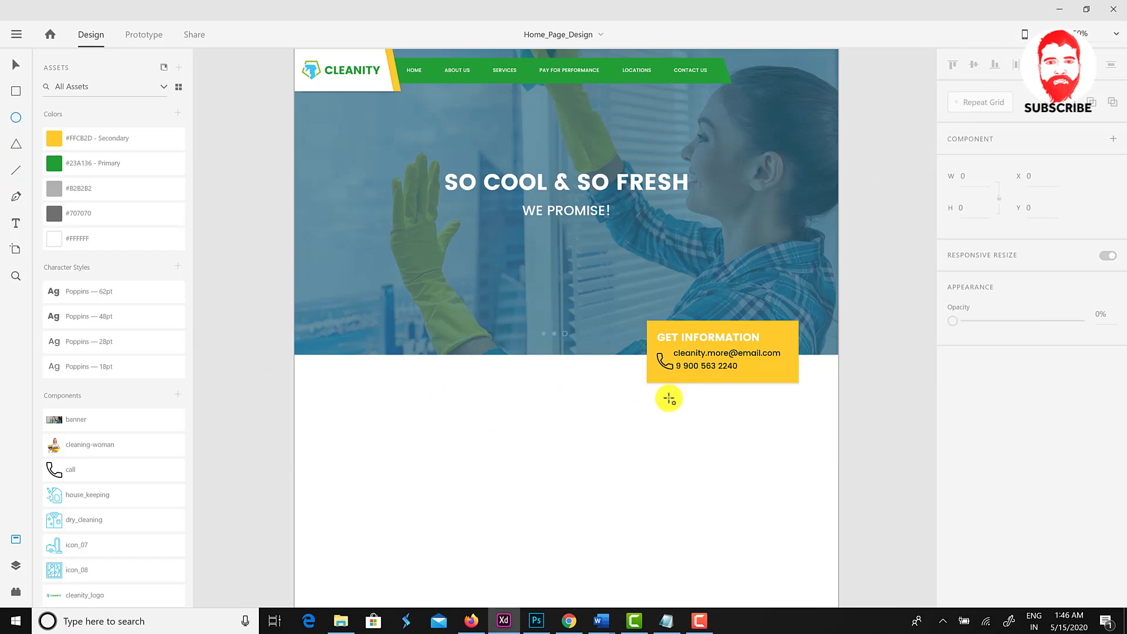
{"action": "key", "text": "ctrl+plus"}
{"action": "scroll", "coordinate": [669, 399], "scroll_direction": "down", "scroll_amount": 4}
{"action": "scroll", "coordinate": [684, 376], "scroll_direction": "up", "scroll_amount": 3}
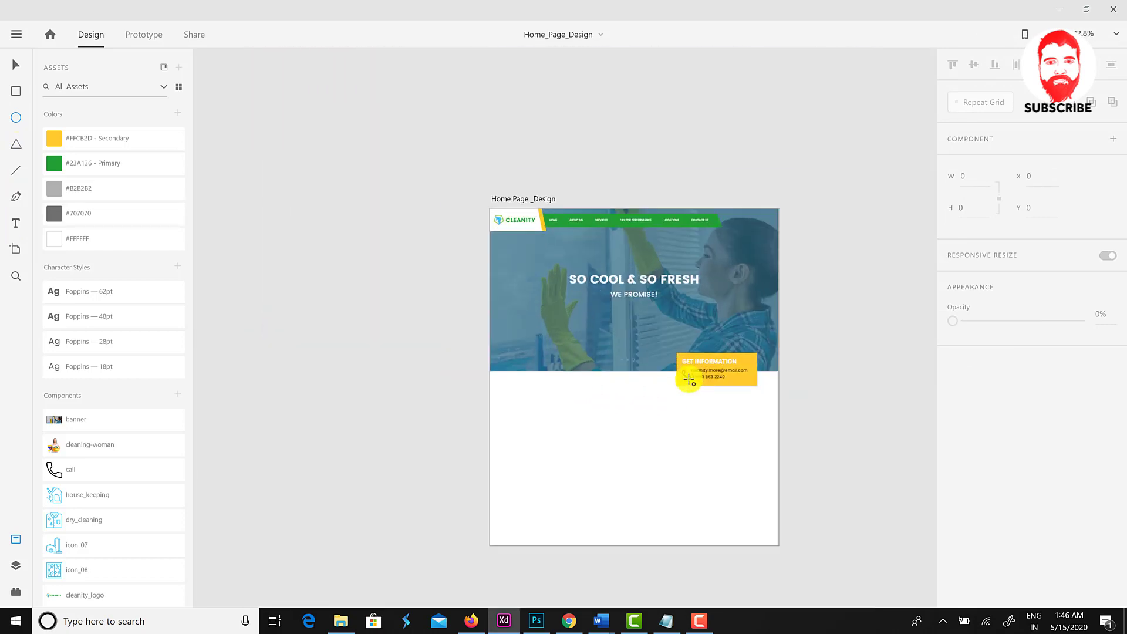
{"action": "left_click", "coordinate": [16, 65]}
{"action": "left_click", "coordinate": [603, 220]}
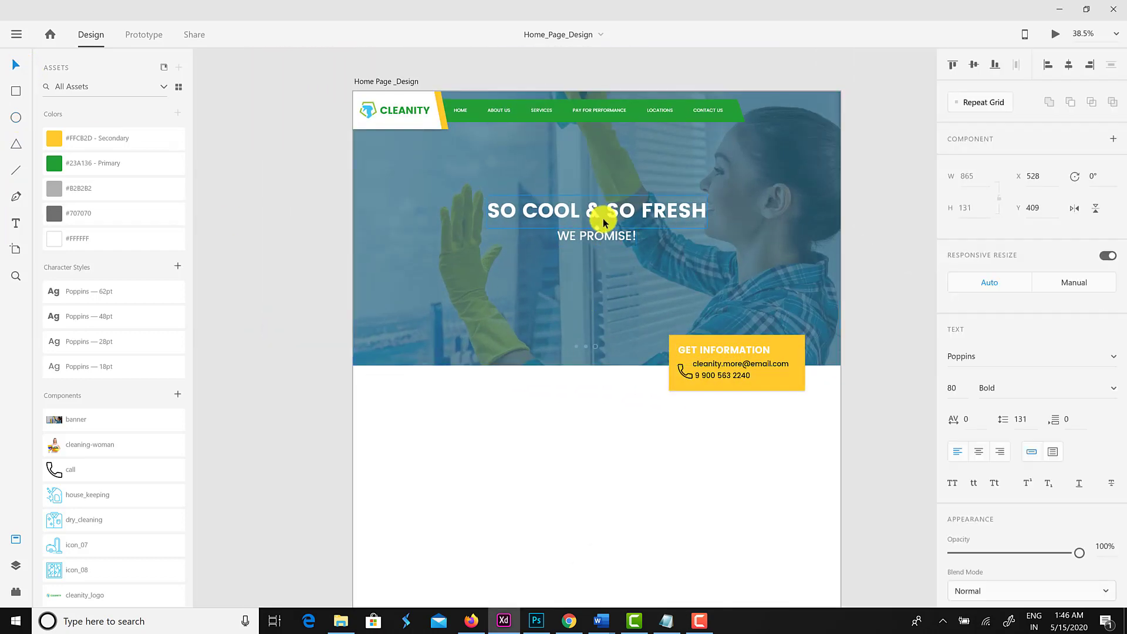
{"action": "mouse_move", "coordinate": [615, 227]}
{"action": "left_mouse_down"}
{"action": "mouse_move", "coordinate": [613, 245]}
{"action": "mouse_move", "coordinate": [614, 234]}
{"action": "left_mouse_up"}
{"action": "left_click", "coordinate": [699, 411]}
Draw an 80 × 80 circle over the phone icon in the yellow box, placed at X 1279, Y 1052.
{"action": "scroll", "coordinate": [699, 410], "scroll_direction": "up", "scroll_amount": 3}
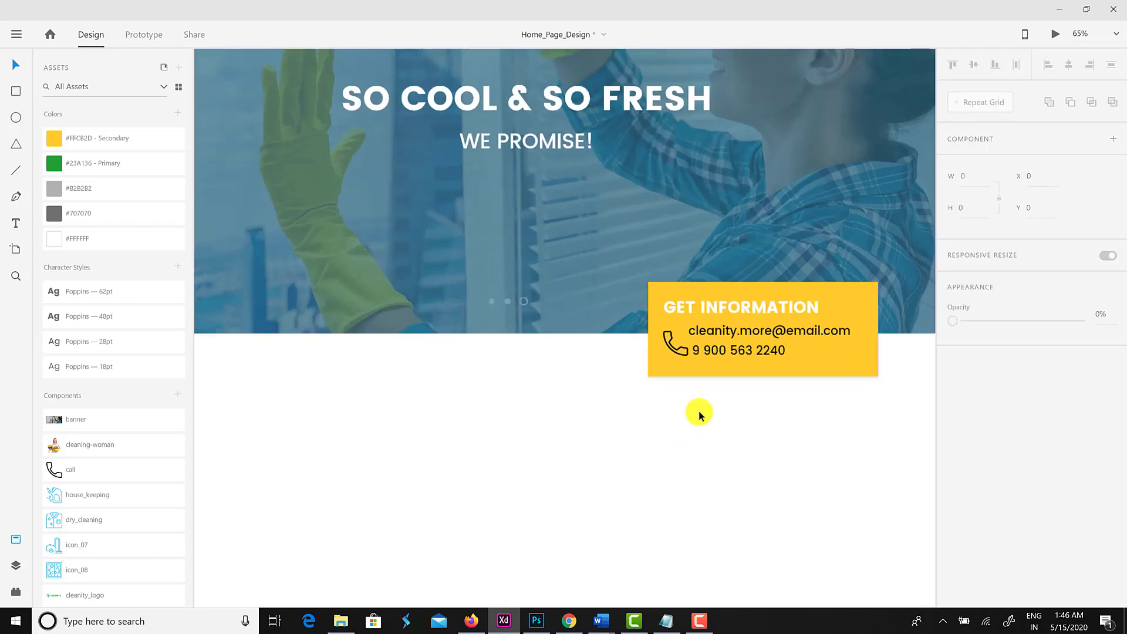
{"action": "scroll", "coordinate": [699, 414], "scroll_direction": "up", "scroll_amount": 2}
{"action": "key", "text": "e"}
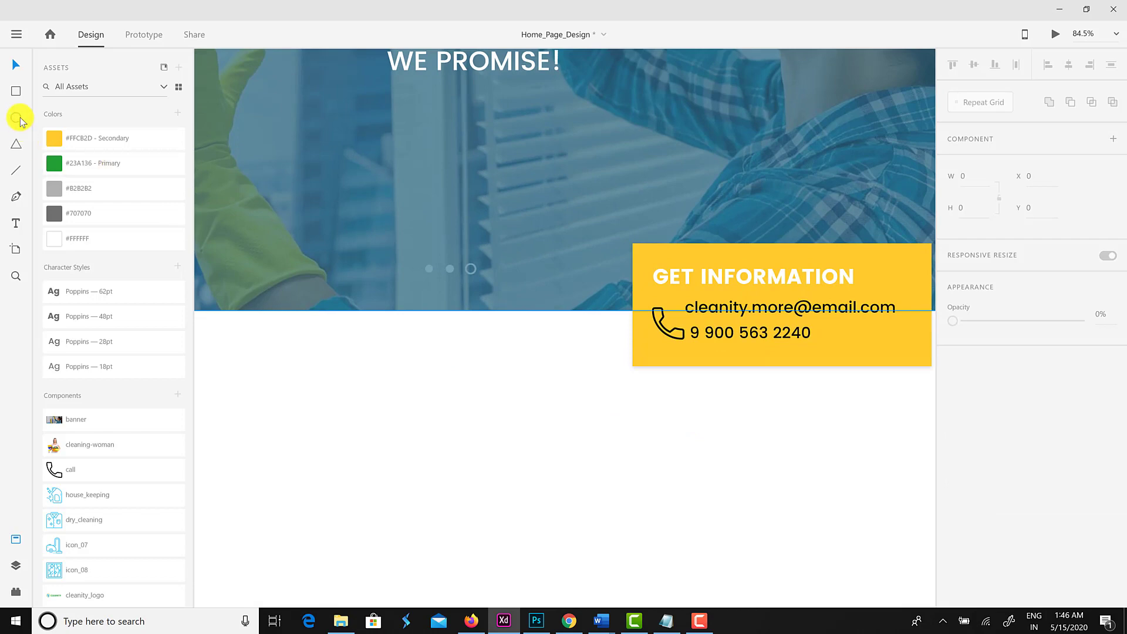
{"action": "left_click_drag", "start_coordinate": [675, 307], "coordinate": [708, 340]}
{"action": "left_click", "coordinate": [15, 64]}
{"action": "left_click_drag", "start_coordinate": [708, 275], "coordinate": [699, 340]}
Remove the circle's fill and give it a #000000 border of size 3.
{"action": "left_click", "coordinate": [952, 470]}
{"action": "left_click", "coordinate": [957, 450]}
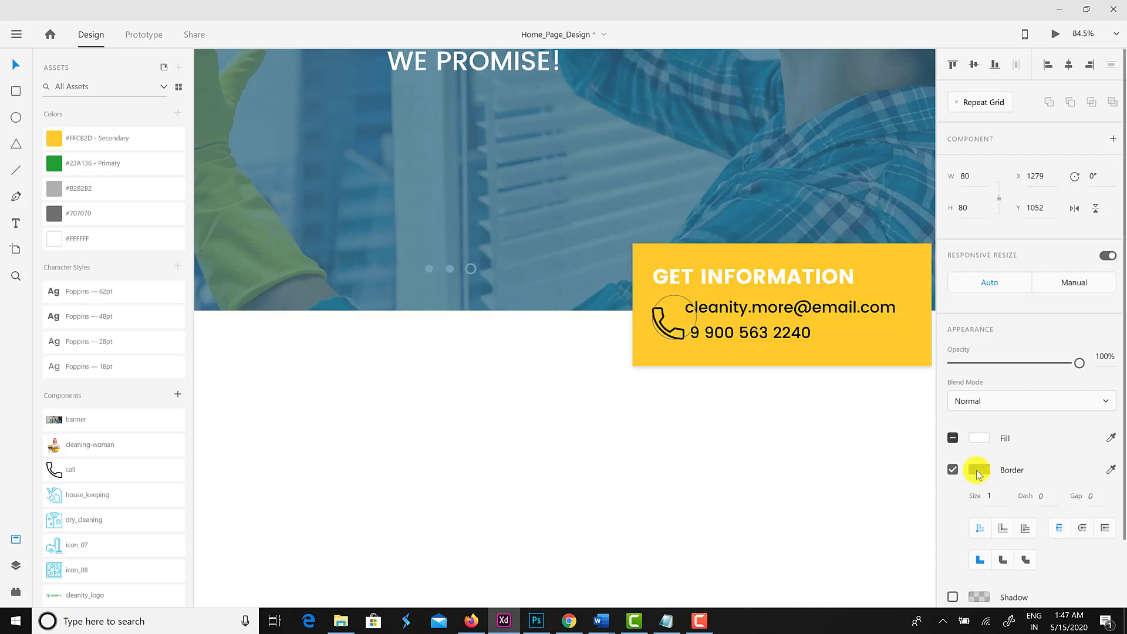
{"action": "left_click", "coordinate": [978, 470]}
{"action": "left_click", "coordinate": [771, 497]}
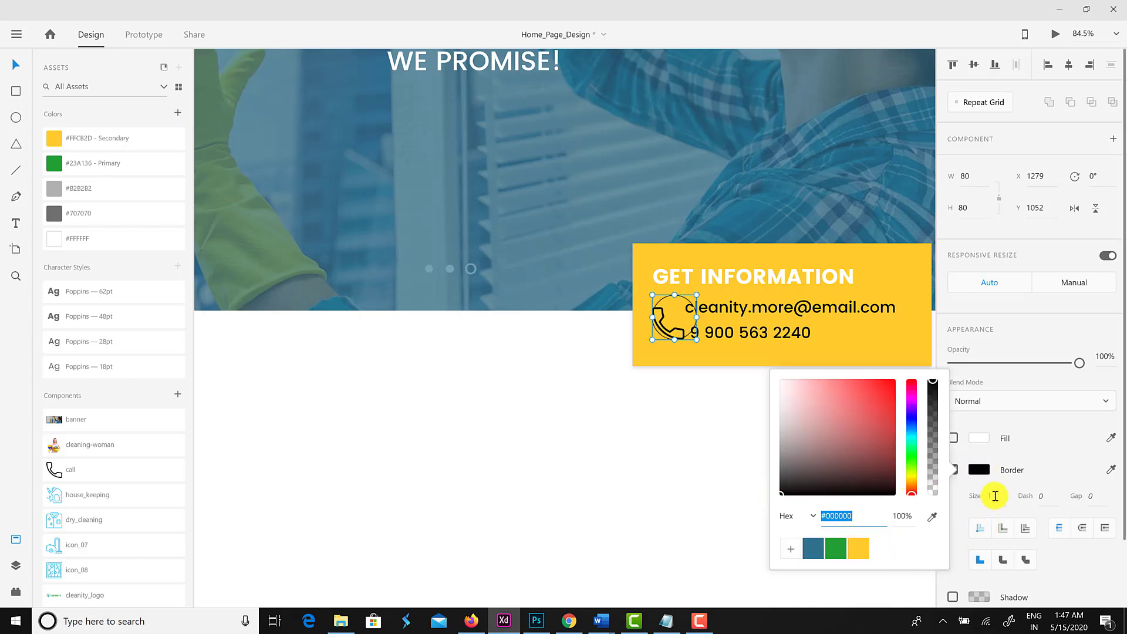
{"action": "left_click", "coordinate": [992, 496]}
{"action": "key", "text": "Return"}
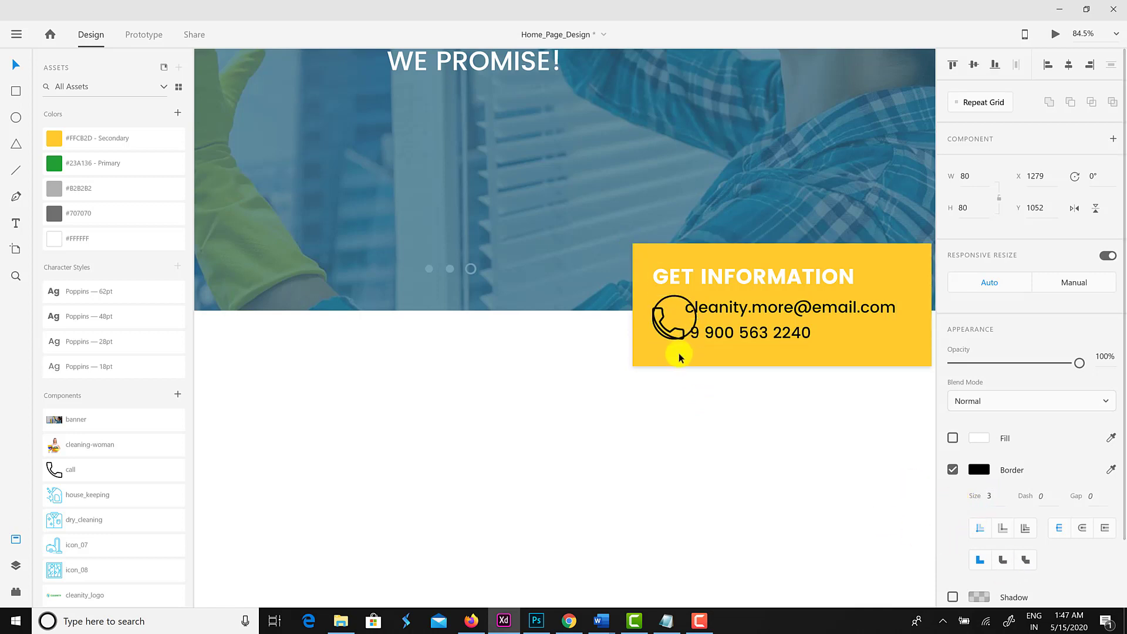
Move the phone icon into the circle and scale it down to about 41 × 41.
{"action": "left_click", "coordinate": [669, 320]}
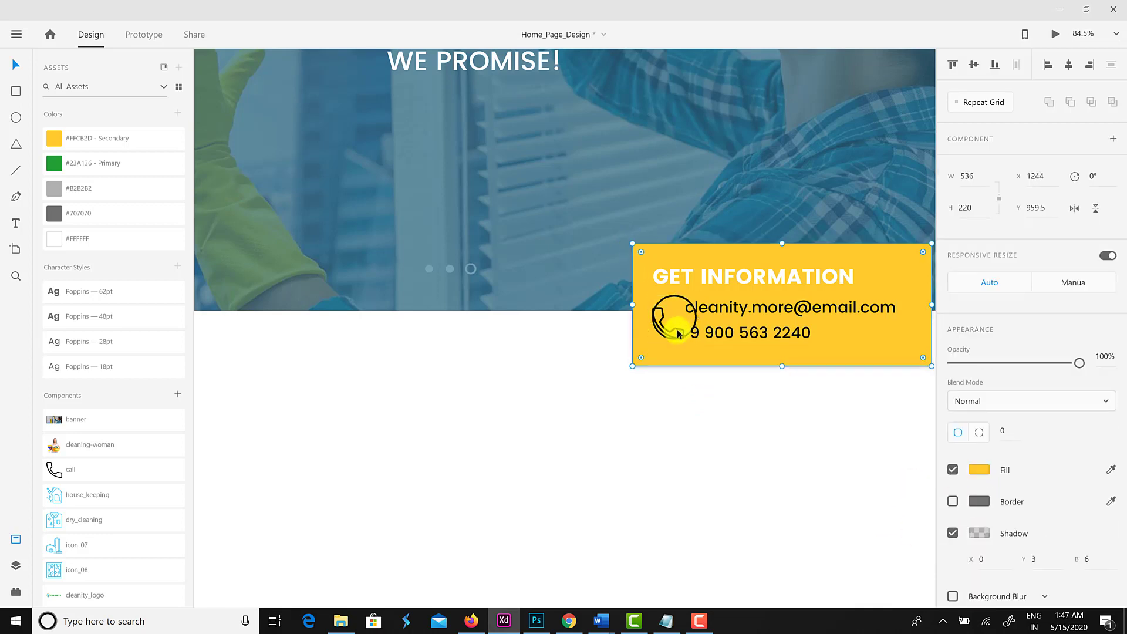
{"action": "left_click", "coordinate": [680, 328]}
{"action": "left_click", "coordinate": [680, 330]}
{"action": "left_click_drag", "start_coordinate": [680, 330], "coordinate": [682, 332]}
{"action": "left_click", "coordinate": [679, 332]}
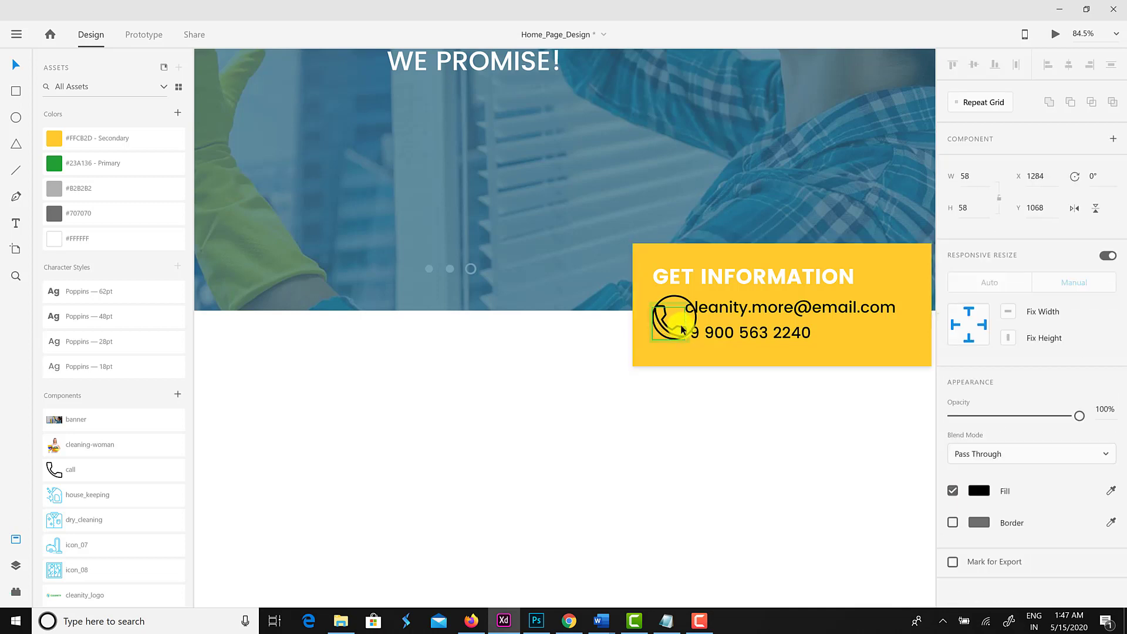
{"action": "left_click_drag", "start_coordinate": [685, 325], "coordinate": [686, 308]}
{"action": "scroll", "coordinate": [694, 335], "scroll_direction": "up", "scroll_amount": 10}
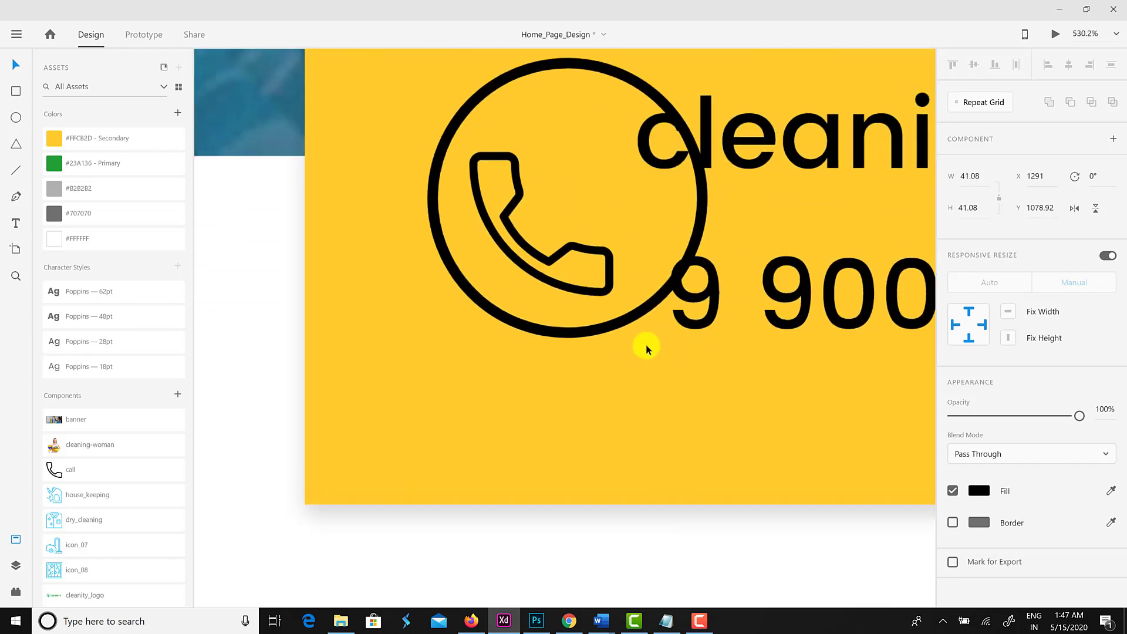
Align the phone icon and the circle on their horizontal and vertical centers.
{"action": "left_click", "coordinate": [611, 331], "text": "shift"}
{"action": "left_click", "coordinate": [974, 65]}
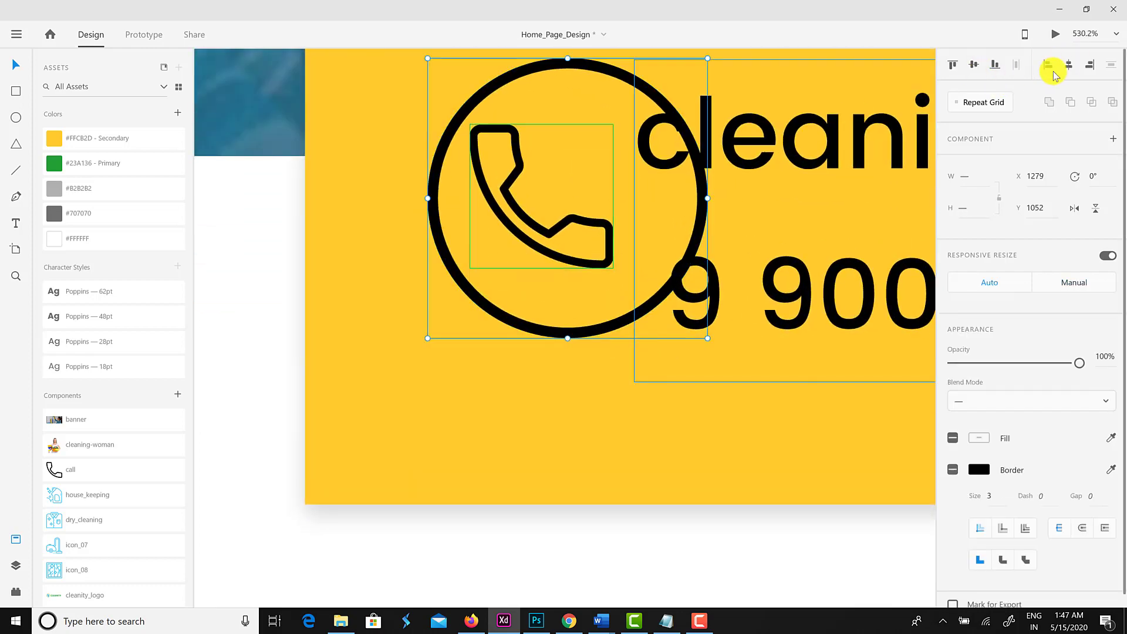
{"action": "left_click", "coordinate": [1069, 65]}
{"action": "left_click", "coordinate": [607, 334]}
{"action": "scroll", "coordinate": [606, 333], "scroll_direction": "down", "scroll_amount": 10}
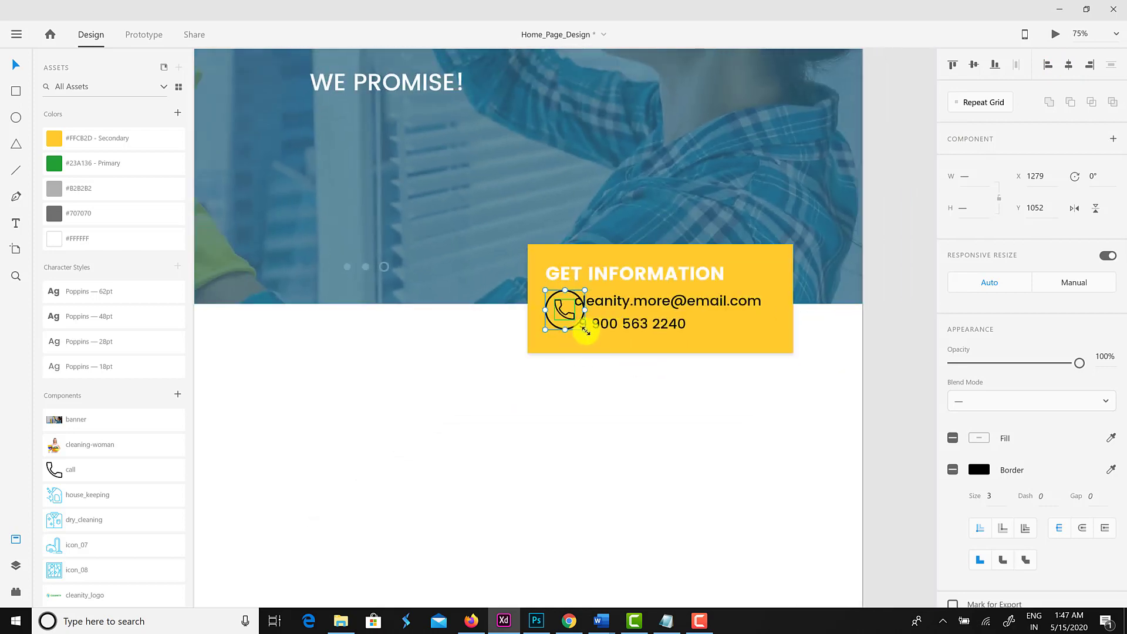
Scale down the circle and phone icon together and nudge them down to Y 1060.
{"action": "mouse_move", "coordinate": [581, 326]}
{"action": "left_mouse_down"}
{"action": "mouse_move", "coordinate": [566, 336]}
{"action": "mouse_move", "coordinate": [580, 323]}
{"action": "left_mouse_up"}
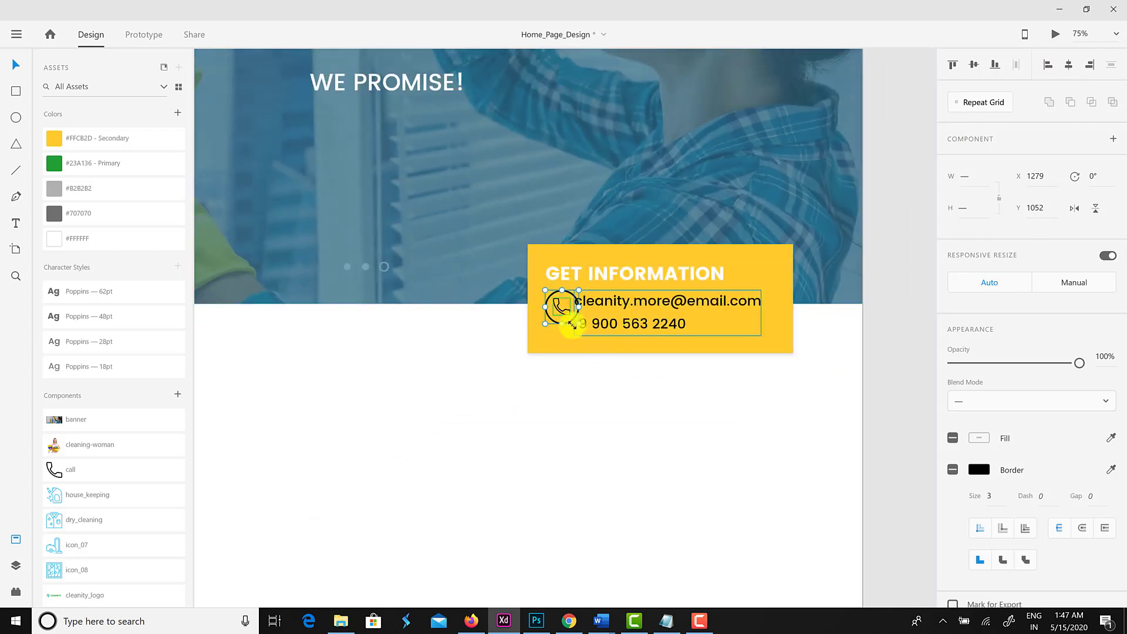
{"action": "key", "text": "Down"}
{"action": "key", "text": "Down"}
{"action": "key", "text": "Down"}
{"action": "key", "text": "Down"}
{"action": "key", "text": "Down"}
{"action": "key", "text": "Down"}
{"action": "key", "text": "Down"}
{"action": "key", "text": "Down"}
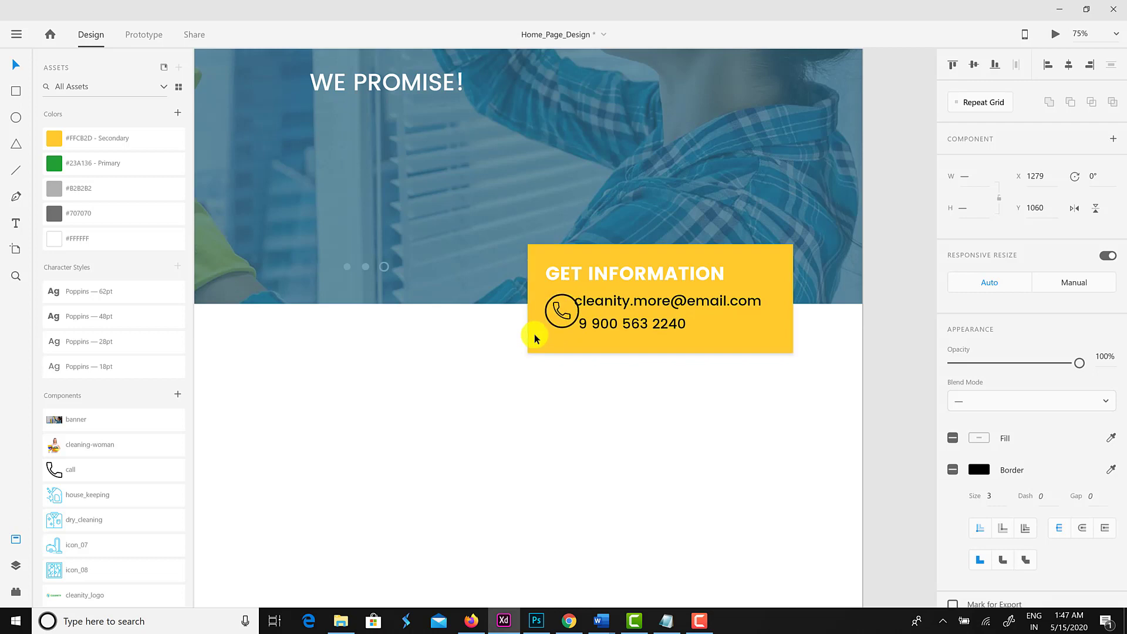
Move the contact text to X 1353 and delete the leading space before the phone number.
{"action": "left_click_drag", "start_coordinate": [611, 323], "coordinate": [607, 346]}
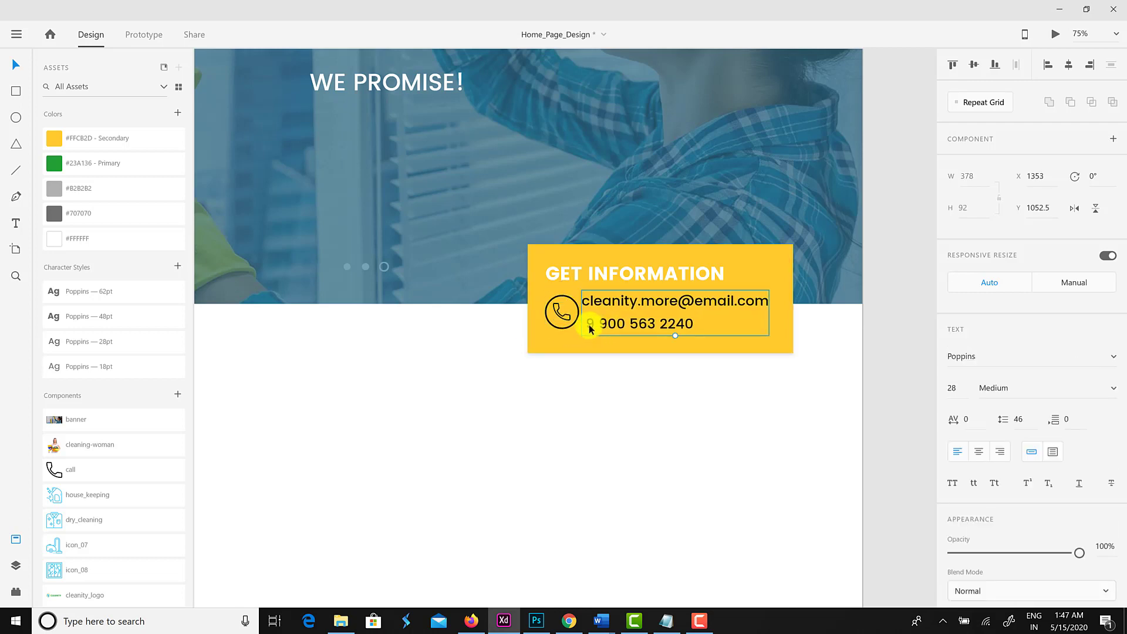
{"action": "double_click", "coordinate": [590, 328]}
{"action": "left_click", "coordinate": [574, 324]}
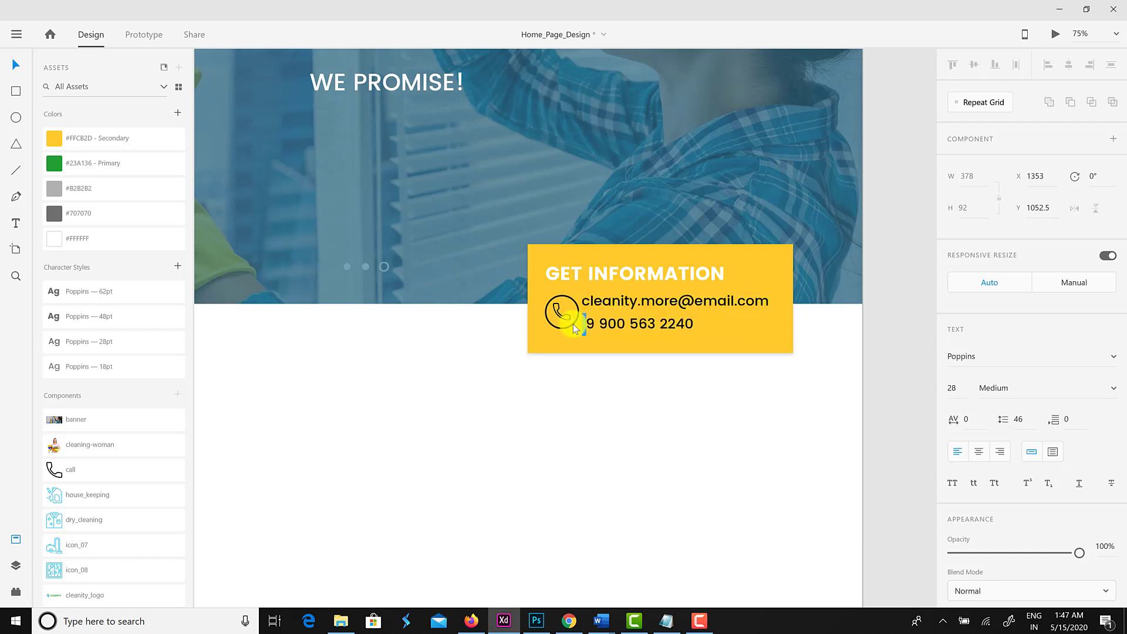
{"action": "key", "text": "BackSpace"}
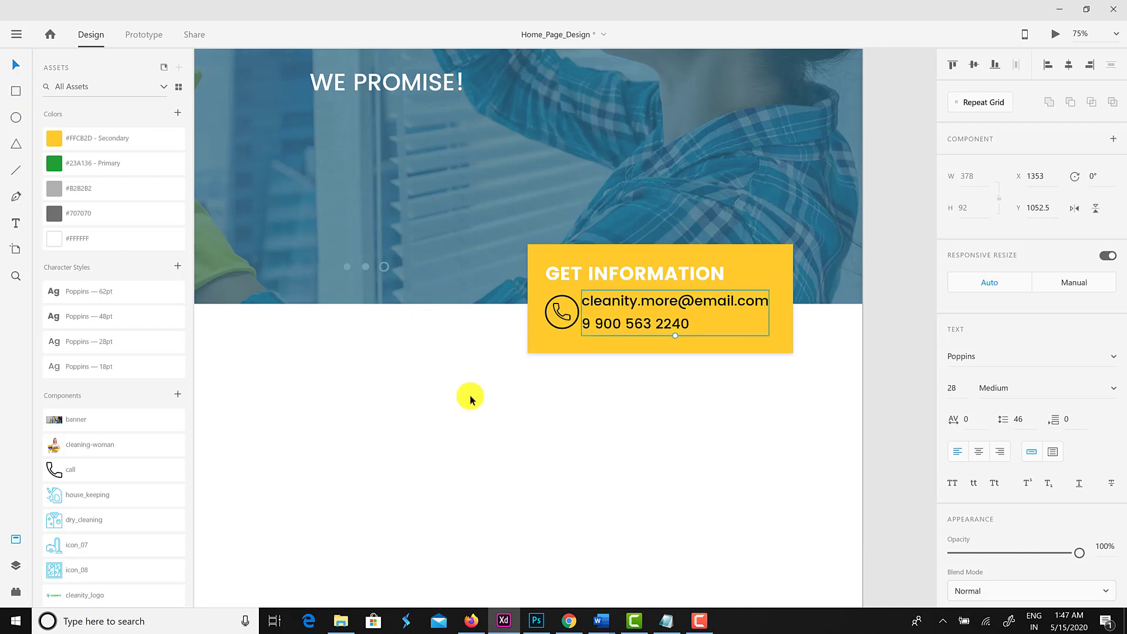
Show the layout grid on the Home Page _Design artboard.
{"action": "scroll", "coordinate": [467, 395], "scroll_direction": "down", "scroll_amount": 5}
{"action": "scroll", "coordinate": [468, 395], "scroll_direction": "up", "scroll_amount": 3}
{"action": "left_click", "coordinate": [621, 390]}
{"action": "left_click_drag", "start_coordinate": [592, 361], "coordinate": [604, 386]}
{"action": "scroll", "coordinate": [456, 327], "scroll_direction": "up", "scroll_amount": 1}
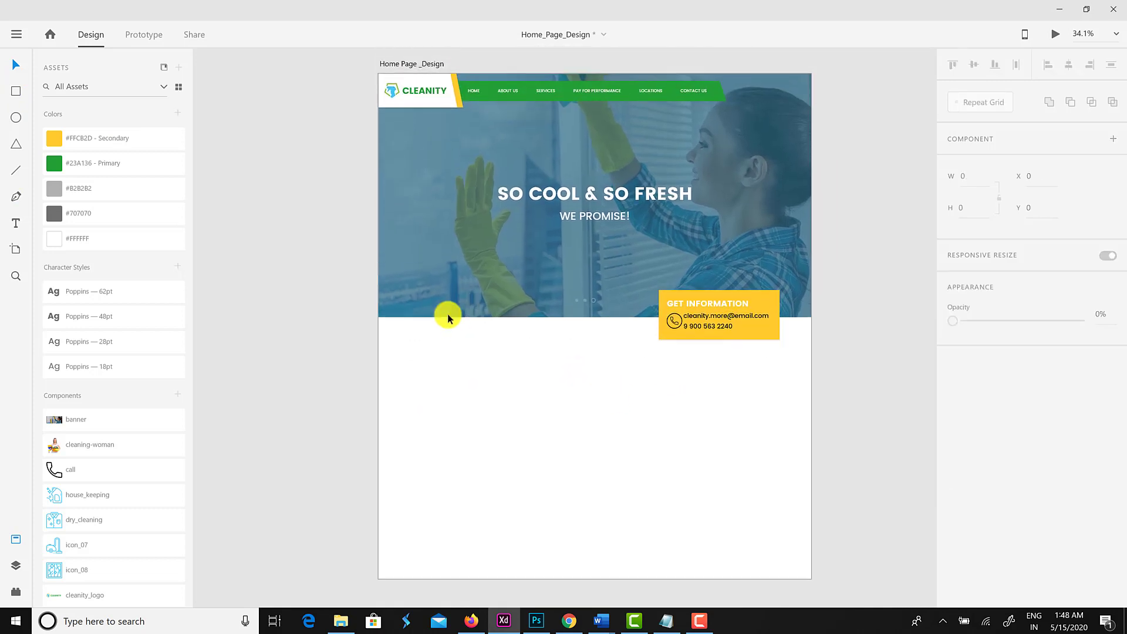
{"action": "left_click", "coordinate": [416, 63]}
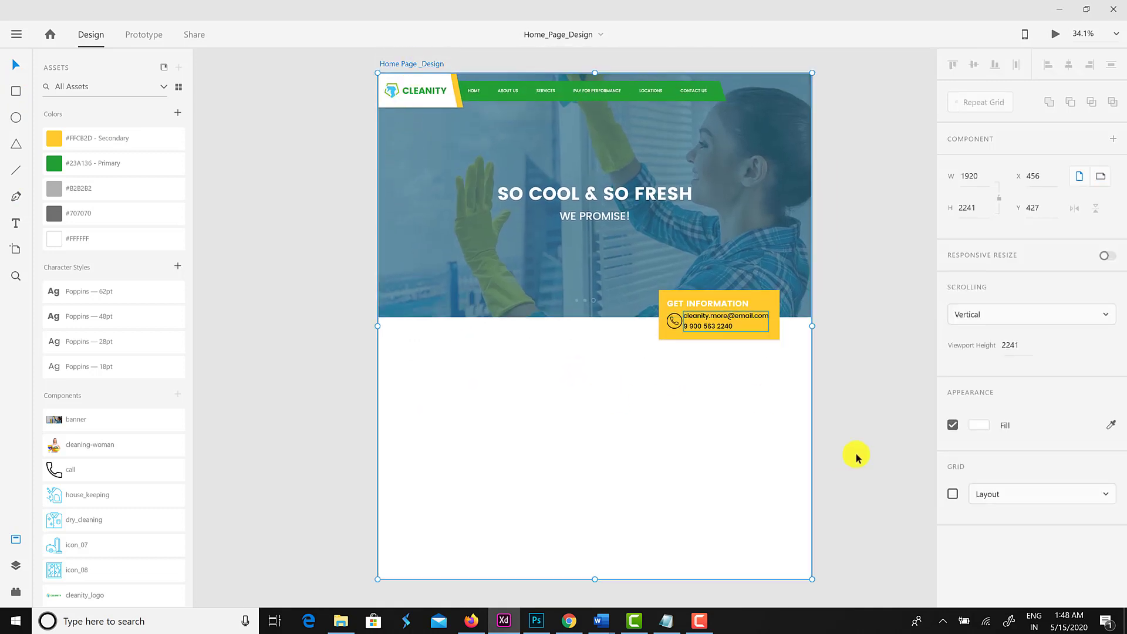
{"action": "left_click", "coordinate": [953, 495]}
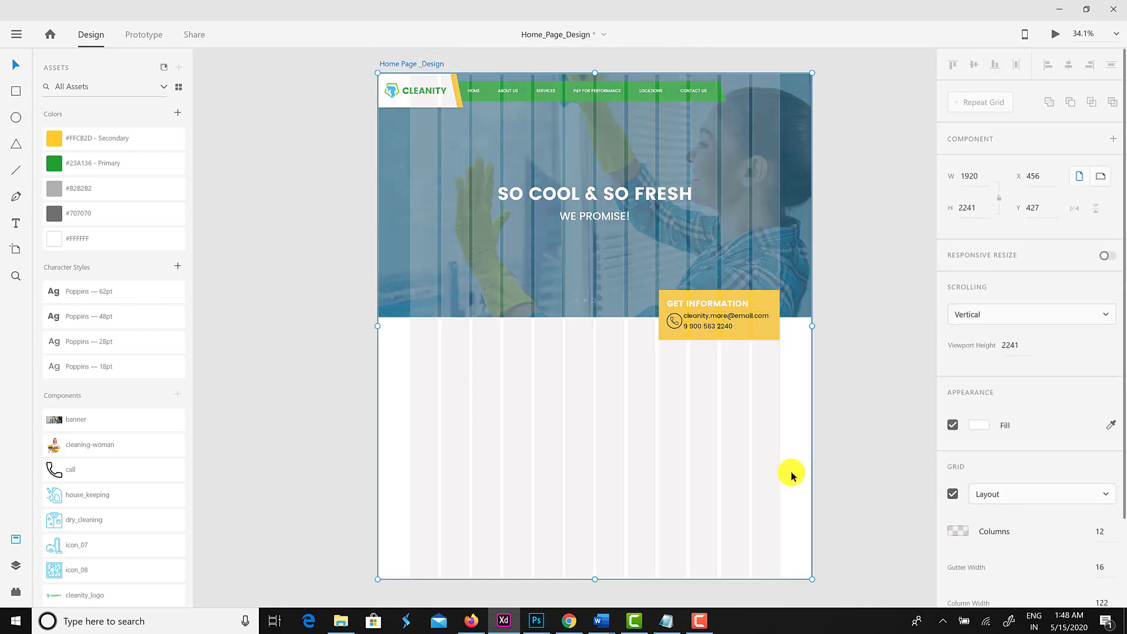
Draw a borderless 674 × 550 rectangle below the banner at X 140, Y 1277, starting at the first grid column.
{"action": "left_click", "coordinate": [15, 95]}
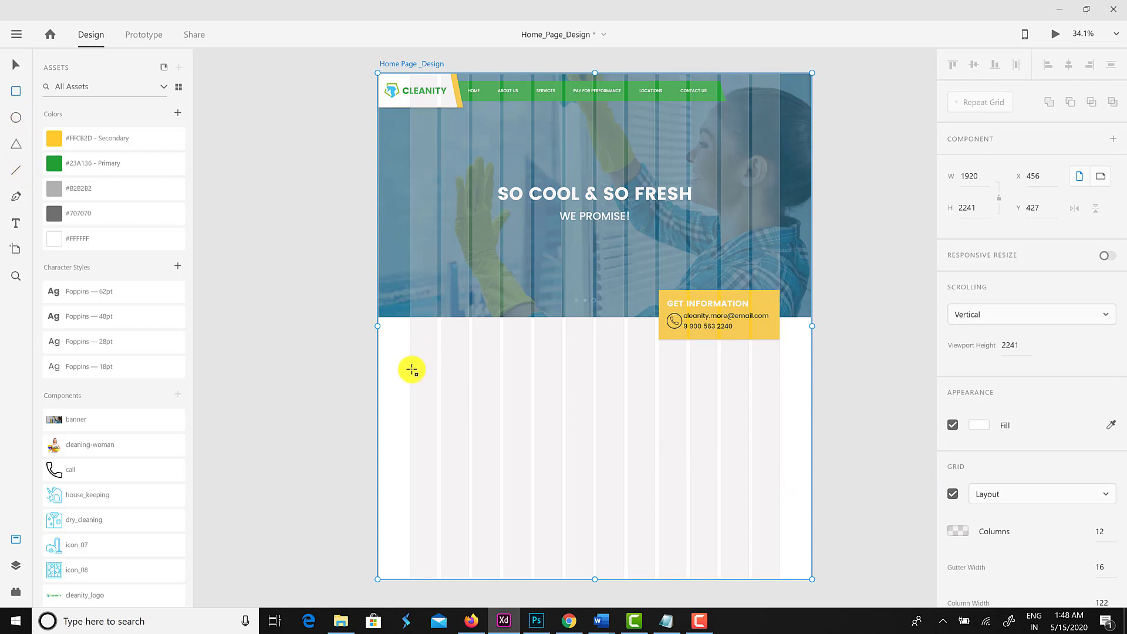
{"action": "left_click_drag", "start_coordinate": [411, 364], "coordinate": [562, 484]}
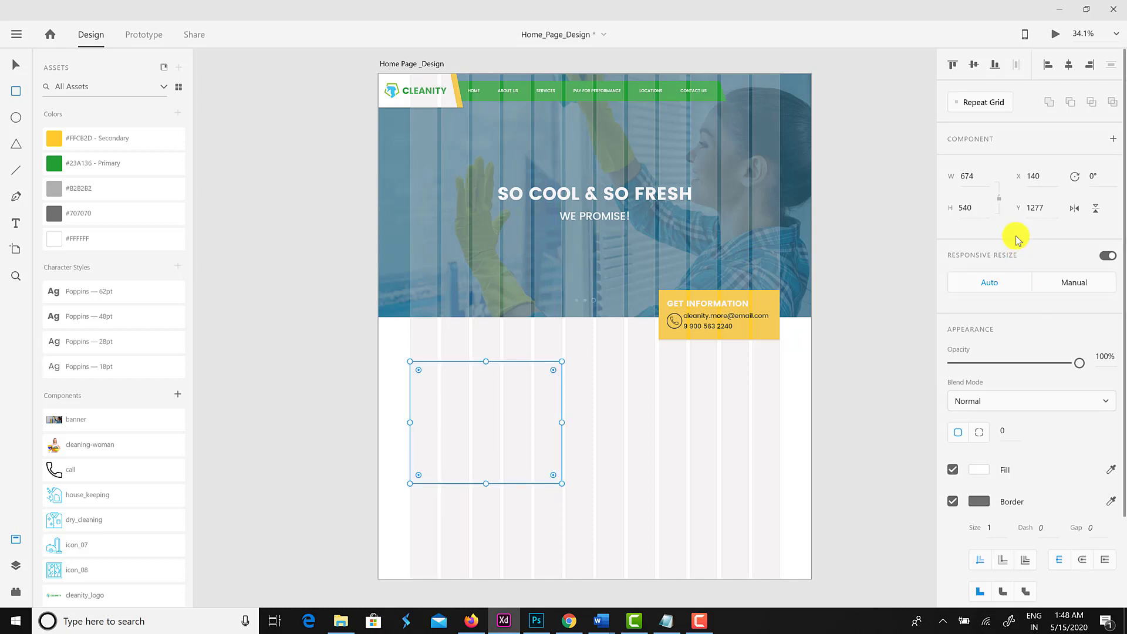
{"action": "left_click", "coordinate": [972, 209]}
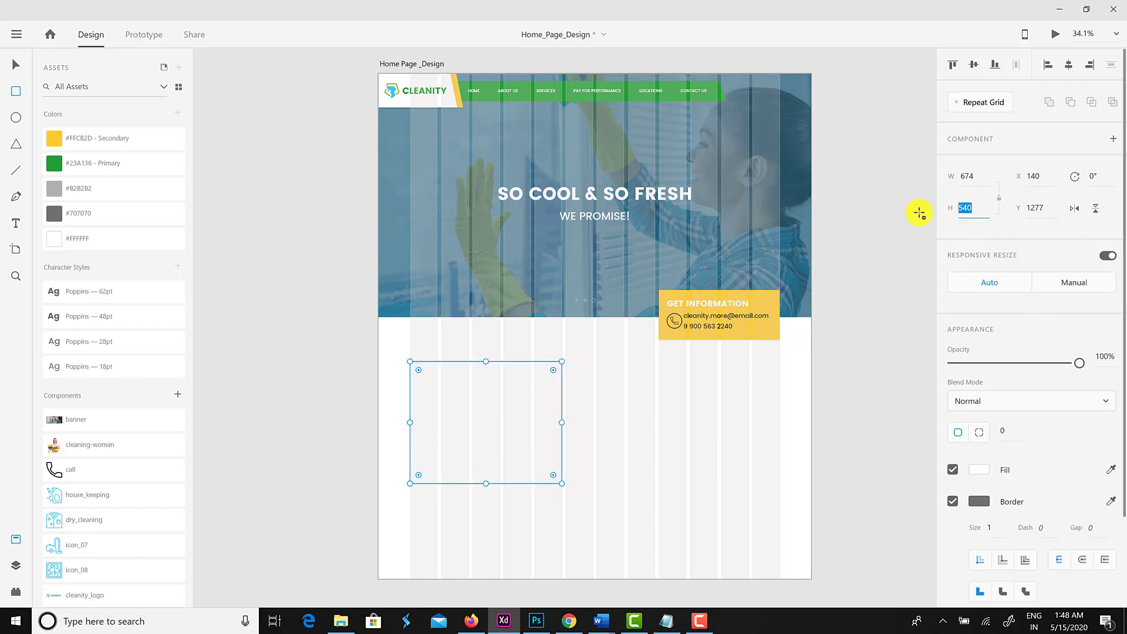
{"action": "type", "text": "600"}
{"action": "key", "text": "Return"}
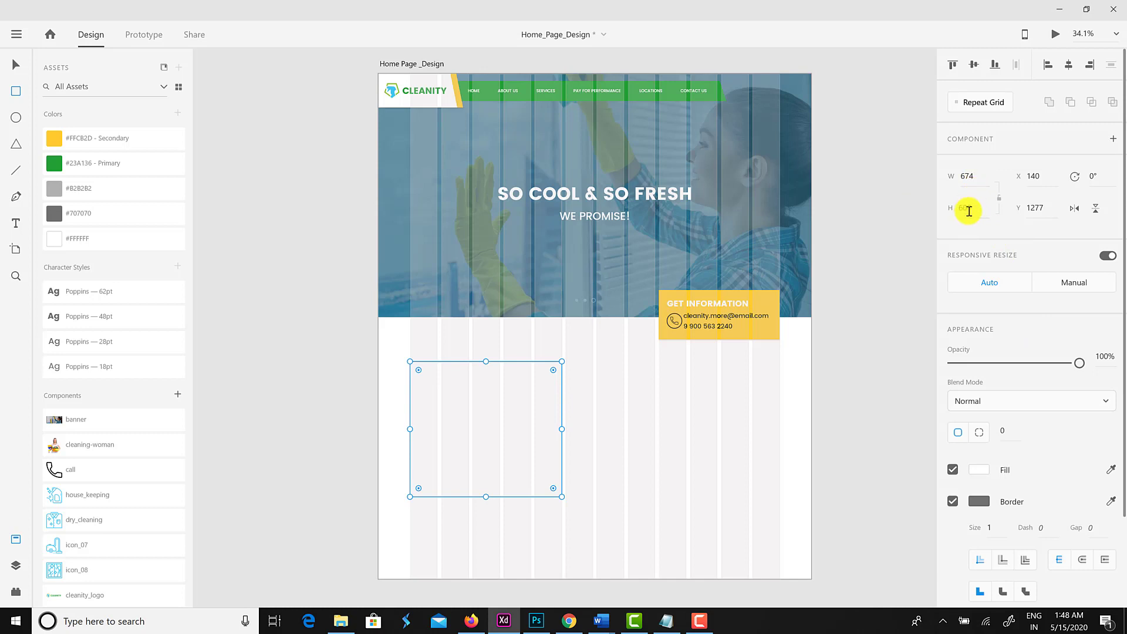
{"action": "type", "text": "550"}
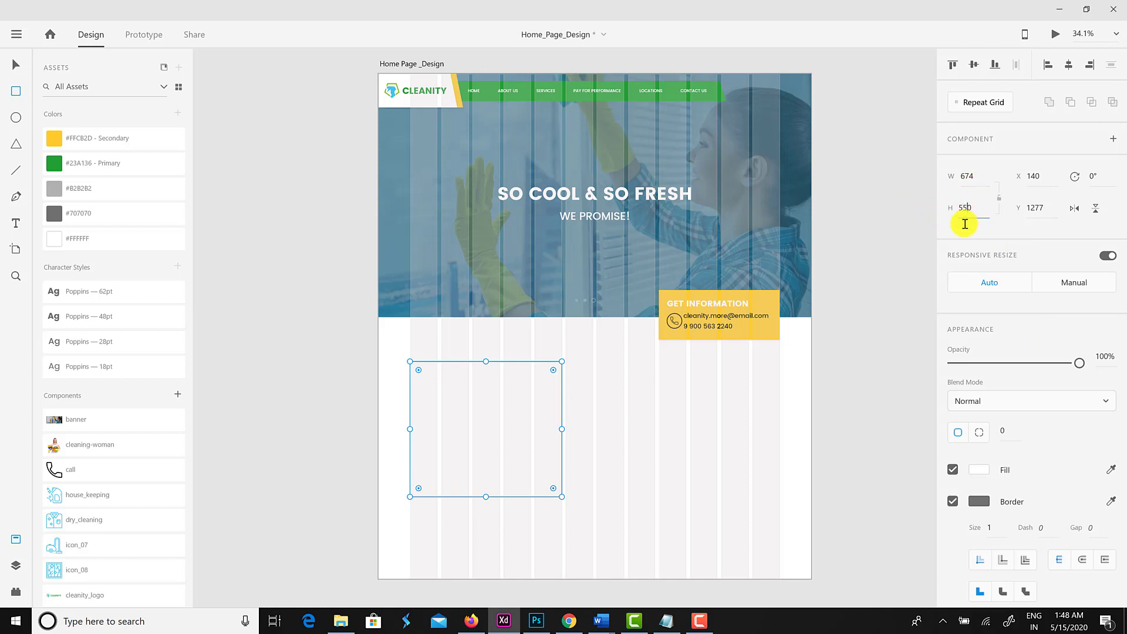
{"action": "key", "text": "Return"}
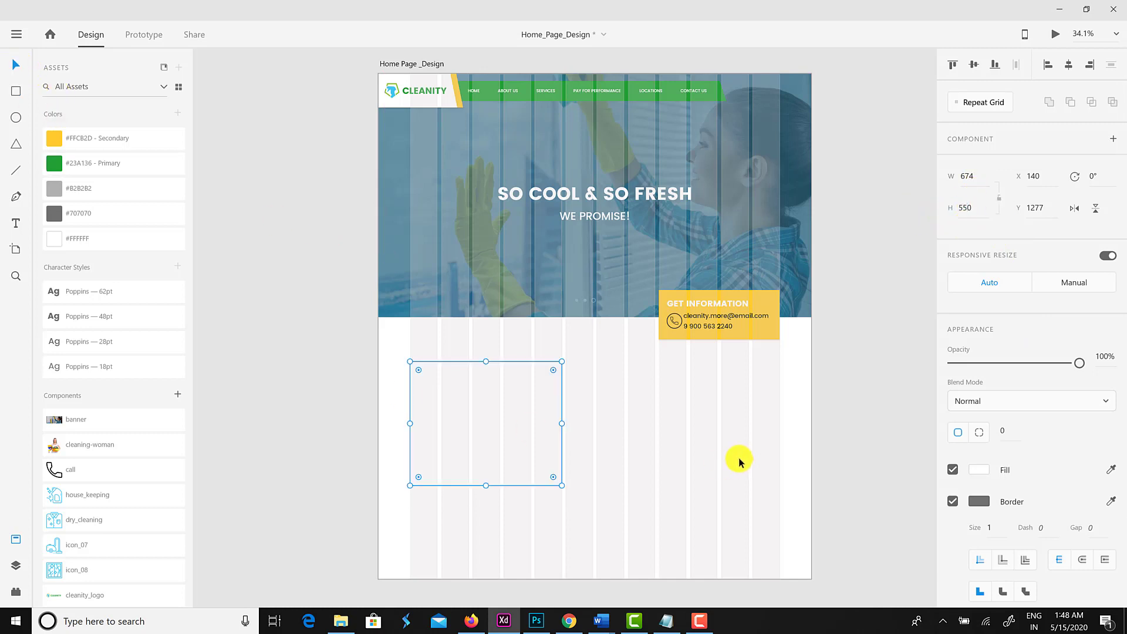
{"action": "left_click", "coordinate": [953, 501]}
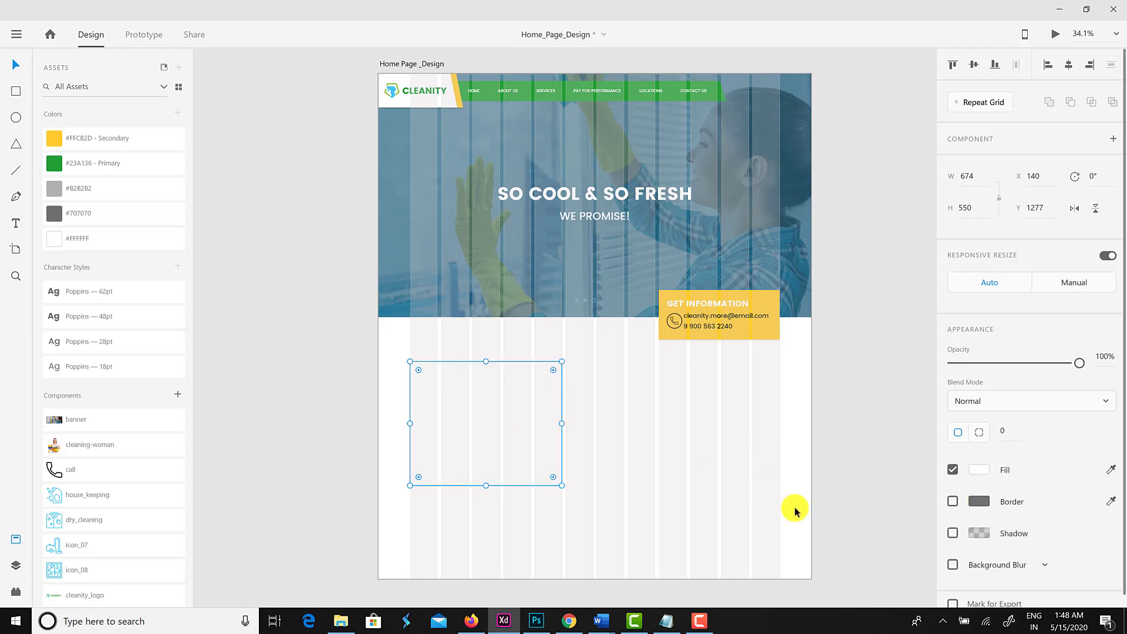
Fill the rectangle below the banner with the about us JPG from the UI_UX folder and turn on its shadow.
{"action": "left_click", "coordinate": [341, 621]}
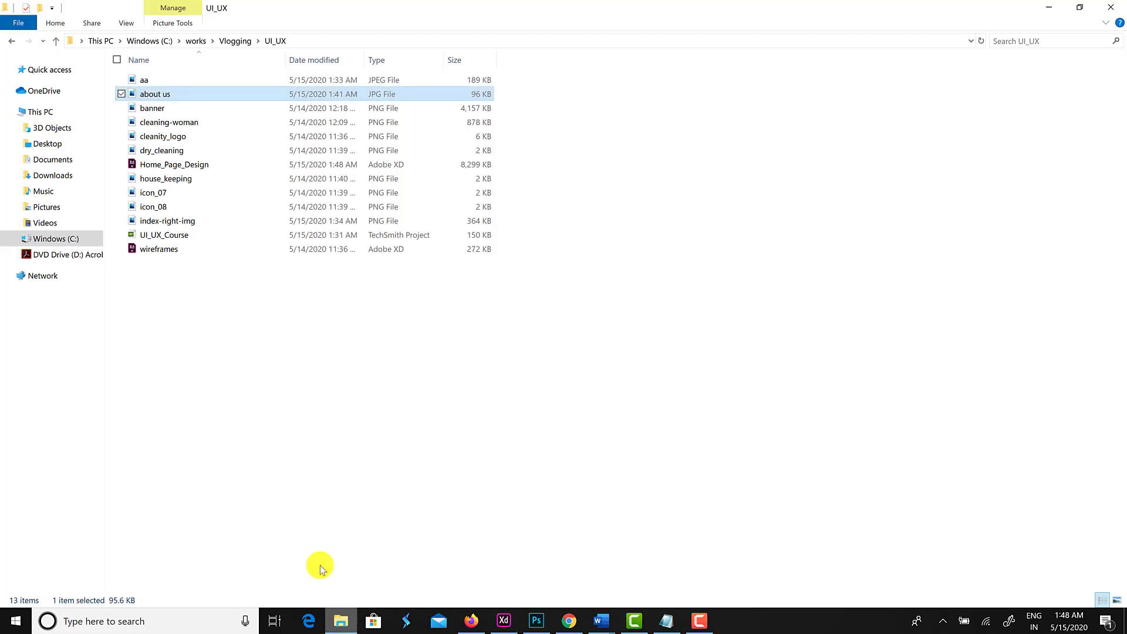
{"action": "left_click_drag", "start_coordinate": [167, 97], "coordinate": [487, 452]}
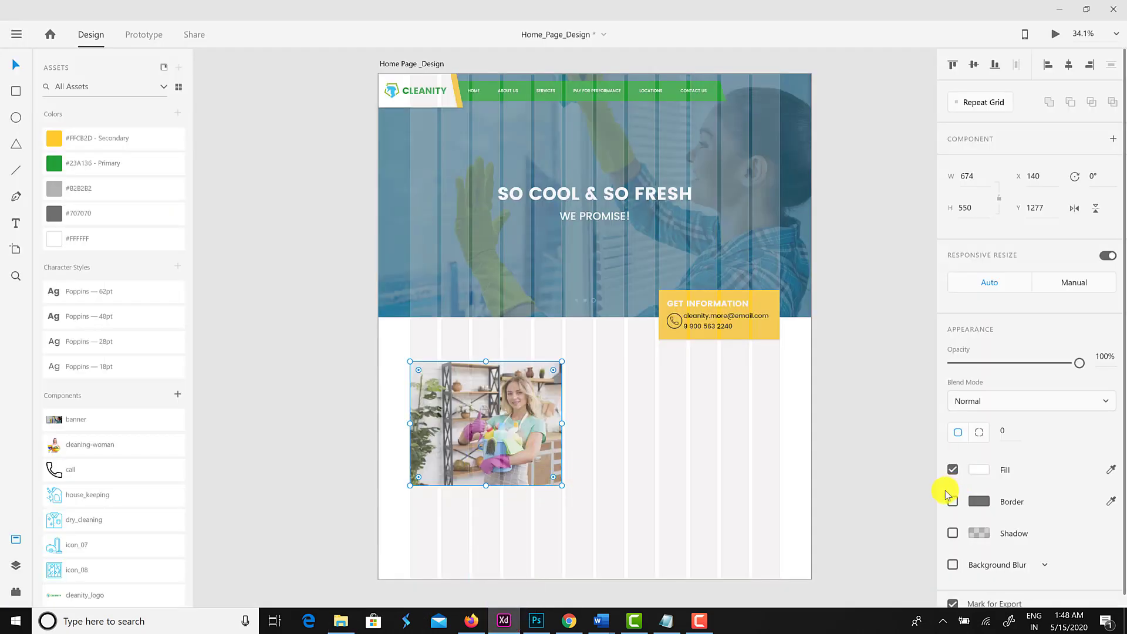
{"action": "left_click", "coordinate": [952, 533]}
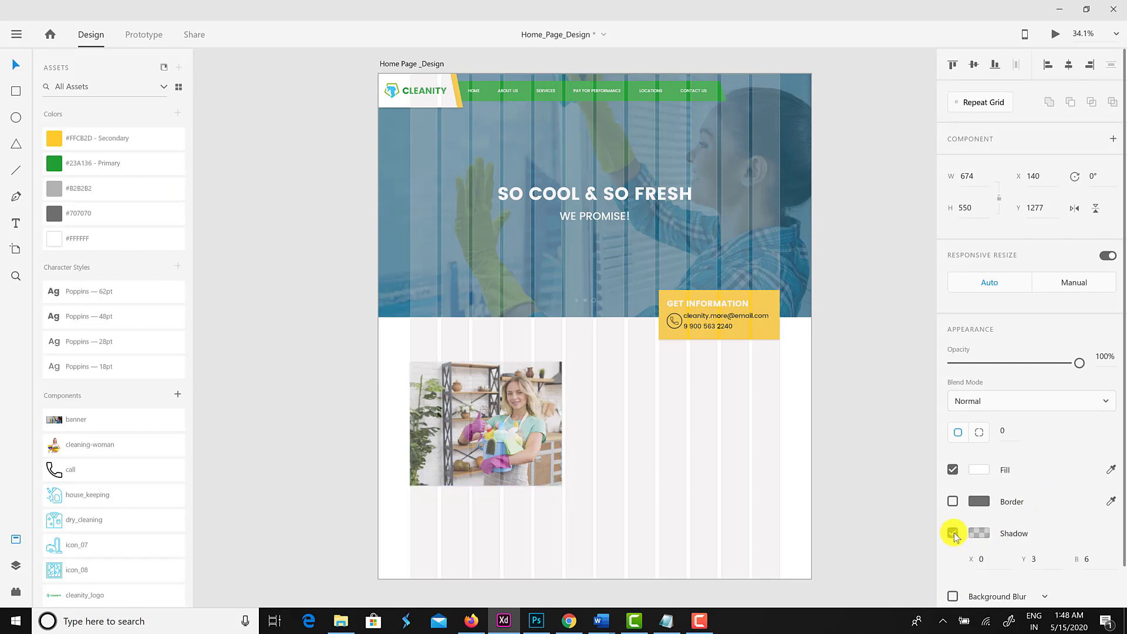
{"action": "left_click", "coordinate": [693, 501]}
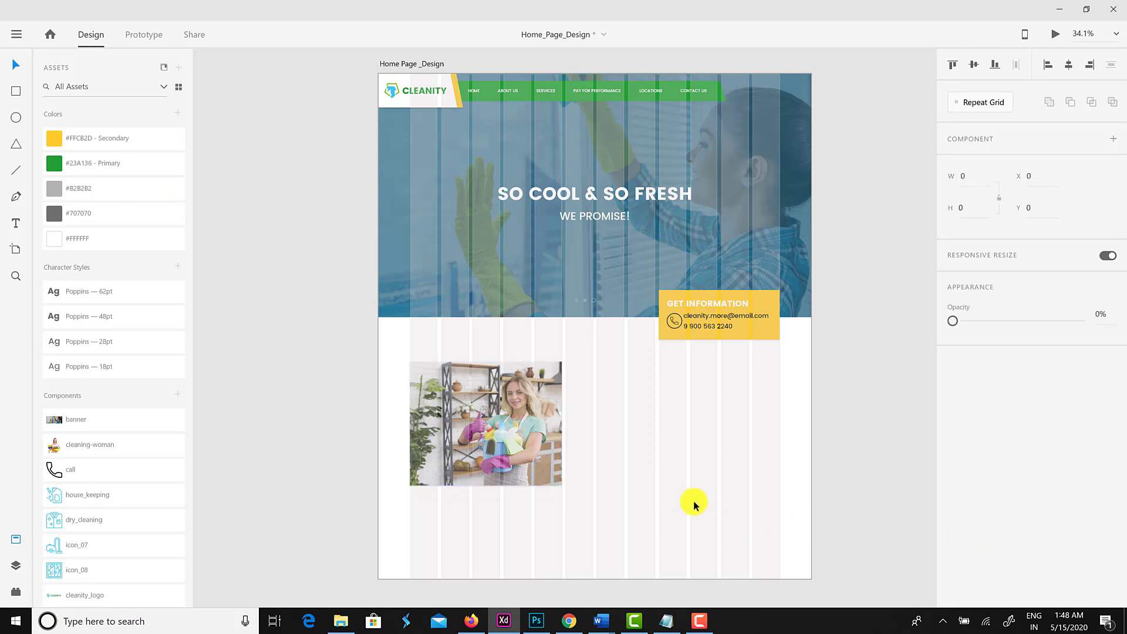
Add the heading ABOUT US beside the photo and apply the Poppins 48pt character style.
{"action": "left_click", "coordinate": [15, 225]}
{"action": "left_click", "coordinate": [604, 372]}
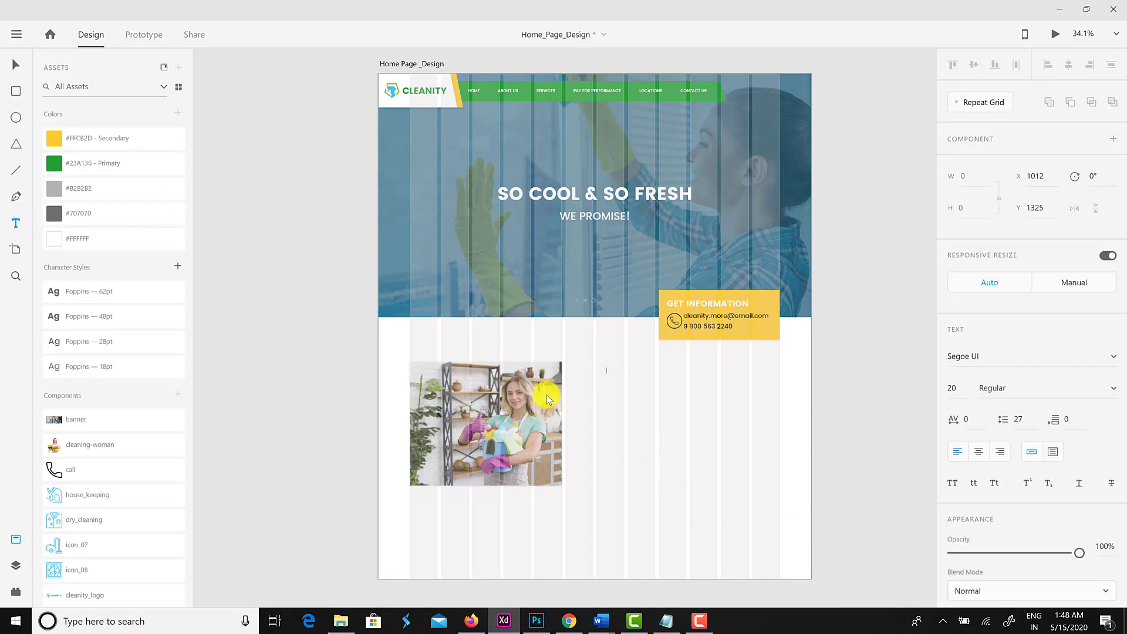
{"action": "type", "text": "ABOUT U"}
{"action": "key", "text": "BackSpace"}
{"action": "key", "text": "BackSpace"}
{"action": "key", "text": "BackSpace"}
{"action": "key", "text": "BackSpace"}
{"action": "type", "text": "OUT U"}
{"action": "left_click", "coordinate": [16, 66]}
{"action": "left_click", "coordinate": [106, 293]}
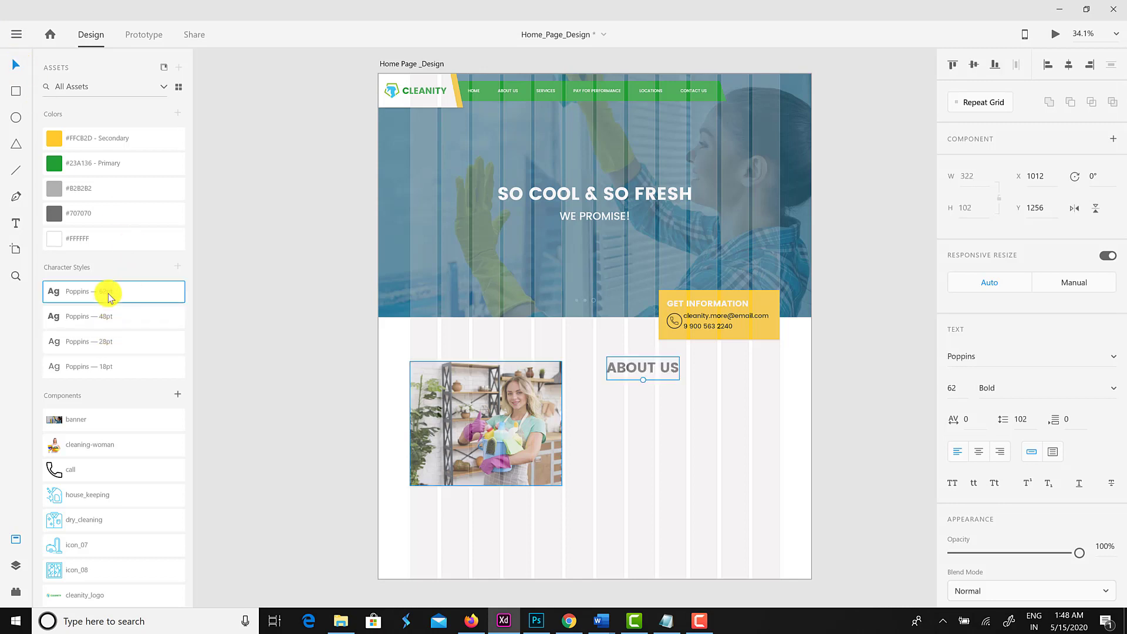
{"action": "left_click", "coordinate": [119, 322]}
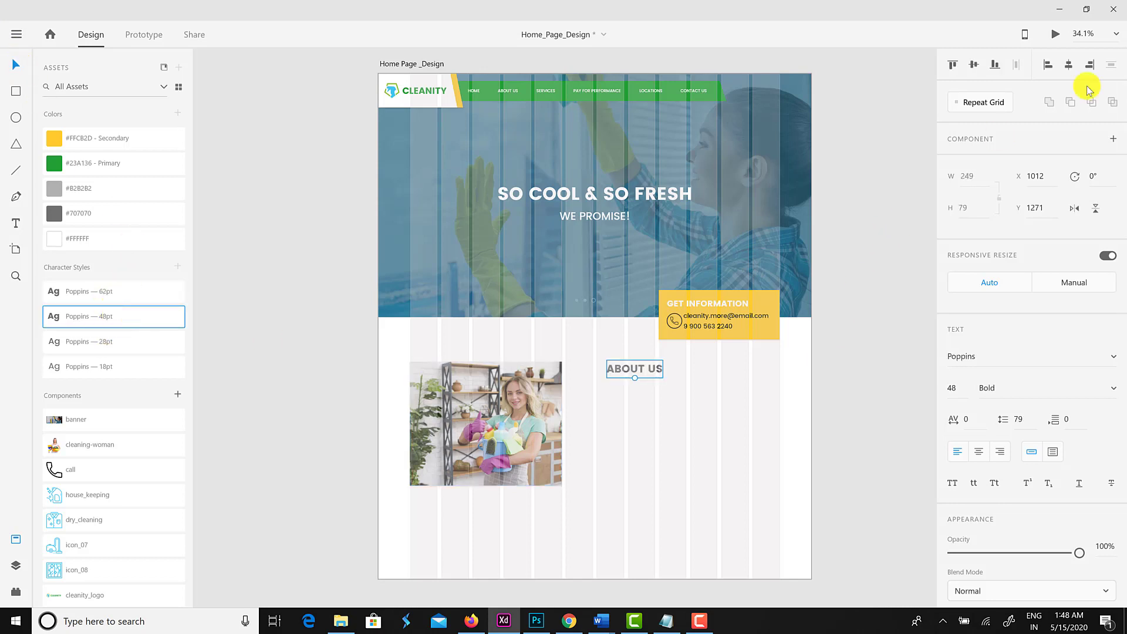
Colour the ABOUT US heading primary green #23A136 and align it with the photo's top edge at X 960, Y 1277.
{"action": "left_click", "coordinate": [1112, 34]}
{"action": "left_click", "coordinate": [1033, 99]}
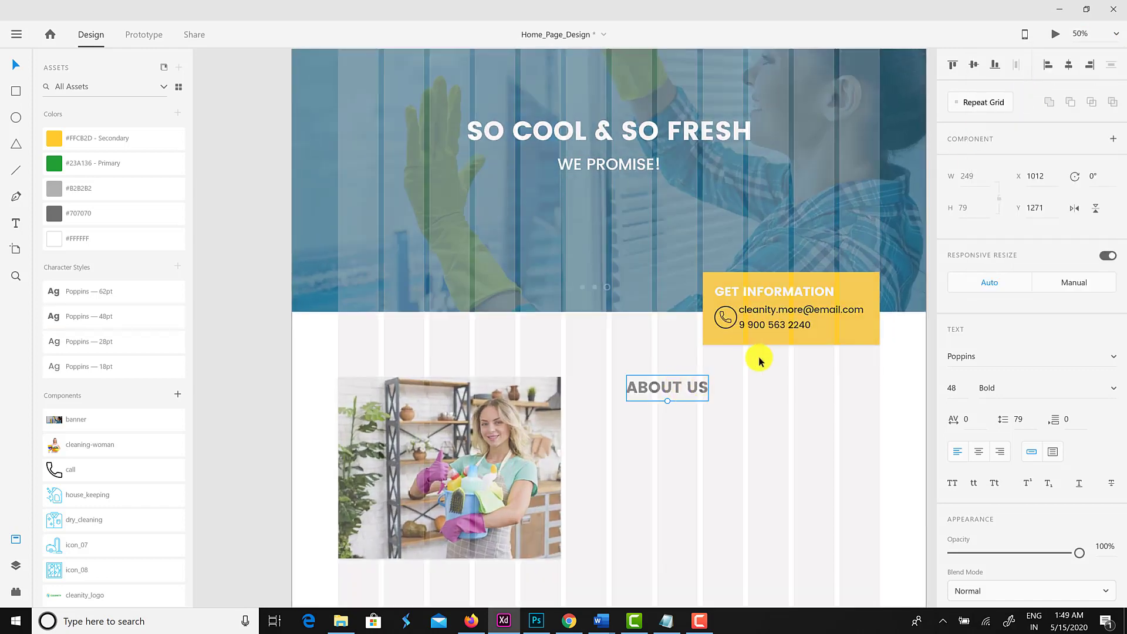
{"action": "left_click", "coordinate": [132, 164]}
{"action": "left_click_drag", "start_coordinate": [638, 392], "coordinate": [640, 390]}
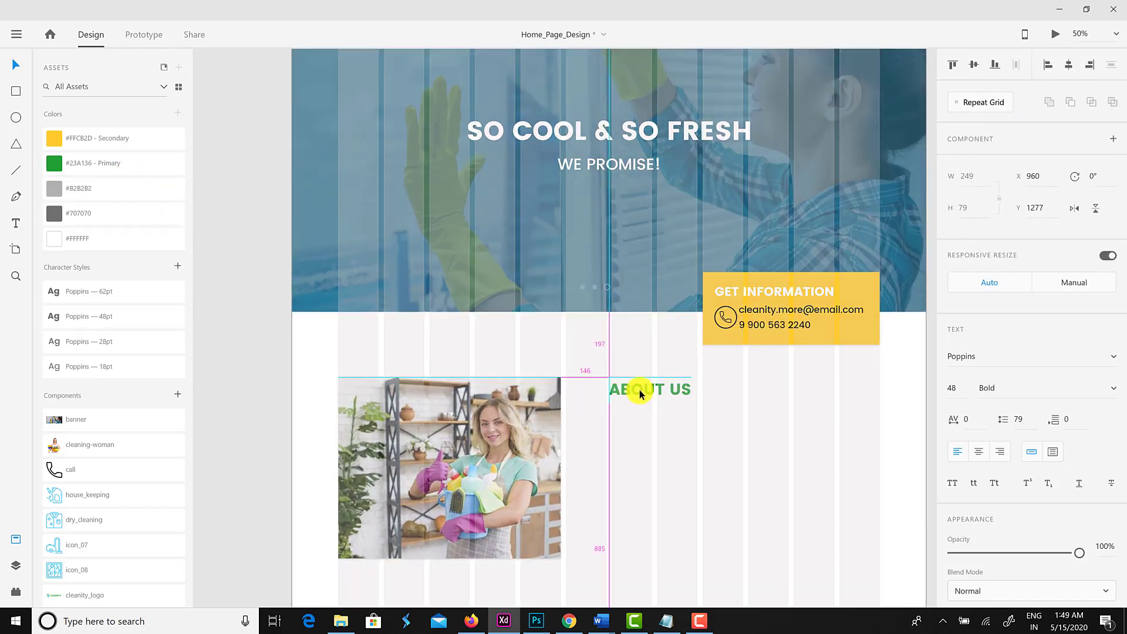
Add an 812 px wide area-text paragraph of Lorem ipsum under the ABOUT US heading in the Poppins 18pt style.
{"action": "scroll", "coordinate": [710, 376], "scroll_direction": "down", "scroll_amount": 3}
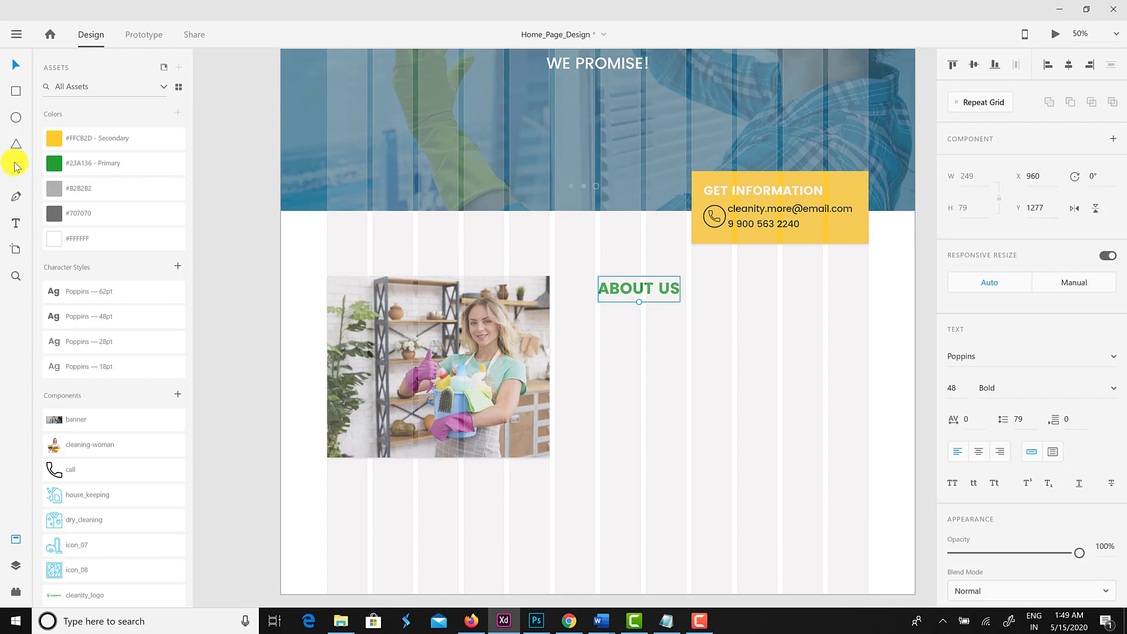
{"action": "left_click", "coordinate": [17, 224]}
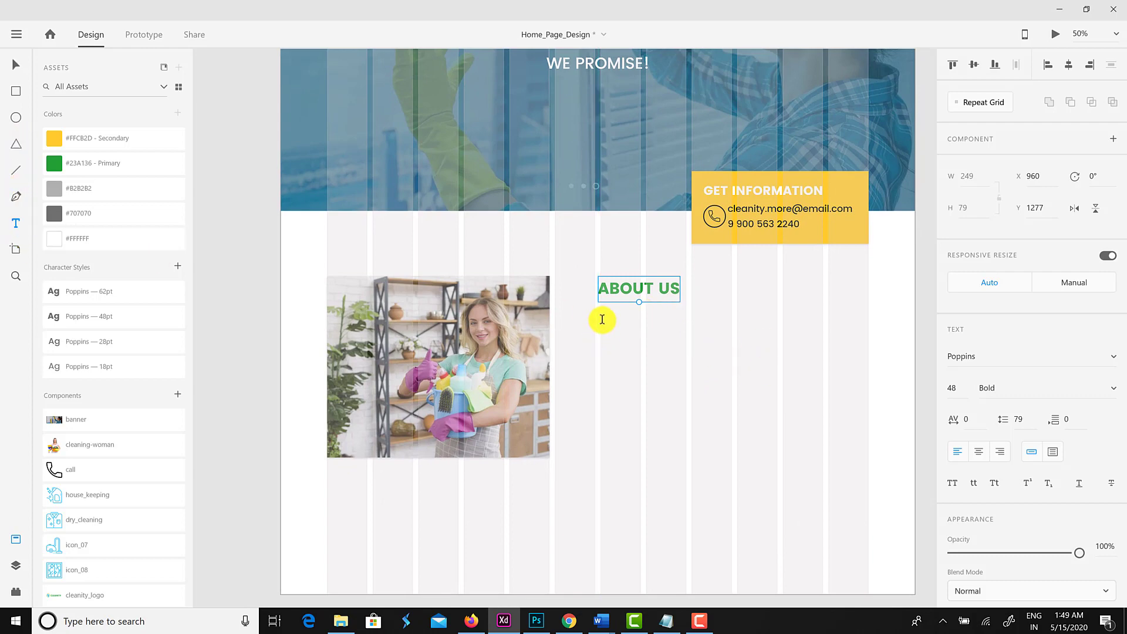
{"action": "left_click_drag", "start_coordinate": [602, 320], "coordinate": [867, 431]}
{"action": "type", "text": "Lorem ipsum dolor sit amet, consectetur adipiscing elit, sed do eiusmod tempor incididunt ut labore et dolore magna aliqua. Ut enim ad minim veniam, quis nostrud exercitation ullamco laboris nisi ut aliquip ex ea commodo consequat. Duis aute irure dolor in reprehenderit in voluptate velit esse cillum dolore eu fugiat nulla pariatur. Excepteur sint occaecat cupidatat non proident, sunt in culpa qui officia deserunt mollit anim id est laborum"}
{"action": "key", "text": "ctrl+a"}
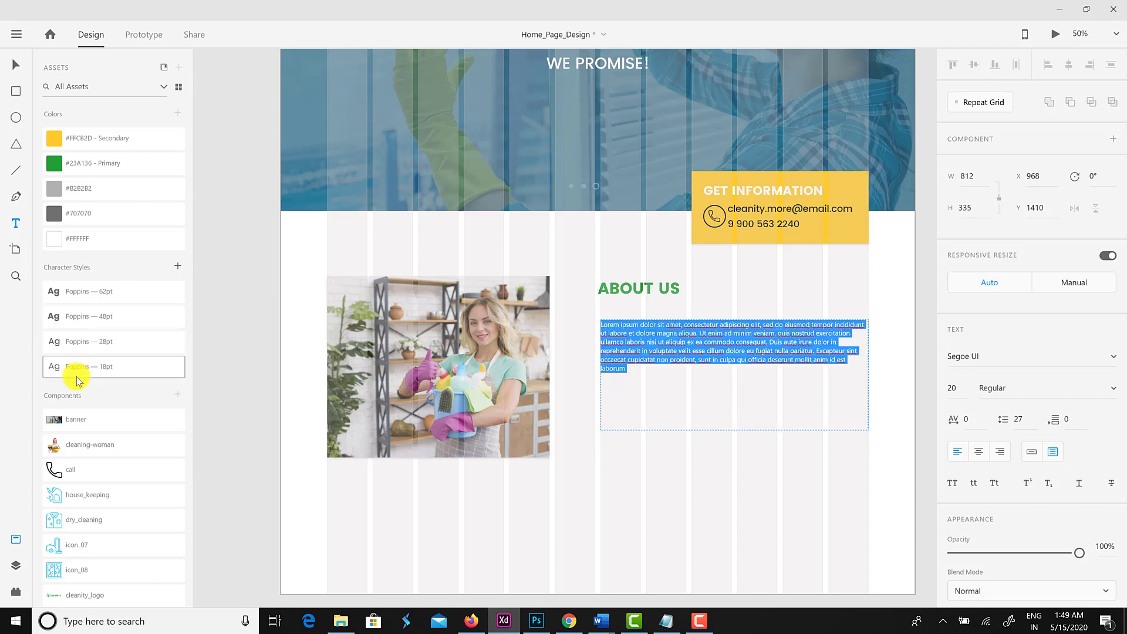
{"action": "left_click", "coordinate": [82, 369]}
{"action": "left_click", "coordinate": [16, 66]}
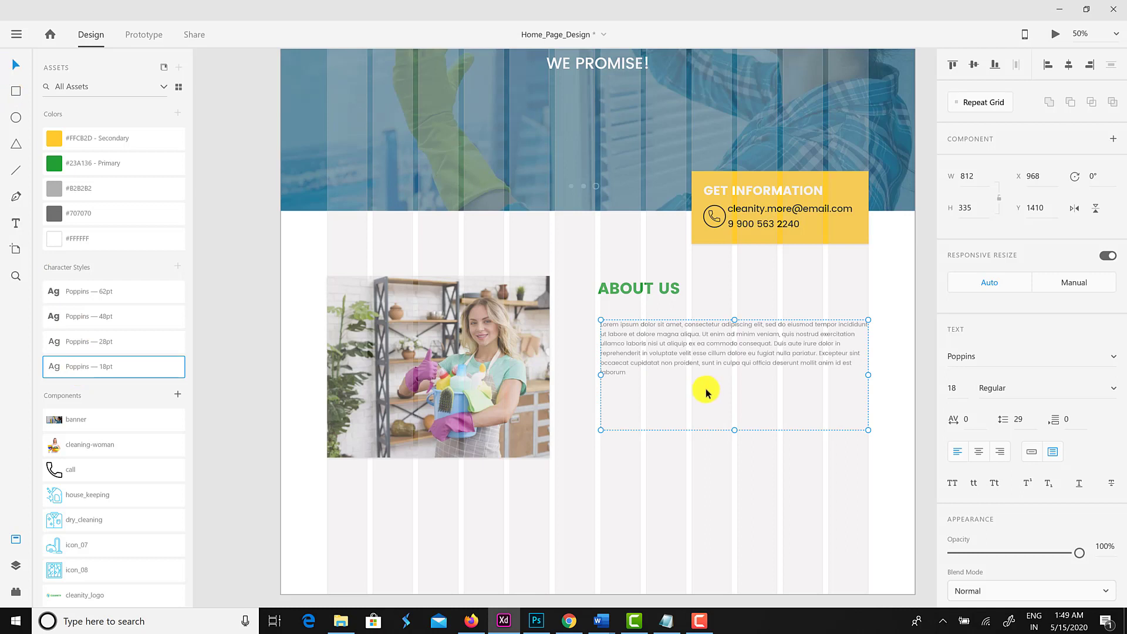
Shorten the paragraph box to height 231, move it up to Y 1382, and align the ABOUT US heading with it at X 968.
{"action": "left_click_drag", "start_coordinate": [736, 429], "coordinate": [742, 396]}
{"action": "left_click_drag", "start_coordinate": [649, 356], "coordinate": [649, 345]}
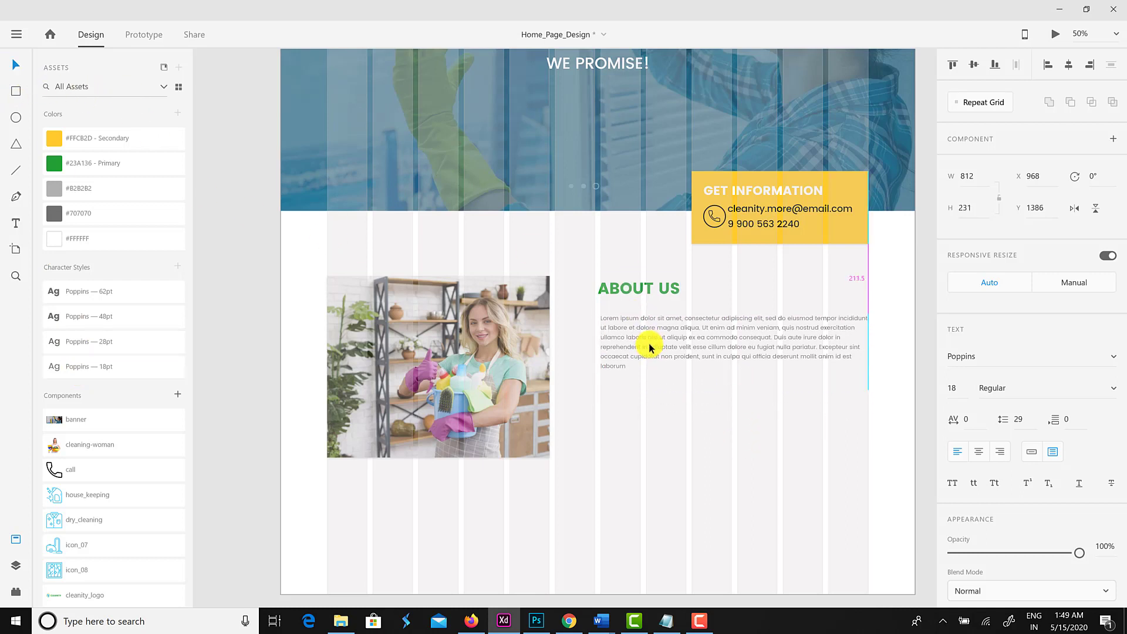
{"action": "left_click_drag", "start_coordinate": [640, 290], "coordinate": [641, 294]}
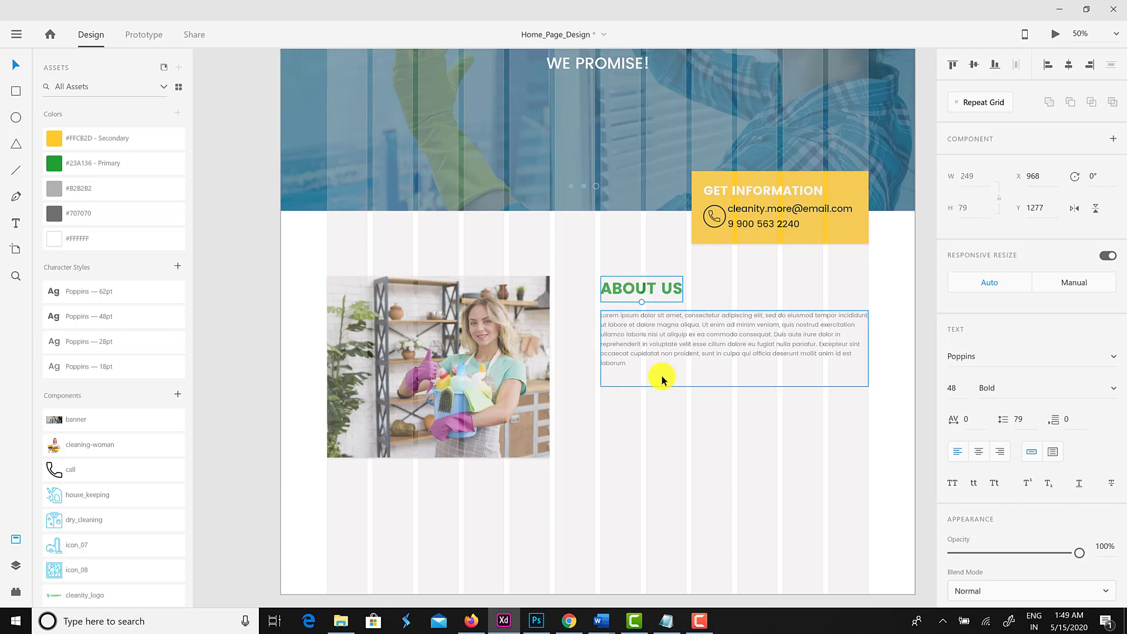
{"action": "left_click", "coordinate": [656, 381]}
Draw a 260 × 80 button rectangle under the paragraph at X 968, Y 1652.
{"action": "left_click", "coordinate": [15, 94]}
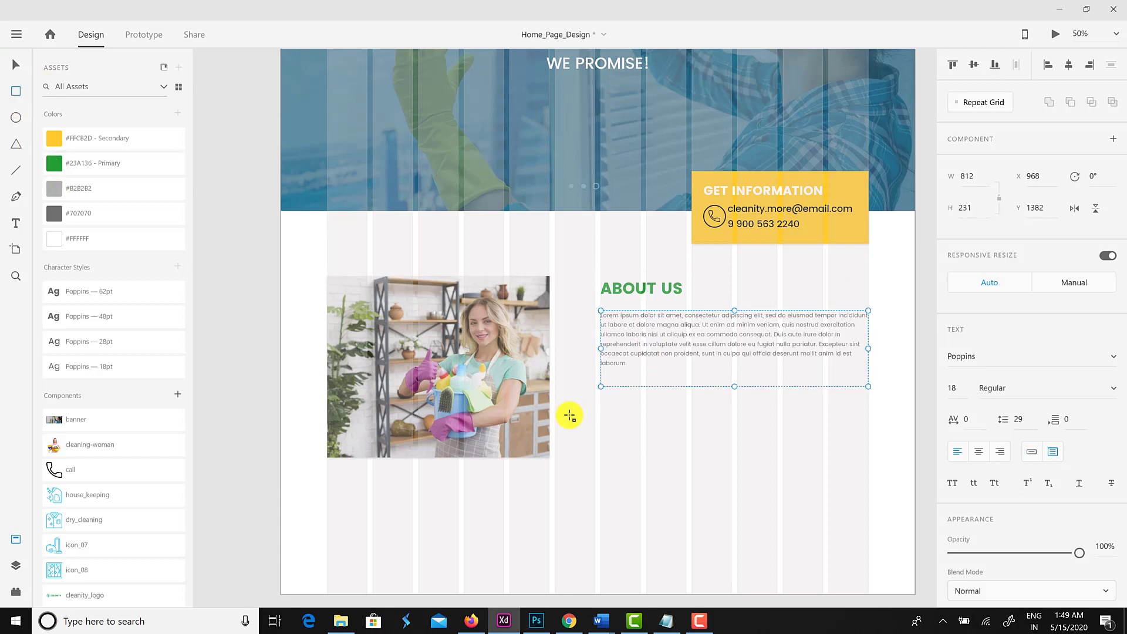
{"action": "left_click_drag", "start_coordinate": [601, 400], "coordinate": [685, 433]}
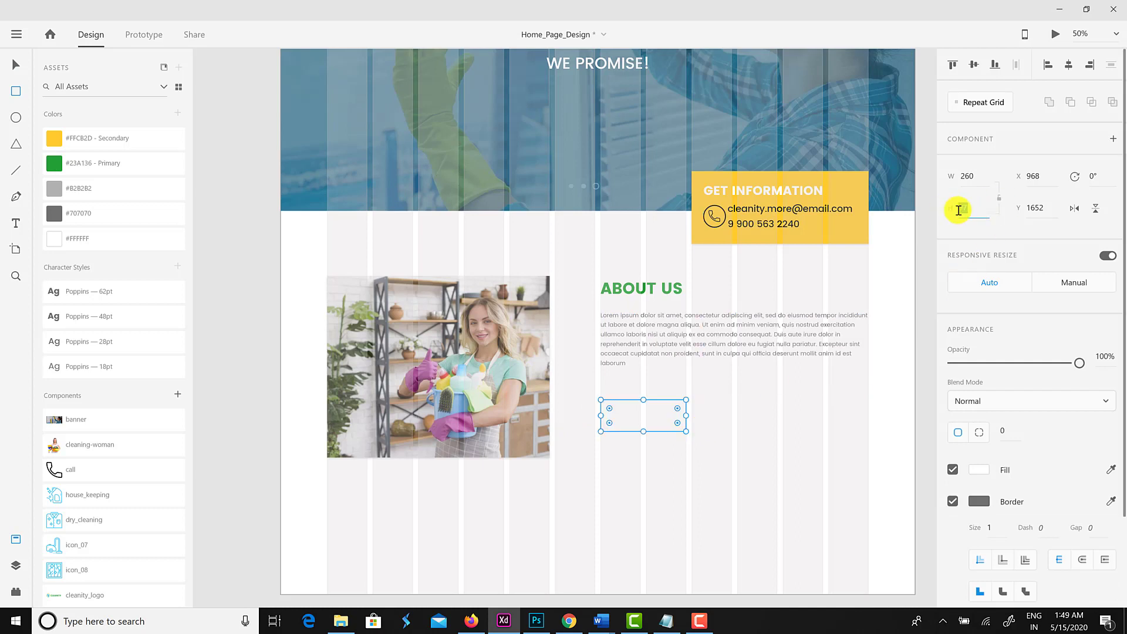
{"action": "type", "text": "80"}
{"action": "key", "text": "Return"}
{"action": "left_click", "coordinate": [16, 65]}
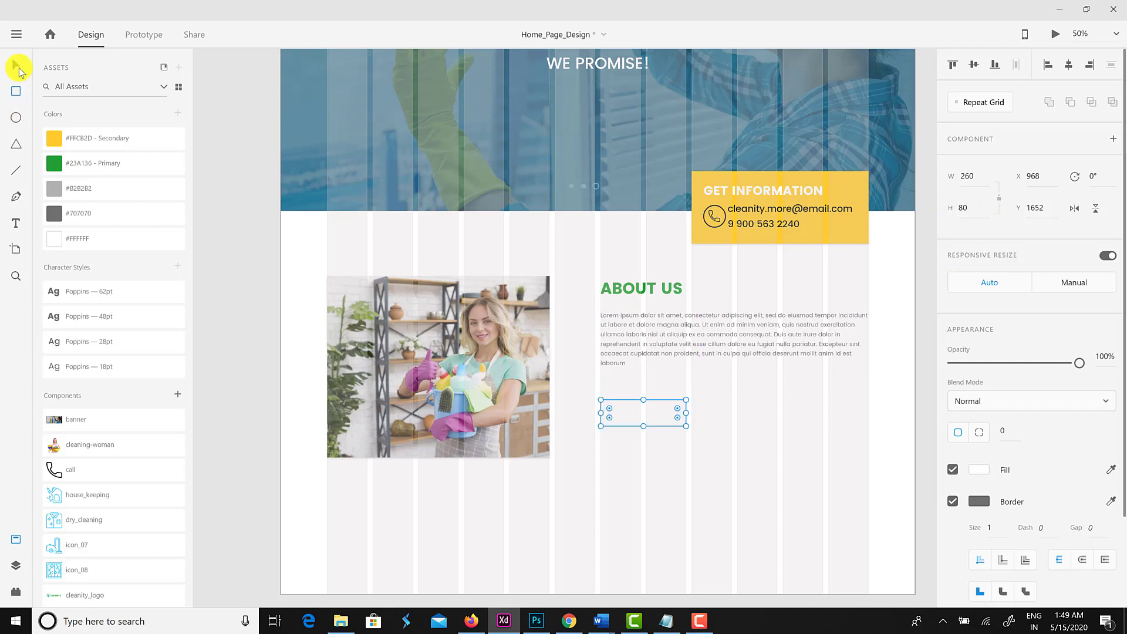
Style the button with fill #23A136, corner radius 40, no border and a #23A136 shadow.
{"action": "left_click", "coordinate": [97, 163]}
{"action": "left_click", "coordinate": [676, 418]}
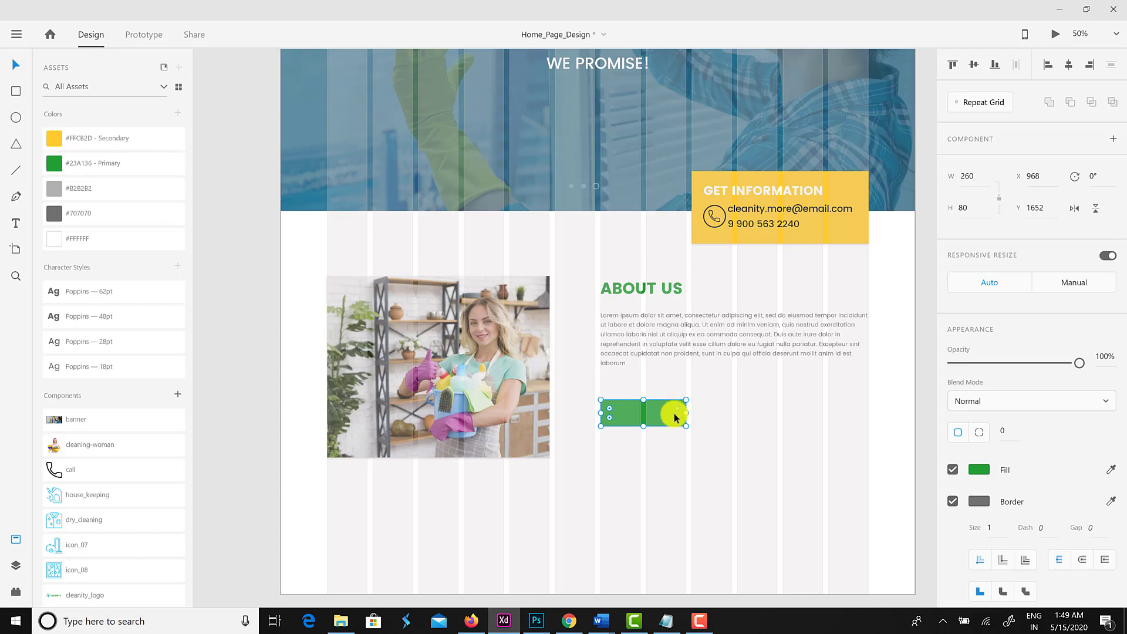
{"action": "left_click", "coordinate": [951, 501]}
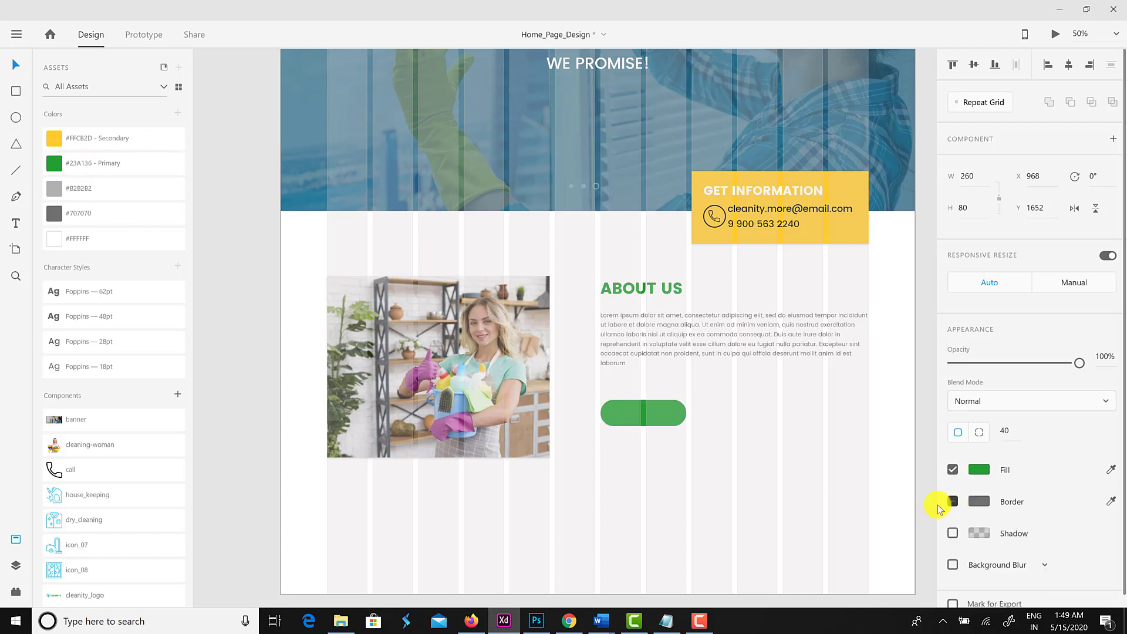
{"action": "left_click", "coordinate": [953, 533]}
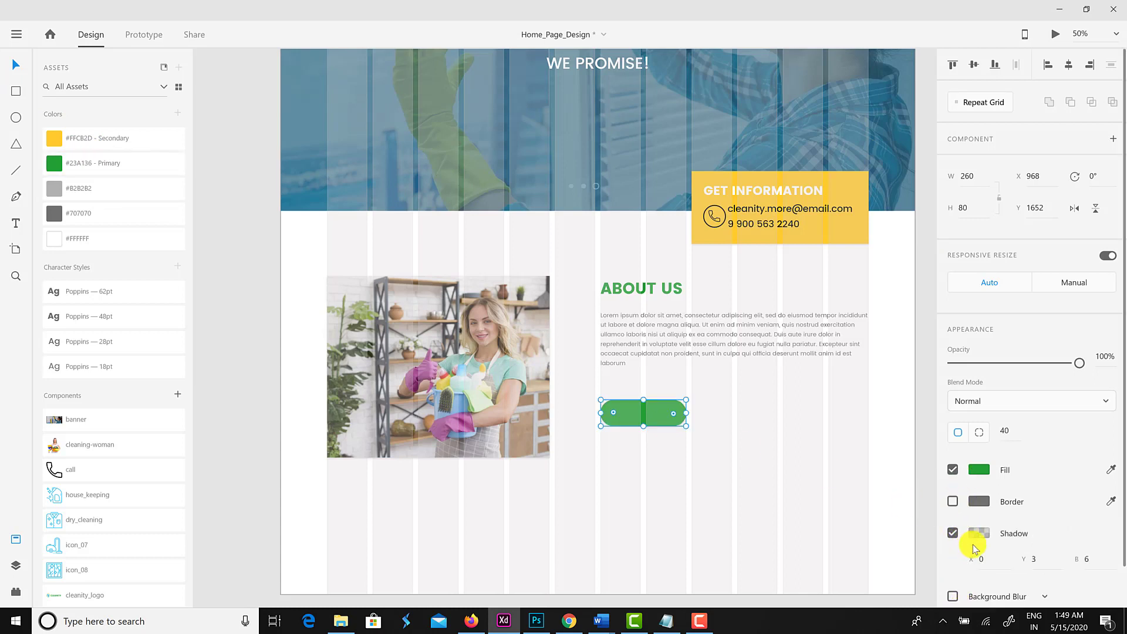
{"action": "left_click", "coordinate": [983, 539]}
{"action": "left_click", "coordinate": [834, 585]}
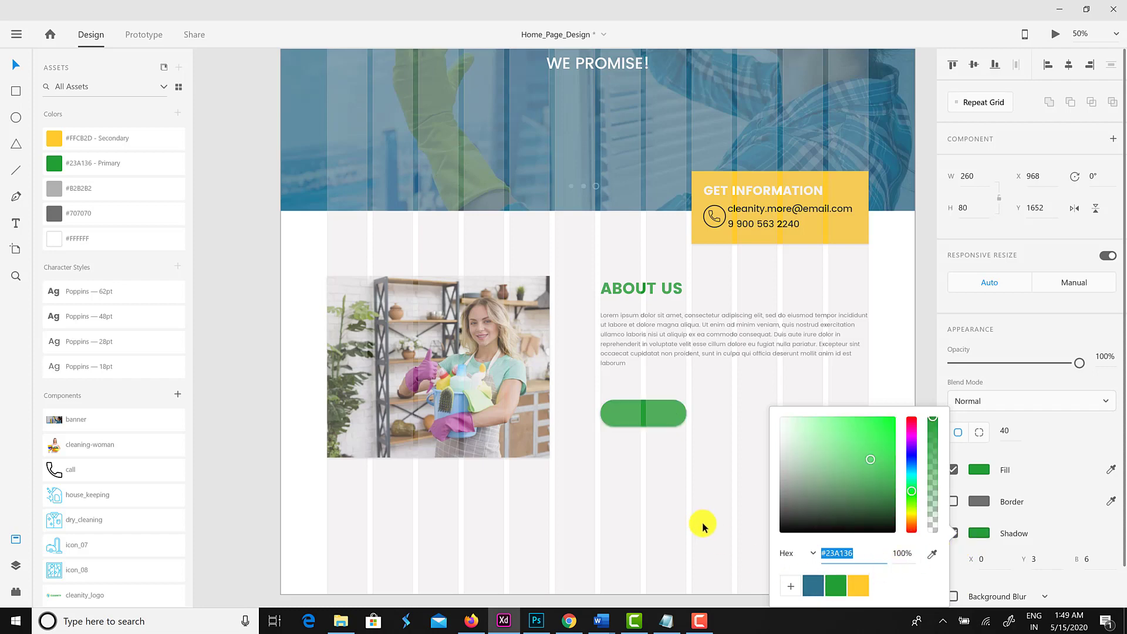
{"action": "left_click", "coordinate": [677, 515]}
Add the label READ MORE on the green button in the Poppins 28pt style, coloured white #FFFFFF.
{"action": "scroll", "coordinate": [685, 423], "scroll_direction": "up", "scroll_amount": 5}
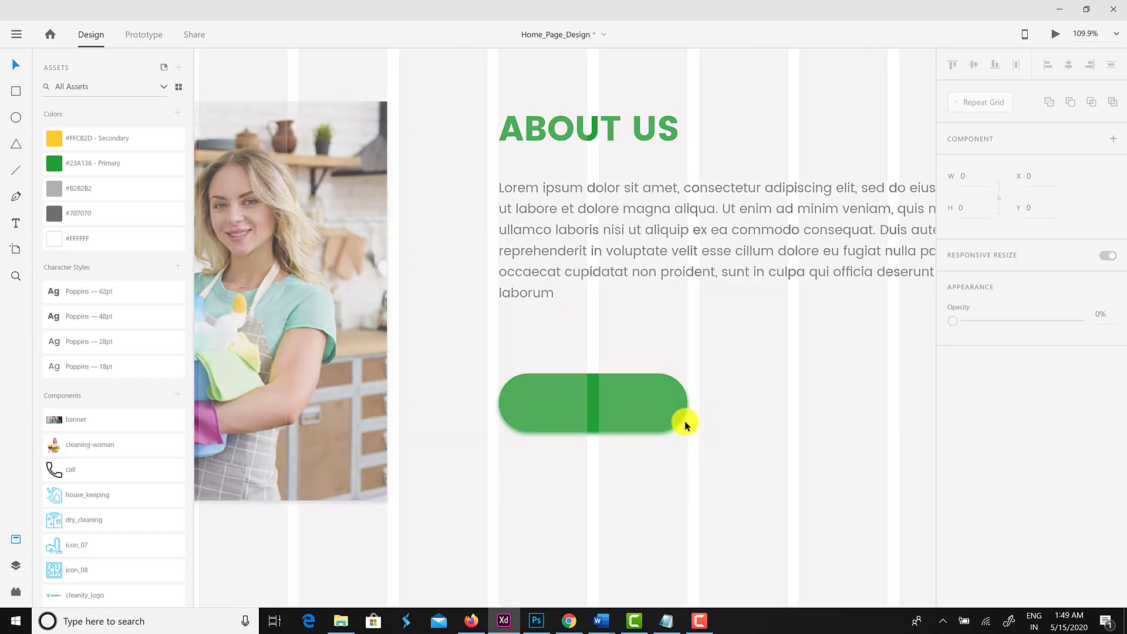
{"action": "left_click", "coordinate": [652, 423]}
{"action": "left_click", "coordinate": [13, 225]}
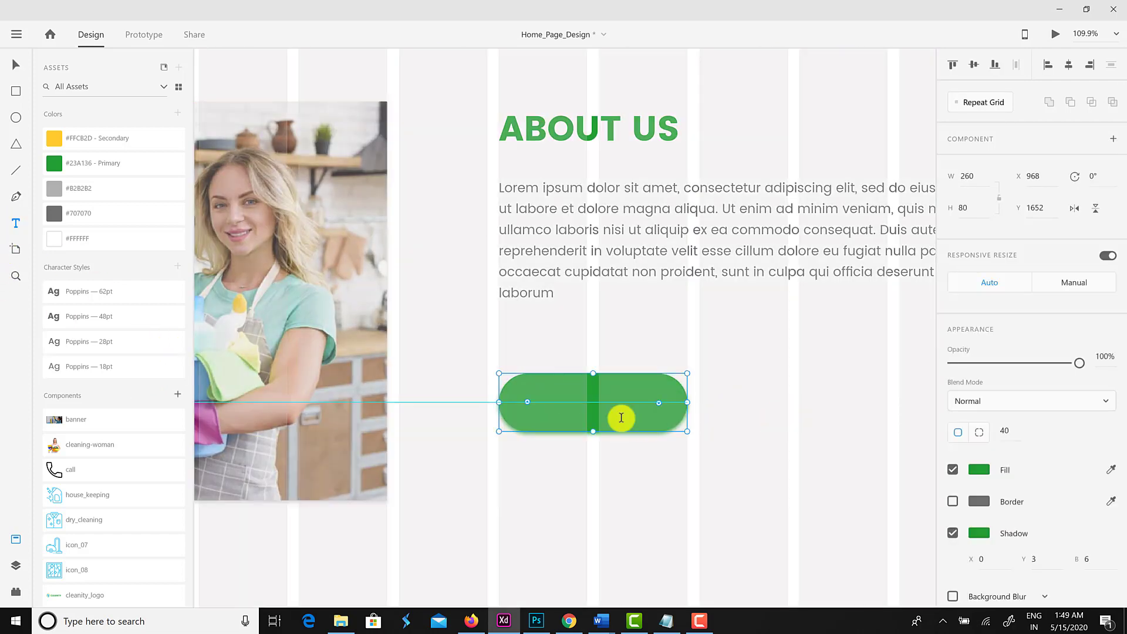
{"action": "left_click", "coordinate": [563, 398]}
{"action": "type", "text": "RE"}
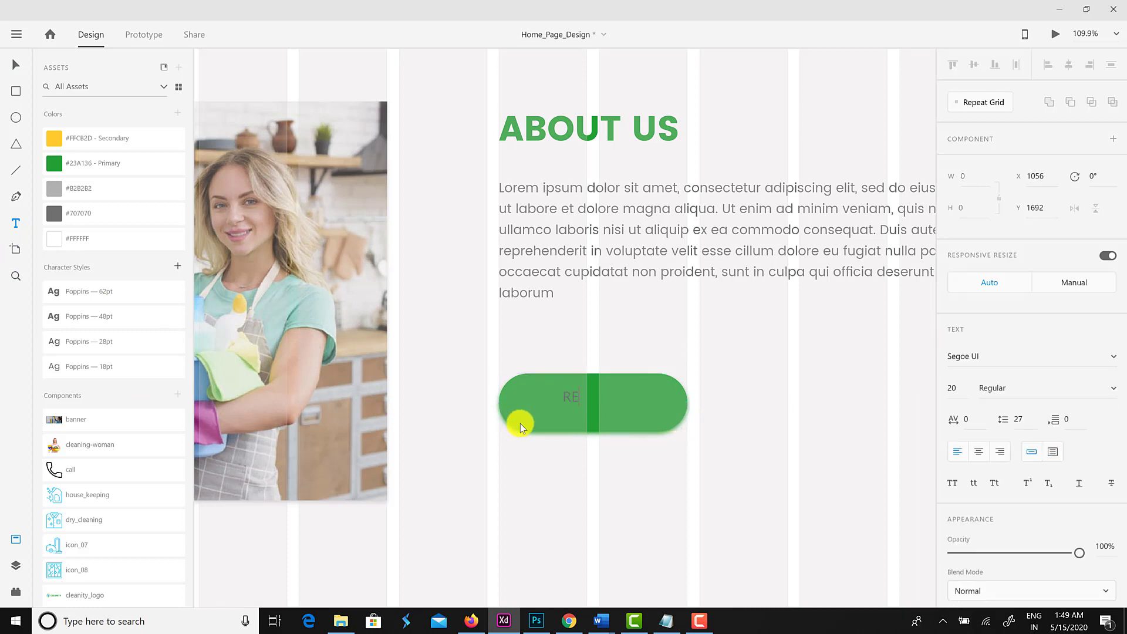
{"action": "type", "text": "AD MORE"}
{"action": "left_click", "coordinate": [15, 65]}
{"action": "left_click", "coordinate": [593, 397]}
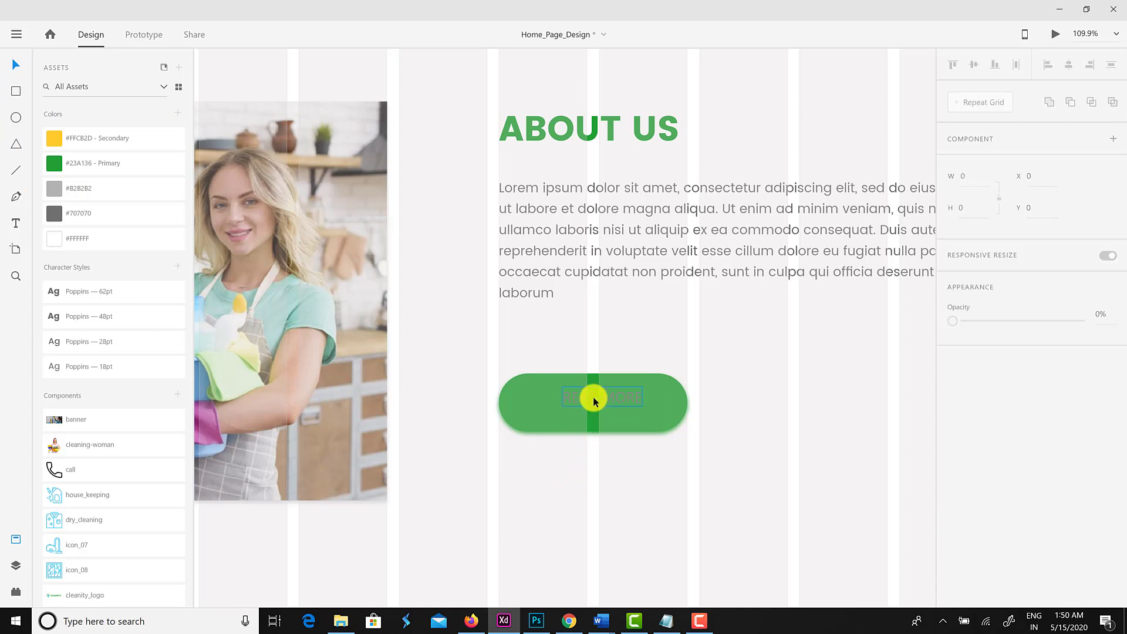
{"action": "double_click", "coordinate": [594, 397]}
{"action": "left_click", "coordinate": [88, 351]}
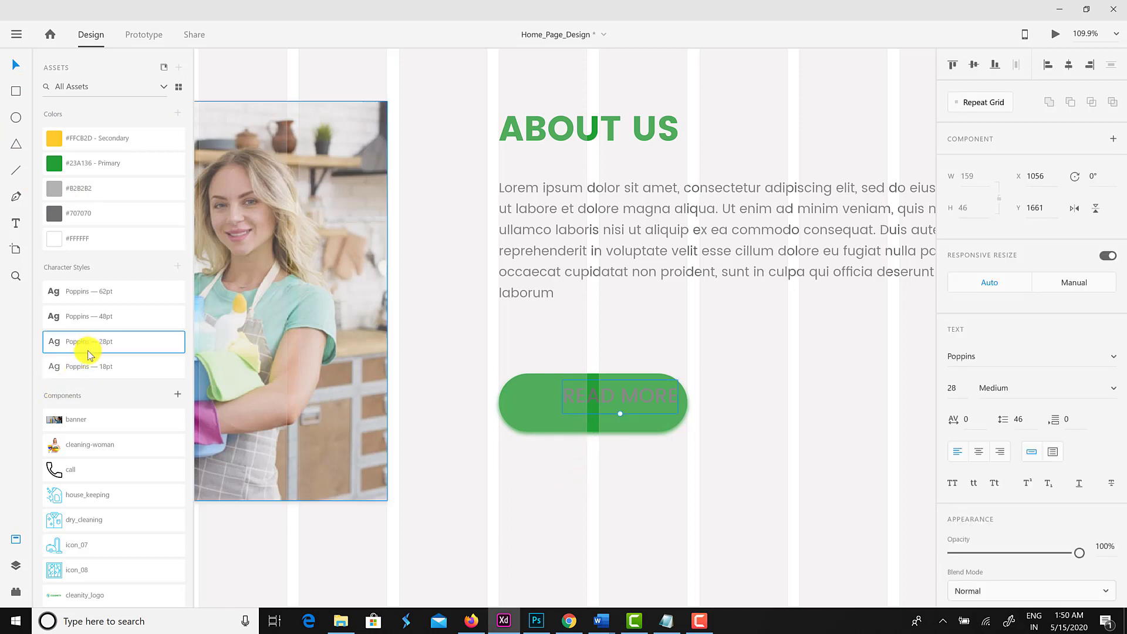
{"action": "left_click", "coordinate": [88, 238]}
Centre the READ MORE label vertically and horizontally on the green button.
{"action": "mouse_move", "coordinate": [645, 399]}
{"action": "left_mouse_down"}
{"action": "mouse_move", "coordinate": [621, 400]}
{"action": "mouse_move", "coordinate": [636, 418]}
{"action": "left_mouse_up"}
{"action": "key", "text": "Escape"}
{"action": "left_click", "coordinate": [971, 68]}
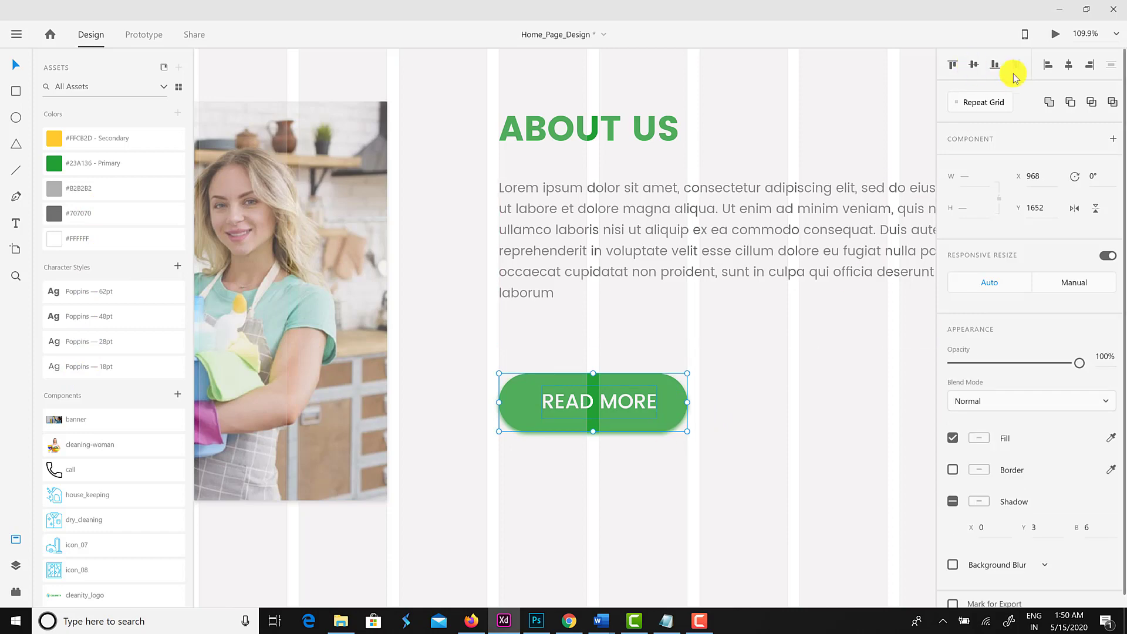
{"action": "left_click", "coordinate": [1072, 64]}
Hide the layout grid on the Home Page _Design artboard.
{"action": "scroll", "coordinate": [808, 343], "scroll_direction": "down", "scroll_amount": 5}
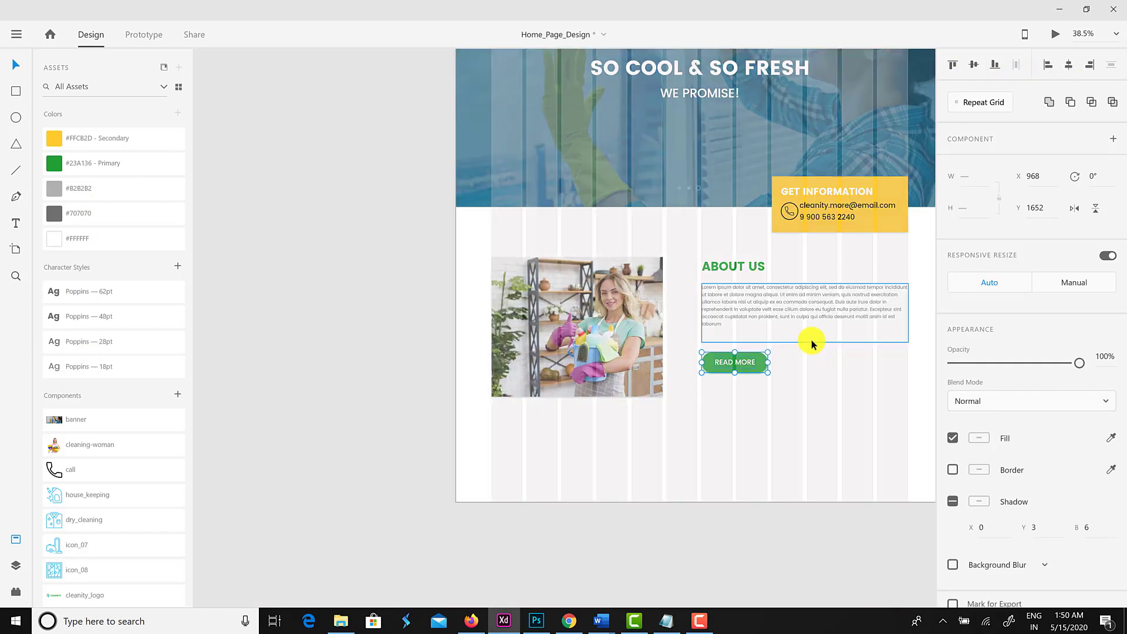
{"action": "left_click_drag", "start_coordinate": [810, 340], "coordinate": [707, 486]}
{"action": "scroll", "coordinate": [346, 182], "scroll_direction": "up", "scroll_amount": 2}
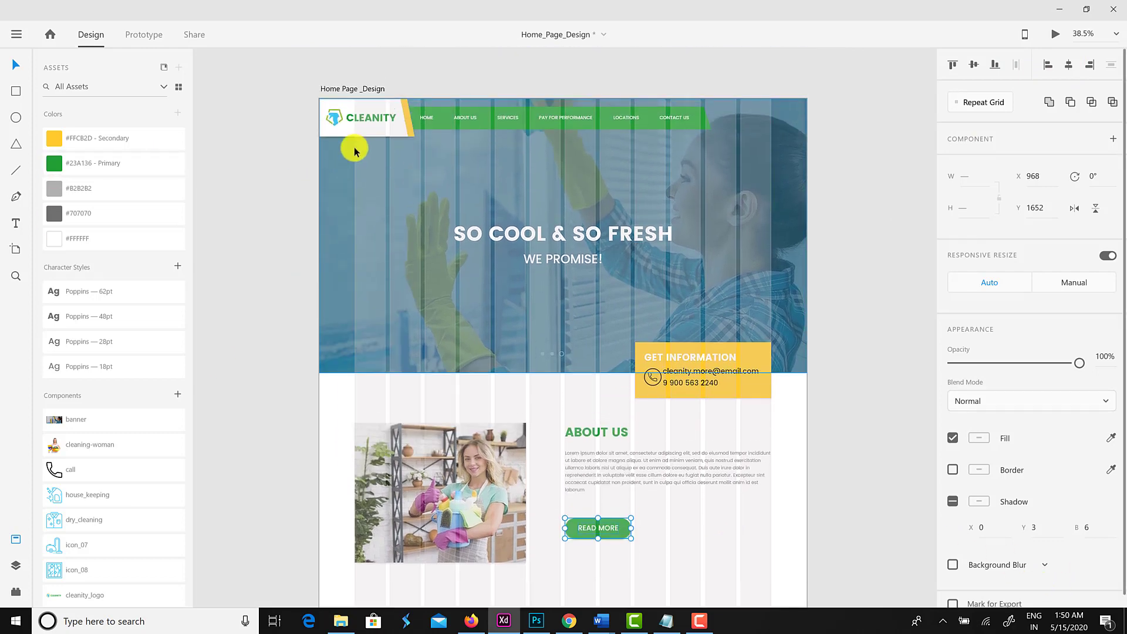
{"action": "left_click", "coordinate": [364, 88]}
{"action": "scroll", "coordinate": [1029, 473], "scroll_direction": "down", "scroll_amount": 3}
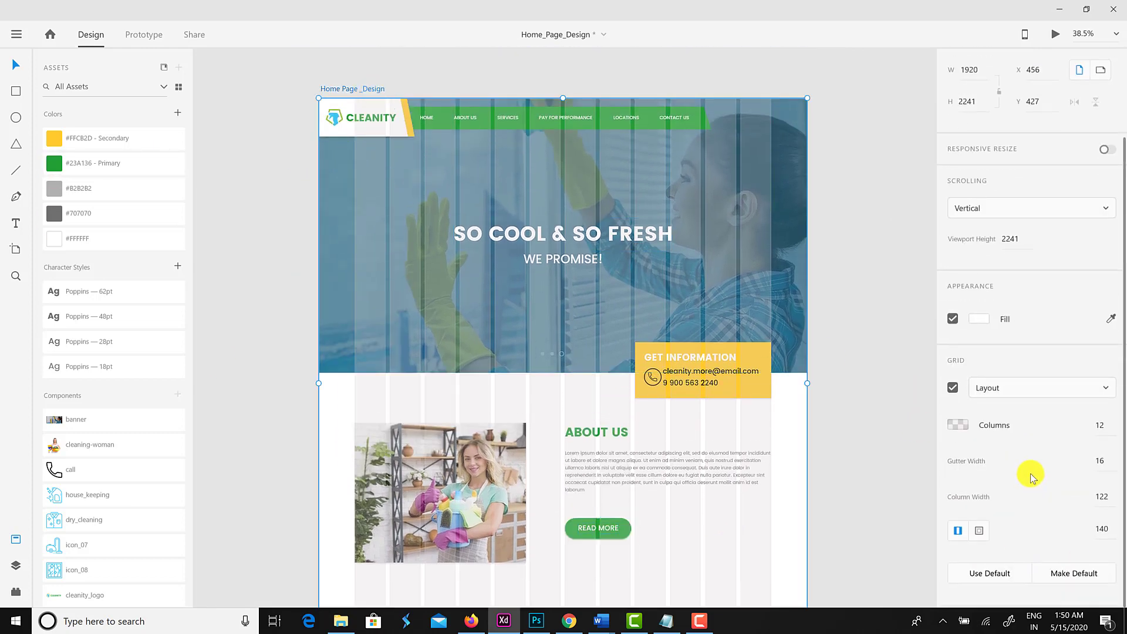
{"action": "scroll", "coordinate": [780, 463], "scroll_direction": "down", "scroll_amount": 2}
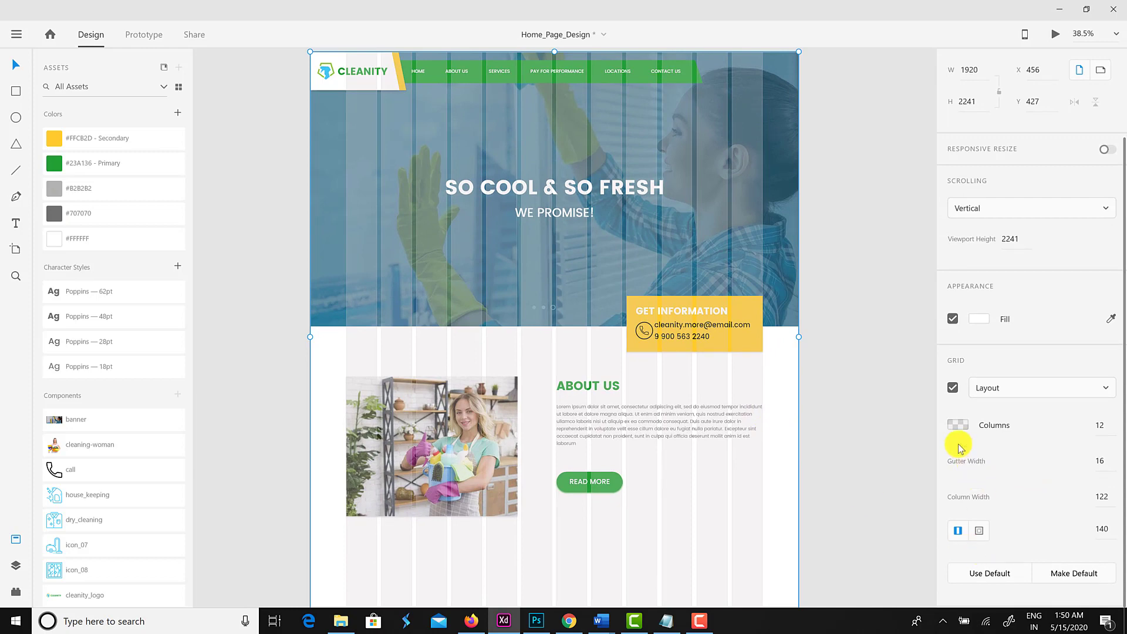
{"action": "left_click", "coordinate": [953, 388]}
{"action": "mouse_move", "coordinate": [649, 515]}
{"action": "left_mouse_down"}
{"action": "mouse_move", "coordinate": [649, 481]}
{"action": "mouse_move", "coordinate": [649, 494]}
{"action": "left_mouse_up"}
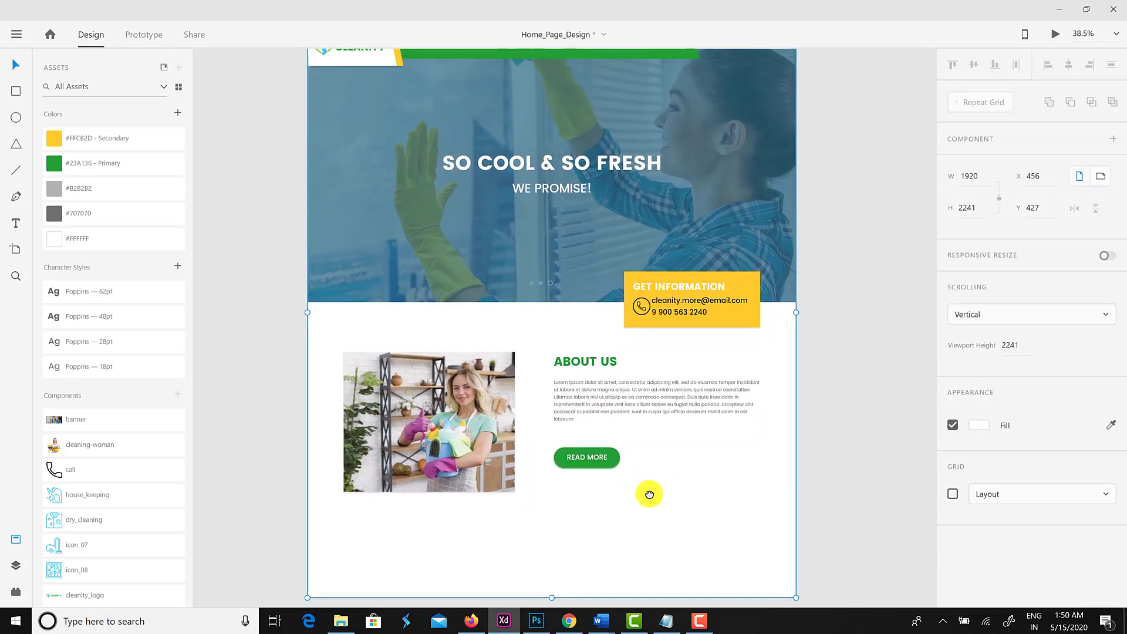
Move the green button and its READ MORE label up together, closer to the About Us paragraph.
{"action": "left_click", "coordinate": [604, 460]}
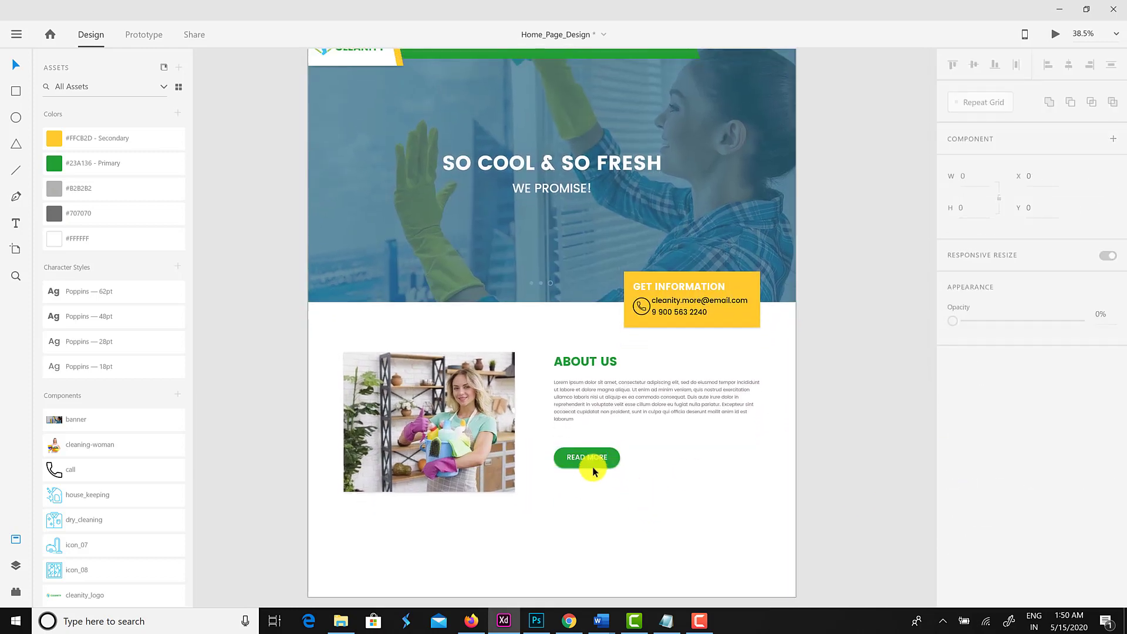
{"action": "left_click", "coordinate": [589, 412]}
{"action": "left_click", "coordinate": [590, 461]}
{"action": "key", "text": "Escape"}
{"action": "left_click_drag", "start_coordinate": [624, 476], "coordinate": [601, 450]}
{"action": "key", "text": "shift+Up"}
{"action": "key", "text": "shift+Up"}
{"action": "key", "text": "shift+Up"}
{"action": "key", "text": "shift+Up"}
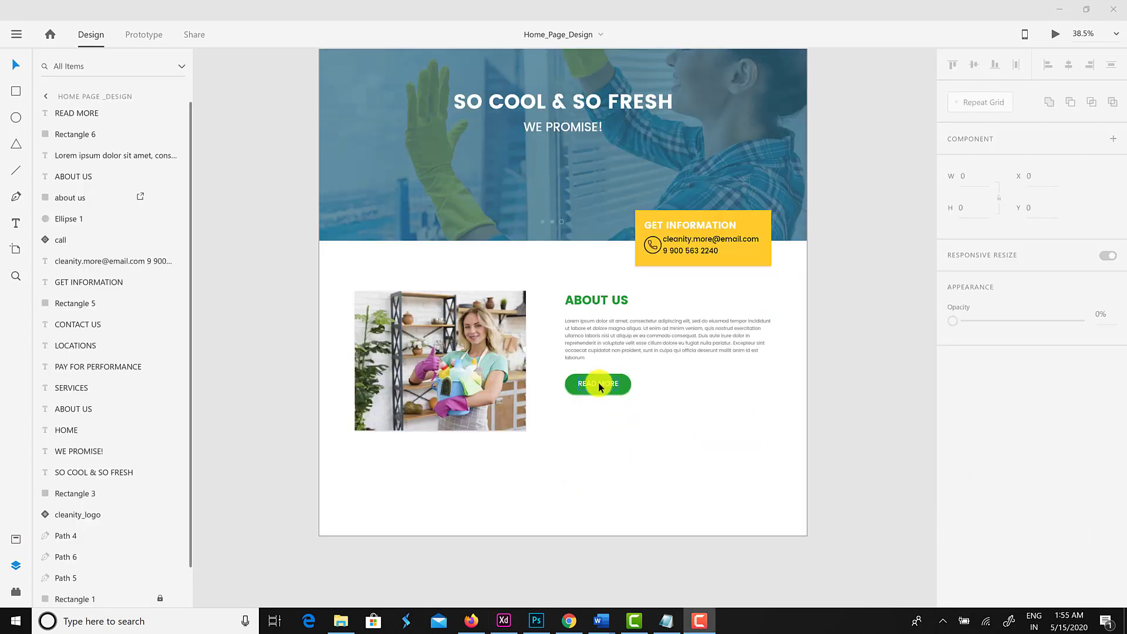
Set the READ MORE label's font size to 22 and centre it horizontally on the green button.
{"action": "left_click", "coordinate": [598, 383]}
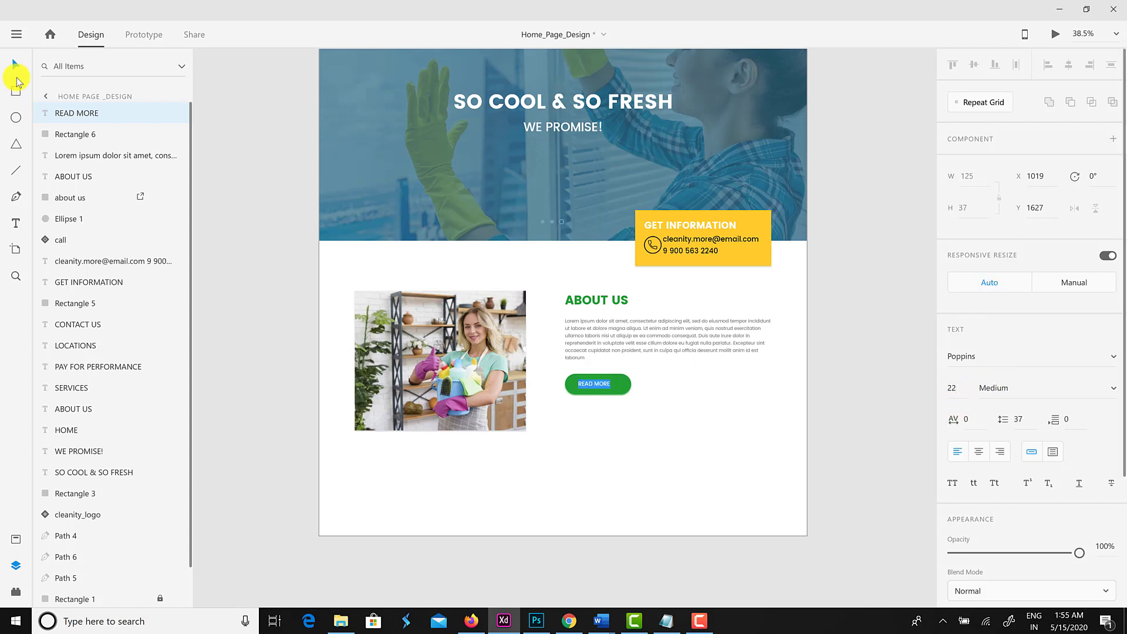
{"action": "left_click_drag", "start_coordinate": [653, 447], "coordinate": [585, 379]}
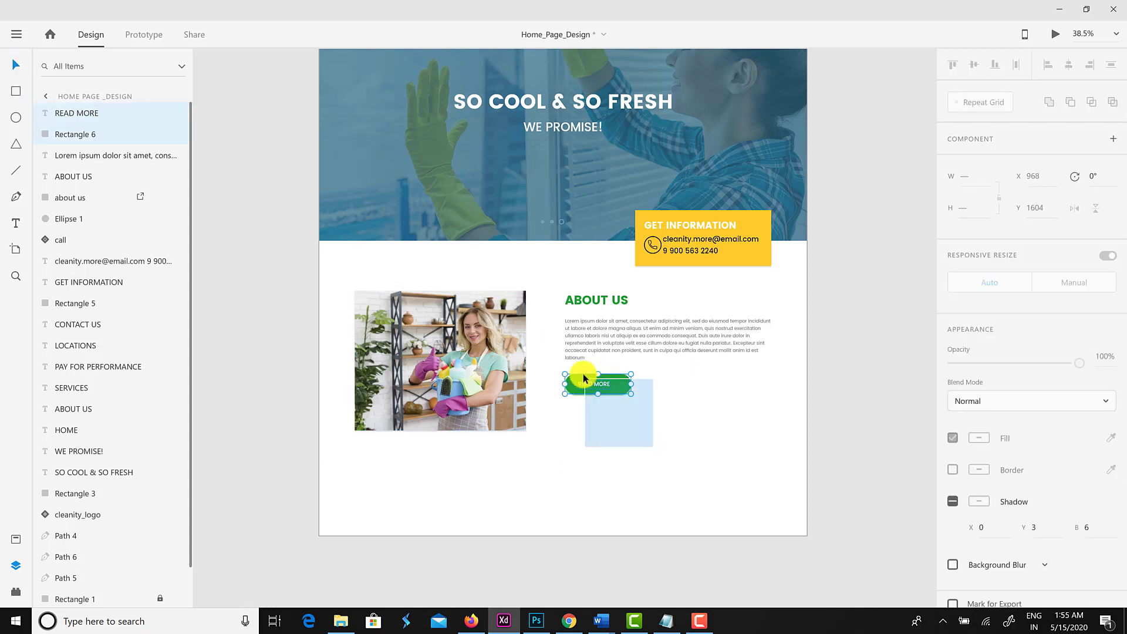
{"action": "left_click", "coordinate": [726, 341], "text": "shift"}
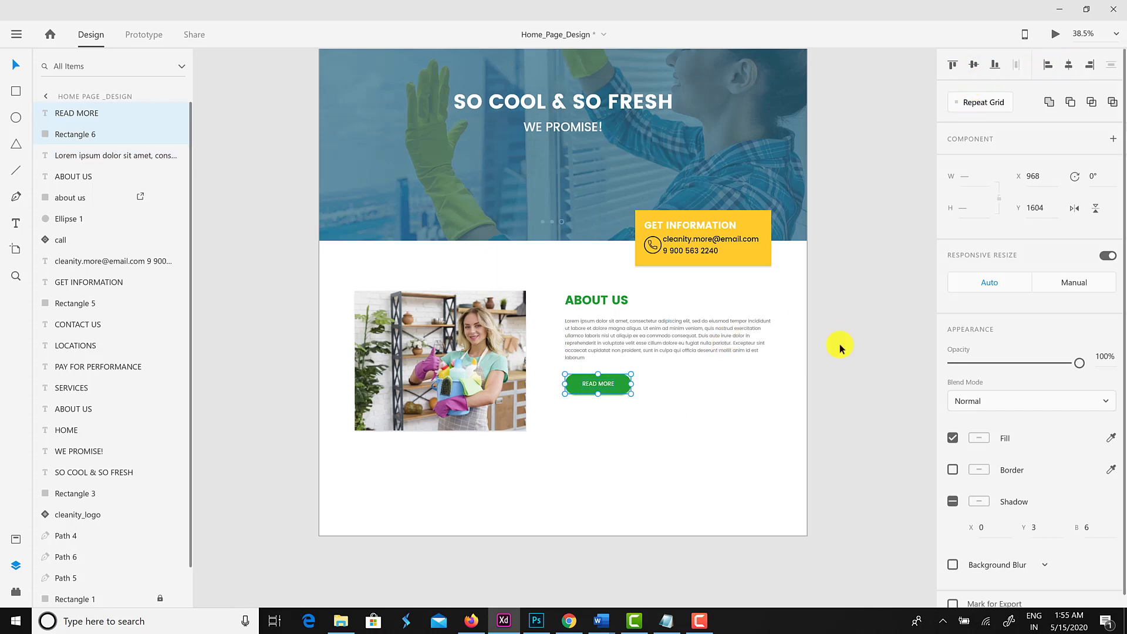
{"action": "left_click", "coordinate": [722, 460]}
Extend the Home Page _Design artboard downward to a height of about 3253.
{"action": "scroll", "coordinate": [722, 411], "scroll_direction": "down", "scroll_amount": 3}
{"action": "left_click", "coordinate": [573, 441]}
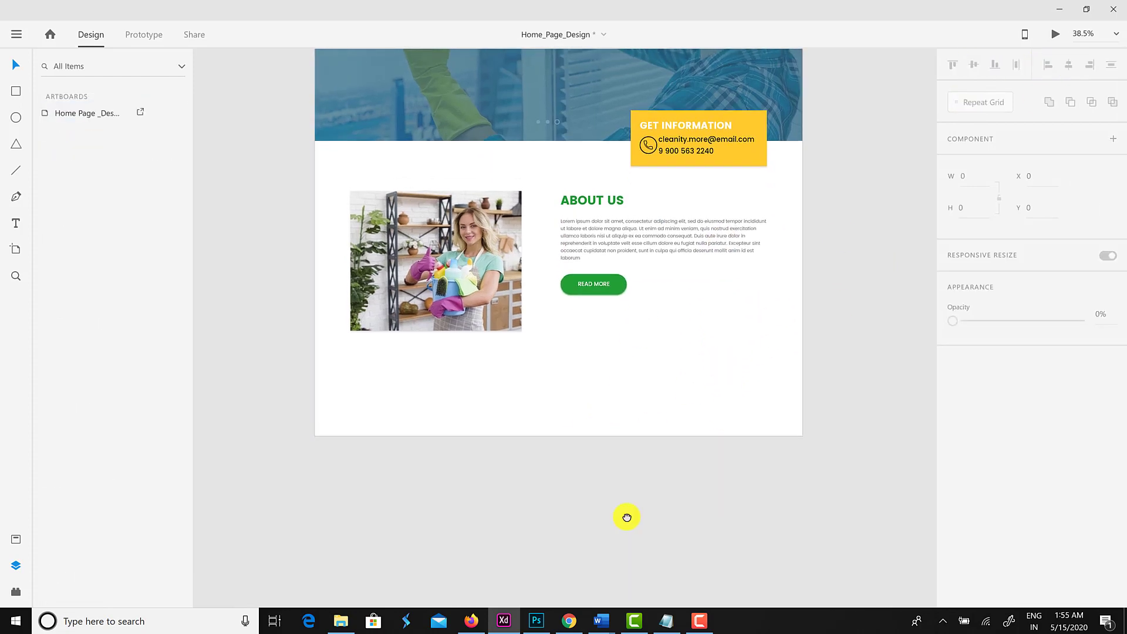
{"action": "scroll", "coordinate": [558, 381], "scroll_direction": "up", "scroll_amount": 6}
{"action": "left_click", "coordinate": [332, 55]}
{"action": "scroll", "coordinate": [597, 451], "scroll_direction": "down", "scroll_amount": 5}
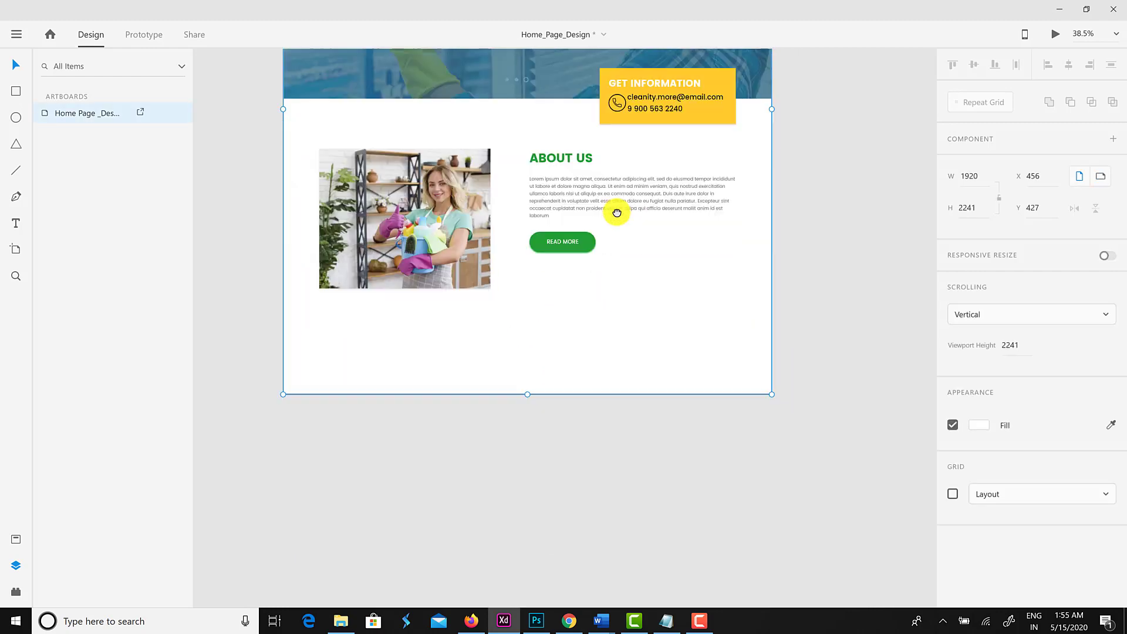
{"action": "left_click_drag", "start_coordinate": [524, 364], "coordinate": [515, 610]}
{"action": "scroll", "coordinate": [596, 352], "scroll_direction": "down", "scroll_amount": 3}
{"action": "left_click_drag", "start_coordinate": [283, 213], "coordinate": [260, 470]}
{"action": "scroll", "coordinate": [411, 336], "scroll_direction": "up", "scroll_amount": 2}
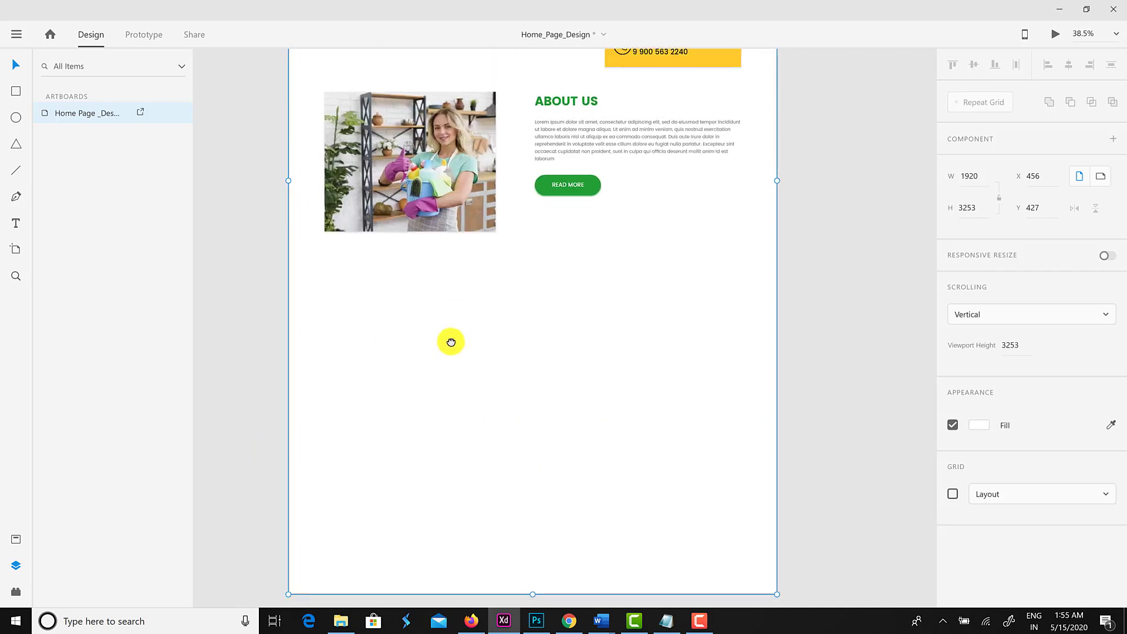
Duplicate the ABOUT US heading below the cleaning-woman photo, flush with its left edge, and change its text to OUR SERVICES.
{"action": "left_click", "coordinate": [562, 89]}
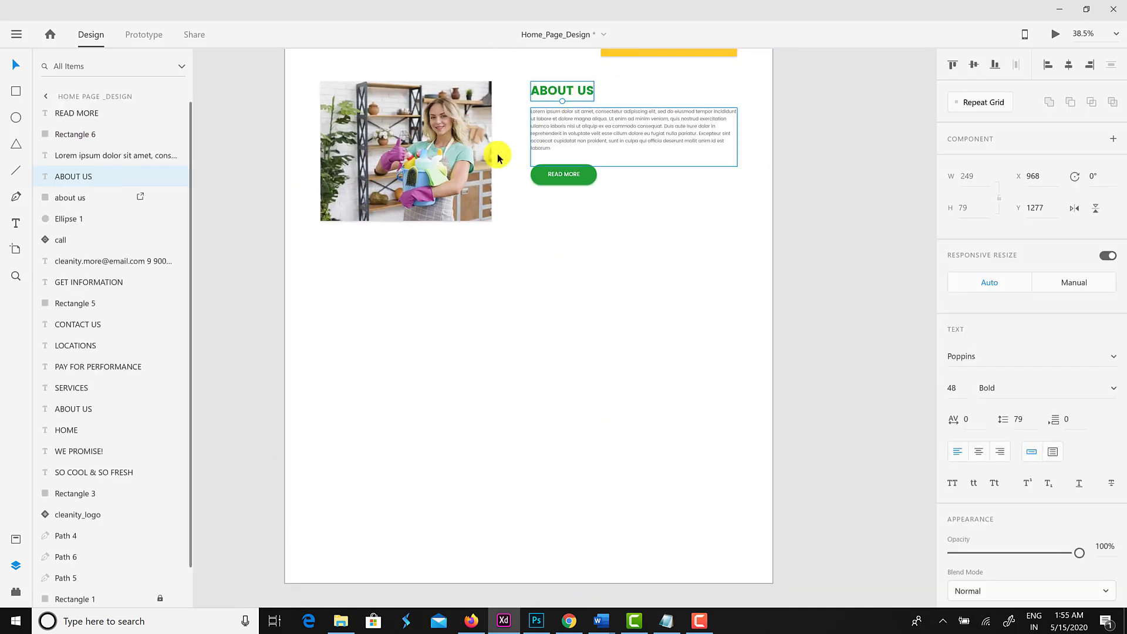
{"action": "left_click_drag", "start_coordinate": [556, 95], "coordinate": [314, 297], "text": "alt"}
{"action": "key", "text": "ctrl+z"}
{"action": "left_click", "coordinate": [364, 309]}
{"action": "left_click", "coordinate": [368, 256]}
{"action": "type", "text": "o"}
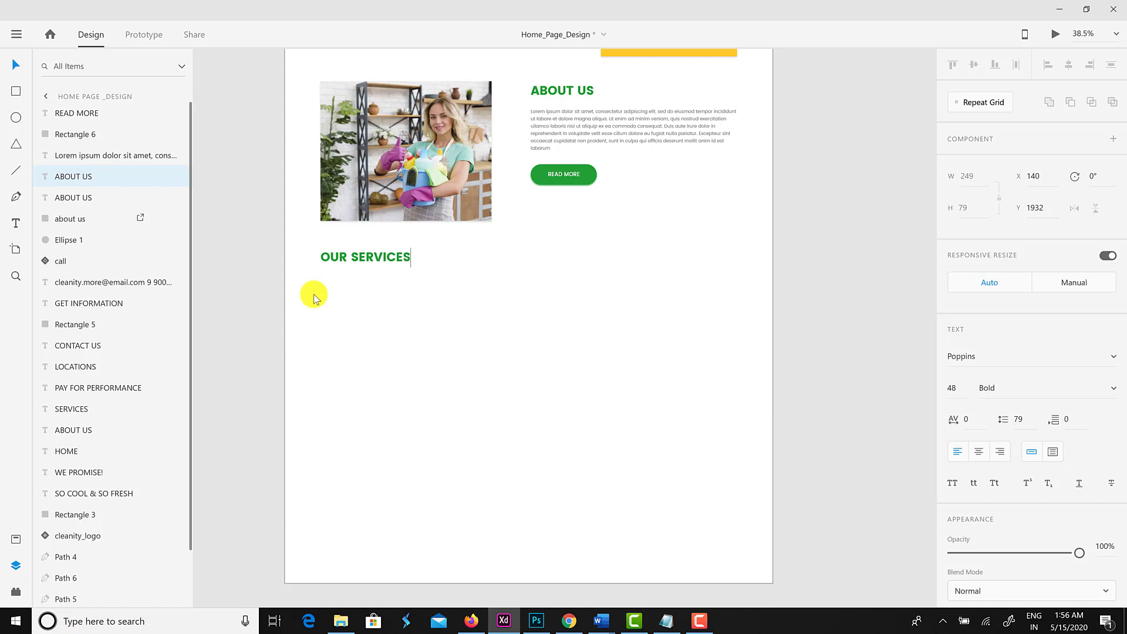
{"action": "left_click", "coordinate": [16, 65]}
{"action": "left_click", "coordinate": [383, 319]}
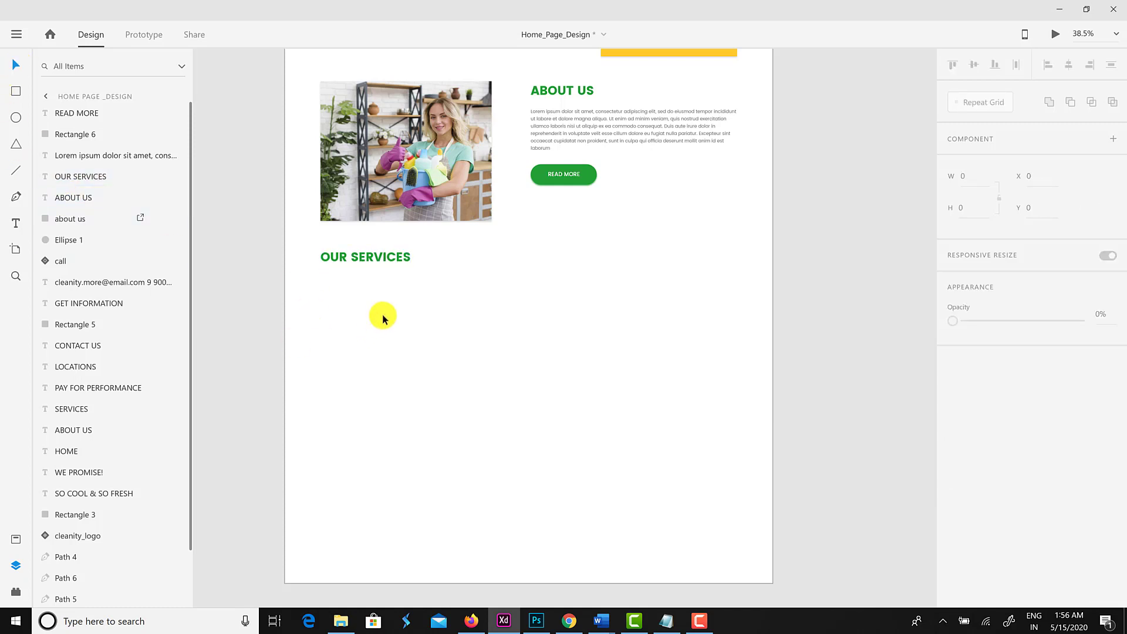
Place the house_keeping component directly below the OUR SERVICES heading.
{"action": "left_click", "coordinate": [16, 541]}
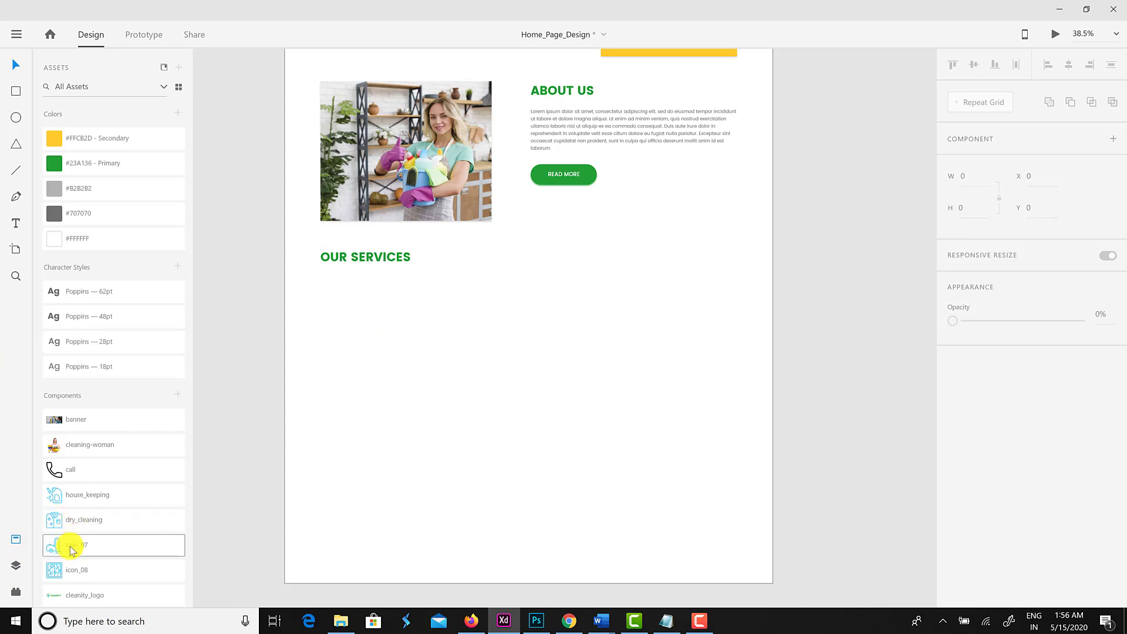
{"action": "left_click_drag", "start_coordinate": [136, 494], "coordinate": [339, 290]}
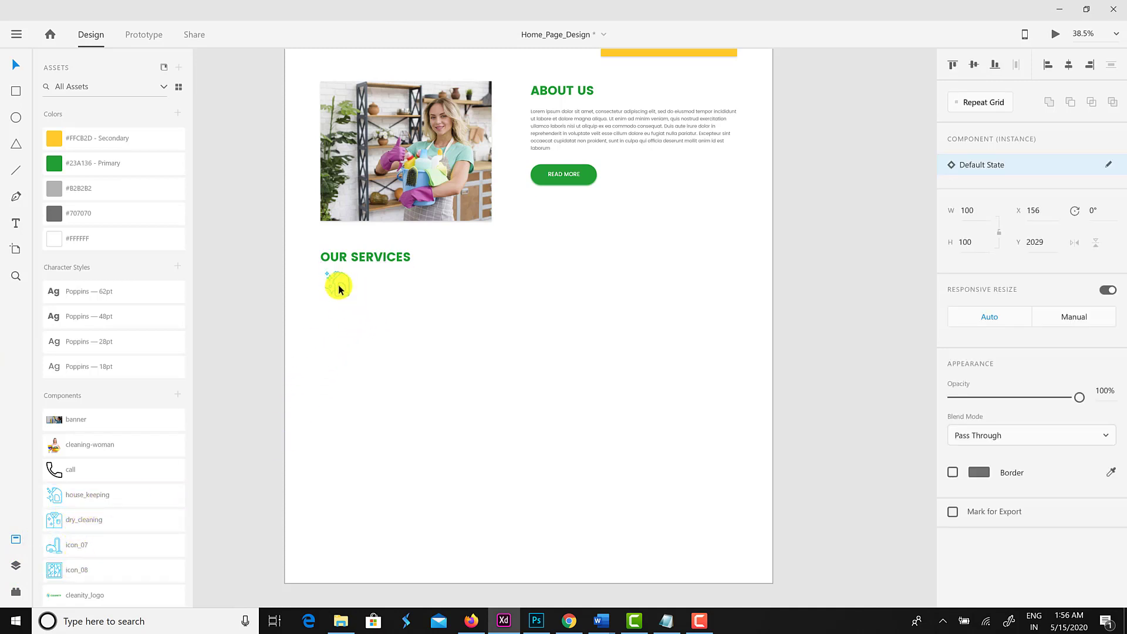
{"action": "left_click", "coordinate": [345, 329]}
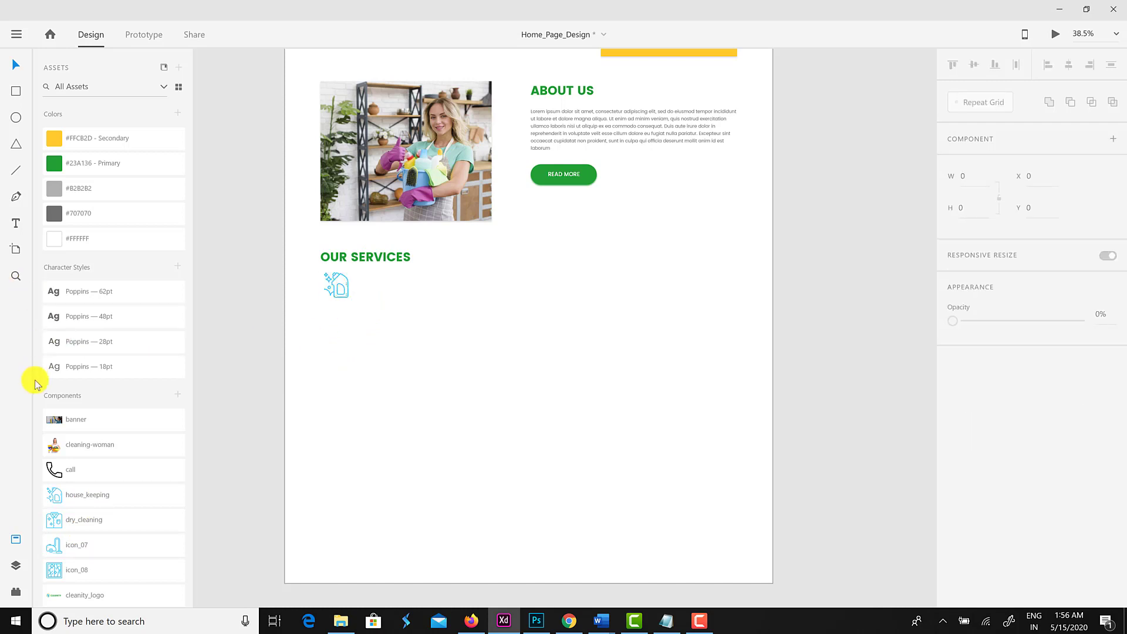
Add the text HOUSE KEEPING SERVICES below the house icon and colour it #707070.
{"action": "left_click", "coordinate": [18, 227]}
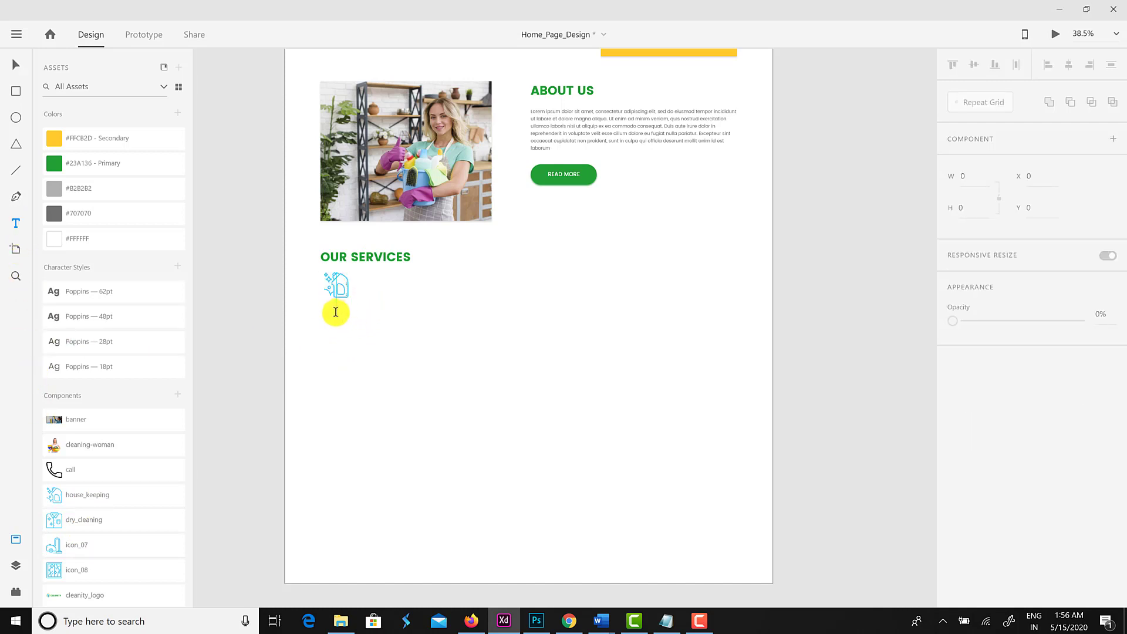
{"action": "left_click", "coordinate": [336, 311]}
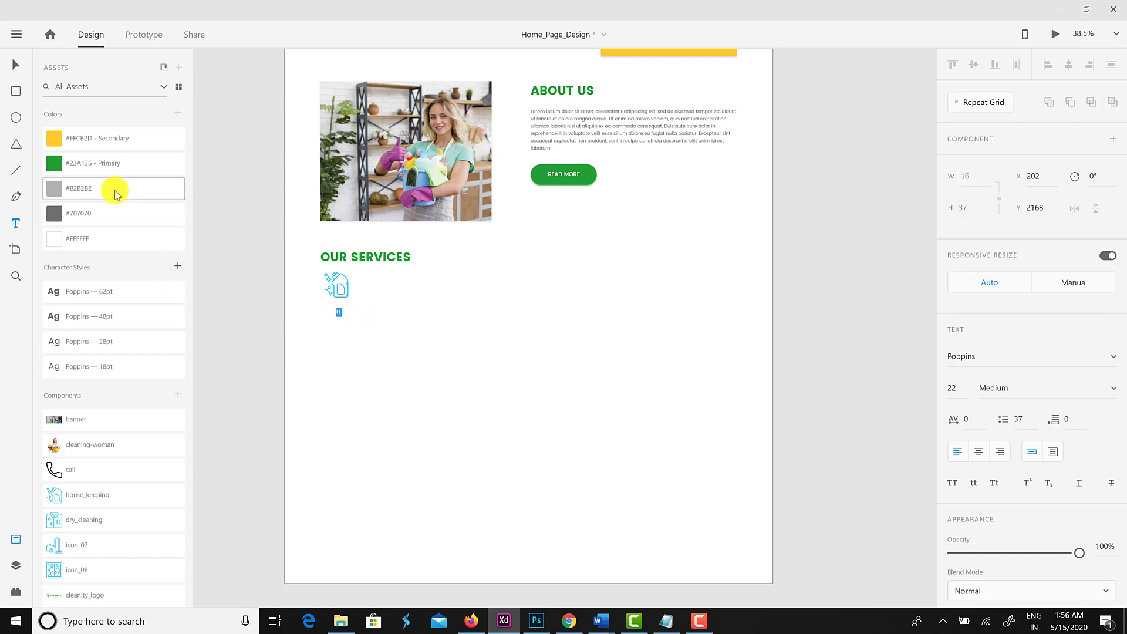
{"action": "left_click", "coordinate": [113, 214]}
{"action": "left_click", "coordinate": [340, 313]}
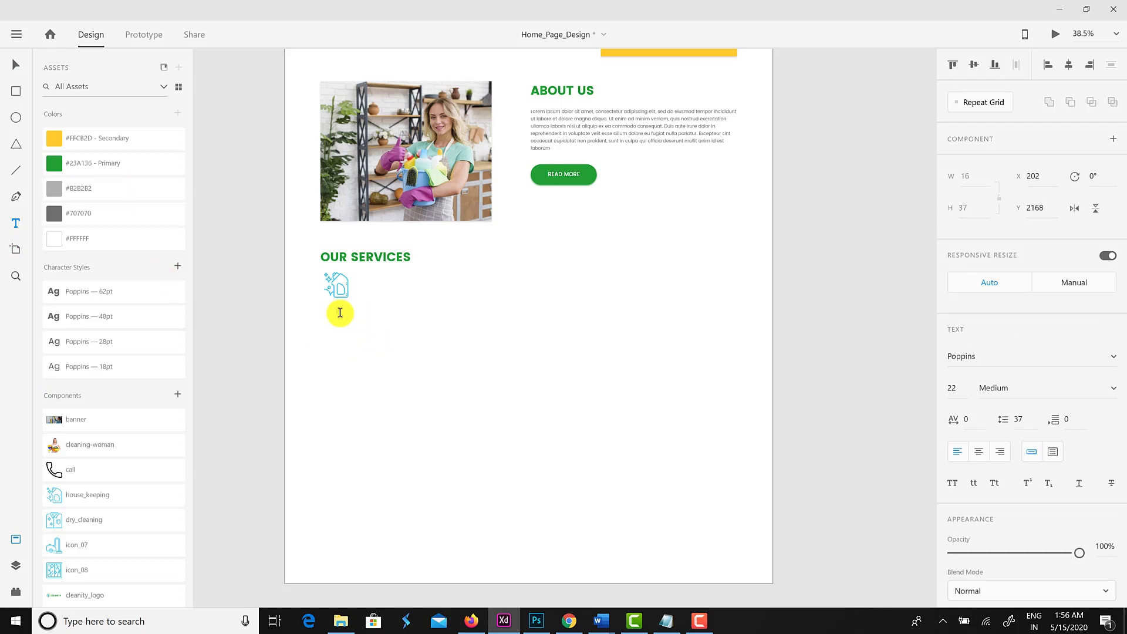
{"action": "double_click", "coordinate": [341, 313]}
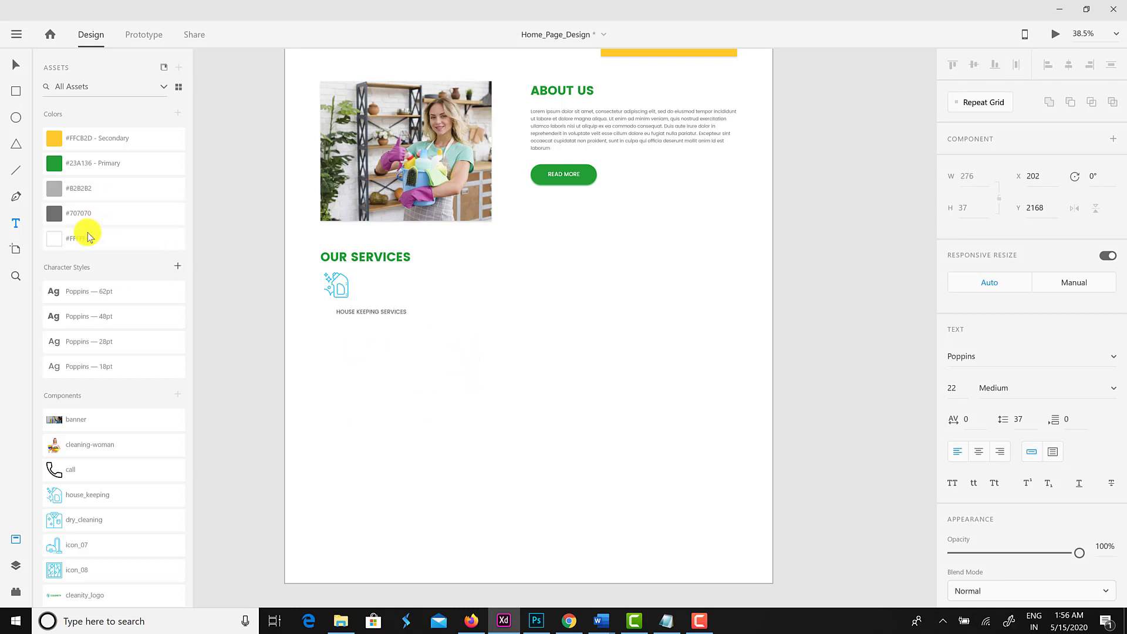
{"action": "left_click", "coordinate": [16, 64]}
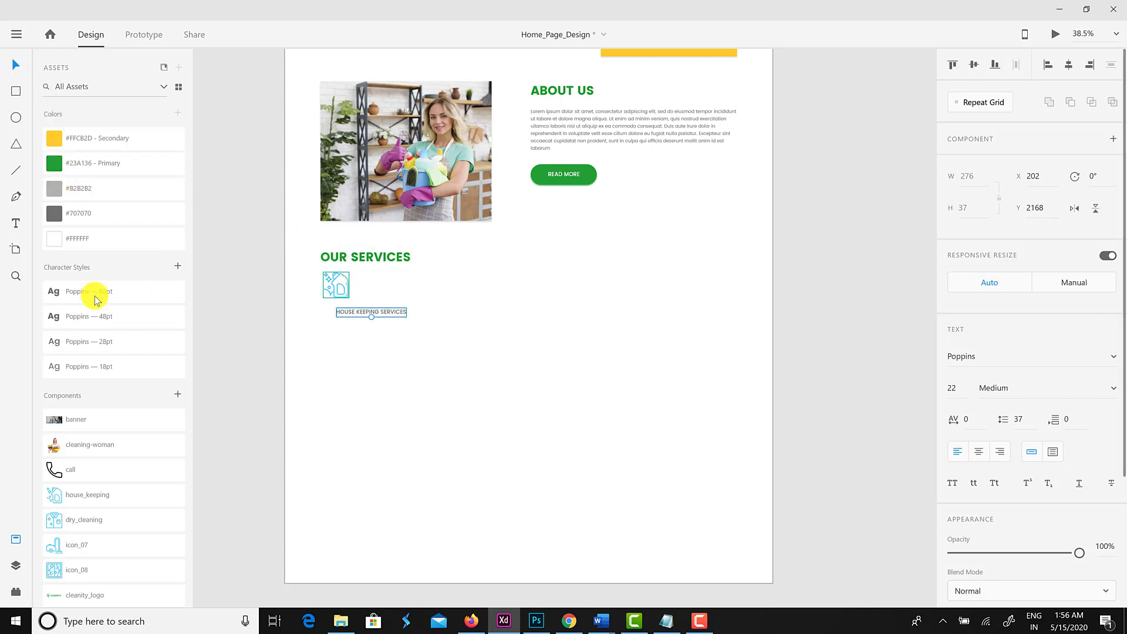
Apply the Poppins 28pt style with Bold weight to HOUSE KEEPING SERVICES and line it up with the icon's left edge.
{"action": "left_click", "coordinate": [106, 343]}
{"action": "mouse_move", "coordinate": [375, 314]}
{"action": "left_mouse_down"}
{"action": "mouse_move", "coordinate": [392, 321]}
{"action": "mouse_move", "coordinate": [384, 309]}
{"action": "left_mouse_up"}
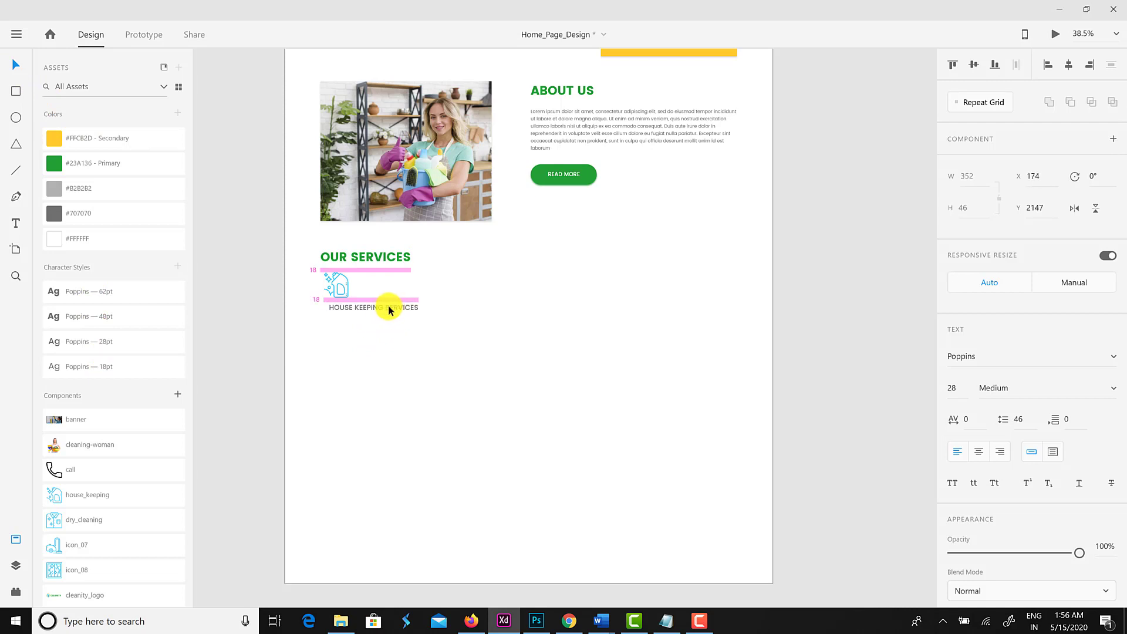
{"action": "left_click", "coordinate": [1108, 388]}
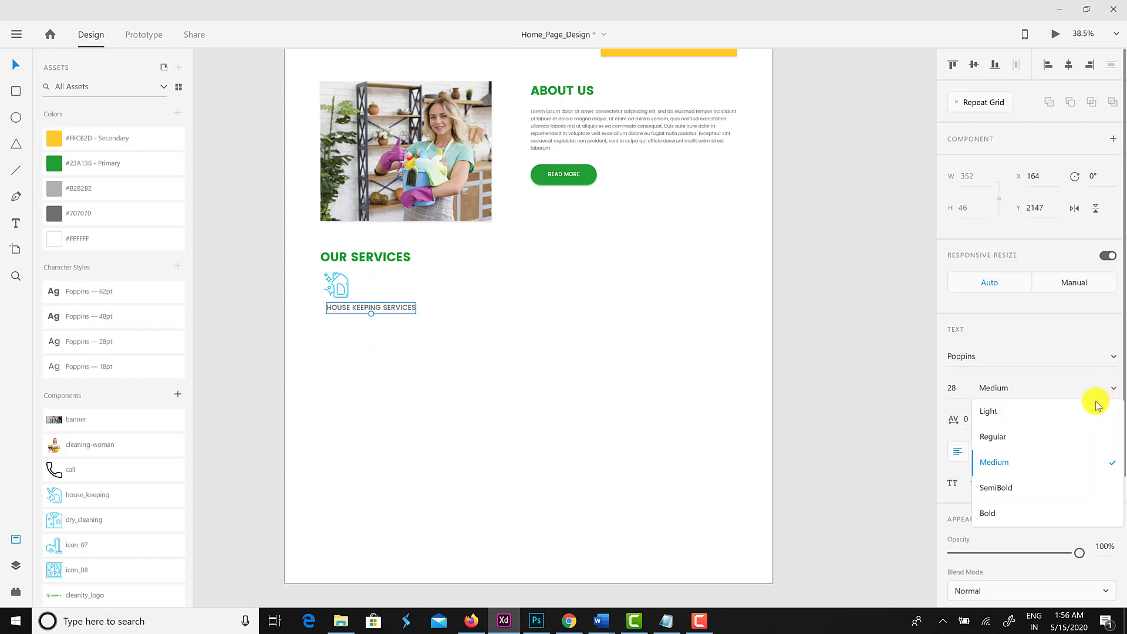
{"action": "left_click", "coordinate": [997, 513]}
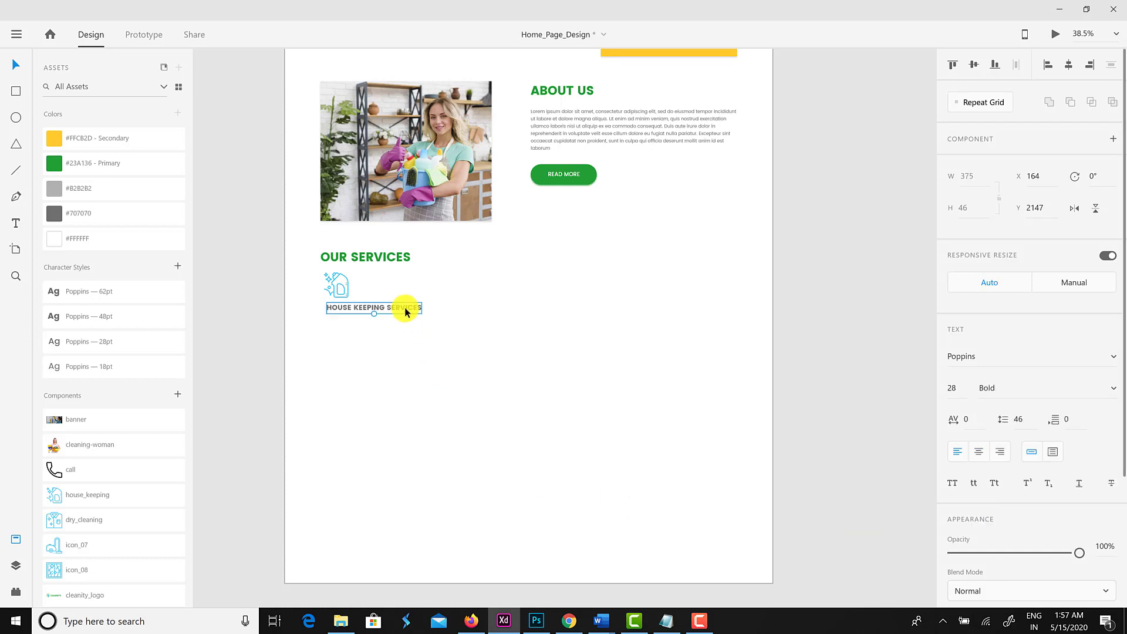
{"action": "left_click", "coordinate": [345, 290]}
{"action": "left_click_drag", "start_coordinate": [353, 309], "coordinate": [351, 310]}
Duplicate the About Us paragraph and place the copy below the HOUSE KEEPING SERVICES title.
{"action": "left_click", "coordinate": [593, 157]}
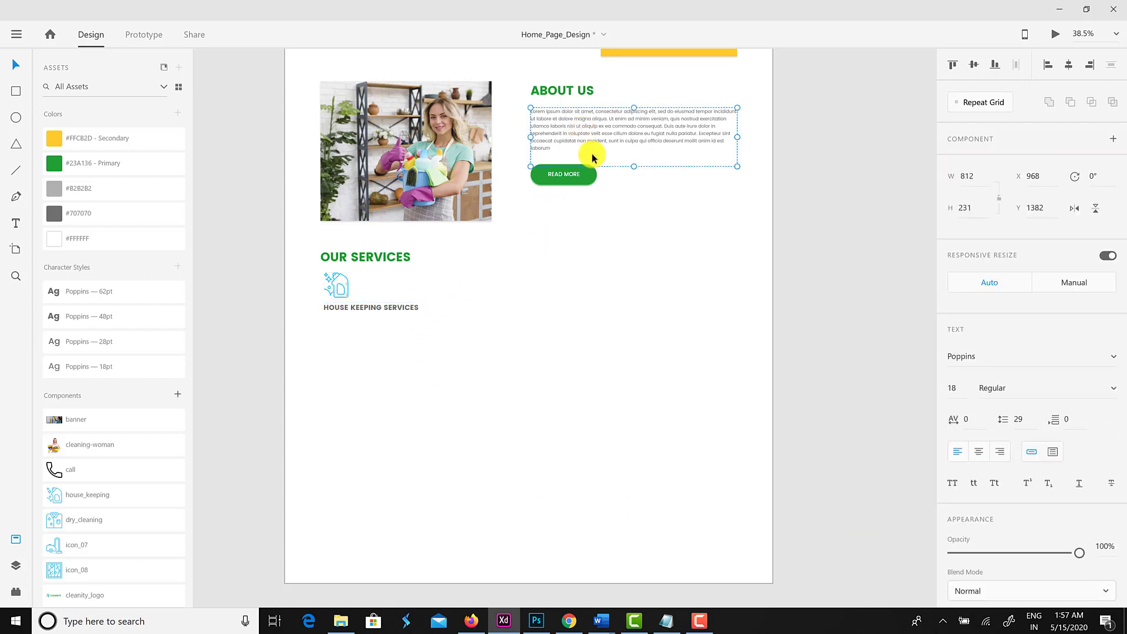
{"action": "left_click_drag", "start_coordinate": [624, 125], "coordinate": [402, 347]}
{"action": "double_click", "coordinate": [405, 337]}
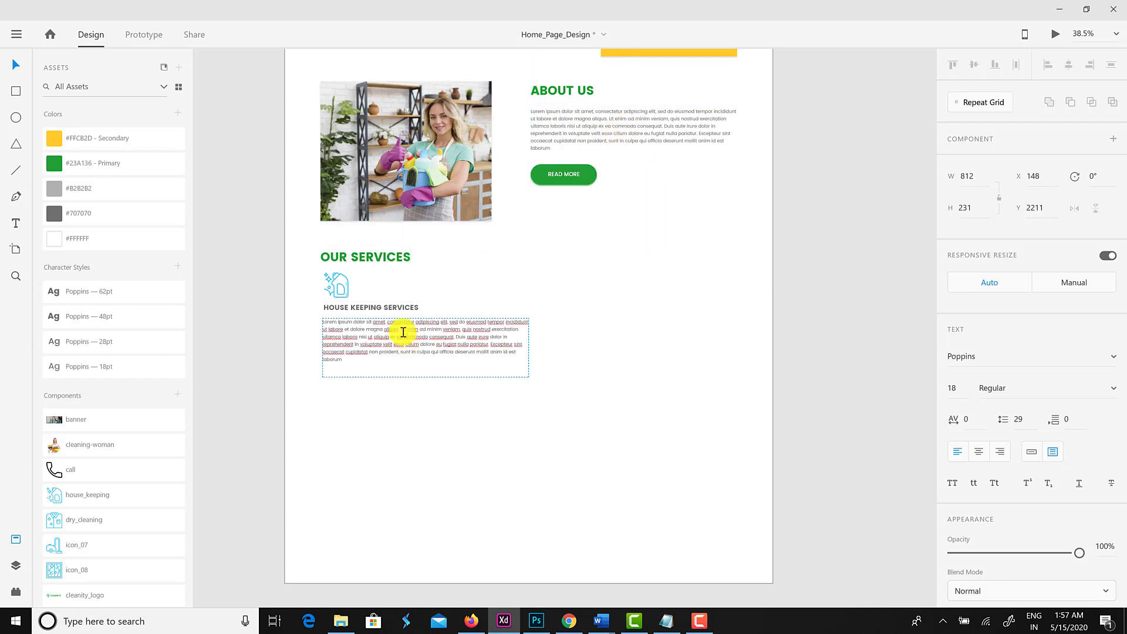
{"action": "left_click", "coordinate": [14, 66]}
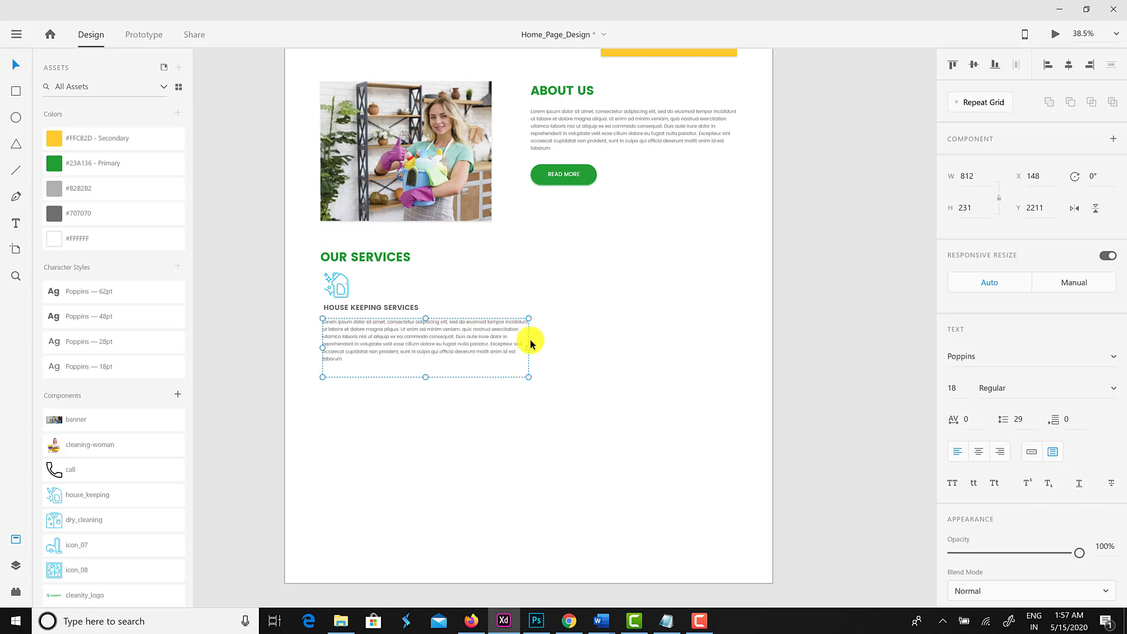
Narrow the copied paragraph's box to about 648 and cut its text after "quis nostrud exercitation".
{"action": "left_click_drag", "start_coordinate": [531, 349], "coordinate": [487, 352]}
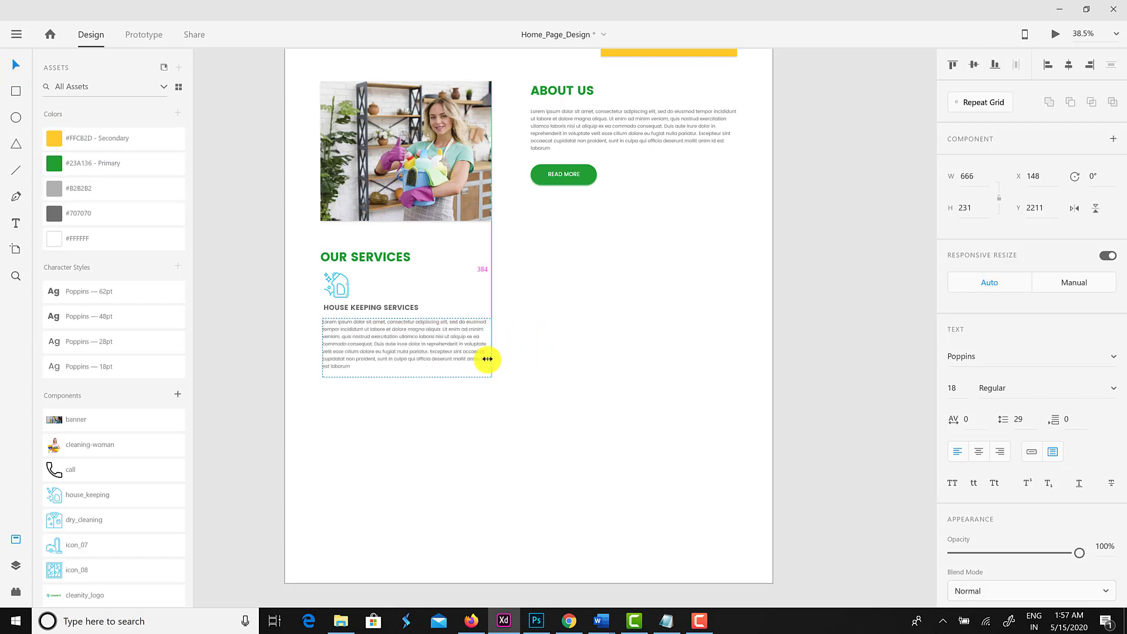
{"action": "triple_click", "coordinate": [404, 345]}
{"action": "left_click", "coordinate": [399, 337]}
{"action": "left_click", "coordinate": [471, 398], "text": "shift"}
{"action": "key", "text": "BackSpace"}
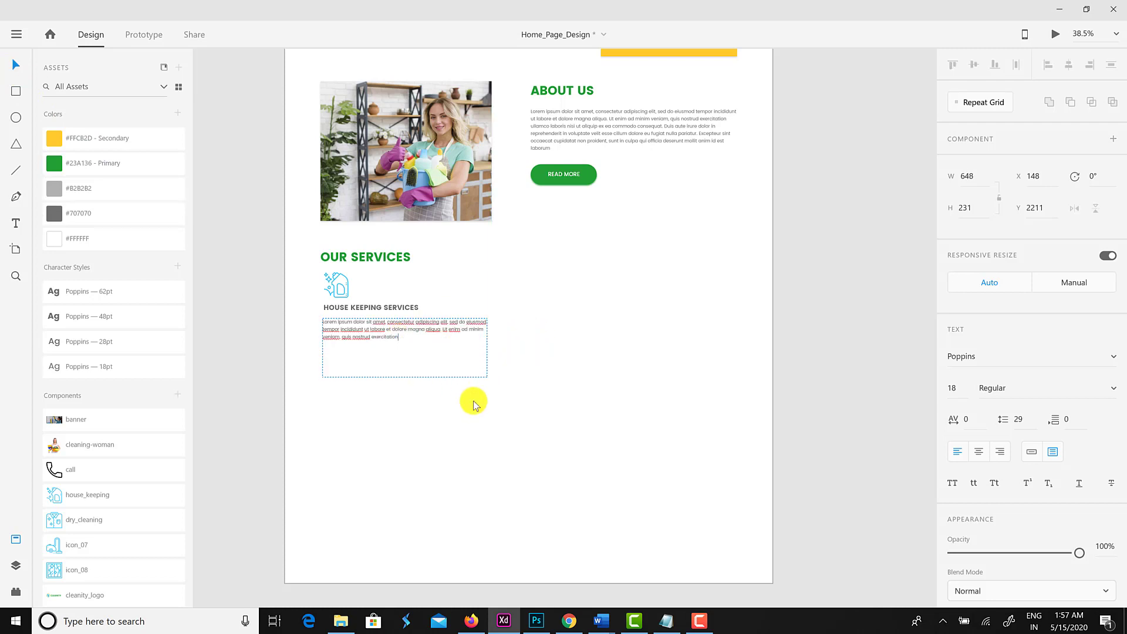
{"action": "left_click", "coordinate": [4, 69]}
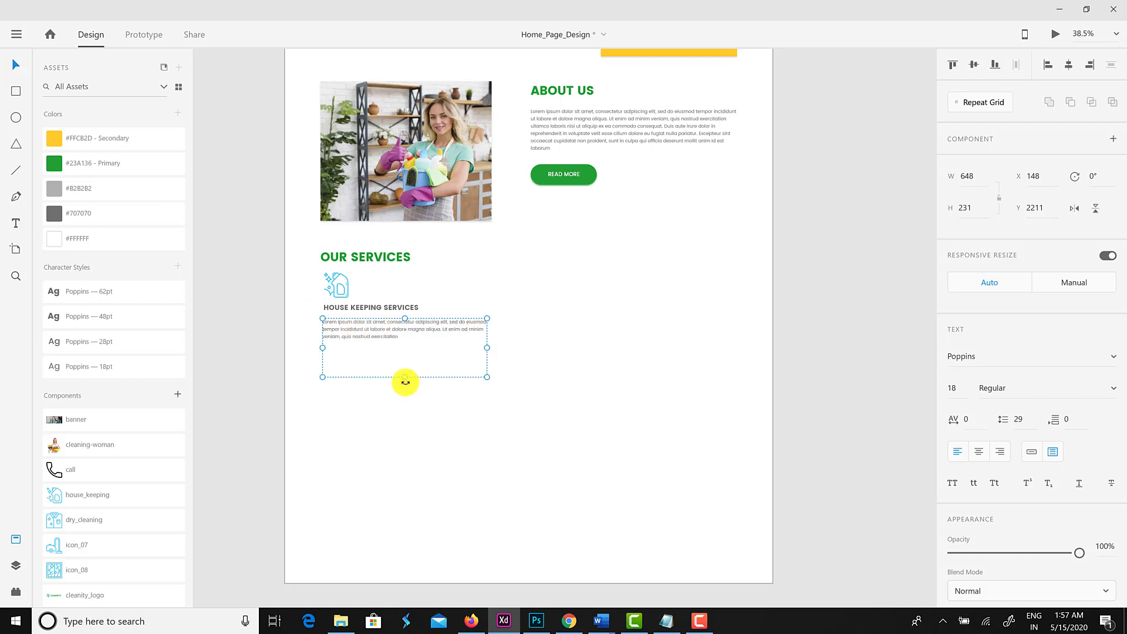
Resize the housekeeping paragraph's text box to about 460 wide and 128 high.
{"action": "left_click_drag", "start_coordinate": [403, 378], "coordinate": [403, 346]}
{"action": "left_click_drag", "start_coordinate": [486, 333], "coordinate": [439, 339]}
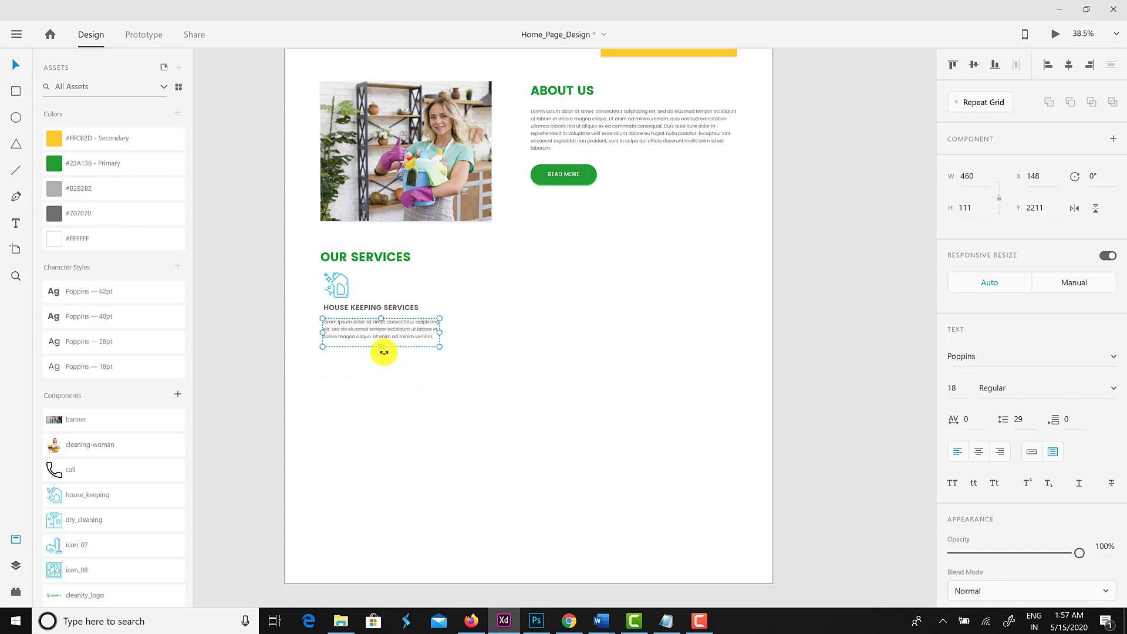
{"action": "left_click_drag", "start_coordinate": [380, 364], "coordinate": [382, 350]}
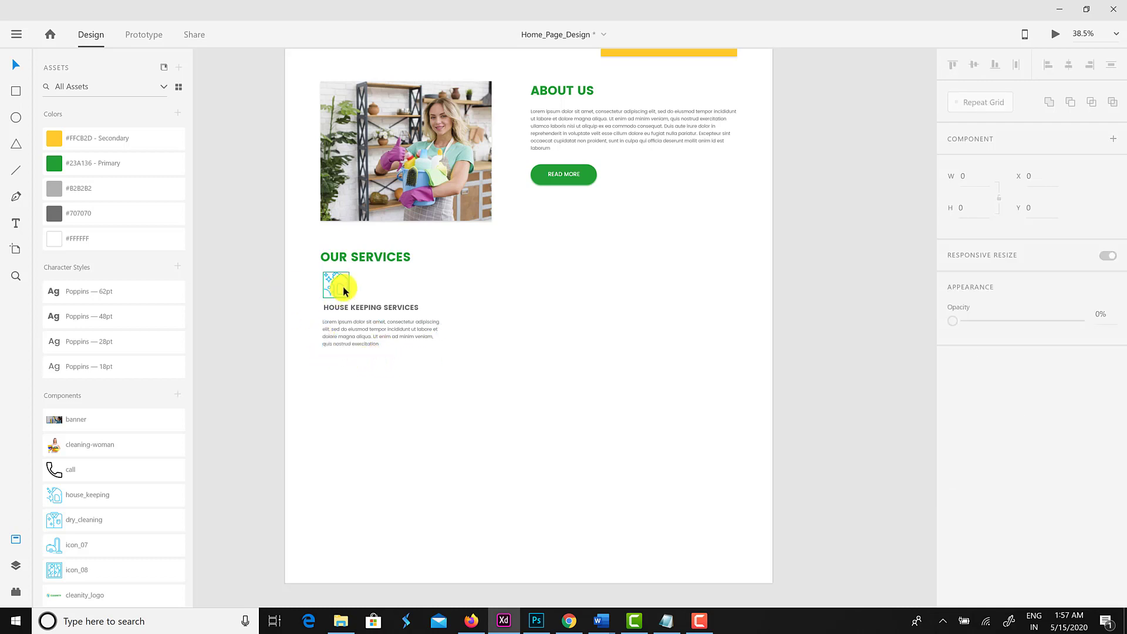
Tighten the housekeeping block by shrinking the icon slightly and raising the paragraph to Y 2198, and save the document.
{"action": "left_click", "coordinate": [343, 290]}
{"action": "left_click_drag", "start_coordinate": [345, 295], "coordinate": [336, 284]}
{"action": "left_click", "coordinate": [324, 351]}
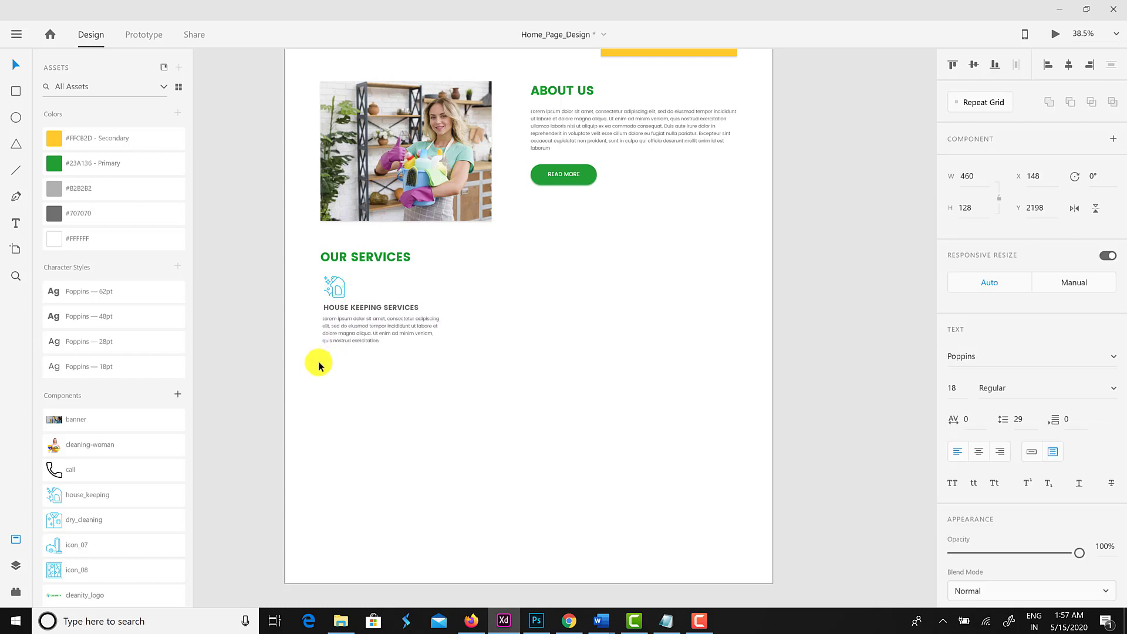
{"action": "left_click", "coordinate": [382, 374]}
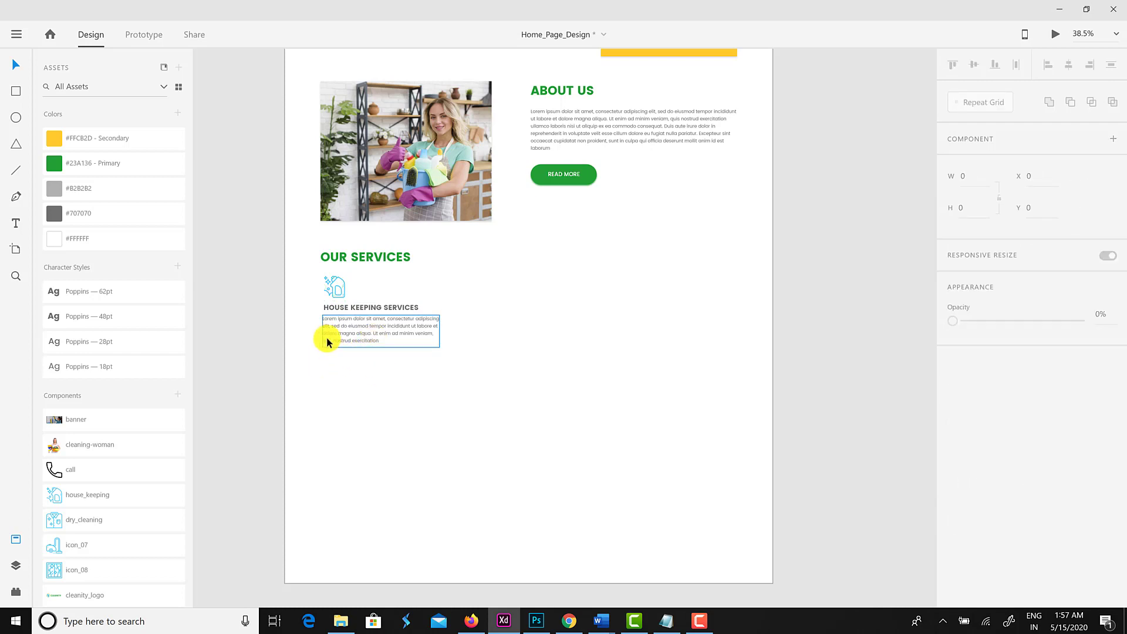
{"action": "key", "text": "ctrl+s"}
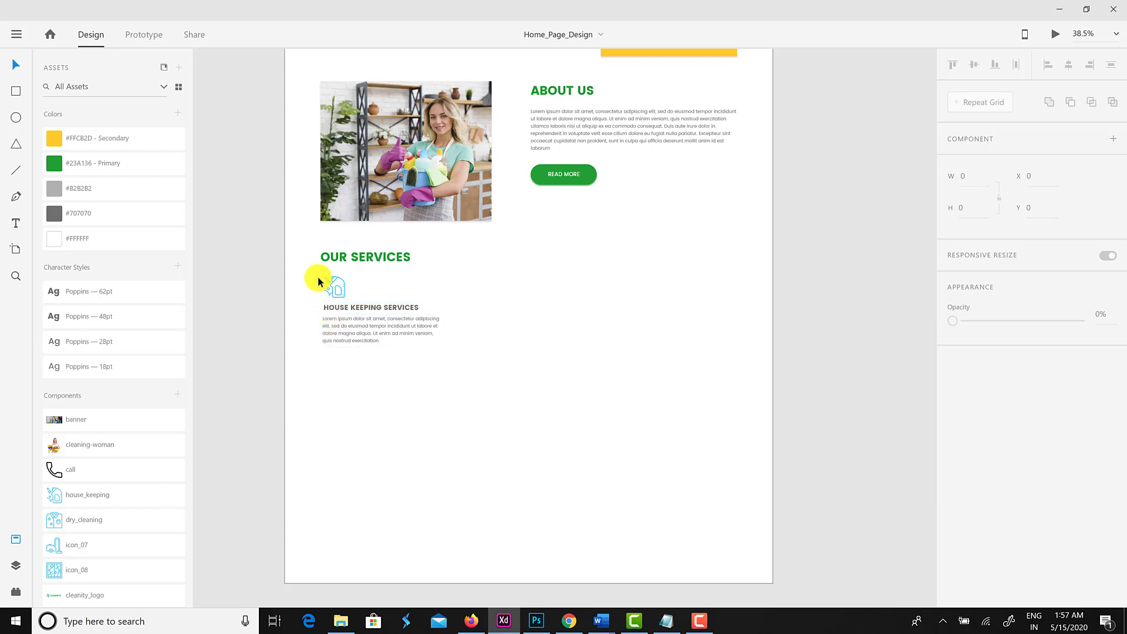
Turn the housekeeping icon, title and paragraph into a Repeat Grid of two columns and two rows.
{"action": "left_click_drag", "start_coordinate": [319, 280], "coordinate": [385, 344]}
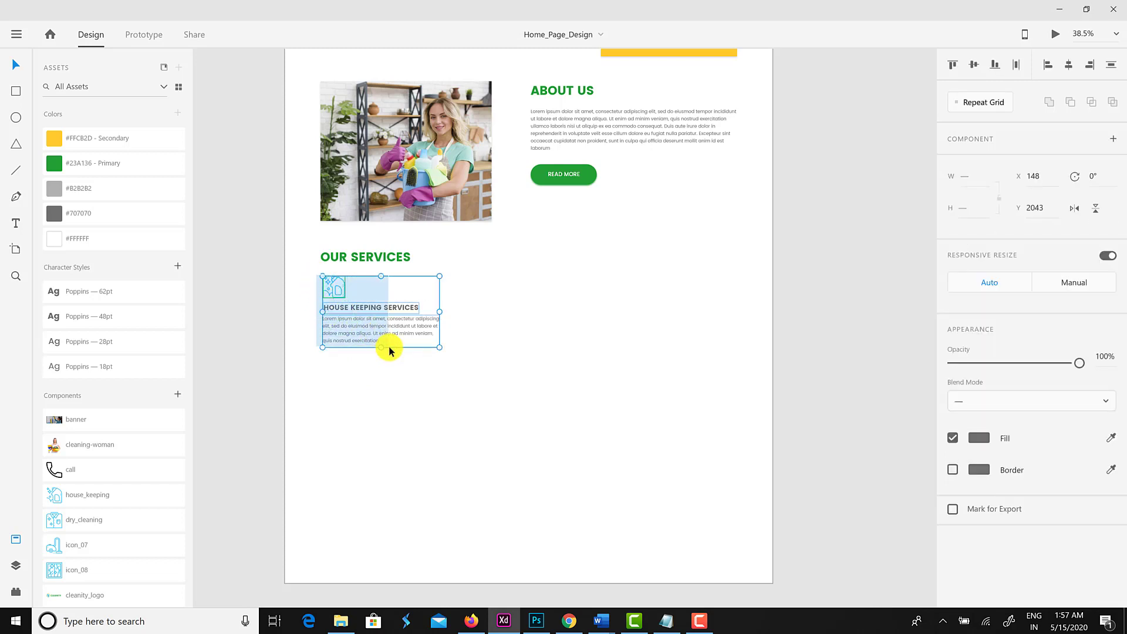
{"action": "left_click", "coordinate": [982, 102]}
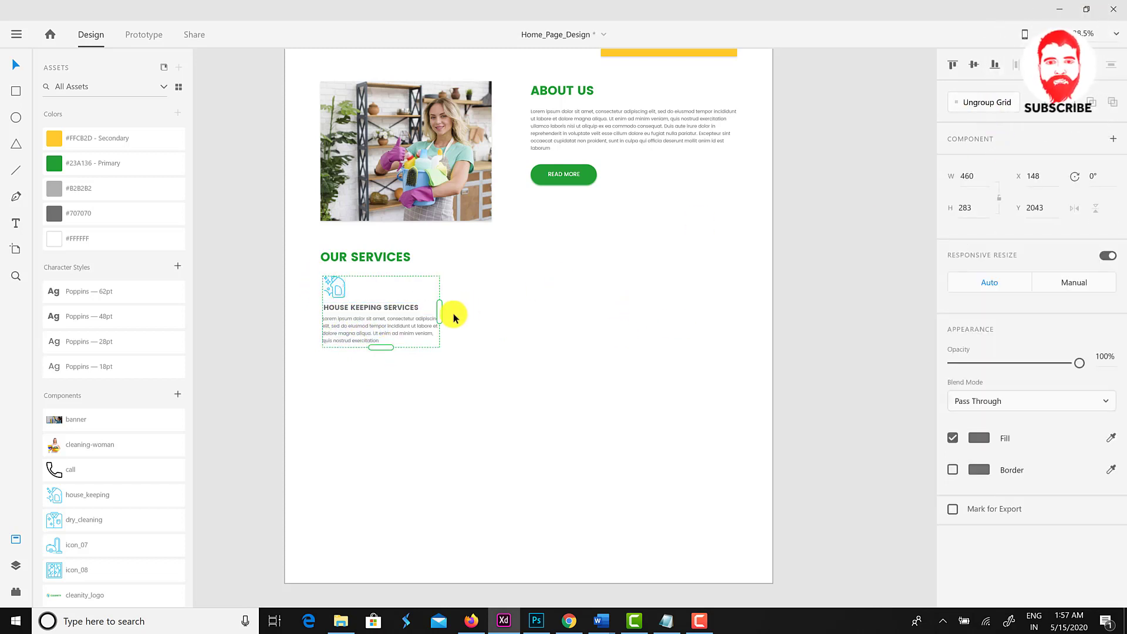
{"action": "left_click_drag", "start_coordinate": [440, 310], "coordinate": [565, 332]}
{"action": "left_click_drag", "start_coordinate": [441, 346], "coordinate": [432, 428]}
{"action": "left_click", "coordinate": [239, 257]}
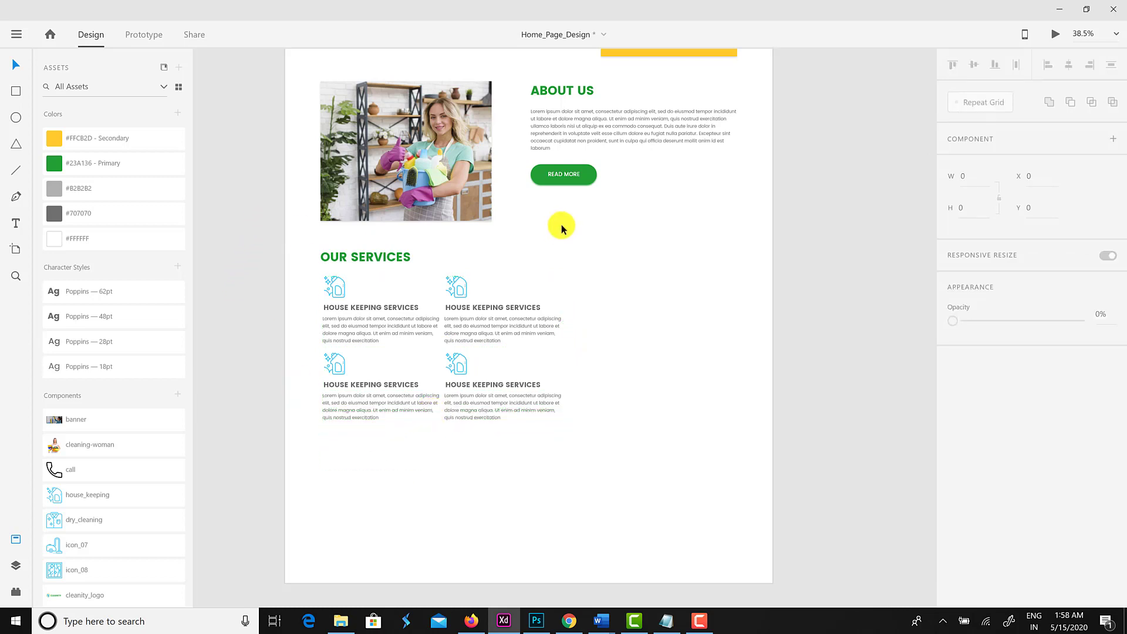
Duplicate the green READ MORE button below the services grid and change the copy's label to MORE SERVICES.
{"action": "left_click", "coordinate": [584, 187]}
{"action": "left_click_drag", "start_coordinate": [574, 180], "coordinate": [360, 452]}
{"action": "double_click", "coordinate": [354, 450]}
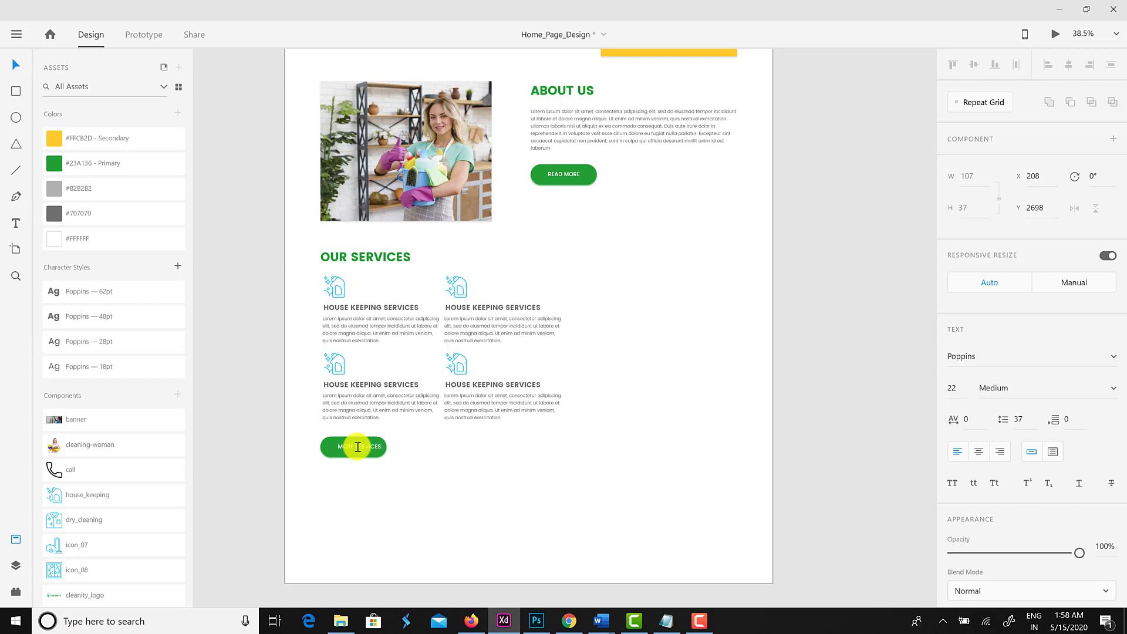
Center the MORE SERVICES label horizontally on its green button.
{"action": "left_click", "coordinate": [18, 65]}
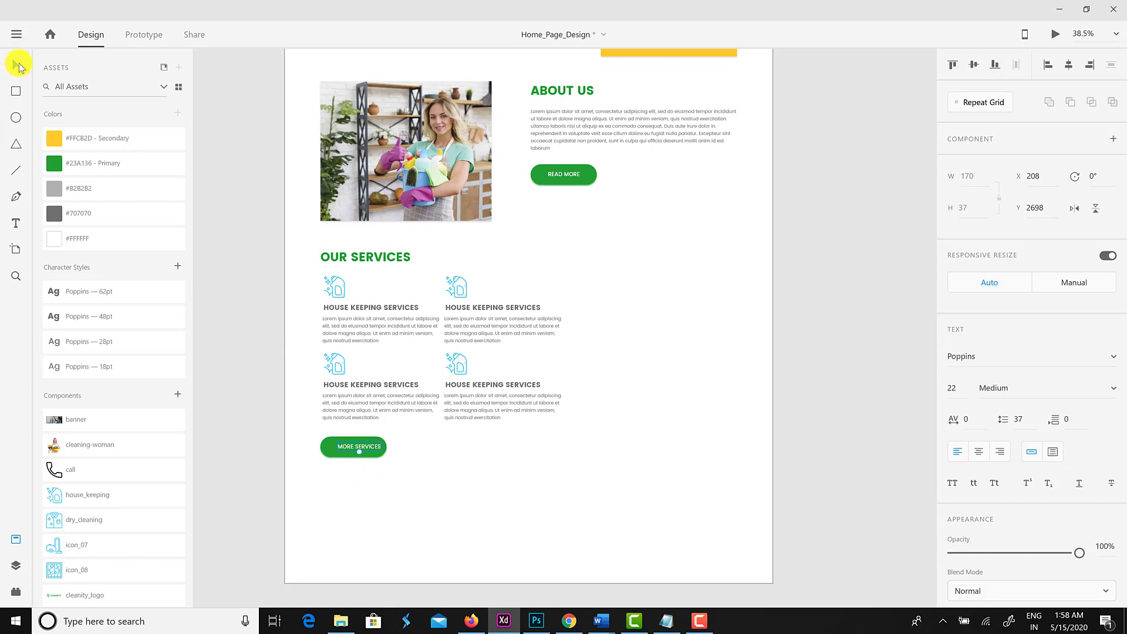
{"action": "left_click_drag", "start_coordinate": [390, 477], "coordinate": [317, 432]}
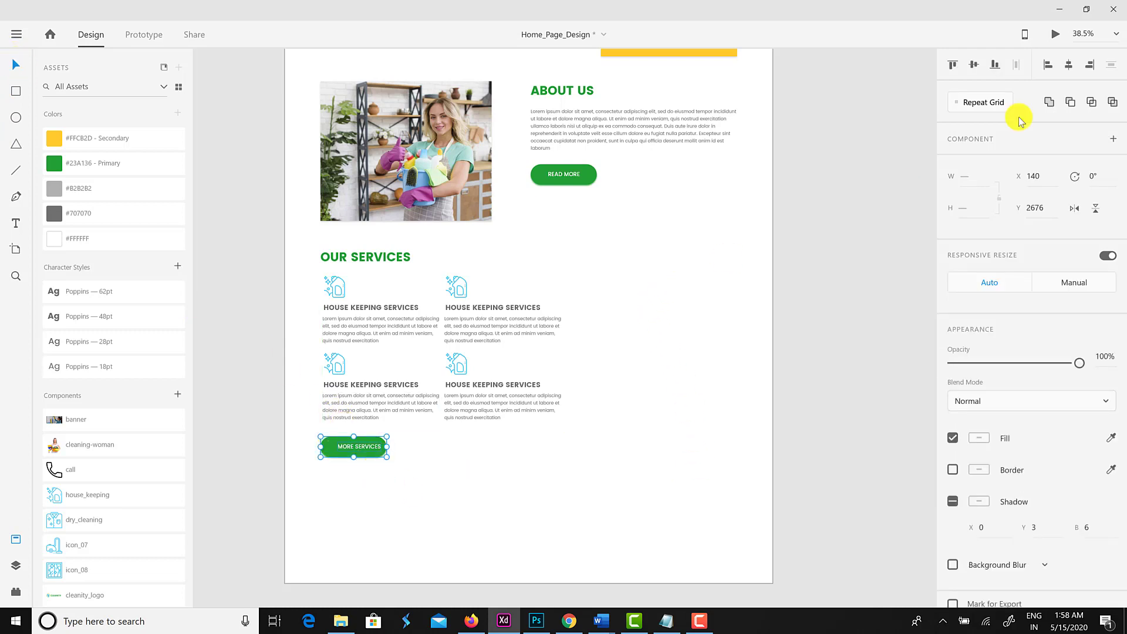
{"action": "left_click", "coordinate": [1068, 65]}
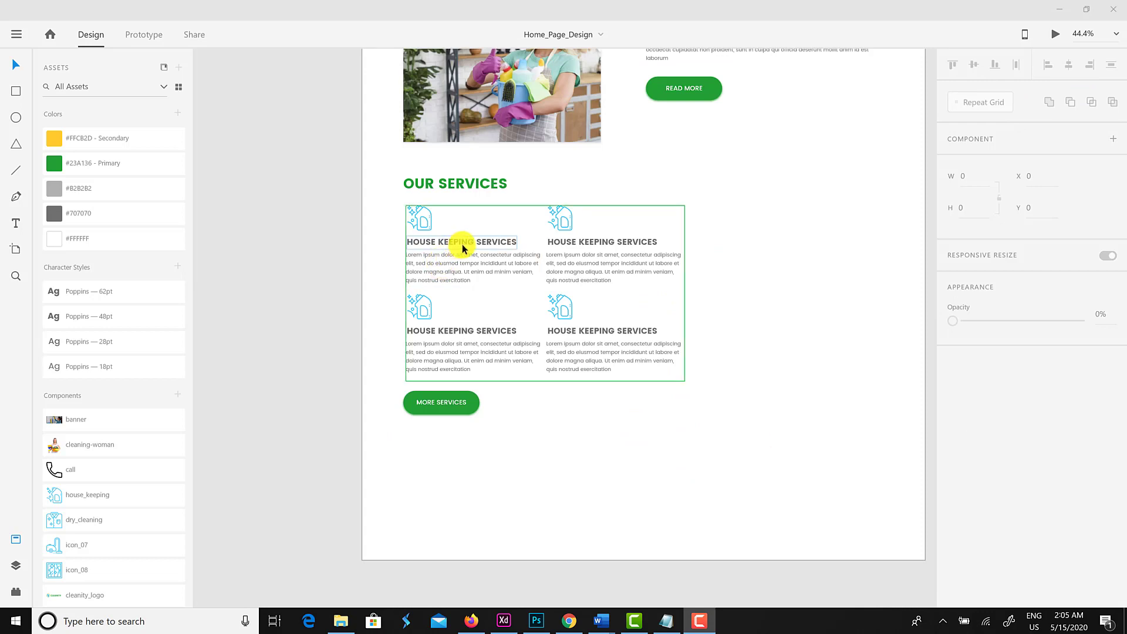
Ungroup the services Repeat Grid and shorten the first service's title to HOUSEKEEPING.
{"action": "left_click", "coordinate": [462, 246]}
{"action": "left_click", "coordinate": [981, 102]}
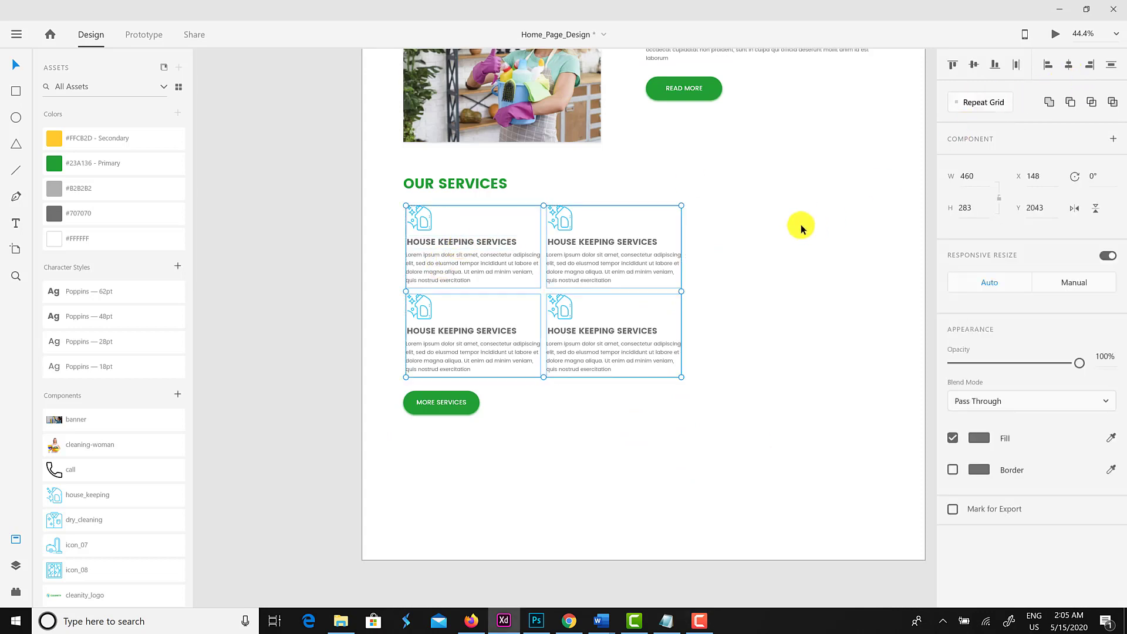
{"action": "left_click", "coordinate": [470, 239]}
{"action": "double_click", "coordinate": [470, 239]}
{"action": "triple_click", "coordinate": [447, 243]}
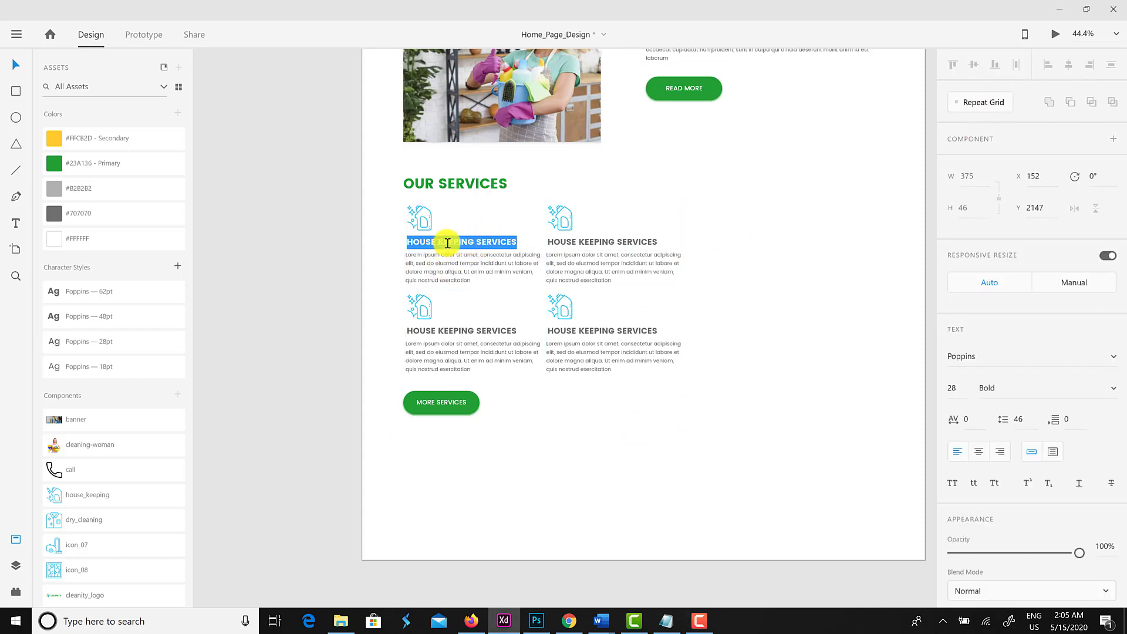
{"action": "left_click", "coordinate": [441, 239]}
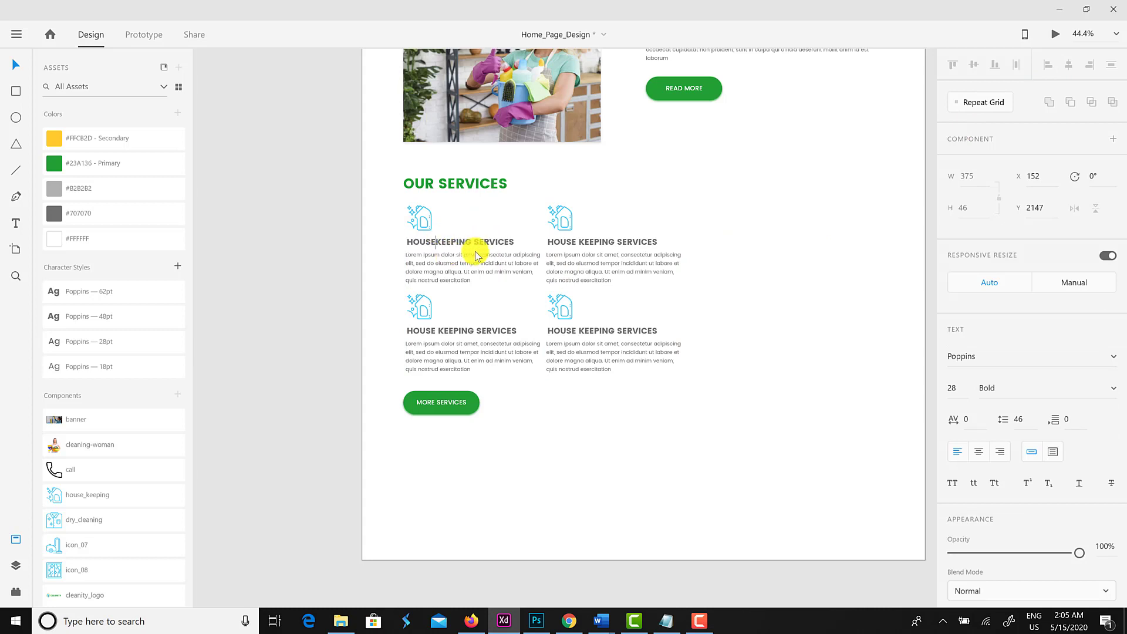
{"action": "double_click", "coordinate": [525, 240]}
{"action": "key", "text": "BackSpace"}
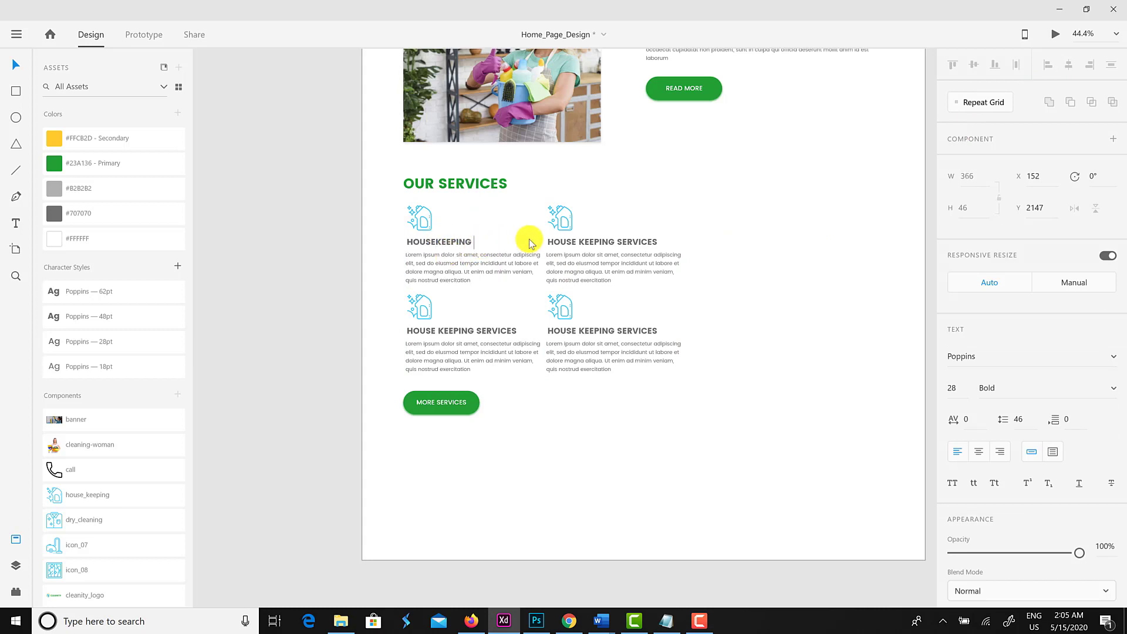
Change the title of the second service in the upper row to DRY CLEANING.
{"action": "left_click", "coordinate": [583, 243]}
{"action": "double_click", "coordinate": [583, 243]}
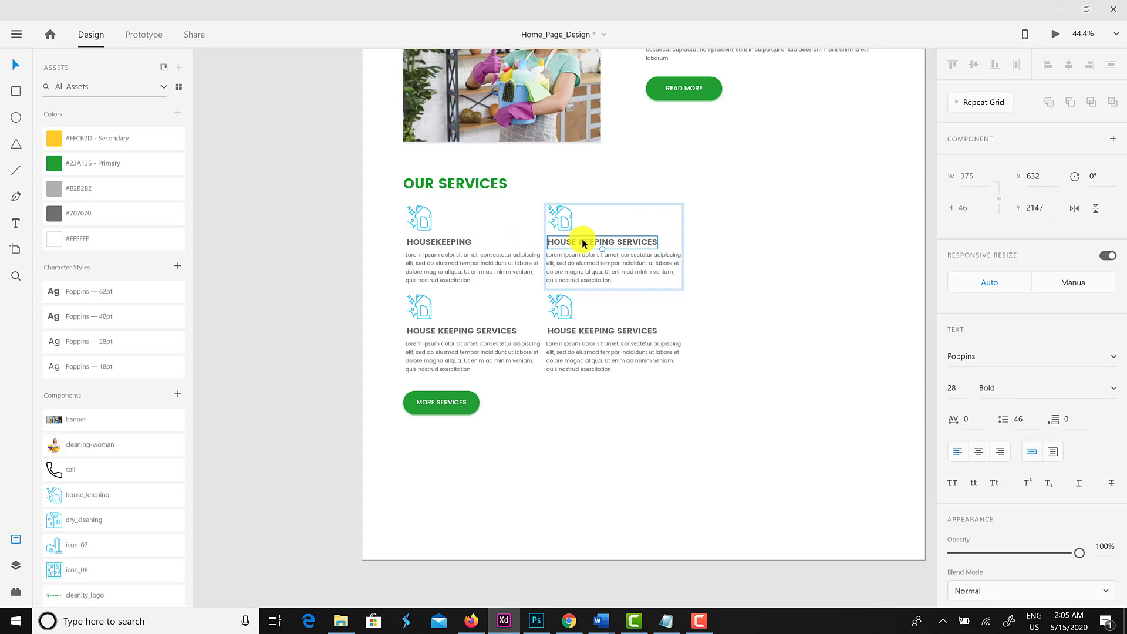
{"action": "triple_click", "coordinate": [581, 241]}
{"action": "type", "text": "DRY CLEANING"}
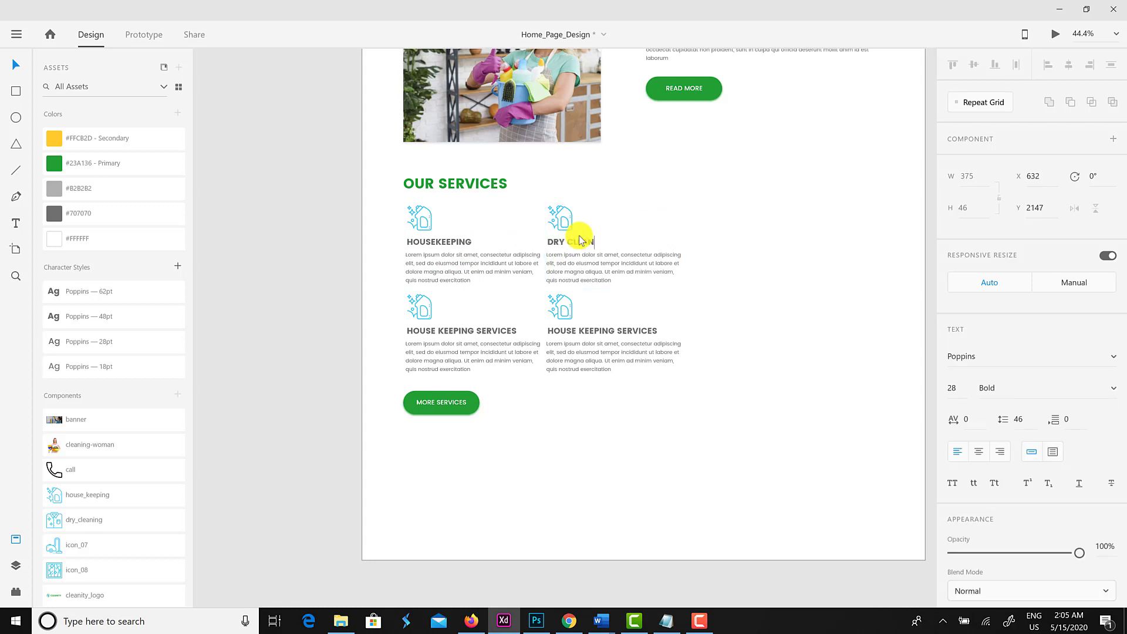
{"action": "key", "text": "Escape"}
Change the title of the first service in the lower row to CARPET CLEANING.
{"action": "double_click", "coordinate": [455, 330]}
{"action": "double_click", "coordinate": [455, 331]}
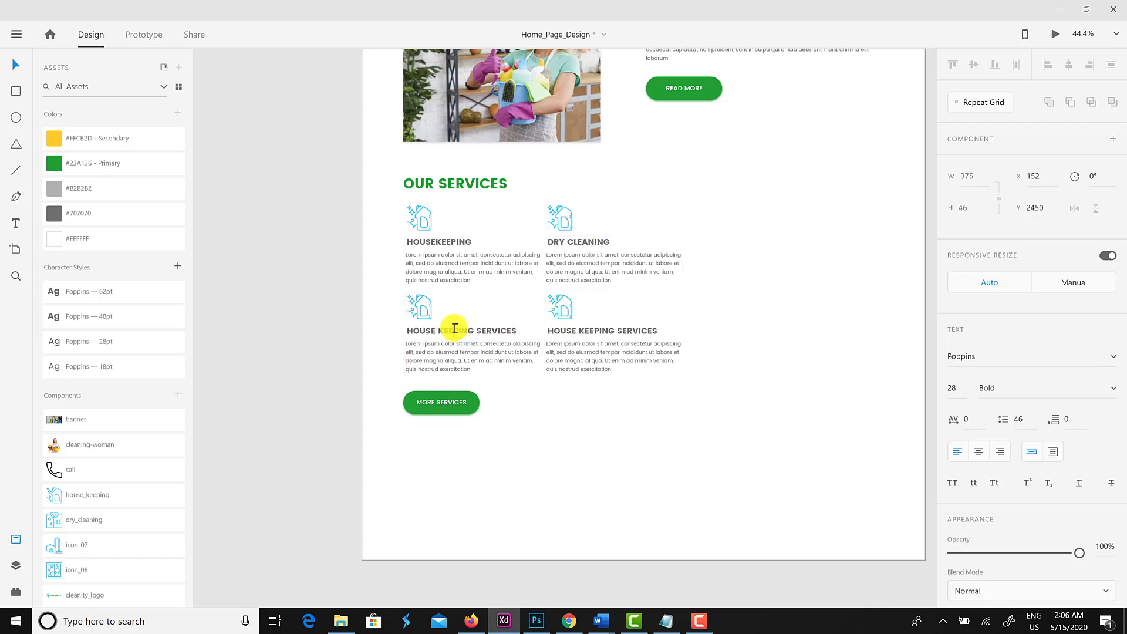
{"action": "triple_click", "coordinate": [455, 330]}
{"action": "type", "text": "CARPET CLEANING"}
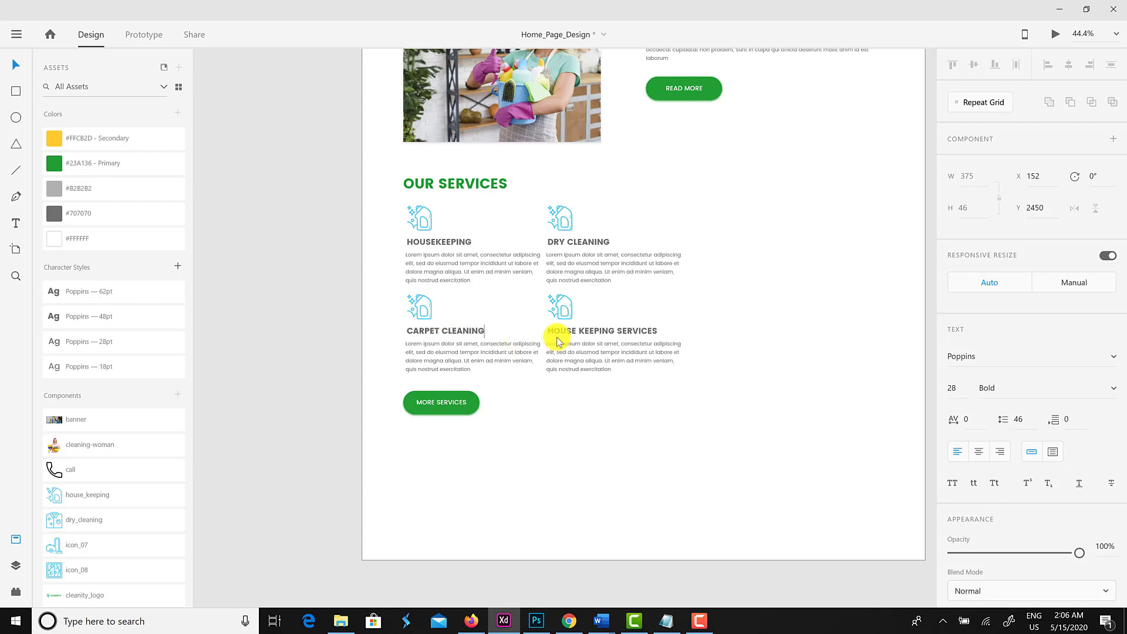
{"action": "key", "text": "Escape"}
Change the title of the second service in the lower row to WINDOW CLEANING.
{"action": "double_click", "coordinate": [608, 332]}
{"action": "double_click", "coordinate": [608, 332]}
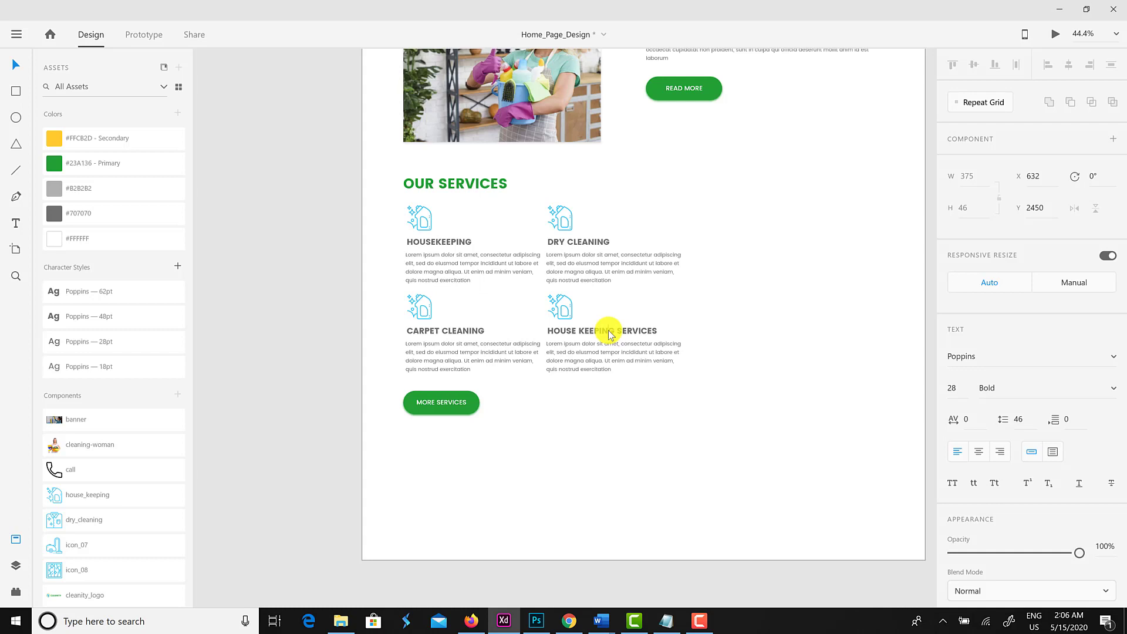
{"action": "left_click", "coordinate": [609, 331]}
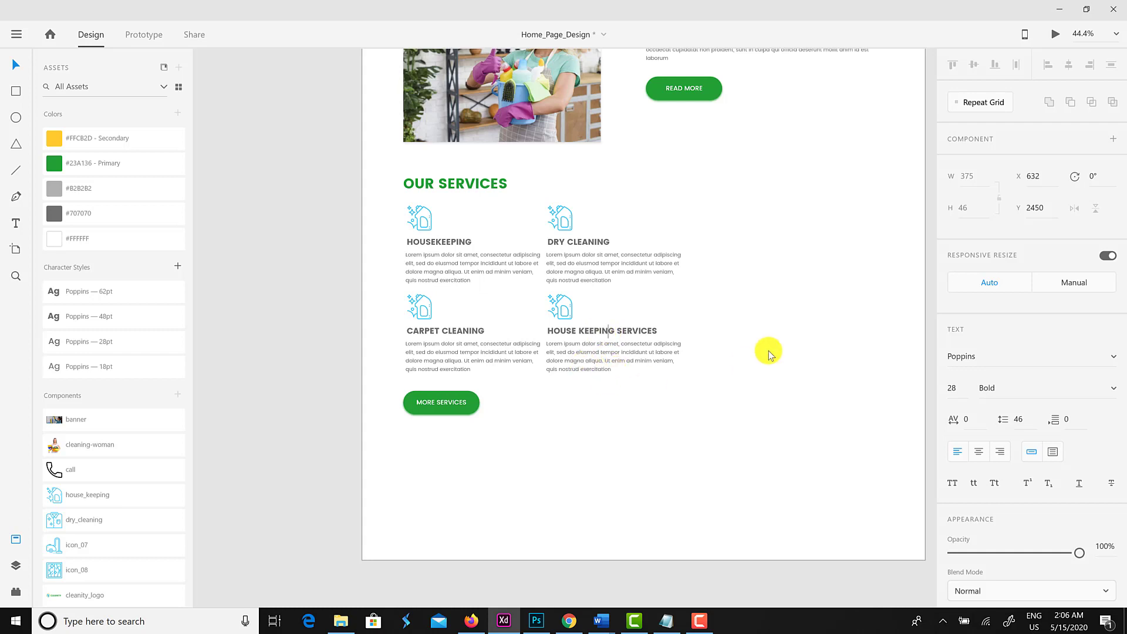
{"action": "triple_click", "coordinate": [628, 327]}
{"action": "type", "text": "WINDOW CLEANING"}
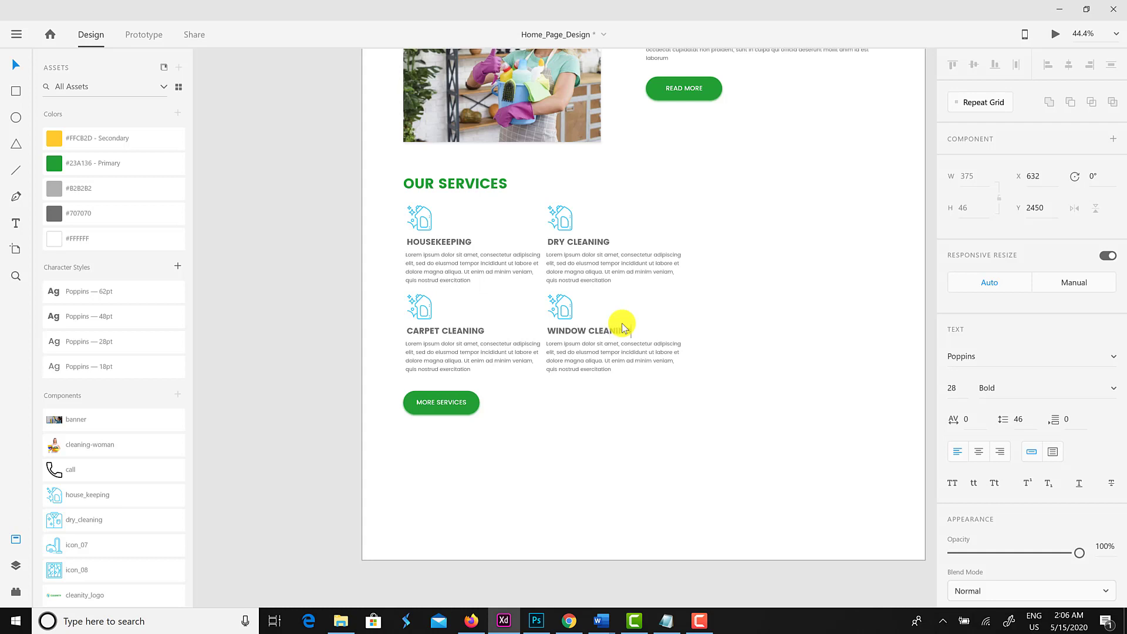
{"action": "left_click", "coordinate": [8, 71]}
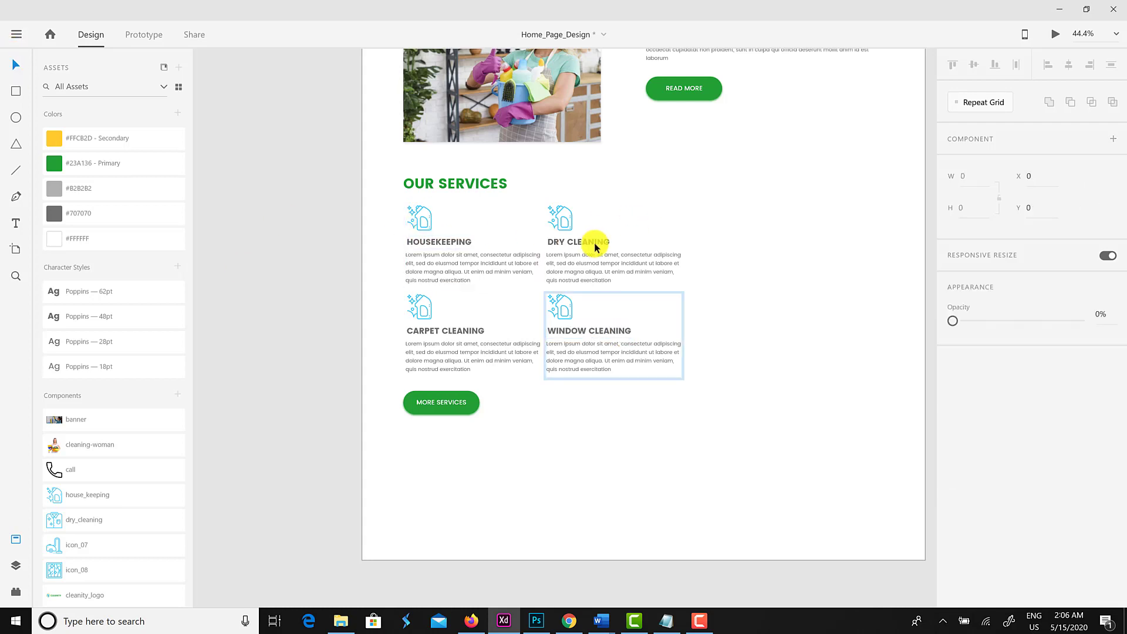
Swap the icon above the DRY CLEANING title for the dry_cleaning component.
{"action": "left_click", "coordinate": [569, 221]}
{"action": "left_click", "coordinate": [567, 227]}
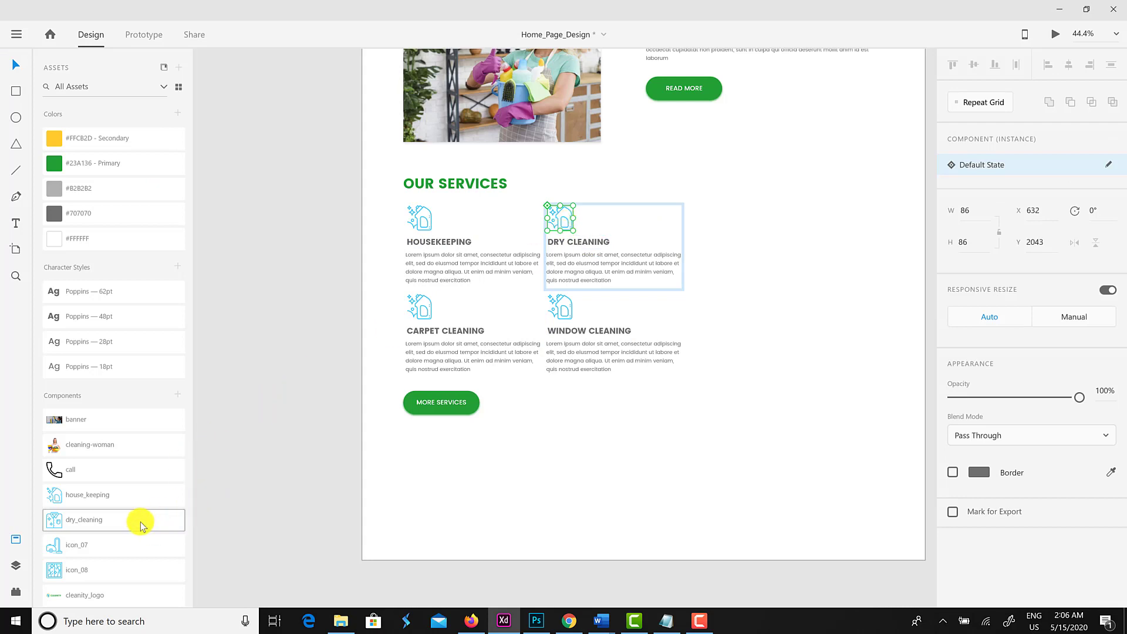
{"action": "left_click_drag", "start_coordinate": [57, 524], "coordinate": [573, 231]}
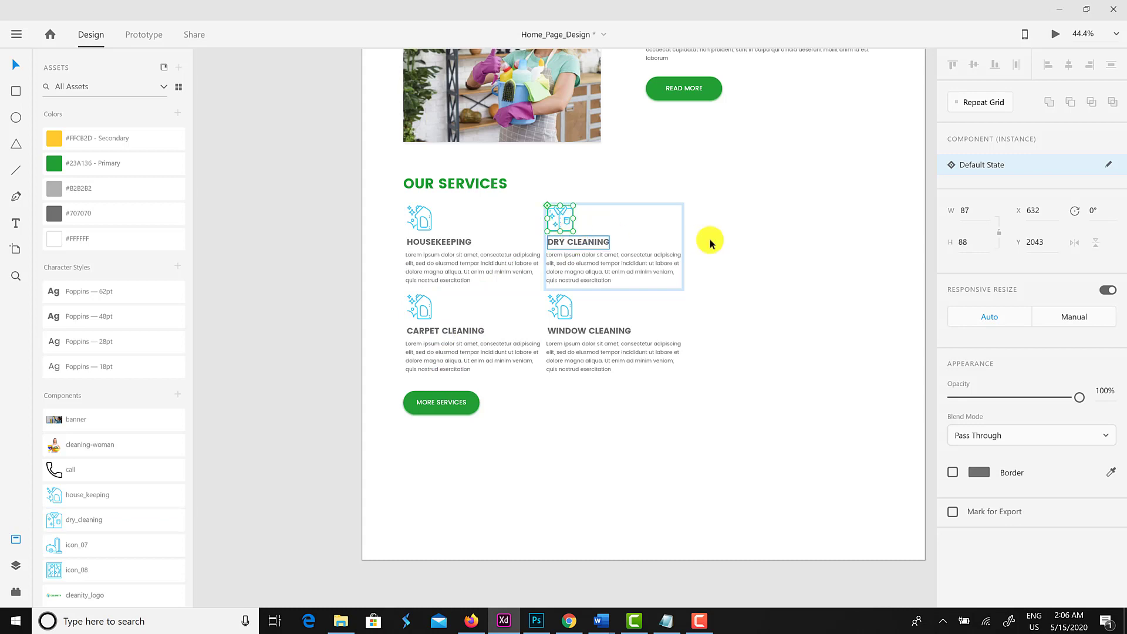
{"action": "left_click", "coordinate": [710, 239]}
Try to swap the icon above the CARPET CLEANING title for the icon_07 component.
{"action": "double_click", "coordinate": [425, 316]}
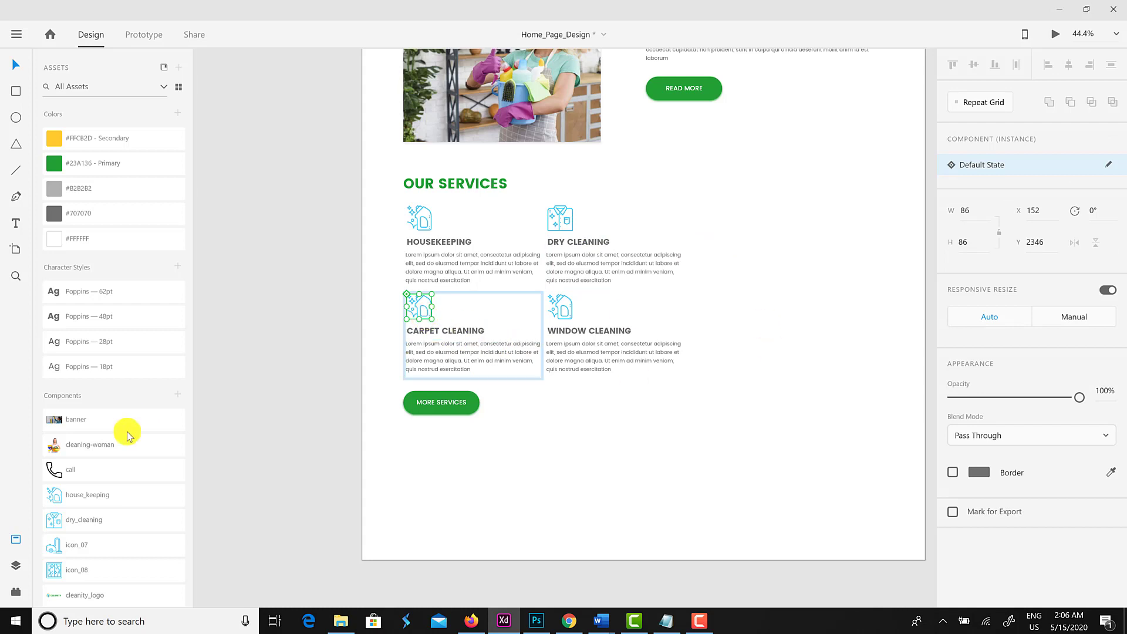
{"action": "left_click_drag", "start_coordinate": [111, 542], "coordinate": [421, 307]}
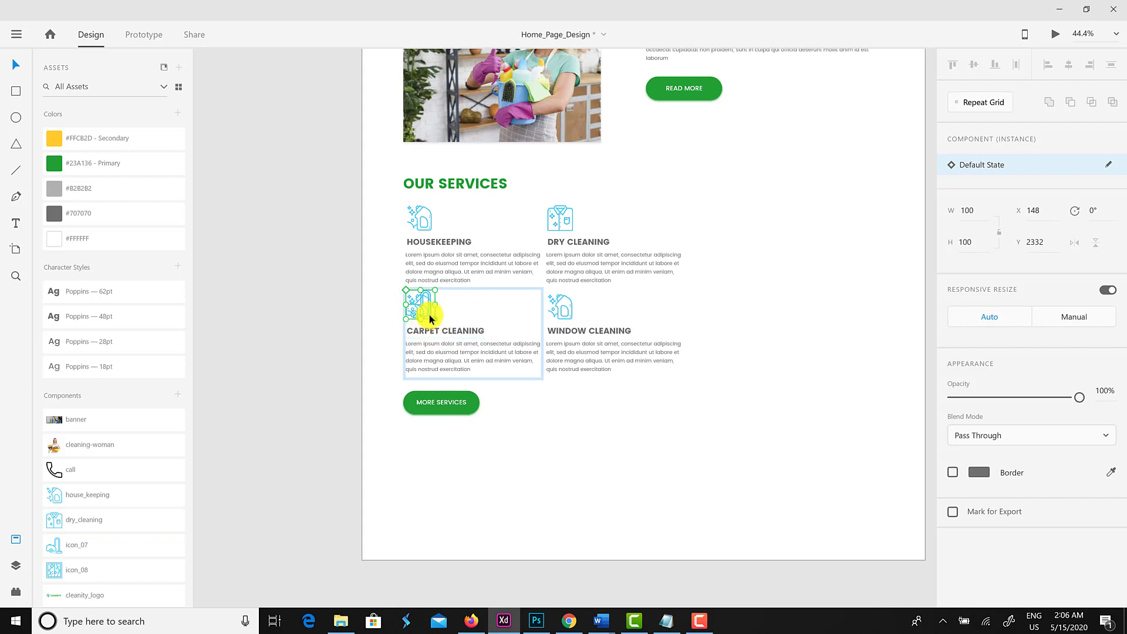
{"action": "key", "text": "ctrl+z"}
Add the icon_07 component to the CARPET CLEANING block, delete the old icon and move the new one into its place above the title.
{"action": "left_click_drag", "start_coordinate": [406, 360], "coordinate": [422, 310]}
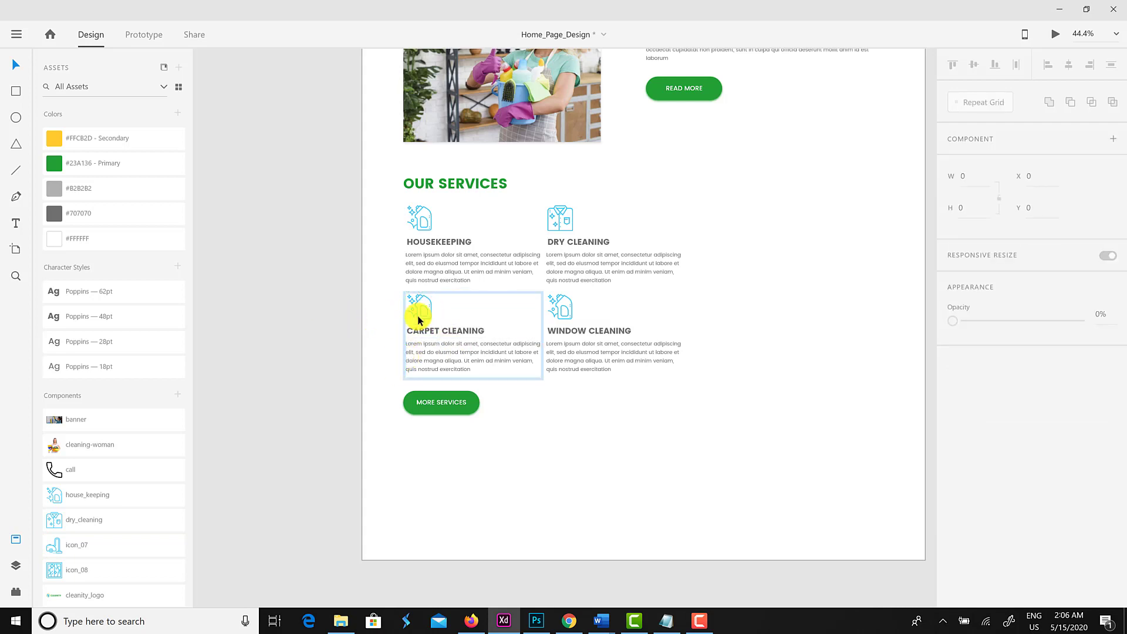
{"action": "left_click", "coordinate": [422, 307]}
{"action": "left_click_drag", "start_coordinate": [115, 539], "coordinate": [442, 339]}
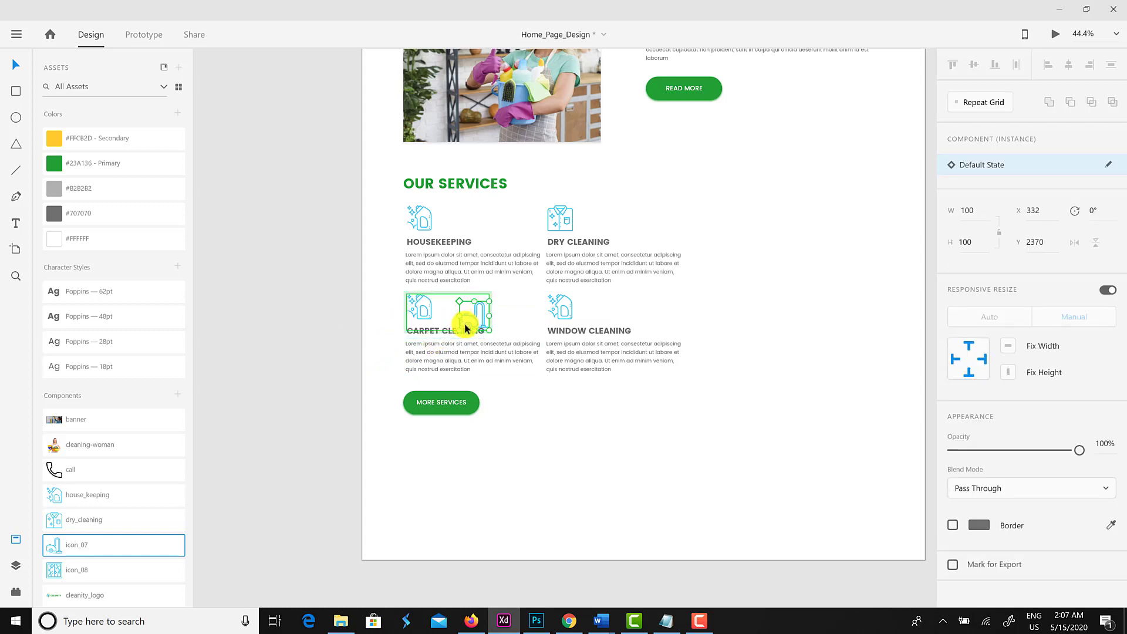
{"action": "left_click", "coordinate": [428, 319]}
{"action": "key", "text": "Delete"}
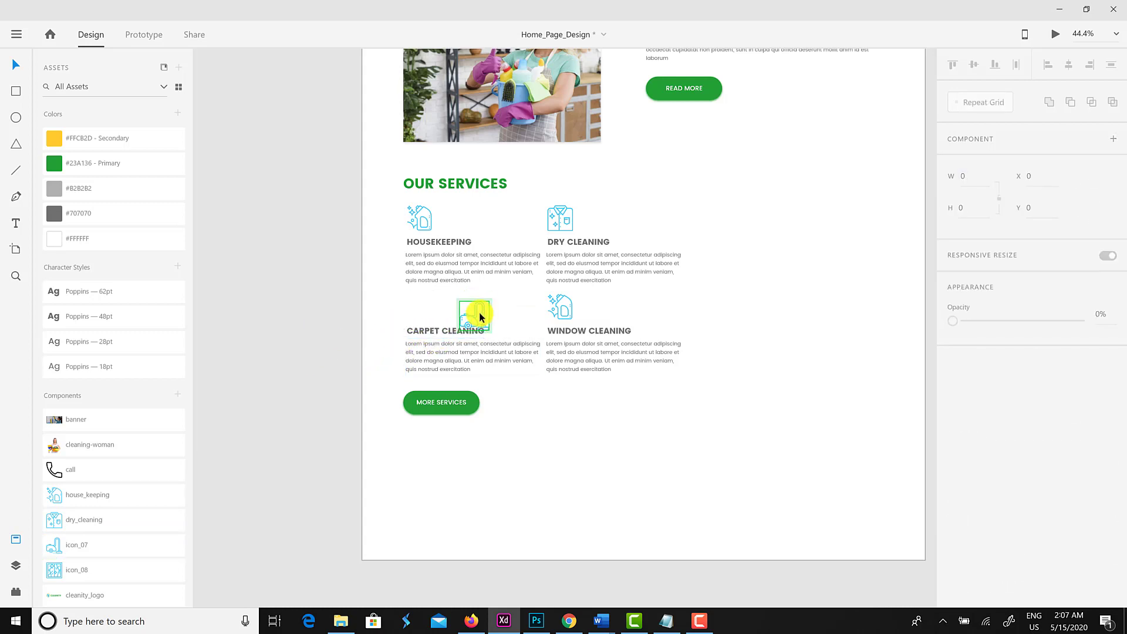
{"action": "left_click_drag", "start_coordinate": [473, 314], "coordinate": [432, 321]}
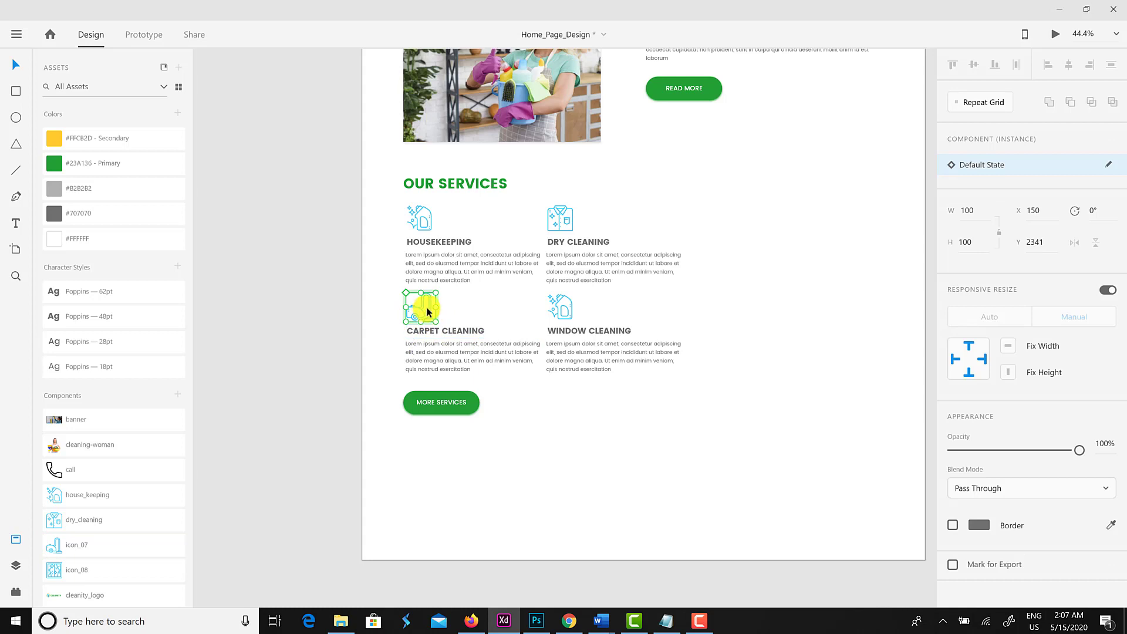
Swap the icon above the WINDOW CLEANING title for the icon_08 component.
{"action": "left_click", "coordinate": [566, 305]}
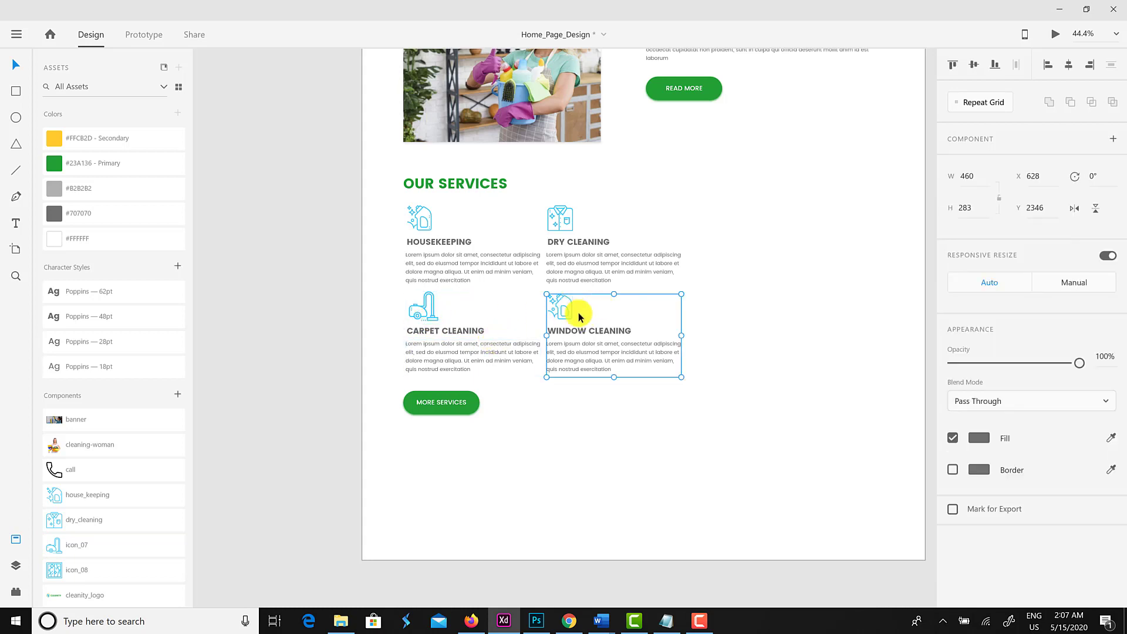
{"action": "double_click", "coordinate": [560, 314]}
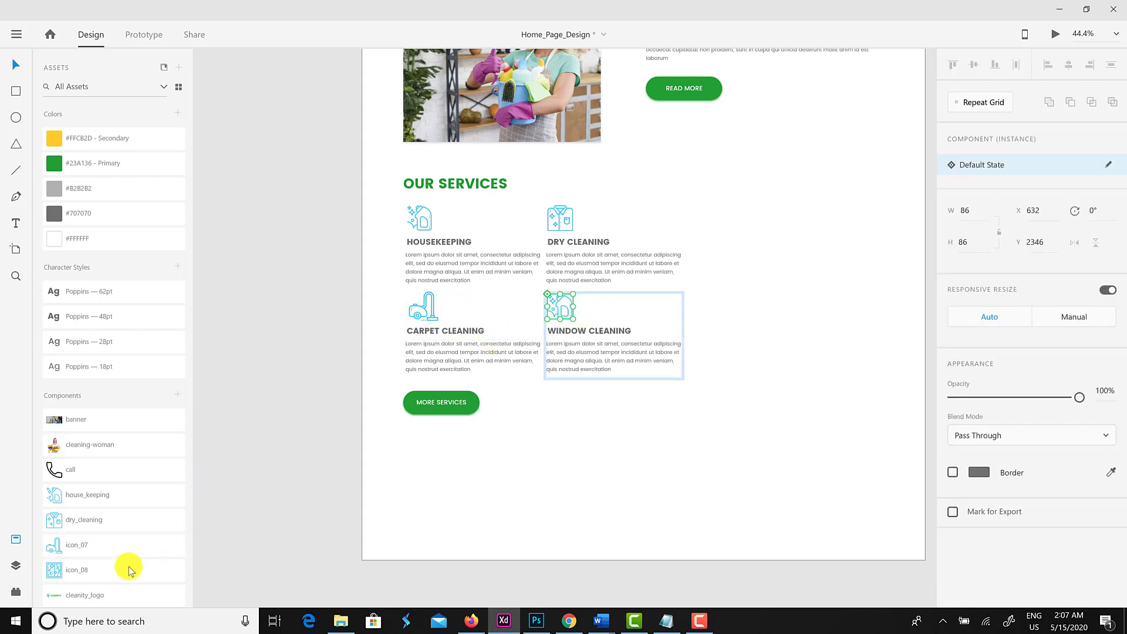
{"action": "left_click_drag", "start_coordinate": [129, 569], "coordinate": [557, 308]}
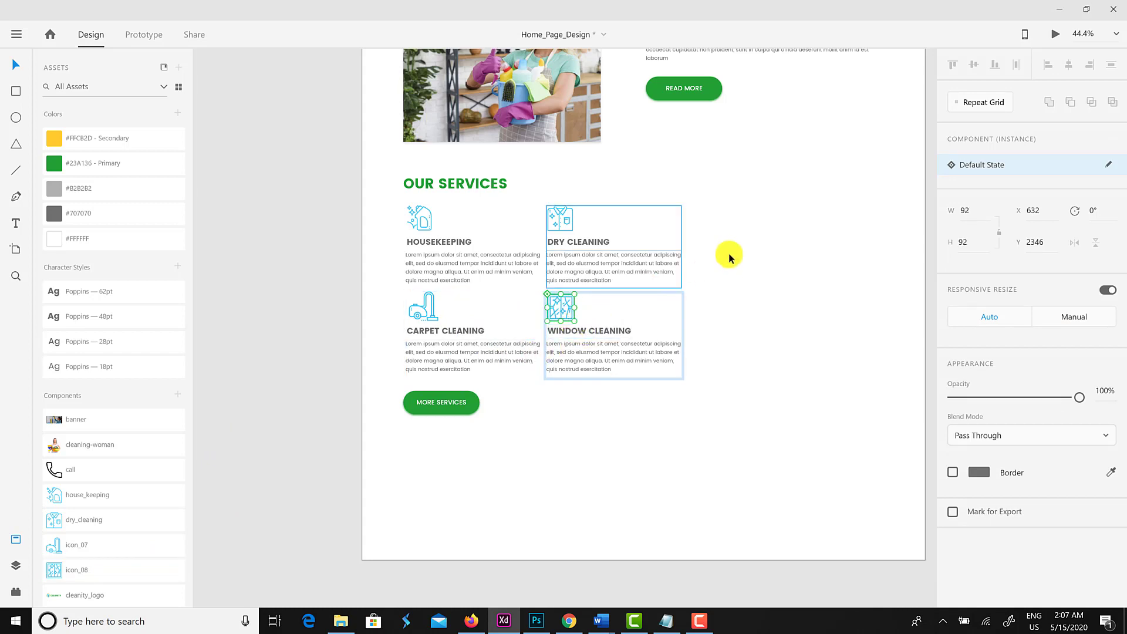
{"action": "left_click", "coordinate": [746, 272]}
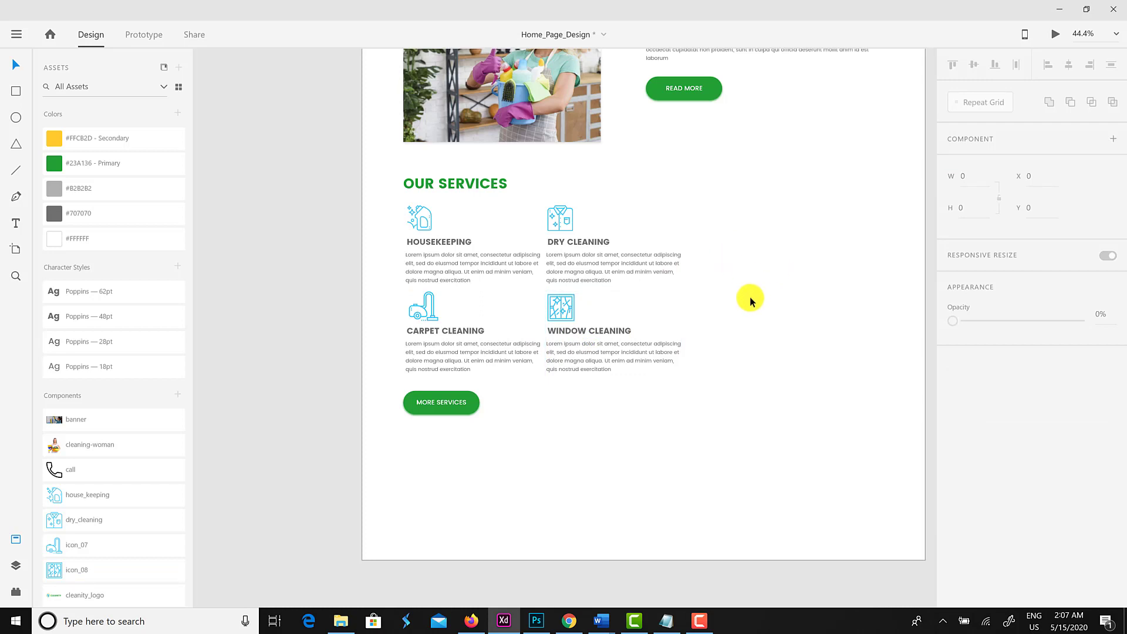
Import the cleaning-woman image from the UI_UX folder and place it beside the services blocks.
{"action": "scroll", "coordinate": [752, 322], "scroll_direction": "right", "scroll_amount": 1}
{"action": "left_click", "coordinate": [340, 620]}
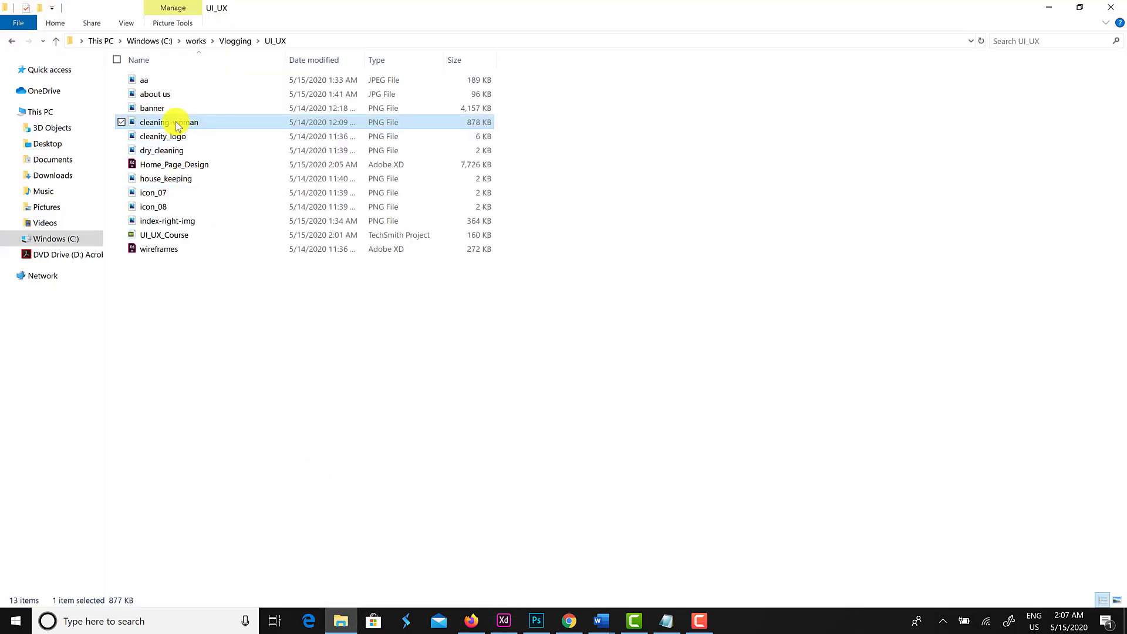
{"action": "left_click_drag", "start_coordinate": [176, 122], "coordinate": [787, 376]}
{"action": "left_click_drag", "start_coordinate": [721, 278], "coordinate": [712, 244]}
Show the layout grid on the home page artboard.
{"action": "scroll", "coordinate": [655, 272], "scroll_direction": "down", "scroll_amount": 5}
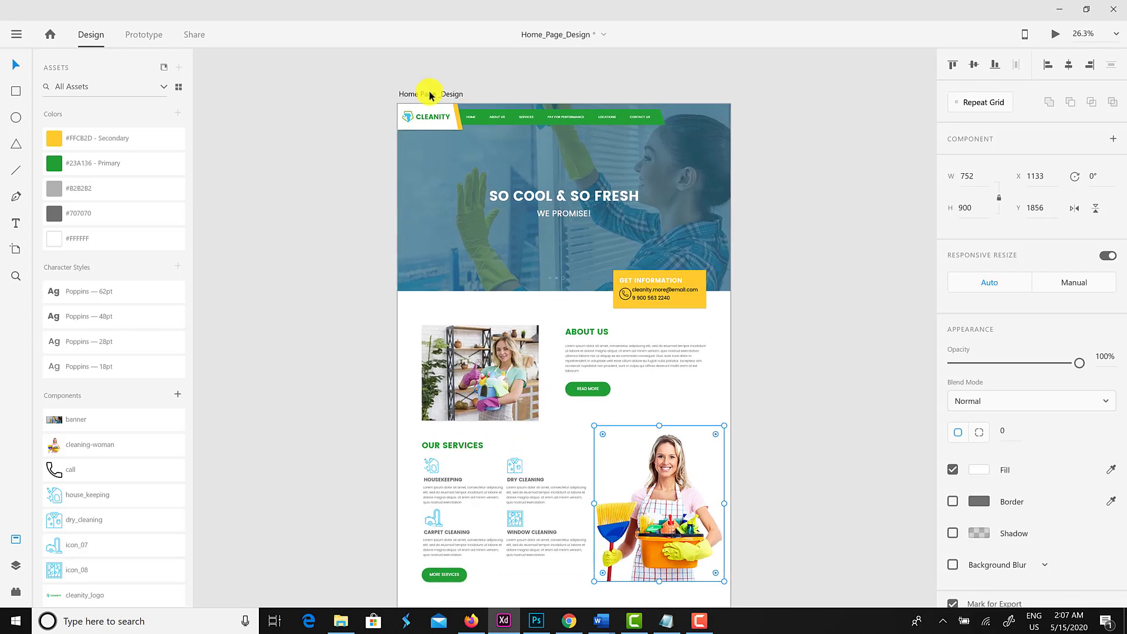
{"action": "left_click", "coordinate": [429, 95]}
{"action": "left_click", "coordinate": [953, 494]}
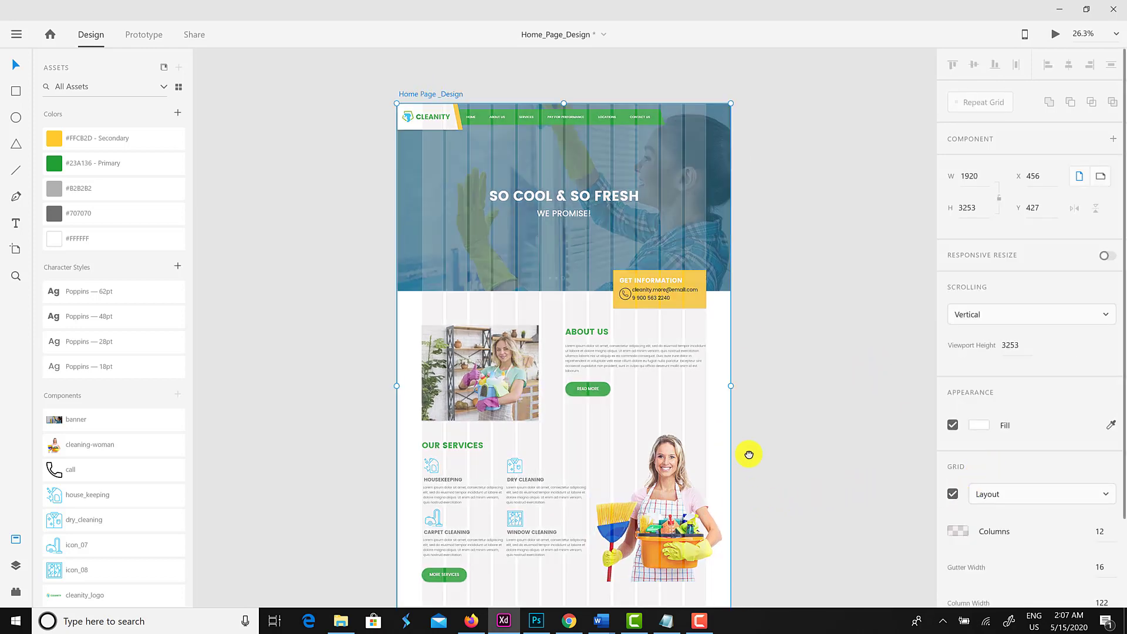
Scale the cleaning-woman image to about 689 by 825 and position it beside the services at about X 1106, Y 1925.
{"action": "scroll", "coordinate": [675, 381], "scroll_direction": "down", "scroll_amount": 3}
{"action": "left_click", "coordinate": [661, 368]}
{"action": "left_click_drag", "start_coordinate": [661, 369], "coordinate": [654, 376]}
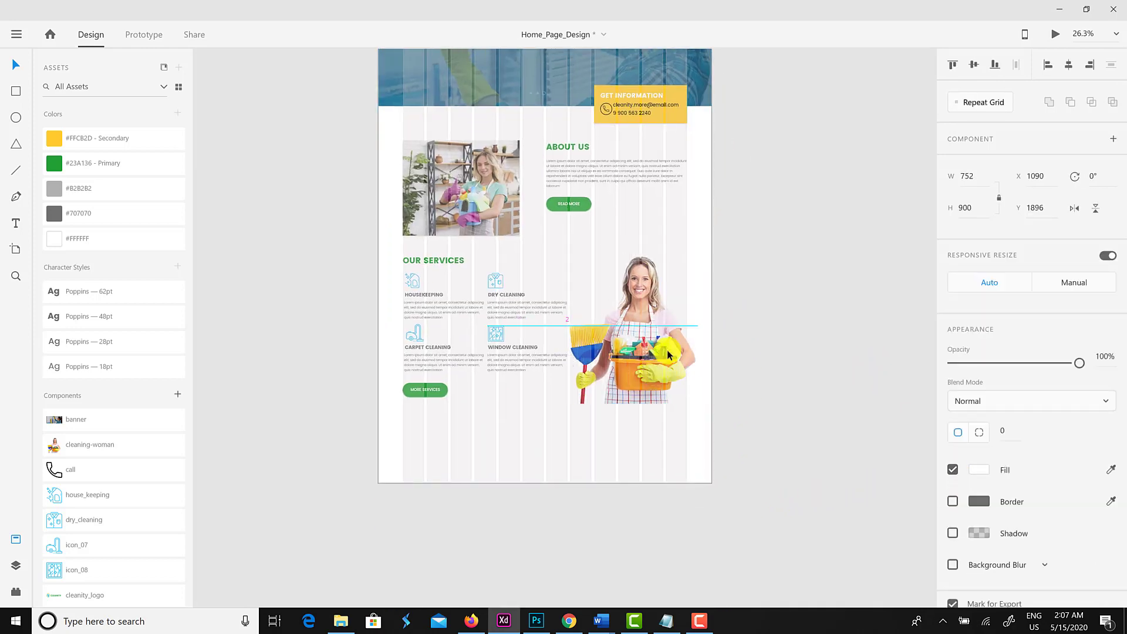
{"action": "left_click_drag", "start_coordinate": [695, 250], "coordinate": [688, 262]}
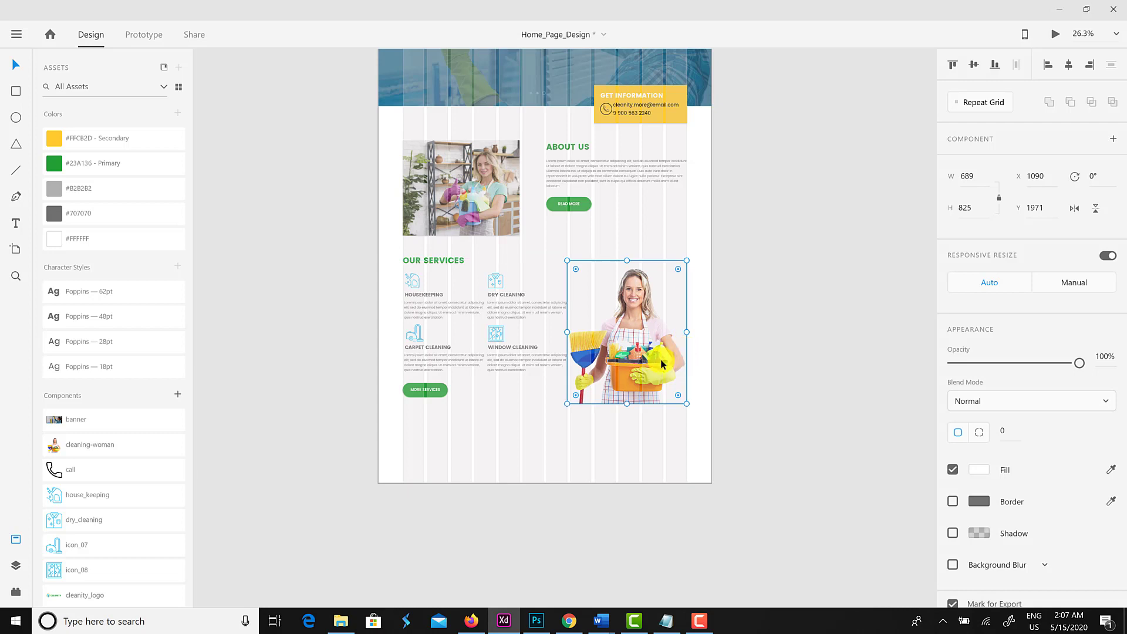
{"action": "mouse_move", "coordinate": [660, 359]}
{"action": "left_mouse_down"}
{"action": "mouse_move", "coordinate": [664, 352]}
{"action": "mouse_move", "coordinate": [662, 363]}
{"action": "left_mouse_up"}
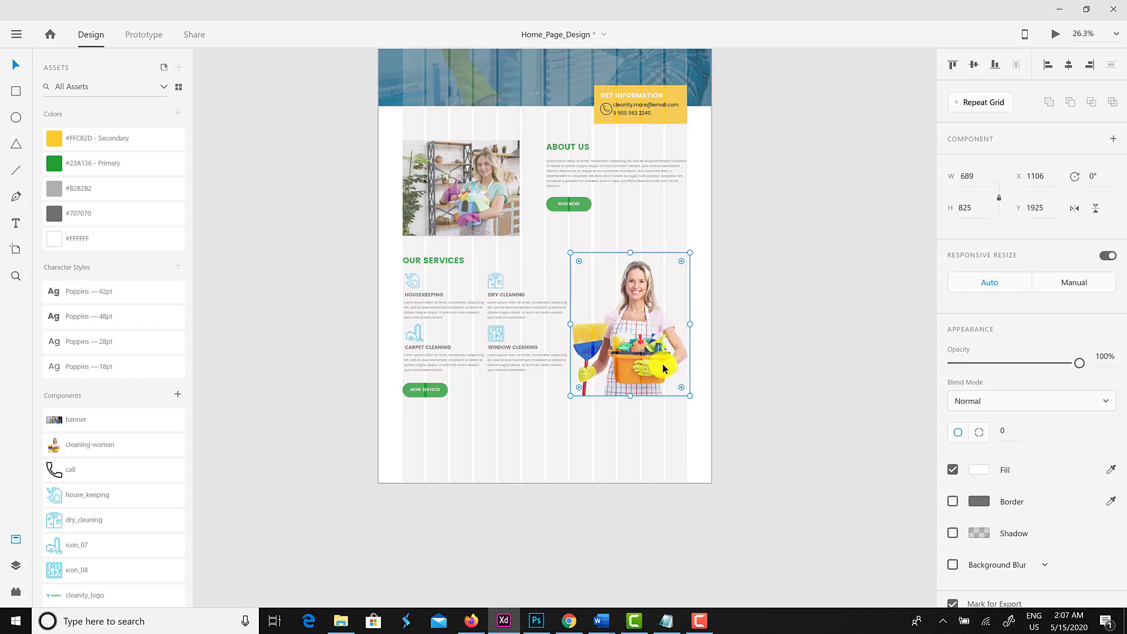
{"action": "left_click", "coordinate": [738, 368]}
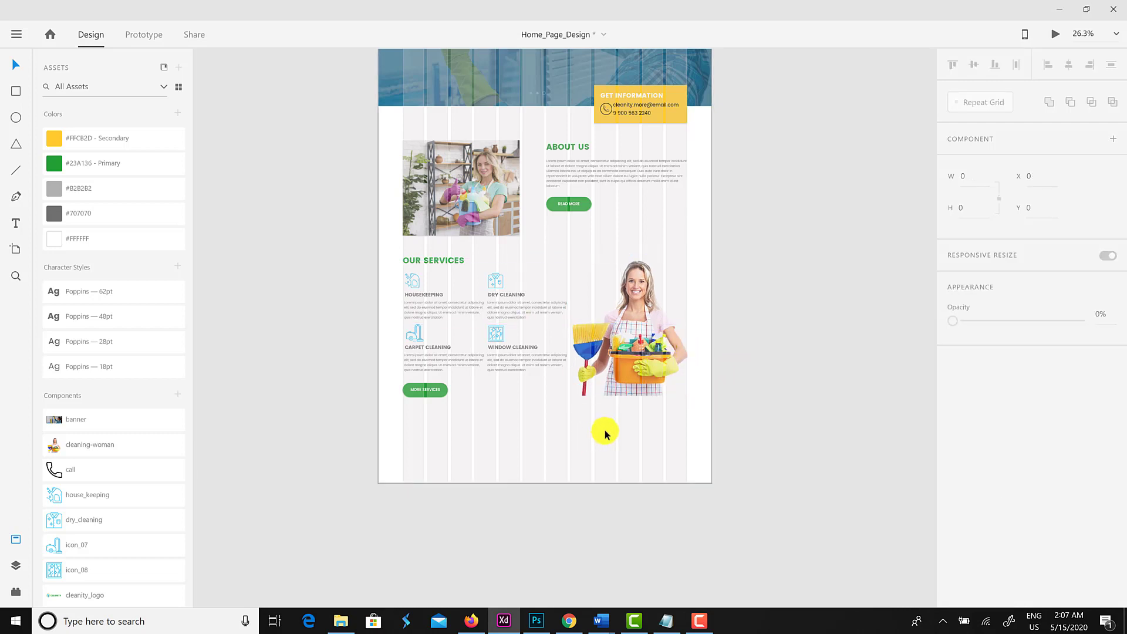
{"action": "left_click", "coordinate": [632, 374]}
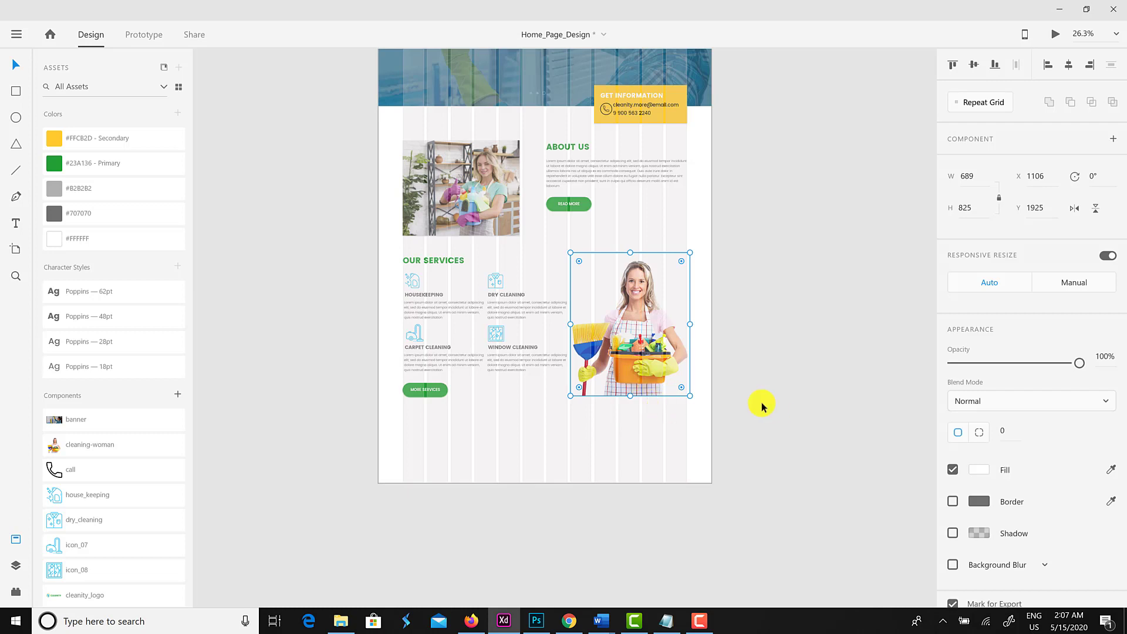
Hide the layout grid on the home page artboard.
{"action": "scroll", "coordinate": [528, 259], "scroll_direction": "up", "scroll_amount": 1}
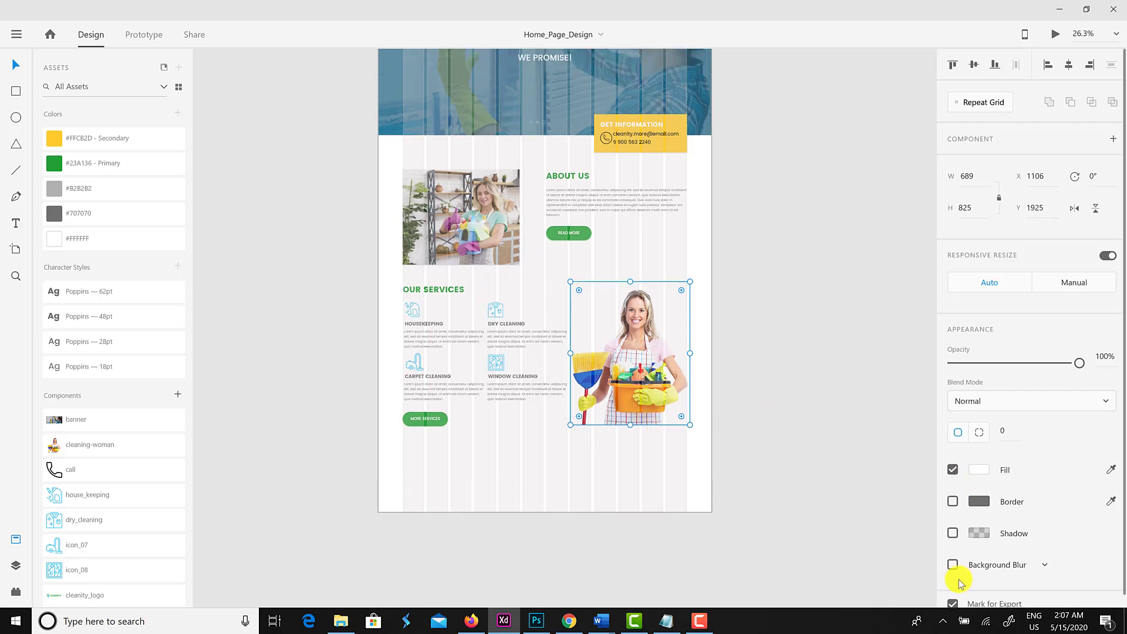
{"action": "scroll", "coordinate": [742, 368], "scroll_direction": "up", "scroll_amount": 6}
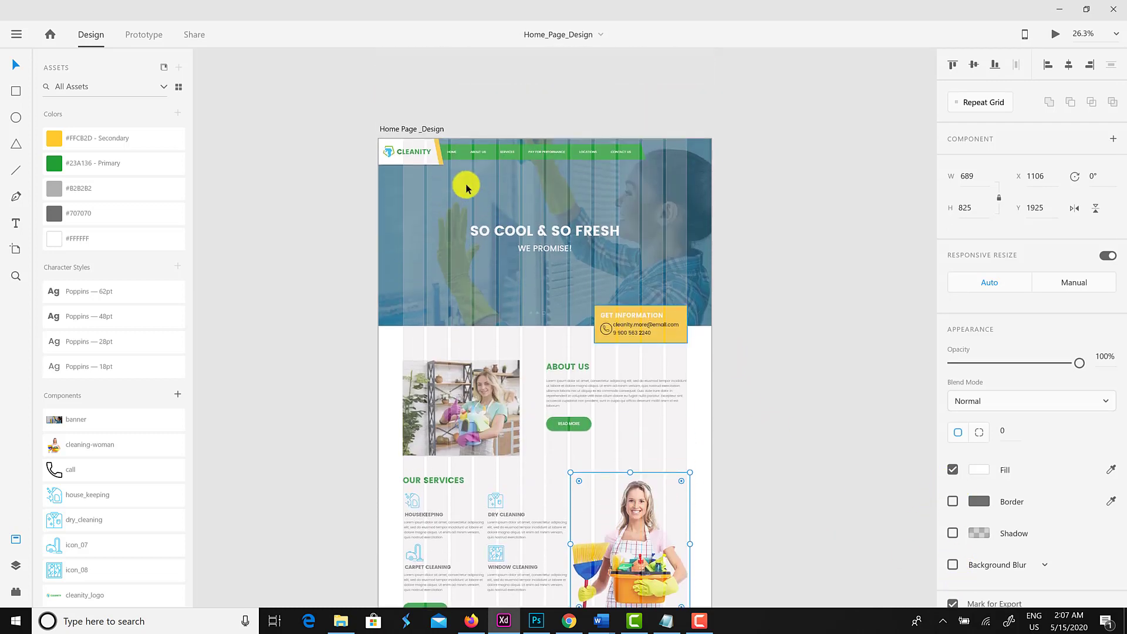
{"action": "left_click", "coordinate": [435, 131]}
{"action": "scroll", "coordinate": [1107, 498], "scroll_direction": "down", "scroll_amount": 3}
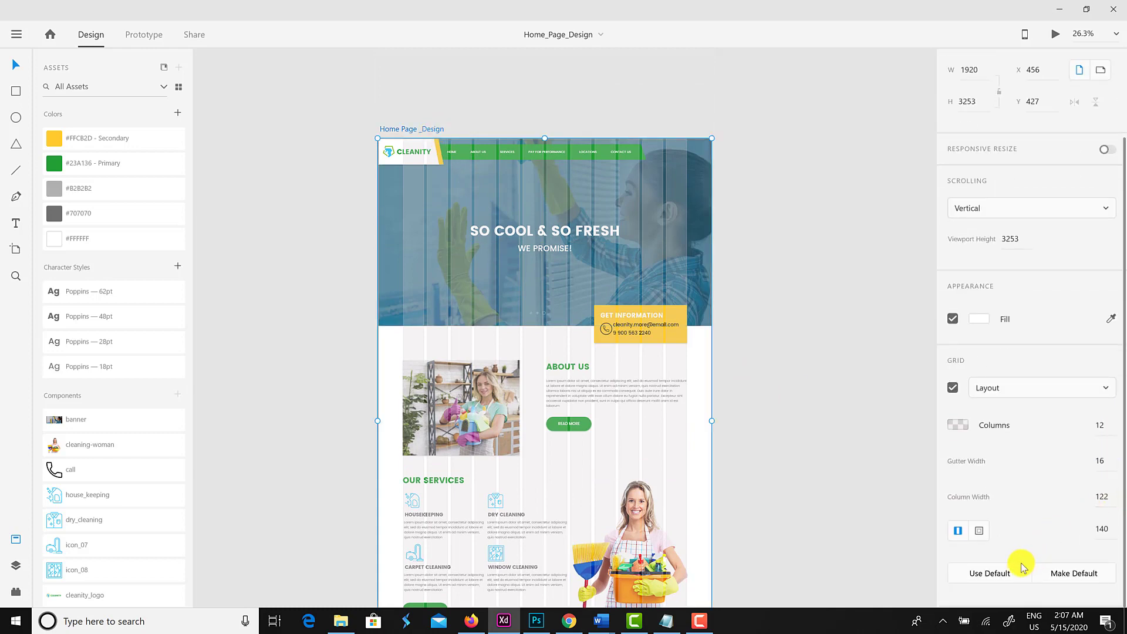
{"action": "left_click", "coordinate": [954, 387]}
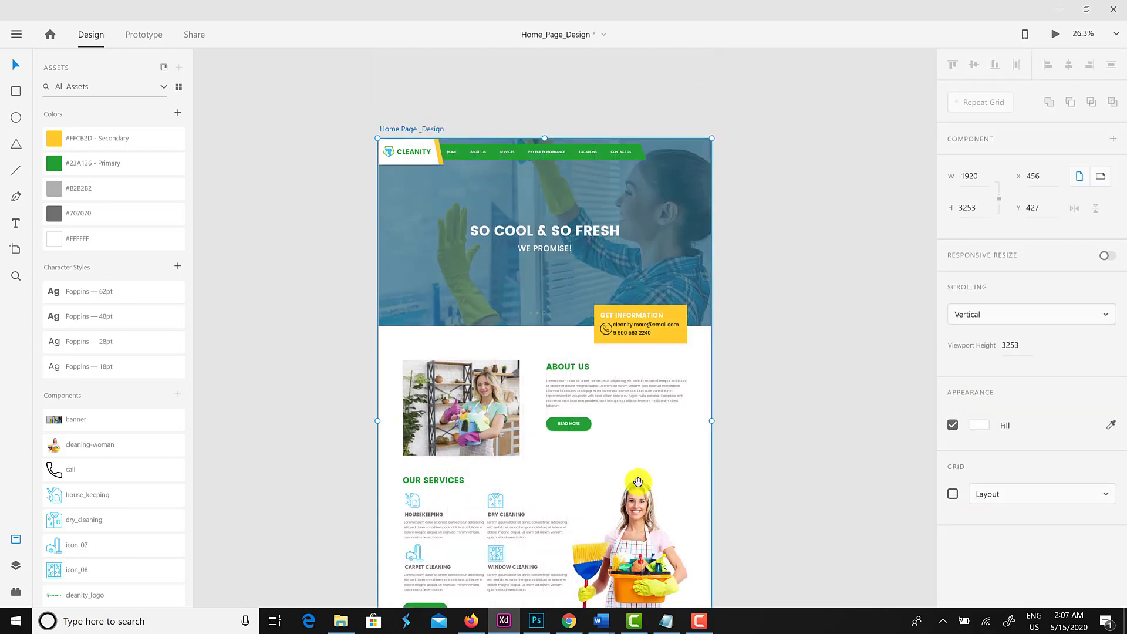
Draw a full-width rectangle about 1920 by 925 over the Our Services section and send it behind the section's content.
{"action": "left_click_drag", "start_coordinate": [638, 482], "coordinate": [606, 279]}
{"action": "left_click", "coordinate": [754, 315]}
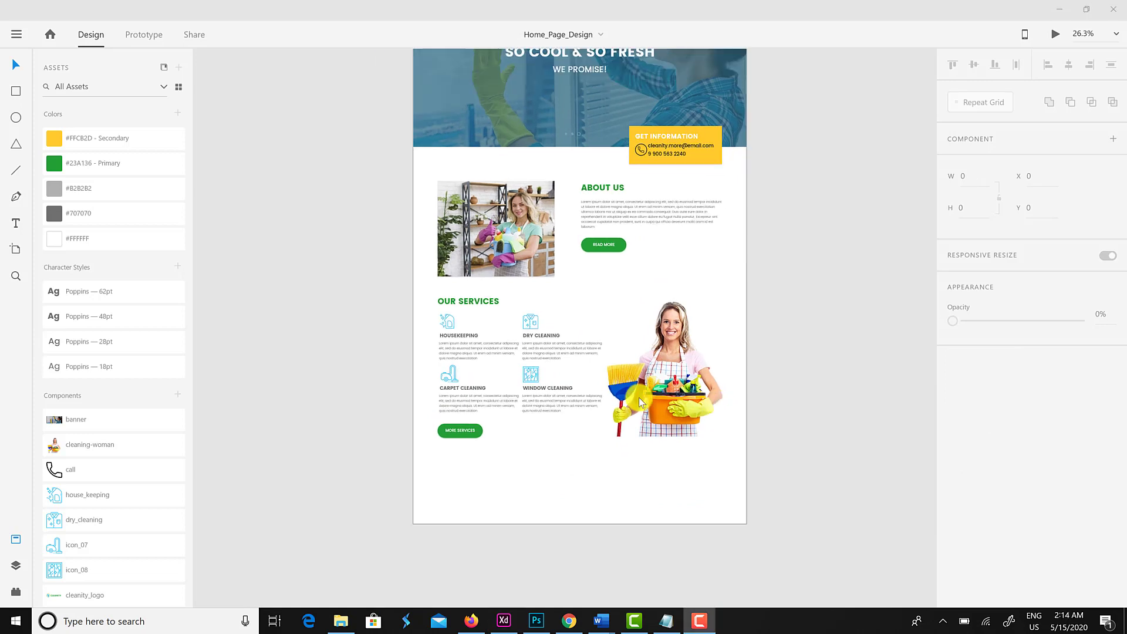
{"action": "left_click", "coordinate": [16, 92]}
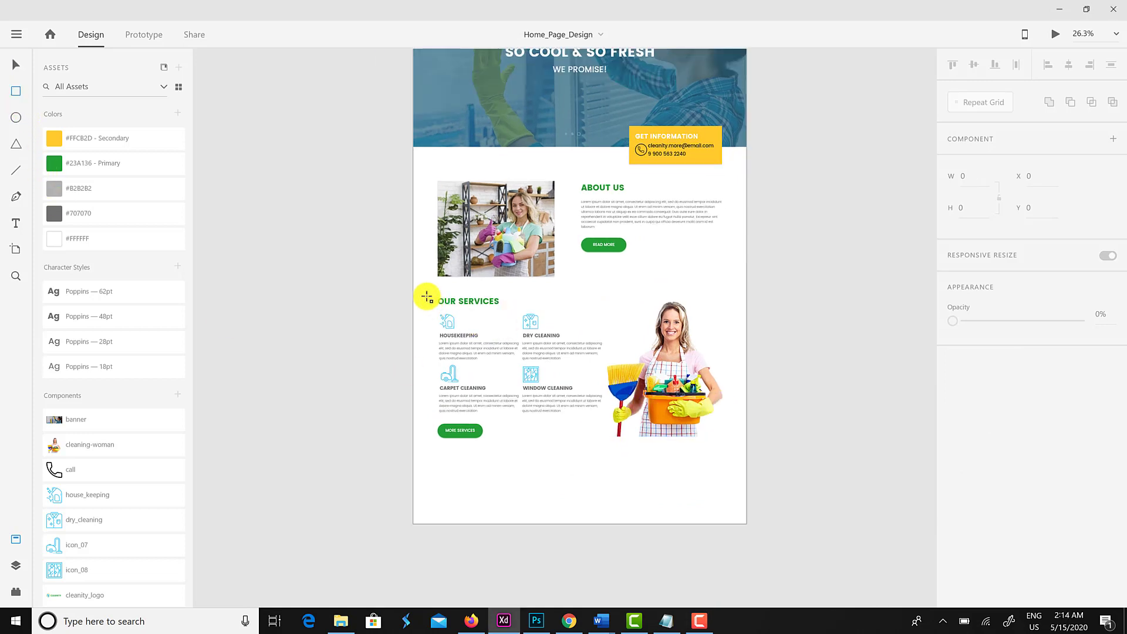
{"action": "mouse_move", "coordinate": [415, 285]}
{"action": "left_mouse_down"}
{"action": "mouse_move", "coordinate": [570, 388]}
{"action": "mouse_move", "coordinate": [745, 449]}
{"action": "left_mouse_up"}
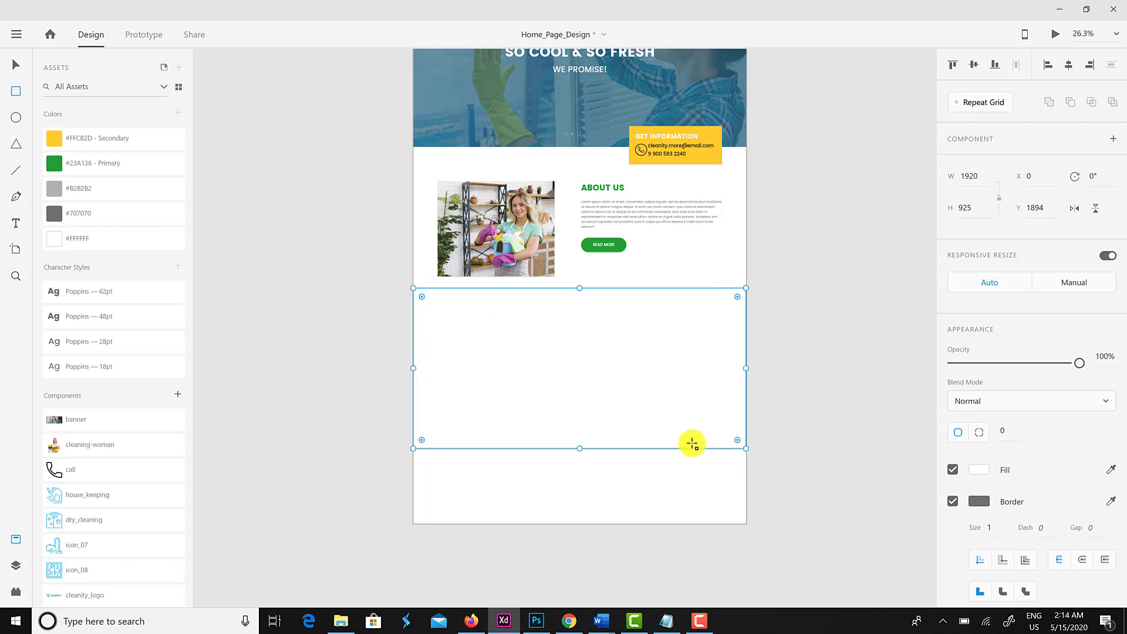
{"action": "right_click", "coordinate": [541, 399]}
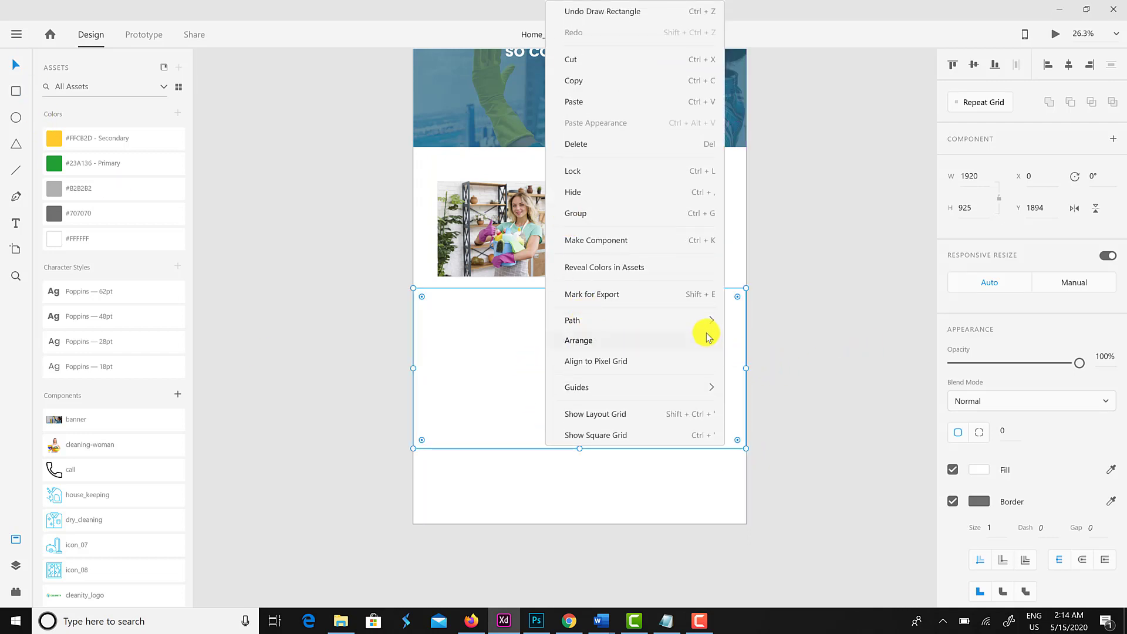
{"action": "mouse_move", "coordinate": [706, 340]}
{"action": "left_click", "coordinate": [783, 403]}
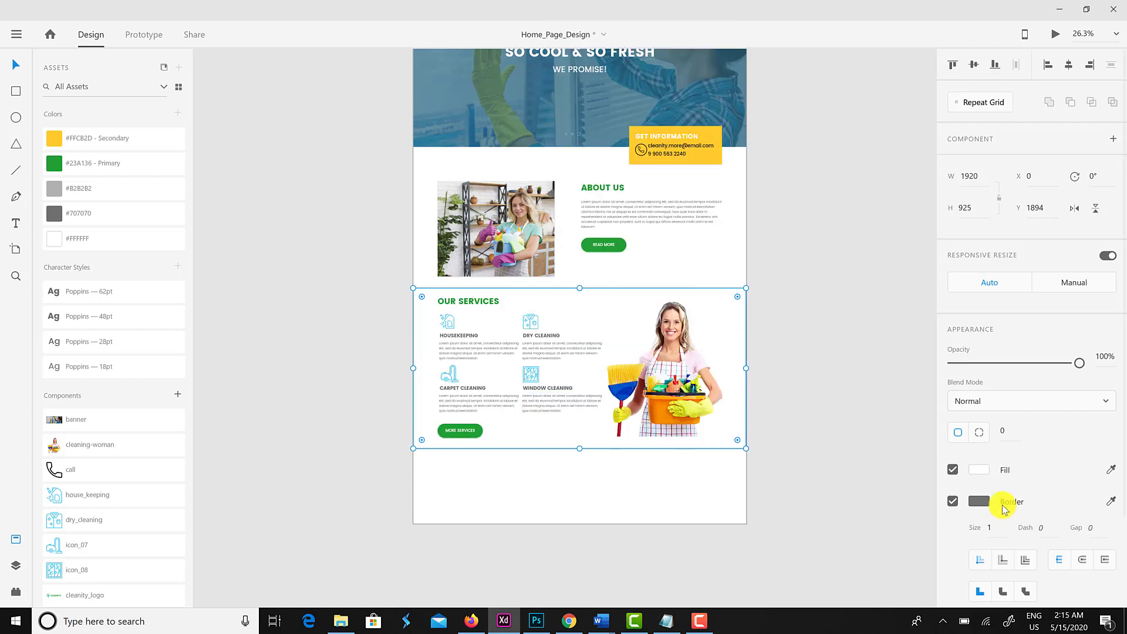
Fill the Our Services background rectangle with the saved pale mint swatch and remove its border.
{"action": "left_click", "coordinate": [979, 469]}
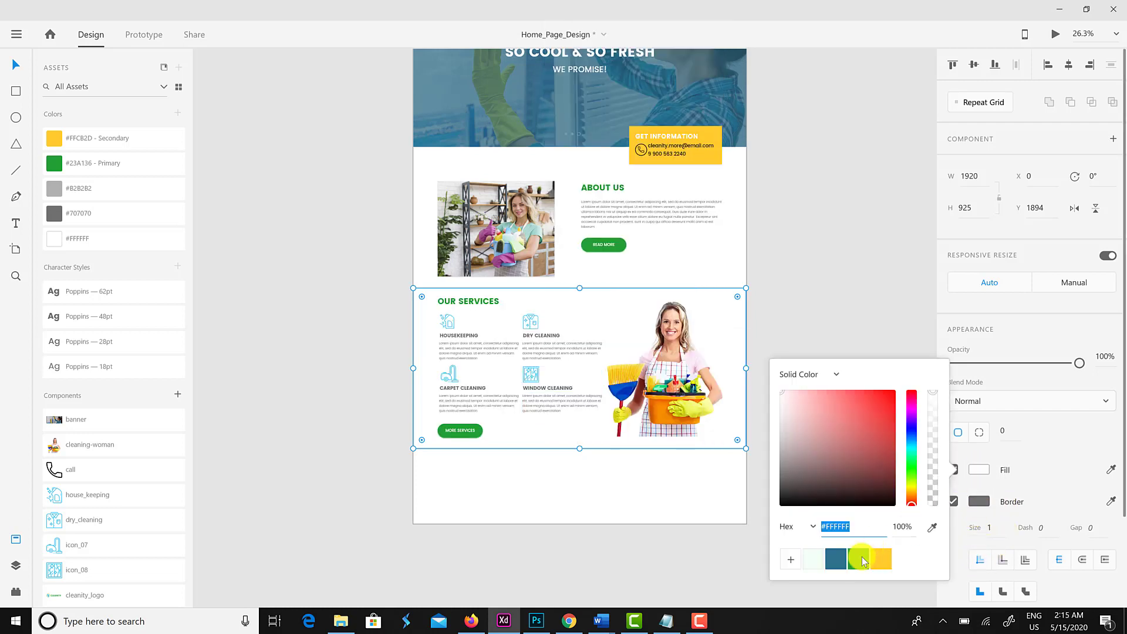
{"action": "left_click", "coordinate": [813, 559]}
{"action": "left_click", "coordinate": [1028, 470]}
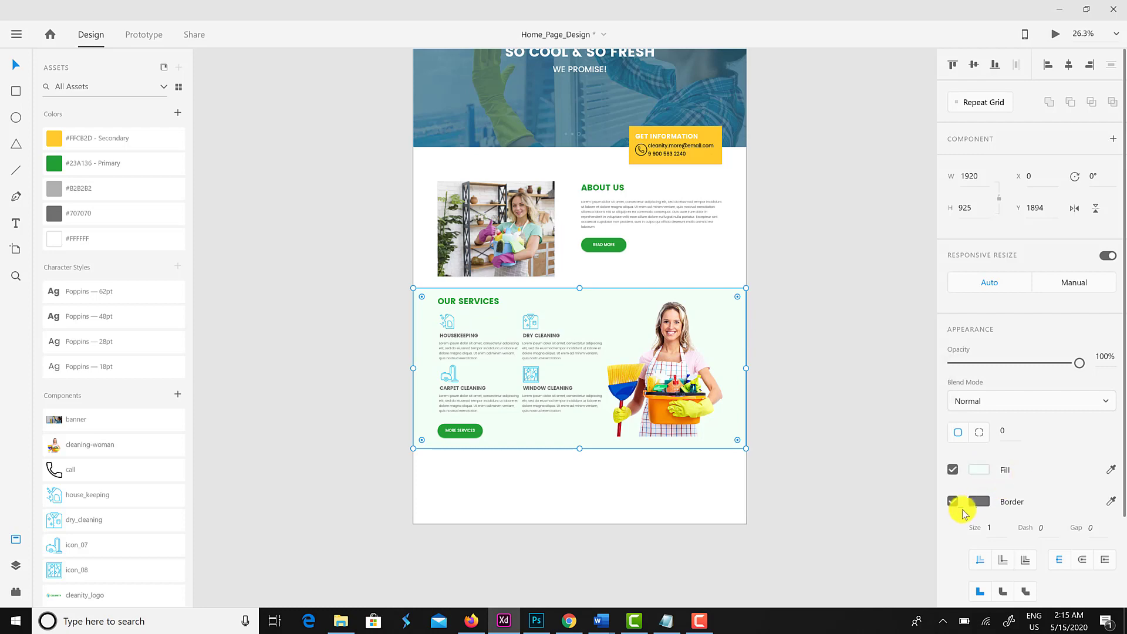
{"action": "left_click", "coordinate": [847, 521]}
Move the cleaning woman image down so its lower edge rests on the bottom edge of the mint background.
{"action": "left_click", "coordinate": [705, 383]}
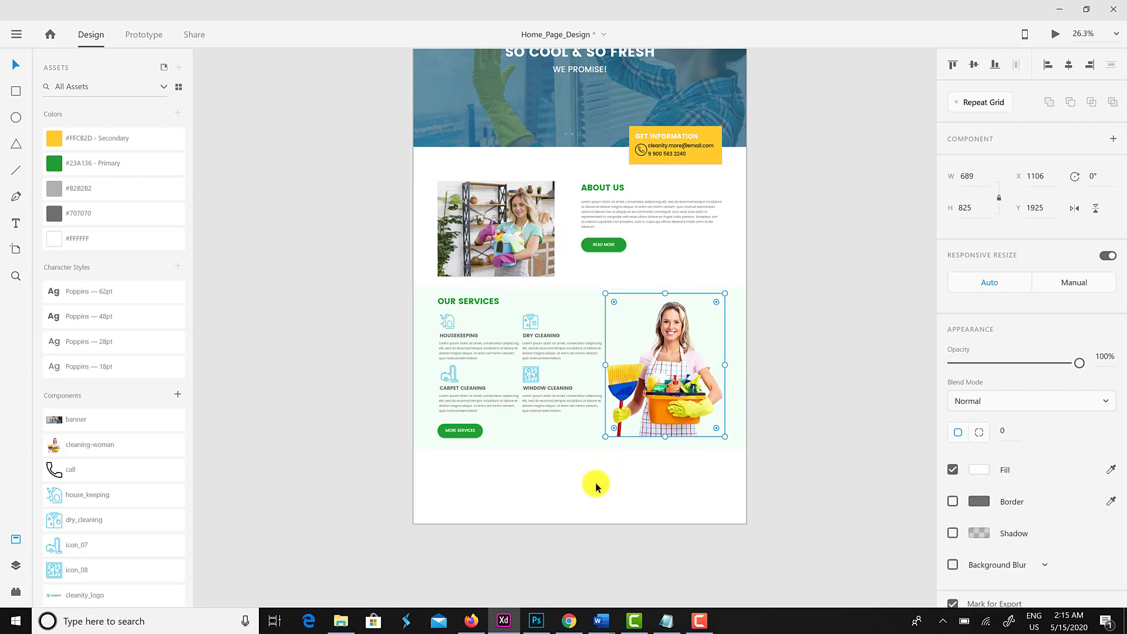
{"action": "left_click_drag", "start_coordinate": [664, 405], "coordinate": [664, 415]}
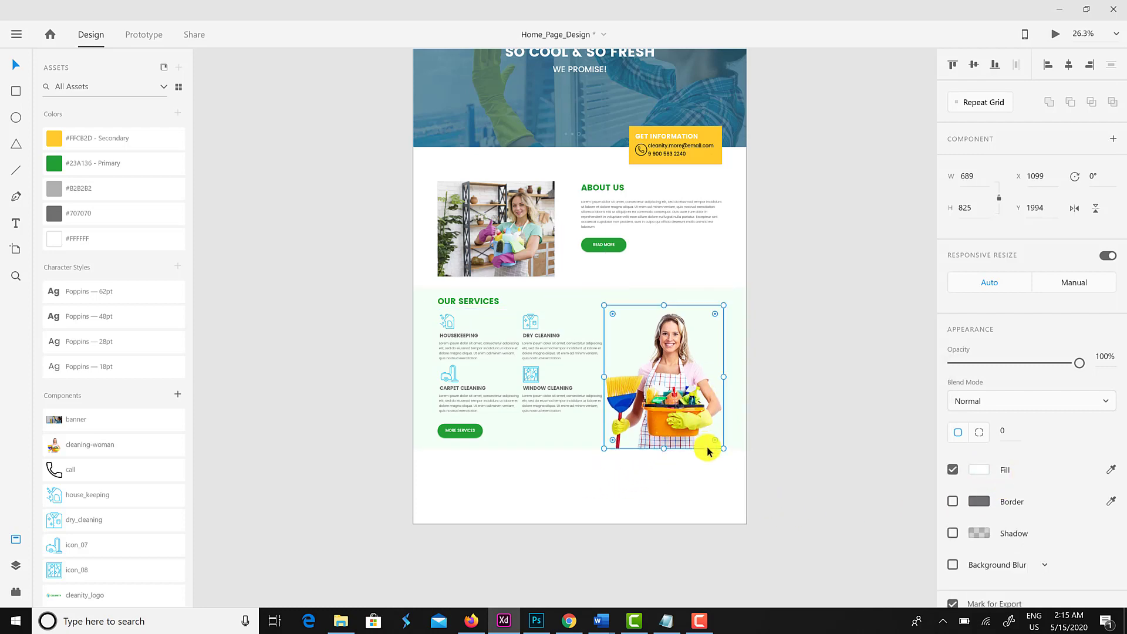
{"action": "scroll", "coordinate": [705, 452], "scroll_direction": "up", "scroll_amount": 6}
{"action": "left_click", "coordinate": [624, 421]}
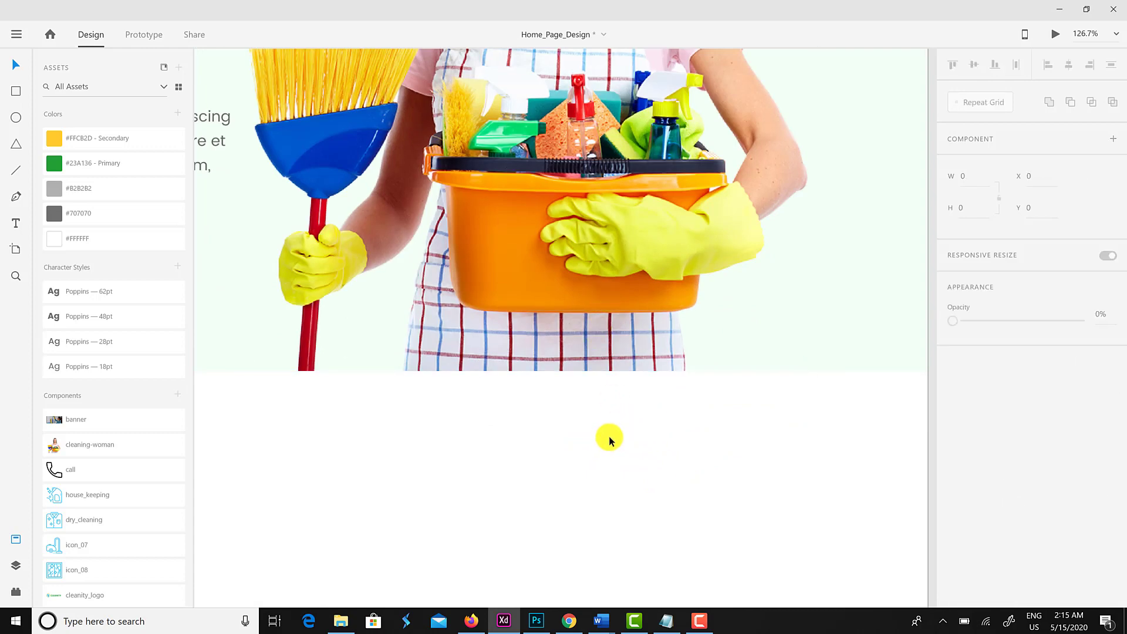
{"action": "scroll", "coordinate": [610, 431], "scroll_direction": "down", "scroll_amount": 5}
{"action": "left_click_drag", "start_coordinate": [552, 448], "coordinate": [619, 445]}
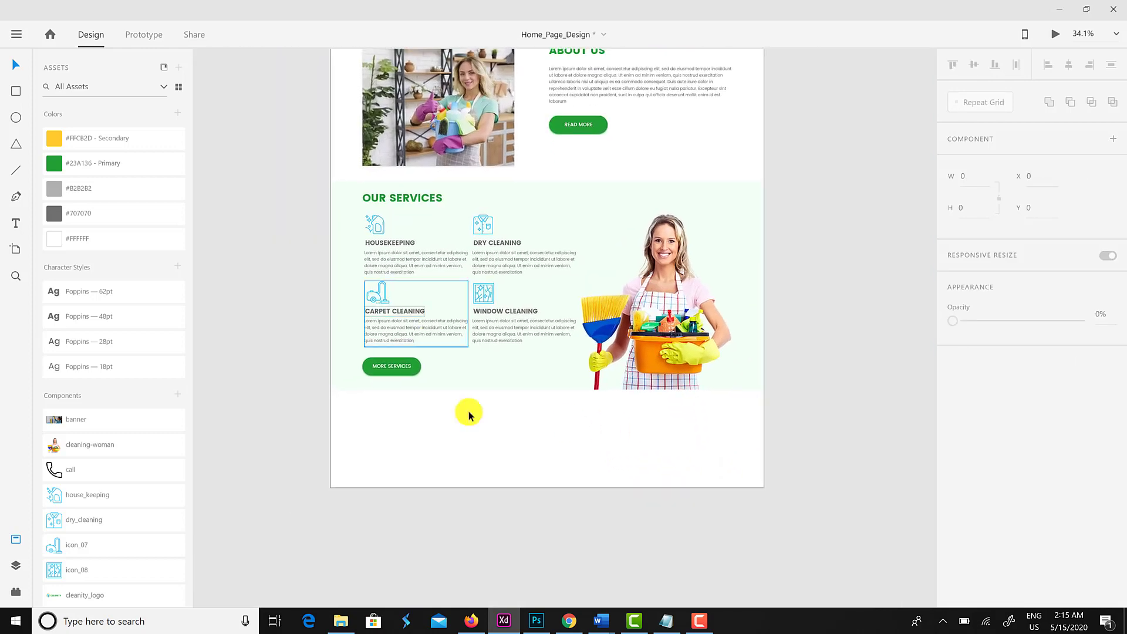
Extend the Home Page _Design artboard to a height of about 4351 and match its viewport height to it.
{"action": "scroll", "coordinate": [584, 382], "scroll_direction": "up", "scroll_amount": 7}
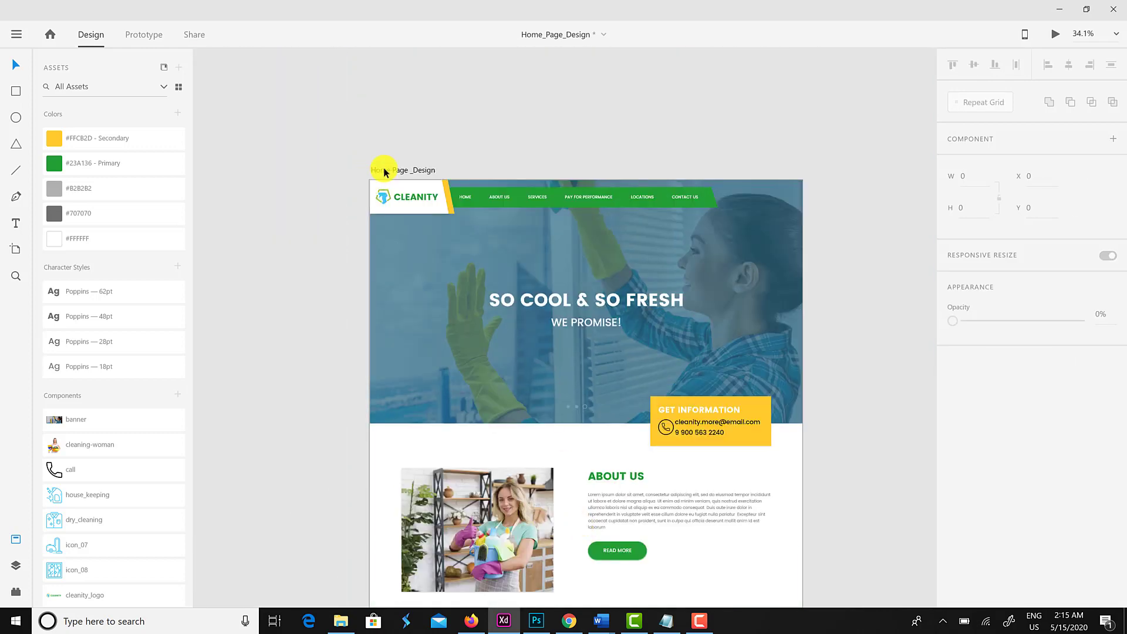
{"action": "left_click", "coordinate": [385, 171]}
{"action": "scroll", "coordinate": [478, 258], "scroll_direction": "down", "scroll_amount": 10}
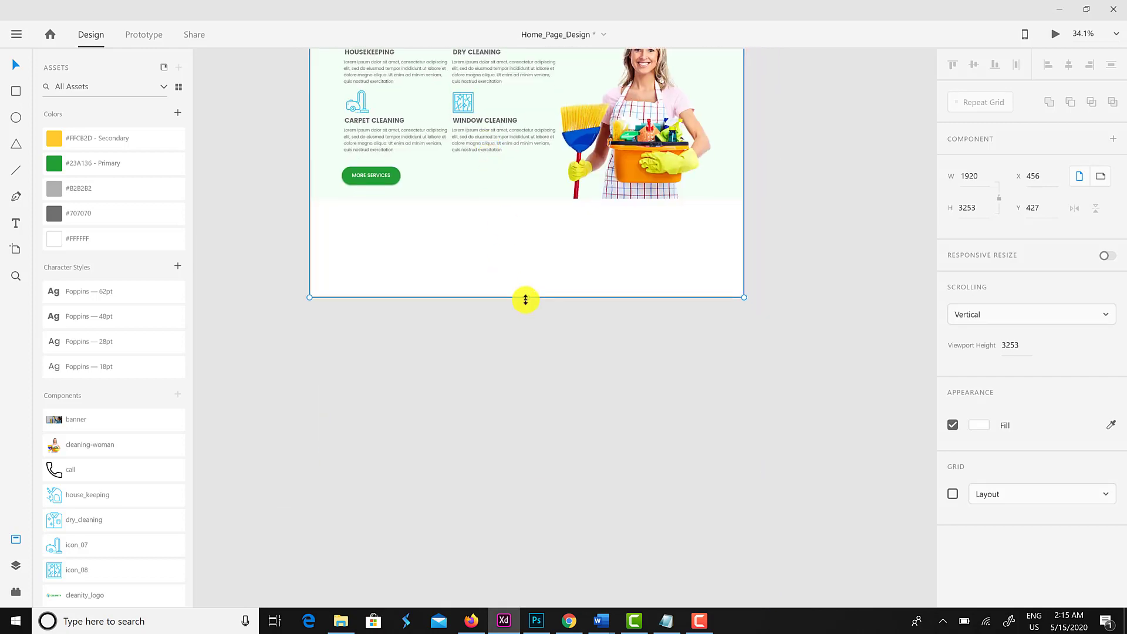
{"action": "left_click_drag", "start_coordinate": [526, 300], "coordinate": [546, 545]}
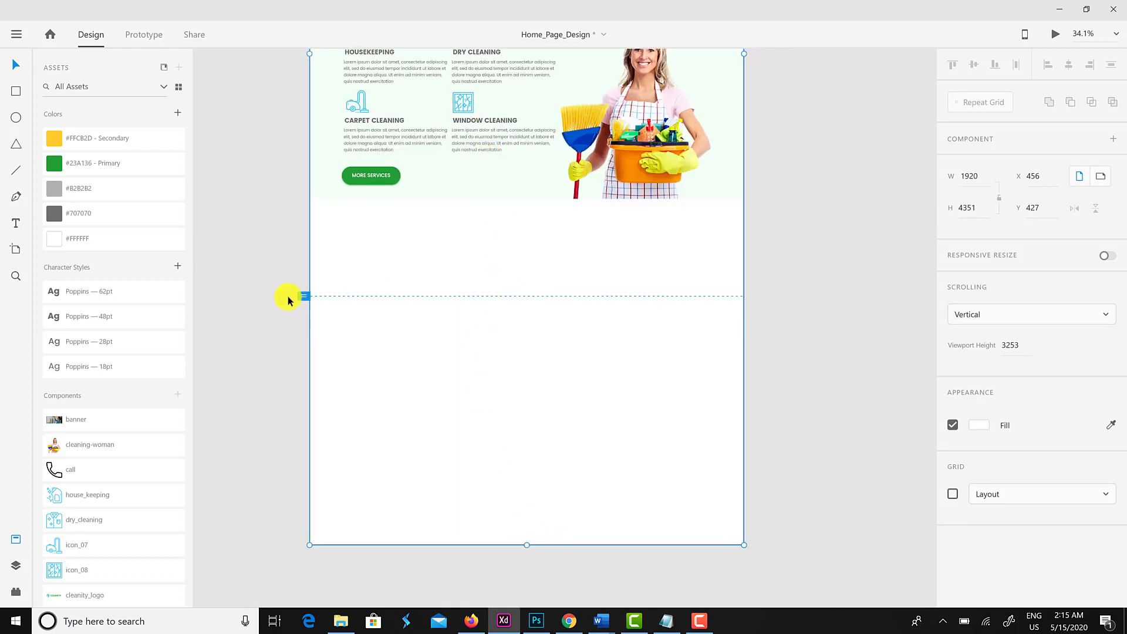
{"action": "left_click_drag", "start_coordinate": [305, 308], "coordinate": [304, 546]}
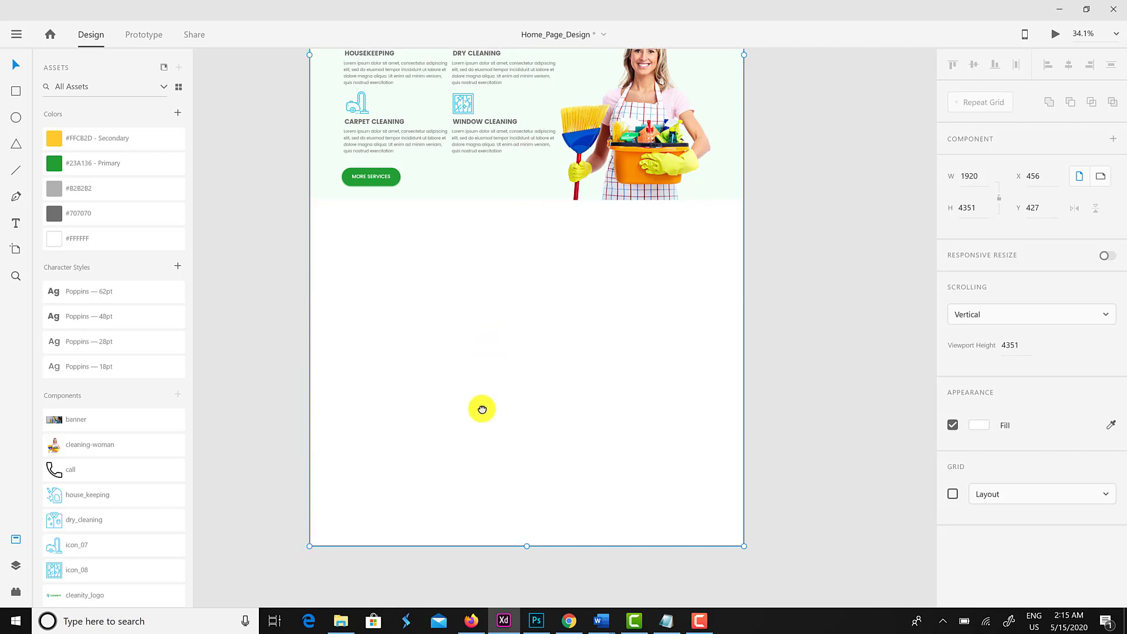
Duplicate the OUR SERVICES heading into the empty area below the services section and change its text to "PRICES - PLANS".
{"action": "scroll", "coordinate": [481, 407], "scroll_direction": "up", "scroll_amount": 2}
{"action": "left_click_drag", "start_coordinate": [389, 74], "coordinate": [513, 289]}
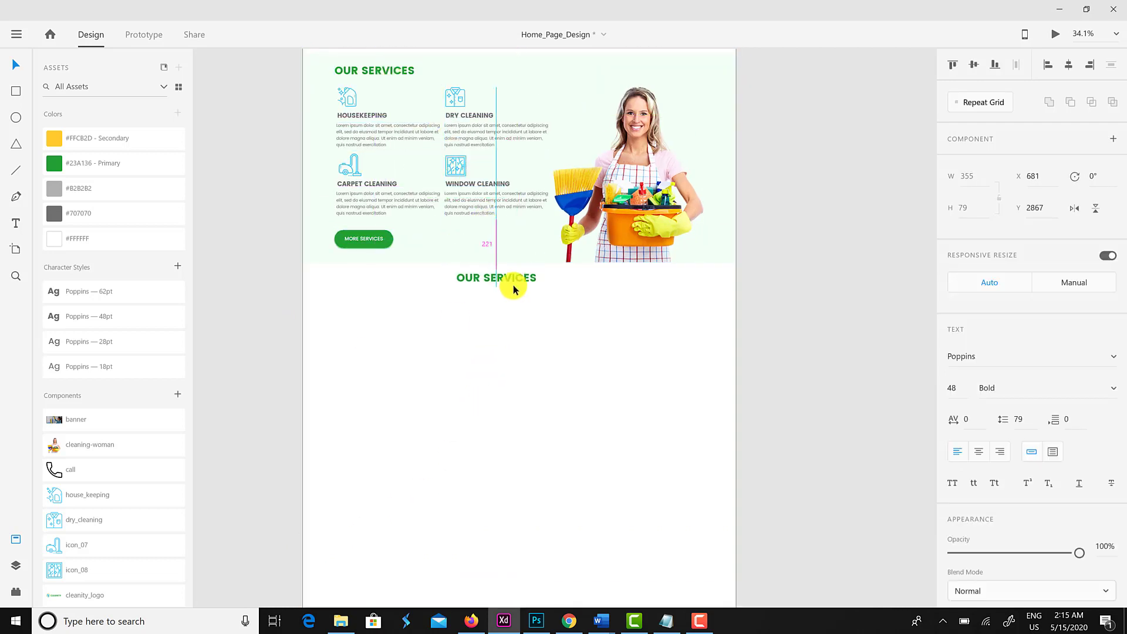
{"action": "double_click", "coordinate": [511, 288]}
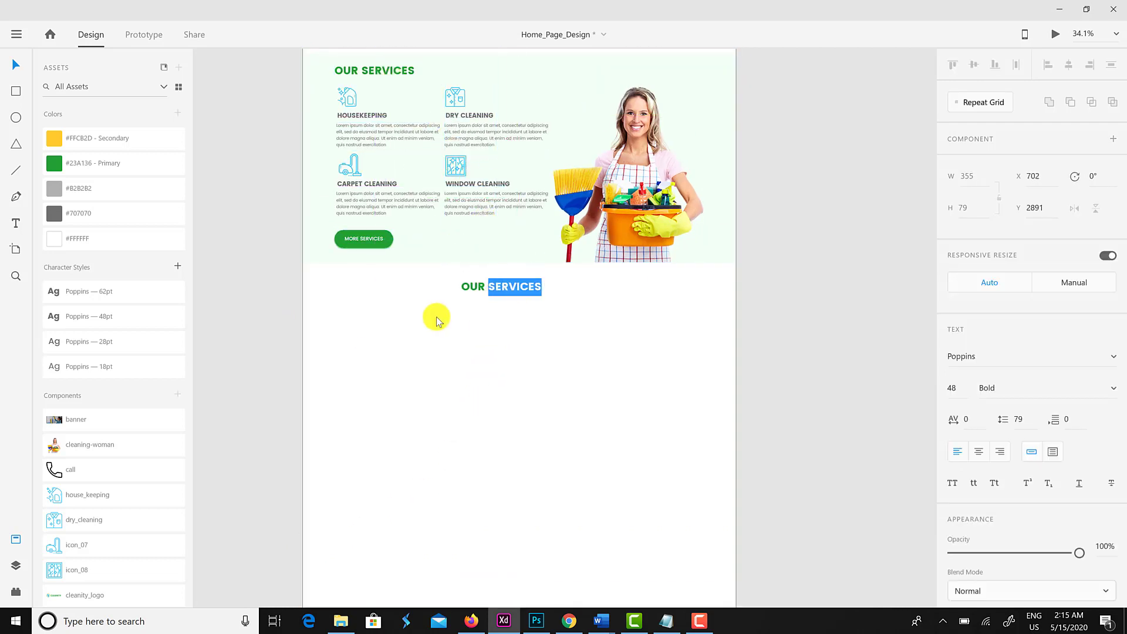
{"action": "triple_click", "coordinate": [492, 289]}
{"action": "type", "text": "PRICES"}
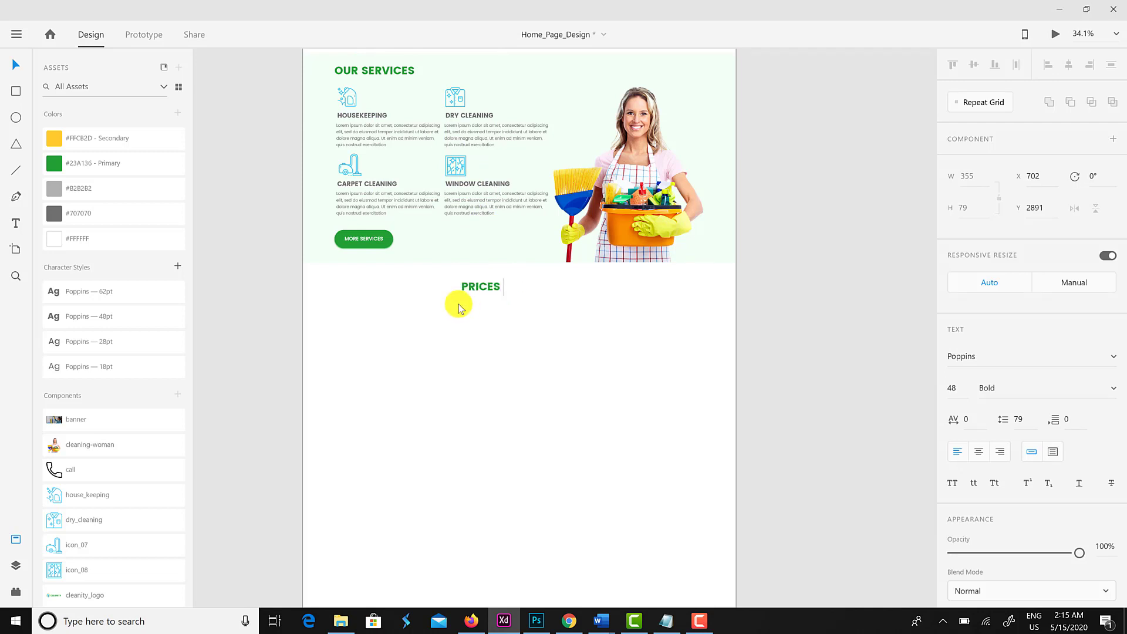
{"action": "type", "text": "- PLANS"}
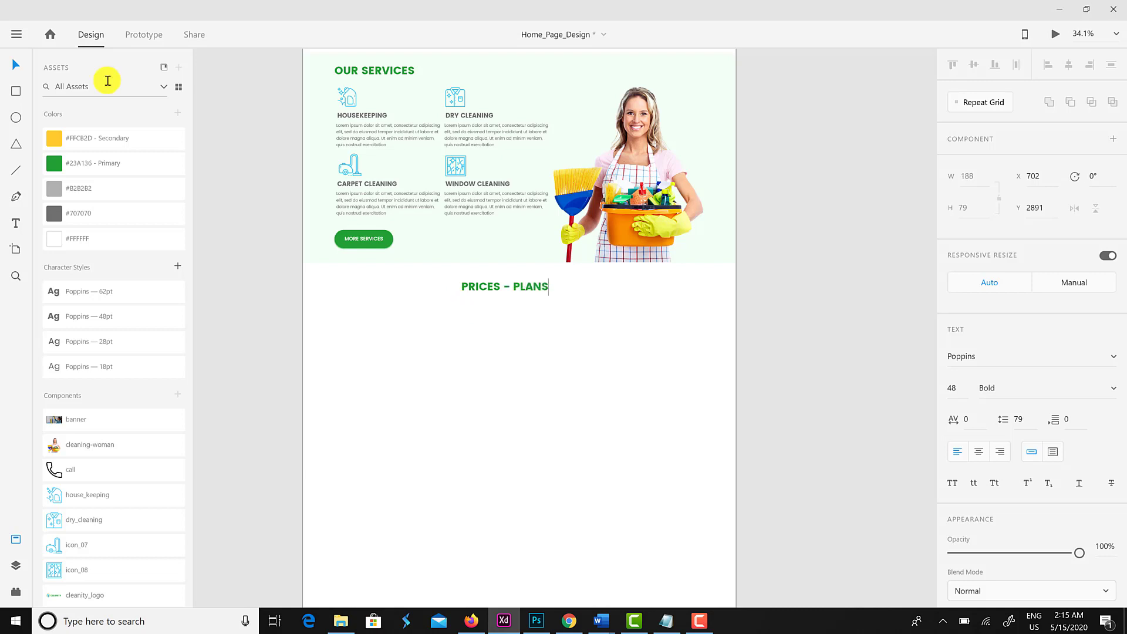
Center the PRICES - PLANS heading horizontally on the artboard.
{"action": "left_click", "coordinate": [16, 63]}
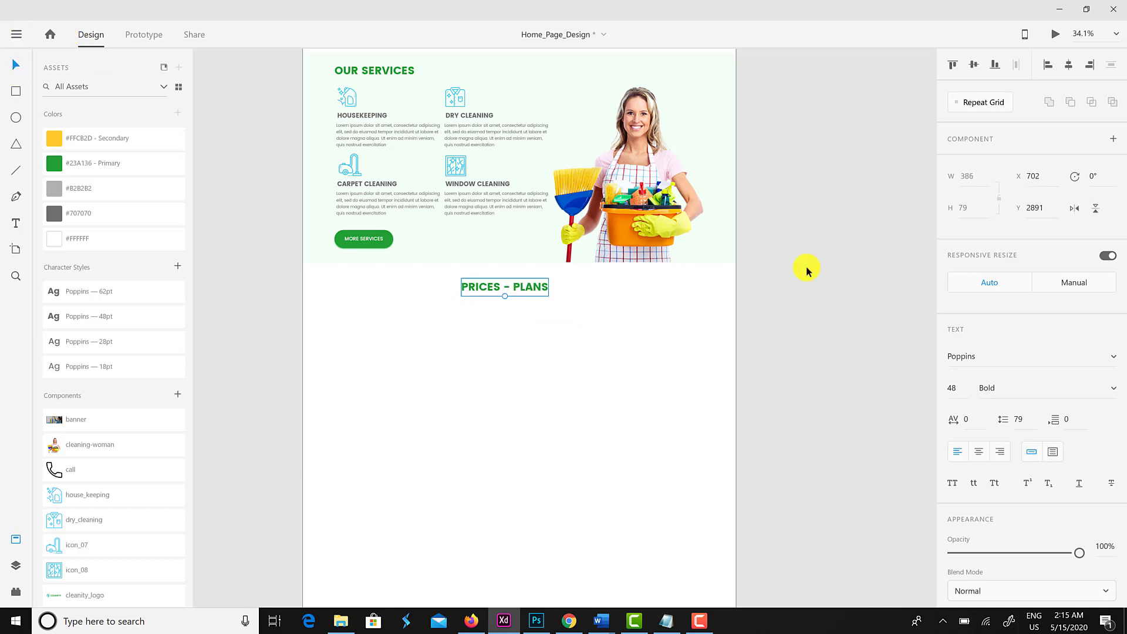
{"action": "left_click", "coordinate": [1069, 65]}
{"action": "scroll", "coordinate": [618, 313], "scroll_direction": "down", "scroll_amount": 1}
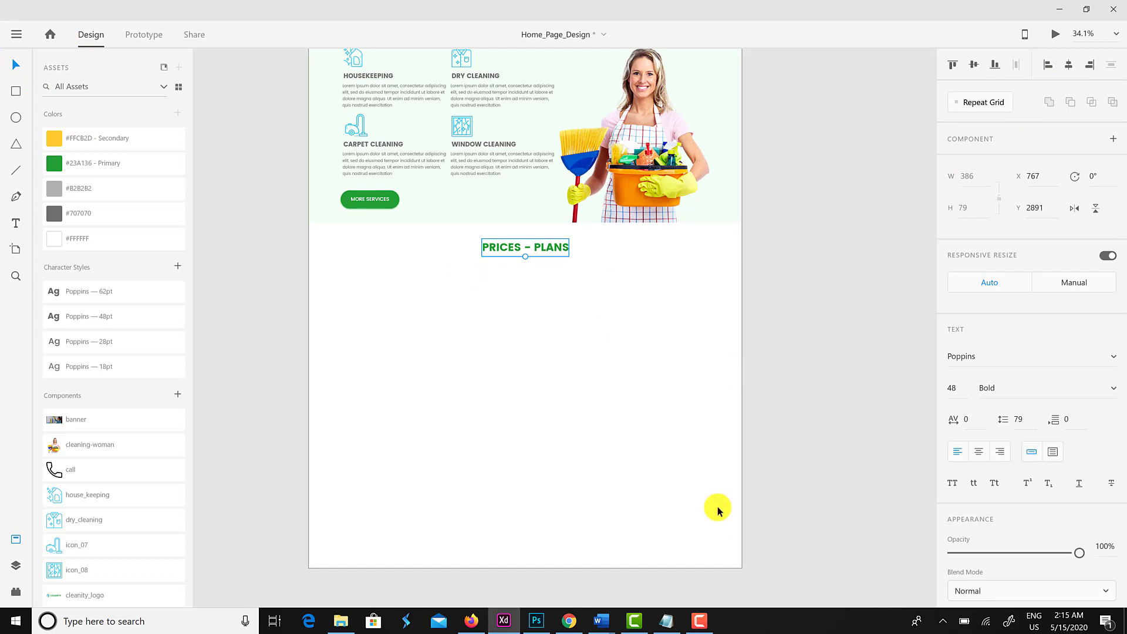
Show the layout grid on the Home Page _Design artboard.
{"action": "scroll", "coordinate": [699, 510], "scroll_direction": "up", "scroll_amount": 8}
{"action": "scroll", "coordinate": [584, 250], "scroll_direction": "up", "scroll_amount": 3}
{"action": "left_click", "coordinate": [403, 149]}
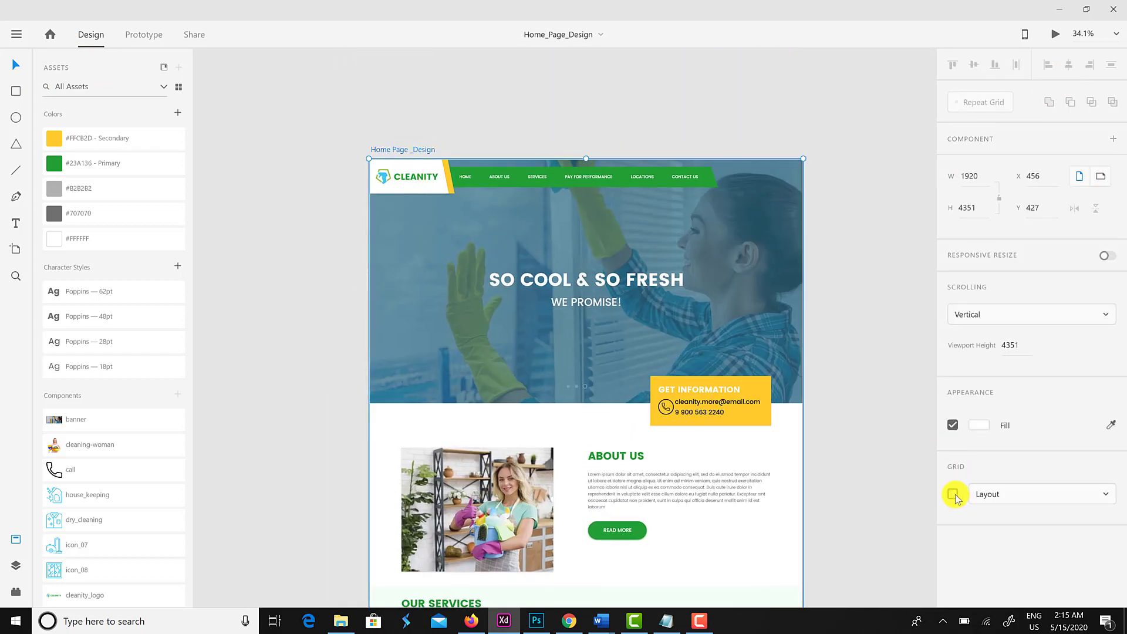
{"action": "left_click", "coordinate": [952, 494]}
{"action": "scroll", "coordinate": [684, 188], "scroll_direction": "down", "scroll_amount": 10}
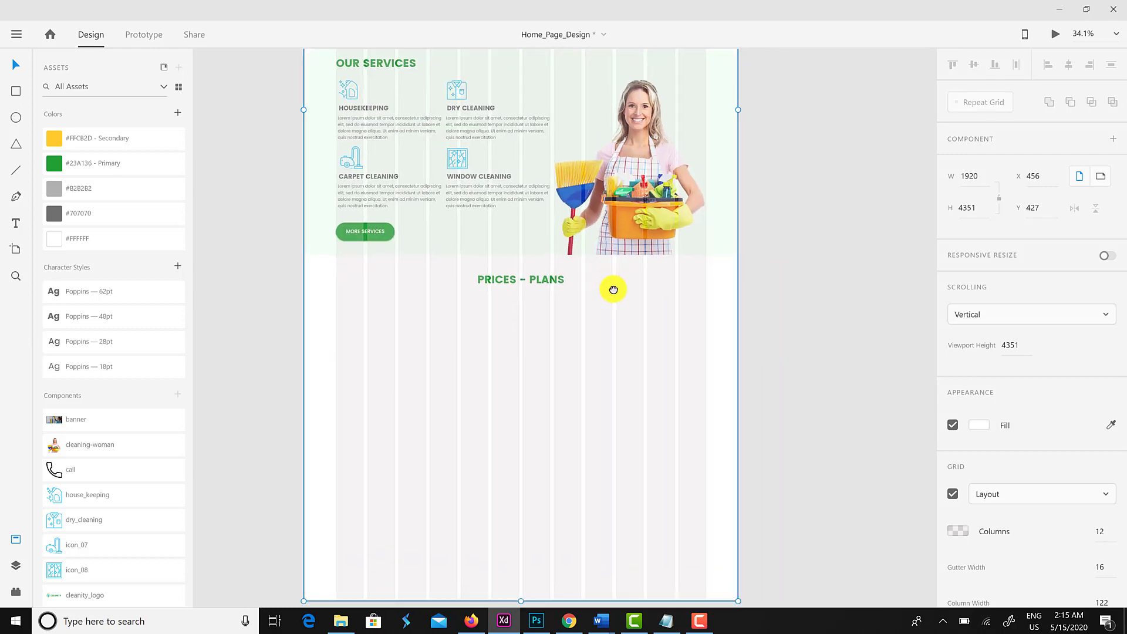
{"action": "scroll", "coordinate": [527, 358], "scroll_direction": "up", "scroll_amount": 1}
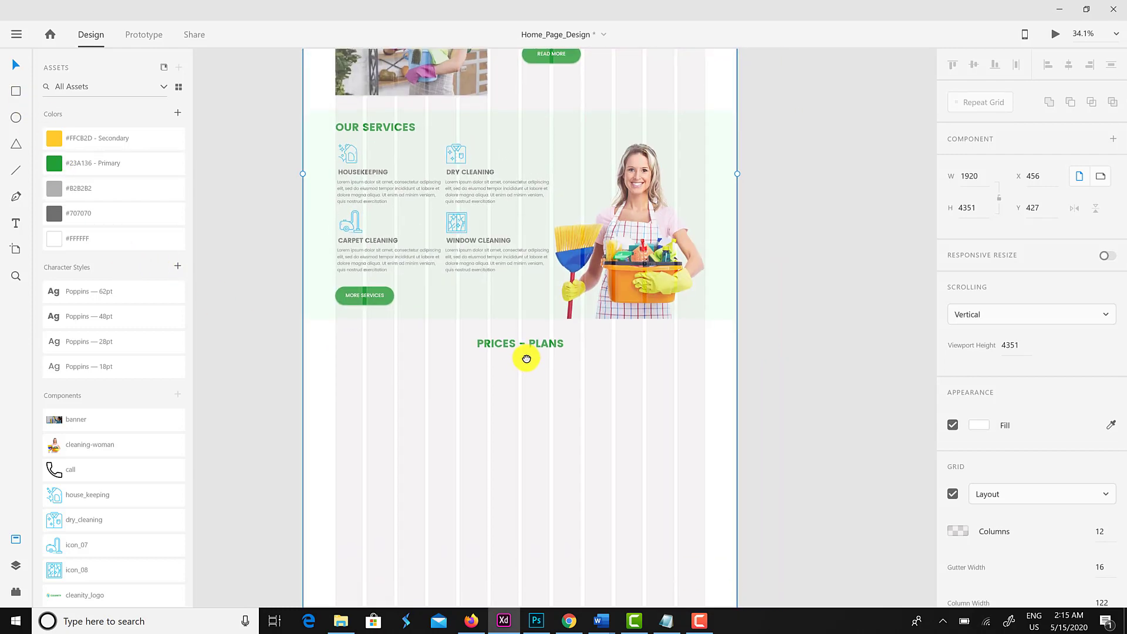
{"action": "left_click_drag", "start_coordinate": [526, 359], "coordinate": [524, 372]}
Compare the spacing around the OUR SERVICES and PRICES - PLANS headings and nudge PRICES - PLANS slightly down from the services section.
{"action": "double_click", "coordinate": [393, 150]}
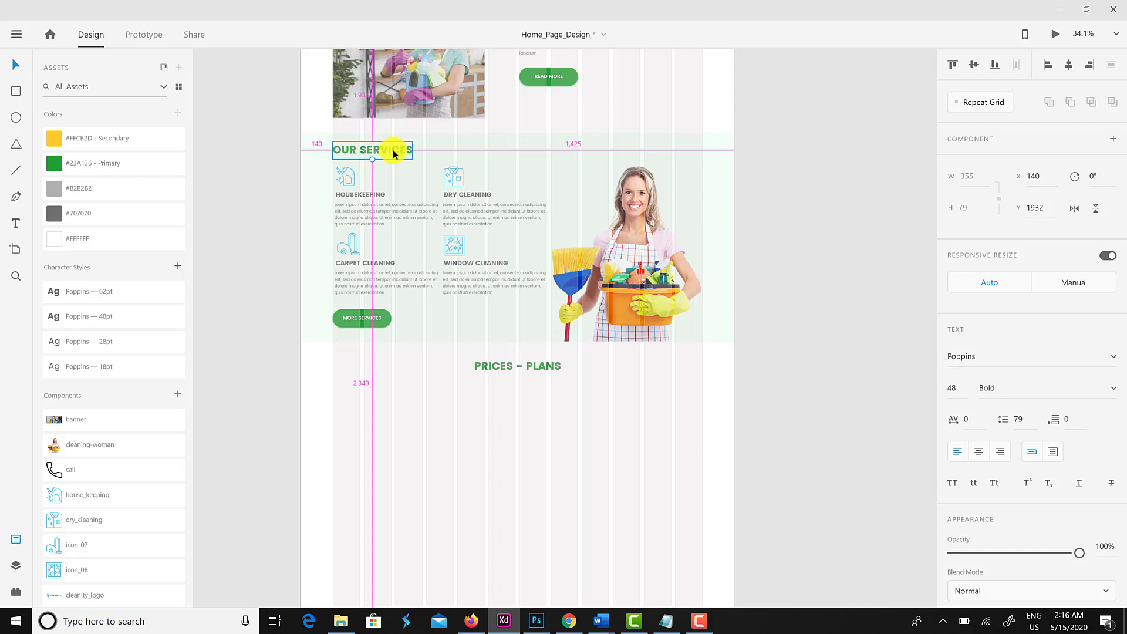
{"action": "left_click", "coordinate": [513, 374]}
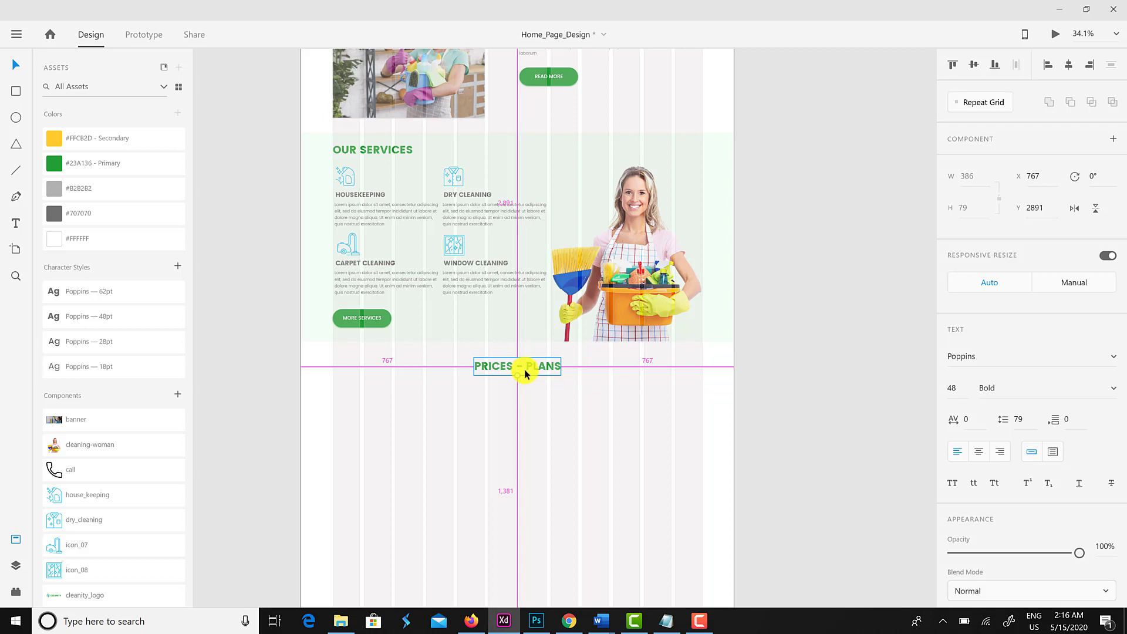
{"action": "left_click_drag", "start_coordinate": [529, 382], "coordinate": [530, 393]}
{"action": "key", "text": "Delete"}
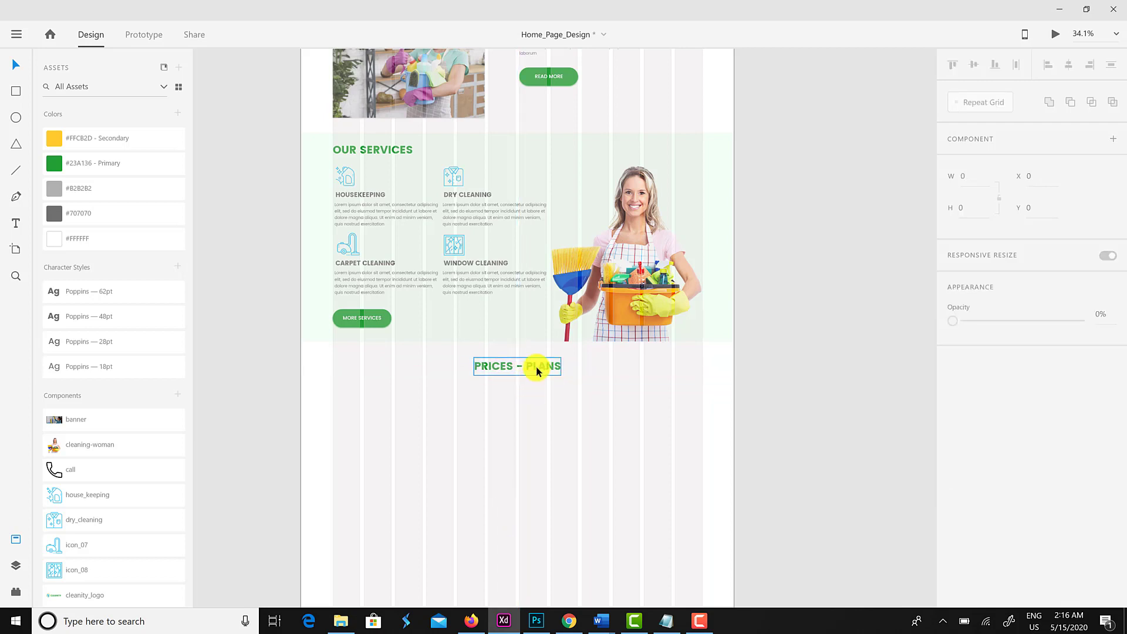
{"action": "left_click", "coordinate": [538, 375]}
{"action": "key", "text": "shift+Down"}
{"action": "key", "text": "shift+Down"}
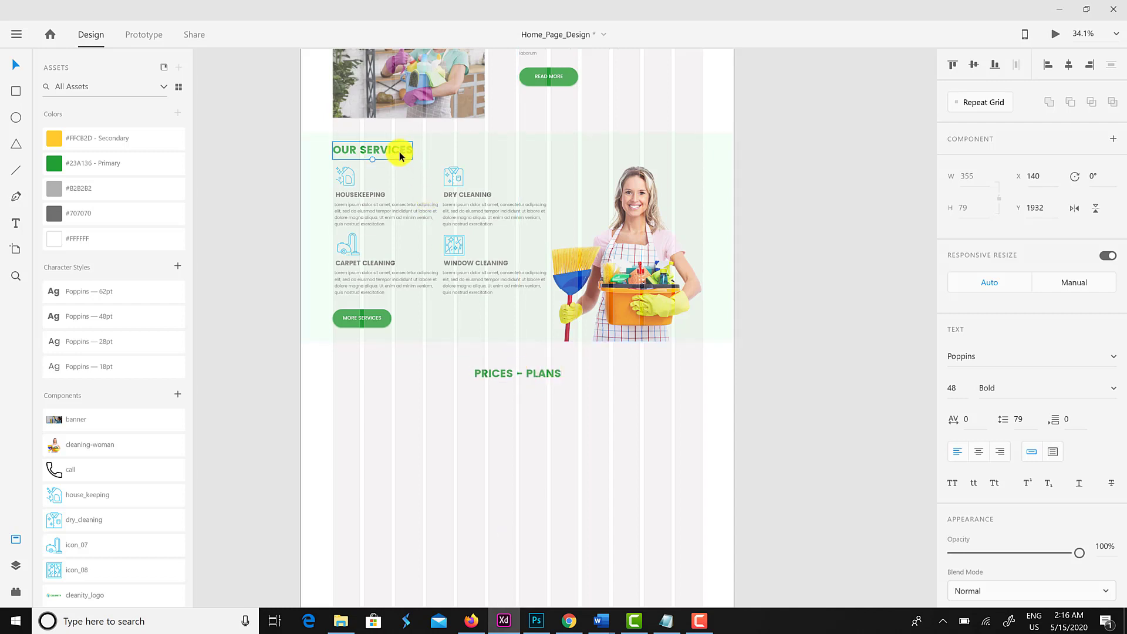
{"action": "left_click_drag", "start_coordinate": [400, 156], "coordinate": [398, 156]}
{"action": "left_click", "coordinate": [553, 373]}
Draw a four-column-wide rectangle about 536 by 615 below the PRICES - PLANS heading, starting at the first grid column.
{"action": "scroll", "coordinate": [554, 373], "scroll_direction": "down", "scroll_amount": 2}
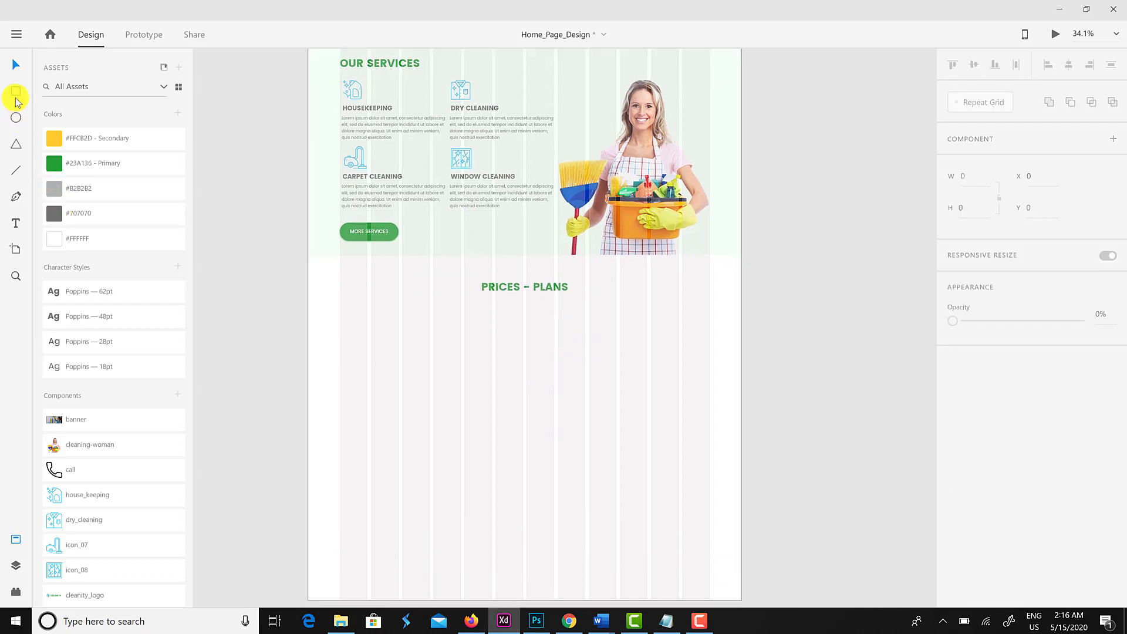
{"action": "left_click_drag", "start_coordinate": [341, 305], "coordinate": [461, 444]}
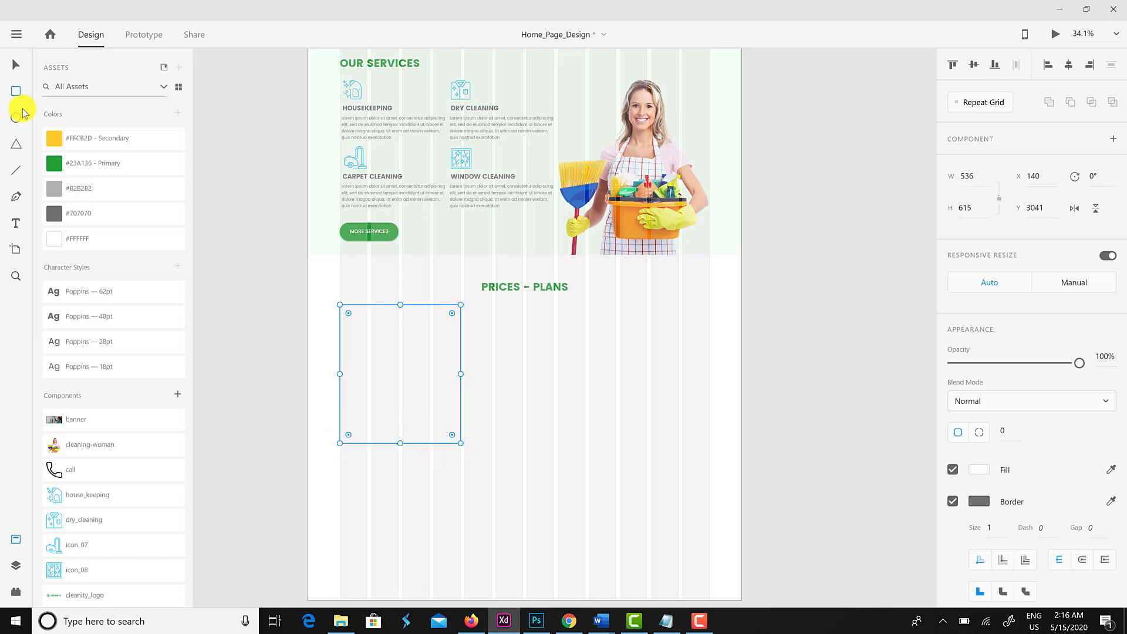
{"action": "left_click", "coordinate": [16, 65]}
Fill the pricing card rectangle with the Secondary color #FFCB2D and remove its border.
{"action": "left_click", "coordinate": [61, 139]}
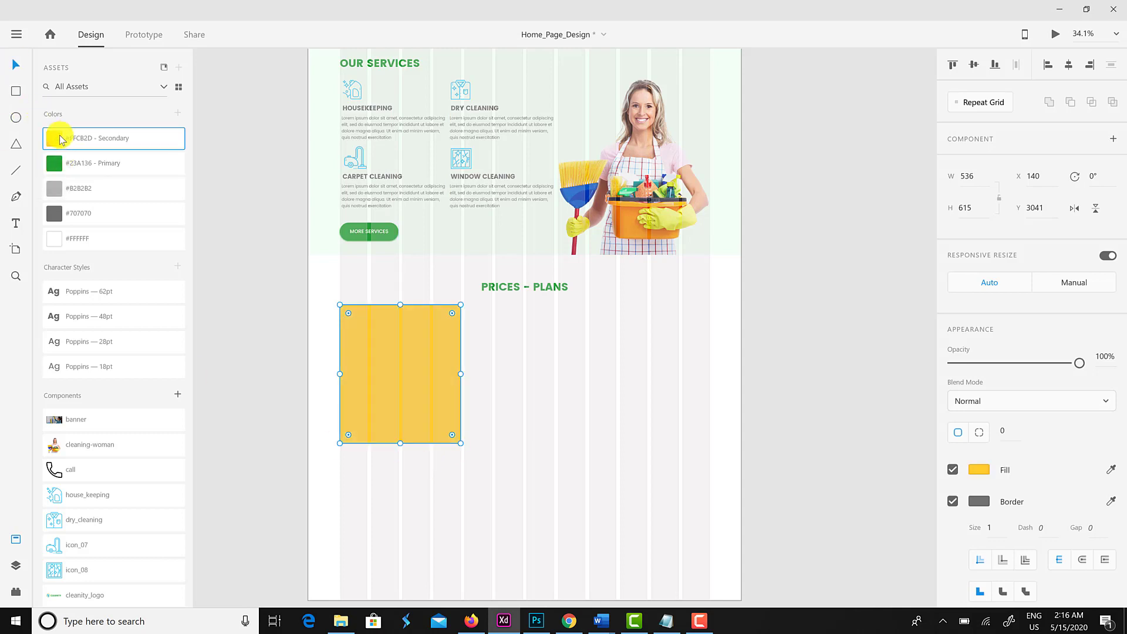
{"action": "left_click", "coordinate": [528, 361]}
{"action": "left_click", "coordinate": [450, 368]}
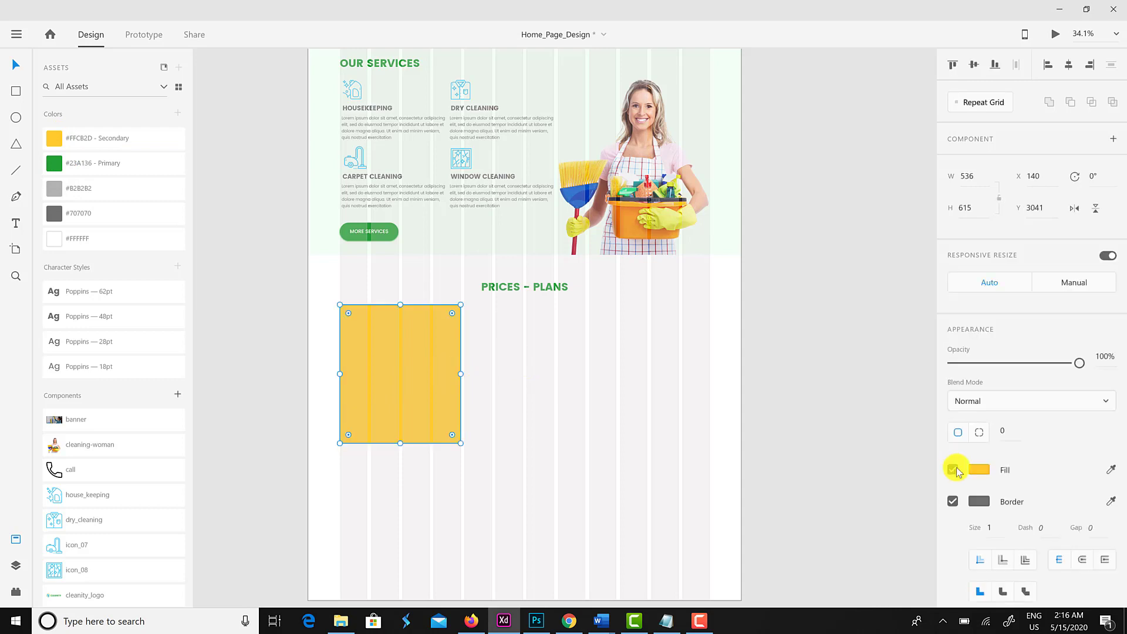
{"action": "left_click", "coordinate": [953, 502]}
{"action": "left_click", "coordinate": [597, 459]}
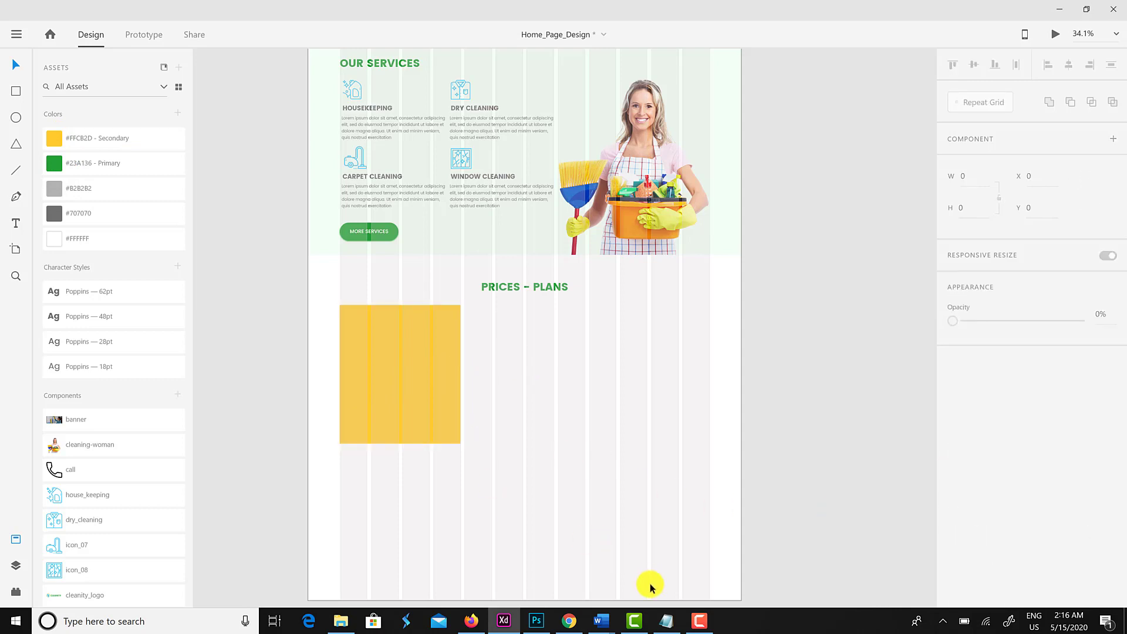
Switch to the Word document and copy the Personal plan text, from the Personal title through "Modo conceptam id nam".
{"action": "mouse_move", "coordinate": [608, 620]}
{"action": "left_click", "coordinate": [659, 569]}
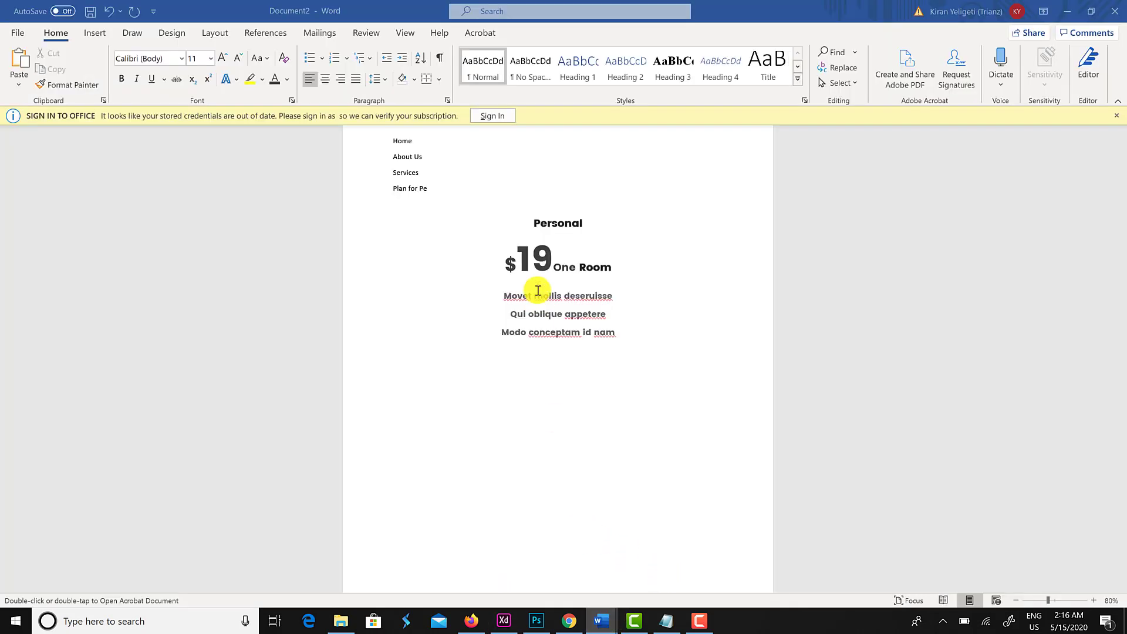
{"action": "left_click", "coordinate": [524, 224]}
{"action": "left_click", "coordinate": [525, 225]}
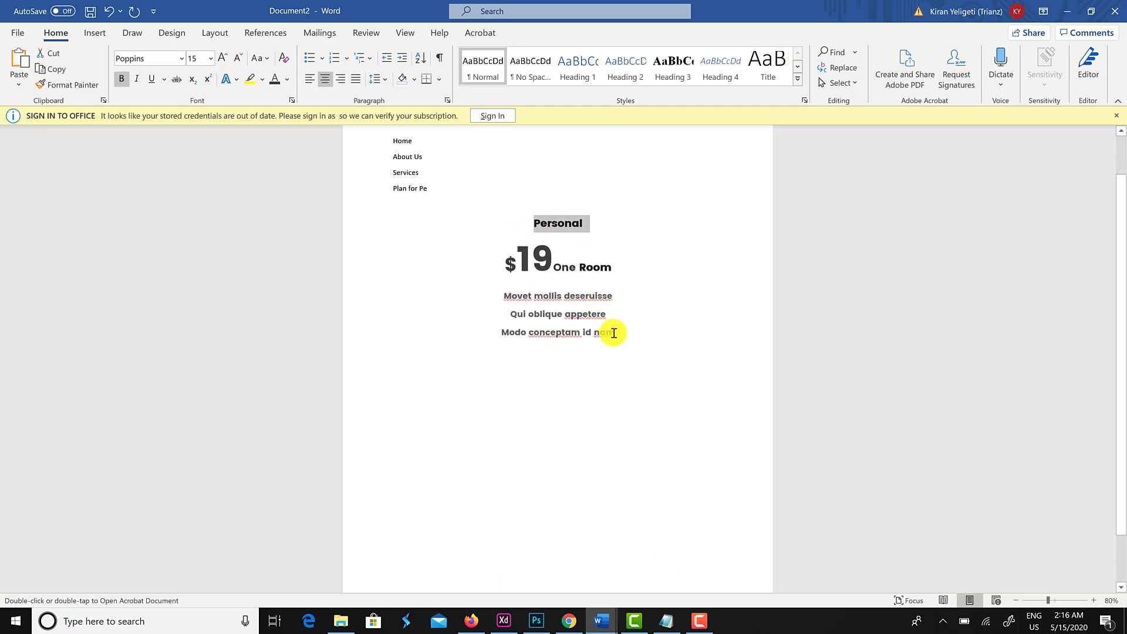
{"action": "left_click_drag", "start_coordinate": [616, 333], "coordinate": [536, 222]}
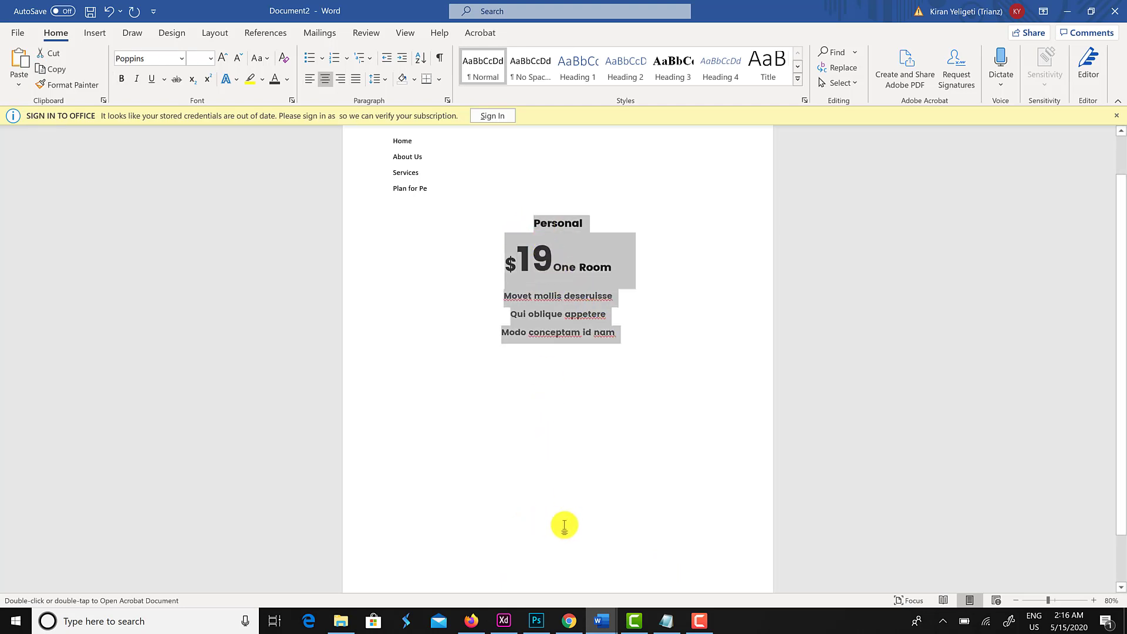
Back in Adobe XD, create an area text box about 331 by 433 inside the yellow card and paste the copied plan text.
{"action": "left_click", "coordinate": [503, 620]}
{"action": "left_click", "coordinate": [18, 224]}
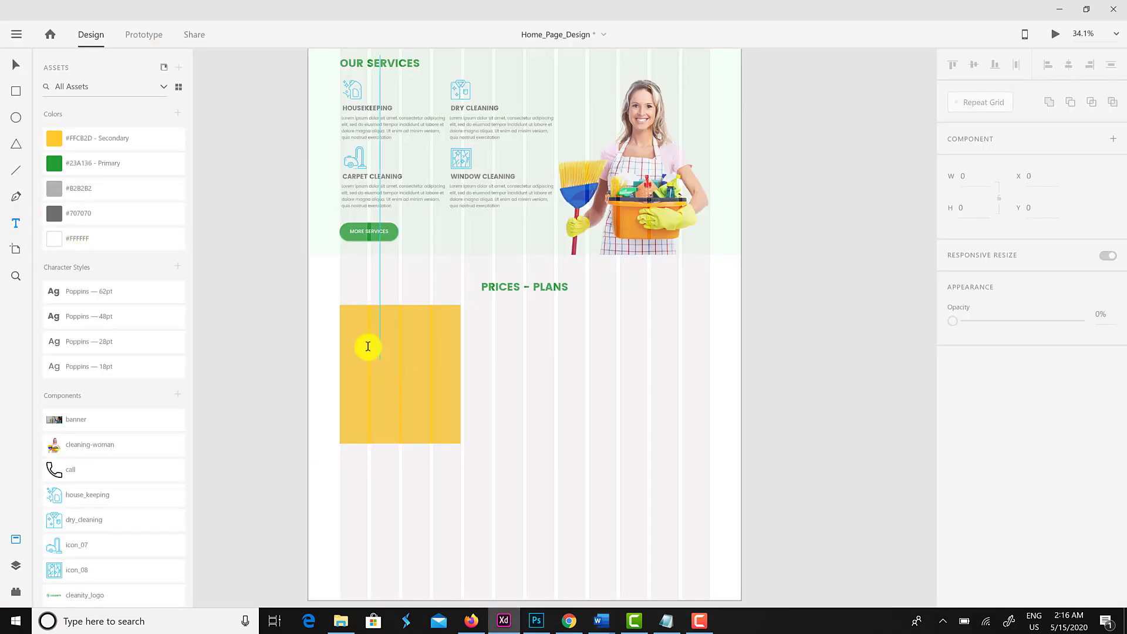
{"action": "left_click_drag", "start_coordinate": [366, 332], "coordinate": [442, 431]}
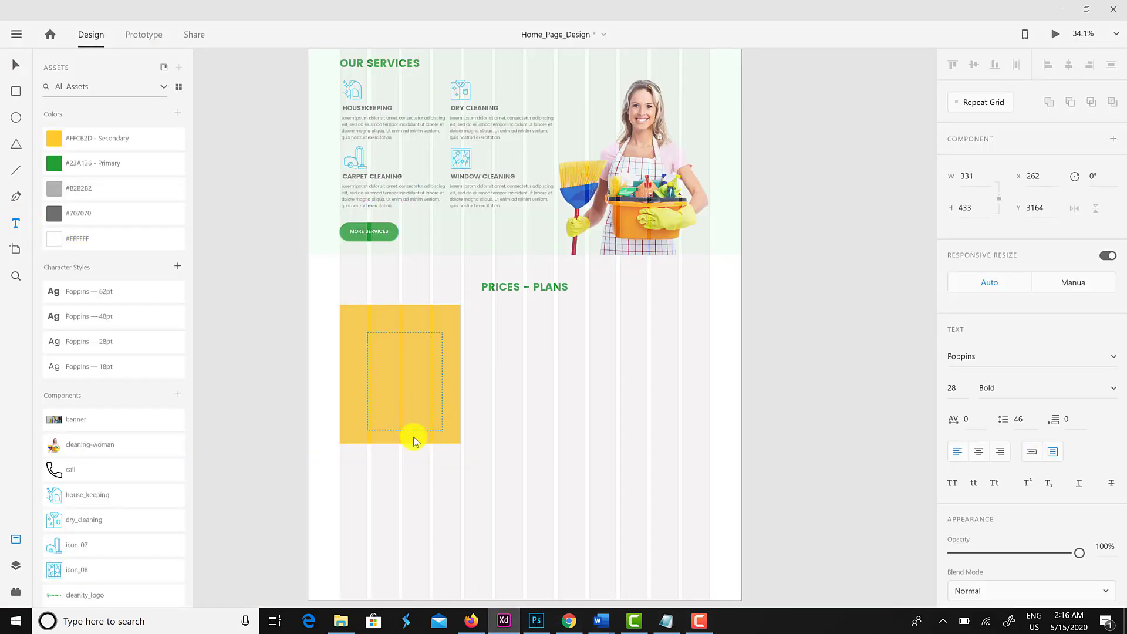
{"action": "type", "text": "Personal $19One Room Movet mollis deserulsse Qui oblique appetere Modo conceptam id nam"}
{"action": "key", "text": "ctrl+a"}
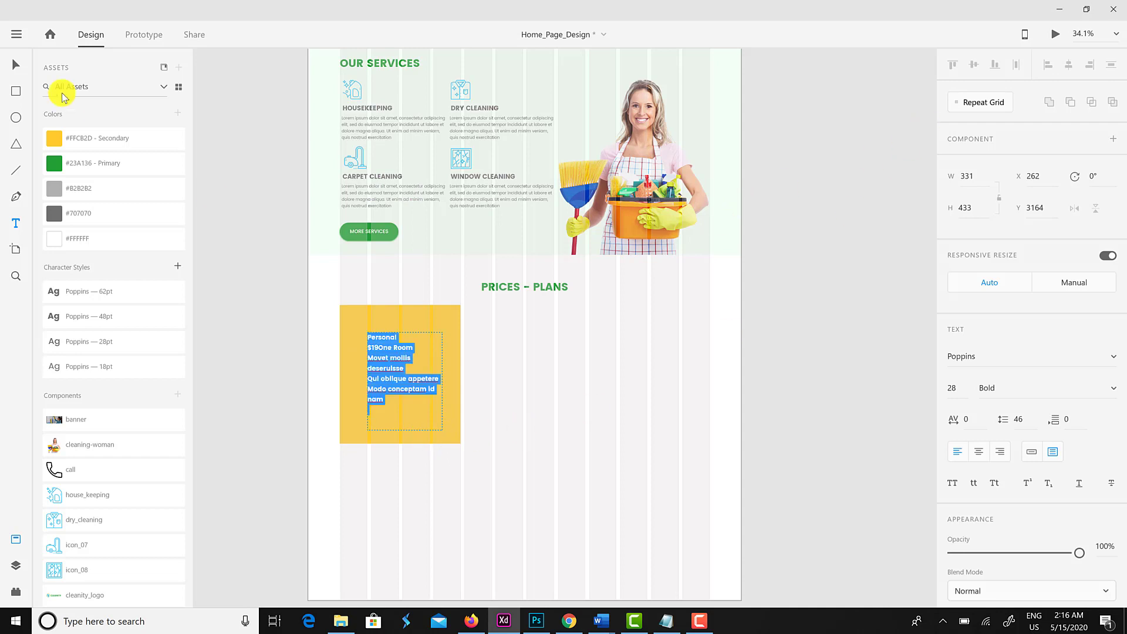
{"action": "left_click", "coordinate": [15, 64]}
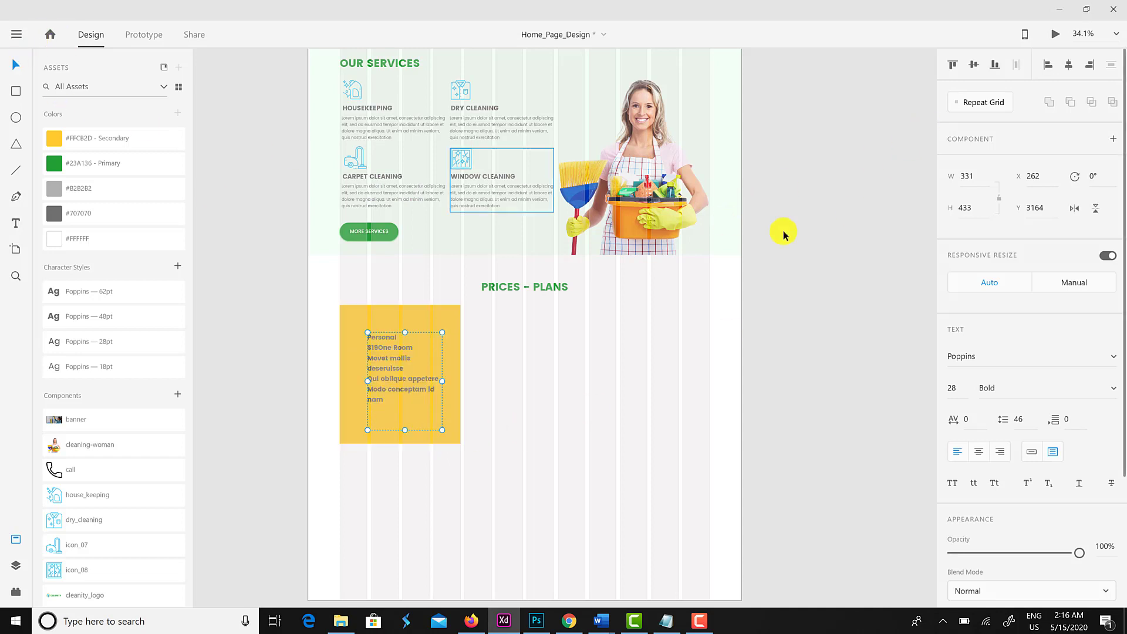
Centre-align the plan text in Regular weight and shift its text box slightly up and left within the card.
{"action": "left_click", "coordinate": [979, 451]}
{"action": "left_click_drag", "start_coordinate": [417, 390], "coordinate": [412, 377]}
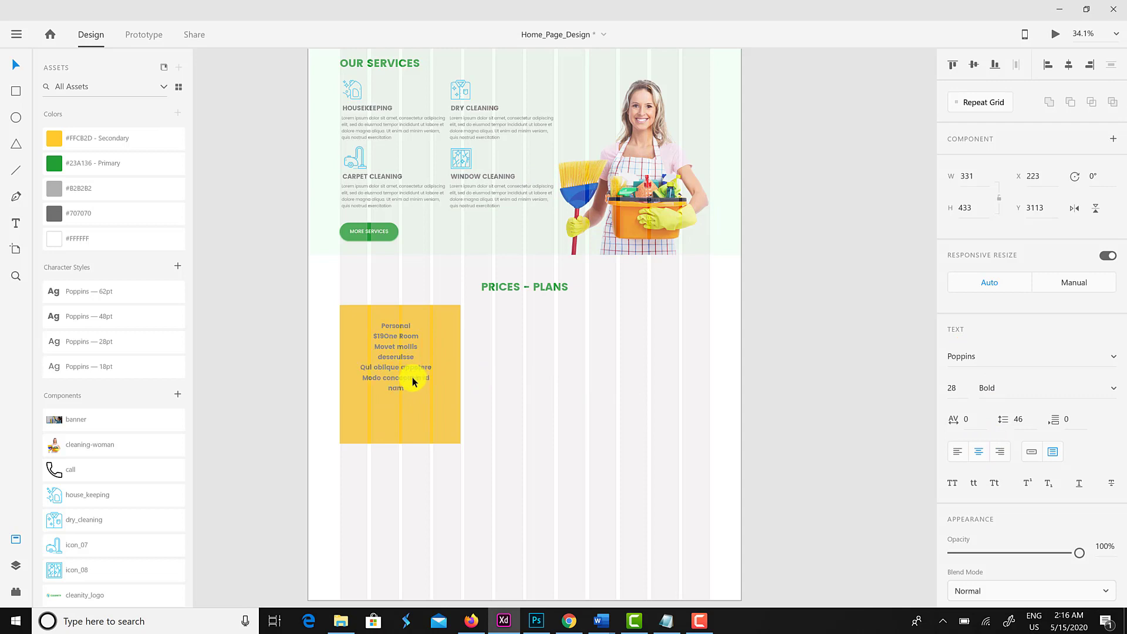
{"action": "left_click", "coordinate": [1113, 387]}
{"action": "left_click", "coordinate": [1061, 436]}
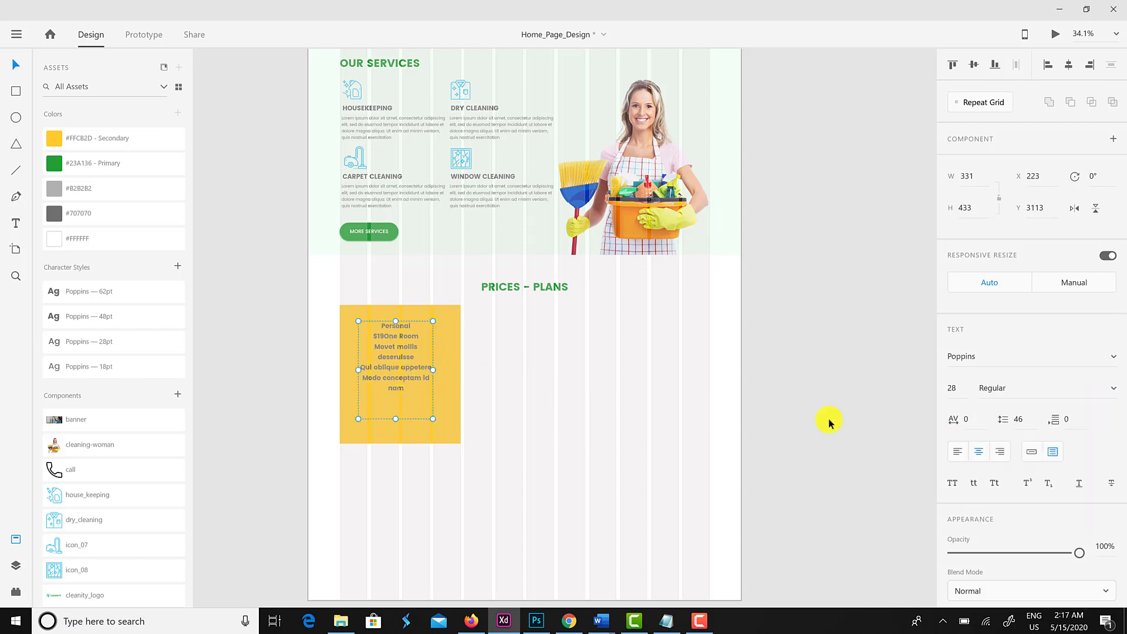
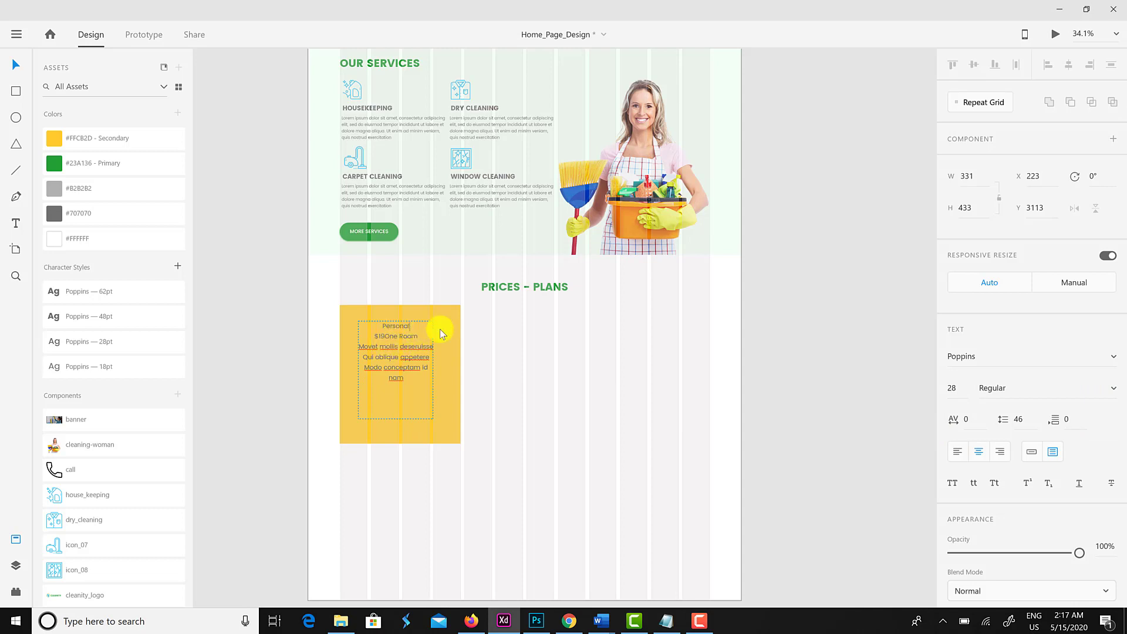
Insert a blank line below the Personal title and give the title the Poppins 48pt character style in white #FFFFFF.
{"action": "key", "text": "Return"}
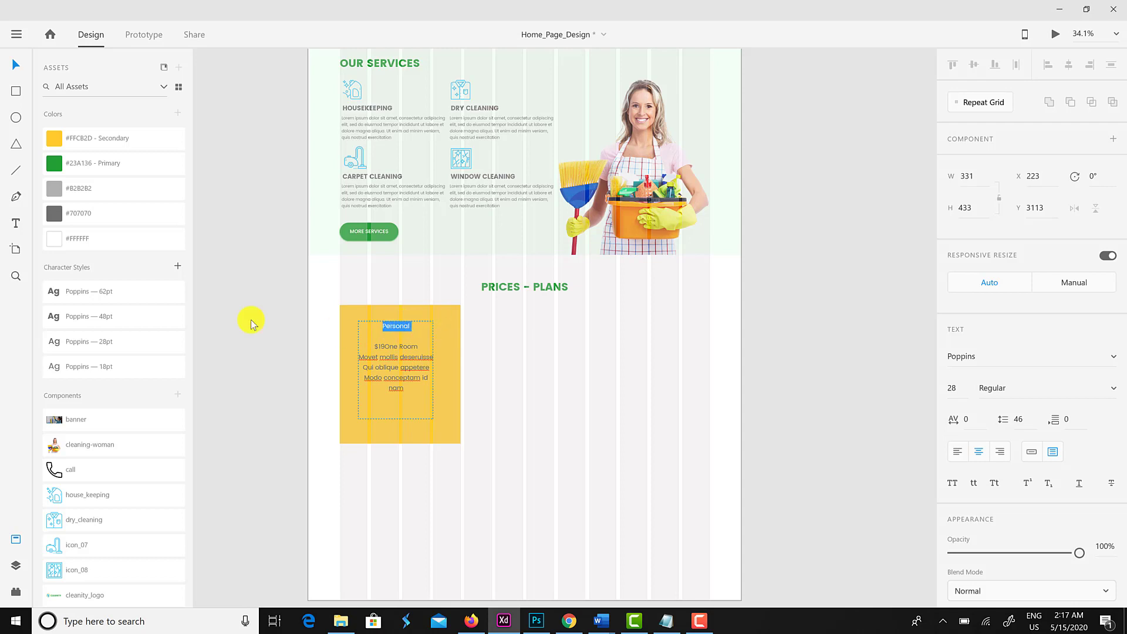
{"action": "left_click", "coordinate": [111, 314]}
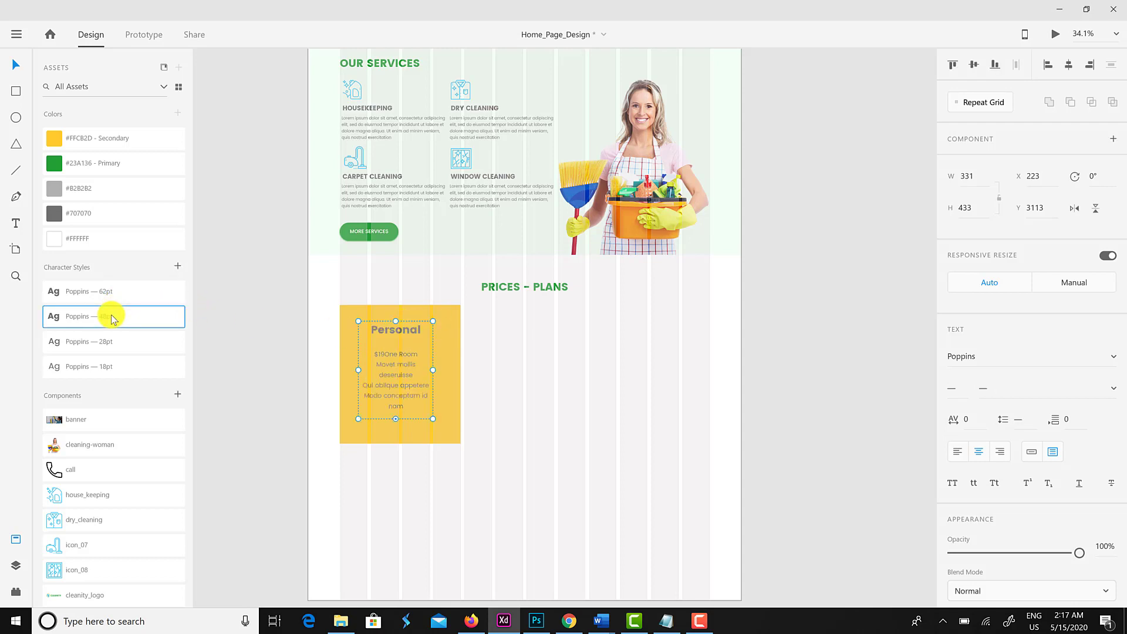
{"action": "double_click", "coordinate": [386, 330]}
{"action": "double_click", "coordinate": [394, 328]}
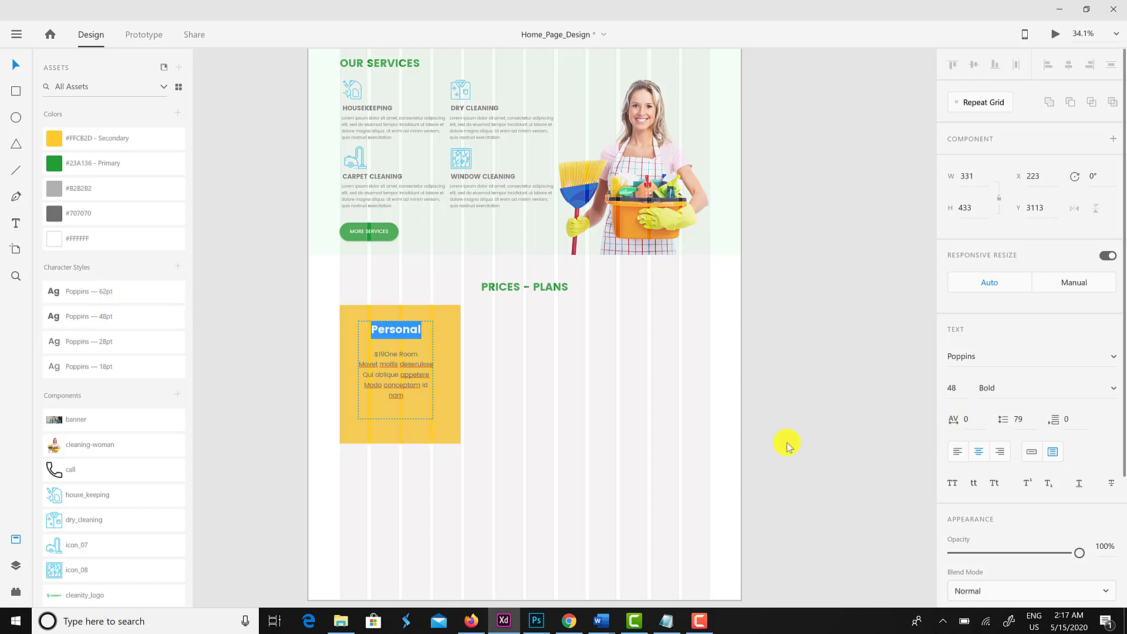
{"action": "left_click", "coordinate": [94, 237]}
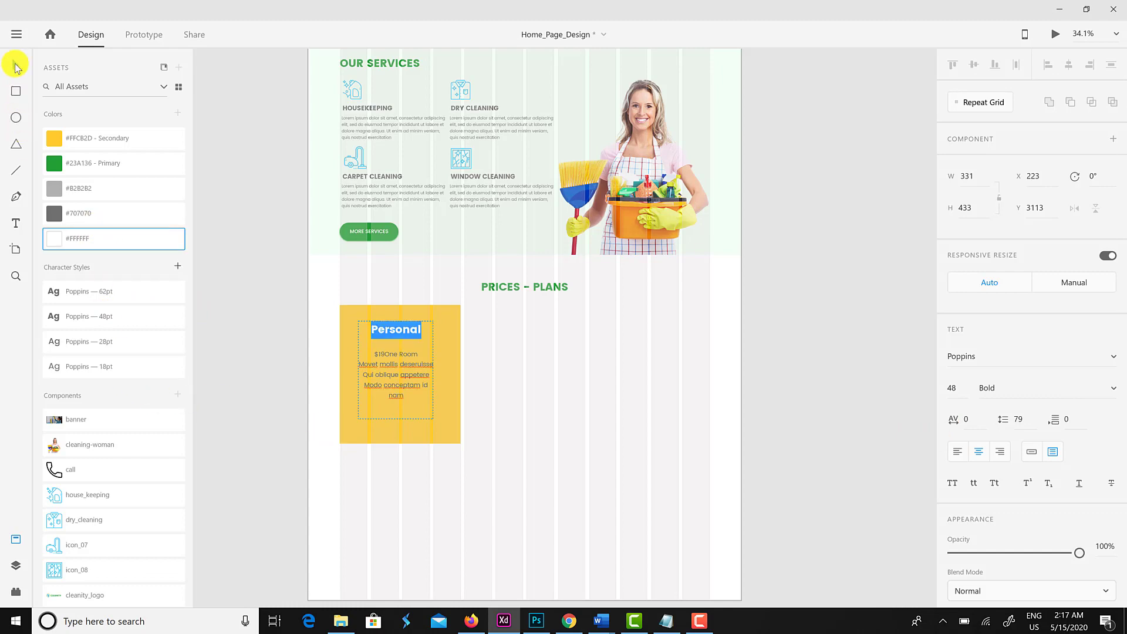
{"action": "left_click", "coordinate": [463, 367]}
Apply the Poppins 48pt character style to the $19 price and colour the plan text white #FFFFFF.
{"action": "scroll", "coordinate": [462, 367], "scroll_direction": "up", "scroll_amount": 3}
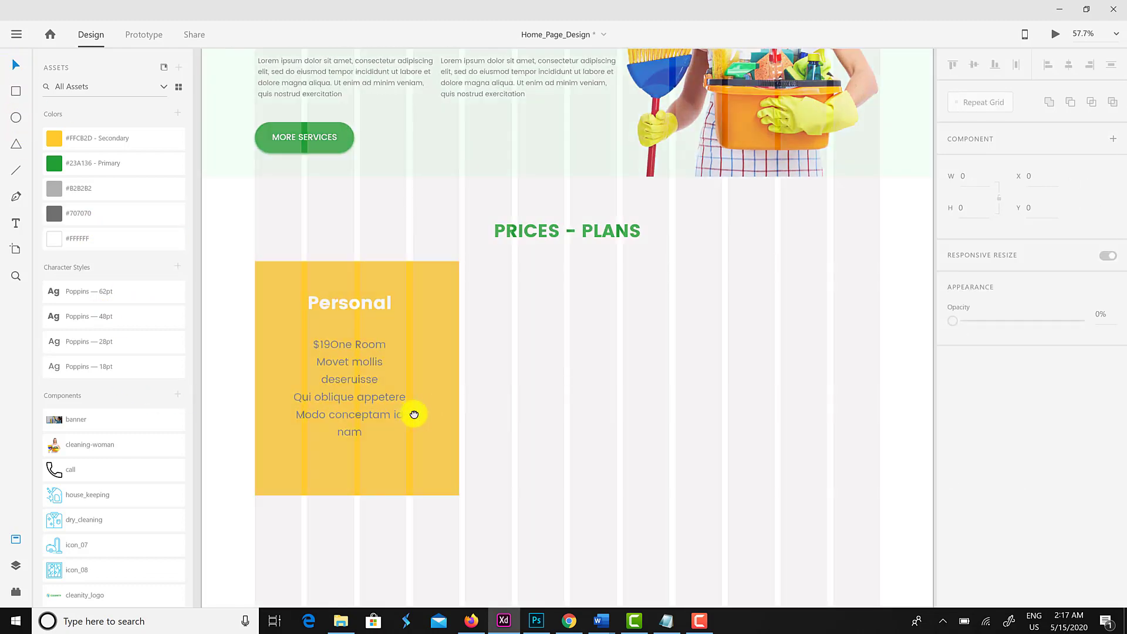
{"action": "left_click_drag", "start_coordinate": [414, 414], "coordinate": [458, 384]}
{"action": "double_click", "coordinate": [401, 329]}
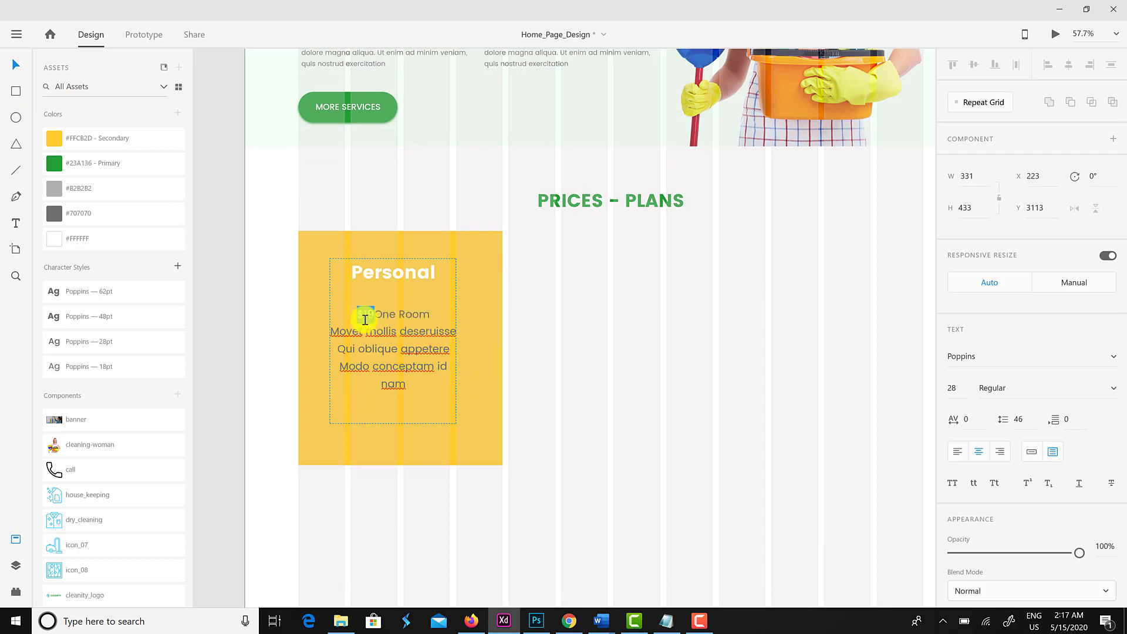
{"action": "left_click", "coordinate": [101, 318]}
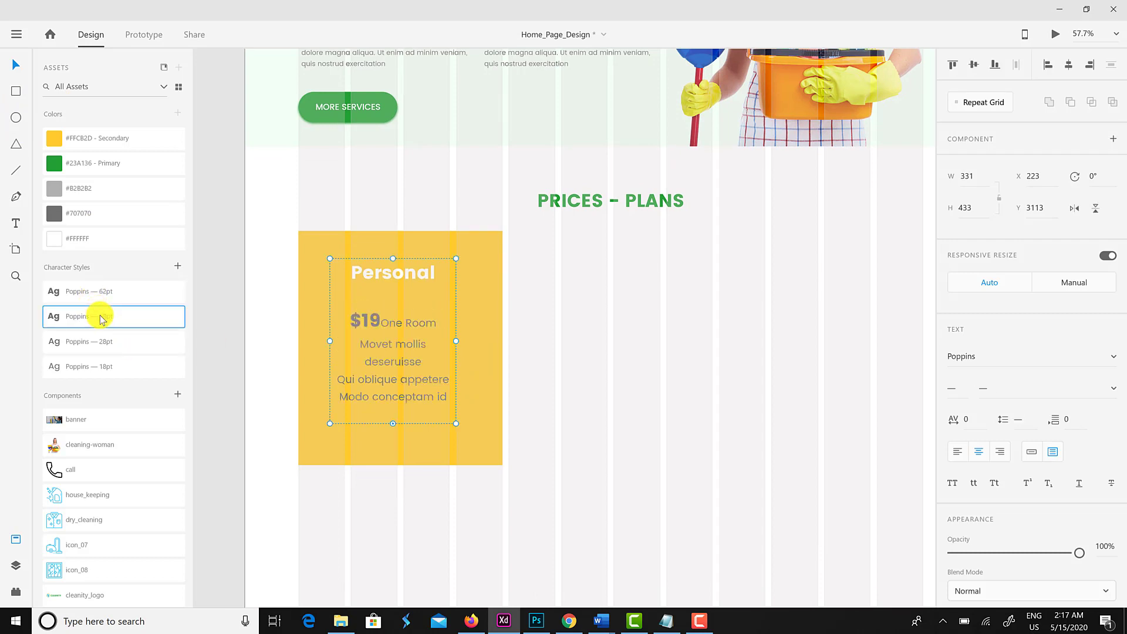
{"action": "left_click", "coordinate": [121, 246]}
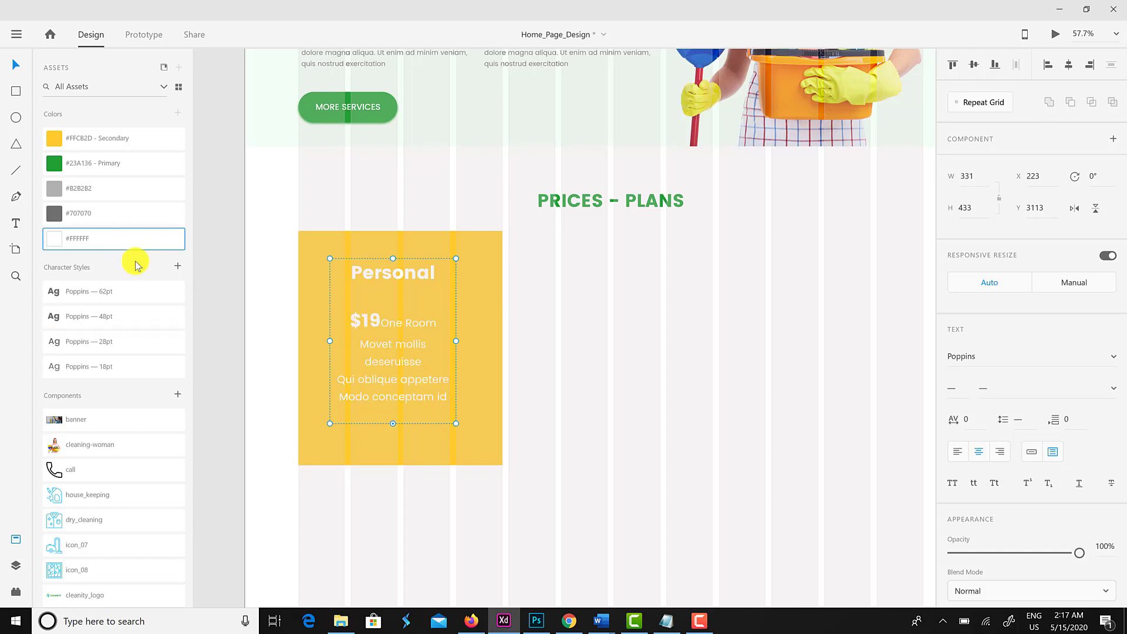
Add a blank line below the price line and apply the Poppins 18pt character style to the description lines.
{"action": "double_click", "coordinate": [390, 337]}
{"action": "left_click", "coordinate": [389, 343]}
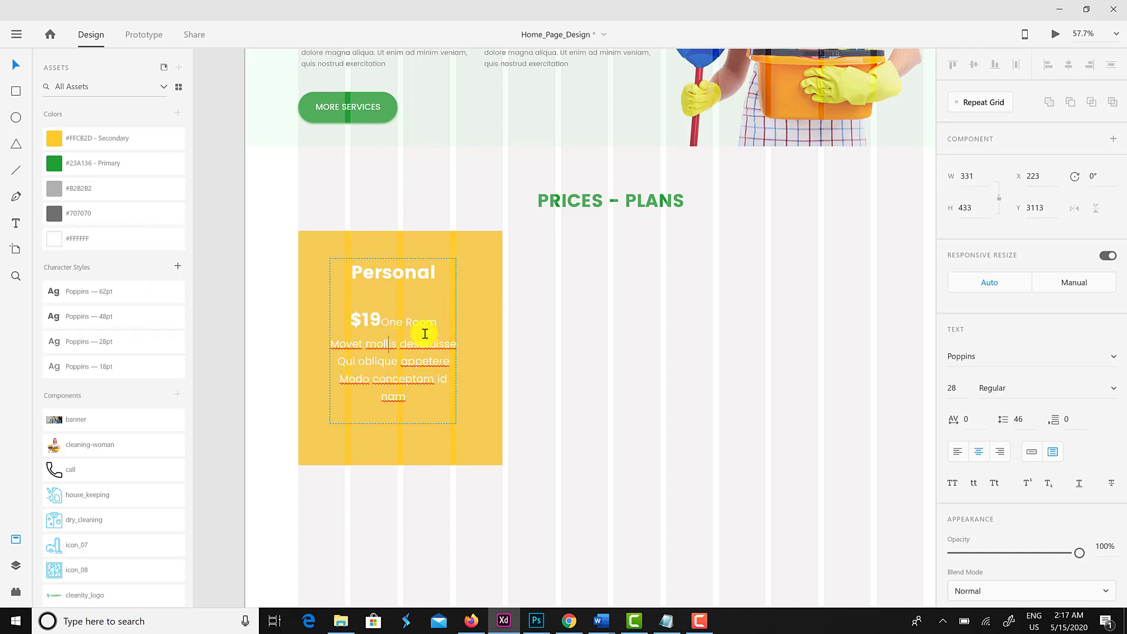
{"action": "key", "text": "Return"}
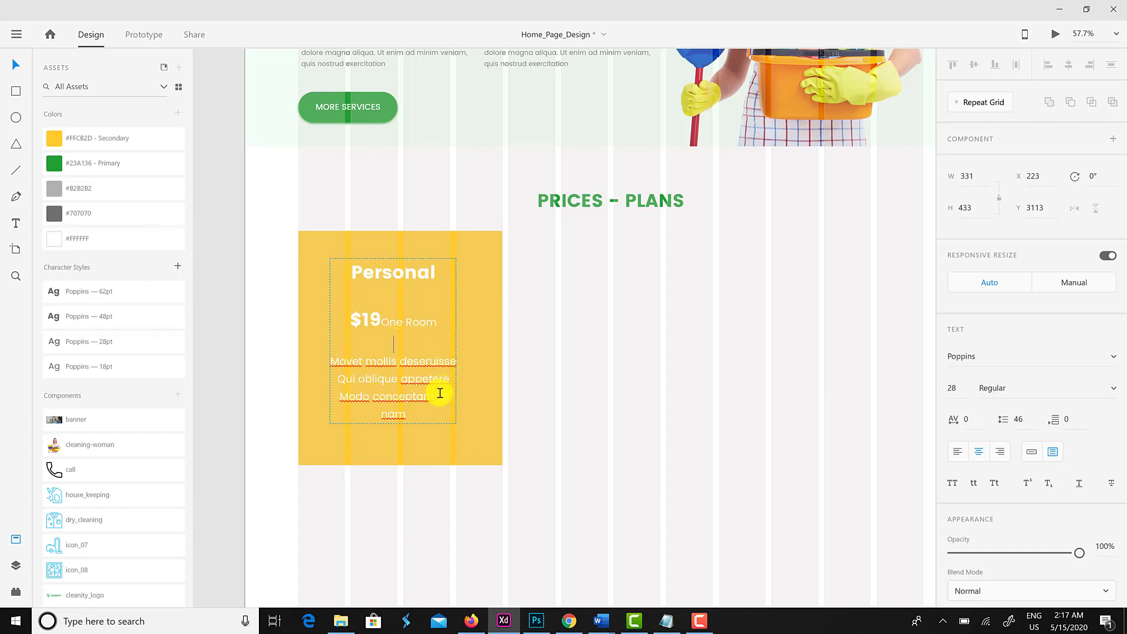
{"action": "left_click_drag", "start_coordinate": [409, 414], "coordinate": [309, 382]}
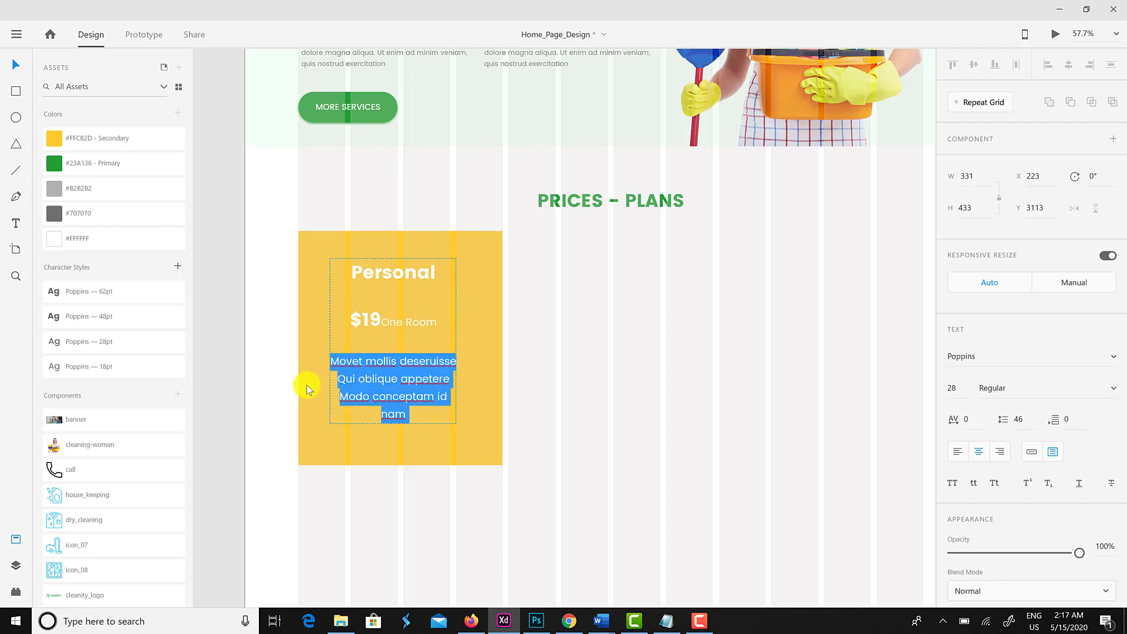
{"action": "left_click", "coordinate": [106, 366]}
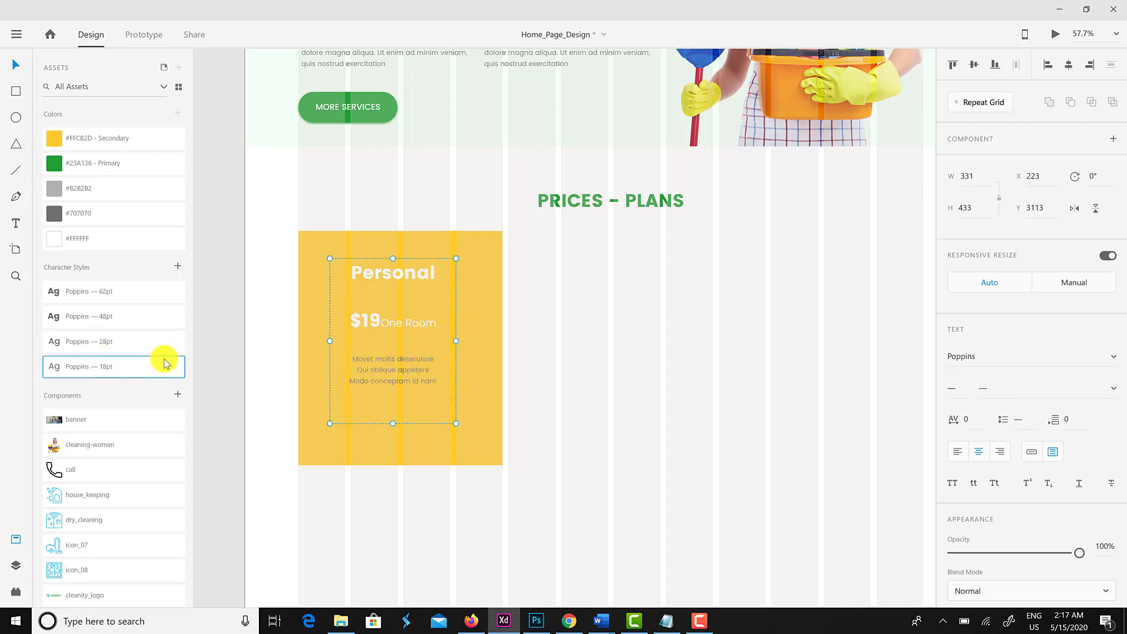
Shorten the plan text box to about 384 high and colour its text #707070.
{"action": "left_click_drag", "start_coordinate": [395, 428], "coordinate": [406, 376]}
{"action": "left_click", "coordinate": [94, 213]}
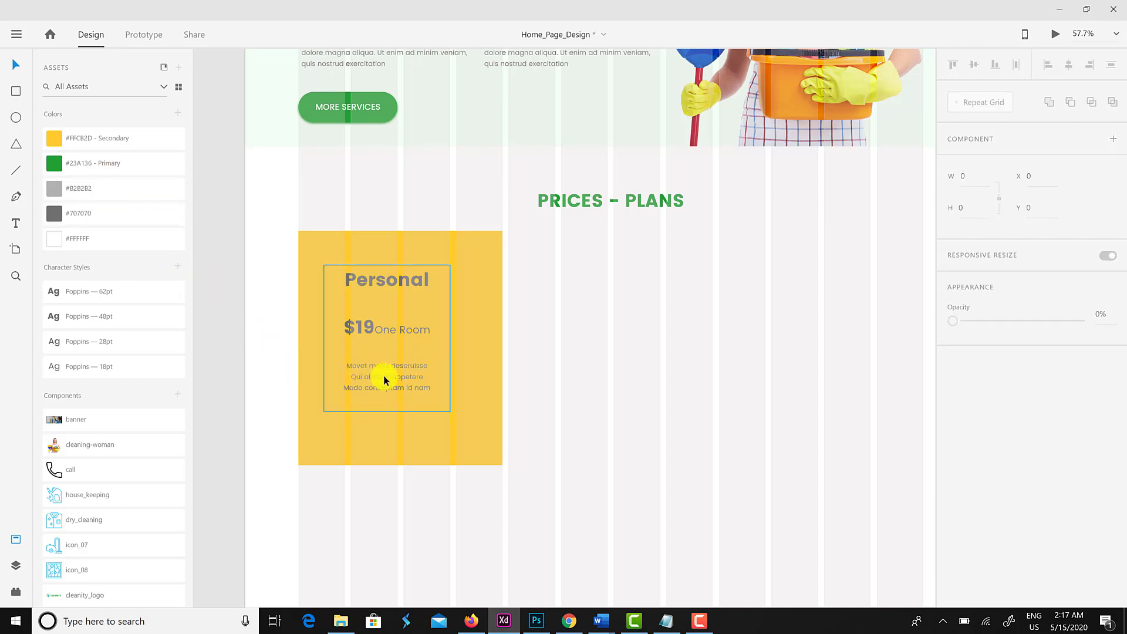
Centre the plan text box horizontally on the yellow pricing card.
{"action": "left_click_drag", "start_coordinate": [383, 375], "coordinate": [402, 374]}
{"action": "left_click", "coordinate": [429, 440], "text": "shift"}
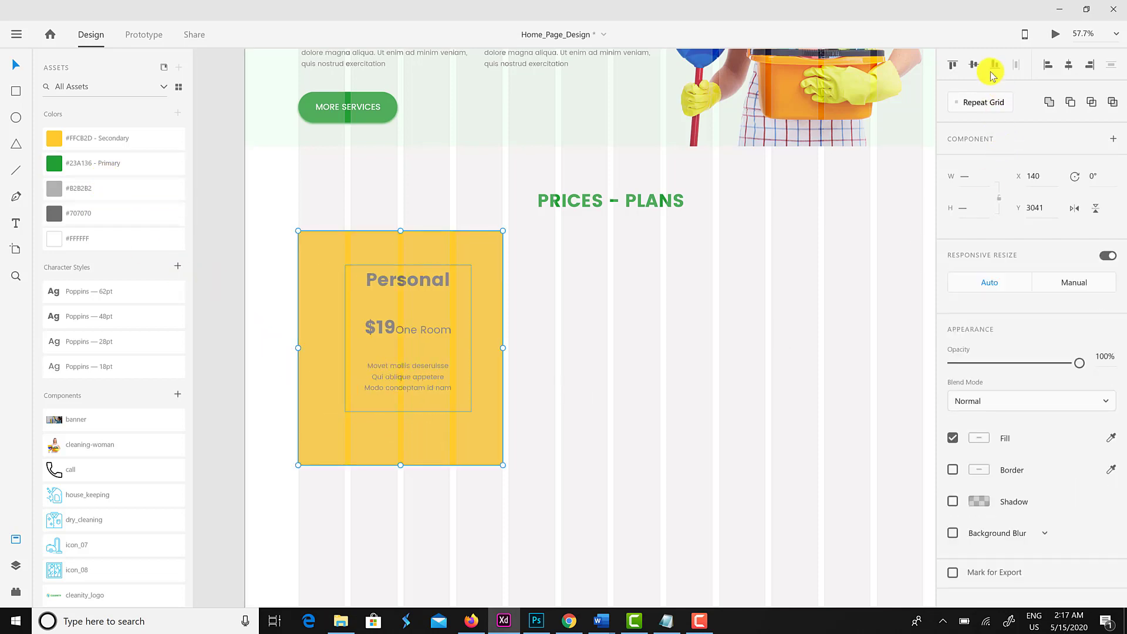
{"action": "left_click", "coordinate": [1017, 71]}
{"action": "left_click", "coordinate": [725, 491]}
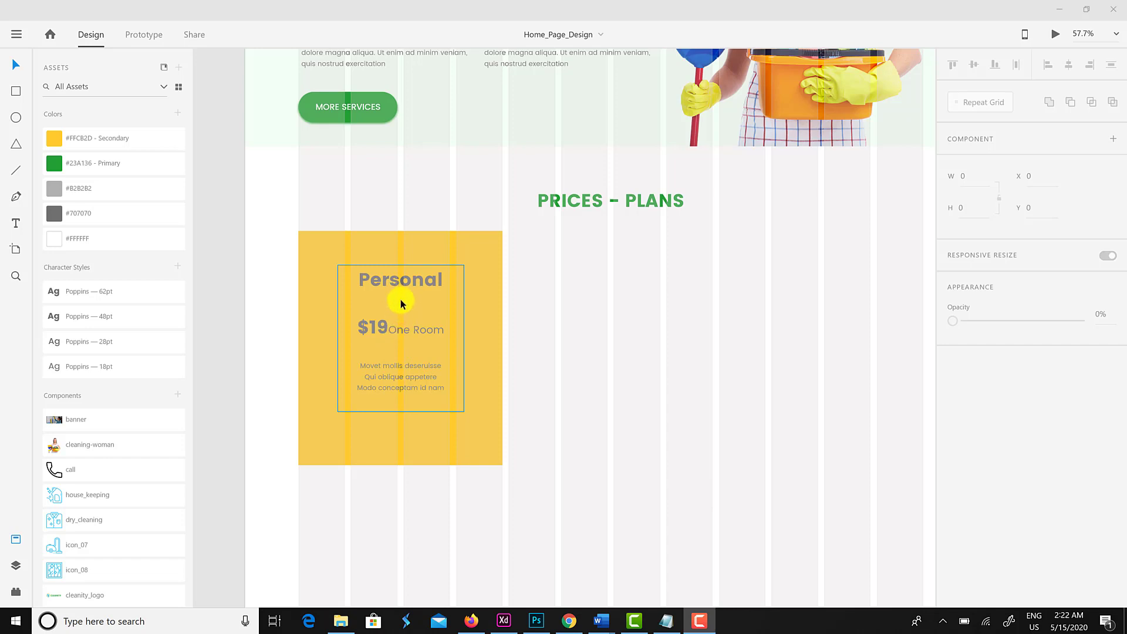
Reapply the Poppins 48pt character style to the Personal title and recolour all the plan text white #FFFFFF.
{"action": "left_click", "coordinate": [400, 302]}
{"action": "double_click", "coordinate": [398, 279]}
{"action": "double_click", "coordinate": [391, 281]}
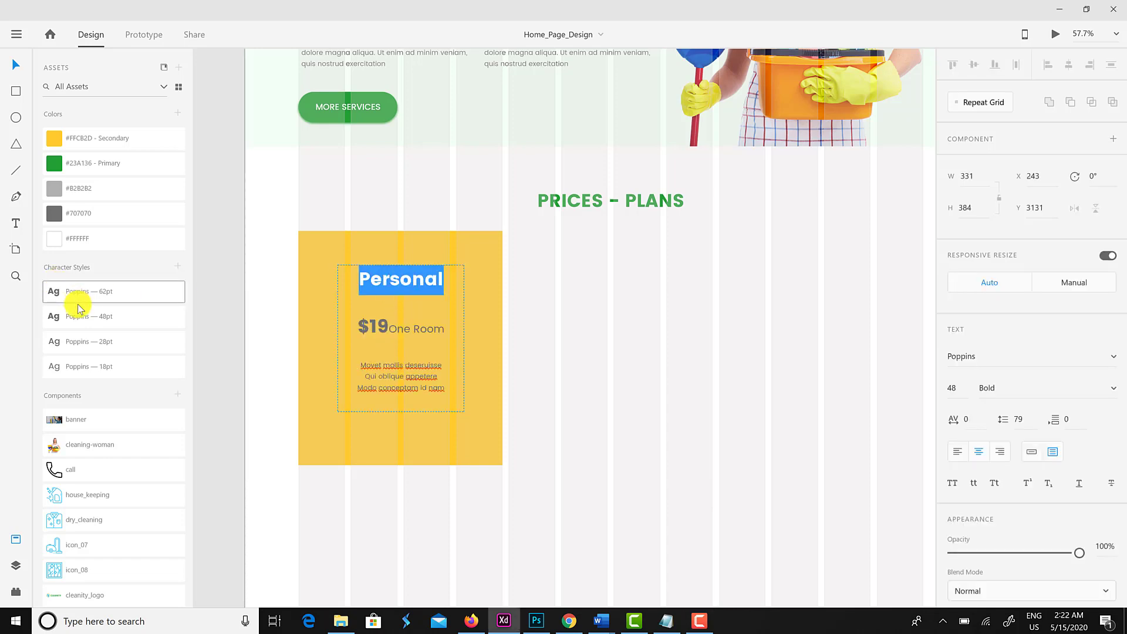
{"action": "left_click", "coordinate": [111, 317]}
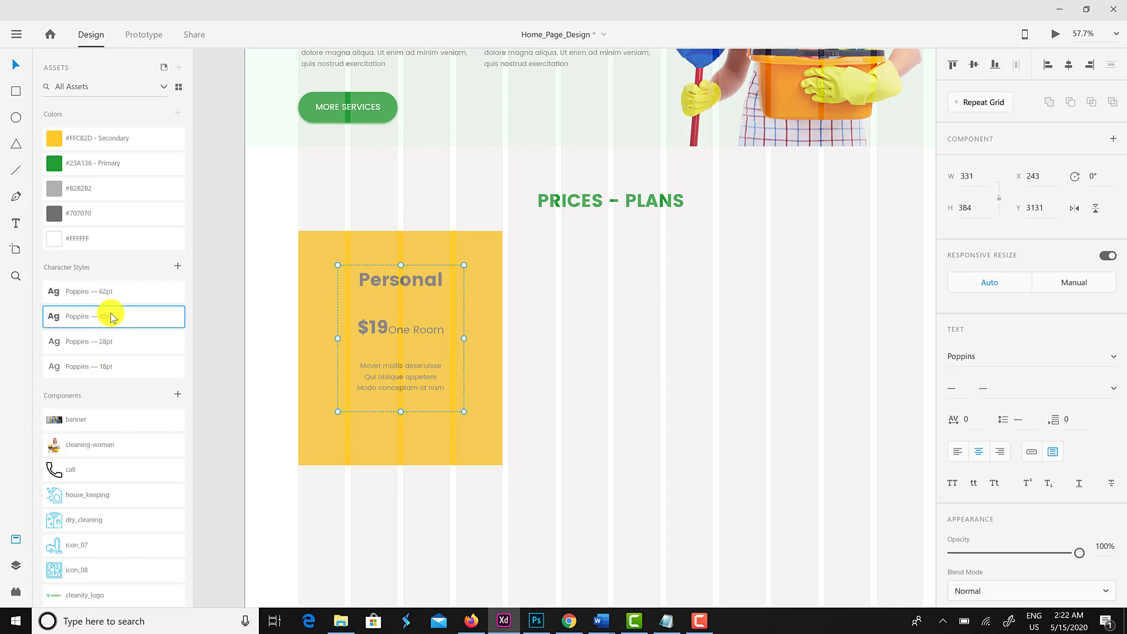
{"action": "left_click", "coordinate": [110, 238]}
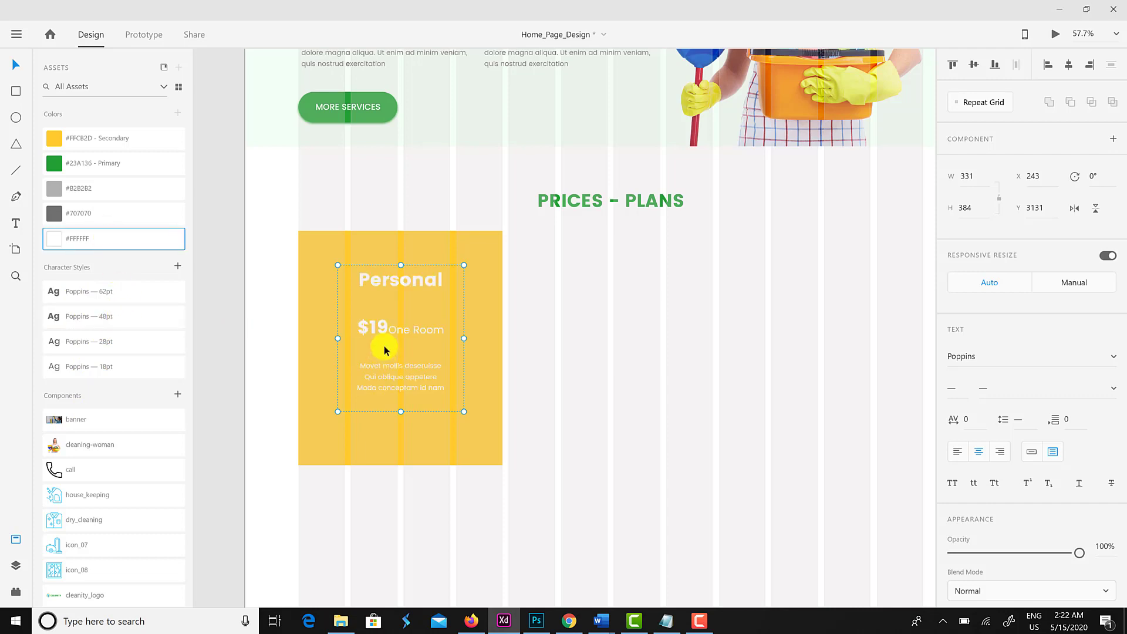
Break One Room onto its own line below the price and apply the Poppins 62pt character style to $19.
{"action": "double_click", "coordinate": [395, 331]}
{"action": "key", "text": "Return"}
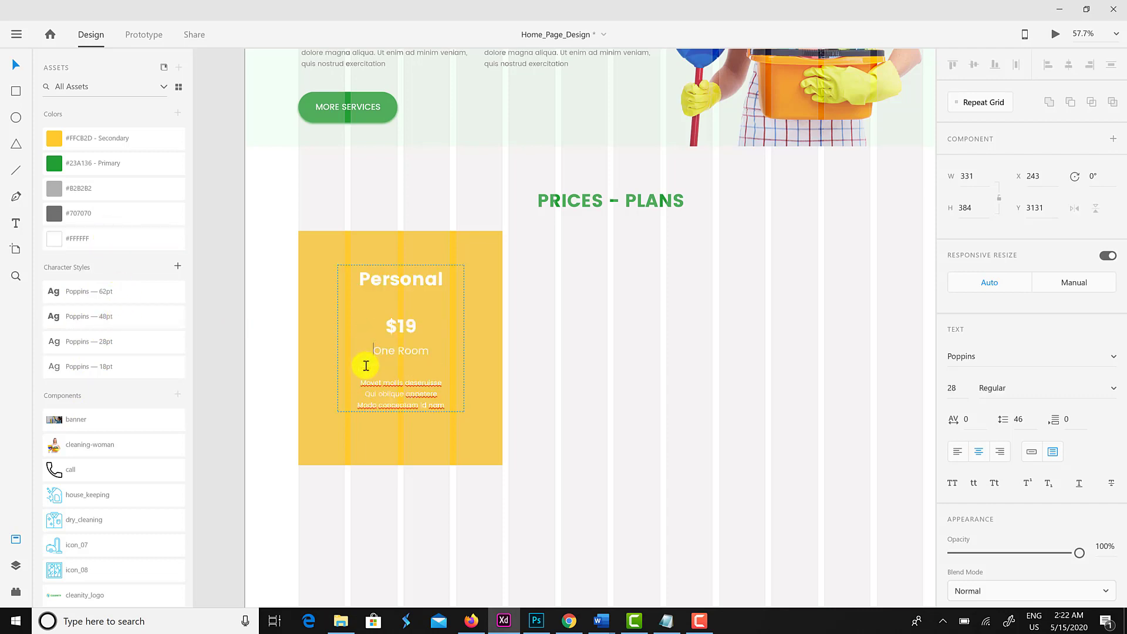
{"action": "double_click", "coordinate": [399, 330]}
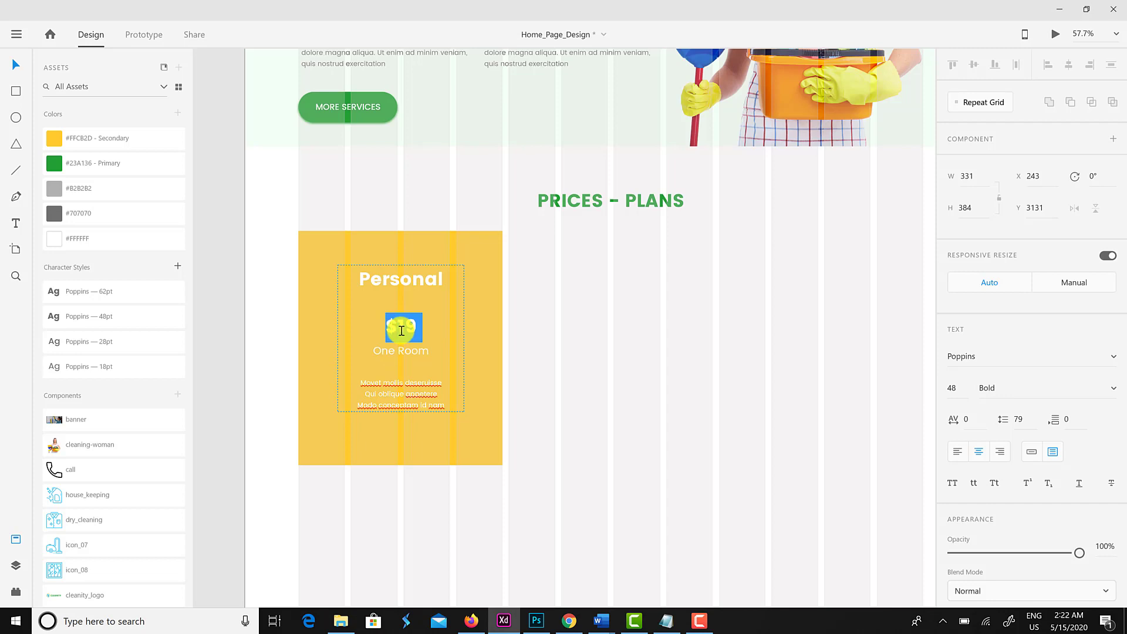
{"action": "left_click", "coordinate": [115, 295]}
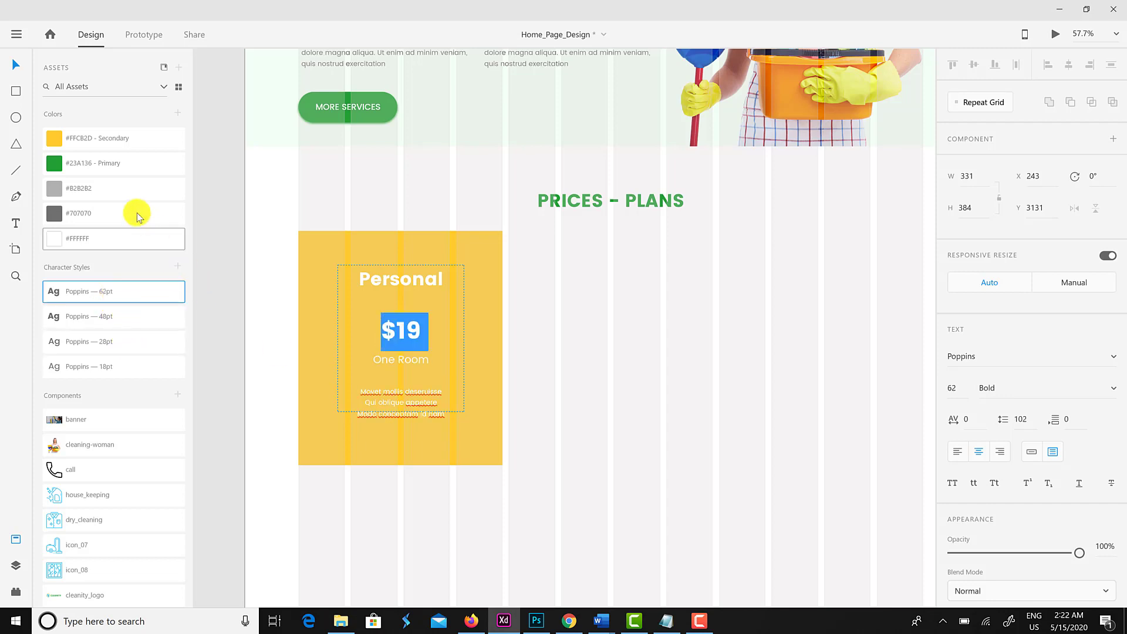
Try the Primary color #23A136 on the plan text, undo it, and fill only the $19 price with black.
{"action": "left_click", "coordinate": [116, 167]}
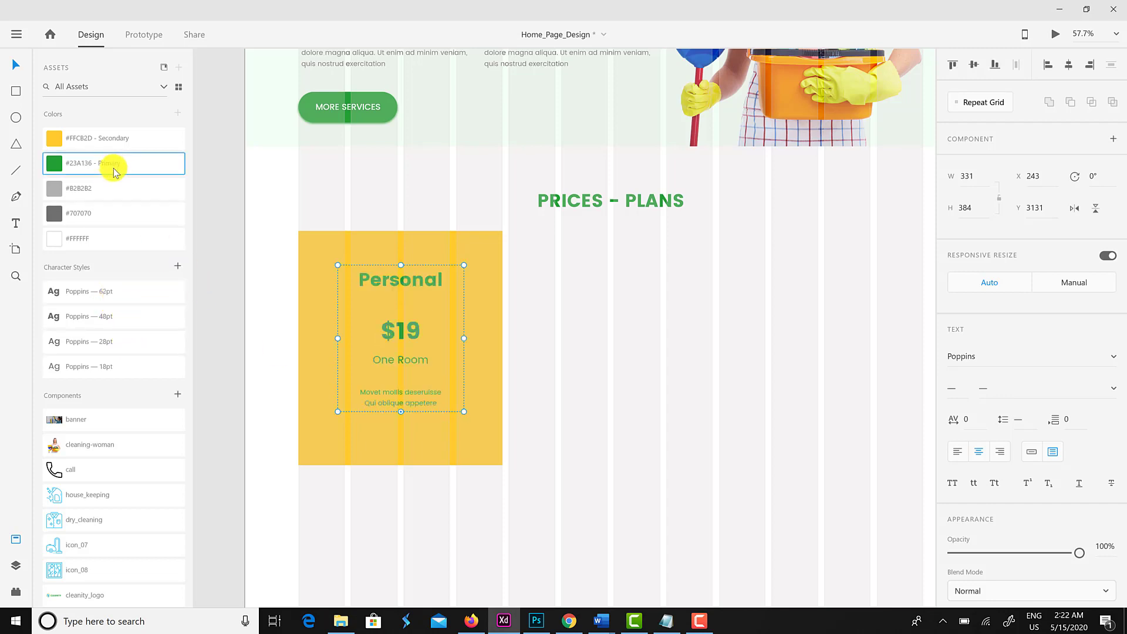
{"action": "key", "text": "ctrl+z"}
{"action": "double_click", "coordinate": [398, 330]}
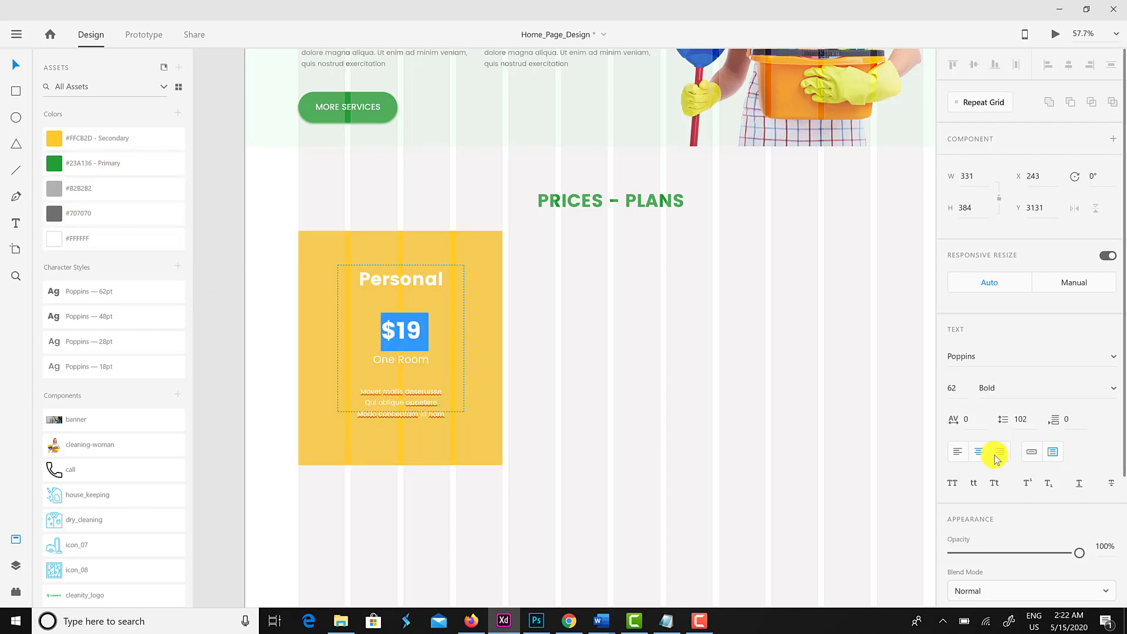
{"action": "scroll", "coordinate": [994, 453], "scroll_direction": "down", "scroll_amount": 3}
{"action": "left_click", "coordinate": [978, 456]}
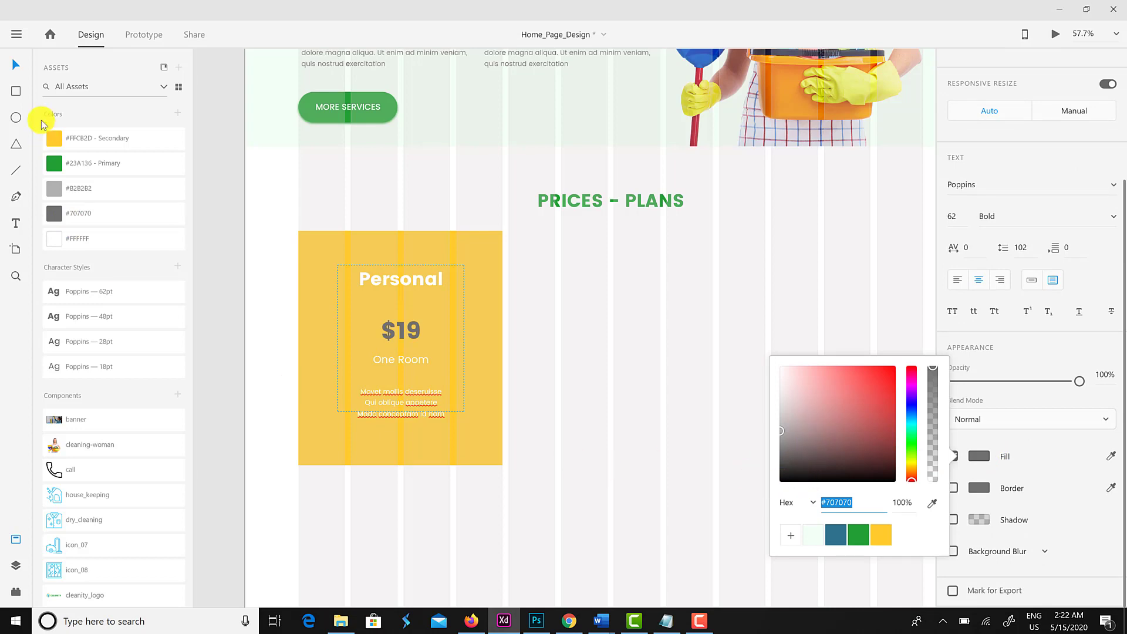
{"action": "key", "text": "Escape"}
{"action": "double_click", "coordinate": [403, 364]}
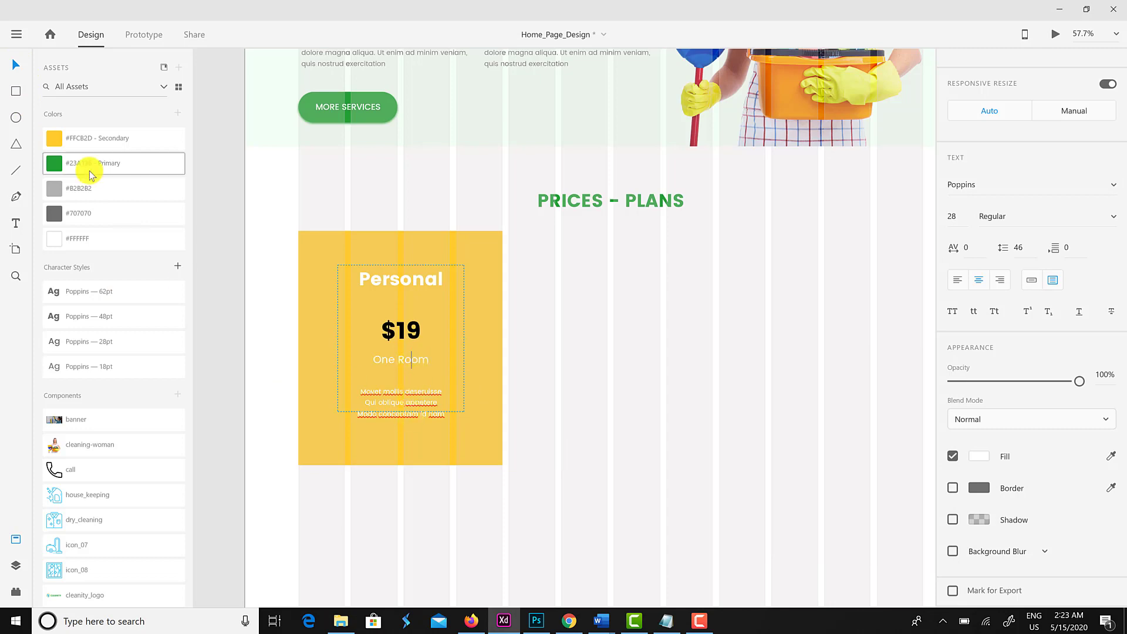
Enlarge the plan text box so all three description lines fit and centre it horizontally on the yellow card.
{"action": "key", "text": "Escape"}
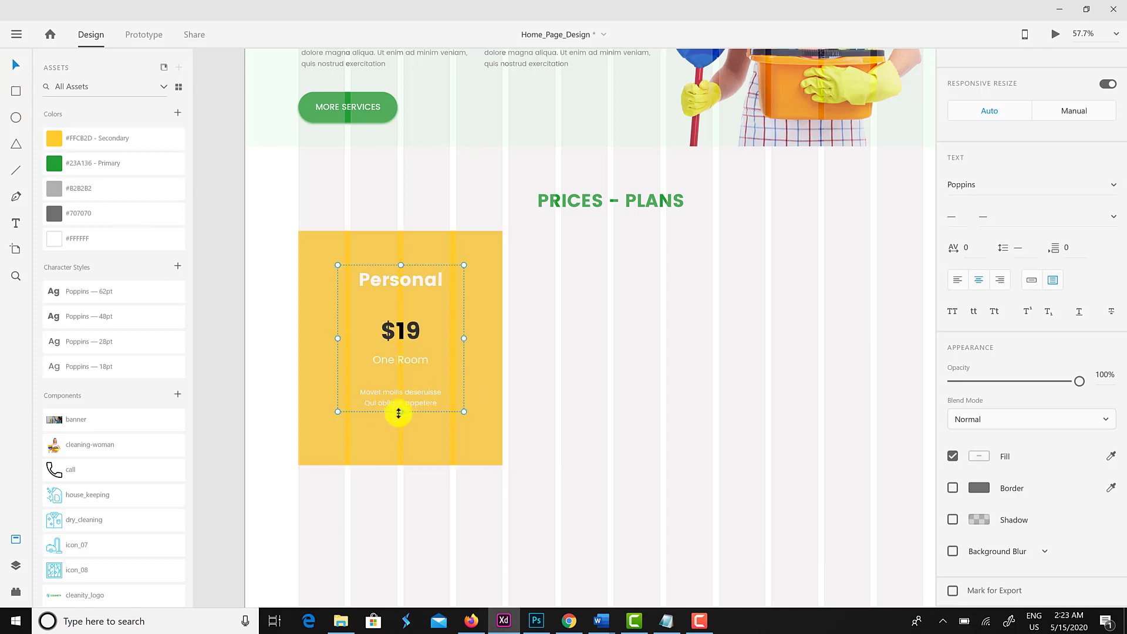
{"action": "left_click_drag", "start_coordinate": [398, 413], "coordinate": [396, 434]}
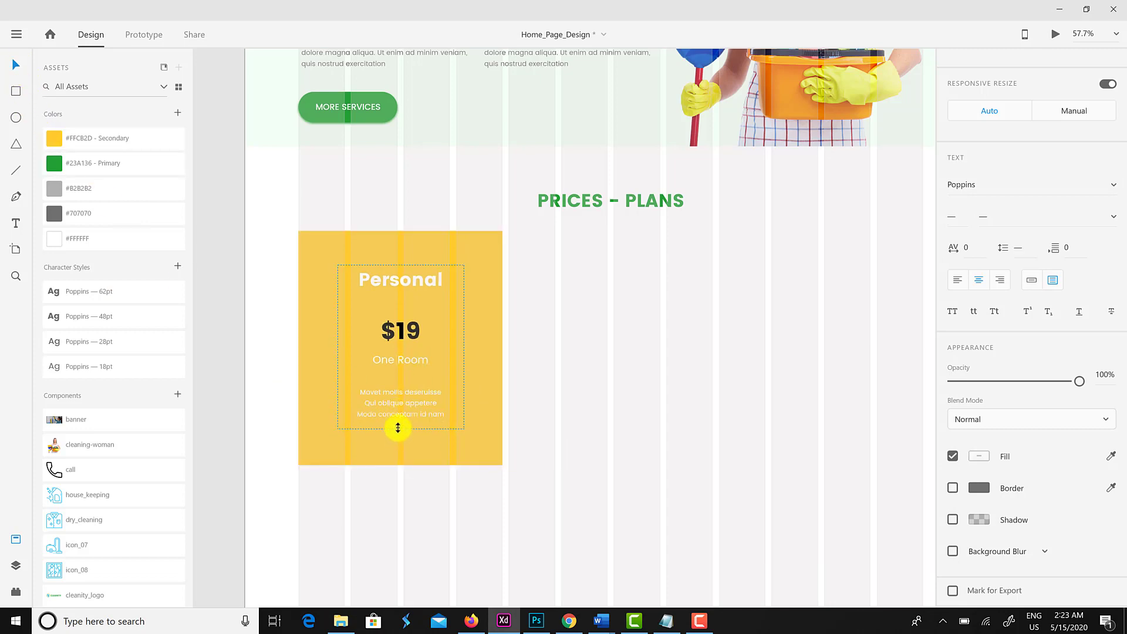
{"action": "mouse_move", "coordinate": [336, 347]}
{"action": "left_mouse_down"}
{"action": "mouse_move", "coordinate": [344, 352]}
{"action": "mouse_move", "coordinate": [330, 351]}
{"action": "left_mouse_up"}
{"action": "left_click", "coordinate": [430, 457]}
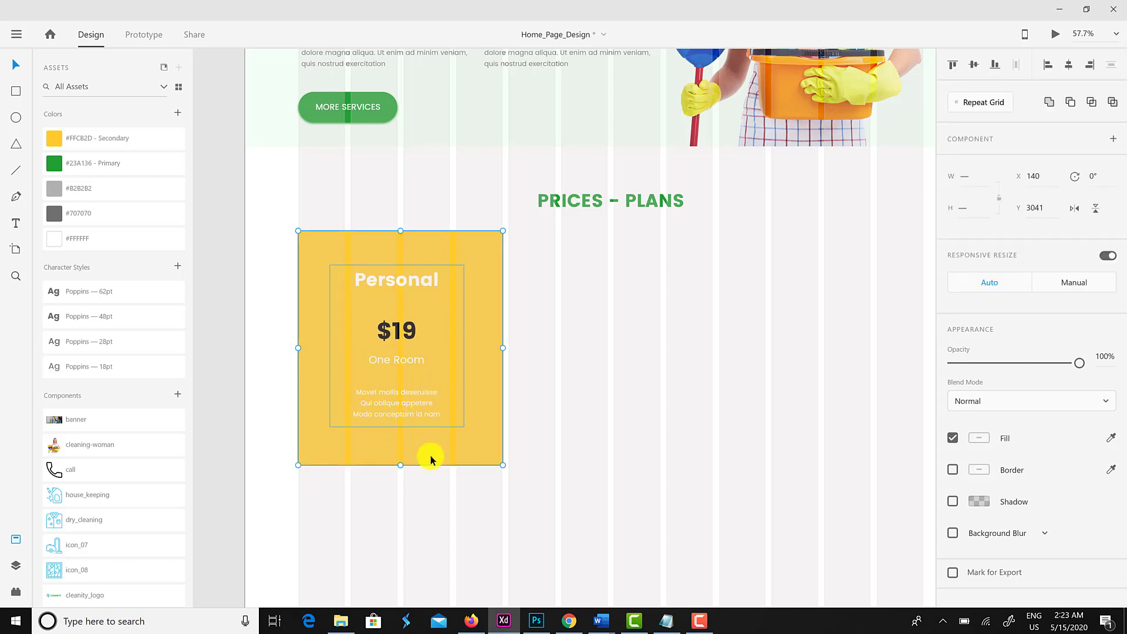
{"action": "left_click", "coordinate": [1069, 65]}
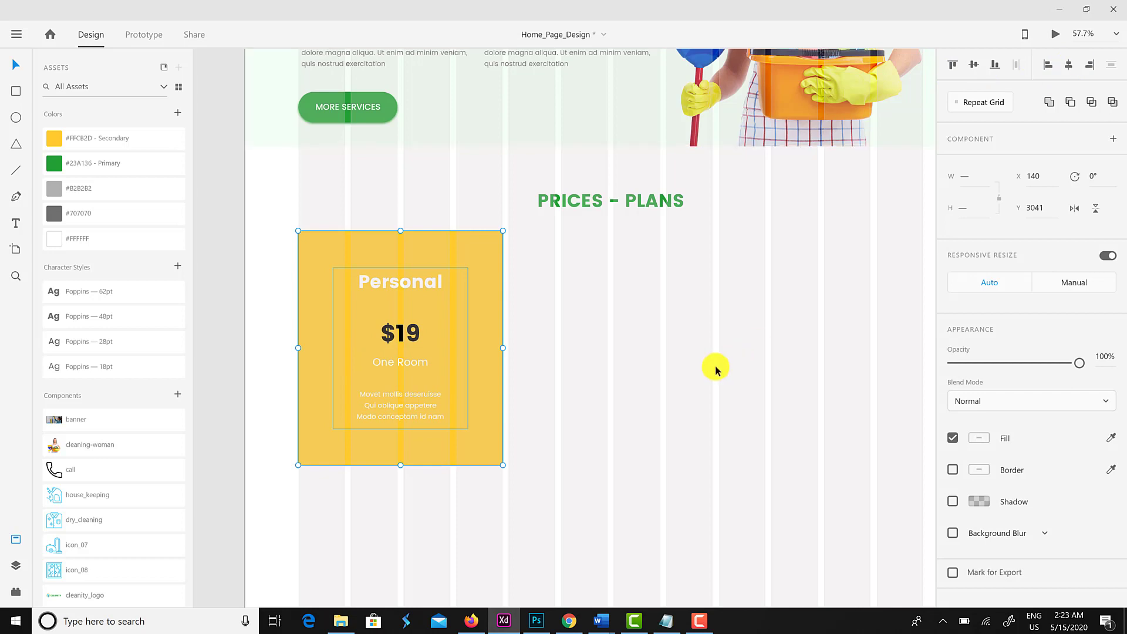
Move the plan text block up towards the upper edge of the yellow card, leaving room for a button below.
{"action": "double_click", "coordinate": [415, 395]}
{"action": "key", "text": "shift+Up"}
{"action": "key", "text": "shift+Up"}
{"action": "key", "text": "shift+Up"}
{"action": "key", "text": "shift+Up"}
{"action": "key", "text": "shift+Up"}
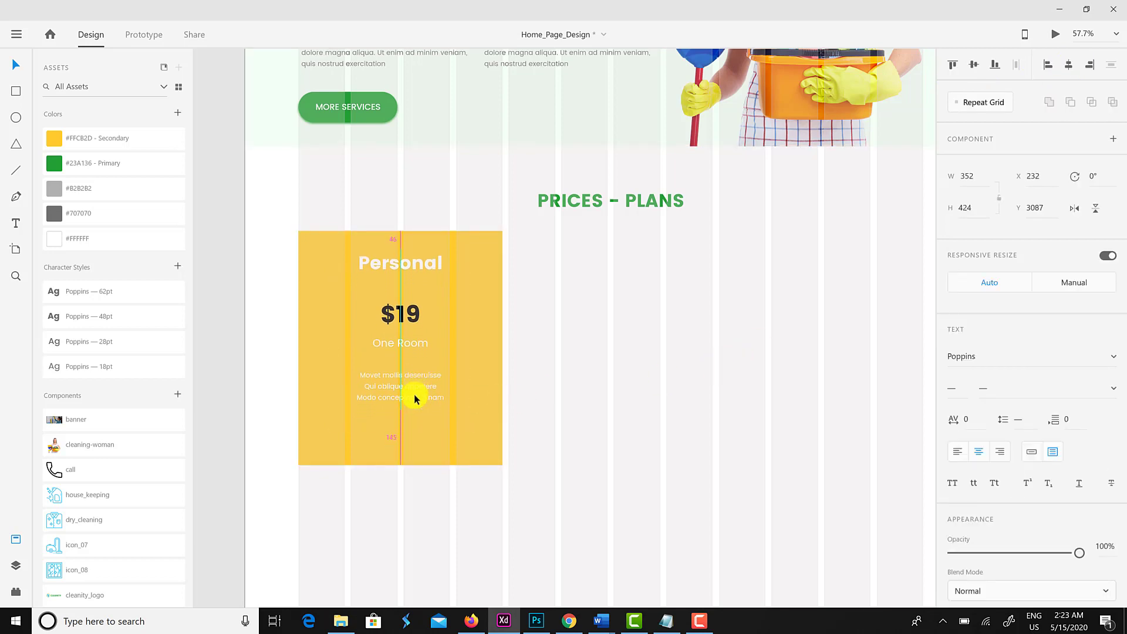
{"action": "key", "text": "Up"}
{"action": "key", "text": "Up"}
{"action": "key", "text": "Up"}
{"action": "key", "text": "Up"}
{"action": "key", "text": "Up"}
{"action": "key", "text": "Up"}
{"action": "key", "text": "Up"}
{"action": "key", "text": "Up"}
Place a copy of the MORE SERVICES button on the yellow card, centred below the description text.
{"action": "left_click", "coordinate": [351, 113]}
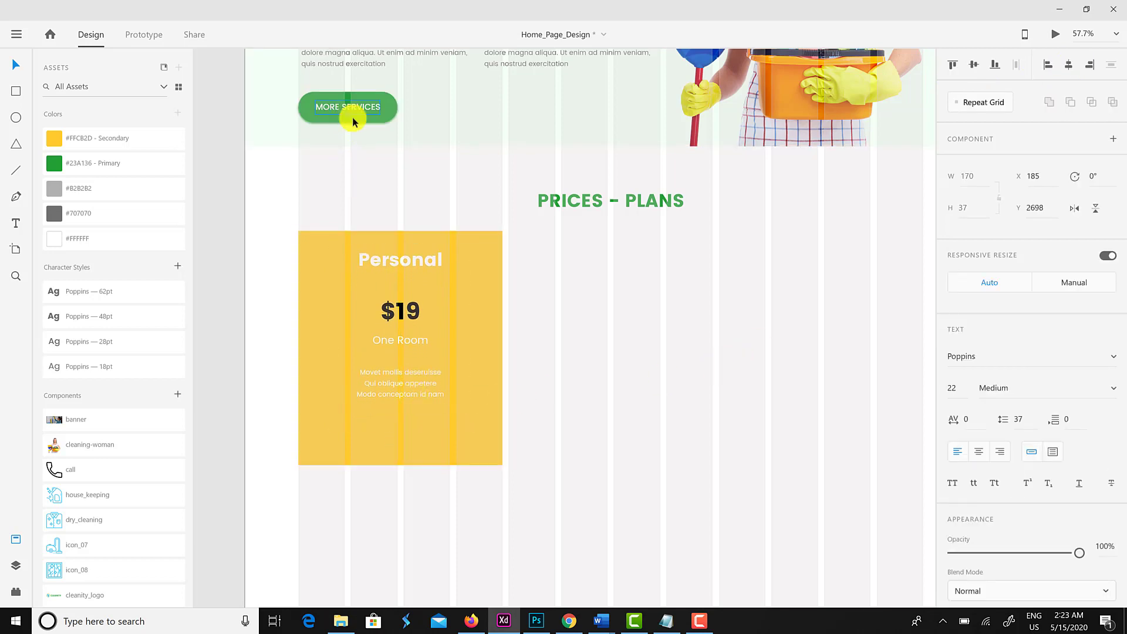
{"action": "left_click", "coordinate": [431, 450]}
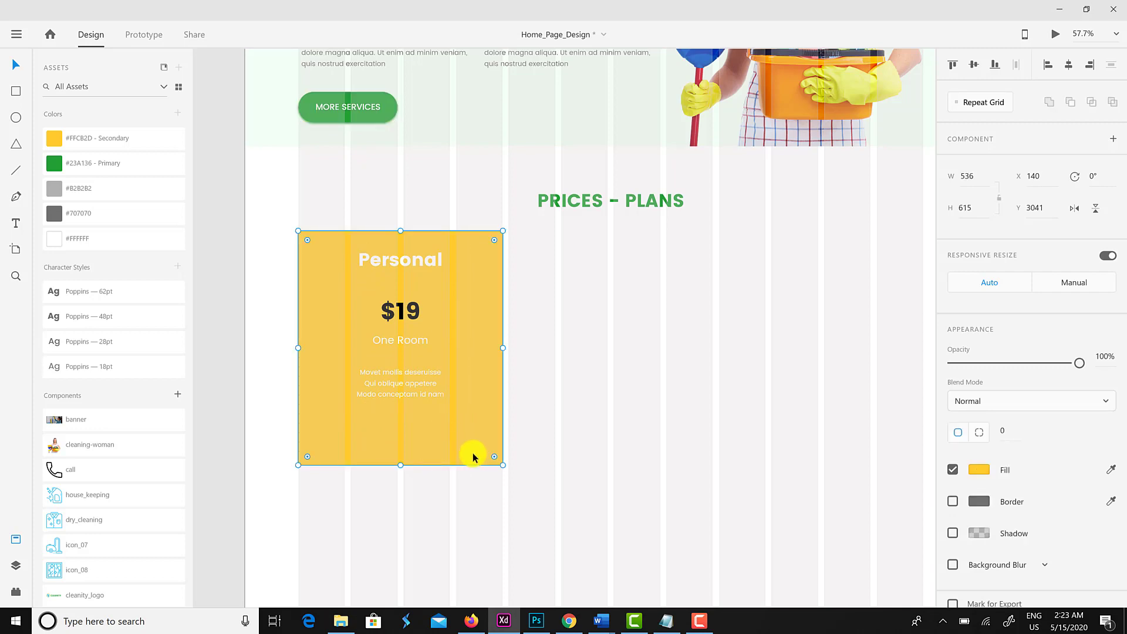
{"action": "key", "text": "ctrl+z"}
{"action": "left_click_drag", "start_coordinate": [380, 121], "coordinate": [420, 447]}
Change the copied button's label to CHOOSE PLAN and centre the label horizontally within the button.
{"action": "double_click", "coordinate": [412, 435]}
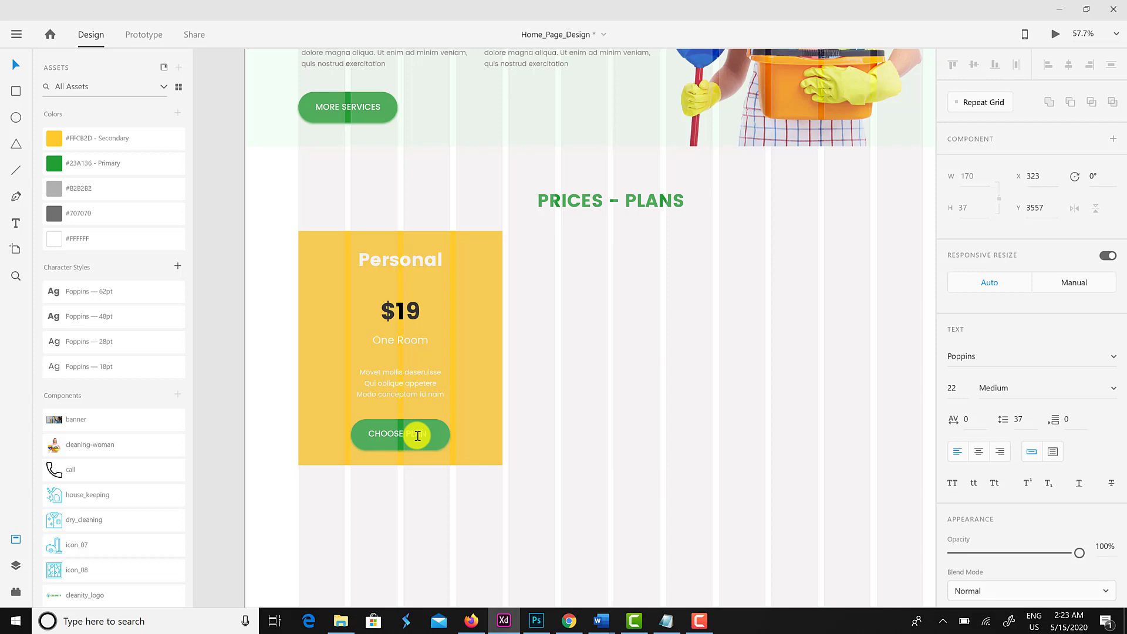
{"action": "left_click", "coordinate": [15, 65]}
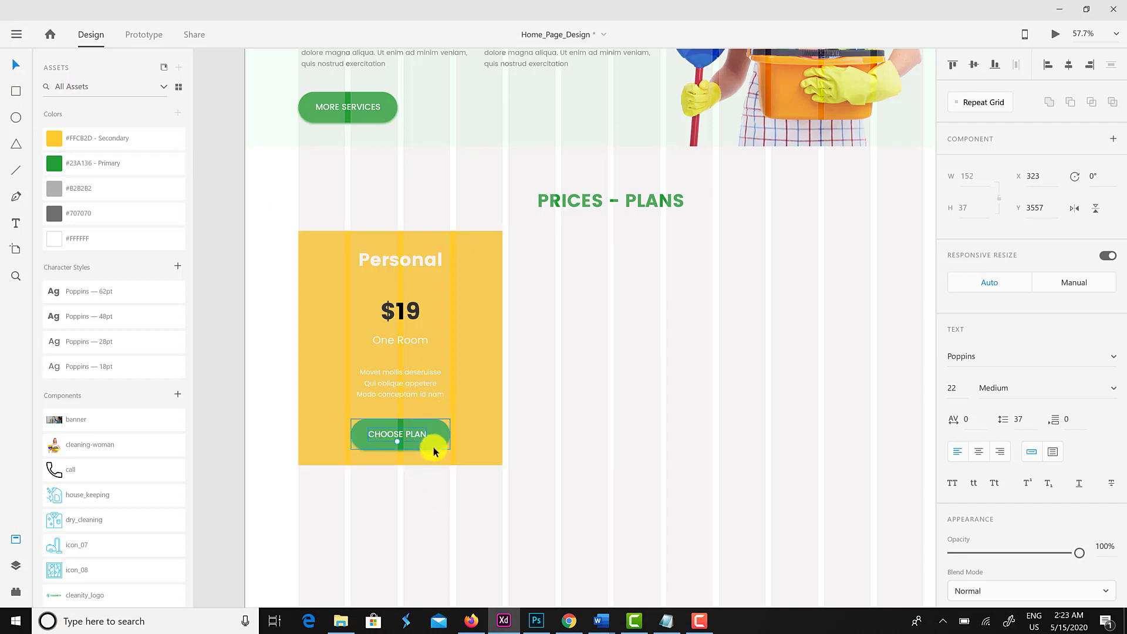
{"action": "key", "text": "Escape"}
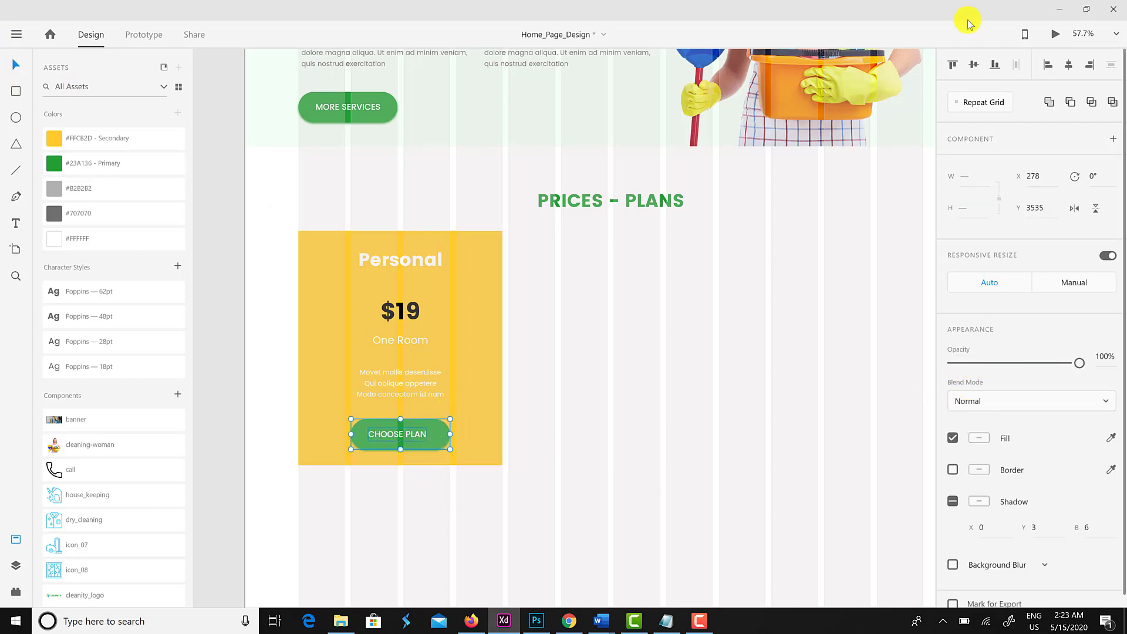
{"action": "left_click", "coordinate": [1068, 64]}
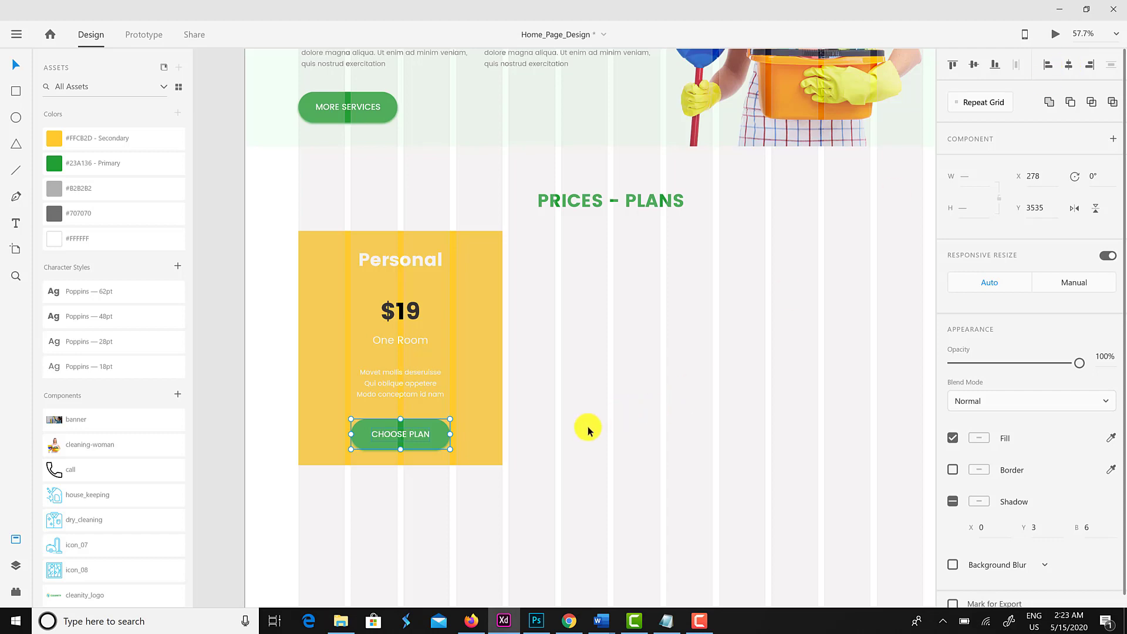
{"action": "key", "text": "Escape"}
Turn off the CHOOSE PLAN button's fill and give it a white border.
{"action": "left_click", "coordinate": [440, 439]}
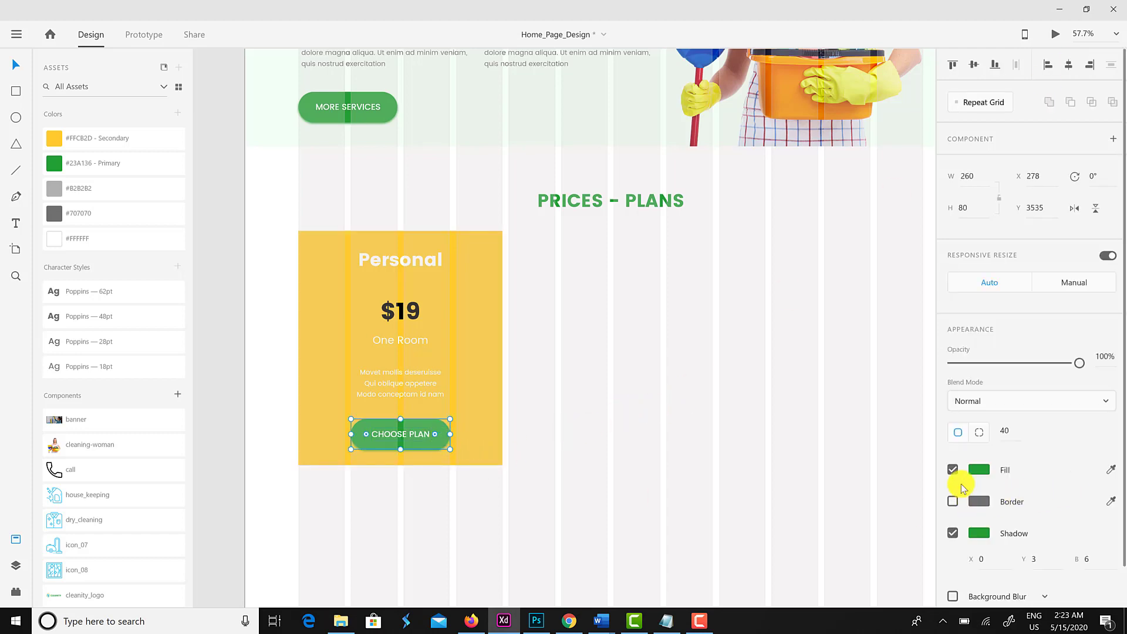
{"action": "left_click", "coordinate": [953, 469]}
{"action": "left_click", "coordinate": [953, 502]}
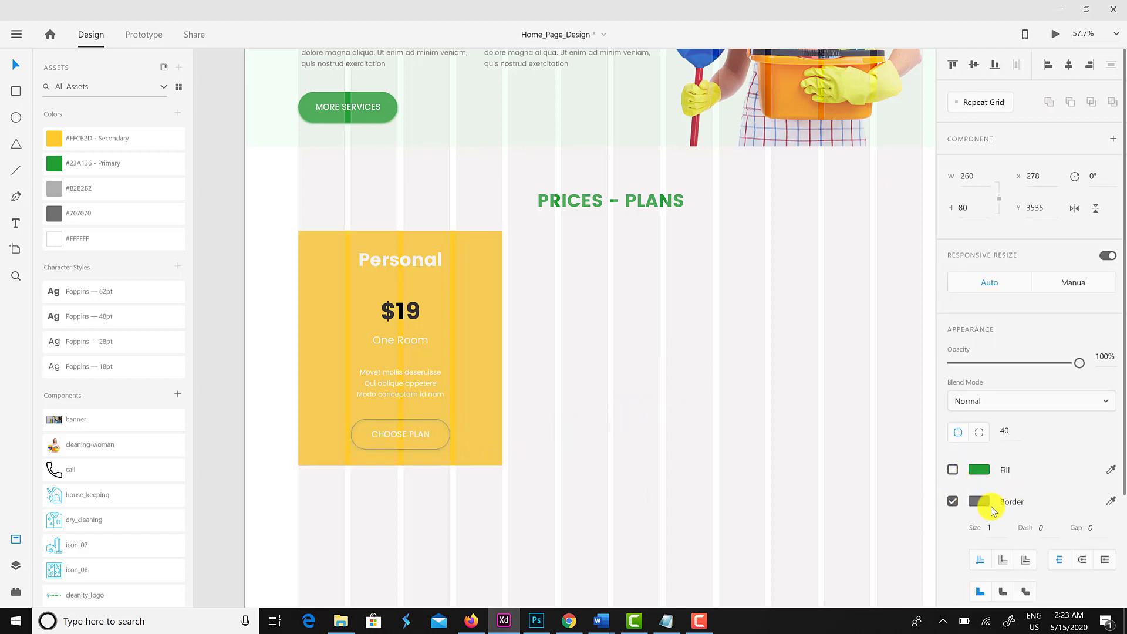
{"action": "left_click", "coordinate": [978, 469]}
{"action": "mouse_move", "coordinate": [870, 433]}
{"action": "left_mouse_down"}
{"action": "mouse_move", "coordinate": [795, 432]}
{"action": "mouse_move", "coordinate": [775, 378]}
{"action": "left_mouse_up"}
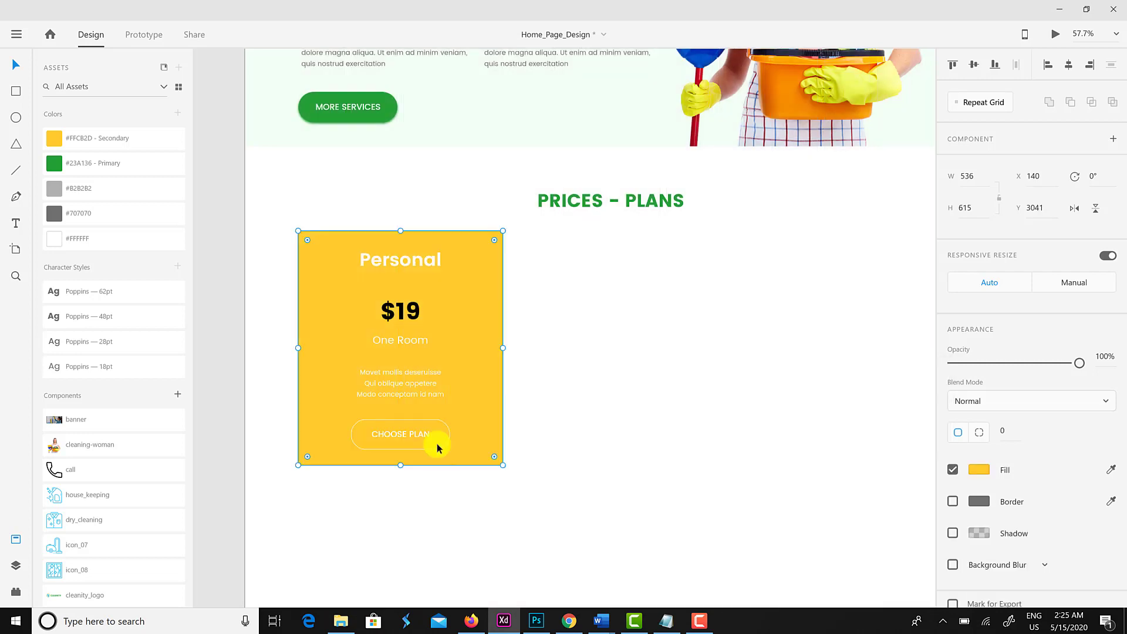
Try a dark colour on the CHOOSE PLAN button's border and label, and undo it.
{"action": "double_click", "coordinate": [437, 443]}
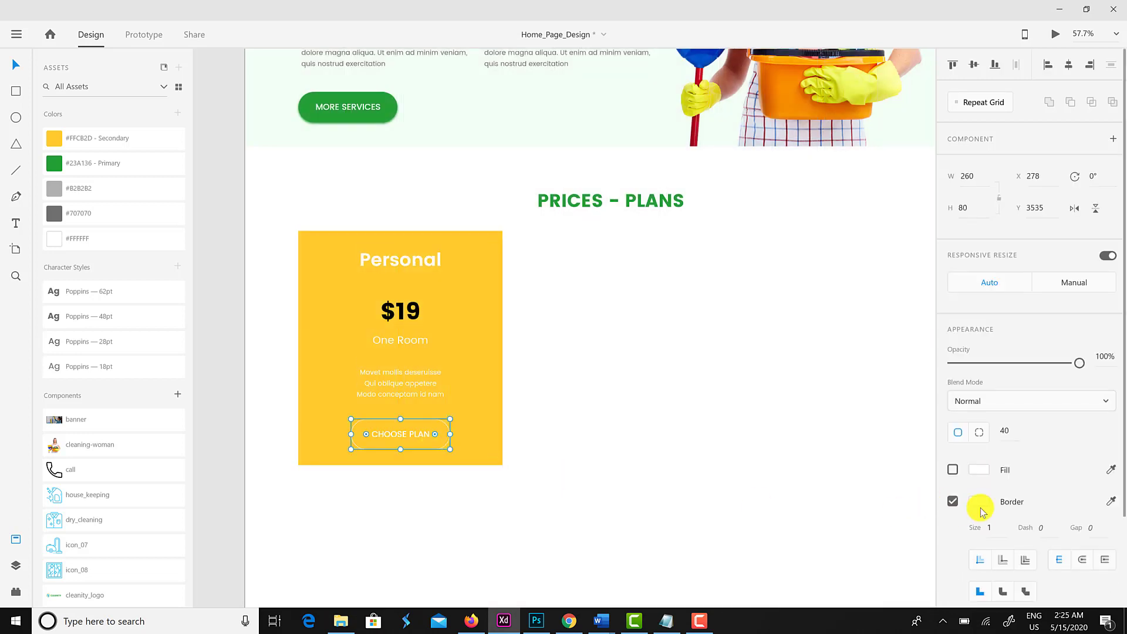
{"action": "left_click", "coordinate": [978, 501]}
{"action": "left_click", "coordinate": [787, 527]}
{"action": "left_click", "coordinate": [416, 437]}
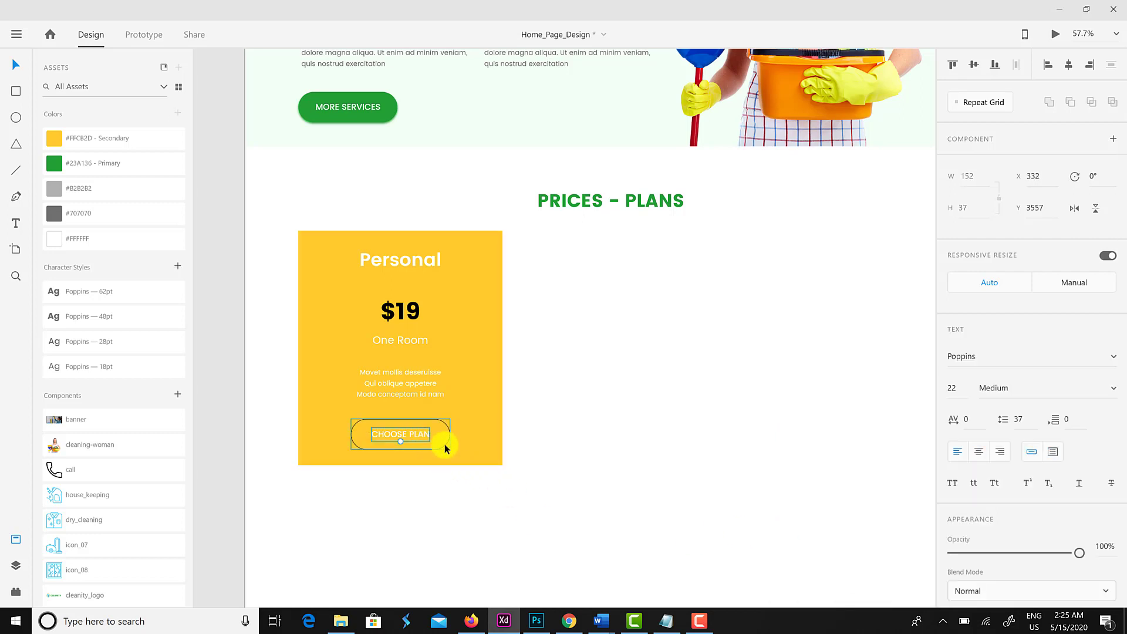
{"action": "left_click", "coordinate": [673, 487]}
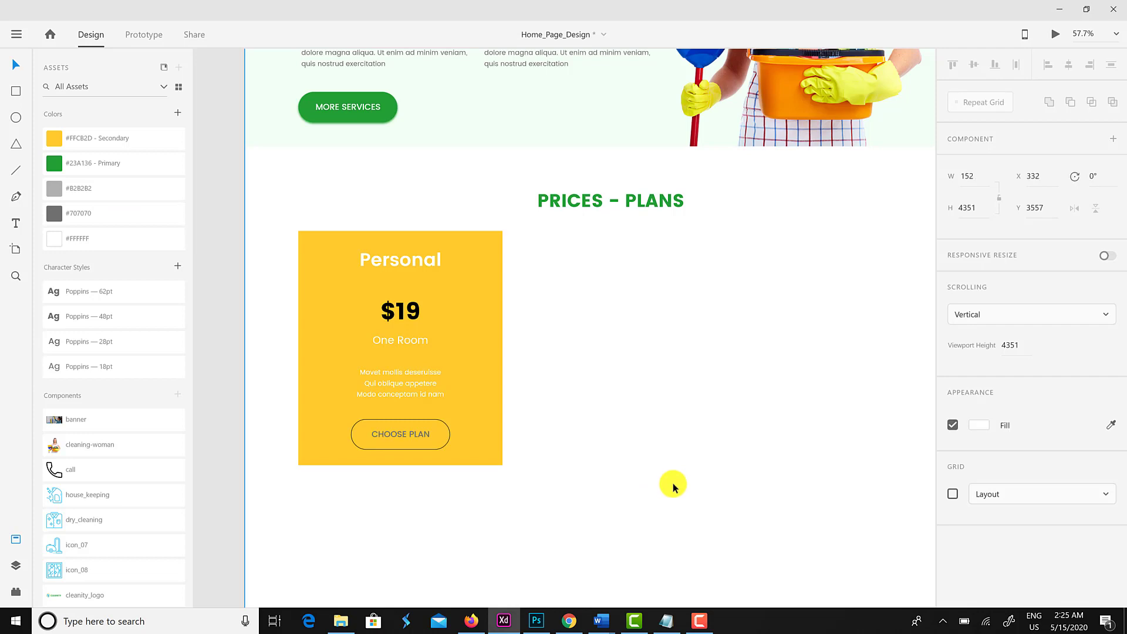
{"action": "key", "text": "ctrl+z"}
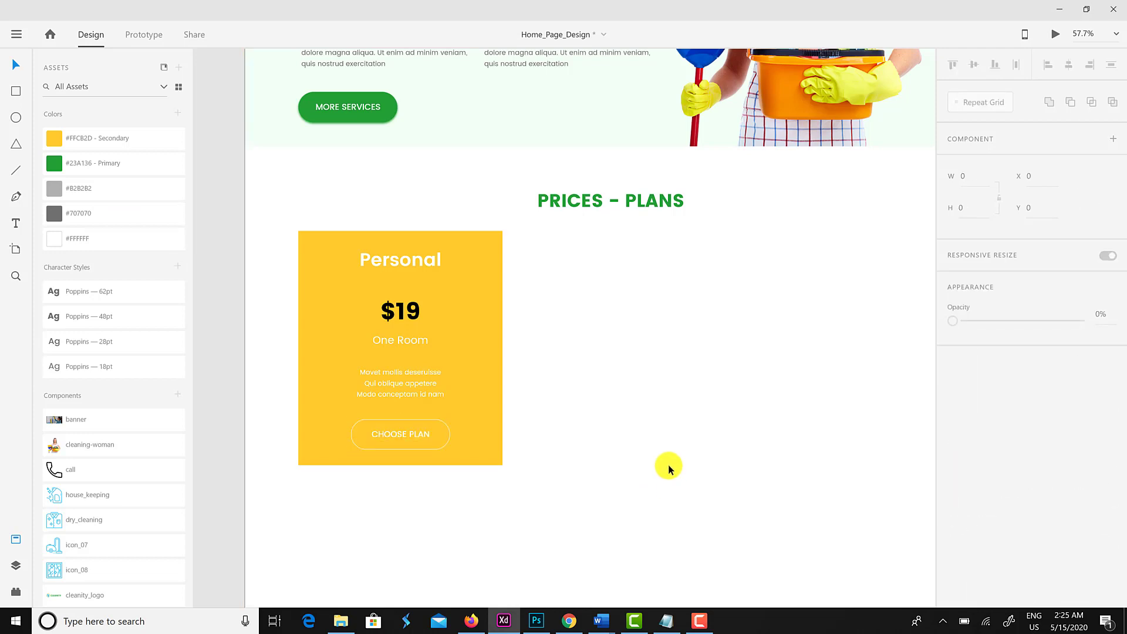
Show the artboard's layout grid and use Repeat Grid on the whole Personal card to make a row of three cards.
{"action": "left_click", "coordinate": [682, 471]}
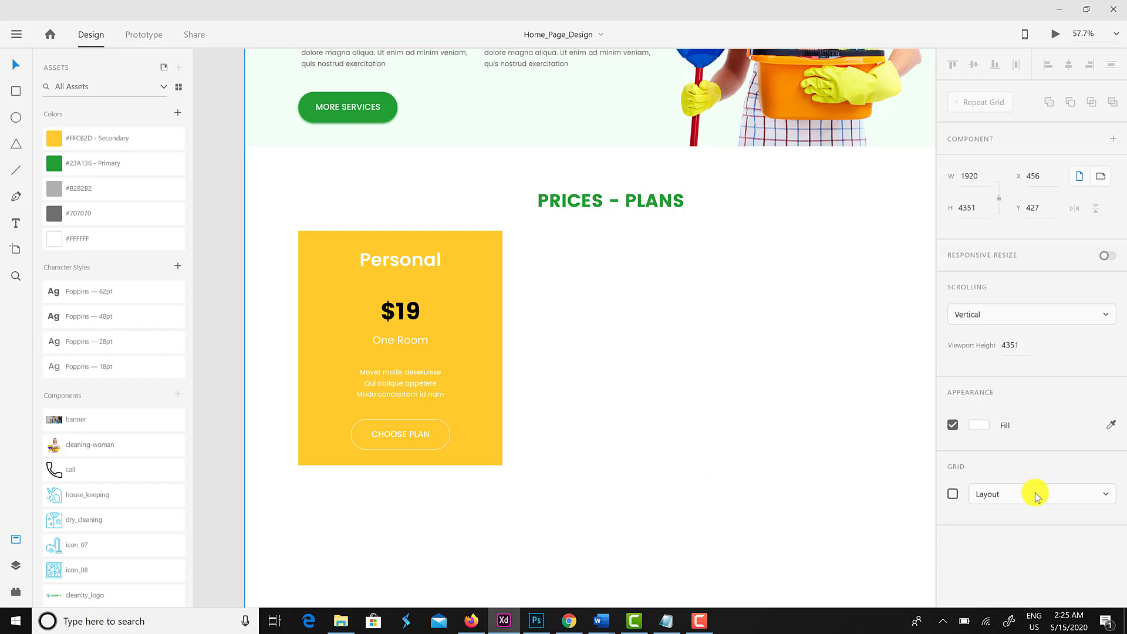
{"action": "left_click", "coordinate": [952, 494]}
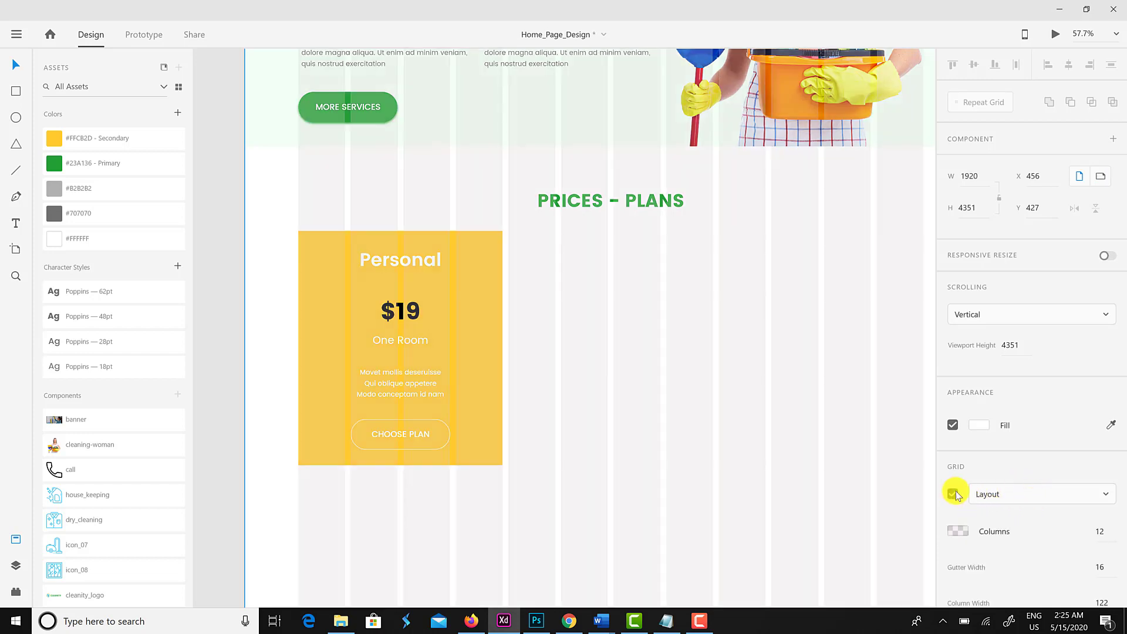
{"action": "left_click", "coordinate": [318, 261]}
{"action": "left_click_drag", "start_coordinate": [547, 497], "coordinate": [372, 268]}
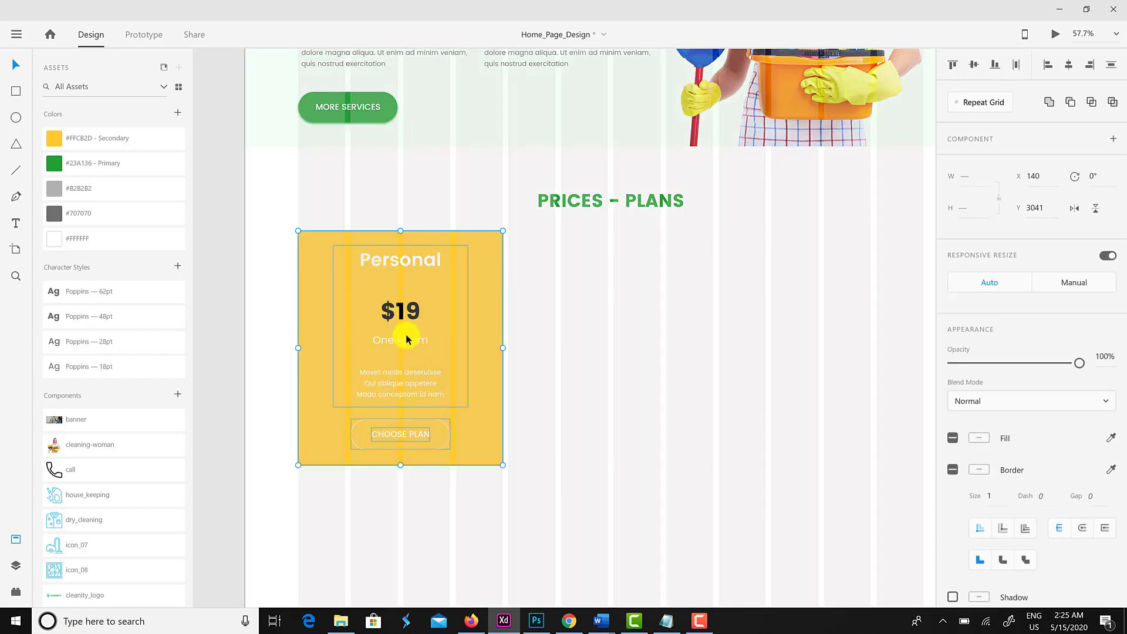
{"action": "left_click", "coordinate": [982, 109]}
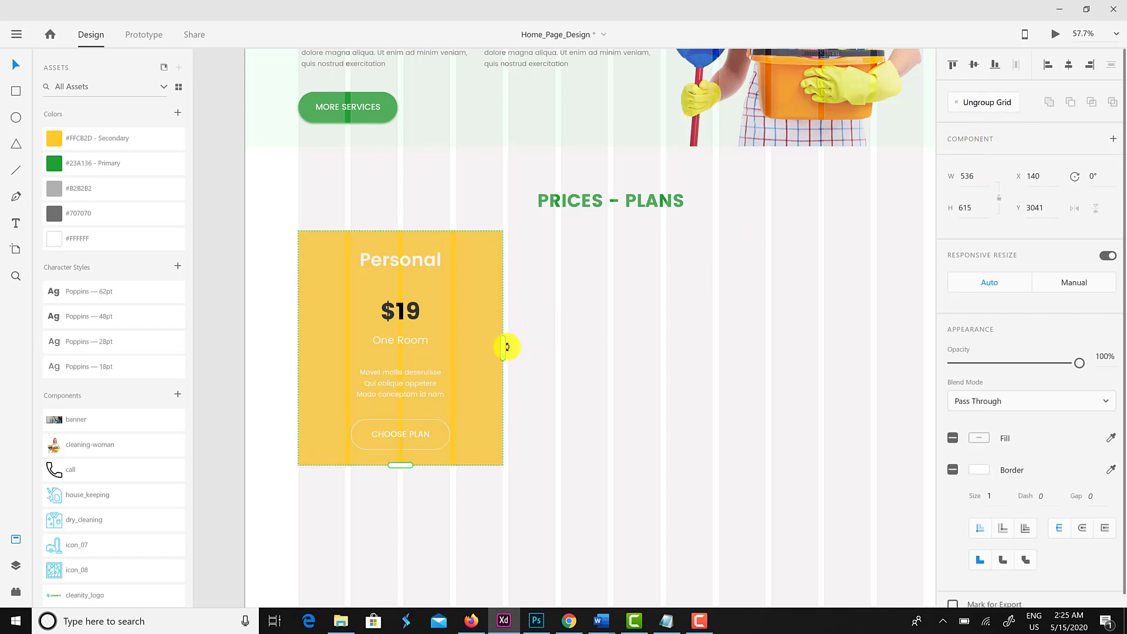
{"action": "left_click_drag", "start_coordinate": [505, 353], "coordinate": [924, 428]}
{"action": "left_click", "coordinate": [755, 519]}
{"action": "scroll", "coordinate": [759, 516], "scroll_direction": "down", "scroll_amount": 5}
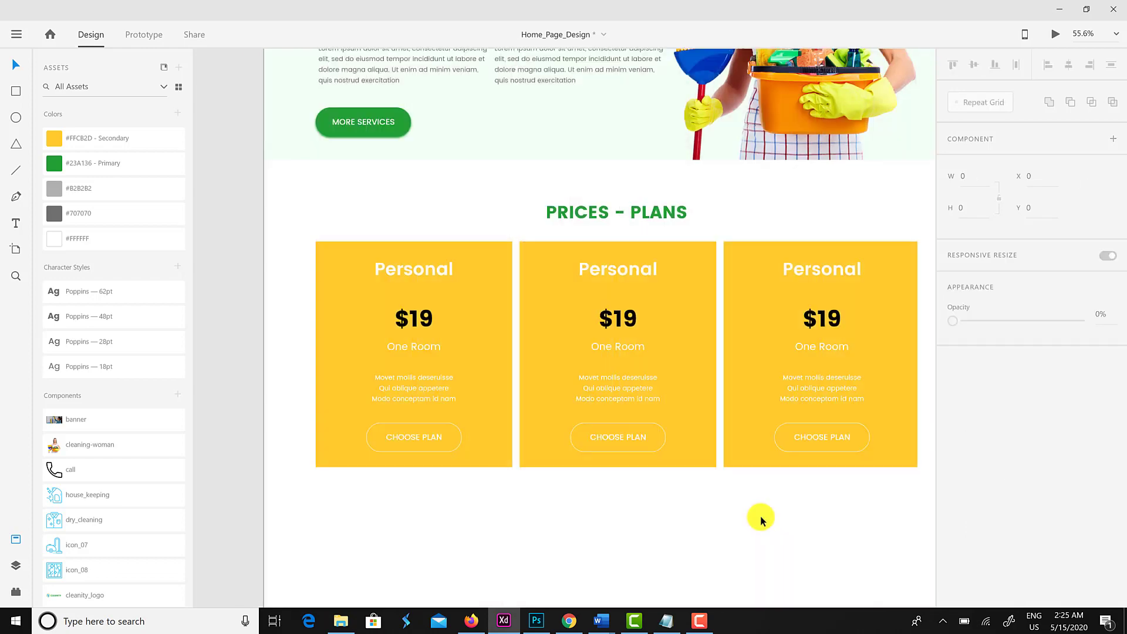
Ungroup the repeat grid of pricing cards so each card can be edited separately.
{"action": "left_click", "coordinate": [617, 374]}
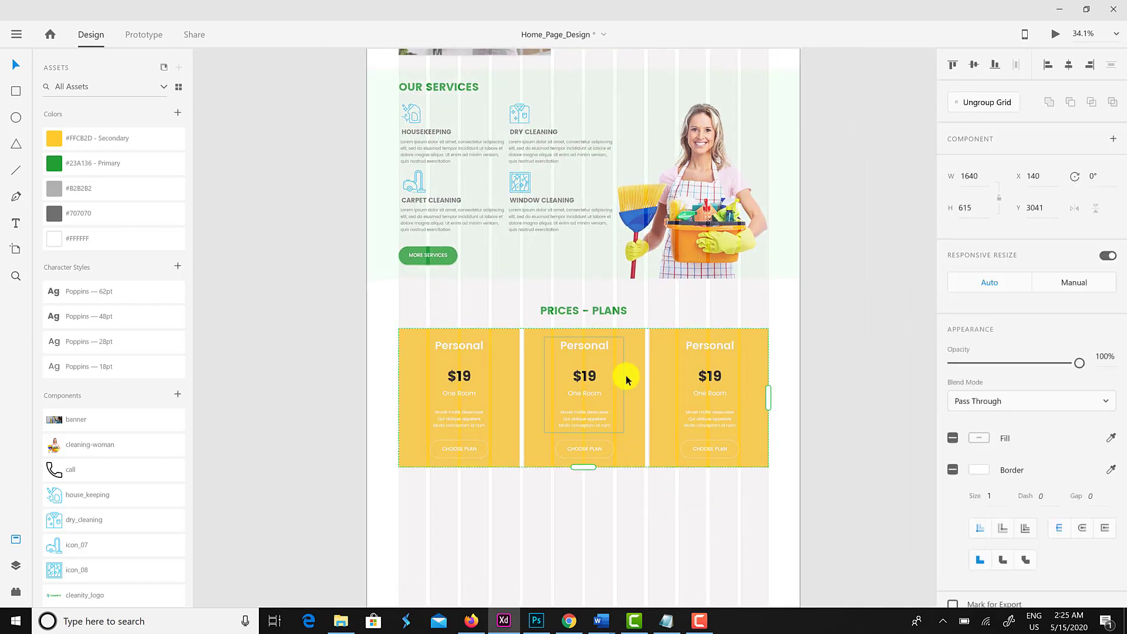
{"action": "double_click", "coordinate": [626, 375]}
{"action": "left_click", "coordinate": [709, 517]}
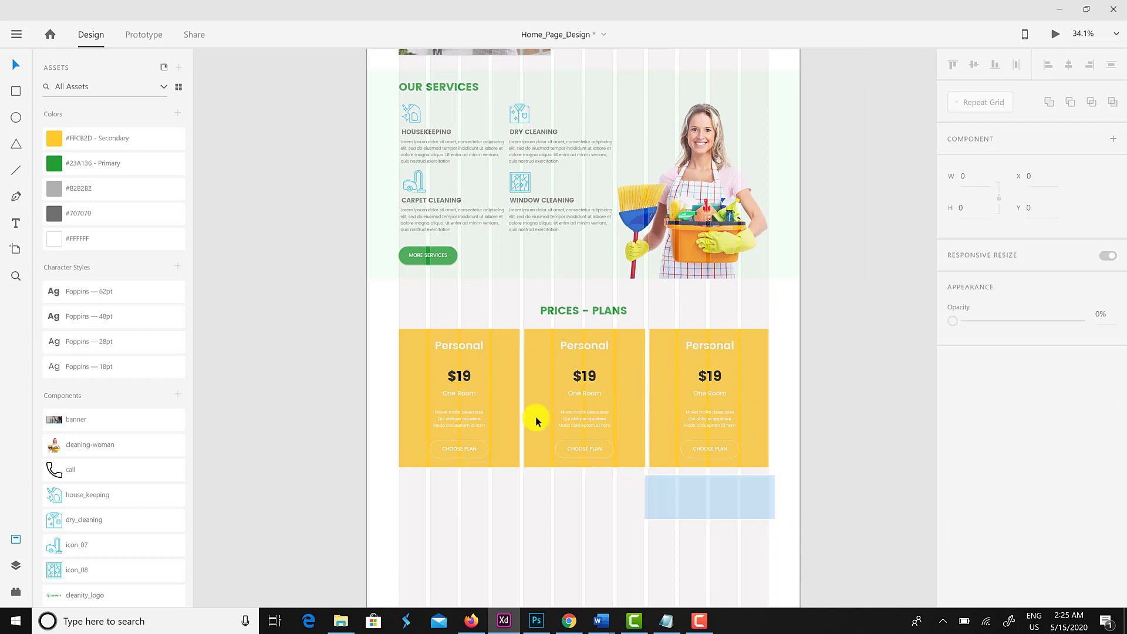
{"action": "left_click", "coordinate": [536, 420]}
{"action": "left_click", "coordinate": [984, 102]}
{"action": "left_click", "coordinate": [717, 495]}
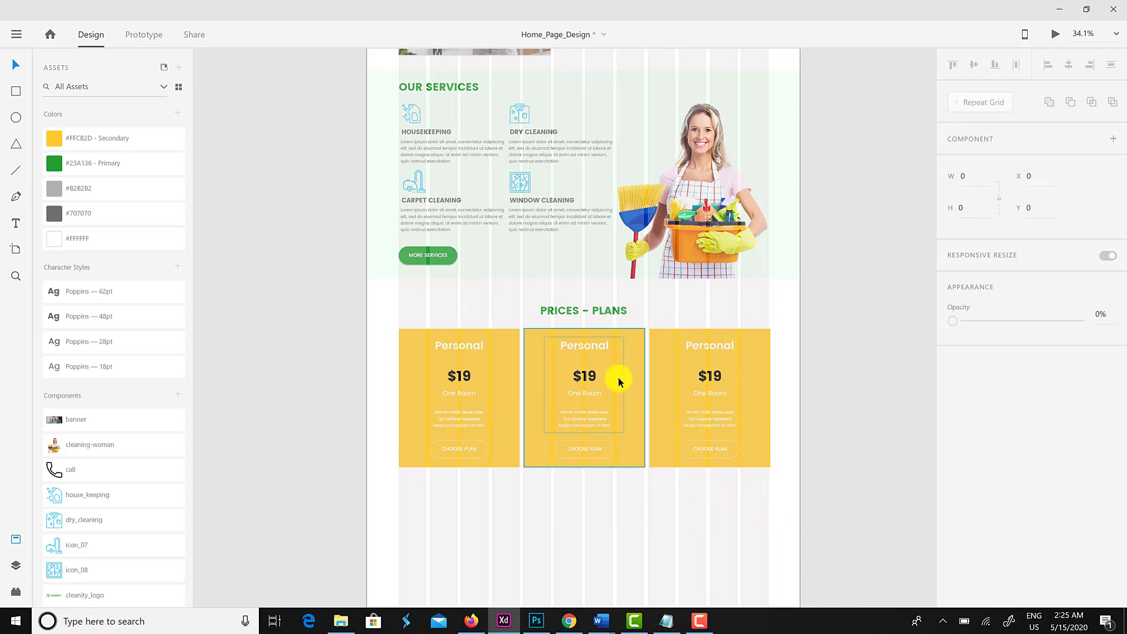
Fill the middle card's background with Primary #23A136 and the third card's background with blue.
{"action": "double_click", "coordinate": [629, 386]}
{"action": "left_click", "coordinate": [81, 164]}
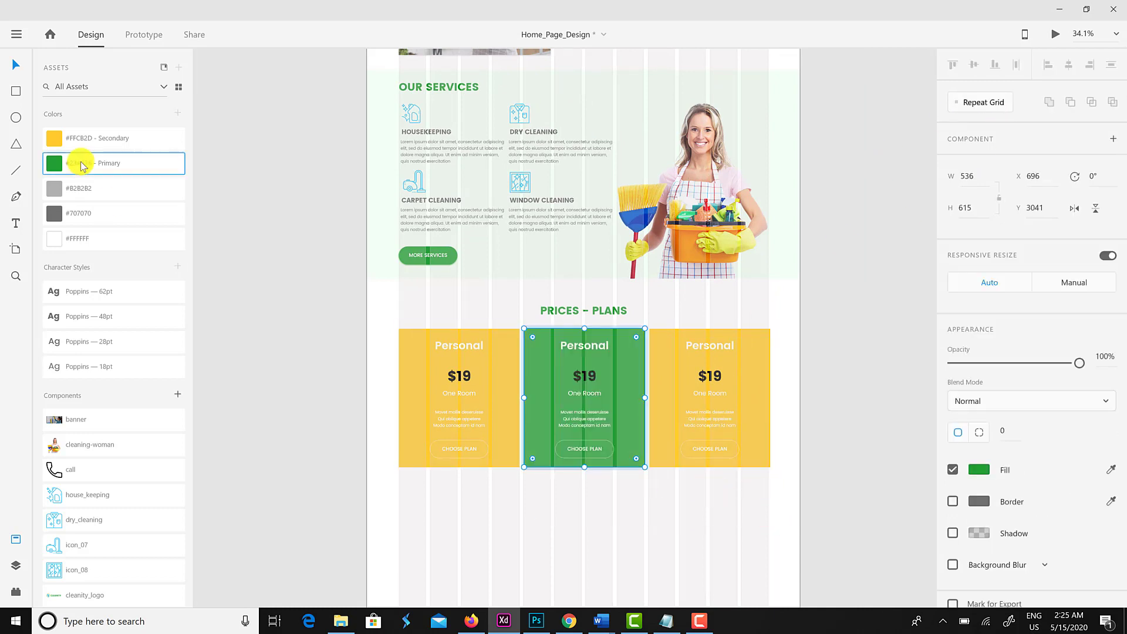
{"action": "left_click", "coordinate": [721, 386]}
{"action": "double_click", "coordinate": [755, 377]}
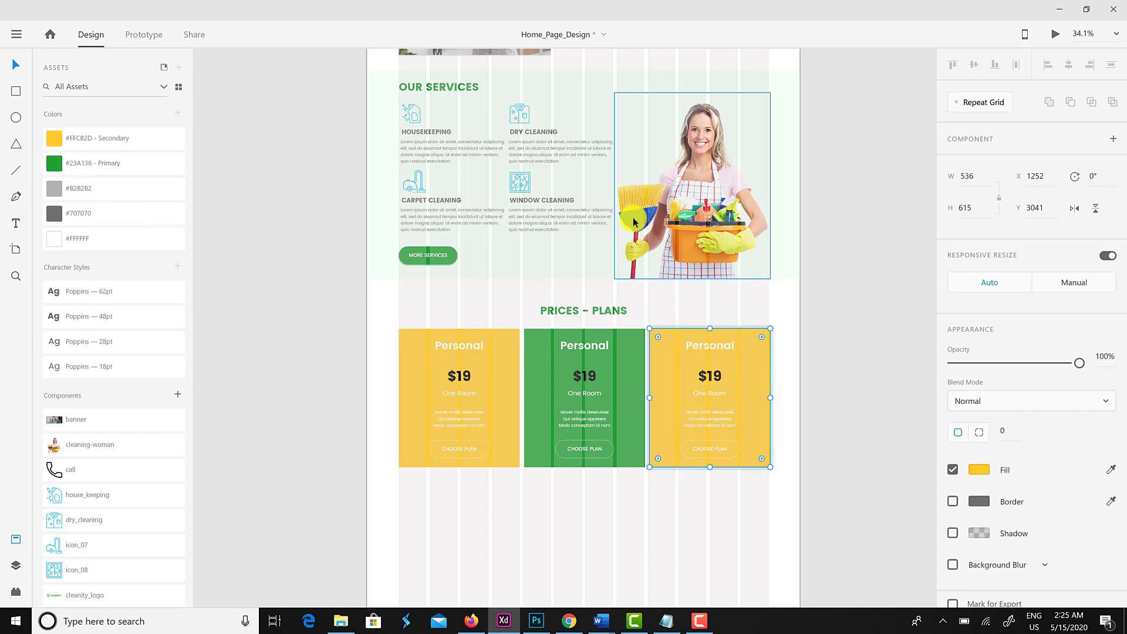
{"action": "key", "text": "ctrl+z"}
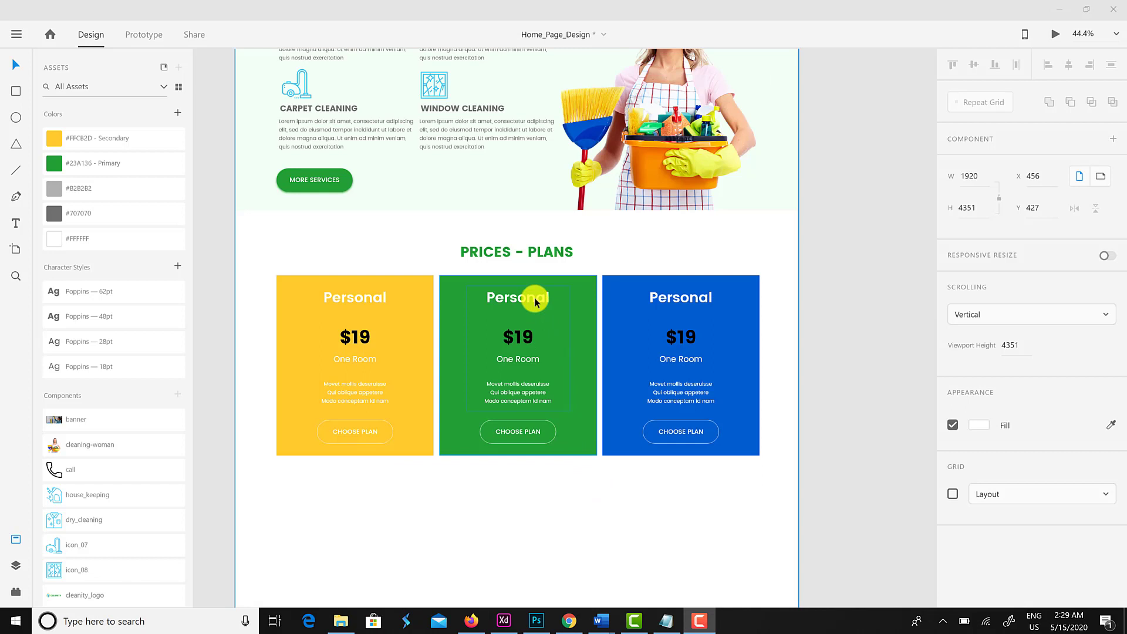
Retitle the green middle card as Professional.
{"action": "double_click", "coordinate": [535, 299]}
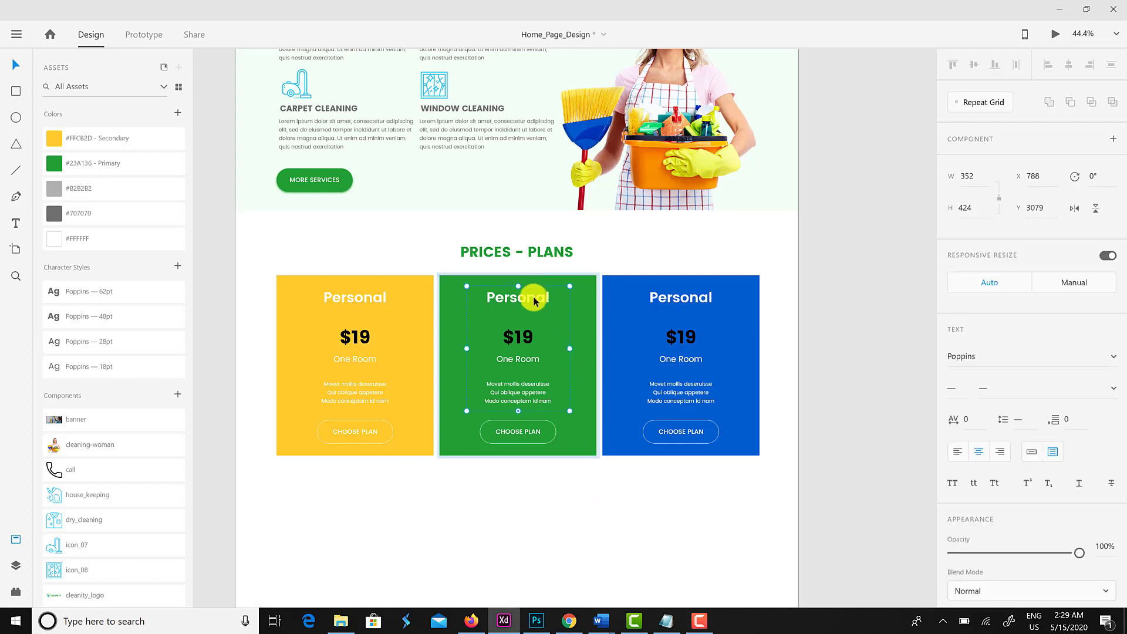
{"action": "double_click", "coordinate": [532, 298]}
{"action": "type", "text": "PR"}
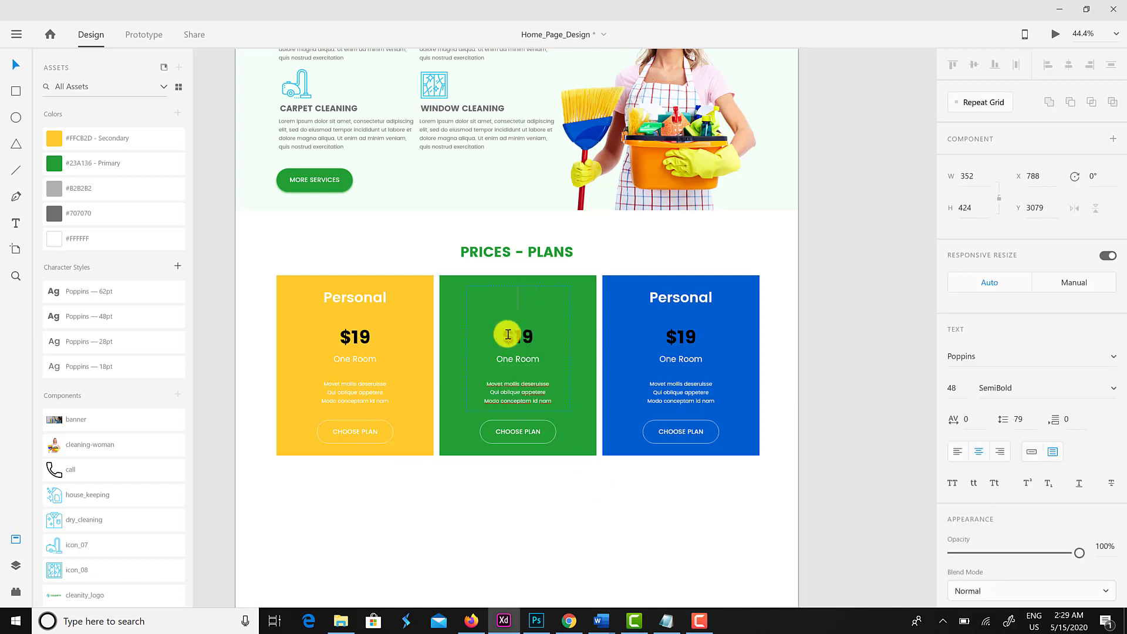
{"action": "type", "text": "ofessional"}
Retitle the blue third card as Premium.
{"action": "left_click", "coordinate": [667, 298]}
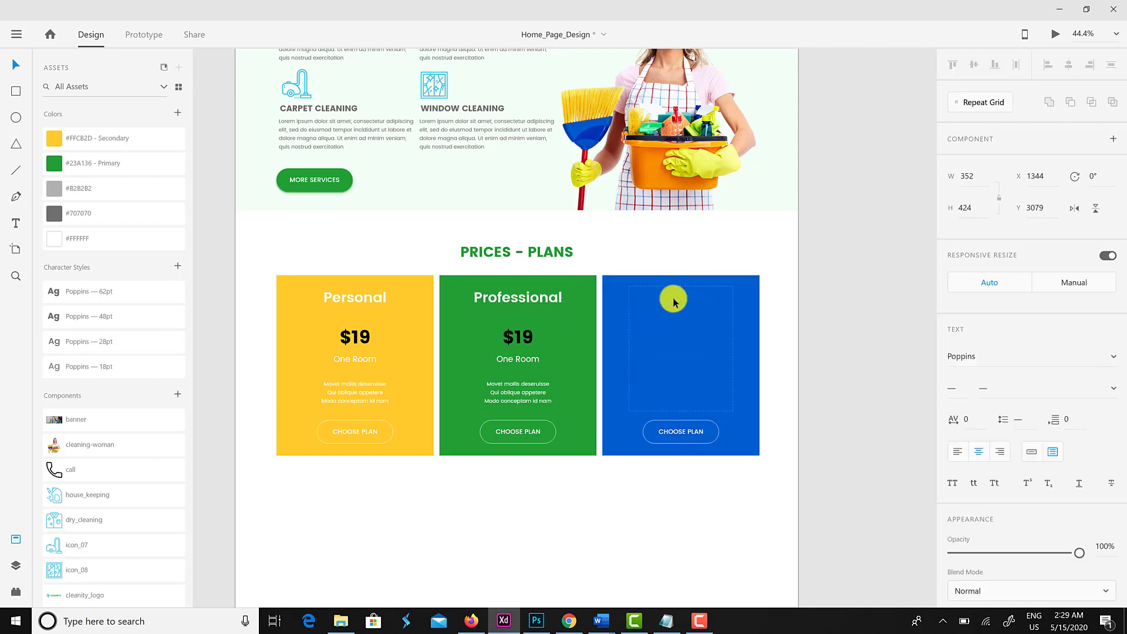
{"action": "double_click", "coordinate": [673, 298]}
{"action": "type", "text": "Pre"}
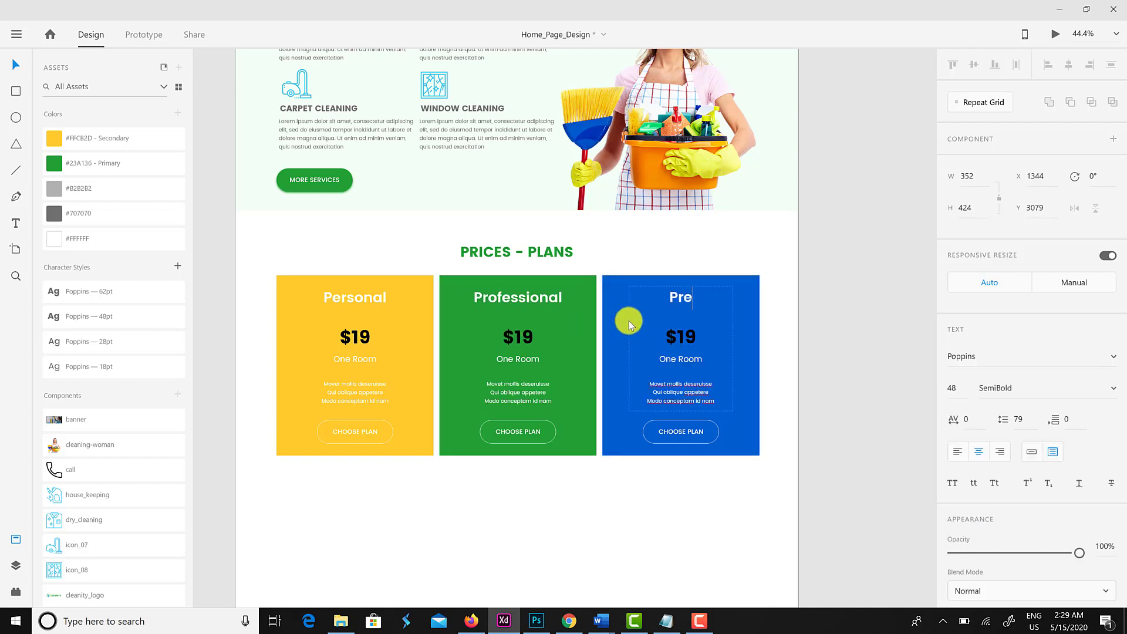
{"action": "type", "text": "mium"}
Change the Professional card's price to $30 and the Premium card's price to $50.
{"action": "left_click", "coordinate": [531, 342]}
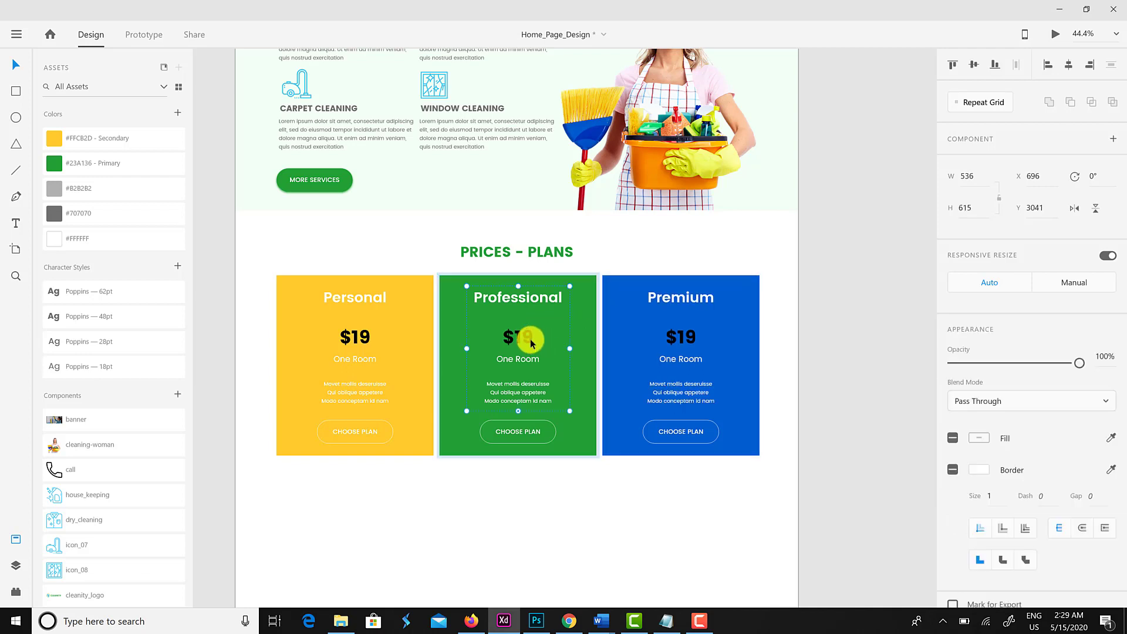
{"action": "double_click", "coordinate": [532, 342]}
{"action": "left_click_drag", "start_coordinate": [516, 336], "coordinate": [551, 336]}
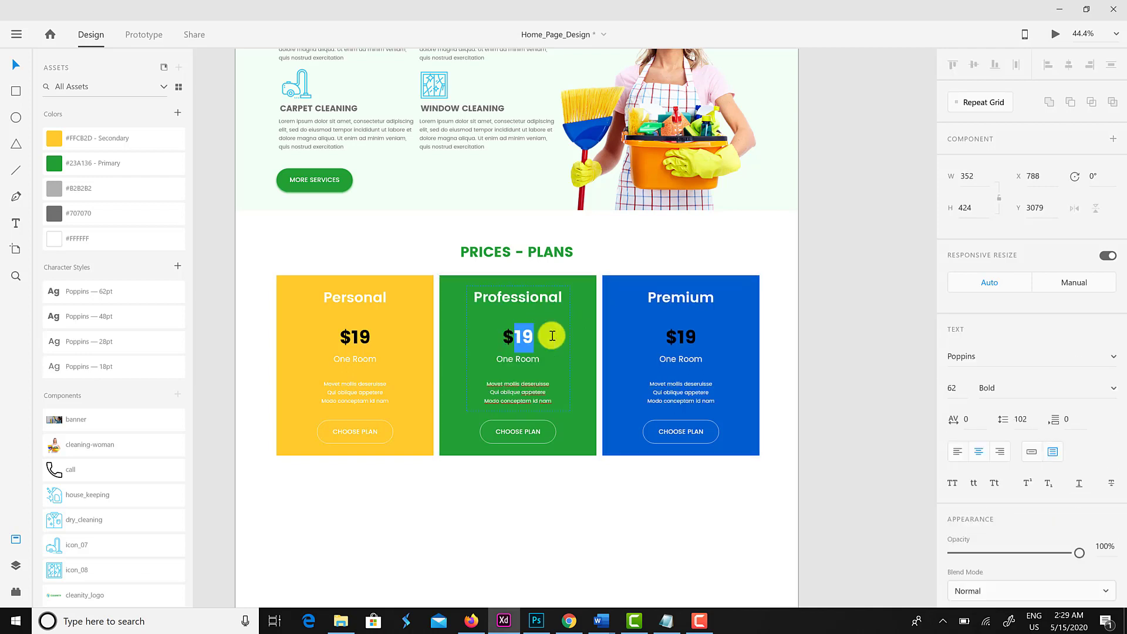
{"action": "left_click", "coordinate": [683, 335]}
{"action": "double_click", "coordinate": [681, 337]}
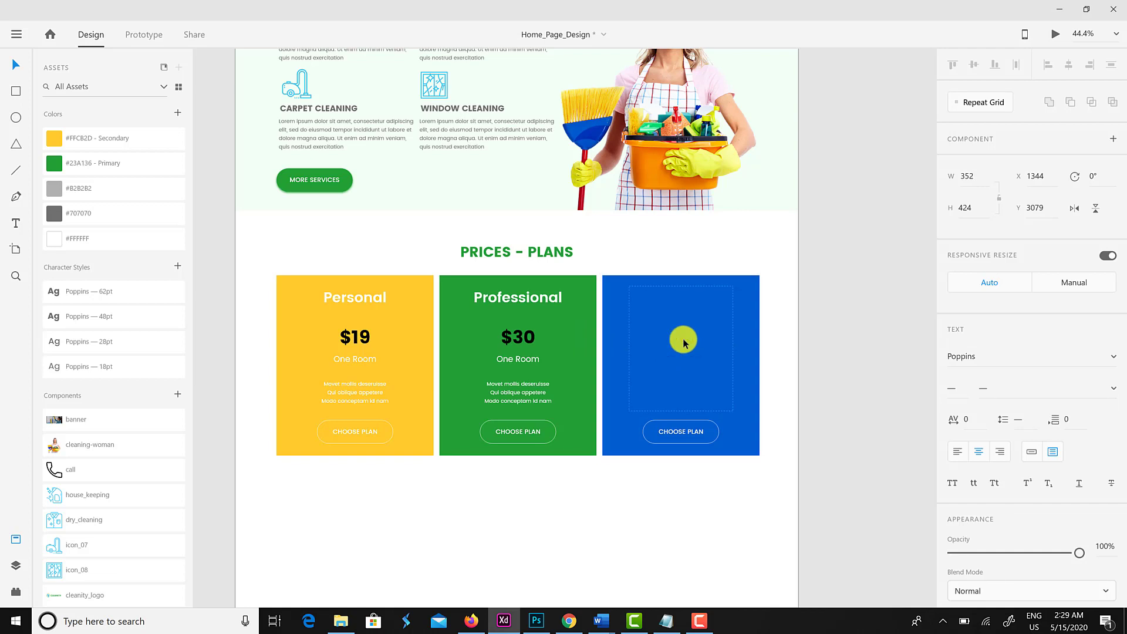
{"action": "left_click_drag", "start_coordinate": [682, 339], "coordinate": [695, 339]}
{"action": "type", "text": "50"}
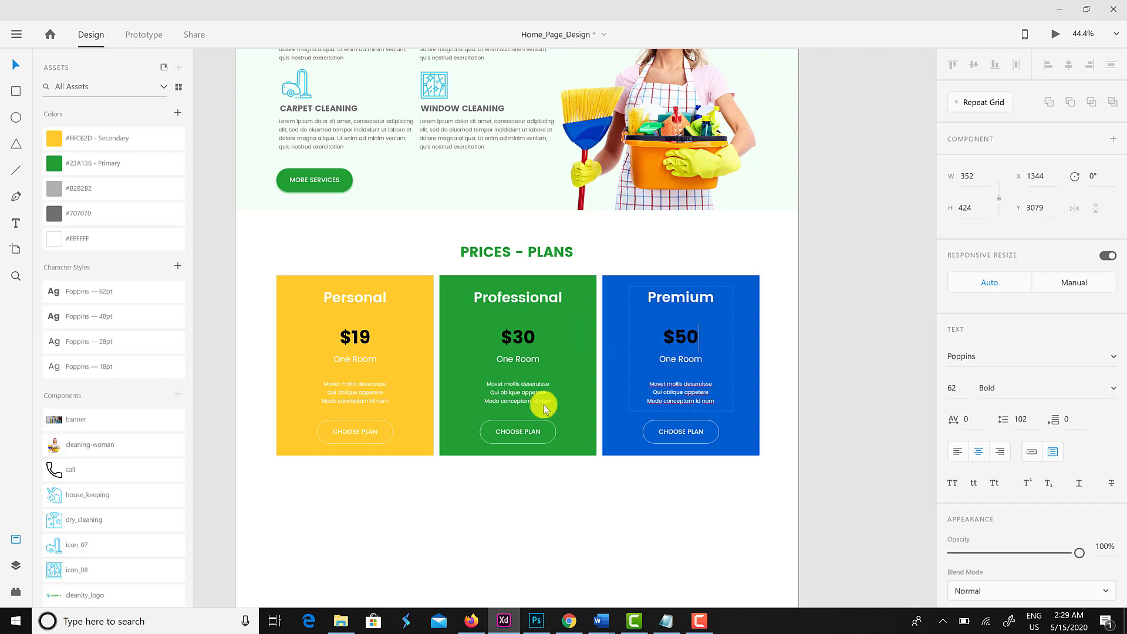
Change the room label on the green Professional card to "Two Room".
{"action": "left_click", "coordinate": [505, 361]}
{"action": "left_click", "coordinate": [508, 363]}
{"action": "double_click", "coordinate": [509, 362]}
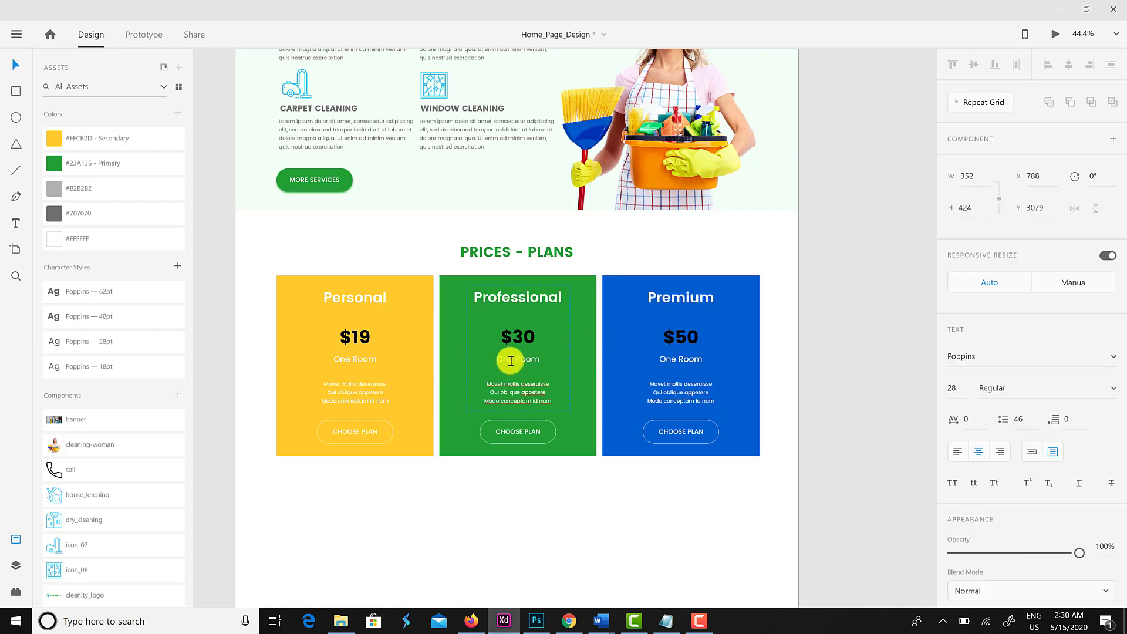
{"action": "left_click_drag", "start_coordinate": [499, 359], "coordinate": [445, 379]}
{"action": "type", "text": "T"}
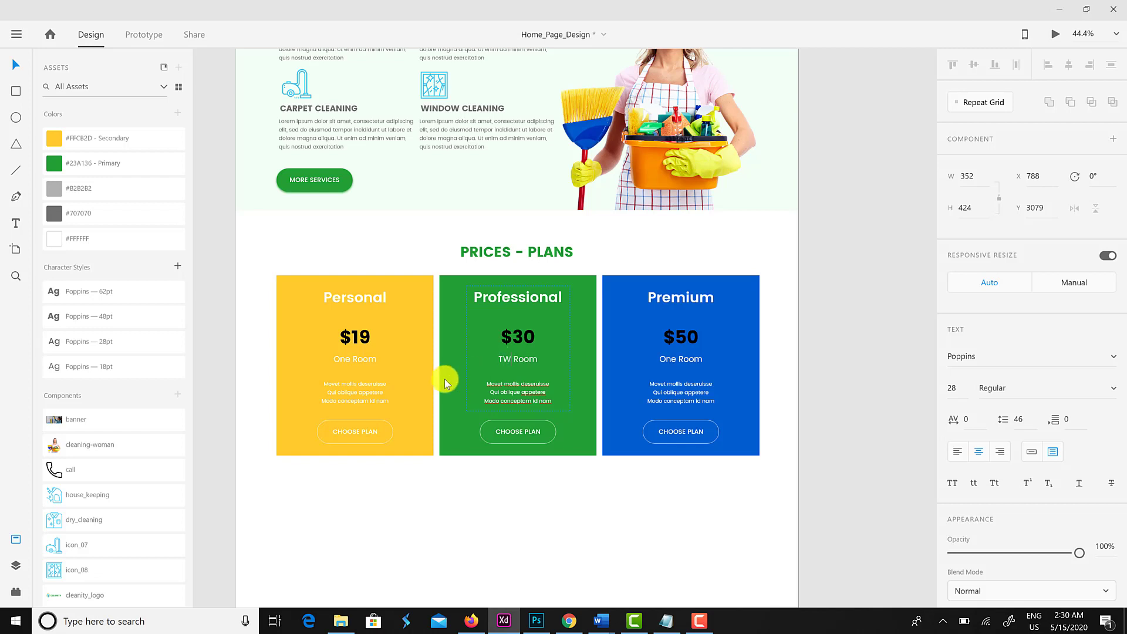
{"action": "type", "text": "wo"}
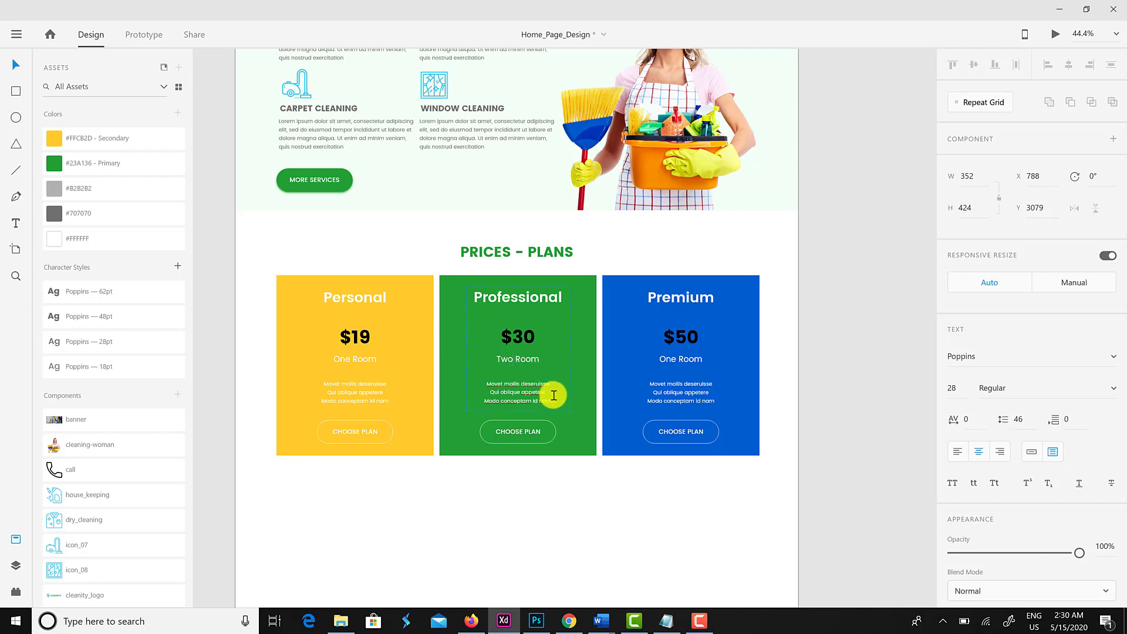
Change the room label on the blue Premium card to "FIVE ABOVE".
{"action": "left_click", "coordinate": [675, 365]}
{"action": "double_click", "coordinate": [674, 364]}
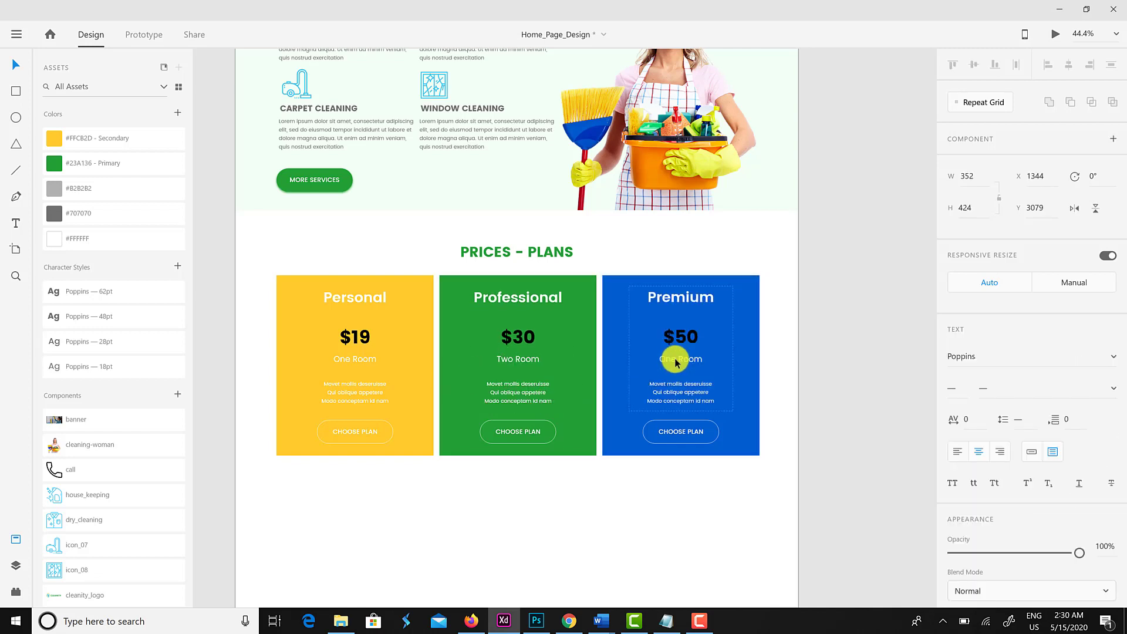
{"action": "double_click", "coordinate": [676, 362]}
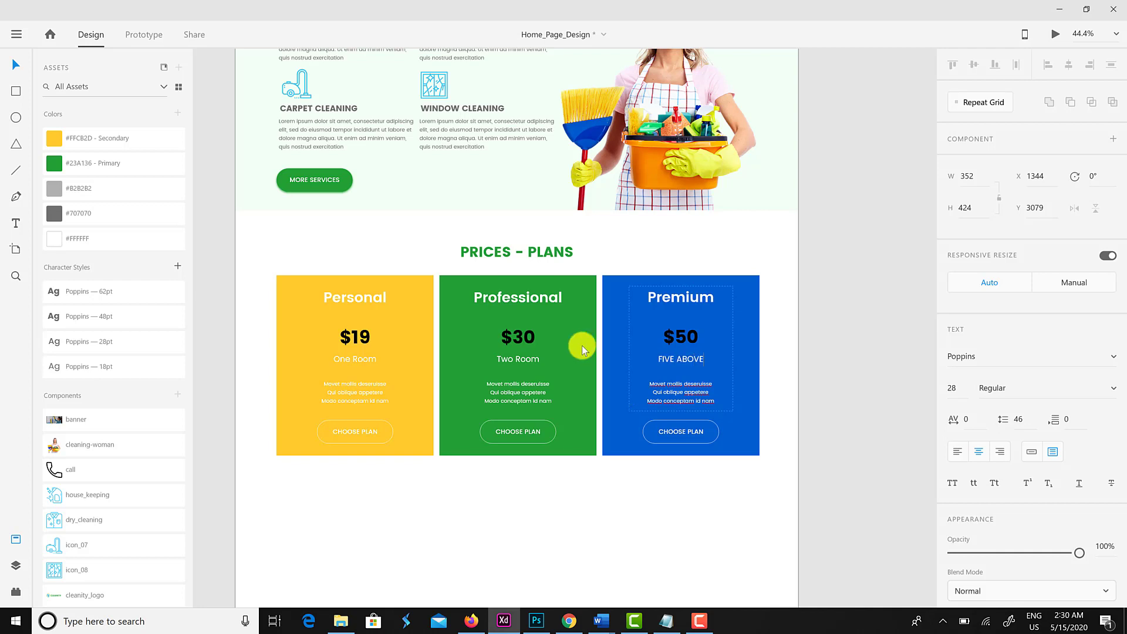
{"action": "left_click", "coordinate": [14, 63]}
{"action": "left_click", "coordinate": [552, 484]}
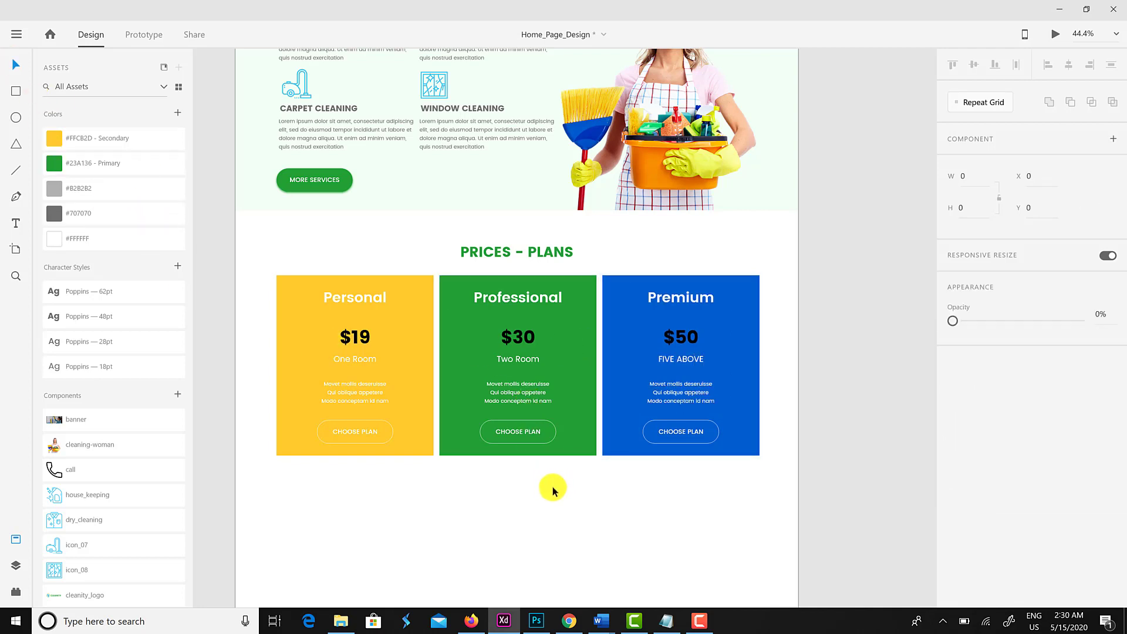
{"action": "double_click", "coordinate": [689, 336]}
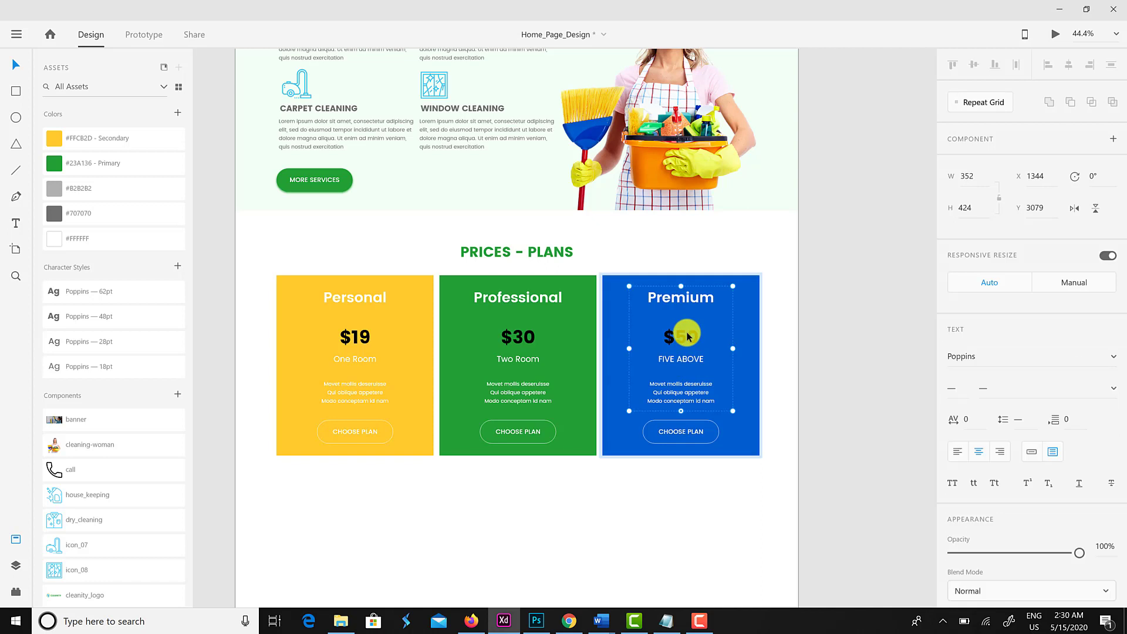
{"action": "left_click", "coordinate": [706, 497]}
Extend the artboard downward to a height of about 4883 and its viewport height to about 4863.
{"action": "scroll", "coordinate": [712, 498], "scroll_direction": "up", "scroll_amount": 2}
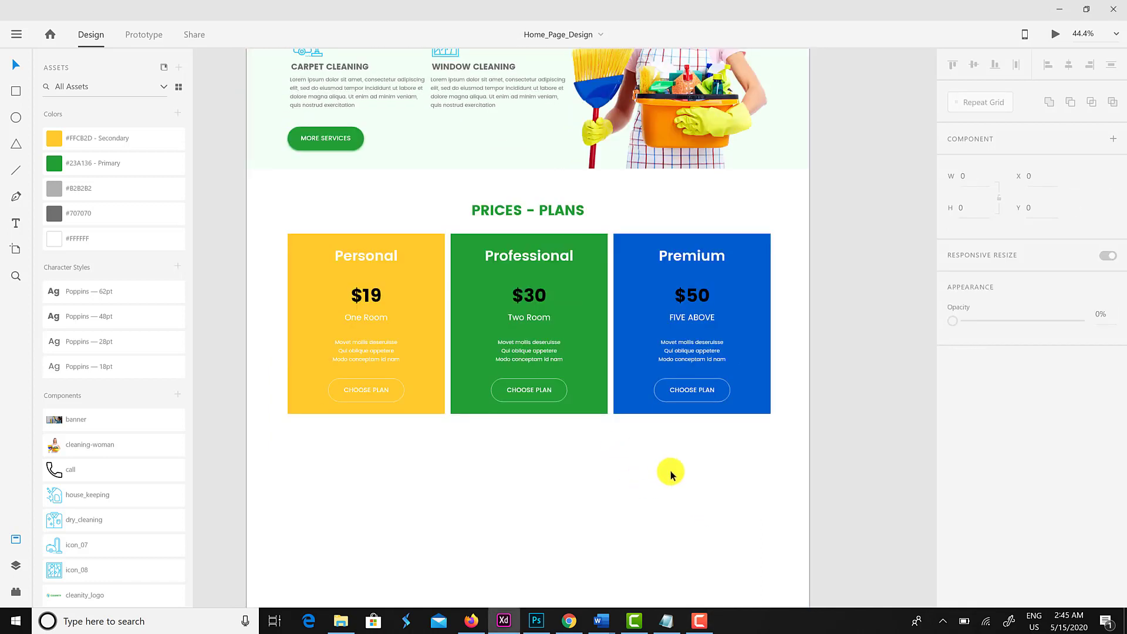
{"action": "left_click_drag", "start_coordinate": [704, 485], "coordinate": [676, 324]}
{"action": "left_click_drag", "start_coordinate": [514, 410], "coordinate": [516, 559]}
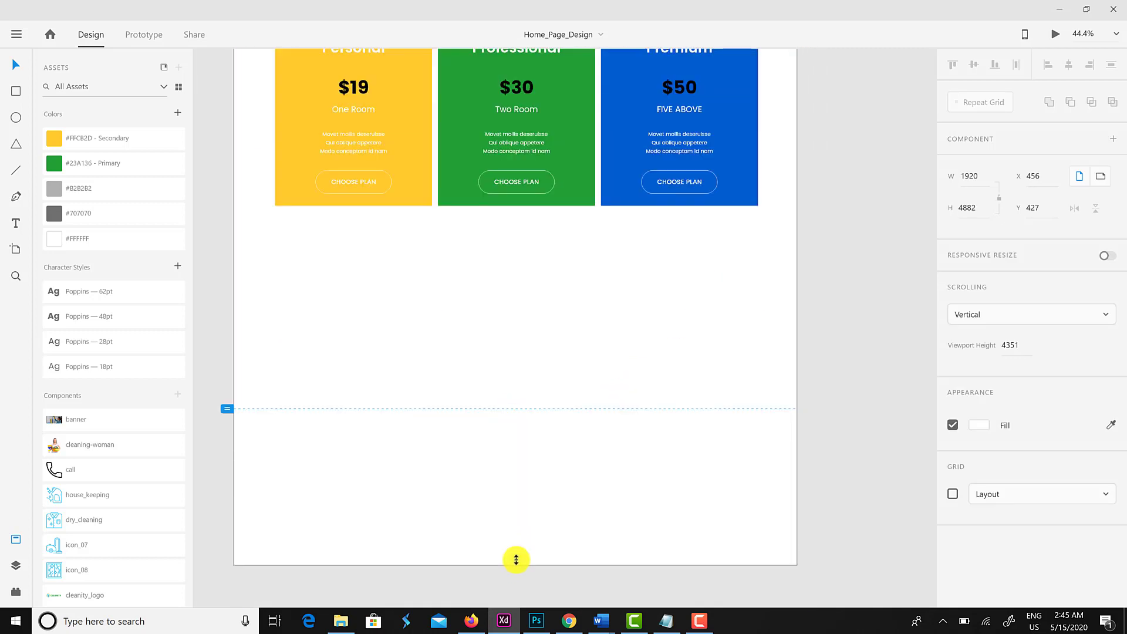
{"action": "left_click", "coordinate": [226, 408]}
{"action": "scroll", "coordinate": [442, 448], "scroll_direction": "up", "scroll_amount": 4}
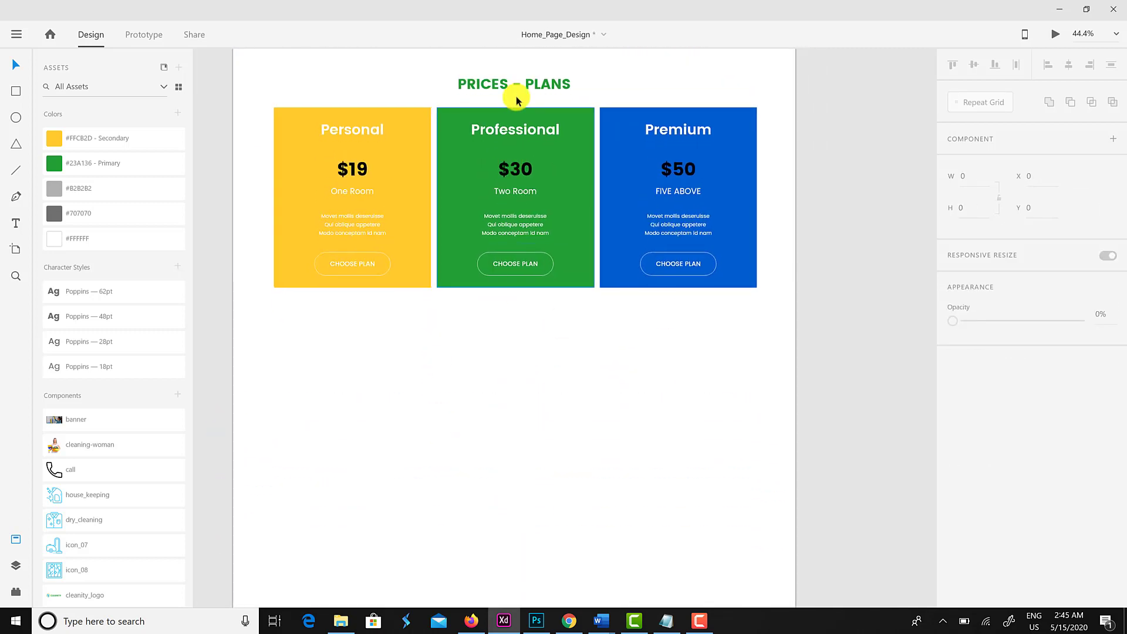
Duplicate the Prices - Plans heading below the cards, reword it as an uppercase "Client Testimonials" and centre it on the artboard.
{"action": "left_click_drag", "start_coordinate": [516, 96], "coordinate": [524, 334]}
{"action": "left_click_drag", "start_coordinate": [554, 395], "coordinate": [564, 480]}
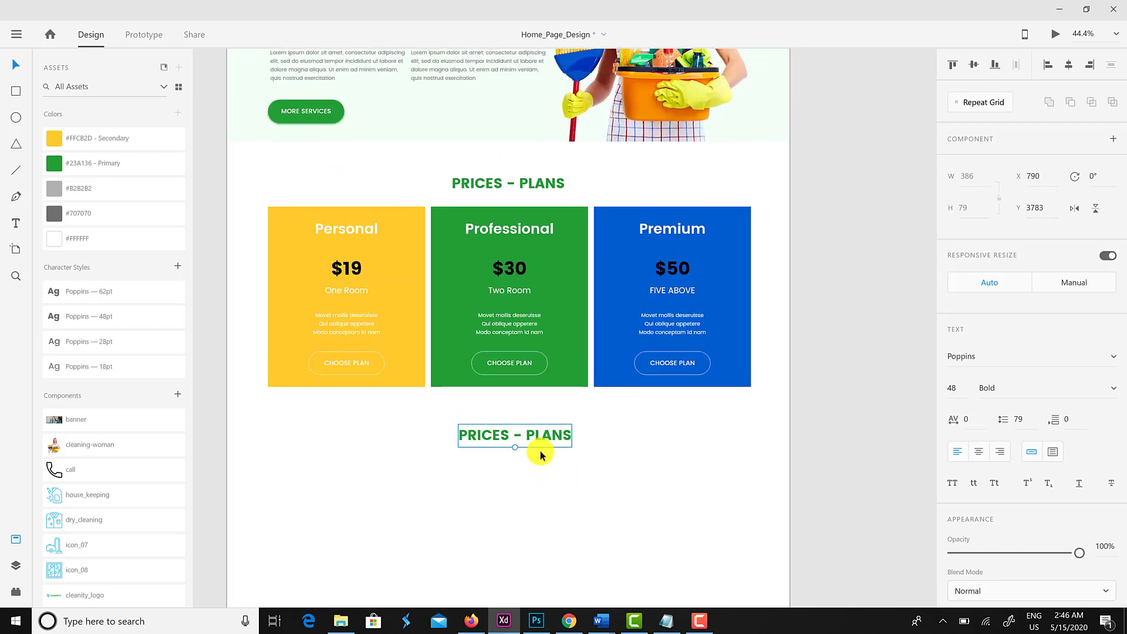
{"action": "double_click", "coordinate": [531, 435]}
{"action": "key", "text": "ctrl+a"}
{"action": "type", "text": "Client Testimonials"}
{"action": "key", "text": "ctrl+a"}
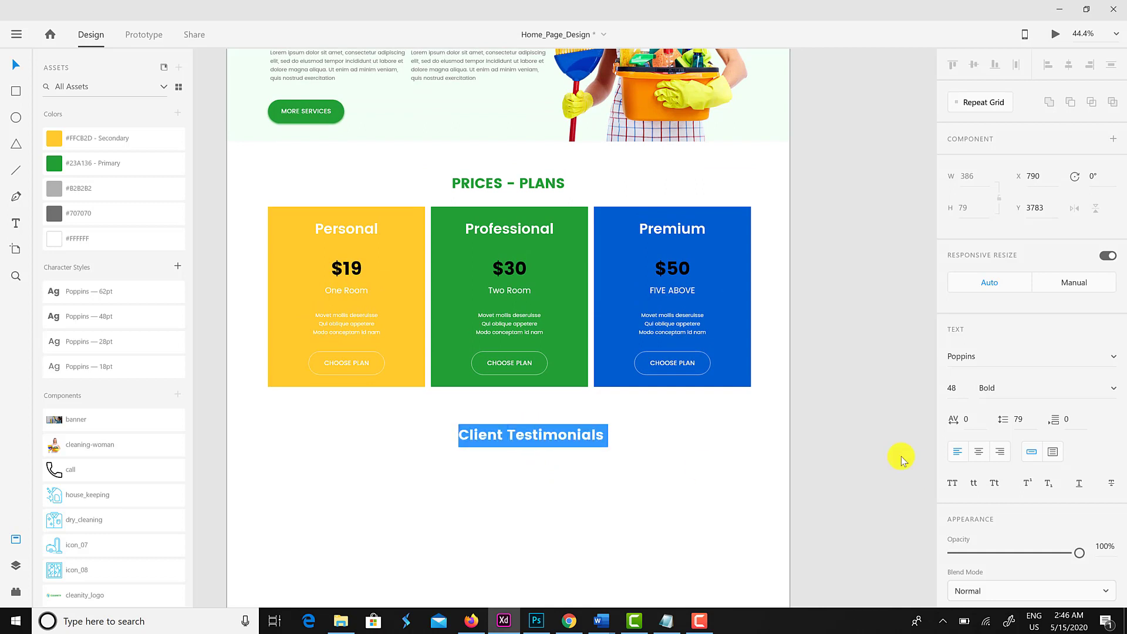
{"action": "left_click", "coordinate": [952, 483]}
{"action": "left_click", "coordinate": [16, 65]}
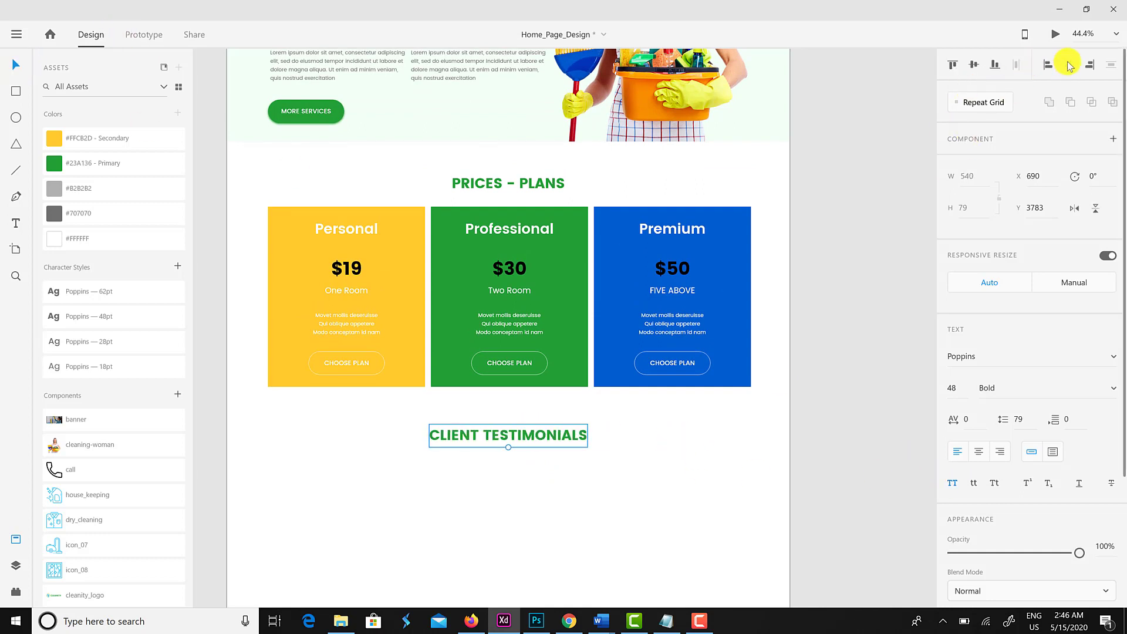
Show the artboard's layout grid and duplicate the Personal card below the Client Testimonials heading, widened to about 812.
{"action": "left_click", "coordinate": [685, 493]}
{"action": "scroll", "coordinate": [715, 417], "scroll_direction": "down", "scroll_amount": 3}
{"action": "left_click", "coordinate": [952, 494]}
{"action": "scroll", "coordinate": [734, 437], "scroll_direction": "down", "scroll_amount": 2}
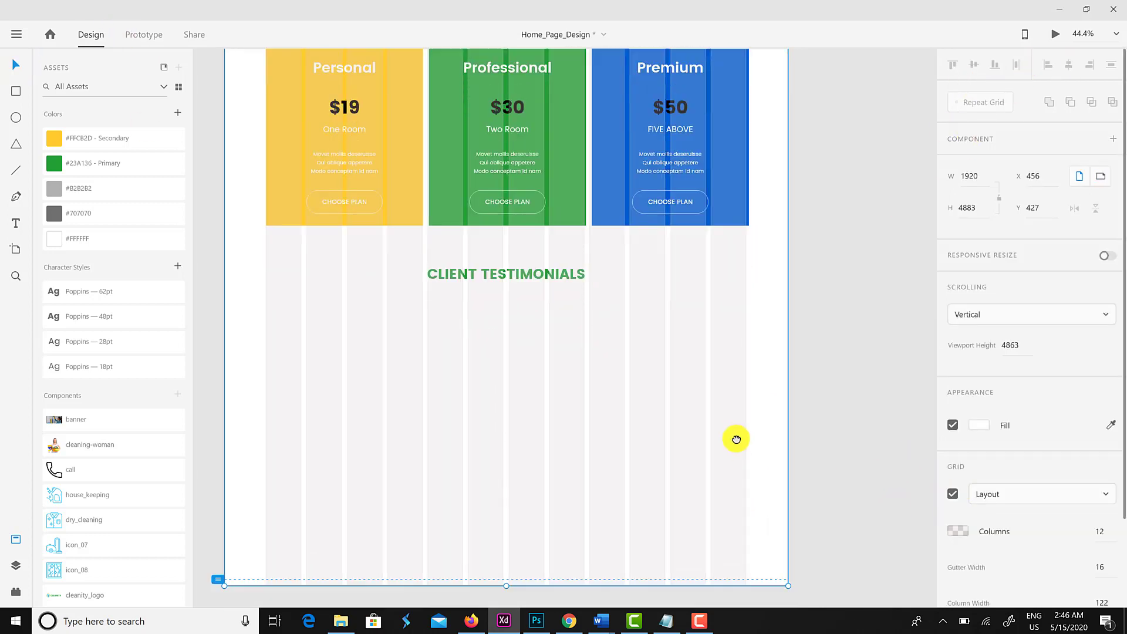
{"action": "left_click_drag", "start_coordinate": [414, 128], "coordinate": [503, 392]}
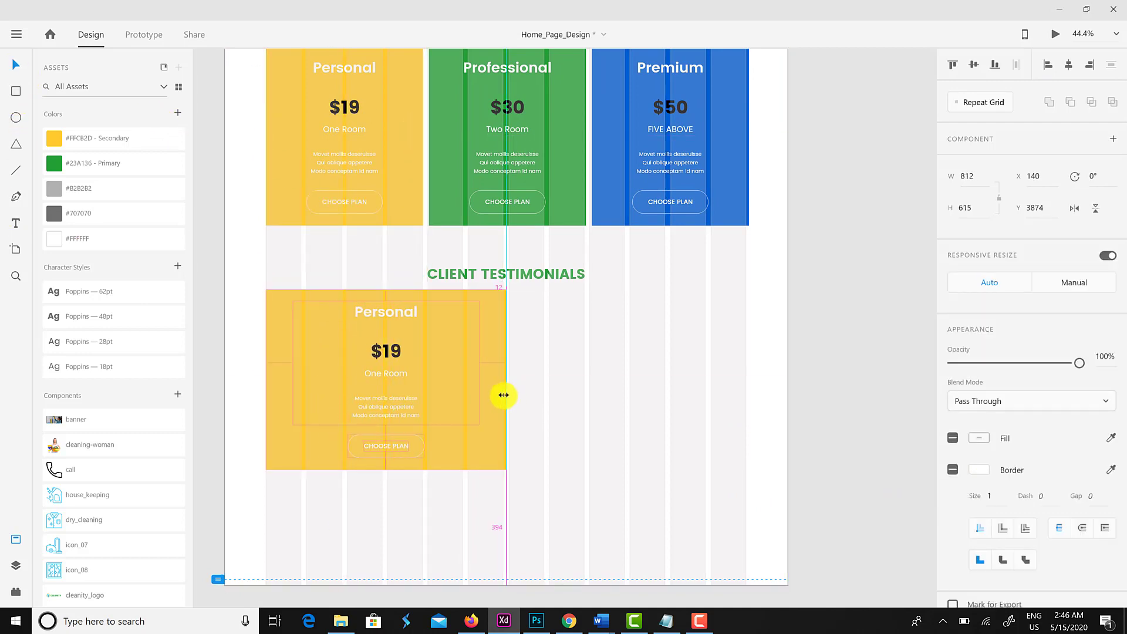
Reduce the copied card to a plain background about 380 high, filled with white #FFFFFF and given a shadow.
{"action": "double_click", "coordinate": [413, 452]}
{"action": "left_click_drag", "start_coordinate": [385, 469], "coordinate": [397, 385]}
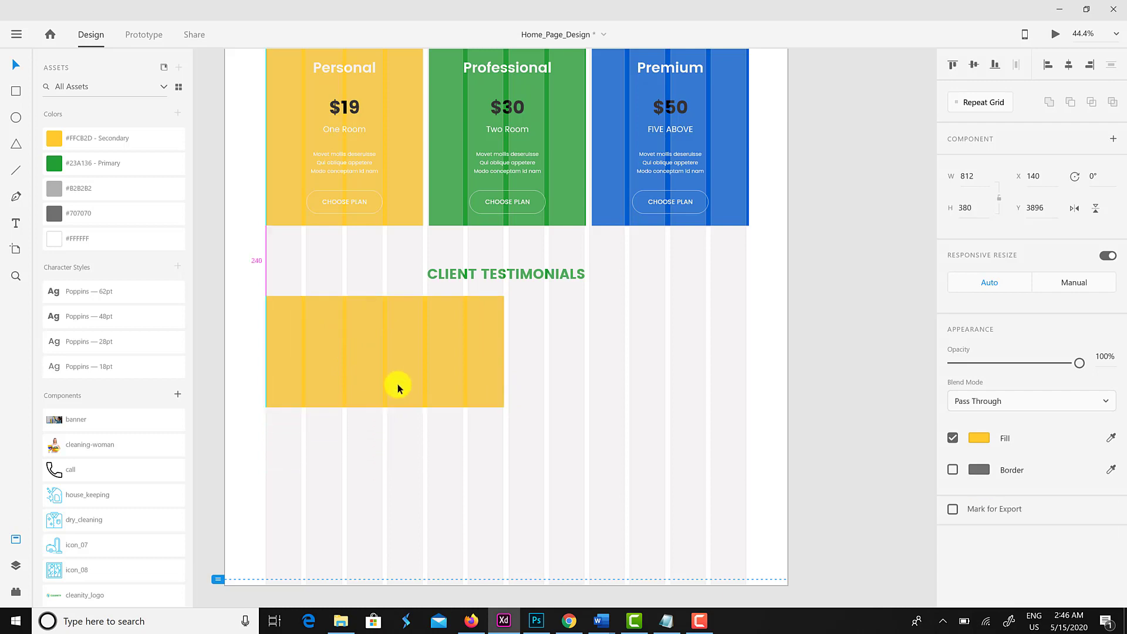
{"action": "left_click", "coordinate": [79, 238]}
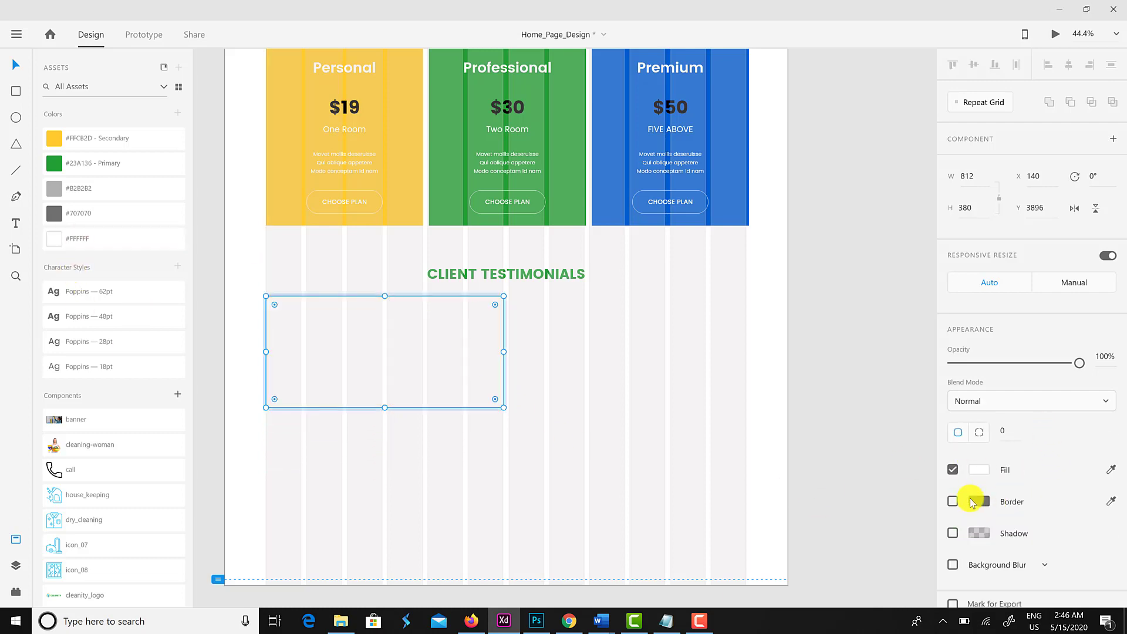
{"action": "left_click", "coordinate": [644, 474]}
{"action": "left_click", "coordinate": [498, 388]}
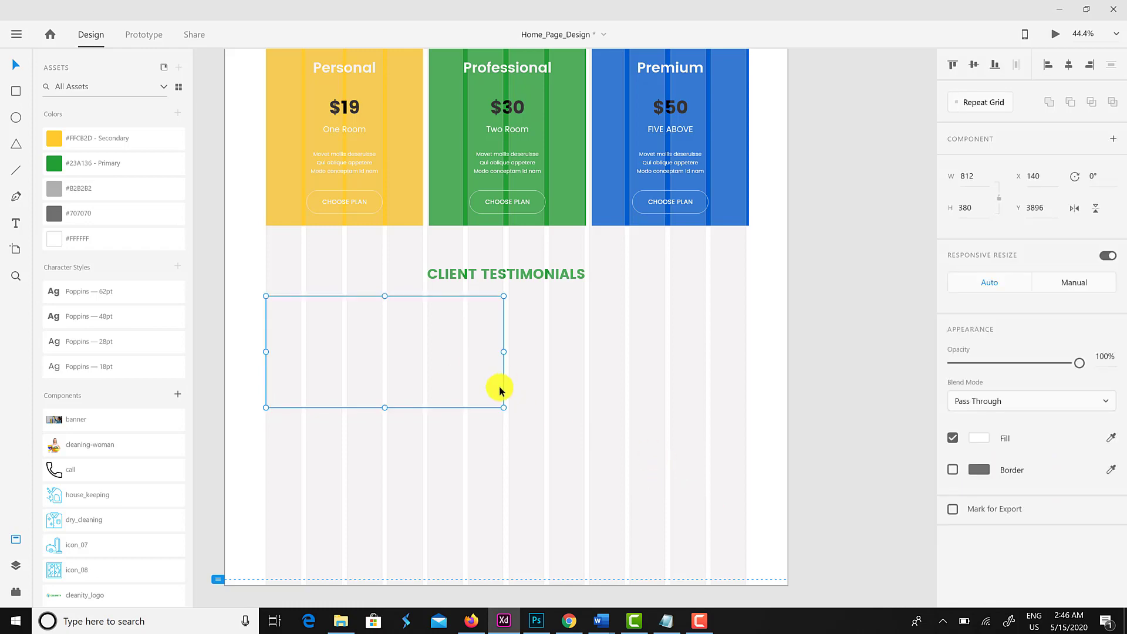
Place a Lorem ipsum paragraph in a text box about 752 wide inside the testimonial card.
{"action": "scroll", "coordinate": [500, 404], "scroll_direction": "up", "scroll_amount": 10}
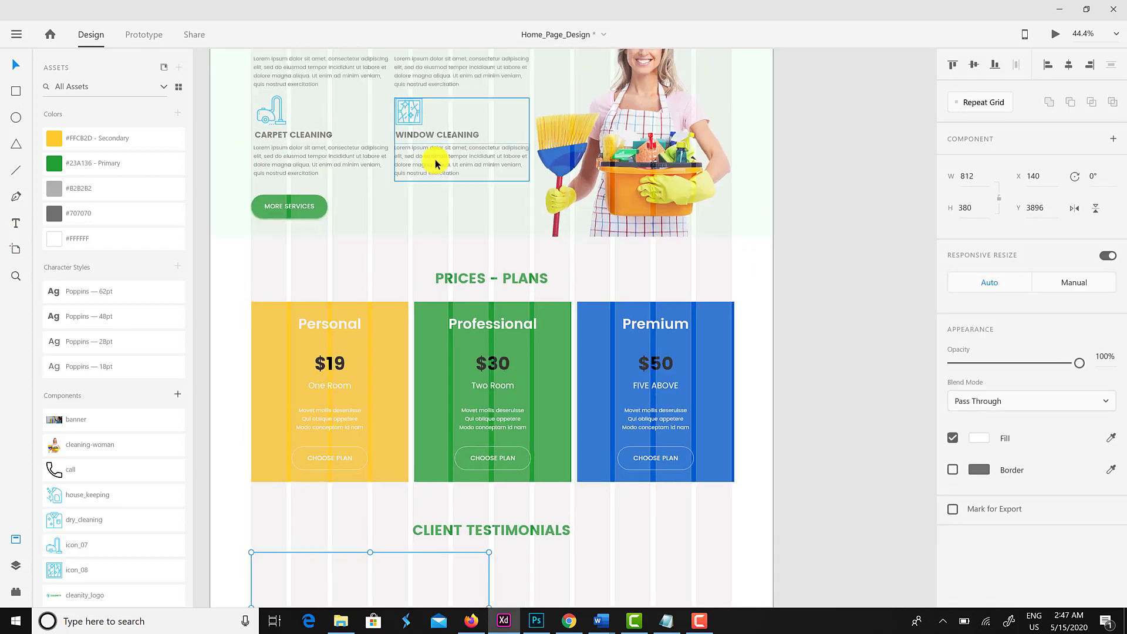
{"action": "left_click", "coordinate": [540, 141]}
{"action": "scroll", "coordinate": [671, 317], "scroll_direction": "down", "scroll_amount": 10}
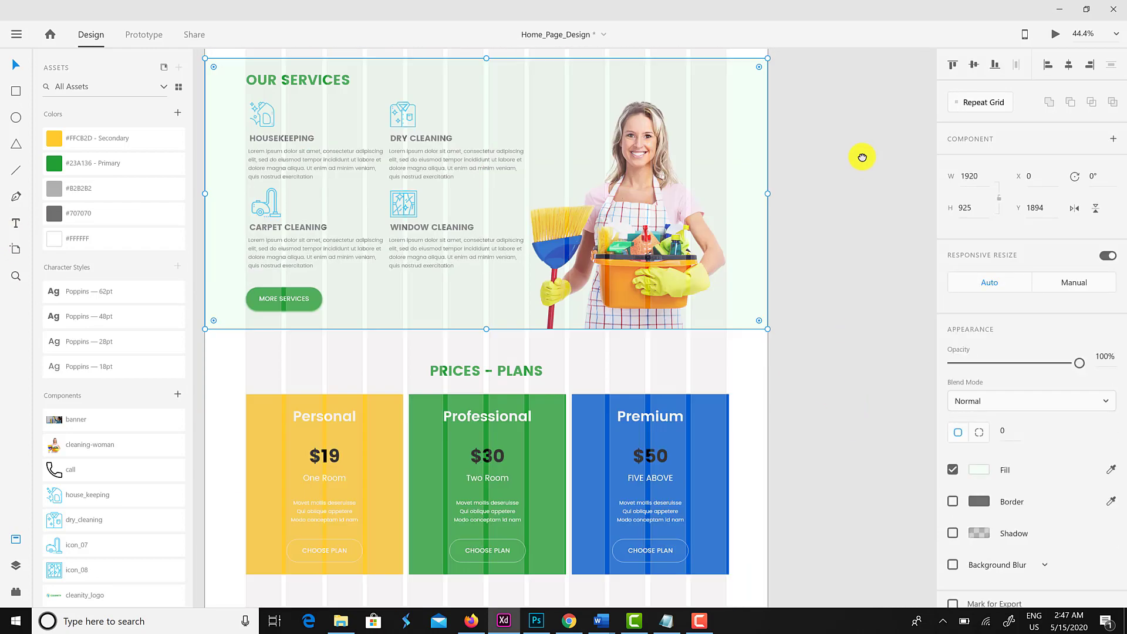
{"action": "left_click", "coordinate": [501, 403]}
{"action": "type", "text": "Lorem ipsum dolor sit amet, consectetur adipiscing elit, sed do eiusmod tempor incididunt ut labore et dolore magna aliqua. Ut enim ad minim veniam, quis nostrud exercitation ullamco laboris nisi ut aliquip ex ea commodo consequat. Duis aute irure dolor in reprehenderit in voluptate velit esse cillum dolore eu fugiat nulla pariatur. Excepteur sint occaecat cupidatat non proident, sunt in culpa qui officia deserunt mollit anim id est laborum"}
{"action": "left_click_drag", "start_coordinate": [521, 339], "coordinate": [427, 426]}
Hide the layout grid and shorten the testimonial card around its horizontally centred paragraph.
{"action": "left_click", "coordinate": [602, 420]}
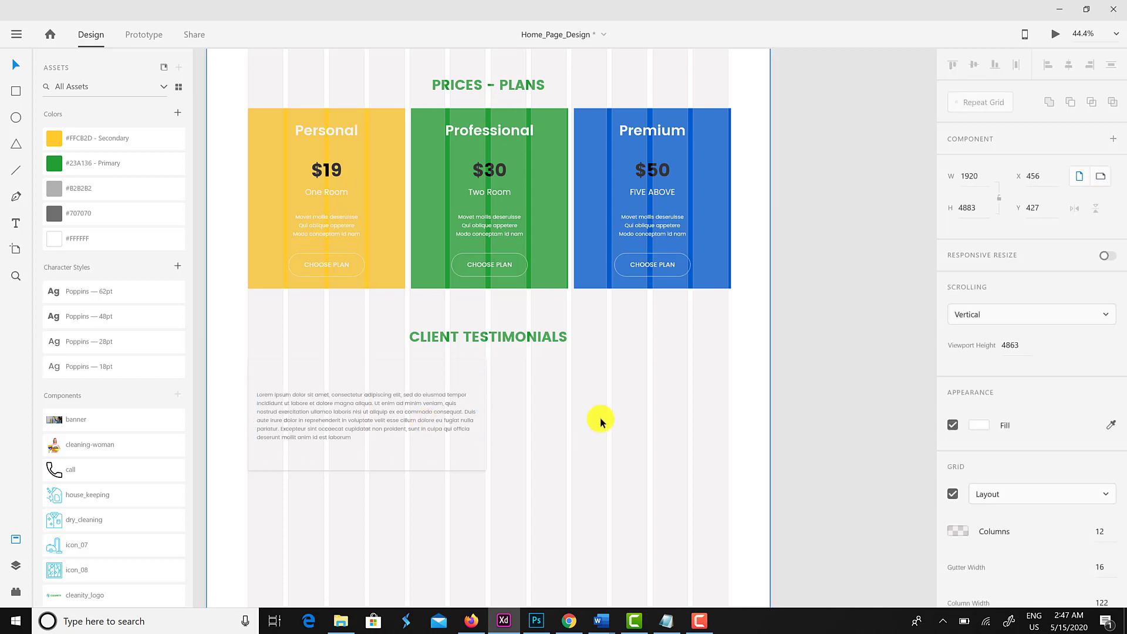
{"action": "left_click", "coordinate": [959, 496]}
{"action": "left_click_drag", "start_coordinate": [418, 466], "coordinate": [402, 426]}
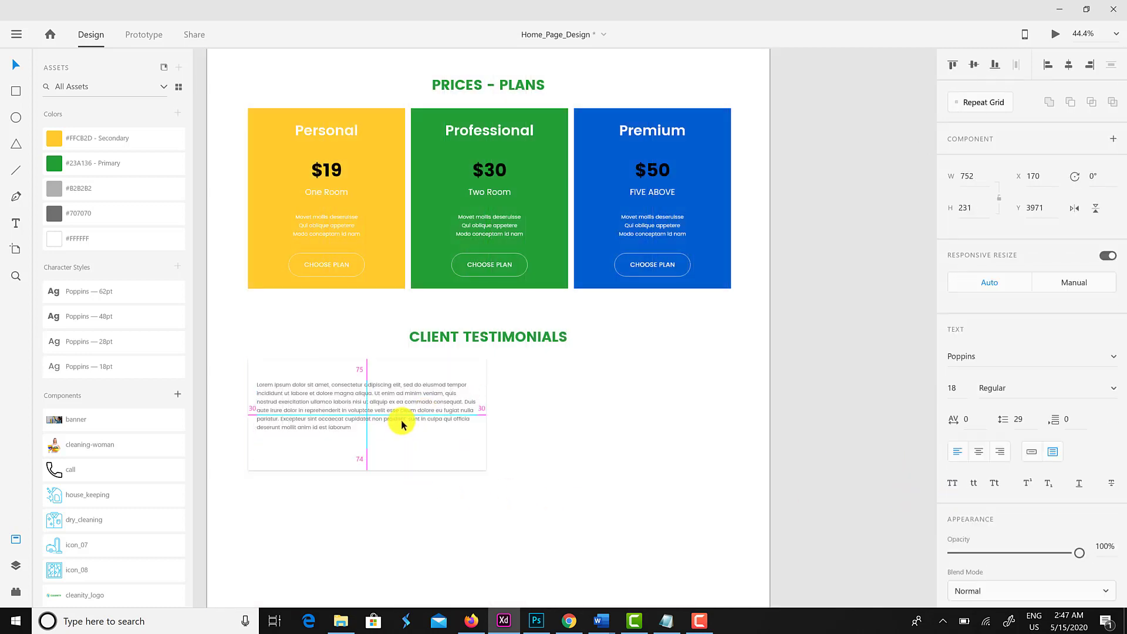
{"action": "left_click", "coordinate": [384, 443]}
{"action": "mouse_move", "coordinate": [368, 467]}
{"action": "left_mouse_down"}
{"action": "mouse_move", "coordinate": [382, 418]}
{"action": "mouse_move", "coordinate": [368, 446]}
{"action": "left_mouse_up"}
{"action": "left_click", "coordinate": [370, 451]}
Cut the testimonial paragraph off after "quis nostrud exercitation" and set its font size to 22.
{"action": "double_click", "coordinate": [357, 411]}
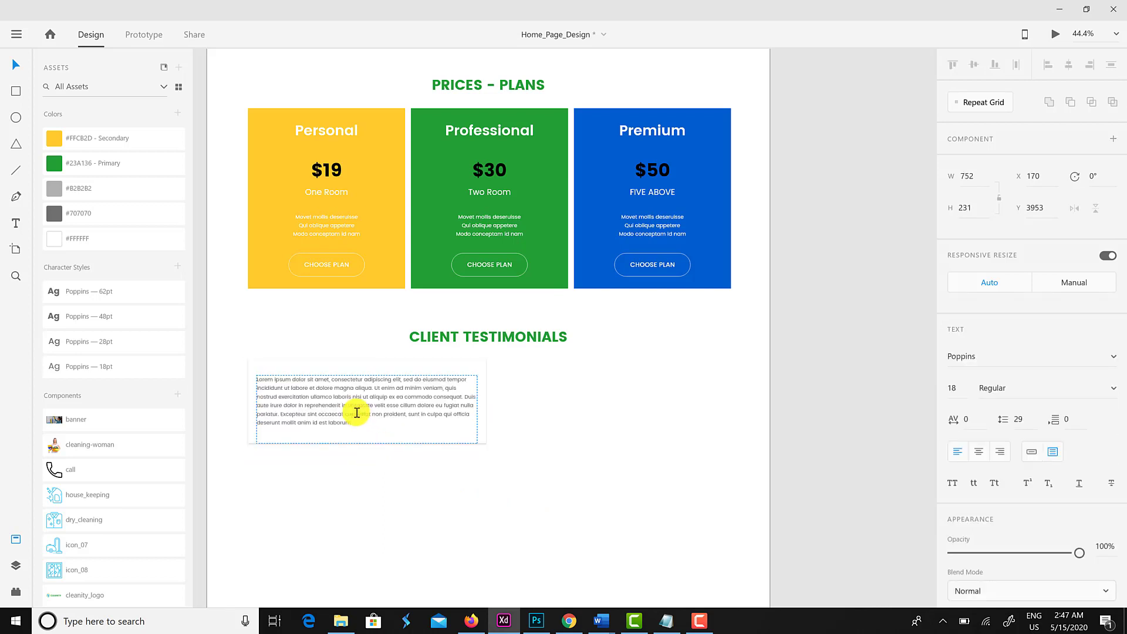
{"action": "left_click_drag", "start_coordinate": [310, 396], "coordinate": [385, 438]}
{"action": "key", "text": "BackSpace"}
{"action": "key", "text": "ctrl+a"}
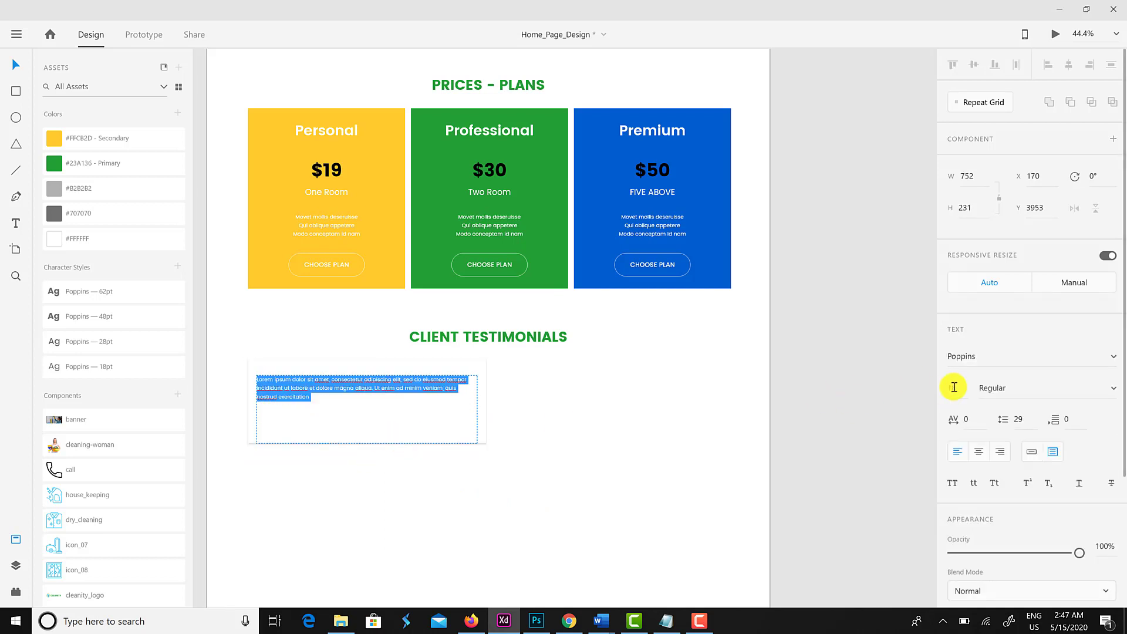
{"action": "left_click", "coordinate": [953, 388]}
{"action": "type", "text": "22"}
{"action": "key", "text": "Return"}
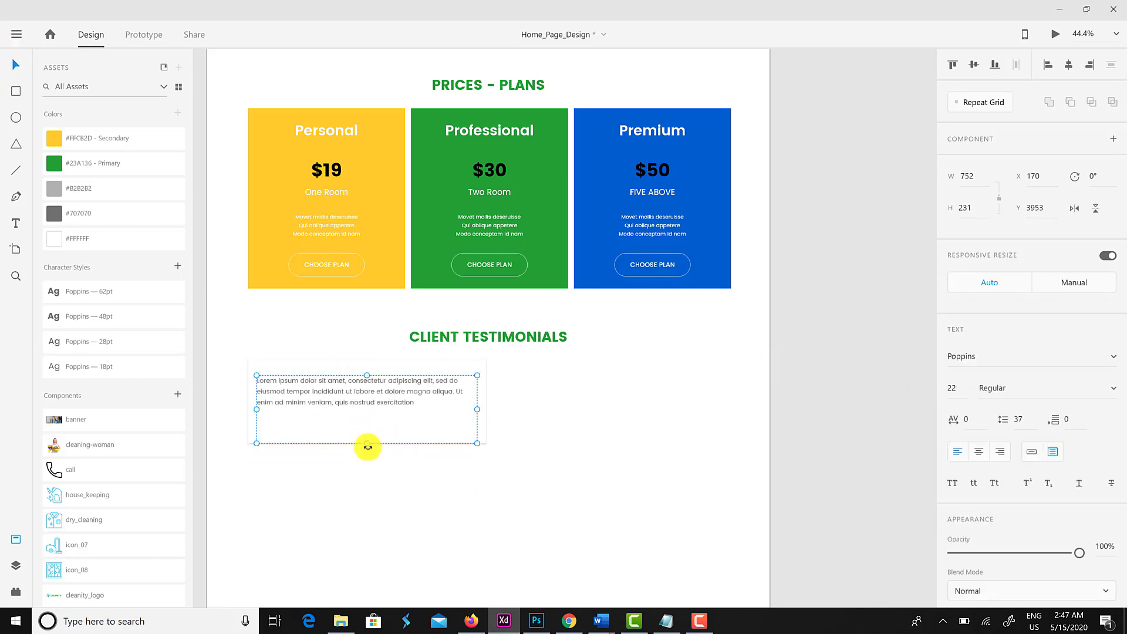
Shorten the paragraph's text box to about 136 high and the testimonial card to about 243 high.
{"action": "mouse_move", "coordinate": [365, 445]}
{"action": "left_mouse_down"}
{"action": "mouse_move", "coordinate": [371, 418]}
{"action": "mouse_move", "coordinate": [370, 430]}
{"action": "left_mouse_up"}
{"action": "left_click", "coordinate": [373, 438]}
{"action": "left_click", "coordinate": [376, 405]}
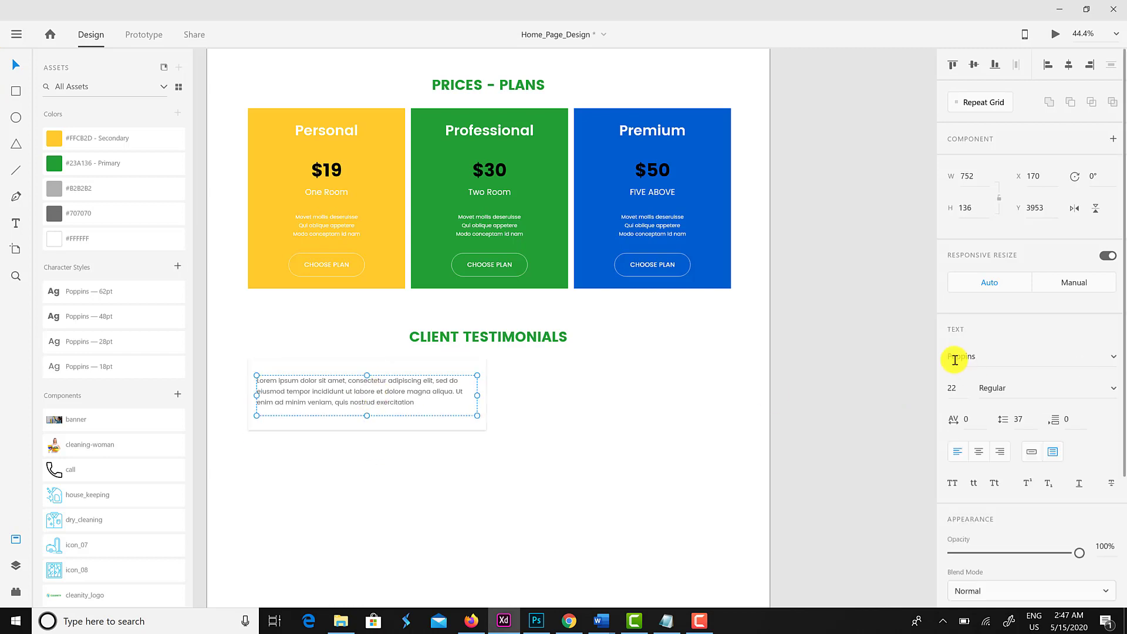
{"action": "left_click", "coordinate": [418, 474]}
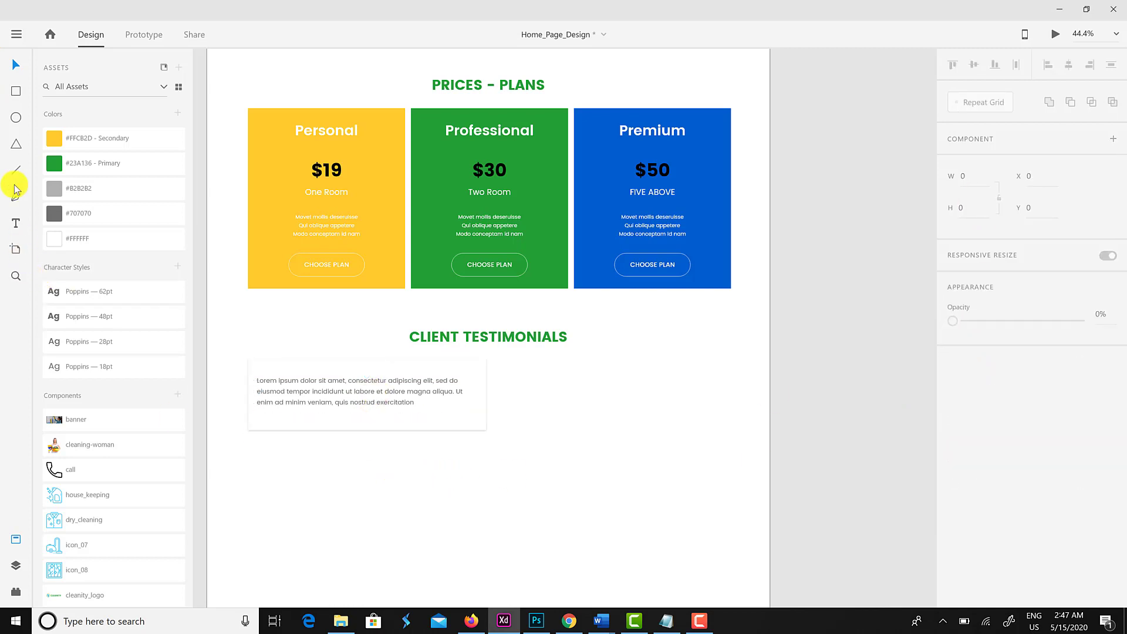
Draw a small circle below the testimonial card and centre it horizontally with the card.
{"action": "left_click", "coordinate": [15, 117]}
{"action": "mouse_move", "coordinate": [347, 423]}
{"action": "left_mouse_down"}
{"action": "mouse_move", "coordinate": [394, 475]}
{"action": "mouse_move", "coordinate": [370, 456]}
{"action": "mouse_move", "coordinate": [388, 484]}
{"action": "left_mouse_up"}
{"action": "key", "text": "alt+space"}
{"action": "key", "text": "Escape"}
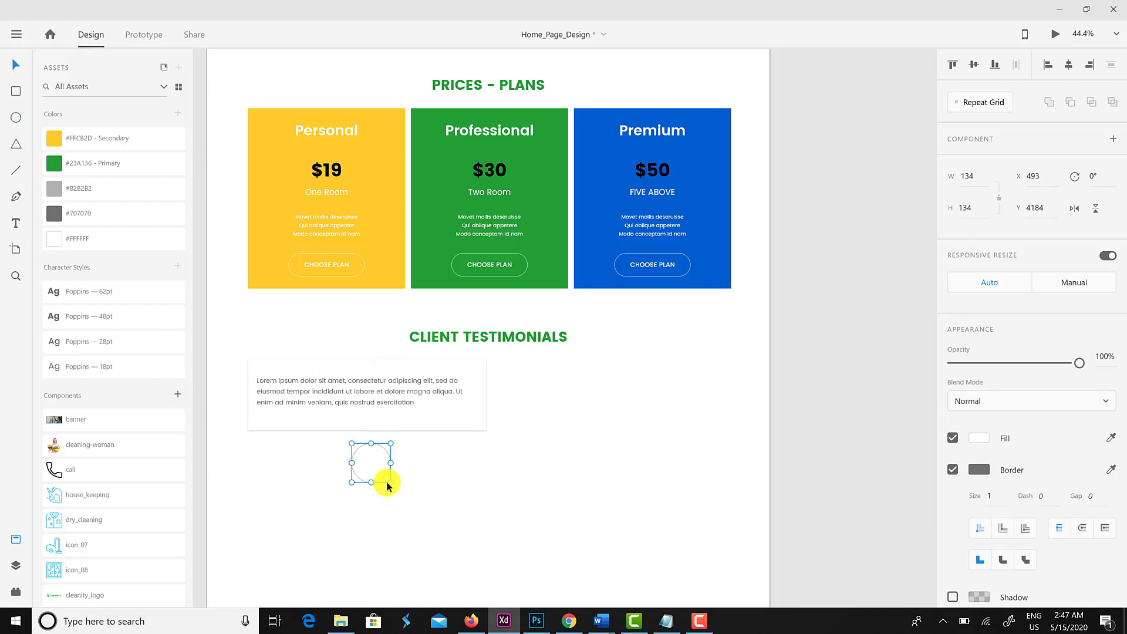
{"action": "left_click", "coordinate": [402, 423], "text": "shift"}
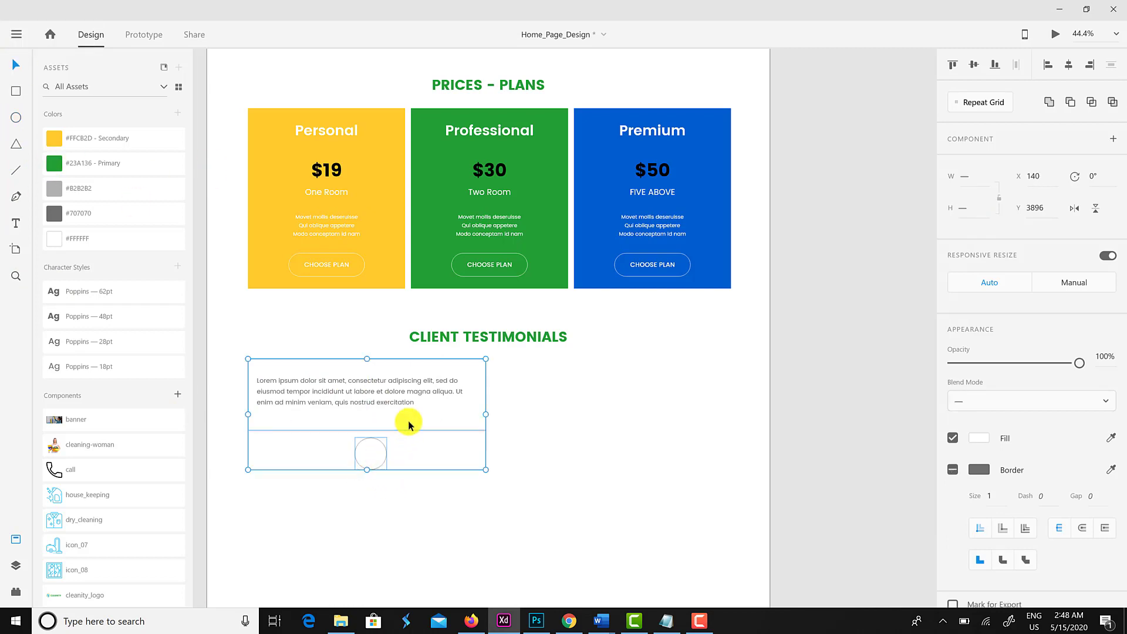
{"action": "left_click", "coordinate": [1069, 66]}
{"action": "left_click", "coordinate": [440, 440]}
Draw a small closed triangle with the Pen tool, running from the testimonial card's lower edge down to the avatar circle.
{"action": "scroll", "coordinate": [382, 493], "scroll_direction": "up", "scroll_amount": 5}
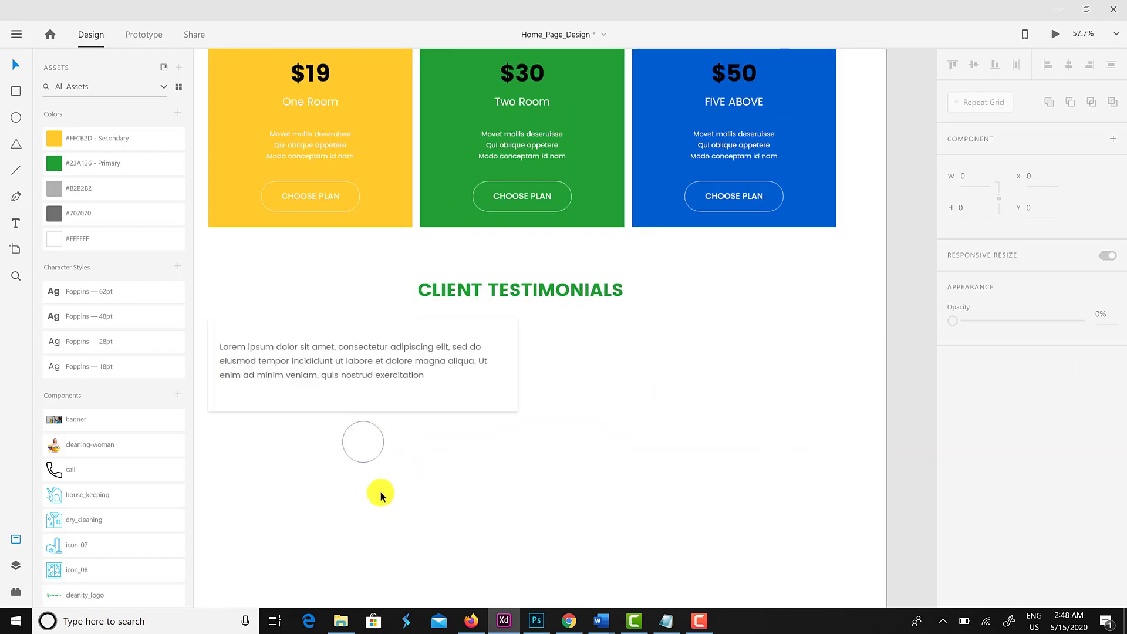
{"action": "left_click", "coordinate": [482, 185]}
{"action": "left_click_drag", "start_coordinate": [572, 255], "coordinate": [599, 341]}
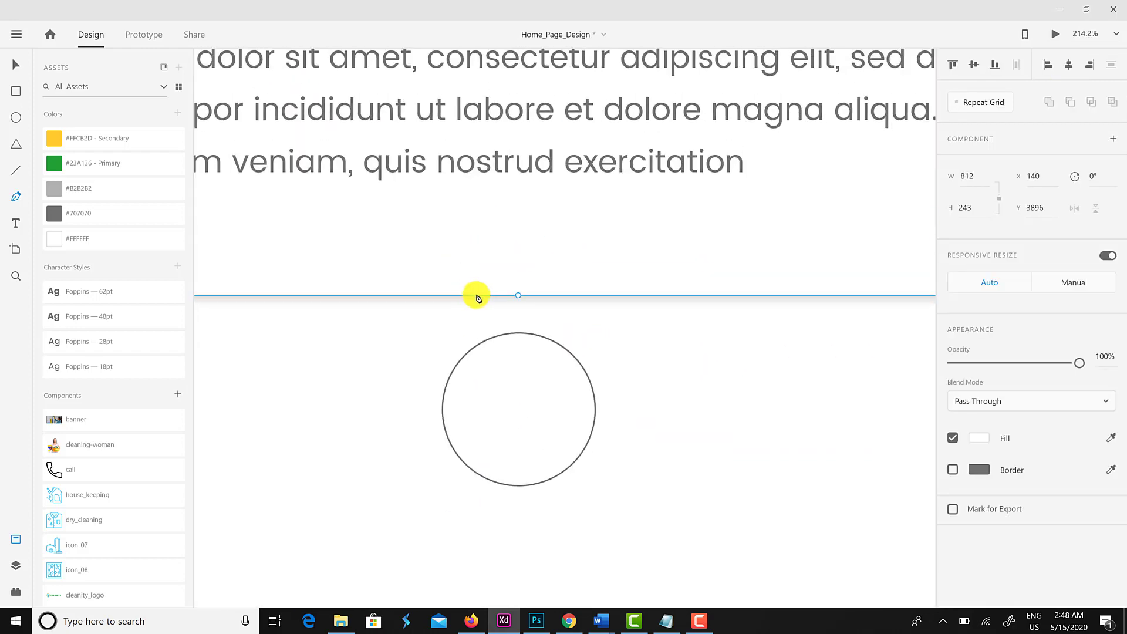
{"action": "left_click", "coordinate": [476, 295]}
{"action": "left_click", "coordinate": [502, 285]}
{"action": "left_click", "coordinate": [476, 295]}
{"action": "key", "text": "Escape"}
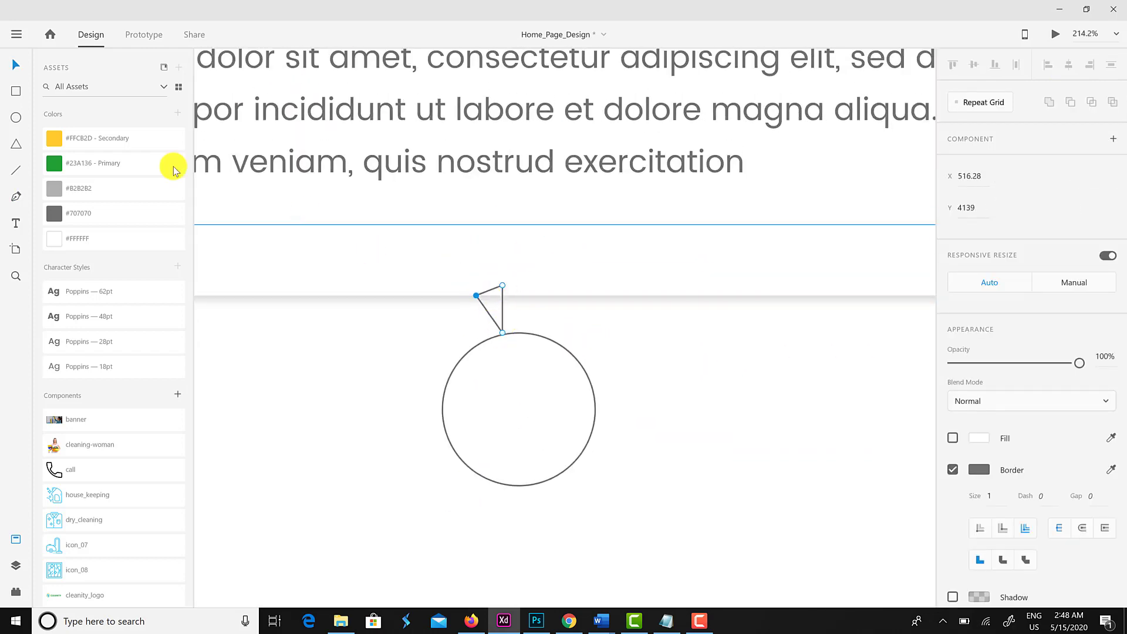
Merge the small triangle with the testimonial card into one speech-bubble shape using a Boolean Add.
{"action": "left_click", "coordinate": [516, 307]}
{"action": "left_click", "coordinate": [503, 315], "text": "shift"}
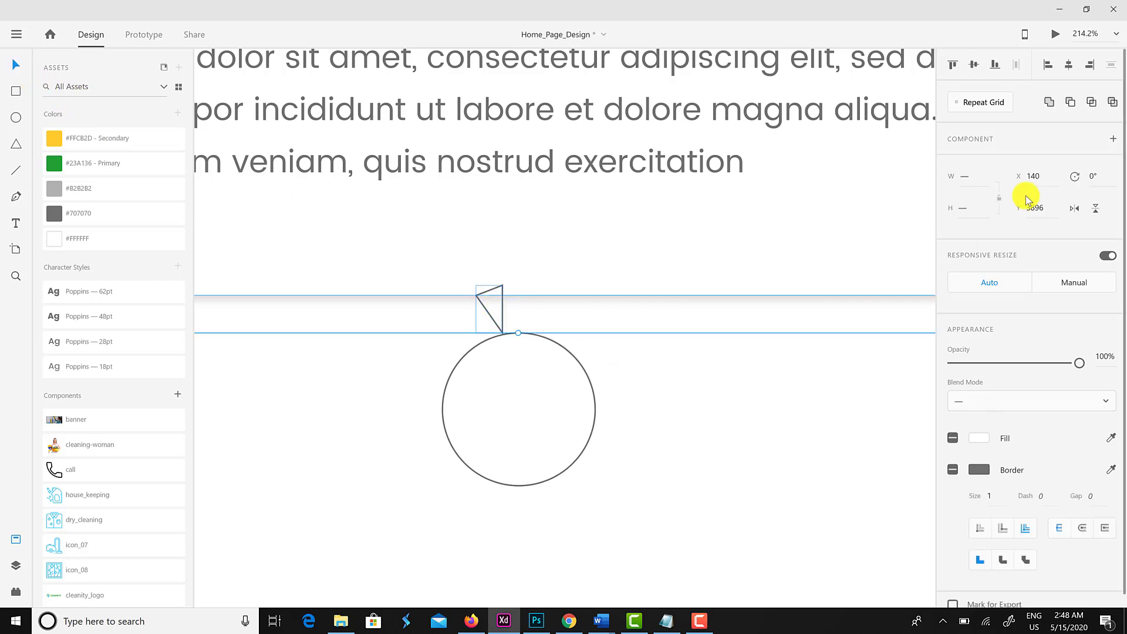
{"action": "left_click", "coordinate": [1071, 102]}
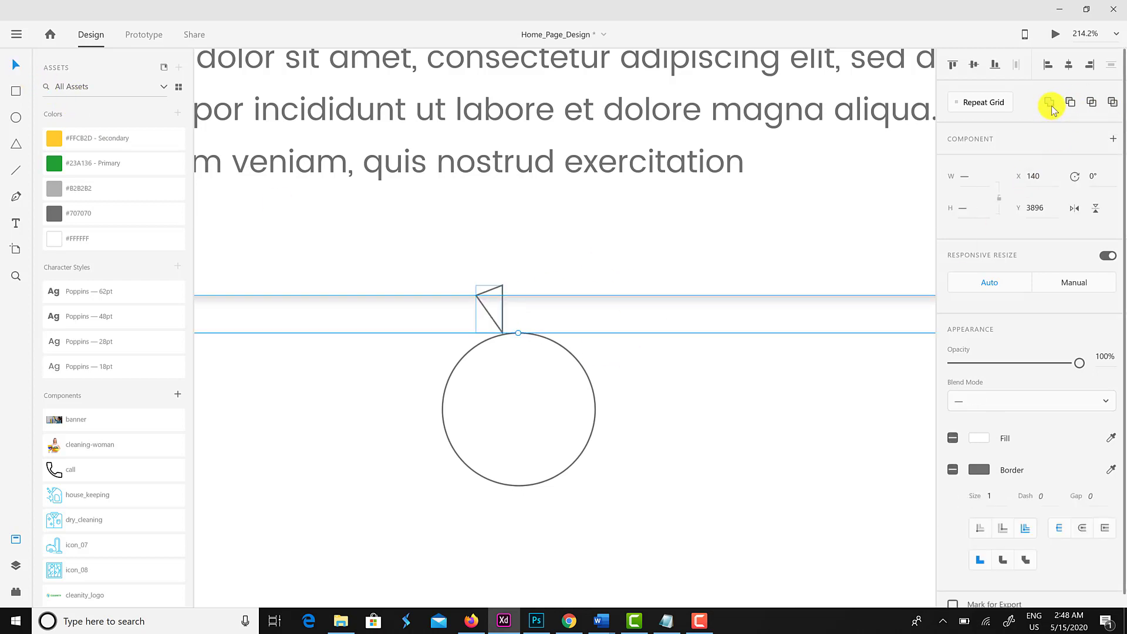
{"action": "left_click", "coordinate": [730, 414]}
{"action": "scroll", "coordinate": [729, 414], "scroll_direction": "down", "scroll_amount": 5}
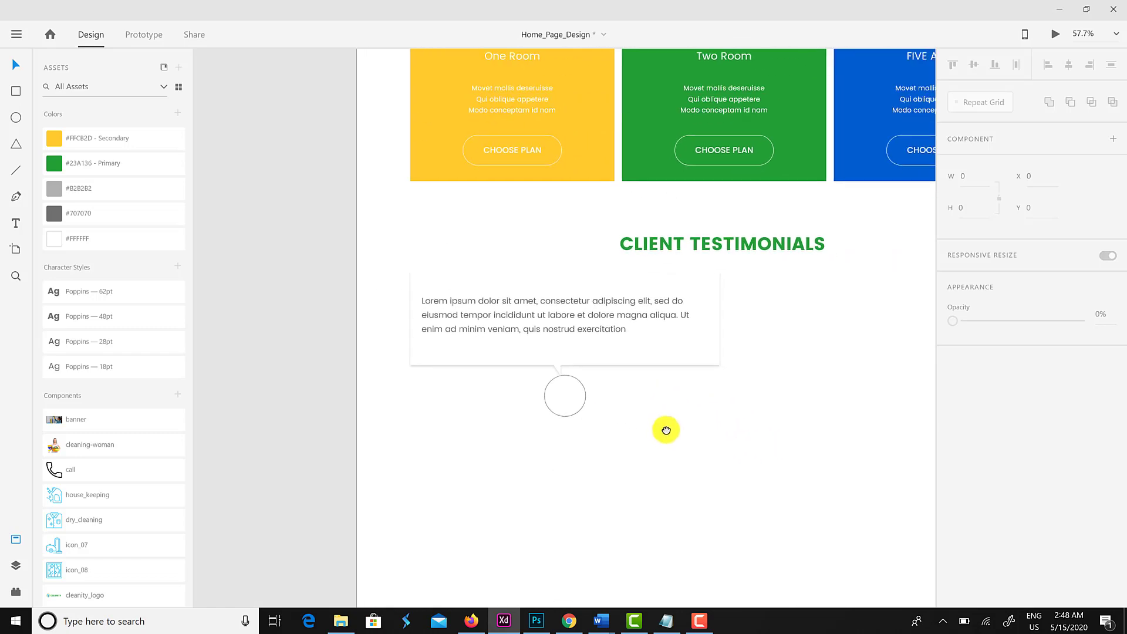
Fill the avatar circle below the testimonial card with the woman's portrait photo from the image folder.
{"action": "left_click", "coordinate": [565, 395]}
{"action": "left_click", "coordinate": [341, 621]}
{"action": "left_click_drag", "start_coordinate": [156, 238], "coordinate": [563, 405]}
{"action": "left_click", "coordinate": [608, 468]}
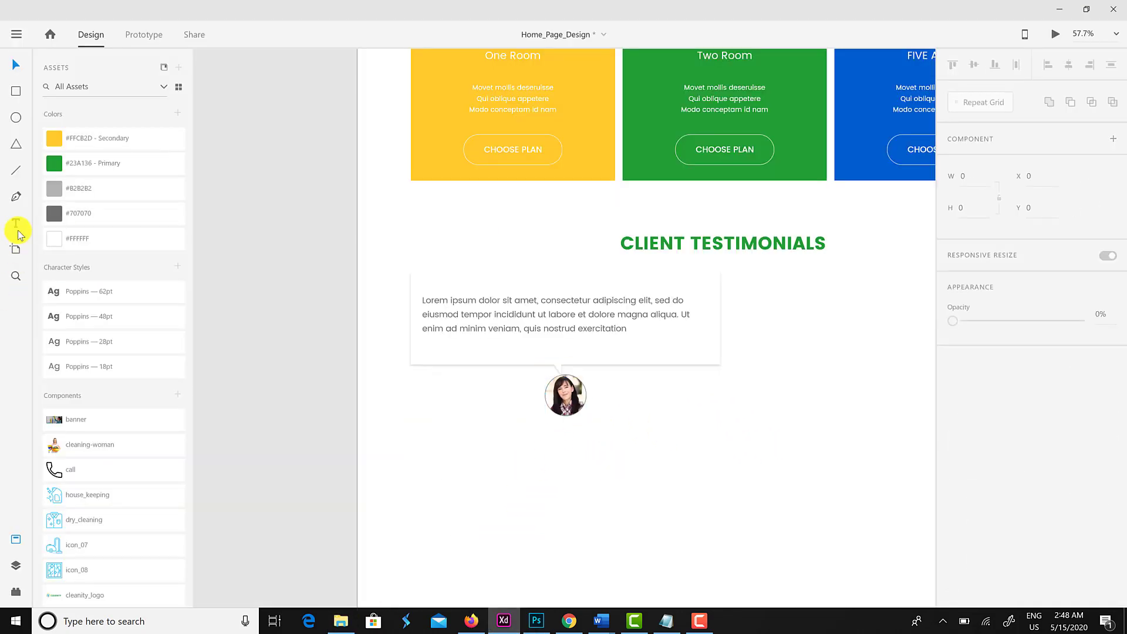
Copy the HOUSEKEEPING heading from the Our Services section and place the copy just below the testimonial avatar.
{"action": "scroll", "coordinate": [552, 311], "scroll_direction": "up", "scroll_amount": 10}
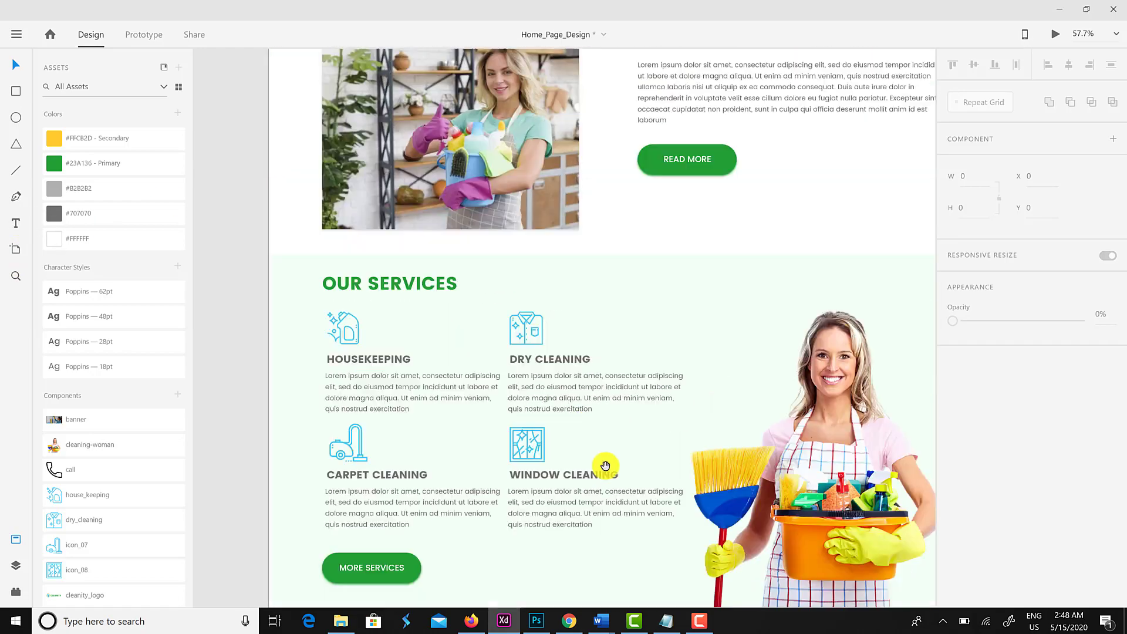
{"action": "scroll", "coordinate": [606, 466], "scroll_direction": "down", "scroll_amount": 3}
{"action": "double_click", "coordinate": [395, 244]}
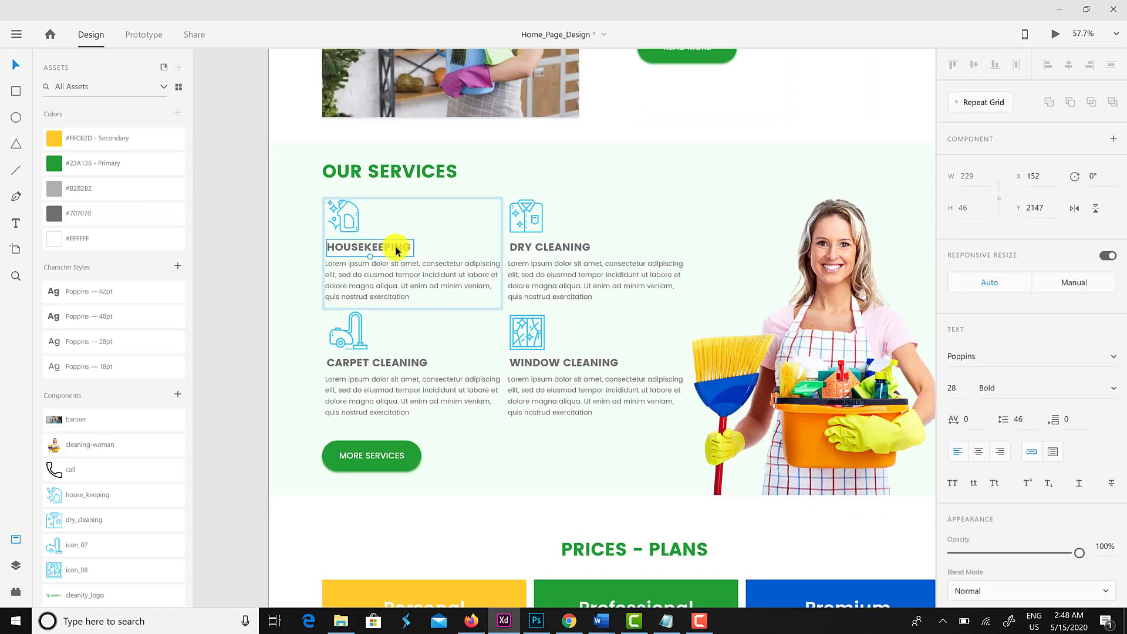
{"action": "key", "text": "ctrl+x"}
{"action": "scroll", "coordinate": [578, 526], "scroll_direction": "down", "scroll_amount": 10}
{"action": "key", "text": "ctrl+v"}
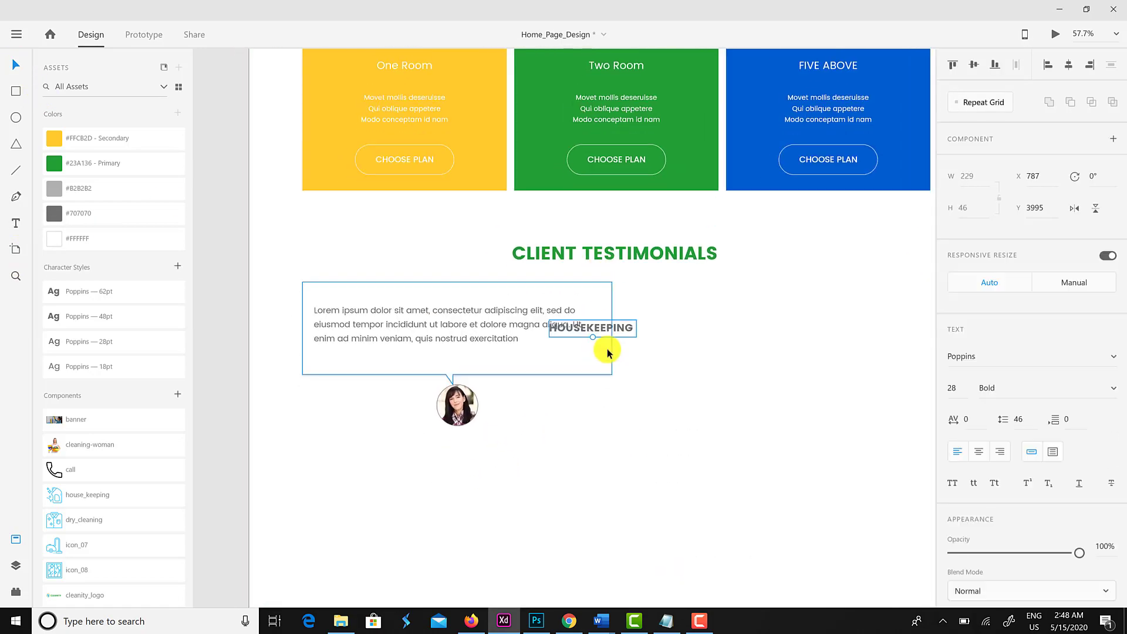
{"action": "left_click_drag", "start_coordinate": [604, 350], "coordinate": [484, 441]}
Replace the copied heading's text with the client's first name in capitals, position it beneath the avatar and set its font size to 22.
{"action": "double_click", "coordinate": [468, 438]}
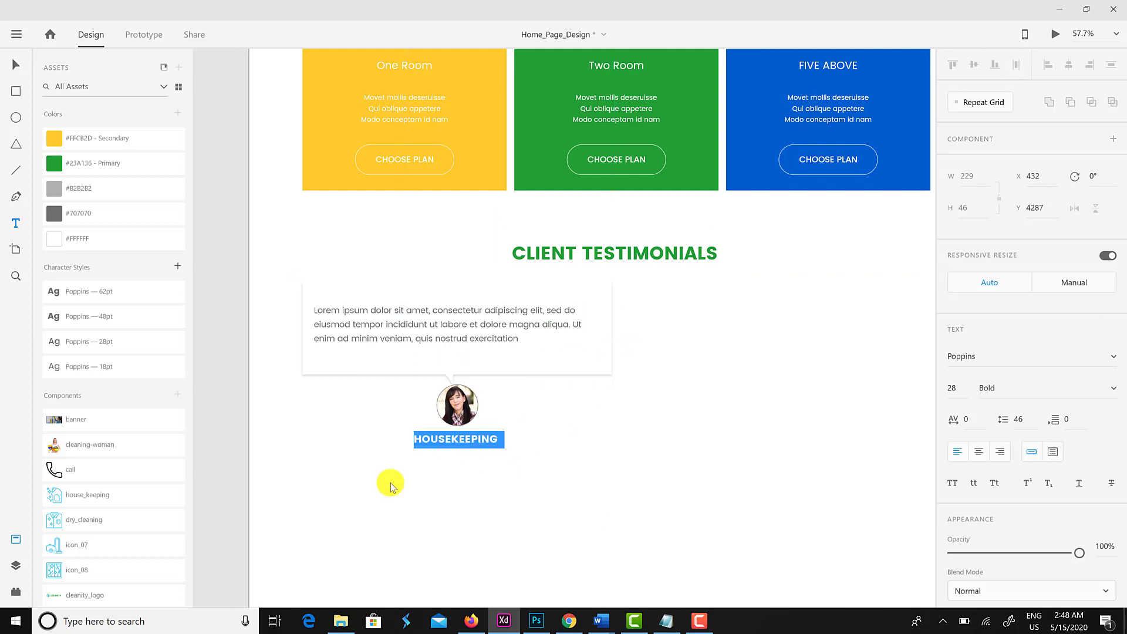
{"action": "type", "text": "KATHERIN"}
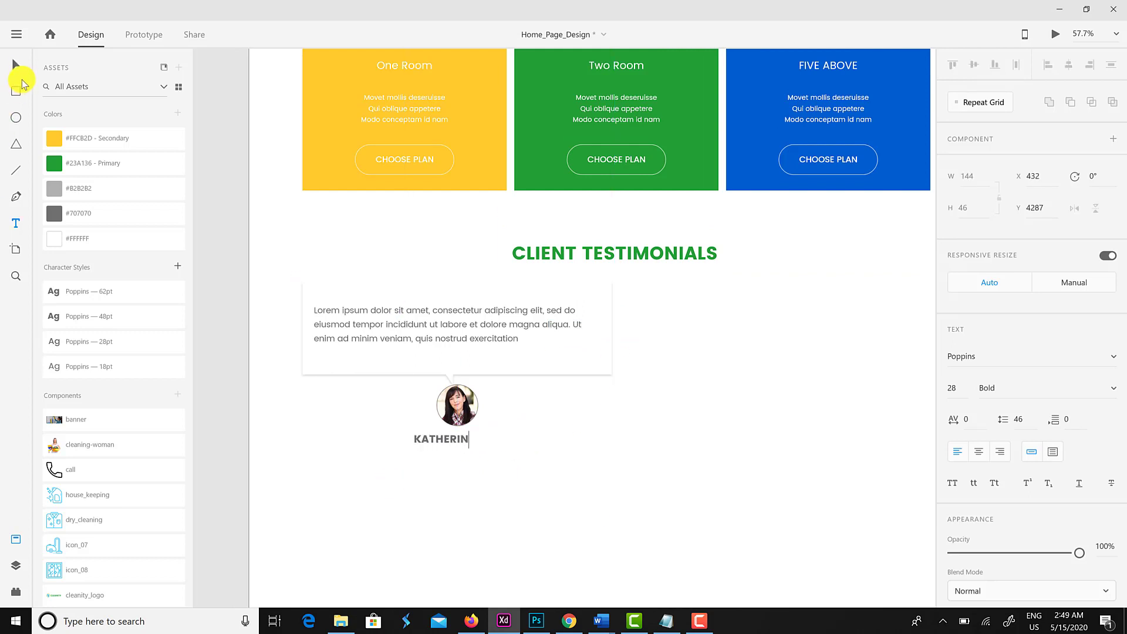
{"action": "left_click", "coordinate": [16, 65]}
{"action": "left_click_drag", "start_coordinate": [451, 447], "coordinate": [471, 448]}
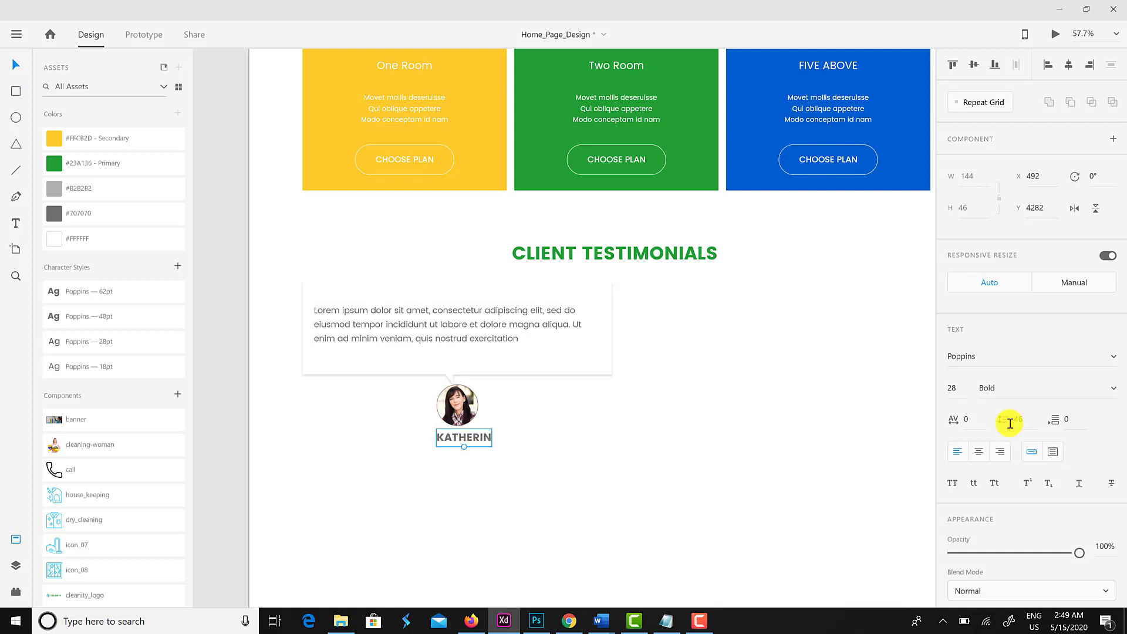
{"action": "left_click", "coordinate": [959, 387]}
{"action": "type", "text": "22"}
{"action": "key", "text": "Return"}
{"action": "left_click", "coordinate": [493, 460]}
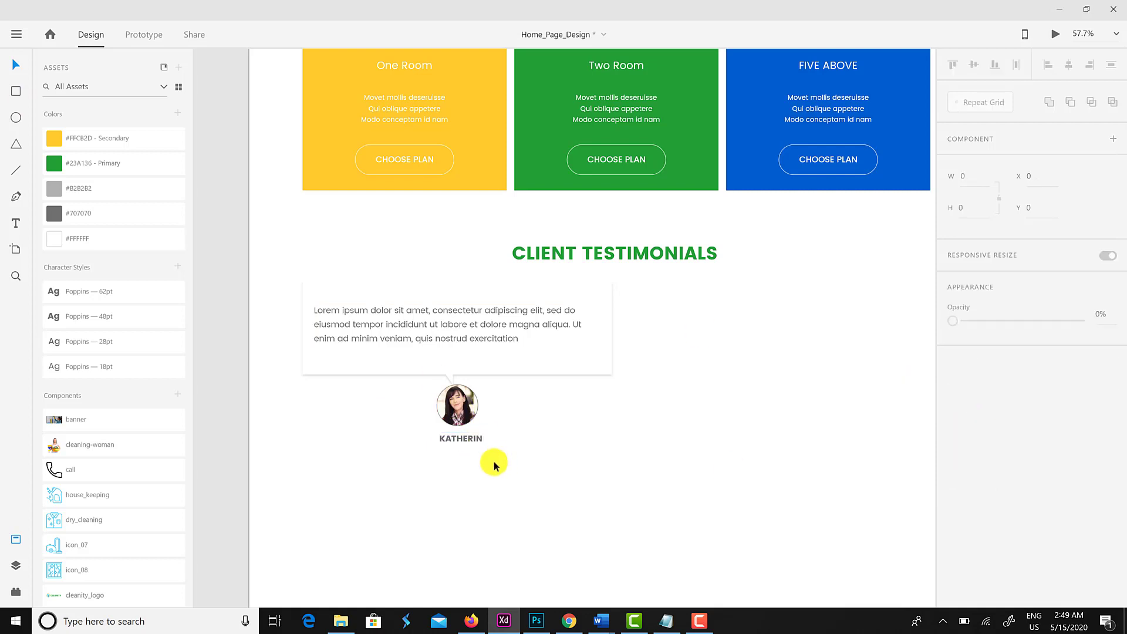
Show the 12-column layout grid on the home page artboard.
{"action": "left_click", "coordinate": [581, 352]}
{"action": "left_click_drag", "start_coordinate": [300, 294], "coordinate": [652, 455]}
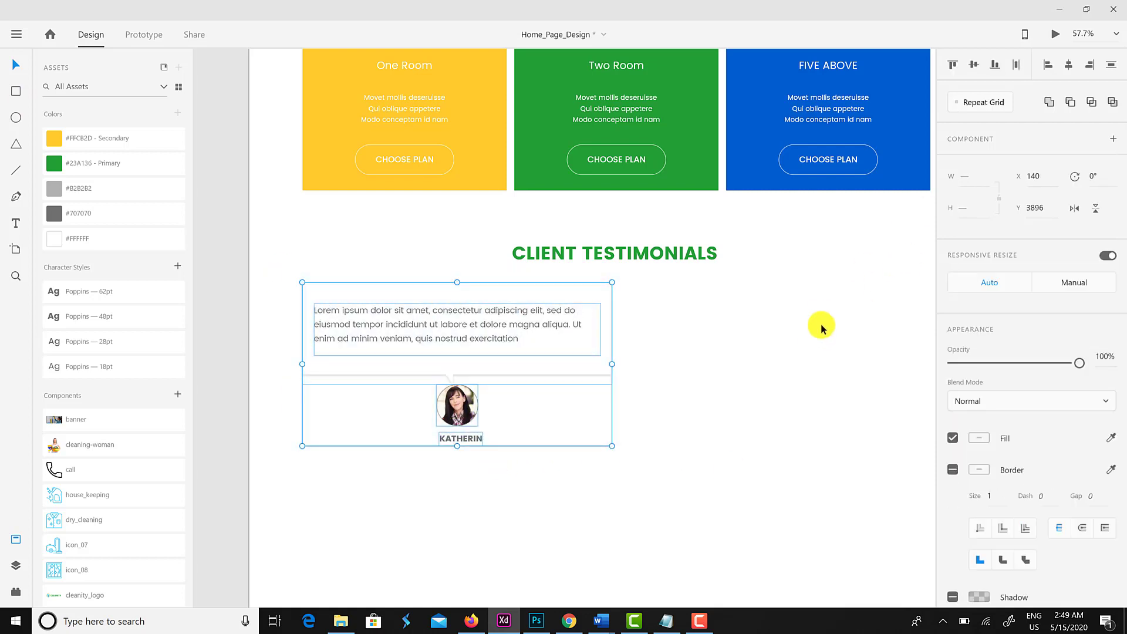
{"action": "left_click", "coordinate": [651, 352]}
{"action": "left_click", "coordinate": [954, 494]}
{"action": "scroll", "coordinate": [779, 461], "scroll_direction": "down", "scroll_amount": 3}
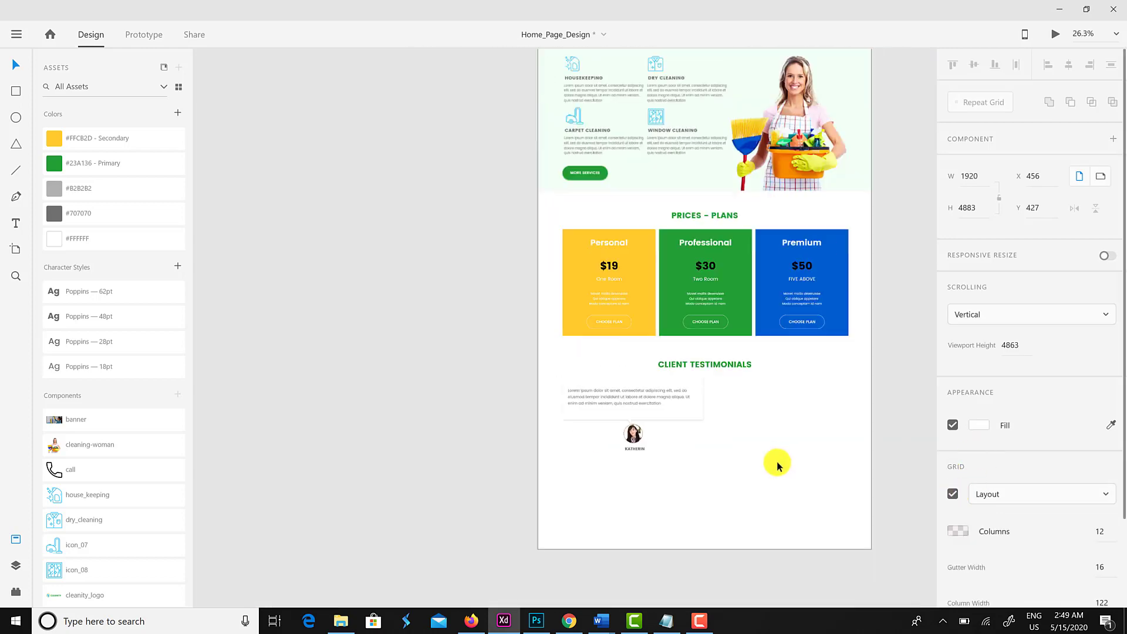
Turn the testimonial card, avatar and name into a Repeat Grid about 1649 wide with two testimonials side by side.
{"action": "left_click", "coordinate": [618, 421]}
{"action": "left_click", "coordinate": [471, 430]}
{"action": "left_click", "coordinate": [670, 444]}
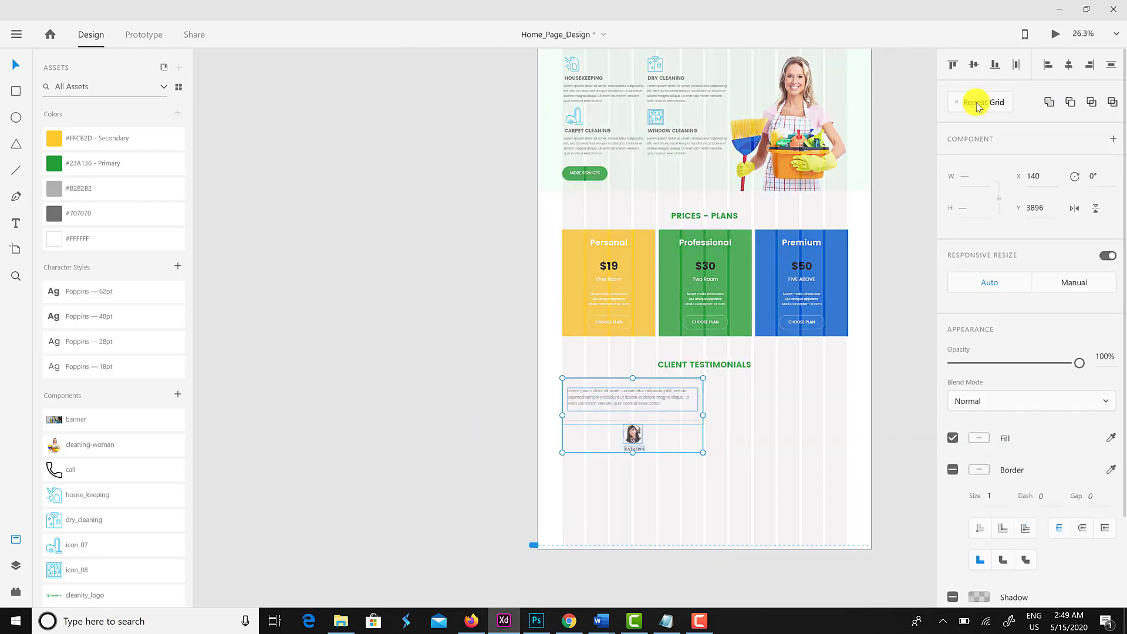
{"action": "left_click", "coordinate": [979, 102]}
{"action": "left_click_drag", "start_coordinate": [709, 416], "coordinate": [843, 438]}
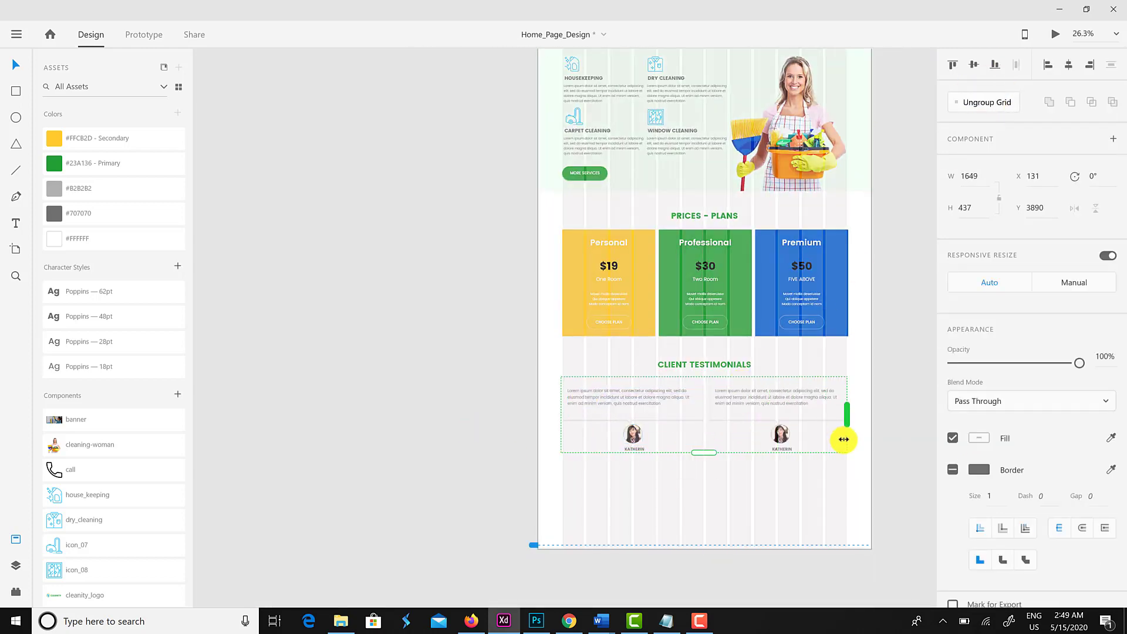
Hide the layout grid on the home page artboard again.
{"action": "left_click", "coordinate": [791, 501]}
{"action": "key", "text": "ctrl+shift+apostrophe"}
{"action": "scroll", "coordinate": [790, 499], "scroll_direction": "up", "scroll_amount": 2}
{"action": "key", "text": "ctrl+shift+apostrophe"}
{"action": "left_click", "coordinate": [843, 485]}
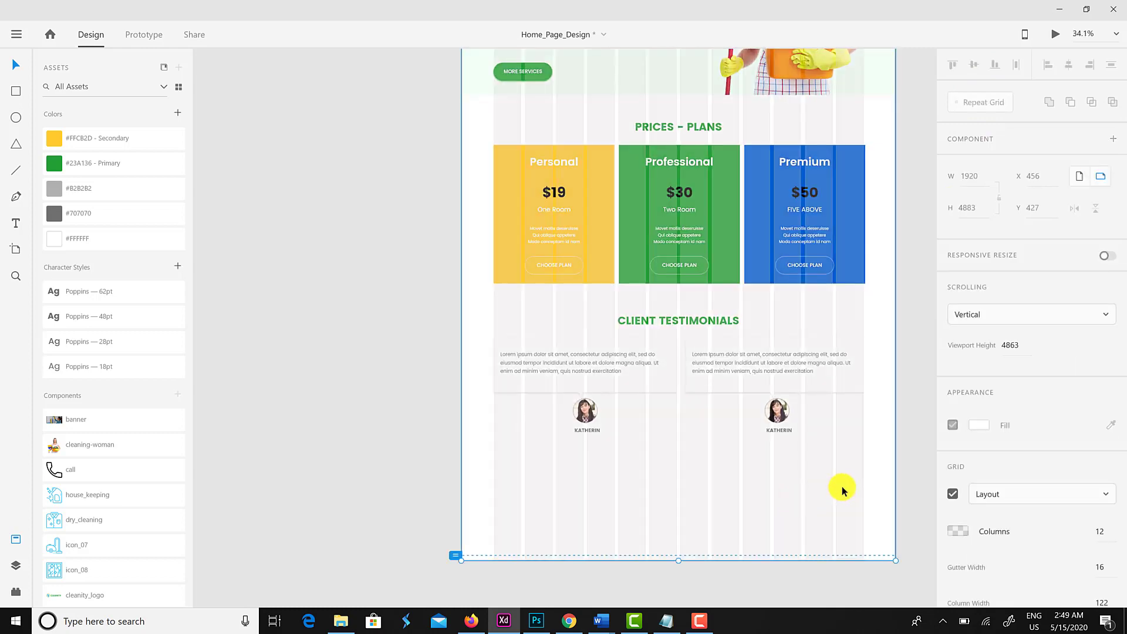
{"action": "left_click", "coordinate": [951, 494]}
{"action": "left_click_drag", "start_coordinate": [830, 503], "coordinate": [767, 523]}
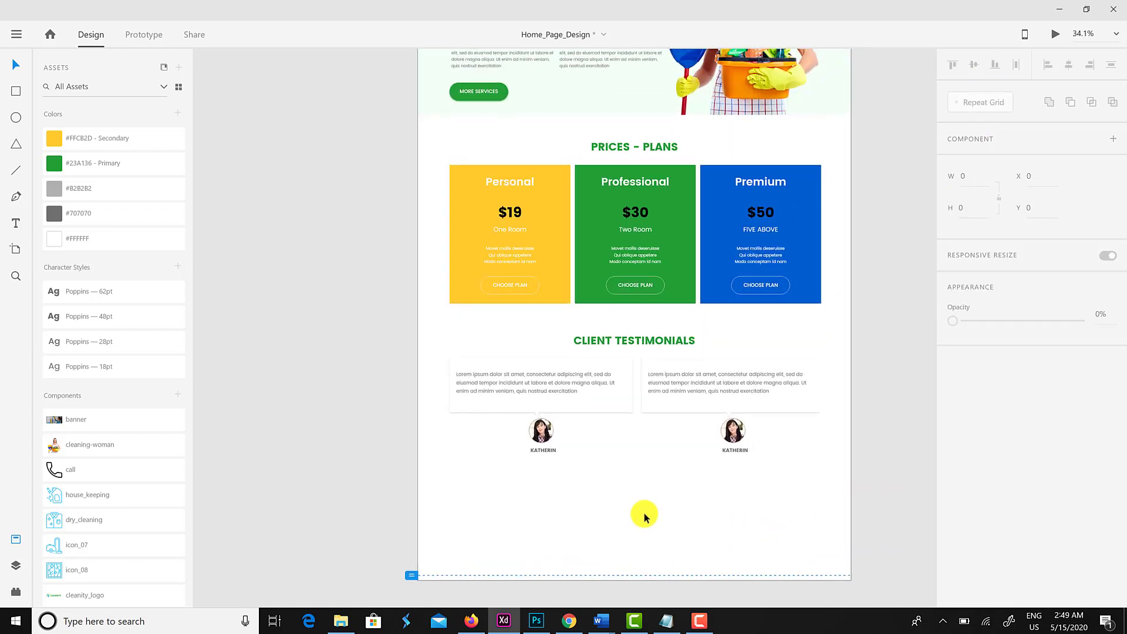
Draw a full-width rectangle about 1920 by 697 over the Client Testimonials section and send it behind the section's content.
{"action": "left_click", "coordinate": [16, 92]}
{"action": "left_click_drag", "start_coordinate": [540, 276], "coordinate": [504, 313]}
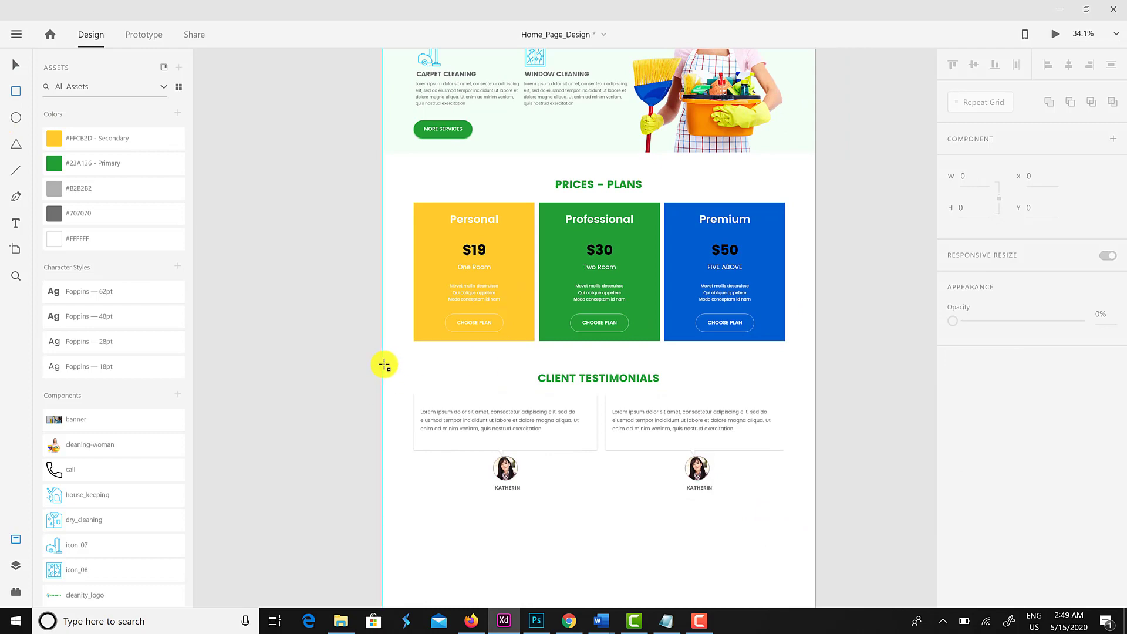
{"action": "mouse_move", "coordinate": [385, 365]}
{"action": "left_mouse_down"}
{"action": "mouse_move", "coordinate": [737, 475]}
{"action": "mouse_move", "coordinate": [816, 519]}
{"action": "left_mouse_up"}
{"action": "key", "text": "v"}
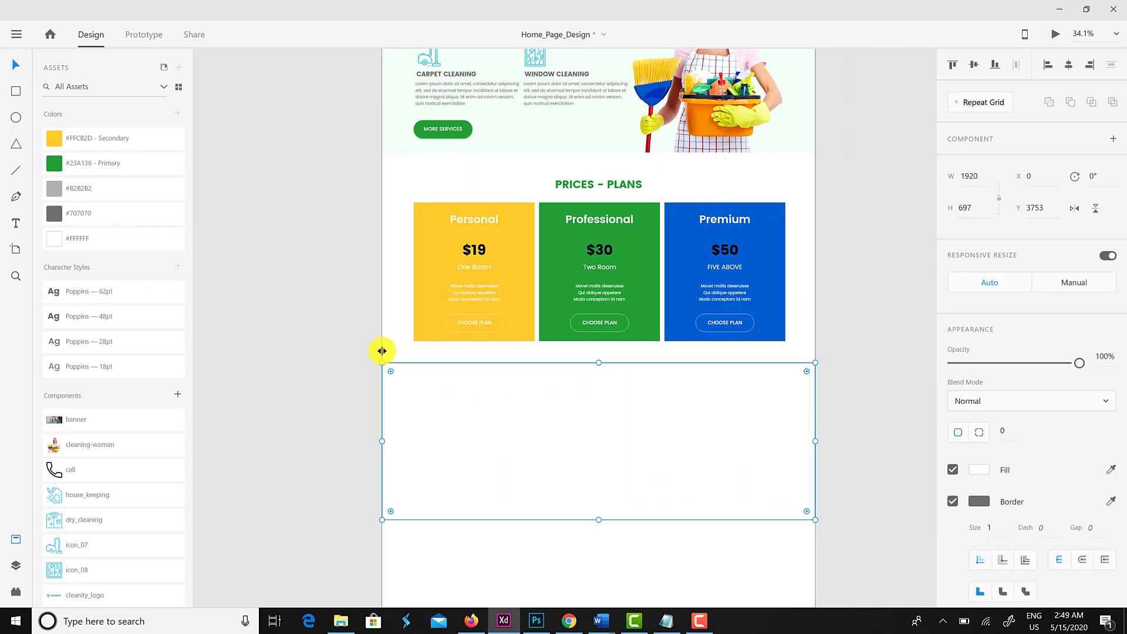
{"action": "right_click", "coordinate": [423, 377]}
{"action": "left_click", "coordinate": [669, 392]}
Fill the testimonials background rectangle with the pale green sampled from the Our Services background and remove its border.
{"action": "left_click_drag", "start_coordinate": [369, 316], "coordinate": [366, 475]}
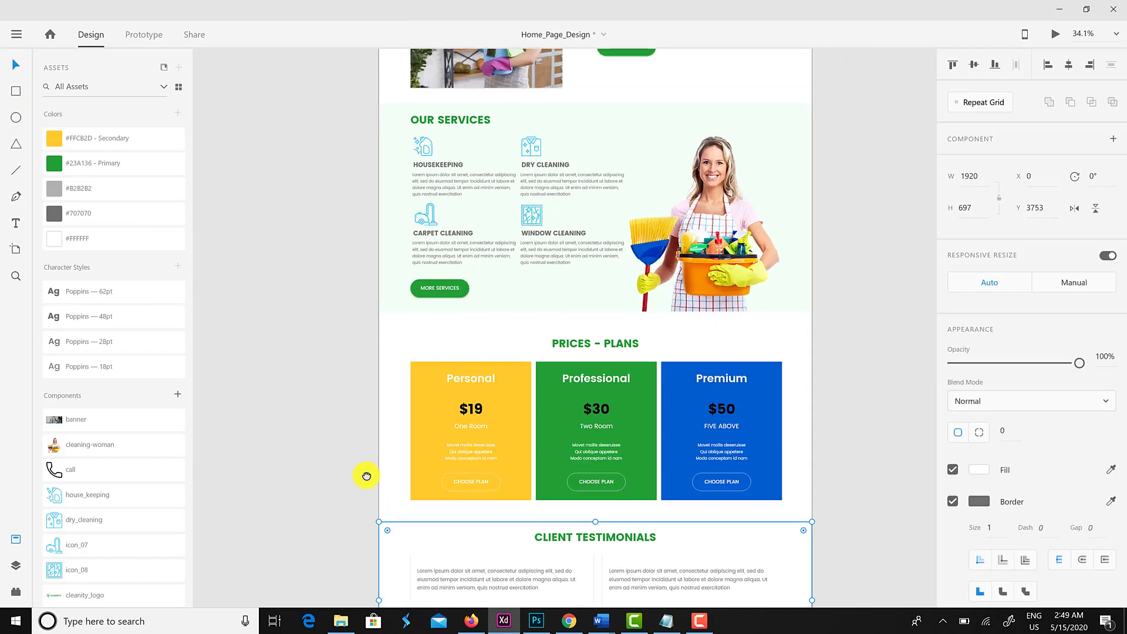
{"action": "key", "text": "i"}
{"action": "left_click", "coordinate": [664, 124]}
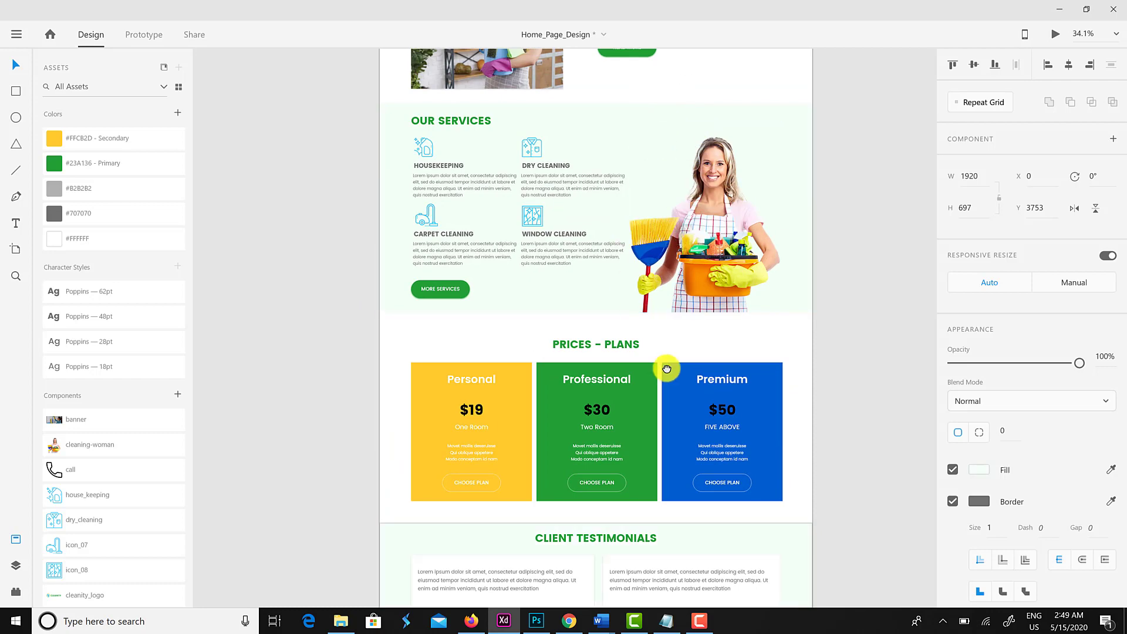
{"action": "left_click_drag", "start_coordinate": [667, 369], "coordinate": [622, 143]}
{"action": "left_click", "coordinate": [458, 468]}
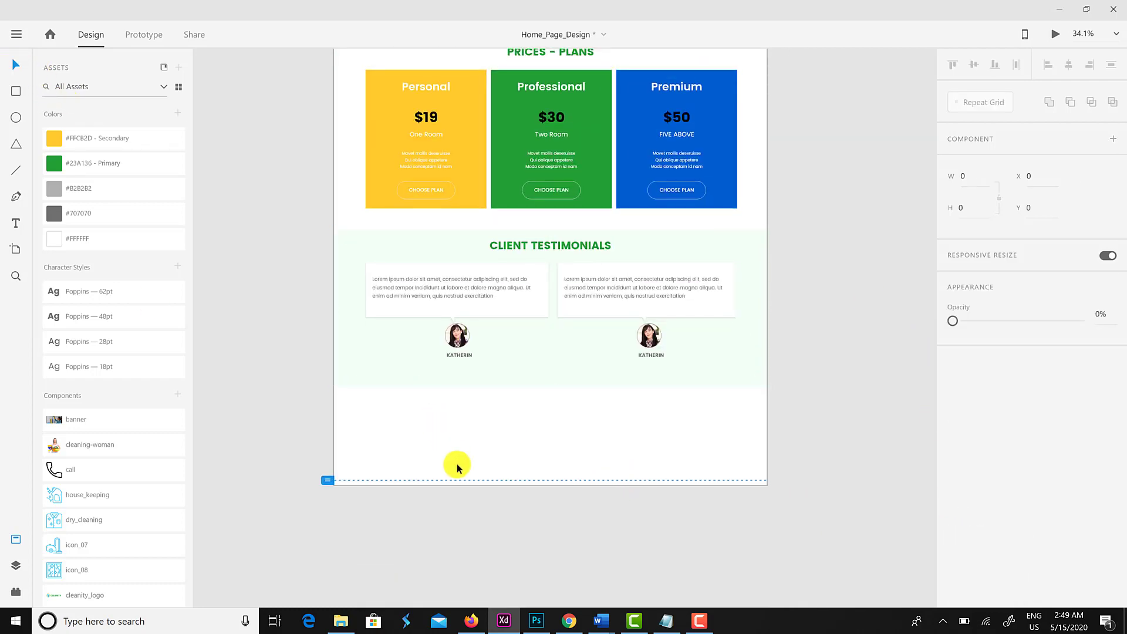
Shorten the pale green testimonials background to about 645 high and save the document.
{"action": "left_click", "coordinate": [497, 386]}
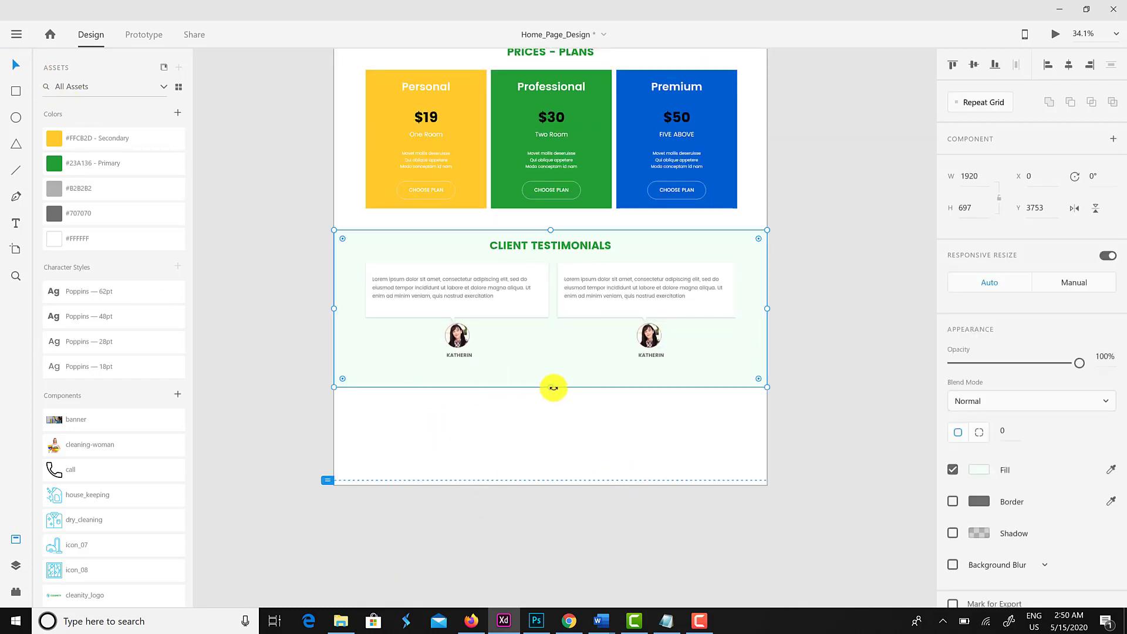
{"action": "left_click_drag", "start_coordinate": [554, 387], "coordinate": [551, 373]}
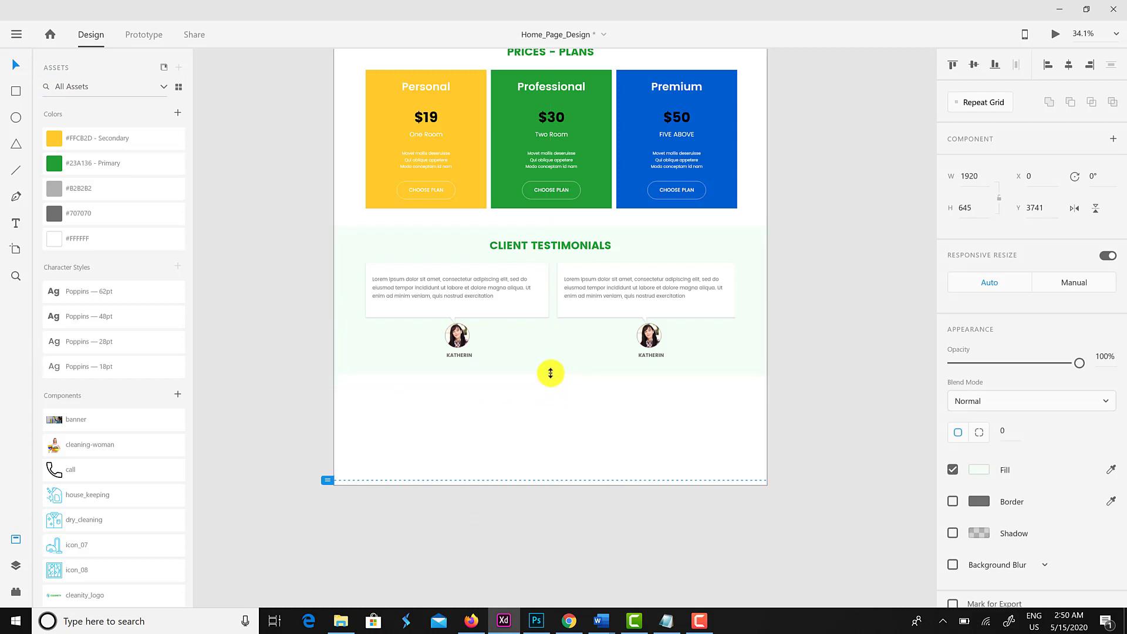
{"action": "left_click", "coordinate": [493, 446]}
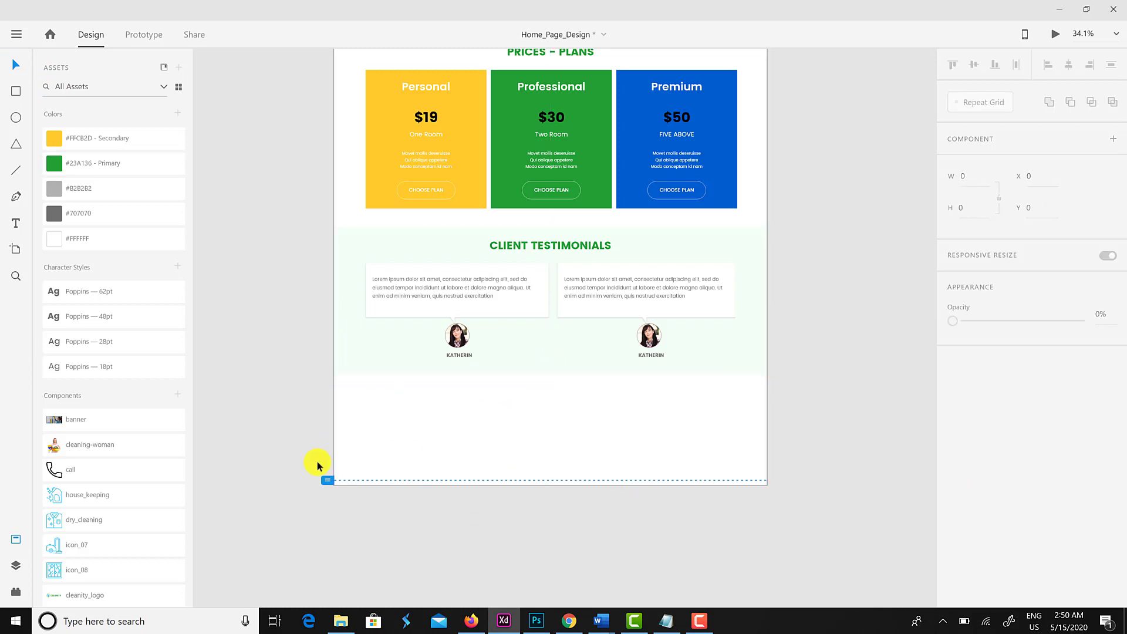
{"action": "key", "text": "ctrl+s"}
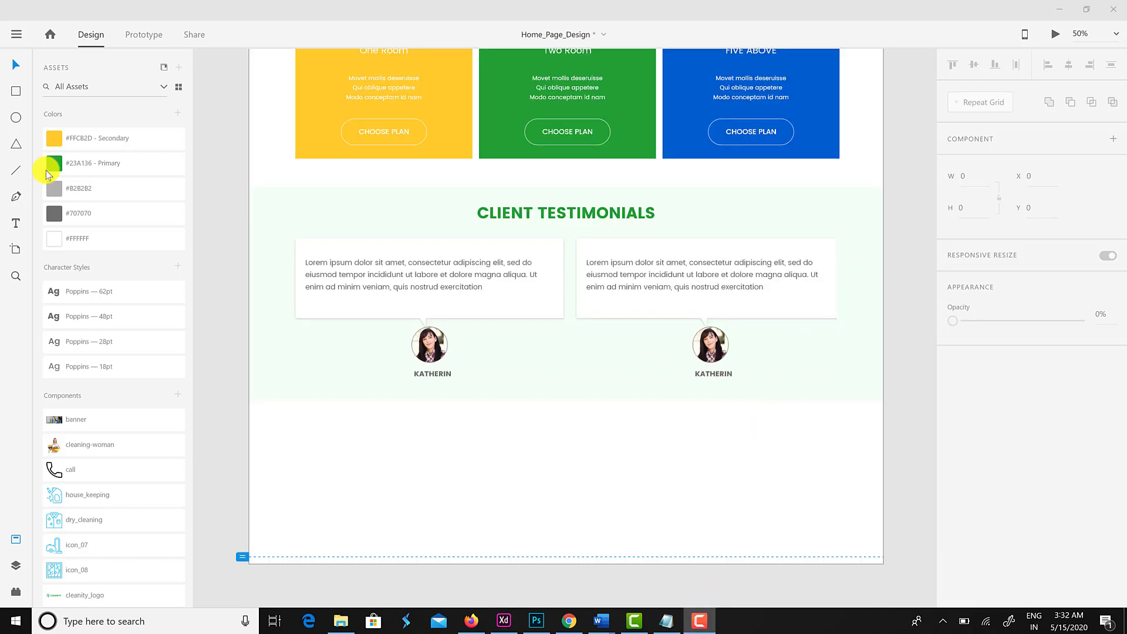
Draw a small circle beside the second testimonial card, near the artboard's right edge, and shrink it slightly around its centre.
{"action": "left_click", "coordinate": [16, 118]}
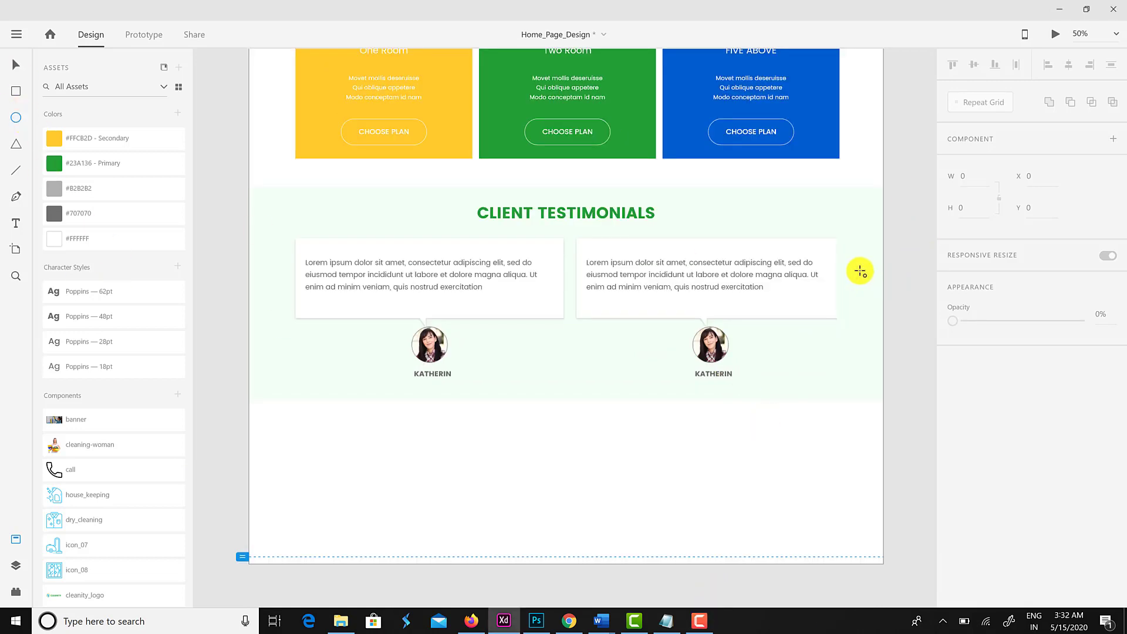
{"action": "left_click_drag", "start_coordinate": [860, 271], "coordinate": [875, 287]}
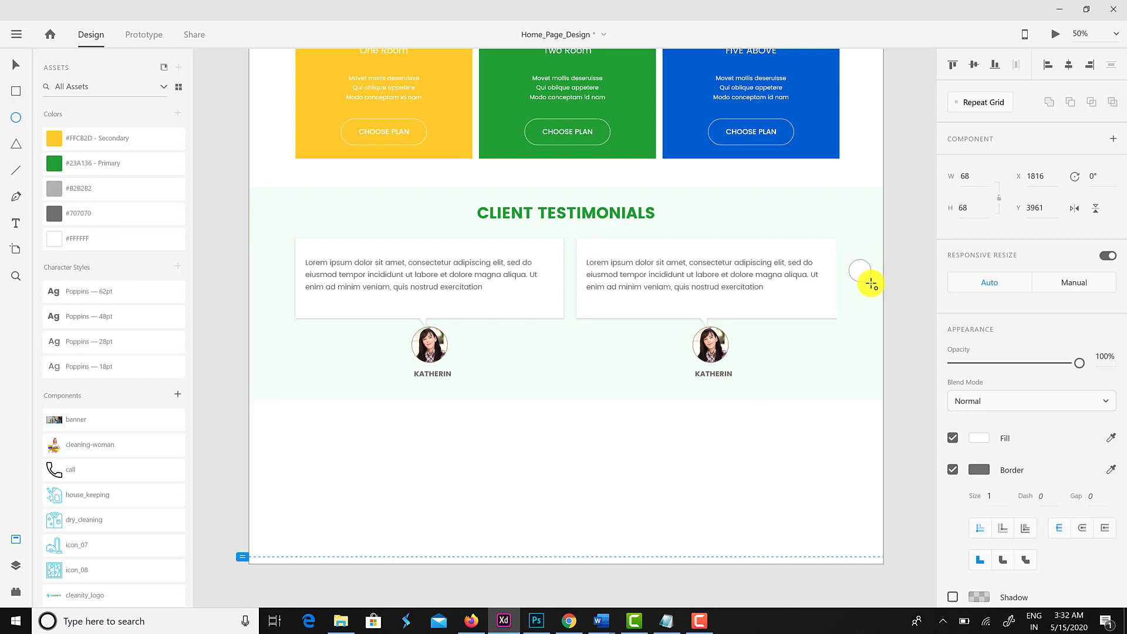
{"action": "scroll", "coordinate": [904, 284], "scroll_direction": "up", "scroll_amount": 5}
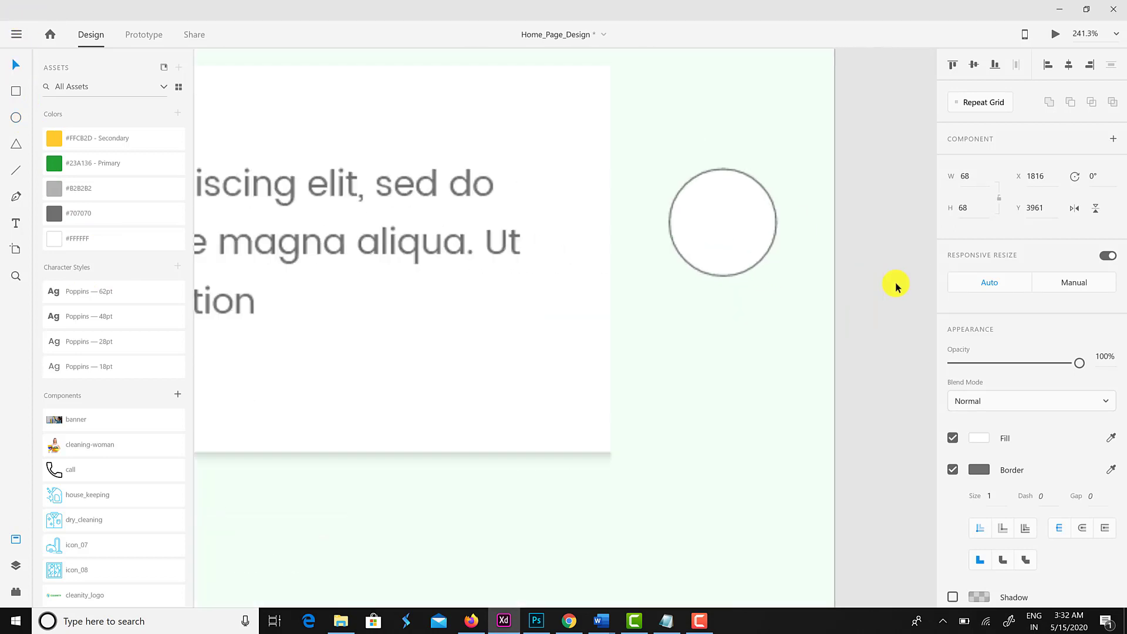
{"action": "left_click_drag", "start_coordinate": [779, 279], "coordinate": [764, 264]}
Draw a right-pointing chevron inside the small circle with the Pen tool and centre it on the circle.
{"action": "key", "text": "p"}
{"action": "left_click", "coordinate": [714, 210]}
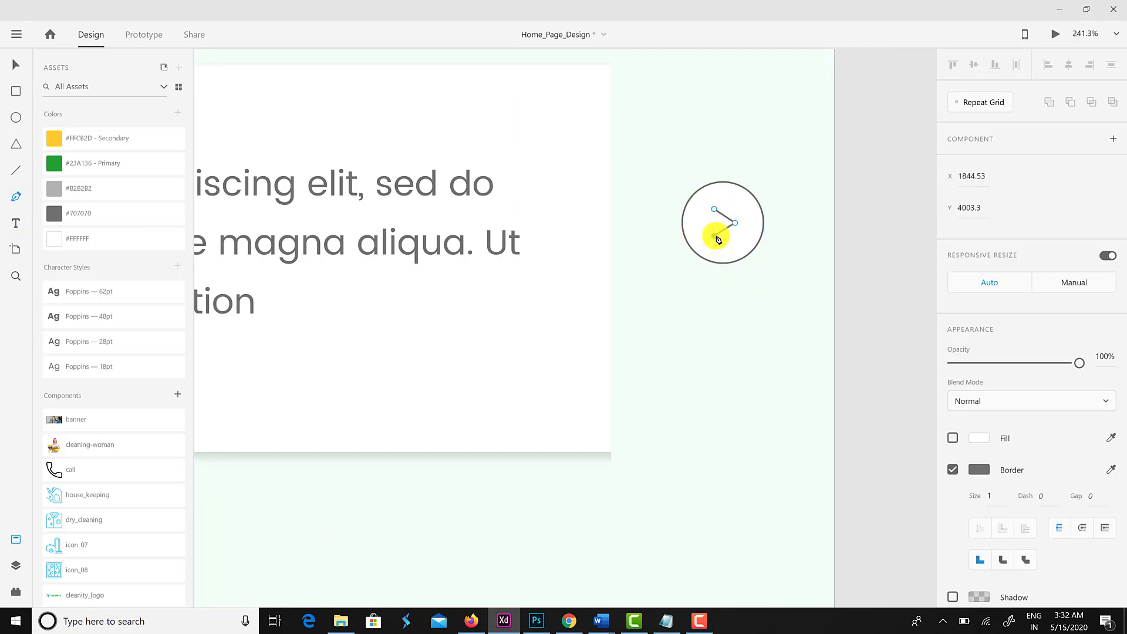
{"action": "left_click", "coordinate": [15, 63]}
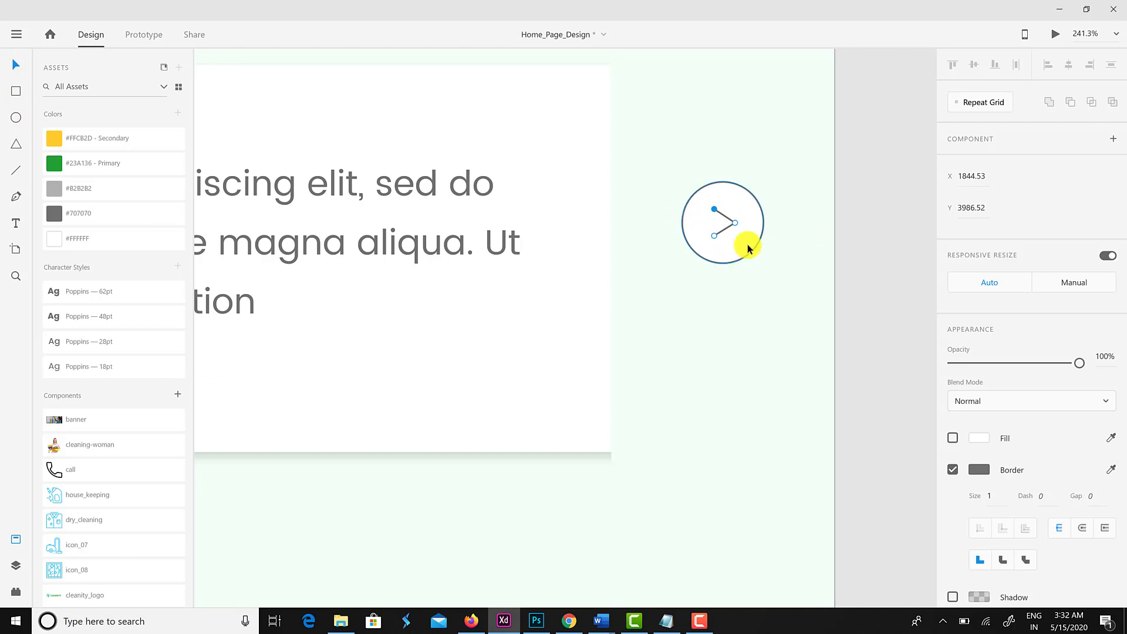
{"action": "left_click", "coordinate": [733, 234]}
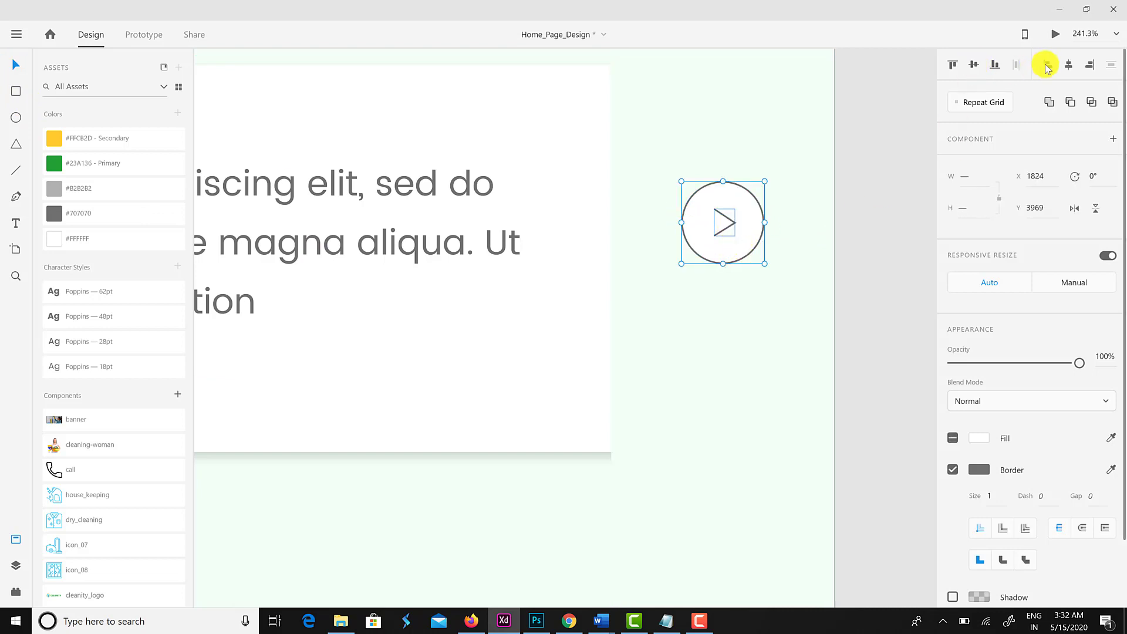
{"action": "key", "text": "Escape"}
Set the chevron's border size to 2 and leave it without a shadow.
{"action": "left_click", "coordinate": [730, 221]}
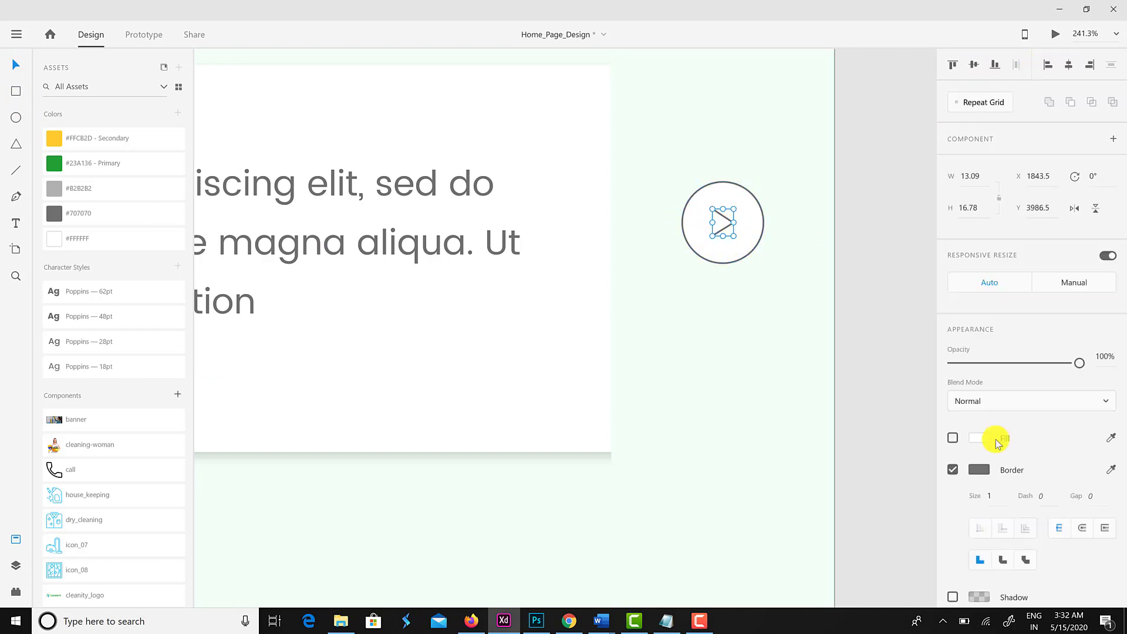
{"action": "scroll", "coordinate": [1008, 487], "scroll_direction": "down", "scroll_amount": 2}
{"action": "left_click", "coordinate": [953, 520]}
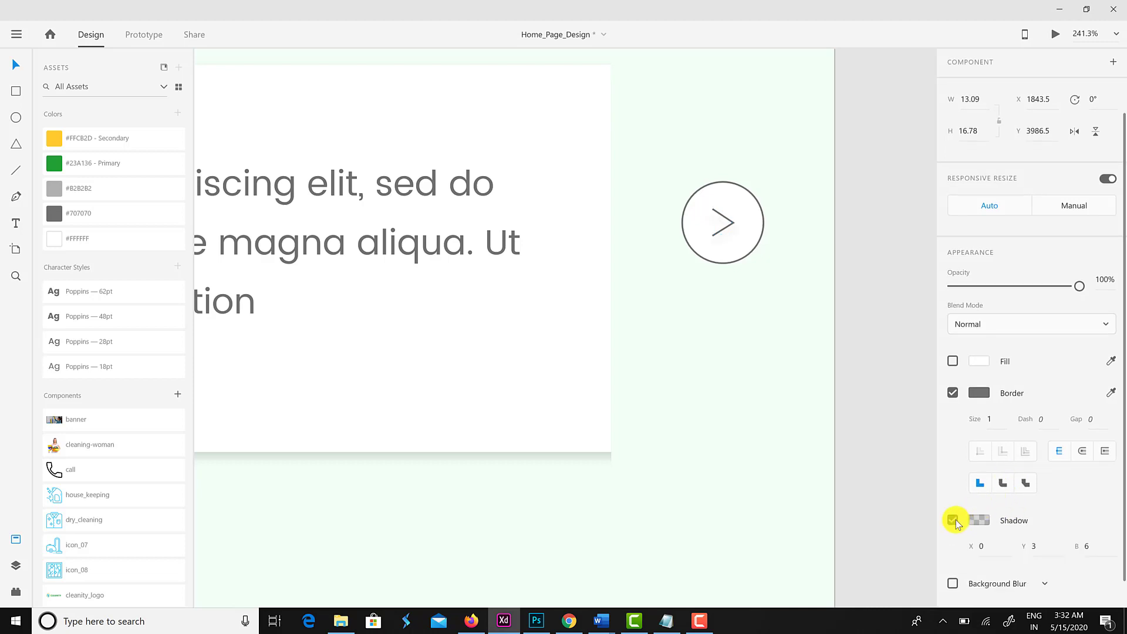
{"action": "left_click", "coordinate": [952, 521]}
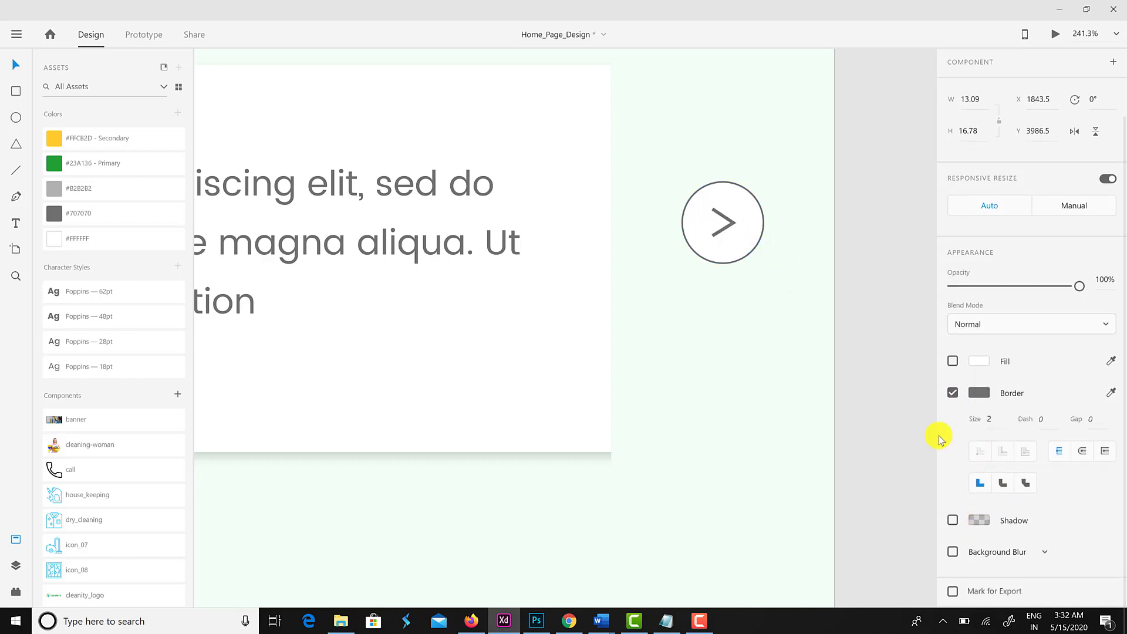
Group the circle and chevron, scale the group to about 43 by 43 and place it beside the second testimonial card.
{"action": "left_click", "coordinate": [748, 252]}
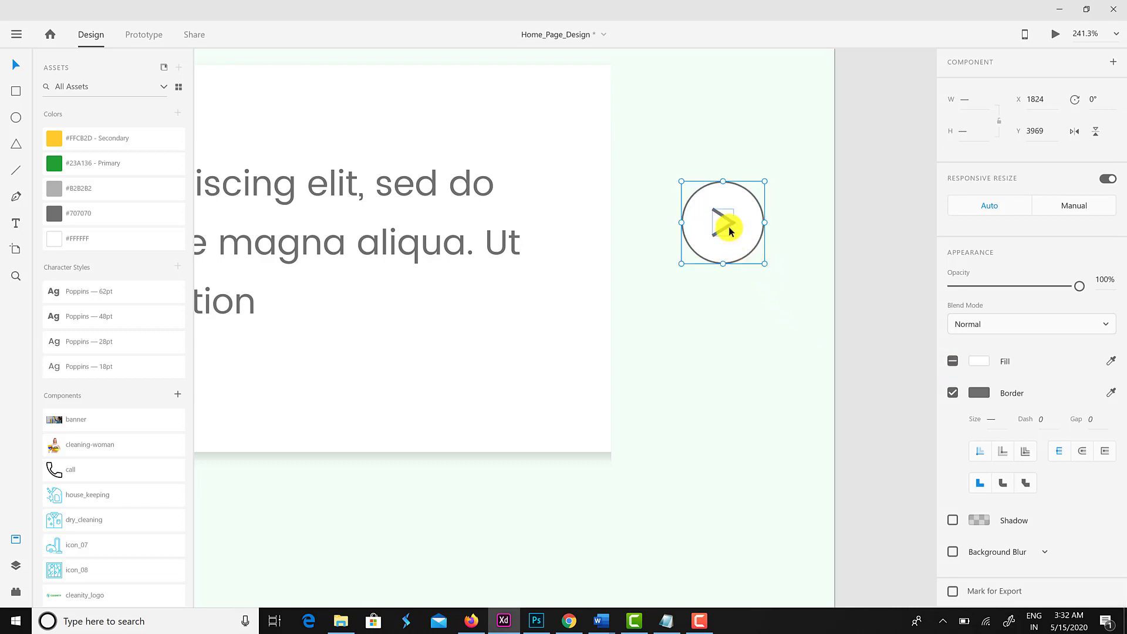
{"action": "left_click_drag", "start_coordinate": [764, 263], "coordinate": [737, 269]}
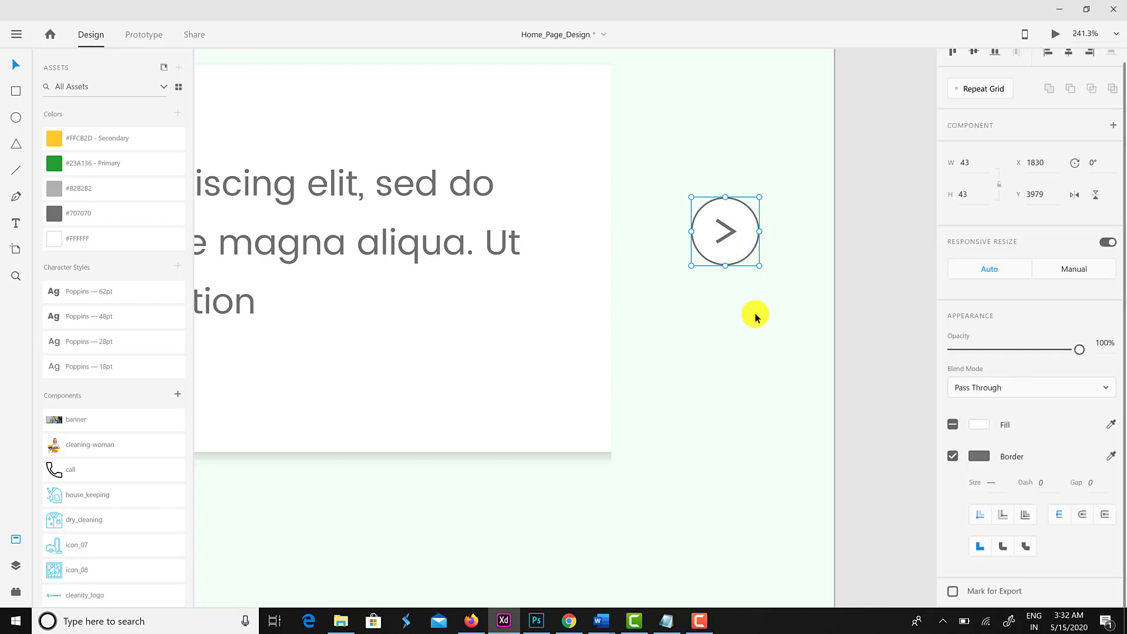
{"action": "scroll", "coordinate": [756, 317], "scroll_direction": "down", "scroll_amount": 15}
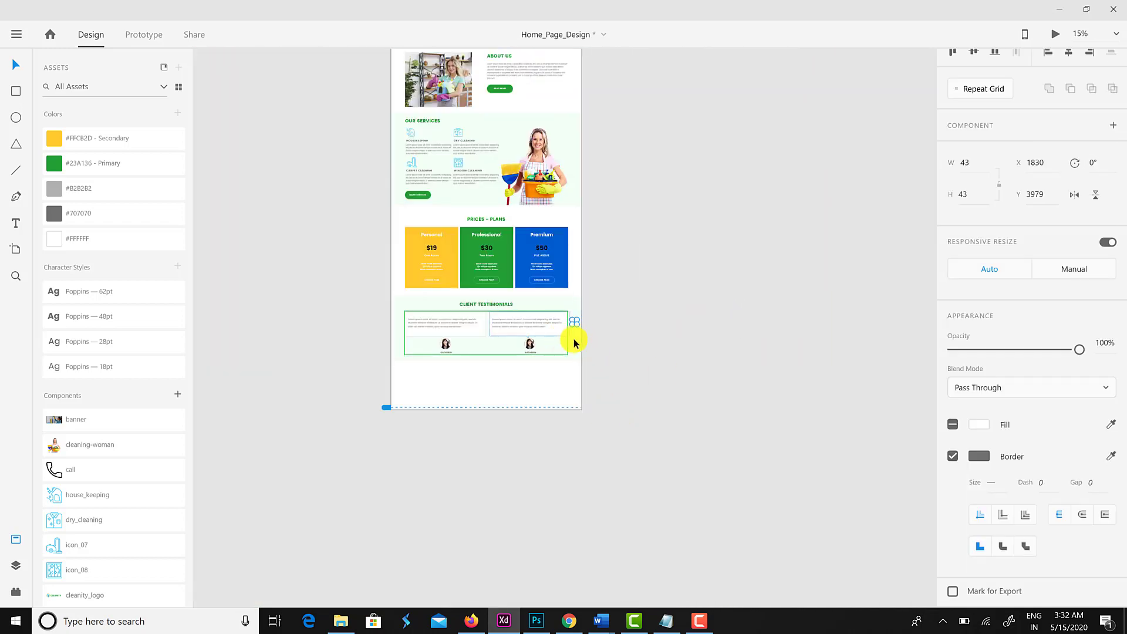
{"action": "scroll", "coordinate": [574, 344], "scroll_direction": "up", "scroll_amount": 15}
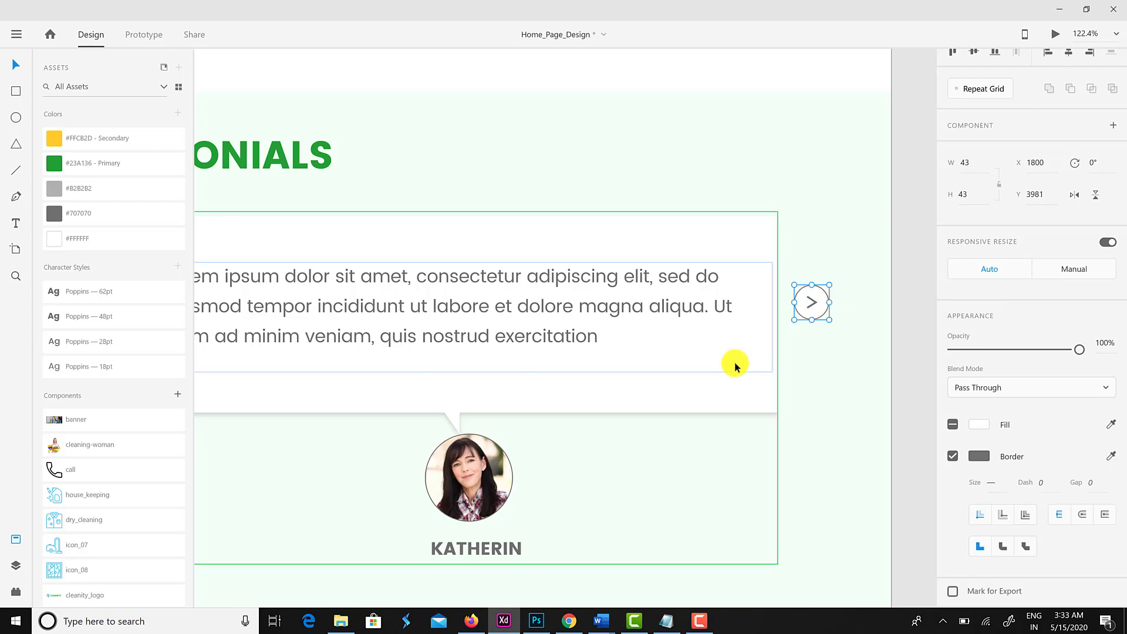
Copy the slider arrow to the outer side of the first testimonial card at X 44 and rotate the copy about 180°.
{"action": "scroll", "coordinate": [734, 365], "scroll_direction": "down", "scroll_amount": 8}
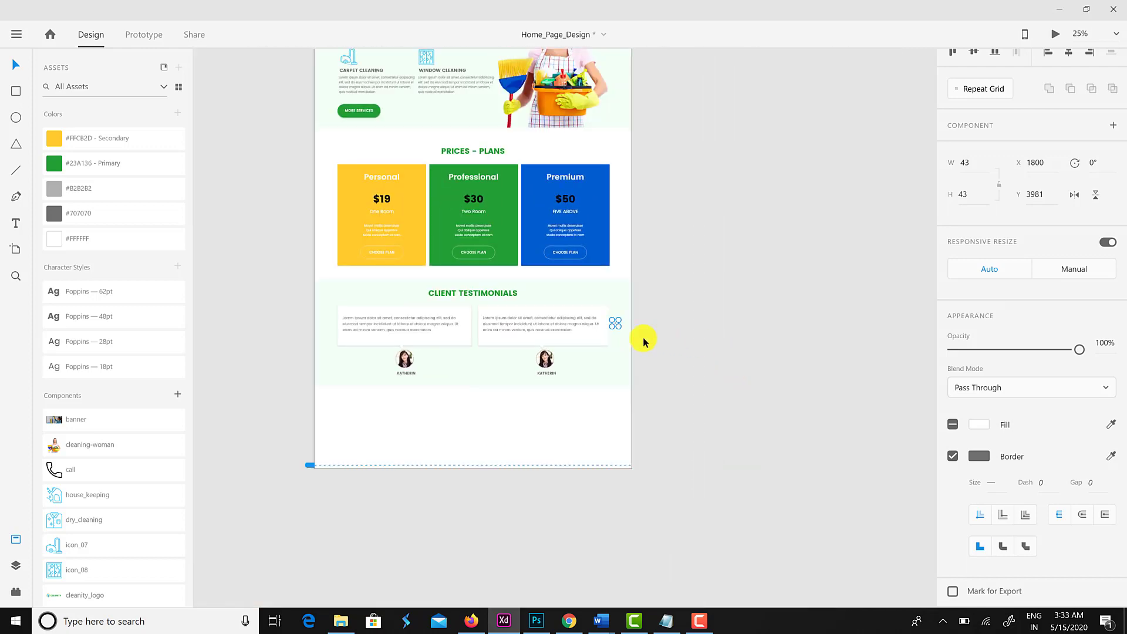
{"action": "left_click_drag", "start_coordinate": [615, 325], "coordinate": [310, 332]}
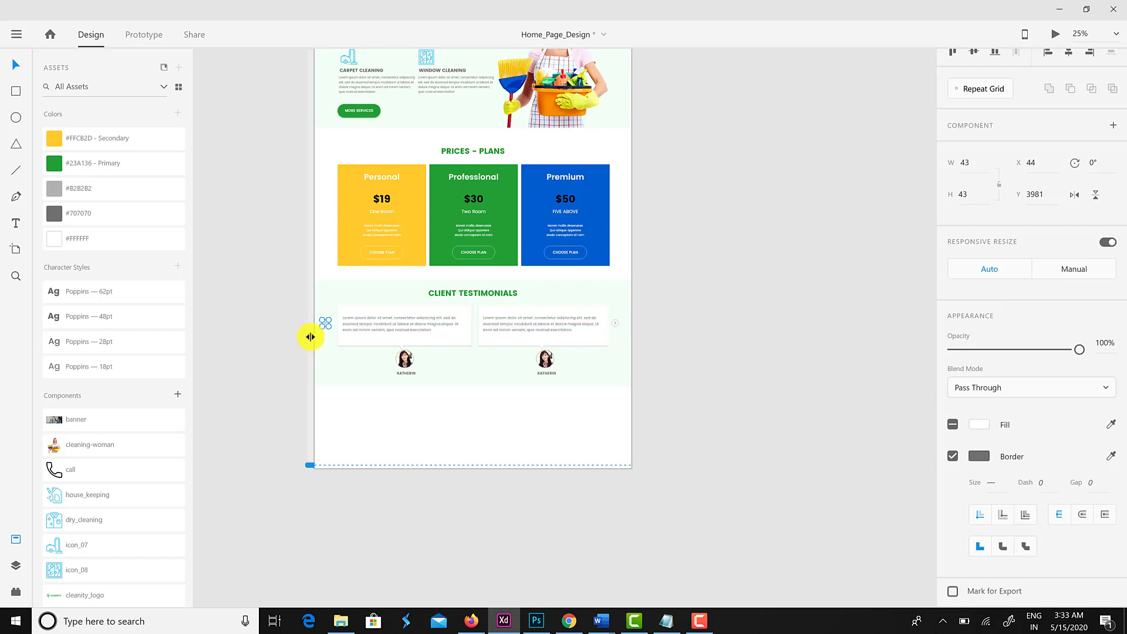
{"action": "scroll", "coordinate": [309, 334], "scroll_direction": "up", "scroll_amount": 10}
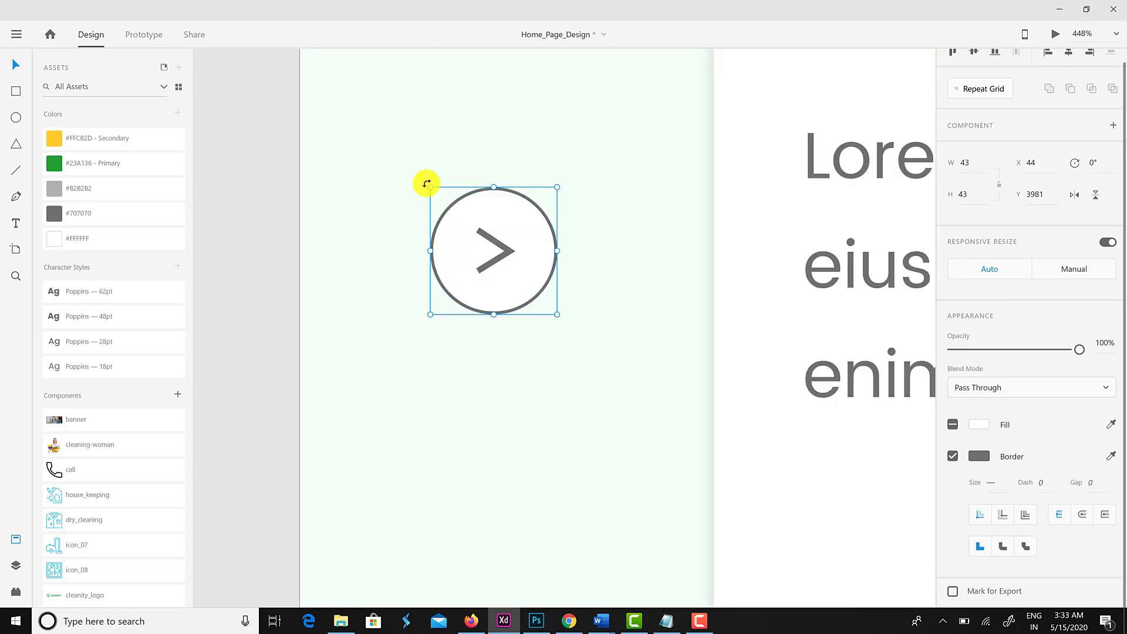
{"action": "left_click_drag", "start_coordinate": [428, 181], "coordinate": [584, 311]}
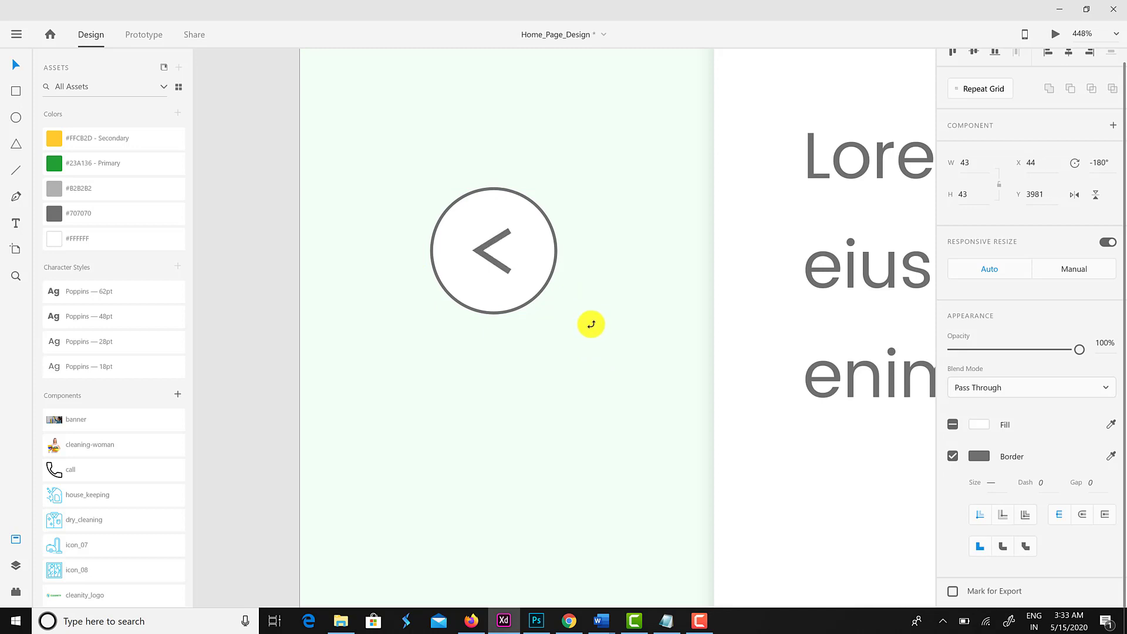
{"action": "left_click_drag", "start_coordinate": [591, 325], "coordinate": [563, 334]}
{"action": "left_click", "coordinate": [284, 249]}
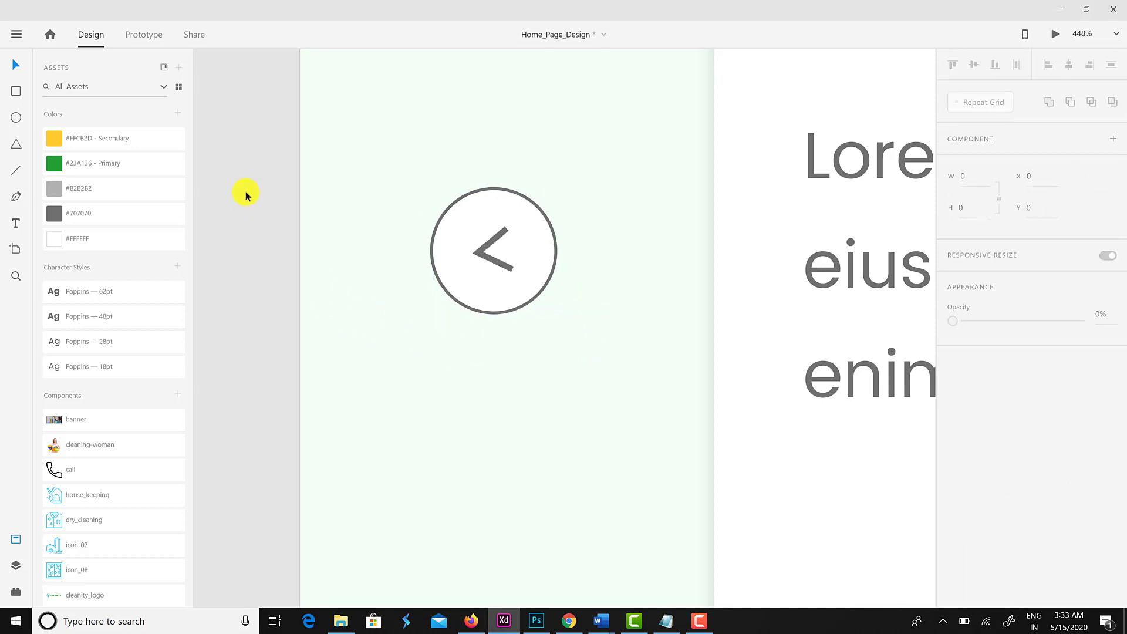
Examine the whole page and the Client Testimonials section with its two slider arrows.
{"action": "key", "text": "ctrl+minus"}
{"action": "key", "text": "ctrl+minus"}
{"action": "key", "text": "ctrl+minus"}
{"action": "key", "text": "ctrl+minus"}
{"action": "key", "text": "ctrl+minus"}
{"action": "key", "text": "ctrl+minus"}
{"action": "key", "text": "ctrl+minus"}
{"action": "key", "text": "ctrl+minus"}
{"action": "key", "text": "ctrl+minus"}
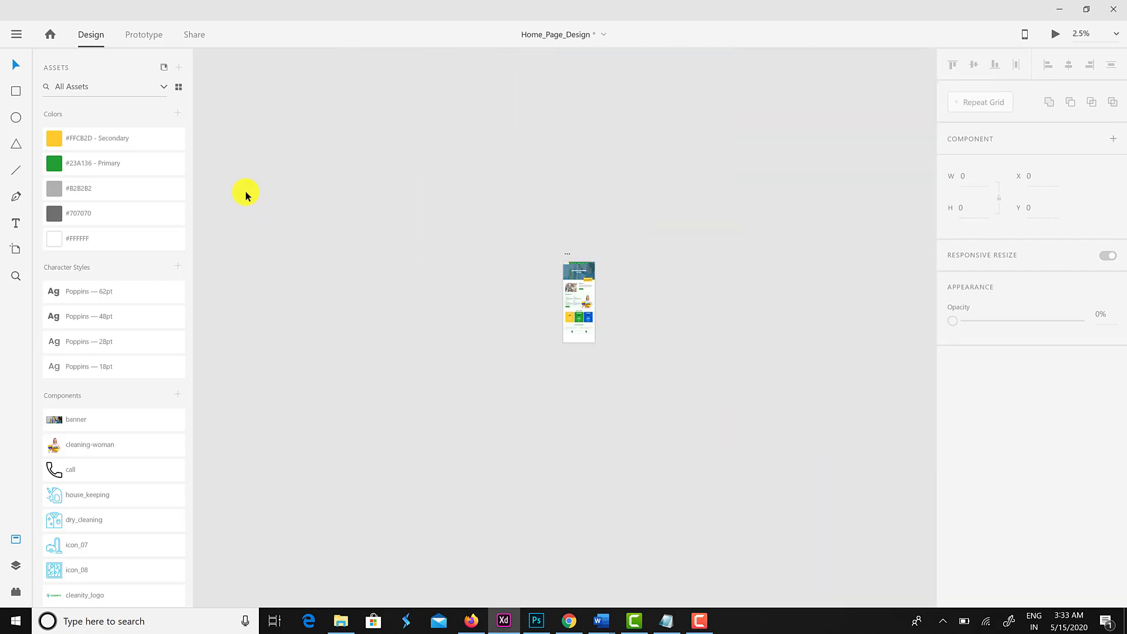
{"action": "scroll", "coordinate": [579, 301], "scroll_direction": "up", "scroll_amount": 10, "text": "ctrl"}
{"action": "scroll", "coordinate": [593, 340], "scroll_direction": "down", "scroll_amount": 8}
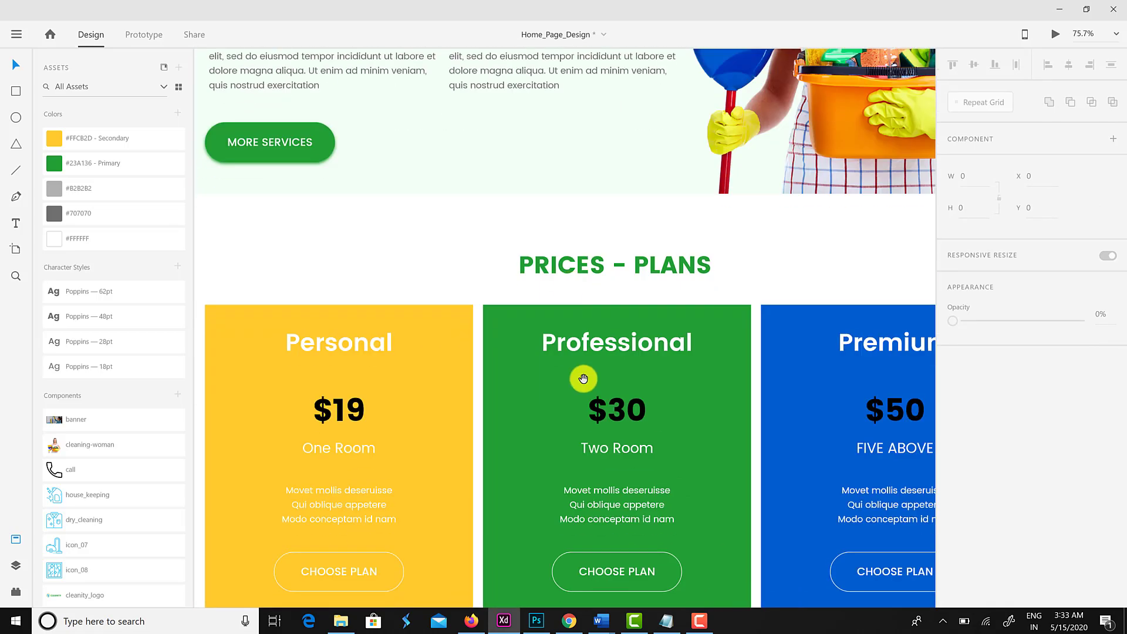
{"action": "scroll", "coordinate": [580, 326], "scroll_direction": "down", "scroll_amount": 4, "text": "ctrl"}
{"action": "scroll", "coordinate": [621, 403], "scroll_direction": "down", "scroll_amount": 2}
{"action": "scroll", "coordinate": [616, 410], "scroll_direction": "up", "scroll_amount": 2, "text": "ctrl"}
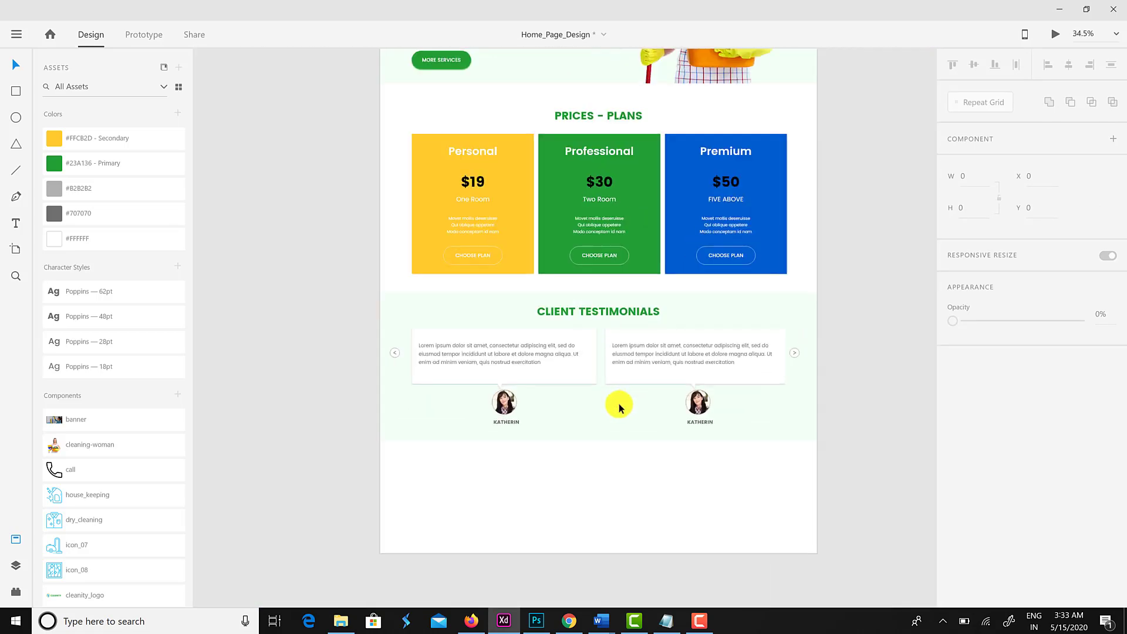
{"action": "scroll", "coordinate": [603, 428], "scroll_direction": "up", "scroll_amount": 2, "text": "ctrl"}
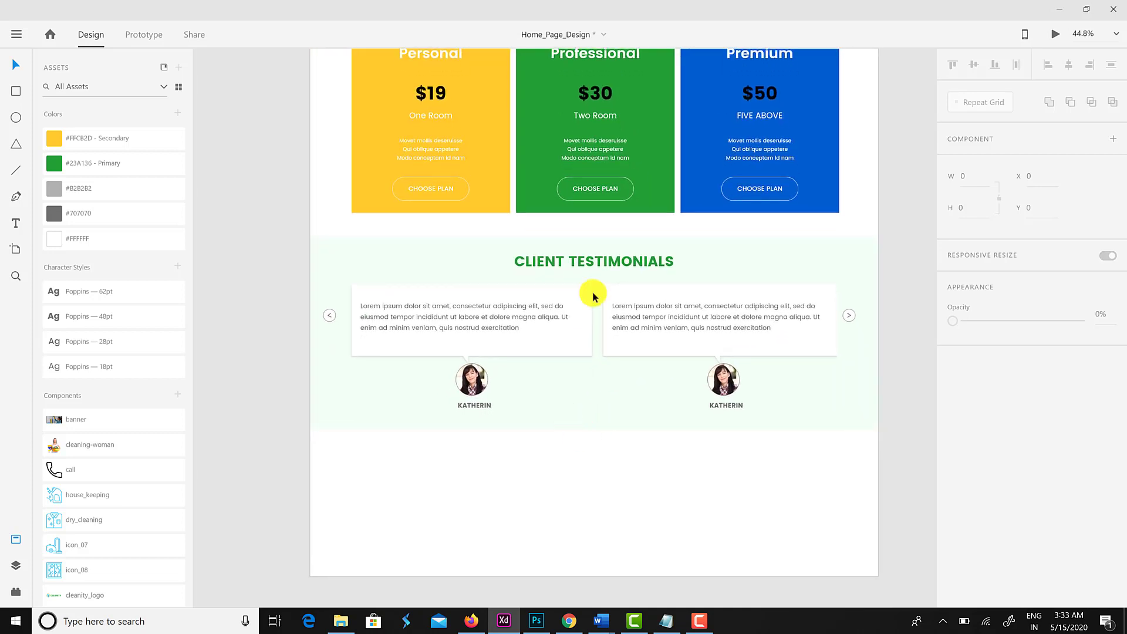
Duplicate the CLIENT TESTIMONIALS heading below the green section, reword the copy to CONTACT DETAILS and move it near the left margin.
{"action": "double_click", "coordinate": [605, 266]}
{"action": "left_click_drag", "start_coordinate": [604, 266], "coordinate": [601, 456]}
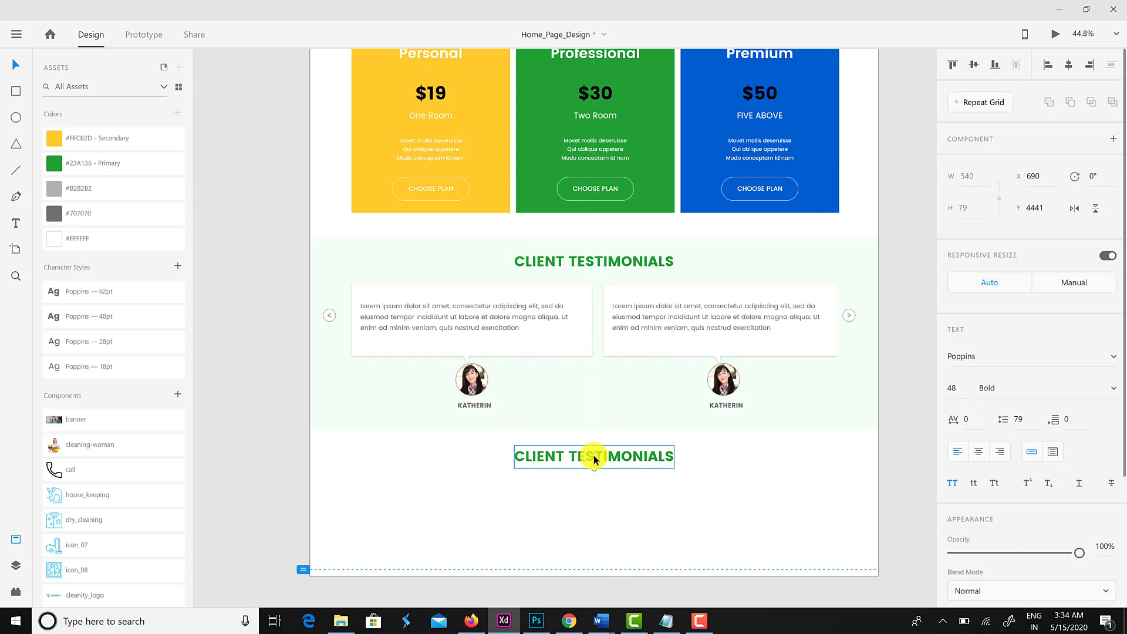
{"action": "double_click", "coordinate": [594, 457]}
{"action": "key", "text": "ctrl+a"}
{"action": "type", "text": "CON"}
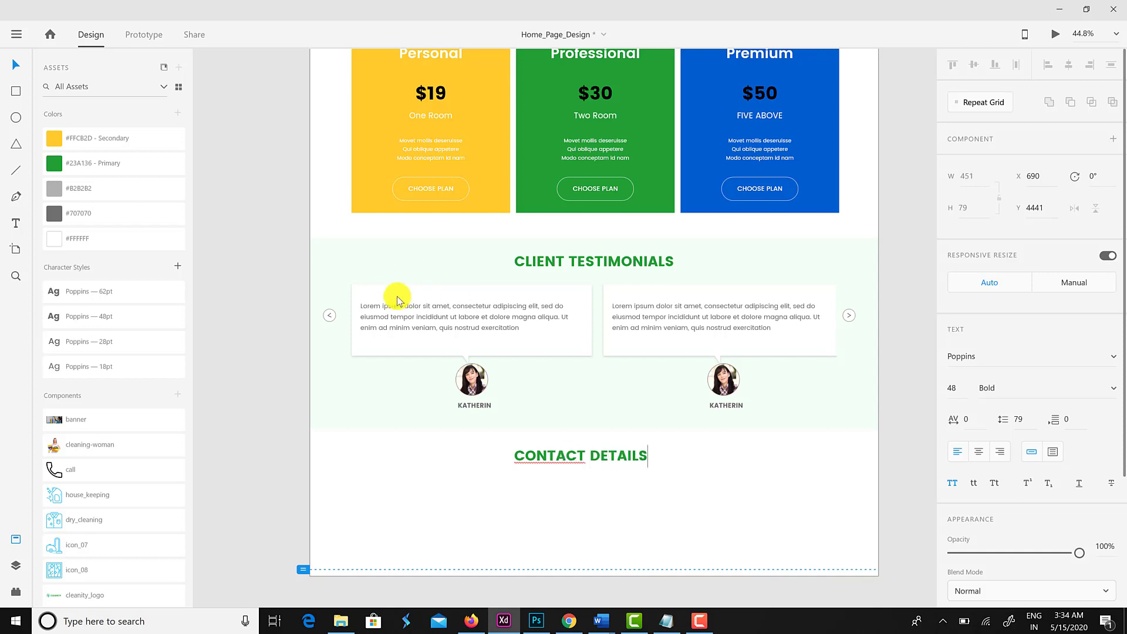
{"action": "key", "text": "Escape"}
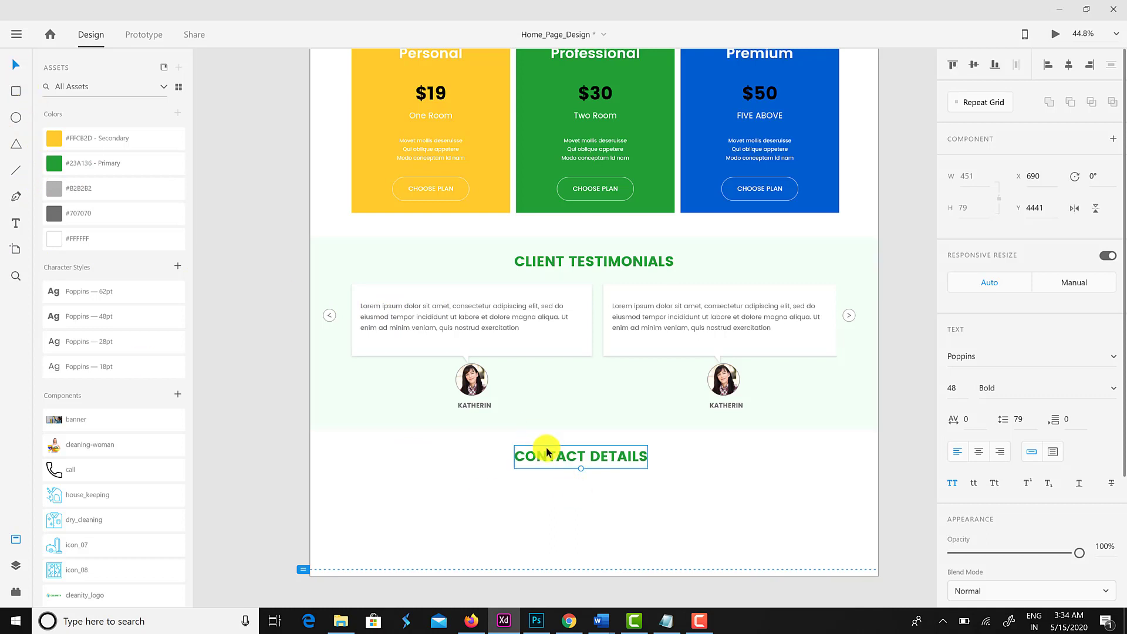
{"action": "left_click_drag", "start_coordinate": [547, 452], "coordinate": [415, 468]}
Show the artboard's 12-column layout grid and extend the artboard's height to about 5754.
{"action": "left_click", "coordinate": [766, 483]}
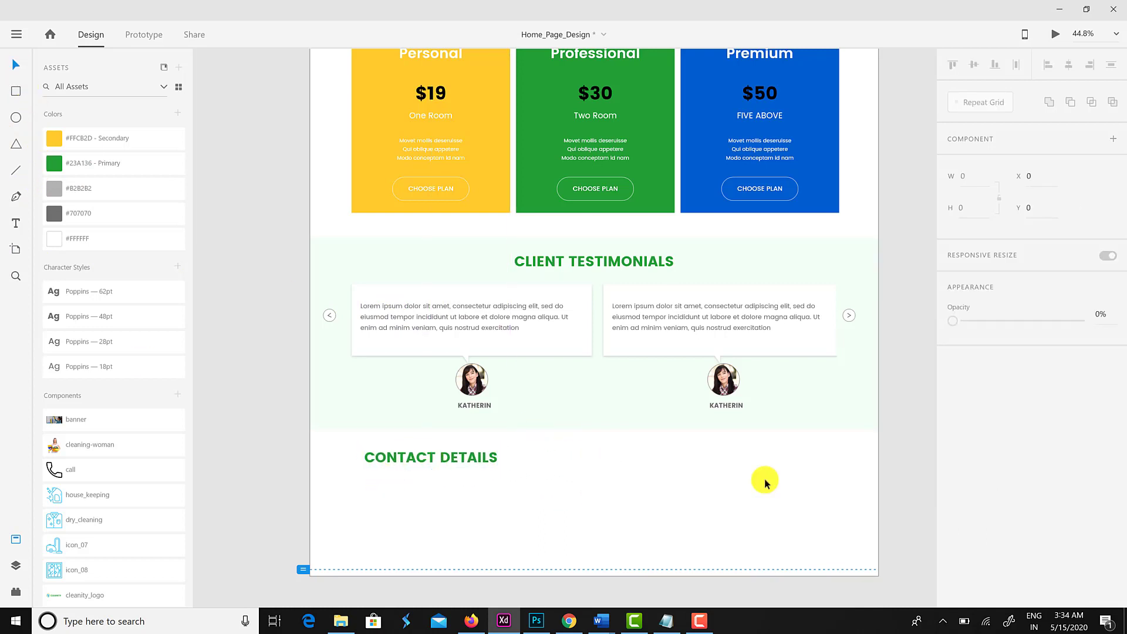
{"action": "left_click", "coordinate": [954, 494]}
{"action": "scroll", "coordinate": [752, 452], "scroll_direction": "down", "scroll_amount": 4}
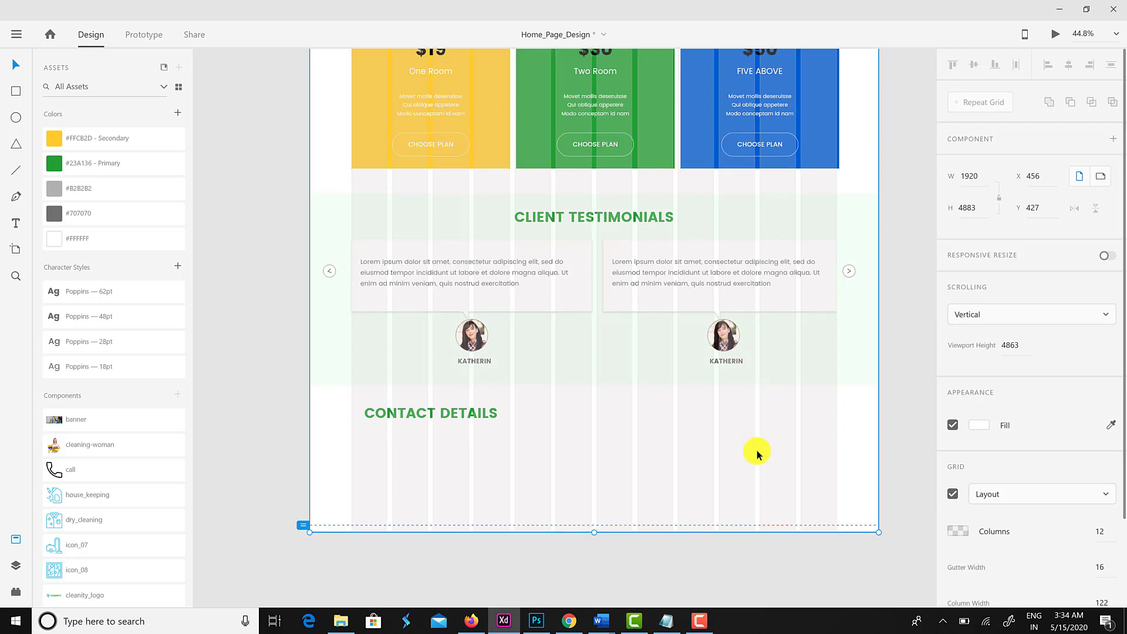
{"action": "left_click_drag", "start_coordinate": [597, 333], "coordinate": [582, 589]}
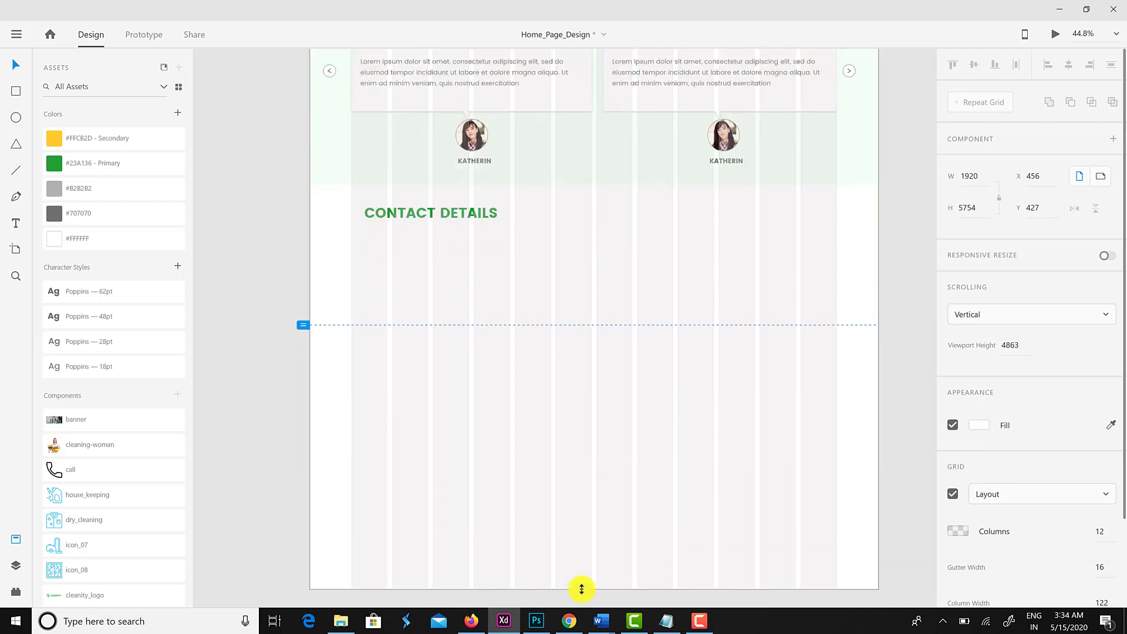
Align the CONTACT DETAILS heading with the first grid column at X 140, Y 4485, and lower the artboard's viewport marker.
{"action": "left_click", "coordinate": [431, 213]}
{"action": "left_click_drag", "start_coordinate": [430, 213], "coordinate": [425, 230]}
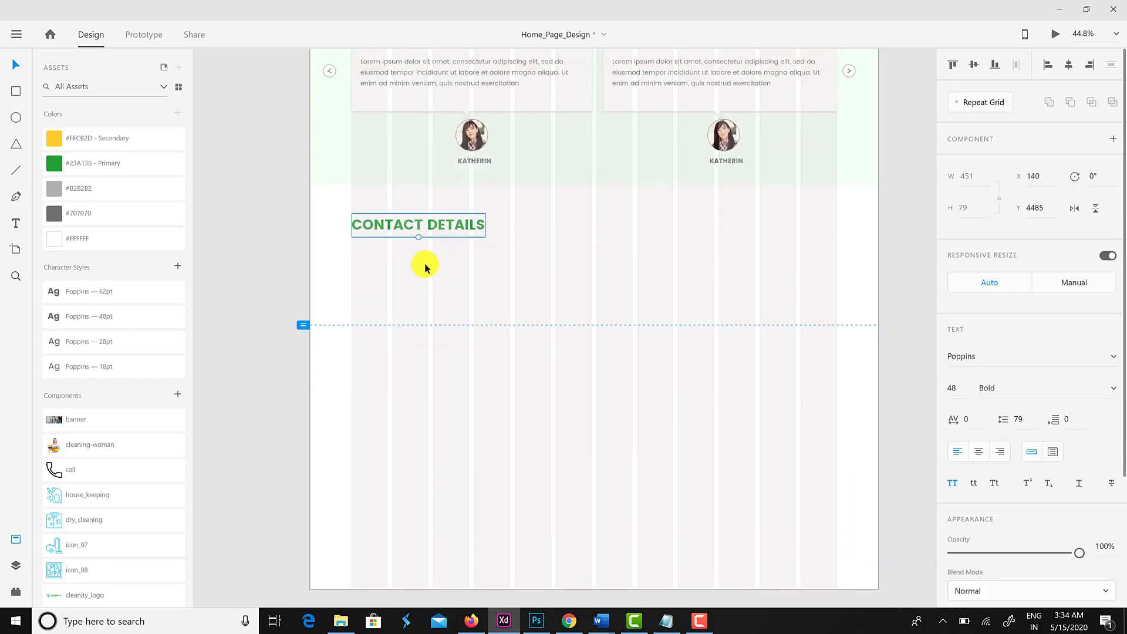
{"action": "left_click_drag", "start_coordinate": [299, 322], "coordinate": [299, 524]}
Create a text area about 812 by 702 under the CONTACT DETAILS heading and paste the phone, e-mail and address details into it.
{"action": "key", "text": "t"}
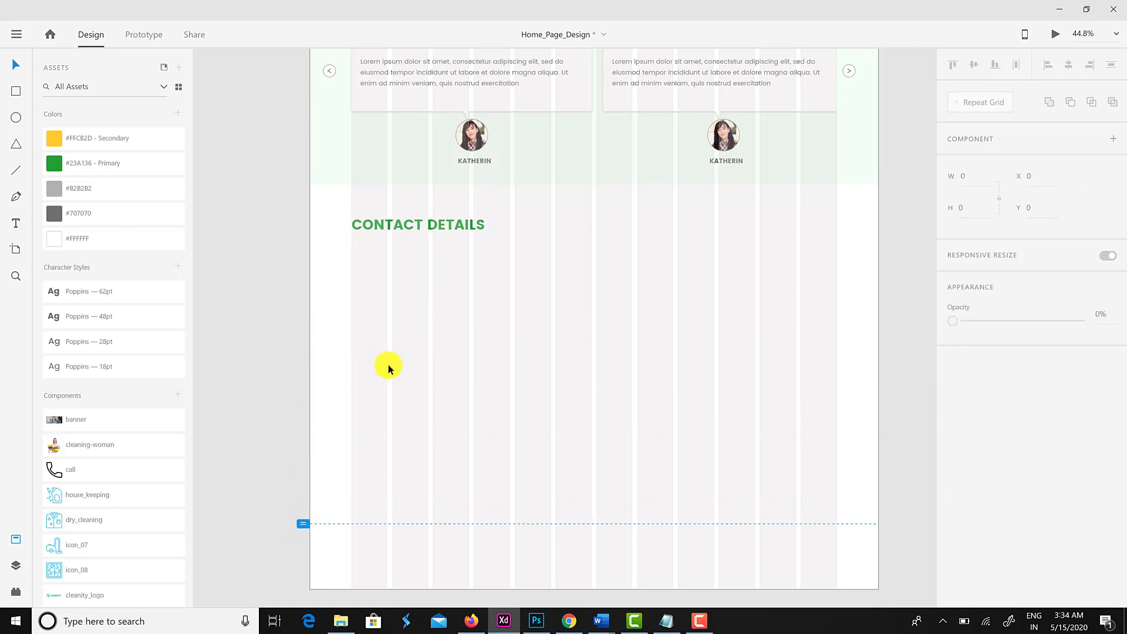
{"action": "left_click_drag", "start_coordinate": [352, 256], "coordinate": [592, 463]}
{"action": "key", "text": "ctrl+v"}
{"action": "left_click", "coordinate": [427, 281]}
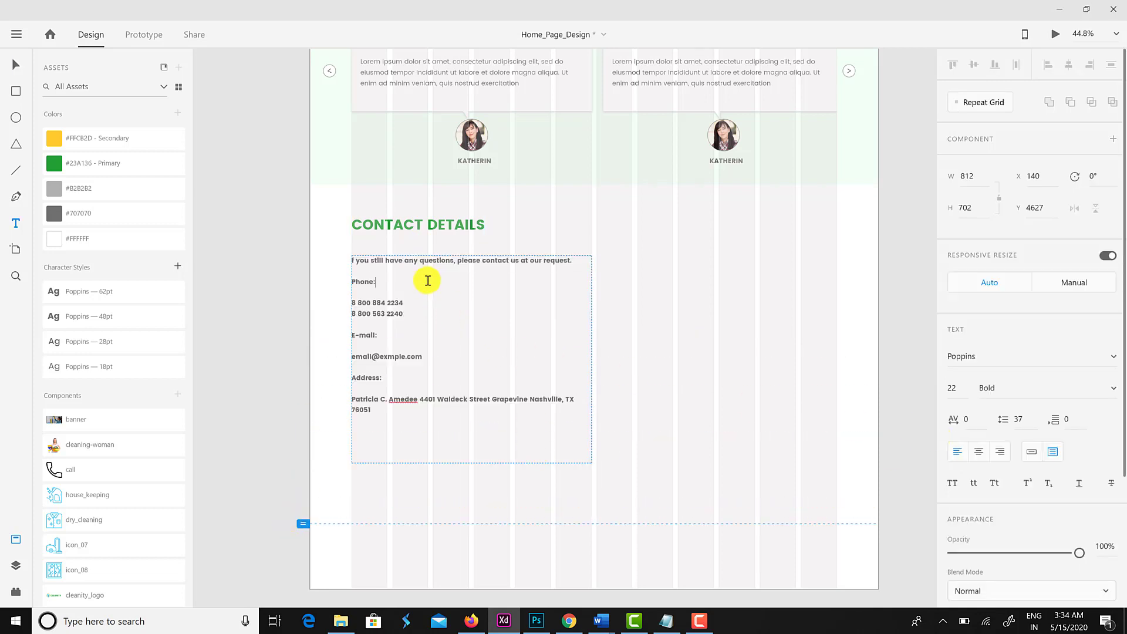
Set the introductory contact line to Regular weight and apply the Poppins 18pt character style to it.
{"action": "triple_click", "coordinate": [423, 260]}
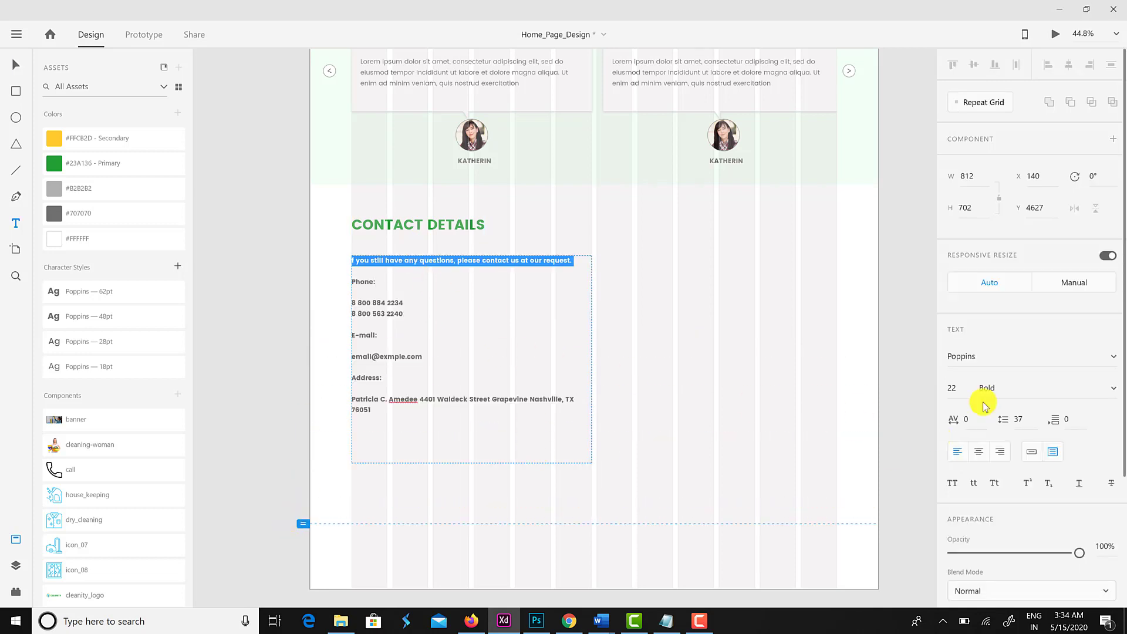
{"action": "left_click", "coordinate": [1112, 388]}
{"action": "left_click", "coordinate": [994, 435]}
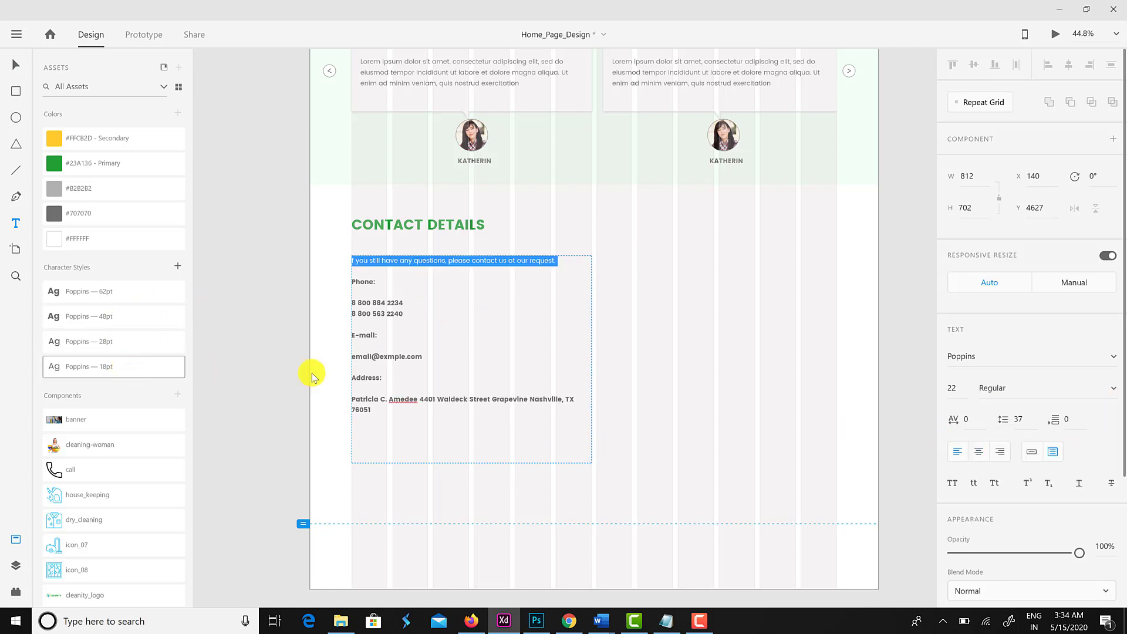
Try the Poppins 48pt and 28pt character styles on the "Phone" label and undo them.
{"action": "left_click", "coordinate": [364, 284]}
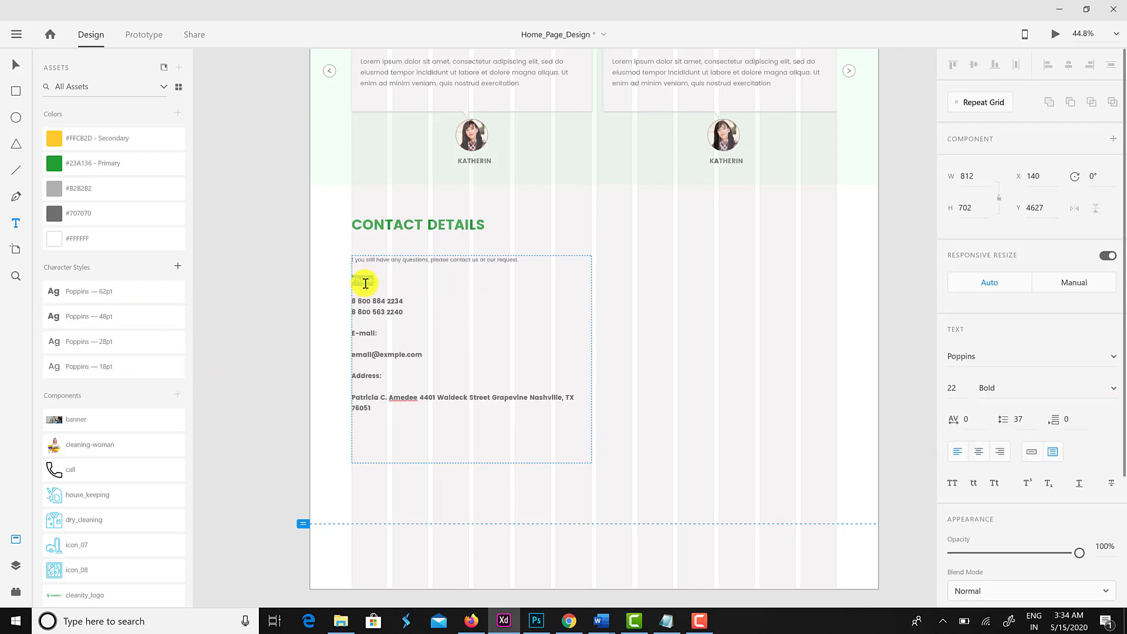
{"action": "left_click", "coordinate": [118, 318]}
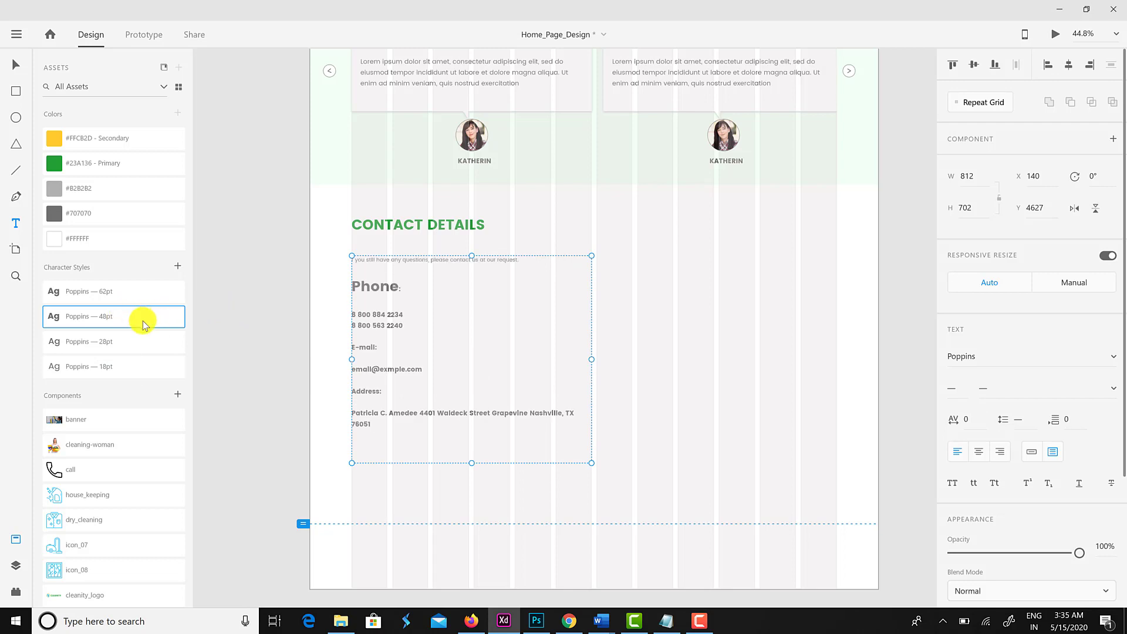
{"action": "key", "text": "ctrl+z"}
{"action": "left_click", "coordinate": [129, 343]}
{"action": "key", "text": "ctrl+z"}
{"action": "left_click", "coordinate": [371, 283]}
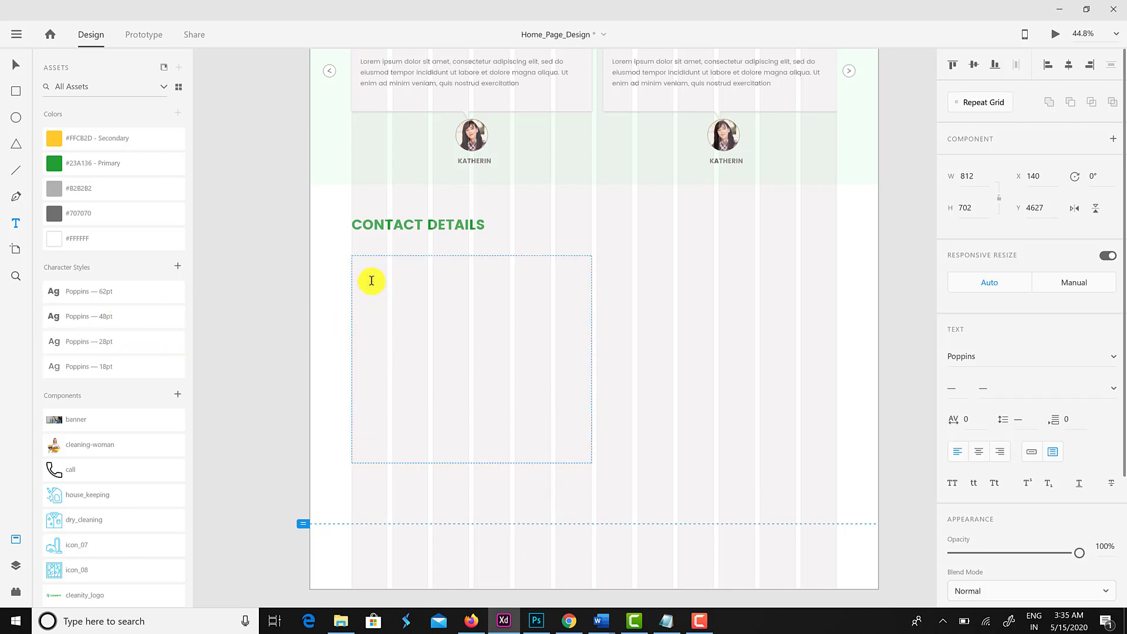
Apply the Poppins 28pt character style and Bold weight to the "Phone:", "E-mail:" and "Address:" labels in the contact text.
{"action": "double_click", "coordinate": [365, 280]}
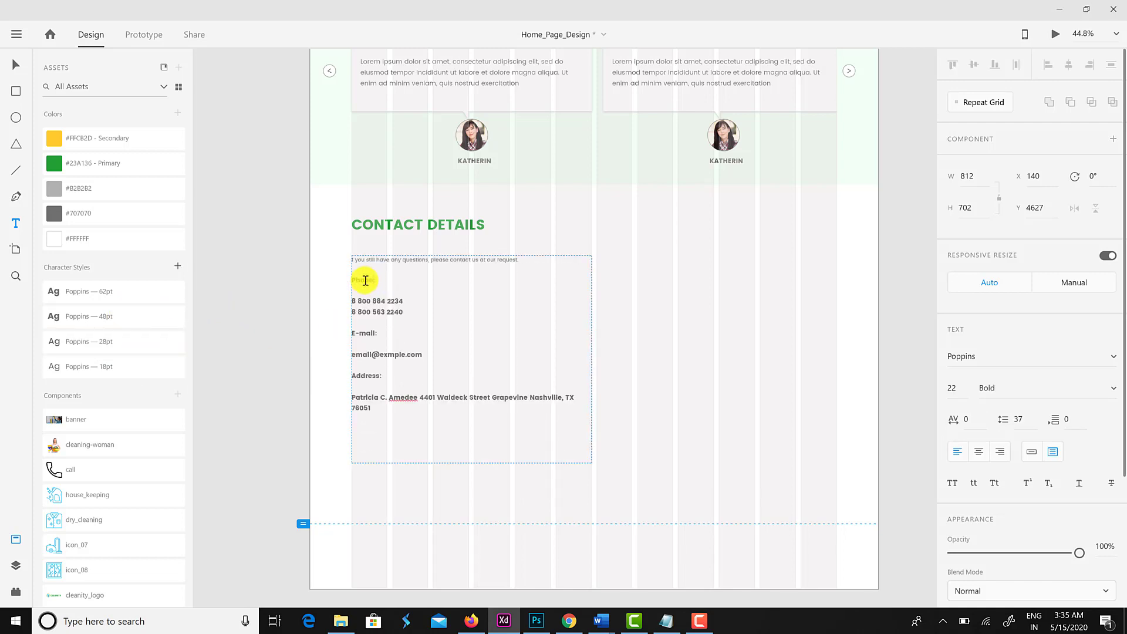
{"action": "left_click", "coordinate": [86, 347]}
{"action": "left_click", "coordinate": [1112, 395]}
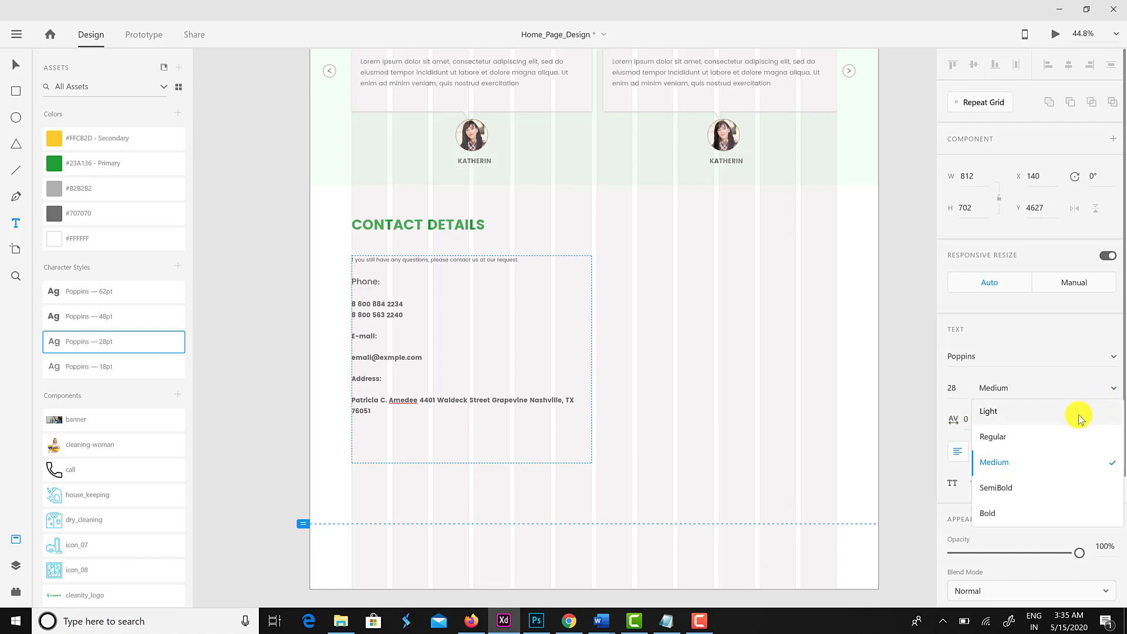
{"action": "left_click", "coordinate": [434, 333]}
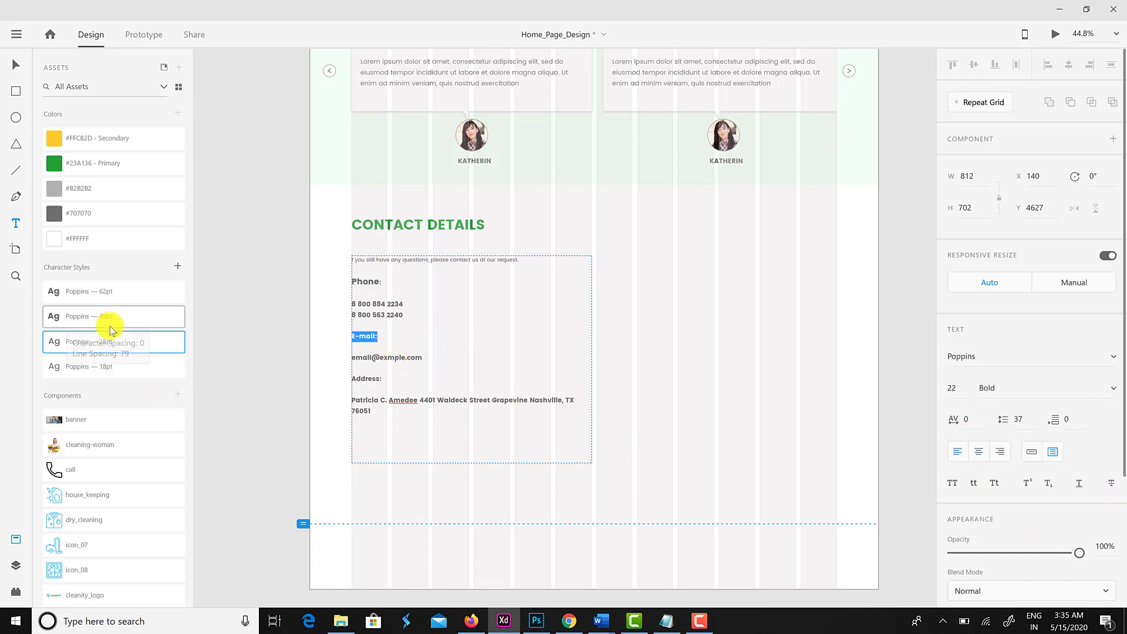
{"action": "left_click", "coordinate": [117, 349]}
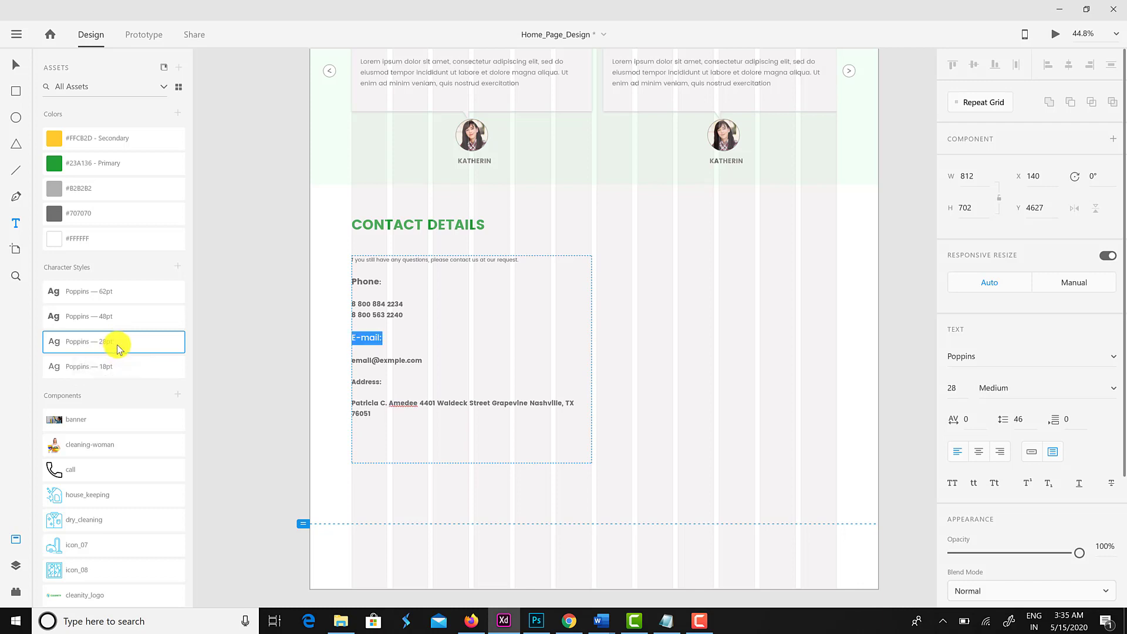
{"action": "left_click", "coordinate": [1114, 386]}
{"action": "left_click", "coordinate": [1011, 512]}
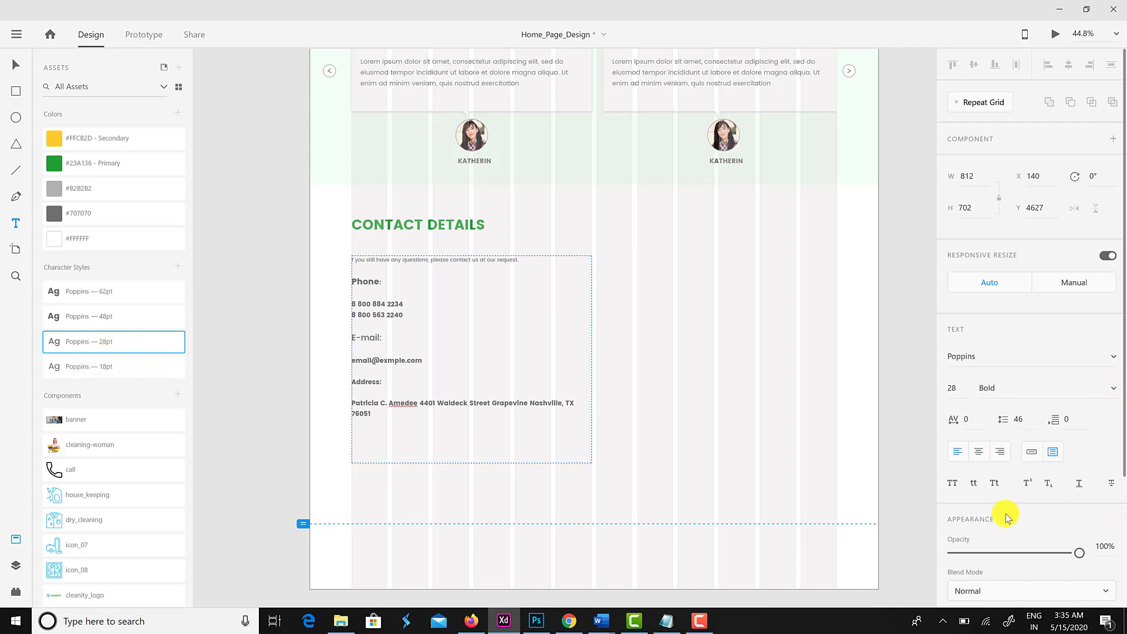
{"action": "left_click", "coordinate": [111, 343]}
{"action": "left_click", "coordinate": [1110, 390]}
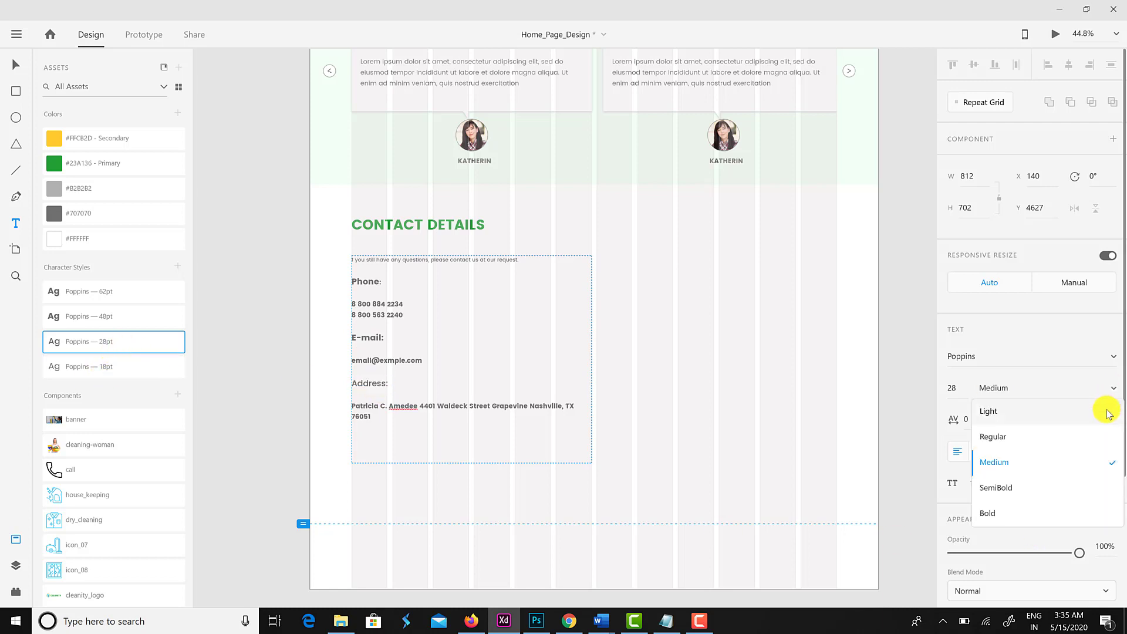
{"action": "left_click", "coordinate": [1051, 519]}
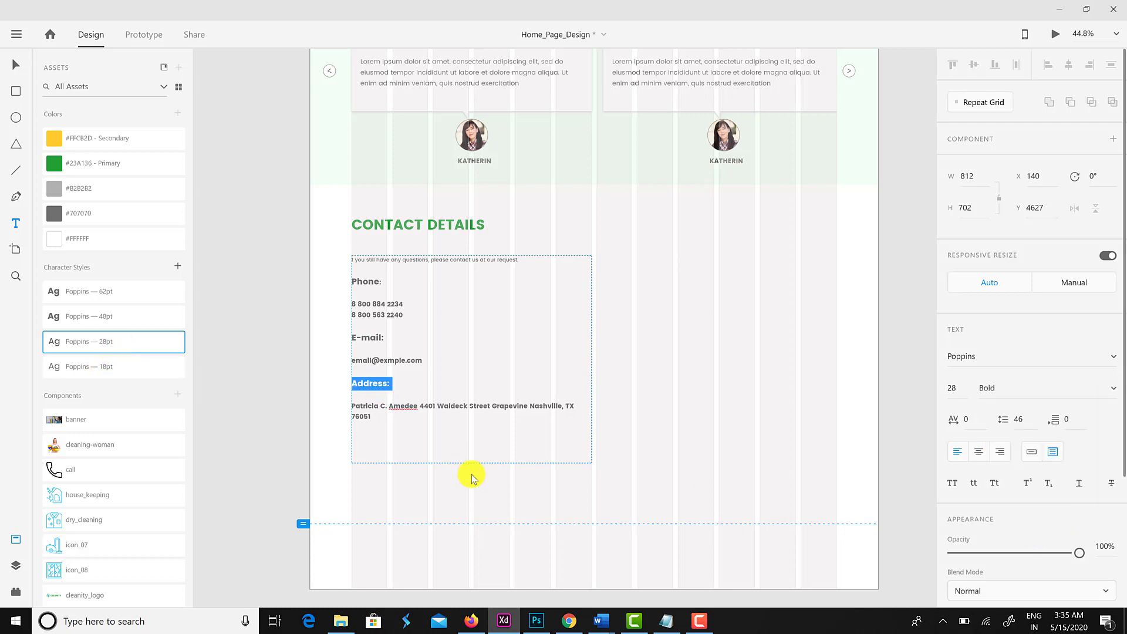
{"action": "key", "text": "Escape"}
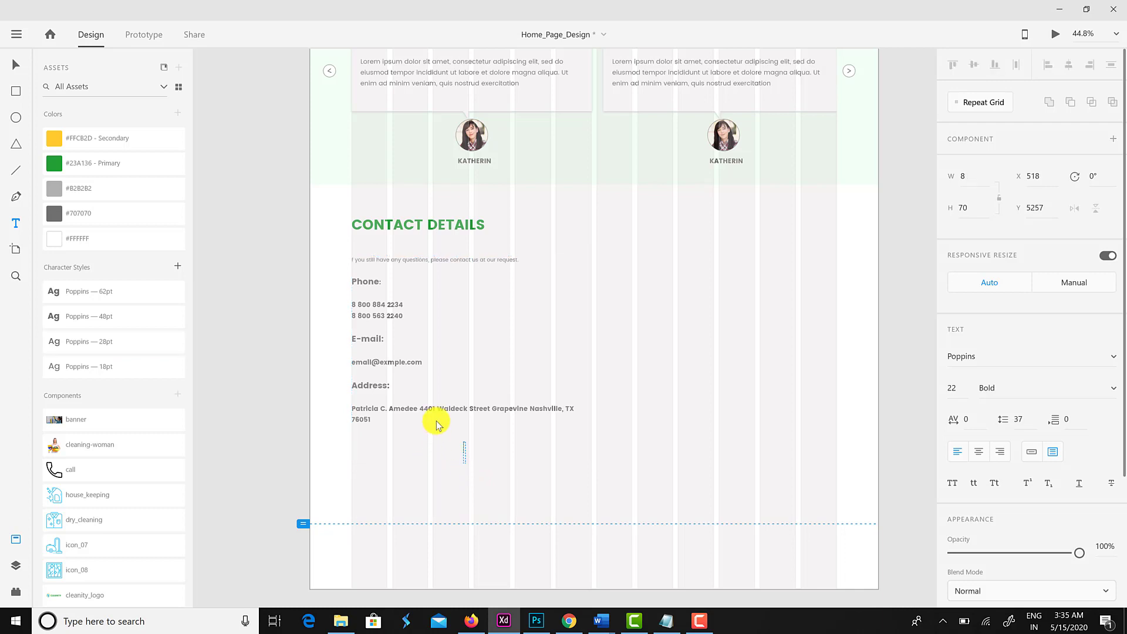
Set the postal address text under "Address:" to Regular weight and apply the Poppins 18pt character style.
{"action": "double_click", "coordinate": [377, 411]}
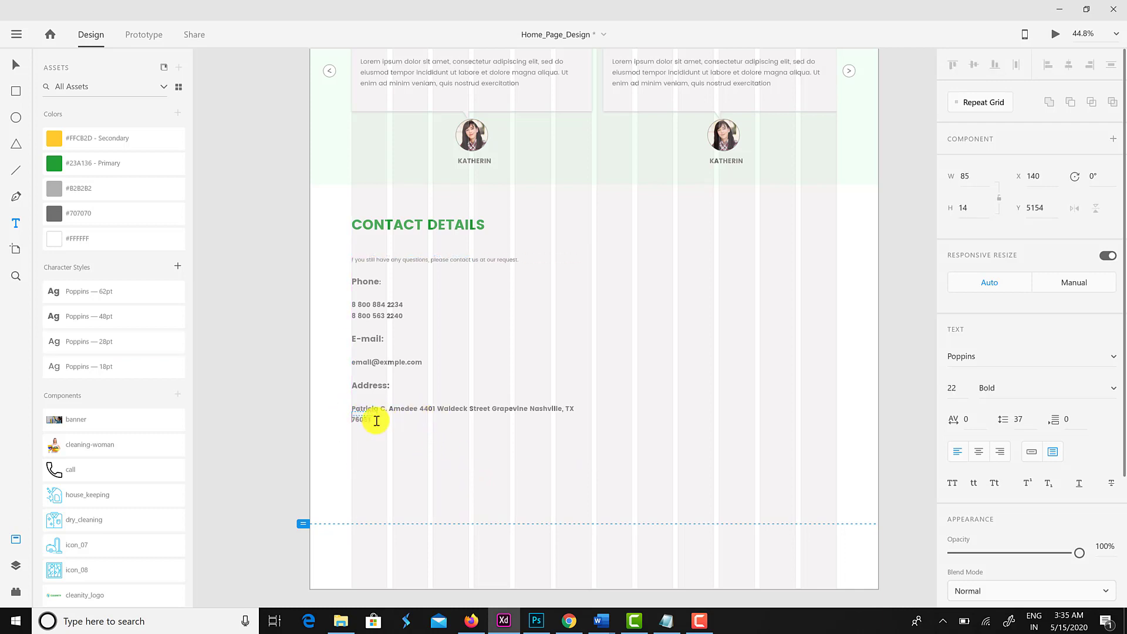
{"action": "double_click", "coordinate": [379, 408]}
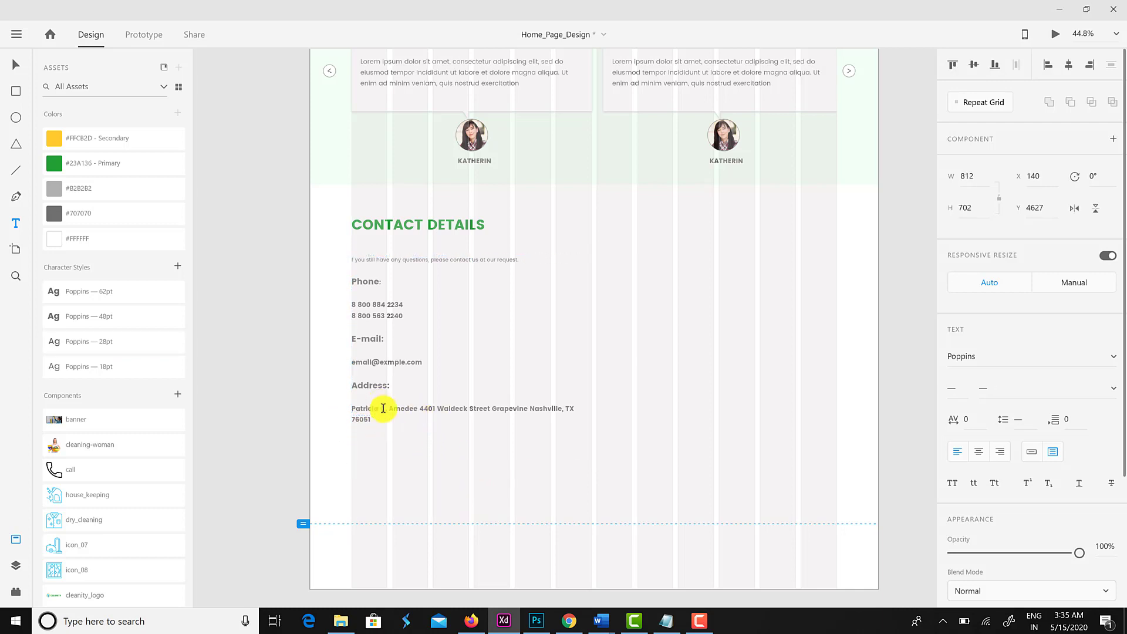
{"action": "left_click_drag", "start_coordinate": [362, 417], "coordinate": [341, 406]}
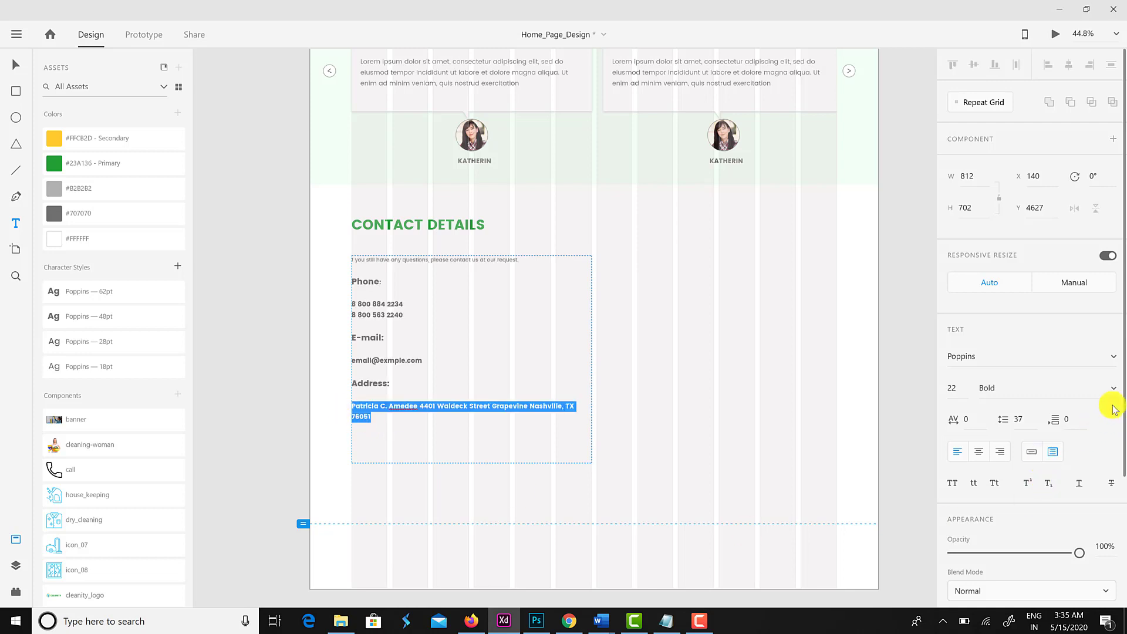
{"action": "left_click", "coordinate": [1110, 388]}
{"action": "left_click", "coordinate": [1061, 437]}
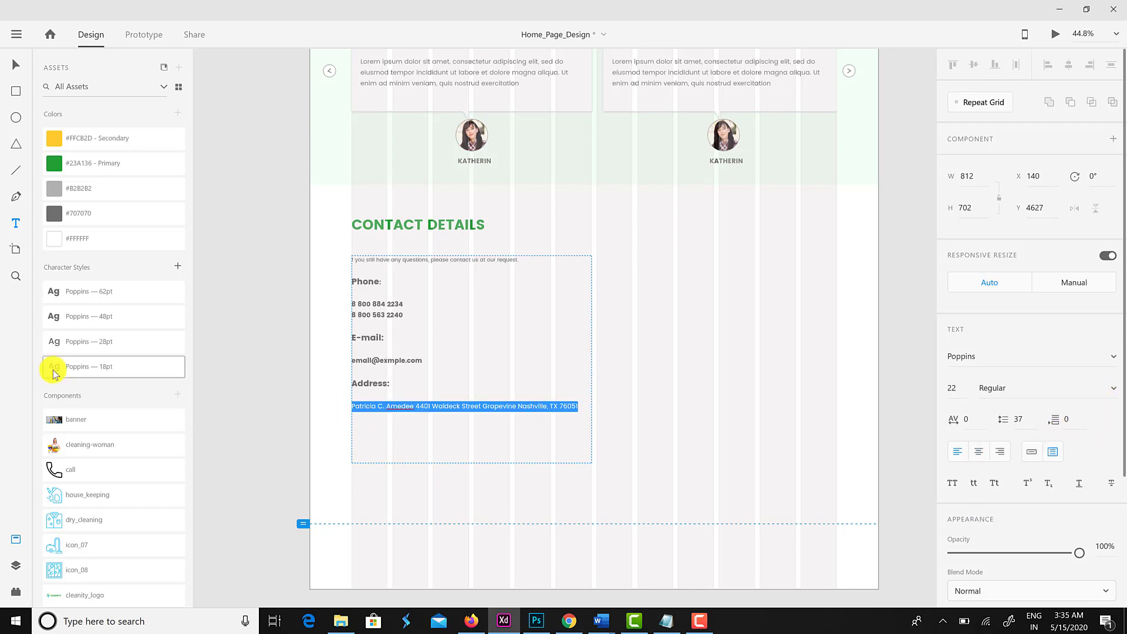
Set the e-mail address under "E-mail:" to Regular weight and apply the Poppins 18pt character style.
{"action": "left_click", "coordinate": [395, 360]}
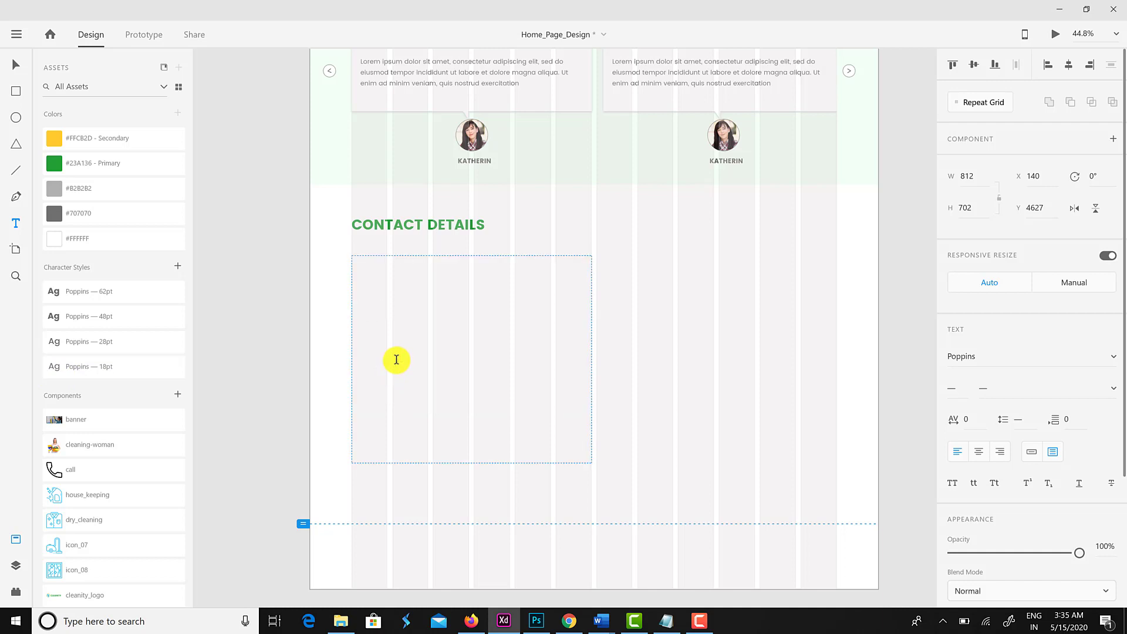
{"action": "double_click", "coordinate": [395, 360]}
{"action": "left_click", "coordinate": [1110, 385]}
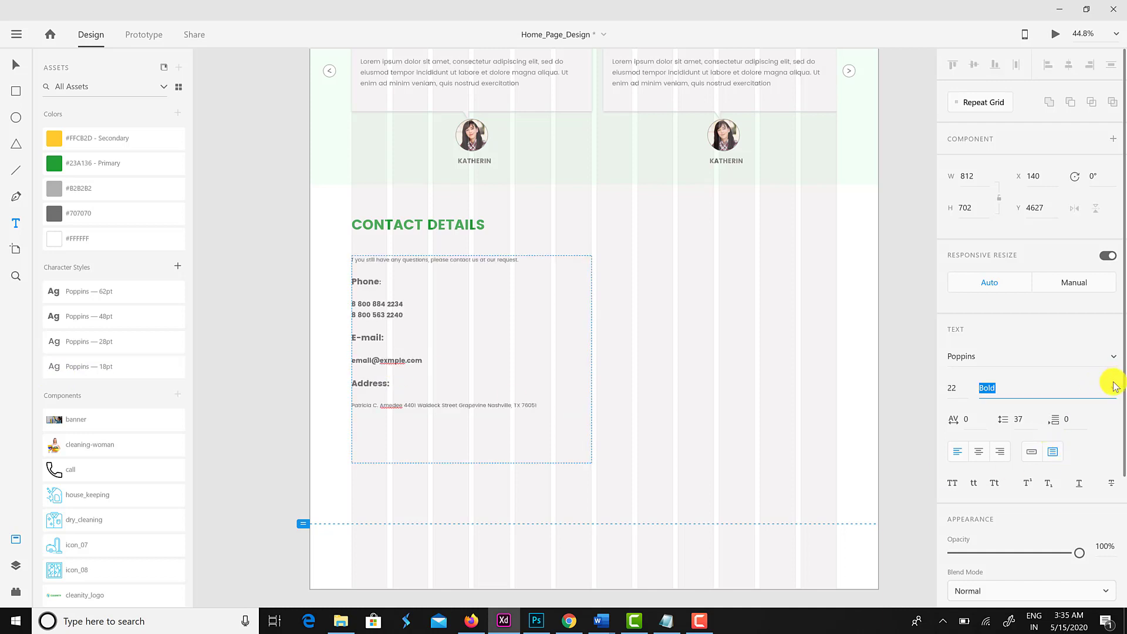
{"action": "left_click", "coordinate": [1080, 435]}
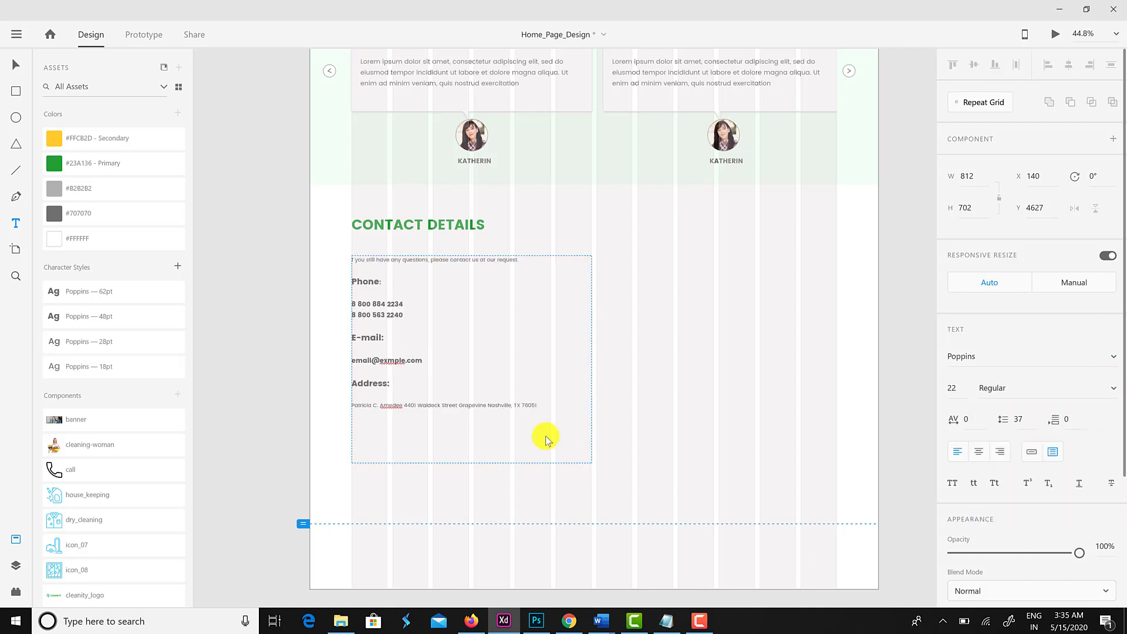
{"action": "left_click", "coordinate": [129, 367]}
Set the two phone number lines to Regular weight and apply the Poppins 18pt character style.
{"action": "mouse_move", "coordinate": [351, 315]}
{"action": "left_mouse_down"}
{"action": "mouse_move", "coordinate": [400, 316]}
{"action": "mouse_move", "coordinate": [352, 304]}
{"action": "left_mouse_up"}
{"action": "left_click", "coordinate": [1113, 388]}
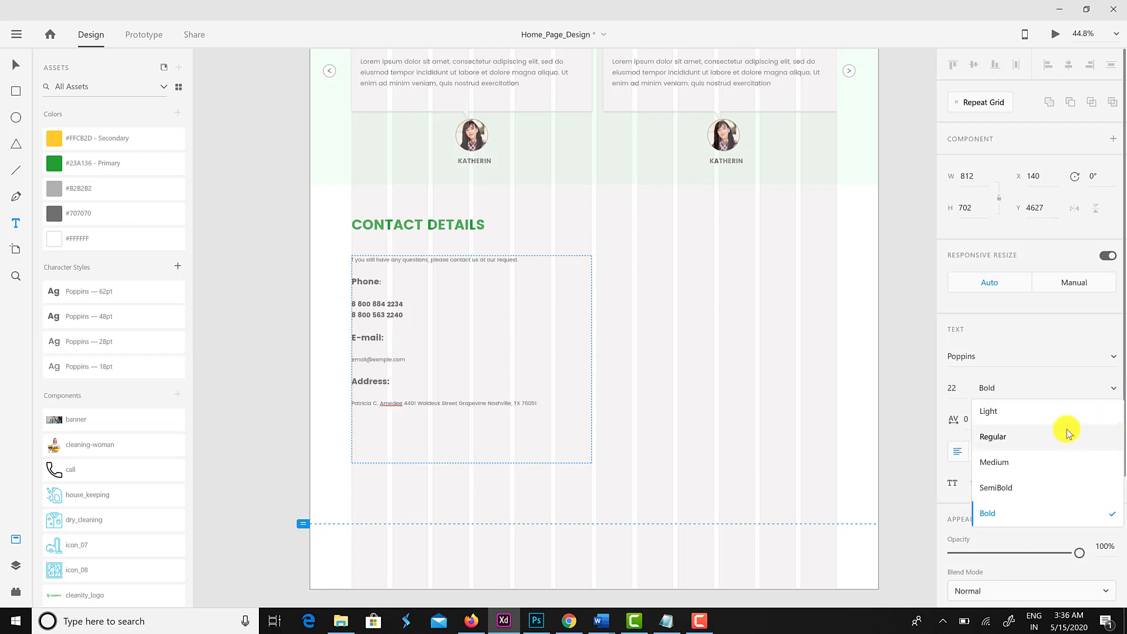
{"action": "left_click", "coordinate": [1067, 433]}
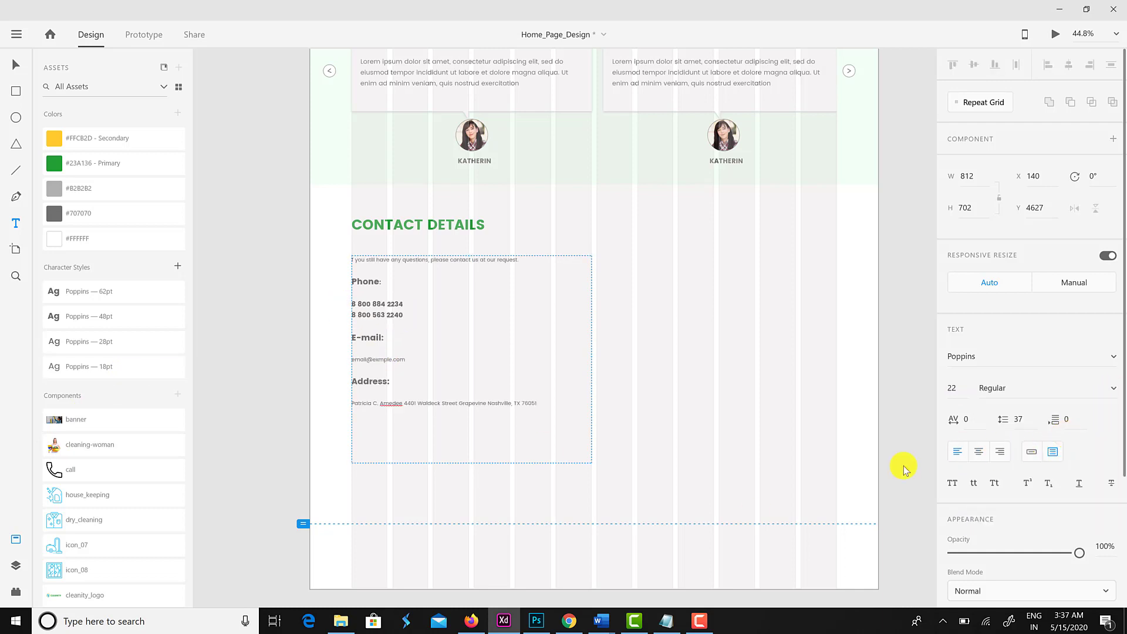
{"action": "left_click", "coordinate": [103, 370]}
{"action": "key", "text": "Escape"}
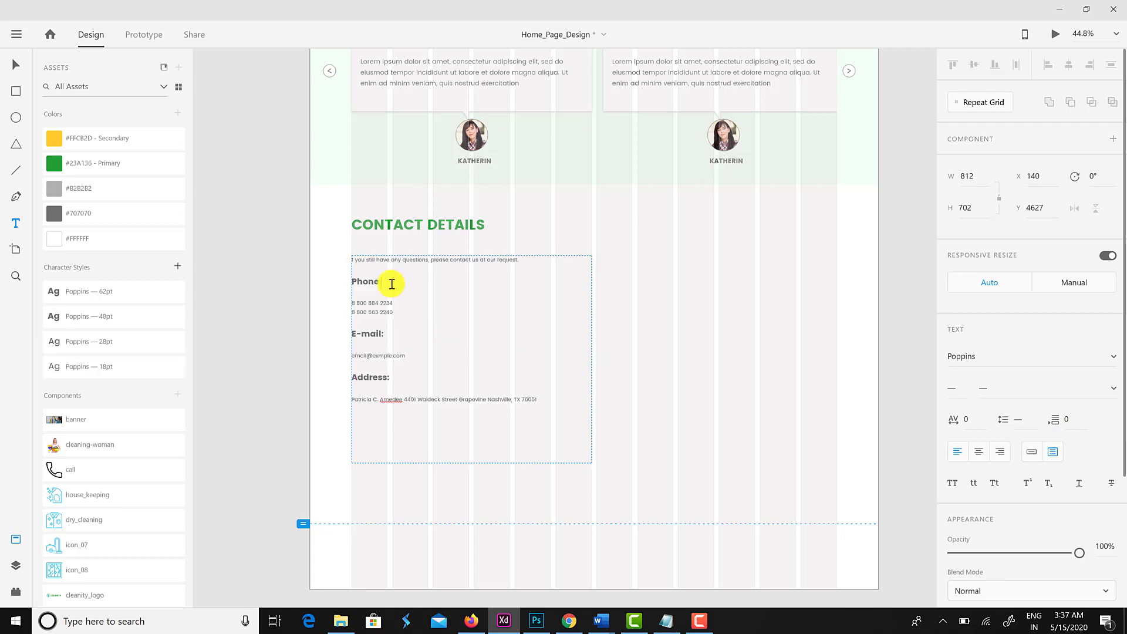
Remove the blank lines directly beneath the "Phone:", "E-mail:" and "Address:" labels.
{"action": "key", "text": "Delete"}
{"action": "left_click", "coordinate": [420, 326]}
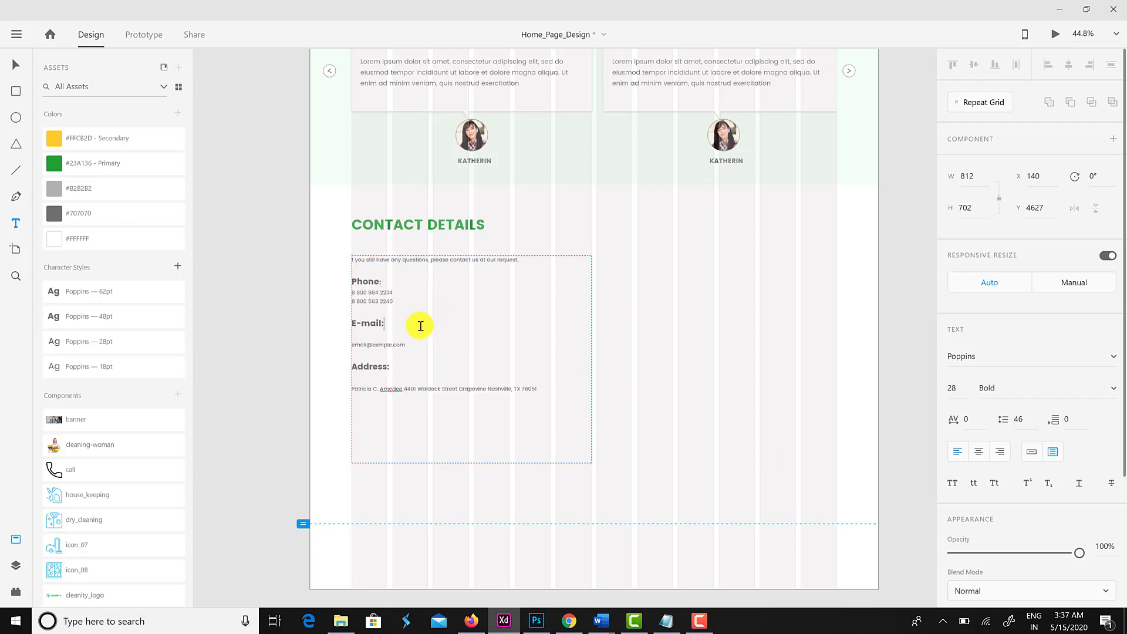
{"action": "key", "text": "Delete"}
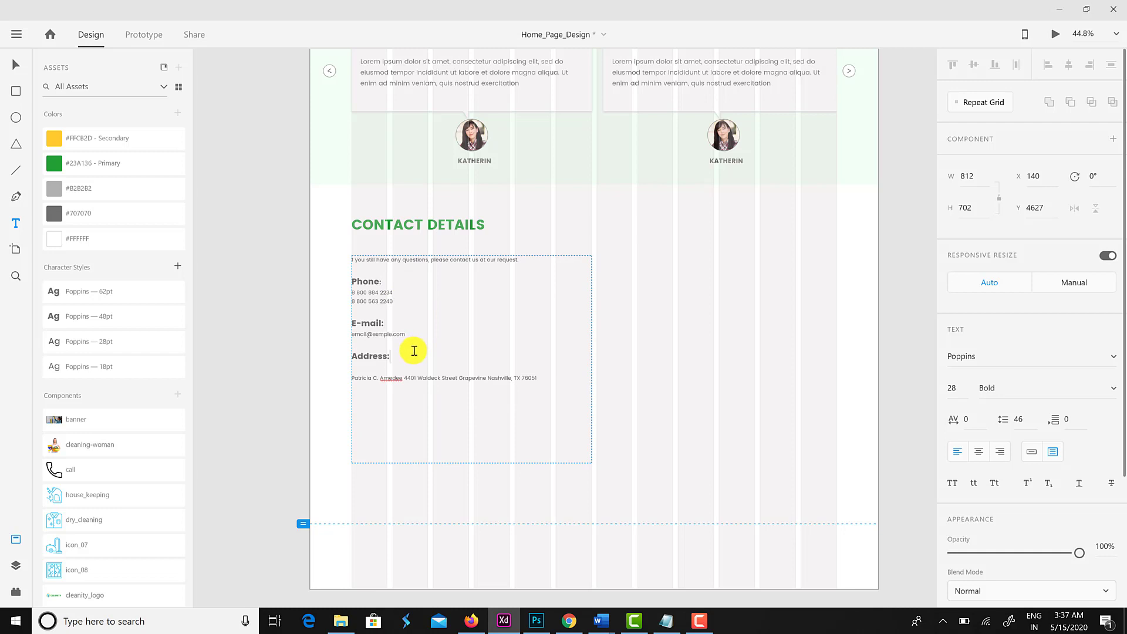
{"action": "key", "text": "Delete"}
Shorten the contact text area to about 448 high and move it to about X 148, Y 4633.
{"action": "left_click", "coordinate": [16, 65]}
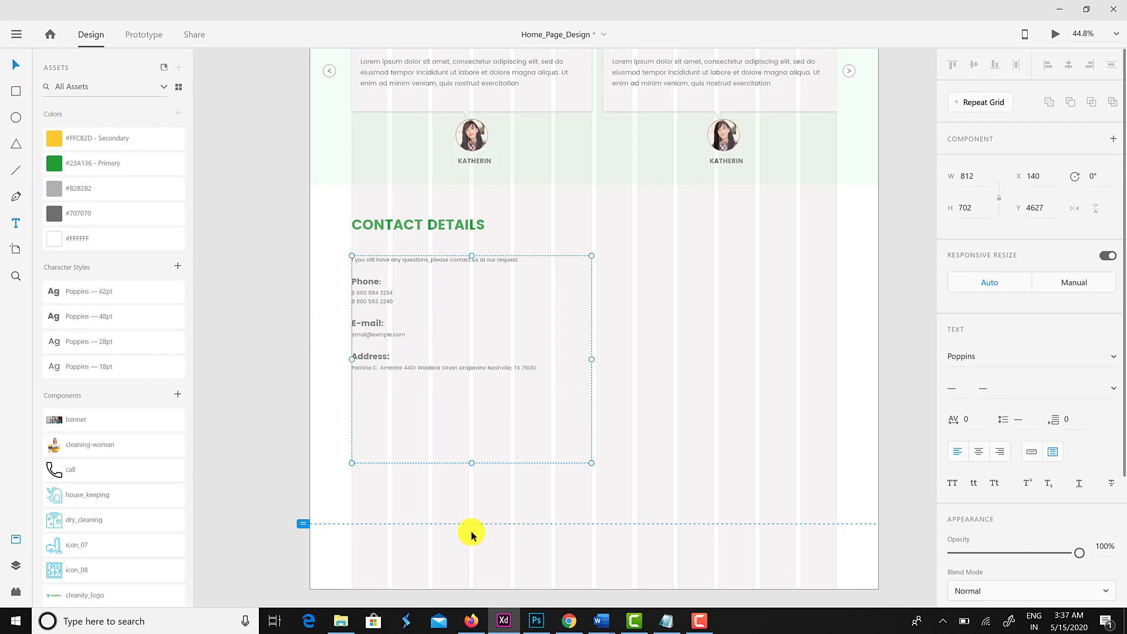
{"action": "left_click_drag", "start_coordinate": [472, 465], "coordinate": [482, 388]}
{"action": "left_click", "coordinate": [478, 440]}
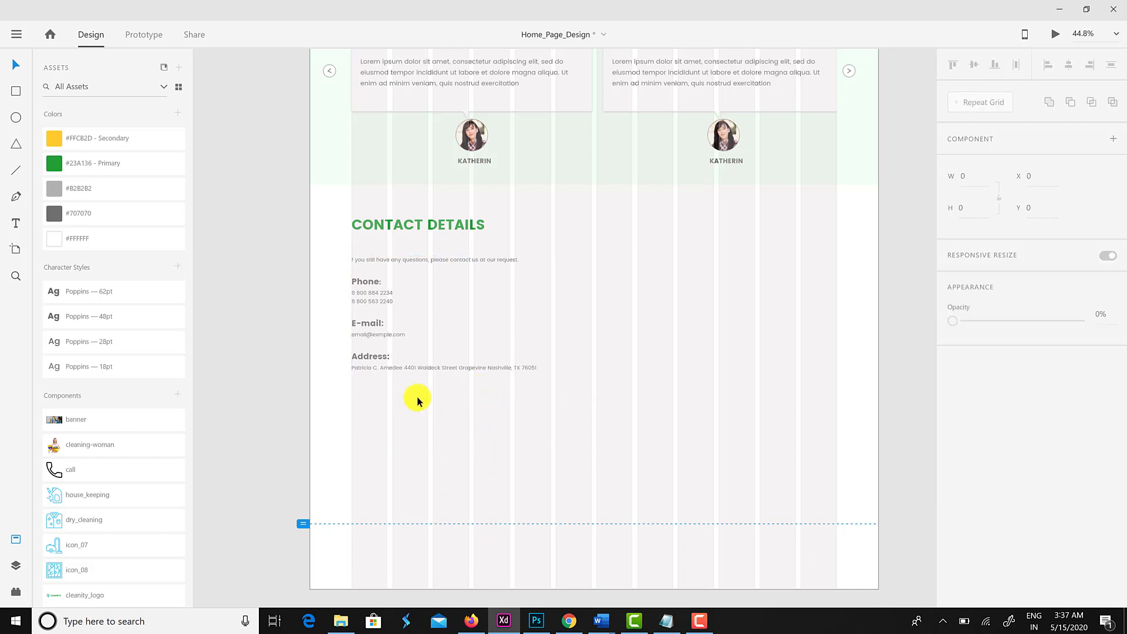
{"action": "left_click", "coordinate": [389, 369]}
{"action": "left_click_drag", "start_coordinate": [390, 370], "coordinate": [394, 374]}
{"action": "double_click", "coordinate": [364, 261]}
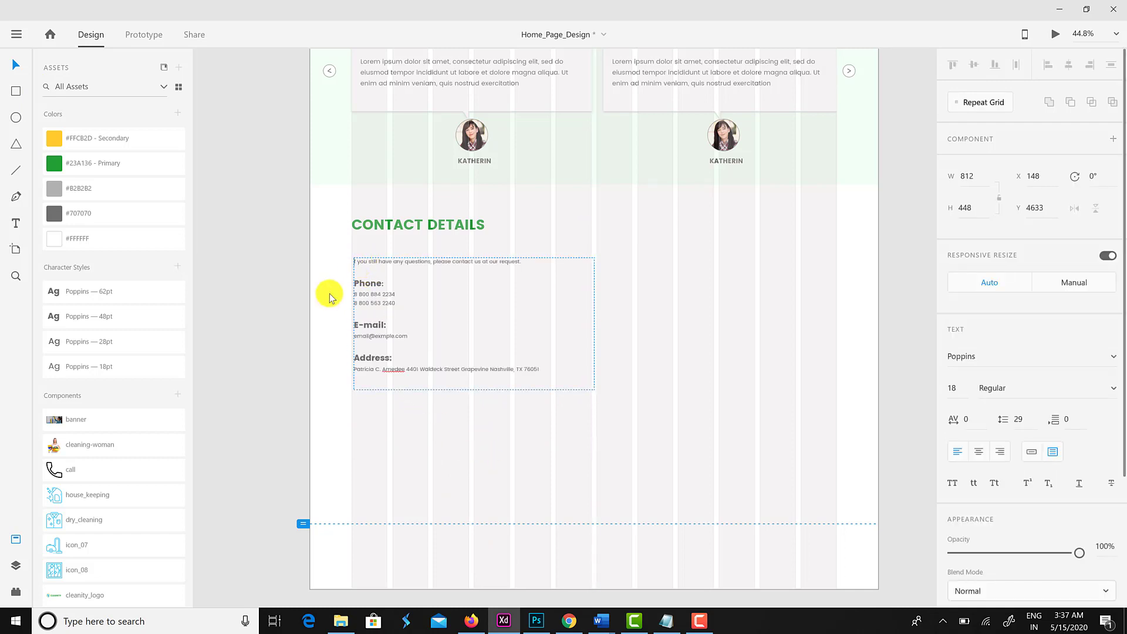
{"action": "left_click", "coordinate": [637, 306]}
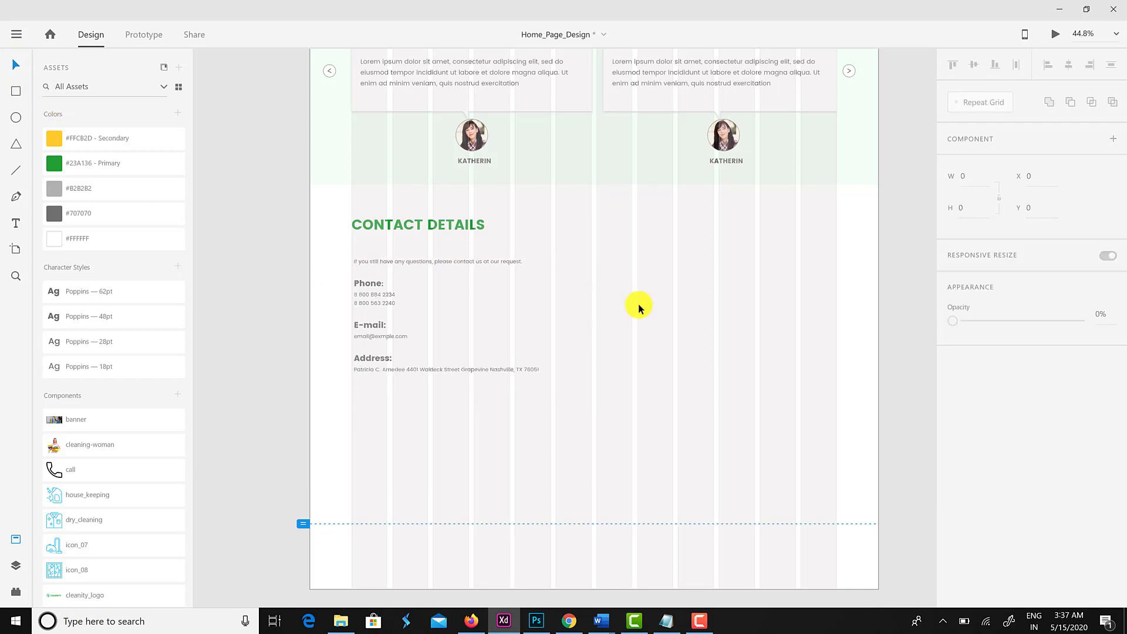
Draw a rectangle 812 wide at about X 968, Y 4608 beside the contact text and set its height to 90.
{"action": "left_click", "coordinate": [17, 92]}
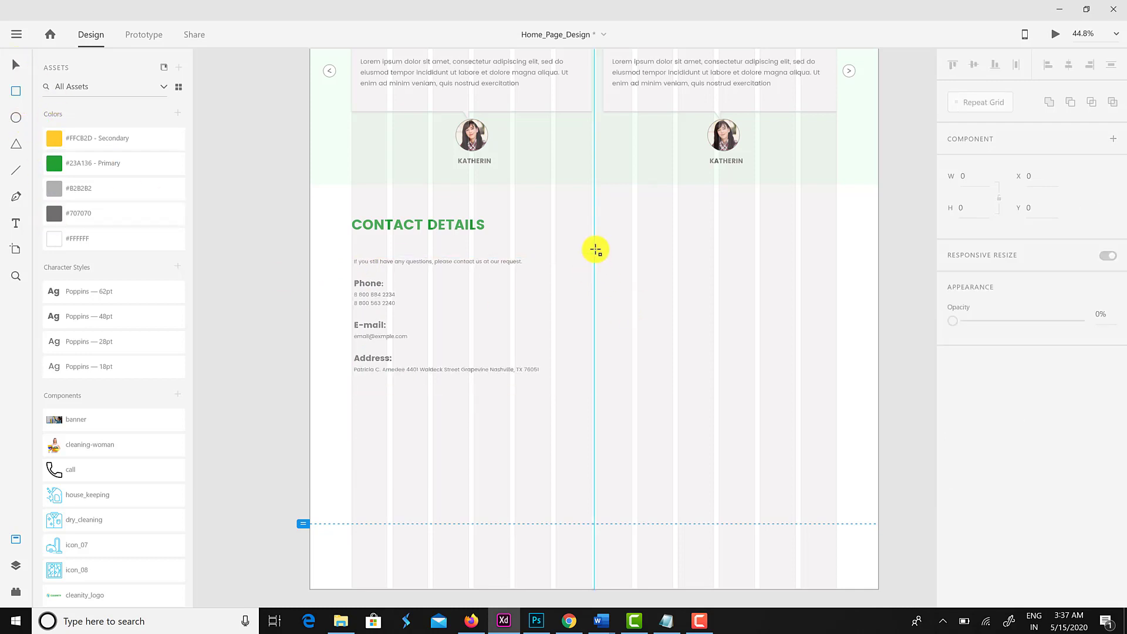
{"action": "left_click_drag", "start_coordinate": [597, 250], "coordinate": [836, 278]}
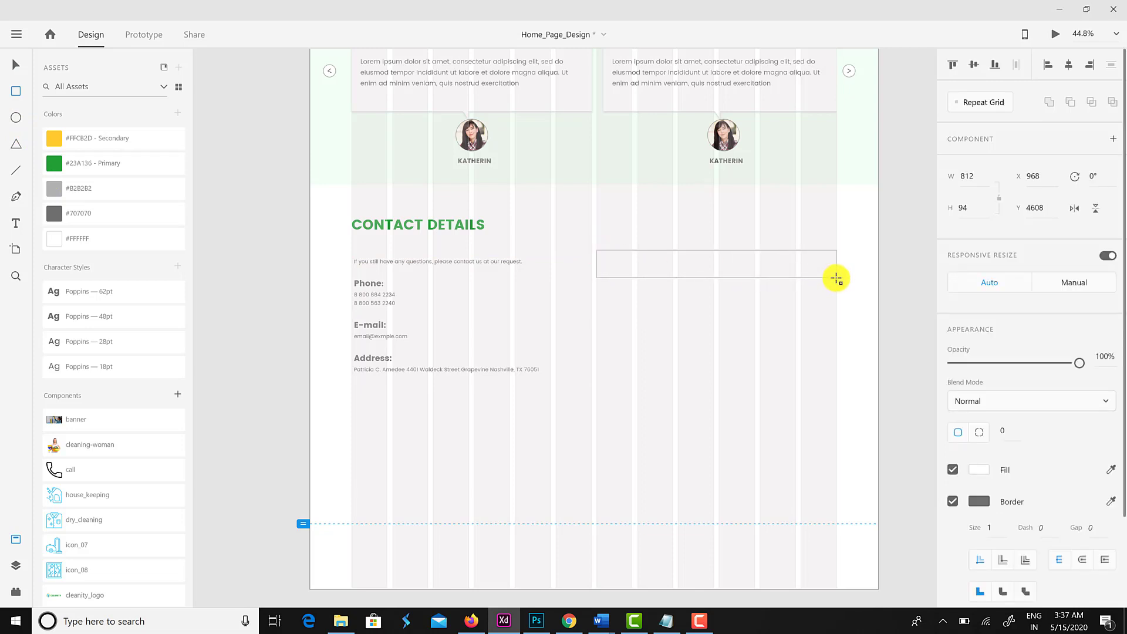
{"action": "left_click_drag", "start_coordinate": [836, 278], "coordinate": [836, 279]}
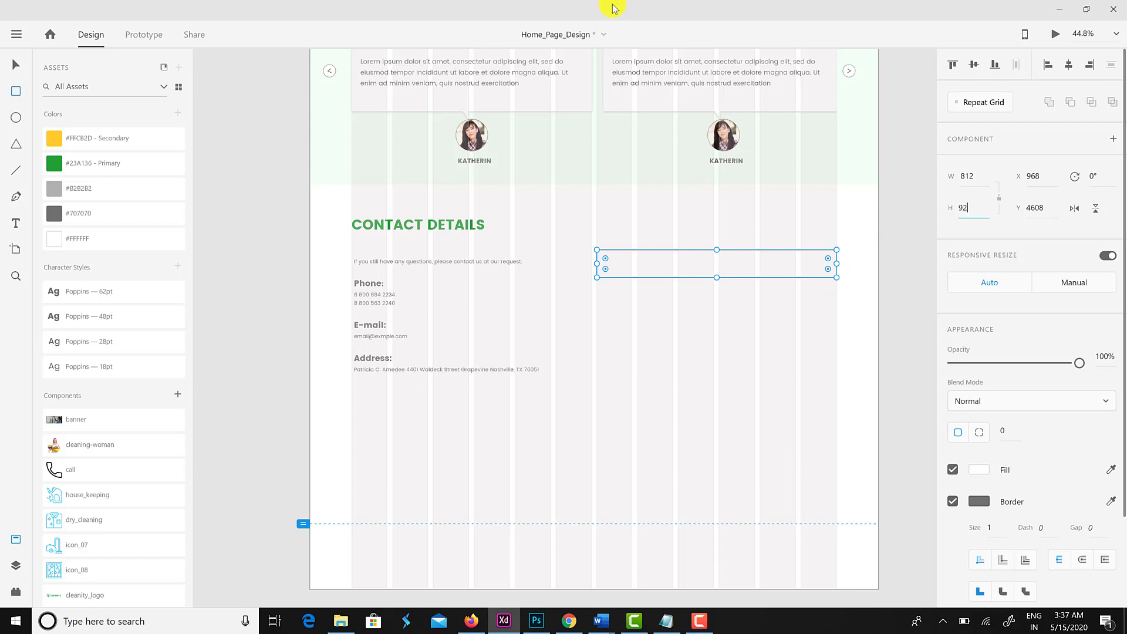
{"action": "key", "text": "Return"}
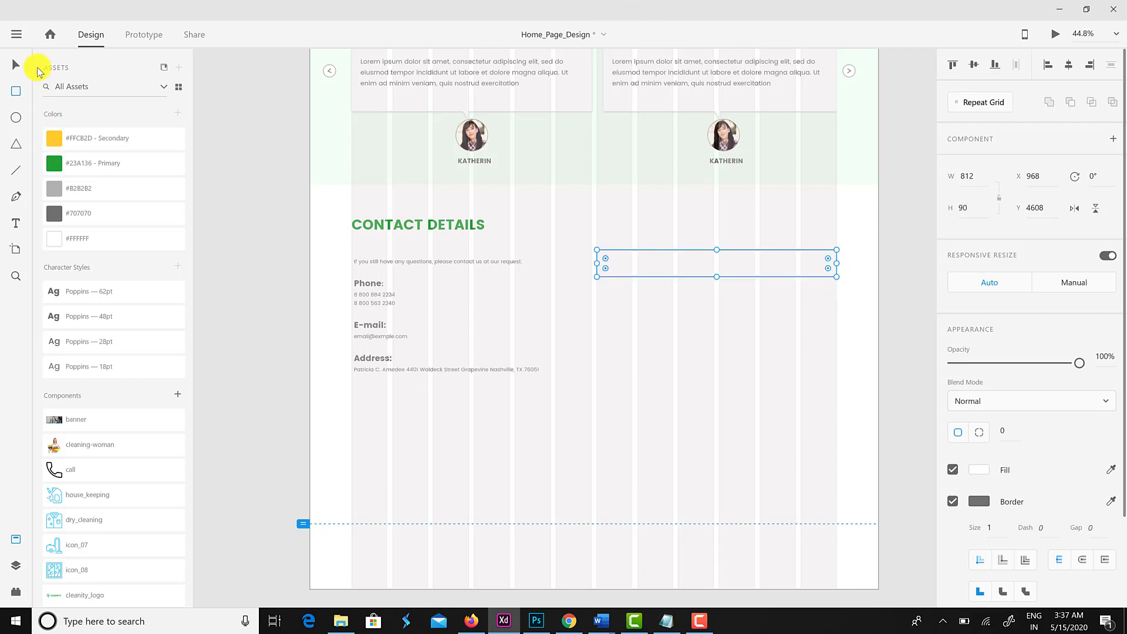
Try the new rectangle without its border and restore the border.
{"action": "left_click", "coordinate": [16, 64]}
{"action": "left_click", "coordinate": [979, 473]}
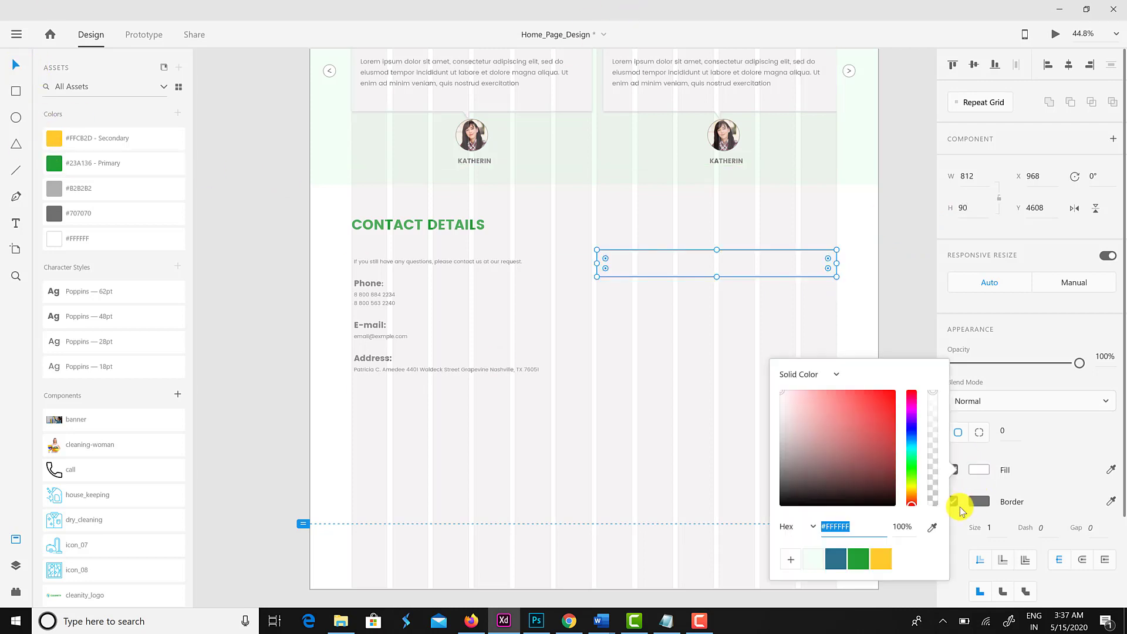
{"action": "left_click", "coordinate": [980, 478]}
{"action": "left_click", "coordinate": [953, 501]}
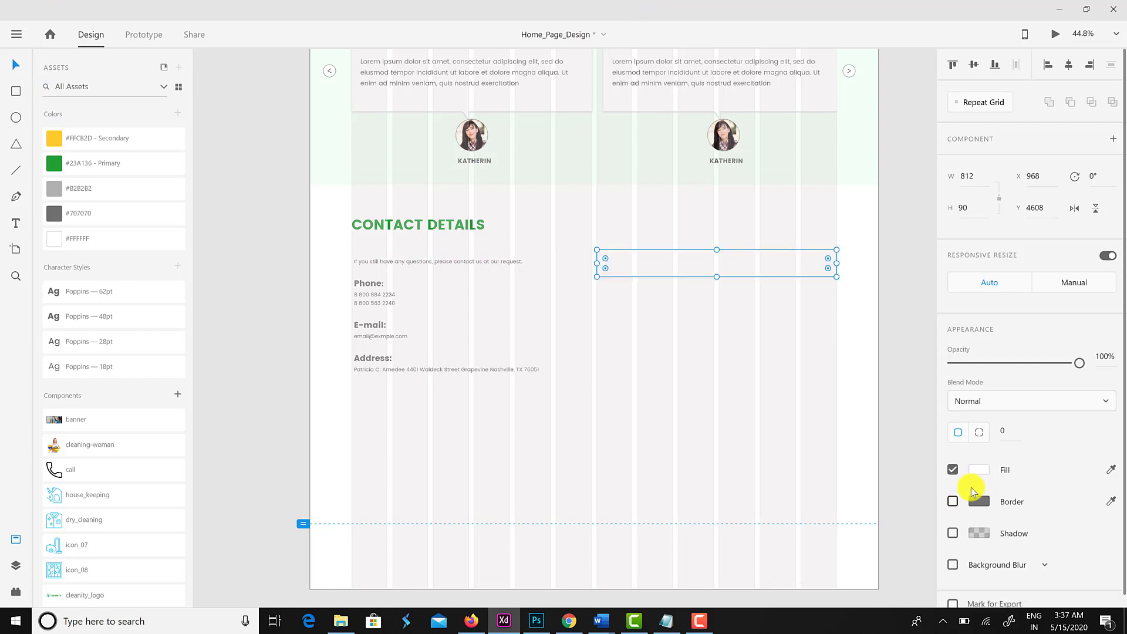
{"action": "left_click", "coordinate": [981, 474]}
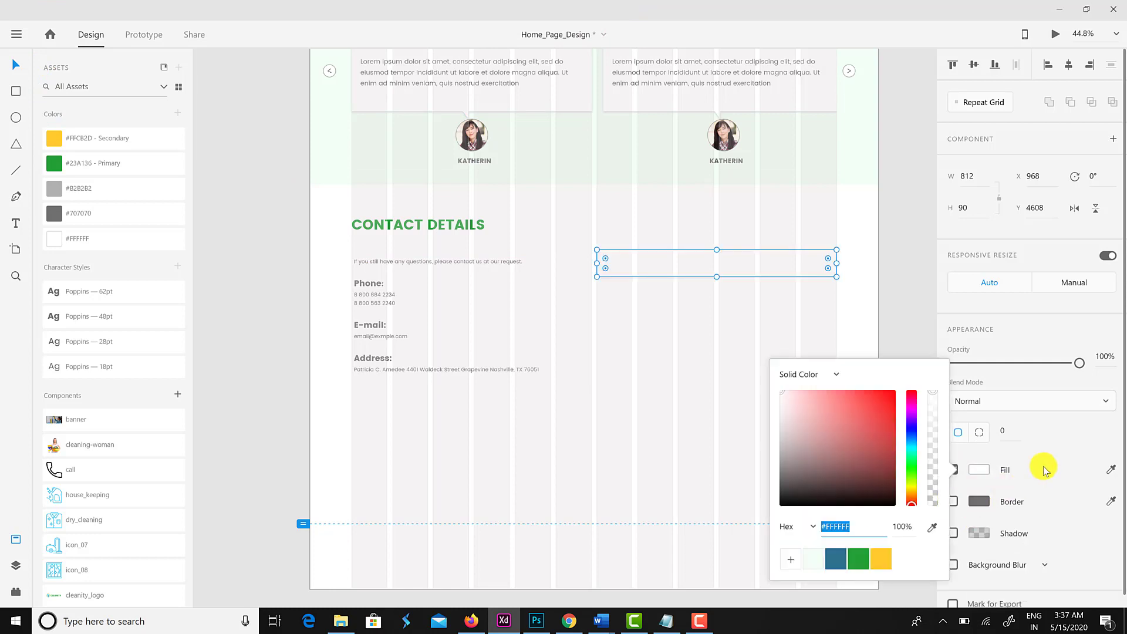
{"action": "left_click", "coordinate": [953, 501]}
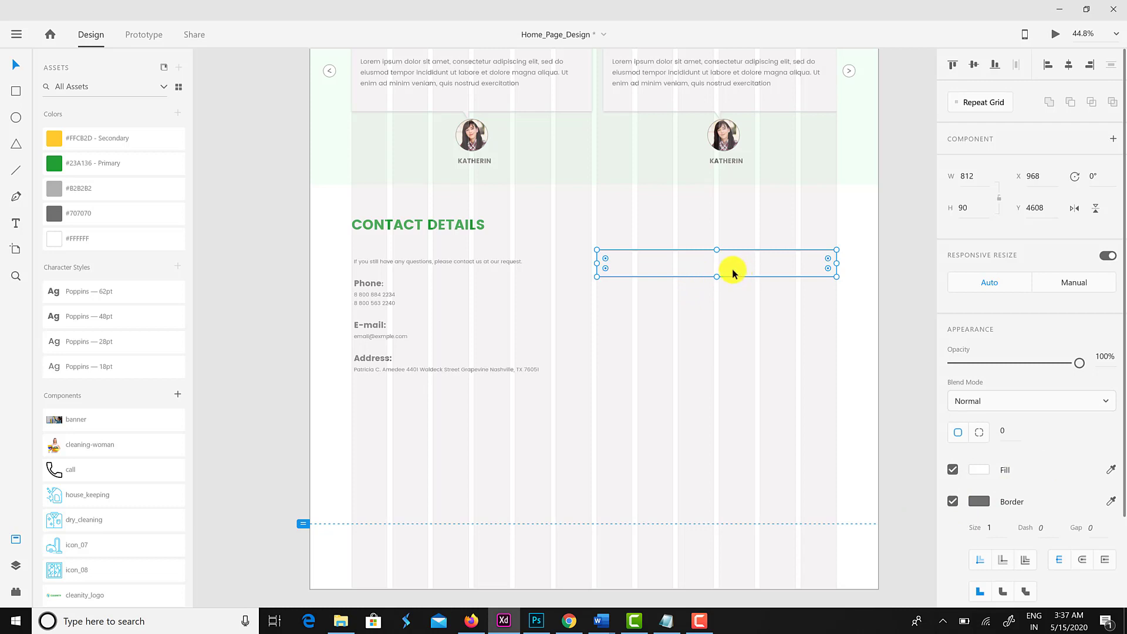
Add the text "NAME" inside the rectangle and place it near the start at about X 1040, Y 4635.
{"action": "left_click", "coordinate": [16, 223]}
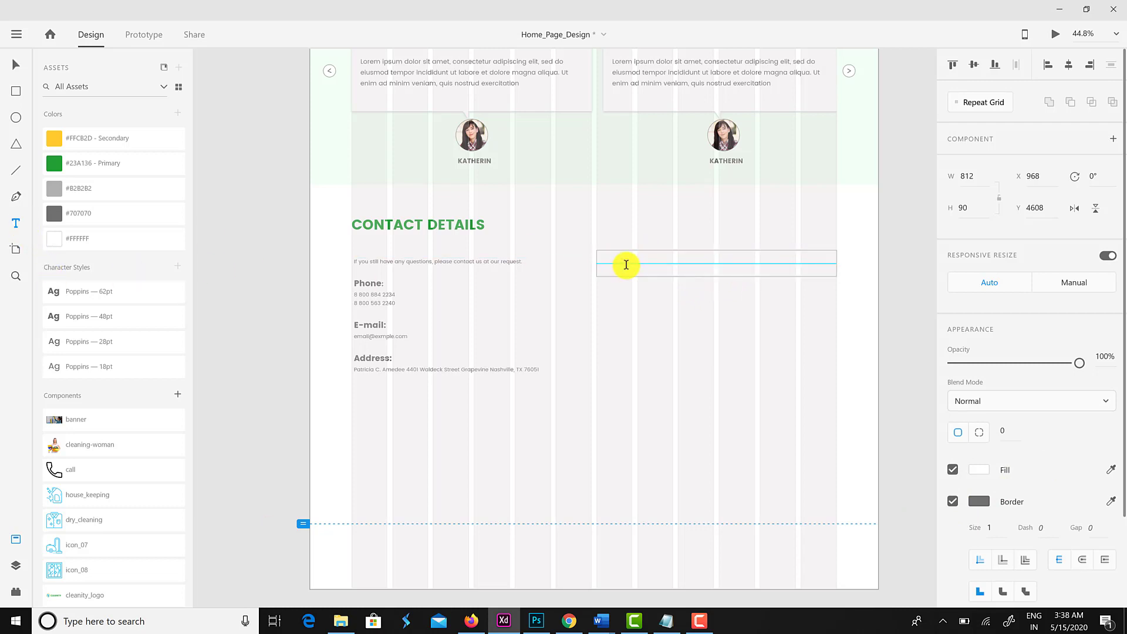
{"action": "left_click", "coordinate": [627, 265]}
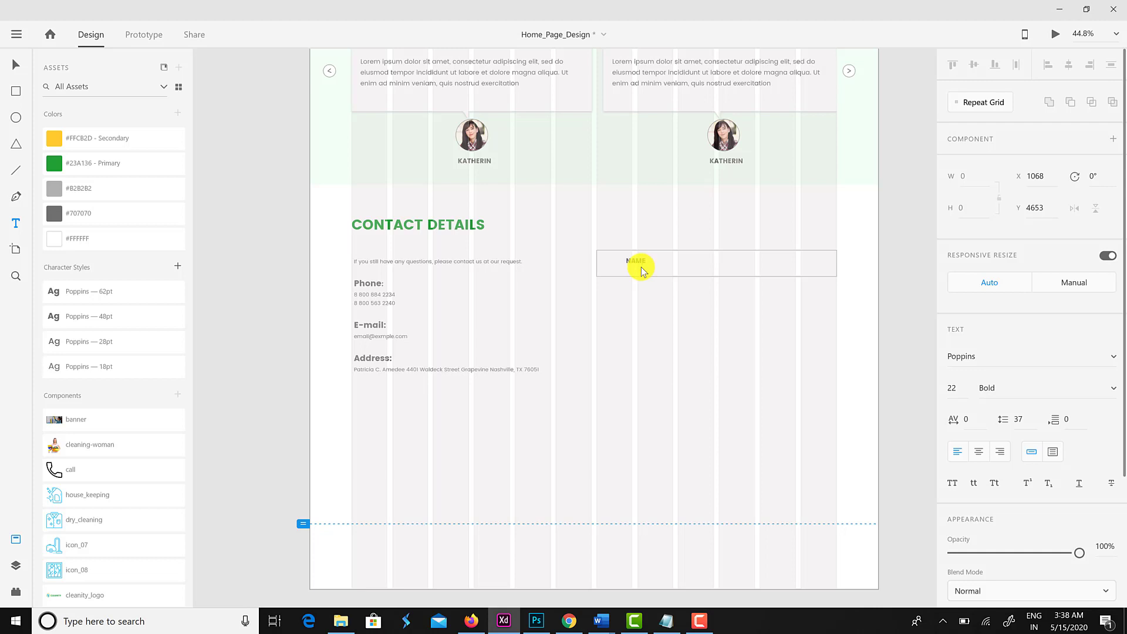
{"action": "left_click", "coordinate": [15, 65]}
{"action": "left_click_drag", "start_coordinate": [635, 263], "coordinate": [626, 270]}
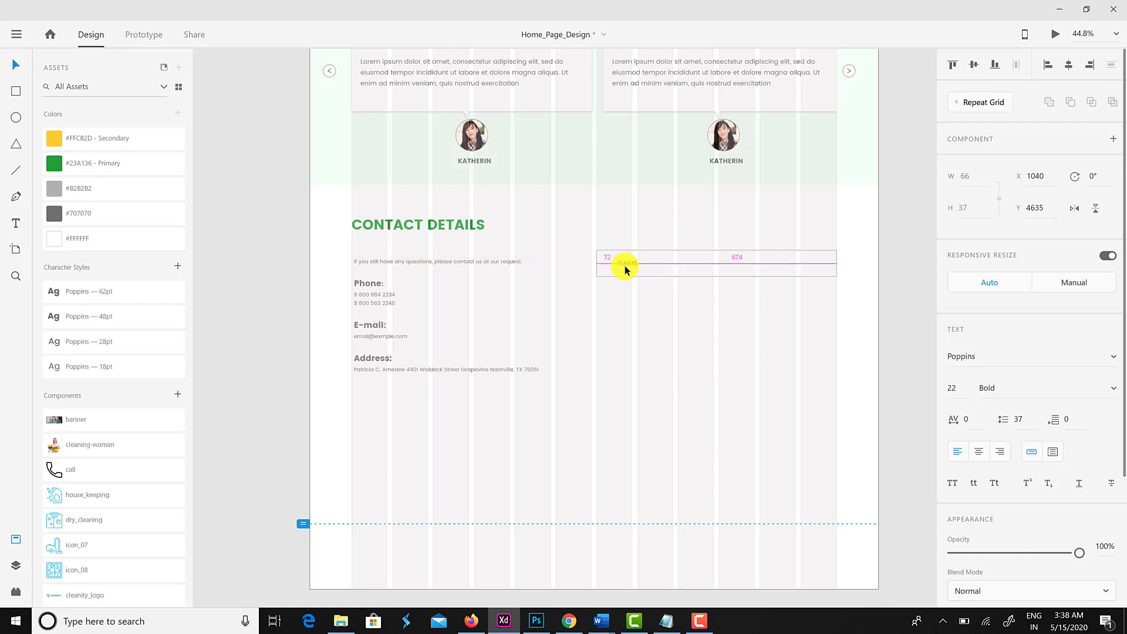
Centre the NAME label vertically in its rectangle, then give it the Poppins 18pt character style and the #707070 colour.
{"action": "left_click", "coordinate": [674, 267], "text": "shift"}
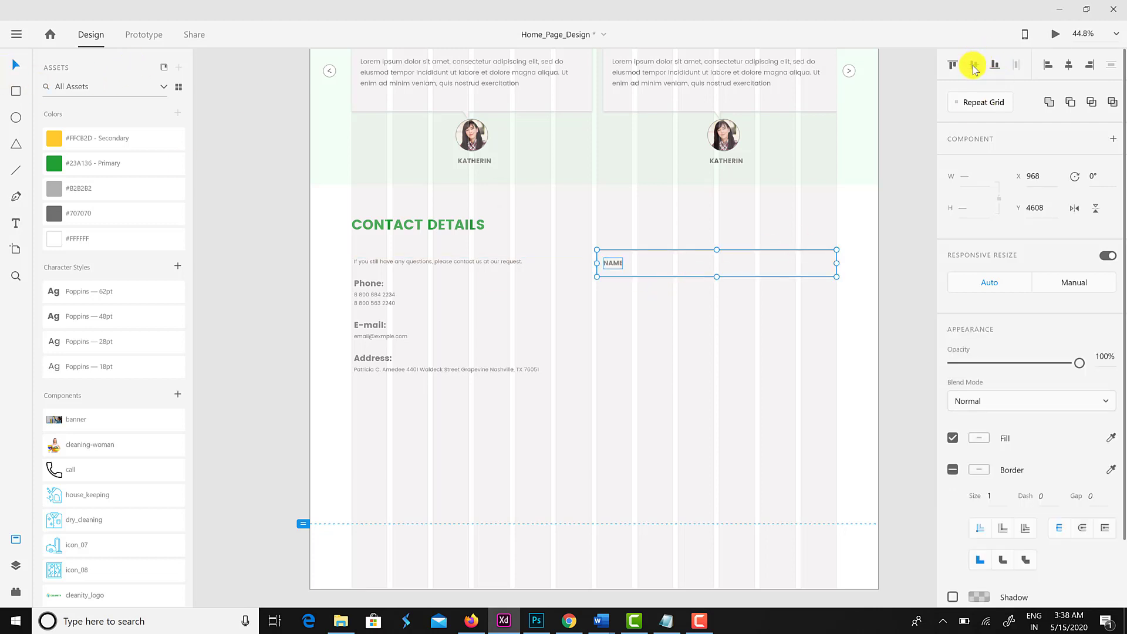
{"action": "left_click", "coordinate": [613, 264]}
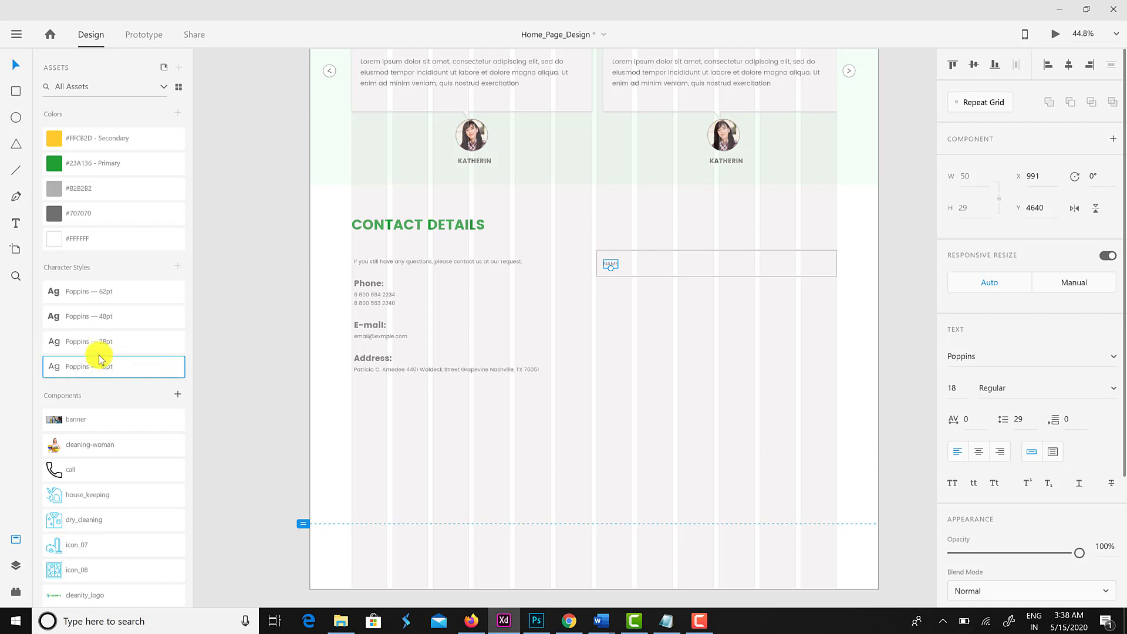
{"action": "left_click", "coordinate": [106, 214]}
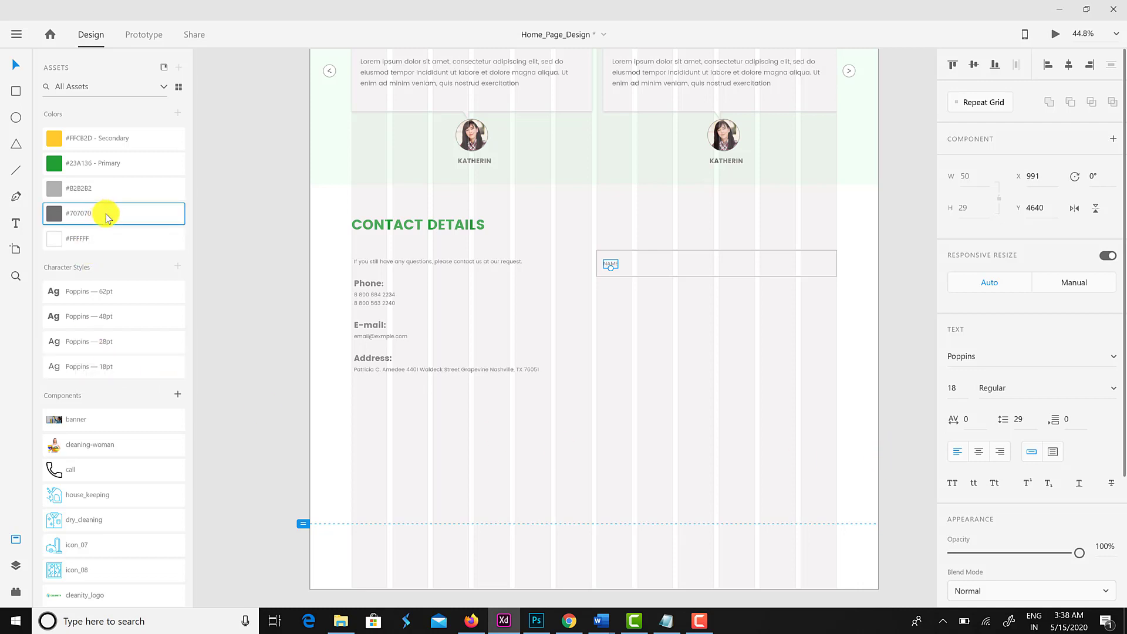
{"action": "left_click", "coordinate": [745, 297]}
Repeat the form rectangle downward with Repeat Grid into three boxes 20 apart, then ungroup the grid.
{"action": "left_click", "coordinate": [782, 268]}
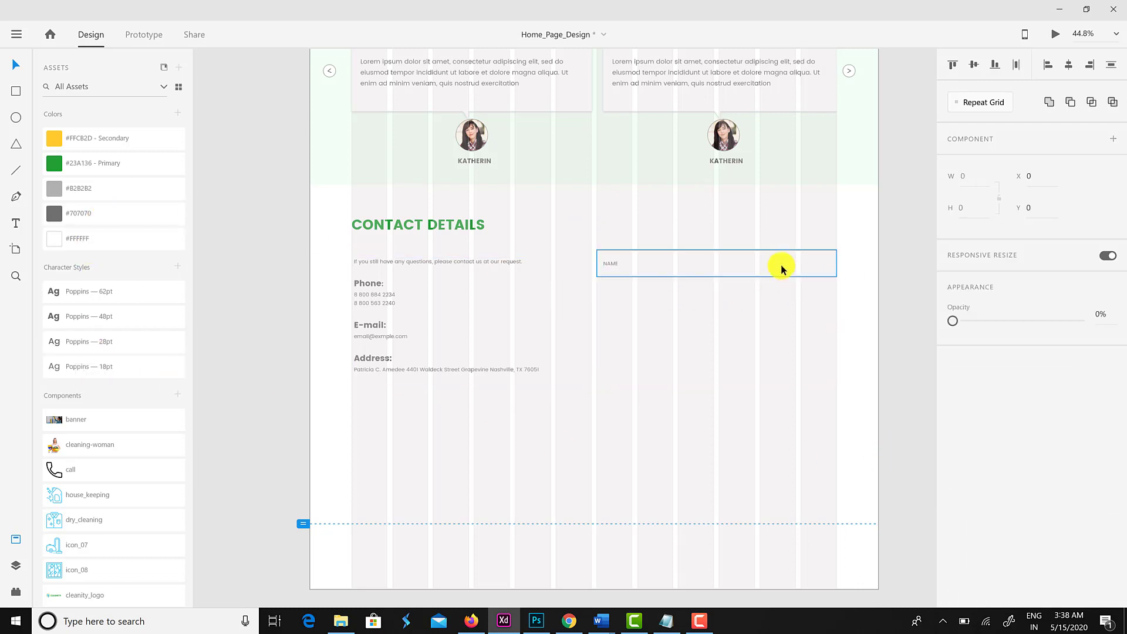
{"action": "left_click_drag", "start_coordinate": [717, 277], "coordinate": [730, 346]}
{"action": "left_click", "coordinate": [986, 103]}
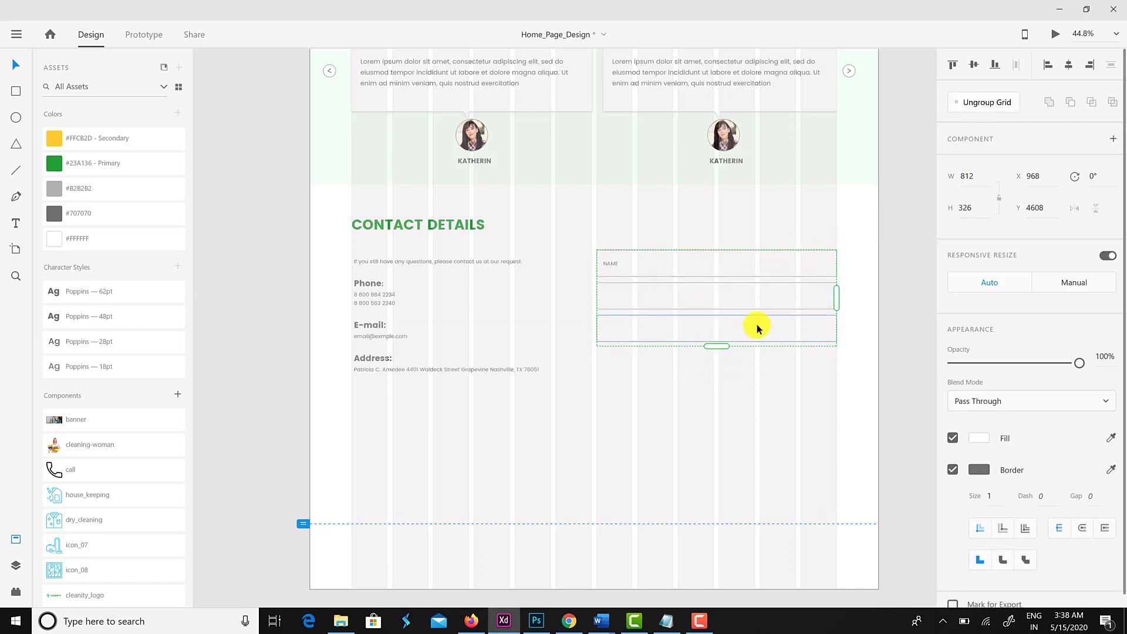
{"action": "left_click", "coordinate": [978, 103]}
{"action": "left_click", "coordinate": [804, 377]}
Stretch the third form box downward to a height of about 191.
{"action": "left_click", "coordinate": [718, 344]}
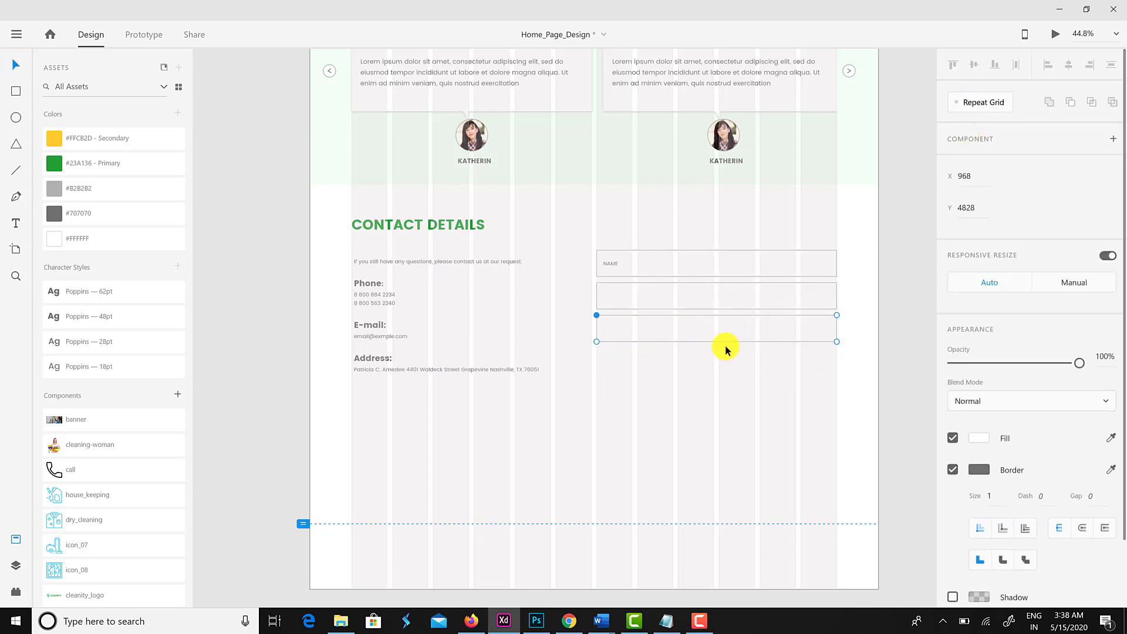
{"action": "left_click_drag", "start_coordinate": [717, 366], "coordinate": [724, 343]}
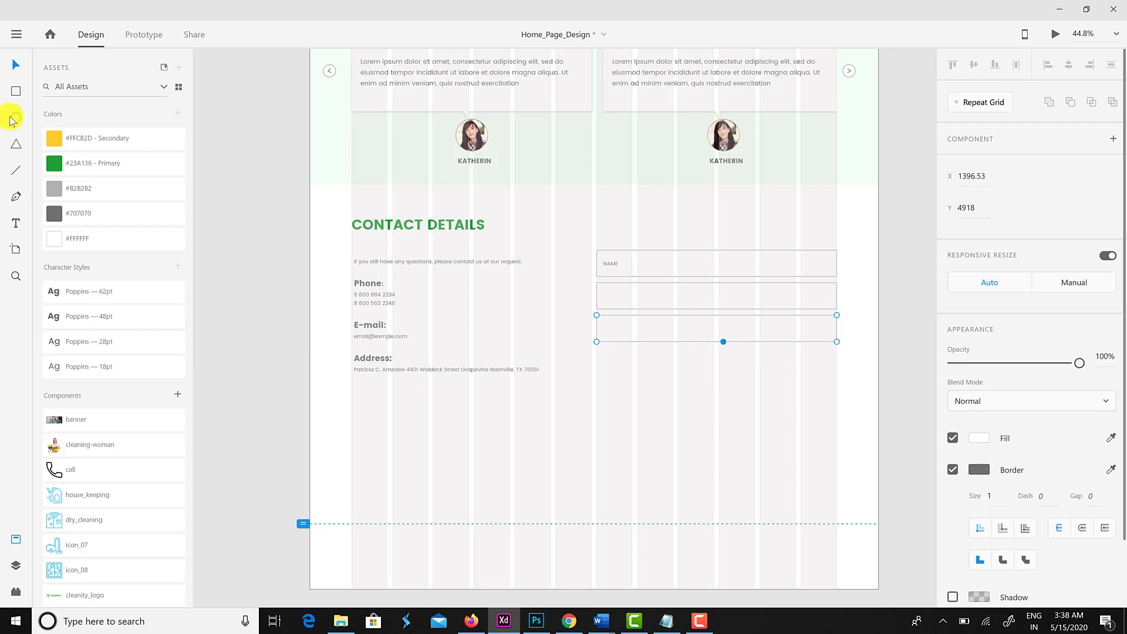
{"action": "left_click", "coordinate": [636, 322]}
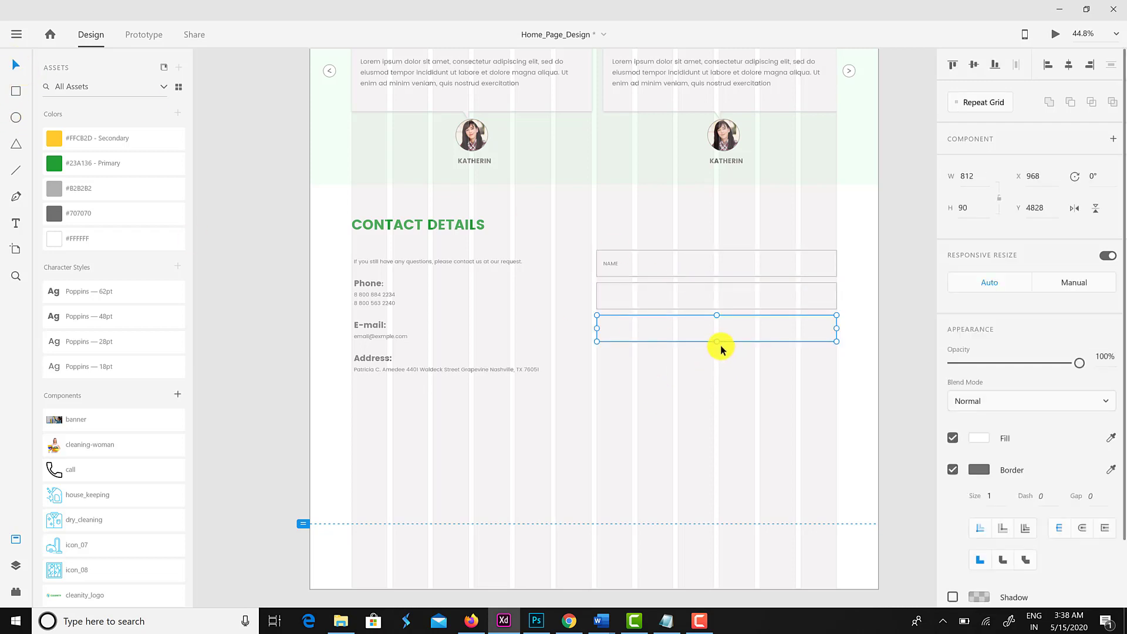
{"action": "left_click_drag", "start_coordinate": [715, 351], "coordinate": [714, 371]}
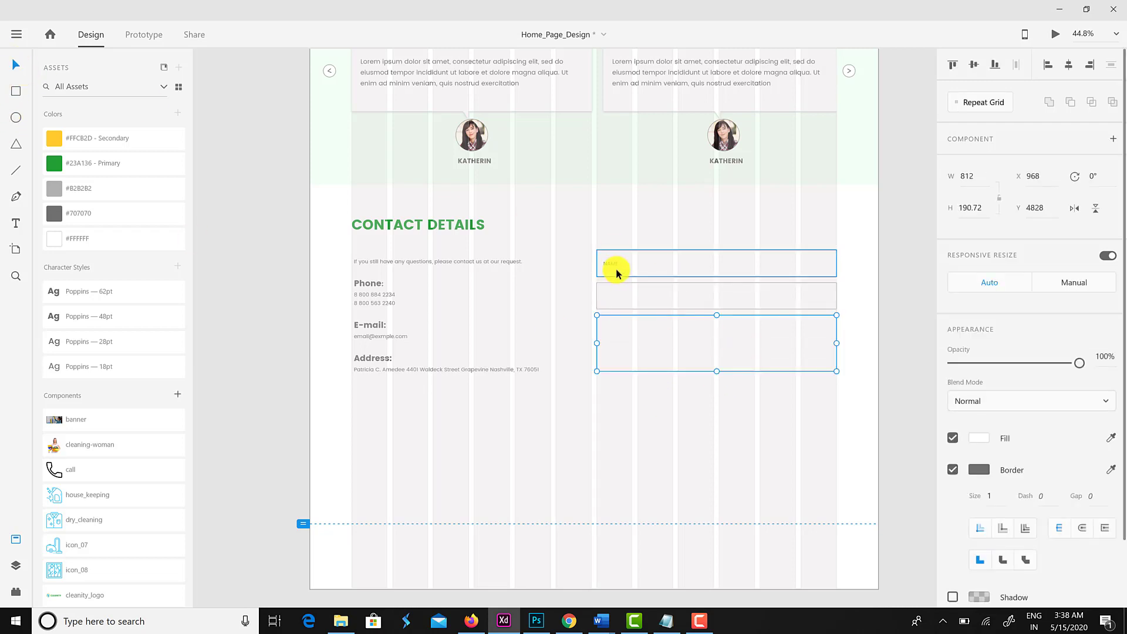
Duplicate the NAME label into the second and third boxes as EMAIL and MESSAGE, centring EMAIL vertically in its box.
{"action": "left_click", "coordinate": [611, 271]}
{"action": "left_click", "coordinate": [646, 307]}
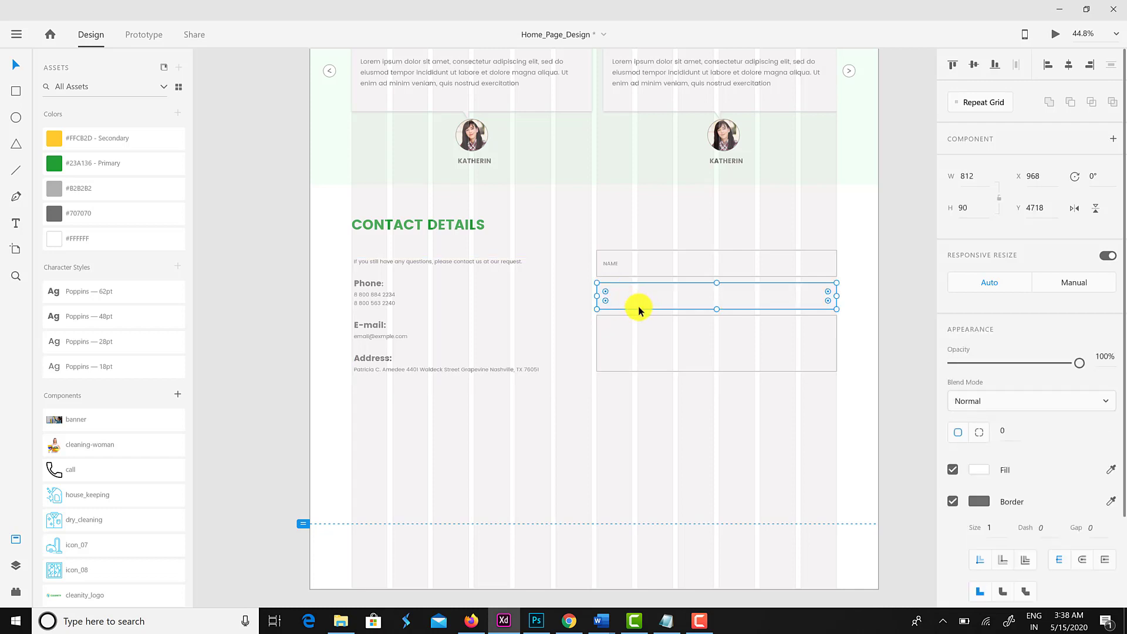
{"action": "mouse_move", "coordinate": [639, 307]}
{"action": "left_mouse_down"}
{"action": "mouse_move", "coordinate": [619, 289]}
{"action": "mouse_move", "coordinate": [622, 303]}
{"action": "left_mouse_up"}
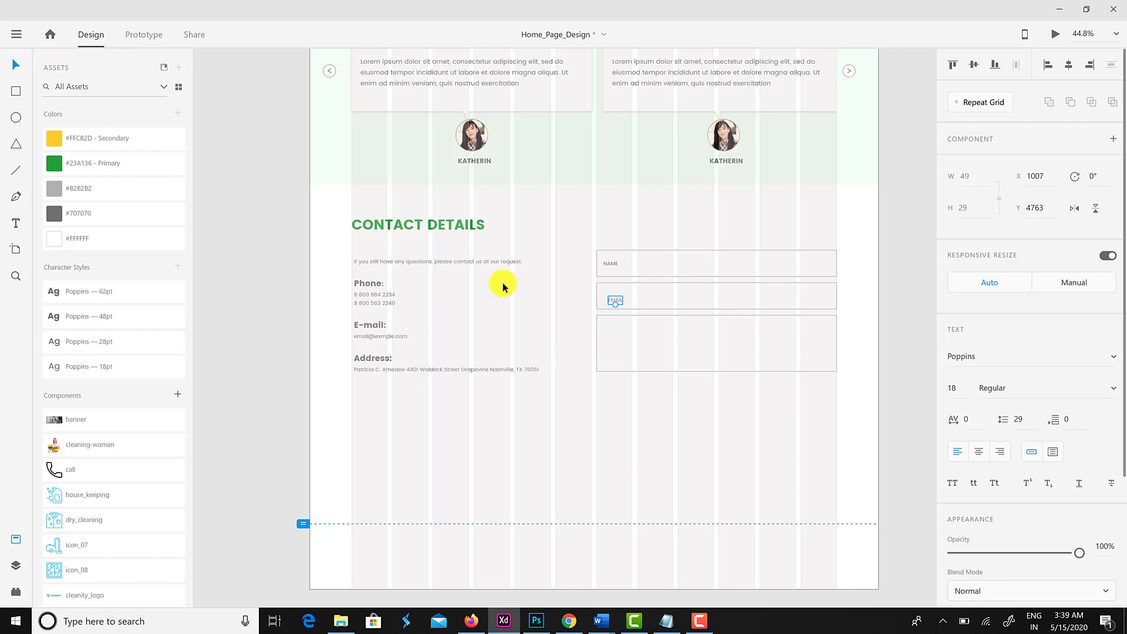
{"action": "left_click", "coordinate": [662, 301], "text": "shift"}
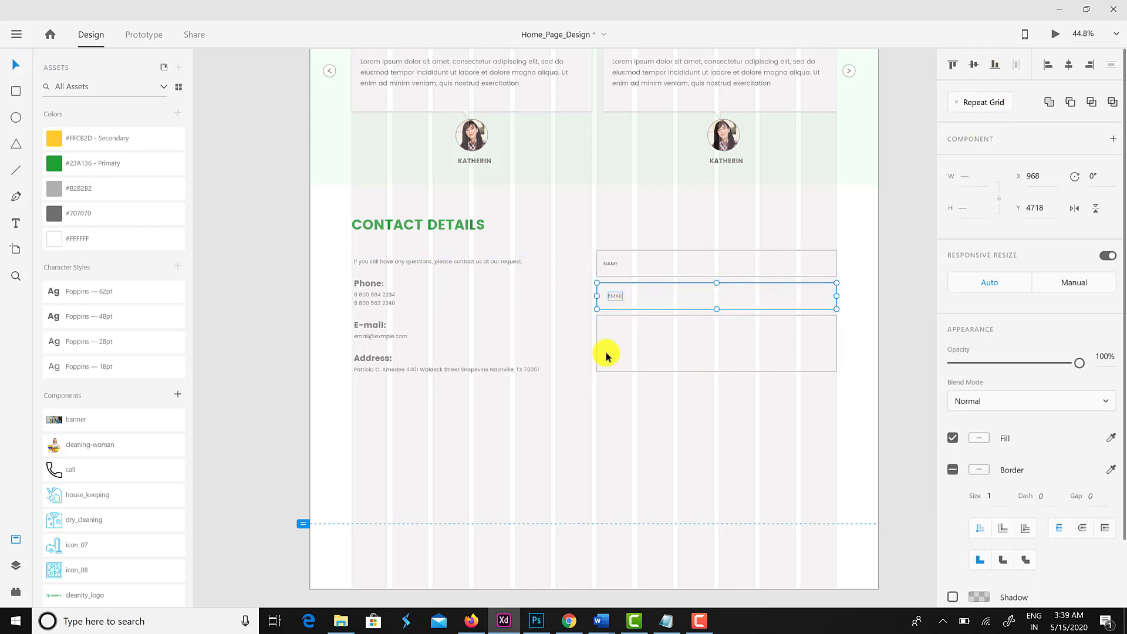
{"action": "left_click_drag", "start_coordinate": [616, 297], "coordinate": [618, 323]}
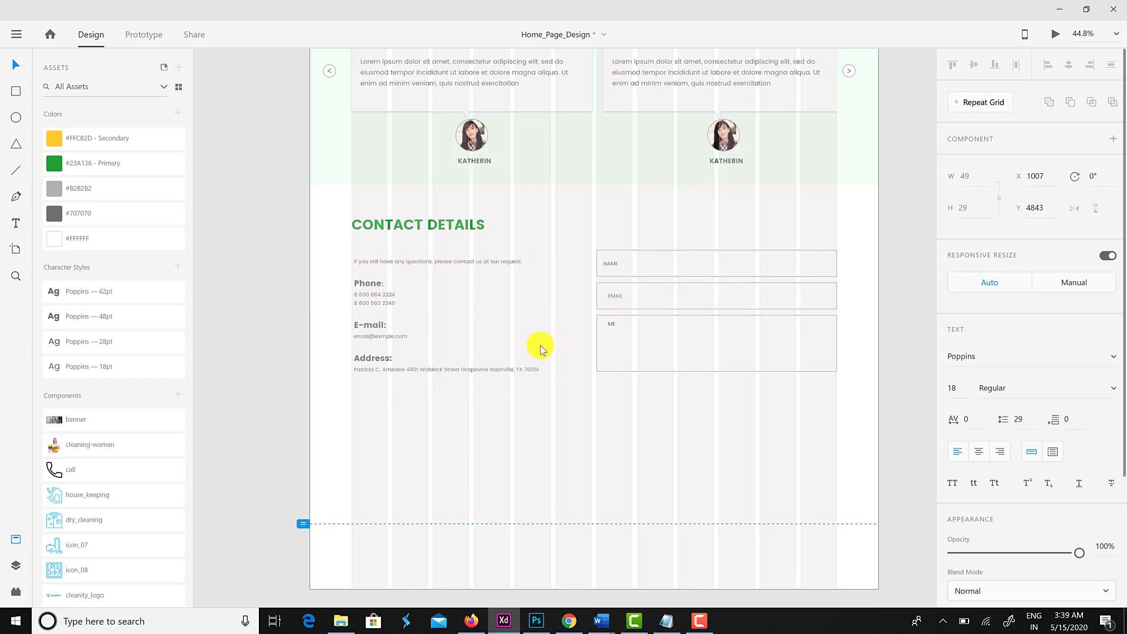
{"action": "left_click", "coordinate": [16, 66]}
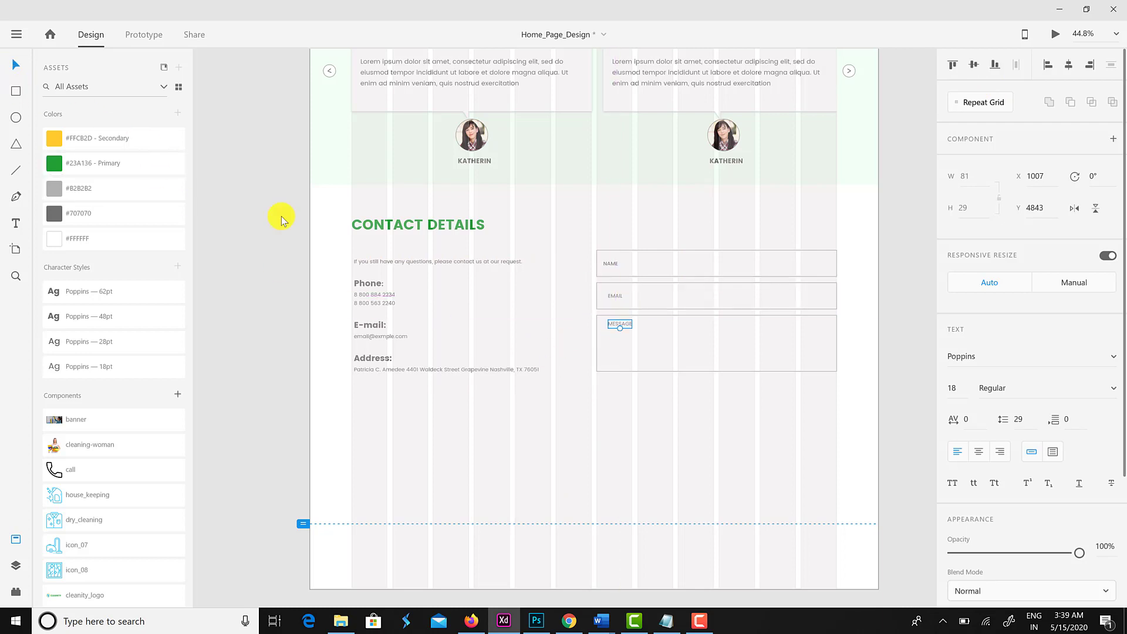
Align the NAME, EMAIL and MESSAGE labels along their left edges.
{"action": "left_click", "coordinate": [631, 421]}
{"action": "scroll", "coordinate": [631, 421], "scroll_direction": "up", "scroll_amount": 10}
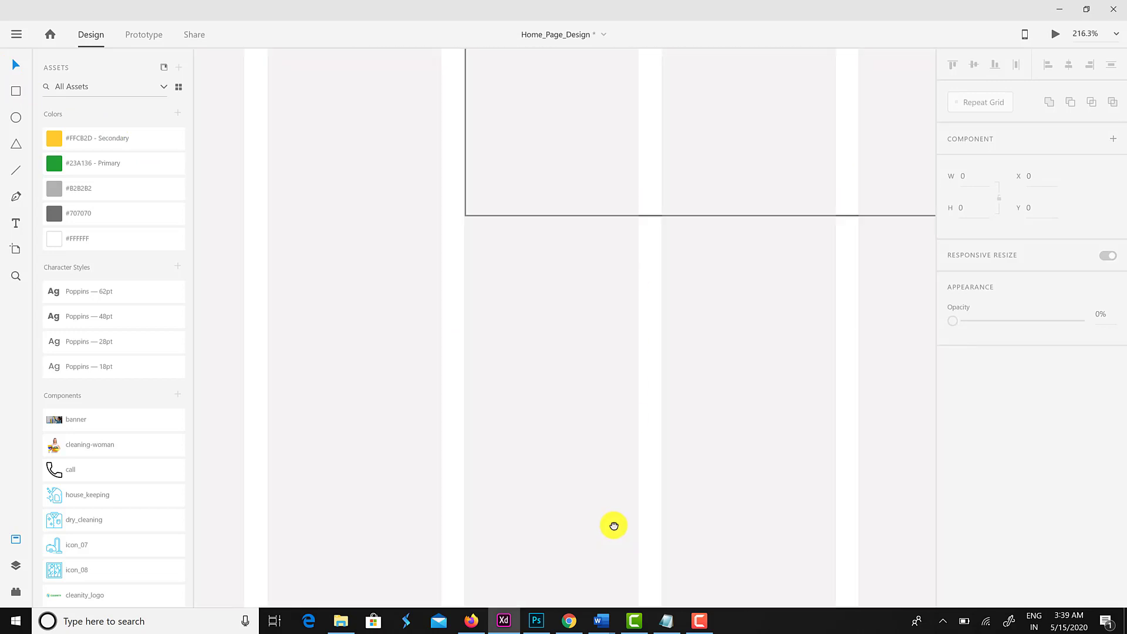
{"action": "left_click", "coordinate": [537, 115]}
{"action": "left_click", "coordinate": [543, 270], "text": "shift"}
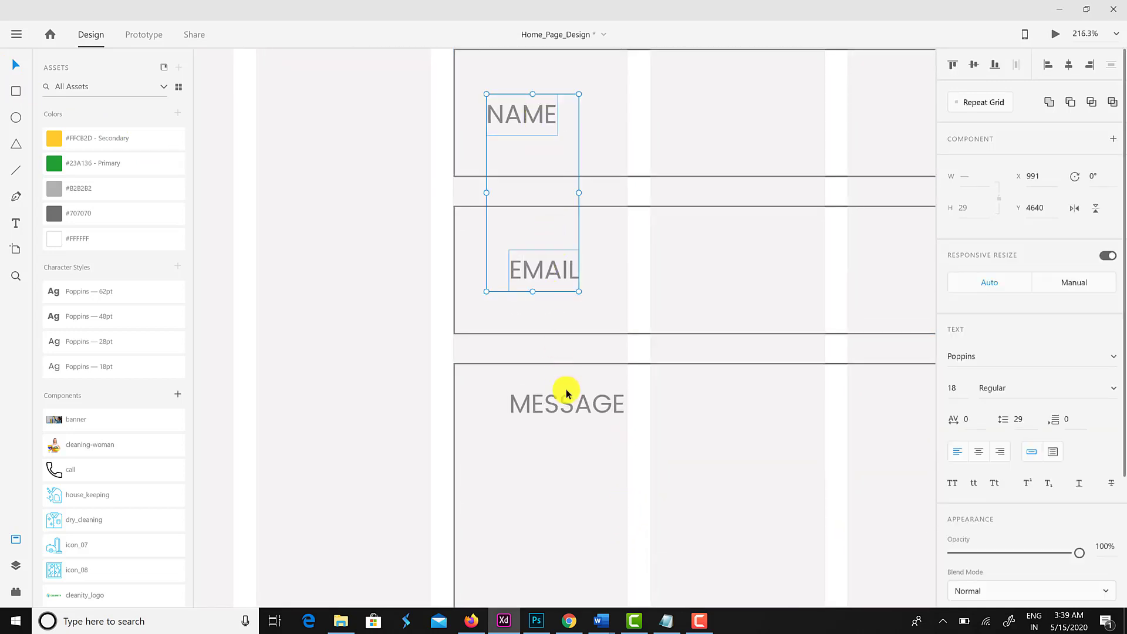
{"action": "left_click", "coordinate": [568, 405], "text": "shift"}
{"action": "left_click", "coordinate": [1047, 65]}
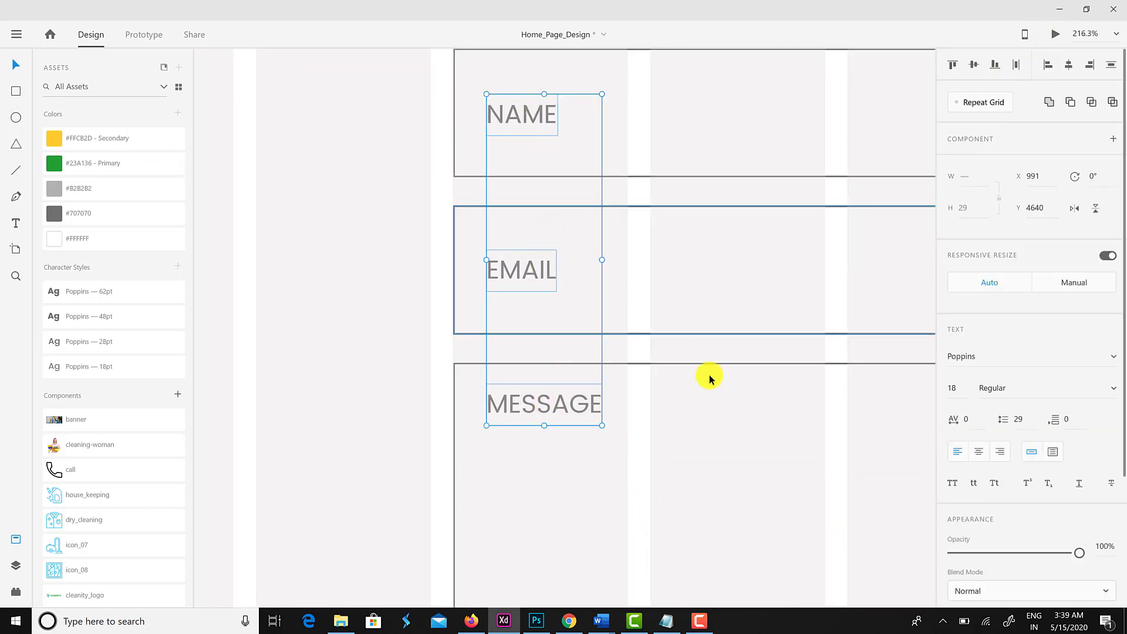
{"action": "left_click", "coordinate": [688, 414]}
Copy the MORE SERVICES button with its label and place it below the message box at about X 1520, Y 5066.
{"action": "scroll", "coordinate": [688, 414], "scroll_direction": "down", "scroll_amount": 15}
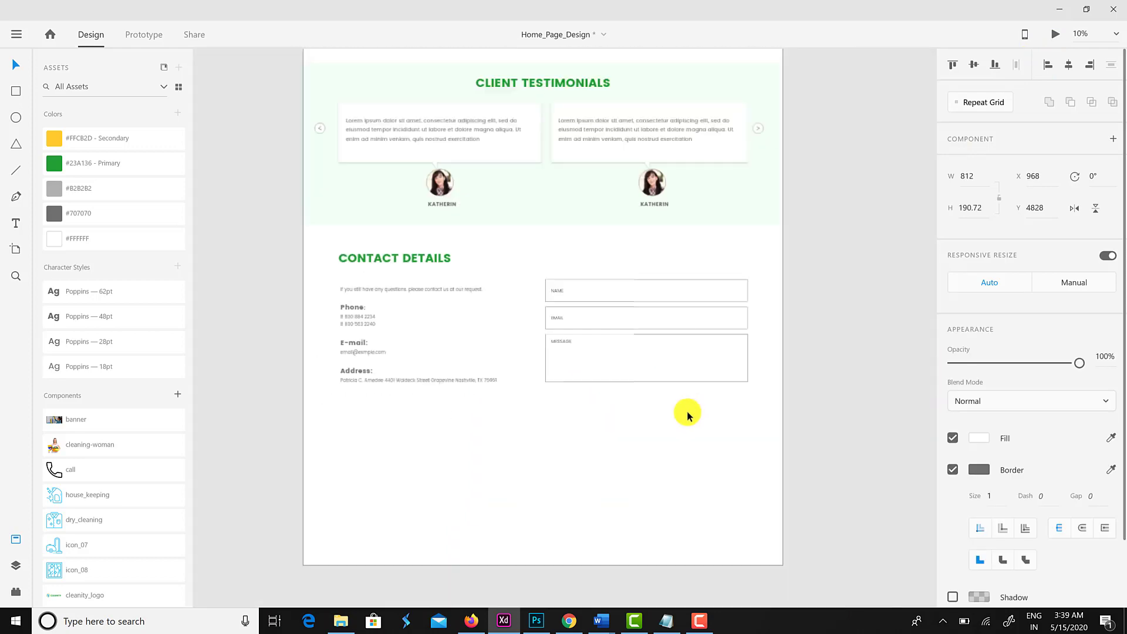
{"action": "left_click", "coordinate": [514, 195]}
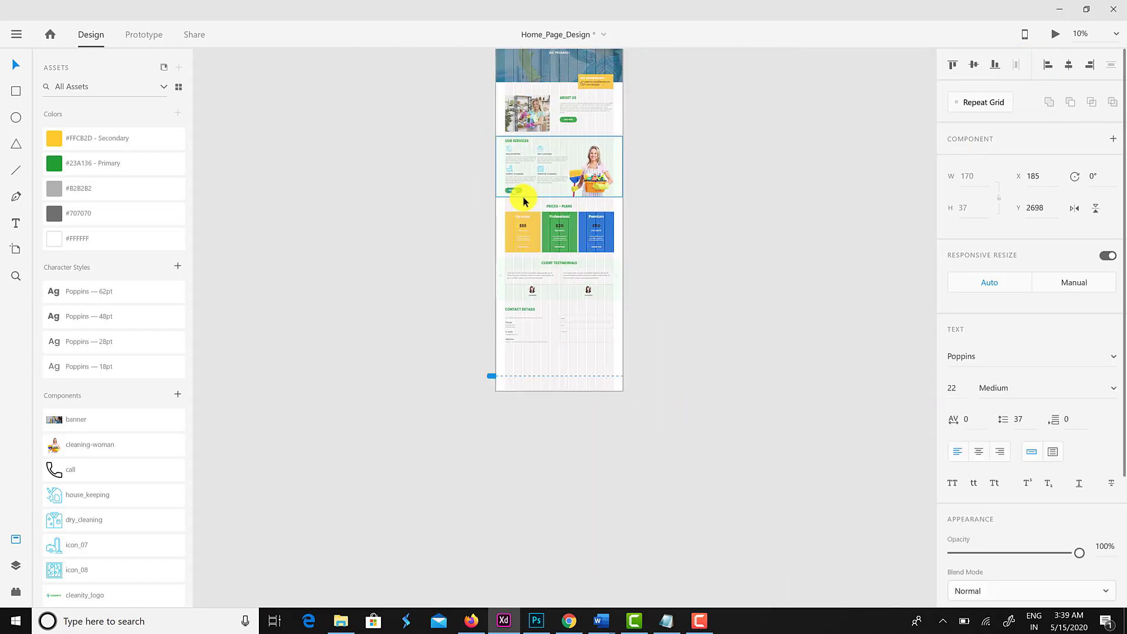
{"action": "scroll", "coordinate": [524, 201], "scroll_direction": "up", "scroll_amount": 10}
{"action": "left_click", "coordinate": [512, 138], "text": "shift"}
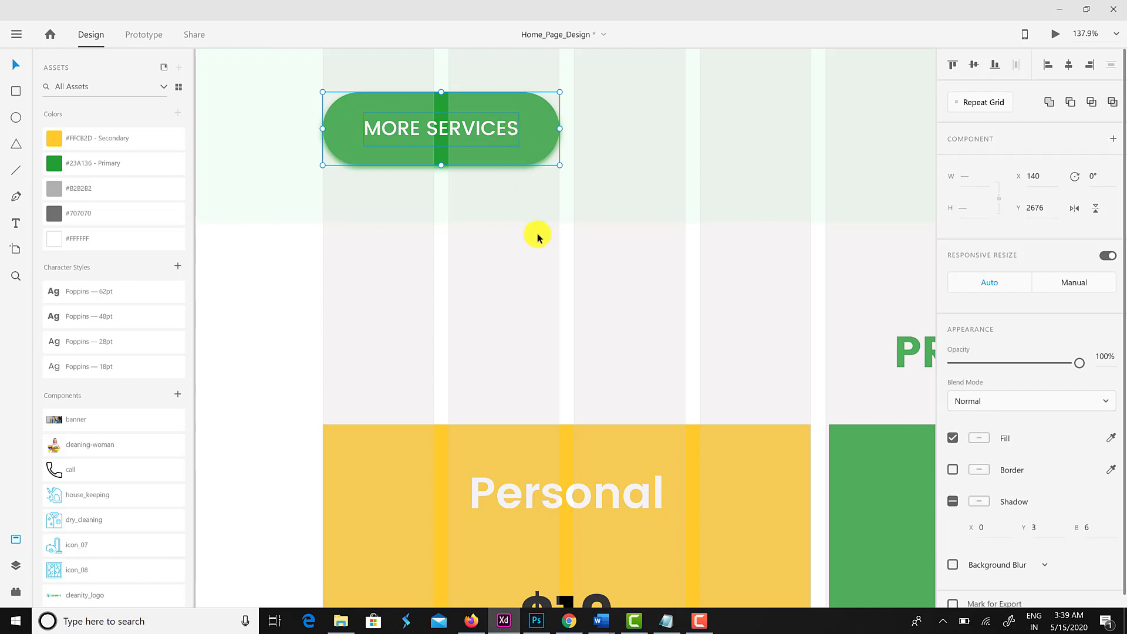
{"action": "left_click", "coordinate": [311, 268]}
{"action": "scroll", "coordinate": [311, 267], "scroll_direction": "down", "scroll_amount": 8}
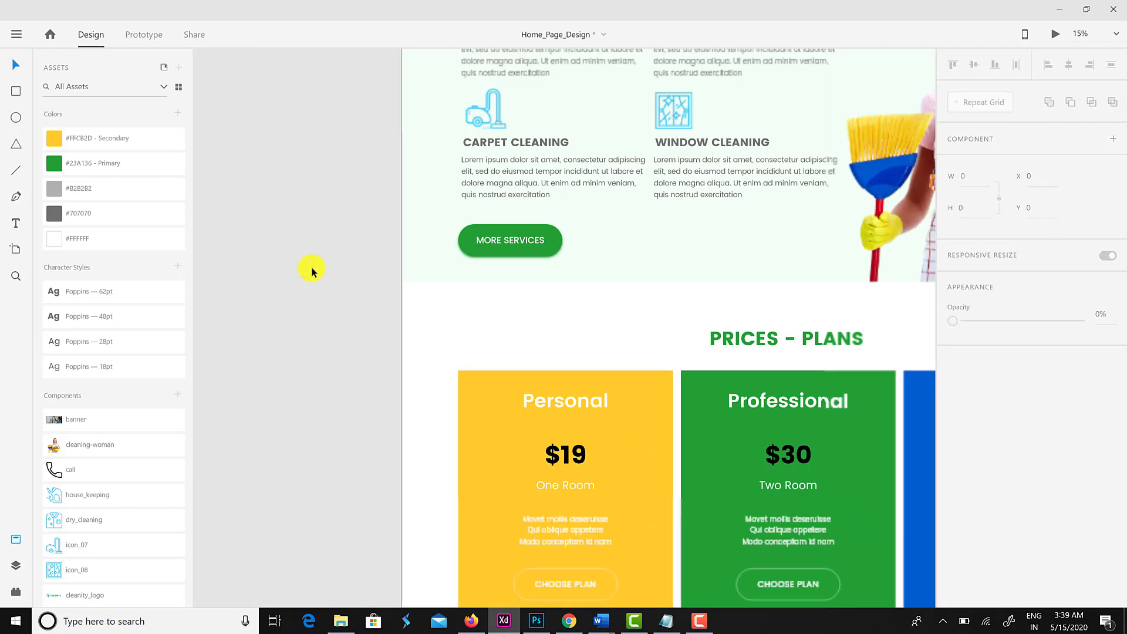
{"action": "scroll", "coordinate": [571, 414], "scroll_direction": "up", "scroll_amount": 4}
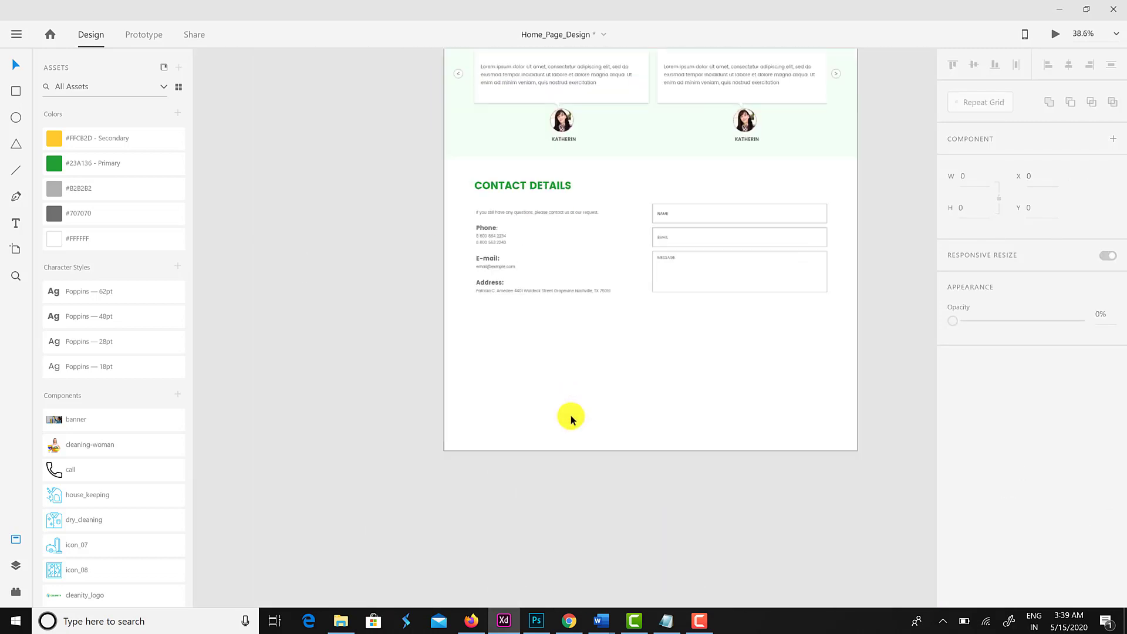
{"action": "scroll", "coordinate": [571, 415], "scroll_direction": "up", "scroll_amount": 1}
{"action": "left_click_drag", "start_coordinate": [703, 334], "coordinate": [610, 367]}
{"action": "key", "text": "ctrl+v"}
{"action": "left_click_drag", "start_coordinate": [590, 269], "coordinate": [778, 317]}
Change the copied button's label to "SEND MESSAGE" and centre it horizontally on the button.
{"action": "double_click", "coordinate": [762, 316]}
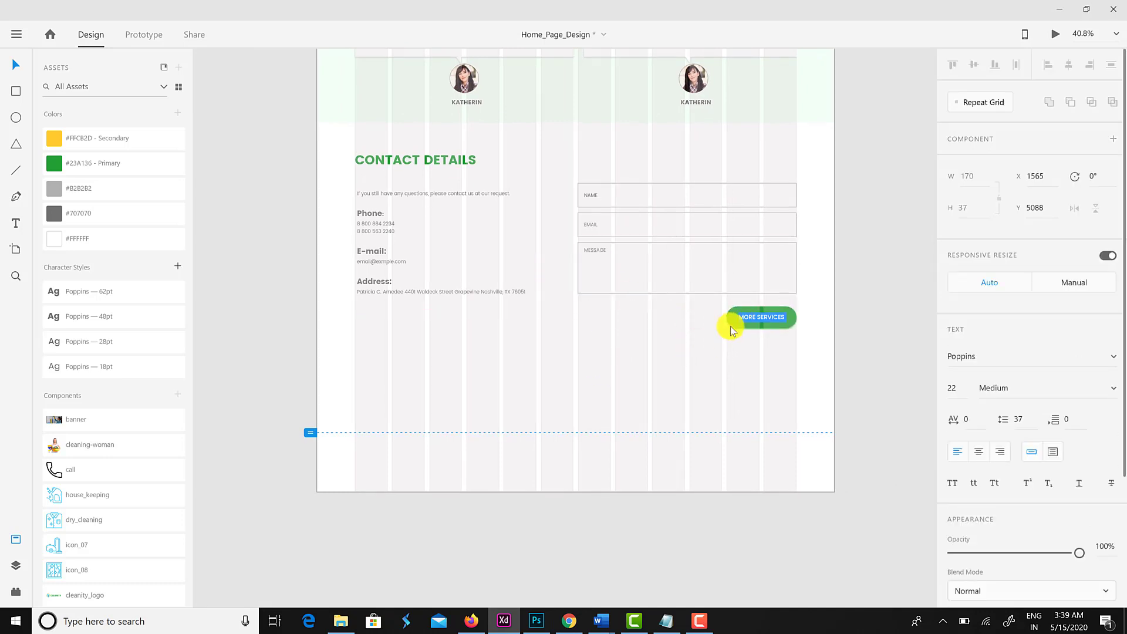
{"action": "type", "text": "SEND MESSAGE"}
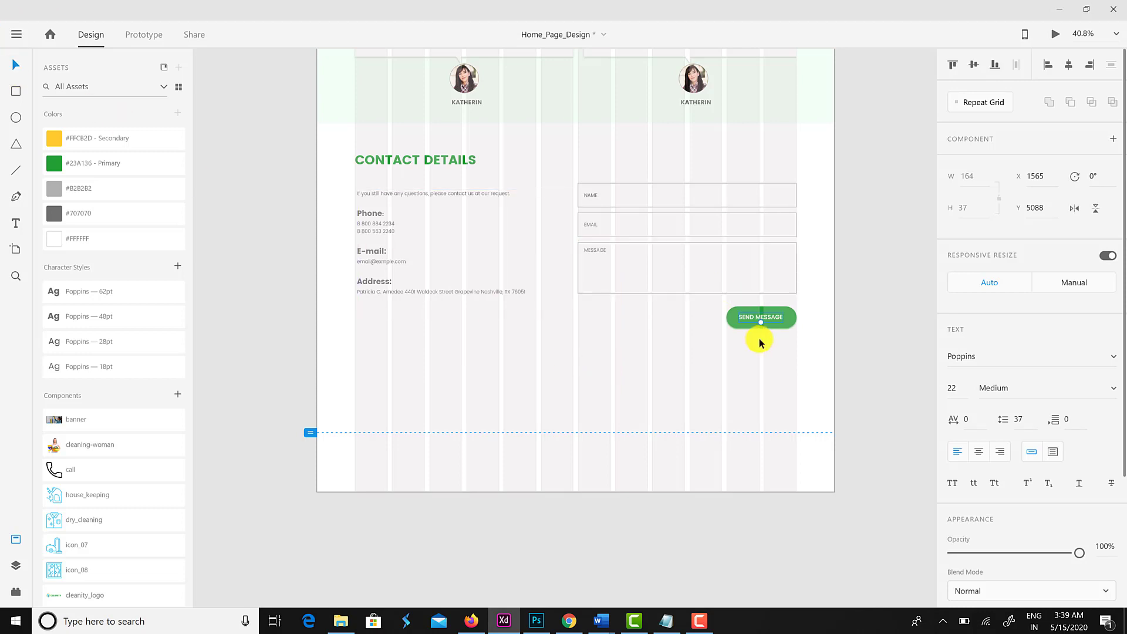
{"action": "left_click", "coordinate": [757, 319]}
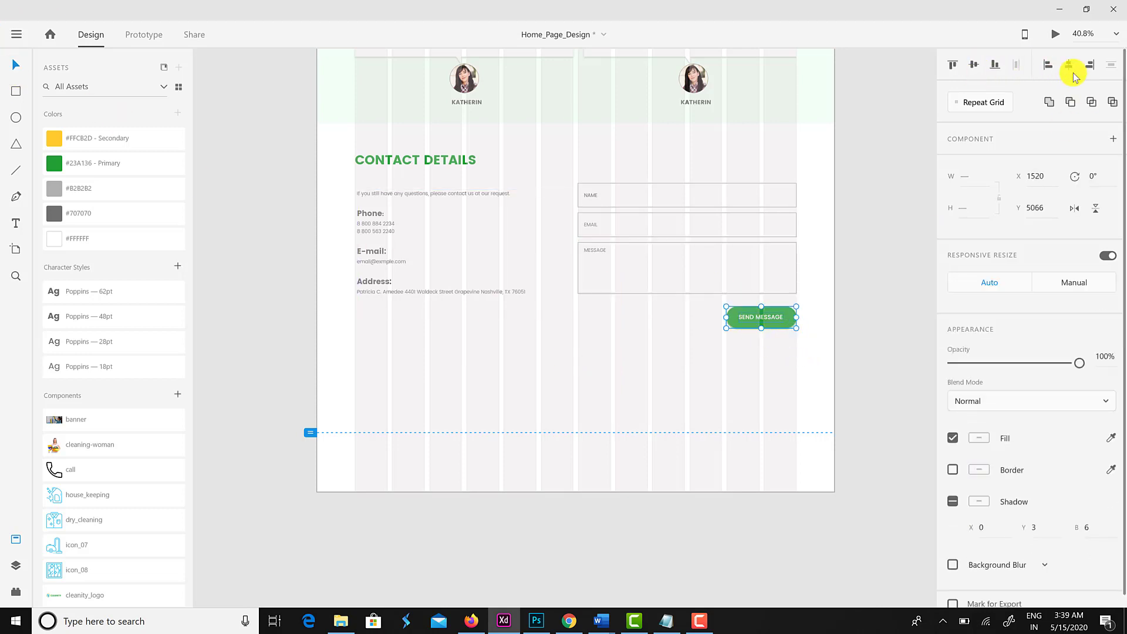
{"action": "left_click", "coordinate": [838, 339]}
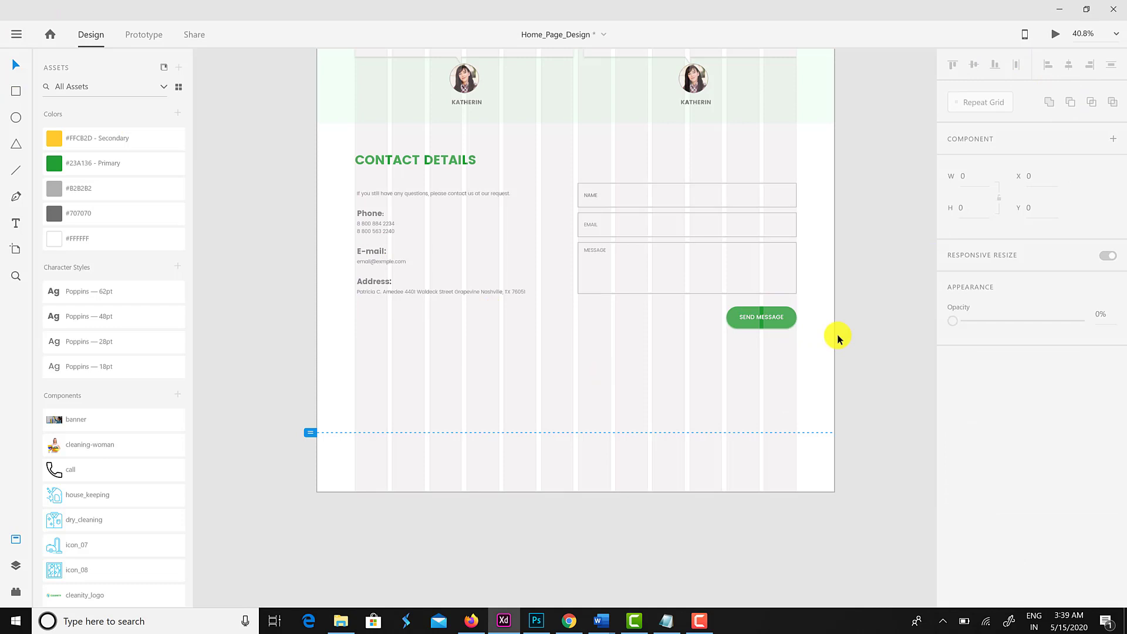
Save the document and hide the artboard's layout grid.
{"action": "key", "text": "ctrl+s"}
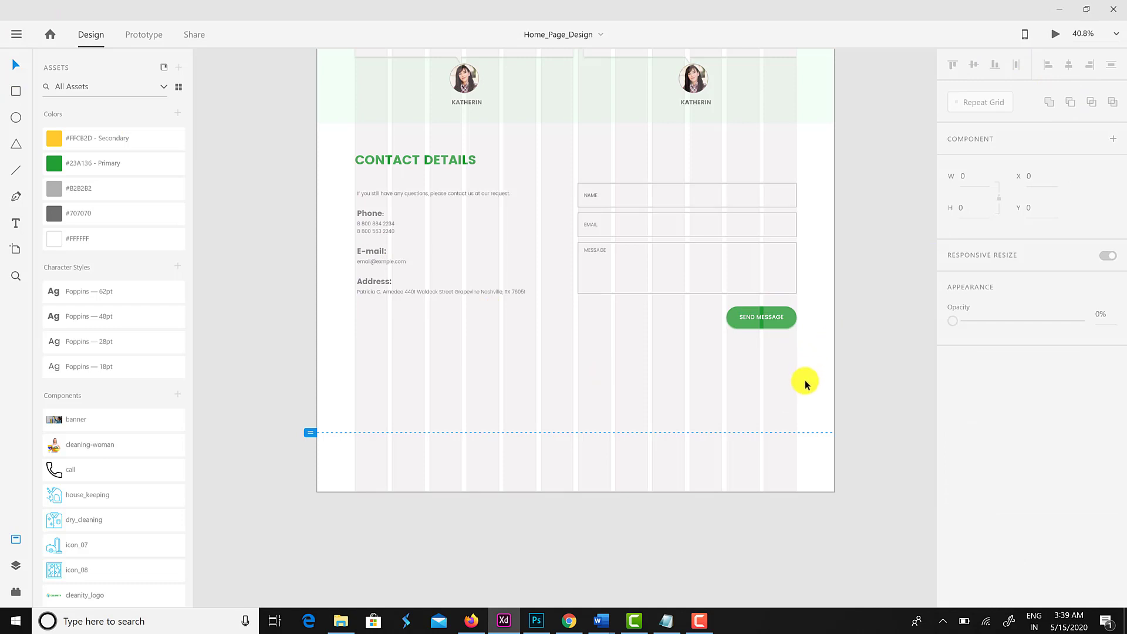
{"action": "left_click", "coordinate": [591, 365]}
{"action": "left_click", "coordinate": [952, 491]}
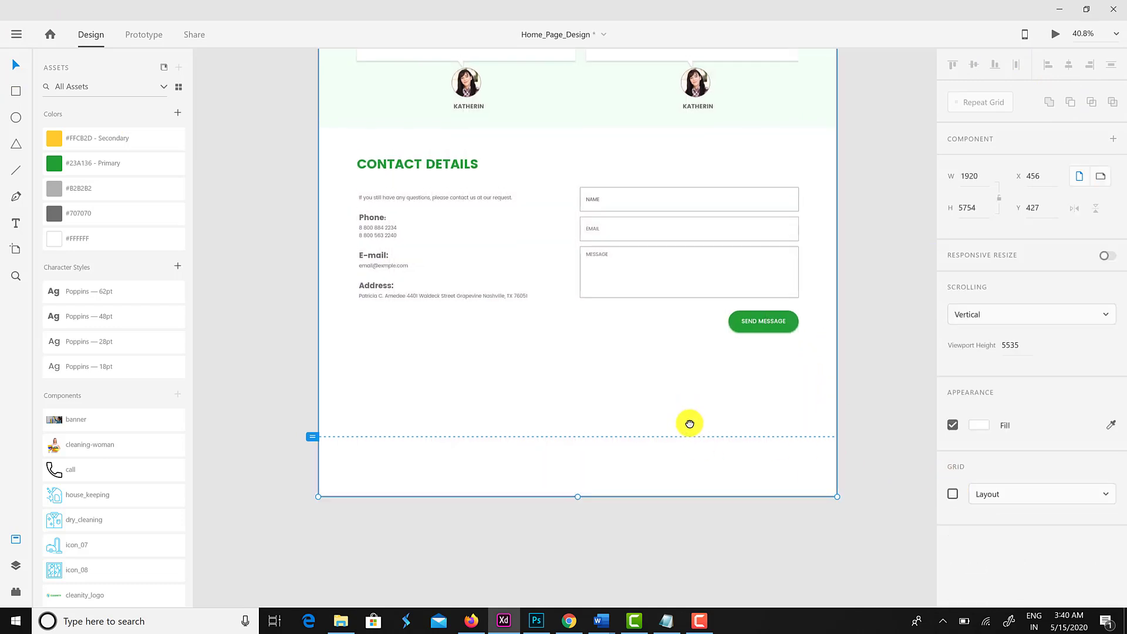
Draw a full-width rectangle about 1920 by 119 below the contact form and move it to about Y 5274.
{"action": "left_click_drag", "start_coordinate": [689, 417], "coordinate": [689, 434]}
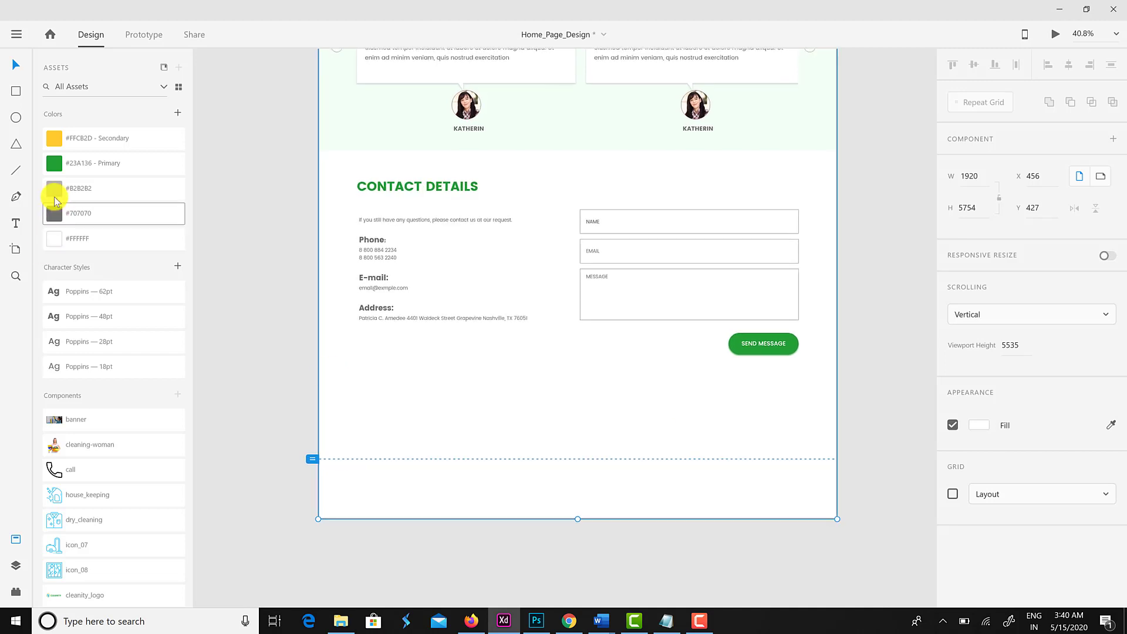
{"action": "left_click", "coordinate": [16, 91]}
{"action": "mouse_move", "coordinate": [319, 369]}
{"action": "left_mouse_down"}
{"action": "mouse_move", "coordinate": [657, 407]}
{"action": "mouse_move", "coordinate": [836, 400]}
{"action": "left_mouse_up"}
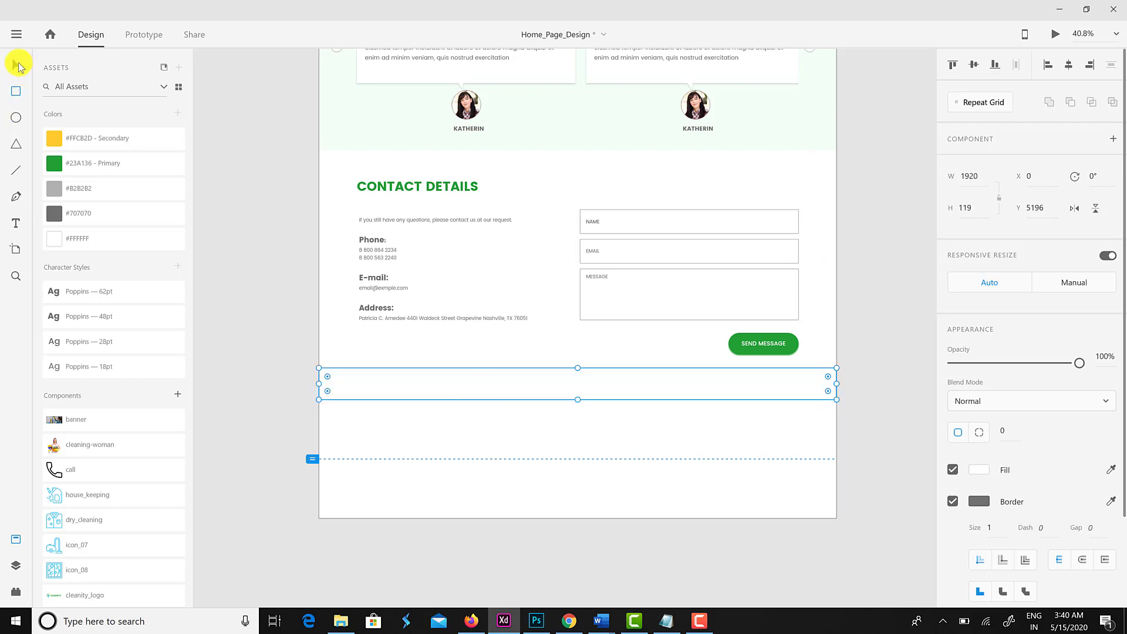
{"action": "left_click", "coordinate": [18, 65]}
{"action": "left_click_drag", "start_coordinate": [548, 382], "coordinate": [553, 404]}
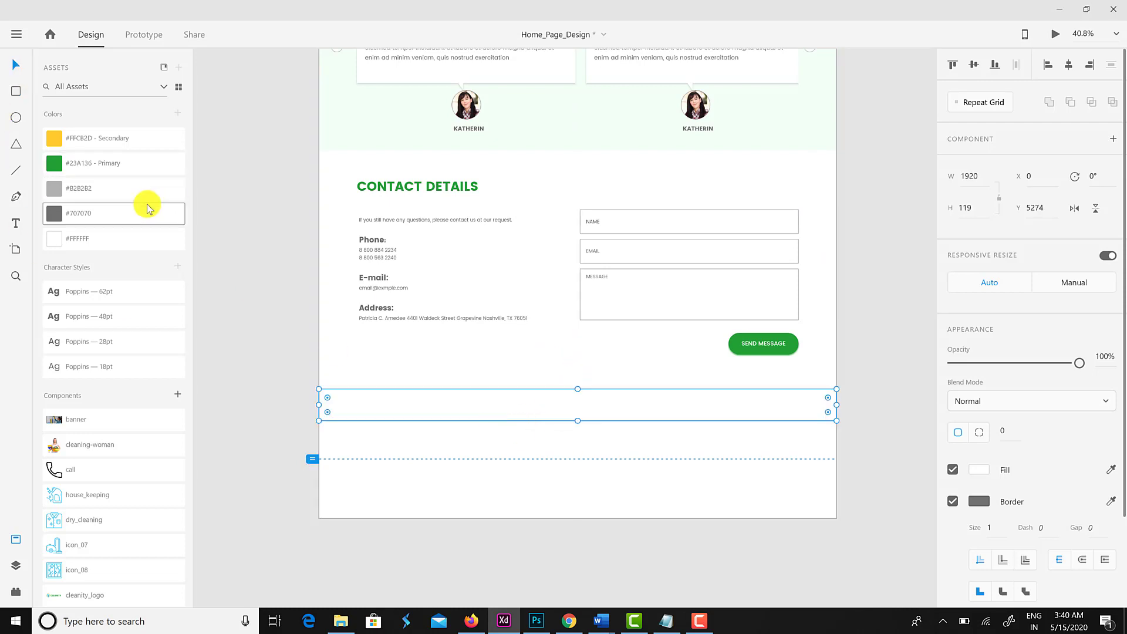
Try the saved #FFCB2D, #23A136 and #707070 colours as the full-width rectangle's fill.
{"action": "left_click", "coordinate": [130, 141]}
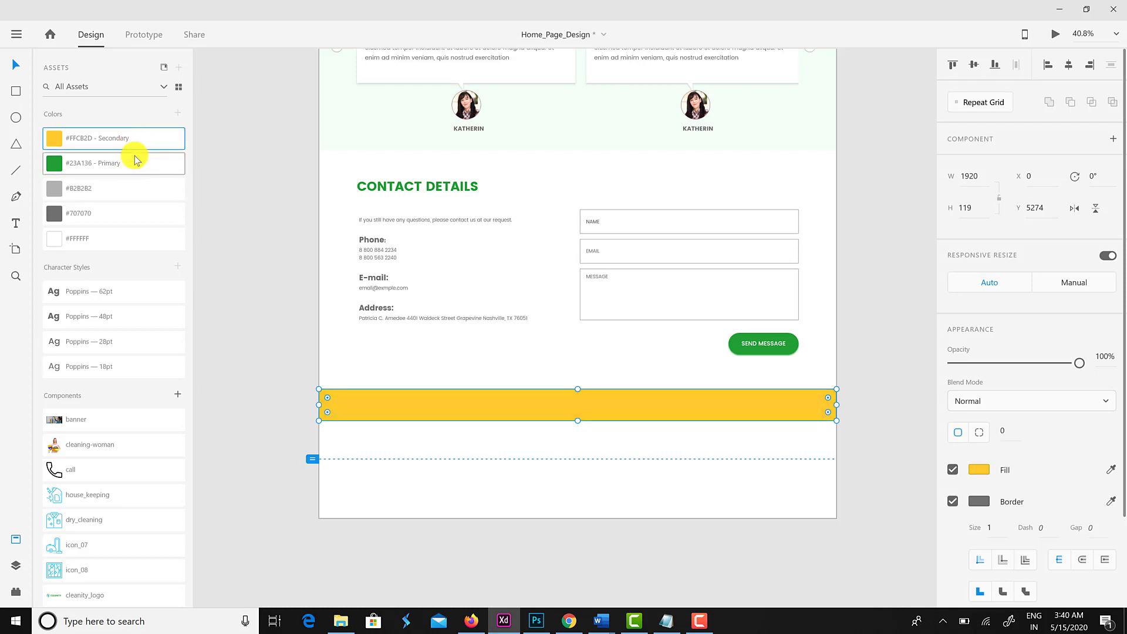
{"action": "left_click", "coordinate": [135, 159]}
{"action": "left_click", "coordinate": [125, 217]}
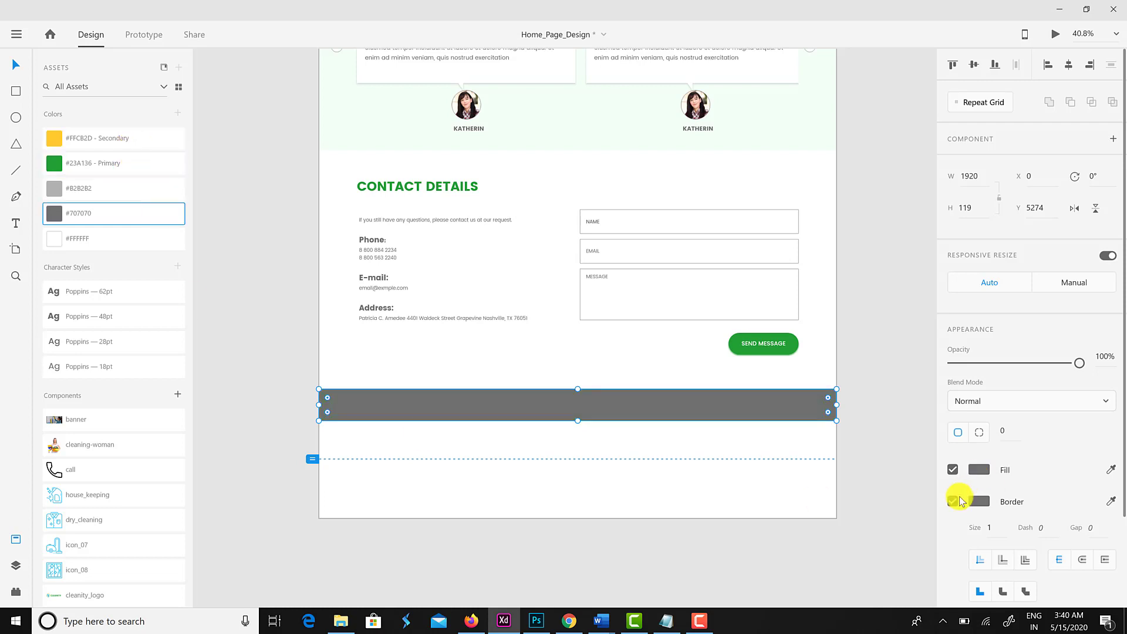
Remove the full-width rectangle's border and set its fill to light grey #F1F1F1.
{"action": "left_click", "coordinate": [952, 502]}
{"action": "left_click", "coordinate": [978, 470]}
{"action": "left_click_drag", "start_coordinate": [786, 411], "coordinate": [761, 395]}
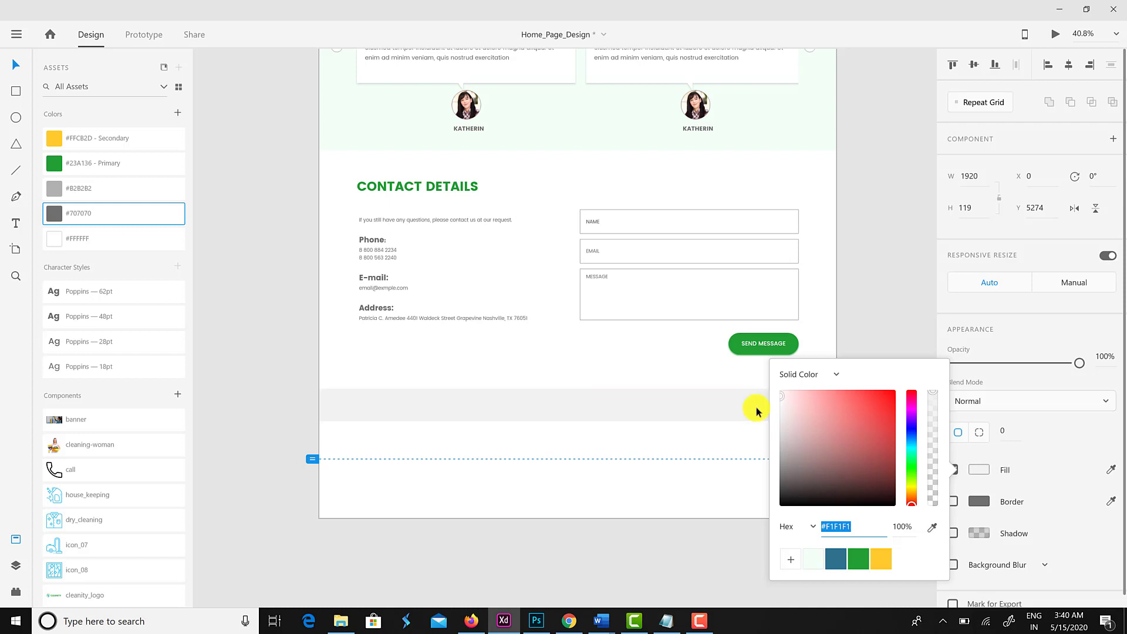
{"action": "left_click", "coordinate": [666, 435]}
Reduce the height of the light grey footer rectangle below the contact form.
{"action": "left_click", "coordinate": [672, 414]}
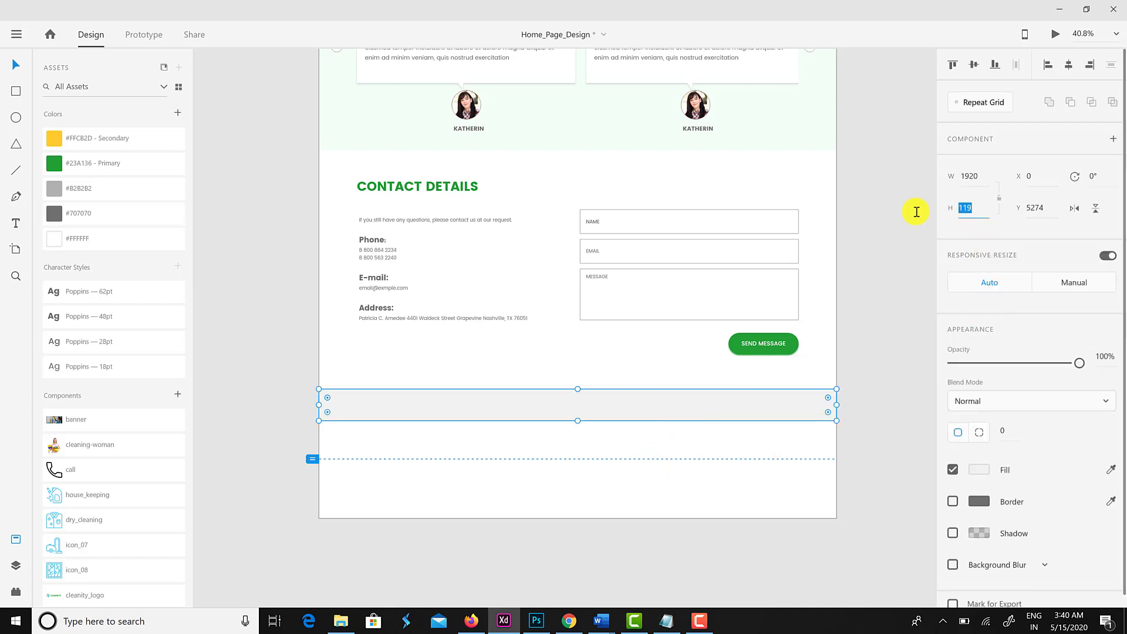
{"action": "key", "text": "Return"}
{"action": "left_click", "coordinate": [688, 468]}
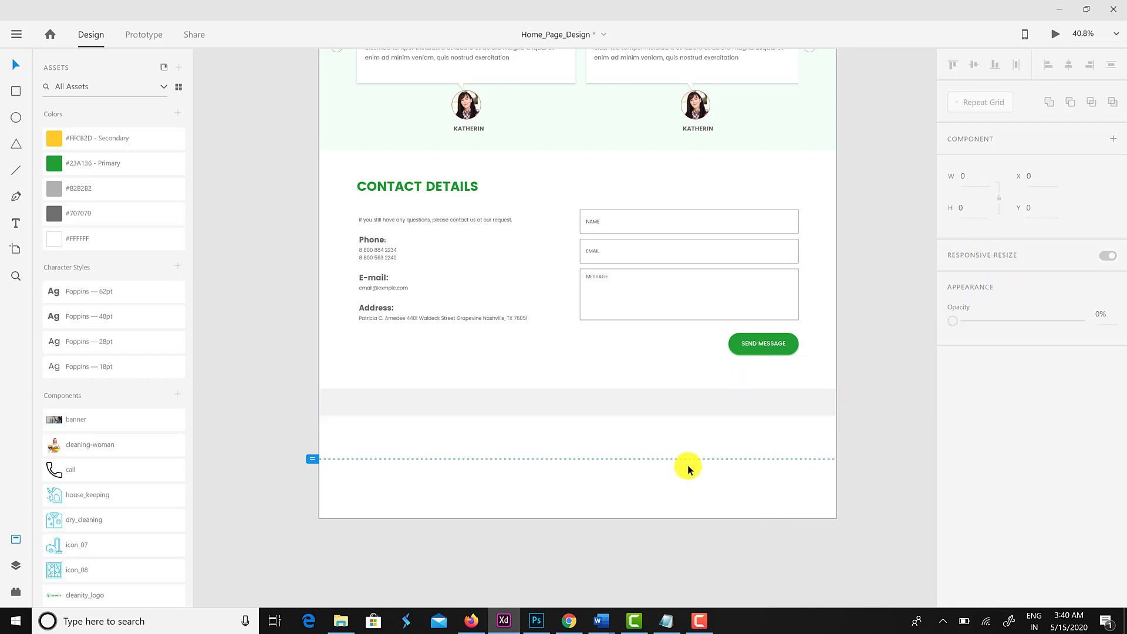
Centre the text "© 2020. CLEANITY. All Rights Reserved." on the footer strip and shorten the artboard to a height of 5364.
{"action": "left_click_drag", "start_coordinate": [654, 424], "coordinate": [657, 427]}
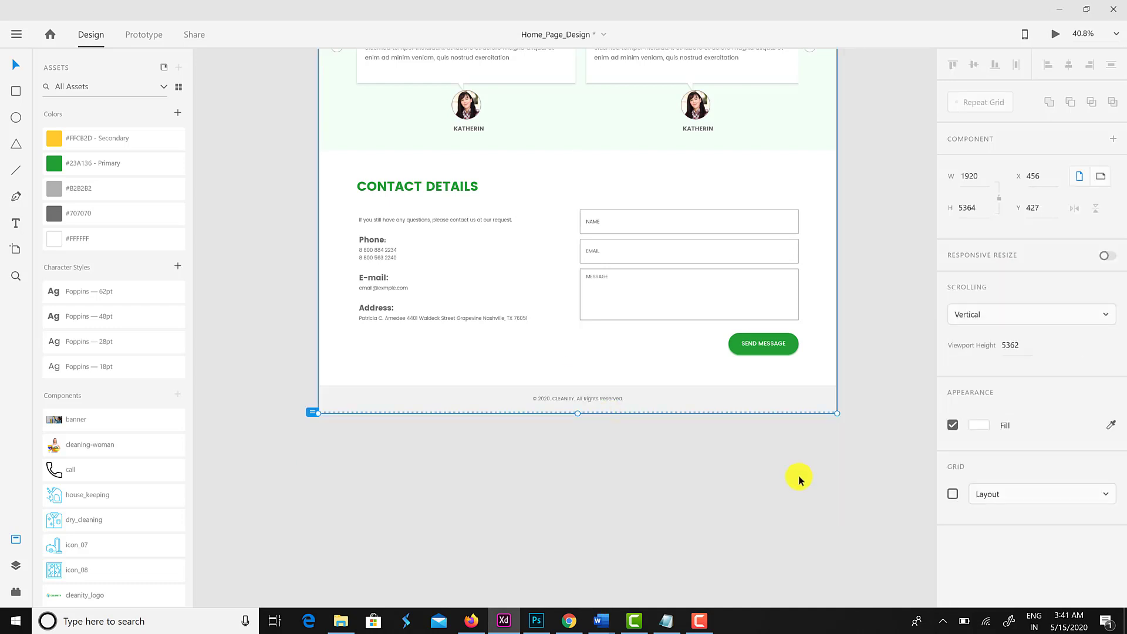
{"action": "left_click", "coordinate": [799, 477]}
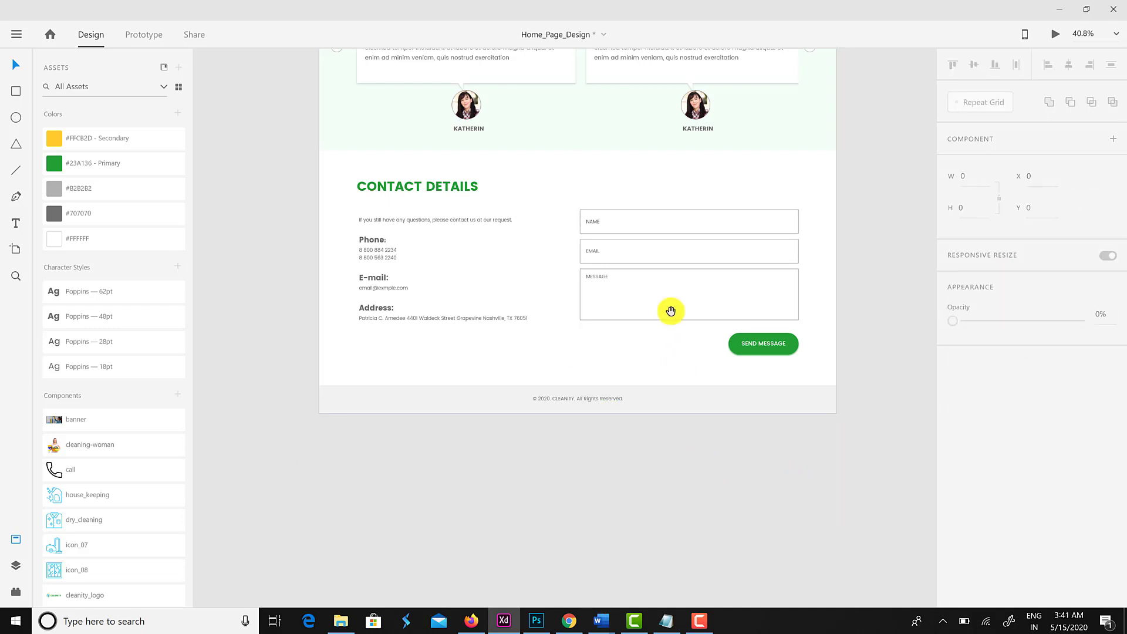
Review the page from the footer up to the banner and check the whole design in the desktop preview.
{"action": "scroll", "coordinate": [671, 311], "scroll_direction": "up", "scroll_amount": 5}
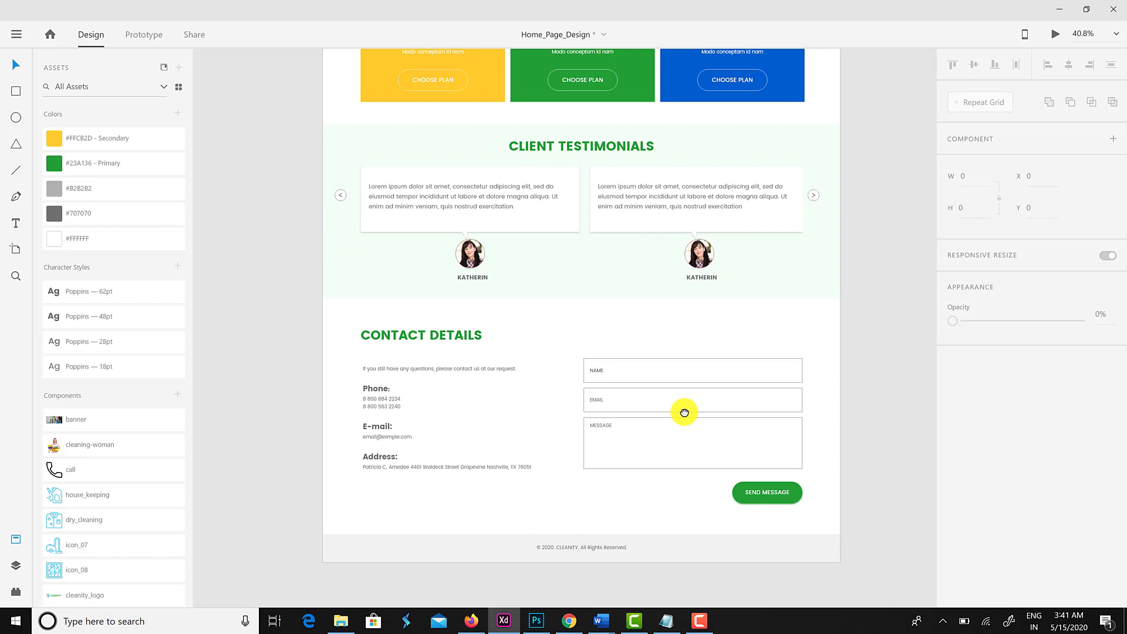
{"action": "scroll", "coordinate": [684, 412], "scroll_direction": "up", "scroll_amount": 10}
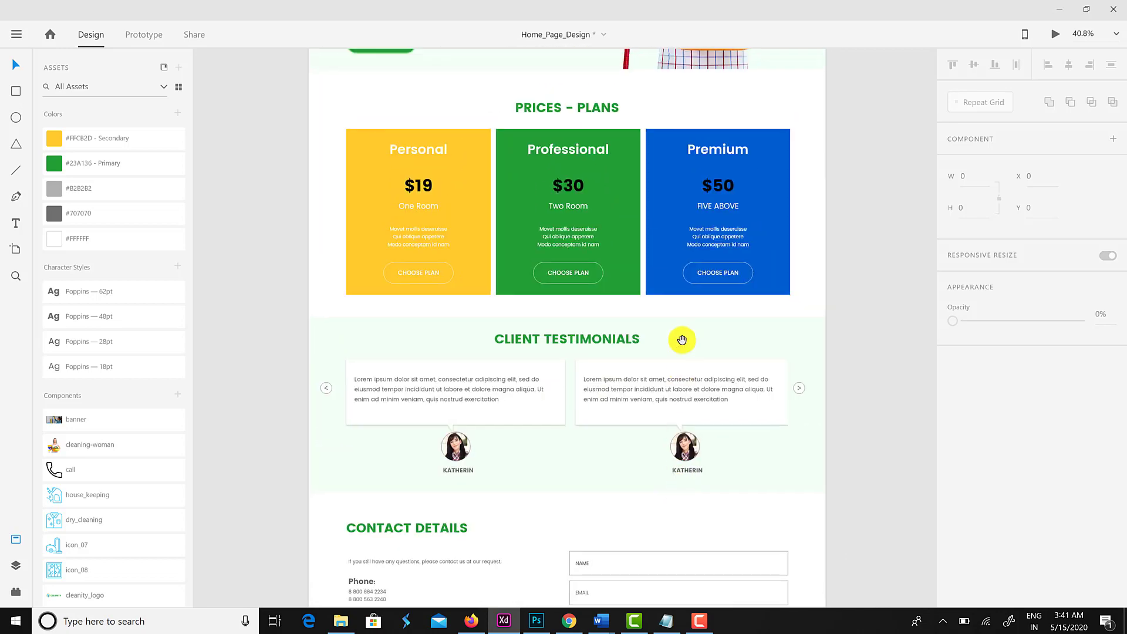
{"action": "scroll", "coordinate": [704, 461], "scroll_direction": "up", "scroll_amount": 20}
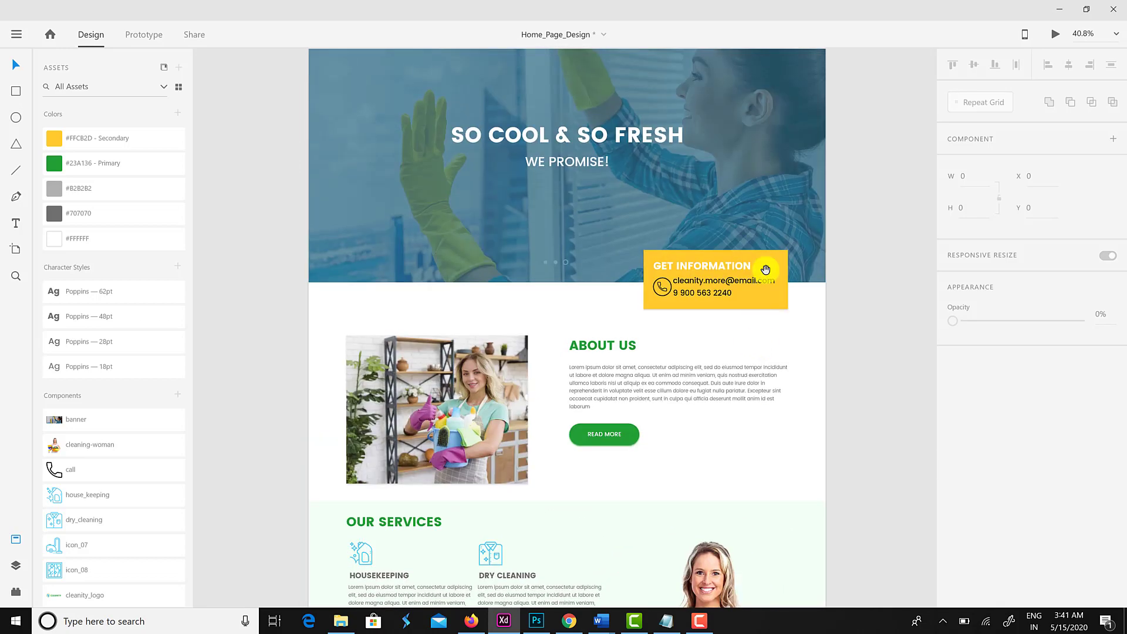
{"action": "left_click", "coordinate": [1055, 34]}
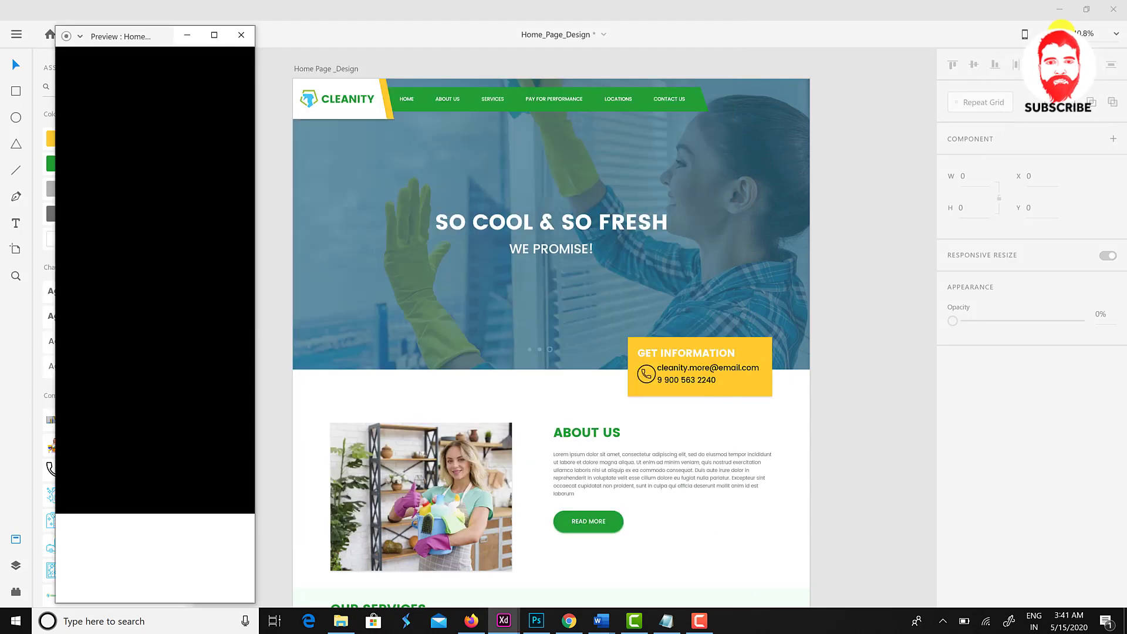
{"action": "left_click_drag", "start_coordinate": [151, 32], "coordinate": [418, 26]}
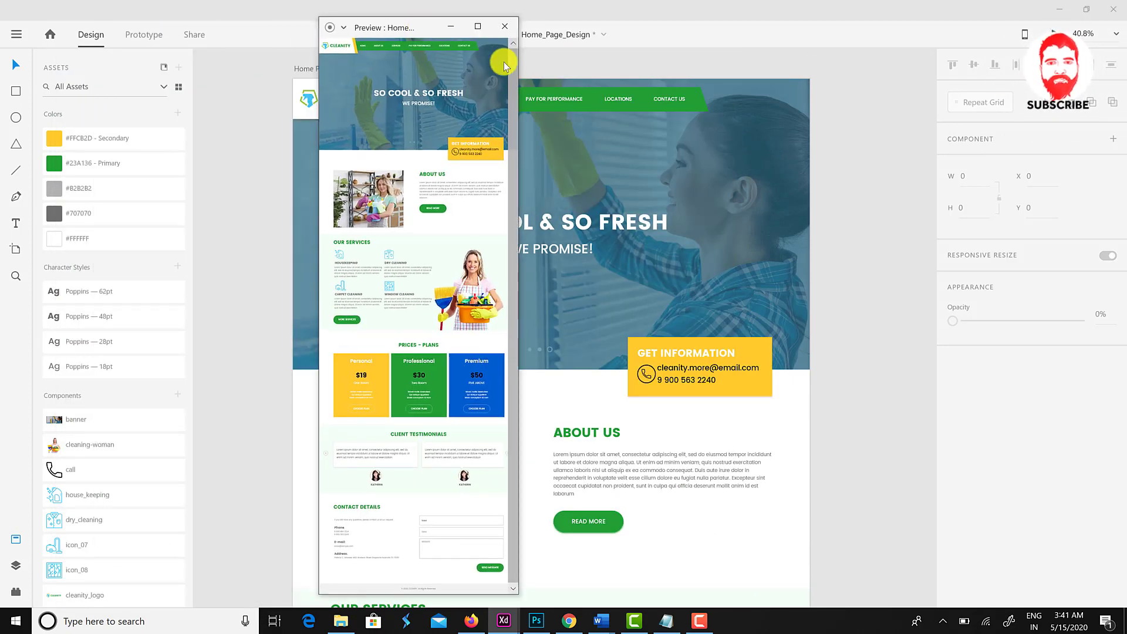
{"action": "left_click_drag", "start_coordinate": [509, 58], "coordinate": [749, 96]}
{"action": "left_click", "coordinate": [742, 29]}
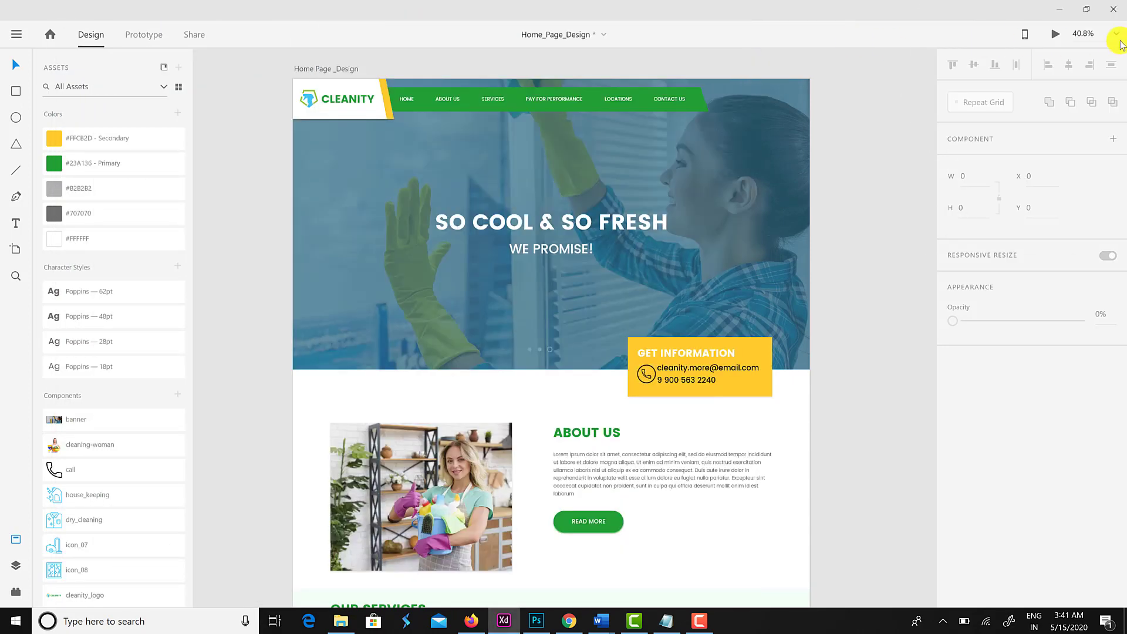
Examine all sections of the home page artboard at 28% zoom.
{"action": "left_click", "coordinate": [1115, 34]}
{"action": "scroll", "coordinate": [706, 428], "scroll_direction": "down", "scroll_amount": 3}
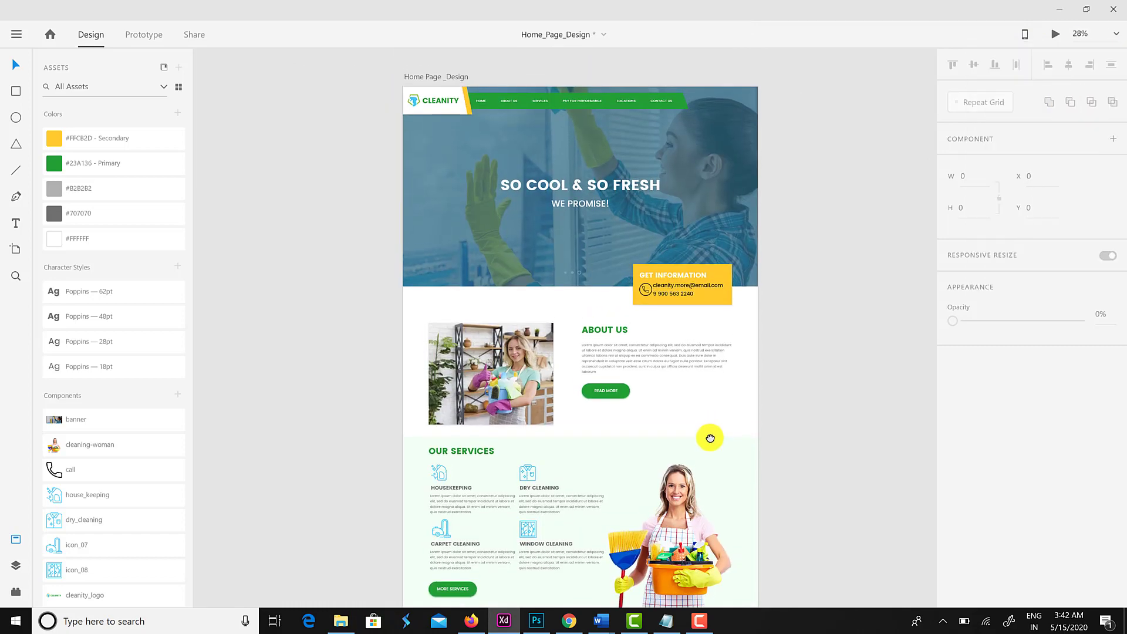
{"action": "scroll", "coordinate": [710, 433], "scroll_direction": "down", "scroll_amount": 5}
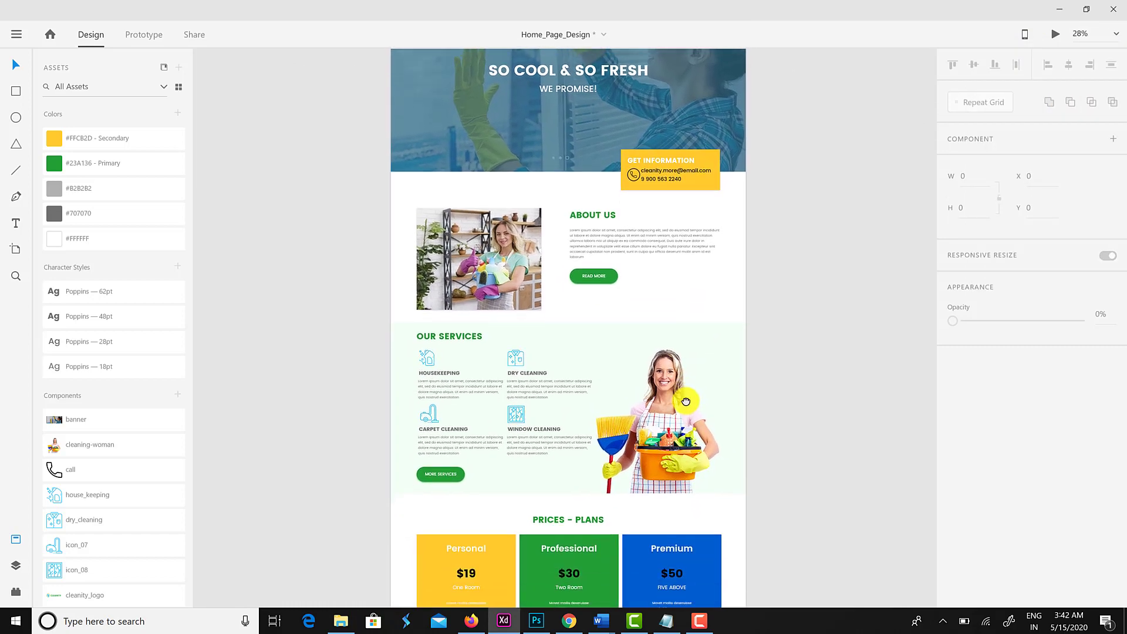
{"action": "scroll", "coordinate": [674, 457], "scroll_direction": "down", "scroll_amount": 7}
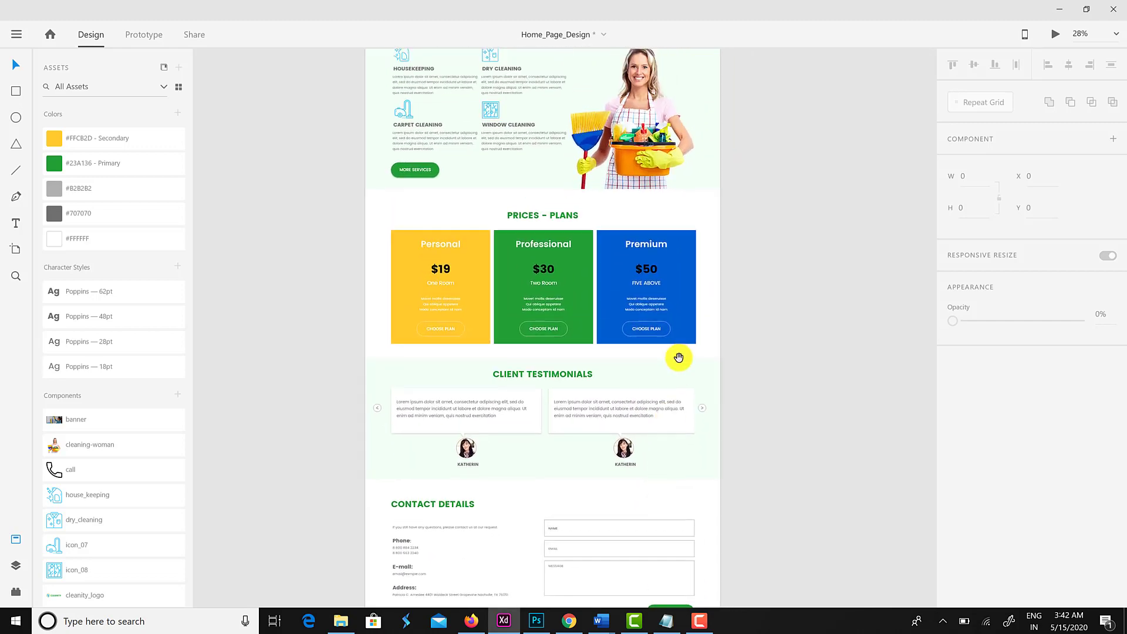
{"action": "scroll", "coordinate": [678, 357], "scroll_direction": "up", "scroll_amount": 6}
{"action": "scroll", "coordinate": [674, 385], "scroll_direction": "down", "scroll_amount": 13}
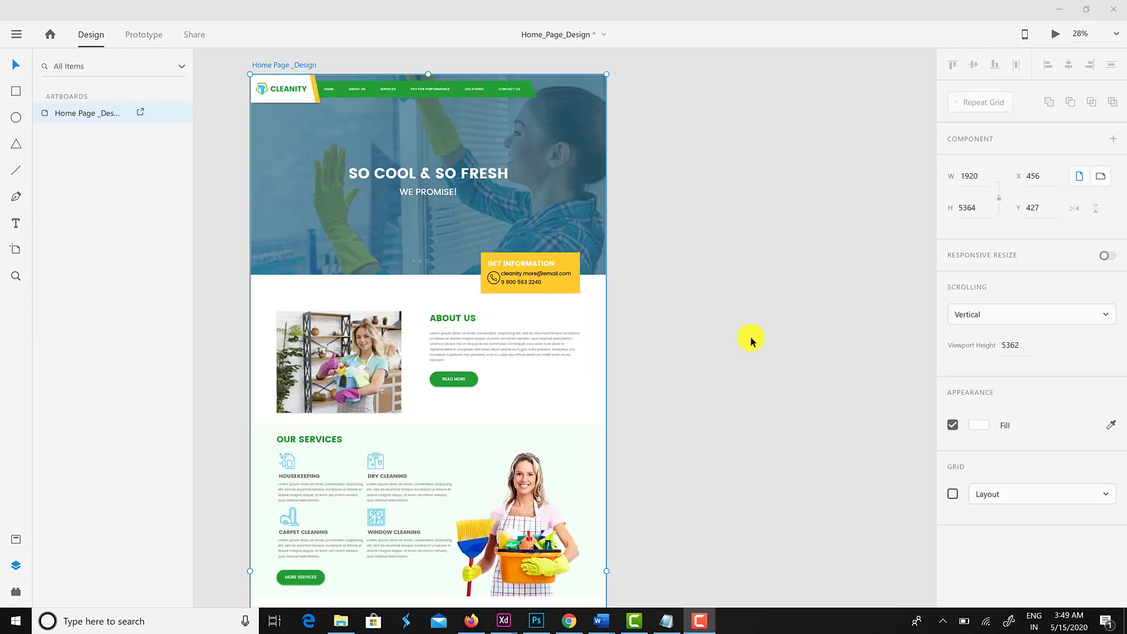
Duplicate the home page artboard beside the original and rename the copy "About Us _Design".
{"action": "left_click", "coordinate": [112, 153]}
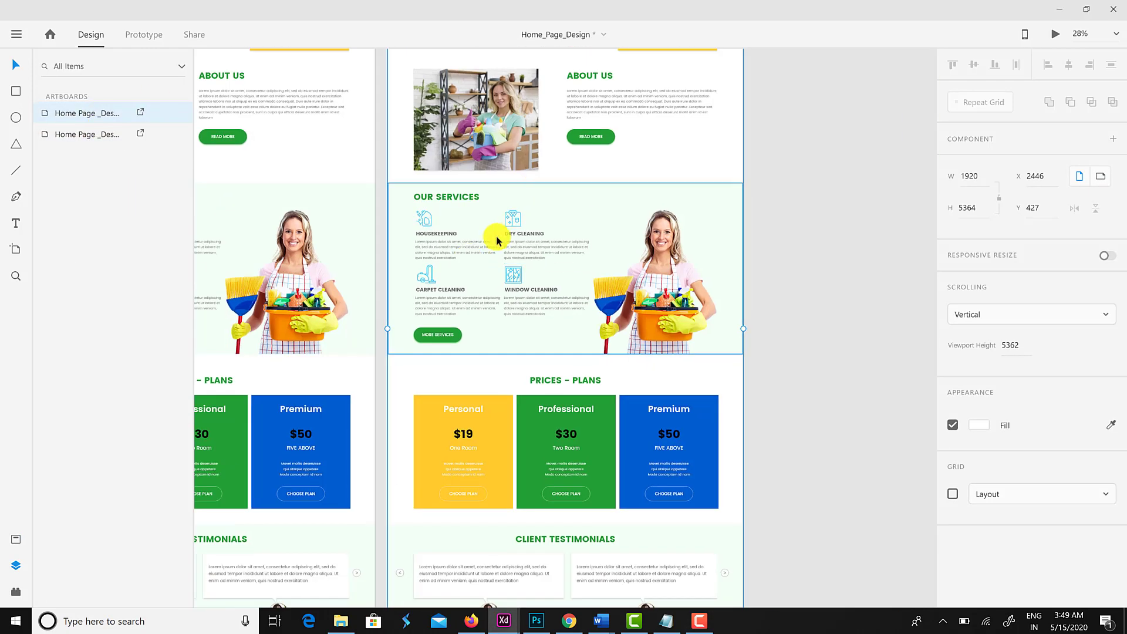
{"action": "scroll", "coordinate": [495, 234], "scroll_direction": "up", "scroll_amount": 5}
{"action": "double_click", "coordinate": [488, 165]}
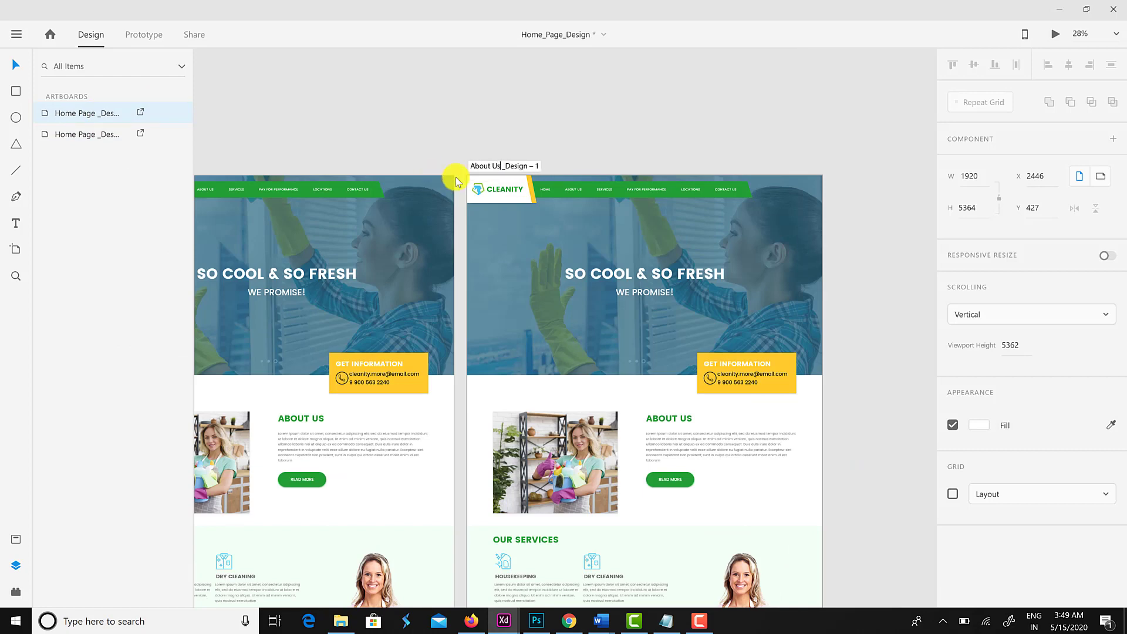
{"action": "key", "text": "Return"}
{"action": "scroll", "coordinate": [860, 389], "scroll_direction": "down", "scroll_amount": 2}
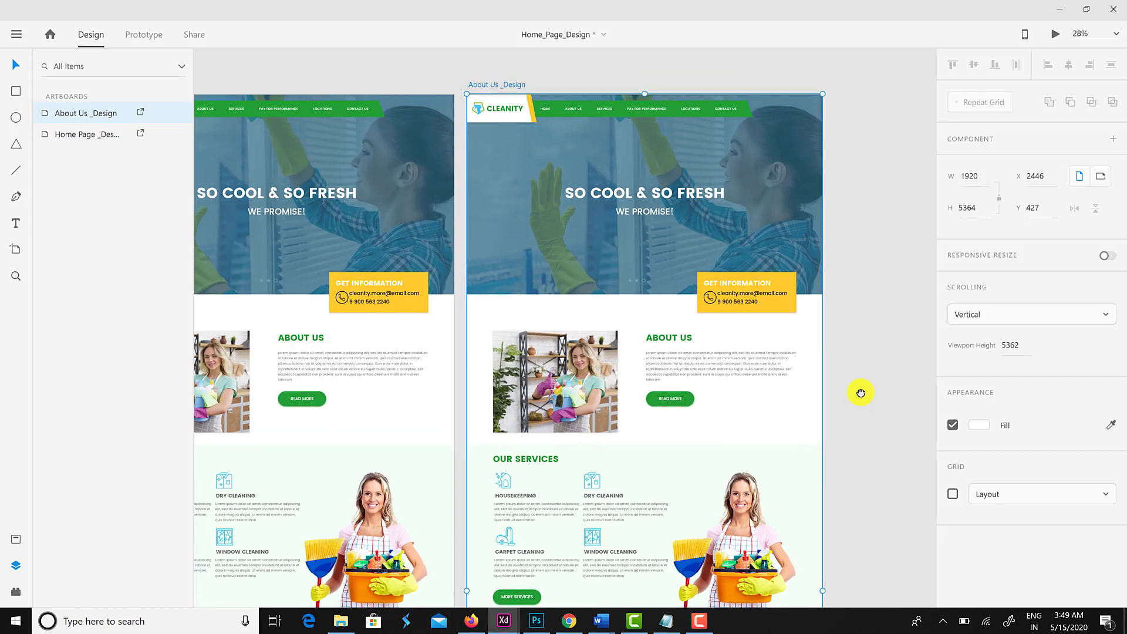
Delete the banner image, its blue overlay and the "SO COOL & SO FRESH" and "WE PROMISE!" texts from the About Us artboard.
{"action": "left_click", "coordinate": [649, 278]}
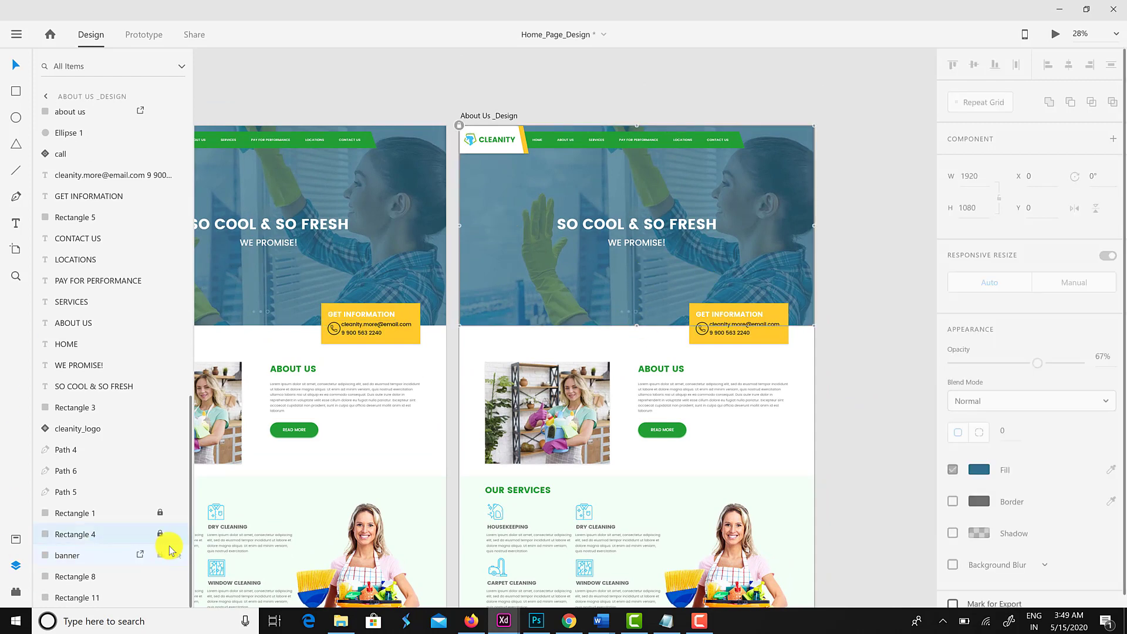
{"action": "key", "text": "Delete"}
{"action": "left_click", "coordinate": [587, 200]}
{"action": "key", "text": "Delete"}
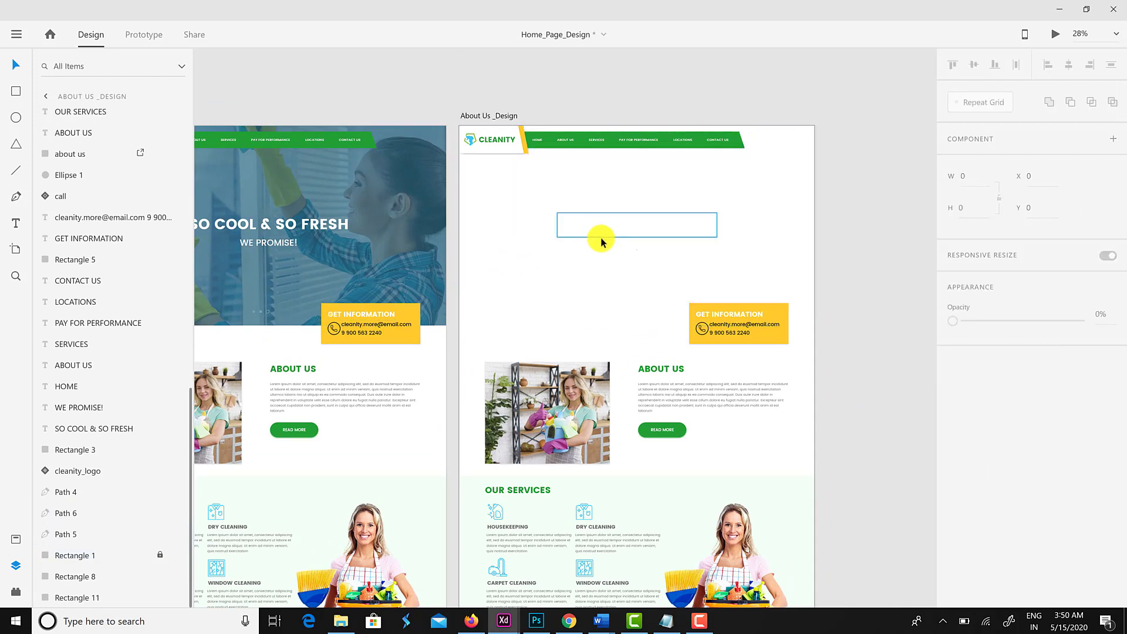
{"action": "key", "text": "Delete"}
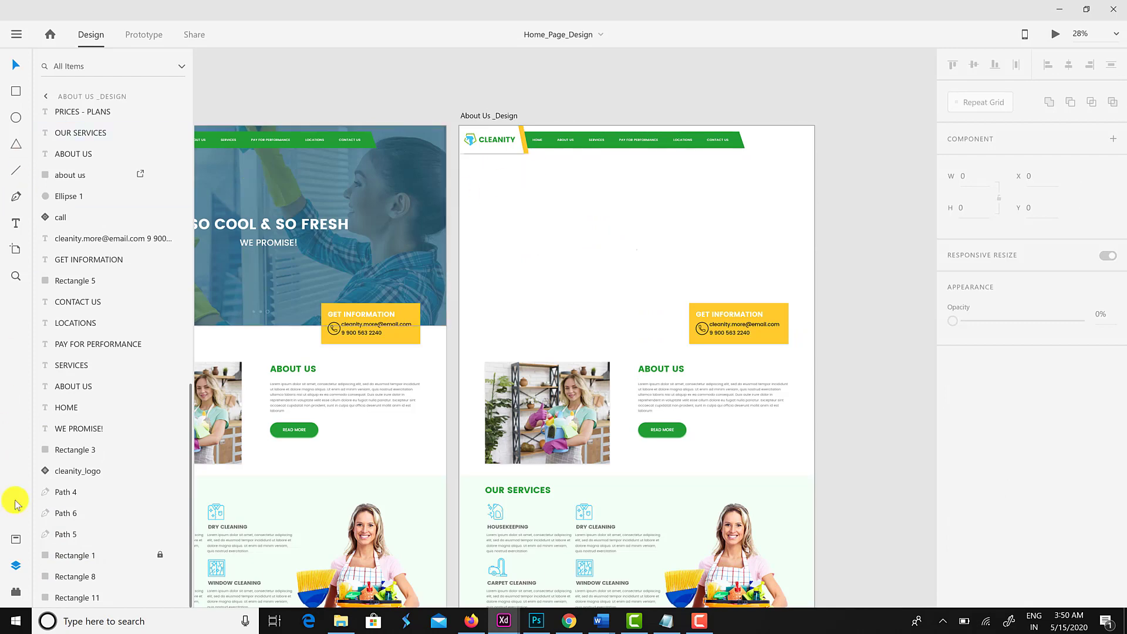
Draw a full-width rectangle at Y 150 under the About Us header, with height 200 and no border.
{"action": "mouse_move", "coordinate": [460, 126]}
{"action": "left_mouse_down"}
{"action": "mouse_move", "coordinate": [558, 164]}
{"action": "mouse_move", "coordinate": [505, 184]}
{"action": "mouse_move", "coordinate": [750, 196]}
{"action": "left_mouse_up"}
{"action": "left_click_drag", "start_coordinate": [816, 214], "coordinate": [816, 215]}
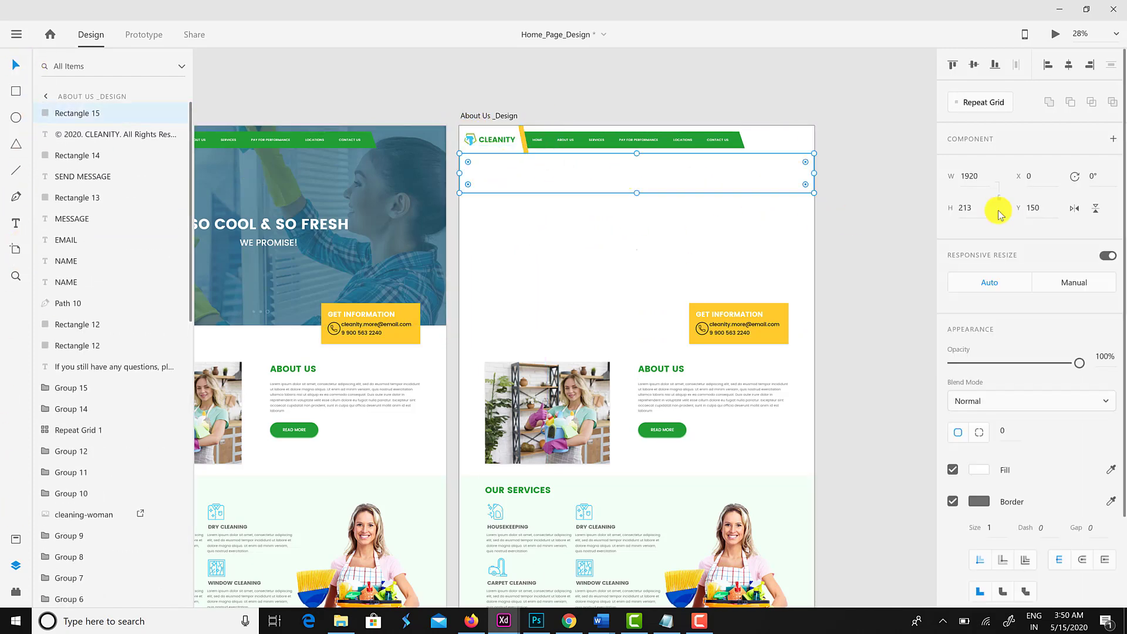
{"action": "type", "text": "0"}
{"action": "key", "text": "Return"}
{"action": "left_click", "coordinate": [953, 501]}
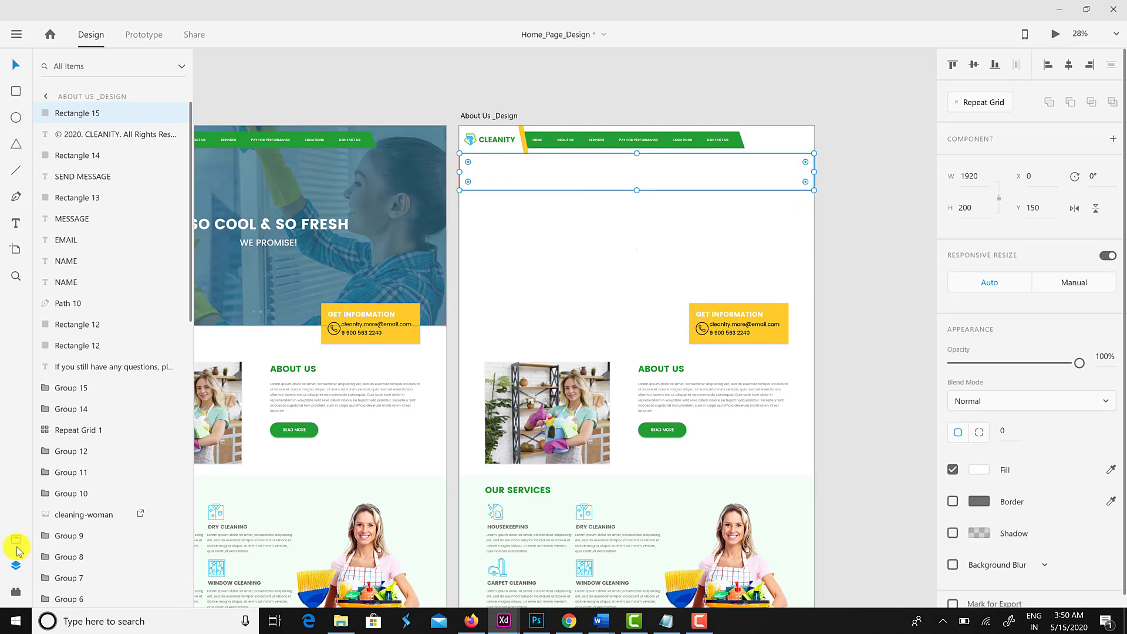
Fill the new rectangle with the saved #23A136 Primary colour and reduce its height to about 154.
{"action": "left_click", "coordinate": [16, 539]}
{"action": "left_click", "coordinate": [106, 163]}
{"action": "left_click", "coordinate": [89, 139]}
{"action": "left_click", "coordinate": [95, 157]}
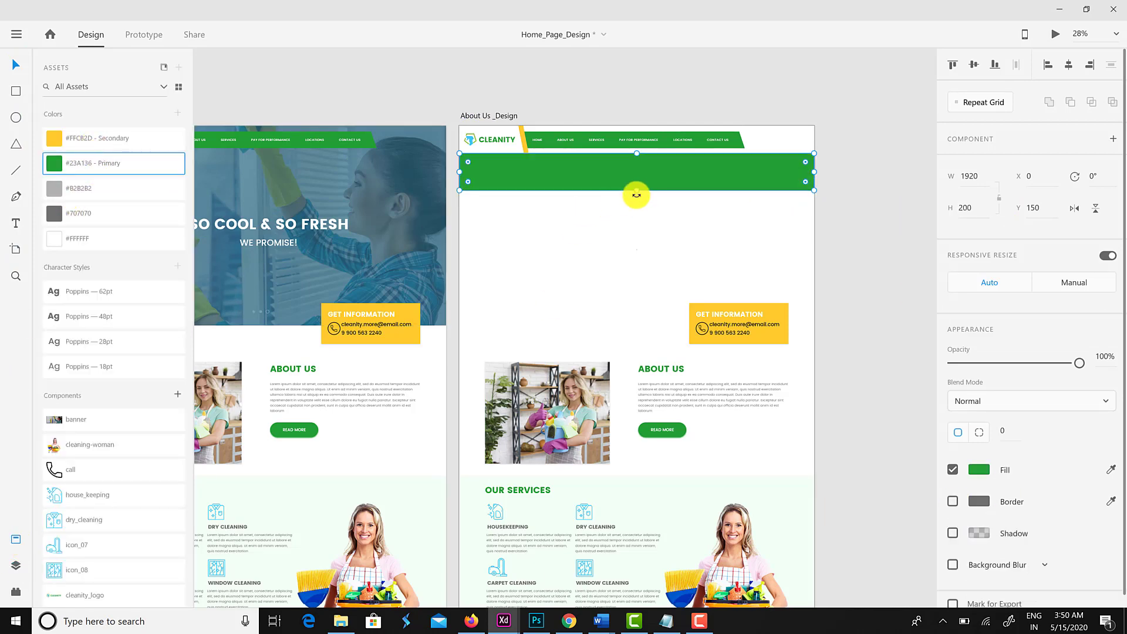
{"action": "left_click_drag", "start_coordinate": [637, 194], "coordinate": [638, 181]}
Add the white breadcrumb text "Home About Us" in Poppins Medium 22 on the green strip and set it to all caps.
{"action": "key", "text": "t"}
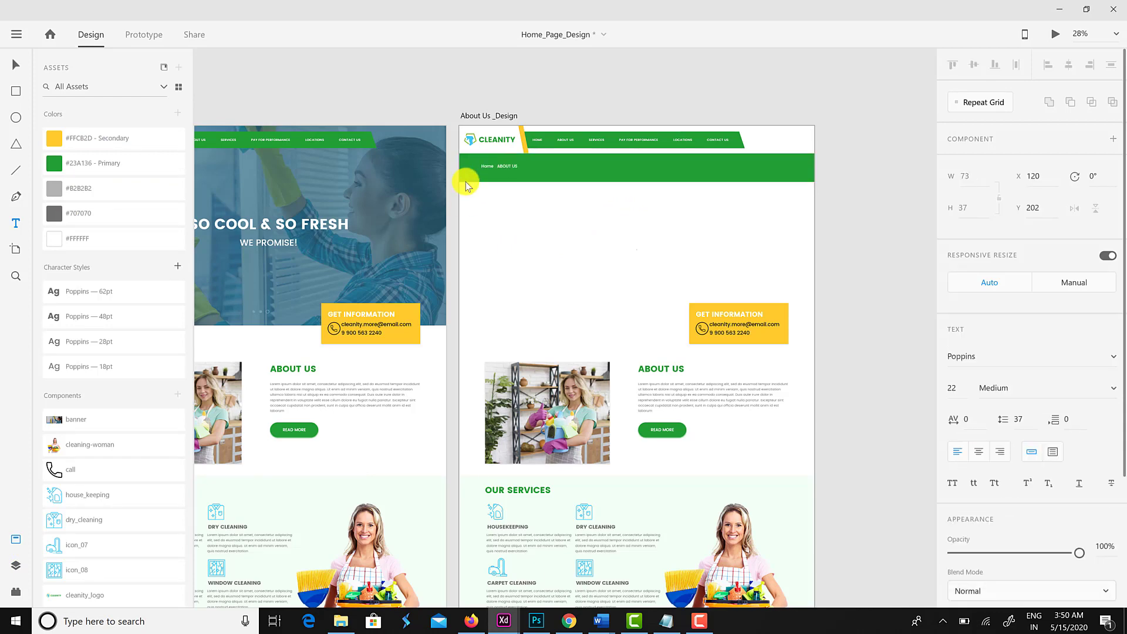
{"action": "scroll", "coordinate": [479, 197], "scroll_direction": "up", "scroll_amount": 5}
{"action": "left_click", "coordinate": [952, 483]}
{"action": "left_click_drag", "start_coordinate": [497, 253], "coordinate": [466, 270]}
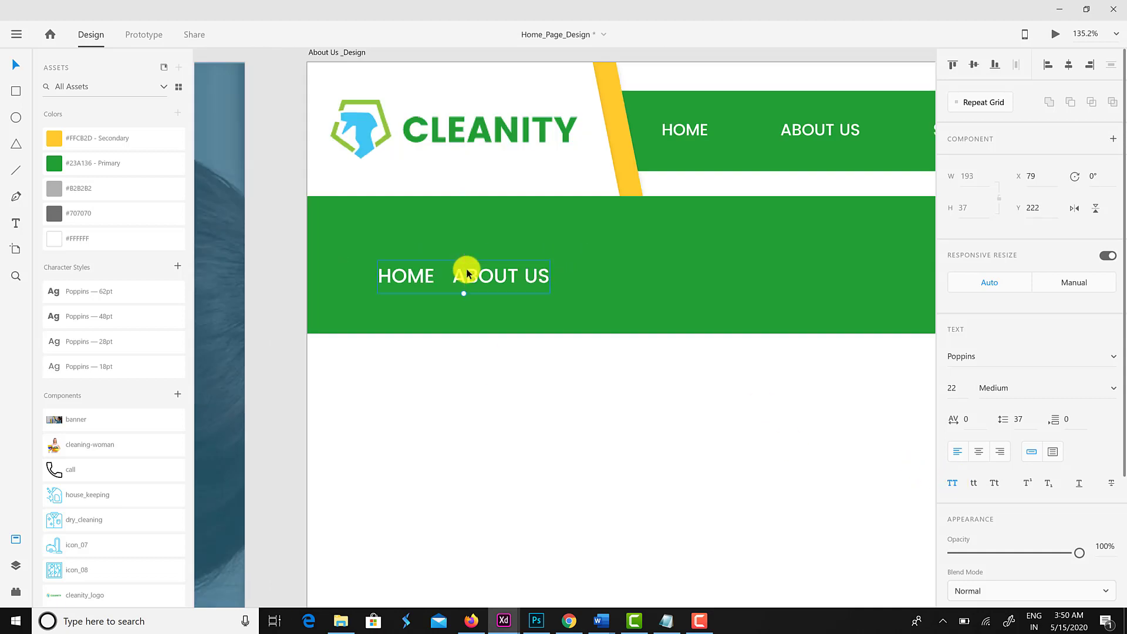
Widen the gap between HOME and ABOUT US in the breadcrumb and centre the text vertically on the green strip.
{"action": "double_click", "coordinate": [453, 282]}
{"action": "left_click", "coordinate": [453, 288]}
{"action": "left_click", "coordinate": [22, 77]}
{"action": "left_click", "coordinate": [546, 292]}
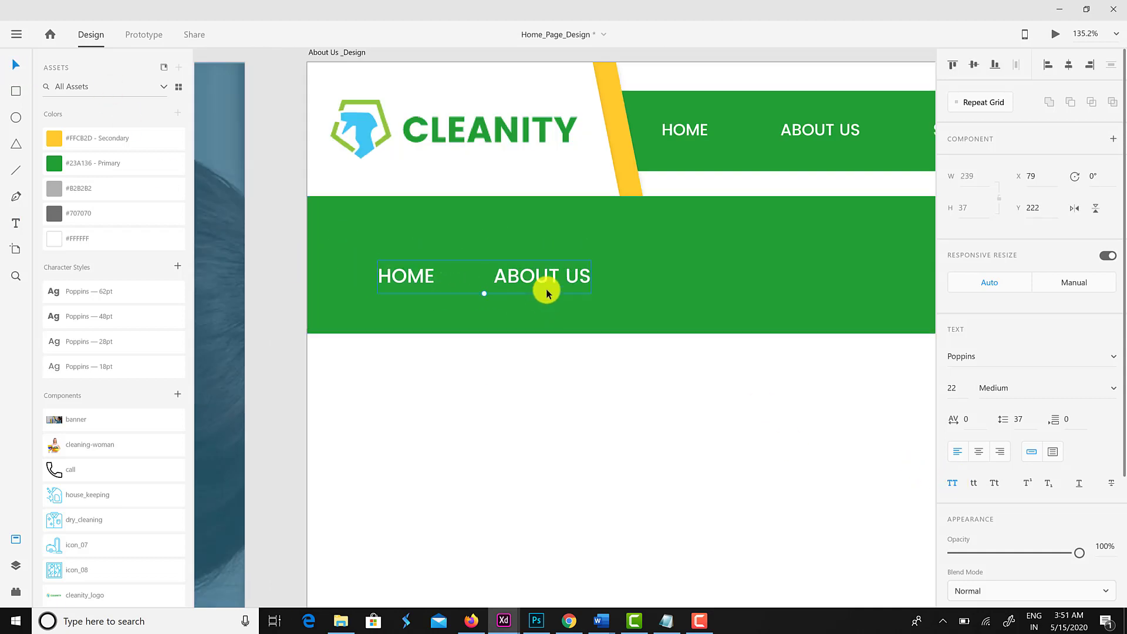
{"action": "key", "text": "Escape"}
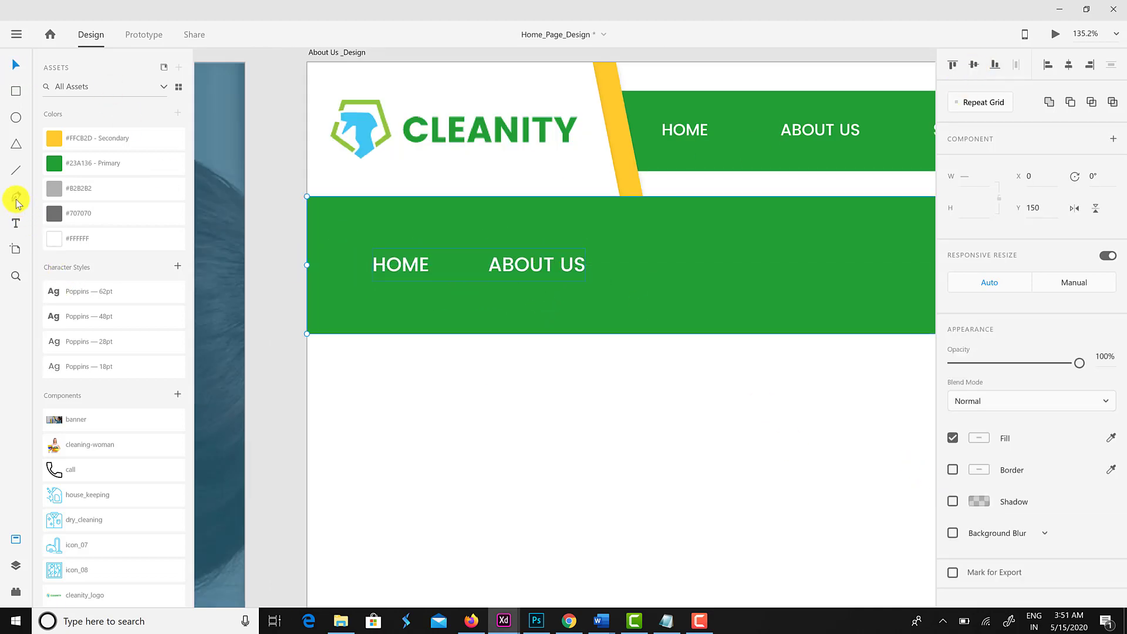
Draw a small right-pointing chevron about 8 by 13 below the breadcrumb with the Pen tool, using a white border.
{"action": "left_click", "coordinate": [16, 196]}
{"action": "left_click", "coordinate": [442, 310]}
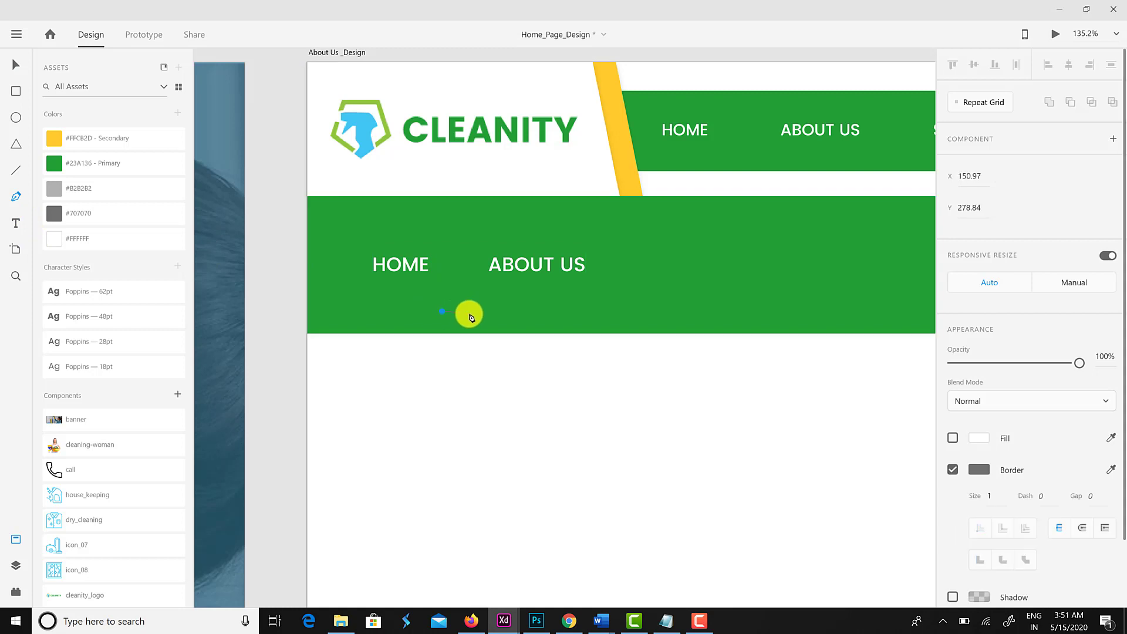
{"action": "left_click", "coordinate": [979, 470]}
{"action": "left_click", "coordinate": [442, 318]}
{"action": "key", "text": "Escape"}
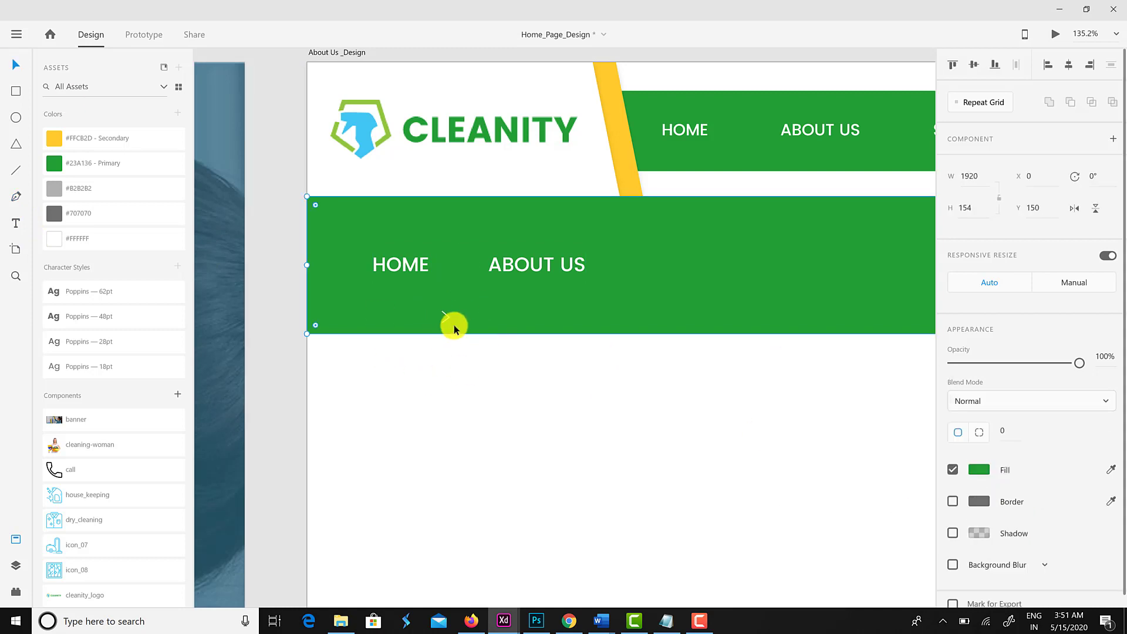
Move the chevron between HOME and ABOUT US, to about X 167 and Y 221.
{"action": "key", "text": "shift+Up"}
{"action": "key", "text": "shift+Up"}
{"action": "key", "text": "shift+Up"}
{"action": "key", "text": "shift+Up"}
{"action": "key", "text": "shift+Up"}
{"action": "key", "text": "shift+Up"}
{"action": "key", "text": "shift+Right"}
{"action": "key", "text": "Right"}
{"action": "key", "text": "Right"}
{"action": "key", "text": "Right"}
{"action": "key", "text": "Right"}
{"action": "key", "text": "Right"}
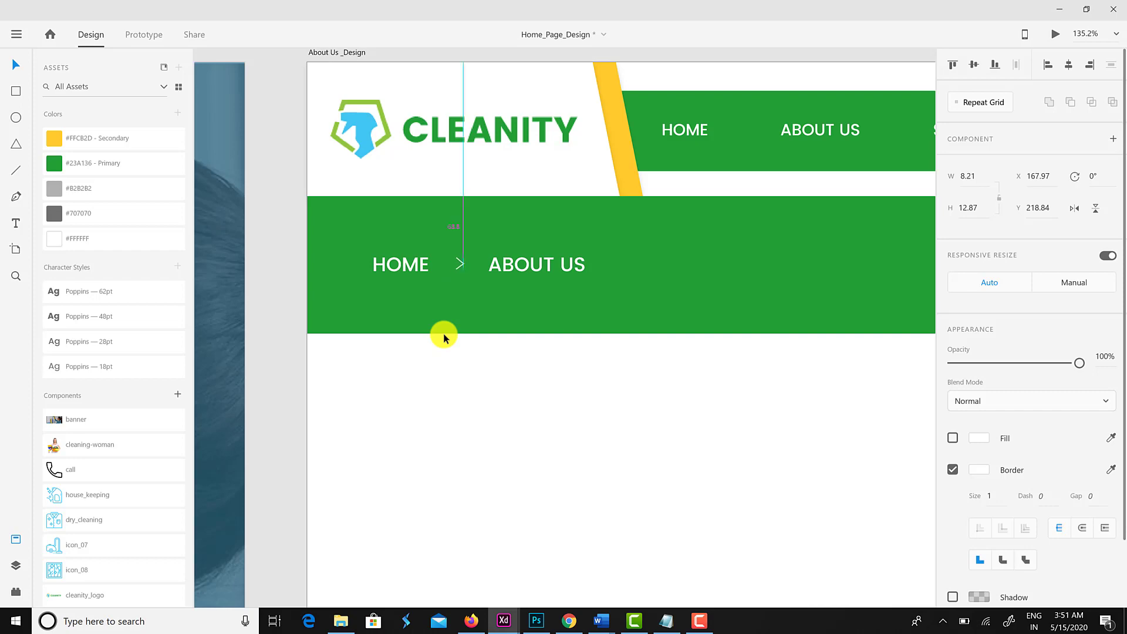
{"action": "key", "text": "Down"}
{"action": "key", "text": "Down"}
Move the yellow GET INFORMATION card up so it overlaps the green strip's lower edge and bring it to the front.
{"action": "key", "text": "ctrl+minus"}
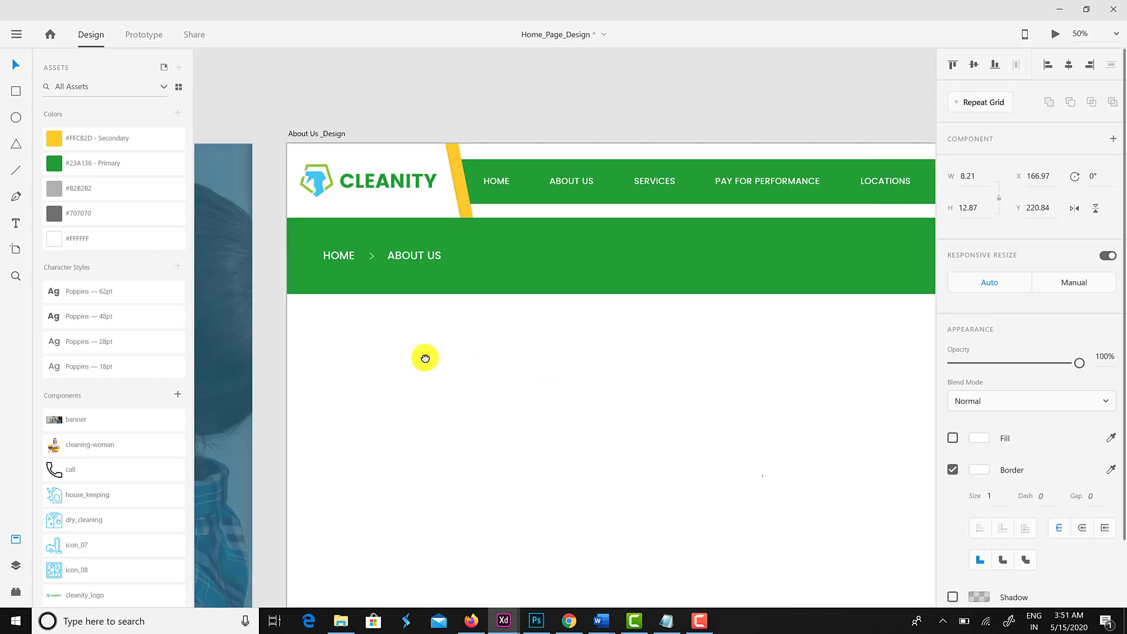
{"action": "key", "text": "ctrl+minus"}
{"action": "key", "text": "ctrl+minus"}
{"action": "key", "text": "ctrl+v"}
{"action": "left_click_drag", "start_coordinate": [741, 453], "coordinate": [760, 328]}
{"action": "right_click", "coordinate": [761, 329]}
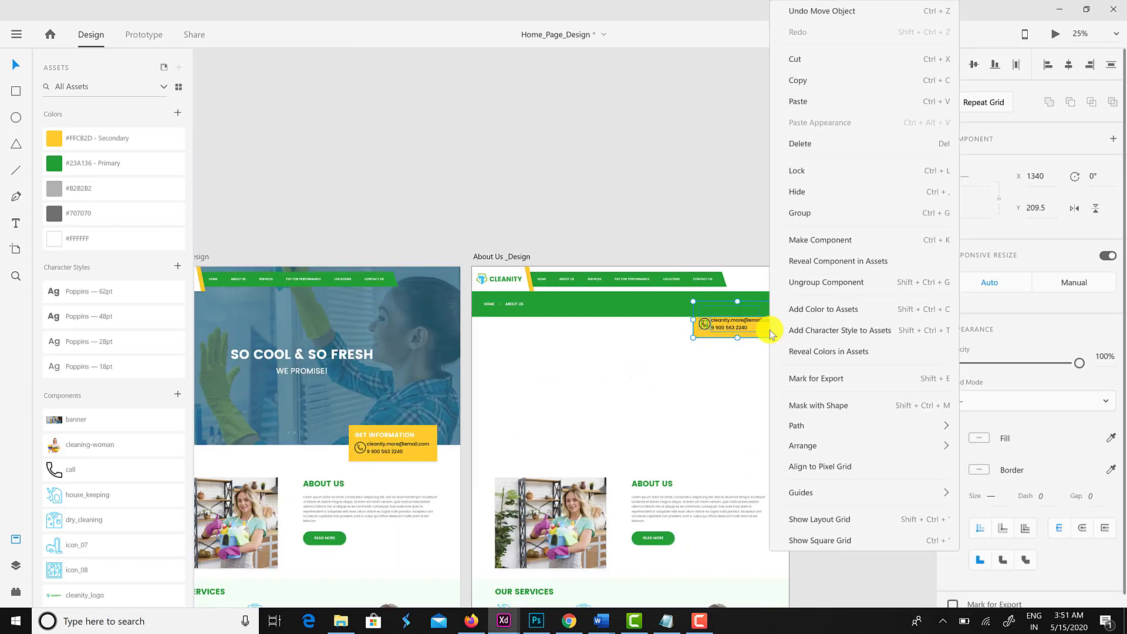
{"action": "mouse_move", "coordinate": [959, 428]}
{"action": "left_click", "coordinate": [669, 372]}
{"action": "left_click", "coordinate": [664, 432]}
Delete the whole OUR SERVICES section from the About Us artboard.
{"action": "scroll", "coordinate": [665, 432], "scroll_direction": "down", "scroll_amount": 3}
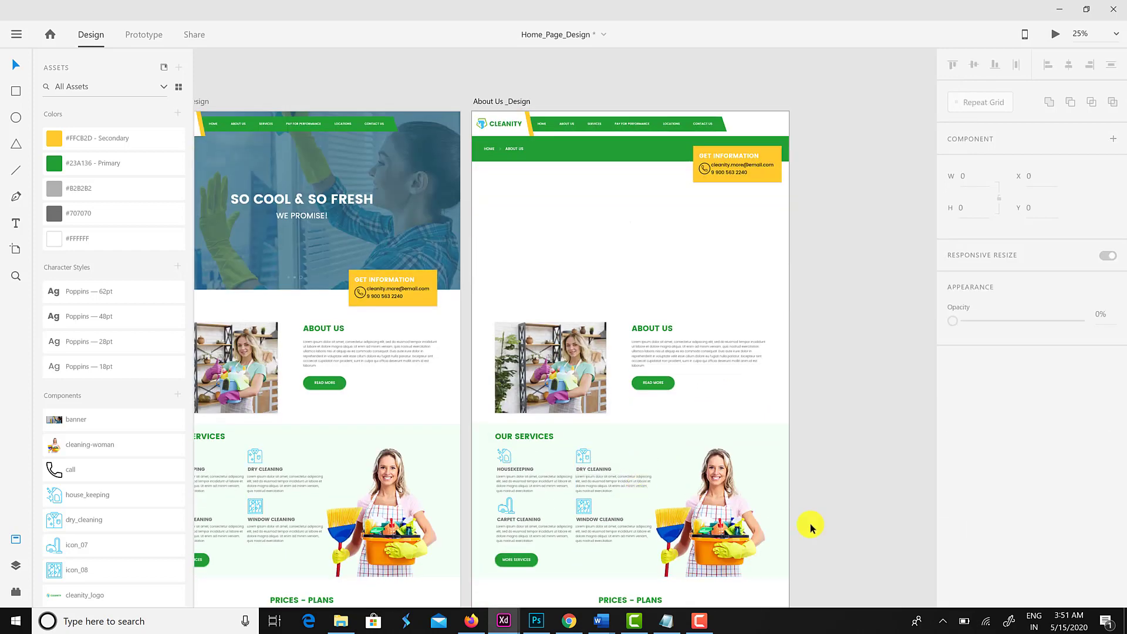
{"action": "left_click_drag", "start_coordinate": [863, 558], "coordinate": [503, 440]}
{"action": "key", "text": "Delete"}
Move the ABOUT US photo and text up below the green strip and delete the READ MORE button.
{"action": "left_click_drag", "start_coordinate": [691, 401], "coordinate": [681, 268]}
{"action": "key", "text": "Delete"}
Duplicate the ABOUT US paragraph beneath the original, then add another copy below the photo and widen it across the content area.
{"action": "left_click", "coordinate": [678, 230]}
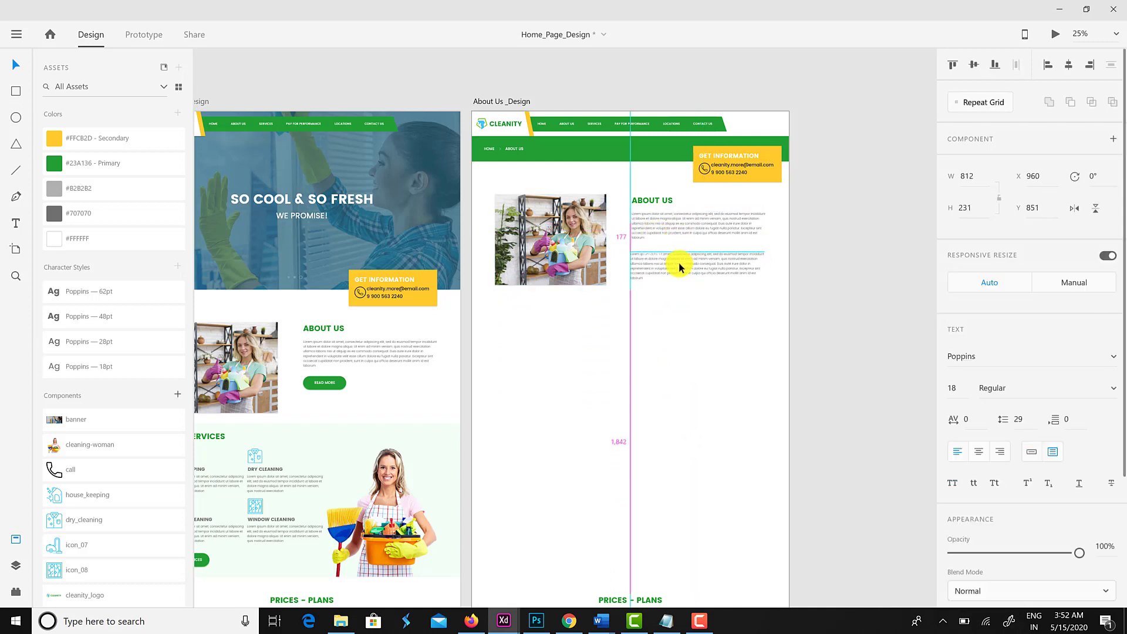
{"action": "double_click", "coordinate": [679, 267]}
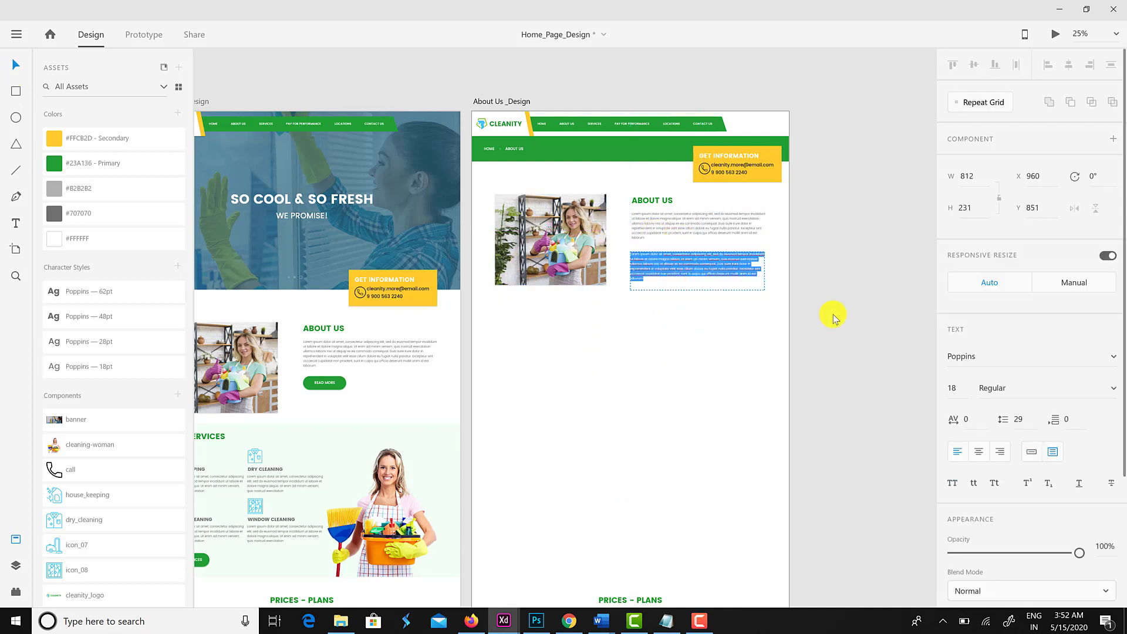
{"action": "key", "text": "Escape"}
{"action": "left_click_drag", "start_coordinate": [682, 281], "coordinate": [548, 327]}
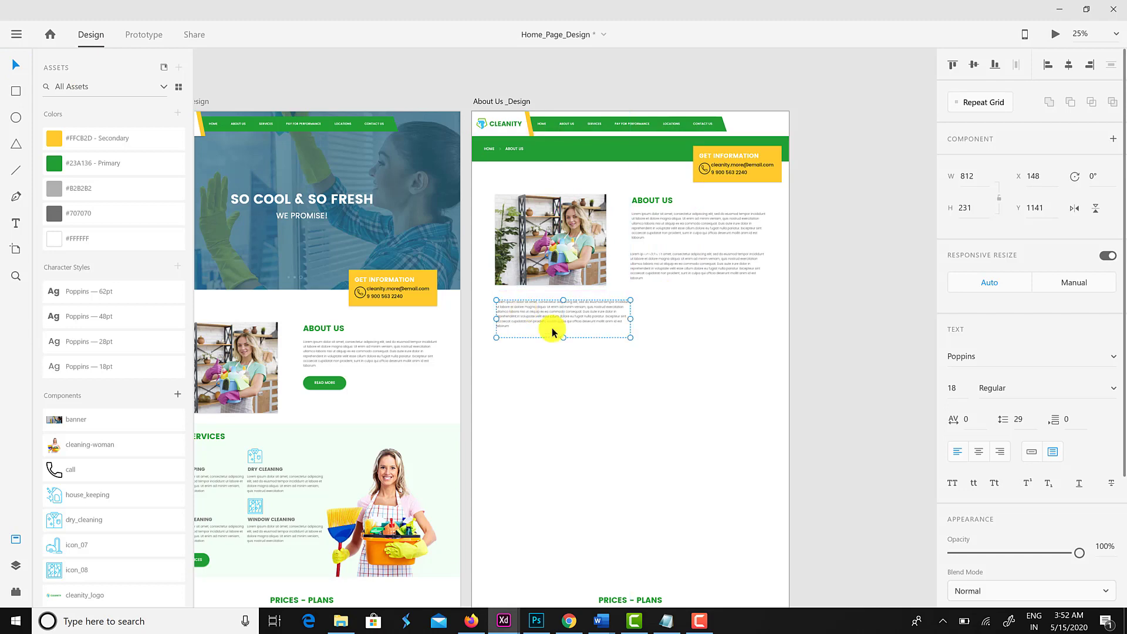
{"action": "left_click_drag", "start_coordinate": [628, 318], "coordinate": [756, 349]}
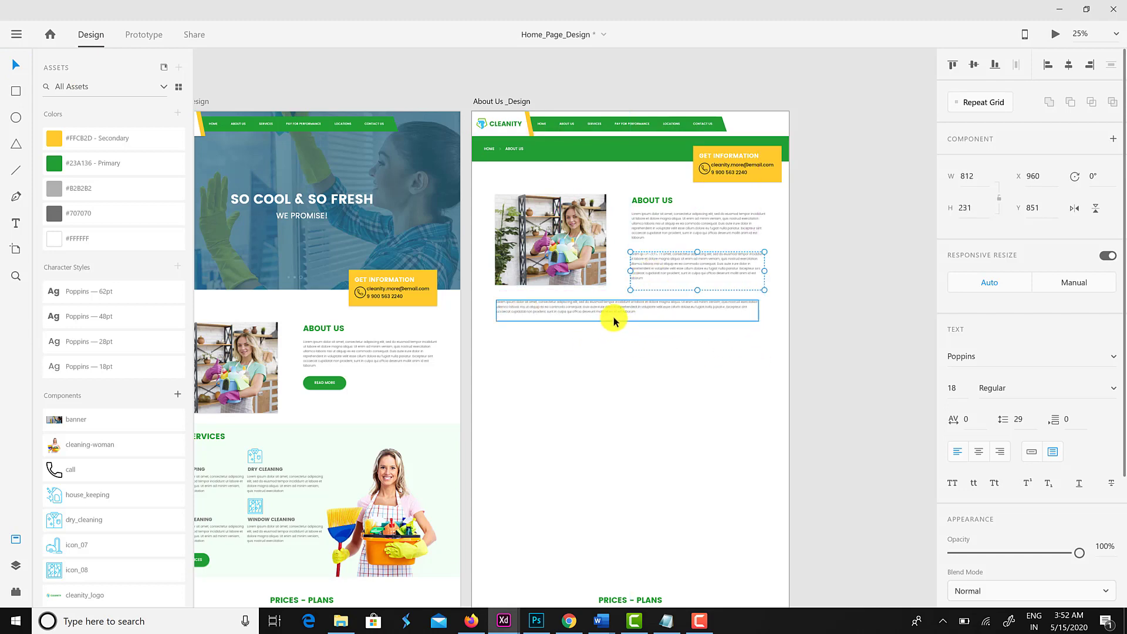
Delete the PRICES - PLANS section from the About Us artboard.
{"action": "scroll", "coordinate": [596, 353], "scroll_direction": "down", "scroll_amount": 3}
{"action": "left_click_drag", "start_coordinate": [581, 393], "coordinate": [781, 537]}
{"action": "scroll", "coordinate": [780, 537], "scroll_direction": "down", "scroll_amount": 6}
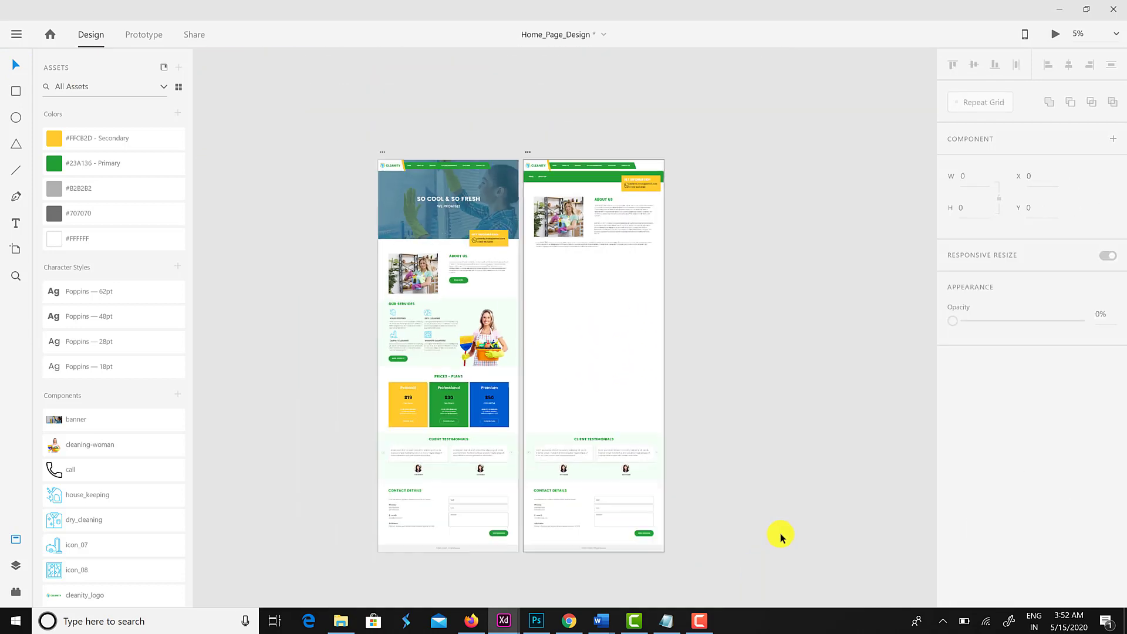
Move the testimonials, contact details and footer together up to Y 1302, just below the full-width paragraph.
{"action": "left_click_drag", "start_coordinate": [576, 388], "coordinate": [573, 314]}
{"action": "scroll", "coordinate": [574, 314], "scroll_direction": "up", "scroll_amount": 6}
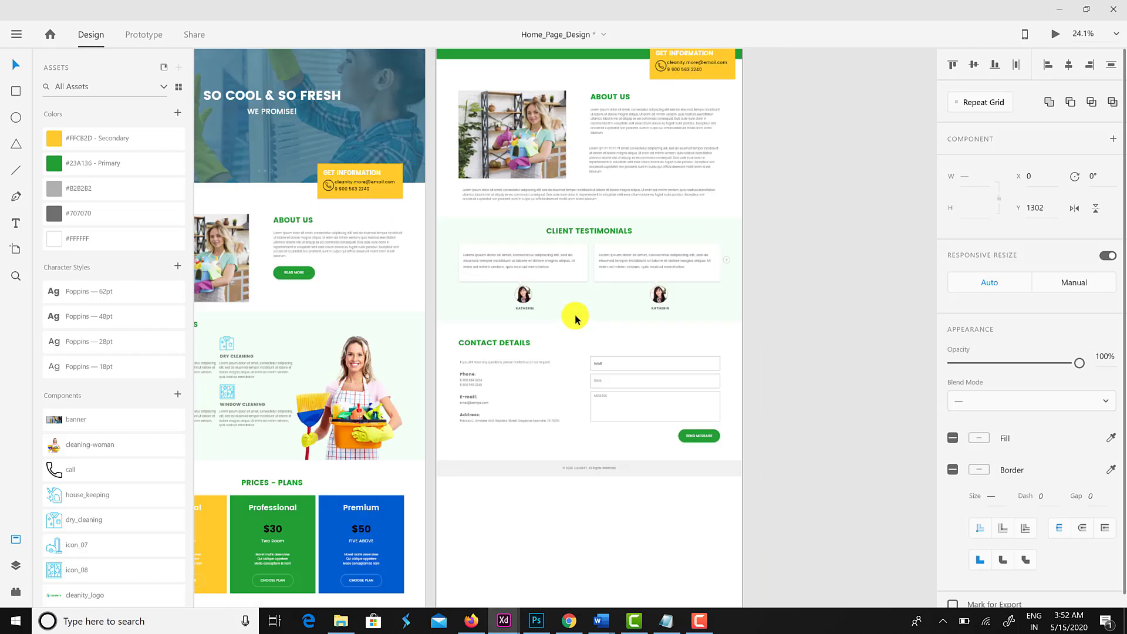
{"action": "left_click", "coordinate": [868, 397]}
Shorten the About Us artboard to a height of 2914 so it ends at the footer.
{"action": "scroll", "coordinate": [868, 397], "scroll_direction": "down", "scroll_amount": 5}
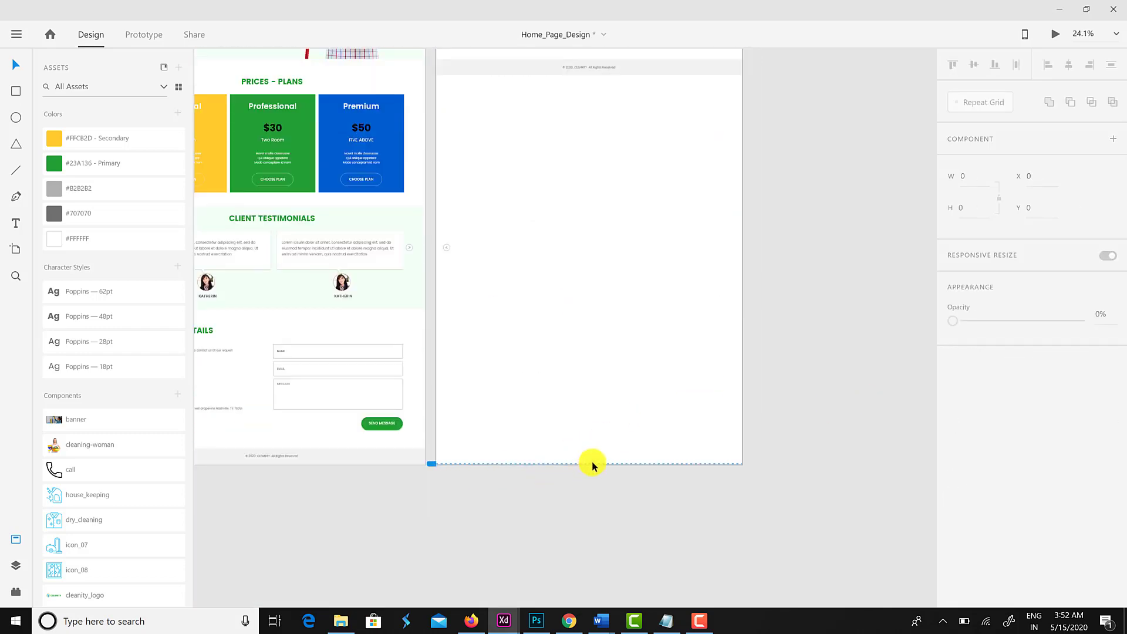
{"action": "left_click_drag", "start_coordinate": [591, 463], "coordinate": [619, 77]}
{"action": "scroll", "coordinate": [692, 530], "scroll_direction": "up", "scroll_amount": 7}
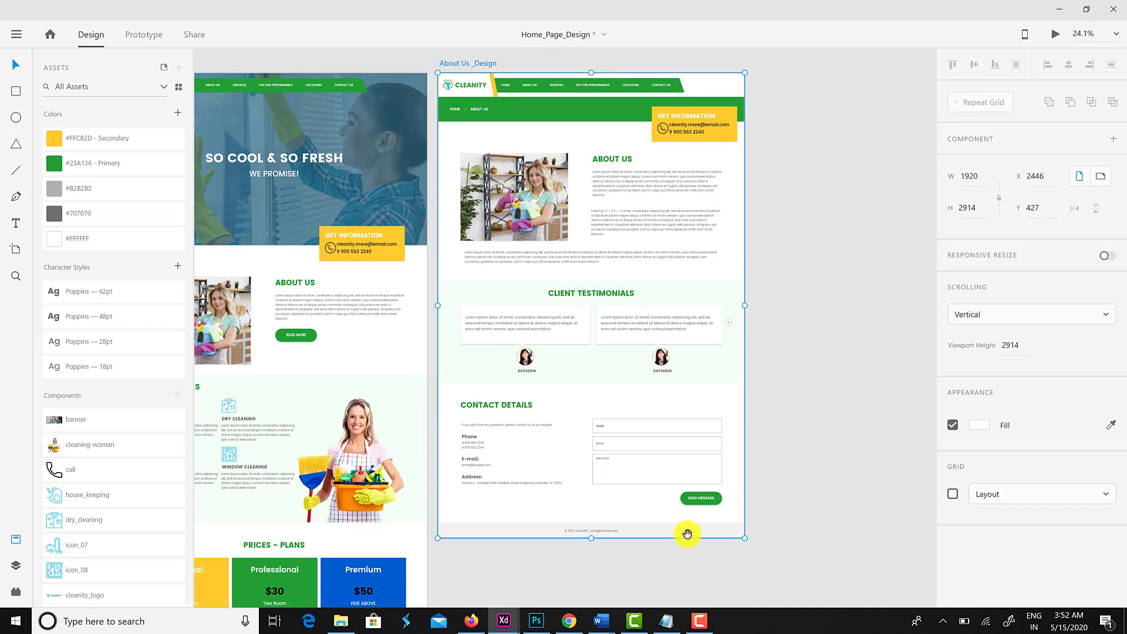
Draw a line 89 wide under ABOUT US in the navigation, with a #FFCB2D border of size 3.
{"action": "scroll", "coordinate": [661, 393], "scroll_direction": "up", "scroll_amount": 5}
{"action": "scroll", "coordinate": [516, 277], "scroll_direction": "up", "scroll_amount": 4}
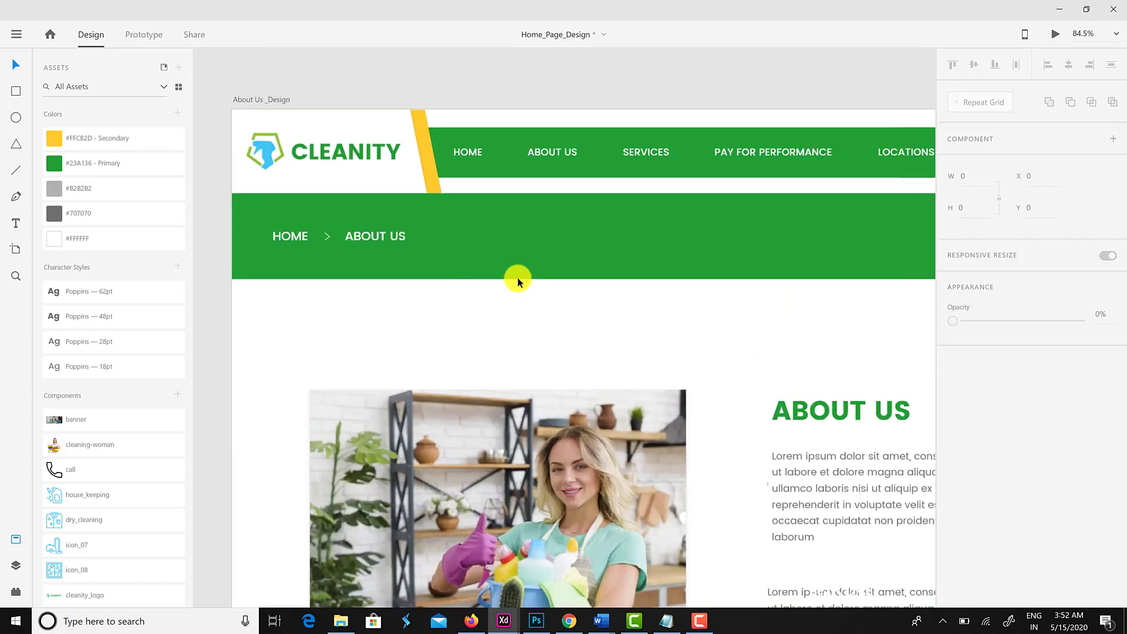
{"action": "left_click_drag", "start_coordinate": [565, 181], "coordinate": [582, 183]}
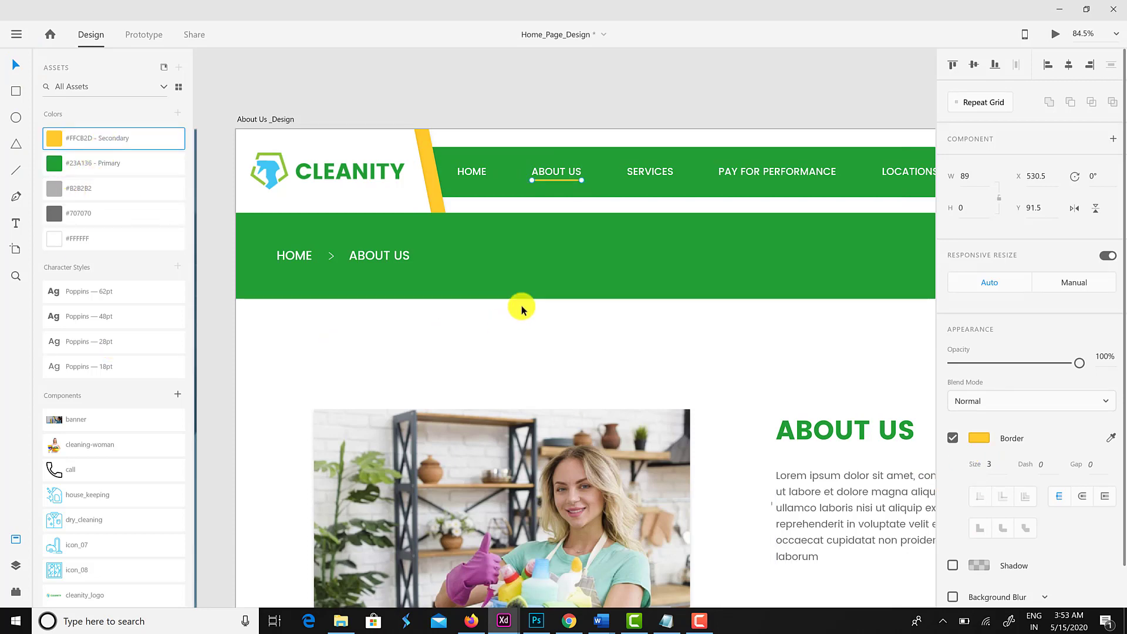
{"action": "left_click", "coordinate": [530, 328]}
Paste the yellow underline into the home page navigation, place it under HOME and set its width to 65.
{"action": "scroll", "coordinate": [531, 328], "scroll_direction": "down", "scroll_amount": 6}
{"action": "scroll", "coordinate": [286, 321], "scroll_direction": "up", "scroll_amount": 6}
{"action": "left_click", "coordinate": [387, 226]}
{"action": "key", "text": "ctrl+v"}
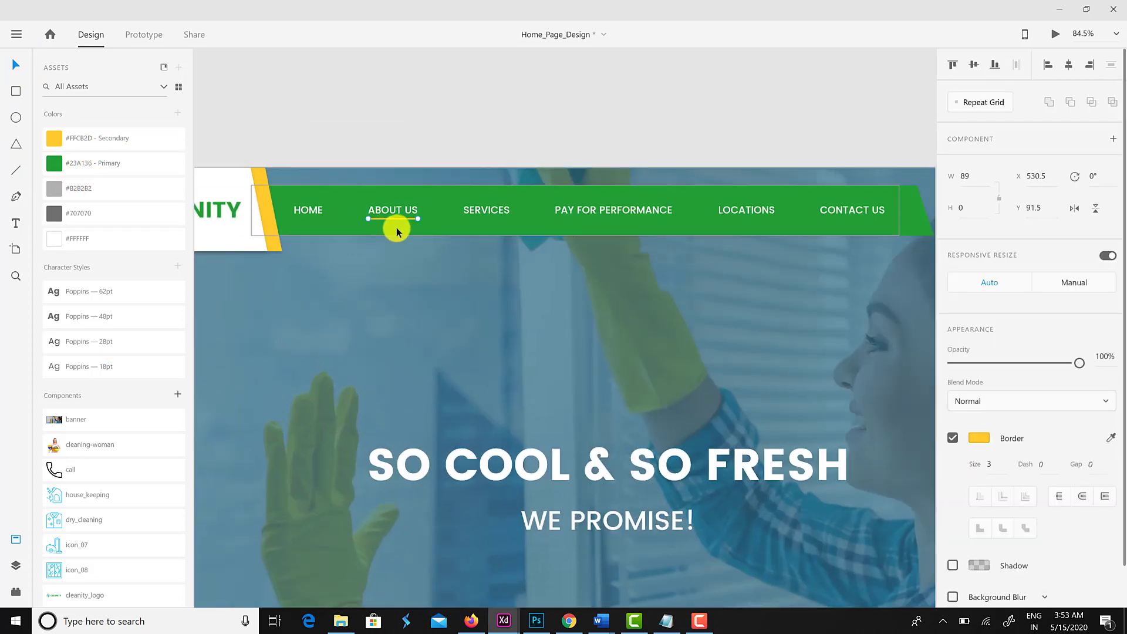
{"action": "key", "text": "shift+Left"}
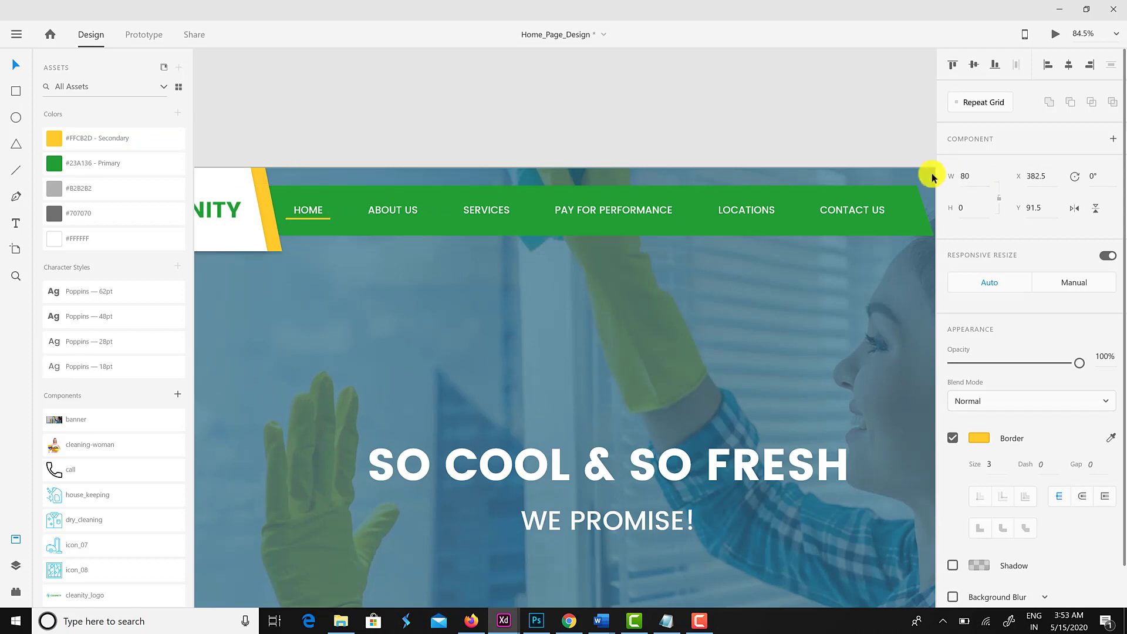
{"action": "type", "text": "65"}
{"action": "key", "text": "Return"}
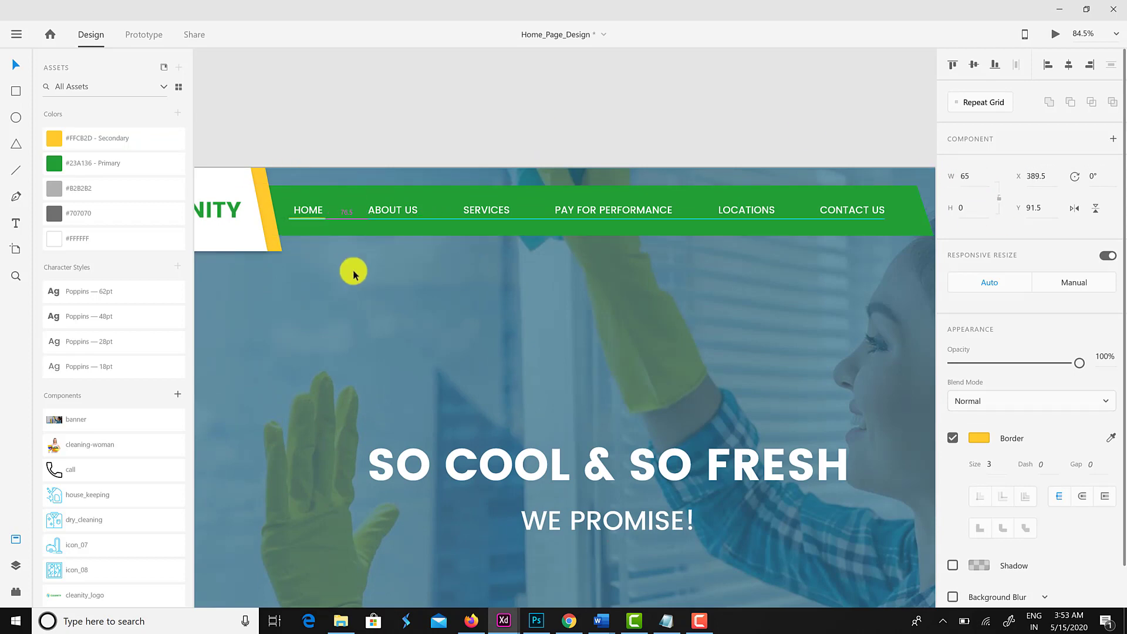
Review the layout of the Home Page and About Us artboards from header to footer.
{"action": "scroll", "coordinate": [352, 269], "scroll_direction": "down", "scroll_amount": 5}
{"action": "scroll", "coordinate": [671, 385], "scroll_direction": "up", "scroll_amount": 5}
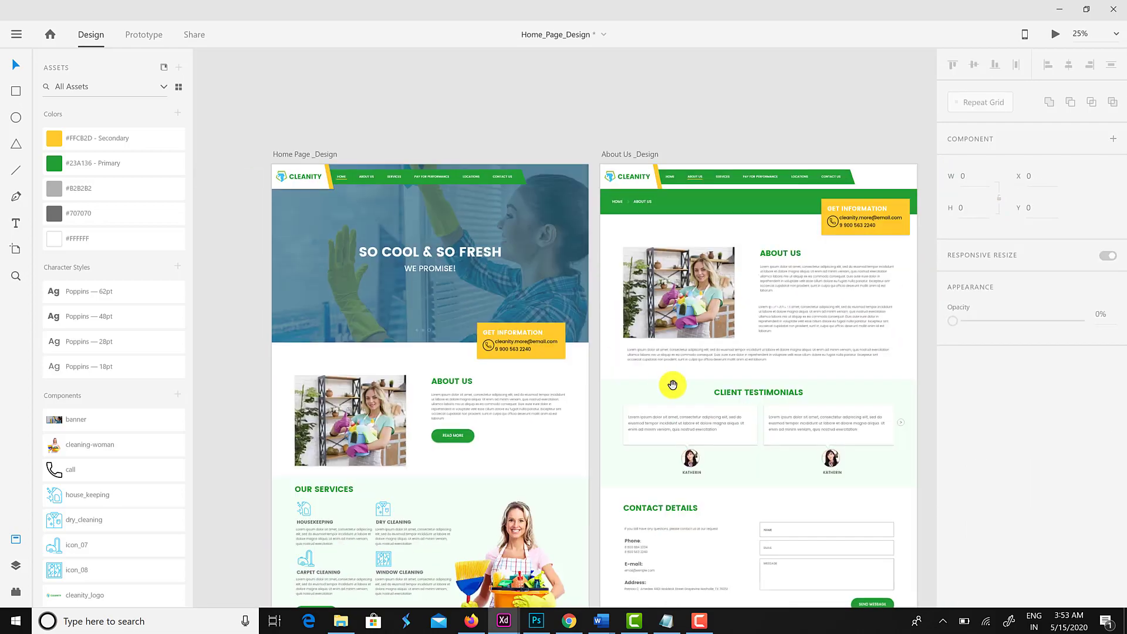
{"action": "scroll", "coordinate": [411, 266], "scroll_direction": "down", "scroll_amount": 5}
{"action": "scroll", "coordinate": [410, 265], "scroll_direction": "down", "scroll_amount": 10}
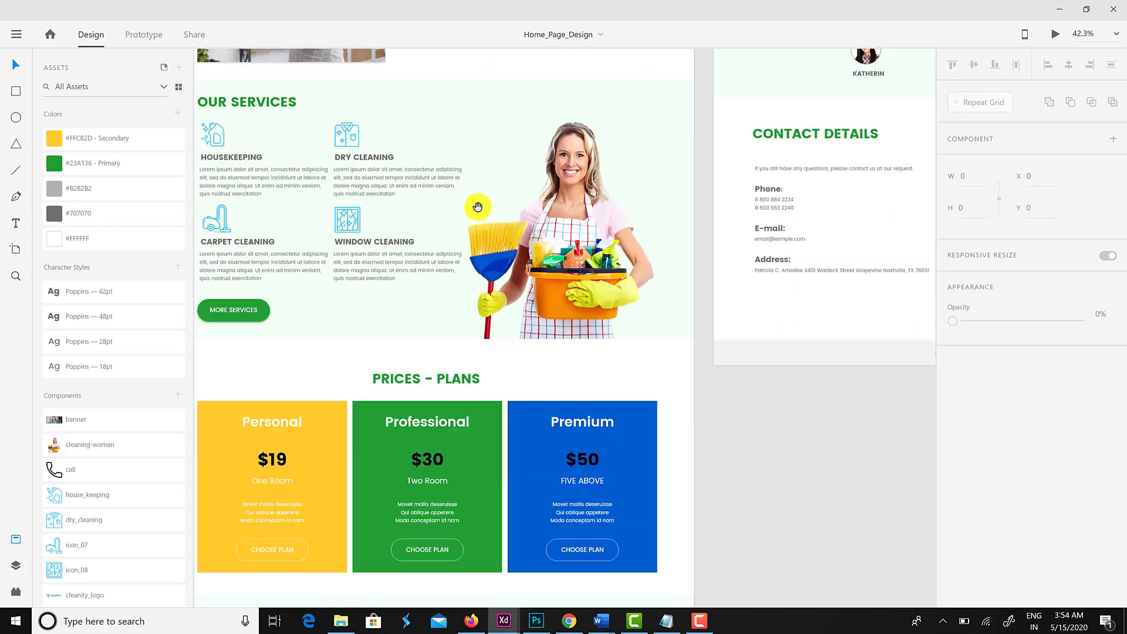
{"action": "scroll", "coordinate": [537, 393], "scroll_direction": "right", "scroll_amount": 5}
{"action": "scroll", "coordinate": [537, 393], "scroll_direction": "up", "scroll_amount": 4}
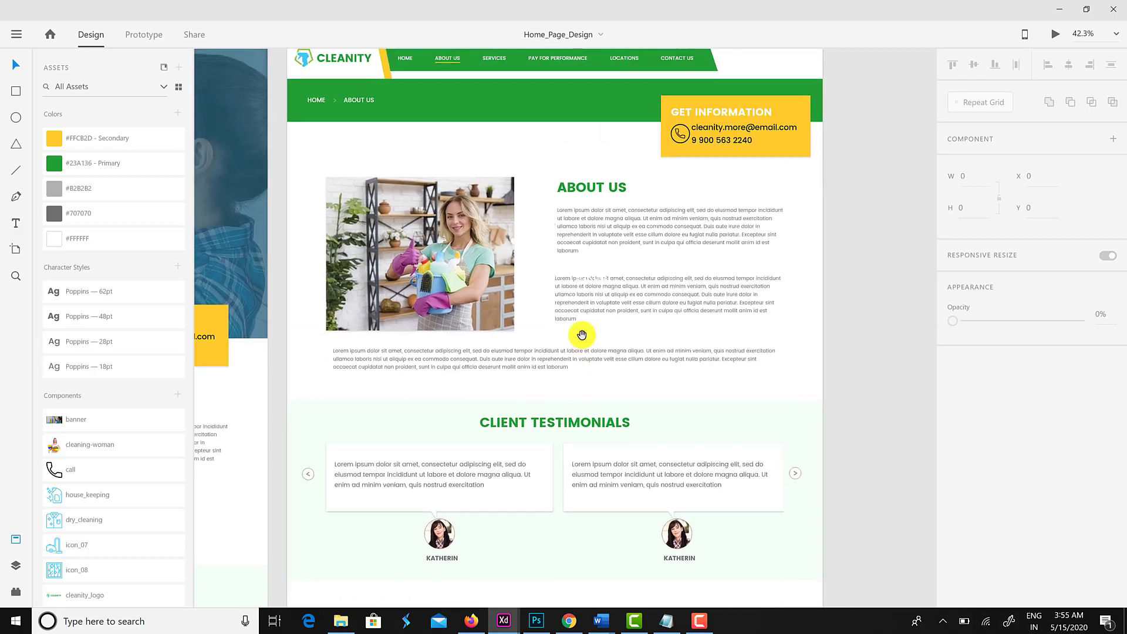